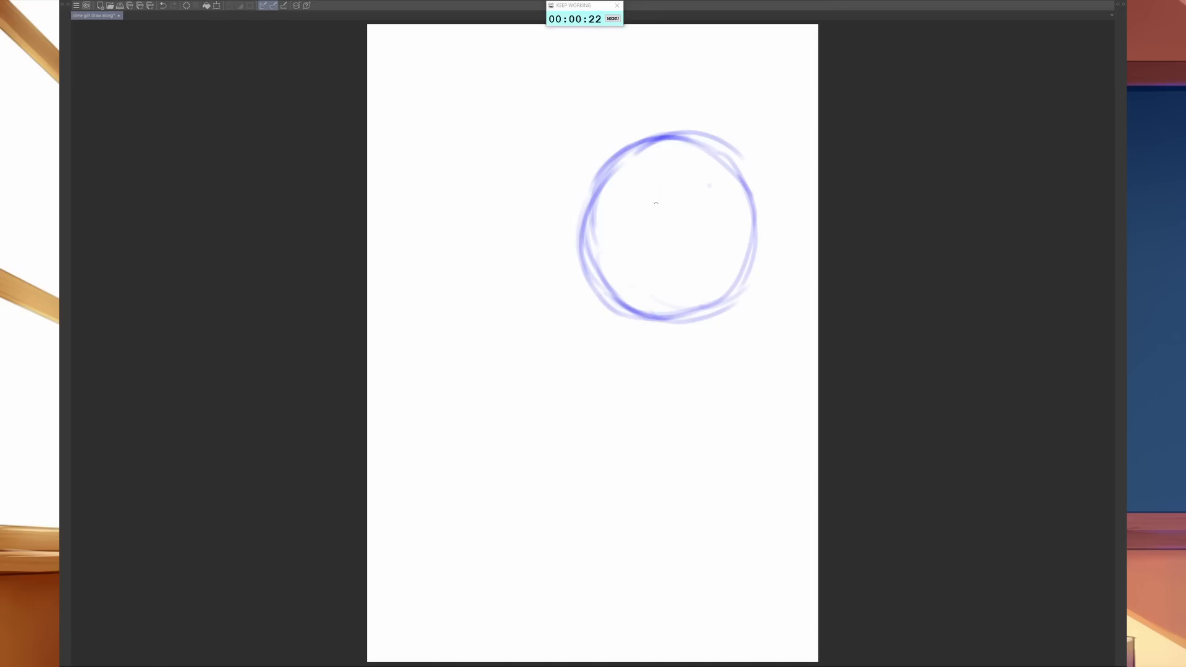
- Sketch a curved centre line down the head circle and extend it below the chin as the neck axis
{"action": "left_click_drag", "start_coordinate": [670, 139], "coordinate": [659, 230]}
{"action": "left_click_drag", "start_coordinate": [636, 159], "coordinate": [651, 249]}
{"action": "left_click_drag", "start_coordinate": [640, 161], "coordinate": [652, 248]}
{"action": "left_click_drag", "start_coordinate": [639, 183], "coordinate": [668, 289]}
{"action": "left_click_drag", "start_coordinate": [653, 234], "coordinate": [684, 325]}
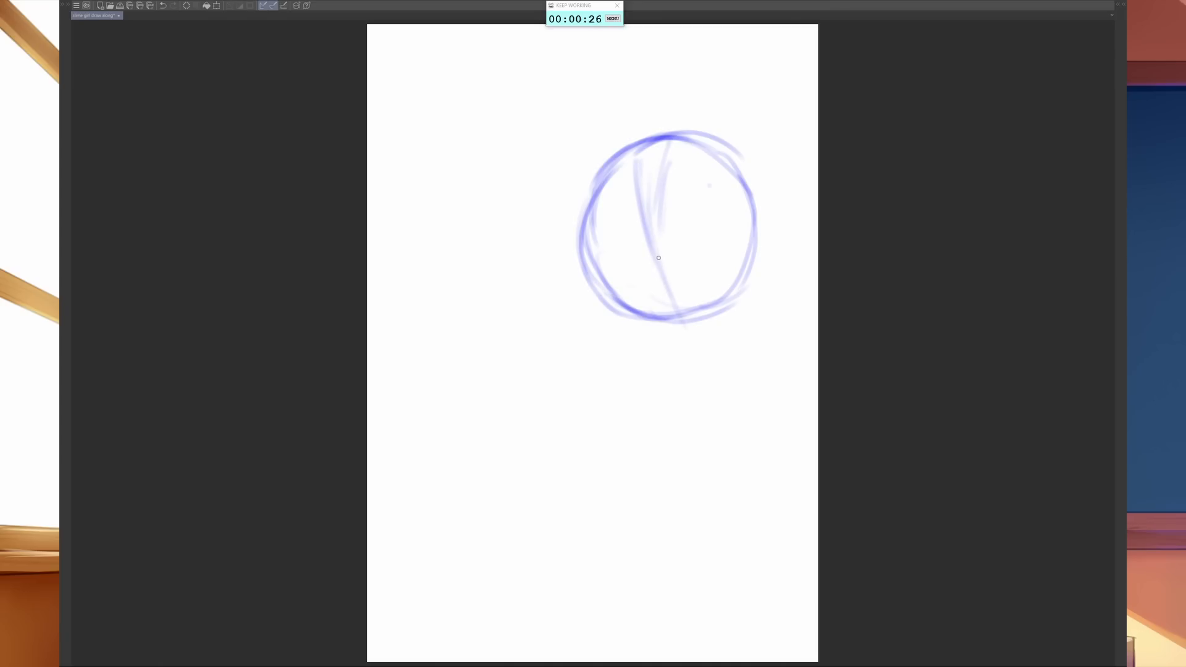
{"action": "left_click_drag", "start_coordinate": [658, 257], "coordinate": [693, 341]}
{"action": "mouse_move", "coordinate": [673, 292]}
{"action": "left_mouse_down"}
{"action": "mouse_move", "coordinate": [701, 355]}
{"action": "mouse_move", "coordinate": [693, 332]}
{"action": "left_mouse_up"}
- Rough in the upper arc and the right side of a tilted torso oval below the neck line
{"action": "left_click_drag", "start_coordinate": [549, 451], "coordinate": [599, 380]}
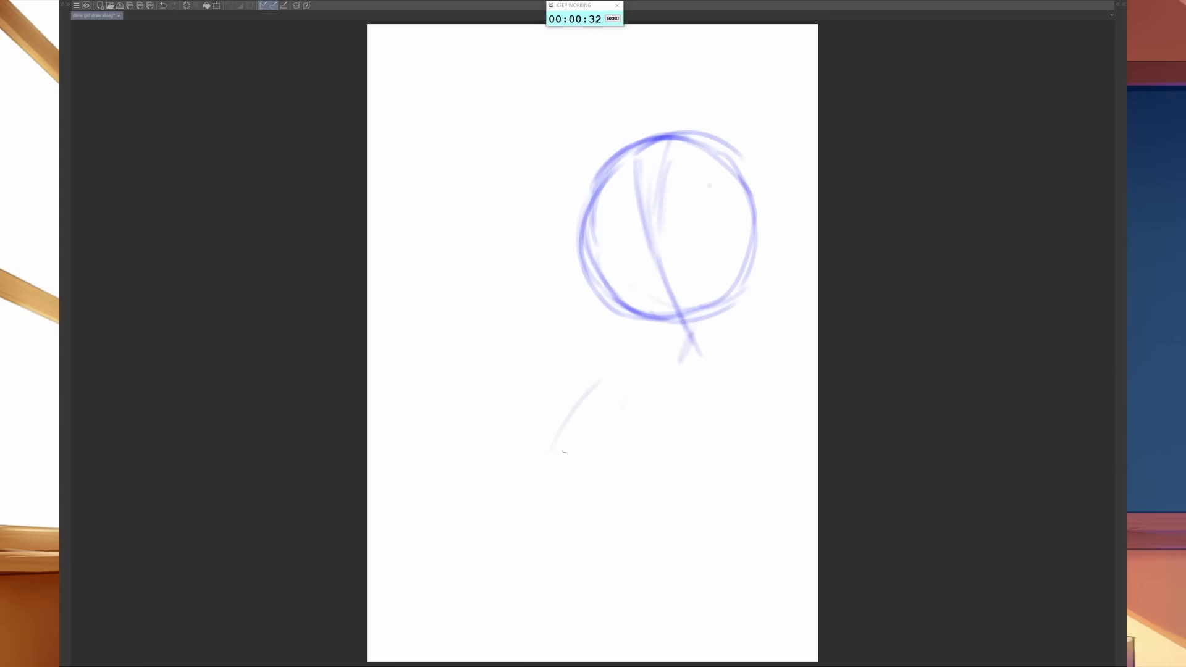
{"action": "left_click_drag", "start_coordinate": [570, 437], "coordinate": [595, 404]}
{"action": "mouse_move", "coordinate": [559, 451]}
{"action": "left_mouse_down"}
{"action": "mouse_move", "coordinate": [609, 383]}
{"action": "mouse_move", "coordinate": [673, 350]}
{"action": "mouse_move", "coordinate": [712, 369]}
{"action": "mouse_move", "coordinate": [682, 368]}
{"action": "mouse_move", "coordinate": [701, 360]}
{"action": "mouse_move", "coordinate": [719, 415]}
{"action": "left_mouse_up"}
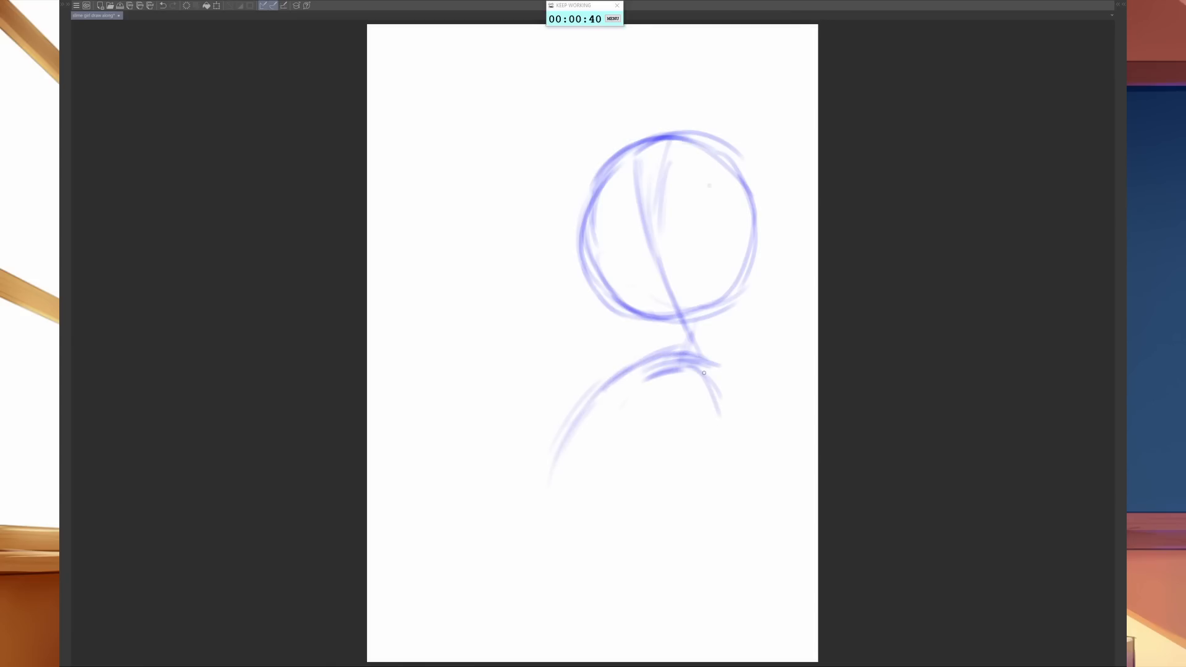
{"action": "left_click_drag", "start_coordinate": [704, 370], "coordinate": [713, 462]}
{"action": "left_click_drag", "start_coordinate": [720, 420], "coordinate": [710, 478]}
{"action": "mouse_move", "coordinate": [729, 417]}
{"action": "left_mouse_down"}
{"action": "mouse_move", "coordinate": [709, 479]}
{"action": "mouse_move", "coordinate": [727, 464]}
{"action": "mouse_move", "coordinate": [704, 534]}
{"action": "left_mouse_up"}
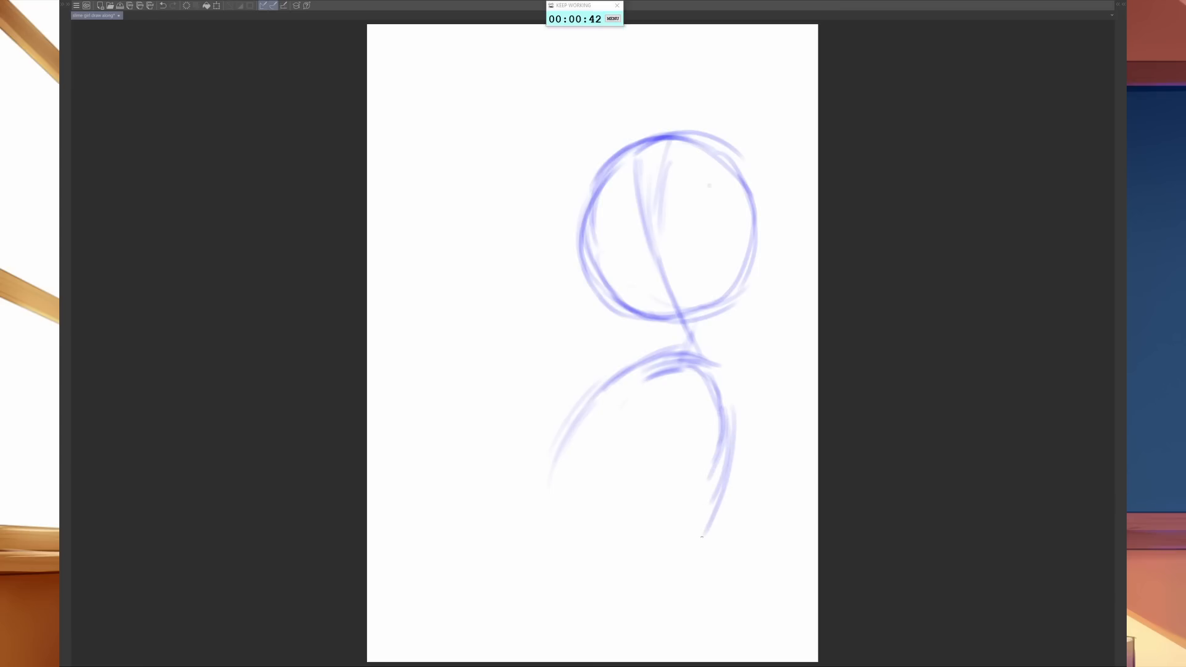
{"action": "left_click_drag", "start_coordinate": [730, 454], "coordinate": [673, 558]}
- Close the torso oval by sketching its left side and rounded bottom
{"action": "mouse_move", "coordinate": [571, 415]}
{"action": "left_mouse_down"}
{"action": "mouse_move", "coordinate": [534, 494]}
{"action": "mouse_move", "coordinate": [548, 509]}
{"action": "left_mouse_up"}
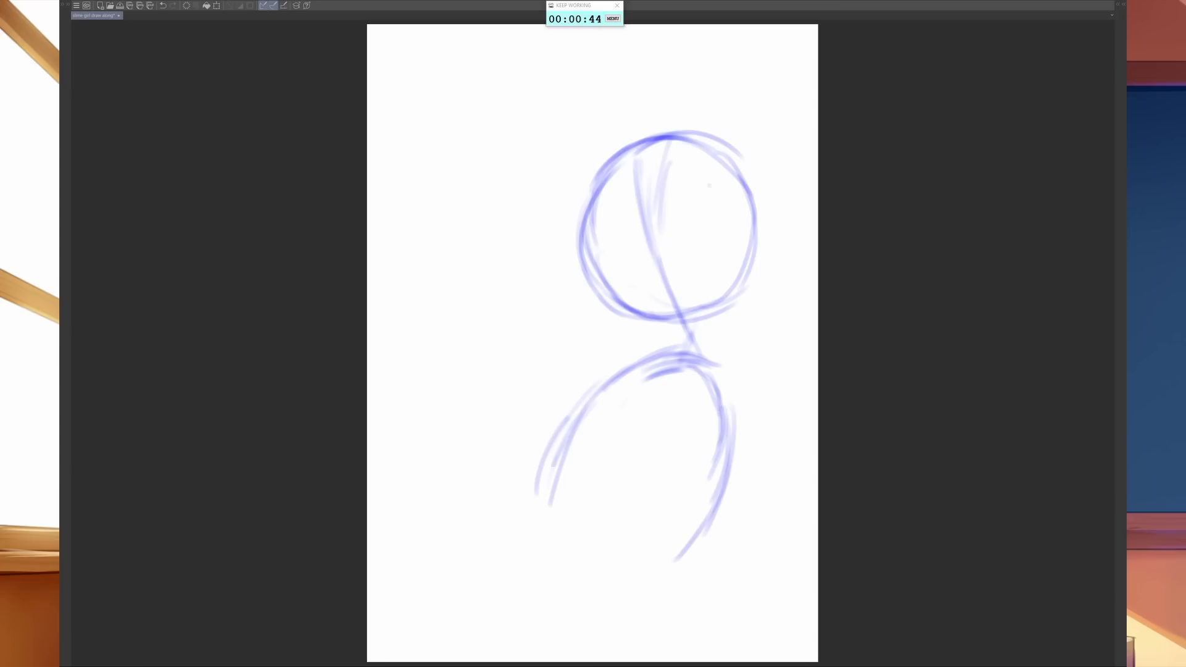
{"action": "left_click_drag", "start_coordinate": [556, 463], "coordinate": [544, 534]}
{"action": "mouse_move", "coordinate": [541, 488]}
{"action": "left_mouse_down"}
{"action": "mouse_move", "coordinate": [562, 549]}
{"action": "mouse_move", "coordinate": [587, 569]}
{"action": "left_mouse_up"}
{"action": "left_click_drag", "start_coordinate": [545, 535], "coordinate": [633, 567]}
{"action": "mouse_move", "coordinate": [553, 565]}
{"action": "left_mouse_down"}
{"action": "mouse_move", "coordinate": [681, 554]}
{"action": "mouse_move", "coordinate": [620, 568]}
{"action": "mouse_move", "coordinate": [692, 534]}
{"action": "left_mouse_up"}
- Sketch the hips as an open arch flaring out beneath the torso oval to the canvas edge
{"action": "left_click_drag", "start_coordinate": [549, 617], "coordinate": [543, 651]}
{"action": "mouse_move", "coordinate": [541, 586]}
{"action": "left_mouse_down"}
{"action": "mouse_move", "coordinate": [541, 635]}
{"action": "mouse_move", "coordinate": [552, 599]}
{"action": "mouse_move", "coordinate": [533, 638]}
{"action": "mouse_move", "coordinate": [540, 610]}
{"action": "mouse_move", "coordinate": [573, 577]}
{"action": "mouse_move", "coordinate": [611, 571]}
{"action": "mouse_move", "coordinate": [674, 575]}
{"action": "mouse_move", "coordinate": [690, 586]}
{"action": "mouse_move", "coordinate": [664, 583]}
{"action": "mouse_move", "coordinate": [728, 613]}
{"action": "left_mouse_up"}
{"action": "mouse_move", "coordinate": [684, 580]}
{"action": "left_mouse_down"}
{"action": "mouse_move", "coordinate": [720, 632]}
{"action": "mouse_move", "coordinate": [686, 605]}
{"action": "mouse_move", "coordinate": [738, 655]}
{"action": "left_mouse_up"}
{"action": "left_click_drag", "start_coordinate": [697, 601], "coordinate": [731, 648]}
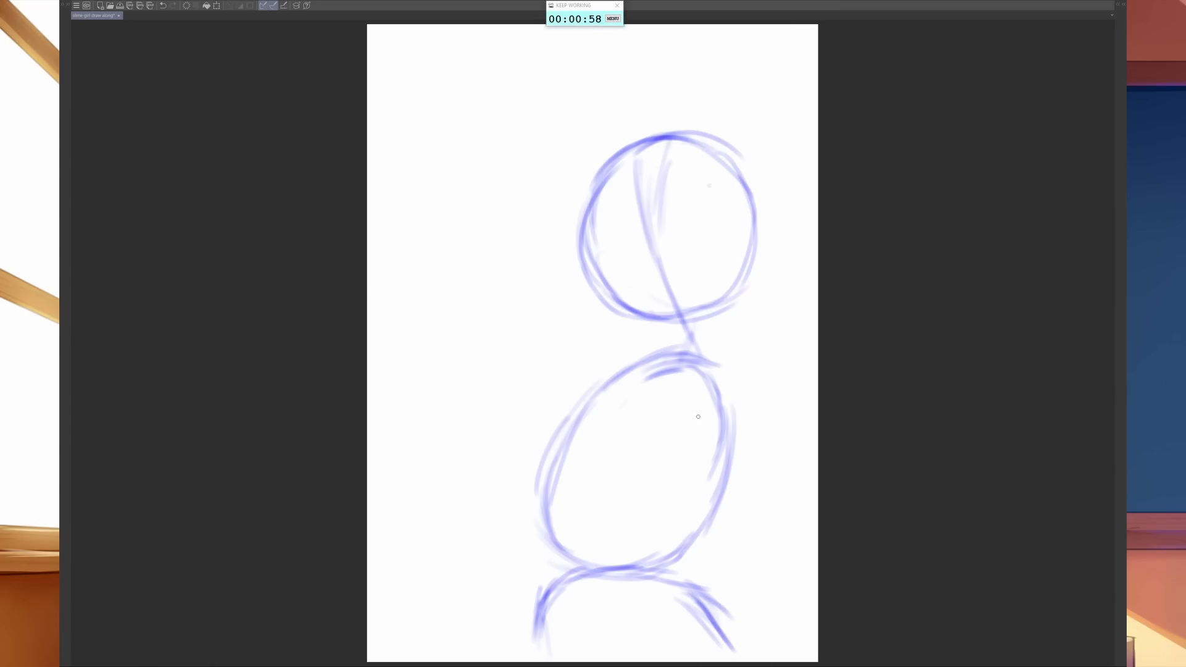
- Build the lowered right-hand arm from a shoulder circle, upper-arm line, elbow circle and forearm line
{"action": "mouse_move", "coordinate": [766, 375]}
{"action": "left_mouse_down"}
{"action": "mouse_move", "coordinate": [743, 410]}
{"action": "mouse_move", "coordinate": [765, 372]}
{"action": "mouse_move", "coordinate": [728, 393]}
{"action": "mouse_move", "coordinate": [749, 375]}
{"action": "mouse_move", "coordinate": [724, 369]}
{"action": "mouse_move", "coordinate": [719, 379]}
{"action": "mouse_move", "coordinate": [765, 366]}
{"action": "mouse_move", "coordinate": [779, 393]}
{"action": "mouse_move", "coordinate": [785, 385]}
{"action": "mouse_move", "coordinate": [748, 414]}
{"action": "mouse_move", "coordinate": [725, 410]}
{"action": "mouse_move", "coordinate": [779, 391]}
{"action": "mouse_move", "coordinate": [748, 354]}
{"action": "left_mouse_up"}
{"action": "mouse_move", "coordinate": [756, 357]}
{"action": "left_mouse_down"}
{"action": "mouse_move", "coordinate": [792, 410]}
{"action": "mouse_move", "coordinate": [768, 444]}
{"action": "left_mouse_up"}
{"action": "left_click_drag", "start_coordinate": [749, 400], "coordinate": [760, 488]}
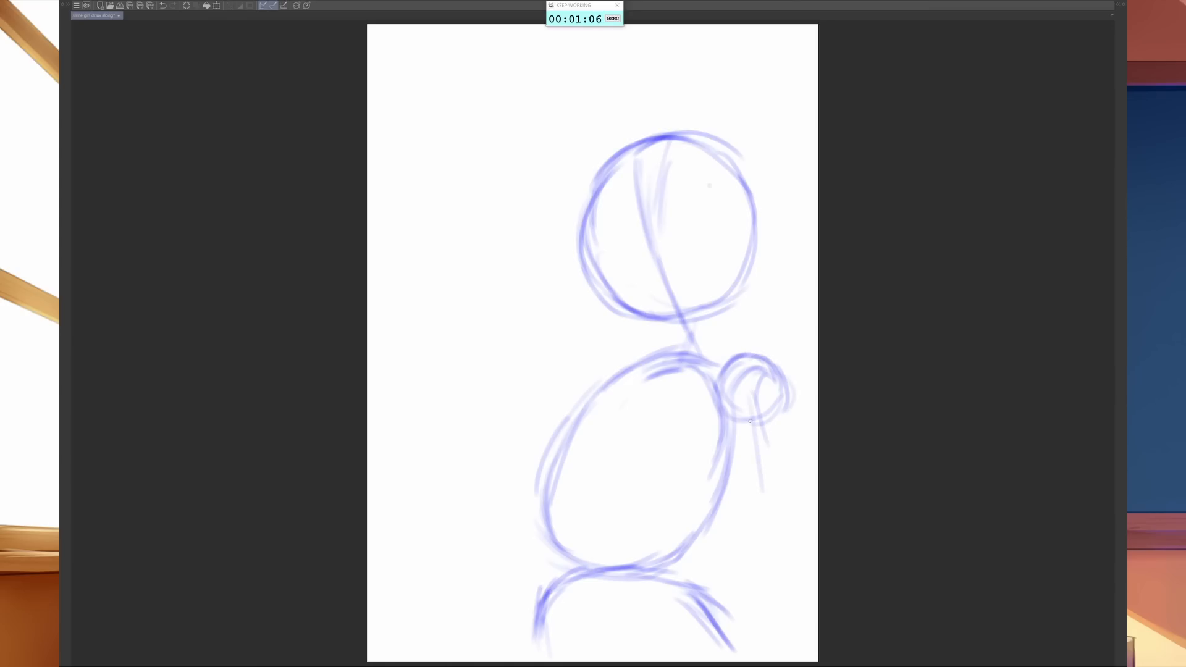
{"action": "left_click_drag", "start_coordinate": [754, 426], "coordinate": [755, 502]}
{"action": "left_click_drag", "start_coordinate": [765, 394], "coordinate": [748, 542]}
{"action": "left_click_drag", "start_coordinate": [757, 439], "coordinate": [744, 566]}
{"action": "mouse_move", "coordinate": [745, 527]}
{"action": "left_mouse_down"}
{"action": "mouse_move", "coordinate": [753, 590]}
{"action": "mouse_move", "coordinate": [764, 541]}
{"action": "mouse_move", "coordinate": [766, 630]}
{"action": "left_mouse_up"}
{"action": "left_click_drag", "start_coordinate": [746, 565], "coordinate": [766, 660]}
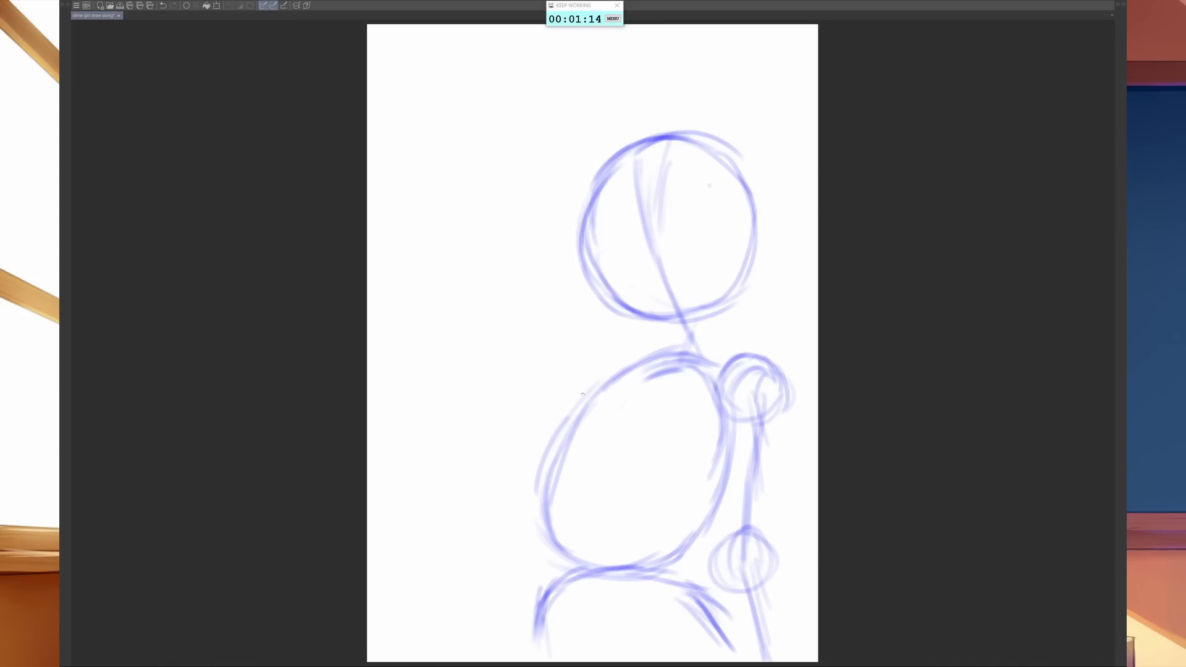
- Sketch the opposite shoulder circle and a nearly horizontal upper-arm line extending outward to the left
{"action": "mouse_move", "coordinate": [562, 392]}
{"action": "left_mouse_down"}
{"action": "mouse_move", "coordinate": [587, 370]}
{"action": "mouse_move", "coordinate": [614, 363]}
{"action": "mouse_move", "coordinate": [572, 367]}
{"action": "mouse_move", "coordinate": [615, 355]}
{"action": "mouse_move", "coordinate": [626, 368]}
{"action": "mouse_move", "coordinate": [592, 353]}
{"action": "mouse_move", "coordinate": [566, 386]}
{"action": "mouse_move", "coordinate": [569, 406]}
{"action": "mouse_move", "coordinate": [567, 380]}
{"action": "mouse_move", "coordinate": [579, 396]}
{"action": "mouse_move", "coordinate": [618, 375]}
{"action": "left_mouse_up"}
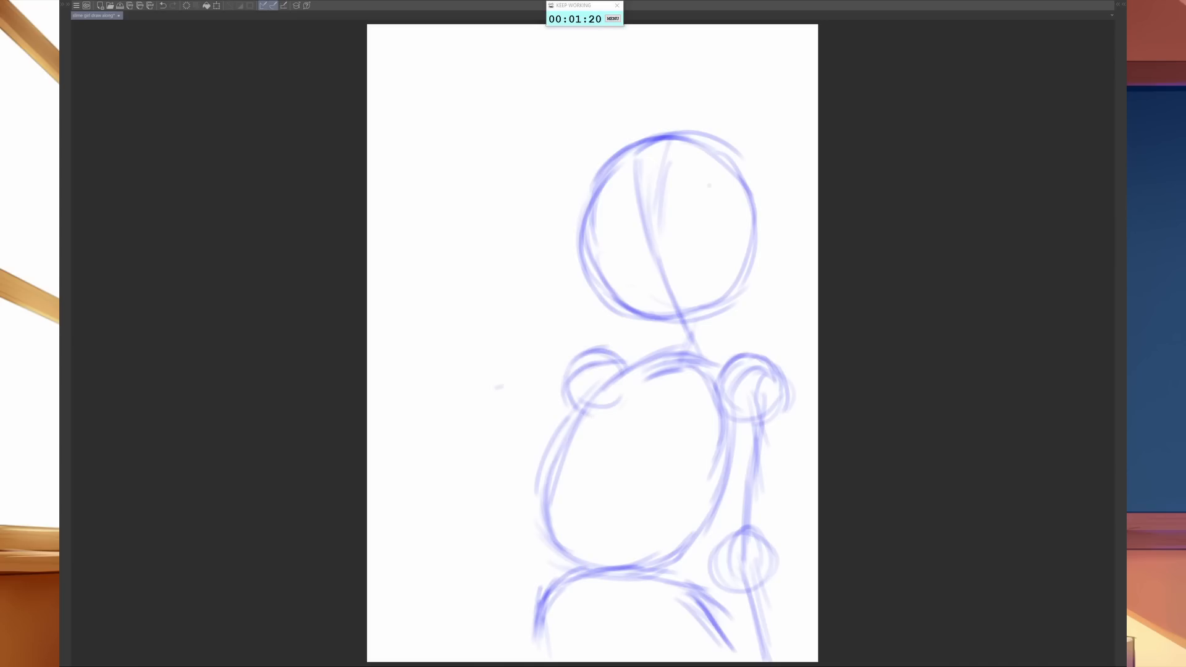
{"action": "mouse_move", "coordinate": [499, 386]}
{"action": "left_mouse_down"}
{"action": "mouse_move", "coordinate": [568, 374]}
{"action": "mouse_move", "coordinate": [461, 385]}
{"action": "mouse_move", "coordinate": [586, 371]}
{"action": "left_mouse_up"}
{"action": "mouse_move", "coordinate": [443, 384]}
{"action": "left_mouse_down"}
{"action": "mouse_move", "coordinate": [597, 373]}
{"action": "mouse_move", "coordinate": [565, 377]}
{"action": "left_mouse_up"}
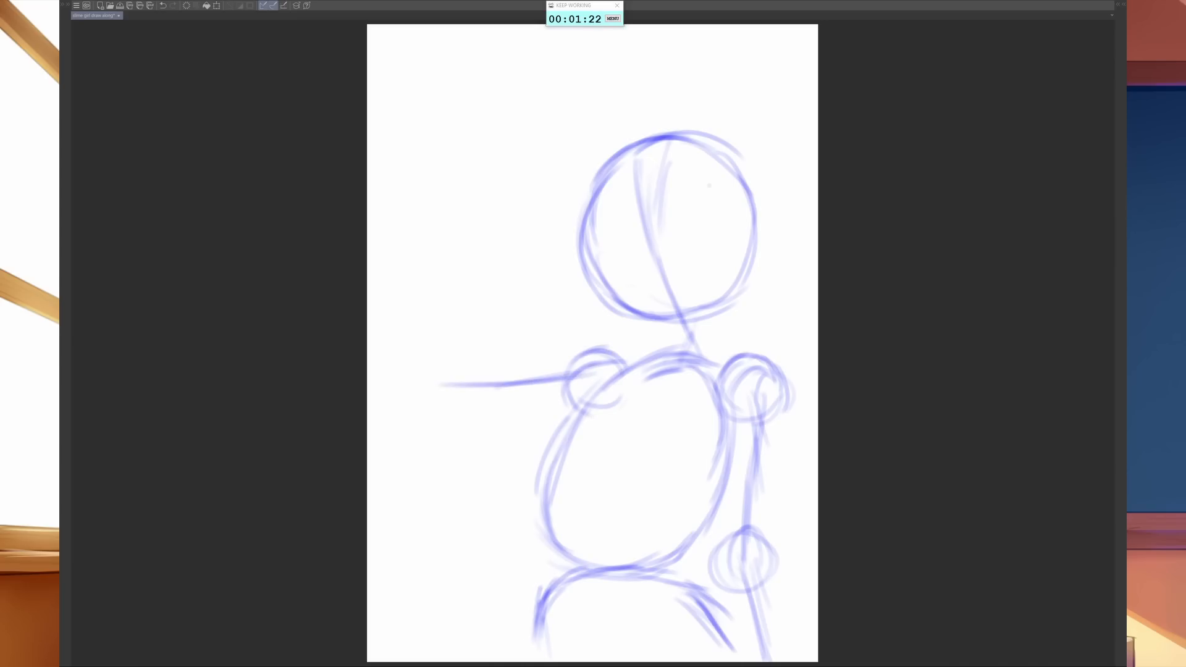
- Sketch the elbow circle at the end of the extended arm and reinforce the upper-arm lines to the shoulder
{"action": "mouse_move", "coordinate": [432, 369]}
{"action": "left_mouse_down"}
{"action": "mouse_move", "coordinate": [474, 389]}
{"action": "mouse_move", "coordinate": [422, 388]}
{"action": "mouse_move", "coordinate": [434, 415]}
{"action": "mouse_move", "coordinate": [426, 391]}
{"action": "mouse_move", "coordinate": [472, 402]}
{"action": "mouse_move", "coordinate": [432, 408]}
{"action": "mouse_move", "coordinate": [454, 366]}
{"action": "mouse_move", "coordinate": [423, 405]}
{"action": "mouse_move", "coordinate": [425, 371]}
{"action": "mouse_move", "coordinate": [409, 367]}
{"action": "mouse_move", "coordinate": [427, 355]}
{"action": "mouse_move", "coordinate": [443, 378]}
{"action": "mouse_move", "coordinate": [474, 369]}
{"action": "mouse_move", "coordinate": [430, 351]}
{"action": "mouse_move", "coordinate": [457, 320]}
{"action": "mouse_move", "coordinate": [467, 329]}
{"action": "mouse_move", "coordinate": [438, 303]}
{"action": "mouse_move", "coordinate": [439, 384]}
{"action": "mouse_move", "coordinate": [437, 353]}
{"action": "left_mouse_up"}
{"action": "key", "text": "e"}
{"action": "key", "text": "p"}
{"action": "mouse_move", "coordinate": [428, 377]}
{"action": "left_mouse_down"}
{"action": "mouse_move", "coordinate": [422, 357]}
{"action": "mouse_move", "coordinate": [442, 340]}
{"action": "mouse_move", "coordinate": [471, 349]}
{"action": "mouse_move", "coordinate": [479, 391]}
{"action": "left_mouse_up"}
{"action": "mouse_move", "coordinate": [424, 348]}
{"action": "left_mouse_down"}
{"action": "mouse_move", "coordinate": [418, 387]}
{"action": "mouse_move", "coordinate": [431, 397]}
{"action": "left_mouse_up"}
{"action": "mouse_move", "coordinate": [415, 365]}
{"action": "left_mouse_down"}
{"action": "mouse_move", "coordinate": [449, 392]}
{"action": "mouse_move", "coordinate": [467, 383]}
{"action": "mouse_move", "coordinate": [456, 398]}
{"action": "left_mouse_up"}
{"action": "mouse_move", "coordinate": [428, 396]}
{"action": "left_mouse_down"}
{"action": "mouse_move", "coordinate": [461, 385]}
{"action": "mouse_move", "coordinate": [438, 368]}
{"action": "mouse_move", "coordinate": [573, 356]}
{"action": "left_mouse_up"}
{"action": "left_click_drag", "start_coordinate": [446, 377], "coordinate": [592, 373]}
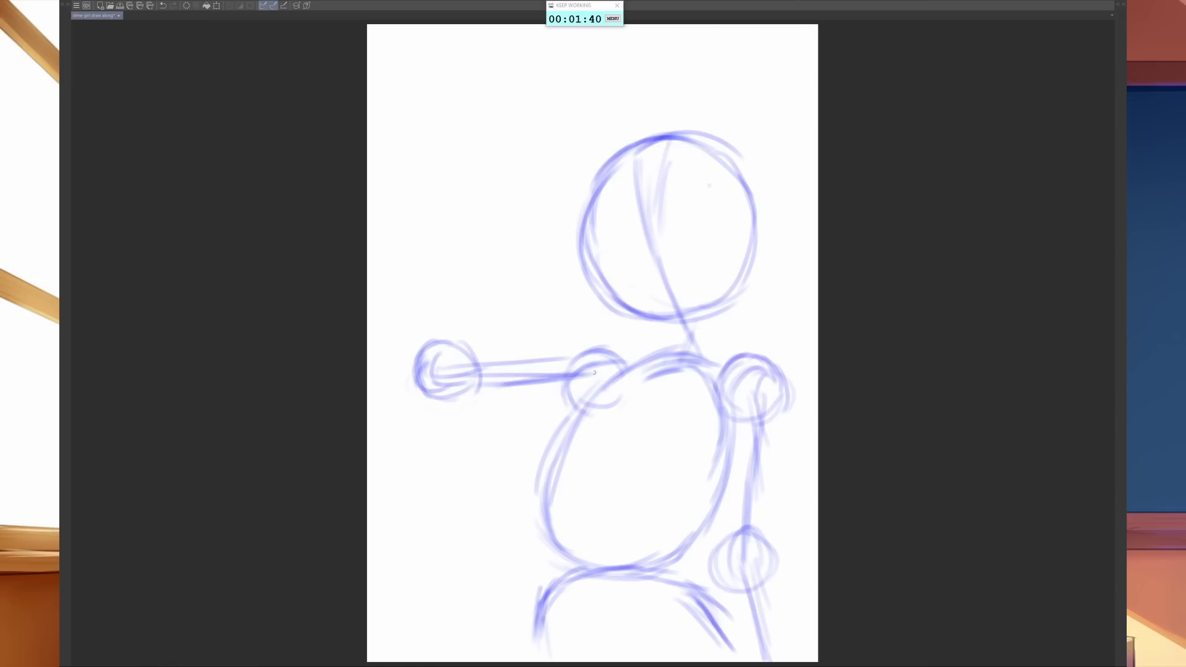
- Sketch the raised forearm line rising diagonally from the left elbow circle toward the head
{"action": "left_click_drag", "start_coordinate": [435, 371], "coordinate": [451, 310]}
{"action": "left_click_drag", "start_coordinate": [440, 352], "coordinate": [497, 267]}
{"action": "left_click_drag", "start_coordinate": [442, 353], "coordinate": [496, 276]}
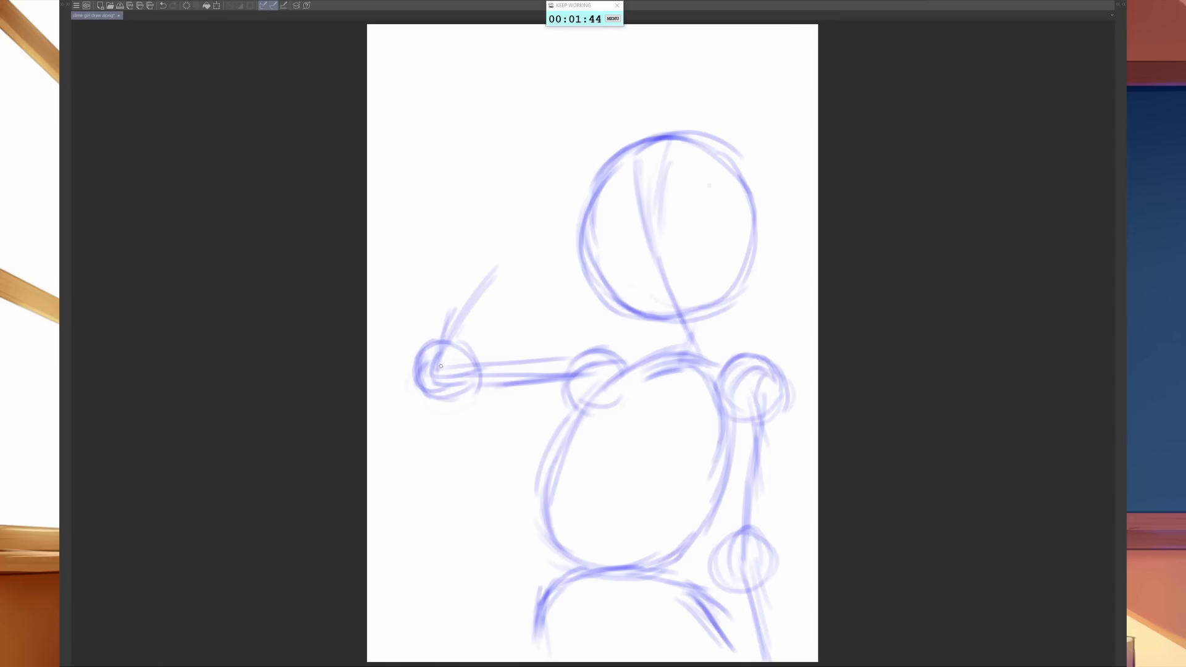
{"action": "mouse_move", "coordinate": [441, 366]}
{"action": "left_mouse_down"}
{"action": "mouse_move", "coordinate": [518, 249]}
{"action": "mouse_move", "coordinate": [497, 267]}
{"action": "left_mouse_up"}
- Block in the wrist and boxy palm of the raised hand at the end of the forearm
{"action": "mouse_move", "coordinate": [493, 270]}
{"action": "left_mouse_down"}
{"action": "mouse_move", "coordinate": [500, 245]}
{"action": "mouse_move", "coordinate": [510, 264]}
{"action": "mouse_move", "coordinate": [542, 243]}
{"action": "left_mouse_up"}
{"action": "mouse_move", "coordinate": [471, 217]}
{"action": "left_mouse_down"}
{"action": "mouse_move", "coordinate": [514, 253]}
{"action": "mouse_move", "coordinate": [502, 216]}
{"action": "mouse_move", "coordinate": [525, 186]}
{"action": "left_mouse_up"}
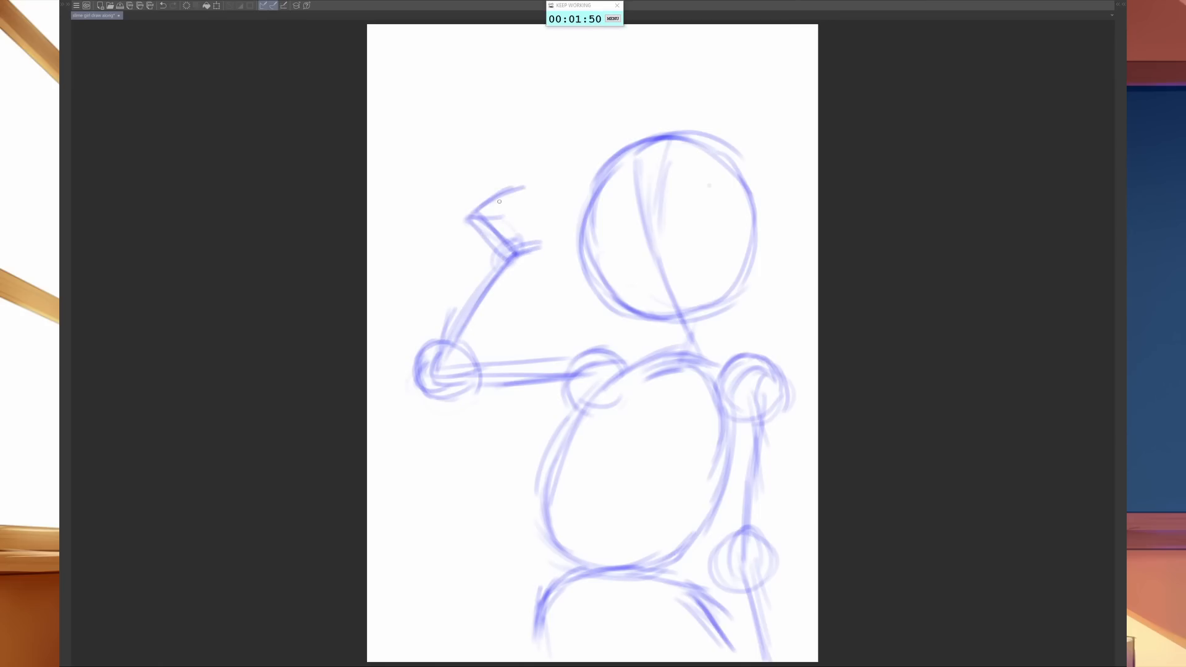
{"action": "mouse_move", "coordinate": [464, 221]}
{"action": "left_mouse_down"}
{"action": "mouse_move", "coordinate": [513, 189]}
{"action": "mouse_move", "coordinate": [535, 230]}
{"action": "left_mouse_up"}
{"action": "left_click_drag", "start_coordinate": [522, 185], "coordinate": [551, 237]}
- Sketch the spread fingers fanning out from the raised palm and the thumb base beside the wrist
{"action": "left_click_drag", "start_coordinate": [440, 179], "coordinate": [494, 199]}
{"action": "left_click_drag", "start_coordinate": [447, 164], "coordinate": [497, 194]}
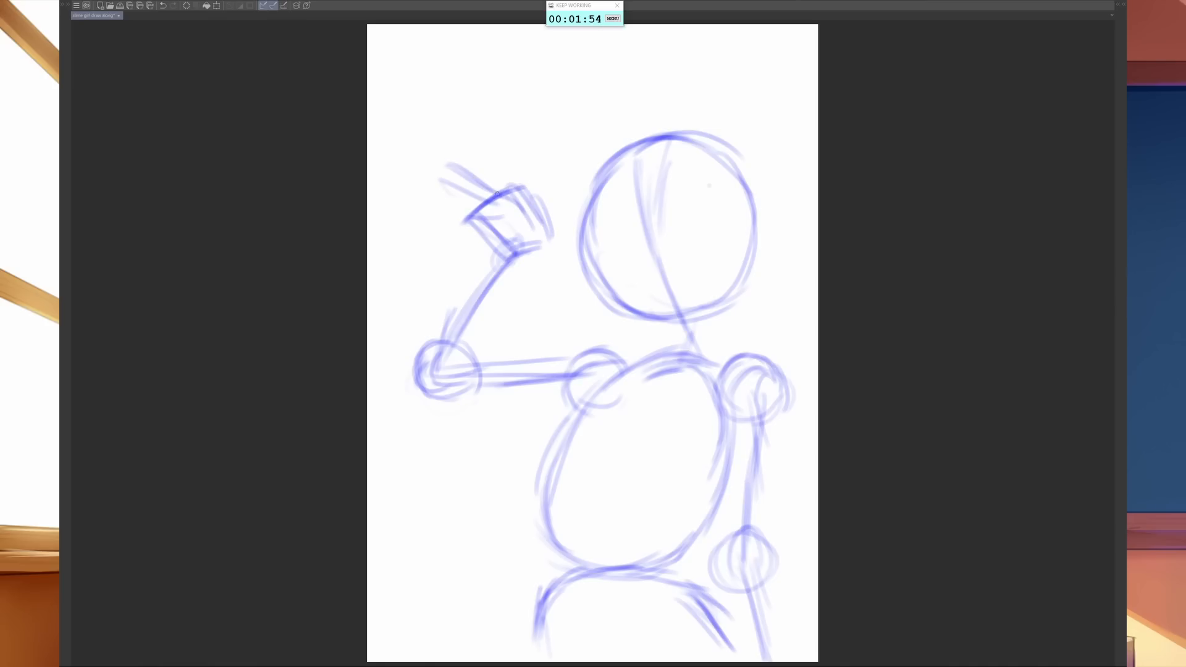
{"action": "left_click_drag", "start_coordinate": [430, 177], "coordinate": [443, 156]}
{"action": "mouse_move", "coordinate": [427, 168]}
{"action": "left_mouse_down"}
{"action": "mouse_move", "coordinate": [491, 215]}
{"action": "mouse_move", "coordinate": [498, 180]}
{"action": "left_mouse_up"}
{"action": "mouse_move", "coordinate": [477, 144]}
{"action": "left_mouse_down"}
{"action": "mouse_move", "coordinate": [523, 186]}
{"action": "mouse_move", "coordinate": [476, 159]}
{"action": "mouse_move", "coordinate": [486, 179]}
{"action": "left_mouse_up"}
{"action": "left_click_drag", "start_coordinate": [471, 152], "coordinate": [506, 189]}
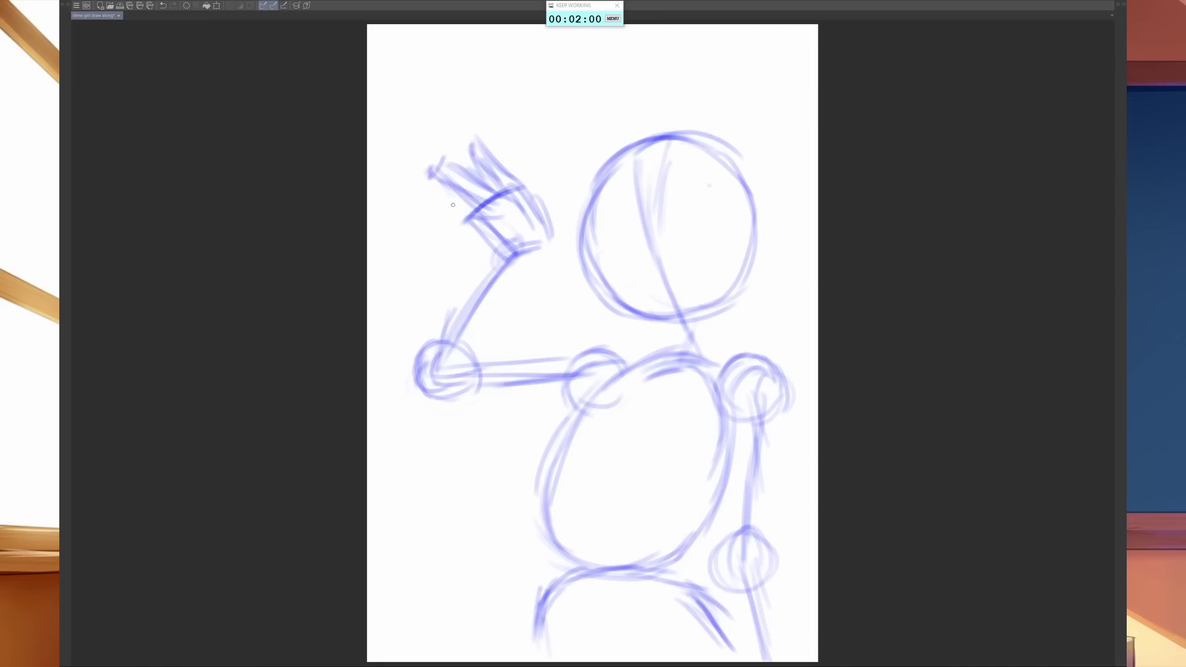
{"action": "left_click_drag", "start_coordinate": [429, 192], "coordinate": [562, 232]}
{"action": "mouse_move", "coordinate": [528, 195]}
{"action": "left_mouse_down"}
{"action": "mouse_move", "coordinate": [559, 227]}
{"action": "mouse_move", "coordinate": [523, 244]}
{"action": "left_mouse_up"}
{"action": "mouse_move", "coordinate": [523, 224]}
{"action": "left_mouse_down"}
{"action": "mouse_move", "coordinate": [539, 243]}
{"action": "mouse_move", "coordinate": [521, 240]}
{"action": "left_mouse_up"}
- Draw the outer contour of the raised forearm from the wrist down to the elbow
{"action": "mouse_move", "coordinate": [516, 232]}
{"action": "left_mouse_down"}
{"action": "mouse_move", "coordinate": [530, 200]}
{"action": "mouse_move", "coordinate": [545, 207]}
{"action": "mouse_move", "coordinate": [547, 224]}
{"action": "mouse_move", "coordinate": [486, 279]}
{"action": "mouse_move", "coordinate": [490, 259]}
{"action": "mouse_move", "coordinate": [458, 318]}
{"action": "left_mouse_up"}
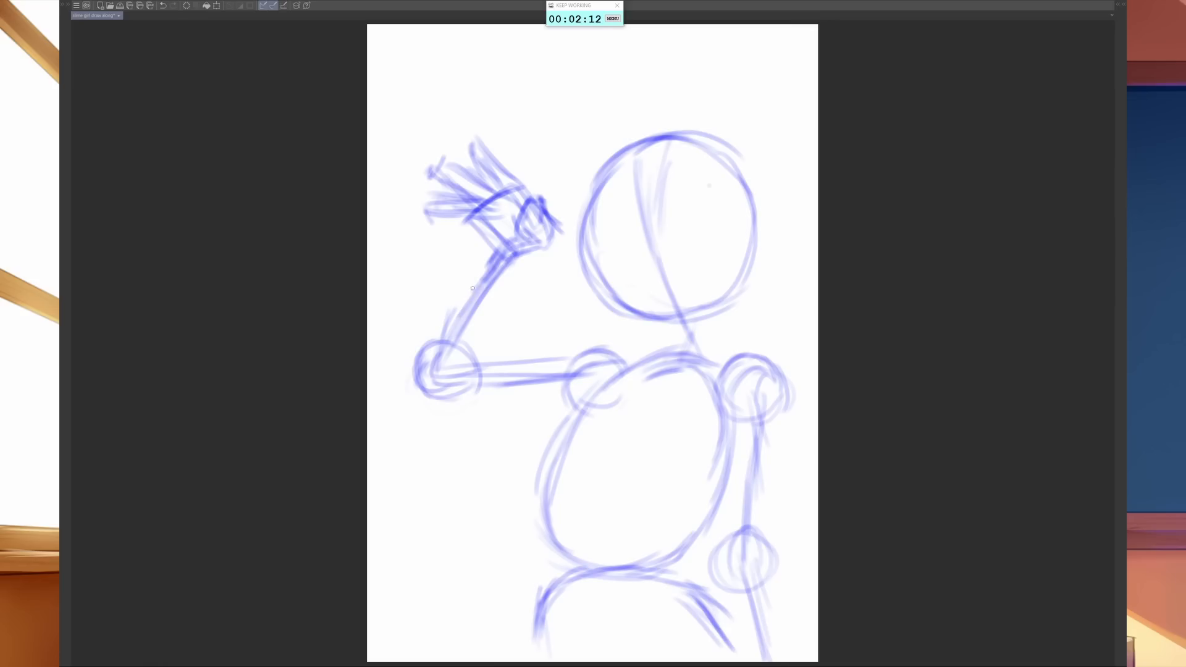
{"action": "left_click_drag", "start_coordinate": [506, 260], "coordinate": [479, 292]}
{"action": "left_click_drag", "start_coordinate": [482, 292], "coordinate": [447, 327]}
{"action": "left_click_drag", "start_coordinate": [497, 260], "coordinate": [455, 307]}
{"action": "left_click_drag", "start_coordinate": [502, 260], "coordinate": [433, 327]}
{"action": "left_click_drag", "start_coordinate": [479, 283], "coordinate": [417, 351]}
{"action": "left_click_drag", "start_coordinate": [446, 314], "coordinate": [413, 378]}
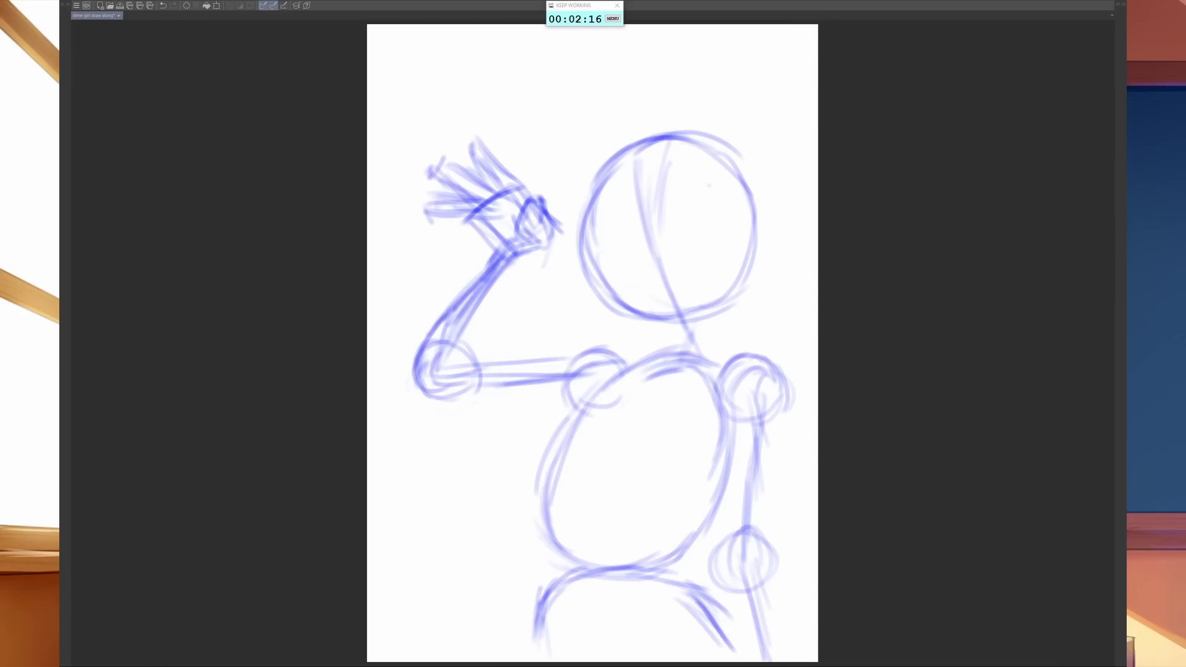
- Add the raised forearm's inner contour and the underside of the upper arm from elbow to shoulder
{"action": "left_click_drag", "start_coordinate": [546, 245], "coordinate": [497, 317]}
{"action": "mouse_move", "coordinate": [544, 262]}
{"action": "left_mouse_down"}
{"action": "mouse_move", "coordinate": [500, 310]}
{"action": "mouse_move", "coordinate": [488, 348]}
{"action": "left_mouse_up"}
{"action": "left_click_drag", "start_coordinate": [514, 294], "coordinate": [477, 365]}
{"action": "mouse_move", "coordinate": [499, 316]}
{"action": "left_mouse_down"}
{"action": "mouse_move", "coordinate": [468, 378]}
{"action": "mouse_move", "coordinate": [413, 384]}
{"action": "mouse_move", "coordinate": [506, 408]}
{"action": "left_mouse_up"}
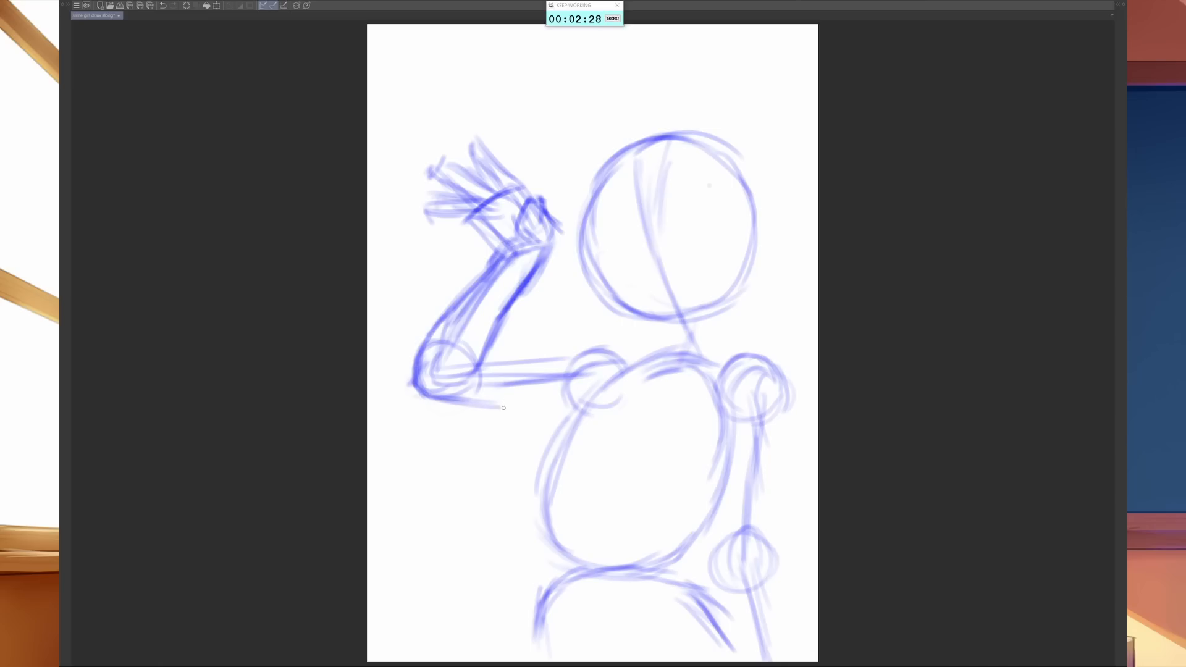
{"action": "left_click_drag", "start_coordinate": [421, 395], "coordinate": [532, 404]}
{"action": "left_click_drag", "start_coordinate": [431, 393], "coordinate": [587, 398]}
{"action": "mouse_move", "coordinate": [481, 403]}
{"action": "left_mouse_down"}
{"action": "mouse_move", "coordinate": [580, 389]}
{"action": "mouse_move", "coordinate": [570, 386]}
{"action": "left_mouse_up"}
- Draw the extended upper arm's top contour and cross-section lines, rounding the shoulder over toward the neck
{"action": "mouse_move", "coordinate": [453, 359]}
{"action": "left_mouse_down"}
{"action": "mouse_move", "coordinate": [543, 339]}
{"action": "mouse_move", "coordinate": [583, 347]}
{"action": "mouse_move", "coordinate": [607, 382]}
{"action": "left_mouse_up"}
{"action": "left_click_drag", "start_coordinate": [597, 337], "coordinate": [603, 394]}
{"action": "left_click_drag", "start_coordinate": [590, 339], "coordinate": [599, 387]}
{"action": "left_click_drag", "start_coordinate": [447, 335], "coordinate": [449, 374]}
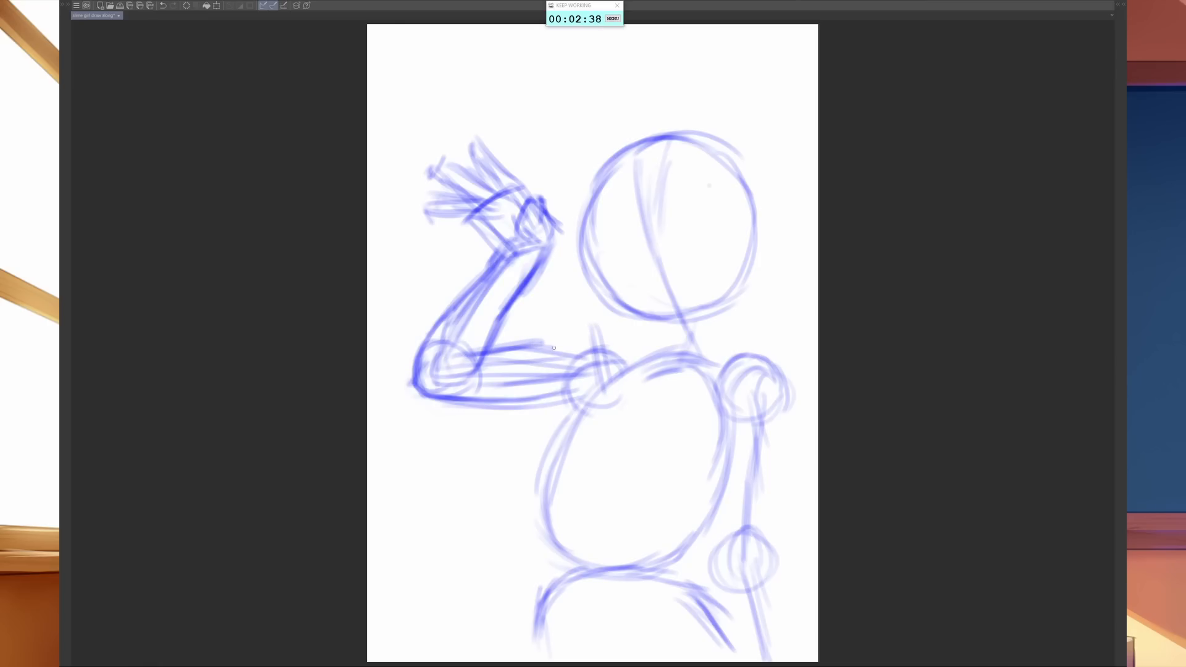
{"action": "mouse_move", "coordinate": [546, 343]}
{"action": "left_mouse_down"}
{"action": "mouse_move", "coordinate": [548, 396]}
{"action": "mouse_move", "coordinate": [545, 375]}
{"action": "left_mouse_up"}
{"action": "mouse_move", "coordinate": [492, 355]}
{"action": "left_mouse_down"}
{"action": "mouse_move", "coordinate": [494, 398]}
{"action": "mouse_move", "coordinate": [557, 348]}
{"action": "mouse_move", "coordinate": [581, 357]}
{"action": "left_mouse_up"}
{"action": "left_click_drag", "start_coordinate": [548, 349], "coordinate": [582, 336]}
{"action": "left_click_drag", "start_coordinate": [563, 356], "coordinate": [607, 343]}
{"action": "left_click_drag", "start_coordinate": [578, 348], "coordinate": [631, 354]}
{"action": "left_click_drag", "start_coordinate": [599, 344], "coordinate": [661, 363]}
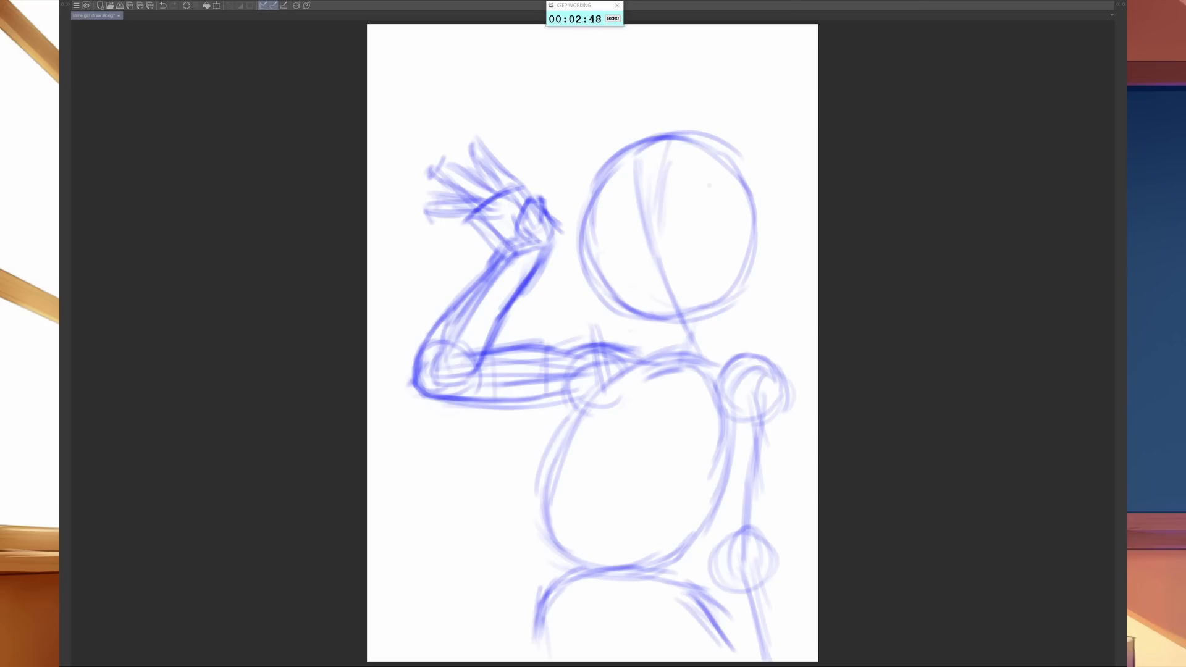
- Sketch the left side of the hair outline curving from the raised hand up around the head circle
{"action": "mouse_move", "coordinate": [548, 241]}
{"action": "left_mouse_down"}
{"action": "mouse_move", "coordinate": [573, 182]}
{"action": "mouse_move", "coordinate": [564, 193]}
{"action": "left_mouse_up"}
{"action": "left_click_drag", "start_coordinate": [560, 194], "coordinate": [576, 167]}
{"action": "left_click_drag", "start_coordinate": [553, 250], "coordinate": [588, 169]}
{"action": "left_click_drag", "start_coordinate": [583, 171], "coordinate": [613, 141]}
{"action": "mouse_move", "coordinate": [565, 197]}
{"action": "left_mouse_down"}
{"action": "mouse_move", "coordinate": [583, 156]}
{"action": "mouse_move", "coordinate": [617, 131]}
{"action": "left_mouse_up"}
{"action": "left_click_drag", "start_coordinate": [571, 172], "coordinate": [614, 117]}
{"action": "left_click_drag", "start_coordinate": [556, 200], "coordinate": [625, 111]}
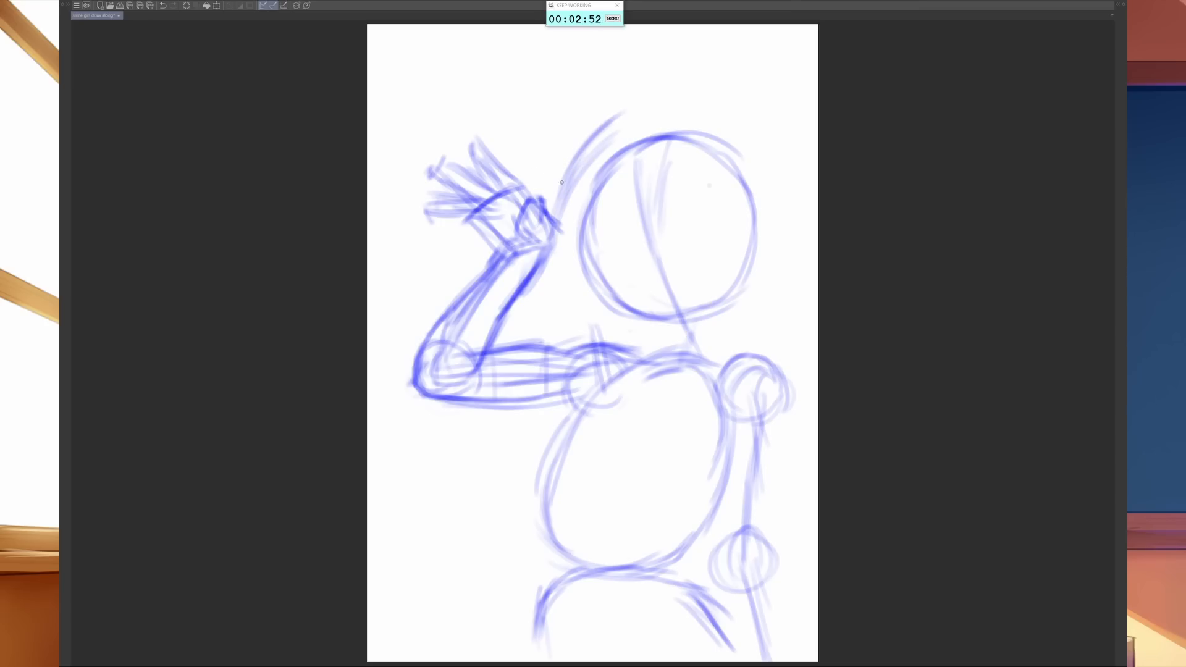
{"action": "left_click_drag", "start_coordinate": [565, 176], "coordinate": [658, 115]}
- Carry the hair outline over the top of the head and down its right side with layered strokes
{"action": "mouse_move", "coordinate": [578, 148]}
{"action": "left_mouse_down"}
{"action": "mouse_move", "coordinate": [662, 111]}
{"action": "mouse_move", "coordinate": [738, 135]}
{"action": "left_mouse_up"}
{"action": "left_click_drag", "start_coordinate": [659, 113], "coordinate": [762, 139]}
{"action": "left_click_drag", "start_coordinate": [690, 111], "coordinate": [782, 158]}
{"action": "mouse_move", "coordinate": [730, 116]}
{"action": "left_mouse_down"}
{"action": "mouse_move", "coordinate": [780, 166]}
{"action": "mouse_move", "coordinate": [788, 214]}
{"action": "left_mouse_up"}
{"action": "mouse_move", "coordinate": [774, 157]}
{"action": "left_mouse_down"}
{"action": "mouse_move", "coordinate": [786, 243]}
{"action": "mouse_move", "coordinate": [786, 218]}
{"action": "left_mouse_up"}
{"action": "left_click_drag", "start_coordinate": [655, 113], "coordinate": [731, 122]}
{"action": "mouse_move", "coordinate": [653, 110]}
{"action": "left_mouse_down"}
{"action": "mouse_move", "coordinate": [760, 142]}
{"action": "mouse_move", "coordinate": [786, 259]}
{"action": "left_mouse_up"}
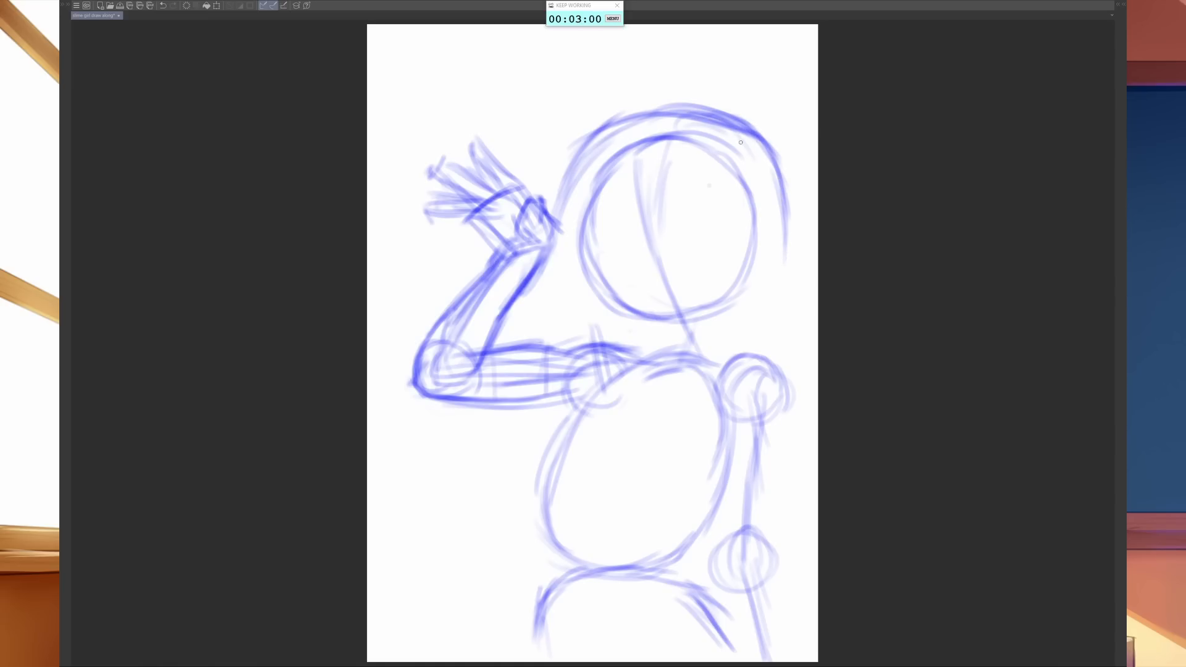
{"action": "left_click_drag", "start_coordinate": [739, 141], "coordinate": [784, 210]}
{"action": "left_click_drag", "start_coordinate": [757, 143], "coordinate": [789, 255]}
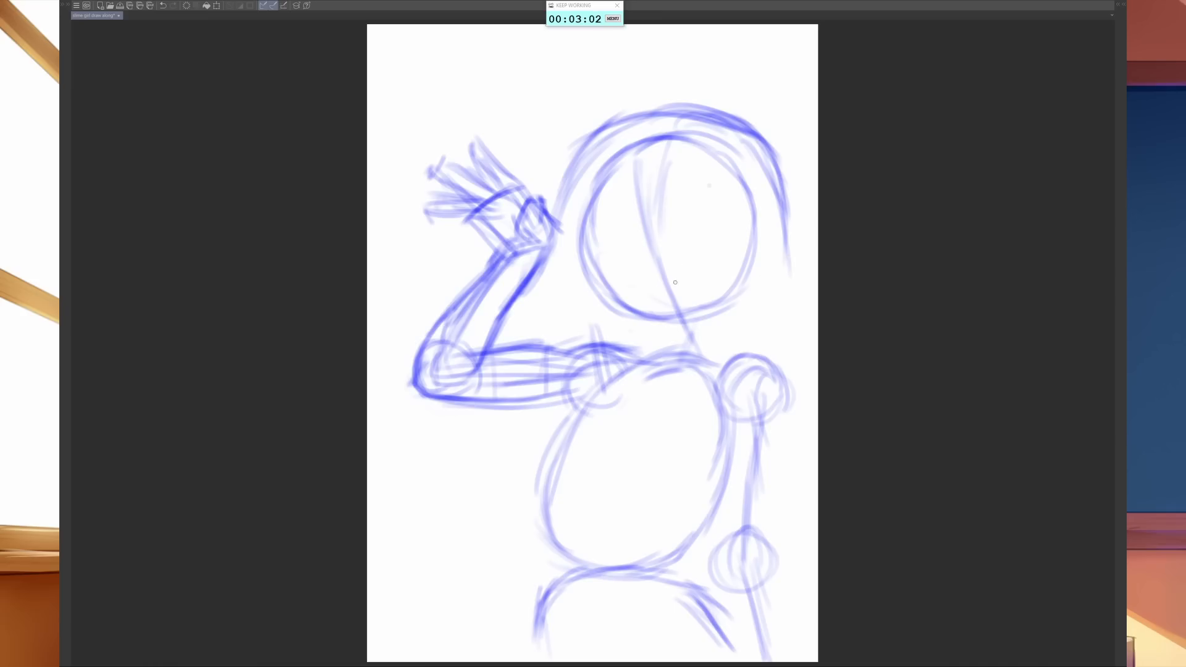
- Extend the hair down to the right shoulder and draw the outer contour of the lowered upper arm
{"action": "left_click_drag", "start_coordinate": [788, 208], "coordinate": [796, 330]}
{"action": "mouse_move", "coordinate": [788, 250]}
{"action": "left_mouse_down"}
{"action": "mouse_move", "coordinate": [781, 368]}
{"action": "mouse_move", "coordinate": [770, 355]}
{"action": "mouse_move", "coordinate": [788, 395]}
{"action": "mouse_move", "coordinate": [773, 352]}
{"action": "mouse_move", "coordinate": [779, 375]}
{"action": "mouse_move", "coordinate": [793, 375]}
{"action": "left_mouse_up"}
{"action": "mouse_move", "coordinate": [785, 372]}
{"action": "left_mouse_down"}
{"action": "mouse_move", "coordinate": [801, 445]}
{"action": "mouse_move", "coordinate": [777, 498]}
{"action": "left_mouse_up"}
{"action": "left_click_drag", "start_coordinate": [800, 428], "coordinate": [772, 547]}
{"action": "left_click_drag", "start_coordinate": [796, 448], "coordinate": [770, 572]}
- Draw the lowered arm's inner contour, define its elbow and start both forearm edges
{"action": "left_click_drag", "start_coordinate": [732, 427], "coordinate": [726, 485]}
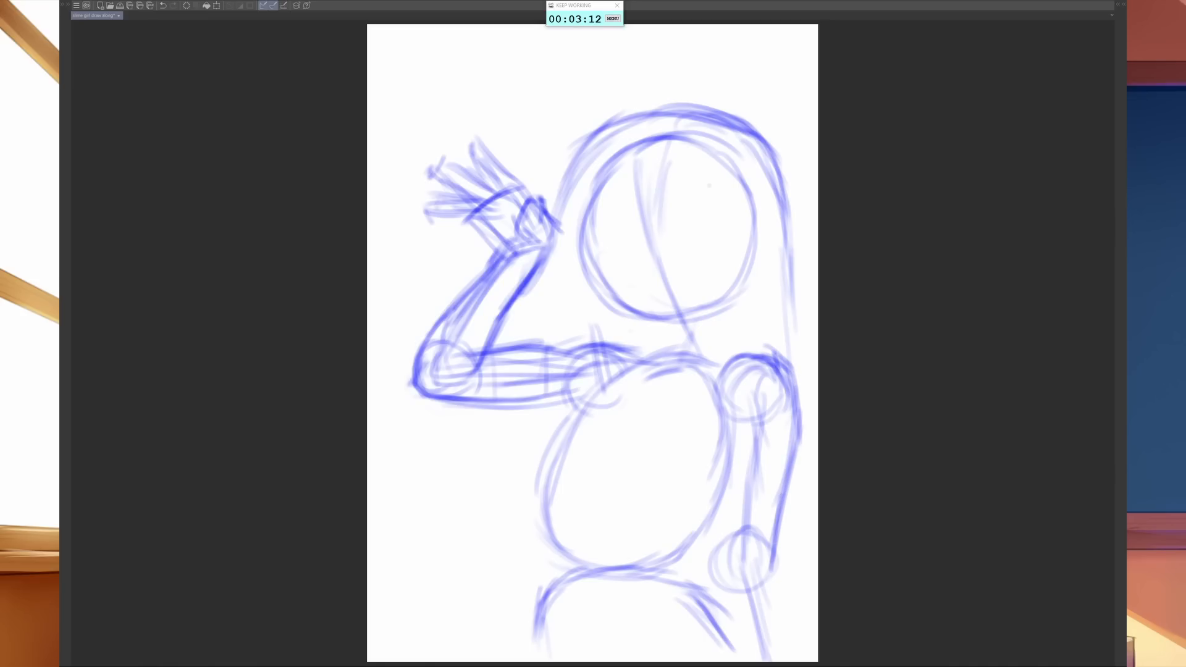
{"action": "left_click_drag", "start_coordinate": [735, 434], "coordinate": [712, 529]}
{"action": "left_click_drag", "start_coordinate": [728, 461], "coordinate": [715, 554]}
{"action": "mouse_move", "coordinate": [726, 481]}
{"action": "left_mouse_down"}
{"action": "mouse_move", "coordinate": [718, 572]}
{"action": "mouse_move", "coordinate": [735, 584]}
{"action": "mouse_move", "coordinate": [713, 581]}
{"action": "left_mouse_up"}
{"action": "mouse_move", "coordinate": [736, 522]}
{"action": "left_mouse_down"}
{"action": "mouse_move", "coordinate": [721, 590]}
{"action": "mouse_move", "coordinate": [762, 543]}
{"action": "left_mouse_up"}
{"action": "mouse_move", "coordinate": [759, 537]}
{"action": "left_mouse_down"}
{"action": "mouse_move", "coordinate": [729, 554]}
{"action": "mouse_move", "coordinate": [724, 603]}
{"action": "left_mouse_up"}
{"action": "mouse_move", "coordinate": [733, 553]}
{"action": "left_mouse_down"}
{"action": "mouse_move", "coordinate": [722, 617]}
{"action": "mouse_move", "coordinate": [724, 598]}
{"action": "left_mouse_up"}
{"action": "left_click_drag", "start_coordinate": [768, 551], "coordinate": [786, 611]}
{"action": "left_click_drag", "start_coordinate": [776, 563], "coordinate": [789, 620]}
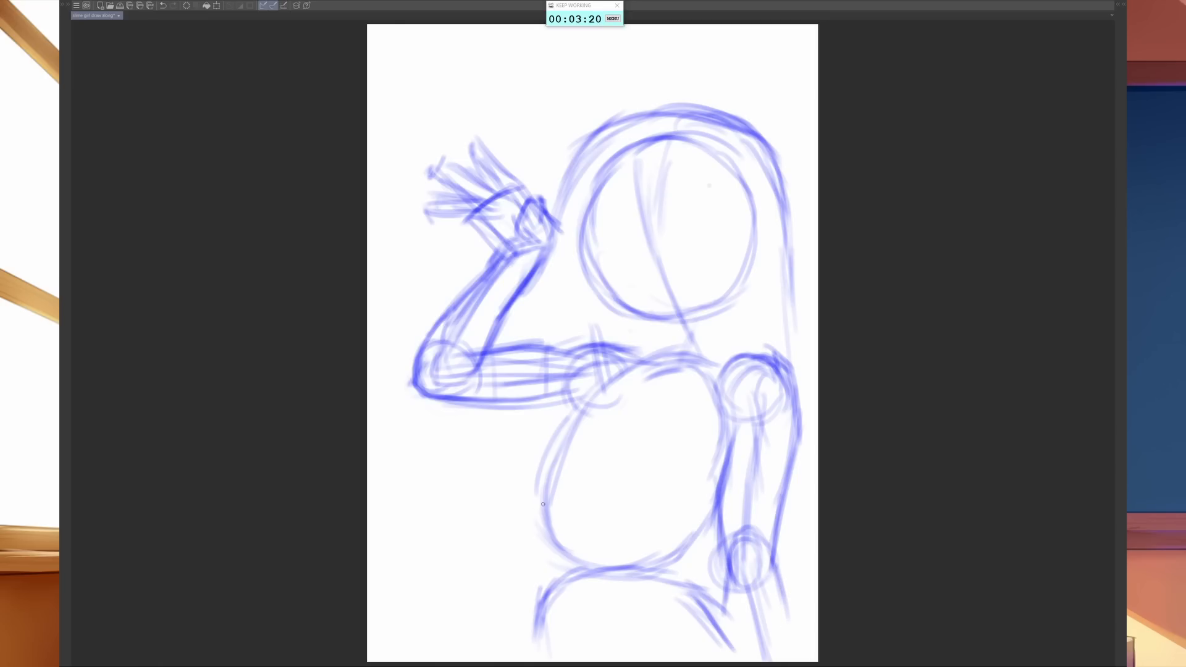
- Reinforce the torso's lower-left edge, add faint marks inside the face and darken the head circle's left side
{"action": "left_click_drag", "start_coordinate": [543, 504], "coordinate": [537, 541]}
{"action": "left_click_drag", "start_coordinate": [626, 235], "coordinate": [611, 255]}
{"action": "mouse_move", "coordinate": [578, 198]}
{"action": "left_mouse_down"}
{"action": "mouse_move", "coordinate": [565, 250]}
{"action": "mouse_move", "coordinate": [586, 249]}
{"action": "left_mouse_up"}
{"action": "left_click_drag", "start_coordinate": [596, 175], "coordinate": [584, 248]}
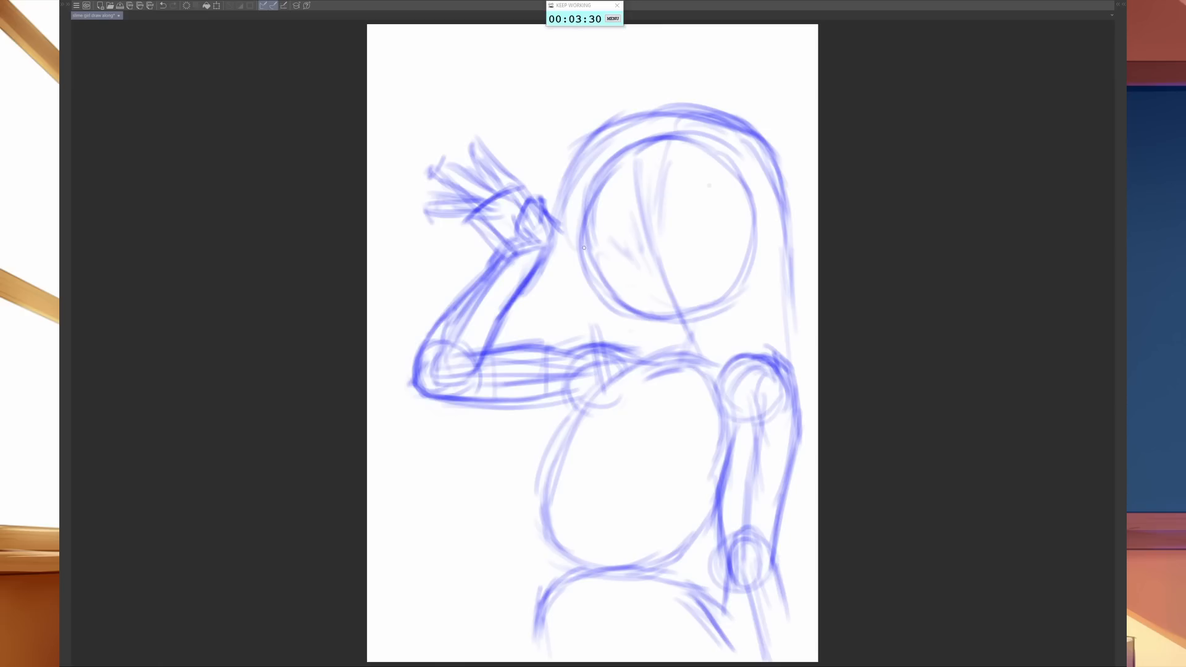
{"action": "mouse_move", "coordinate": [592, 184]}
{"action": "left_mouse_down"}
{"action": "mouse_move", "coordinate": [576, 270]}
{"action": "mouse_move", "coordinate": [619, 296]}
{"action": "left_mouse_up"}
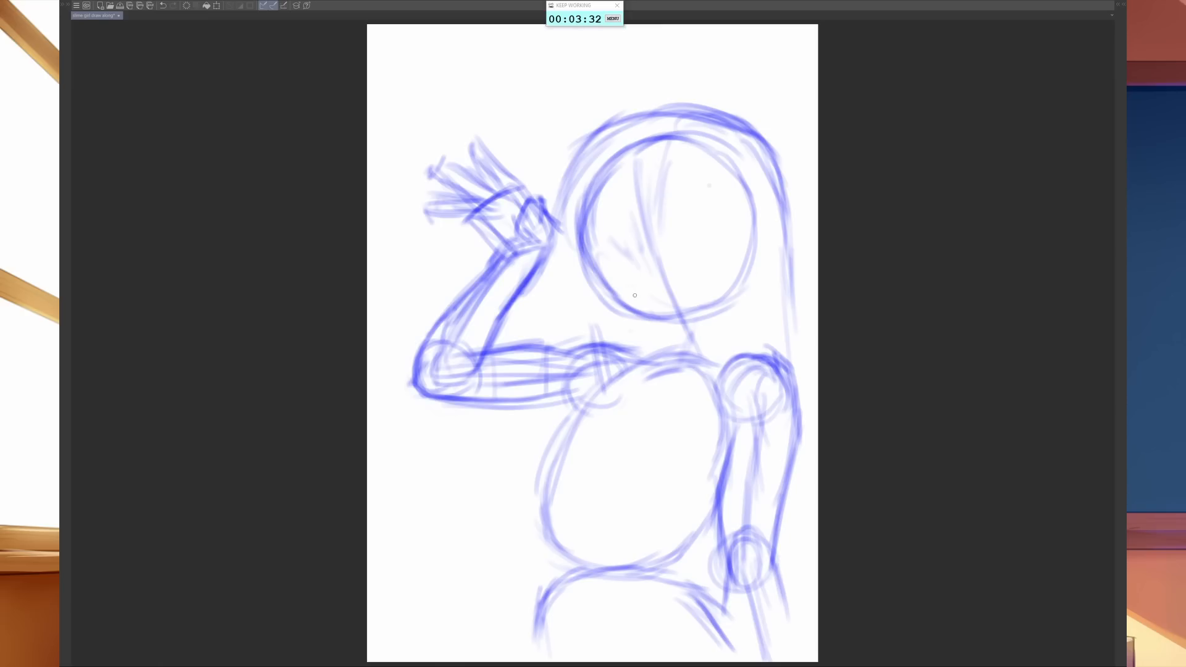
- Lighten the rough head and torso construction lines with the eraser
{"action": "key", "text": "e"}
{"action": "mouse_move", "coordinate": [662, 256]}
{"action": "left_mouse_down"}
{"action": "mouse_move", "coordinate": [655, 289]}
{"action": "mouse_move", "coordinate": [580, 186]}
{"action": "mouse_move", "coordinate": [688, 82]}
{"action": "mouse_move", "coordinate": [766, 142]}
{"action": "mouse_move", "coordinate": [741, 290]}
{"action": "left_mouse_up"}
{"action": "left_click_drag", "start_coordinate": [709, 501], "coordinate": [726, 398]}
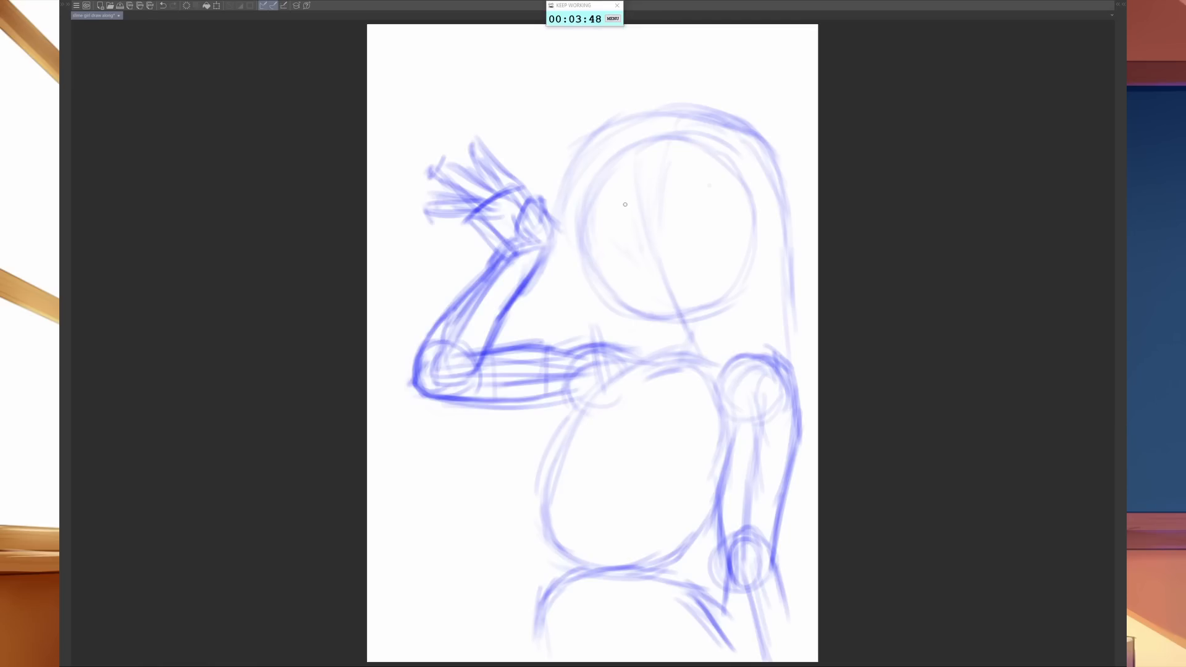
- Redraw the curved facial centre line darker and mark the base of the chin
{"action": "left_click_drag", "start_coordinate": [626, 181], "coordinate": [652, 264]}
{"action": "left_click_drag", "start_coordinate": [631, 217], "coordinate": [660, 287]}
{"action": "mouse_move", "coordinate": [631, 228]}
{"action": "left_mouse_down"}
{"action": "mouse_move", "coordinate": [675, 314]}
{"action": "mouse_move", "coordinate": [658, 330]}
{"action": "mouse_move", "coordinate": [667, 325]}
{"action": "mouse_move", "coordinate": [627, 318]}
{"action": "left_mouse_up"}
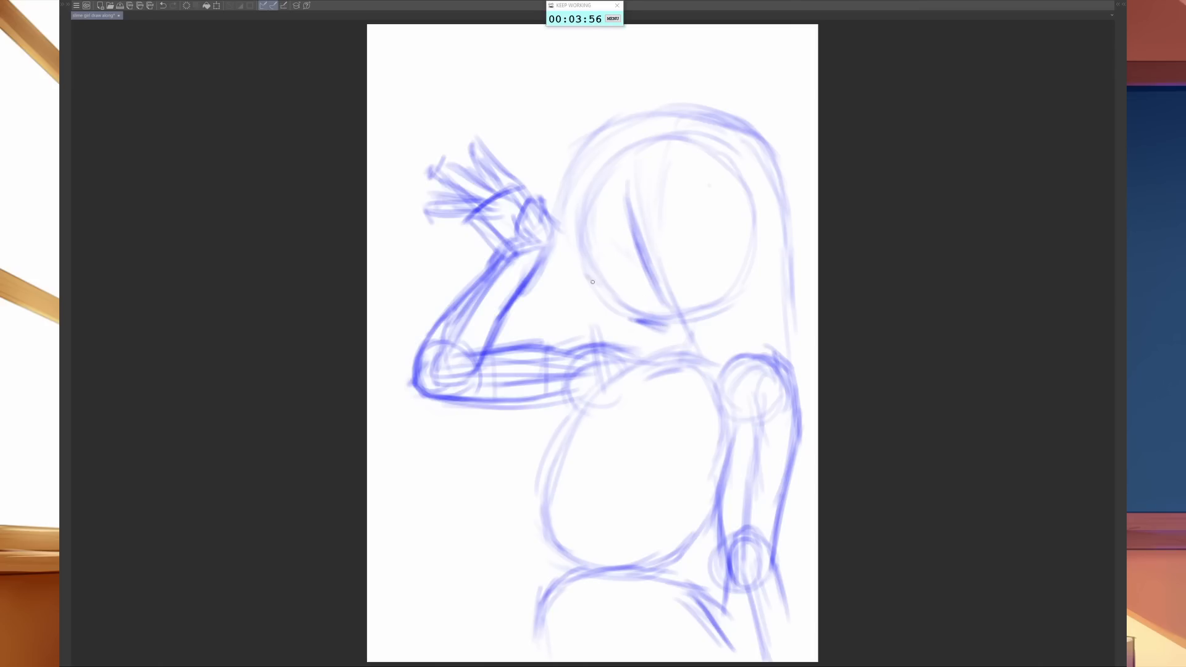
- Define the cheek, jaw and pointed chin with darker strokes along the bottom of the head
{"action": "mouse_move", "coordinate": [590, 256]}
{"action": "left_mouse_down"}
{"action": "mouse_move", "coordinate": [613, 311]}
{"action": "mouse_move", "coordinate": [665, 331]}
{"action": "mouse_move", "coordinate": [712, 315]}
{"action": "left_mouse_up"}
{"action": "left_click_drag", "start_coordinate": [677, 332], "coordinate": [744, 287]}
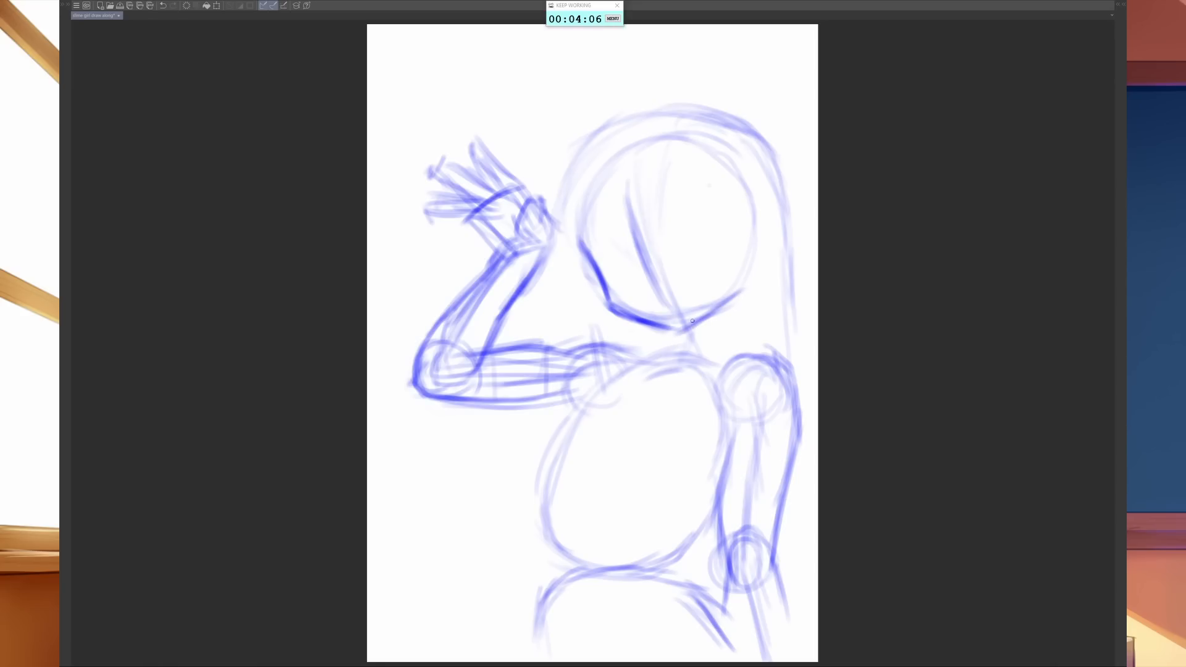
{"action": "left_click_drag", "start_coordinate": [682, 323], "coordinate": [717, 299]}
{"action": "mouse_move", "coordinate": [675, 328]}
{"action": "left_mouse_down"}
{"action": "mouse_move", "coordinate": [717, 299]}
{"action": "mouse_move", "coordinate": [665, 345]}
{"action": "mouse_move", "coordinate": [733, 274]}
{"action": "left_mouse_up"}
{"action": "left_click_drag", "start_coordinate": [709, 313], "coordinate": [740, 258]}
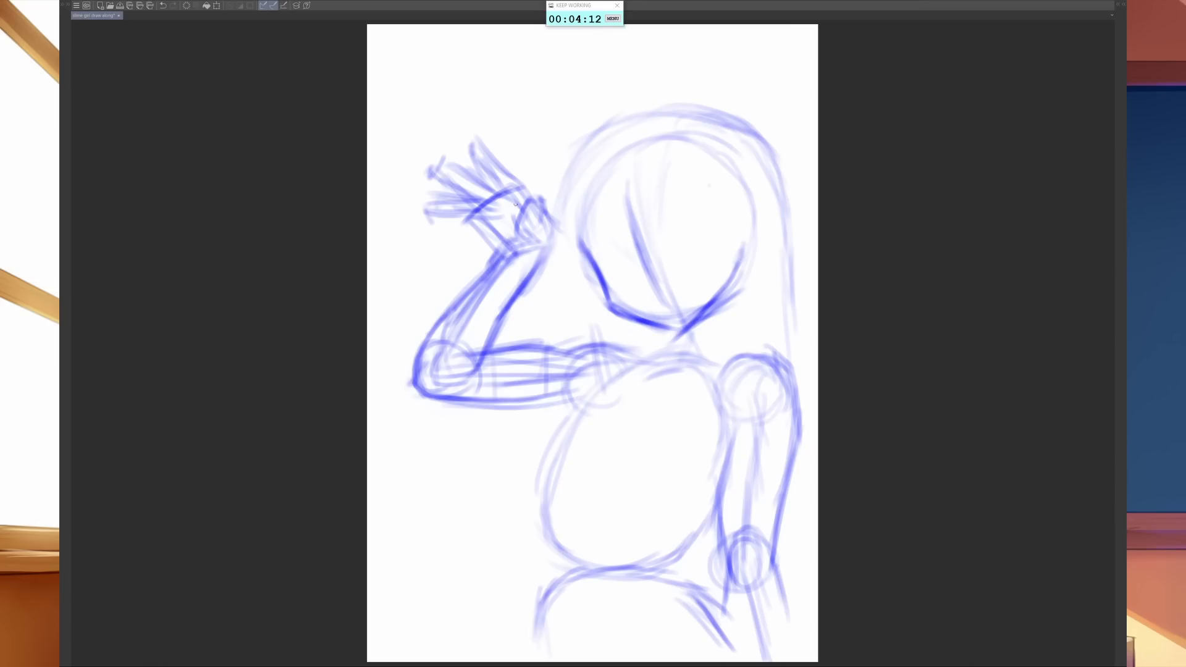
- Redraw the head's contour darker from the left cheek over the crown and down the right side
{"action": "left_click_drag", "start_coordinate": [581, 248], "coordinate": [573, 154]}
{"action": "mouse_move", "coordinate": [576, 213]}
{"action": "left_mouse_down"}
{"action": "mouse_move", "coordinate": [605, 146]}
{"action": "mouse_move", "coordinate": [649, 130]}
{"action": "left_mouse_up"}
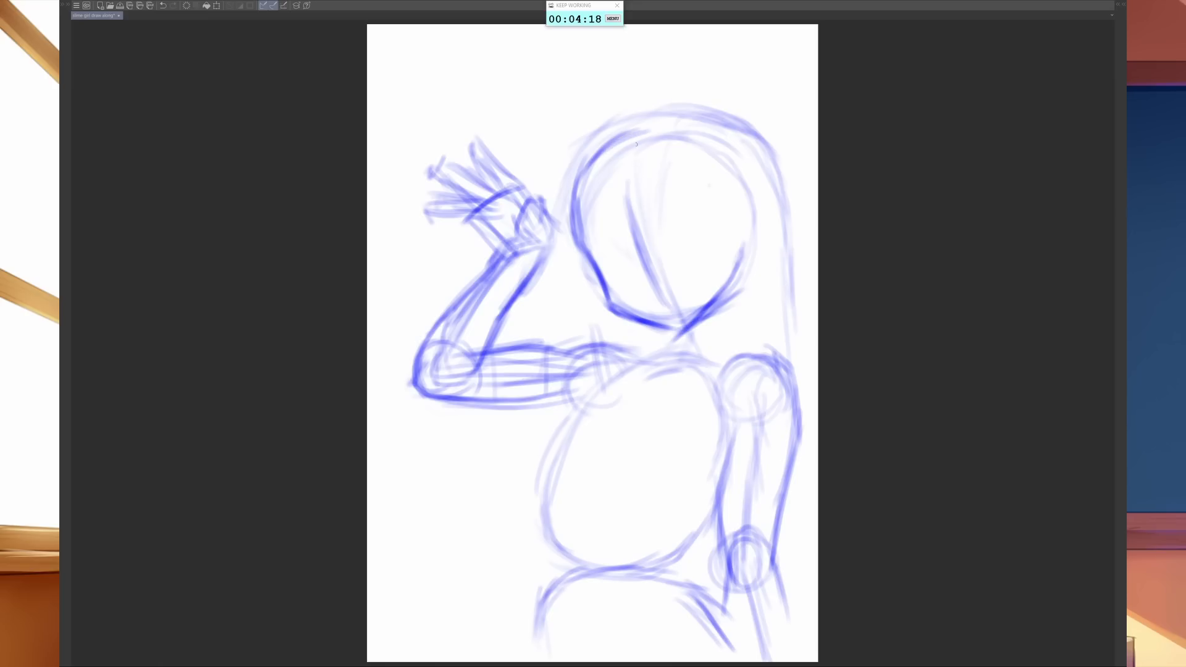
{"action": "left_click_drag", "start_coordinate": [600, 167], "coordinate": [662, 129]}
{"action": "left_click_drag", "start_coordinate": [609, 150], "coordinate": [685, 125]}
{"action": "mouse_move", "coordinate": [630, 138]}
{"action": "left_mouse_down"}
{"action": "mouse_move", "coordinate": [693, 132]}
{"action": "mouse_move", "coordinate": [722, 144]}
{"action": "left_mouse_up"}
{"action": "left_click_drag", "start_coordinate": [663, 125], "coordinate": [711, 134]}
{"action": "mouse_move", "coordinate": [668, 126]}
{"action": "left_mouse_down"}
{"action": "mouse_move", "coordinate": [694, 133]}
{"action": "mouse_move", "coordinate": [743, 192]}
{"action": "left_mouse_up"}
{"action": "mouse_move", "coordinate": [720, 146]}
{"action": "left_mouse_down"}
{"action": "mouse_move", "coordinate": [747, 205]}
{"action": "mouse_move", "coordinate": [741, 241]}
{"action": "left_mouse_up"}
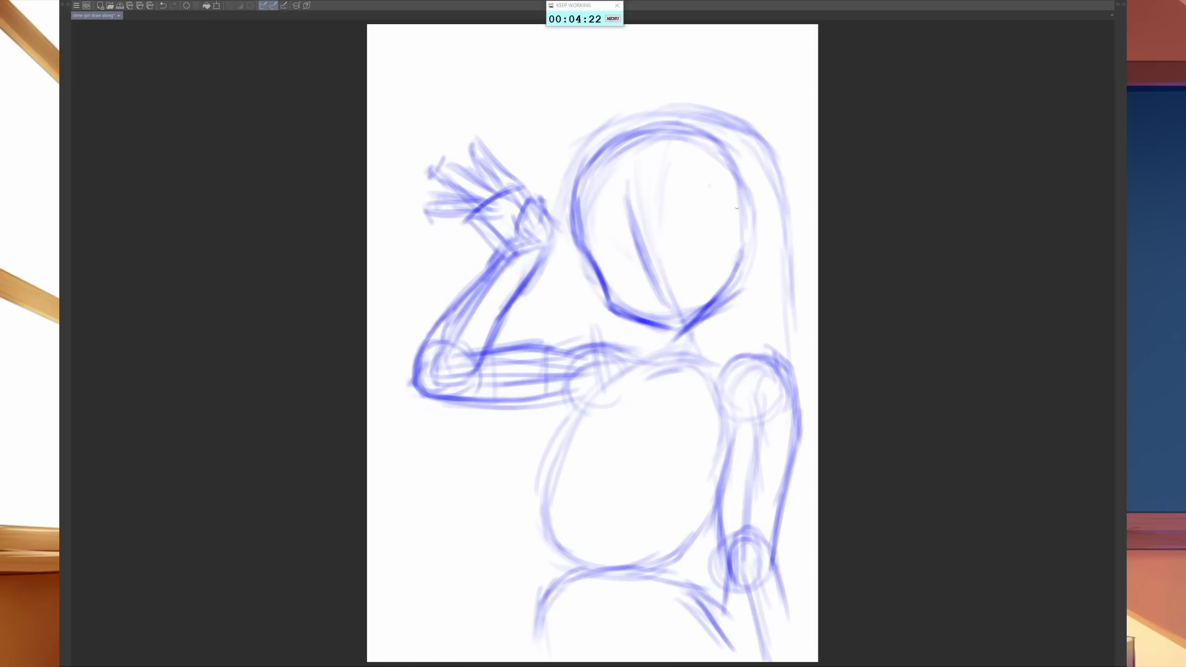
- Add a curved side-of-face line inside the head and reinforce the head's right edge down to the jaw
{"action": "left_click_drag", "start_coordinate": [738, 198], "coordinate": [740, 247]}
{"action": "mouse_move", "coordinate": [709, 224]}
{"action": "left_mouse_down"}
{"action": "mouse_move", "coordinate": [714, 268]}
{"action": "mouse_move", "coordinate": [714, 246]}
{"action": "mouse_move", "coordinate": [726, 273]}
{"action": "left_mouse_up"}
{"action": "mouse_move", "coordinate": [717, 184]}
{"action": "left_mouse_down"}
{"action": "mouse_move", "coordinate": [709, 253]}
{"action": "mouse_move", "coordinate": [710, 219]}
{"action": "left_mouse_up"}
{"action": "left_click_drag", "start_coordinate": [727, 167], "coordinate": [750, 243]}
{"action": "left_click_drag", "start_coordinate": [738, 188], "coordinate": [744, 255]}
{"action": "left_click_drag", "start_coordinate": [735, 197], "coordinate": [733, 275]}
{"action": "left_click_drag", "start_coordinate": [737, 246], "coordinate": [717, 305]}
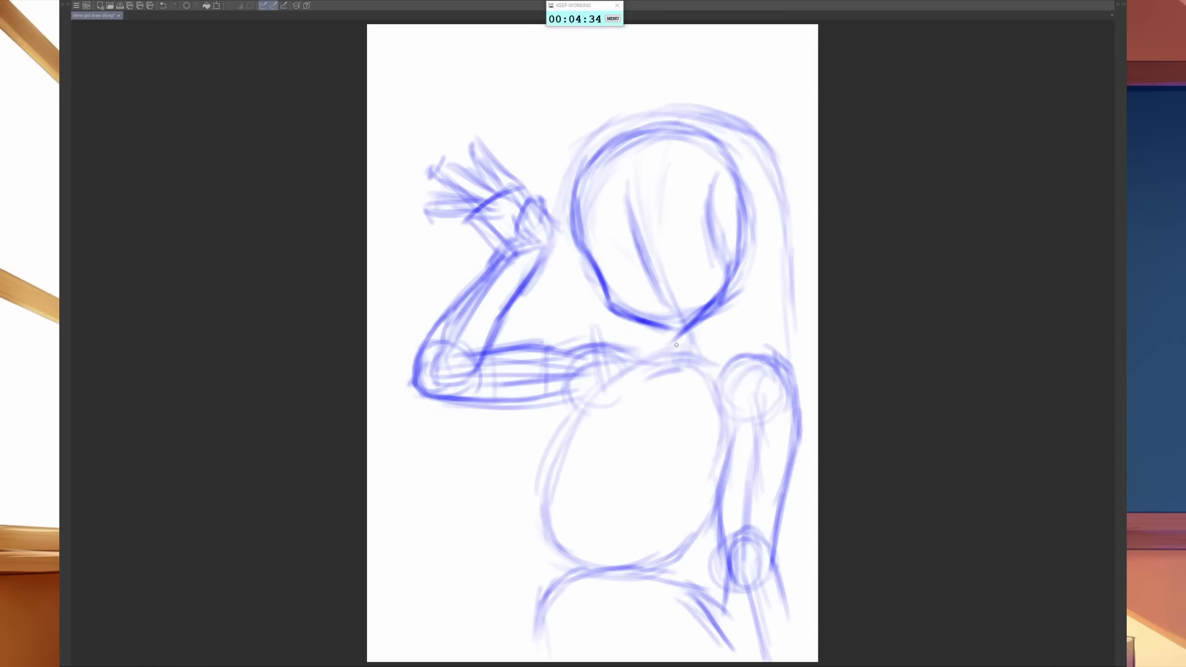
- Sketch both sides of the neck below the chin and the slopes joining it to the shoulders
{"action": "mouse_move", "coordinate": [667, 331]}
{"action": "left_mouse_down"}
{"action": "mouse_move", "coordinate": [666, 363]}
{"action": "mouse_move", "coordinate": [605, 361]}
{"action": "mouse_move", "coordinate": [652, 353]}
{"action": "mouse_move", "coordinate": [624, 359]}
{"action": "left_mouse_up"}
{"action": "mouse_move", "coordinate": [636, 344]}
{"action": "left_mouse_down"}
{"action": "mouse_move", "coordinate": [600, 352]}
{"action": "mouse_move", "coordinate": [612, 357]}
{"action": "left_mouse_up"}
{"action": "mouse_move", "coordinate": [714, 317]}
{"action": "left_mouse_down"}
{"action": "mouse_move", "coordinate": [685, 369]}
{"action": "mouse_move", "coordinate": [605, 363]}
{"action": "mouse_move", "coordinate": [648, 380]}
{"action": "mouse_move", "coordinate": [701, 374]}
{"action": "mouse_move", "coordinate": [684, 380]}
{"action": "mouse_move", "coordinate": [748, 357]}
{"action": "left_mouse_up"}
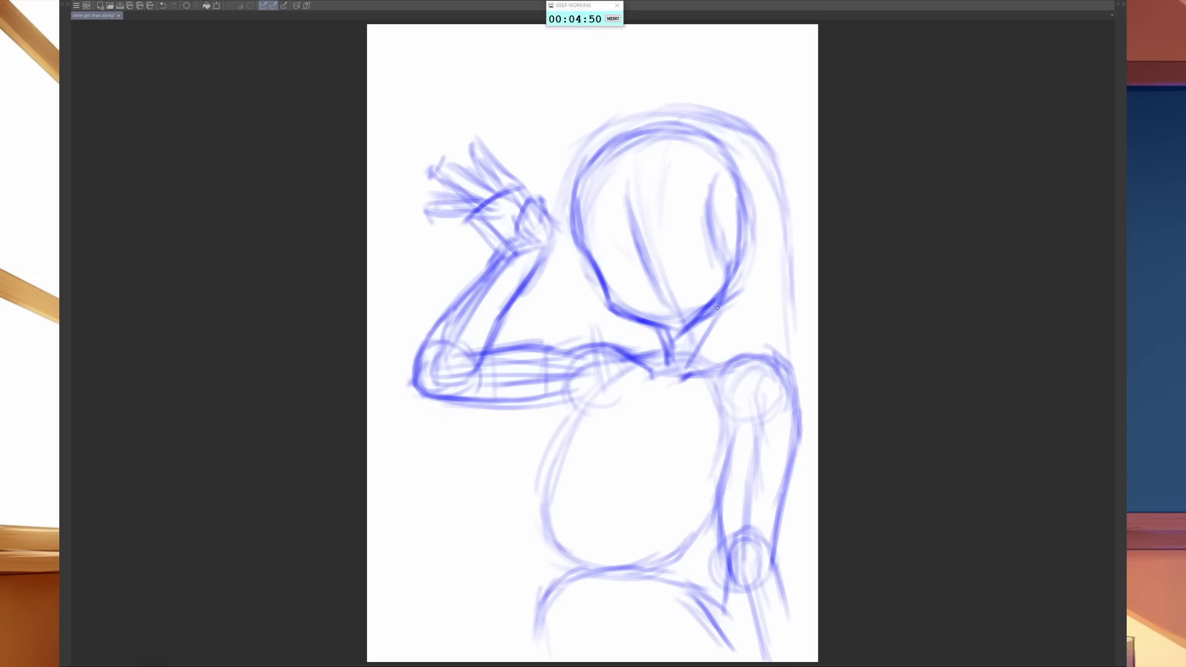
- Extend the right side of the neck into the shoulder and sketch a curved centre line from the collar down the torso
{"action": "mouse_move", "coordinate": [719, 304]}
{"action": "left_mouse_down"}
{"action": "mouse_move", "coordinate": [708, 351]}
{"action": "mouse_move", "coordinate": [717, 339]}
{"action": "mouse_move", "coordinate": [747, 356]}
{"action": "left_mouse_up"}
{"action": "left_click_drag", "start_coordinate": [656, 381], "coordinate": [622, 411]}
{"action": "left_click_drag", "start_coordinate": [654, 383], "coordinate": [610, 426]}
{"action": "left_click_drag", "start_coordinate": [660, 377], "coordinate": [611, 443]}
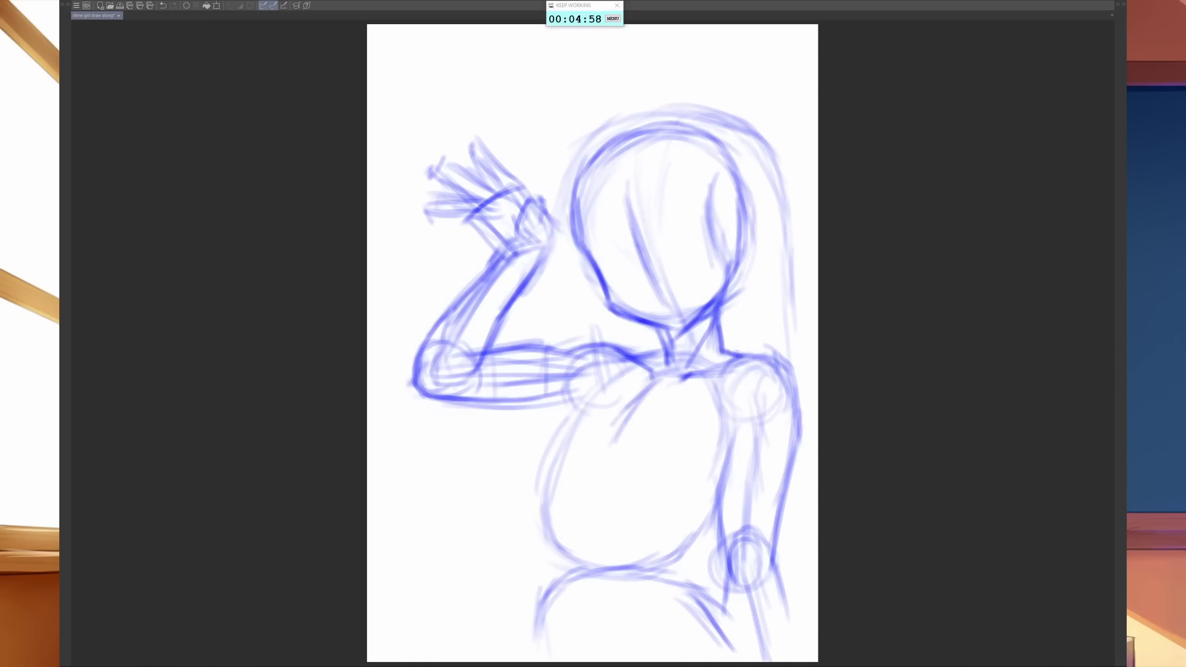
{"action": "left_click_drag", "start_coordinate": [655, 377], "coordinate": [594, 483]}
{"action": "left_click_drag", "start_coordinate": [638, 403], "coordinate": [594, 493]}
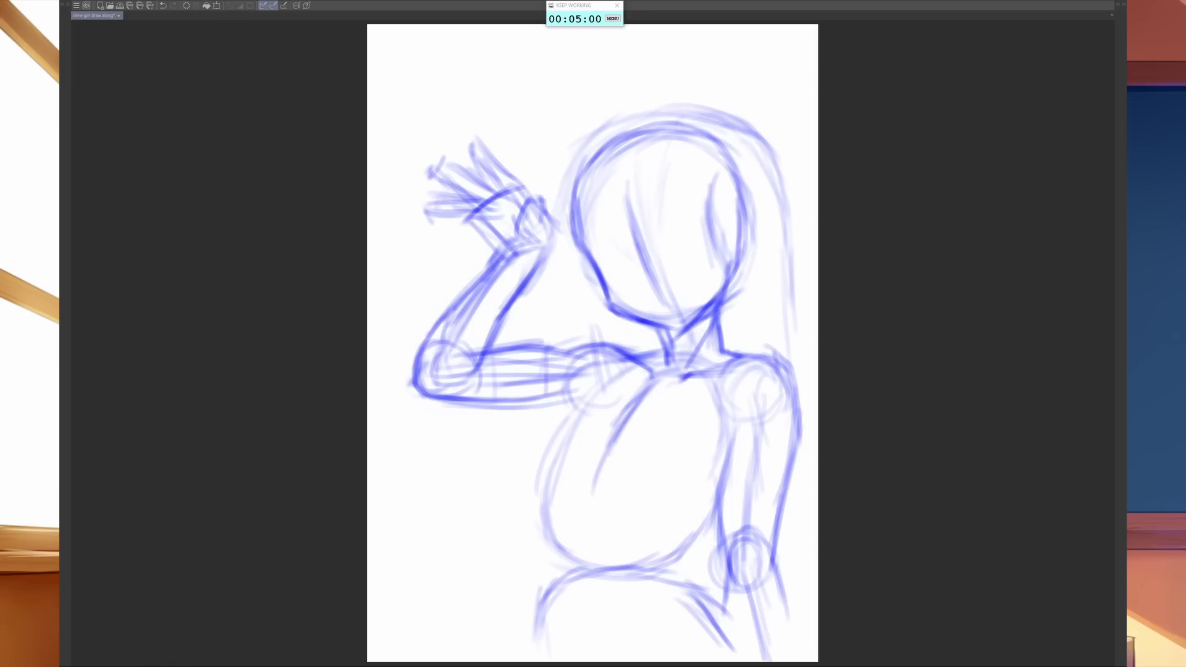
{"action": "left_click_drag", "start_coordinate": [616, 446], "coordinate": [592, 521]}
{"action": "left_click_drag", "start_coordinate": [596, 481], "coordinate": [588, 546]}
- Darken the torso's left contour and right armpit edge, and add a short cross guideline over the upper chest
{"action": "mouse_move", "coordinate": [593, 477]}
{"action": "left_mouse_down"}
{"action": "mouse_move", "coordinate": [588, 556]}
{"action": "mouse_move", "coordinate": [553, 466]}
{"action": "left_mouse_up"}
{"action": "left_click_drag", "start_coordinate": [546, 529], "coordinate": [561, 450]}
{"action": "mouse_move", "coordinate": [547, 497]}
{"action": "left_mouse_down"}
{"action": "mouse_move", "coordinate": [583, 402]}
{"action": "mouse_move", "coordinate": [578, 379]}
{"action": "left_mouse_up"}
{"action": "left_click_drag", "start_coordinate": [574, 443], "coordinate": [612, 452]}
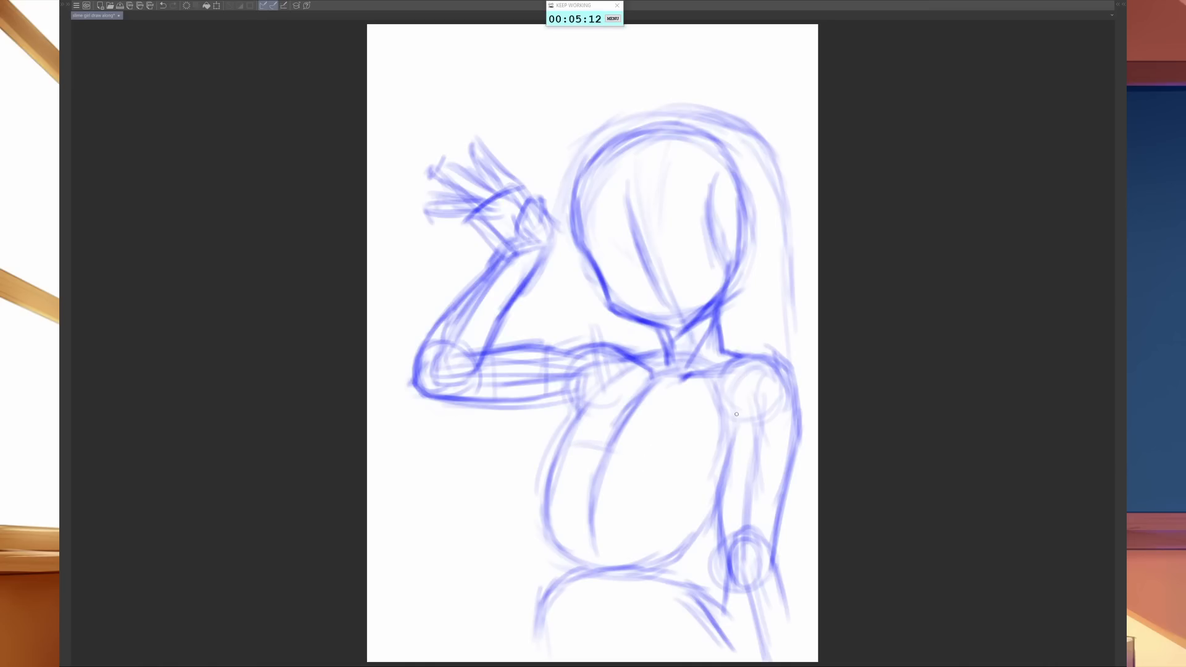
{"action": "left_click_drag", "start_coordinate": [732, 397], "coordinate": [731, 447]}
- Fade the face's old centre line with the eraser and redraw it as a smooth curve from forehead to chin
{"action": "left_click_drag", "start_coordinate": [656, 325], "coordinate": [683, 328]}
{"action": "key", "text": "e"}
{"action": "mouse_move", "coordinate": [679, 326]}
{"action": "left_mouse_down"}
{"action": "mouse_move", "coordinate": [646, 262]}
{"action": "mouse_move", "coordinate": [661, 221]}
{"action": "mouse_move", "coordinate": [675, 251]}
{"action": "left_mouse_up"}
{"action": "key", "text": "b"}
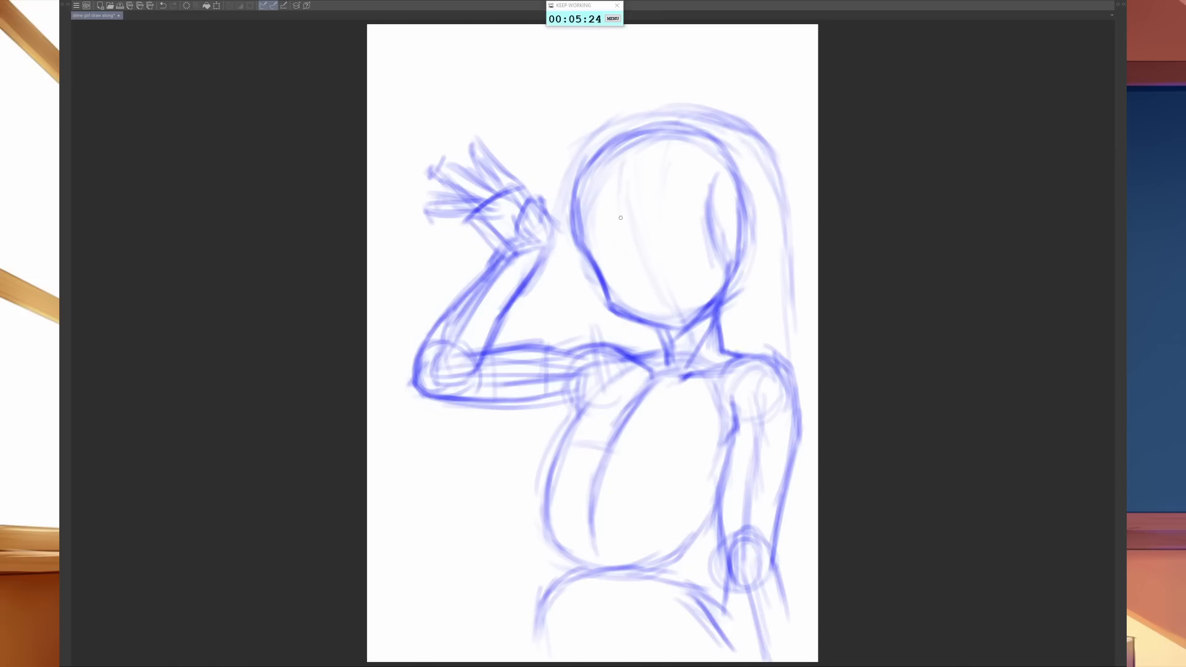
{"action": "left_click_drag", "start_coordinate": [619, 171], "coordinate": [661, 281]}
{"action": "left_click_drag", "start_coordinate": [637, 219], "coordinate": [671, 312]}
{"action": "left_click_drag", "start_coordinate": [648, 270], "coordinate": [670, 313]}
{"action": "left_click_drag", "start_coordinate": [624, 212], "coordinate": [670, 315]}
{"action": "mouse_move", "coordinate": [620, 159]}
{"action": "left_mouse_down"}
{"action": "mouse_move", "coordinate": [626, 206]}
{"action": "mouse_move", "coordinate": [631, 188]}
{"action": "left_mouse_up"}
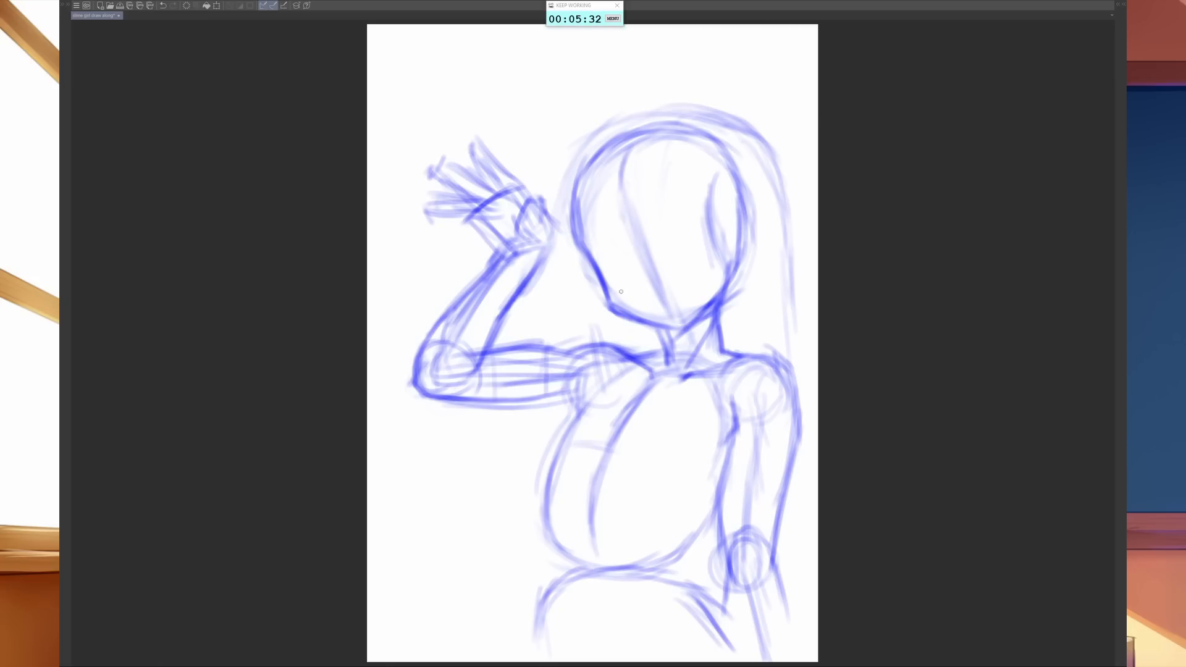
- Sketch a tilted horizontal guideline across the lower face and the arched upper outlines of both eyes above it
{"action": "mouse_move", "coordinate": [615, 287]}
{"action": "left_mouse_down"}
{"action": "mouse_move", "coordinate": [675, 253]}
{"action": "mouse_move", "coordinate": [647, 275]}
{"action": "mouse_move", "coordinate": [717, 250]}
{"action": "left_mouse_up"}
{"action": "left_click_drag", "start_coordinate": [654, 268], "coordinate": [734, 247]}
{"action": "left_click_drag", "start_coordinate": [639, 224], "coordinate": [598, 242]}
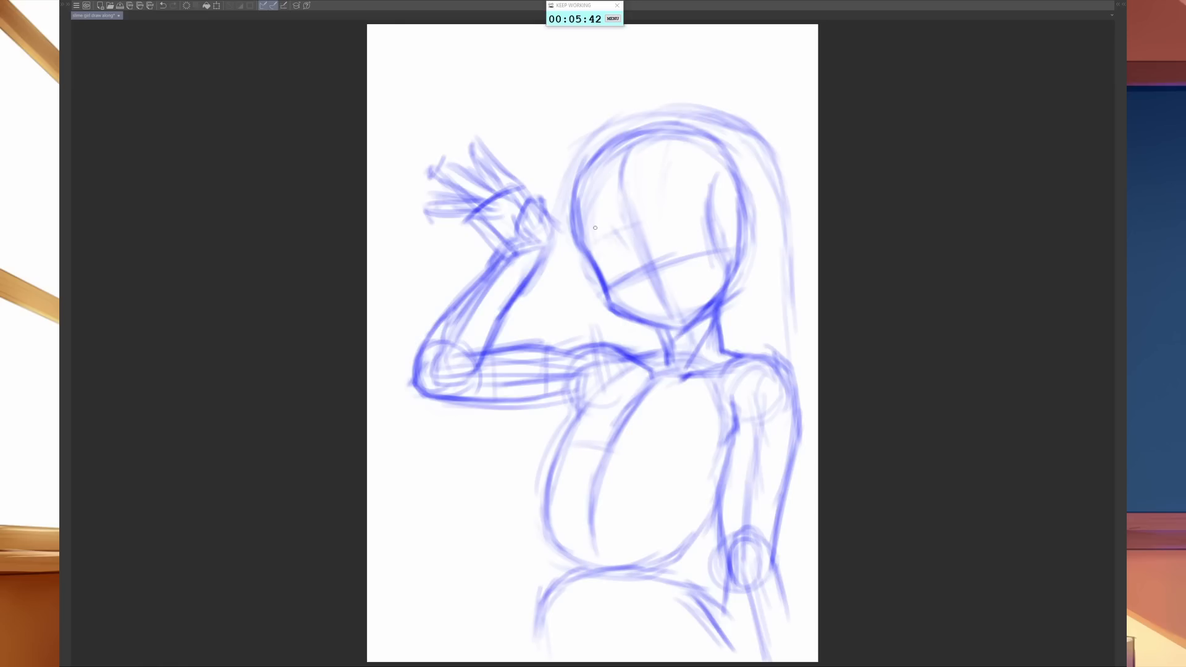
{"action": "left_click_drag", "start_coordinate": [601, 234], "coordinate": [640, 266]}
{"action": "mouse_move", "coordinate": [642, 215]}
{"action": "left_mouse_down"}
{"action": "mouse_move", "coordinate": [677, 263]}
{"action": "mouse_move", "coordinate": [677, 208]}
{"action": "mouse_move", "coordinate": [684, 217]}
{"action": "mouse_move", "coordinate": [664, 227]}
{"action": "mouse_move", "coordinate": [696, 211]}
{"action": "mouse_move", "coordinate": [684, 216]}
{"action": "mouse_move", "coordinate": [709, 233]}
{"action": "left_mouse_up"}
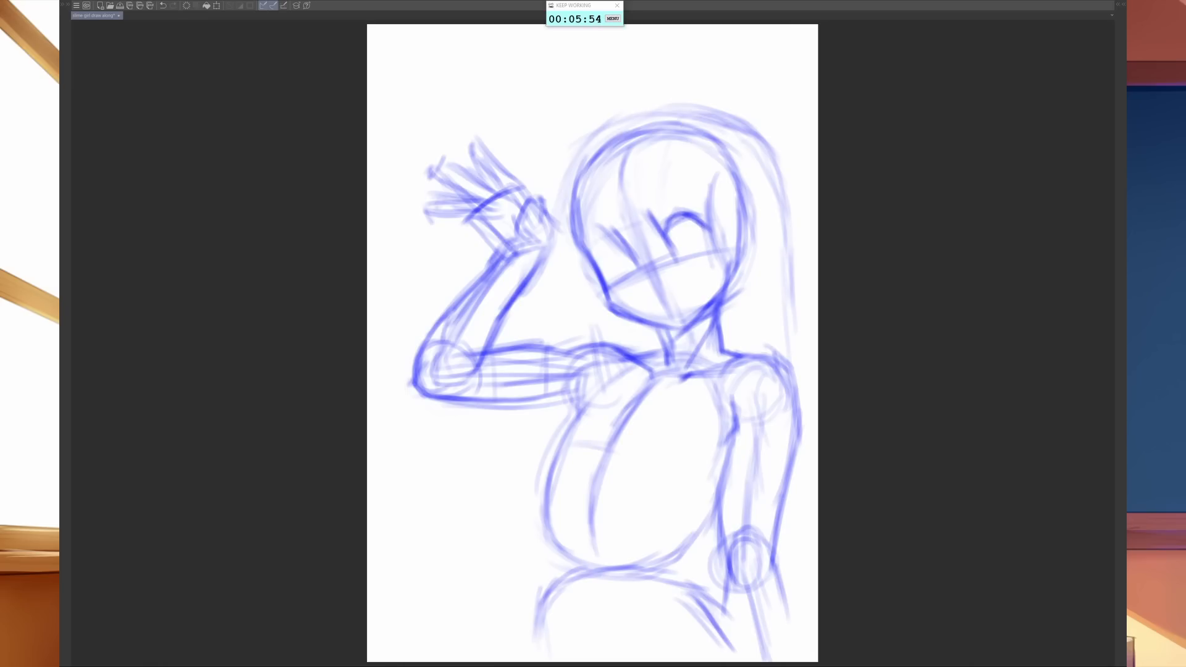
{"action": "mouse_move", "coordinate": [602, 267]}
{"action": "left_mouse_down"}
{"action": "mouse_move", "coordinate": [604, 237]}
{"action": "mouse_move", "coordinate": [625, 244]}
{"action": "left_mouse_up"}
{"action": "mouse_move", "coordinate": [611, 285]}
{"action": "left_mouse_down"}
{"action": "mouse_move", "coordinate": [632, 278]}
{"action": "mouse_move", "coordinate": [625, 247]}
{"action": "left_mouse_up"}
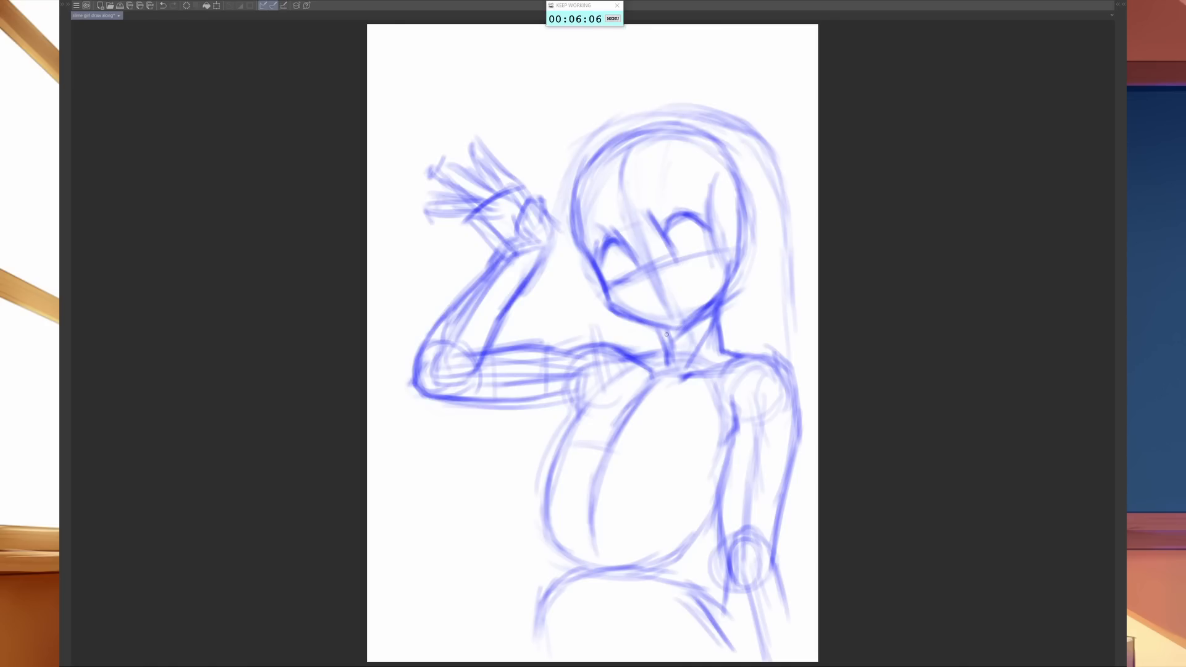
- Soften the heavy right jaw lines with a larger eraser and redraw a cleaner jaw curve up from the chin
{"action": "mouse_move", "coordinate": [673, 326]}
{"action": "left_mouse_down"}
{"action": "mouse_move", "coordinate": [719, 295]}
{"action": "mouse_move", "coordinate": [734, 266]}
{"action": "left_mouse_up"}
{"action": "left_click_drag", "start_coordinate": [704, 305], "coordinate": [725, 281]}
{"action": "key", "text": "bracketright"}
{"action": "key", "text": "bracketright"}
{"action": "key", "text": "bracketright"}
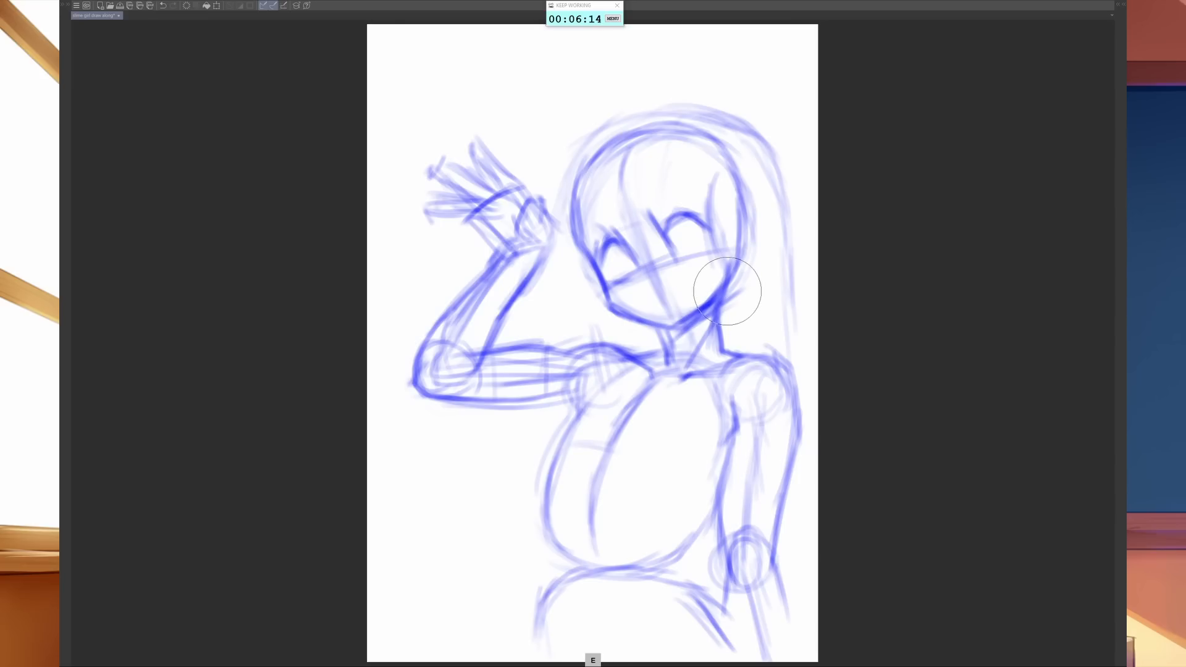
{"action": "mouse_move", "coordinate": [727, 291]}
{"action": "left_mouse_down"}
{"action": "mouse_move", "coordinate": [710, 302]}
{"action": "mouse_move", "coordinate": [719, 281]}
{"action": "left_mouse_up"}
{"action": "key", "text": "b"}
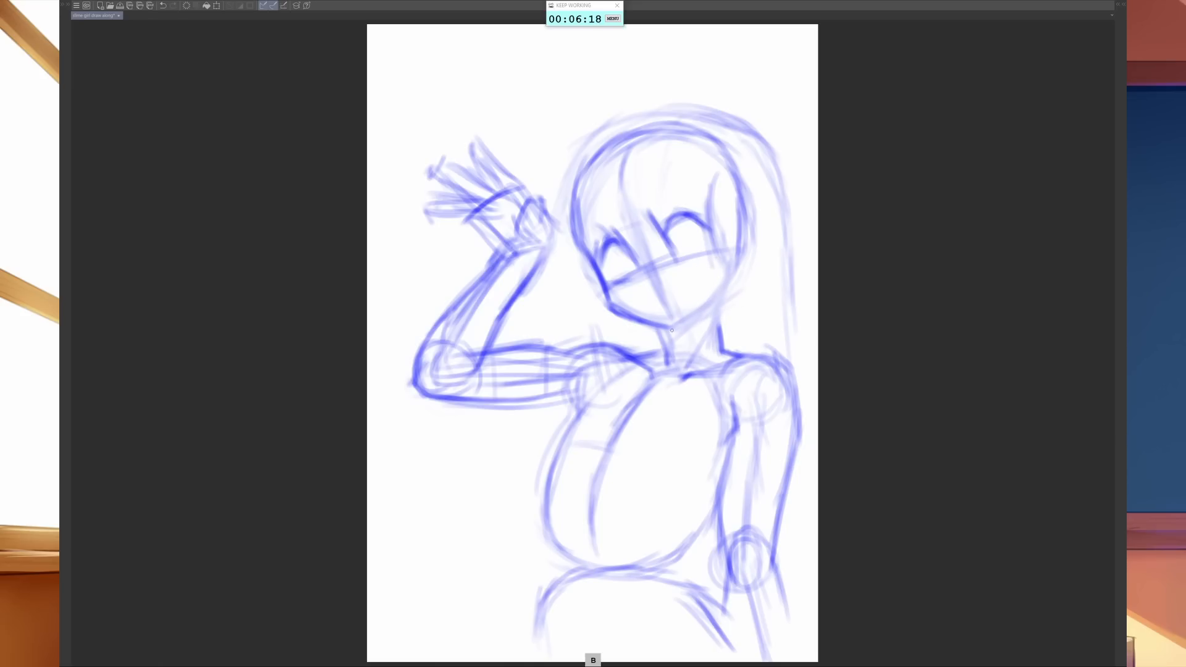
{"action": "left_click_drag", "start_coordinate": [671, 330], "coordinate": [728, 279]}
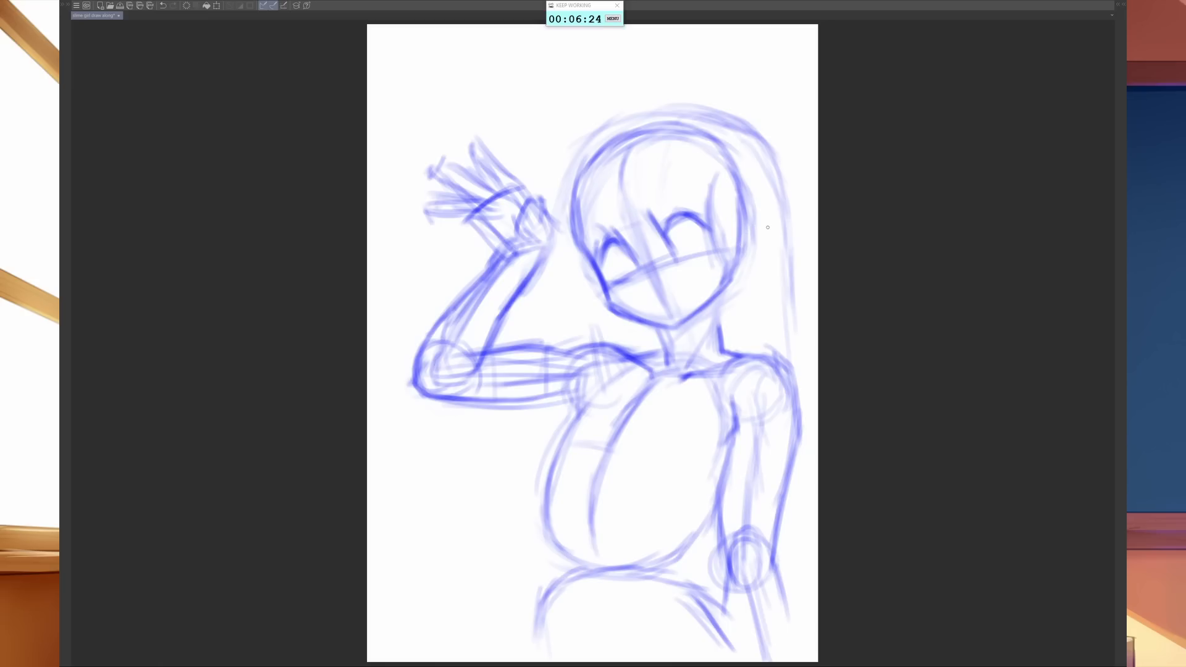
- Sketch the ear on the right side of the head and strengthen the outlines and upper lids of both eyes
{"action": "mouse_move", "coordinate": [762, 239]}
{"action": "left_mouse_down"}
{"action": "mouse_move", "coordinate": [766, 226]}
{"action": "mouse_move", "coordinate": [722, 294]}
{"action": "left_mouse_up"}
{"action": "mouse_move", "coordinate": [721, 237]}
{"action": "left_mouse_down"}
{"action": "mouse_move", "coordinate": [751, 220]}
{"action": "mouse_move", "coordinate": [735, 265]}
{"action": "mouse_move", "coordinate": [741, 251]}
{"action": "mouse_move", "coordinate": [740, 264]}
{"action": "mouse_move", "coordinate": [755, 255]}
{"action": "mouse_move", "coordinate": [761, 233]}
{"action": "mouse_move", "coordinate": [740, 215]}
{"action": "mouse_move", "coordinate": [763, 218]}
{"action": "mouse_move", "coordinate": [750, 220]}
{"action": "mouse_move", "coordinate": [771, 237]}
{"action": "left_mouse_up"}
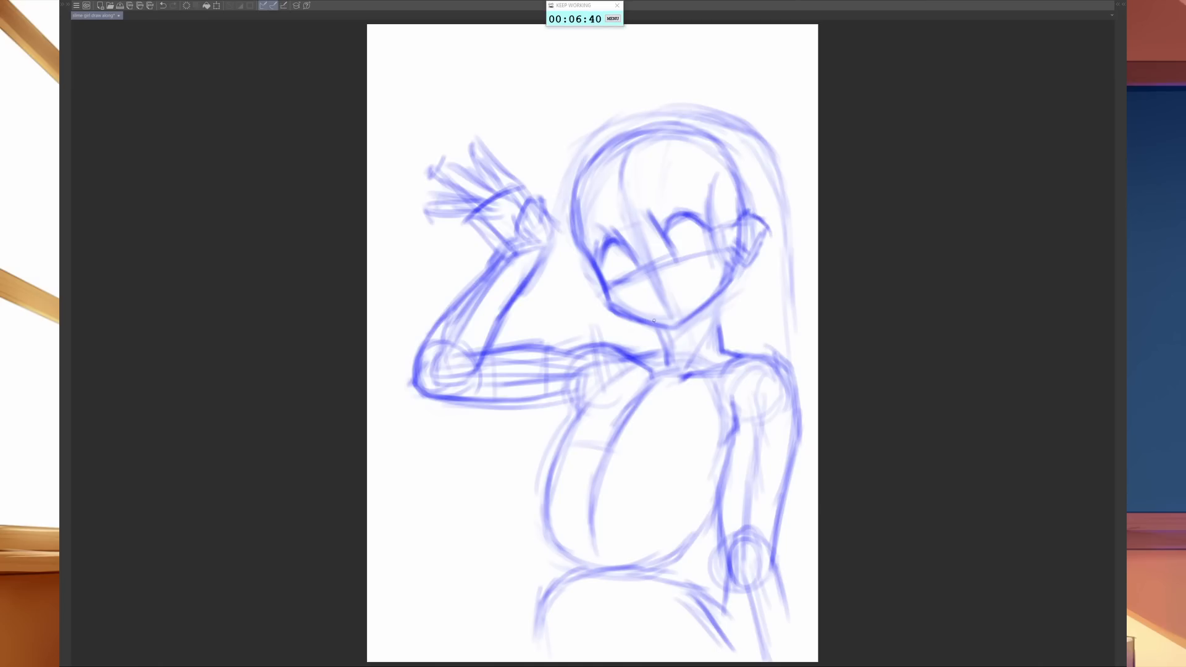
{"action": "left_click_drag", "start_coordinate": [604, 279], "coordinate": [635, 270]}
{"action": "mouse_move", "coordinate": [596, 255]}
{"action": "left_mouse_down"}
{"action": "mouse_move", "coordinate": [606, 235]}
{"action": "mouse_move", "coordinate": [628, 249]}
{"action": "left_mouse_up"}
{"action": "mouse_move", "coordinate": [673, 218]}
{"action": "left_mouse_down"}
{"action": "mouse_move", "coordinate": [671, 232]}
{"action": "mouse_move", "coordinate": [675, 211]}
{"action": "mouse_move", "coordinate": [711, 230]}
{"action": "left_mouse_up"}
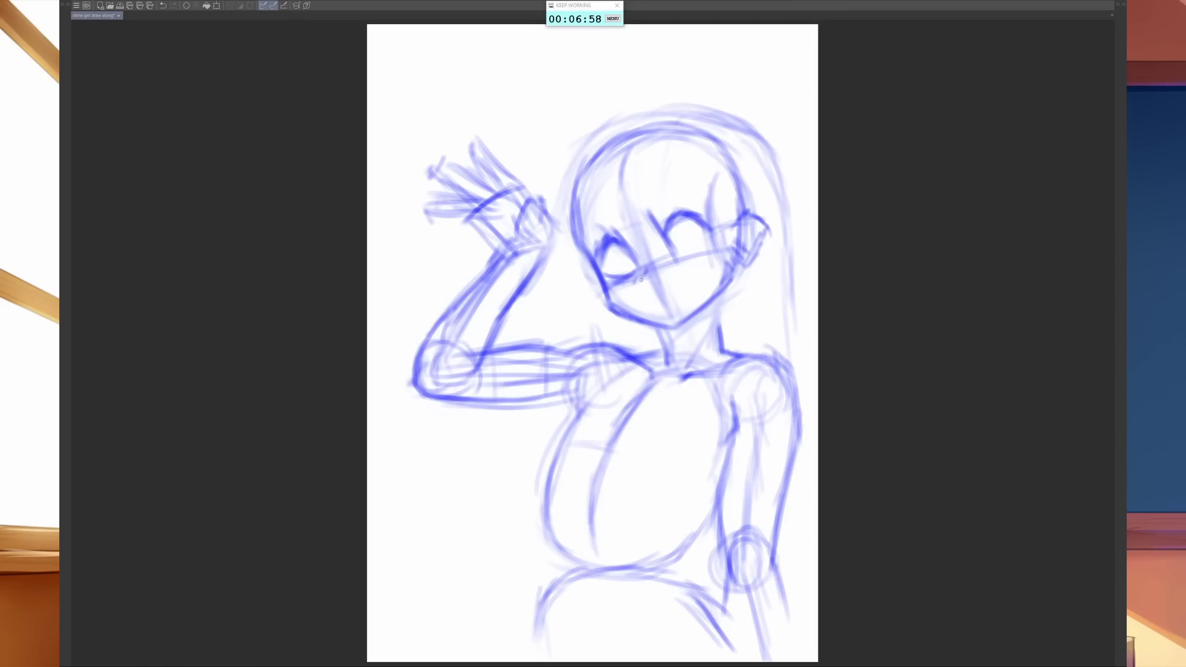
- Draw a small nose and open mouth, and reinforce the right eye's outer edge and the left side of the neck
{"action": "left_click_drag", "start_coordinate": [641, 273], "coordinate": [640, 279]}
{"action": "mouse_move", "coordinate": [654, 292]}
{"action": "left_mouse_down"}
{"action": "mouse_move", "coordinate": [681, 276]}
{"action": "mouse_move", "coordinate": [683, 295]}
{"action": "mouse_move", "coordinate": [660, 299]}
{"action": "mouse_move", "coordinate": [681, 294]}
{"action": "mouse_move", "coordinate": [681, 276]}
{"action": "mouse_move", "coordinate": [683, 291]}
{"action": "left_mouse_up"}
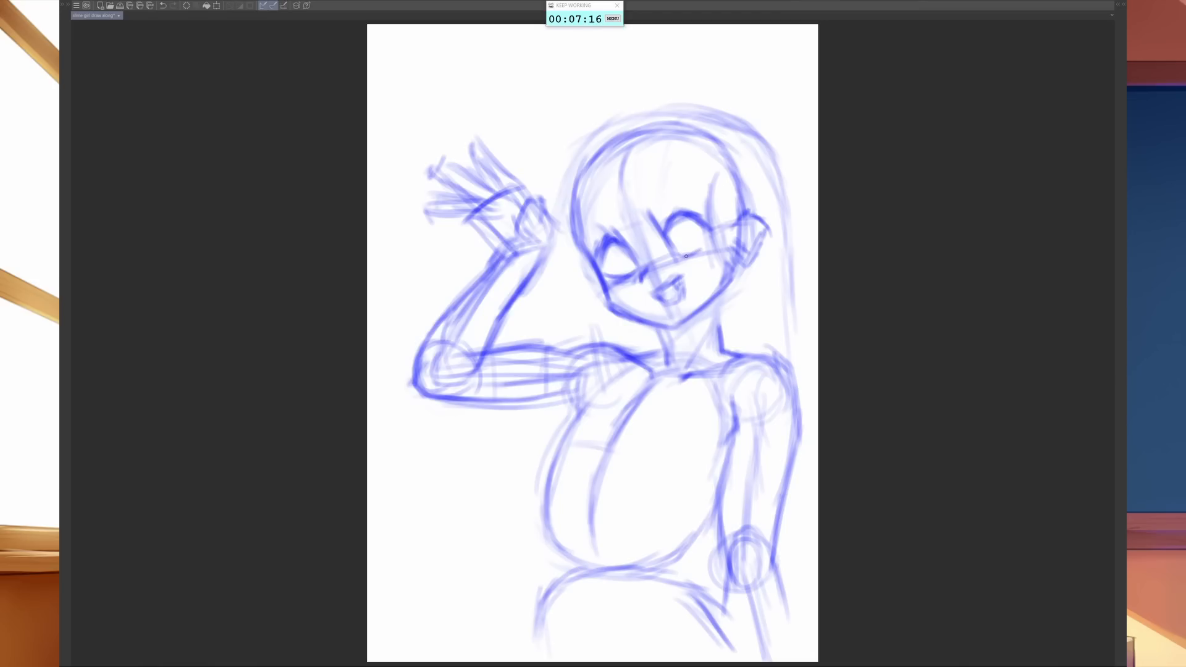
{"action": "left_click_drag", "start_coordinate": [708, 245], "coordinate": [705, 234]}
{"action": "mouse_move", "coordinate": [601, 264]}
{"action": "left_mouse_down"}
{"action": "mouse_move", "coordinate": [611, 236]}
{"action": "mouse_move", "coordinate": [599, 179]}
{"action": "left_mouse_up"}
{"action": "left_click_drag", "start_coordinate": [647, 379], "coordinate": [604, 396]}
{"action": "left_click_drag", "start_coordinate": [661, 331], "coordinate": [669, 349]}
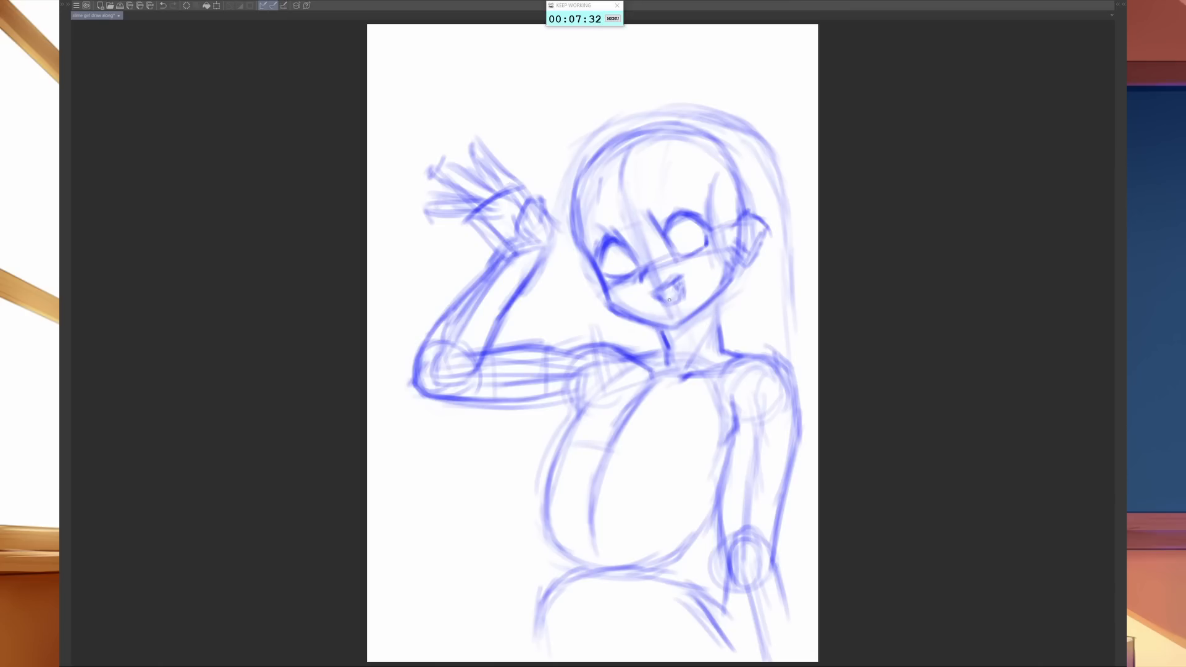
- Erase the mouth and redraw it as an open smile slightly lower on the face
{"action": "key", "text": "e"}
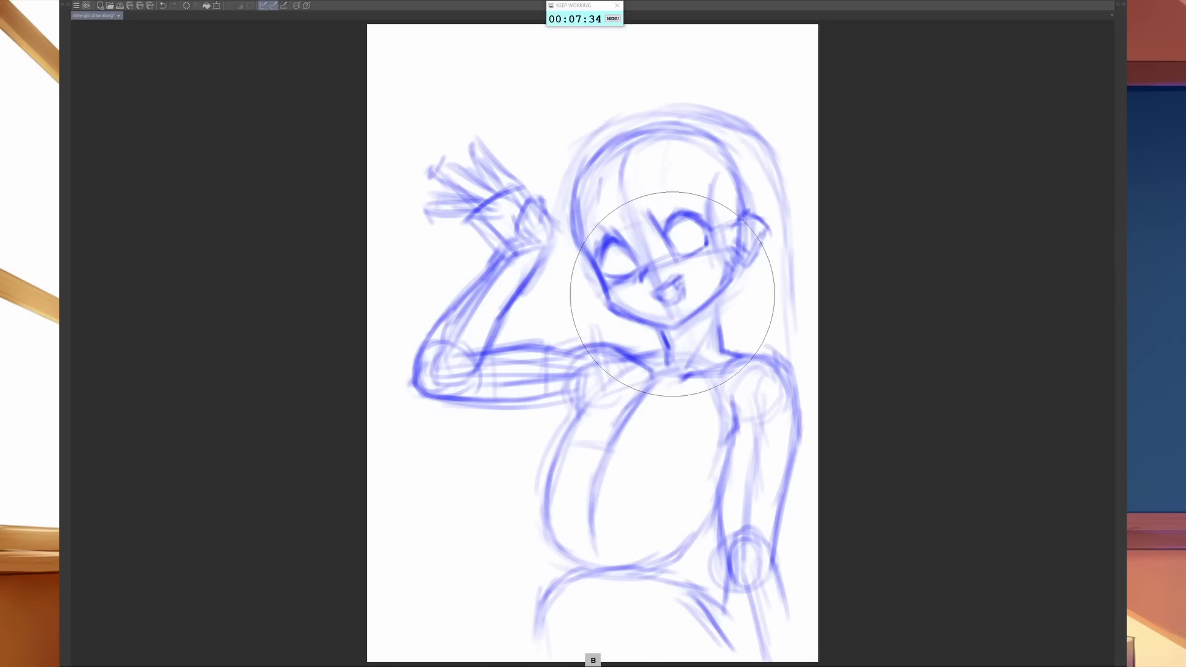
{"action": "key", "text": "b"}
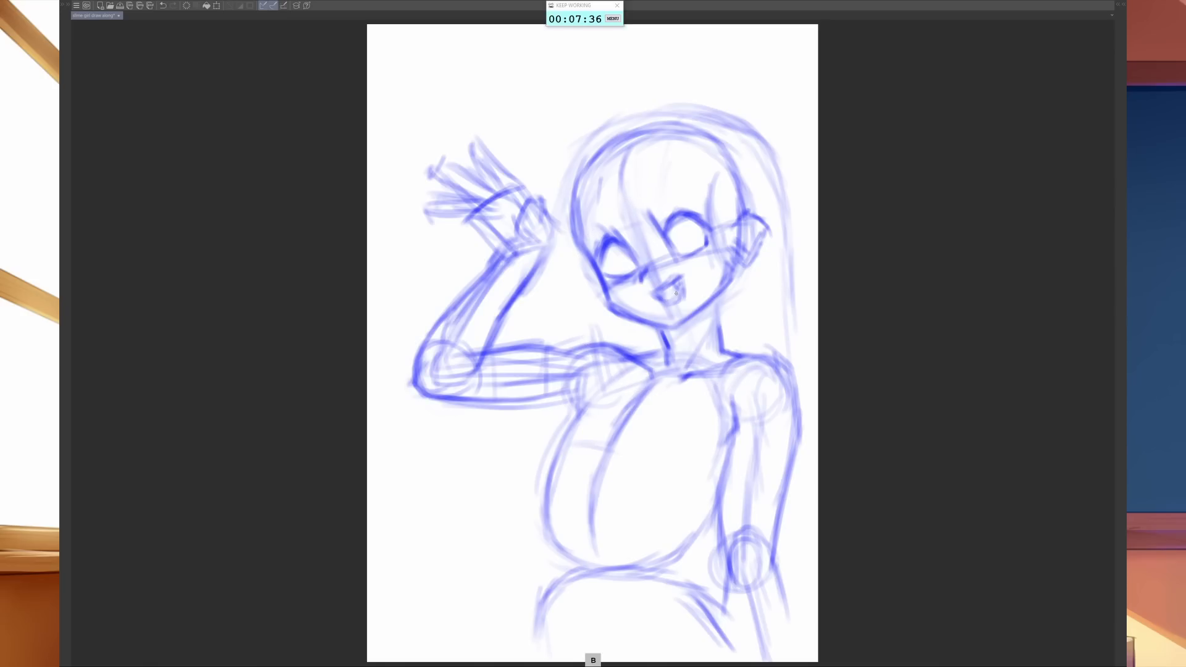
{"action": "key", "text": "e"}
{"action": "left_click_drag", "start_coordinate": [677, 294], "coordinate": [671, 297]}
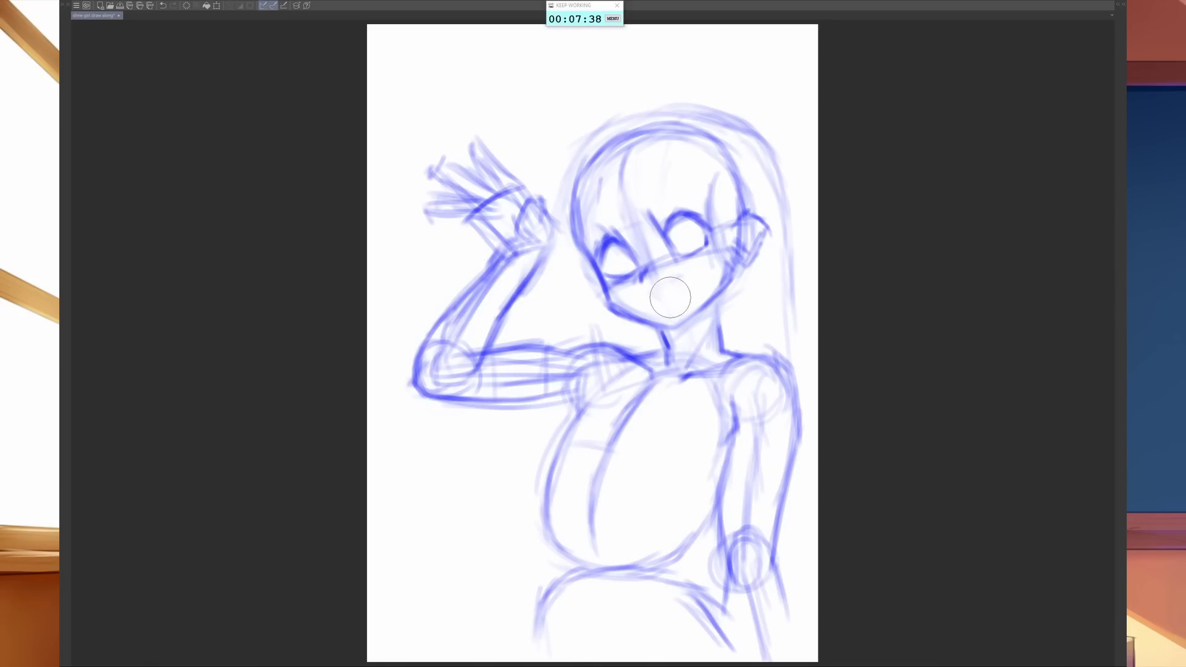
{"action": "key", "text": "b"}
{"action": "mouse_move", "coordinate": [650, 297]}
{"action": "left_mouse_down"}
{"action": "mouse_move", "coordinate": [672, 283]}
{"action": "mouse_move", "coordinate": [655, 301]}
{"action": "mouse_move", "coordinate": [678, 299]}
{"action": "mouse_move", "coordinate": [673, 284]}
{"action": "mouse_move", "coordinate": [679, 307]}
{"action": "left_mouse_up"}
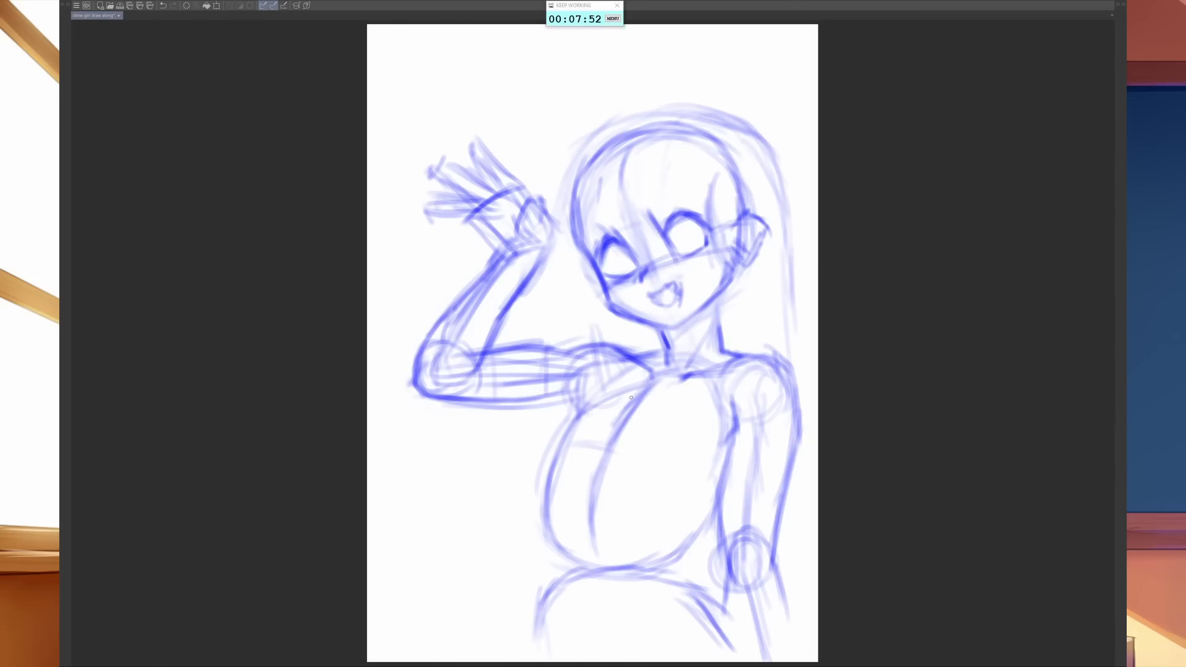
- Sketch the collarbone lines and crossing diagonal guidelines from the neck and shoulders over the upper chest
{"action": "left_click_drag", "start_coordinate": [637, 385], "coordinate": [670, 378]}
{"action": "mouse_move", "coordinate": [579, 386]}
{"action": "left_mouse_down"}
{"action": "mouse_move", "coordinate": [668, 390]}
{"action": "mouse_move", "coordinate": [707, 431]}
{"action": "mouse_move", "coordinate": [684, 407]}
{"action": "mouse_move", "coordinate": [716, 415]}
{"action": "mouse_move", "coordinate": [676, 389]}
{"action": "mouse_move", "coordinate": [723, 439]}
{"action": "left_mouse_up"}
{"action": "left_click_drag", "start_coordinate": [711, 378], "coordinate": [744, 426]}
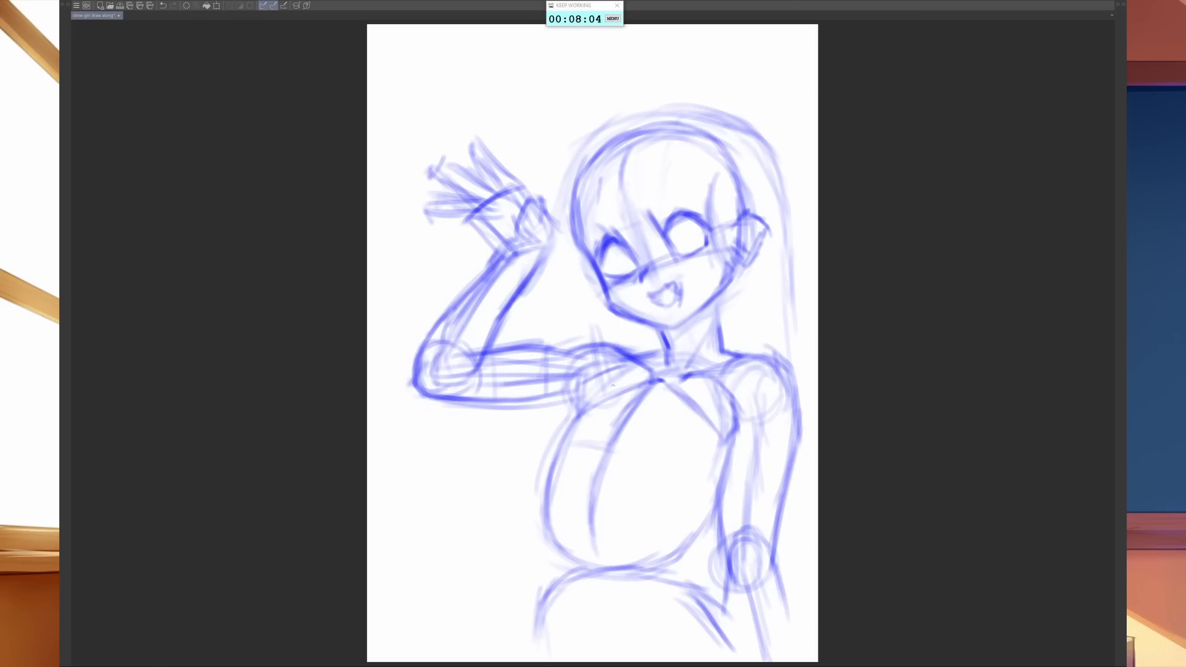
{"action": "left_click_drag", "start_coordinate": [620, 362], "coordinate": [607, 452]}
{"action": "left_click_drag", "start_coordinate": [671, 407], "coordinate": [621, 443]}
{"action": "mouse_move", "coordinate": [678, 404]}
{"action": "left_mouse_down"}
{"action": "mouse_move", "coordinate": [618, 450]}
{"action": "mouse_move", "coordinate": [712, 380]}
{"action": "left_mouse_up"}
{"action": "mouse_move", "coordinate": [634, 435]}
{"action": "left_mouse_down"}
{"action": "mouse_move", "coordinate": [744, 370]}
{"action": "mouse_move", "coordinate": [736, 375]}
{"action": "left_mouse_up"}
- Sketch the rounded outline of the left breast projecting beyond the torso's left contour below the raised arm
{"action": "mouse_move", "coordinate": [572, 414]}
{"action": "left_mouse_down"}
{"action": "mouse_move", "coordinate": [491, 443]}
{"action": "mouse_move", "coordinate": [523, 426]}
{"action": "mouse_move", "coordinate": [514, 441]}
{"action": "mouse_move", "coordinate": [530, 487]}
{"action": "mouse_move", "coordinate": [498, 496]}
{"action": "left_mouse_up"}
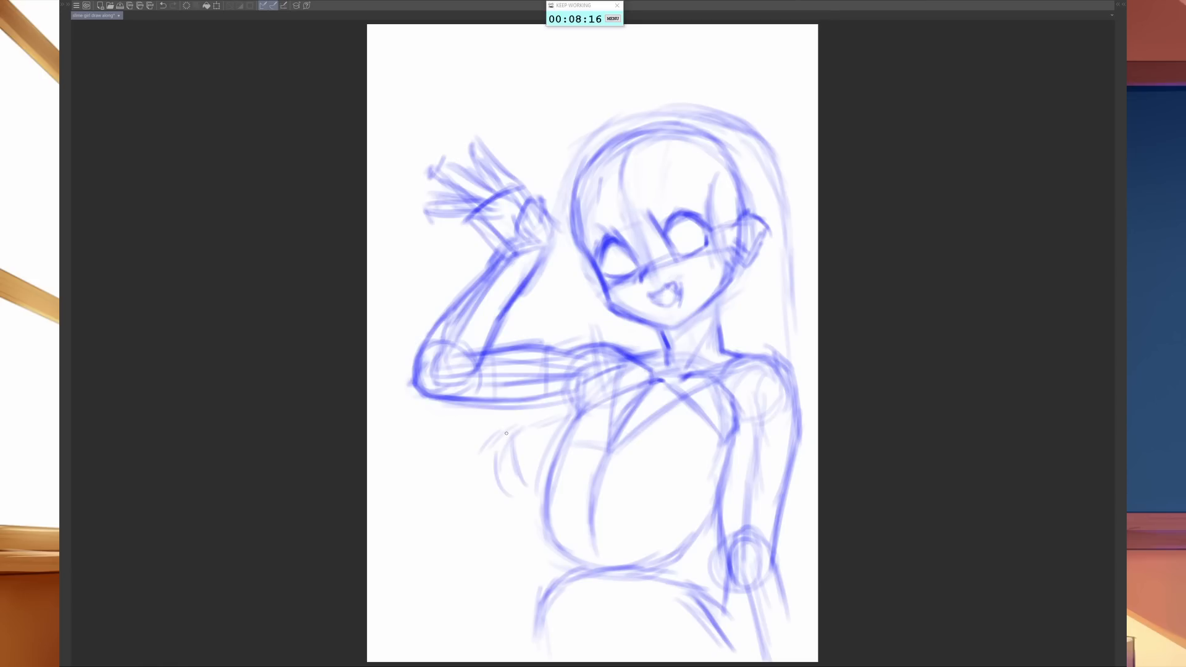
{"action": "mouse_move", "coordinate": [509, 435]}
{"action": "left_mouse_down"}
{"action": "mouse_move", "coordinate": [491, 485]}
{"action": "mouse_move", "coordinate": [491, 463]}
{"action": "left_mouse_up"}
{"action": "mouse_move", "coordinate": [513, 433]}
{"action": "left_mouse_down"}
{"action": "mouse_move", "coordinate": [492, 465]}
{"action": "mouse_move", "coordinate": [512, 434]}
{"action": "left_mouse_up"}
{"action": "mouse_move", "coordinate": [538, 417]}
{"action": "left_mouse_down"}
{"action": "mouse_move", "coordinate": [494, 446]}
{"action": "mouse_move", "coordinate": [517, 432]}
{"action": "mouse_move", "coordinate": [484, 471]}
{"action": "left_mouse_up"}
{"action": "mouse_move", "coordinate": [516, 420]}
{"action": "left_mouse_down"}
{"action": "mouse_move", "coordinate": [485, 458]}
{"action": "mouse_move", "coordinate": [484, 497]}
{"action": "mouse_move", "coordinate": [483, 472]}
{"action": "left_mouse_up"}
{"action": "left_click_drag", "start_coordinate": [526, 421], "coordinate": [488, 455]}
{"action": "mouse_move", "coordinate": [567, 409]}
{"action": "left_mouse_down"}
{"action": "mouse_move", "coordinate": [499, 440]}
{"action": "mouse_move", "coordinate": [483, 493]}
{"action": "mouse_move", "coordinate": [506, 510]}
{"action": "left_mouse_up"}
{"action": "left_click_drag", "start_coordinate": [486, 475], "coordinate": [520, 517]}
{"action": "left_click_drag", "start_coordinate": [492, 492], "coordinate": [542, 521]}
{"action": "left_click_drag", "start_coordinate": [497, 501], "coordinate": [554, 517]}
{"action": "mouse_move", "coordinate": [512, 507]}
{"action": "left_mouse_down"}
{"action": "mouse_move", "coordinate": [641, 495]}
{"action": "mouse_move", "coordinate": [549, 498]}
{"action": "left_mouse_up"}
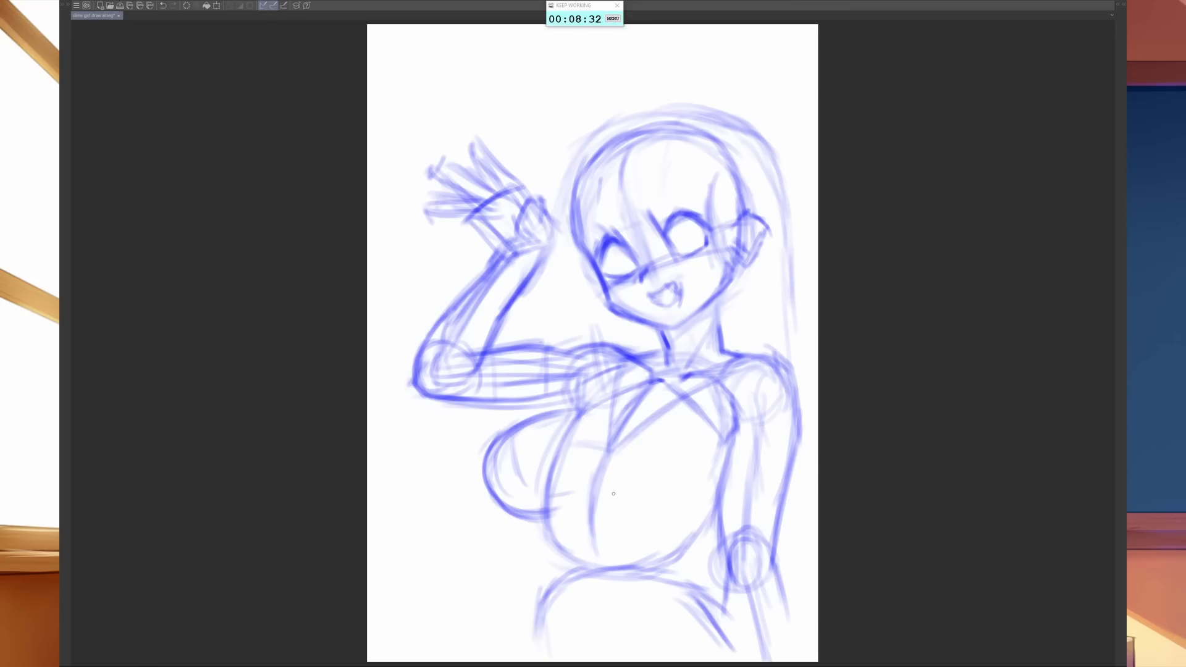
- Sketch the rounded outline of the right breast from the torso's centre line around to the armpit
{"action": "left_click_drag", "start_coordinate": [598, 475], "coordinate": [620, 408]}
{"action": "left_click_drag", "start_coordinate": [657, 412], "coordinate": [595, 463]}
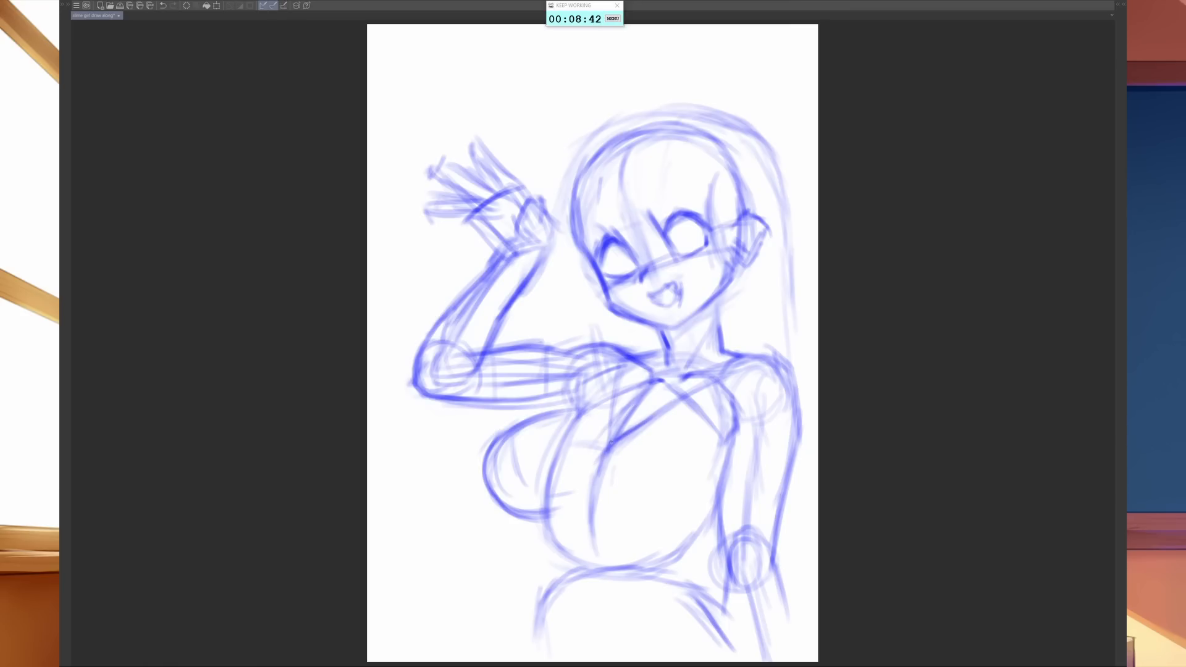
{"action": "left_click_drag", "start_coordinate": [634, 423], "coordinate": [605, 445]}
{"action": "mouse_move", "coordinate": [653, 405]}
{"action": "left_mouse_down"}
{"action": "mouse_move", "coordinate": [604, 443]}
{"action": "mouse_move", "coordinate": [589, 517]}
{"action": "left_mouse_up"}
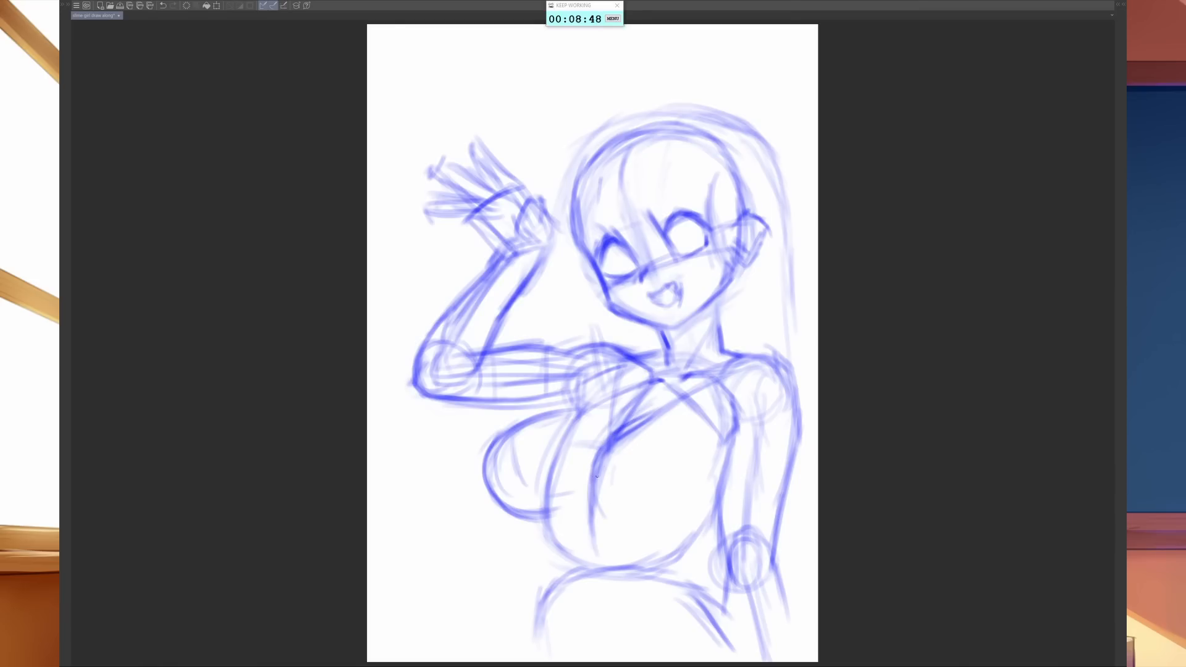
{"action": "left_click_drag", "start_coordinate": [614, 477], "coordinate": [598, 514]}
{"action": "mouse_move", "coordinate": [615, 471]}
{"action": "left_mouse_down"}
{"action": "mouse_move", "coordinate": [622, 520]}
{"action": "mouse_move", "coordinate": [674, 511]}
{"action": "mouse_move", "coordinate": [652, 523]}
{"action": "mouse_move", "coordinate": [706, 498]}
{"action": "mouse_move", "coordinate": [721, 462]}
{"action": "left_mouse_up"}
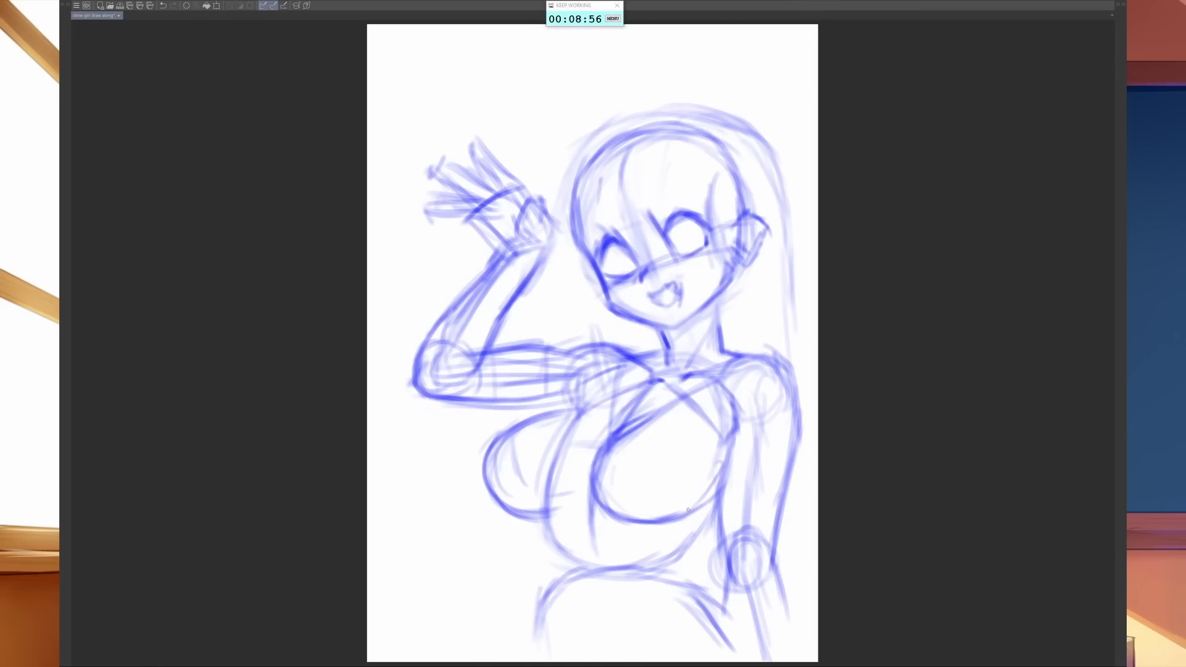
{"action": "left_click_drag", "start_coordinate": [687, 510], "coordinate": [715, 448]}
{"action": "mouse_move", "coordinate": [717, 488]}
{"action": "left_mouse_down"}
{"action": "mouse_move", "coordinate": [715, 450]}
{"action": "mouse_move", "coordinate": [696, 488]}
{"action": "mouse_move", "coordinate": [734, 421]}
{"action": "mouse_move", "coordinate": [718, 484]}
{"action": "left_mouse_up"}
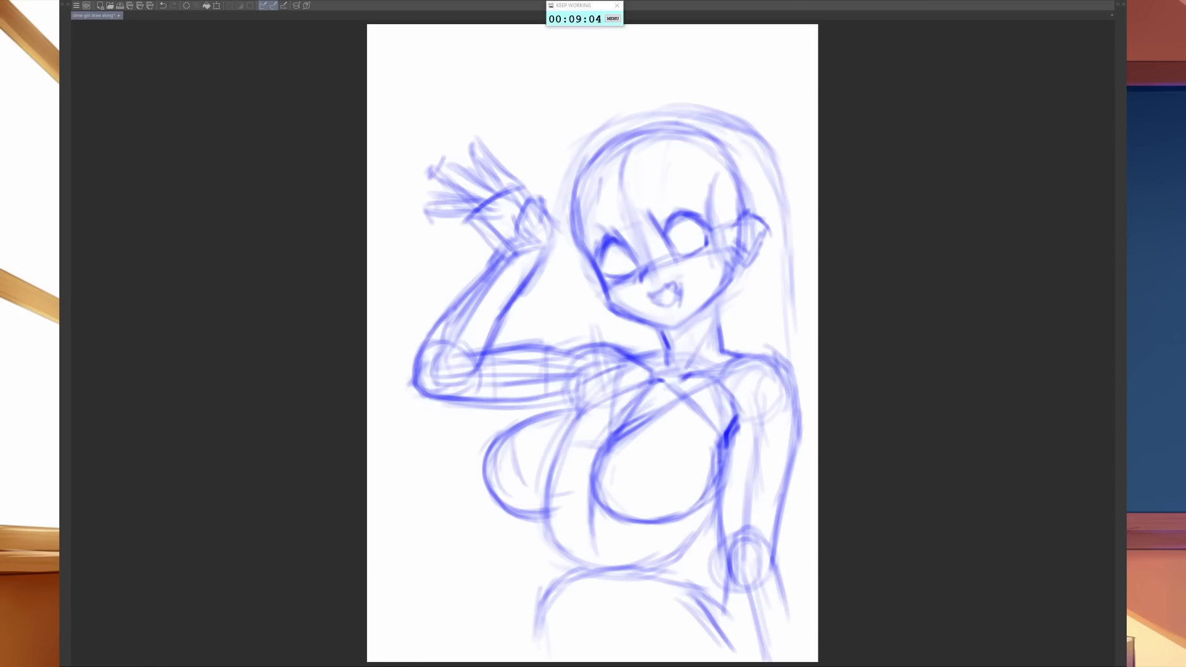
- Fade the right breast's outline with the eraser and redraw it as one cleaner curve ending at the armpit
{"action": "mouse_move", "coordinate": [610, 435]}
{"action": "left_mouse_down"}
{"action": "mouse_move", "coordinate": [595, 500]}
{"action": "mouse_move", "coordinate": [595, 488]}
{"action": "left_mouse_up"}
{"action": "key", "text": "e"}
{"action": "mouse_move", "coordinate": [618, 432]}
{"action": "left_mouse_down"}
{"action": "mouse_move", "coordinate": [632, 512]}
{"action": "mouse_move", "coordinate": [643, 408]}
{"action": "mouse_move", "coordinate": [681, 520]}
{"action": "mouse_move", "coordinate": [616, 424]}
{"action": "mouse_move", "coordinate": [648, 516]}
{"action": "left_mouse_up"}
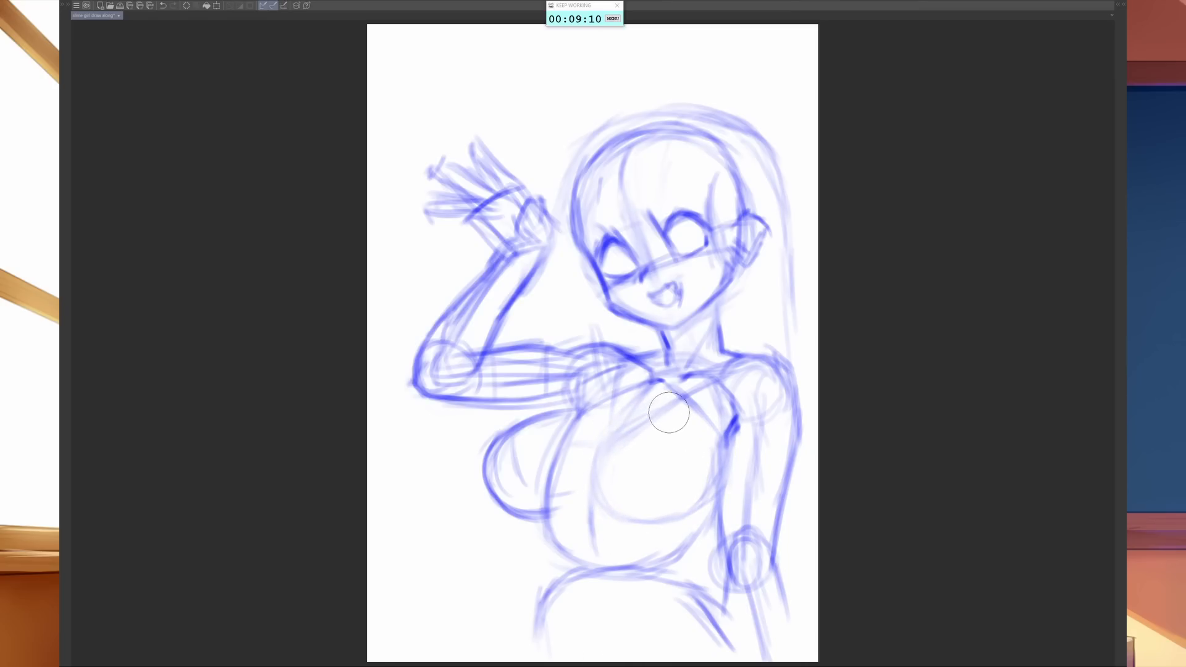
{"action": "key", "text": "b"}
{"action": "mouse_move", "coordinate": [635, 421]}
{"action": "left_mouse_down"}
{"action": "mouse_move", "coordinate": [601, 456]}
{"action": "mouse_move", "coordinate": [596, 494]}
{"action": "mouse_move", "coordinate": [612, 518]}
{"action": "mouse_move", "coordinate": [698, 509]}
{"action": "mouse_move", "coordinate": [715, 438]}
{"action": "left_mouse_up"}
{"action": "left_click_drag", "start_coordinate": [718, 489], "coordinate": [737, 416]}
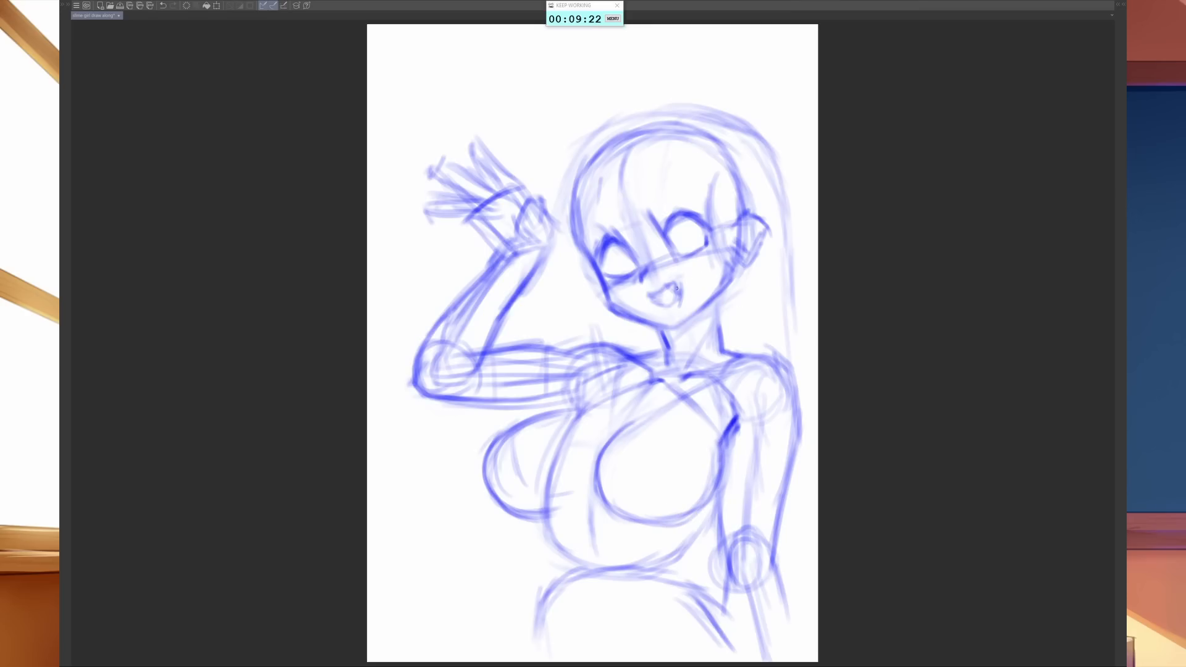
- Add irises inside both eyes, and reinforce the right armpit edge and the lower part of the torso's centre line
{"action": "mouse_move", "coordinate": [687, 240]}
{"action": "left_mouse_down"}
{"action": "mouse_move", "coordinate": [683, 220]}
{"action": "mouse_move", "coordinate": [676, 250]}
{"action": "mouse_move", "coordinate": [698, 222]}
{"action": "mouse_move", "coordinate": [699, 247]}
{"action": "mouse_move", "coordinate": [683, 249]}
{"action": "mouse_move", "coordinate": [703, 225]}
{"action": "left_mouse_up"}
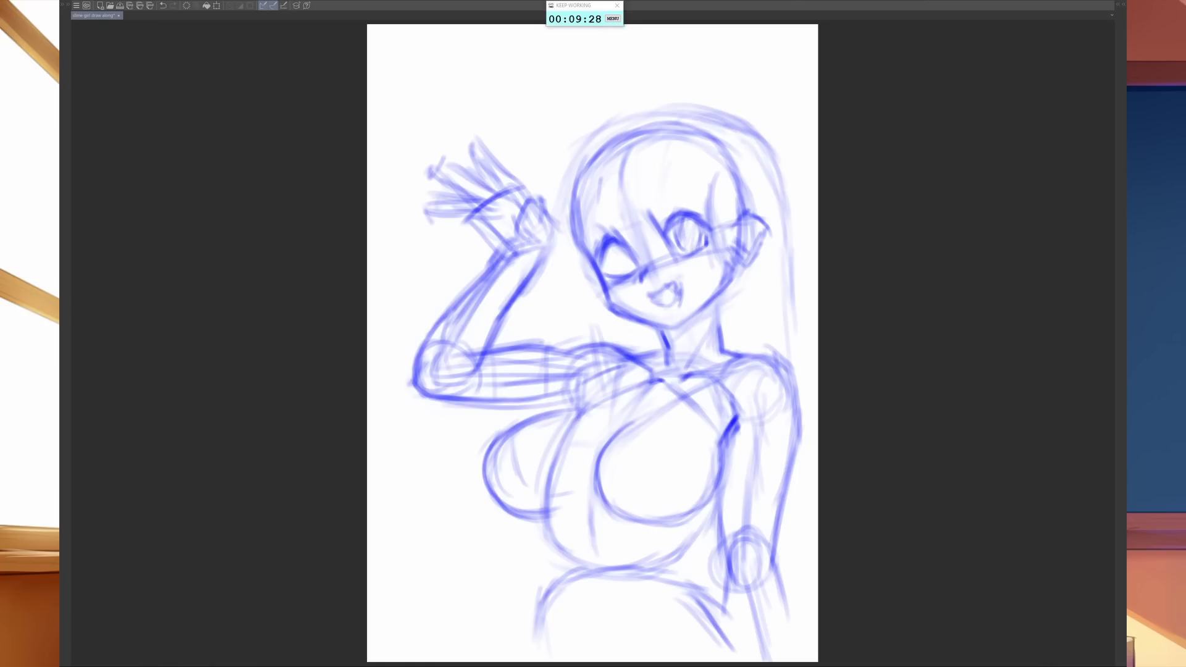
{"action": "mouse_move", "coordinate": [616, 257]}
{"action": "left_mouse_down"}
{"action": "mouse_move", "coordinate": [611, 269]}
{"action": "mouse_move", "coordinate": [627, 272]}
{"action": "left_mouse_up"}
{"action": "left_click_drag", "start_coordinate": [739, 402], "coordinate": [715, 494]}
{"action": "left_click_drag", "start_coordinate": [592, 488], "coordinate": [585, 549]}
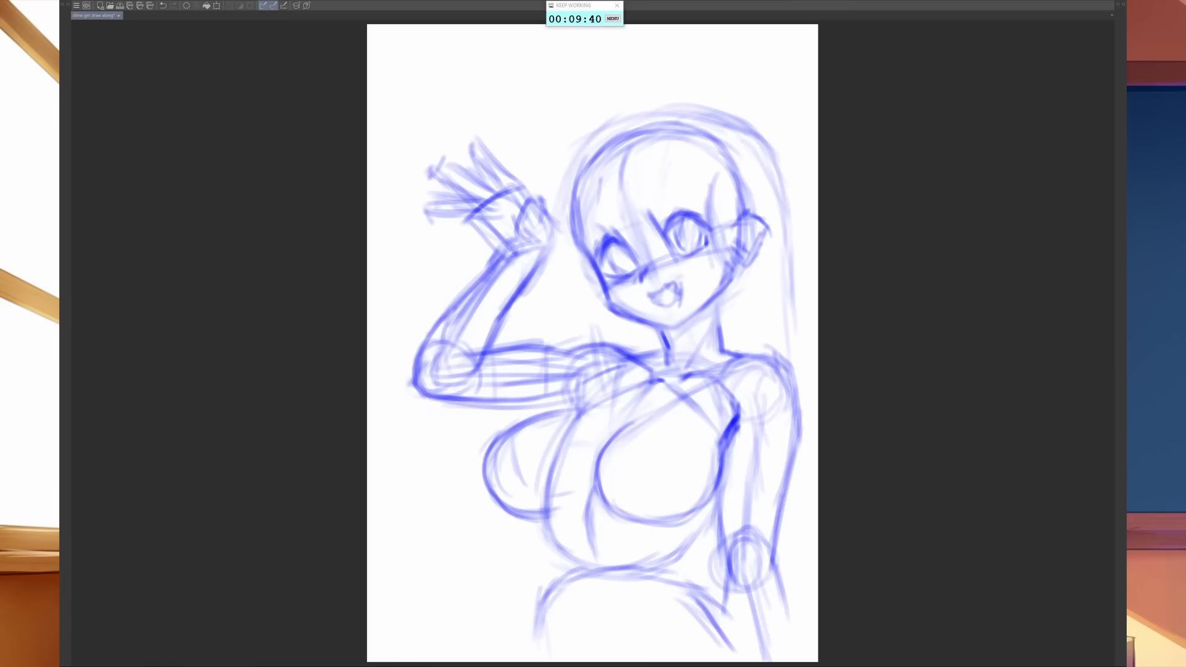
- Darken the torso's left contour from the ribs through the waist and down the hip to the canvas edge
{"action": "left_click_drag", "start_coordinate": [555, 504], "coordinate": [541, 539]}
{"action": "mouse_move", "coordinate": [551, 479]}
{"action": "left_mouse_down"}
{"action": "mouse_move", "coordinate": [537, 541]}
{"action": "mouse_move", "coordinate": [561, 461]}
{"action": "mouse_move", "coordinate": [632, 382]}
{"action": "left_mouse_up"}
{"action": "mouse_move", "coordinate": [570, 445]}
{"action": "left_mouse_down"}
{"action": "mouse_move", "coordinate": [651, 378]}
{"action": "mouse_move", "coordinate": [541, 530]}
{"action": "mouse_move", "coordinate": [561, 584]}
{"action": "left_mouse_up"}
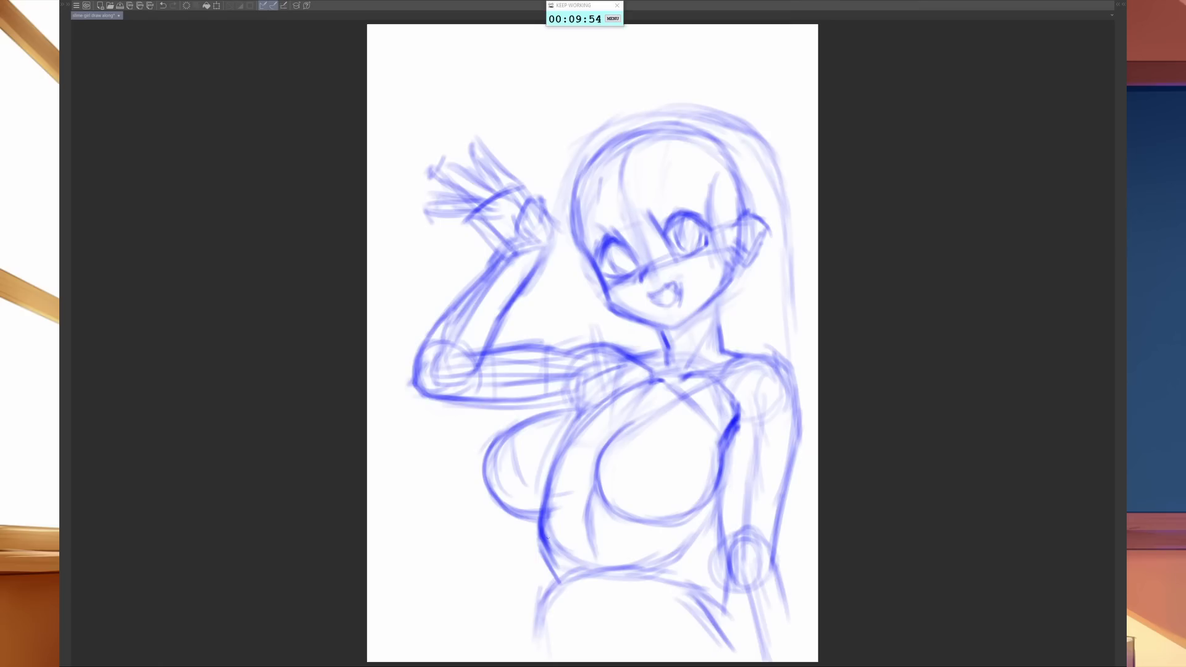
{"action": "left_click_drag", "start_coordinate": [533, 519], "coordinate": [536, 538]}
{"action": "left_click_drag", "start_coordinate": [555, 465], "coordinate": [536, 525]}
{"action": "mouse_move", "coordinate": [567, 447]}
{"action": "left_mouse_down"}
{"action": "mouse_move", "coordinate": [534, 539]}
{"action": "mouse_move", "coordinate": [552, 574]}
{"action": "mouse_move", "coordinate": [533, 623]}
{"action": "left_mouse_up"}
{"action": "left_click_drag", "start_coordinate": [548, 581], "coordinate": [528, 655]}
{"action": "left_click_drag", "start_coordinate": [542, 608], "coordinate": [532, 662]}
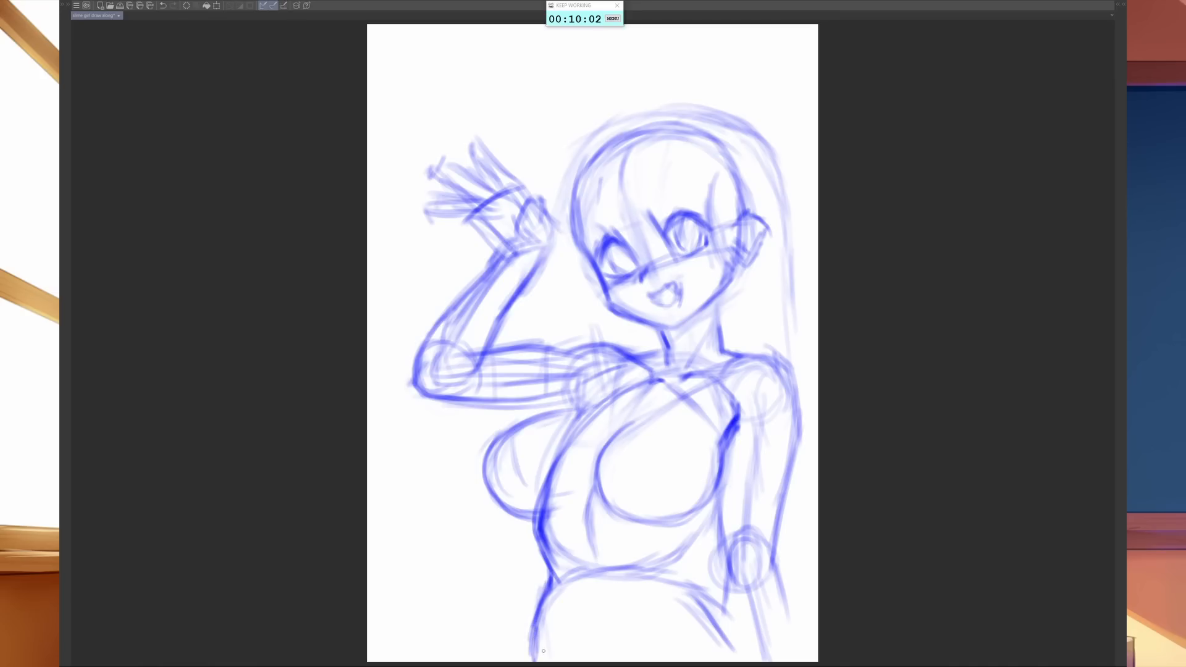
- Define the right side of the waist and hip, and darken both edges of the lowered forearm below the elbow
{"action": "mouse_move", "coordinate": [699, 530]}
{"action": "left_mouse_down"}
{"action": "mouse_move", "coordinate": [678, 581]}
{"action": "mouse_move", "coordinate": [698, 604]}
{"action": "mouse_move", "coordinate": [691, 592]}
{"action": "mouse_move", "coordinate": [705, 590]}
{"action": "mouse_move", "coordinate": [729, 625]}
{"action": "left_mouse_up"}
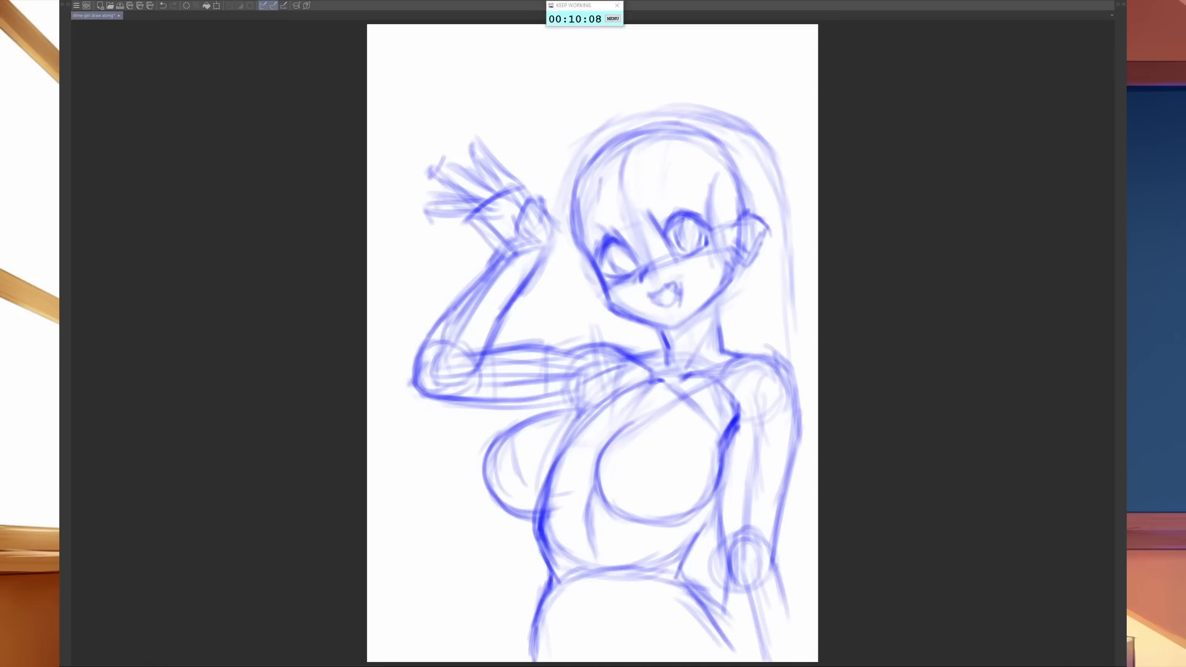
{"action": "left_click_drag", "start_coordinate": [683, 577], "coordinate": [743, 646]}
{"action": "mouse_move", "coordinate": [713, 606]}
{"action": "left_mouse_down"}
{"action": "mouse_move", "coordinate": [739, 658]}
{"action": "mouse_move", "coordinate": [732, 651]}
{"action": "left_mouse_up"}
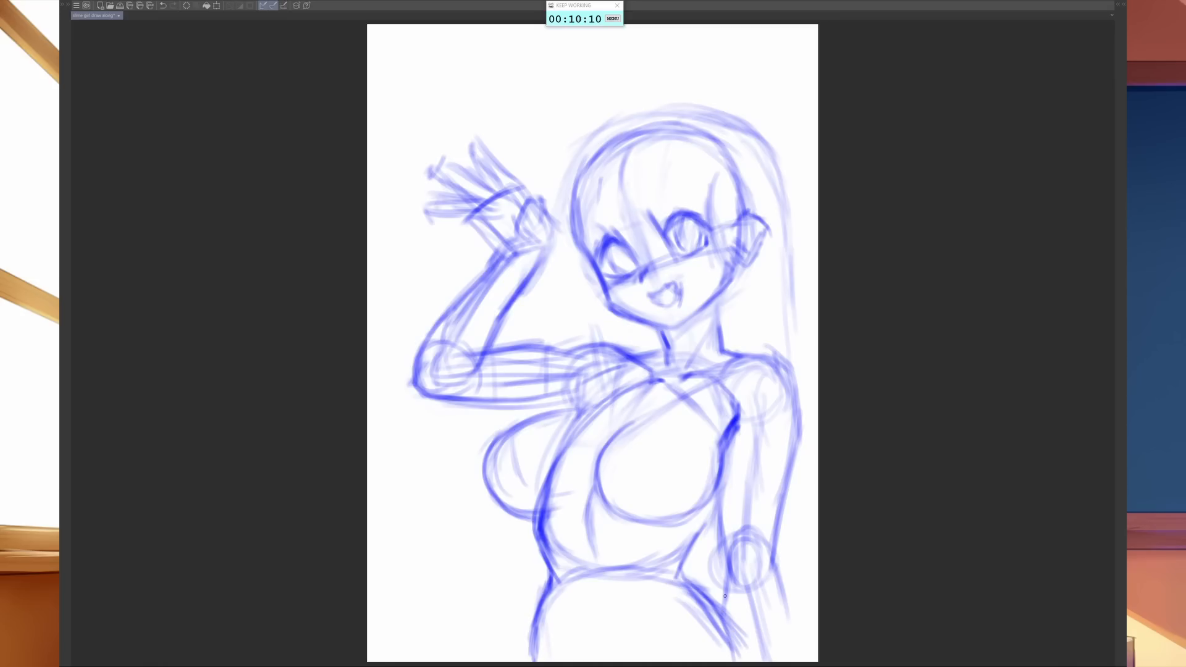
{"action": "left_click_drag", "start_coordinate": [724, 574], "coordinate": [746, 658]}
{"action": "left_click_drag", "start_coordinate": [770, 557], "coordinate": [793, 642]}
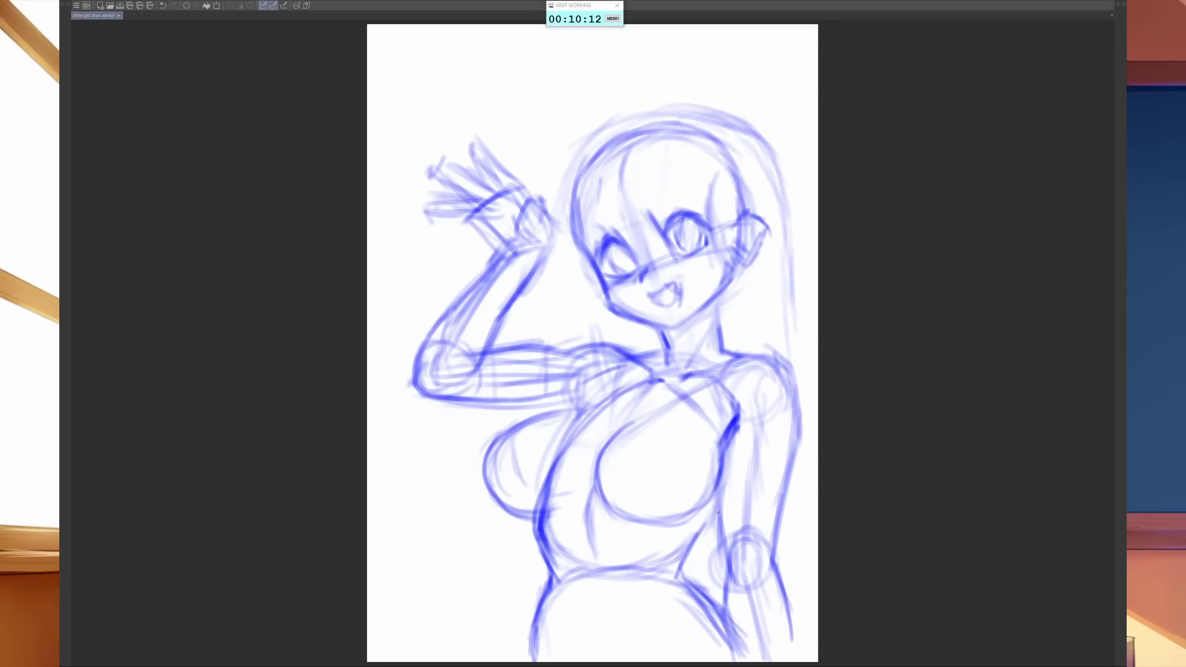
- Reinforce the lowered arm's inner elbow edge and sketch two blue bangs strands over the forehead
{"action": "left_click_drag", "start_coordinate": [734, 566], "coordinate": [722, 520]}
{"action": "left_click_drag", "start_coordinate": [617, 164], "coordinate": [609, 199]}
{"action": "left_click_drag", "start_coordinate": [651, 171], "coordinate": [651, 235]}
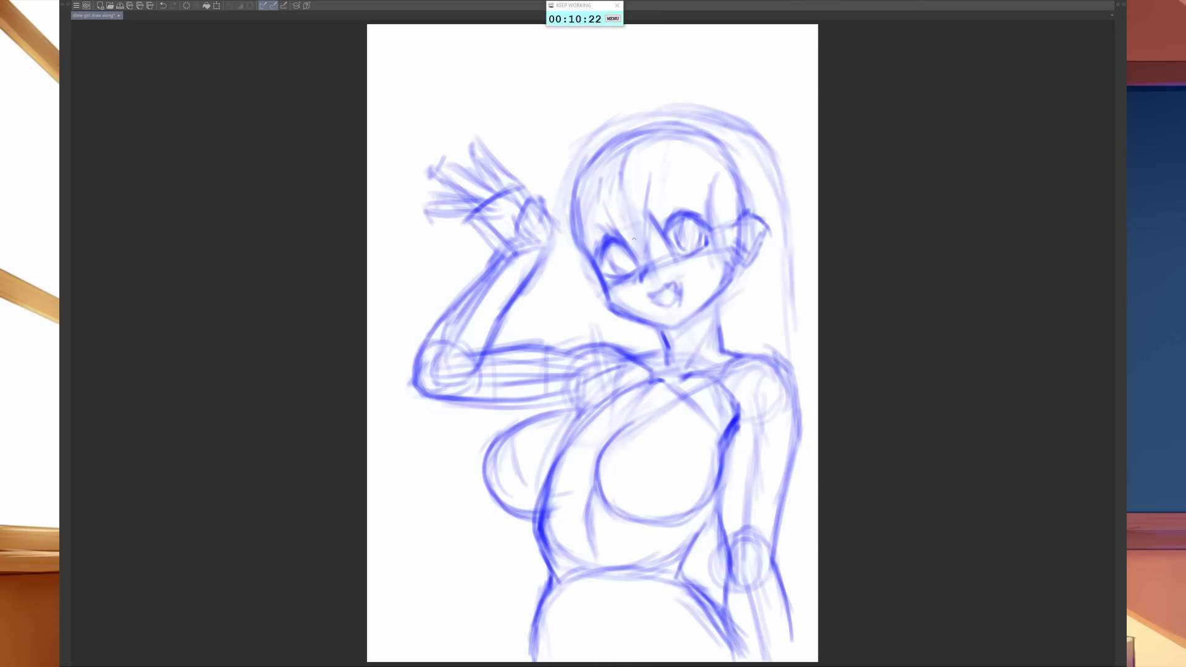
- Darken the hair's outer contour over the crown and down both sides, and add side strands beside the right ear
{"action": "mouse_move", "coordinate": [604, 213]}
{"action": "left_mouse_down"}
{"action": "mouse_move", "coordinate": [598, 178]}
{"action": "mouse_move", "coordinate": [568, 156]}
{"action": "left_mouse_up"}
{"action": "left_click_drag", "start_coordinate": [552, 201], "coordinate": [605, 116]}
{"action": "mouse_move", "coordinate": [562, 175]}
{"action": "left_mouse_down"}
{"action": "mouse_move", "coordinate": [618, 117]}
{"action": "mouse_move", "coordinate": [655, 106]}
{"action": "left_mouse_up"}
{"action": "mouse_move", "coordinate": [587, 136]}
{"action": "left_mouse_down"}
{"action": "mouse_move", "coordinate": [662, 104]}
{"action": "mouse_move", "coordinate": [640, 122]}
{"action": "mouse_move", "coordinate": [746, 139]}
{"action": "mouse_move", "coordinate": [668, 111]}
{"action": "mouse_move", "coordinate": [731, 121]}
{"action": "mouse_move", "coordinate": [772, 169]}
{"action": "left_mouse_up"}
{"action": "mouse_move", "coordinate": [737, 131]}
{"action": "left_mouse_down"}
{"action": "mouse_move", "coordinate": [777, 184]}
{"action": "mouse_move", "coordinate": [785, 231]}
{"action": "left_mouse_up"}
{"action": "left_click_drag", "start_coordinate": [767, 178], "coordinate": [777, 251]}
{"action": "left_click_drag", "start_coordinate": [729, 167], "coordinate": [741, 272]}
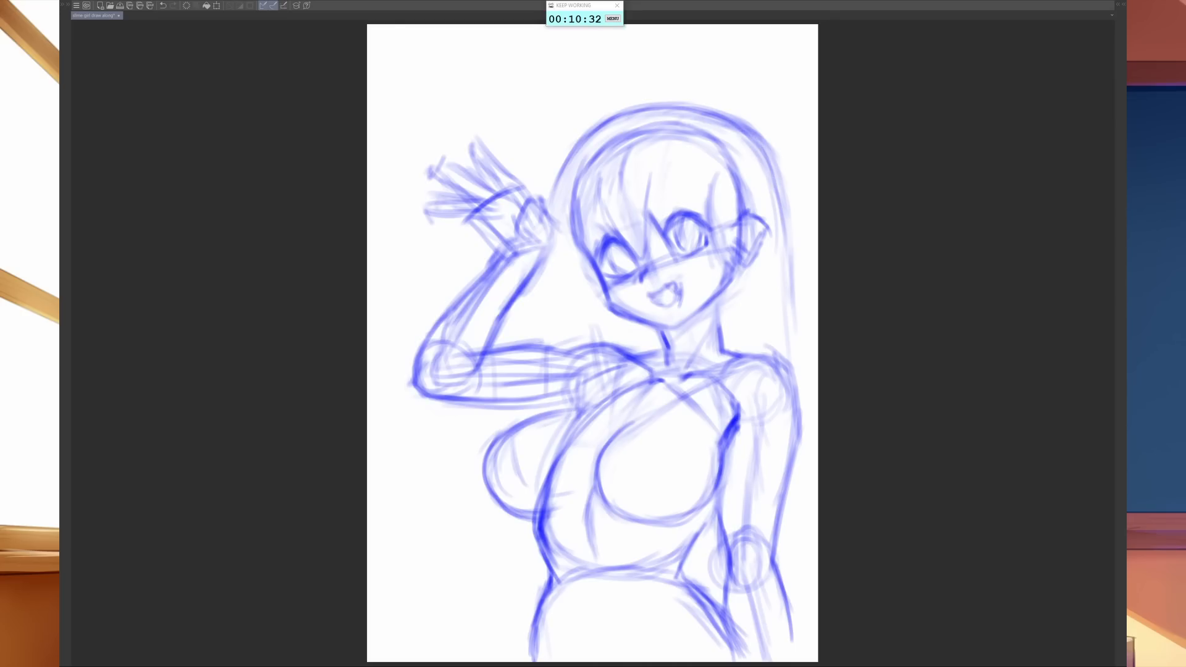
{"action": "left_click_drag", "start_coordinate": [739, 197], "coordinate": [743, 310]}
- Fade the blue lines of the face, ear and surrounding hair with the eraser
{"action": "key", "text": "e"}
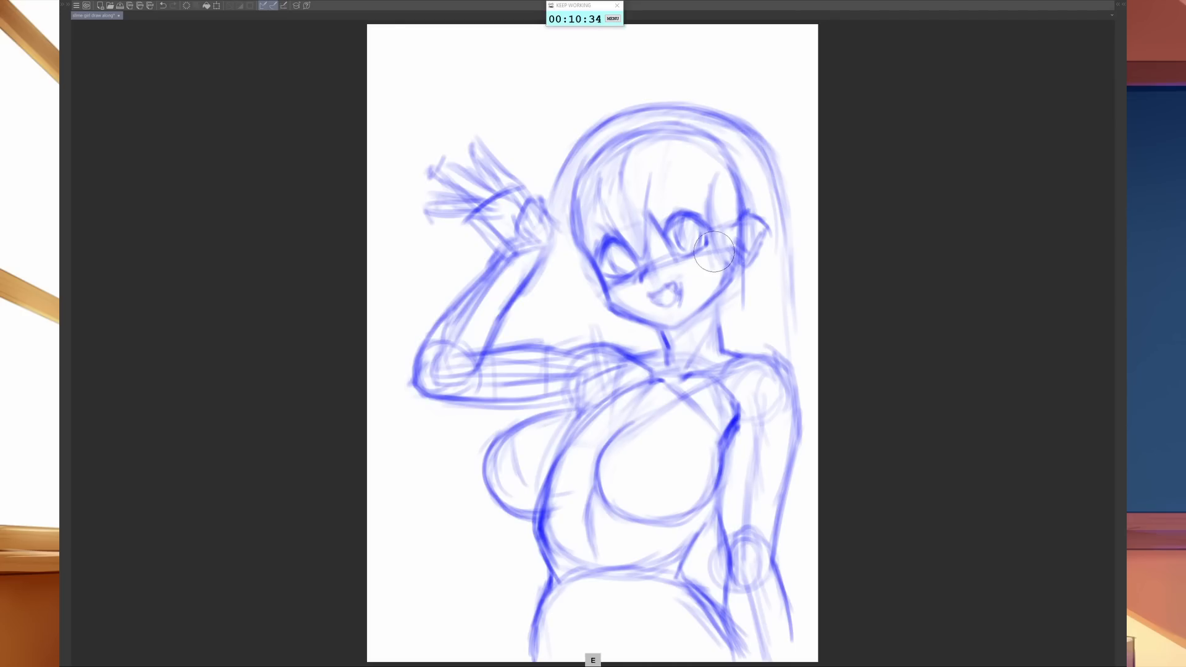
{"action": "mouse_move", "coordinate": [716, 255]}
{"action": "left_mouse_down"}
{"action": "mouse_move", "coordinate": [735, 231]}
{"action": "mouse_move", "coordinate": [733, 320]}
{"action": "left_mouse_up"}
{"action": "left_click_drag", "start_coordinate": [734, 210], "coordinate": [717, 290]}
{"action": "mouse_move", "coordinate": [713, 241]}
{"action": "left_mouse_down"}
{"action": "mouse_move", "coordinate": [675, 310]}
{"action": "mouse_move", "coordinate": [668, 286]}
{"action": "left_mouse_up"}
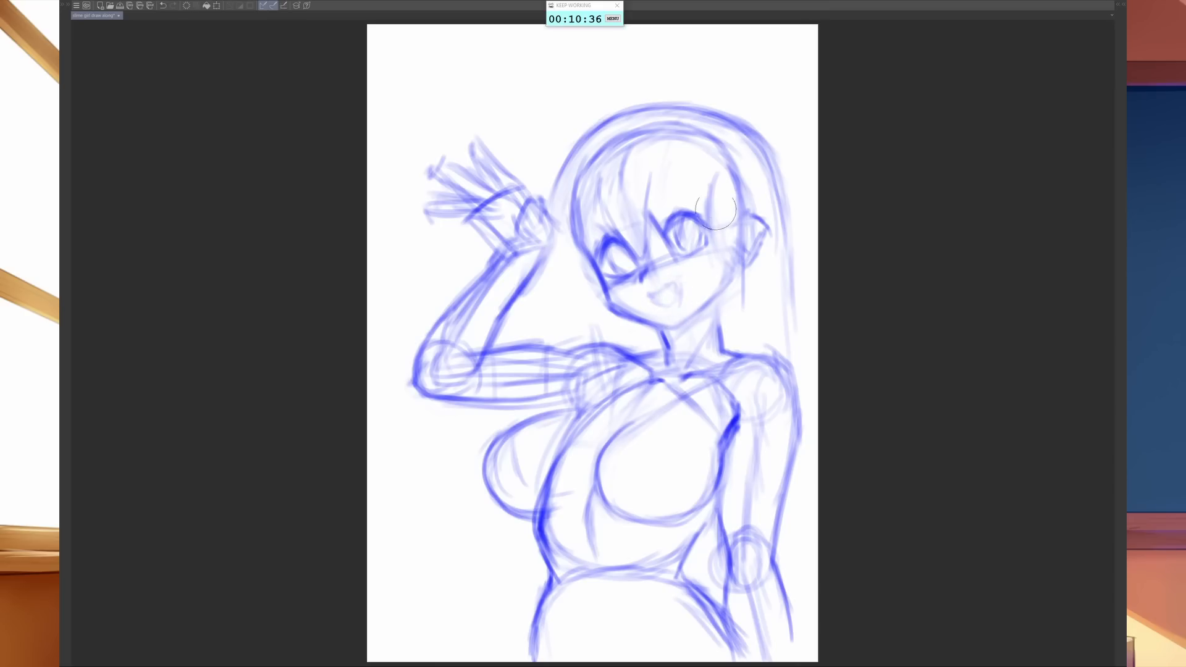
{"action": "mouse_move", "coordinate": [637, 212]}
{"action": "left_mouse_down"}
{"action": "mouse_move", "coordinate": [586, 262]}
{"action": "mouse_move", "coordinate": [622, 235]}
{"action": "mouse_move", "coordinate": [592, 161]}
{"action": "mouse_move", "coordinate": [631, 172]}
{"action": "mouse_move", "coordinate": [650, 203]}
{"action": "mouse_move", "coordinate": [645, 137]}
{"action": "mouse_move", "coordinate": [707, 147]}
{"action": "mouse_move", "coordinate": [773, 310]}
{"action": "mouse_move", "coordinate": [759, 160]}
{"action": "mouse_move", "coordinate": [772, 169]}
{"action": "mouse_move", "coordinate": [780, 148]}
{"action": "mouse_move", "coordinate": [805, 253]}
{"action": "mouse_move", "coordinate": [786, 323]}
{"action": "mouse_move", "coordinate": [755, 259]}
{"action": "mouse_move", "coordinate": [739, 314]}
{"action": "mouse_move", "coordinate": [710, 321]}
{"action": "left_mouse_up"}
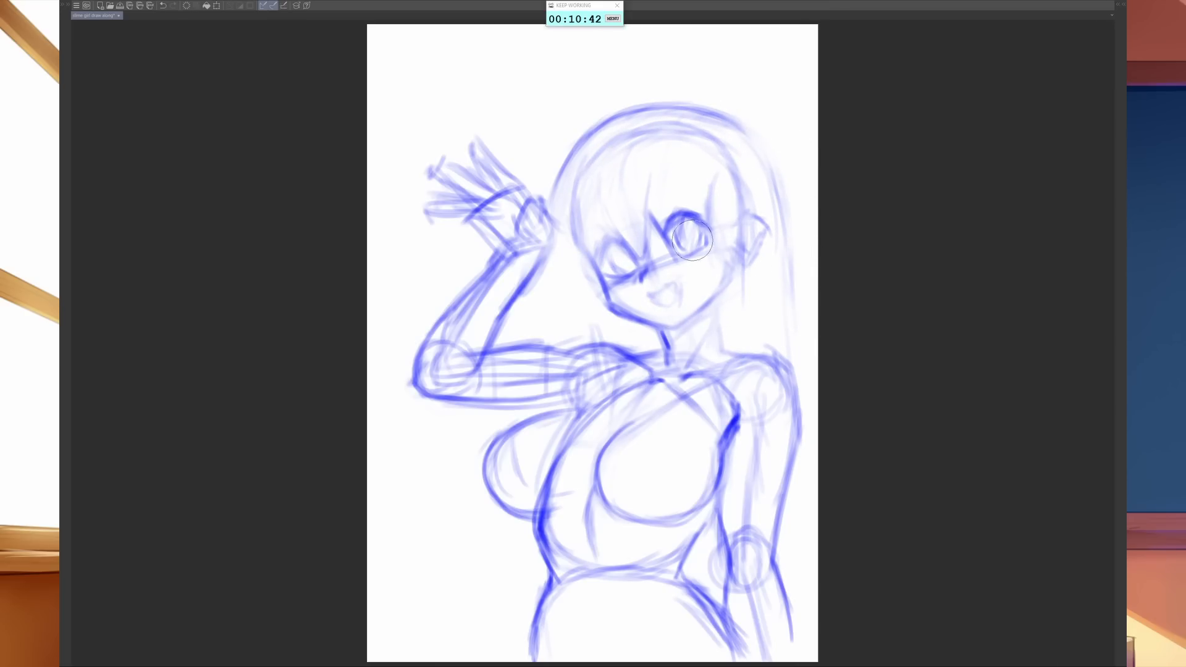
- With a red brush, draw the left hair edge down beside the raised wrist, ending in a rounded drip
{"action": "key", "text": "b"}
{"action": "left_click_drag", "start_coordinate": [558, 183], "coordinate": [550, 242]}
{"action": "left_click_drag", "start_coordinate": [556, 187], "coordinate": [551, 273]}
{"action": "mouse_move", "coordinate": [550, 227]}
{"action": "left_mouse_down"}
{"action": "mouse_move", "coordinate": [555, 274]}
{"action": "mouse_move", "coordinate": [563, 240]}
{"action": "mouse_move", "coordinate": [564, 281]}
{"action": "left_mouse_up"}
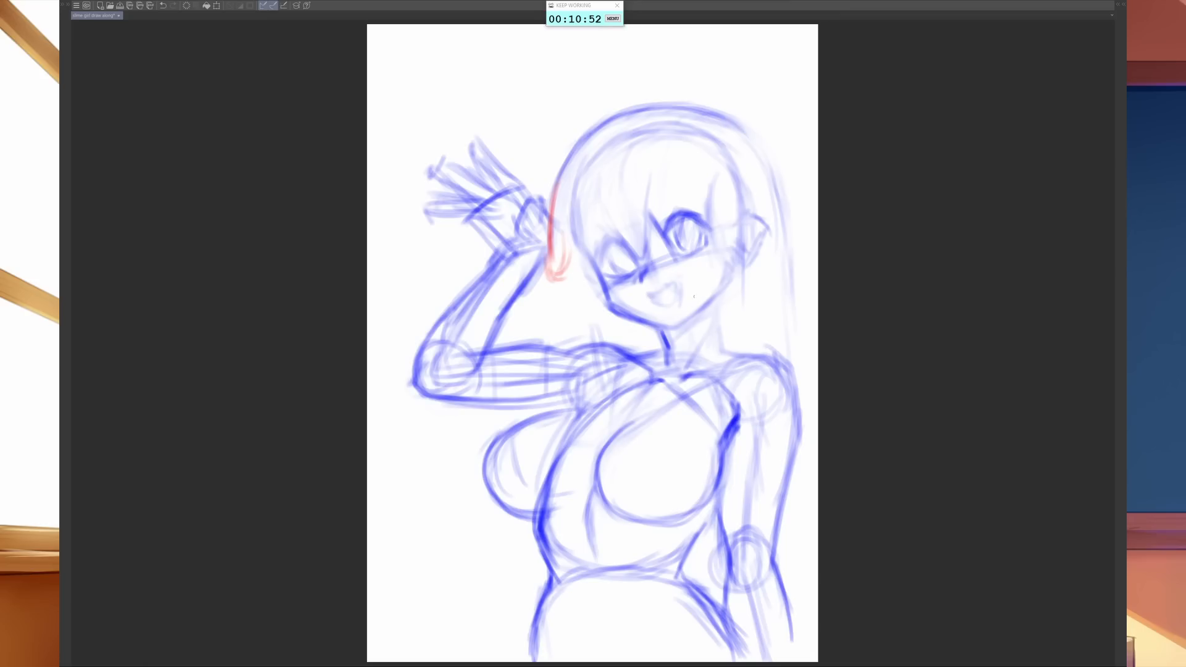
- Trace the open mouth and the upper lids of both eyes in red
{"action": "mouse_move", "coordinate": [648, 294]}
{"action": "left_mouse_down"}
{"action": "mouse_move", "coordinate": [677, 284]}
{"action": "mouse_move", "coordinate": [679, 302]}
{"action": "mouse_move", "coordinate": [658, 303]}
{"action": "mouse_move", "coordinate": [670, 302]}
{"action": "left_mouse_up"}
{"action": "mouse_move", "coordinate": [662, 234]}
{"action": "left_mouse_down"}
{"action": "mouse_move", "coordinate": [683, 213]}
{"action": "mouse_move", "coordinate": [709, 227]}
{"action": "left_mouse_up"}
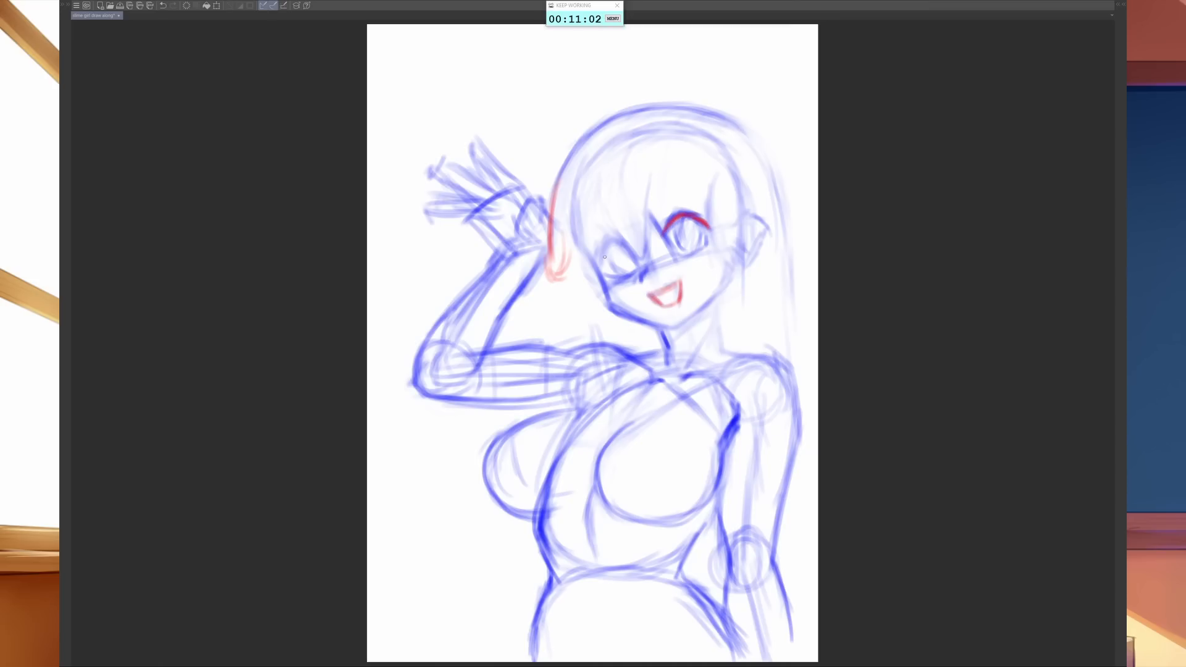
{"action": "mouse_move", "coordinate": [602, 261]}
{"action": "left_mouse_down"}
{"action": "mouse_move", "coordinate": [611, 238]}
{"action": "mouse_move", "coordinate": [627, 247]}
{"action": "left_mouse_up"}
- Draw pointed red bangs across the forehead, from the left temple to above the right eye
{"action": "mouse_move", "coordinate": [604, 180]}
{"action": "left_mouse_down"}
{"action": "mouse_move", "coordinate": [615, 232]}
{"action": "mouse_move", "coordinate": [636, 252]}
{"action": "left_mouse_up"}
{"action": "left_click_drag", "start_coordinate": [655, 174], "coordinate": [643, 253]}
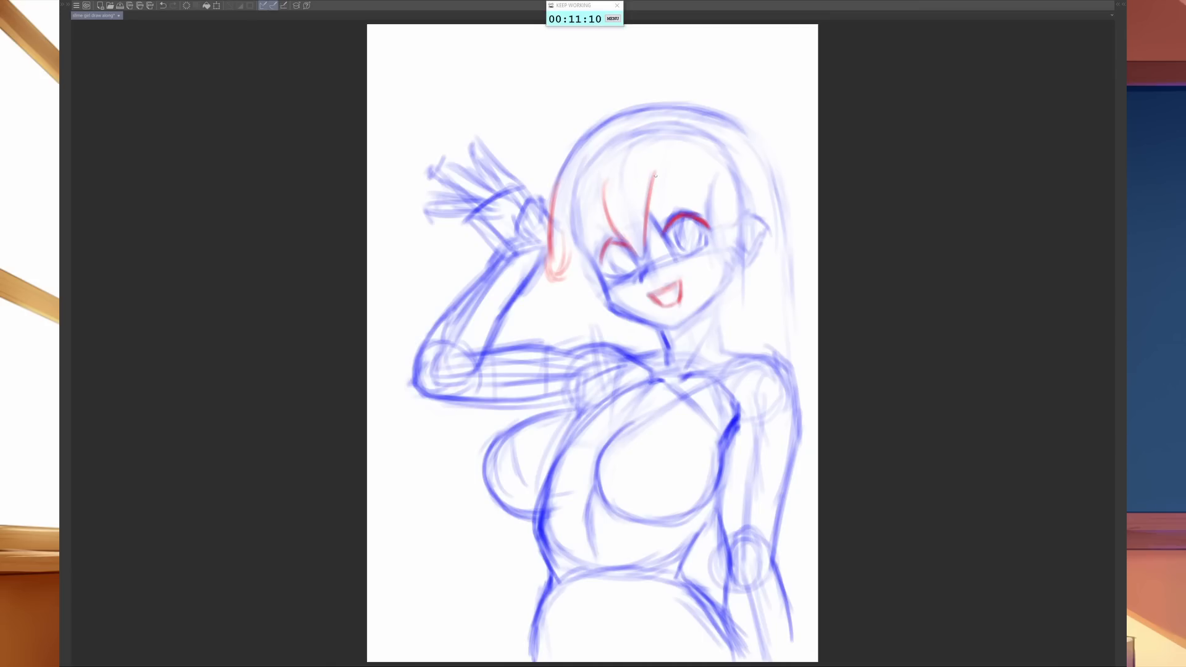
{"action": "left_click_drag", "start_coordinate": [652, 175], "coordinate": [679, 211]}
{"action": "left_click_drag", "start_coordinate": [635, 256], "coordinate": [646, 238]}
{"action": "mouse_move", "coordinate": [606, 184]}
{"action": "left_mouse_down"}
{"action": "mouse_move", "coordinate": [606, 241]}
{"action": "mouse_move", "coordinate": [569, 266]}
{"action": "left_mouse_up"}
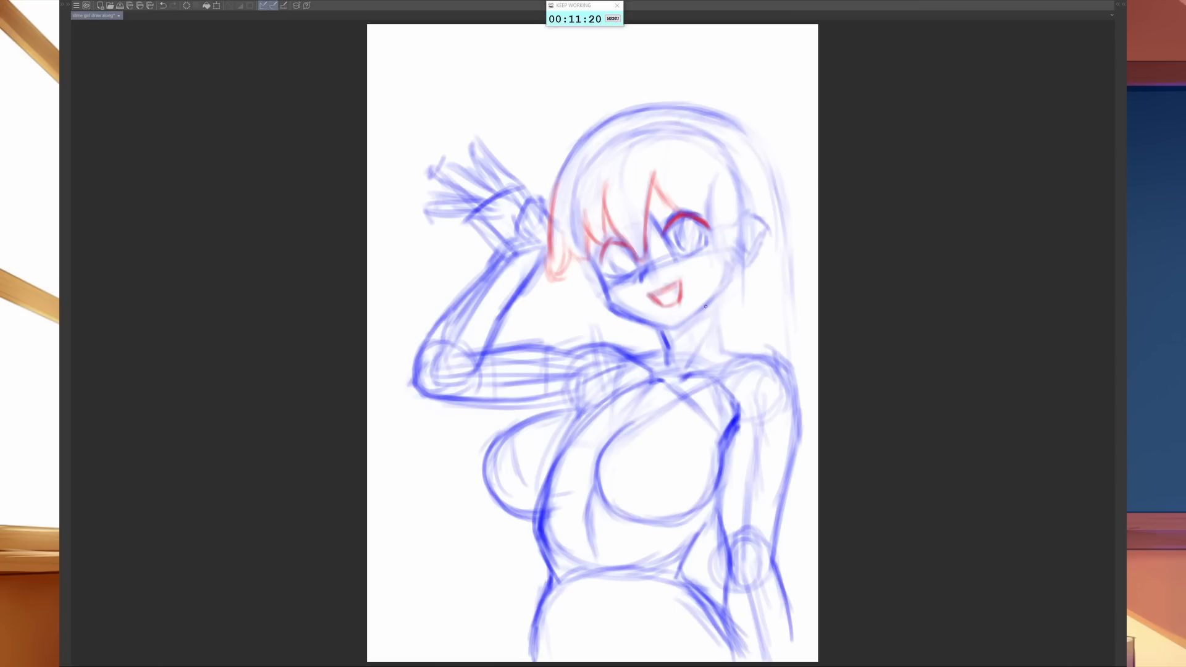
- Draw red side locks along the right cheek and over the ear, and continue one down the neck
{"action": "mouse_move", "coordinate": [713, 197]}
{"action": "left_mouse_down"}
{"action": "mouse_move", "coordinate": [707, 290]}
{"action": "mouse_move", "coordinate": [704, 275]}
{"action": "mouse_move", "coordinate": [718, 290]}
{"action": "mouse_move", "coordinate": [727, 277]}
{"action": "left_mouse_up"}
{"action": "left_click_drag", "start_coordinate": [753, 187], "coordinate": [753, 239]}
{"action": "left_click_drag", "start_coordinate": [751, 199], "coordinate": [744, 300]}
{"action": "left_click_drag", "start_coordinate": [749, 239], "coordinate": [746, 317]}
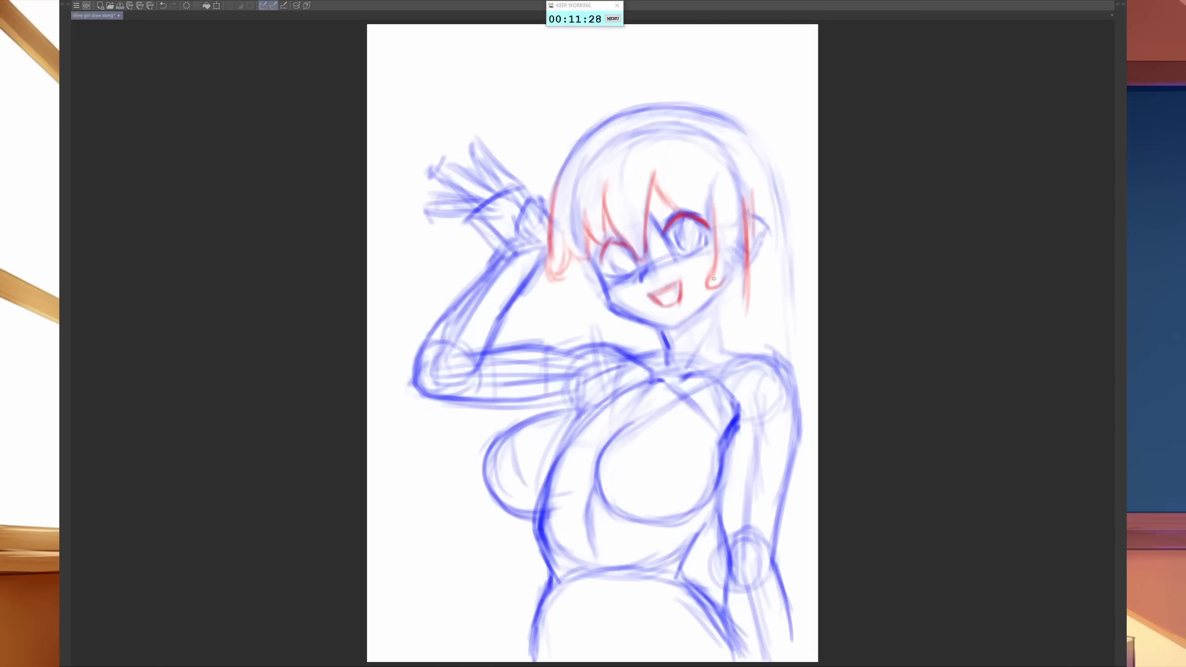
{"action": "left_click_drag", "start_coordinate": [717, 278], "coordinate": [694, 364]}
- Fade the raised arm's inner edges and the left breast's outline with the eraser
{"action": "key", "text": "e"}
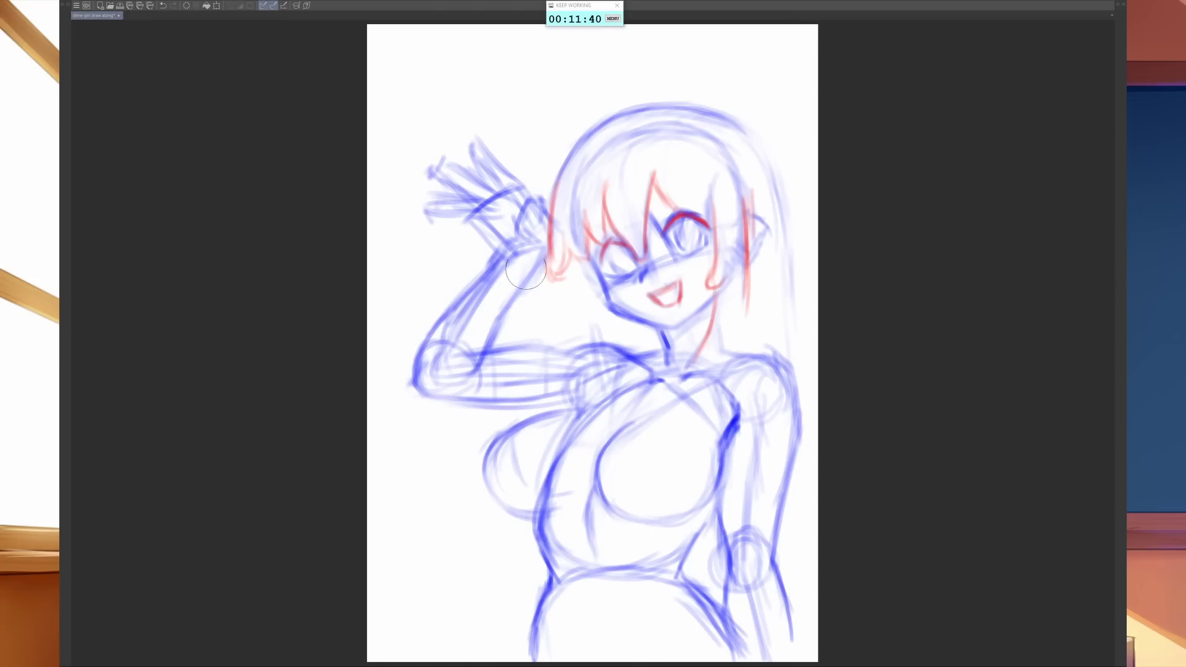
{"action": "key", "text": "b"}
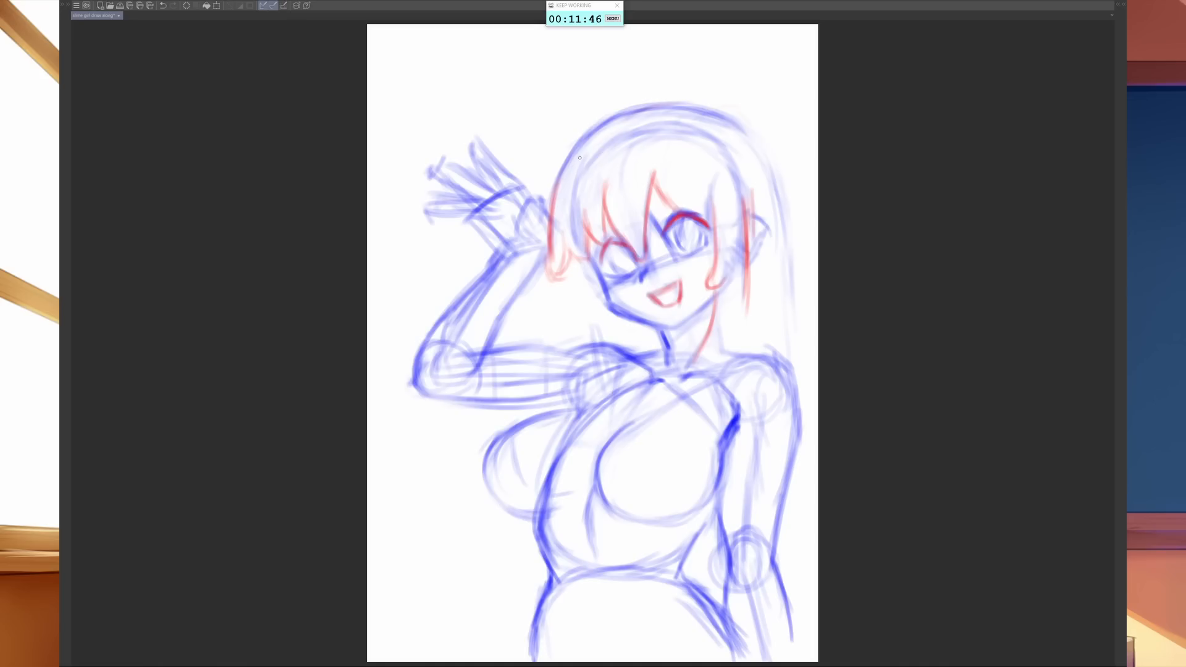
- Draw the hair's right outer contour in red from the crown past the shoulder to the canvas edge
{"action": "mouse_move", "coordinate": [673, 110]}
{"action": "left_mouse_down"}
{"action": "mouse_move", "coordinate": [726, 119]}
{"action": "mouse_move", "coordinate": [764, 145]}
{"action": "left_mouse_up"}
{"action": "mouse_move", "coordinate": [715, 105]}
{"action": "left_mouse_down"}
{"action": "mouse_move", "coordinate": [757, 139]}
{"action": "mouse_move", "coordinate": [784, 216]}
{"action": "left_mouse_up"}
{"action": "left_click_drag", "start_coordinate": [769, 167], "coordinate": [788, 270]}
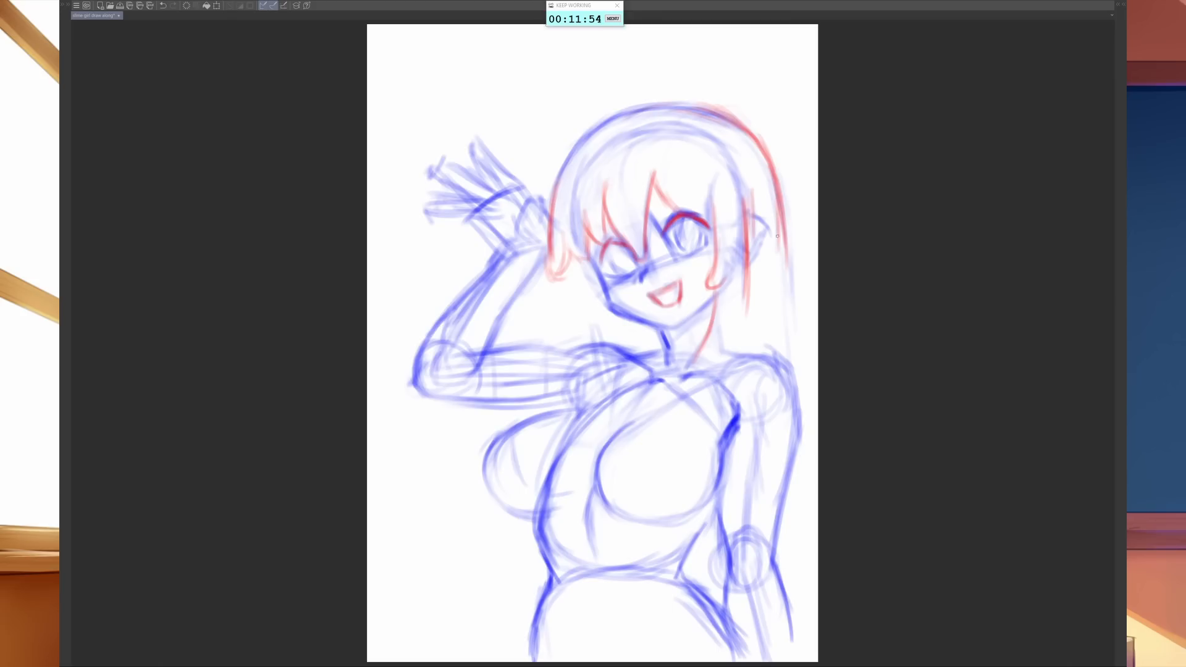
{"action": "mouse_move", "coordinate": [748, 132]}
{"action": "left_mouse_down"}
{"action": "mouse_move", "coordinate": [772, 199]}
{"action": "mouse_move", "coordinate": [782, 324]}
{"action": "left_mouse_up"}
{"action": "left_click_drag", "start_coordinate": [780, 278], "coordinate": [783, 324]}
{"action": "mouse_move", "coordinate": [776, 258]}
{"action": "left_mouse_down"}
{"action": "mouse_move", "coordinate": [782, 343]}
{"action": "mouse_move", "coordinate": [817, 423]}
{"action": "left_mouse_up"}
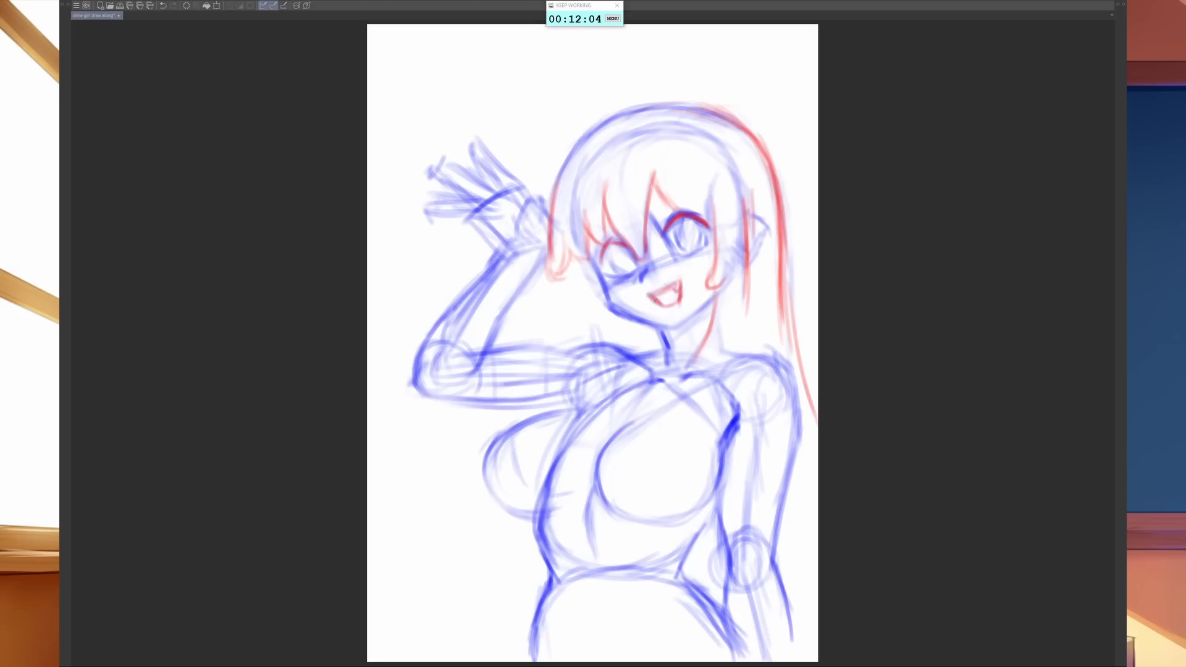
- Add red detail inside the mouth and draw the left eye's iris
{"action": "left_click_drag", "start_coordinate": [656, 297], "coordinate": [678, 299]}
{"action": "left_click_drag", "start_coordinate": [617, 245], "coordinate": [622, 272]}
- Draw red drips hanging below the raised elbow and from the undersides of both breasts
{"action": "left_click_drag", "start_coordinate": [438, 399], "coordinate": [455, 454]}
{"action": "mouse_move", "coordinate": [440, 423]}
{"action": "left_mouse_down"}
{"action": "mouse_move", "coordinate": [450, 478]}
{"action": "mouse_move", "coordinate": [487, 491]}
{"action": "mouse_move", "coordinate": [512, 559]}
{"action": "mouse_move", "coordinate": [510, 516]}
{"action": "mouse_move", "coordinate": [543, 520]}
{"action": "left_mouse_up"}
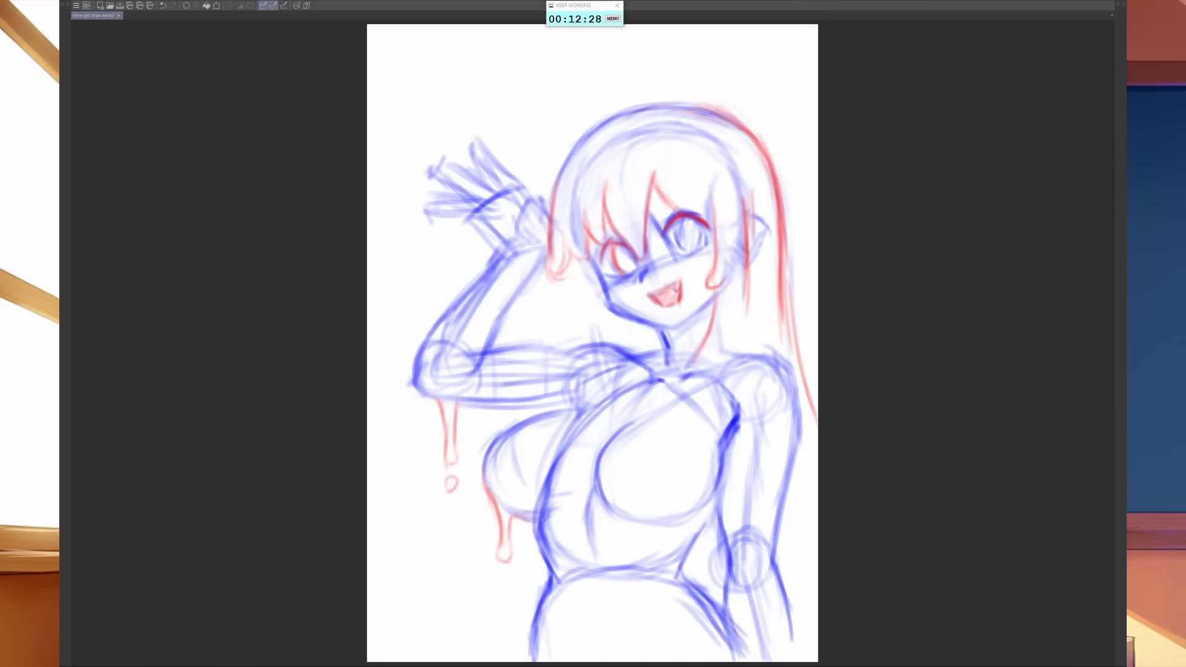
{"action": "mouse_move", "coordinate": [637, 524]}
{"action": "left_mouse_down"}
{"action": "mouse_move", "coordinate": [648, 543]}
{"action": "mouse_move", "coordinate": [640, 536]}
{"action": "mouse_move", "coordinate": [653, 529]}
{"action": "mouse_move", "coordinate": [694, 541]}
{"action": "mouse_move", "coordinate": [684, 552]}
{"action": "mouse_move", "coordinate": [706, 501]}
{"action": "left_mouse_up"}
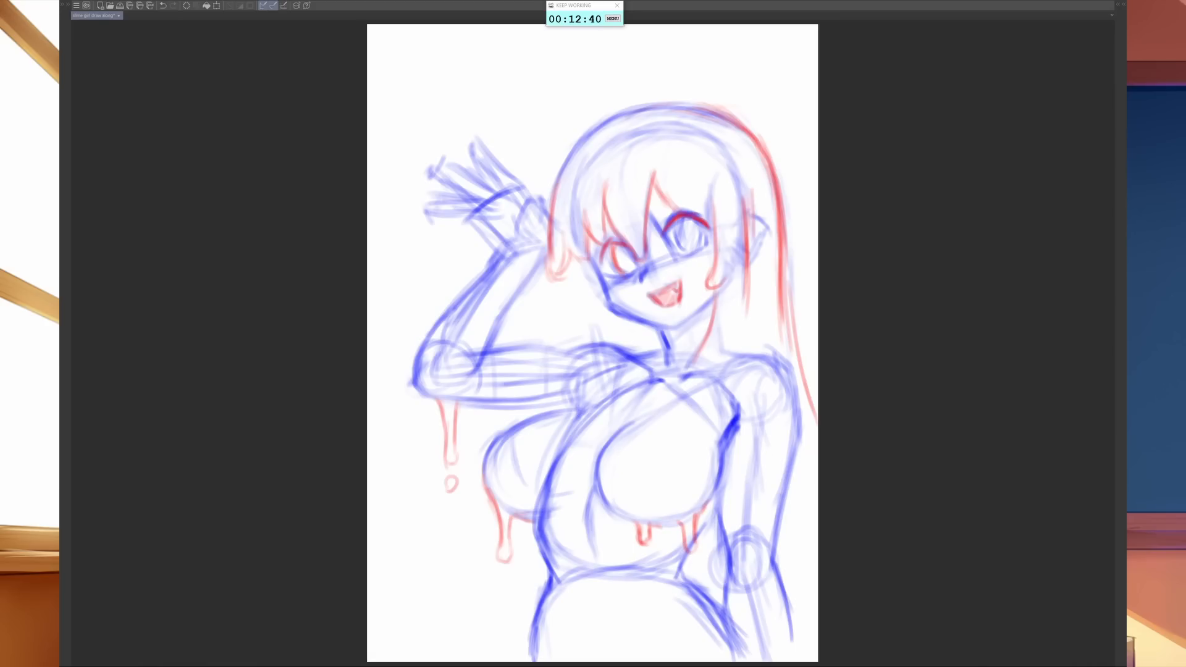
- Extend the right-side hair locks over the collarbone and spread their ends across the top of the right breast
{"action": "mouse_move", "coordinate": [751, 279]}
{"action": "left_mouse_down"}
{"action": "mouse_move", "coordinate": [739, 375]}
{"action": "mouse_move", "coordinate": [646, 408]}
{"action": "mouse_move", "coordinate": [664, 395]}
{"action": "mouse_move", "coordinate": [701, 377]}
{"action": "mouse_move", "coordinate": [642, 426]}
{"action": "mouse_move", "coordinate": [670, 418]}
{"action": "left_mouse_up"}
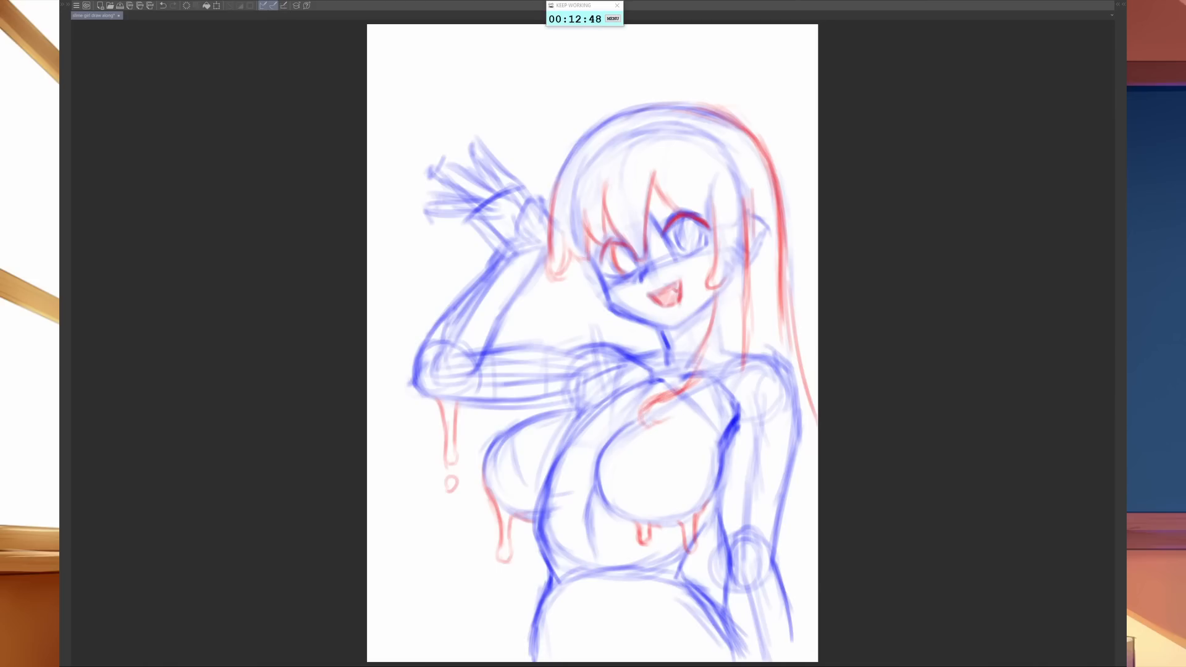
{"action": "left_click_drag", "start_coordinate": [713, 316], "coordinate": [679, 390]}
{"action": "left_click_drag", "start_coordinate": [711, 297], "coordinate": [695, 364]}
{"action": "left_click_drag", "start_coordinate": [748, 314], "coordinate": [726, 382]}
{"action": "mouse_move", "coordinate": [752, 338]}
{"action": "left_mouse_down"}
{"action": "mouse_move", "coordinate": [713, 427]}
{"action": "mouse_move", "coordinate": [673, 424]}
{"action": "mouse_move", "coordinate": [713, 431]}
{"action": "mouse_move", "coordinate": [736, 370]}
{"action": "left_mouse_up"}
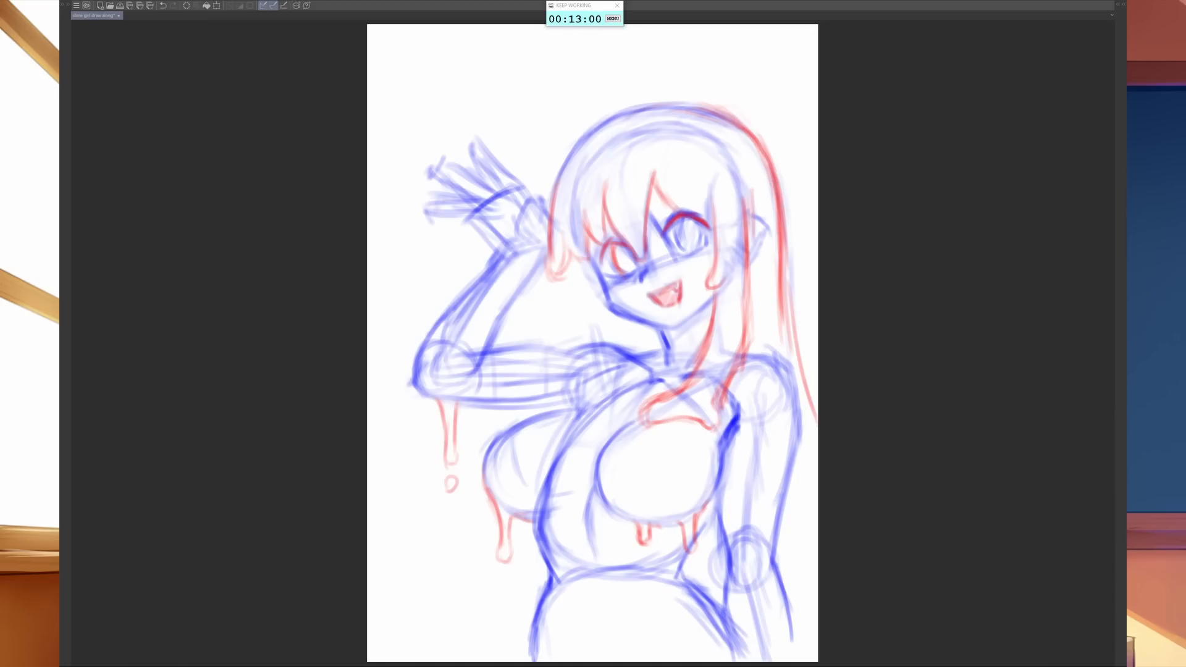
- Trace the base of the raised palm in red and add long drips hanging below the wrist
{"action": "left_click_drag", "start_coordinate": [561, 282], "coordinate": [560, 311]}
{"action": "mouse_move", "coordinate": [520, 229]}
{"action": "left_mouse_down"}
{"action": "mouse_move", "coordinate": [541, 196]}
{"action": "mouse_move", "coordinate": [543, 219]}
{"action": "mouse_move", "coordinate": [521, 228]}
{"action": "mouse_move", "coordinate": [531, 242]}
{"action": "mouse_move", "coordinate": [556, 236]}
{"action": "mouse_move", "coordinate": [556, 309]}
{"action": "left_mouse_up"}
{"action": "left_click_drag", "start_coordinate": [543, 270], "coordinate": [542, 312]}
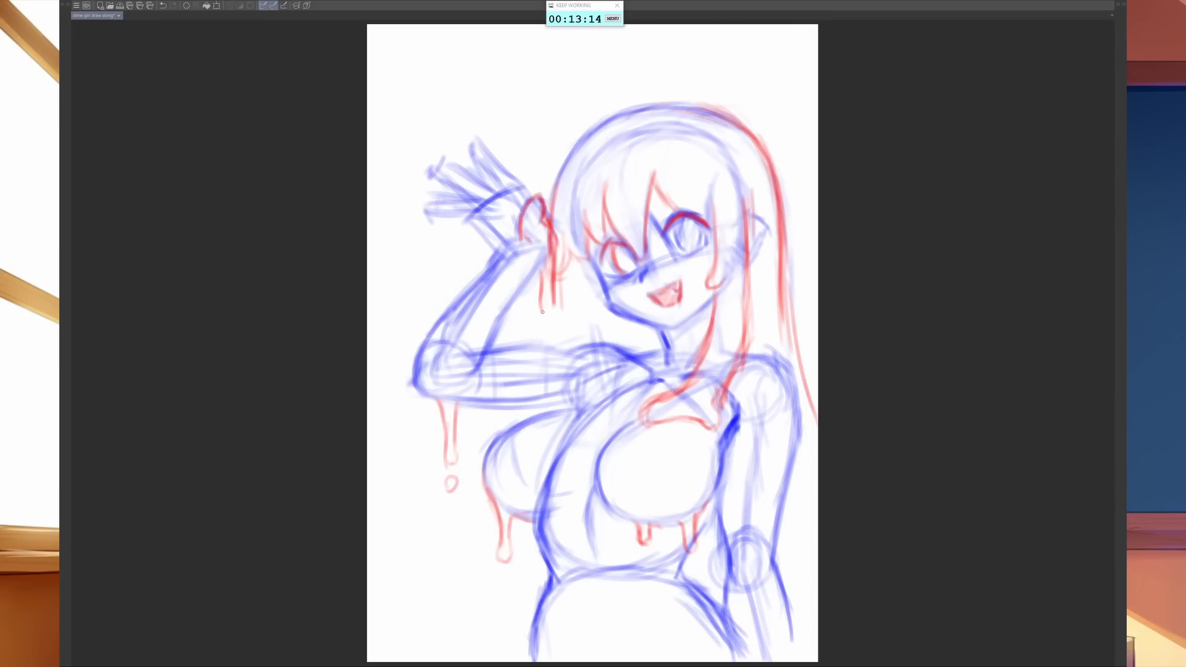
- Draw a long straight red lock from the left cheek down across the shoulder to the armpit
{"action": "mouse_move", "coordinate": [566, 267]}
{"action": "left_mouse_down"}
{"action": "mouse_move", "coordinate": [560, 291]}
{"action": "mouse_move", "coordinate": [591, 337]}
{"action": "left_mouse_up"}
{"action": "left_click_drag", "start_coordinate": [597, 280], "coordinate": [602, 341]}
{"action": "left_click_drag", "start_coordinate": [595, 275], "coordinate": [596, 358]}
{"action": "left_click_drag", "start_coordinate": [598, 316], "coordinate": [610, 407]}
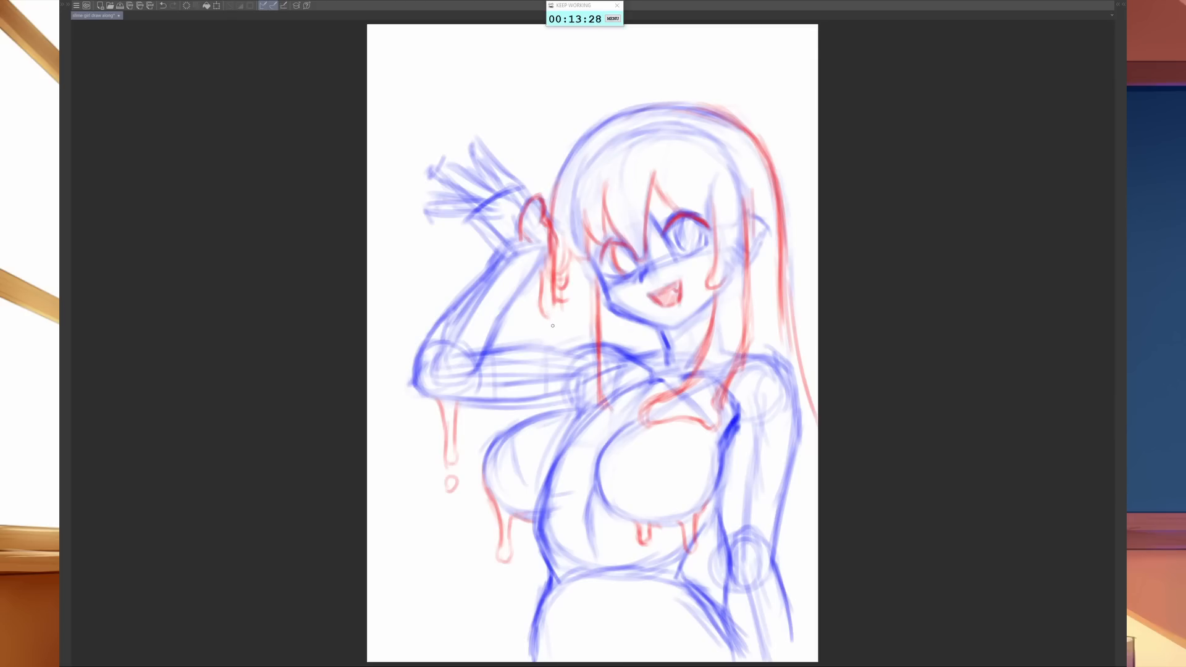
- Draw the left hair mass's outer edge down across the raised upper arm, ending in drips at the armpit
{"action": "mouse_move", "coordinate": [541, 301]}
{"action": "left_mouse_down"}
{"action": "mouse_move", "coordinate": [556, 317]}
{"action": "mouse_move", "coordinate": [566, 308]}
{"action": "mouse_move", "coordinate": [558, 400]}
{"action": "left_mouse_up"}
{"action": "left_click_drag", "start_coordinate": [561, 358], "coordinate": [557, 405]}
{"action": "left_click_drag", "start_coordinate": [565, 349], "coordinate": [556, 412]}
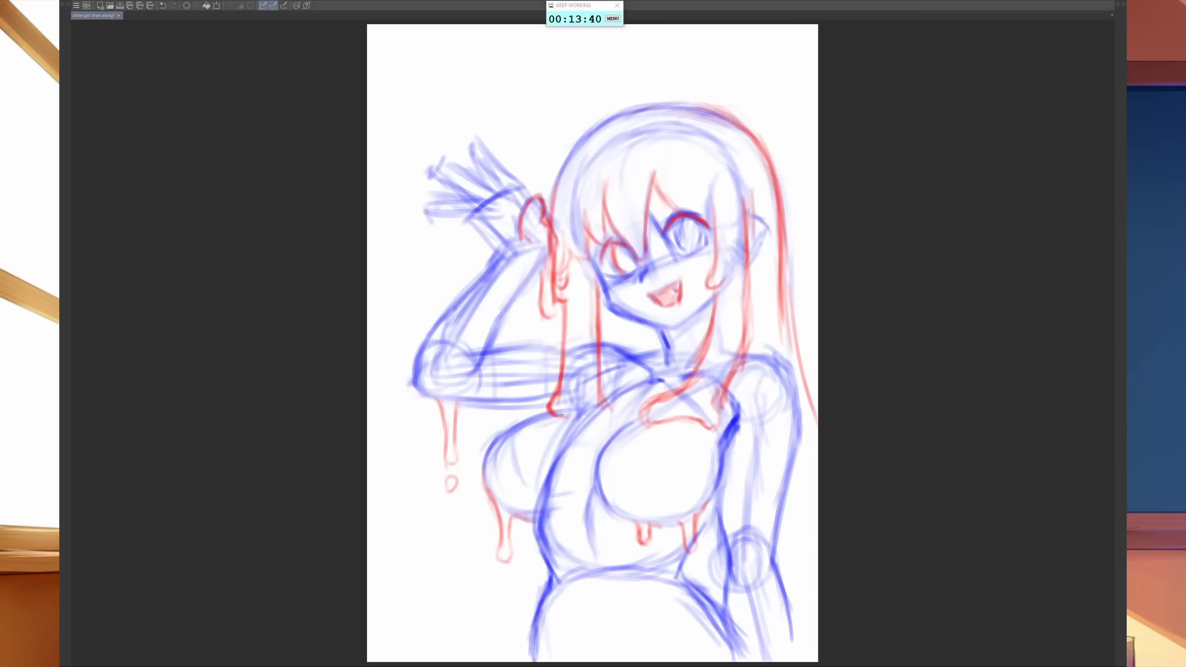
{"action": "mouse_move", "coordinate": [552, 410]}
{"action": "left_mouse_down"}
{"action": "mouse_move", "coordinate": [589, 440]}
{"action": "mouse_move", "coordinate": [588, 424]}
{"action": "mouse_move", "coordinate": [578, 441]}
{"action": "mouse_move", "coordinate": [599, 423]}
{"action": "mouse_move", "coordinate": [586, 398]}
{"action": "mouse_move", "coordinate": [597, 382]}
{"action": "mouse_move", "coordinate": [580, 404]}
{"action": "mouse_move", "coordinate": [589, 388]}
{"action": "mouse_move", "coordinate": [592, 410]}
{"action": "mouse_move", "coordinate": [602, 414]}
{"action": "mouse_move", "coordinate": [593, 391]}
{"action": "mouse_move", "coordinate": [607, 415]}
{"action": "mouse_move", "coordinate": [600, 381]}
{"action": "mouse_move", "coordinate": [594, 412]}
{"action": "left_mouse_up"}
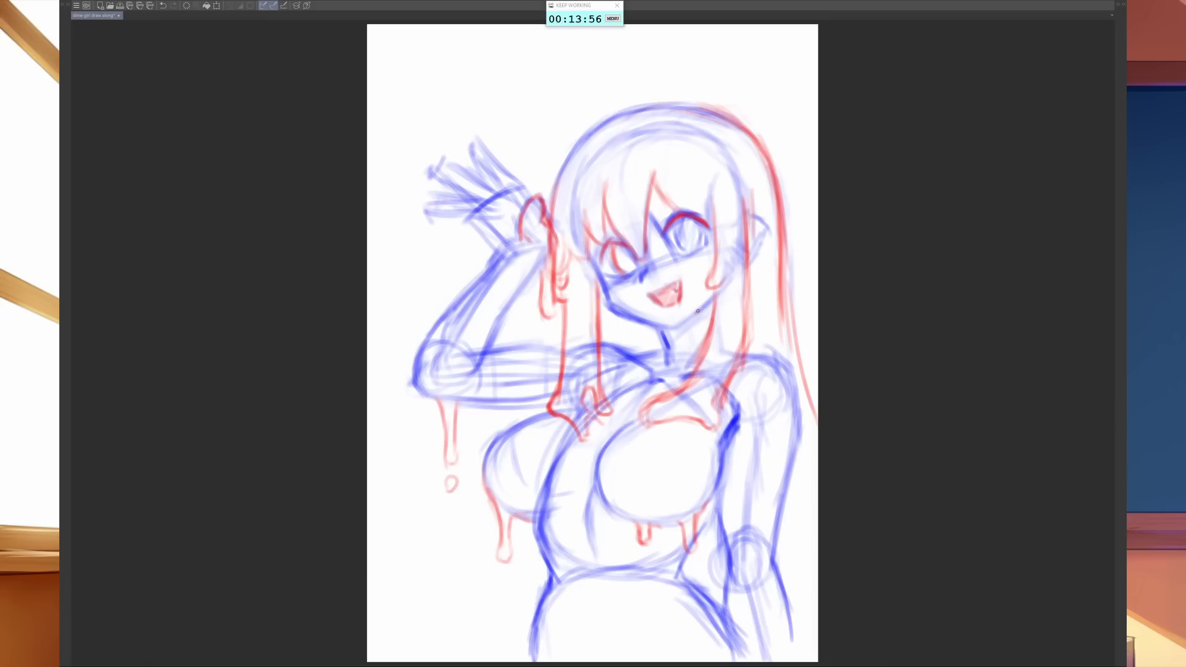
- Add a small drip under the right jaw and reinforce the long red locks on the right side
{"action": "left_click_drag", "start_coordinate": [698, 308], "coordinate": [708, 318]}
{"action": "left_click_drag", "start_coordinate": [782, 276], "coordinate": [785, 363]}
{"action": "left_click_drag", "start_coordinate": [747, 251], "coordinate": [749, 345]}
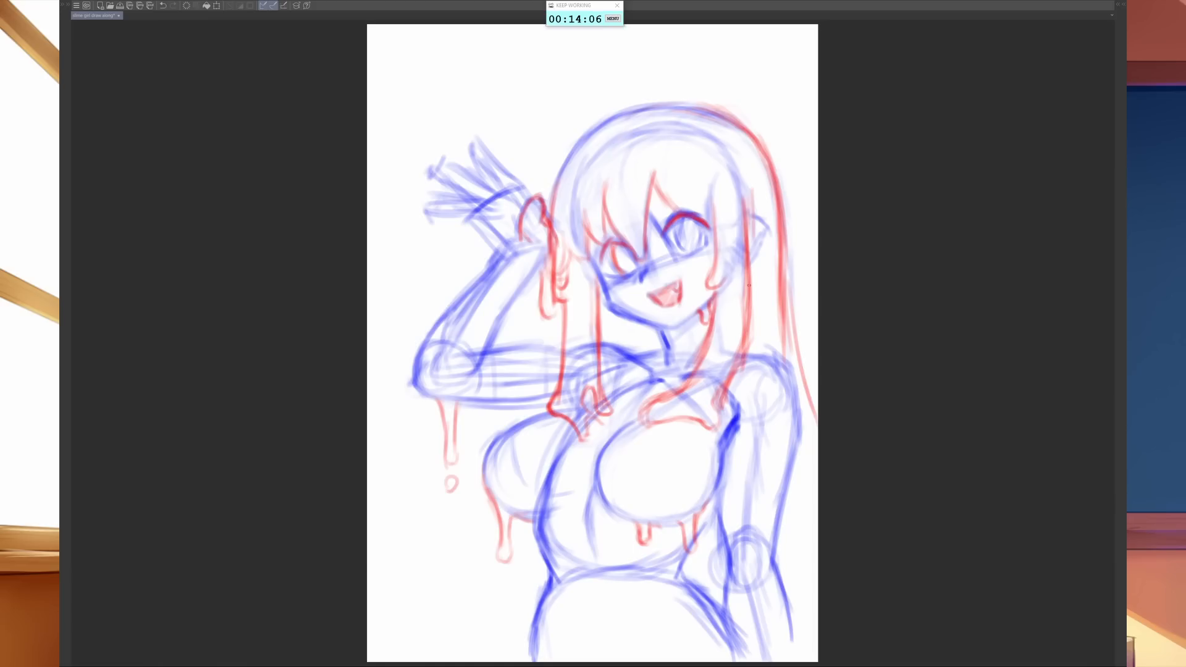
{"action": "mouse_move", "coordinate": [747, 291]}
{"action": "left_mouse_down"}
{"action": "mouse_move", "coordinate": [748, 359]}
{"action": "mouse_move", "coordinate": [720, 402]}
{"action": "left_mouse_up"}
{"action": "left_click_drag", "start_coordinate": [710, 332], "coordinate": [671, 394]}
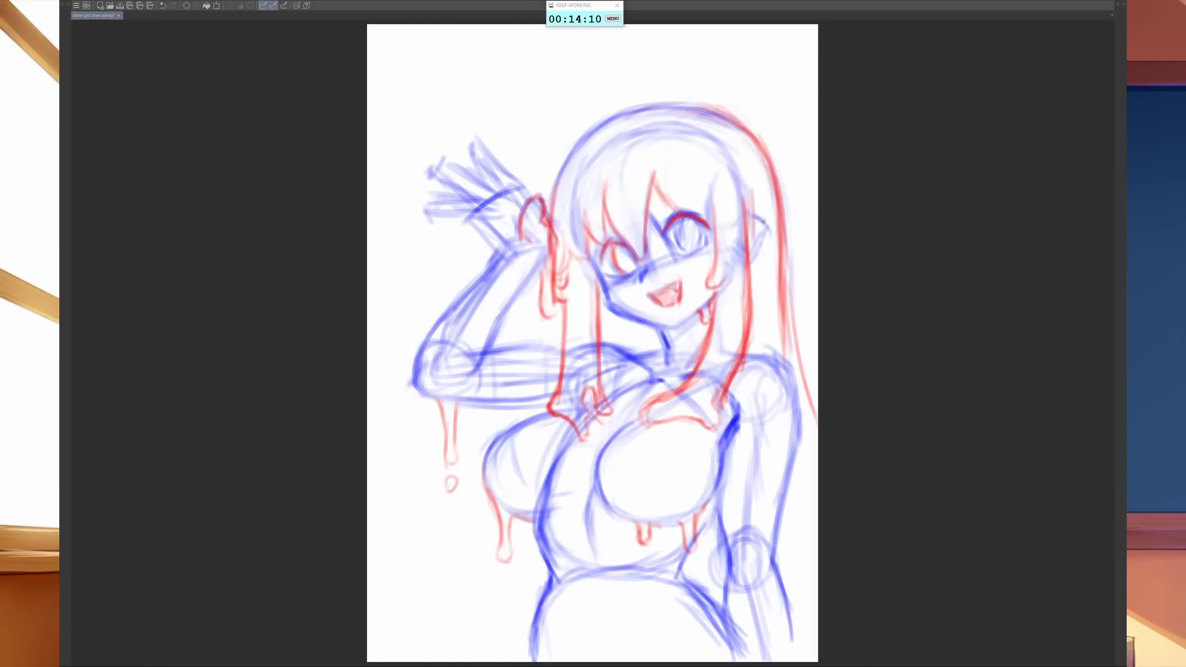
- Outline the right ear in red and sketch light centre, rib and hip lines on the torso
{"action": "mouse_move", "coordinate": [750, 222]}
{"action": "left_mouse_down"}
{"action": "mouse_move", "coordinate": [760, 216]}
{"action": "mouse_move", "coordinate": [768, 244]}
{"action": "mouse_move", "coordinate": [758, 256]}
{"action": "left_mouse_up"}
{"action": "left_click_drag", "start_coordinate": [592, 507], "coordinate": [599, 600]}
{"action": "left_click_drag", "start_coordinate": [560, 626], "coordinate": [577, 660]}
{"action": "mouse_move", "coordinate": [596, 544]}
{"action": "left_mouse_down"}
{"action": "mouse_move", "coordinate": [604, 536]}
{"action": "mouse_move", "coordinate": [621, 552]}
{"action": "mouse_move", "coordinate": [572, 543]}
{"action": "mouse_move", "coordinate": [554, 562]}
{"action": "left_mouse_up"}
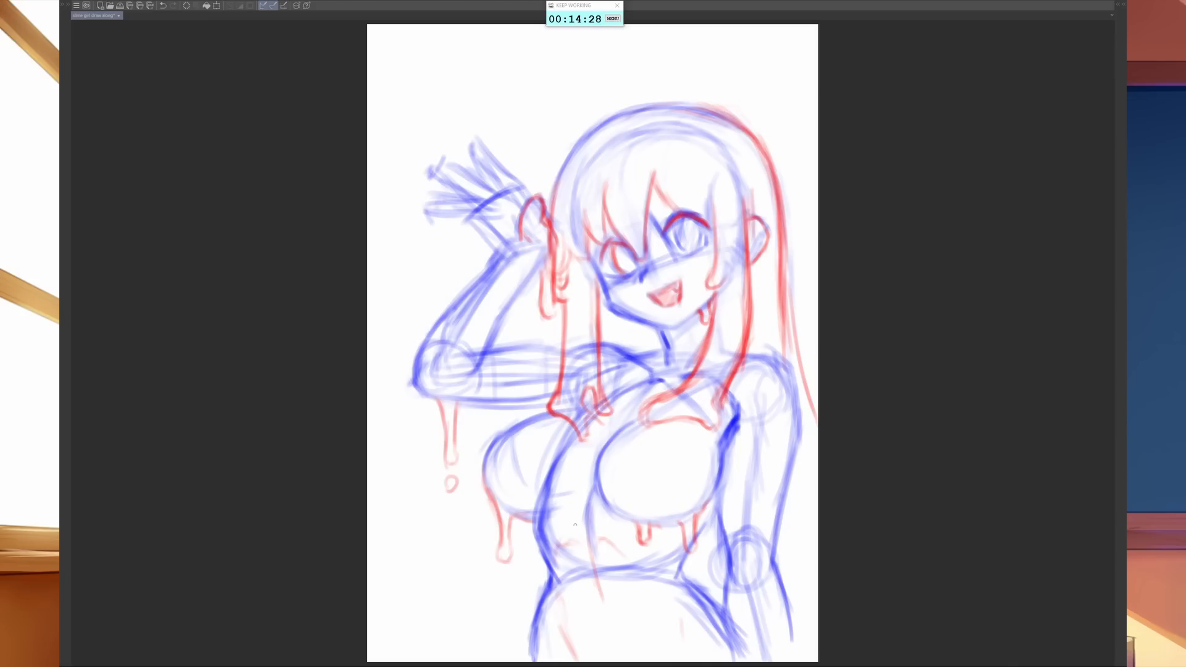
- Erase the torso lines crossing the left breast and redraw the breast's outer contour in red
{"action": "mouse_move", "coordinate": [498, 501]}
{"action": "left_mouse_down"}
{"action": "mouse_move", "coordinate": [537, 507]}
{"action": "mouse_move", "coordinate": [529, 519]}
{"action": "mouse_move", "coordinate": [516, 512]}
{"action": "mouse_move", "coordinate": [555, 515]}
{"action": "left_mouse_up"}
{"action": "key", "text": "e"}
{"action": "mouse_move", "coordinate": [543, 486]}
{"action": "left_mouse_down"}
{"action": "mouse_move", "coordinate": [534, 471]}
{"action": "mouse_move", "coordinate": [539, 449]}
{"action": "mouse_move", "coordinate": [549, 456]}
{"action": "left_mouse_up"}
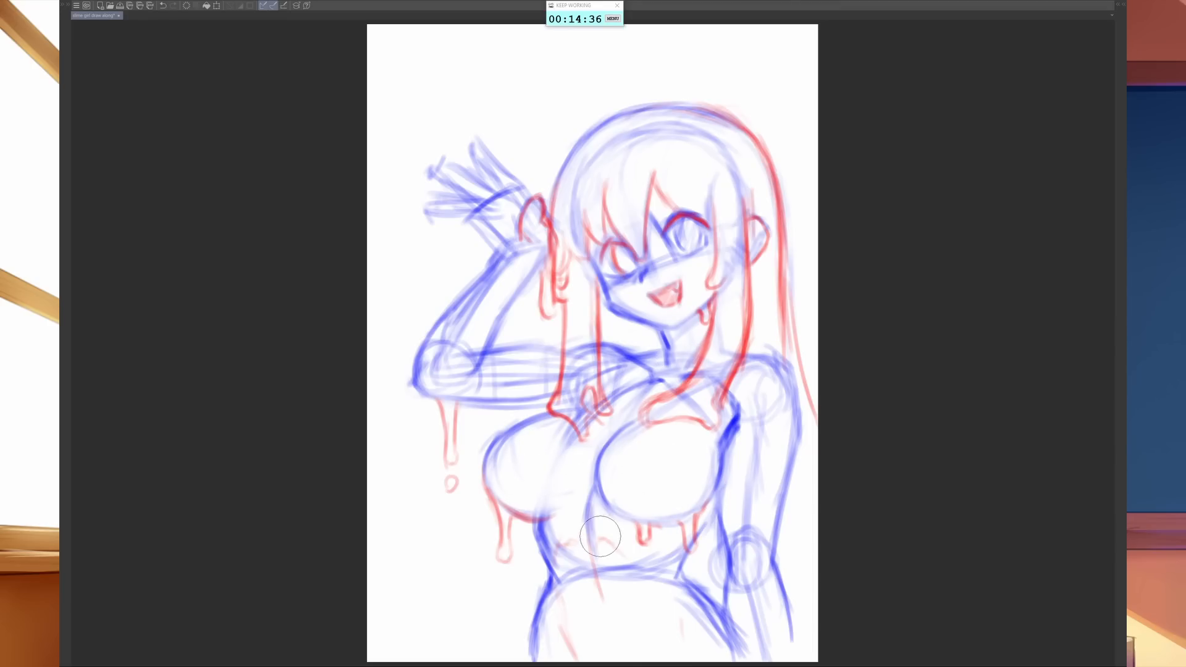
{"action": "key", "text": "b"}
{"action": "mouse_move", "coordinate": [488, 501]}
{"action": "left_mouse_down"}
{"action": "mouse_move", "coordinate": [495, 438]}
{"action": "mouse_move", "coordinate": [545, 415]}
{"action": "left_mouse_up"}
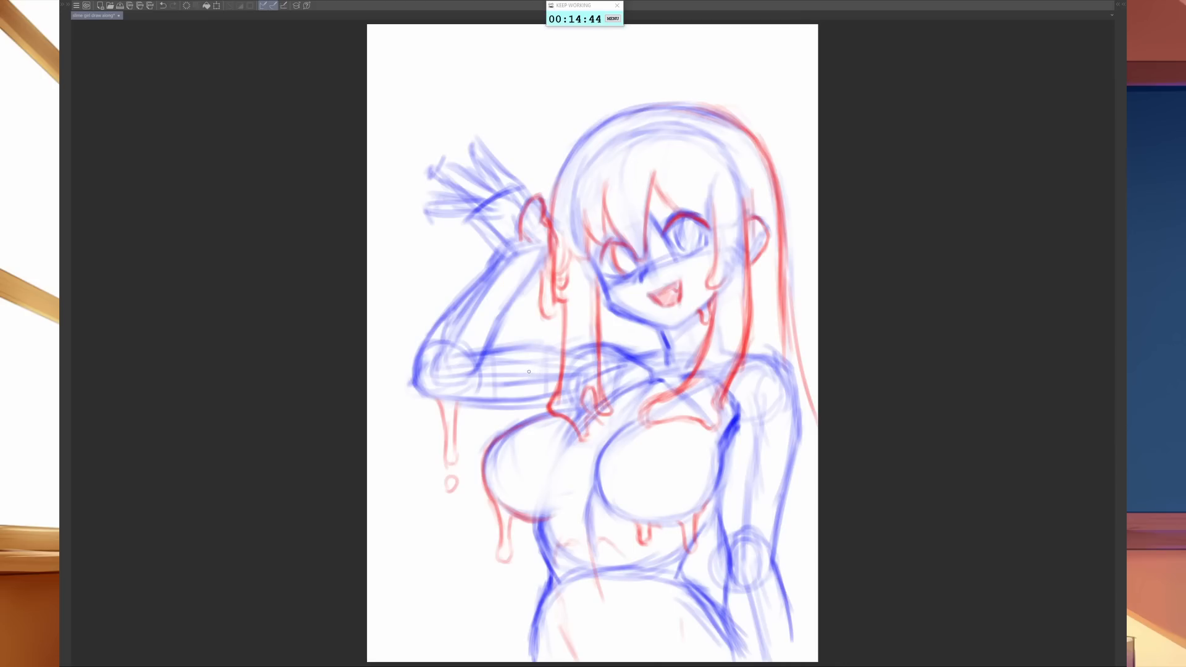
- Trace the raised arm's inner edges, the lowered arm's contours and the right breast's outer edge in red
{"action": "left_click_drag", "start_coordinate": [492, 352], "coordinate": [561, 351]}
{"action": "left_click_drag", "start_coordinate": [548, 253], "coordinate": [469, 377]}
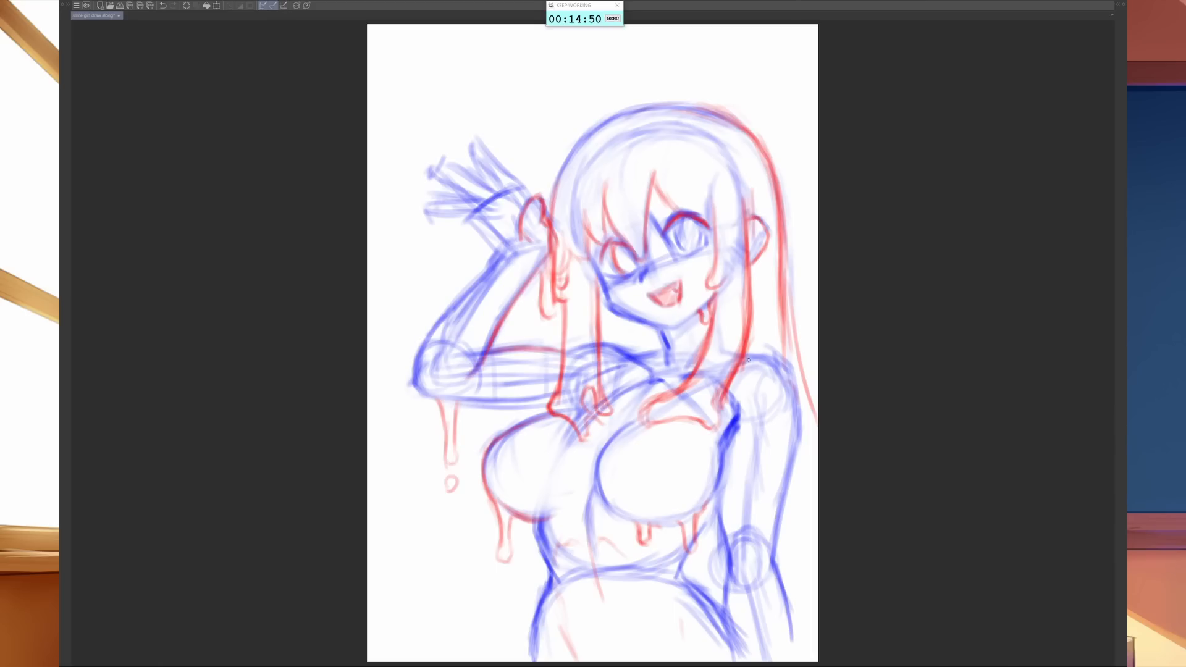
{"action": "mouse_move", "coordinate": [751, 356]}
{"action": "left_mouse_down"}
{"action": "mouse_move", "coordinate": [772, 362]}
{"action": "mouse_move", "coordinate": [796, 395]}
{"action": "mouse_move", "coordinate": [773, 574]}
{"action": "left_mouse_up"}
{"action": "left_click_drag", "start_coordinate": [718, 513], "coordinate": [723, 609]}
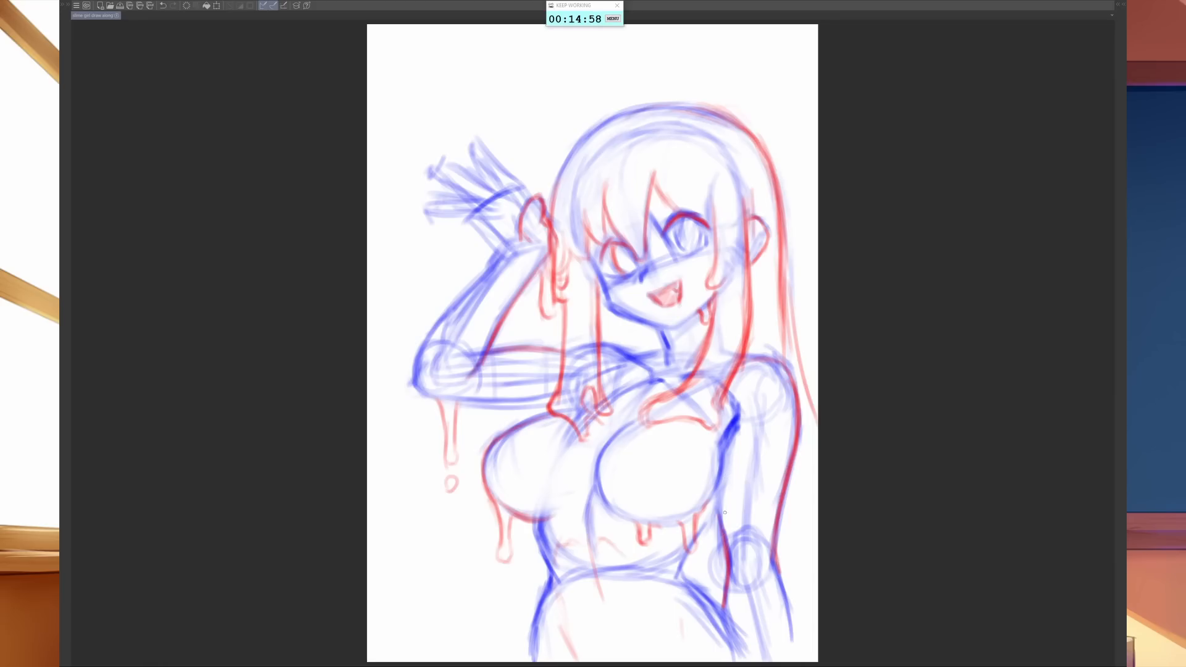
{"action": "mouse_move", "coordinate": [735, 414]}
{"action": "left_mouse_down"}
{"action": "mouse_move", "coordinate": [695, 541]}
{"action": "mouse_move", "coordinate": [685, 546]}
{"action": "mouse_move", "coordinate": [677, 524]}
{"action": "mouse_move", "coordinate": [628, 522]}
{"action": "left_mouse_up"}
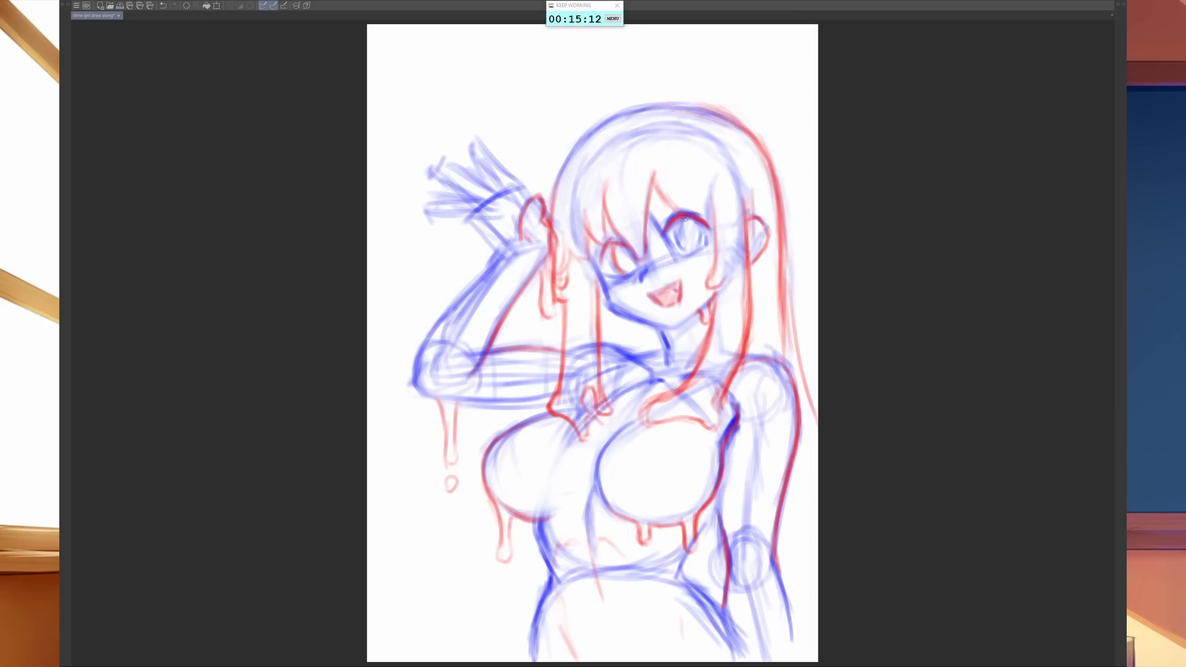
- Outline the right eye's iris and trace the raised hand's fingers and outer forearm to the elbow in red
{"action": "left_click_drag", "start_coordinate": [680, 221], "coordinate": [690, 250]}
{"action": "left_click_drag", "start_coordinate": [699, 225], "coordinate": [710, 249]}
{"action": "mouse_move", "coordinate": [474, 141]}
{"action": "left_mouse_down"}
{"action": "mouse_move", "coordinate": [510, 175]}
{"action": "mouse_move", "coordinate": [477, 164]}
{"action": "left_mouse_up"}
{"action": "mouse_move", "coordinate": [469, 144]}
{"action": "left_mouse_down"}
{"action": "mouse_move", "coordinate": [497, 185]}
{"action": "mouse_move", "coordinate": [455, 194]}
{"action": "mouse_move", "coordinate": [490, 201]}
{"action": "mouse_move", "coordinate": [426, 207]}
{"action": "mouse_move", "coordinate": [485, 221]}
{"action": "mouse_move", "coordinate": [510, 210]}
{"action": "mouse_move", "coordinate": [499, 217]}
{"action": "mouse_move", "coordinate": [506, 247]}
{"action": "mouse_move", "coordinate": [522, 250]}
{"action": "mouse_move", "coordinate": [446, 314]}
{"action": "mouse_move", "coordinate": [414, 378]}
{"action": "mouse_move", "coordinate": [429, 397]}
{"action": "left_mouse_up"}
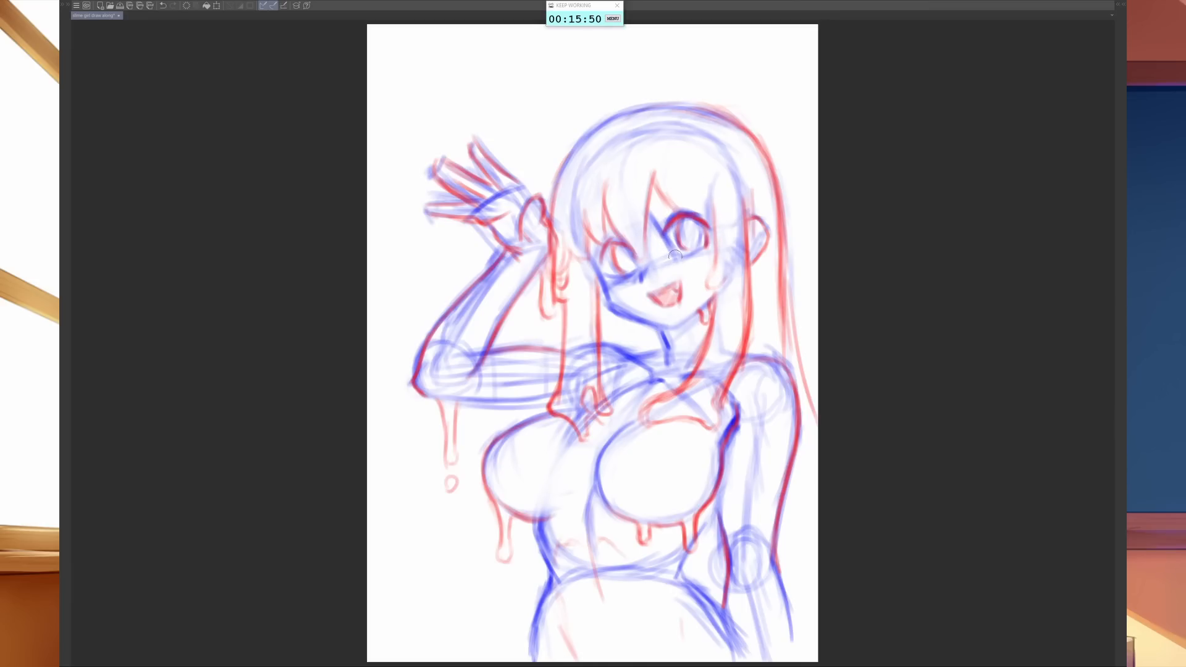
- Draw a curved hair lock sweeping beneath the right eye, with drips hanging over the cheek and mouth corner
{"action": "key", "text": "b"}
{"action": "mouse_move", "coordinate": [650, 194]}
{"action": "left_mouse_down"}
{"action": "mouse_move", "coordinate": [646, 252]}
{"action": "mouse_move", "coordinate": [667, 275]}
{"action": "mouse_move", "coordinate": [696, 278]}
{"action": "mouse_move", "coordinate": [717, 228]}
{"action": "mouse_move", "coordinate": [704, 276]}
{"action": "left_mouse_up"}
{"action": "mouse_move", "coordinate": [650, 249]}
{"action": "left_mouse_down"}
{"action": "mouse_move", "coordinate": [682, 289]}
{"action": "mouse_move", "coordinate": [695, 285]}
{"action": "mouse_move", "coordinate": [699, 299]}
{"action": "mouse_move", "coordinate": [710, 283]}
{"action": "mouse_move", "coordinate": [715, 317]}
{"action": "left_mouse_up"}
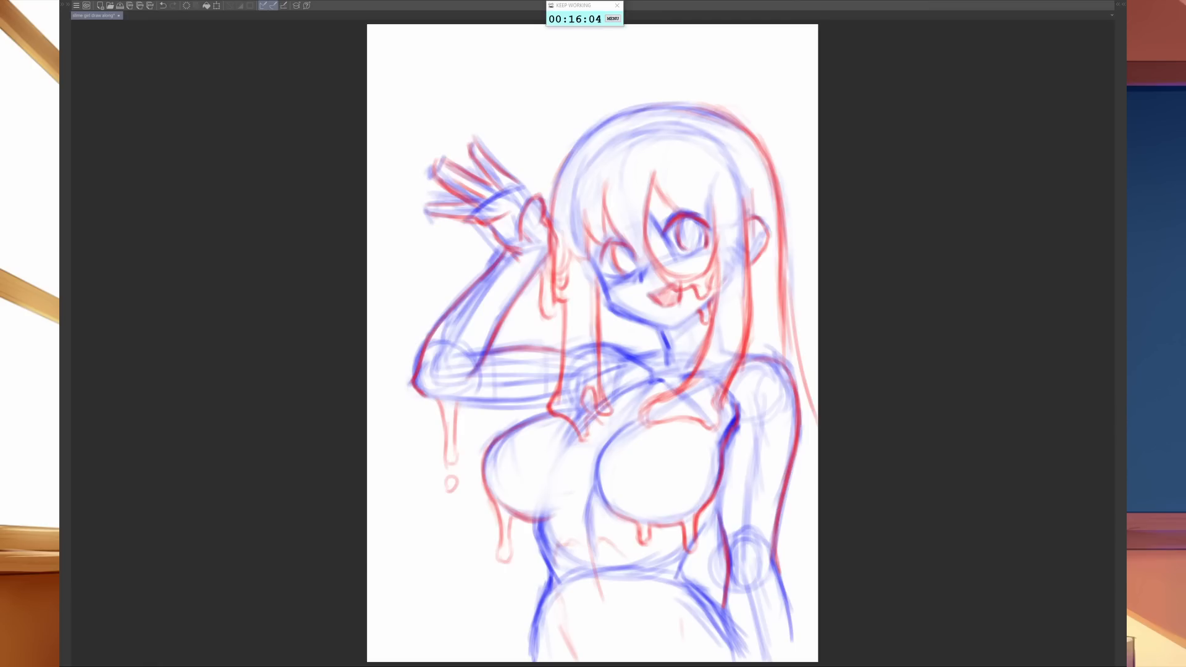
{"action": "left_click_drag", "start_coordinate": [720, 273], "coordinate": [722, 320]}
- Add the inner ear line and extend the right side locks upward toward the hairline
{"action": "mouse_move", "coordinate": [749, 228]}
{"action": "left_mouse_down"}
{"action": "mouse_move", "coordinate": [763, 228]}
{"action": "mouse_move", "coordinate": [767, 242]}
{"action": "left_mouse_up"}
{"action": "left_click_drag", "start_coordinate": [749, 162], "coordinate": [749, 241]}
{"action": "left_click_drag", "start_coordinate": [718, 174], "coordinate": [707, 249]}
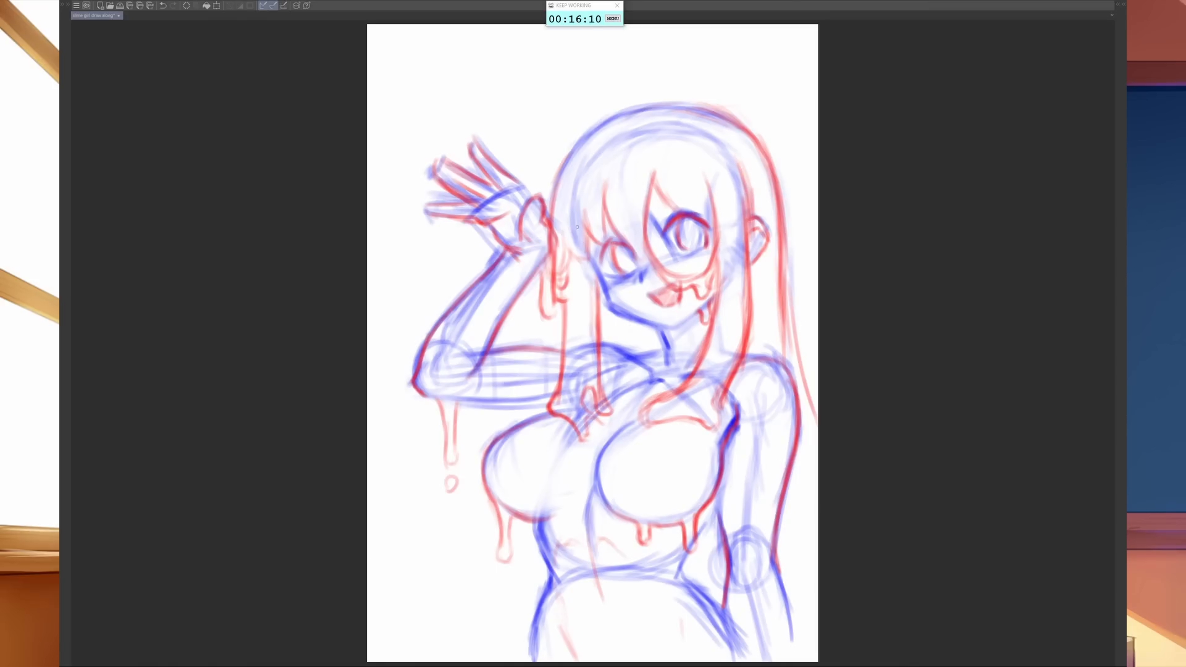
- Sweep a long bangs strand from the left forehead across the nose, and reinforce the neighbouring bangs around both eyes
{"action": "mouse_move", "coordinate": [603, 188]}
{"action": "left_mouse_down"}
{"action": "mouse_move", "coordinate": [633, 247]}
{"action": "mouse_move", "coordinate": [673, 287]}
{"action": "left_mouse_up"}
{"action": "mouse_move", "coordinate": [653, 208]}
{"action": "left_mouse_down"}
{"action": "mouse_move", "coordinate": [656, 156]}
{"action": "mouse_move", "coordinate": [643, 240]}
{"action": "left_mouse_up"}
{"action": "mouse_move", "coordinate": [652, 162]}
{"action": "left_mouse_down"}
{"action": "mouse_move", "coordinate": [648, 188]}
{"action": "mouse_move", "coordinate": [687, 210]}
{"action": "left_mouse_up"}
{"action": "left_click_drag", "start_coordinate": [670, 197], "coordinate": [718, 226]}
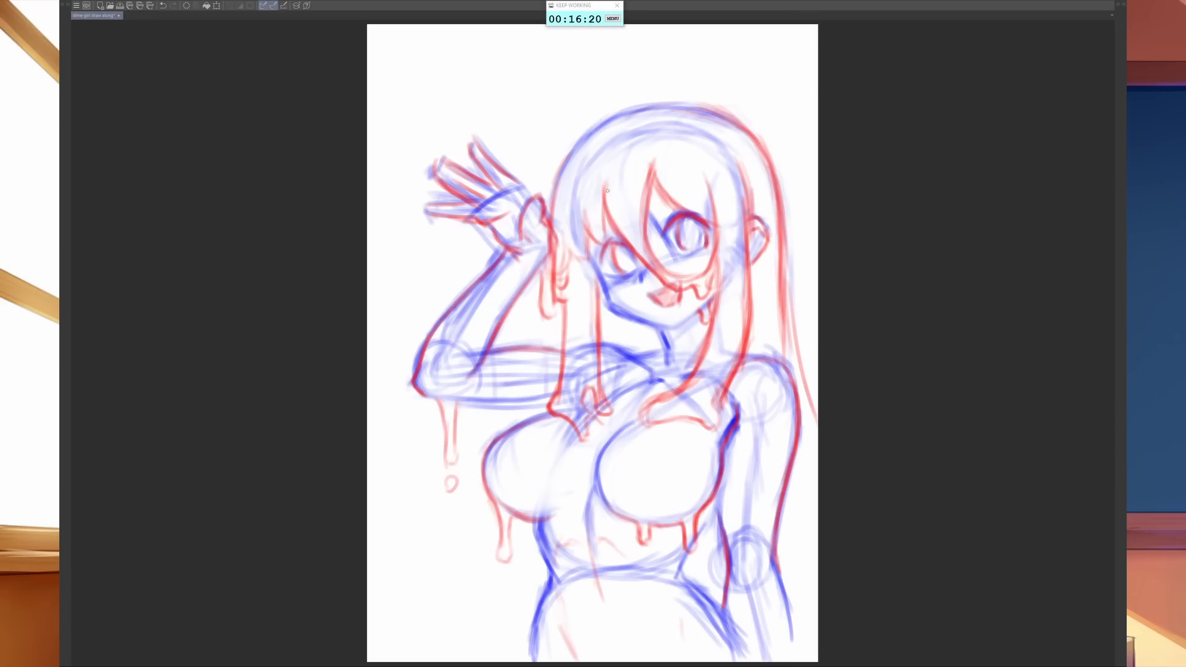
{"action": "mouse_move", "coordinate": [608, 187]}
{"action": "left_mouse_down"}
{"action": "mouse_move", "coordinate": [603, 241]}
{"action": "mouse_move", "coordinate": [582, 245]}
{"action": "mouse_move", "coordinate": [598, 269]}
{"action": "mouse_move", "coordinate": [604, 258]}
{"action": "left_mouse_up"}
- Fade the red hair strands and their dripping ends above the left breast with an enlarged eraser
{"action": "key", "text": "bracketright"}
{"action": "key", "text": "bracketright"}
{"action": "key", "text": "bracketright"}
{"action": "key", "text": "bracketright"}
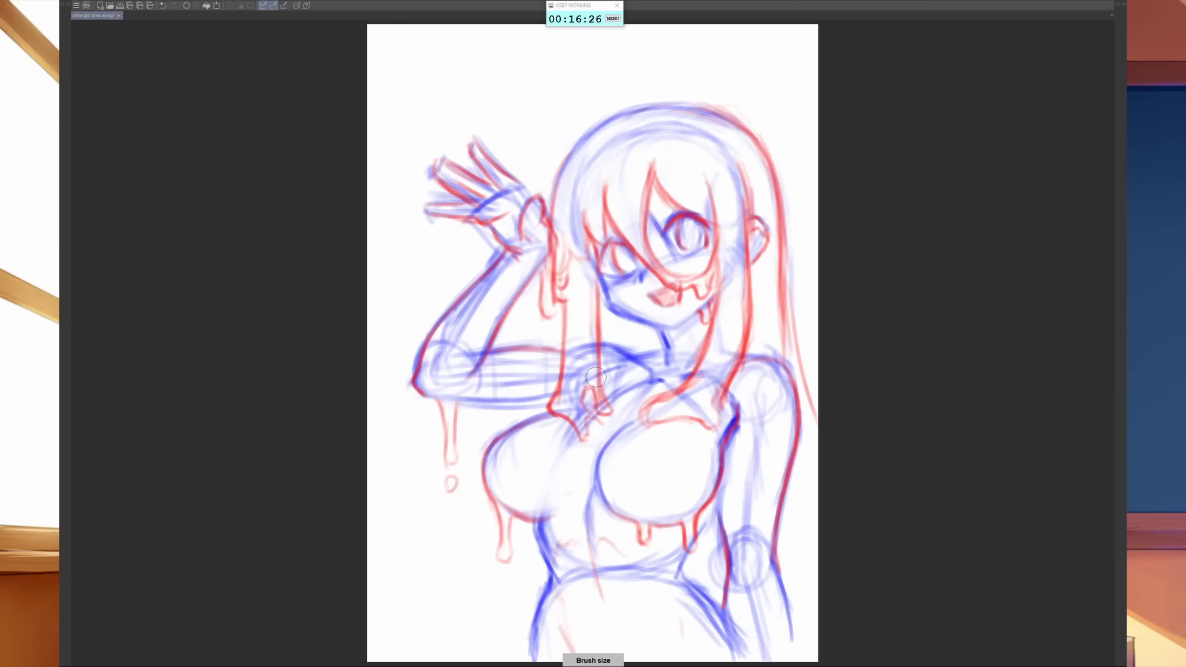
{"action": "mouse_move", "coordinate": [596, 386]}
{"action": "left_mouse_down"}
{"action": "mouse_move", "coordinate": [569, 379]}
{"action": "mouse_move", "coordinate": [544, 435]}
{"action": "mouse_move", "coordinate": [540, 423]}
{"action": "mouse_move", "coordinate": [582, 433]}
{"action": "mouse_move", "coordinate": [588, 394]}
{"action": "left_mouse_up"}
- Draw straight red strands from the raised wrist down to the left breast, ending in drips
{"action": "key", "text": "b"}
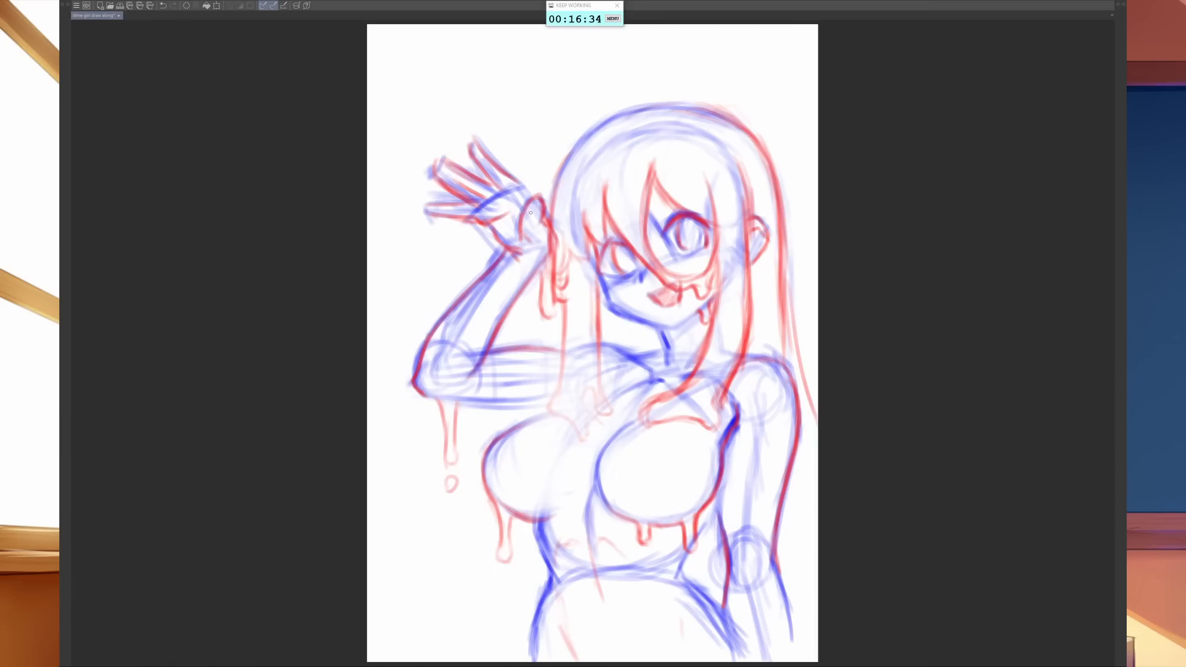
{"action": "left_click_drag", "start_coordinate": [539, 220], "coordinate": [541, 293]}
{"action": "left_click_drag", "start_coordinate": [547, 240], "coordinate": [548, 392]}
{"action": "left_click_drag", "start_coordinate": [543, 319], "coordinate": [548, 410]}
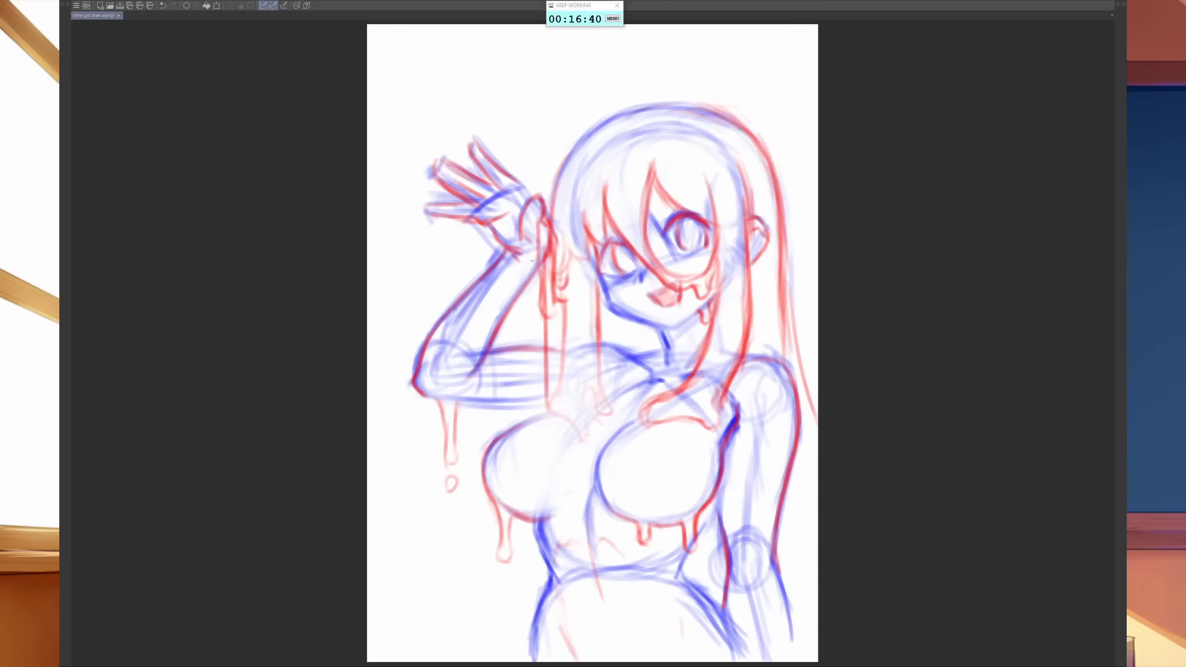
{"action": "left_click_drag", "start_coordinate": [530, 261], "coordinate": [539, 383]}
{"action": "mouse_move", "coordinate": [540, 314]}
{"action": "left_mouse_down"}
{"action": "mouse_move", "coordinate": [536, 420]}
{"action": "mouse_move", "coordinate": [562, 408]}
{"action": "mouse_move", "coordinate": [514, 412]}
{"action": "mouse_move", "coordinate": [540, 413]}
{"action": "mouse_move", "coordinate": [550, 468]}
{"action": "mouse_move", "coordinate": [575, 425]}
{"action": "left_mouse_up"}
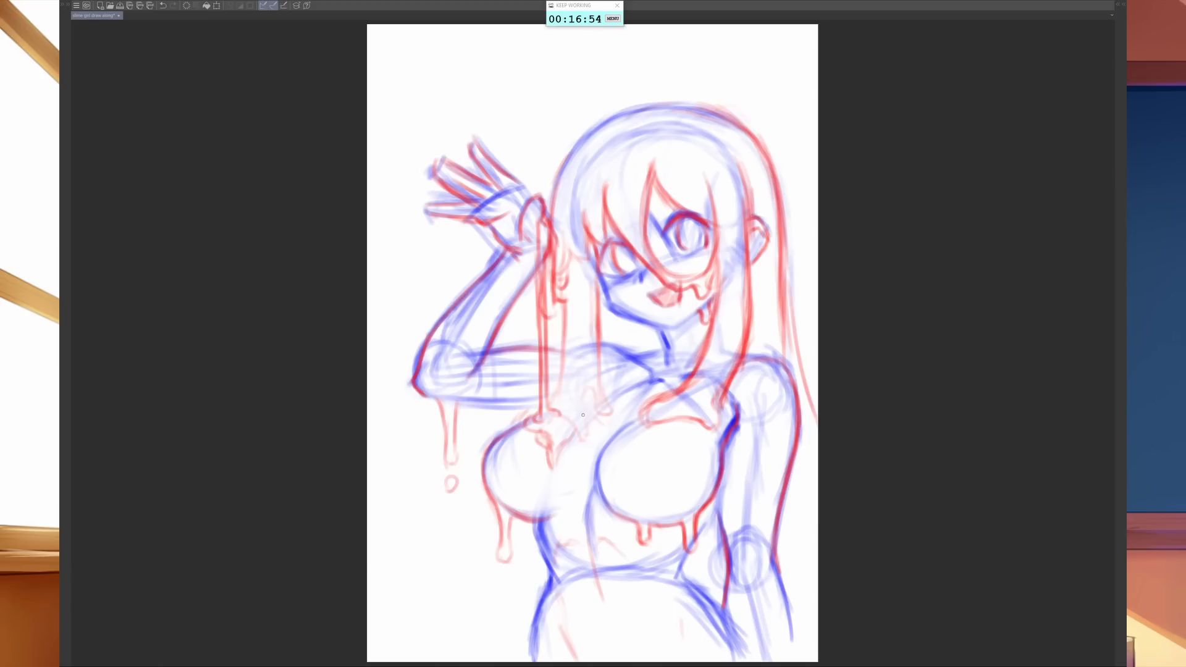
- Redraw the inner left hair strands and join their melting ends across the upper chest
{"action": "left_click_drag", "start_coordinate": [599, 359], "coordinate": [602, 388]}
{"action": "left_click_drag", "start_coordinate": [595, 347], "coordinate": [606, 409]}
{"action": "mouse_move", "coordinate": [563, 295]}
{"action": "left_mouse_down"}
{"action": "mouse_move", "coordinate": [564, 401]}
{"action": "mouse_move", "coordinate": [554, 409]}
{"action": "mouse_move", "coordinate": [590, 368]}
{"action": "mouse_move", "coordinate": [584, 400]}
{"action": "mouse_move", "coordinate": [606, 411]}
{"action": "mouse_move", "coordinate": [574, 424]}
{"action": "mouse_move", "coordinate": [565, 453]}
{"action": "mouse_move", "coordinate": [548, 460]}
{"action": "mouse_move", "coordinate": [559, 472]}
{"action": "mouse_move", "coordinate": [558, 460]}
{"action": "left_mouse_up"}
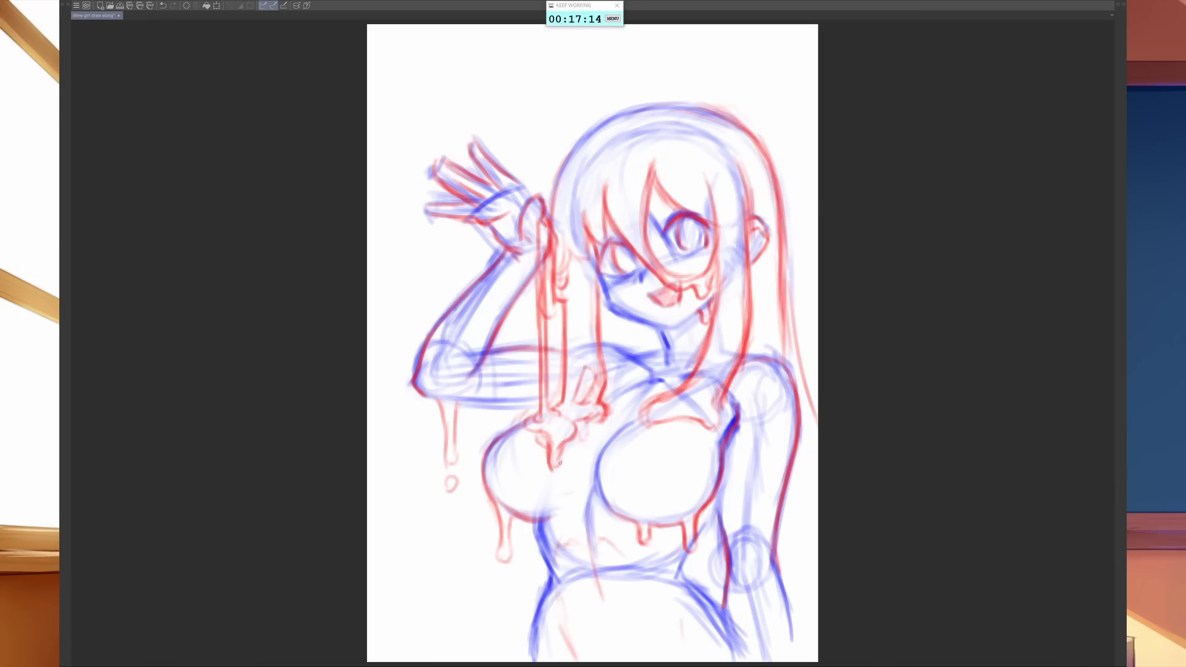
- Reinforce the left breast's underside, the elbow drip and its falling droplet in red
{"action": "left_click_drag", "start_coordinate": [529, 516], "coordinate": [542, 522]}
{"action": "left_click_drag", "start_coordinate": [450, 491], "coordinate": [452, 482]}
{"action": "mouse_move", "coordinate": [438, 401]}
{"action": "left_mouse_down"}
{"action": "mouse_move", "coordinate": [456, 452]}
{"action": "mouse_move", "coordinate": [457, 404]}
{"action": "mouse_move", "coordinate": [457, 414]}
{"action": "left_mouse_up"}
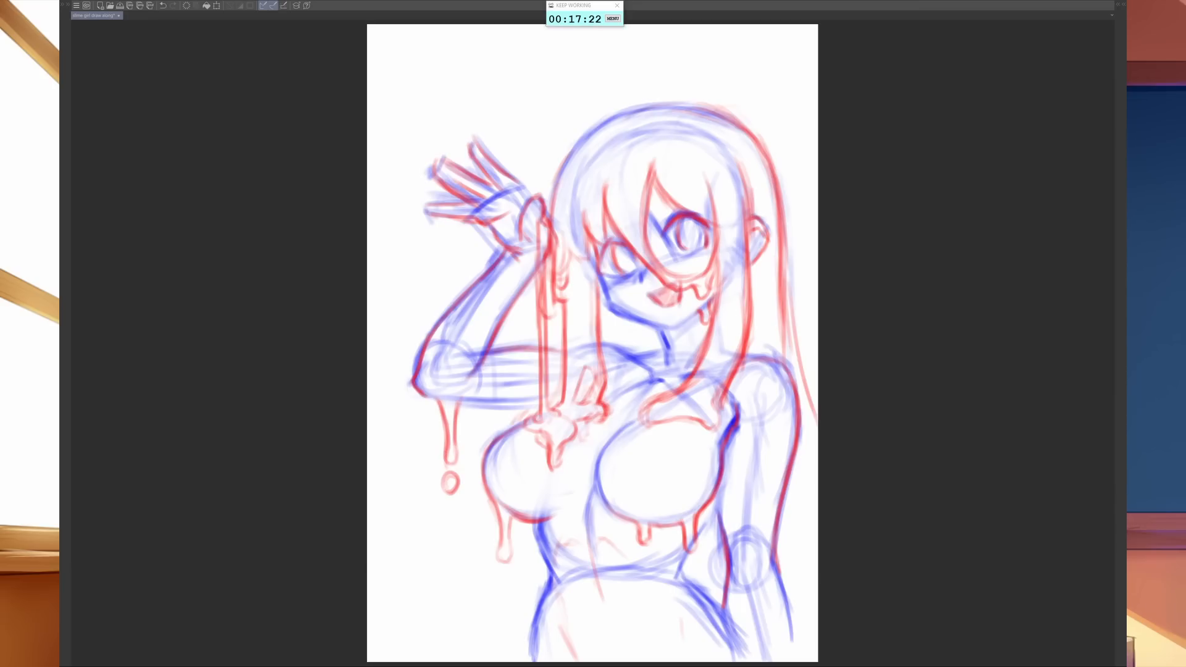
- Trace the right waist and the inner and outer edges of the lowered arm in red
{"action": "left_click_drag", "start_coordinate": [777, 581], "coordinate": [784, 609]}
{"action": "left_click_drag", "start_coordinate": [680, 564], "coordinate": [681, 580]}
{"action": "left_click_drag", "start_coordinate": [712, 515], "coordinate": [702, 531]}
{"action": "mouse_move", "coordinate": [722, 480]}
{"action": "left_mouse_down"}
{"action": "mouse_move", "coordinate": [701, 525]}
{"action": "mouse_move", "coordinate": [727, 518]}
{"action": "mouse_move", "coordinate": [729, 536]}
{"action": "left_mouse_up"}
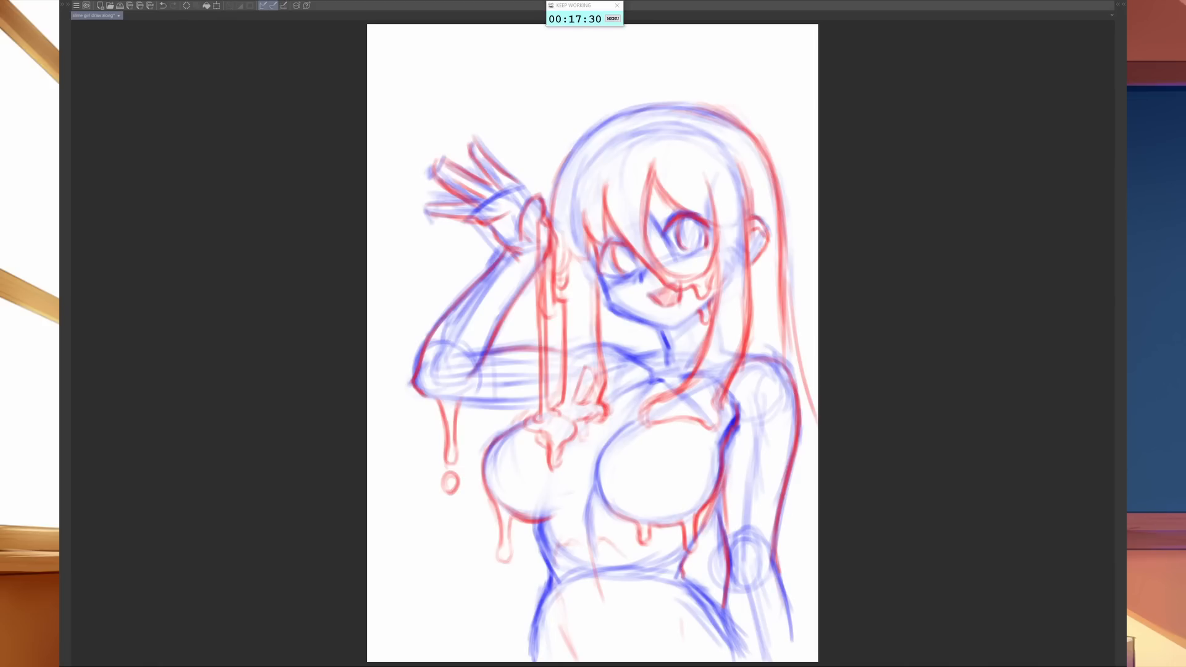
{"action": "left_click_drag", "start_coordinate": [733, 438], "coordinate": [722, 590]}
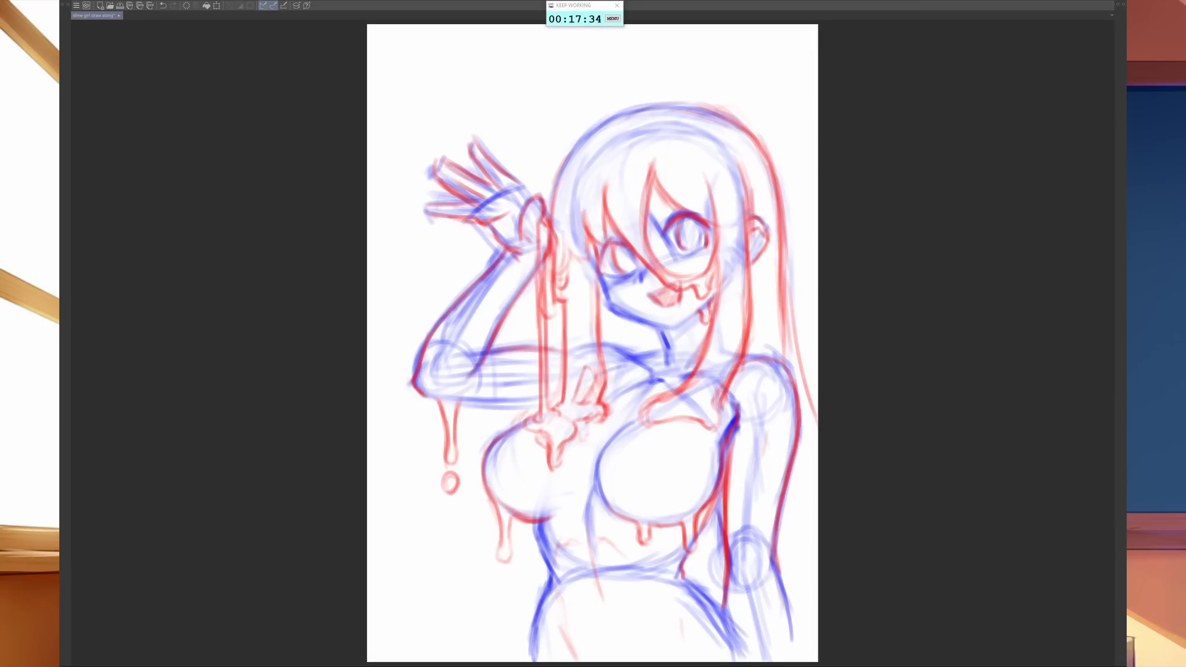
- Fade the entire sketch to a pale underdrawing with a very large soft eraser
{"action": "key", "text": "e"}
{"action": "left_click_drag", "start_coordinate": [696, 389], "coordinate": [756, 389]}
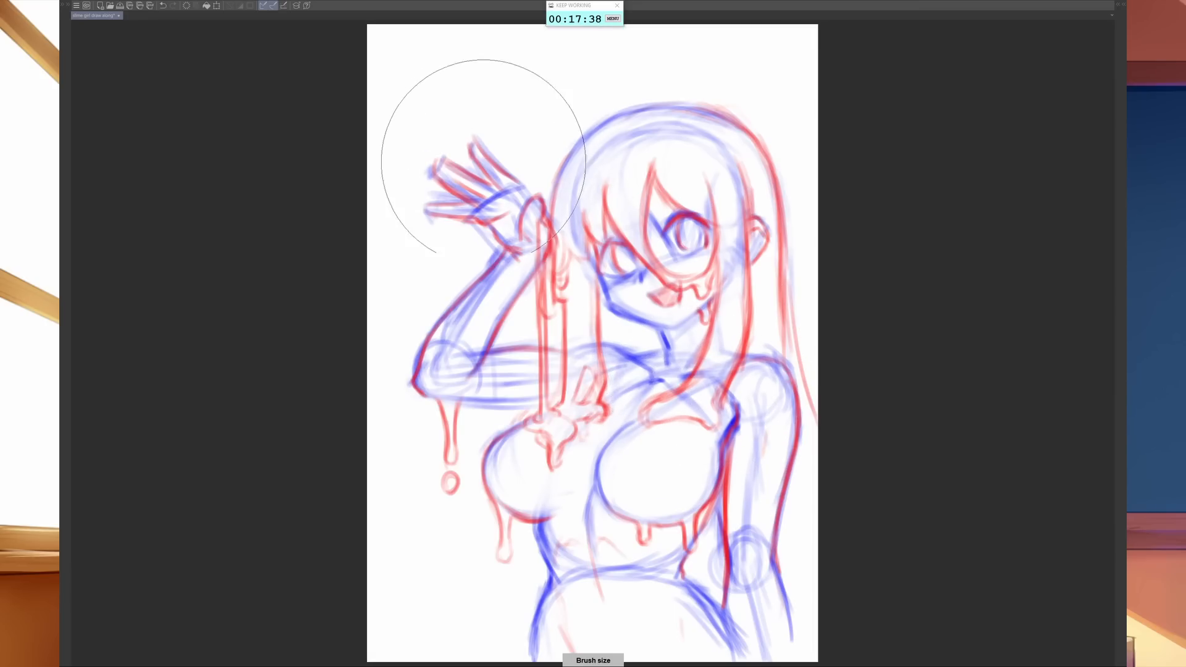
{"action": "left_click_drag", "start_coordinate": [485, 162], "coordinate": [547, 364]}
{"action": "mouse_move", "coordinate": [627, 239]}
{"action": "left_mouse_down"}
{"action": "mouse_move", "coordinate": [604, 424]}
{"action": "mouse_move", "coordinate": [764, 276]}
{"action": "mouse_move", "coordinate": [610, 607]}
{"action": "mouse_move", "coordinate": [774, 461]}
{"action": "mouse_move", "coordinate": [807, 529]}
{"action": "mouse_move", "coordinate": [696, 463]}
{"action": "mouse_move", "coordinate": [578, 561]}
{"action": "mouse_move", "coordinate": [732, 243]}
{"action": "mouse_move", "coordinate": [565, 546]}
{"action": "mouse_move", "coordinate": [573, 486]}
{"action": "mouse_move", "coordinate": [729, 154]}
{"action": "mouse_move", "coordinate": [668, 119]}
{"action": "mouse_move", "coordinate": [556, 154]}
{"action": "mouse_move", "coordinate": [439, 355]}
{"action": "mouse_move", "coordinate": [466, 509]}
{"action": "mouse_move", "coordinate": [425, 381]}
{"action": "mouse_move", "coordinate": [445, 175]}
{"action": "mouse_move", "coordinate": [626, 119]}
{"action": "mouse_move", "coordinate": [788, 211]}
{"action": "mouse_move", "coordinate": [810, 406]}
{"action": "mouse_move", "coordinate": [719, 357]}
{"action": "mouse_move", "coordinate": [739, 395]}
{"action": "mouse_move", "coordinate": [767, 567]}
{"action": "mouse_move", "coordinate": [773, 495]}
{"action": "mouse_move", "coordinate": [690, 520]}
{"action": "mouse_move", "coordinate": [606, 336]}
{"action": "left_mouse_up"}
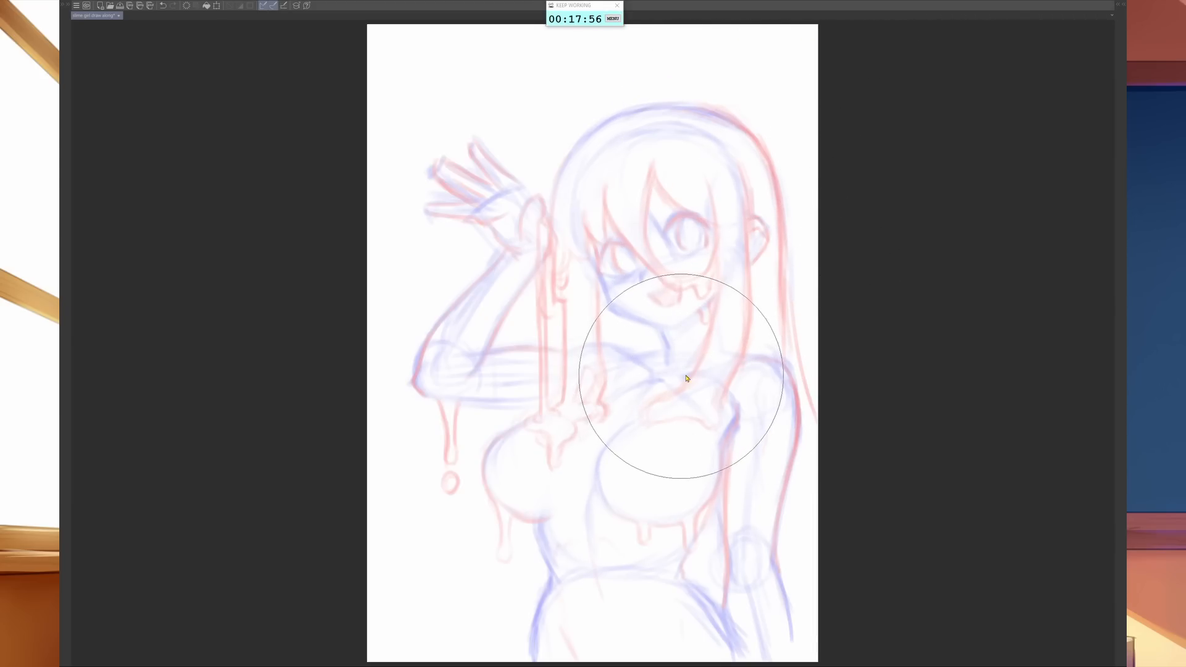
- Add a new raster layer above the faded sketch for cleaner line work on the head
{"action": "scroll", "coordinate": [693, 383], "scroll_direction": "up", "scroll_amount": 4}
{"action": "scroll", "coordinate": [736, 350], "scroll_direction": "down", "scroll_amount": 3}
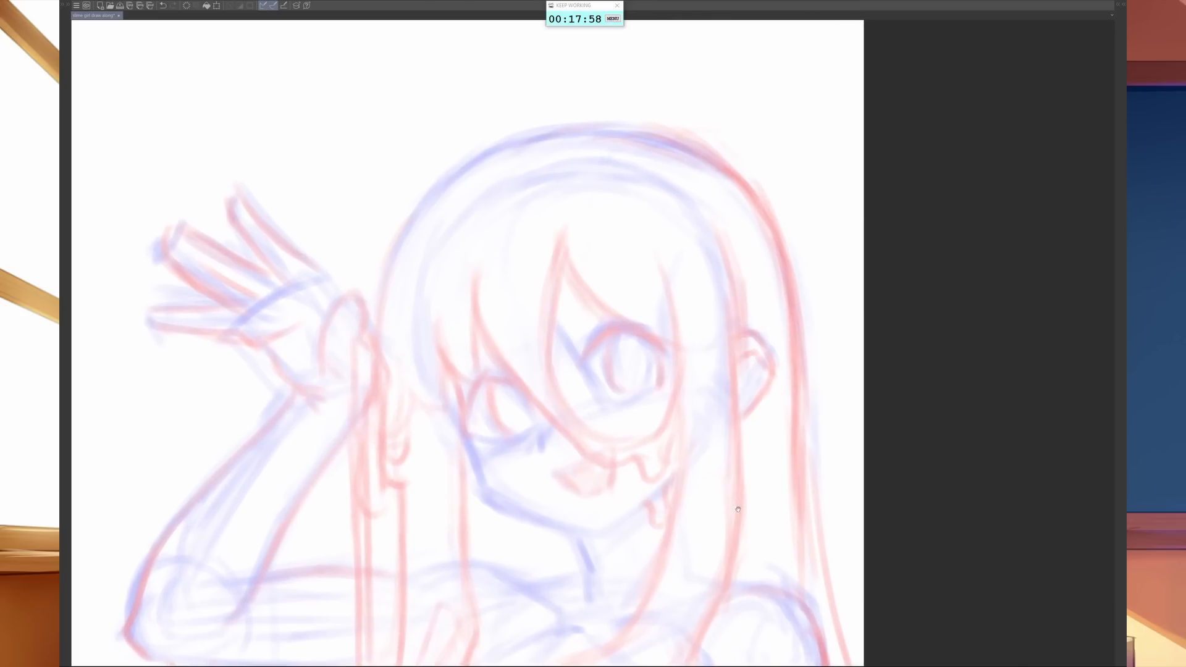
{"action": "key", "text": "Tab"}
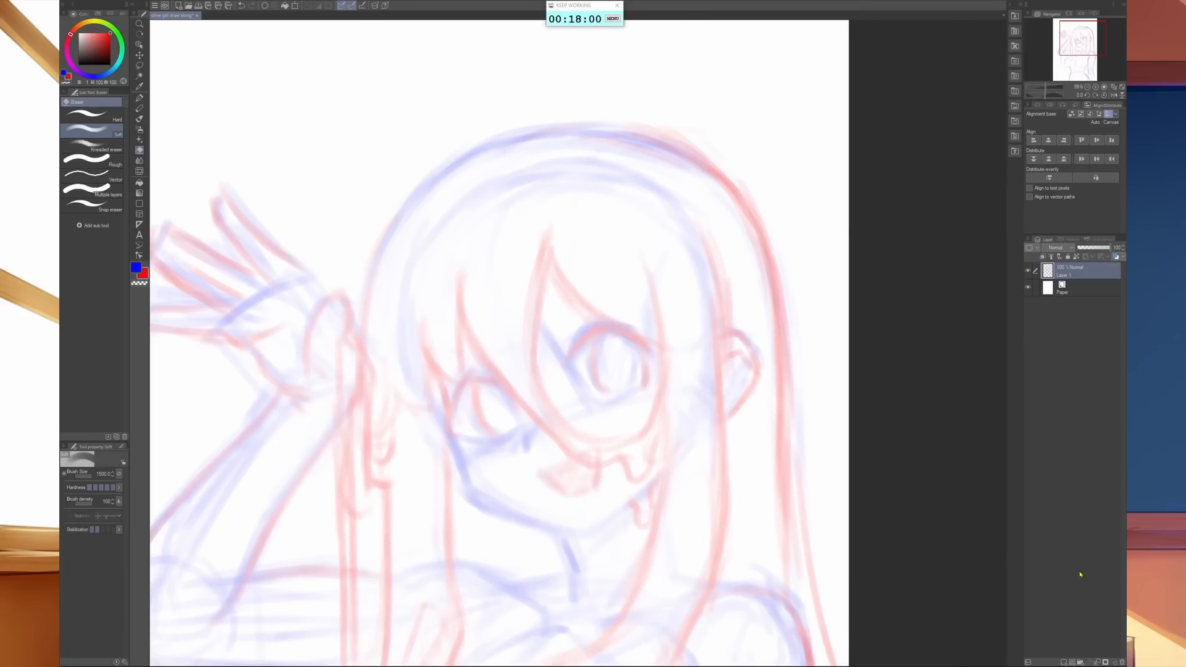
{"action": "left_click", "coordinate": [1064, 662]}
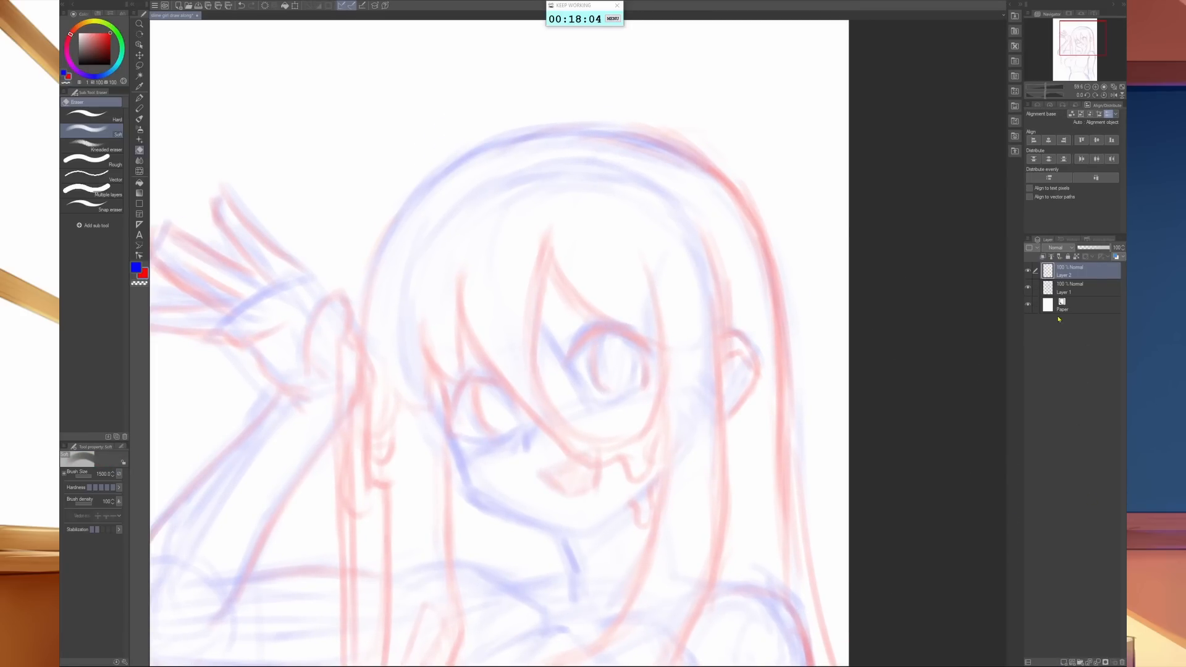
{"action": "key", "text": "Tab"}
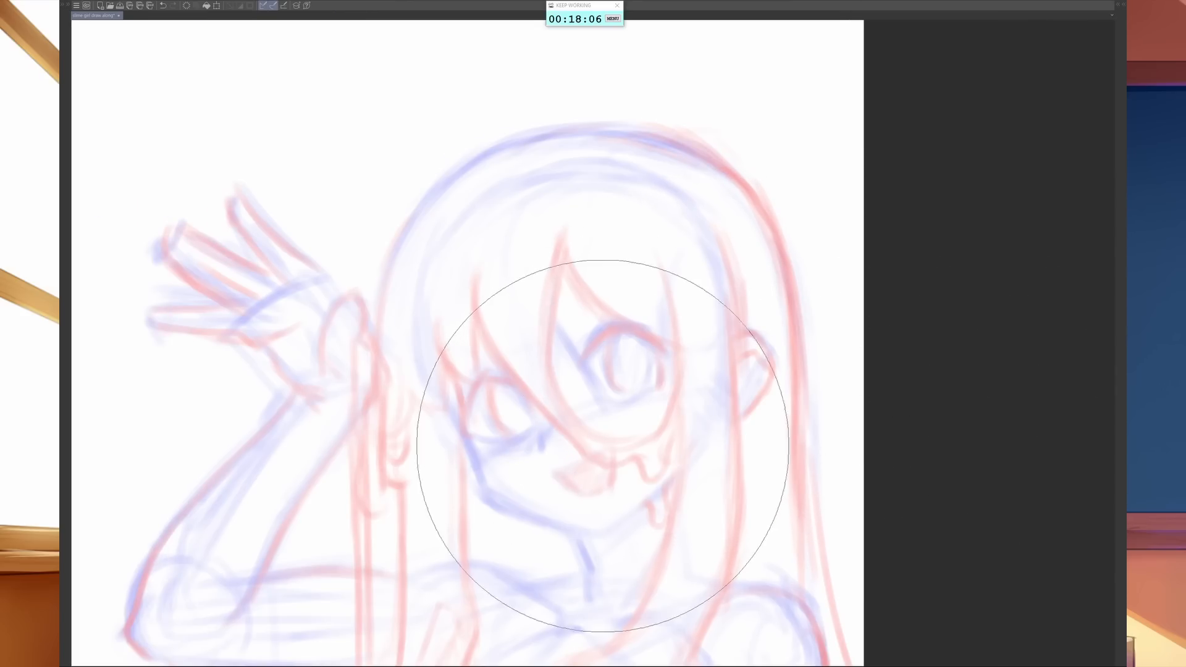
- With a thinner red brush, line the central bangs edge and the long strand from the left forehead across the nose
{"action": "key", "text": "b"}
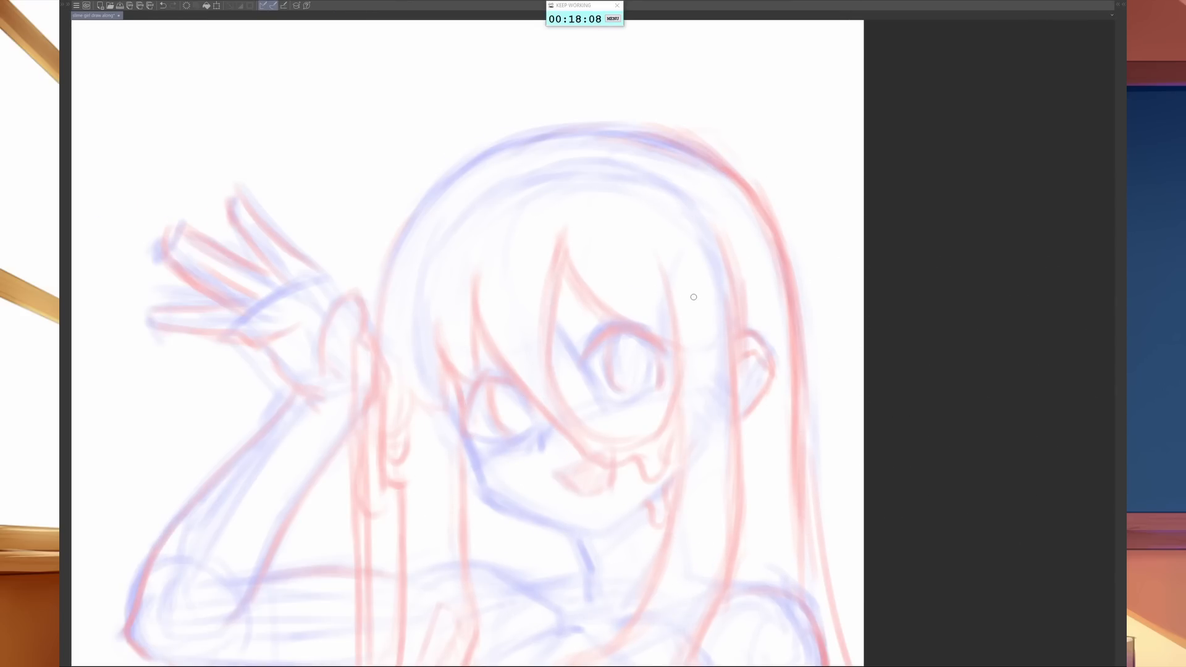
{"action": "key", "text": "["}
{"action": "left_click_drag", "start_coordinate": [563, 246], "coordinate": [551, 322]}
{"action": "key", "text": "["}
{"action": "left_click_drag", "start_coordinate": [562, 259], "coordinate": [554, 366]}
{"action": "left_click_drag", "start_coordinate": [558, 293], "coordinate": [556, 382]}
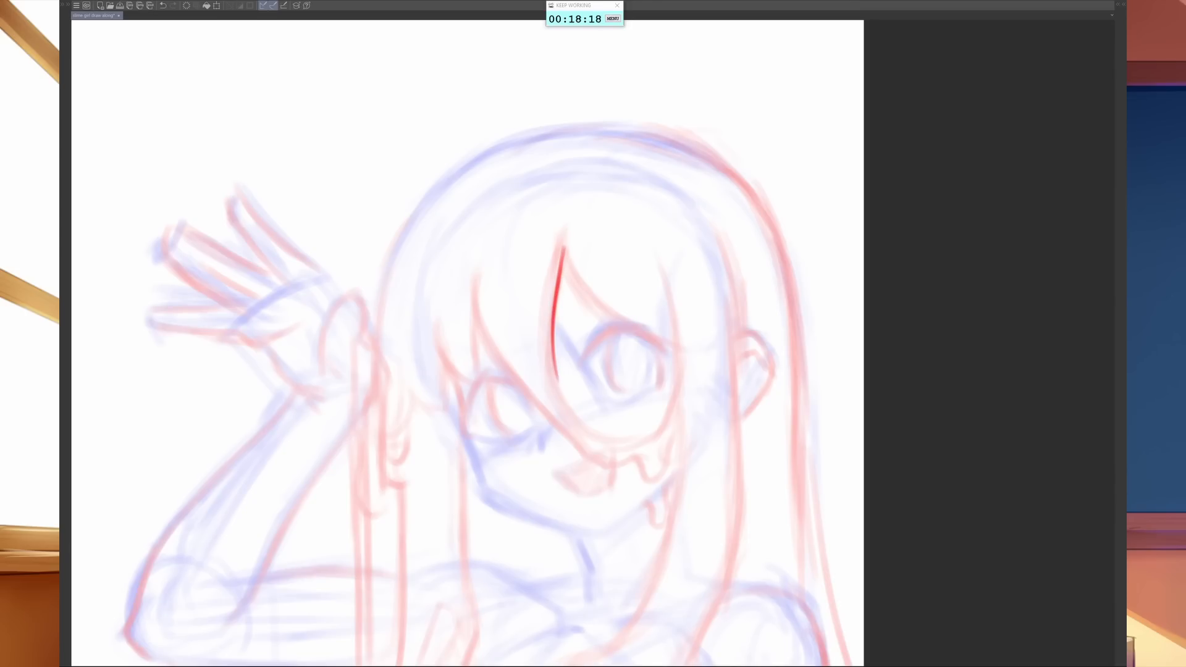
{"action": "mouse_move", "coordinate": [474, 259]}
{"action": "left_mouse_down"}
{"action": "mouse_move", "coordinate": [482, 330]}
{"action": "mouse_move", "coordinate": [534, 399]}
{"action": "left_mouse_up"}
{"action": "mouse_move", "coordinate": [474, 280]}
{"action": "left_mouse_down"}
{"action": "mouse_move", "coordinate": [481, 317]}
{"action": "mouse_move", "coordinate": [575, 445]}
{"action": "left_mouse_up"}
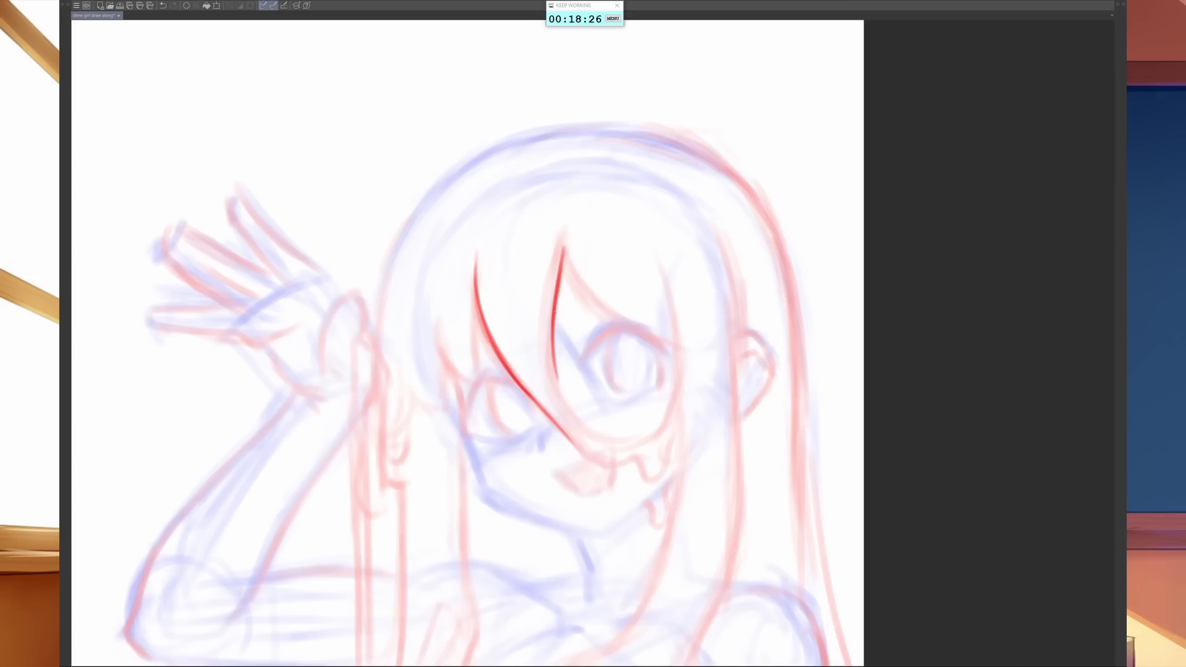
- Continue the central bangs edge into a smooth curve sweeping beneath the right eye
{"action": "left_click_drag", "start_coordinate": [553, 327], "coordinate": [559, 387]}
{"action": "left_click_drag", "start_coordinate": [554, 357], "coordinate": [586, 426]}
{"action": "left_click_drag", "start_coordinate": [560, 383], "coordinate": [590, 430]}
{"action": "mouse_move", "coordinate": [562, 393]}
{"action": "left_mouse_down"}
{"action": "mouse_move", "coordinate": [606, 437]}
{"action": "mouse_move", "coordinate": [630, 440]}
{"action": "mouse_move", "coordinate": [659, 423]}
{"action": "mouse_move", "coordinate": [673, 373]}
{"action": "left_mouse_up"}
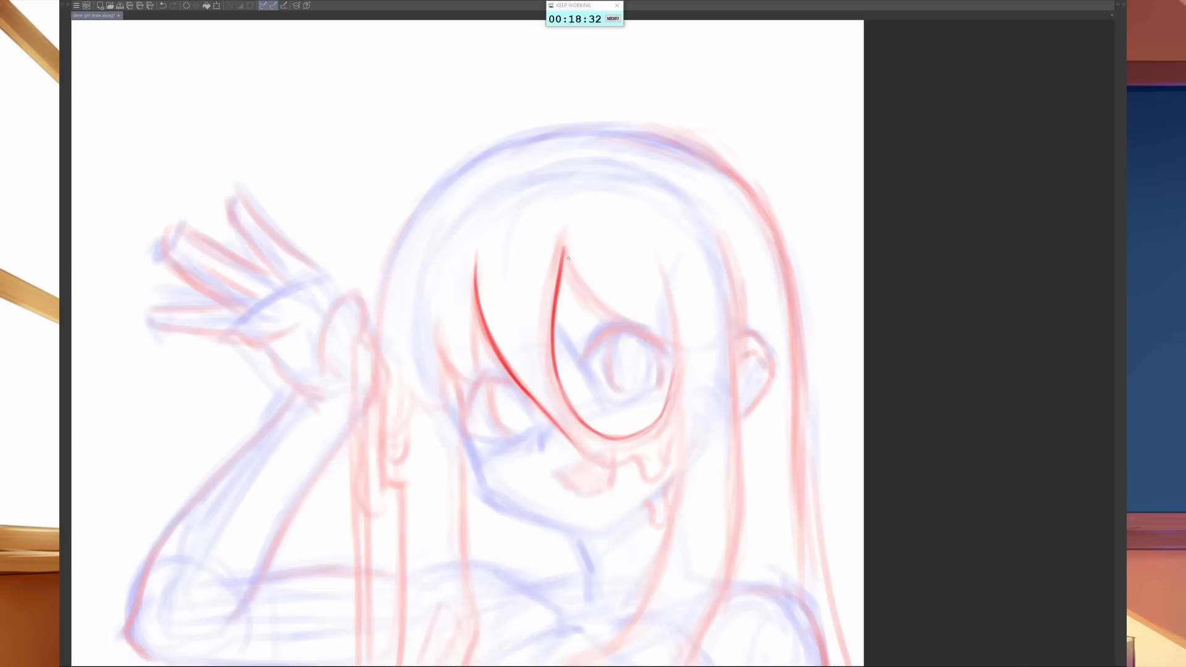
- Line the remaining bangs across the right eye, beside its outer corner and above the left eye
{"action": "left_click_drag", "start_coordinate": [564, 247], "coordinate": [594, 303]}
{"action": "left_click_drag", "start_coordinate": [564, 247], "coordinate": [582, 279]}
{"action": "mouse_move", "coordinate": [579, 283]}
{"action": "left_mouse_down"}
{"action": "mouse_move", "coordinate": [648, 340]}
{"action": "mouse_move", "coordinate": [679, 344]}
{"action": "left_mouse_up"}
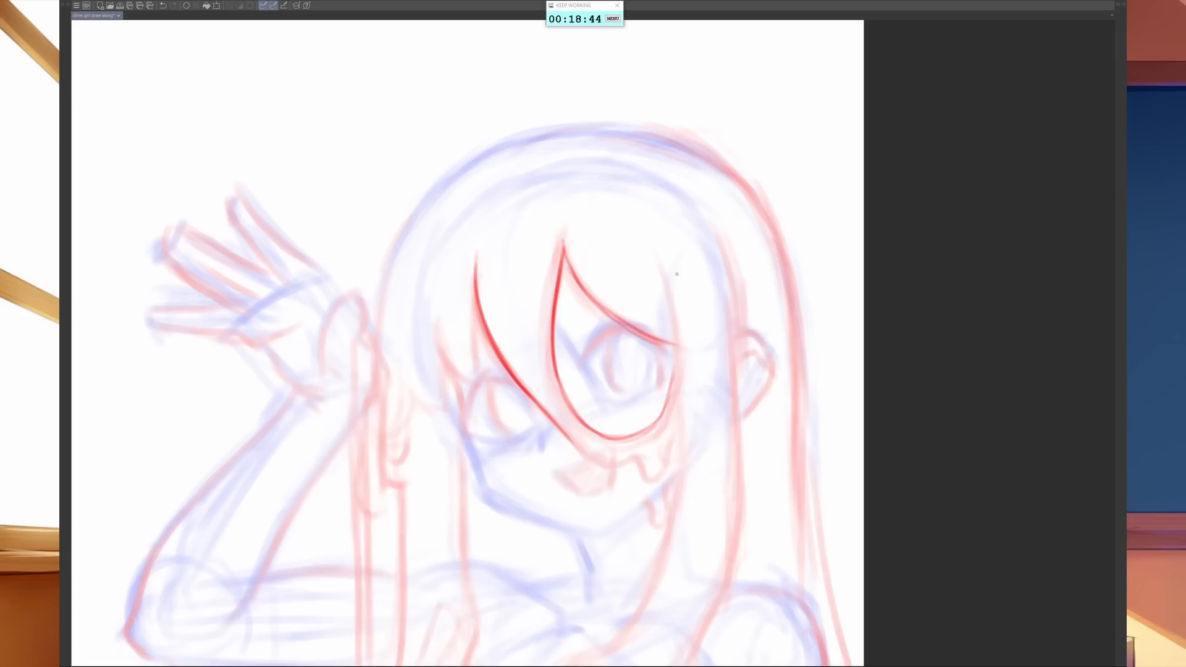
{"action": "mouse_move", "coordinate": [643, 230]}
{"action": "left_mouse_down"}
{"action": "mouse_move", "coordinate": [665, 280]}
{"action": "mouse_move", "coordinate": [667, 408]}
{"action": "left_mouse_up"}
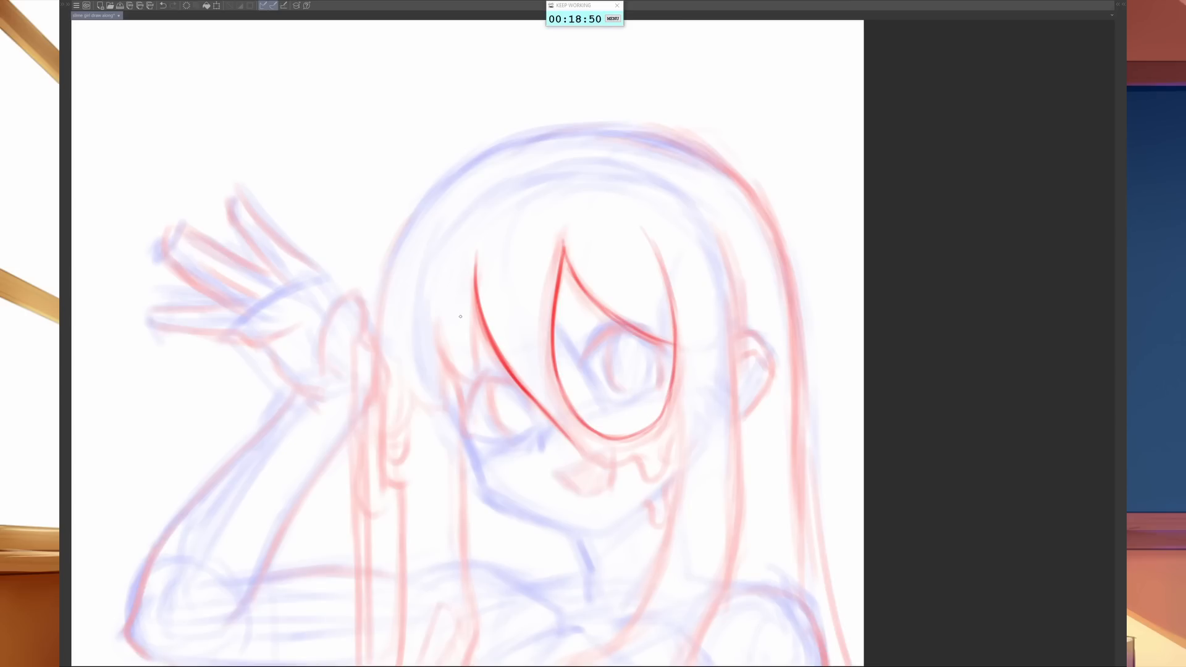
{"action": "left_click_drag", "start_coordinate": [475, 287], "coordinate": [480, 378]}
{"action": "mouse_move", "coordinate": [437, 322]}
{"action": "left_mouse_down"}
{"action": "mouse_move", "coordinate": [446, 361]}
{"action": "mouse_move", "coordinate": [472, 385]}
{"action": "mouse_move", "coordinate": [482, 374]}
{"action": "left_mouse_up"}
- Outline the top of the hair from beside the raised hand over the crown to the upper right side
{"action": "left_click_drag", "start_coordinate": [384, 291], "coordinate": [394, 253]}
{"action": "left_click_drag", "start_coordinate": [380, 327], "coordinate": [410, 219]}
{"action": "left_click_drag", "start_coordinate": [381, 306], "coordinate": [408, 223]}
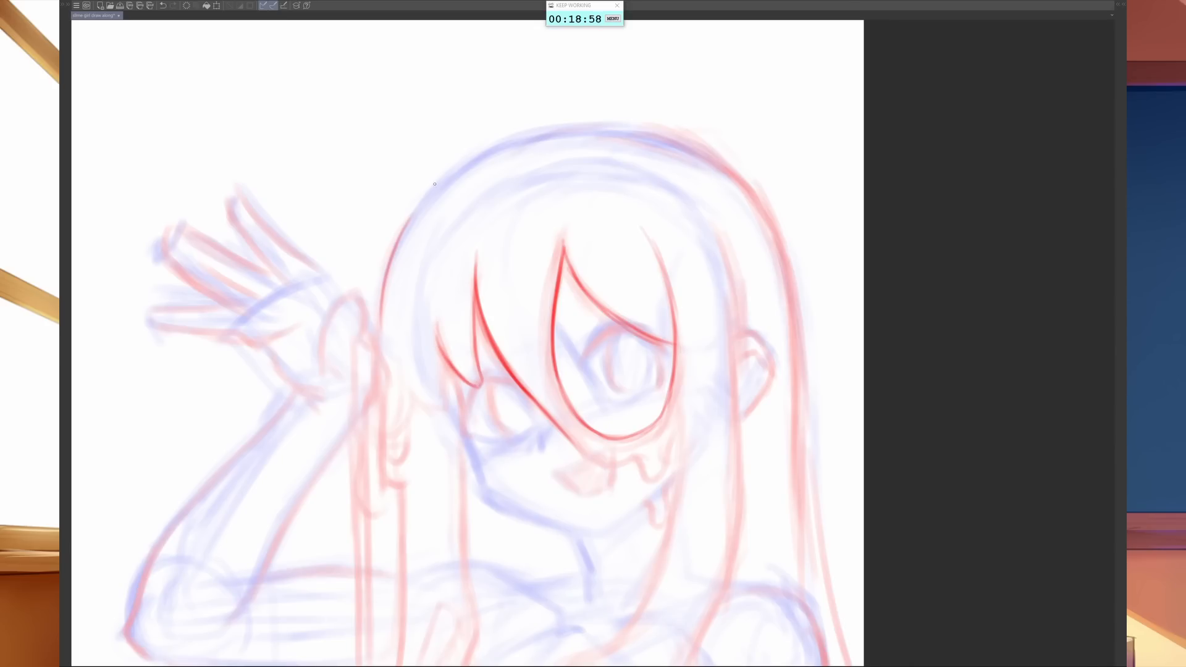
{"action": "left_click_drag", "start_coordinate": [384, 276], "coordinate": [457, 161]}
{"action": "left_click_drag", "start_coordinate": [396, 240], "coordinate": [493, 141]}
{"action": "left_click_drag", "start_coordinate": [430, 192], "coordinate": [538, 132]}
{"action": "left_click_drag", "start_coordinate": [462, 165], "coordinate": [591, 125]}
{"action": "mouse_move", "coordinate": [497, 152]}
{"action": "left_mouse_down"}
{"action": "mouse_move", "coordinate": [622, 124]}
{"action": "mouse_move", "coordinate": [673, 147]}
{"action": "left_mouse_up"}
{"action": "mouse_move", "coordinate": [587, 131]}
{"action": "left_mouse_down"}
{"action": "mouse_move", "coordinate": [631, 128]}
{"action": "mouse_move", "coordinate": [710, 156]}
{"action": "left_mouse_up"}
{"action": "mouse_move", "coordinate": [643, 133]}
{"action": "left_mouse_down"}
{"action": "mouse_move", "coordinate": [736, 177]}
{"action": "mouse_move", "coordinate": [764, 210]}
{"action": "left_mouse_up"}
{"action": "left_click_drag", "start_coordinate": [713, 160], "coordinate": [772, 234]}
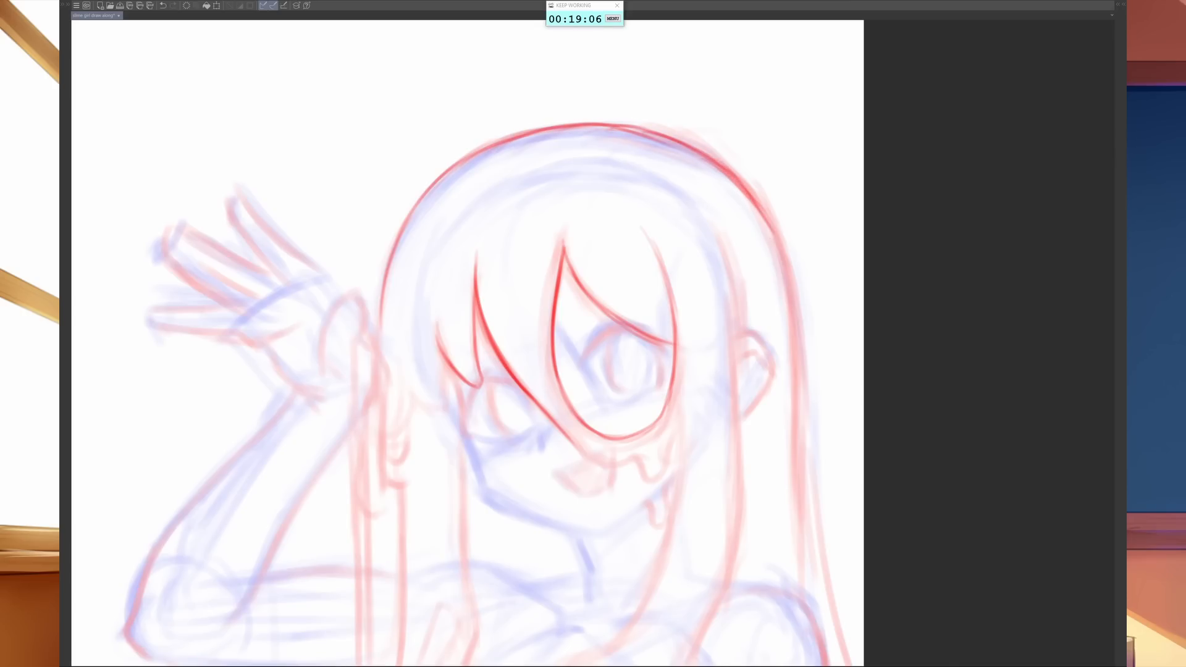
- Extend the hair outline down the right side and line the dripping lower edge of the lock beneath the right eye
{"action": "left_click_drag", "start_coordinate": [743, 186], "coordinate": [784, 262]}
{"action": "left_click_drag", "start_coordinate": [766, 207], "coordinate": [799, 319]}
{"action": "mouse_move", "coordinate": [797, 362]}
{"action": "left_mouse_down"}
{"action": "mouse_move", "coordinate": [785, 266]}
{"action": "mouse_move", "coordinate": [800, 461]}
{"action": "left_mouse_up"}
{"action": "mouse_move", "coordinate": [572, 435]}
{"action": "left_mouse_down"}
{"action": "mouse_move", "coordinate": [650, 480]}
{"action": "mouse_move", "coordinate": [684, 398]}
{"action": "mouse_move", "coordinate": [683, 476]}
{"action": "left_mouse_up"}
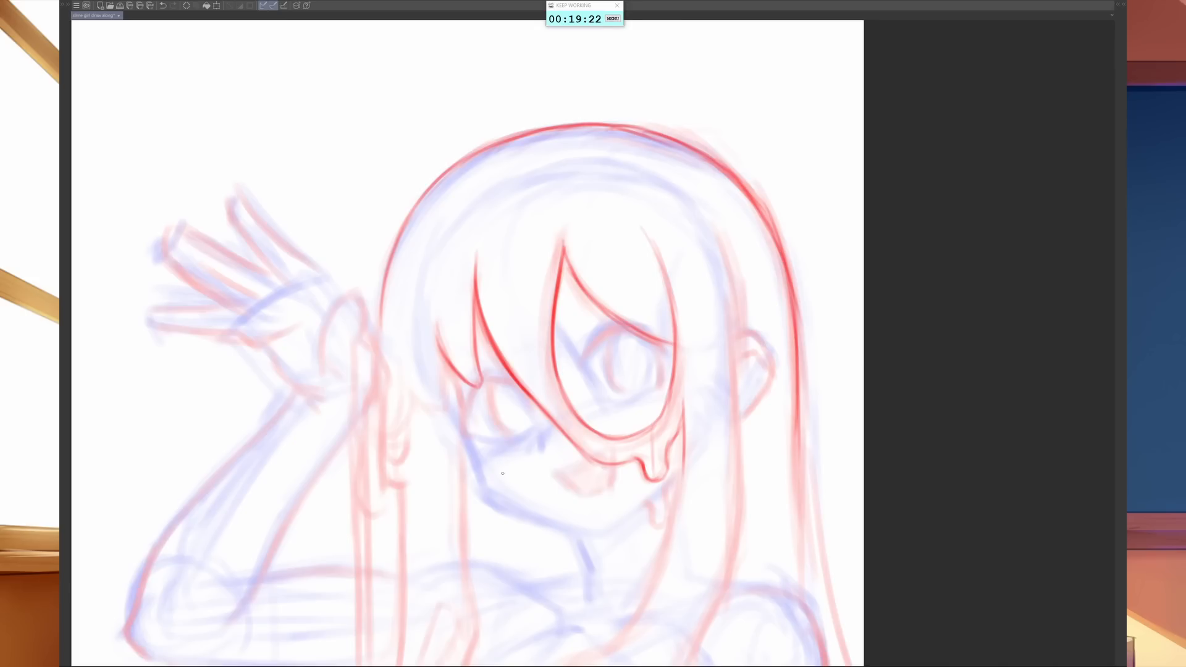
- Line the left cheek contour and draw the upper eyelids of both eyes
{"action": "left_click_drag", "start_coordinate": [448, 413], "coordinate": [479, 498]}
{"action": "mouse_move", "coordinate": [465, 404]}
{"action": "left_mouse_down"}
{"action": "mouse_move", "coordinate": [461, 386]}
{"action": "mouse_move", "coordinate": [488, 375]}
{"action": "mouse_move", "coordinate": [510, 388]}
{"action": "left_mouse_up"}
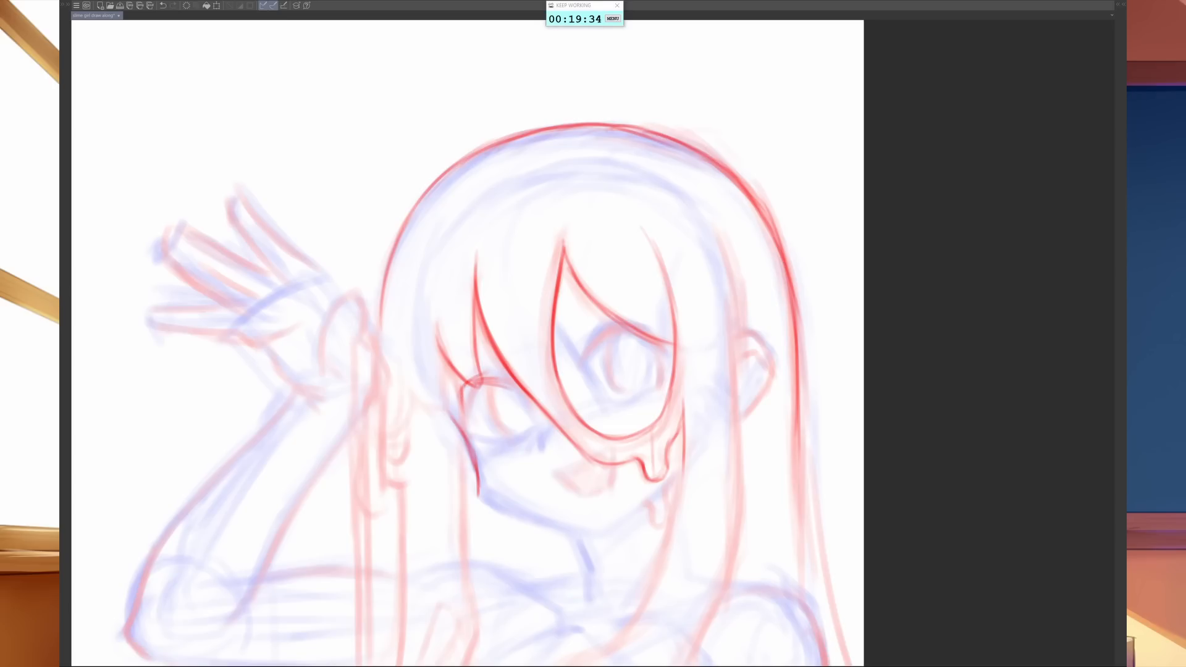
{"action": "mouse_move", "coordinate": [586, 354]}
{"action": "left_mouse_down"}
{"action": "mouse_move", "coordinate": [627, 318]}
{"action": "mouse_move", "coordinate": [672, 344]}
{"action": "left_mouse_up"}
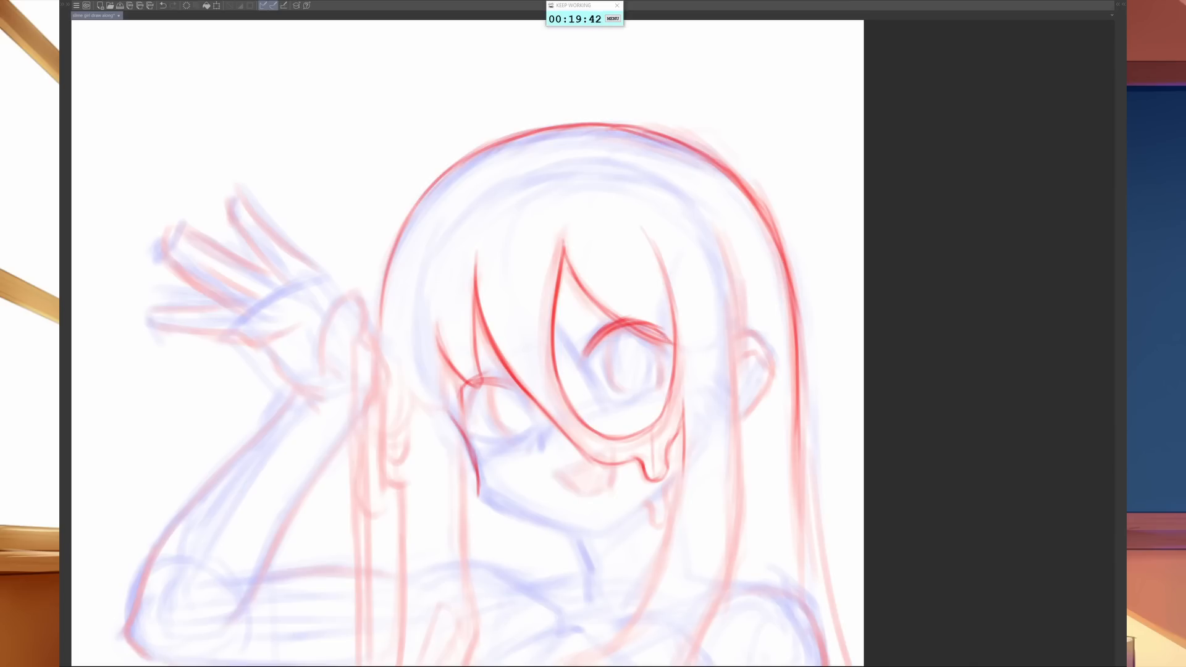
- Outline both irises and the right eye's inner edge, and thicken the left eye's upper lash line
{"action": "mouse_move", "coordinate": [594, 333]}
{"action": "left_mouse_down"}
{"action": "mouse_move", "coordinate": [583, 360]}
{"action": "mouse_move", "coordinate": [603, 398]}
{"action": "left_mouse_up"}
{"action": "mouse_move", "coordinate": [609, 337]}
{"action": "left_mouse_down"}
{"action": "mouse_move", "coordinate": [615, 383]}
{"action": "mouse_move", "coordinate": [635, 387]}
{"action": "left_mouse_up"}
{"action": "mouse_move", "coordinate": [656, 343]}
{"action": "left_mouse_down"}
{"action": "mouse_move", "coordinate": [651, 380]}
{"action": "mouse_move", "coordinate": [628, 391]}
{"action": "left_mouse_up"}
{"action": "left_click_drag", "start_coordinate": [485, 389], "coordinate": [509, 434]}
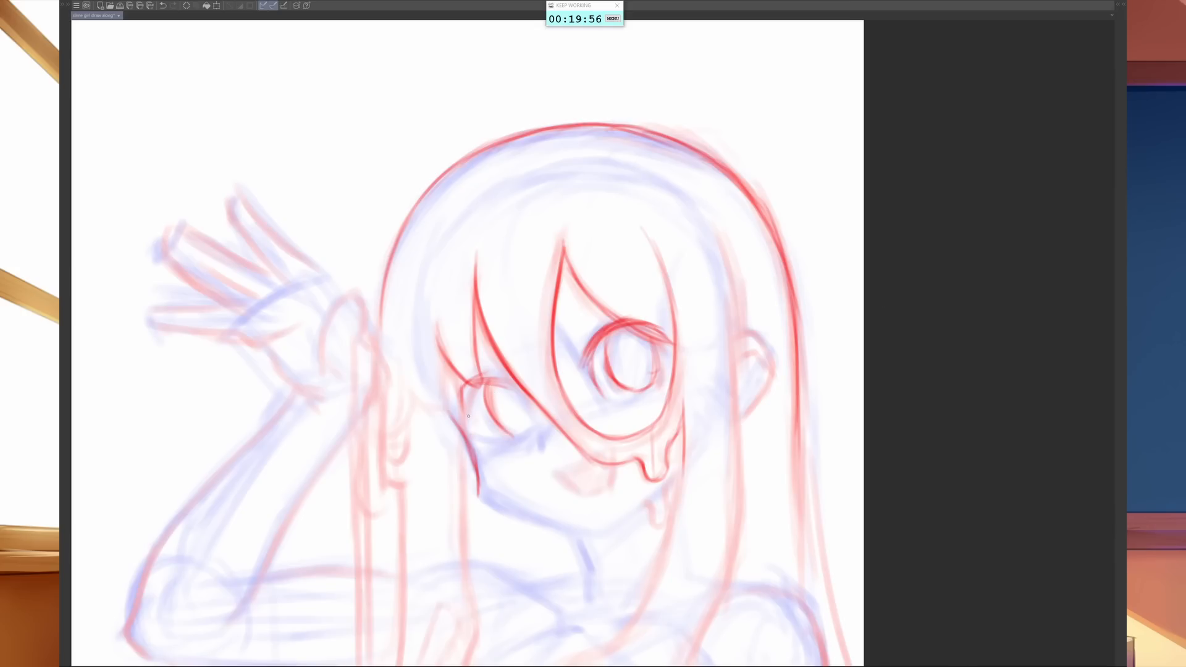
{"action": "mouse_move", "coordinate": [473, 384]}
{"action": "left_mouse_down"}
{"action": "mouse_move", "coordinate": [463, 420]}
{"action": "mouse_move", "coordinate": [513, 374]}
{"action": "left_mouse_up"}
- Draw the side lock left of the face, closing it in a rounded dripping tip beside the left eye
{"action": "left_click_drag", "start_coordinate": [437, 329], "coordinate": [444, 418]}
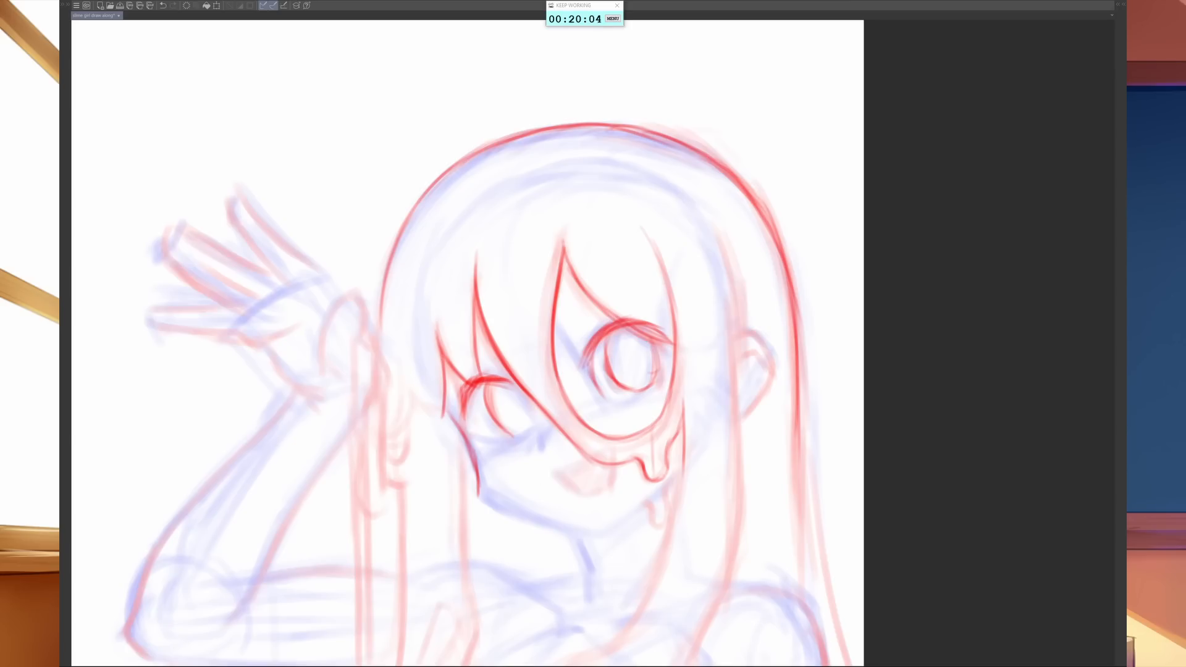
{"action": "mouse_move", "coordinate": [399, 282]}
{"action": "left_mouse_down"}
{"action": "mouse_move", "coordinate": [393, 330]}
{"action": "mouse_move", "coordinate": [413, 401]}
{"action": "left_mouse_up"}
{"action": "left_click_drag", "start_coordinate": [397, 324], "coordinate": [422, 417]}
{"action": "left_click_drag", "start_coordinate": [401, 369], "coordinate": [430, 421]}
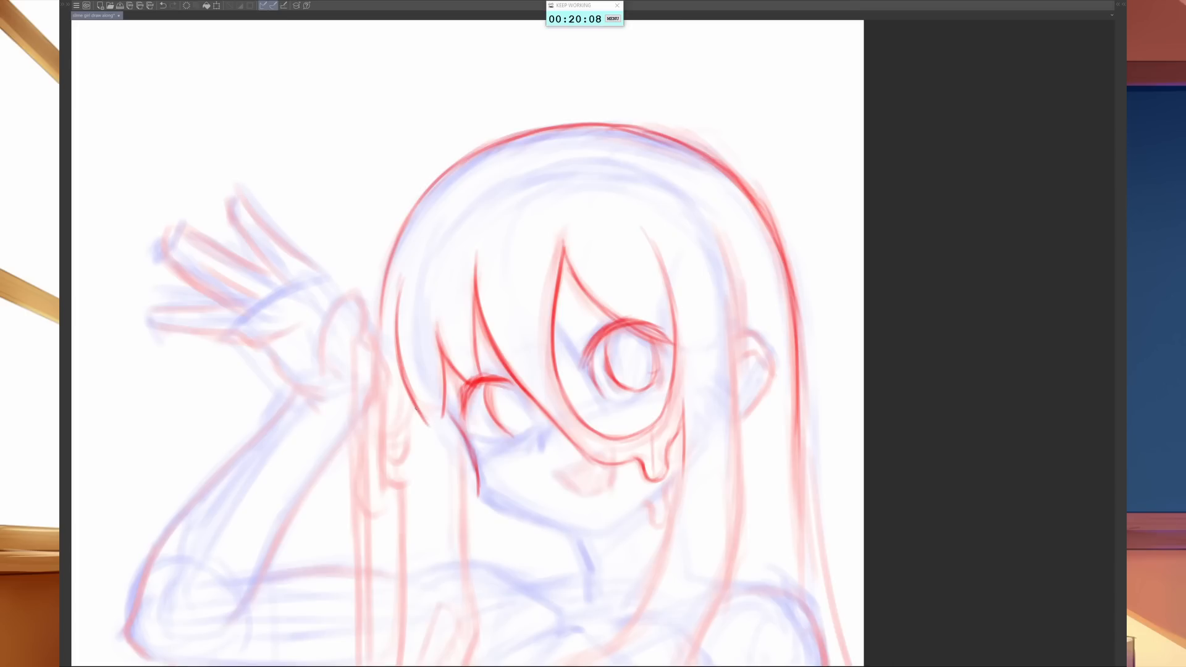
{"action": "mouse_move", "coordinate": [421, 418]}
{"action": "left_mouse_down"}
{"action": "mouse_move", "coordinate": [437, 439]}
{"action": "mouse_move", "coordinate": [443, 420]}
{"action": "left_mouse_up"}
- Outline the jaw from the left cheek through the chin to the right side, with a light guideline from nose to chin
{"action": "left_click_drag", "start_coordinate": [473, 455], "coordinate": [476, 484]}
{"action": "left_click_drag", "start_coordinate": [467, 438], "coordinate": [480, 494]}
{"action": "mouse_move", "coordinate": [473, 468]}
{"action": "left_mouse_down"}
{"action": "mouse_move", "coordinate": [497, 508]}
{"action": "mouse_move", "coordinate": [536, 521]}
{"action": "left_mouse_up"}
{"action": "left_click_drag", "start_coordinate": [482, 494], "coordinate": [581, 537]}
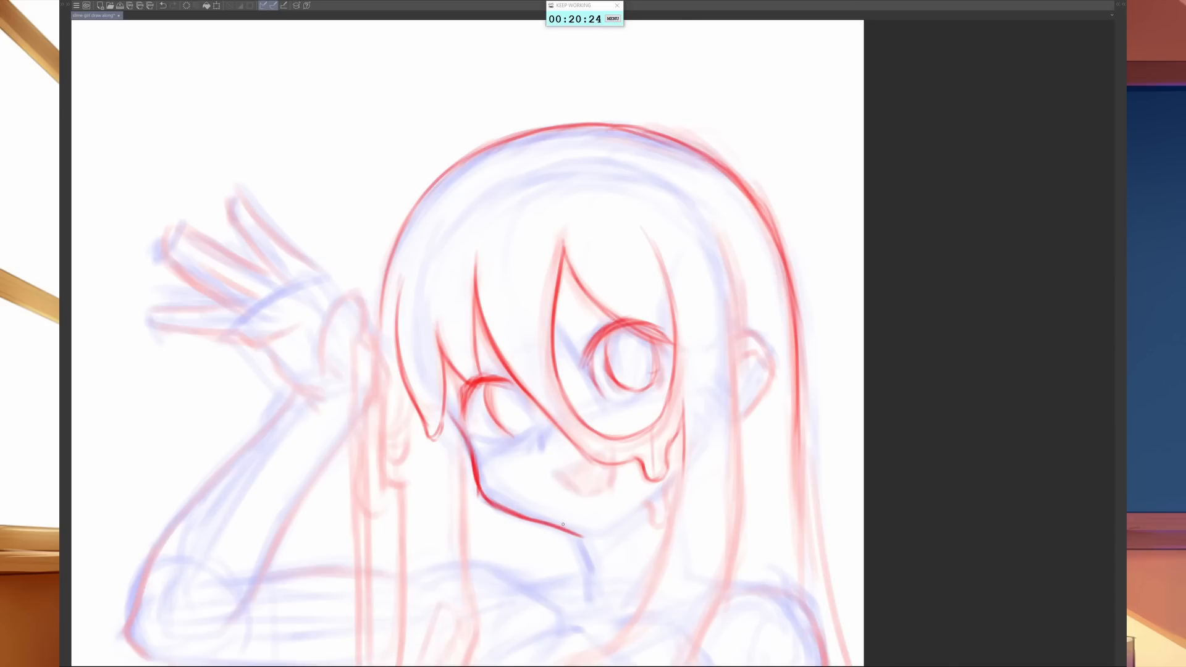
{"action": "mouse_move", "coordinate": [518, 517]}
{"action": "left_mouse_down"}
{"action": "mouse_move", "coordinate": [584, 537]}
{"action": "mouse_move", "coordinate": [645, 501]}
{"action": "left_mouse_up"}
{"action": "mouse_move", "coordinate": [541, 454]}
{"action": "left_mouse_down"}
{"action": "mouse_move", "coordinate": [594, 527]}
{"action": "mouse_move", "coordinate": [702, 456]}
{"action": "mouse_move", "coordinate": [678, 492]}
{"action": "left_mouse_up"}
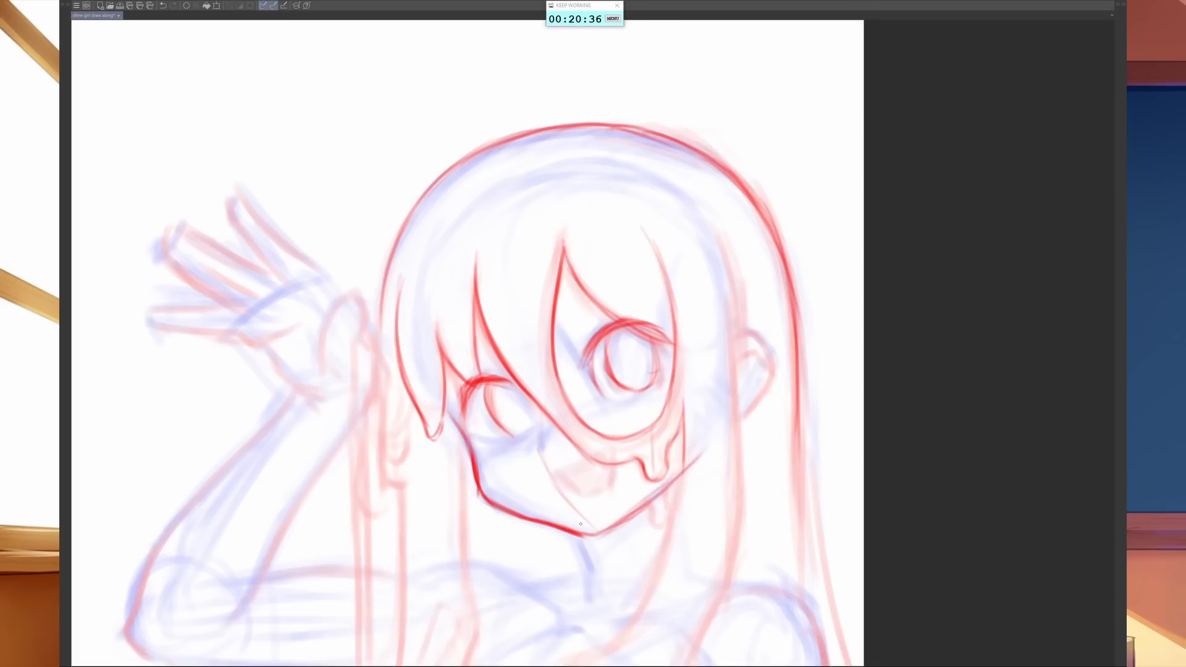
- Shrink the eraser to lighten the left jaw line and remove the nose-to-chin guideline
{"action": "key", "text": "e"}
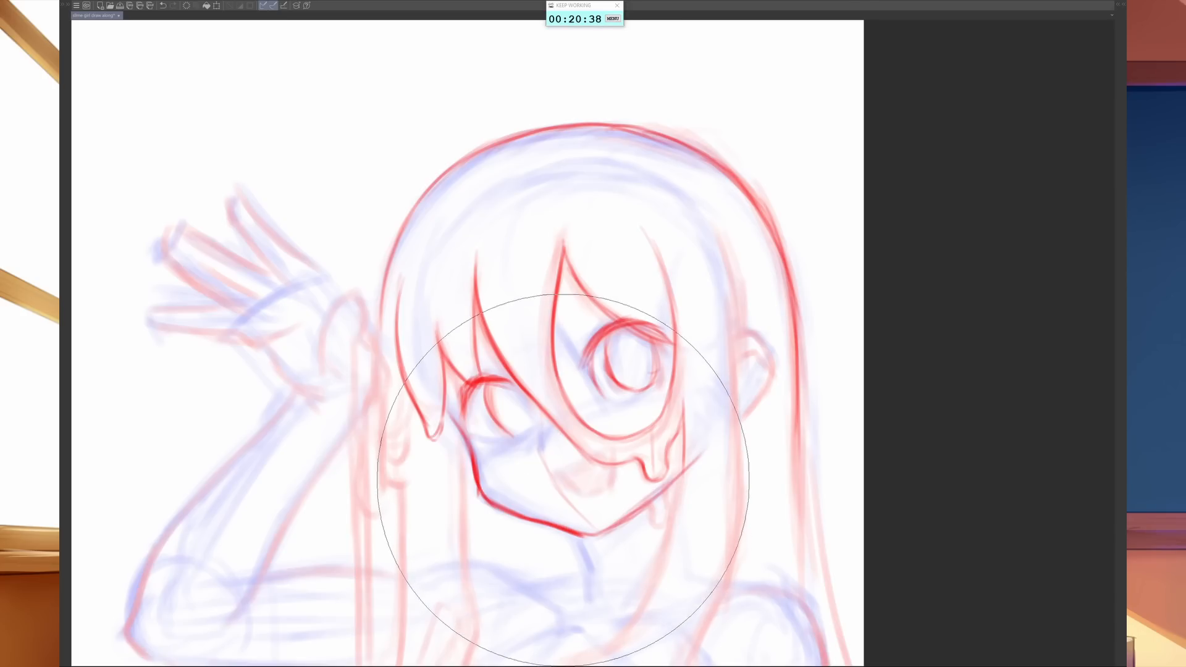
{"action": "key", "text": "bracketleft"}
{"action": "key", "text": "bracketright"}
{"action": "key", "text": "bracketright"}
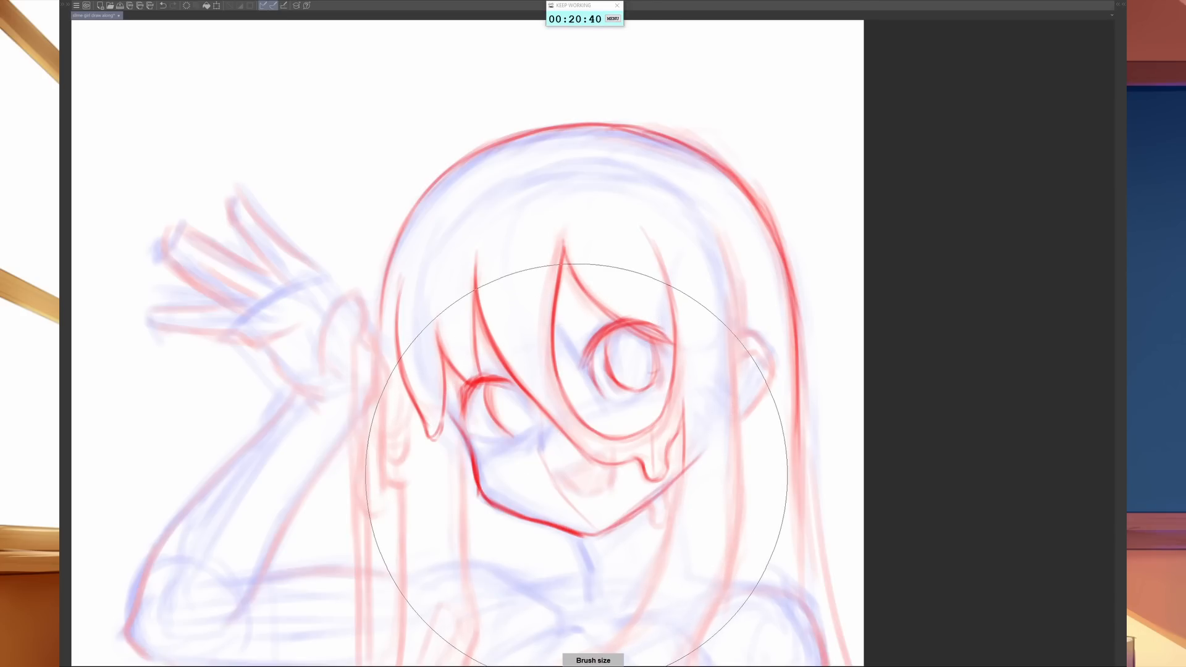
{"action": "key", "text": "bracketleft"}
{"action": "key", "text": "bracketleft"}
{"action": "key", "text": "bracketleft"}
{"action": "key", "text": "bracketleft"}
{"action": "key", "text": "bracketleft"}
{"action": "key", "text": "bracketleft"}
{"action": "key", "text": "bracketleft"}
{"action": "key", "text": "e"}
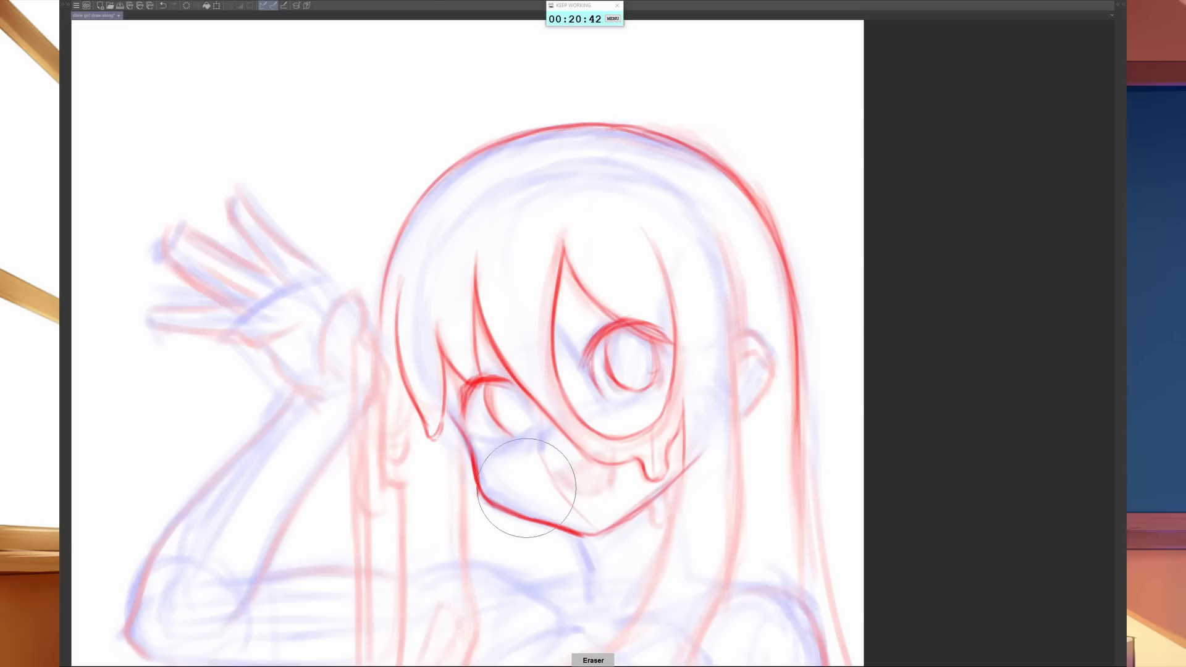
{"action": "mouse_move", "coordinate": [529, 487]}
{"action": "left_mouse_down"}
{"action": "mouse_move", "coordinate": [536, 521]}
{"action": "mouse_move", "coordinate": [554, 523]}
{"action": "mouse_move", "coordinate": [531, 507]}
{"action": "mouse_move", "coordinate": [581, 500]}
{"action": "mouse_move", "coordinate": [568, 477]}
{"action": "mouse_move", "coordinate": [585, 533]}
{"action": "left_mouse_up"}
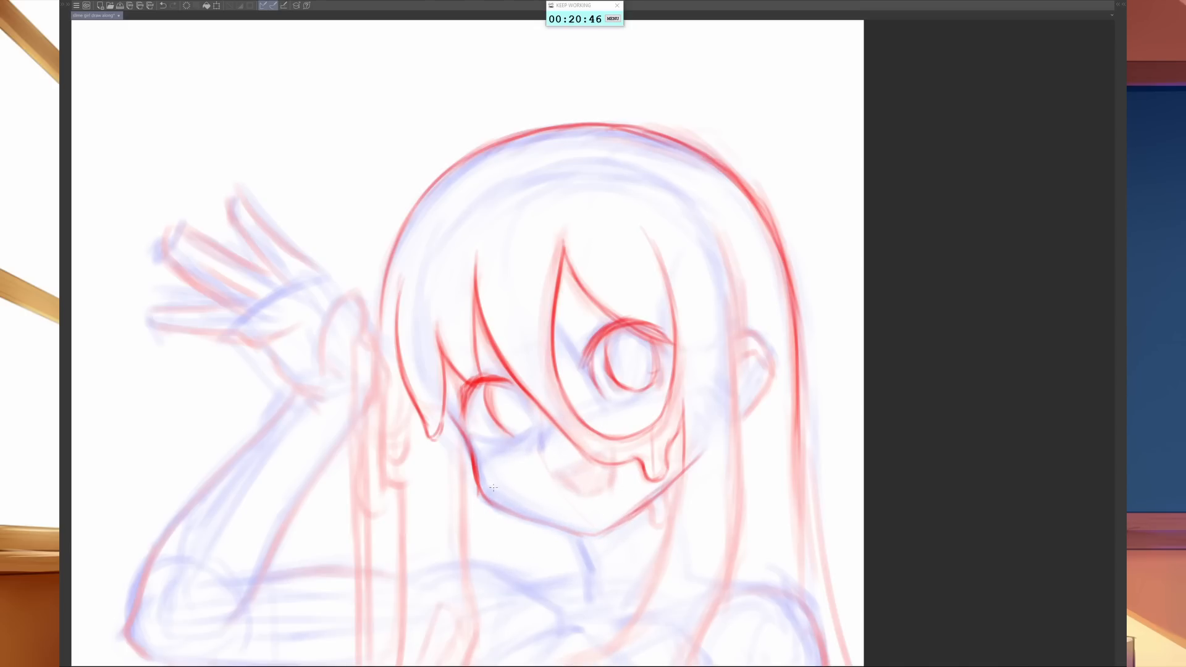
{"action": "key", "text": "bracketleft"}
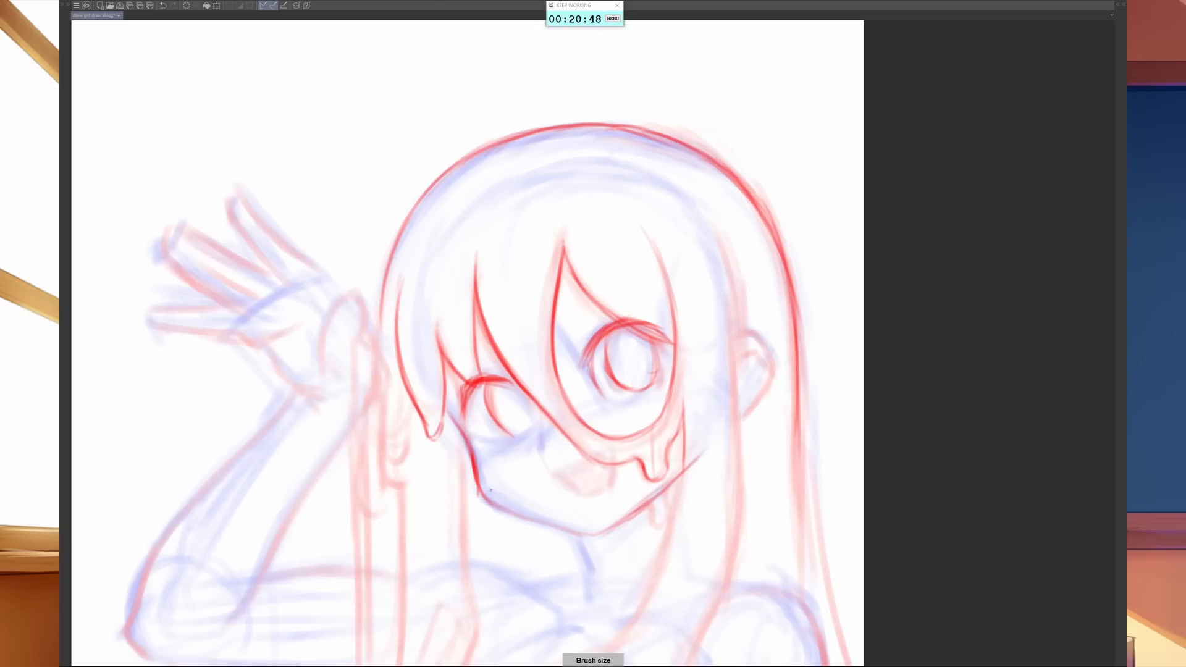
- Redraw the jaw line darker and cleaner from the left cheek through the chin and up to the right side
{"action": "left_click_drag", "start_coordinate": [480, 493], "coordinate": [547, 523]}
{"action": "key", "text": "bracketleft"}
{"action": "left_click_drag", "start_coordinate": [513, 513], "coordinate": [558, 526]}
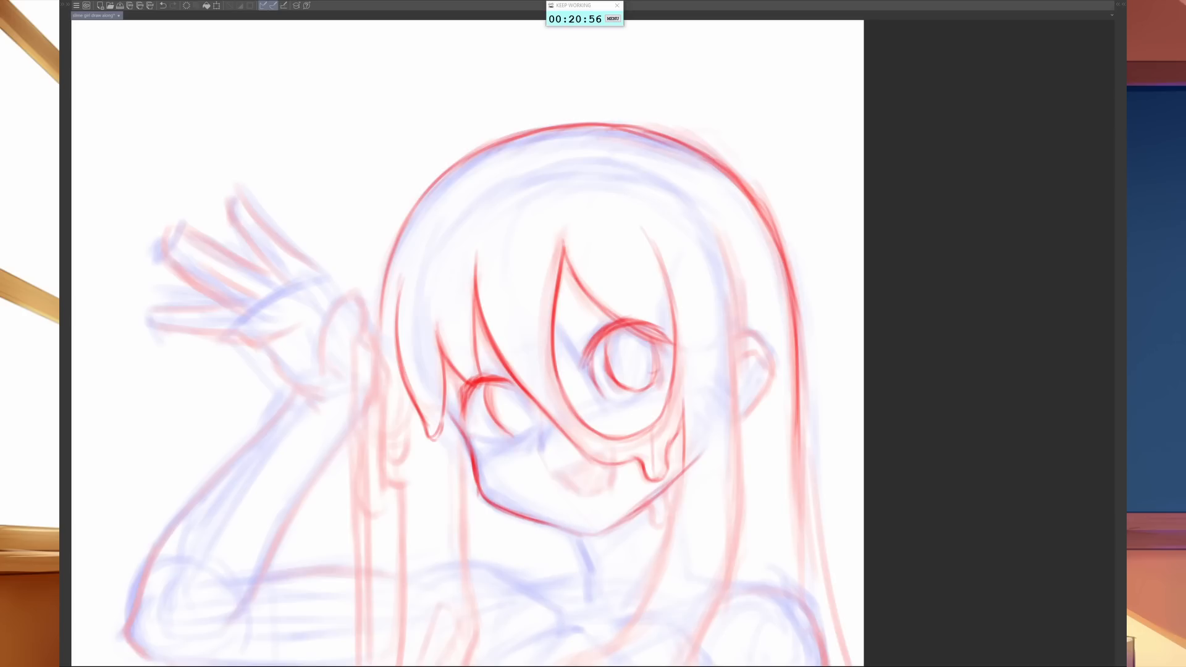
{"action": "mouse_move", "coordinate": [535, 522]}
{"action": "left_mouse_down"}
{"action": "mouse_move", "coordinate": [584, 536]}
{"action": "mouse_move", "coordinate": [666, 495]}
{"action": "left_mouse_up"}
{"action": "left_click_drag", "start_coordinate": [603, 530], "coordinate": [678, 475]}
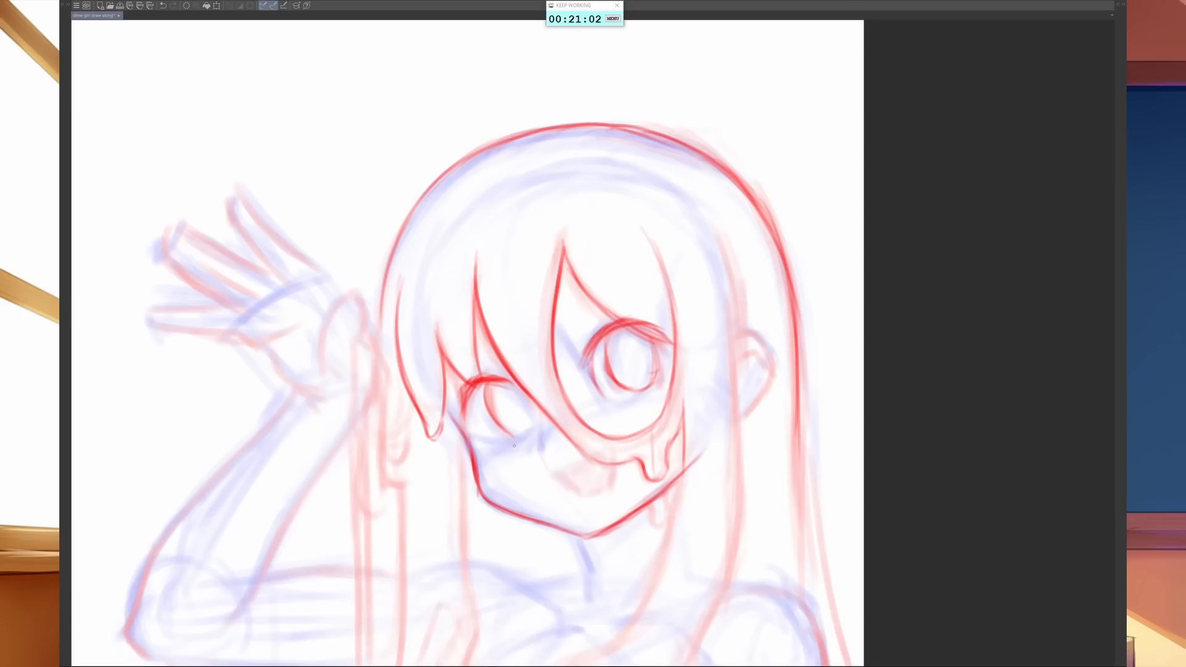
- Draw the small nose and finish the left eye with a lower lid line, hatched iris and two ball-tipped outer lashes
{"action": "mouse_move", "coordinate": [535, 444]}
{"action": "left_mouse_down"}
{"action": "mouse_move", "coordinate": [538, 458]}
{"action": "mouse_move", "coordinate": [553, 430]}
{"action": "mouse_move", "coordinate": [535, 458]}
{"action": "mouse_move", "coordinate": [504, 443]}
{"action": "mouse_move", "coordinate": [538, 415]}
{"action": "mouse_move", "coordinate": [539, 427]}
{"action": "left_mouse_up"}
{"action": "left_click_drag", "start_coordinate": [504, 381], "coordinate": [536, 421]}
{"action": "mouse_move", "coordinate": [510, 435]}
{"action": "left_mouse_down"}
{"action": "mouse_move", "coordinate": [484, 395]}
{"action": "mouse_move", "coordinate": [505, 431]}
{"action": "left_mouse_up"}
{"action": "left_click_drag", "start_coordinate": [508, 383], "coordinate": [517, 435]}
{"action": "mouse_move", "coordinate": [518, 394]}
{"action": "left_mouse_down"}
{"action": "mouse_move", "coordinate": [523, 435]}
{"action": "mouse_move", "coordinate": [530, 426]}
{"action": "left_mouse_up"}
{"action": "left_click_drag", "start_coordinate": [531, 408], "coordinate": [538, 427]}
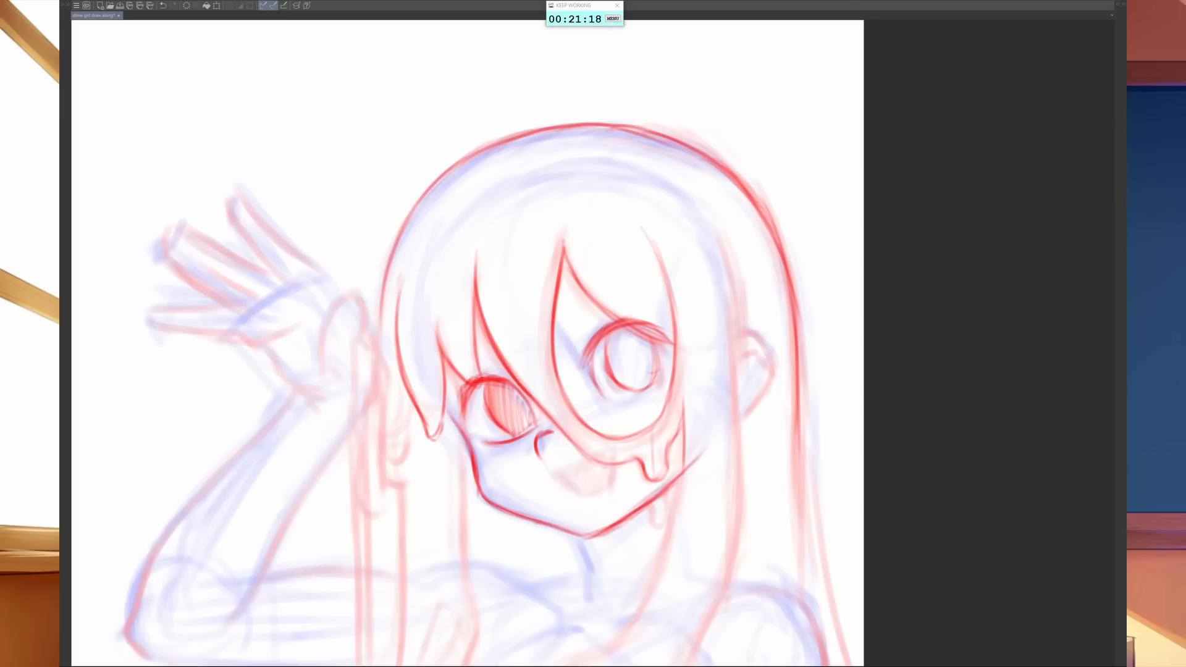
{"action": "mouse_move", "coordinate": [453, 388]}
{"action": "left_mouse_down"}
{"action": "mouse_move", "coordinate": [473, 385]}
{"action": "mouse_move", "coordinate": [463, 422]}
{"action": "mouse_move", "coordinate": [445, 420]}
{"action": "mouse_move", "coordinate": [451, 387]}
{"action": "left_mouse_up"}
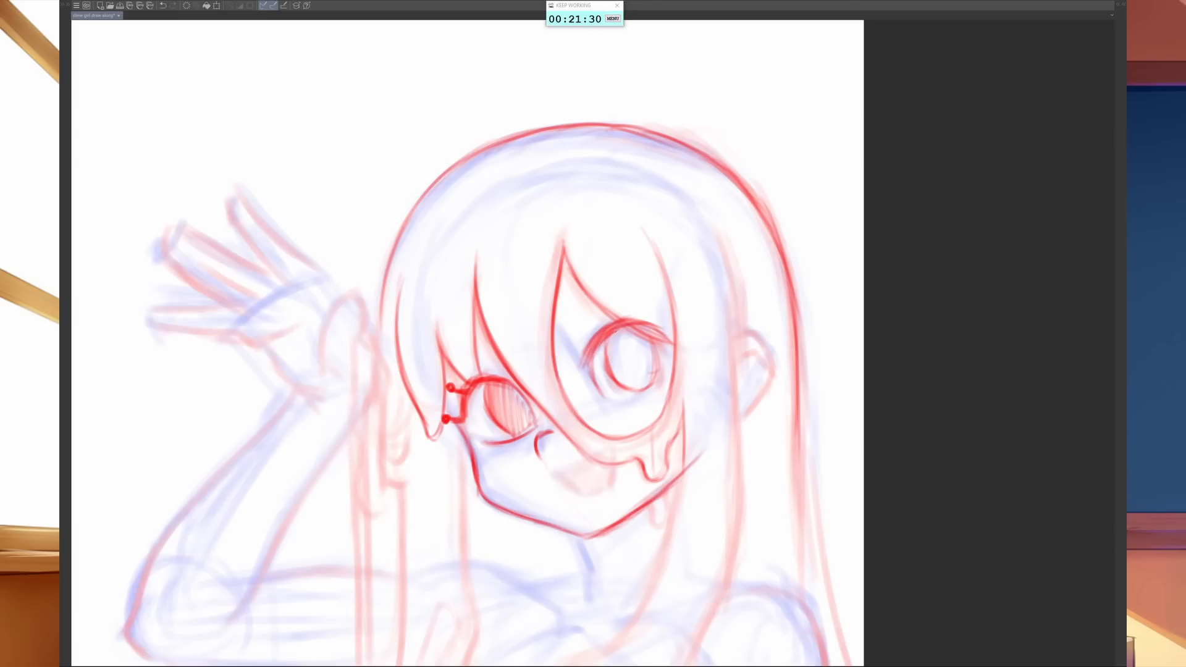
- Add the eyelid crease above the right eye and sketch both eyebrows over the bangs
{"action": "mouse_move", "coordinate": [615, 326]}
{"action": "left_mouse_down"}
{"action": "mouse_move", "coordinate": [584, 357]}
{"action": "mouse_move", "coordinate": [591, 316]}
{"action": "left_mouse_up"}
{"action": "mouse_move", "coordinate": [438, 325]}
{"action": "left_mouse_down"}
{"action": "mouse_move", "coordinate": [423, 363]}
{"action": "mouse_move", "coordinate": [428, 347]}
{"action": "left_mouse_up"}
{"action": "mouse_move", "coordinate": [462, 325]}
{"action": "left_mouse_down"}
{"action": "mouse_move", "coordinate": [426, 361]}
{"action": "mouse_move", "coordinate": [466, 320]}
{"action": "left_mouse_up"}
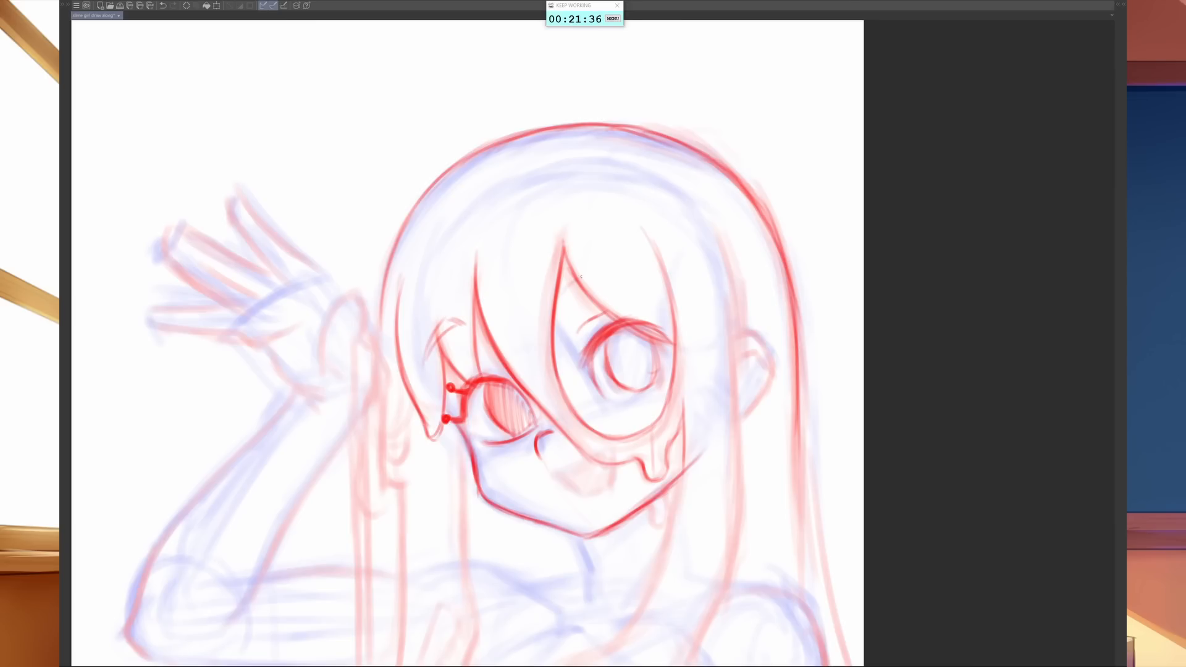
{"action": "mouse_move", "coordinate": [549, 279]}
{"action": "left_mouse_down"}
{"action": "mouse_move", "coordinate": [600, 262]}
{"action": "mouse_move", "coordinate": [579, 272]}
{"action": "left_mouse_up"}
{"action": "left_click_drag", "start_coordinate": [566, 278], "coordinate": [629, 263]}
{"action": "left_click_drag", "start_coordinate": [613, 260], "coordinate": [641, 275]}
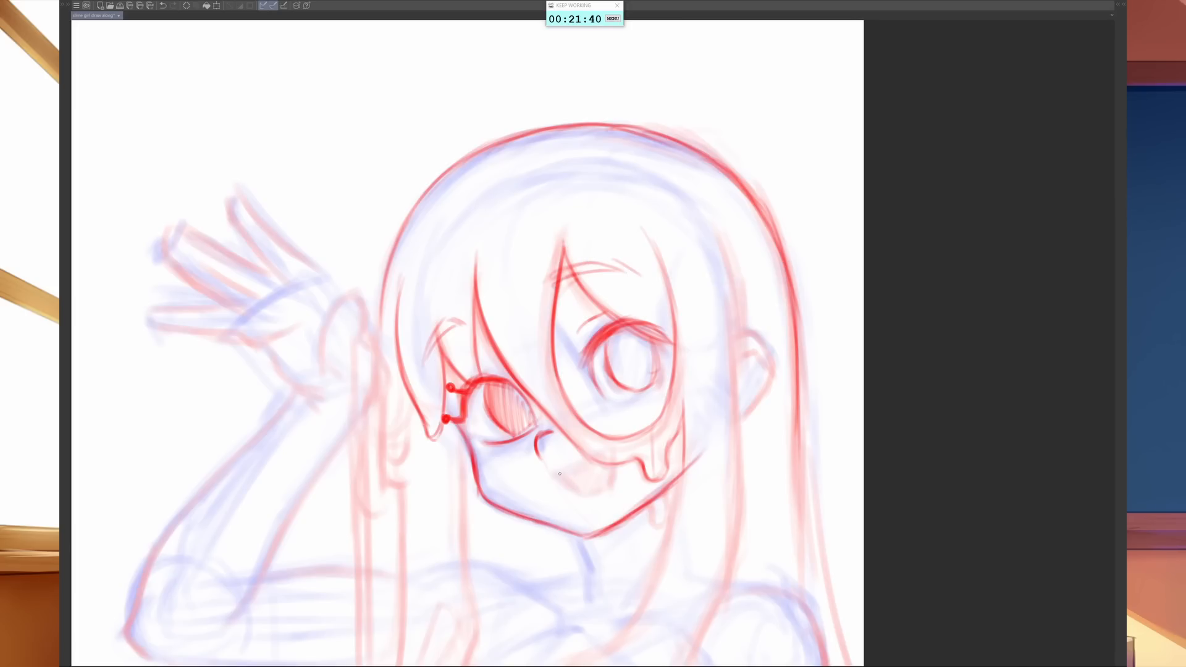
- Outline the open smiling mouth and shade the right iris with vertical hatching
{"action": "mouse_move", "coordinate": [555, 471]}
{"action": "left_mouse_down"}
{"action": "mouse_move", "coordinate": [616, 446]}
{"action": "mouse_move", "coordinate": [613, 476]}
{"action": "mouse_move", "coordinate": [568, 488]}
{"action": "mouse_move", "coordinate": [588, 494]}
{"action": "mouse_move", "coordinate": [605, 488]}
{"action": "mouse_move", "coordinate": [613, 458]}
{"action": "left_mouse_up"}
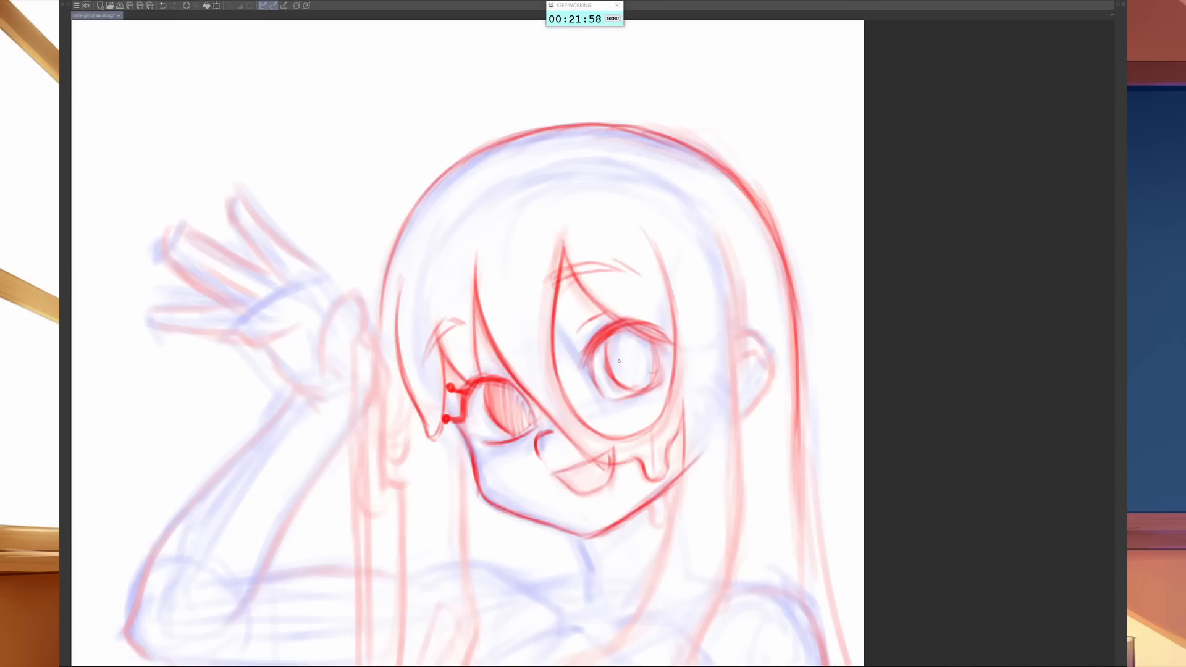
{"action": "left_click_drag", "start_coordinate": [610, 337], "coordinate": [608, 366]}
{"action": "left_click_drag", "start_coordinate": [618, 329], "coordinate": [615, 378]}
{"action": "left_click_drag", "start_coordinate": [628, 328], "coordinate": [625, 385]}
{"action": "left_click_drag", "start_coordinate": [641, 331], "coordinate": [636, 392]}
{"action": "mouse_move", "coordinate": [652, 345]}
{"action": "left_mouse_down"}
{"action": "mouse_move", "coordinate": [643, 390]}
{"action": "mouse_move", "coordinate": [653, 384]}
{"action": "left_mouse_up"}
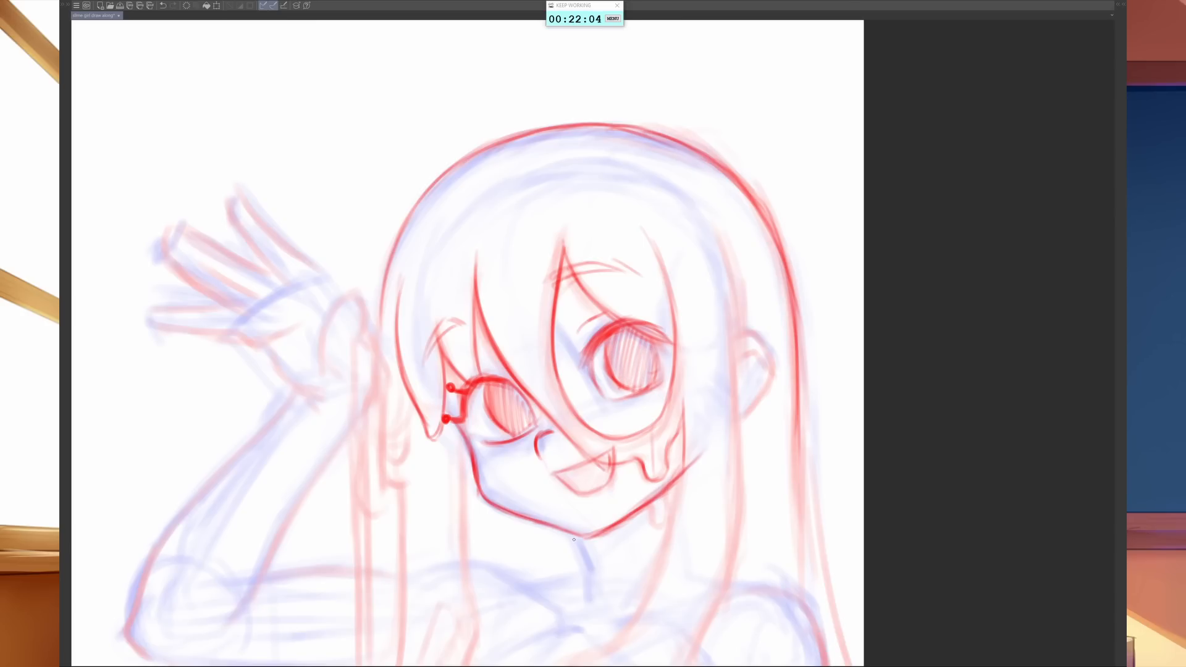
- Draw the neck's left edge below the chin with a light line at its base toward the left shoulder
{"action": "mouse_move", "coordinate": [576, 538]}
{"action": "left_mouse_down"}
{"action": "mouse_move", "coordinate": [590, 585]}
{"action": "mouse_move", "coordinate": [584, 568]}
{"action": "mouse_move", "coordinate": [557, 575]}
{"action": "mouse_move", "coordinate": [582, 564]}
{"action": "left_mouse_up"}
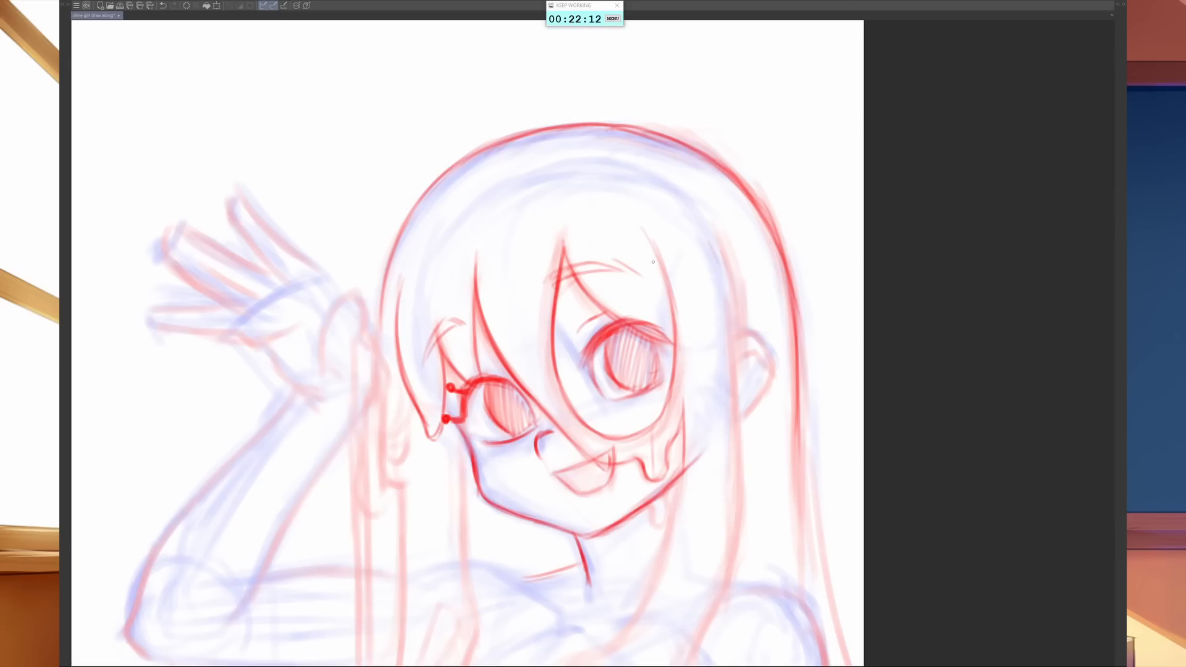
- Adjust the eraser size and fade the upper end of the bang strand above the right eye
{"action": "left_click_drag", "start_coordinate": [636, 235], "coordinate": [650, 260]}
{"action": "key", "text": "b"}
{"action": "key", "text": "bracketleft"}
{"action": "key", "text": "bracketleft"}
{"action": "key", "text": "bracketleft"}
{"action": "key", "text": "bracketleft"}
{"action": "key", "text": "bracketleft"}
{"action": "key", "text": "bracketleft"}
{"action": "key", "text": "bracketleft"}
{"action": "key", "text": "bracketleft"}
{"action": "key", "text": "bracketleft"}
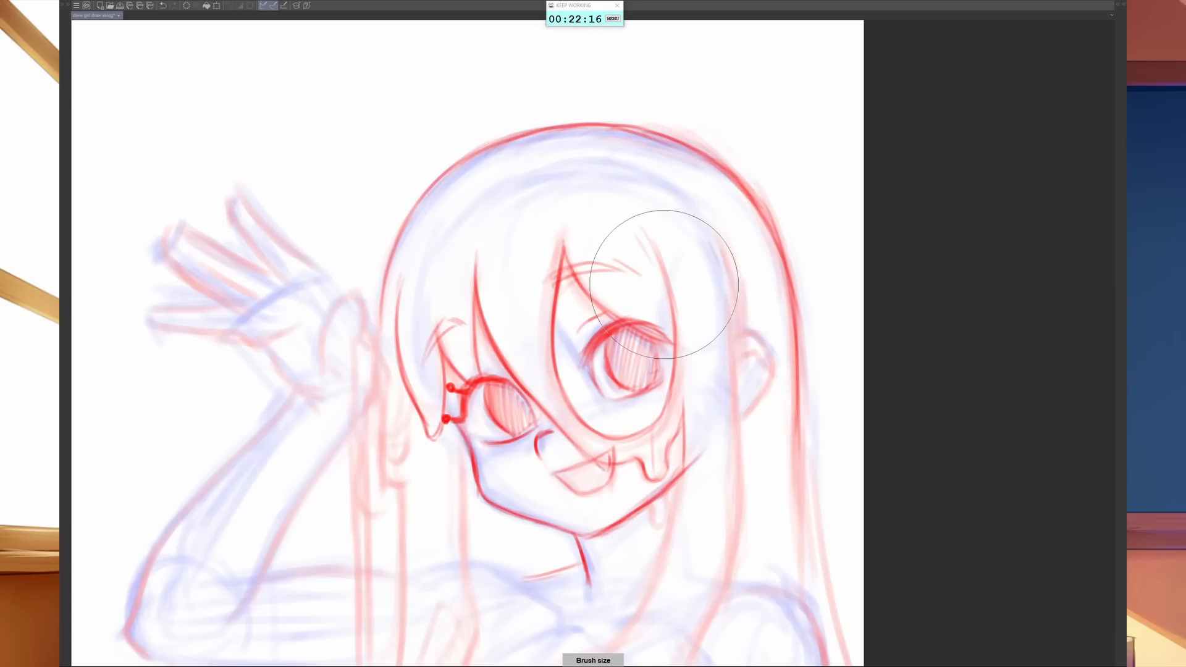
{"action": "key", "text": "bracketright"}
{"action": "key", "text": "bracketright"}
{"action": "key", "text": "bracketright"}
{"action": "key", "text": "bracketright"}
{"action": "key", "text": "bracketright"}
{"action": "key", "text": "bracketleft"}
{"action": "key", "text": "b"}
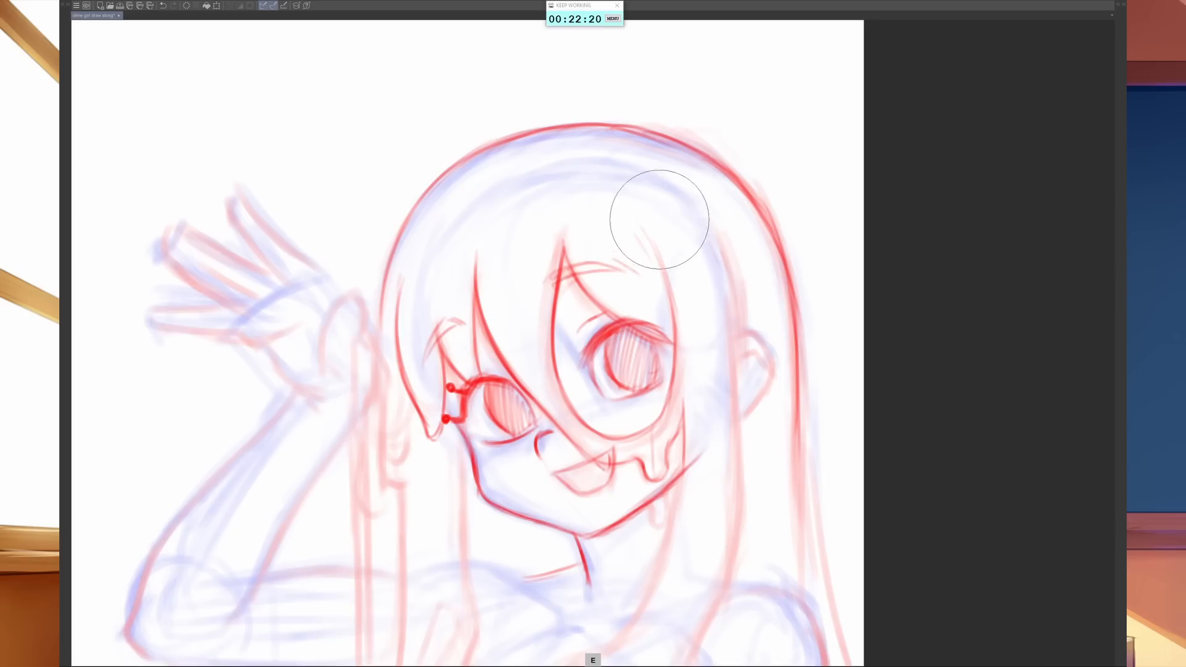
{"action": "key", "text": "b"}
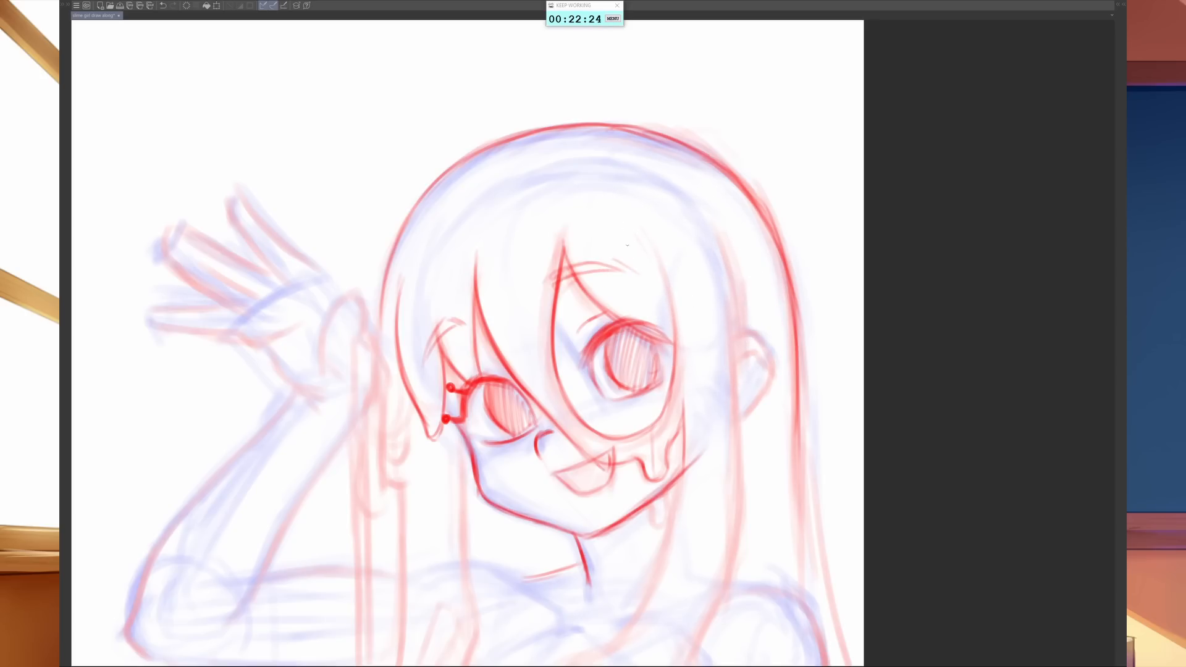
- Draw the bang strands flowing from a small drop at the crown, with long curves down both sides of the face
{"action": "left_click_drag", "start_coordinate": [639, 234], "coordinate": [618, 211]}
{"action": "left_click_drag", "start_coordinate": [488, 216], "coordinate": [491, 280]}
{"action": "left_click_drag", "start_coordinate": [491, 179], "coordinate": [515, 344]}
{"action": "left_click_drag", "start_coordinate": [538, 162], "coordinate": [646, 221]}
{"action": "mouse_move", "coordinate": [599, 187]}
{"action": "left_mouse_down"}
{"action": "mouse_move", "coordinate": [665, 283]}
{"action": "mouse_move", "coordinate": [670, 311]}
{"action": "left_mouse_up"}
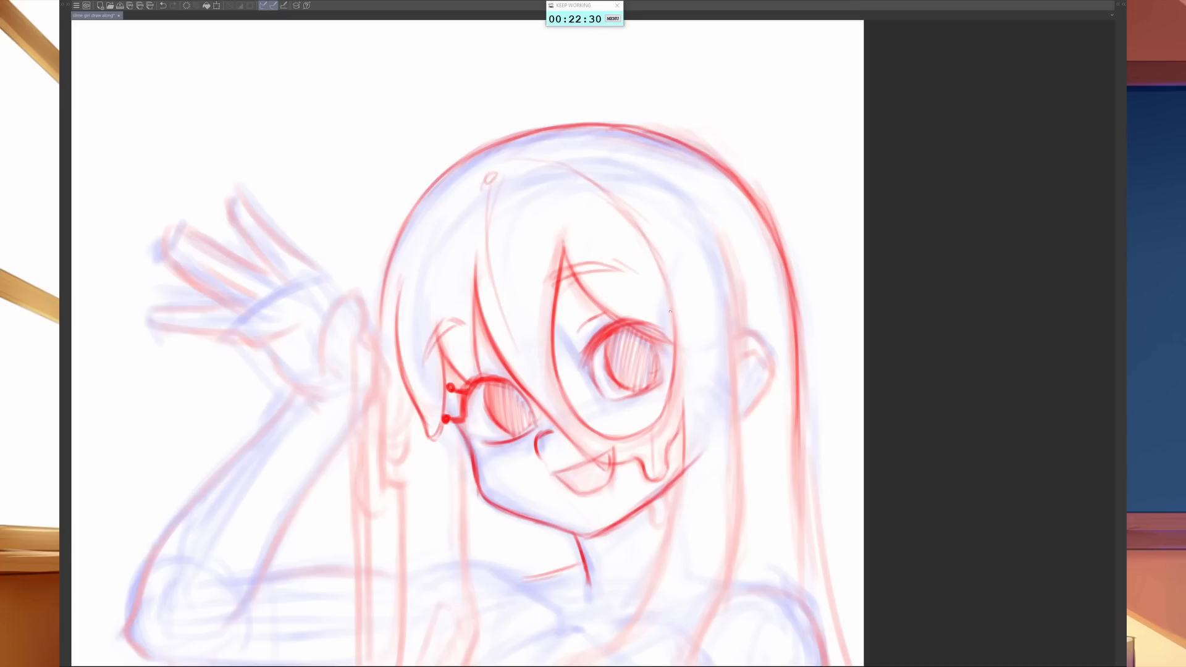
{"action": "left_click_drag", "start_coordinate": [403, 292], "coordinate": [470, 187]}
{"action": "mouse_move", "coordinate": [608, 193]}
{"action": "left_mouse_down"}
{"action": "mouse_move", "coordinate": [642, 228]}
{"action": "mouse_move", "coordinate": [678, 316]}
{"action": "left_mouse_up"}
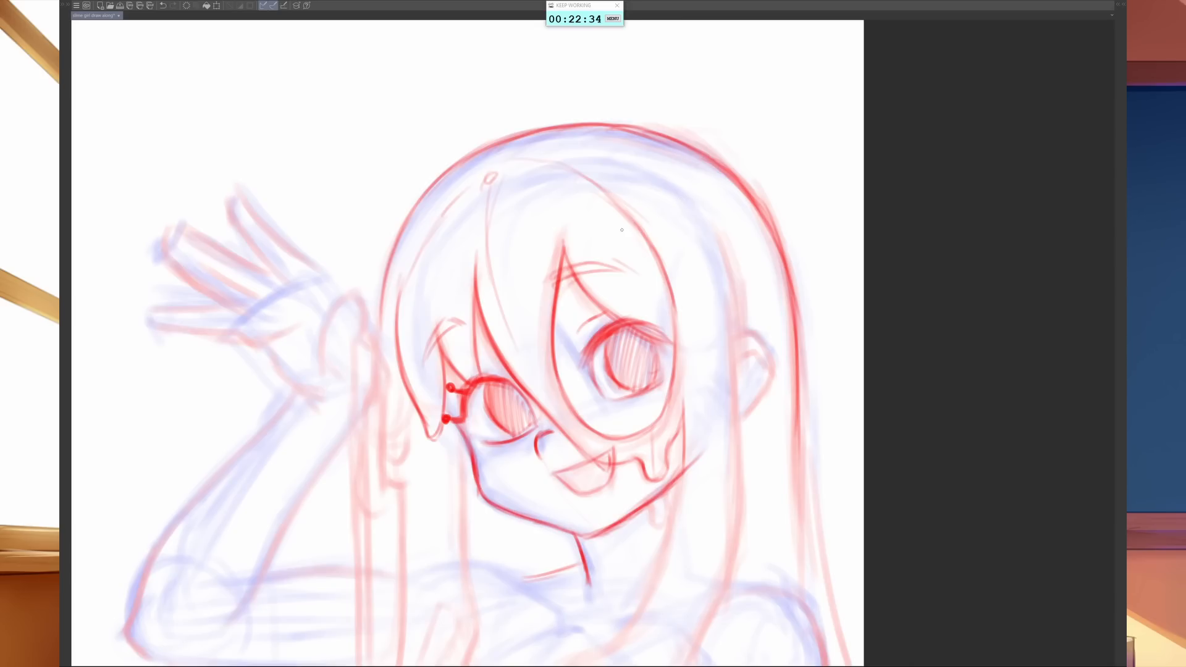
{"action": "mouse_move", "coordinate": [631, 228]}
{"action": "left_mouse_down"}
{"action": "mouse_move", "coordinate": [672, 306]}
{"action": "mouse_move", "coordinate": [676, 438]}
{"action": "left_mouse_up"}
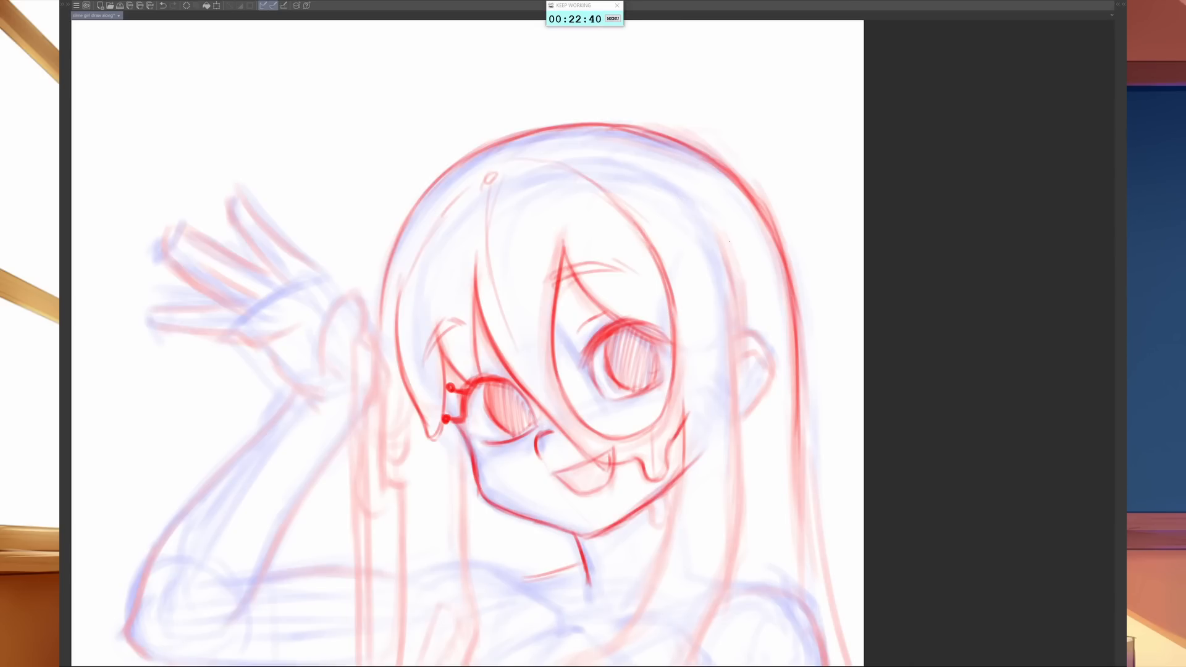
- Draw the long inner hair line in front of the right ear, running down toward the shoulder
{"action": "left_click_drag", "start_coordinate": [727, 242], "coordinate": [744, 434]}
{"action": "left_click_drag", "start_coordinate": [741, 339], "coordinate": [747, 533]}
{"action": "left_click_drag", "start_coordinate": [744, 426], "coordinate": [739, 524]}
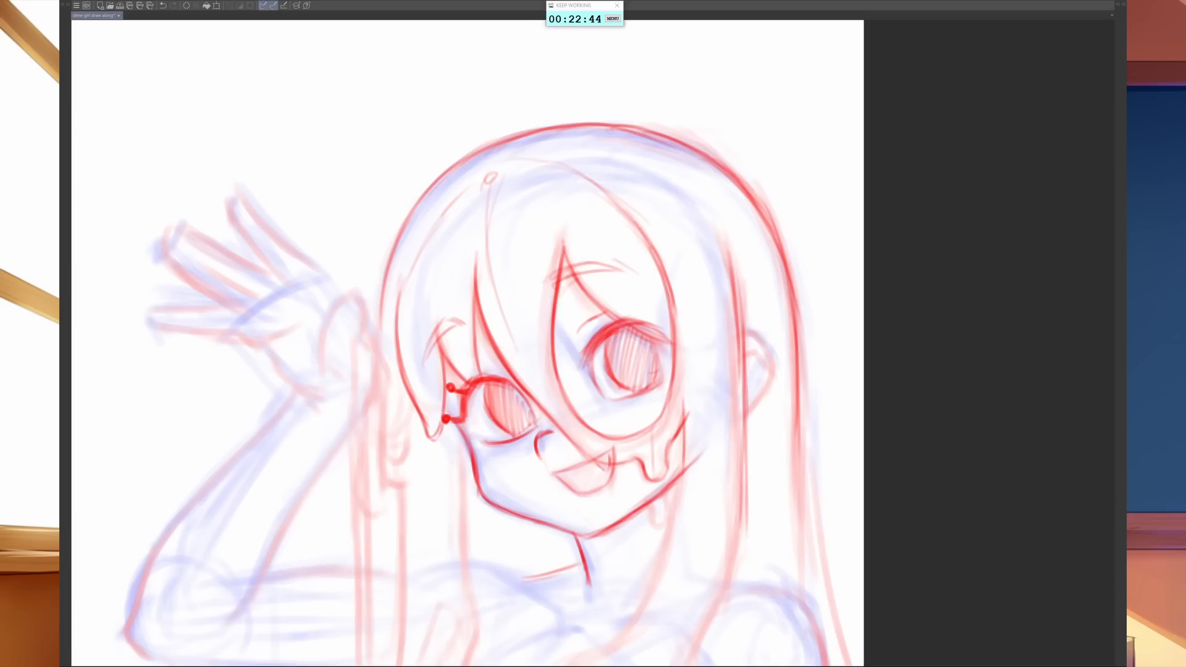
{"action": "left_click_drag", "start_coordinate": [746, 462], "coordinate": [737, 574]}
{"action": "mouse_move", "coordinate": [744, 522]}
{"action": "left_mouse_down"}
{"action": "mouse_move", "coordinate": [732, 584]}
{"action": "mouse_move", "coordinate": [851, 475]}
{"action": "left_mouse_up"}
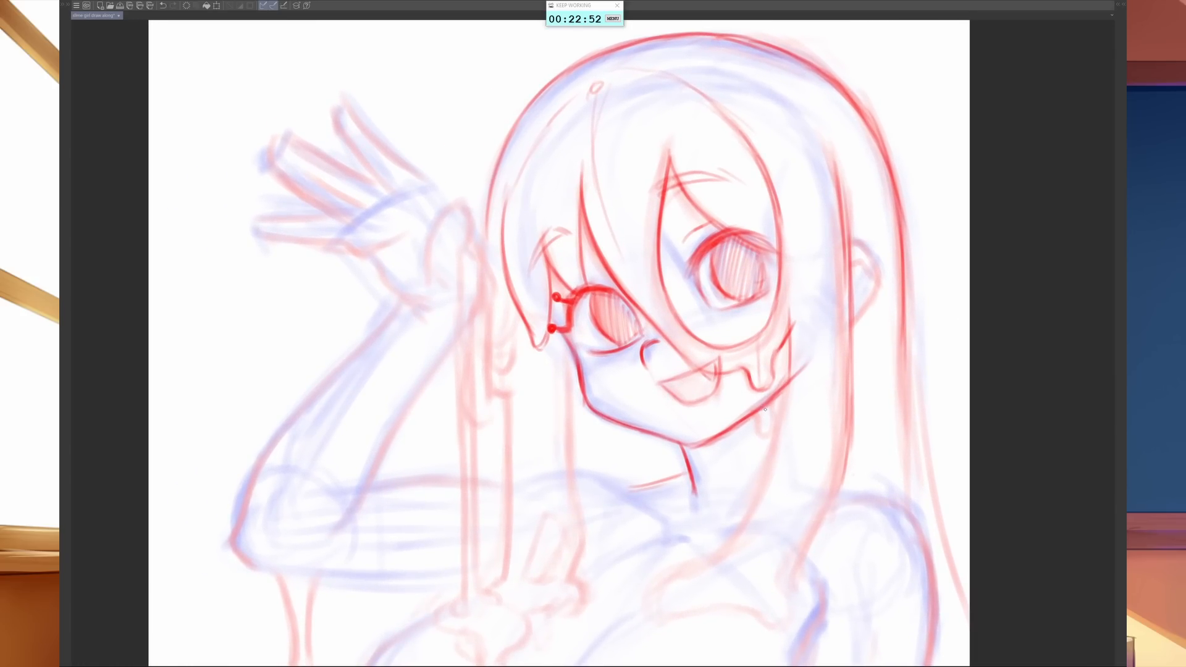
- Draw a small drip hanging under the right side of the jaw, cleaning its edges with a smaller eraser
{"action": "key", "text": "e"}
{"action": "key", "text": "["}
{"action": "key", "text": "["}
{"action": "key", "text": "["}
{"action": "key", "text": "["}
{"action": "key", "text": "["}
{"action": "key", "text": "["}
{"action": "key", "text": "["}
{"action": "key", "text": "b"}
{"action": "left_click_drag", "start_coordinate": [761, 406], "coordinate": [763, 450]}
{"action": "mouse_move", "coordinate": [754, 416]}
{"action": "left_mouse_down"}
{"action": "mouse_move", "coordinate": [756, 431]}
{"action": "mouse_move", "coordinate": [768, 425]}
{"action": "left_mouse_up"}
{"action": "key", "text": "e"}
{"action": "left_click_drag", "start_coordinate": [770, 429], "coordinate": [772, 411]}
{"action": "key", "text": "b"}
{"action": "mouse_move", "coordinate": [744, 419]}
{"action": "left_mouse_down"}
{"action": "mouse_move", "coordinate": [756, 432]}
{"action": "mouse_move", "coordinate": [745, 431]}
{"action": "left_mouse_up"}
- Strengthen the line at the neck's base and draw the top contour of the left shoulder
{"action": "left_click_drag", "start_coordinate": [686, 464], "coordinate": [672, 481]}
{"action": "left_click_drag", "start_coordinate": [576, 476], "coordinate": [634, 491]}
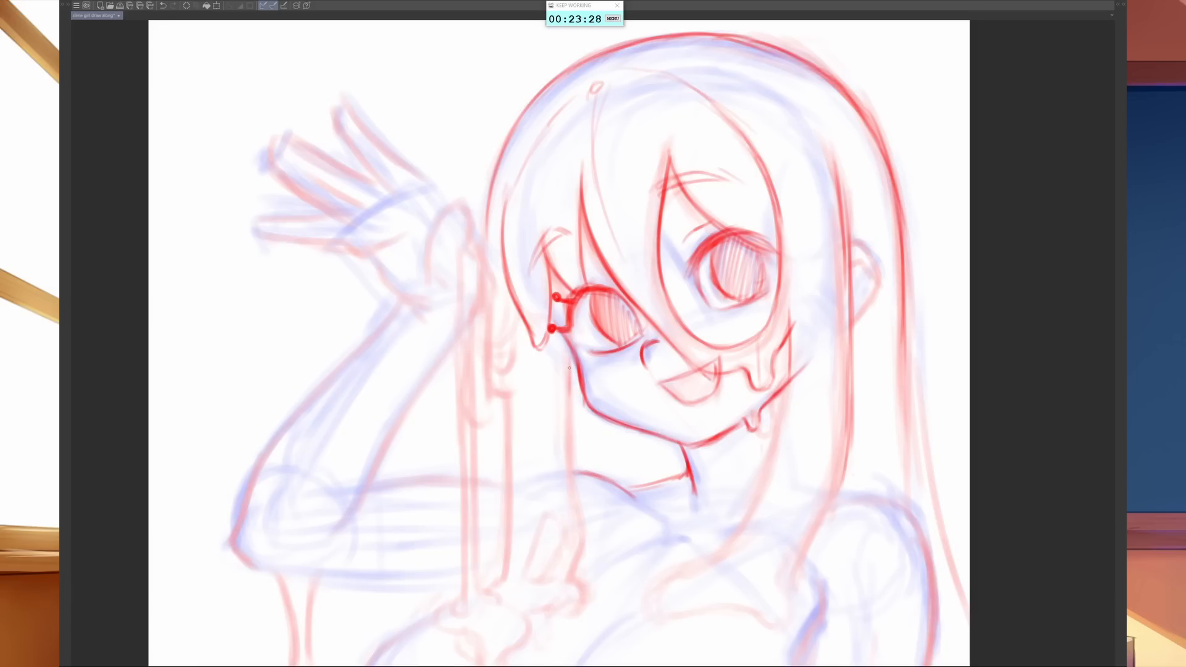
- Draw a vertical hair line behind the left jaw and a rounded drip beside it, left of the neck
{"action": "left_click_drag", "start_coordinate": [603, 421], "coordinate": [604, 462]}
{"action": "mouse_move", "coordinate": [598, 419]}
{"action": "left_mouse_down"}
{"action": "mouse_move", "coordinate": [602, 476]}
{"action": "mouse_move", "coordinate": [598, 459]}
{"action": "mouse_move", "coordinate": [635, 433]}
{"action": "mouse_move", "coordinate": [628, 449]}
{"action": "left_mouse_up"}
{"action": "mouse_move", "coordinate": [628, 449]}
{"action": "left_mouse_down"}
{"action": "mouse_move", "coordinate": [635, 432]}
{"action": "mouse_move", "coordinate": [626, 446]}
{"action": "left_mouse_up"}
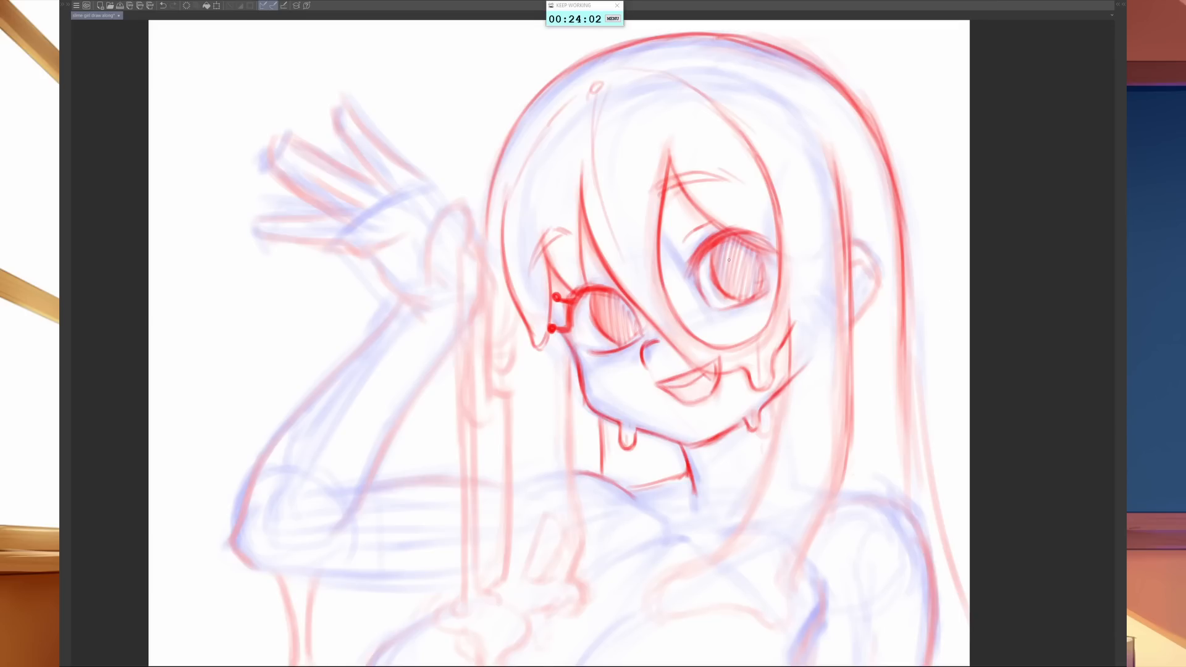
- Draw small curved pupil lines inside the irises of both eyes
{"action": "mouse_move", "coordinate": [729, 261]}
{"action": "left_mouse_down"}
{"action": "mouse_move", "coordinate": [738, 283]}
{"action": "mouse_move", "coordinate": [740, 260]}
{"action": "left_mouse_up"}
{"action": "left_click_drag", "start_coordinate": [612, 311], "coordinate": [625, 322]}
- Outline the thumb of the raised hand and the outer edge of the palm running down to the wrist
{"action": "left_click_drag", "start_coordinate": [433, 252], "coordinate": [449, 210]}
{"action": "mouse_move", "coordinate": [424, 255]}
{"action": "left_mouse_down"}
{"action": "mouse_move", "coordinate": [426, 283]}
{"action": "mouse_move", "coordinate": [443, 292]}
{"action": "left_mouse_up"}
{"action": "mouse_move", "coordinate": [428, 242]}
{"action": "left_mouse_down"}
{"action": "mouse_move", "coordinate": [422, 263]}
{"action": "mouse_move", "coordinate": [442, 211]}
{"action": "mouse_move", "coordinate": [462, 227]}
{"action": "mouse_move", "coordinate": [443, 250]}
{"action": "mouse_move", "coordinate": [470, 246]}
{"action": "left_mouse_up"}
{"action": "mouse_move", "coordinate": [446, 192]}
{"action": "left_mouse_down"}
{"action": "mouse_move", "coordinate": [489, 258]}
{"action": "mouse_move", "coordinate": [495, 307]}
{"action": "mouse_move", "coordinate": [428, 279]}
{"action": "mouse_move", "coordinate": [441, 243]}
{"action": "mouse_move", "coordinate": [449, 256]}
{"action": "left_mouse_up"}
{"action": "left_click_drag", "start_coordinate": [446, 209], "coordinate": [449, 250]}
- Adjust the eraser to a smaller size and undo the last thumb strokes on the raised hand
{"action": "key", "text": "e"}
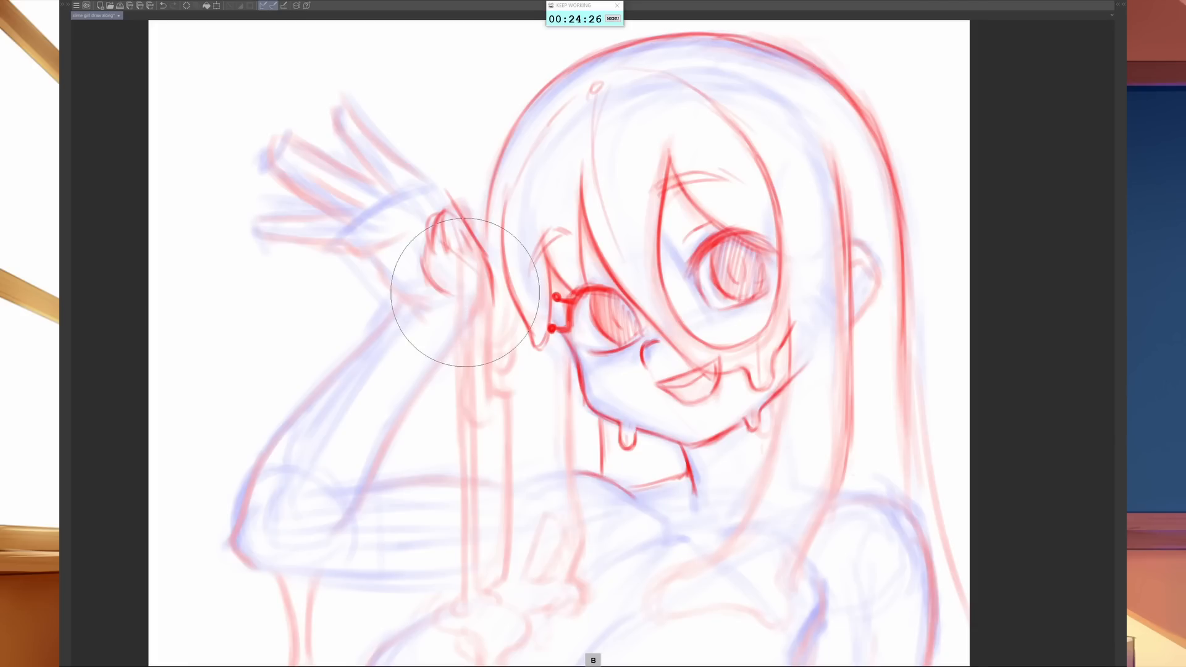
{"action": "key", "text": "bracketleft"}
{"action": "key", "text": "bracketleft"}
{"action": "key", "text": "bracketleft"}
{"action": "key", "text": "bracketleft"}
{"action": "key", "text": "bracketleft"}
{"action": "key", "text": "bracketleft"}
{"action": "key", "text": "bracketleft"}
{"action": "key", "text": "bracketright"}
{"action": "key", "text": "bracketright"}
{"action": "key", "text": "bracketright"}
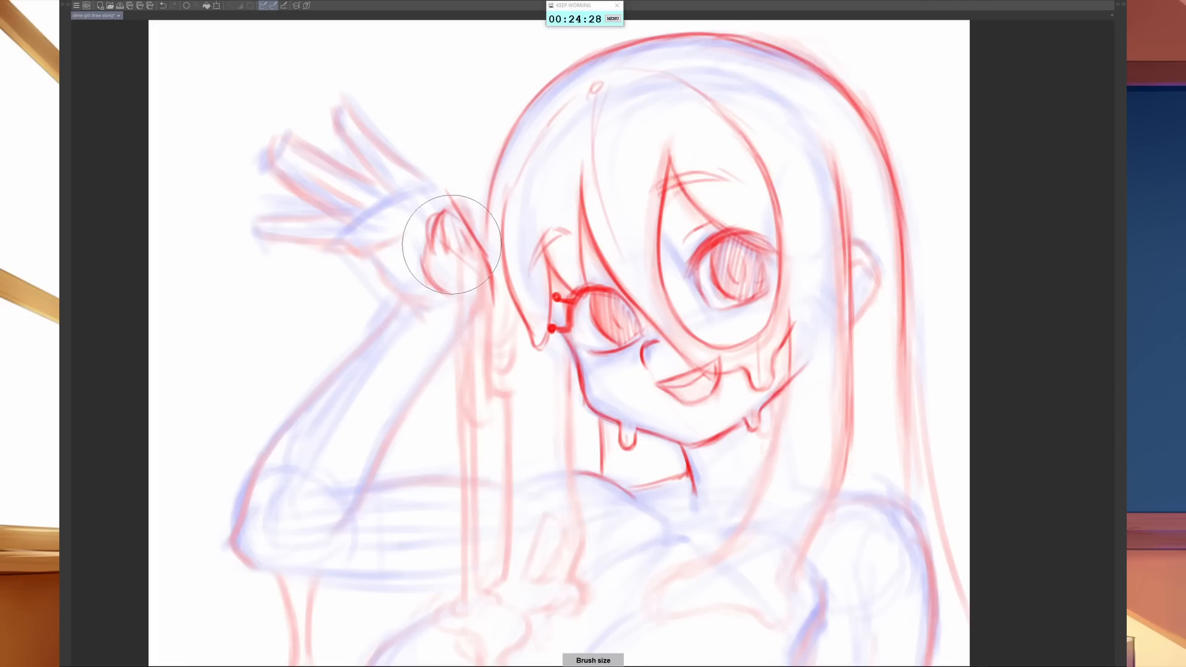
{"action": "key", "text": "b"}
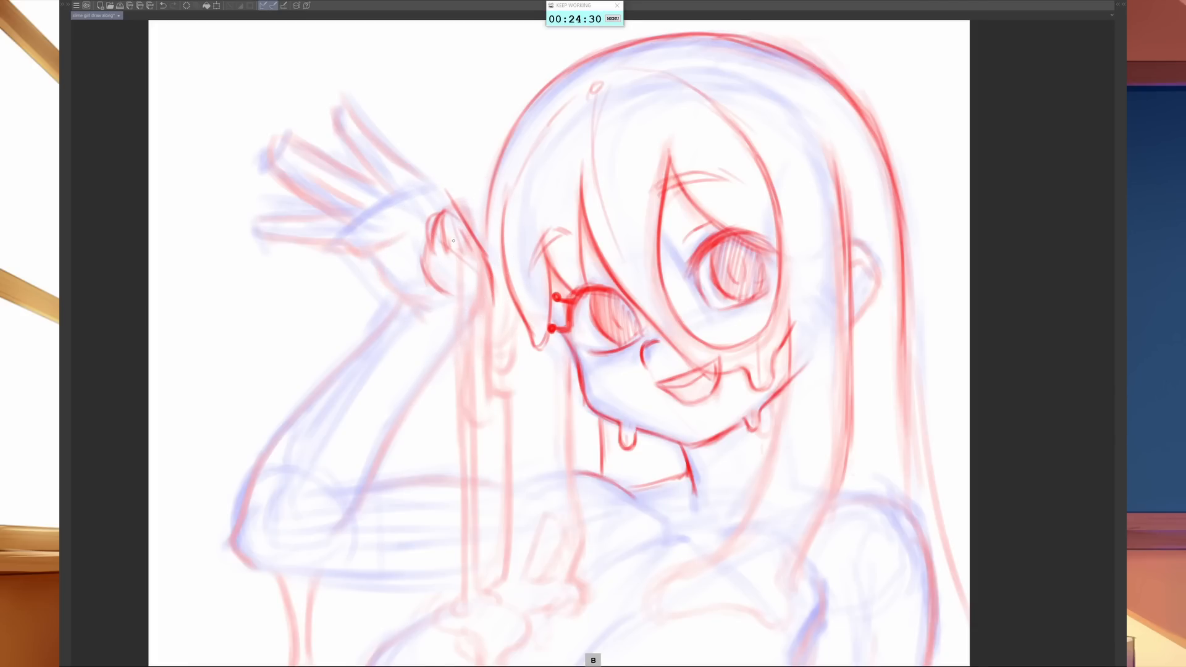
{"action": "key", "text": "ctrl+z"}
{"action": "key", "text": "ctrl+z"}
{"action": "key", "text": "ctrl+z"}
{"action": "key", "text": "ctrl+z"}
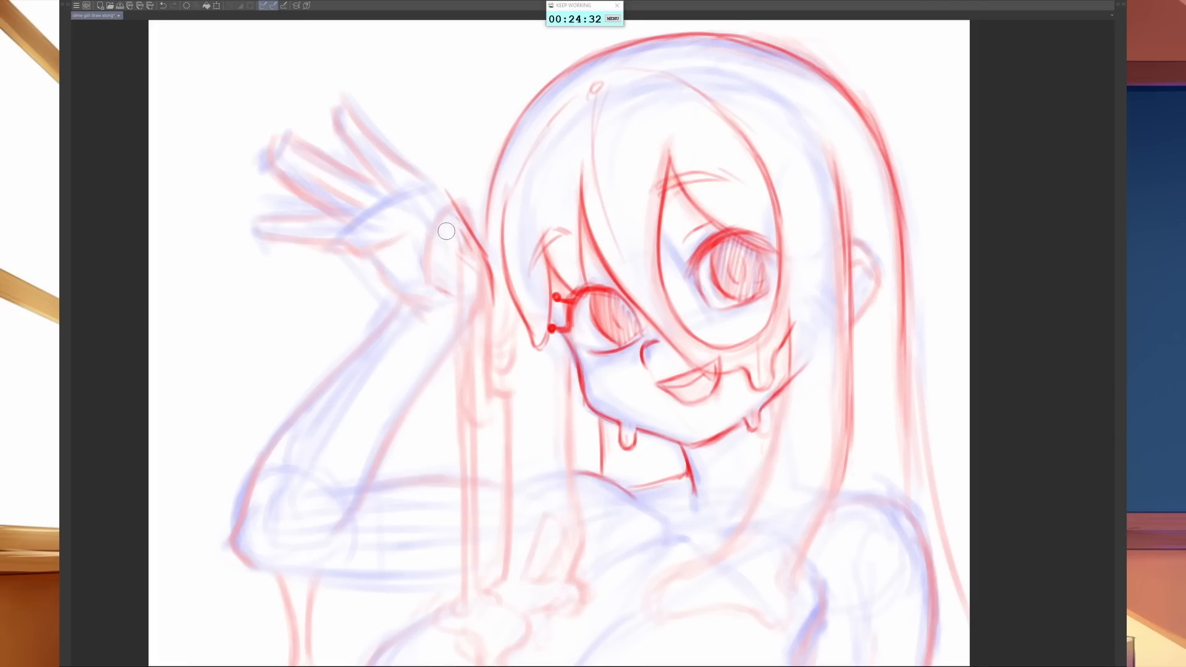
- Redraw the raised hand's thumb as a rounded shape with its inner contour and the adjoining palm edge
{"action": "key", "text": "b"}
{"action": "mouse_move", "coordinate": [427, 253]}
{"action": "left_mouse_down"}
{"action": "mouse_move", "coordinate": [441, 218]}
{"action": "mouse_move", "coordinate": [459, 231]}
{"action": "mouse_move", "coordinate": [445, 208]}
{"action": "mouse_move", "coordinate": [442, 243]}
{"action": "mouse_move", "coordinate": [479, 282]}
{"action": "left_mouse_up"}
{"action": "mouse_move", "coordinate": [441, 216]}
{"action": "left_mouse_down"}
{"action": "mouse_move", "coordinate": [439, 240]}
{"action": "mouse_move", "coordinate": [430, 216]}
{"action": "mouse_move", "coordinate": [431, 263]}
{"action": "mouse_move", "coordinate": [451, 220]}
{"action": "mouse_move", "coordinate": [463, 254]}
{"action": "mouse_move", "coordinate": [426, 274]}
{"action": "mouse_move", "coordinate": [427, 260]}
{"action": "mouse_move", "coordinate": [431, 289]}
{"action": "mouse_move", "coordinate": [462, 302]}
{"action": "left_mouse_up"}
{"action": "left_click_drag", "start_coordinate": [427, 263], "coordinate": [432, 291]}
{"action": "left_click_drag", "start_coordinate": [459, 233], "coordinate": [473, 244]}
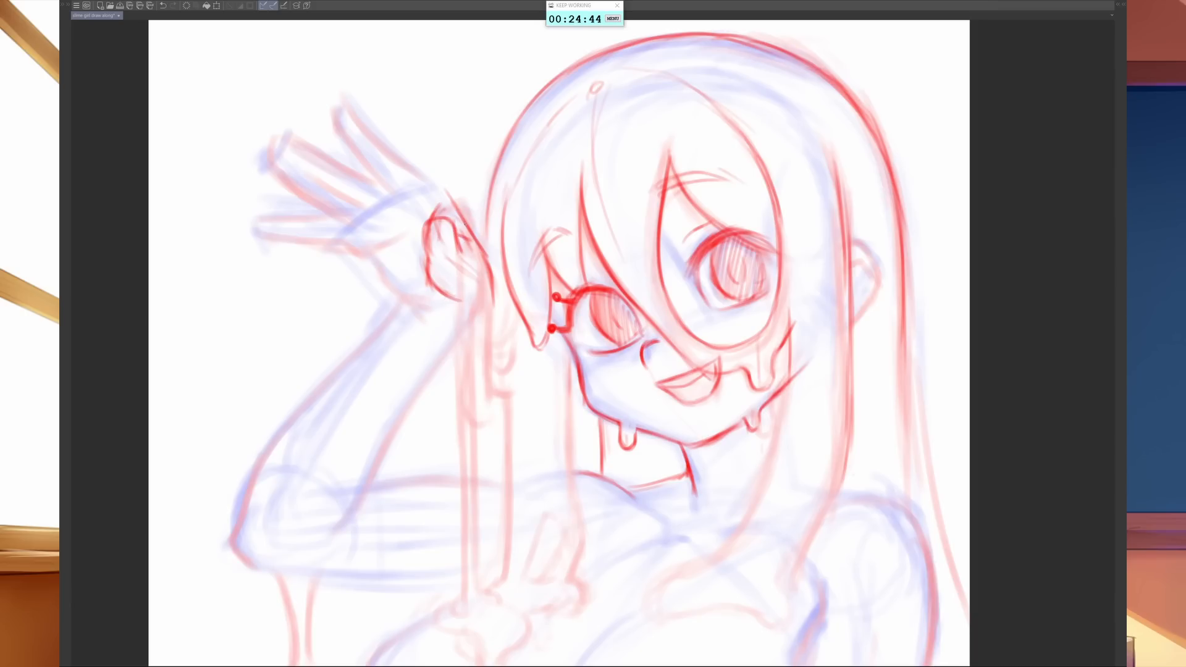
{"action": "mouse_move", "coordinate": [422, 176]}
{"action": "left_mouse_down"}
{"action": "mouse_move", "coordinate": [462, 203]}
{"action": "mouse_move", "coordinate": [479, 246]}
{"action": "mouse_move", "coordinate": [422, 258]}
{"action": "left_mouse_up"}
{"action": "left_click_drag", "start_coordinate": [428, 225], "coordinate": [423, 257]}
- Outline the uppermost finger of the raised hand, continuing its edge down to the back of the palm
{"action": "key", "text": "b"}
{"action": "left_click_drag", "start_coordinate": [370, 173], "coordinate": [334, 125]}
{"action": "left_click_drag", "start_coordinate": [354, 155], "coordinate": [390, 191]}
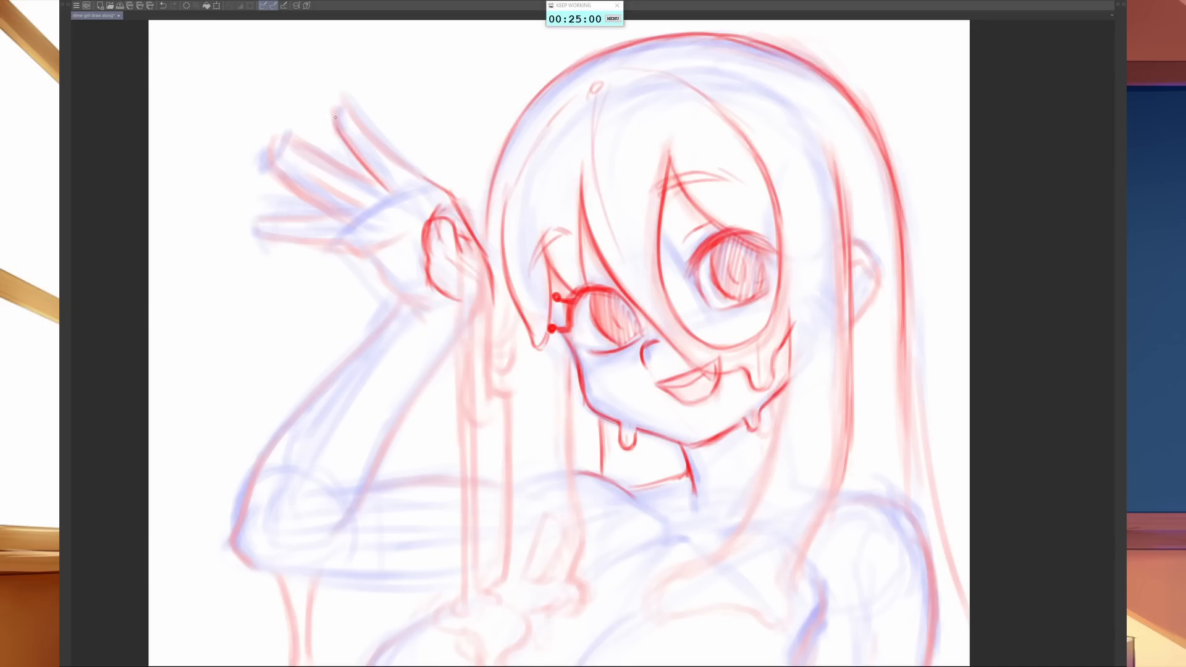
{"action": "mouse_move", "coordinate": [336, 101]}
{"action": "left_mouse_down"}
{"action": "mouse_move", "coordinate": [334, 126]}
{"action": "mouse_move", "coordinate": [347, 103]}
{"action": "mouse_move", "coordinate": [446, 188]}
{"action": "left_mouse_up"}
- Outline the middle fingers and the lowest finger of the raised hand over the sketch
{"action": "left_click_drag", "start_coordinate": [283, 134], "coordinate": [378, 180]}
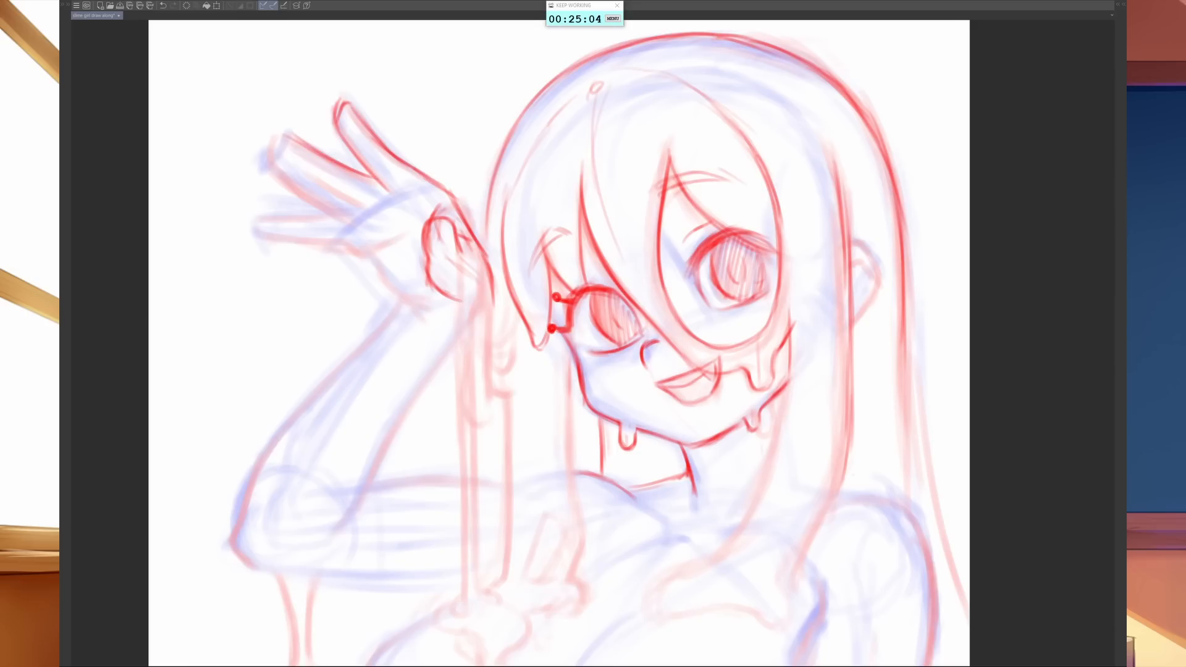
{"action": "mouse_move", "coordinate": [282, 141]}
{"action": "left_mouse_down"}
{"action": "mouse_move", "coordinate": [276, 159]}
{"action": "mouse_move", "coordinate": [290, 162]}
{"action": "mouse_move", "coordinate": [274, 164]}
{"action": "mouse_move", "coordinate": [301, 176]}
{"action": "mouse_move", "coordinate": [285, 129]}
{"action": "mouse_move", "coordinate": [360, 205]}
{"action": "left_mouse_up"}
{"action": "left_click_drag", "start_coordinate": [263, 163], "coordinate": [343, 224]}
{"action": "mouse_move", "coordinate": [288, 194]}
{"action": "left_mouse_down"}
{"action": "mouse_move", "coordinate": [263, 164]}
{"action": "mouse_move", "coordinate": [273, 150]}
{"action": "left_mouse_up"}
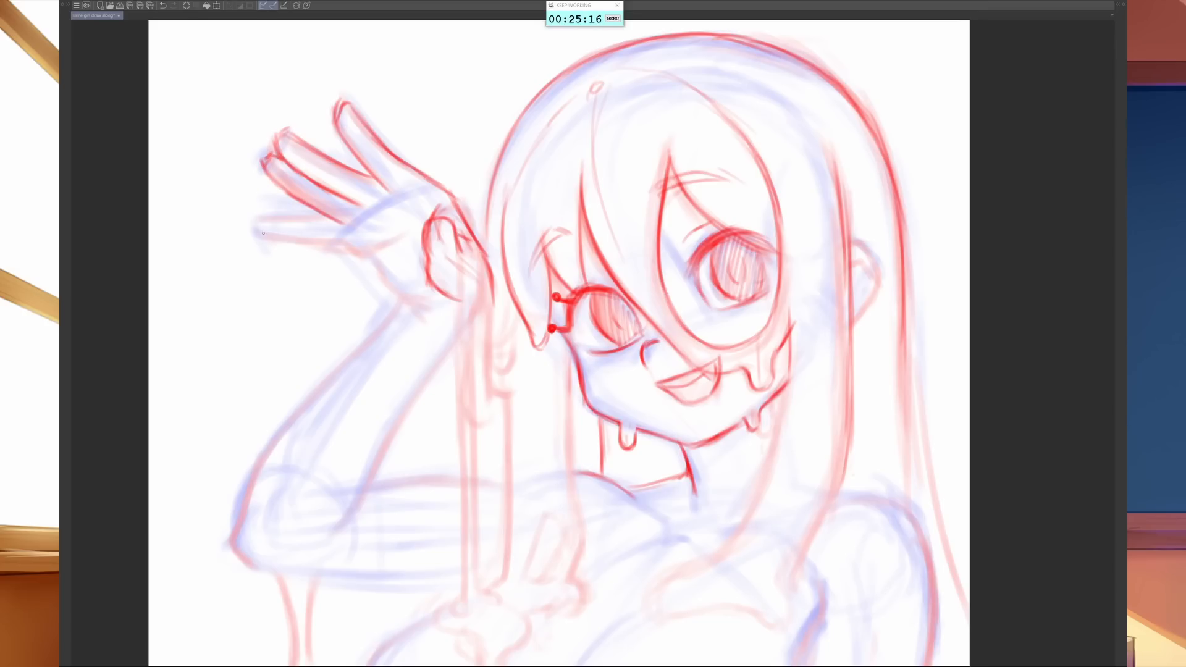
{"action": "mouse_move", "coordinate": [263, 233]}
{"action": "left_mouse_down"}
{"action": "mouse_move", "coordinate": [309, 225]}
{"action": "mouse_move", "coordinate": [258, 232]}
{"action": "mouse_move", "coordinate": [258, 249]}
{"action": "mouse_move", "coordinate": [339, 236]}
{"action": "mouse_move", "coordinate": [295, 248]}
{"action": "mouse_move", "coordinate": [373, 245]}
{"action": "mouse_move", "coordinate": [428, 217]}
{"action": "mouse_move", "coordinate": [347, 222]}
{"action": "mouse_move", "coordinate": [377, 200]}
{"action": "left_mouse_up"}
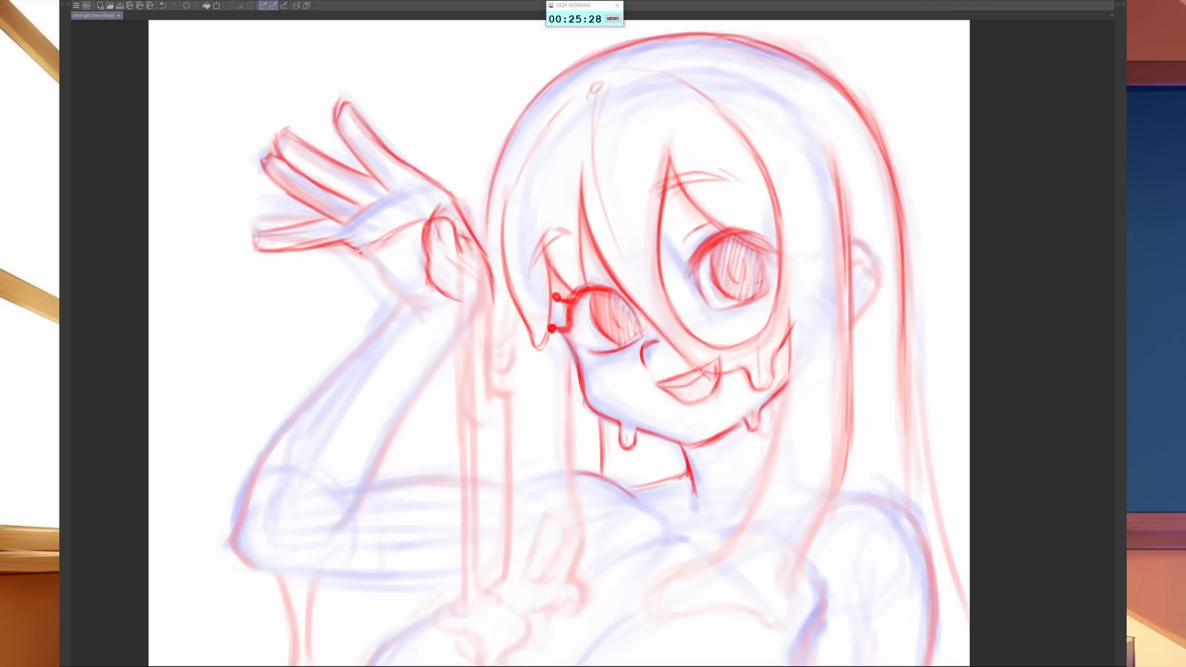
- Draw the lower palm edge to the wrist and the outer forearm contour down around the elbow
{"action": "mouse_move", "coordinate": [361, 253]}
{"action": "left_mouse_down"}
{"action": "mouse_move", "coordinate": [416, 290]}
{"action": "mouse_move", "coordinate": [366, 261]}
{"action": "mouse_move", "coordinate": [386, 283]}
{"action": "mouse_move", "coordinate": [428, 293]}
{"action": "mouse_move", "coordinate": [339, 372]}
{"action": "left_mouse_up"}
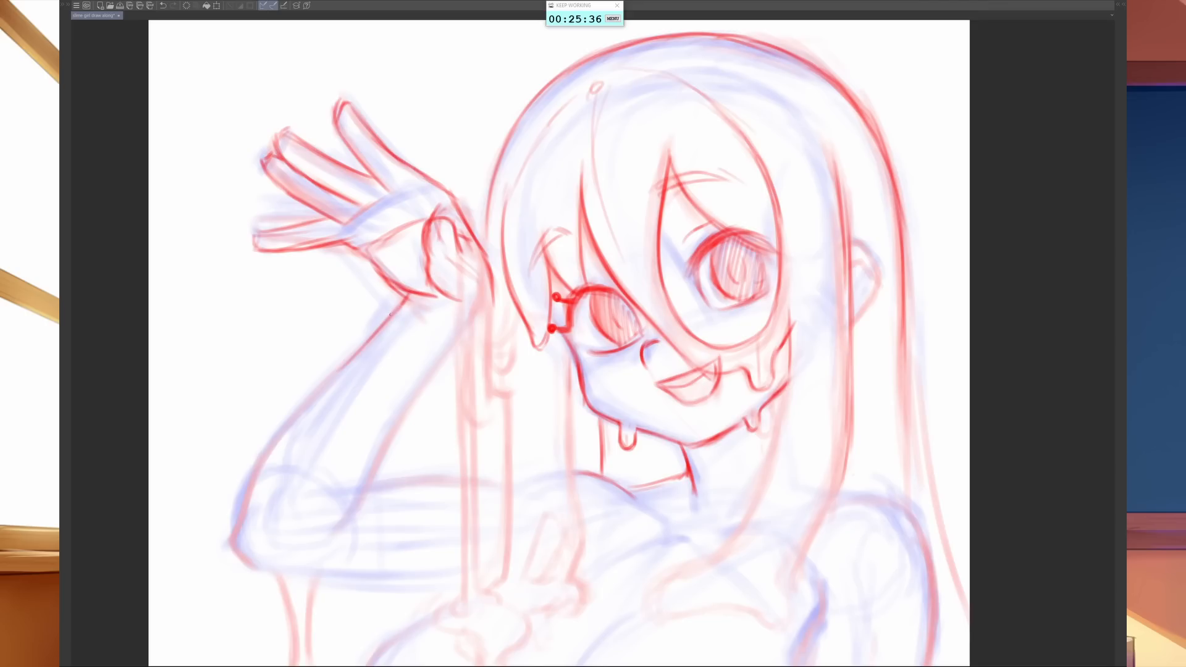
{"action": "left_click_drag", "start_coordinate": [392, 314], "coordinate": [311, 390]}
{"action": "left_click_drag", "start_coordinate": [398, 311], "coordinate": [292, 421]}
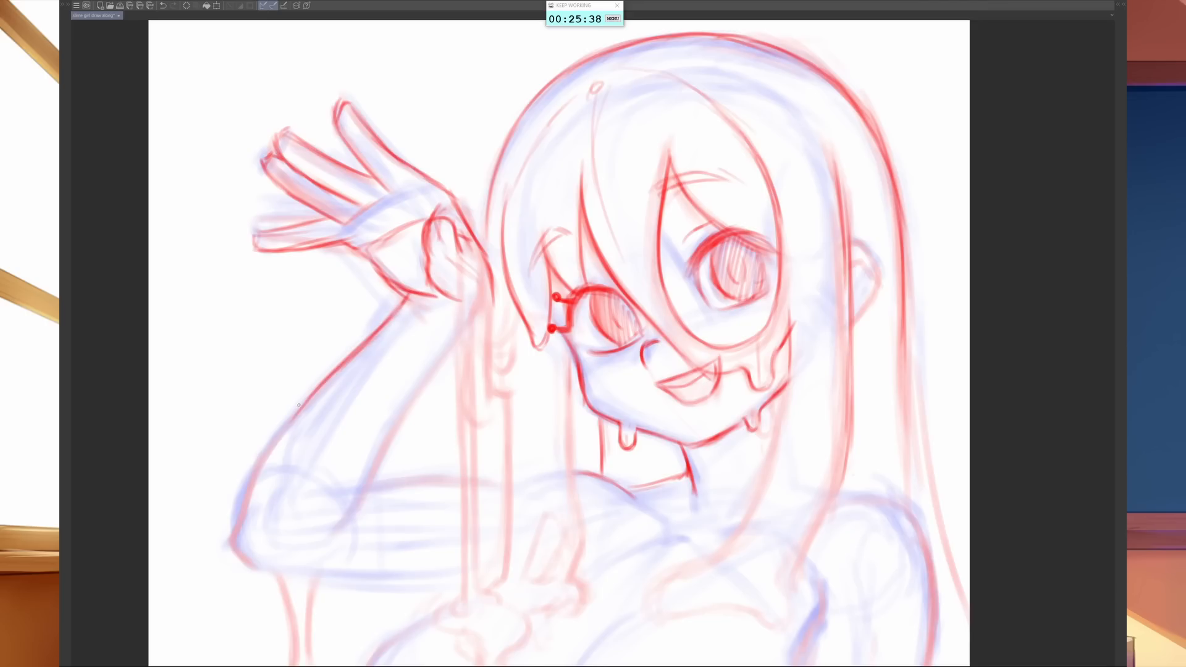
{"action": "left_click_drag", "start_coordinate": [347, 363], "coordinate": [246, 497]}
{"action": "mouse_move", "coordinate": [263, 459]}
{"action": "left_mouse_down"}
{"action": "mouse_move", "coordinate": [228, 538]}
{"action": "mouse_move", "coordinate": [234, 555]}
{"action": "mouse_move", "coordinate": [272, 573]}
{"action": "left_mouse_up"}
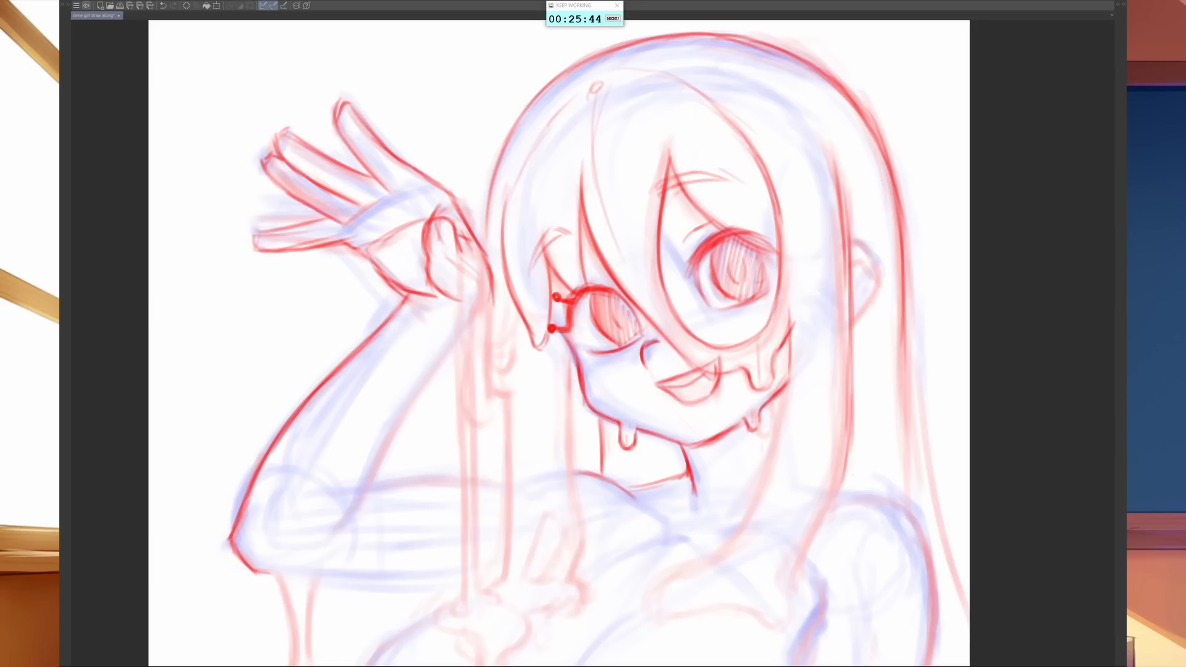
- Draw the short rounded drips below the raised hand and the first long vertical edges of the dripping strand
{"action": "mouse_move", "coordinate": [491, 290]}
{"action": "left_mouse_down"}
{"action": "mouse_move", "coordinate": [491, 333]}
{"action": "mouse_move", "coordinate": [514, 369]}
{"action": "left_mouse_up"}
{"action": "mouse_move", "coordinate": [458, 302]}
{"action": "left_mouse_down"}
{"action": "mouse_move", "coordinate": [460, 357]}
{"action": "mouse_move", "coordinate": [473, 334]}
{"action": "mouse_move", "coordinate": [457, 342]}
{"action": "mouse_move", "coordinate": [460, 446]}
{"action": "left_mouse_up"}
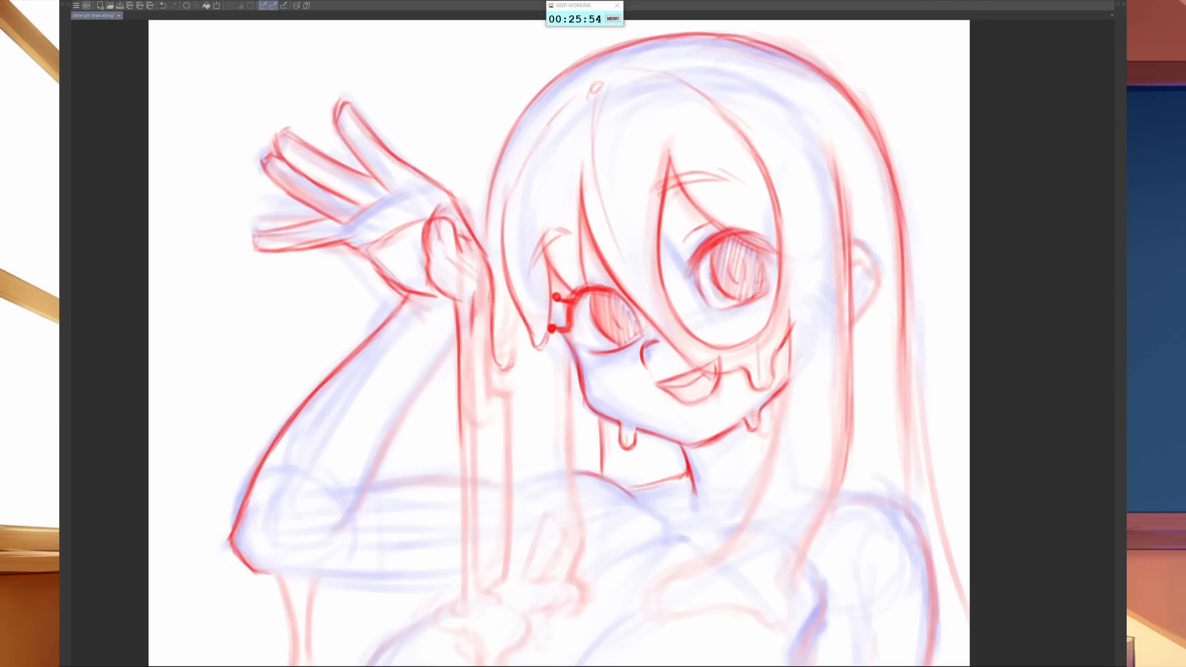
{"action": "left_click_drag", "start_coordinate": [473, 302], "coordinate": [485, 427]}
{"action": "mouse_move", "coordinate": [476, 371]}
{"action": "left_mouse_down"}
{"action": "mouse_move", "coordinate": [506, 411]}
{"action": "mouse_move", "coordinate": [509, 507]}
{"action": "left_mouse_up"}
{"action": "left_click_drag", "start_coordinate": [504, 424], "coordinate": [512, 555]}
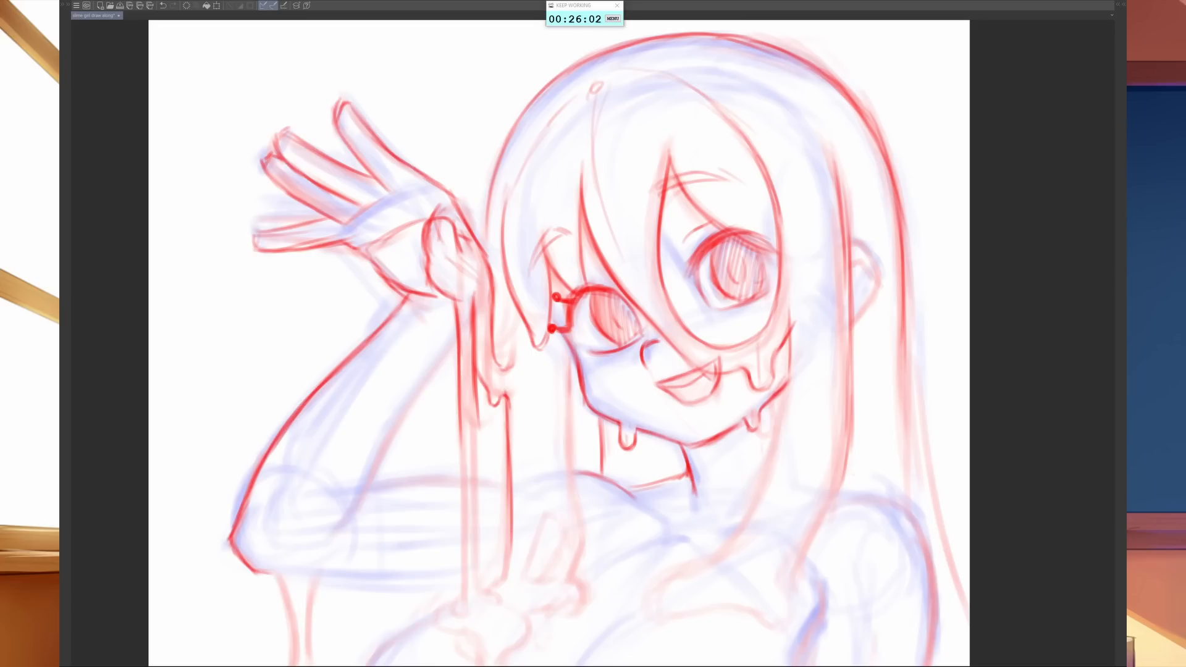
- Extend both edges of the long vertical stream from the raised hand down to the chest
{"action": "left_click_drag", "start_coordinate": [477, 368], "coordinate": [473, 514]}
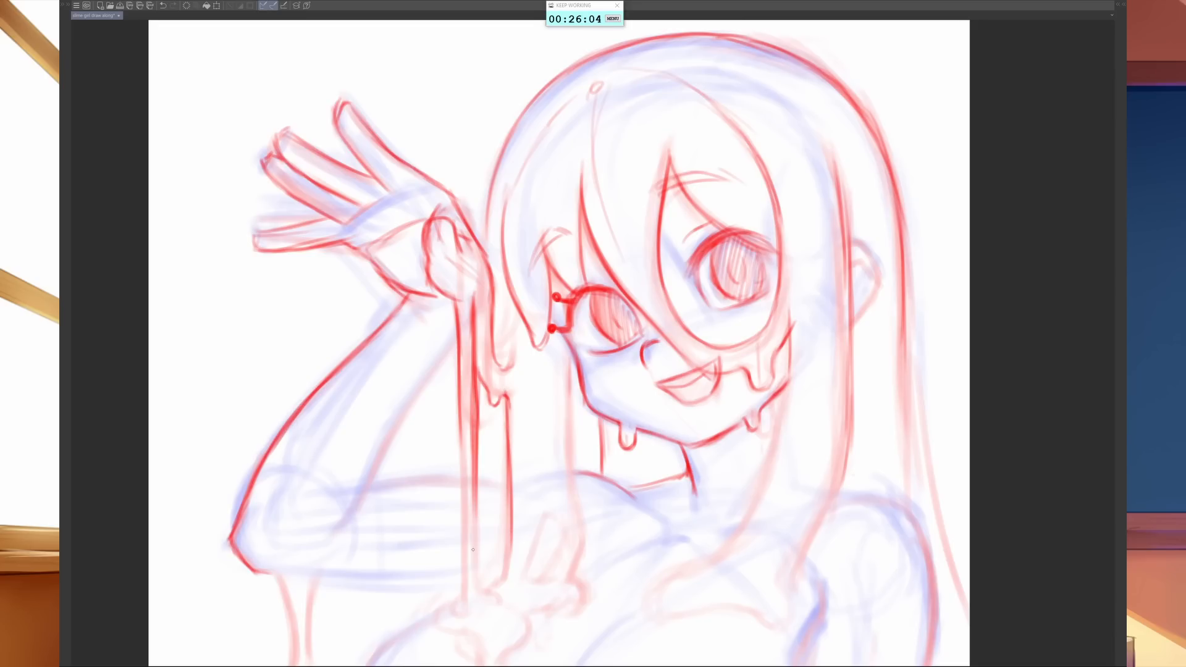
{"action": "left_click_drag", "start_coordinate": [479, 404], "coordinate": [479, 565]}
{"action": "left_click_drag", "start_coordinate": [481, 471], "coordinate": [481, 585]}
{"action": "left_click_drag", "start_coordinate": [458, 381], "coordinate": [459, 544]}
{"action": "left_click_drag", "start_coordinate": [465, 431], "coordinate": [464, 606]}
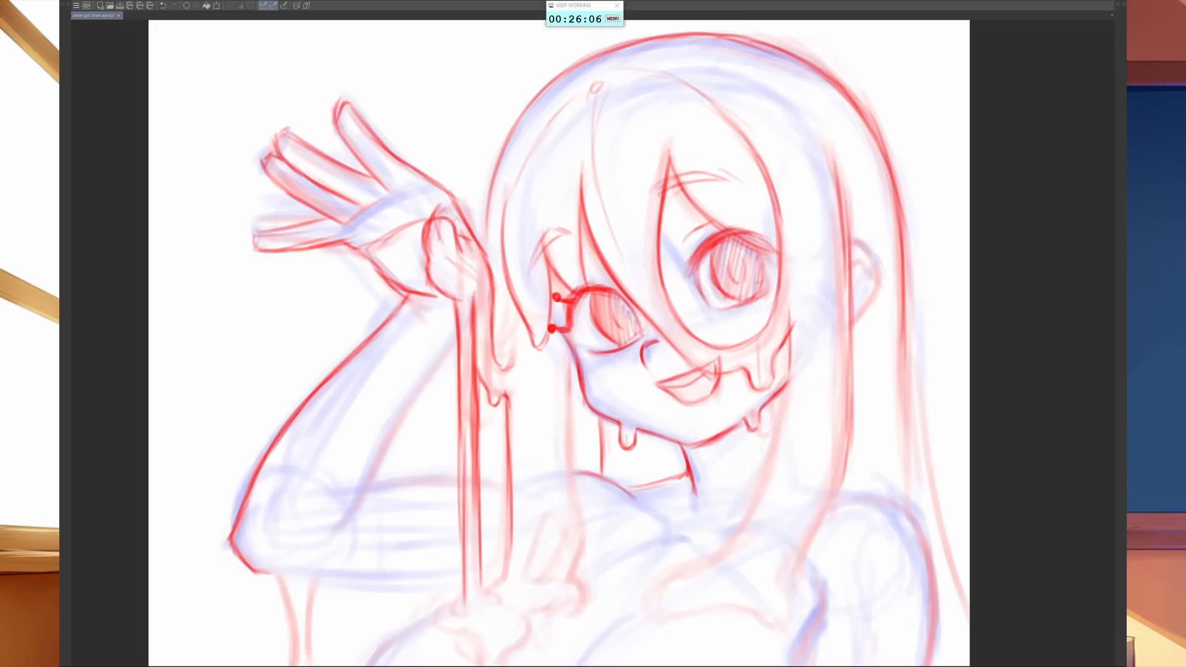
- Draw the puddle and the narrow loop where the stream lands on the chest, and extend the shoulder line below the neck
{"action": "mouse_move", "coordinate": [463, 542]}
{"action": "left_mouse_down"}
{"action": "mouse_move", "coordinate": [464, 613]}
{"action": "mouse_move", "coordinate": [430, 622]}
{"action": "mouse_move", "coordinate": [451, 630]}
{"action": "left_mouse_up"}
{"action": "mouse_move", "coordinate": [534, 579]}
{"action": "left_mouse_down"}
{"action": "mouse_move", "coordinate": [547, 512]}
{"action": "mouse_move", "coordinate": [562, 540]}
{"action": "mouse_move", "coordinate": [540, 574]}
{"action": "mouse_move", "coordinate": [576, 601]}
{"action": "left_mouse_up"}
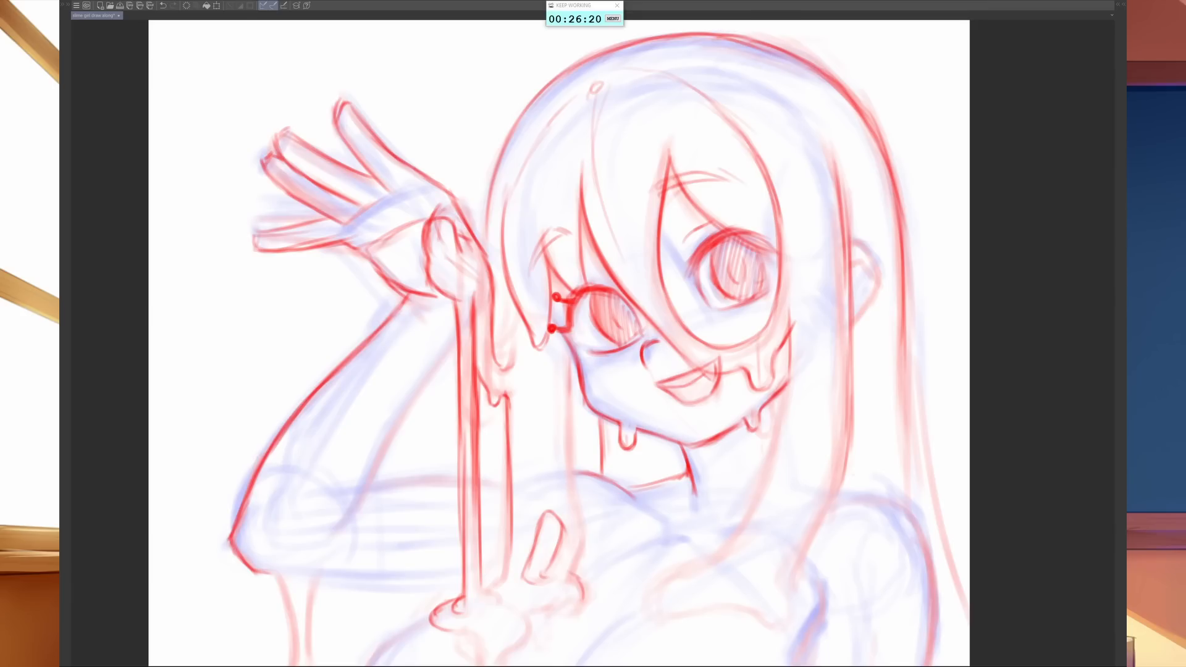
{"action": "left_click_drag", "start_coordinate": [640, 505], "coordinate": [671, 519]}
- Draw the underside of the raised upper arm and the long drip hanging beside the elbow
{"action": "mouse_move", "coordinate": [241, 566]}
{"action": "left_mouse_down"}
{"action": "mouse_move", "coordinate": [291, 579]}
{"action": "mouse_move", "coordinate": [296, 619]}
{"action": "left_mouse_up"}
{"action": "left_click_drag", "start_coordinate": [518, 564], "coordinate": [684, 391]}
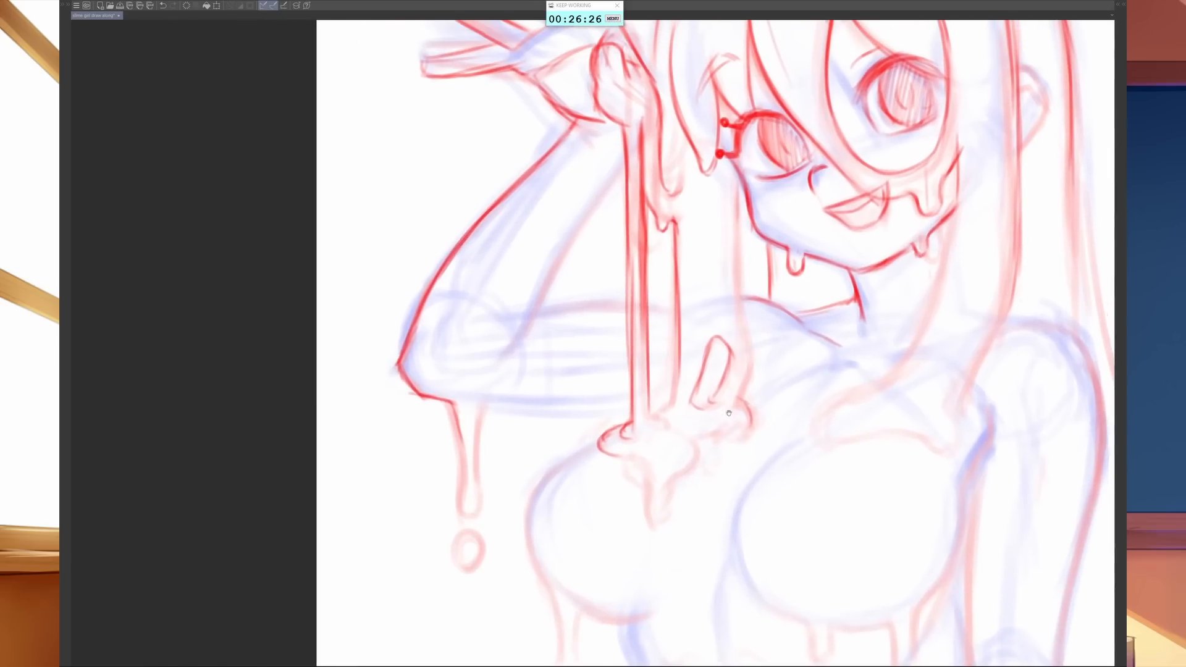
{"action": "mouse_move", "coordinate": [451, 400]}
{"action": "left_mouse_down"}
{"action": "mouse_move", "coordinate": [460, 496]}
{"action": "mouse_move", "coordinate": [466, 515]}
{"action": "mouse_move", "coordinate": [475, 510]}
{"action": "mouse_move", "coordinate": [479, 404]}
{"action": "mouse_move", "coordinate": [494, 402]}
{"action": "mouse_move", "coordinate": [389, 480]}
{"action": "mouse_move", "coordinate": [499, 483]}
{"action": "left_mouse_up"}
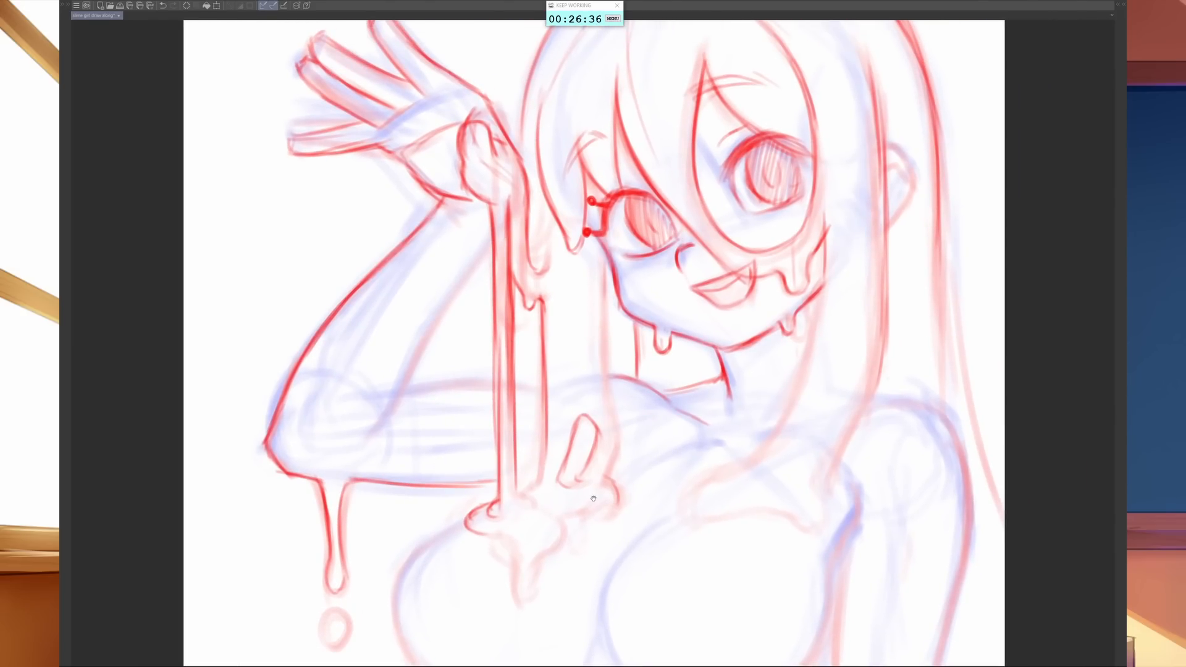
- Draw the front hair lock's inner edge from the jaw to the chest and the inner contour of the chest below it
{"action": "left_click_drag", "start_coordinate": [691, 531], "coordinate": [728, 430]}
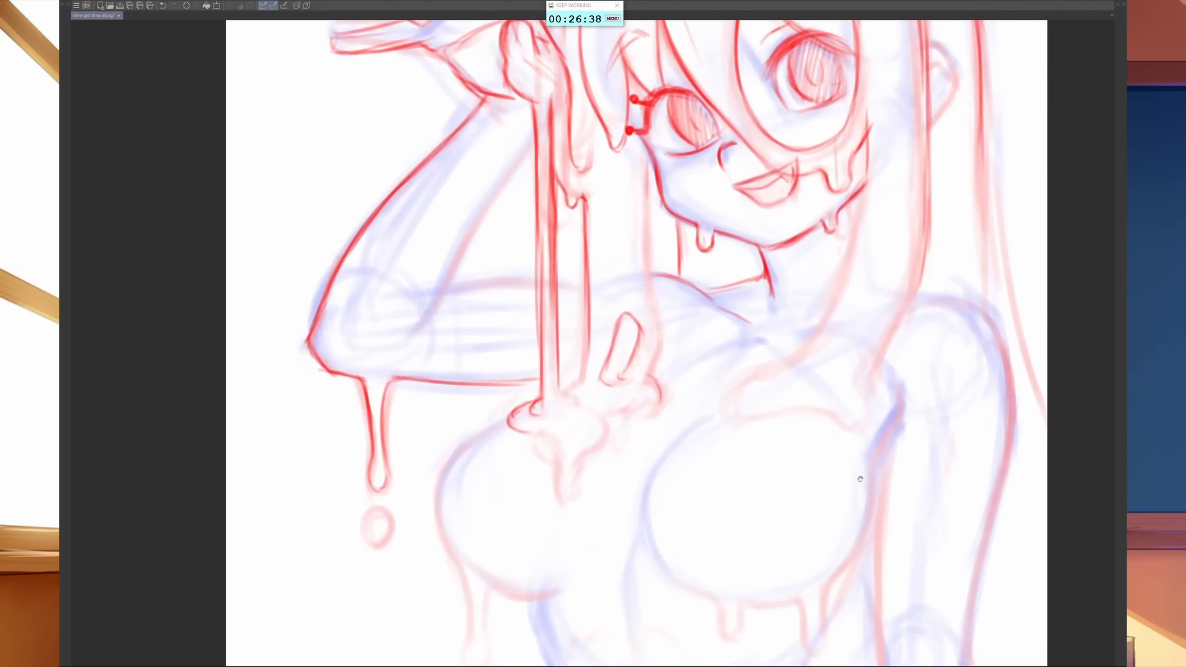
{"action": "left_click_drag", "start_coordinate": [861, 479], "coordinate": [879, 394]}
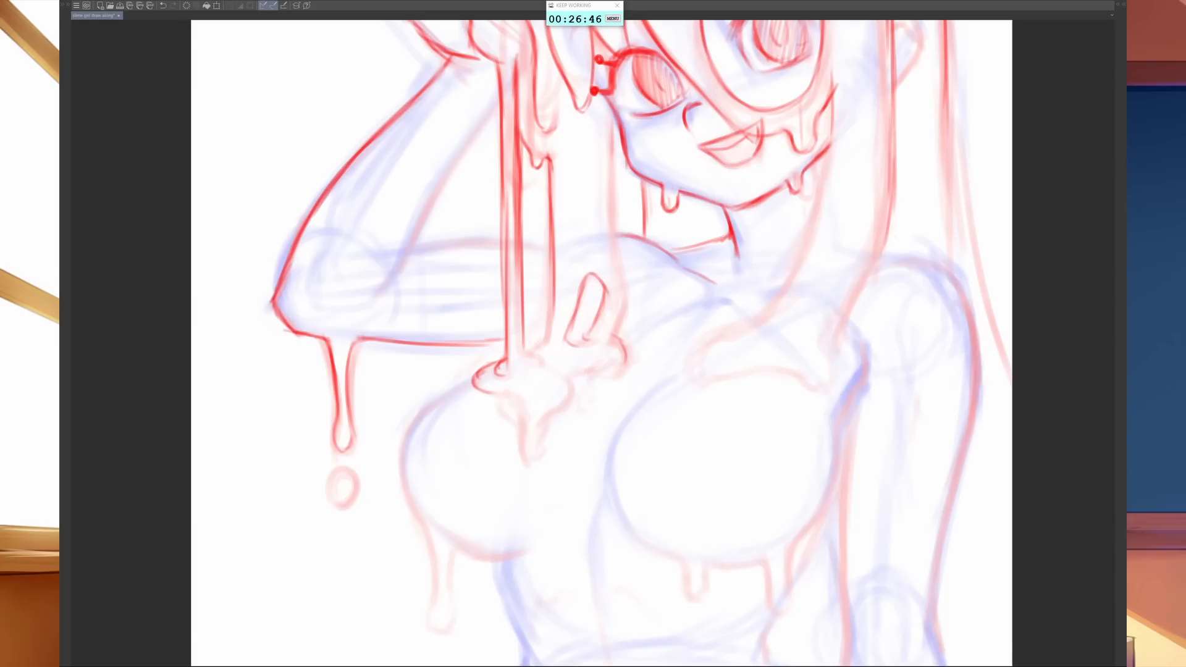
{"action": "key", "text": "Tab"}
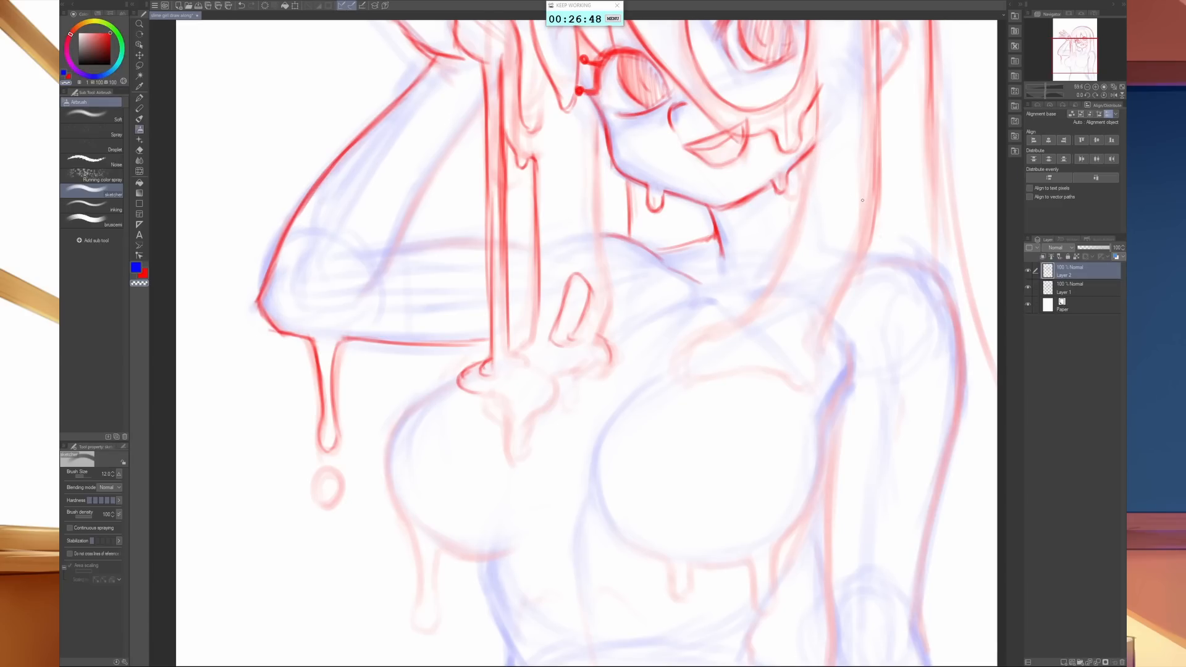
{"action": "key", "text": "Tab"}
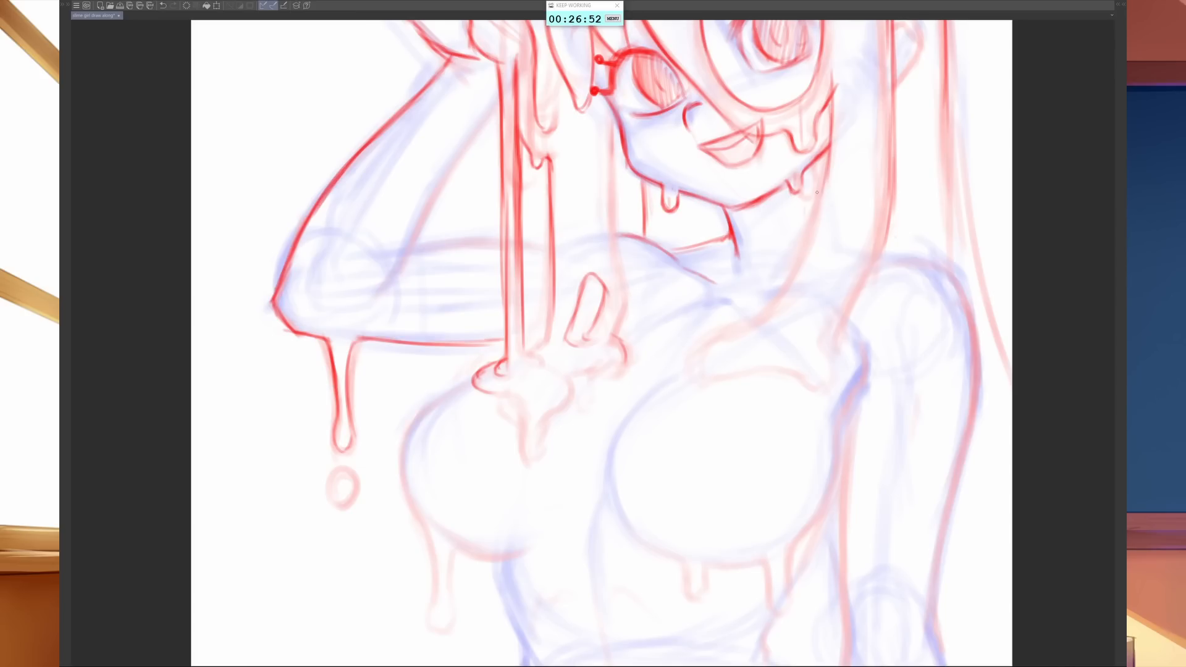
{"action": "mouse_move", "coordinate": [832, 142]}
{"action": "left_mouse_down"}
{"action": "mouse_move", "coordinate": [790, 288]}
{"action": "mouse_move", "coordinate": [704, 347]}
{"action": "mouse_move", "coordinate": [617, 438]}
{"action": "mouse_move", "coordinate": [612, 497]}
{"action": "mouse_move", "coordinate": [655, 543]}
{"action": "mouse_move", "coordinate": [689, 557]}
{"action": "mouse_move", "coordinate": [696, 582]}
{"action": "left_mouse_up"}
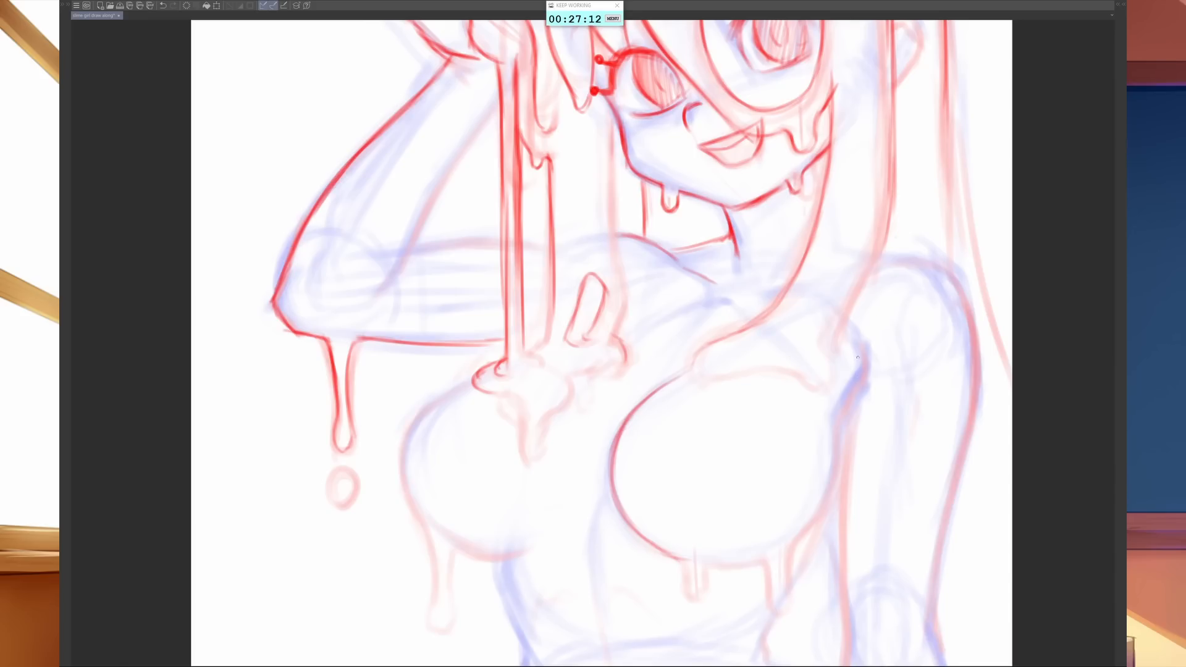
- Draw the outer edge of the front hair lock from beside the face down past the shoulder
{"action": "left_click_drag", "start_coordinate": [857, 343], "coordinate": [858, 378]}
{"action": "left_click_drag", "start_coordinate": [892, 115], "coordinate": [893, 186]}
{"action": "left_click_drag", "start_coordinate": [894, 140], "coordinate": [890, 236]}
{"action": "mouse_move", "coordinate": [892, 194]}
{"action": "left_mouse_down"}
{"action": "mouse_move", "coordinate": [876, 267]}
{"action": "mouse_move", "coordinate": [821, 339]}
{"action": "mouse_move", "coordinate": [834, 378]}
{"action": "left_mouse_up"}
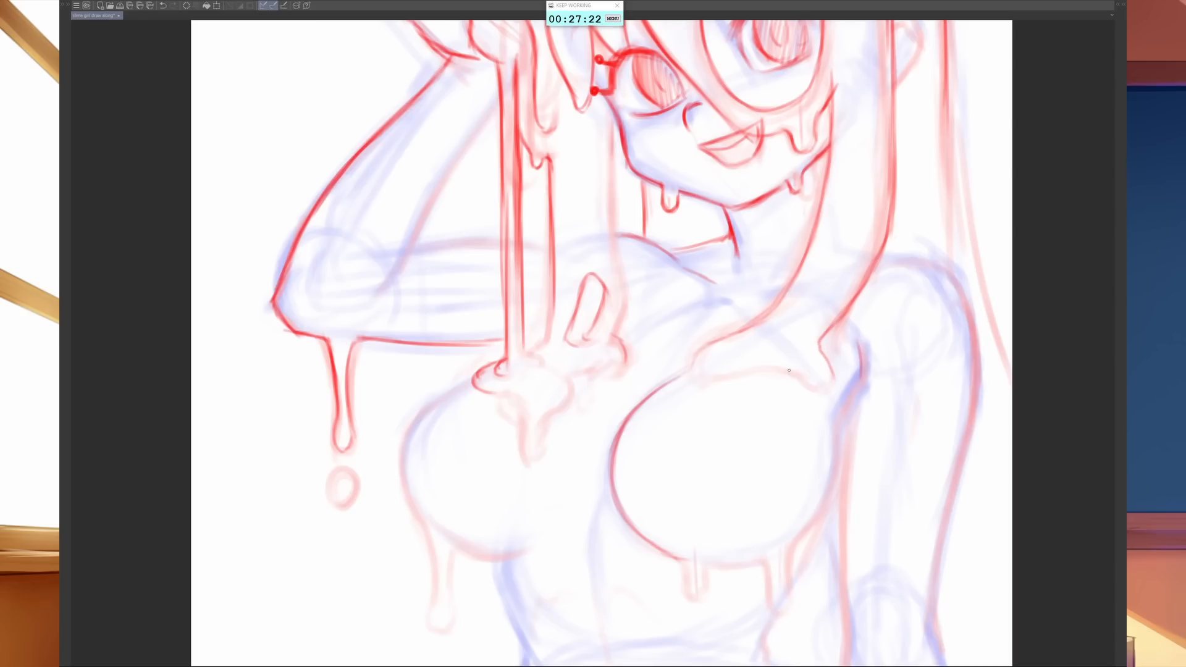
- Draw the hair lock's melted end on the upper chest, with a rounded blob and a tapered rounded tip
{"action": "mouse_move", "coordinate": [789, 368]}
{"action": "left_mouse_down"}
{"action": "mouse_move", "coordinate": [825, 403]}
{"action": "mouse_move", "coordinate": [834, 378]}
{"action": "left_mouse_up"}
{"action": "key", "text": "b"}
{"action": "mouse_move", "coordinate": [828, 394]}
{"action": "left_mouse_down"}
{"action": "mouse_move", "coordinate": [819, 416]}
{"action": "mouse_move", "coordinate": [809, 386]}
{"action": "left_mouse_up"}
{"action": "key", "text": "b"}
{"action": "mouse_move", "coordinate": [798, 371]}
{"action": "left_mouse_down"}
{"action": "mouse_move", "coordinate": [834, 366]}
{"action": "mouse_move", "coordinate": [835, 376]}
{"action": "mouse_move", "coordinate": [807, 356]}
{"action": "left_mouse_up"}
{"action": "mouse_move", "coordinate": [721, 374]}
{"action": "left_mouse_down"}
{"action": "mouse_move", "coordinate": [810, 348]}
{"action": "mouse_move", "coordinate": [787, 351]}
{"action": "mouse_move", "coordinate": [787, 363]}
{"action": "mouse_move", "coordinate": [813, 338]}
{"action": "left_mouse_up"}
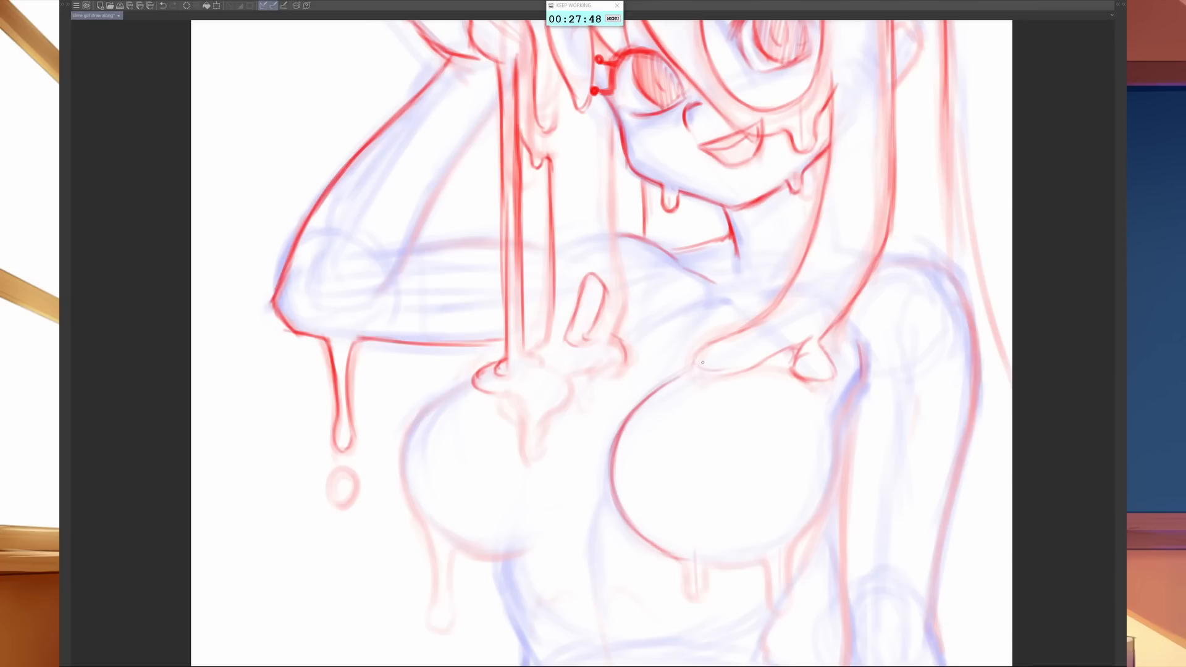
{"action": "mouse_move", "coordinate": [729, 370]}
{"action": "left_mouse_down"}
{"action": "mouse_move", "coordinate": [765, 355]}
{"action": "mouse_move", "coordinate": [731, 371]}
{"action": "mouse_move", "coordinate": [695, 361]}
{"action": "left_mouse_up"}
{"action": "mouse_move", "coordinate": [694, 361]}
{"action": "left_mouse_down"}
{"action": "mouse_move", "coordinate": [772, 315]}
{"action": "mouse_move", "coordinate": [798, 276]}
{"action": "left_mouse_up"}
{"action": "mouse_move", "coordinate": [748, 334]}
{"action": "left_mouse_down"}
{"action": "mouse_move", "coordinate": [714, 348]}
{"action": "mouse_move", "coordinate": [711, 372]}
{"action": "left_mouse_up"}
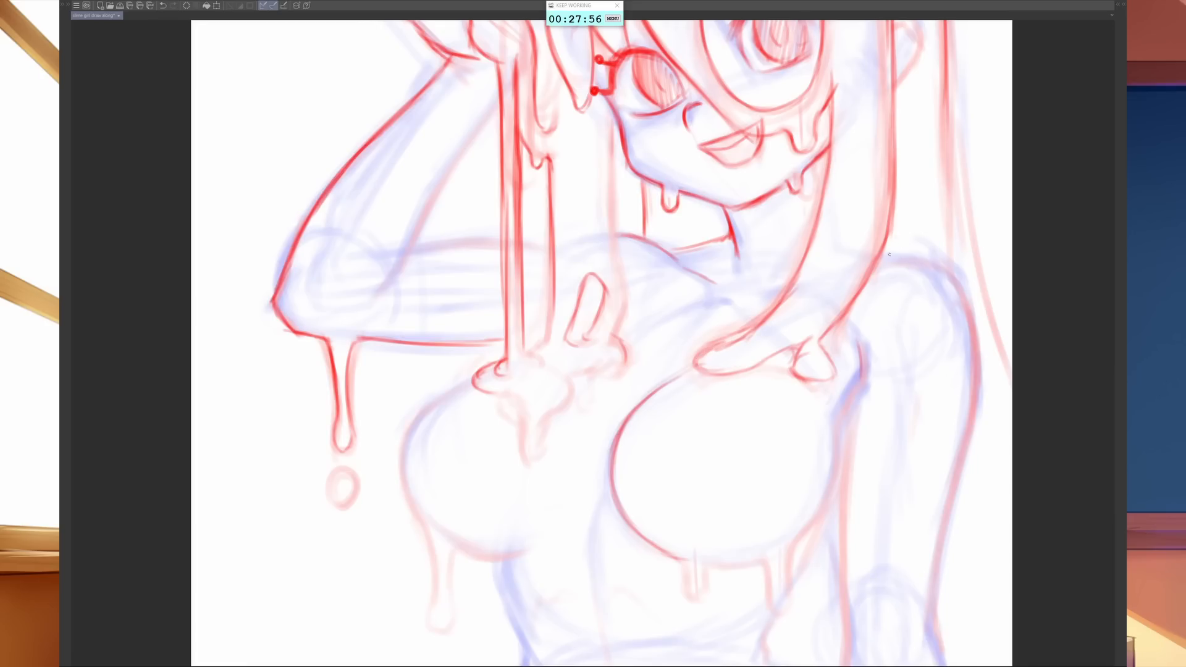
- Outline the lowered arm's shoulder from the hair lock around to the outer upper arm
{"action": "left_click_drag", "start_coordinate": [889, 254], "coordinate": [939, 250]}
{"action": "mouse_move", "coordinate": [879, 255]}
{"action": "left_mouse_down"}
{"action": "mouse_move", "coordinate": [951, 250]}
{"action": "mouse_move", "coordinate": [975, 295]}
{"action": "left_mouse_up"}
{"action": "mouse_move", "coordinate": [939, 251]}
{"action": "left_mouse_down"}
{"action": "mouse_move", "coordinate": [977, 315]}
{"action": "mouse_move", "coordinate": [977, 386]}
{"action": "left_mouse_up"}
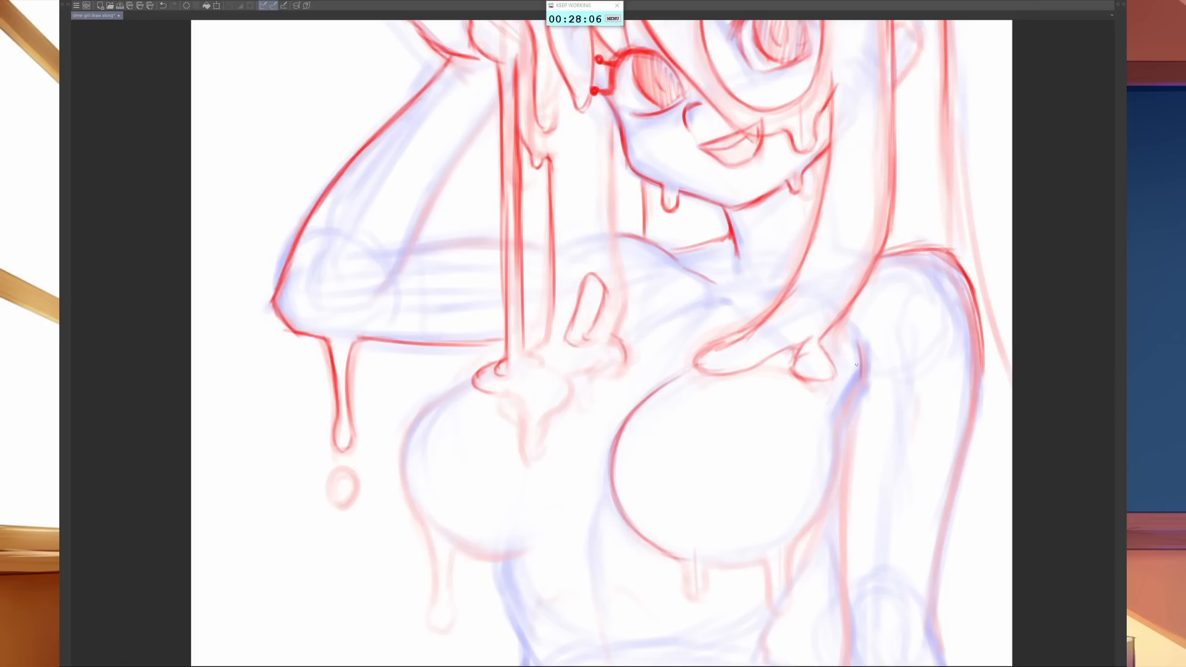
- Draw the lowered arm's armpit fold and the adjoining chest contour, ending in two drips along its lower edge
{"action": "left_click_drag", "start_coordinate": [859, 347], "coordinate": [831, 458]}
{"action": "left_click_drag", "start_coordinate": [836, 417], "coordinate": [836, 474]}
{"action": "mouse_move", "coordinate": [832, 420]}
{"action": "left_mouse_down"}
{"action": "mouse_move", "coordinate": [835, 480]}
{"action": "mouse_move", "coordinate": [817, 524]}
{"action": "left_mouse_up"}
{"action": "mouse_move", "coordinate": [827, 477]}
{"action": "left_mouse_down"}
{"action": "mouse_move", "coordinate": [789, 593]}
{"action": "mouse_move", "coordinate": [767, 594]}
{"action": "mouse_move", "coordinate": [780, 616]}
{"action": "mouse_move", "coordinate": [790, 573]}
{"action": "mouse_move", "coordinate": [710, 565]}
{"action": "mouse_move", "coordinate": [684, 583]}
{"action": "mouse_move", "coordinate": [688, 598]}
{"action": "mouse_move", "coordinate": [705, 597]}
{"action": "mouse_move", "coordinate": [707, 569]}
{"action": "left_mouse_up"}
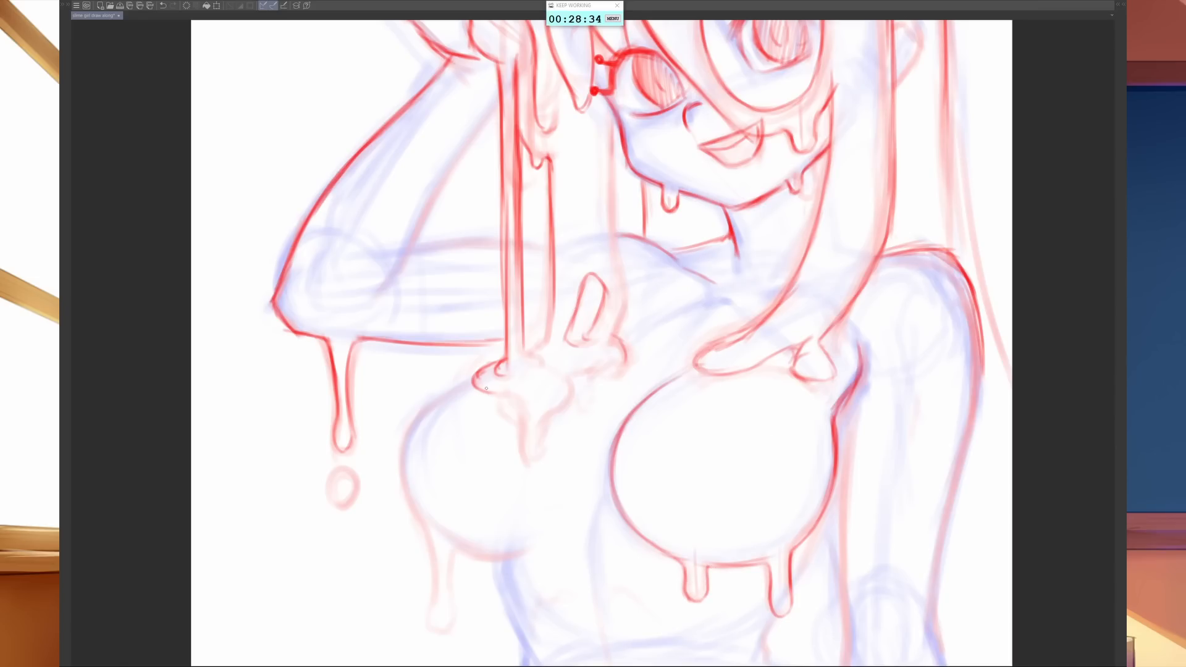
- Draw the drip running from the chest puddle and the hair strand edge descending from the cheek beside it
{"action": "mouse_move", "coordinate": [484, 392]}
{"action": "left_mouse_down"}
{"action": "mouse_move", "coordinate": [523, 414]}
{"action": "mouse_move", "coordinate": [535, 459]}
{"action": "mouse_move", "coordinate": [574, 394]}
{"action": "mouse_move", "coordinate": [569, 376]}
{"action": "mouse_move", "coordinate": [615, 356]}
{"action": "left_mouse_up"}
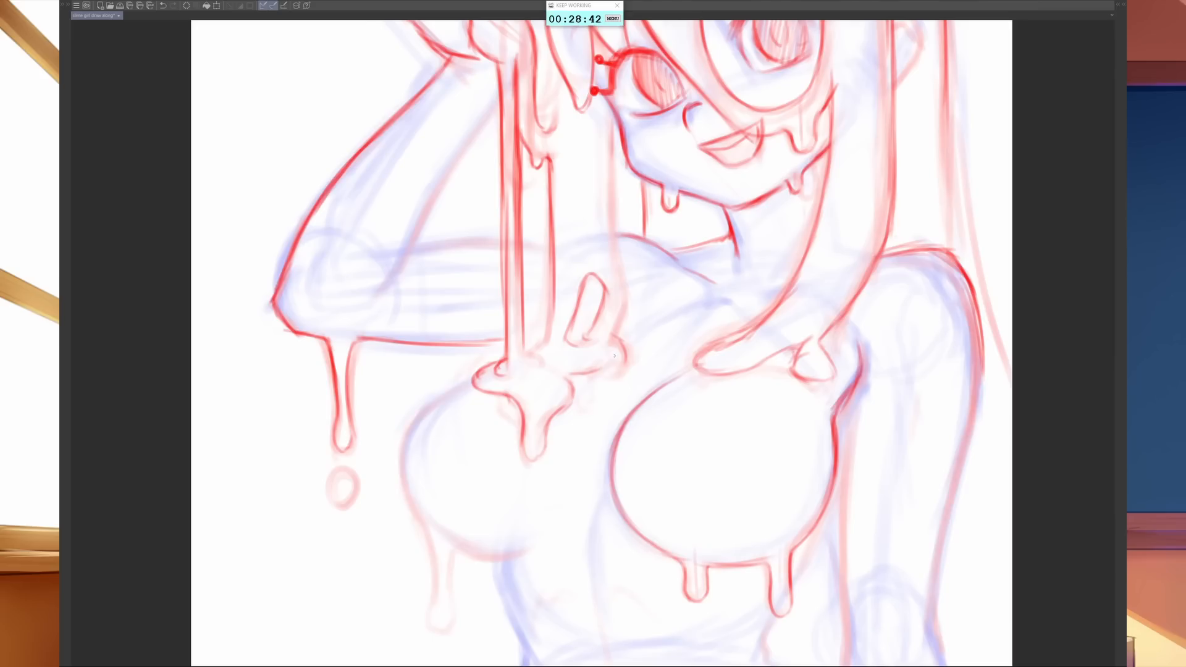
{"action": "left_click_drag", "start_coordinate": [616, 118], "coordinate": [614, 249]}
{"action": "mouse_move", "coordinate": [613, 155]}
{"action": "left_mouse_down"}
{"action": "mouse_move", "coordinate": [629, 293]}
{"action": "mouse_move", "coordinate": [613, 344]}
{"action": "mouse_move", "coordinate": [622, 342]}
{"action": "mouse_move", "coordinate": [620, 373]}
{"action": "left_mouse_up"}
{"action": "mouse_move", "coordinate": [545, 343]}
{"action": "left_mouse_down"}
{"action": "mouse_move", "coordinate": [531, 353]}
{"action": "mouse_move", "coordinate": [540, 360]}
{"action": "left_mouse_up"}
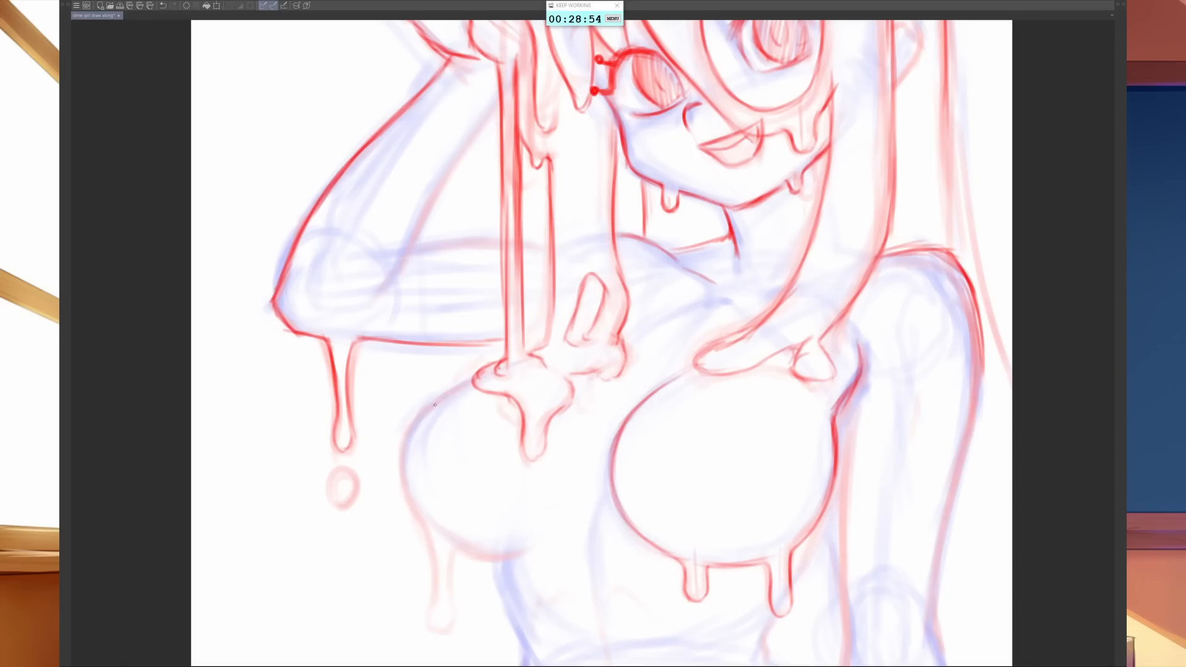
- Draw the torso contour on the raised arm's side, covering the chest with its long drip, the waist and the hip
{"action": "mouse_move", "coordinate": [463, 386]}
{"action": "left_mouse_down"}
{"action": "mouse_move", "coordinate": [411, 427]}
{"action": "mouse_move", "coordinate": [400, 488]}
{"action": "mouse_move", "coordinate": [400, 476]}
{"action": "mouse_move", "coordinate": [411, 522]}
{"action": "mouse_move", "coordinate": [429, 536]}
{"action": "mouse_move", "coordinate": [437, 636]}
{"action": "mouse_move", "coordinate": [455, 627]}
{"action": "mouse_move", "coordinate": [451, 546]}
{"action": "mouse_move", "coordinate": [515, 560]}
{"action": "mouse_move", "coordinate": [498, 591]}
{"action": "left_mouse_up"}
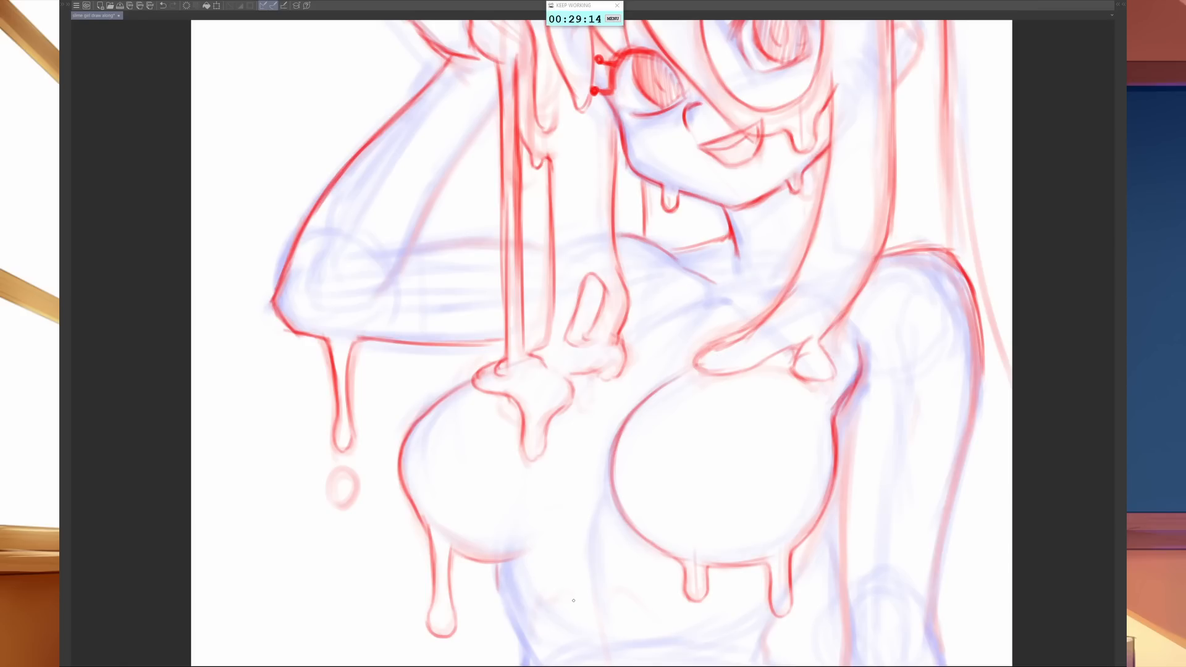
{"action": "scroll", "coordinate": [561, 497], "scroll_direction": "down", "scroll_amount": 5}
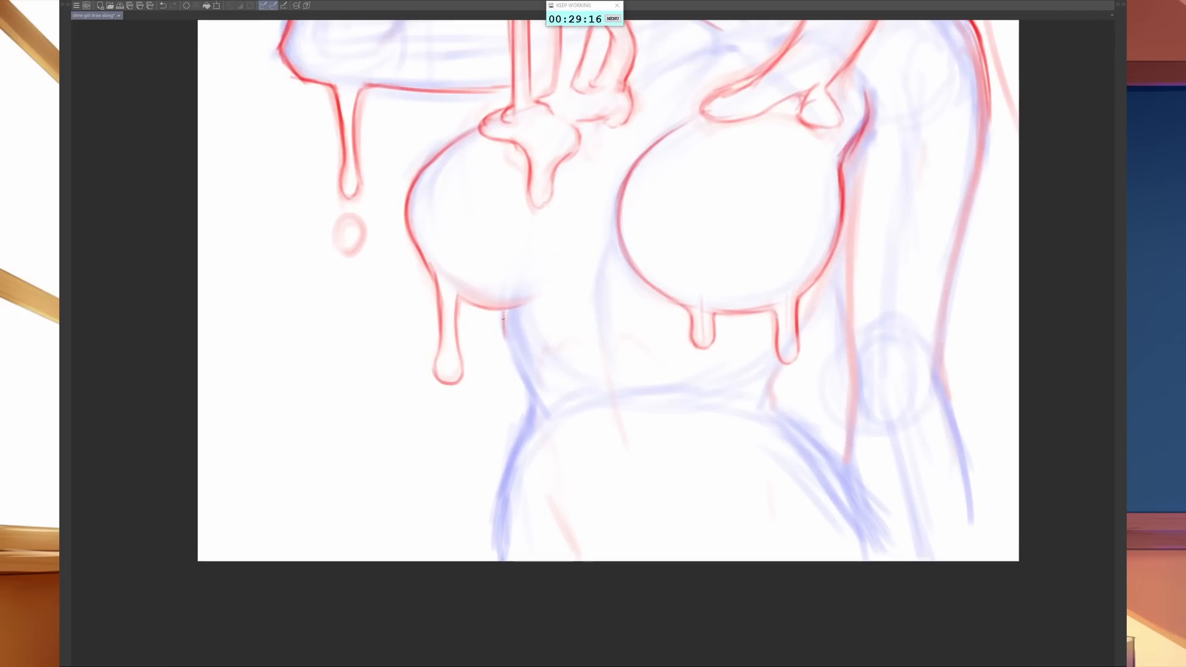
{"action": "mouse_move", "coordinate": [502, 312]}
{"action": "left_mouse_down"}
{"action": "mouse_move", "coordinate": [534, 404]}
{"action": "mouse_move", "coordinate": [532, 415]}
{"action": "mouse_move", "coordinate": [529, 396]}
{"action": "mouse_move", "coordinate": [495, 521]}
{"action": "mouse_move", "coordinate": [494, 559]}
{"action": "left_mouse_up"}
- Extend the chest's underside curve toward the torso centre and draw the crease between the raised arm's shoulder and collarbone
{"action": "left_click_drag", "start_coordinate": [823, 401], "coordinate": [715, 549]}
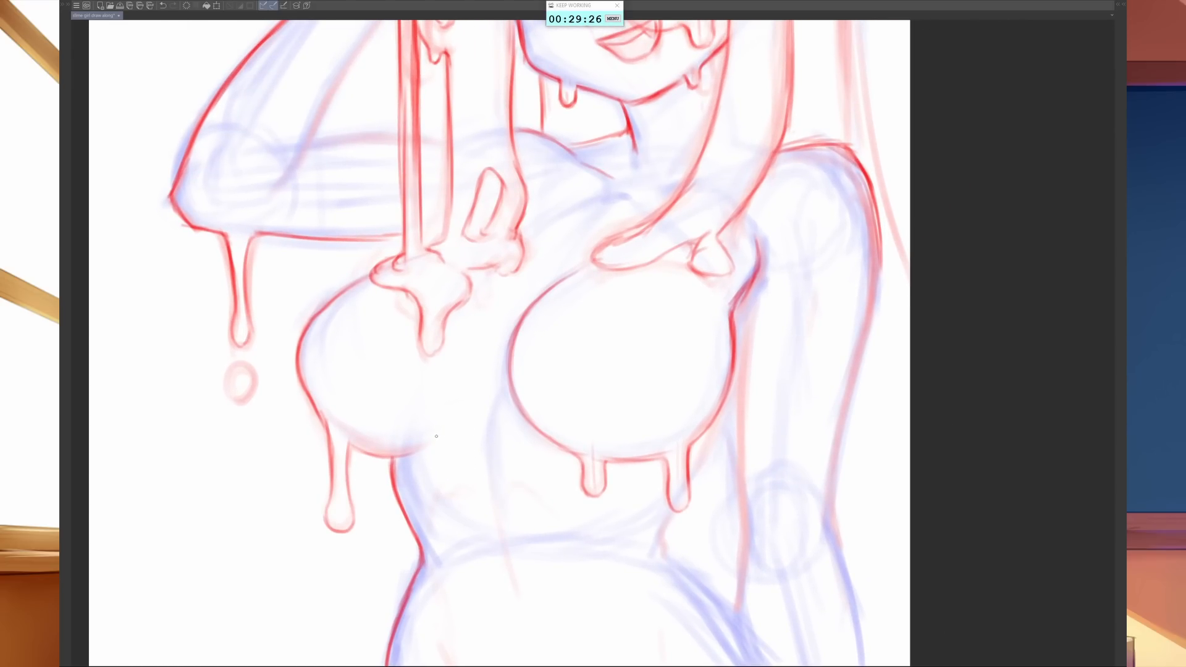
{"action": "mouse_move", "coordinate": [373, 446]}
{"action": "left_mouse_down"}
{"action": "mouse_move", "coordinate": [412, 457]}
{"action": "mouse_move", "coordinate": [459, 420]}
{"action": "left_mouse_up"}
{"action": "left_click_drag", "start_coordinate": [534, 211], "coordinate": [596, 190]}
{"action": "left_click_drag", "start_coordinate": [529, 199], "coordinate": [583, 166]}
{"action": "scroll", "coordinate": [346, 174], "scroll_direction": "down", "scroll_amount": 2}
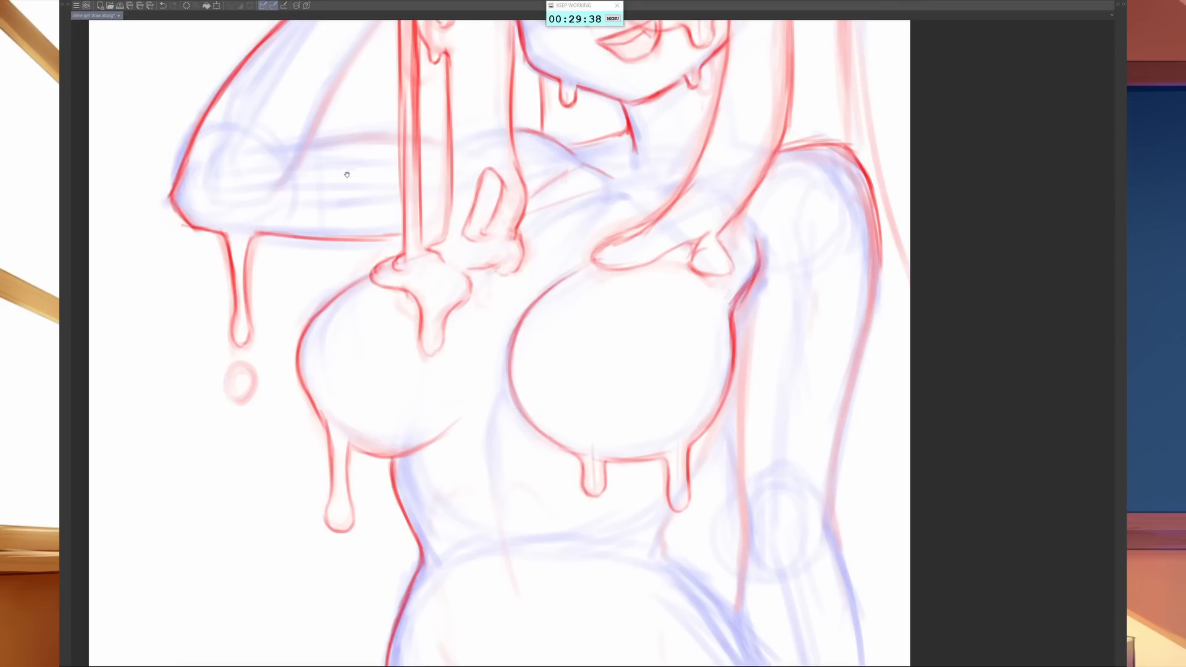
- Draw the inner contour of the raised arm's forearm from the wrist down to the elbow bend, and save the drawing
{"action": "scroll", "coordinate": [393, 363], "scroll_direction": "up", "scroll_amount": 2}
{"action": "mouse_move", "coordinate": [285, 388]}
{"action": "left_mouse_down"}
{"action": "mouse_move", "coordinate": [334, 368]}
{"action": "mouse_move", "coordinate": [376, 282]}
{"action": "left_mouse_up"}
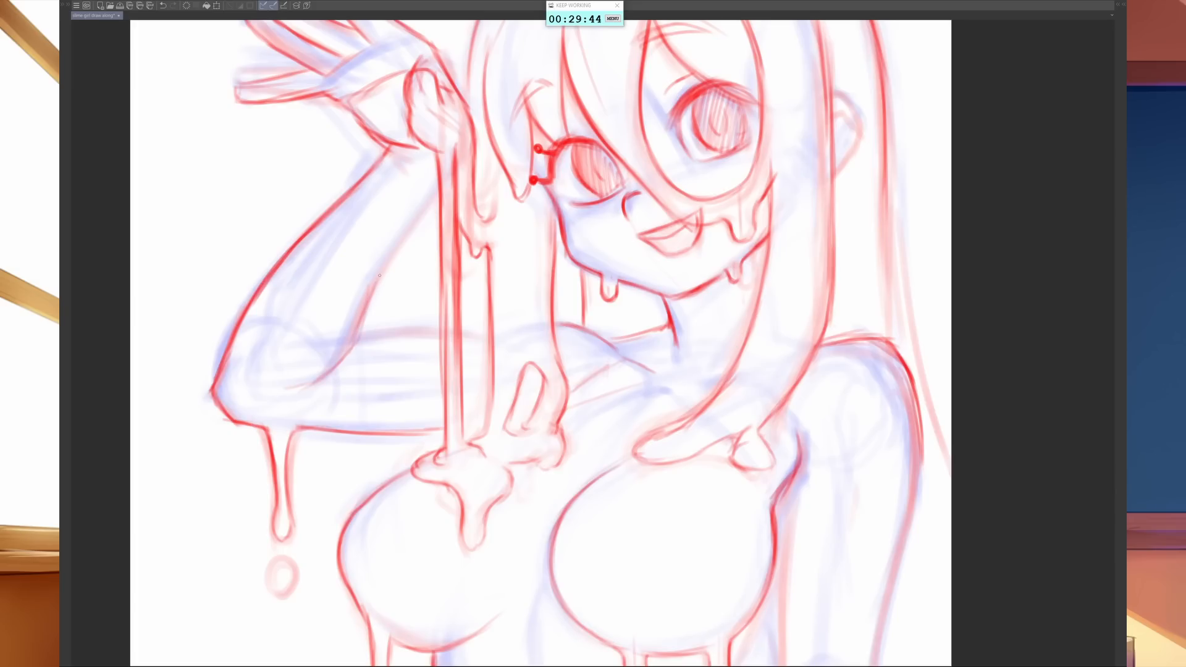
{"action": "left_click_drag", "start_coordinate": [356, 354], "coordinate": [419, 218]}
{"action": "left_click_drag", "start_coordinate": [363, 321], "coordinate": [438, 188]}
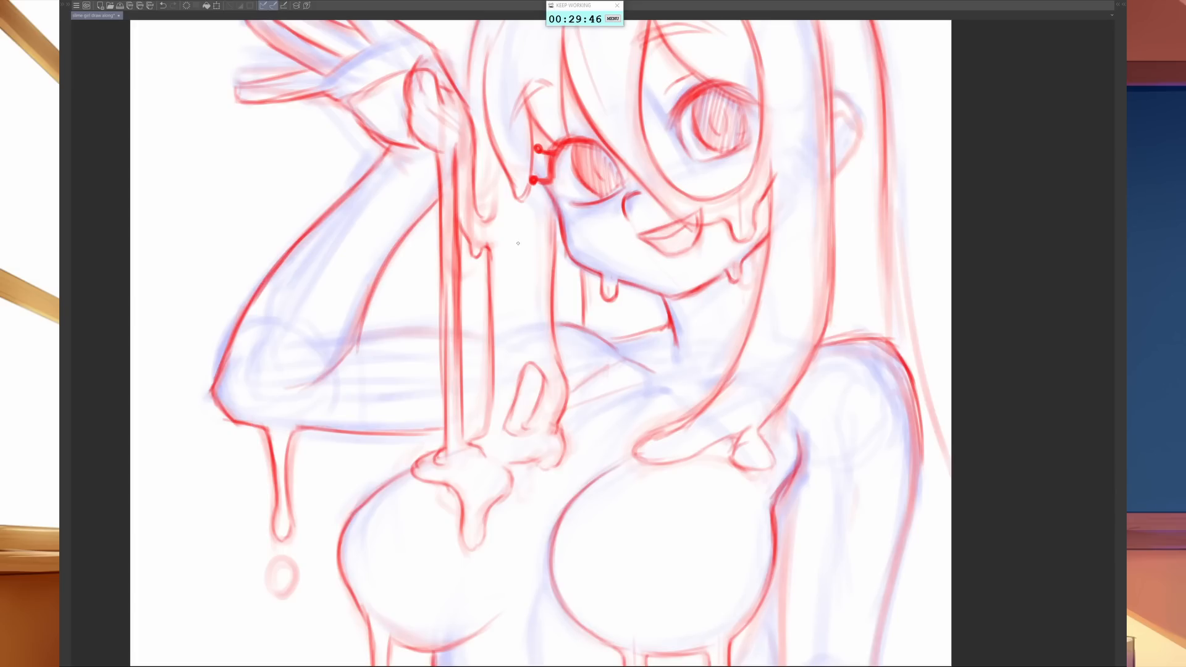
{"action": "left_click_drag", "start_coordinate": [800, 312], "coordinate": [651, 432]}
{"action": "left_click_drag", "start_coordinate": [641, 289], "coordinate": [626, 358]}
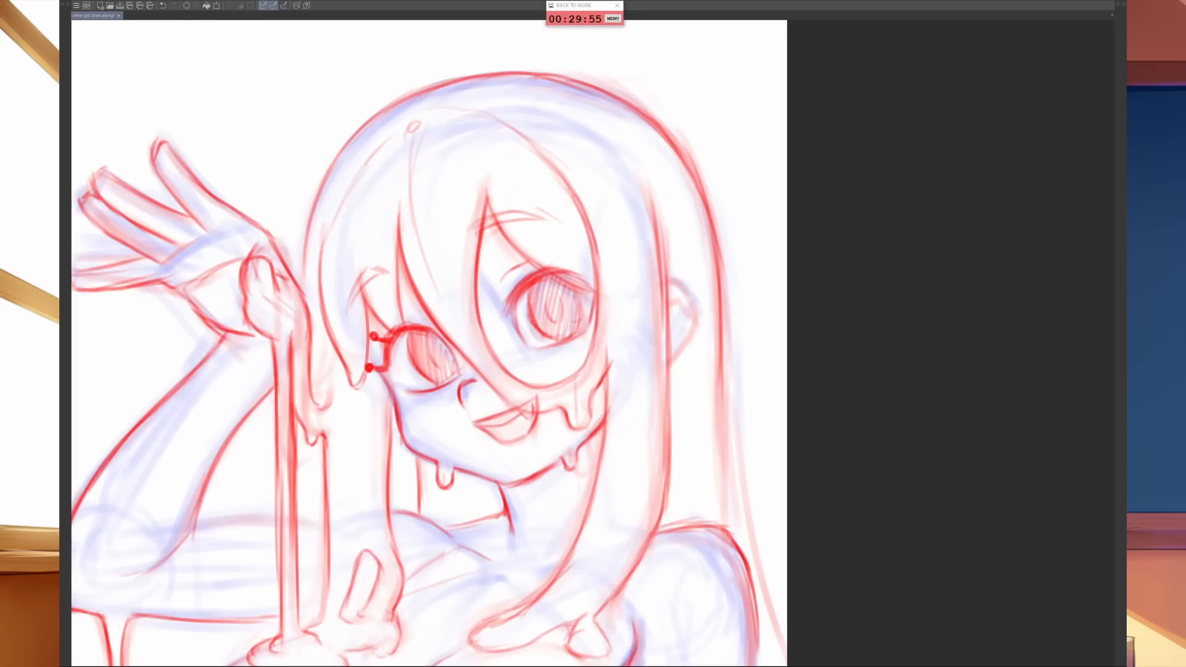
{"action": "key", "text": "ctrl+s"}
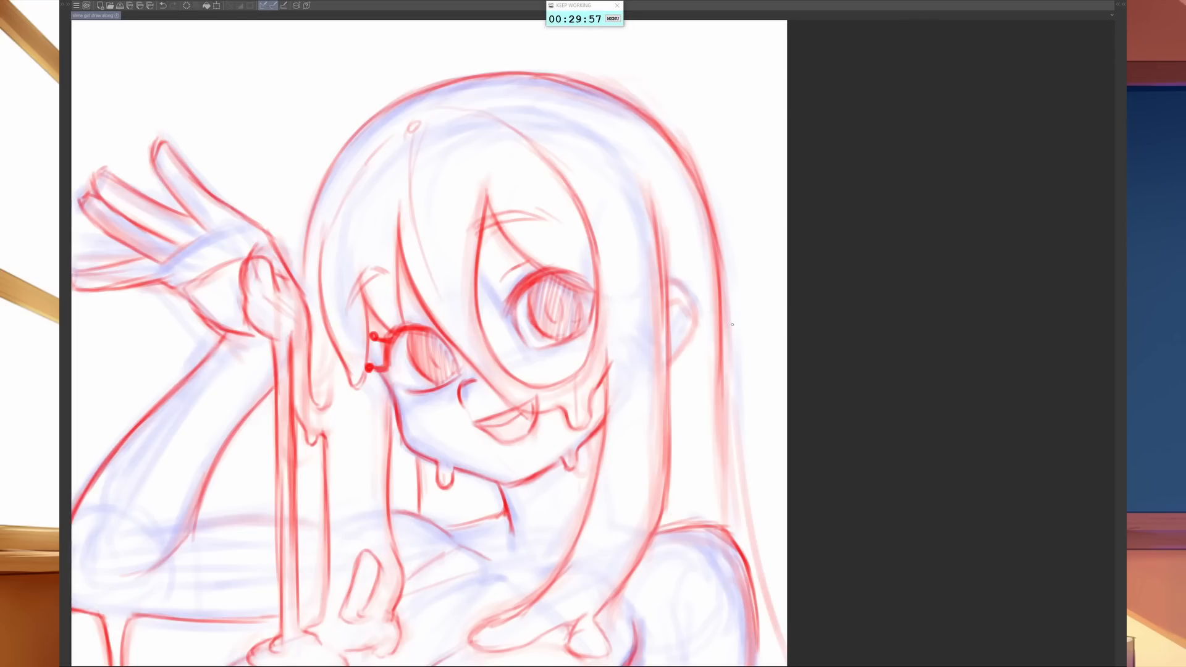
- Flip the canvas horizontally, outline the ear and darken the edge of the long back hair down to the shoulder
{"action": "key", "text": "h"}
{"action": "left_click_drag", "start_coordinate": [895, 451], "coordinate": [728, 499]}
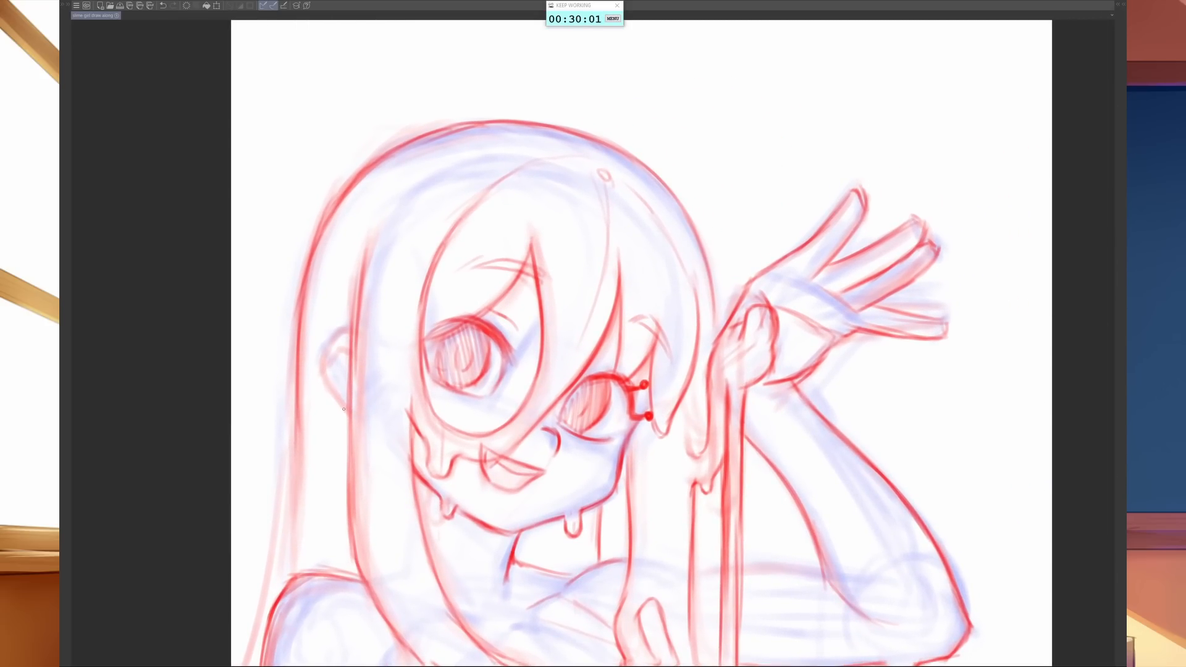
{"action": "mouse_move", "coordinate": [348, 413]}
{"action": "left_mouse_down"}
{"action": "mouse_move", "coordinate": [320, 378]}
{"action": "mouse_move", "coordinate": [337, 401]}
{"action": "mouse_move", "coordinate": [319, 367]}
{"action": "mouse_move", "coordinate": [355, 326]}
{"action": "left_mouse_up"}
{"action": "left_click_drag", "start_coordinate": [294, 374], "coordinate": [291, 502]}
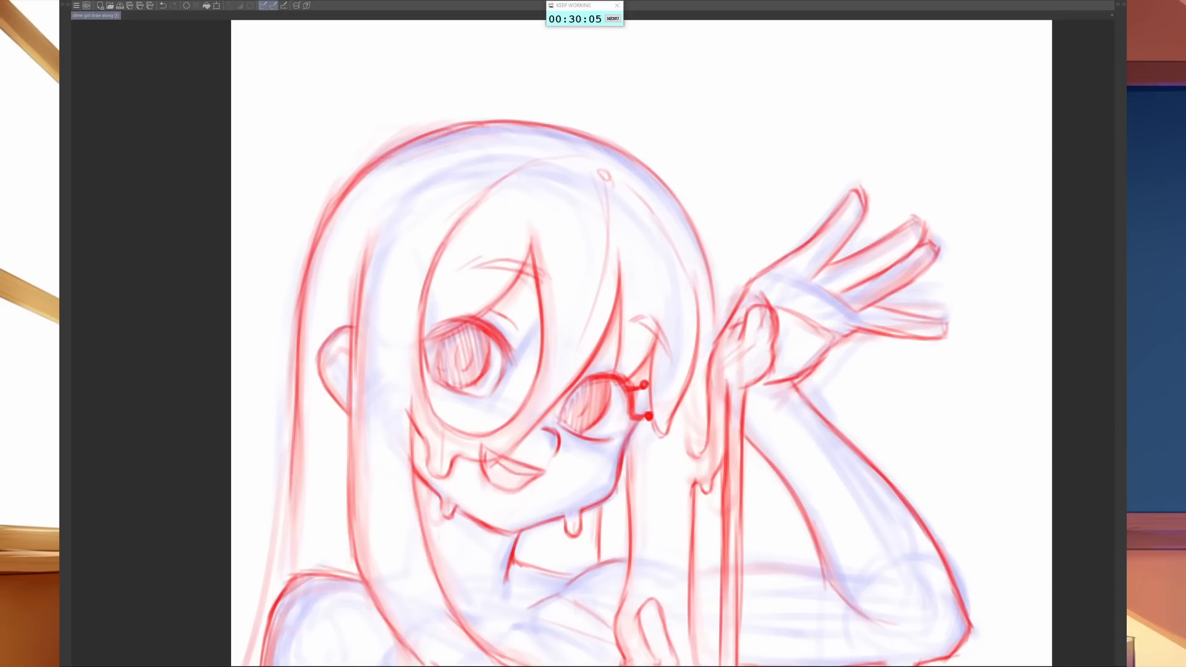
{"action": "left_click_drag", "start_coordinate": [297, 406], "coordinate": [295, 551]}
{"action": "left_click_drag", "start_coordinate": [294, 463], "coordinate": [269, 632]}
{"action": "scroll", "coordinate": [642, 346], "scroll_direction": "down", "scroll_amount": 3}
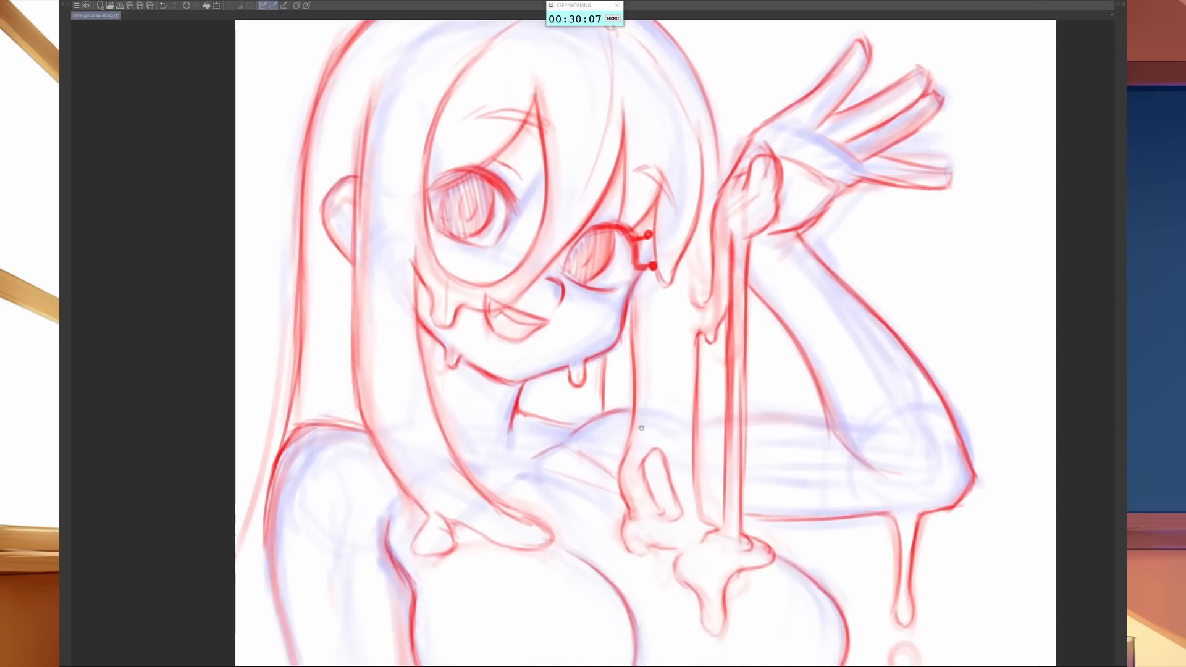
{"action": "left_click_drag", "start_coordinate": [777, 585], "coordinate": [673, 395]}
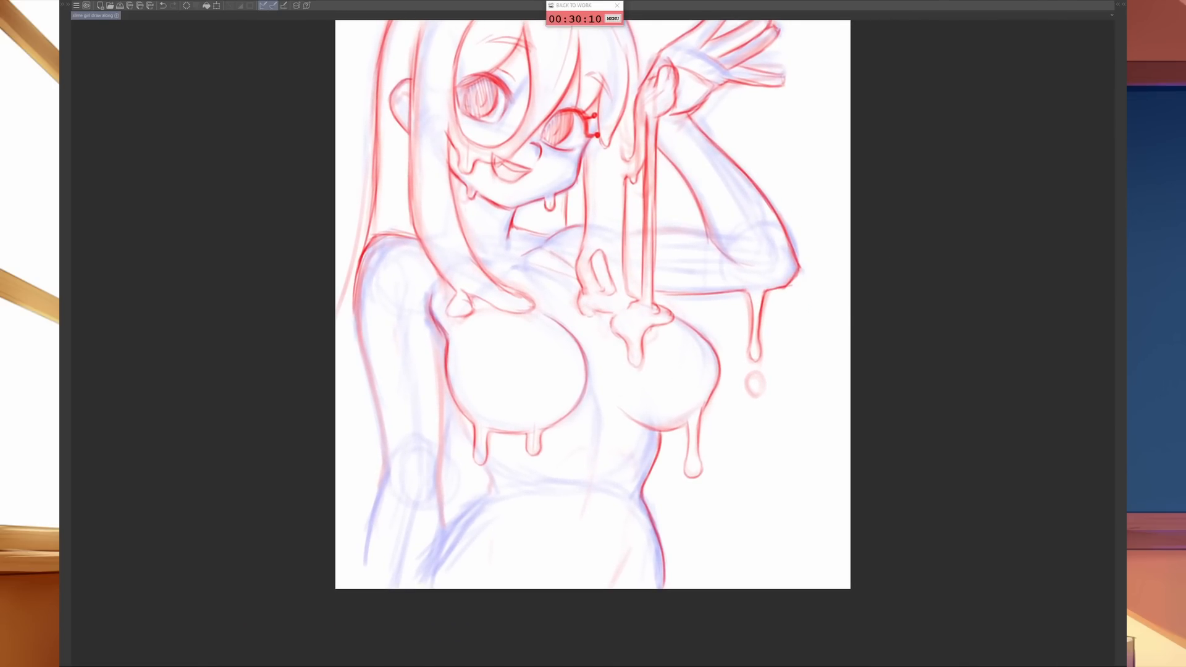
- Draw the outer contour of the lowered arm from the shoulder past the elbow to the canvas's lower edge
{"action": "key", "text": "ctrl+shift+n"}
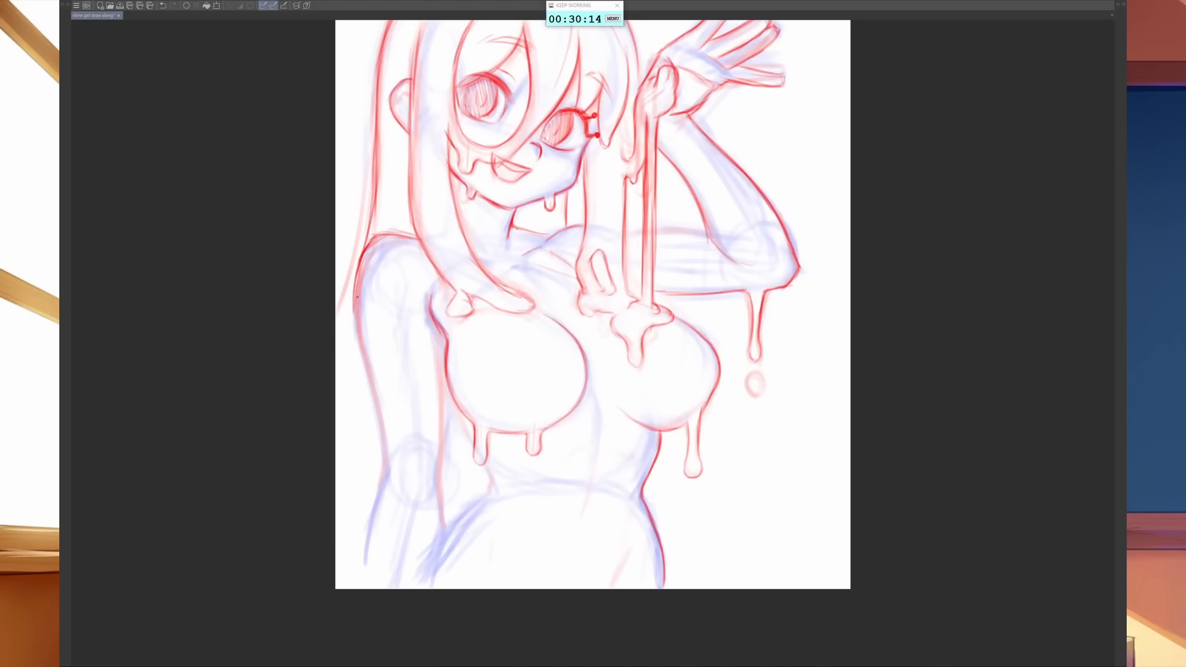
{"action": "mouse_move", "coordinate": [362, 259]}
{"action": "left_mouse_down"}
{"action": "mouse_move", "coordinate": [357, 322]}
{"action": "mouse_move", "coordinate": [374, 403]}
{"action": "left_mouse_up"}
{"action": "left_click_drag", "start_coordinate": [363, 331], "coordinate": [387, 441]}
{"action": "mouse_move", "coordinate": [374, 401]}
{"action": "left_mouse_down"}
{"action": "mouse_move", "coordinate": [383, 471]}
{"action": "mouse_move", "coordinate": [363, 586]}
{"action": "left_mouse_up"}
{"action": "left_click_drag", "start_coordinate": [367, 543], "coordinate": [358, 589]}
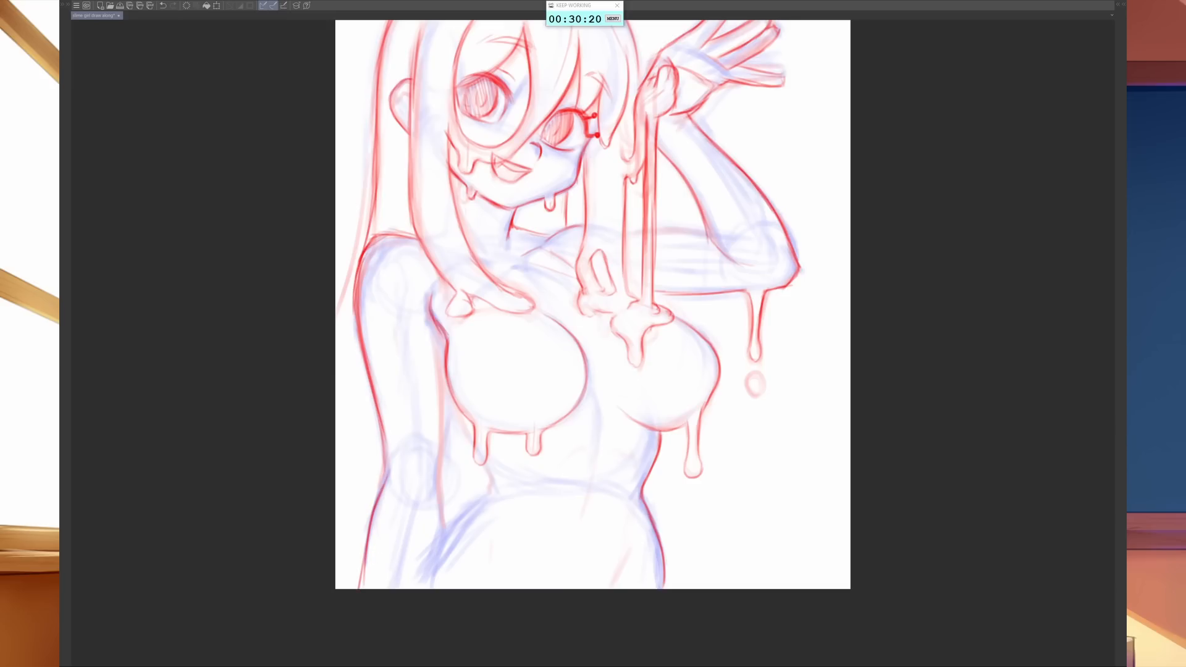
{"action": "left_click_drag", "start_coordinate": [375, 177], "coordinate": [345, 459]}
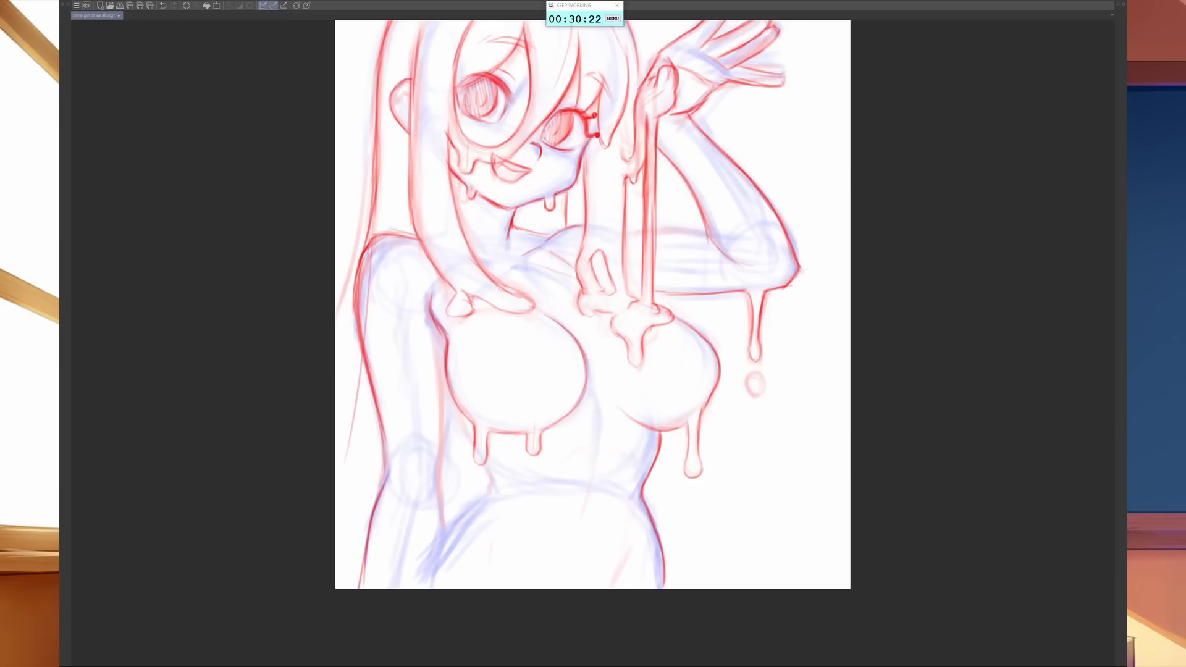
{"action": "left_click_drag", "start_coordinate": [363, 356], "coordinate": [335, 517]}
{"action": "left_click_drag", "start_coordinate": [355, 385], "coordinate": [335, 524]}
{"action": "left_click_drag", "start_coordinate": [352, 439], "coordinate": [336, 522]}
{"action": "mouse_move", "coordinate": [370, 374]}
{"action": "left_mouse_down"}
{"action": "mouse_move", "coordinate": [349, 435]}
{"action": "mouse_move", "coordinate": [343, 538]}
{"action": "left_mouse_up"}
{"action": "key", "text": "e"}
- Draw the back hair strand that passes behind the lowered arm's shoulder and tapers off at the canvas's side edge
{"action": "key", "text": "b"}
{"action": "left_click_drag", "start_coordinate": [378, 174], "coordinate": [354, 317]}
{"action": "left_click_drag", "start_coordinate": [368, 224], "coordinate": [333, 409]}
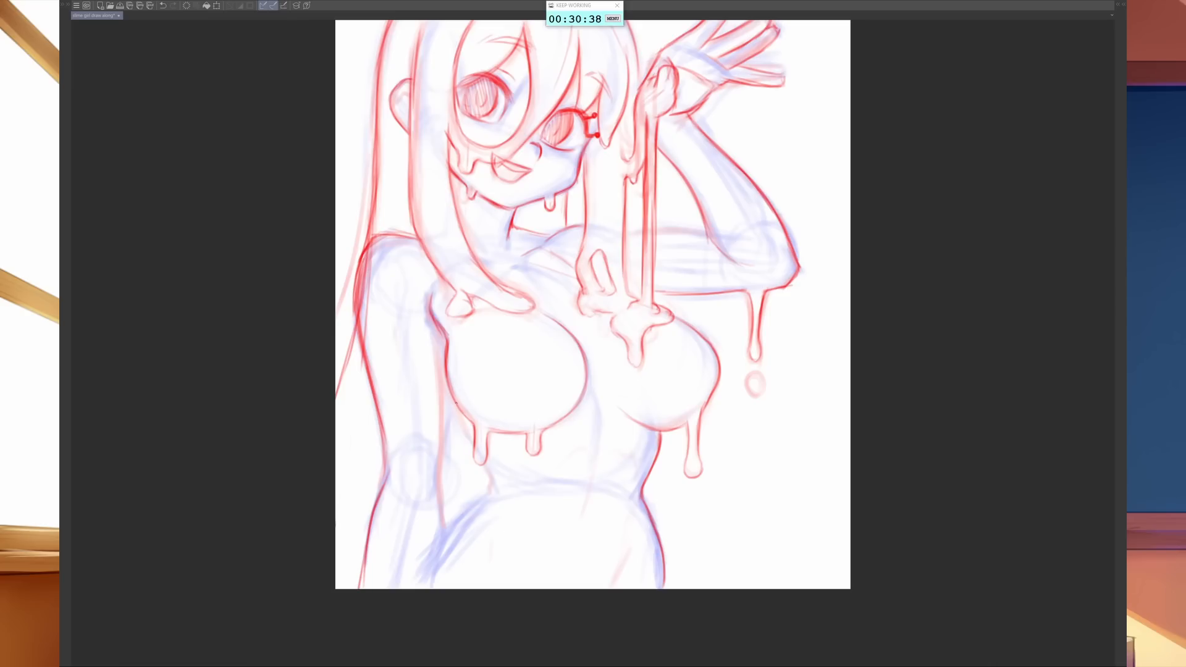
- Draw the inner contour of the lowered arm down to the wrist and the adjoining waist and hip line
{"action": "left_click_drag", "start_coordinate": [460, 413], "coordinate": [476, 447]}
{"action": "left_click_drag", "start_coordinate": [448, 336], "coordinate": [440, 470]}
{"action": "left_click_drag", "start_coordinate": [444, 420], "coordinate": [443, 522]}
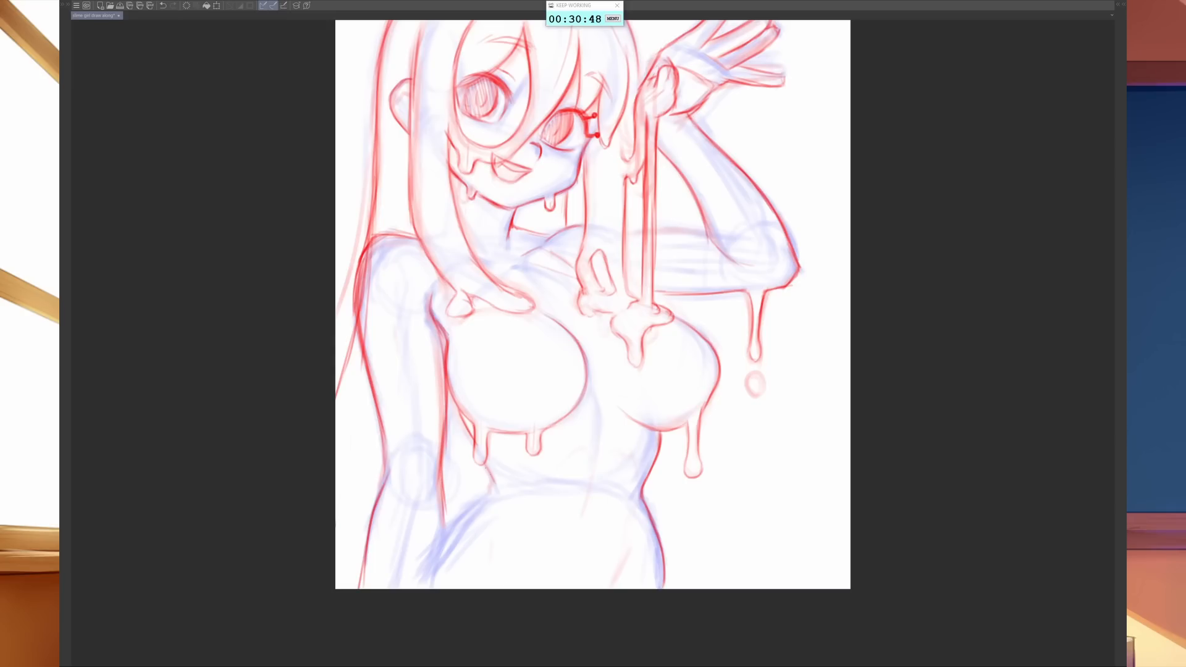
{"action": "mouse_move", "coordinate": [467, 432]}
{"action": "left_mouse_down"}
{"action": "mouse_move", "coordinate": [506, 489]}
{"action": "mouse_move", "coordinate": [493, 479]}
{"action": "mouse_move", "coordinate": [456, 538]}
{"action": "left_mouse_up"}
{"action": "mouse_move", "coordinate": [484, 499]}
{"action": "left_mouse_down"}
{"action": "mouse_move", "coordinate": [432, 582]}
{"action": "mouse_move", "coordinate": [368, 525]}
{"action": "left_mouse_up"}
{"action": "left_click_drag", "start_coordinate": [367, 588], "coordinate": [370, 538]}
{"action": "left_click_drag", "start_coordinate": [446, 538], "coordinate": [432, 589]}
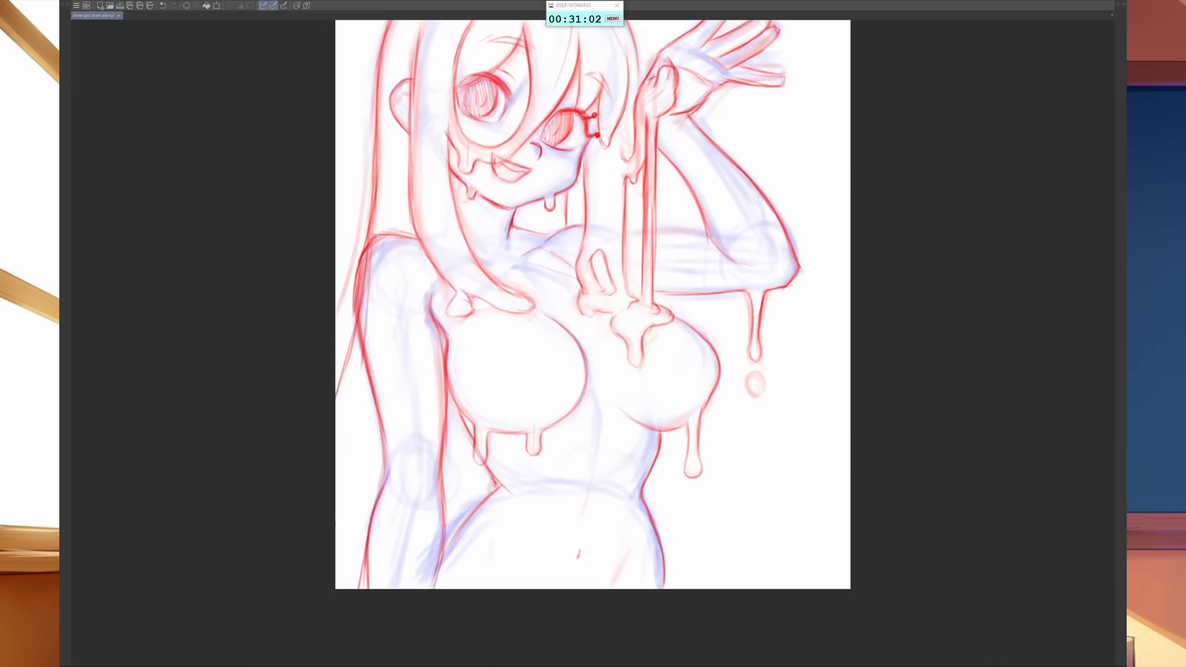
- Draw the torso's centre line down to the navel, strengthen the hip line and darken the short hair strand behind the neck
{"action": "left_click_drag", "start_coordinate": [598, 414], "coordinate": [597, 478]}
{"action": "left_click_drag", "start_coordinate": [606, 427], "coordinate": [577, 558]}
{"action": "left_click_drag", "start_coordinate": [432, 588], "coordinate": [499, 489]}
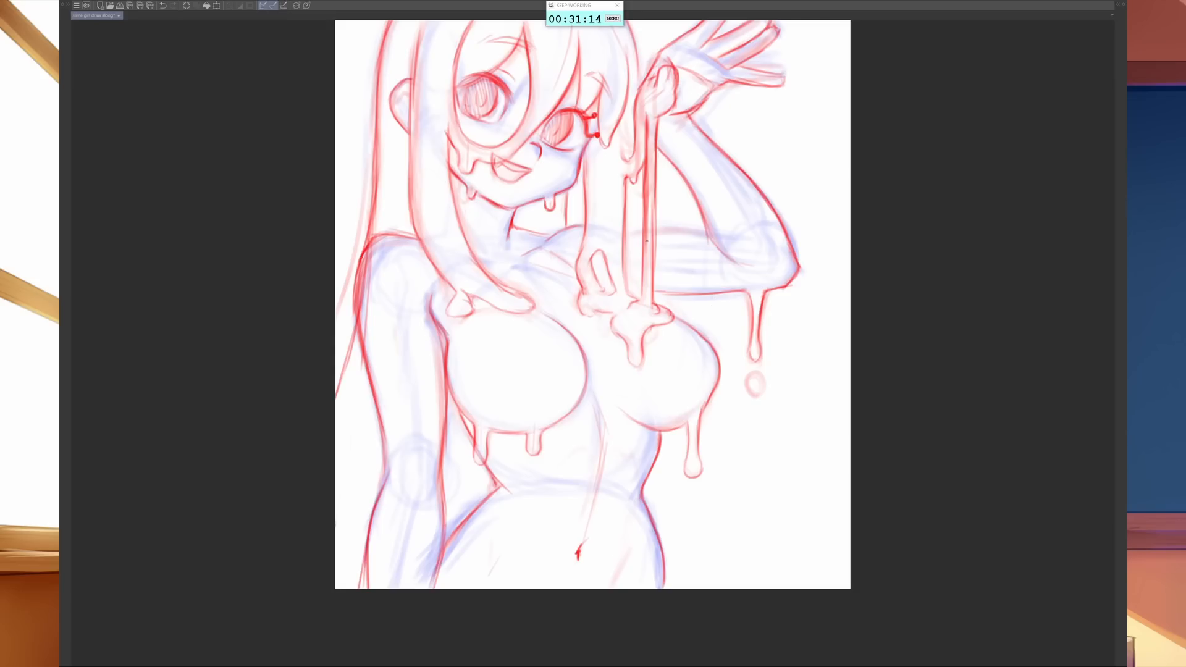
{"action": "left_click_drag", "start_coordinate": [566, 191], "coordinate": [562, 236]}
{"action": "mouse_move", "coordinate": [439, 542]}
{"action": "left_mouse_down"}
{"action": "mouse_move", "coordinate": [475, 541]}
{"action": "mouse_move", "coordinate": [467, 575]}
{"action": "left_mouse_up"}
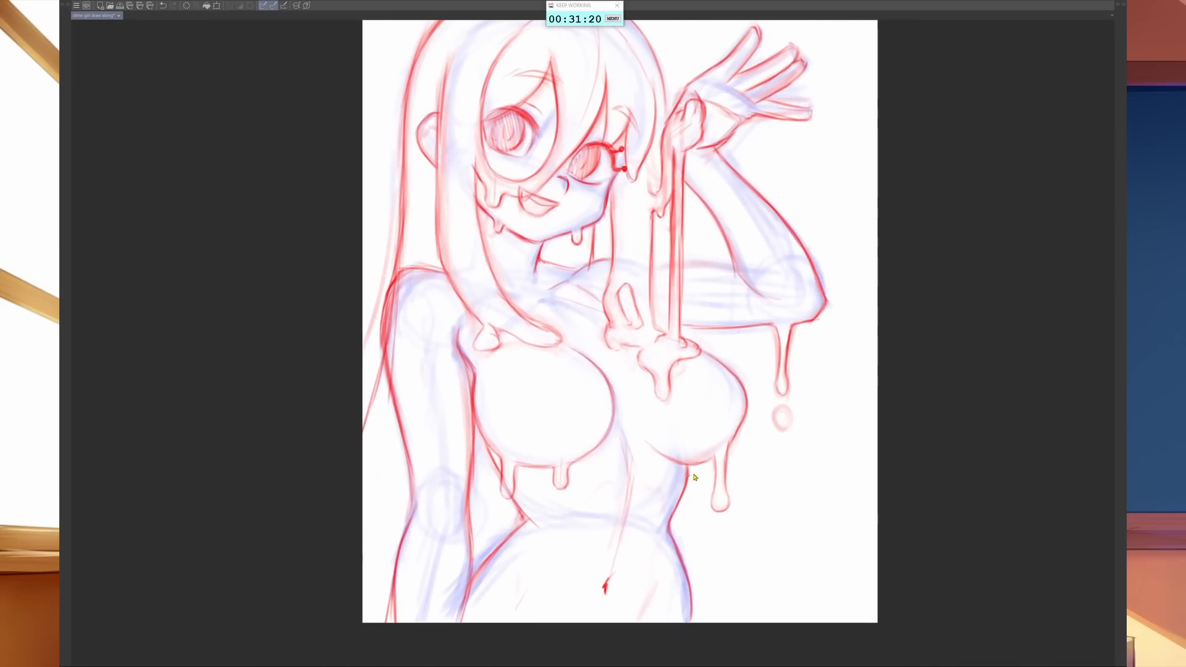
- Redraw the round droplet falling below the raised arm's elbow drip with a clean outline
{"action": "scroll", "coordinate": [695, 477], "scroll_direction": "down", "scroll_amount": 2}
{"action": "mouse_move", "coordinate": [811, 446]}
{"action": "left_mouse_down"}
{"action": "mouse_move", "coordinate": [747, 503]}
{"action": "mouse_move", "coordinate": [745, 526]}
{"action": "left_mouse_up"}
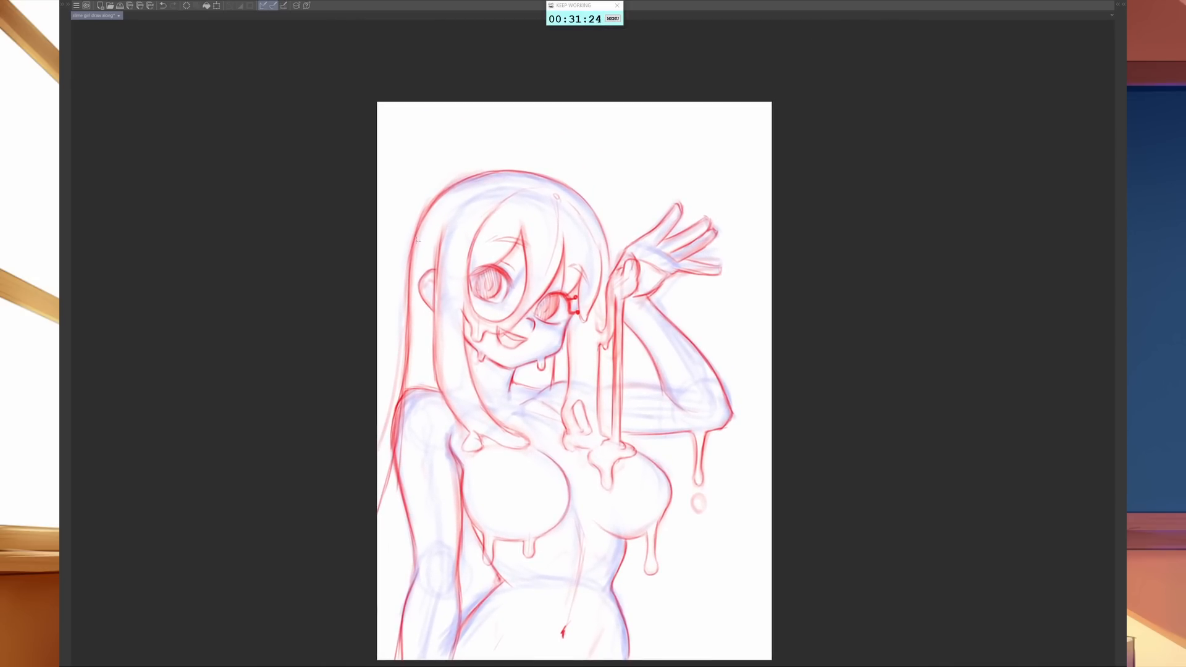
{"action": "scroll", "coordinate": [631, 391], "scroll_direction": "up", "scroll_amount": 3}
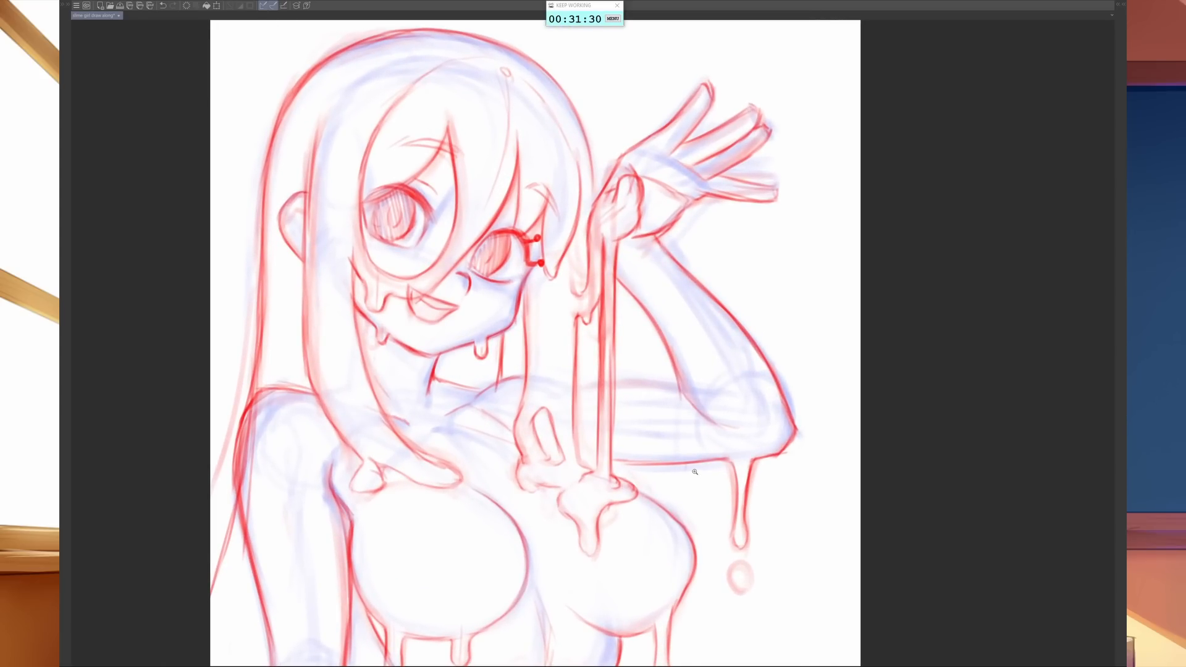
{"action": "scroll", "coordinate": [671, 419], "scroll_direction": "down", "scroll_amount": 2}
{"action": "left_click_drag", "start_coordinate": [672, 418], "coordinate": [663, 376]}
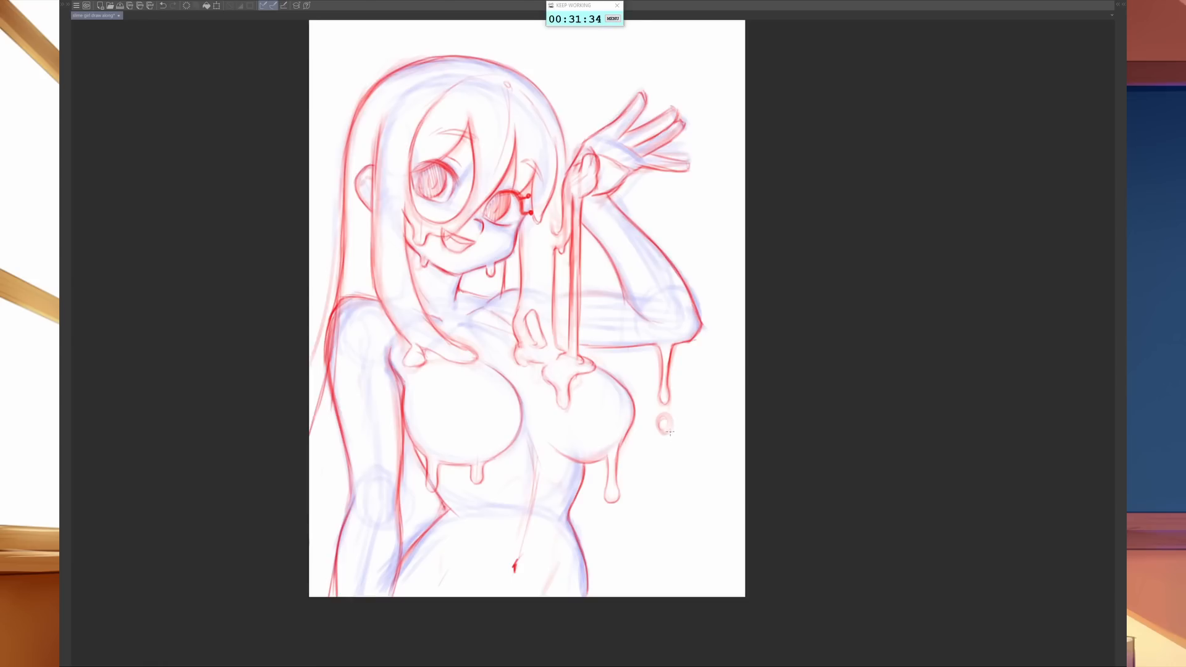
{"action": "mouse_move", "coordinate": [662, 427]}
{"action": "left_mouse_down"}
{"action": "mouse_move", "coordinate": [670, 420]}
{"action": "mouse_move", "coordinate": [617, 499]}
{"action": "left_mouse_up"}
{"action": "left_click_drag", "start_coordinate": [678, 448], "coordinate": [691, 468]}
- Draw a drip running down the lowered arm above the elbow, flipping the canvas horizontally before and after
{"action": "key", "text": "h"}
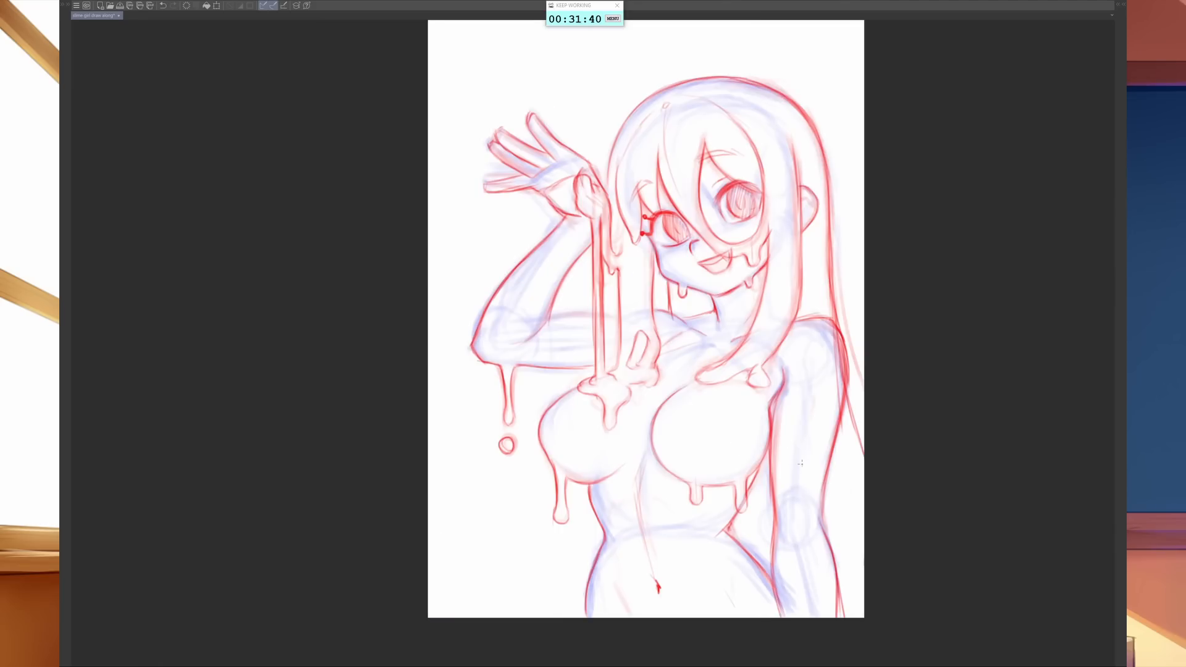
{"action": "left_click_drag", "start_coordinate": [835, 502], "coordinate": [696, 482]}
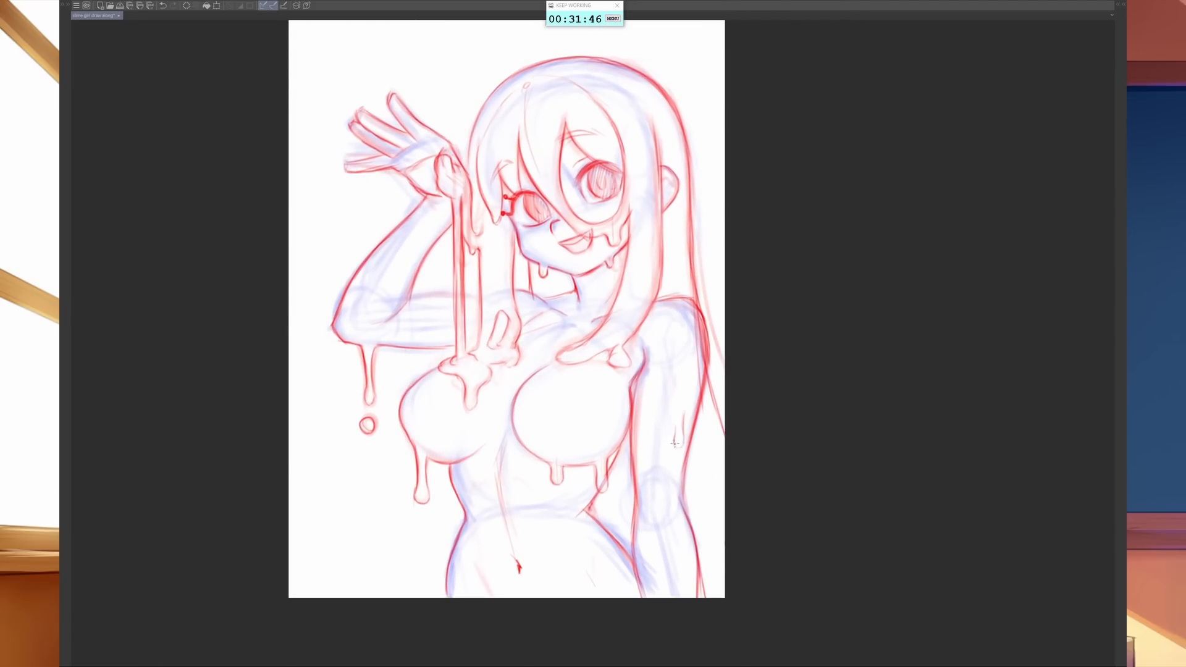
{"action": "left_click_drag", "start_coordinate": [680, 446], "coordinate": [691, 397]}
{"action": "key", "text": "h"}
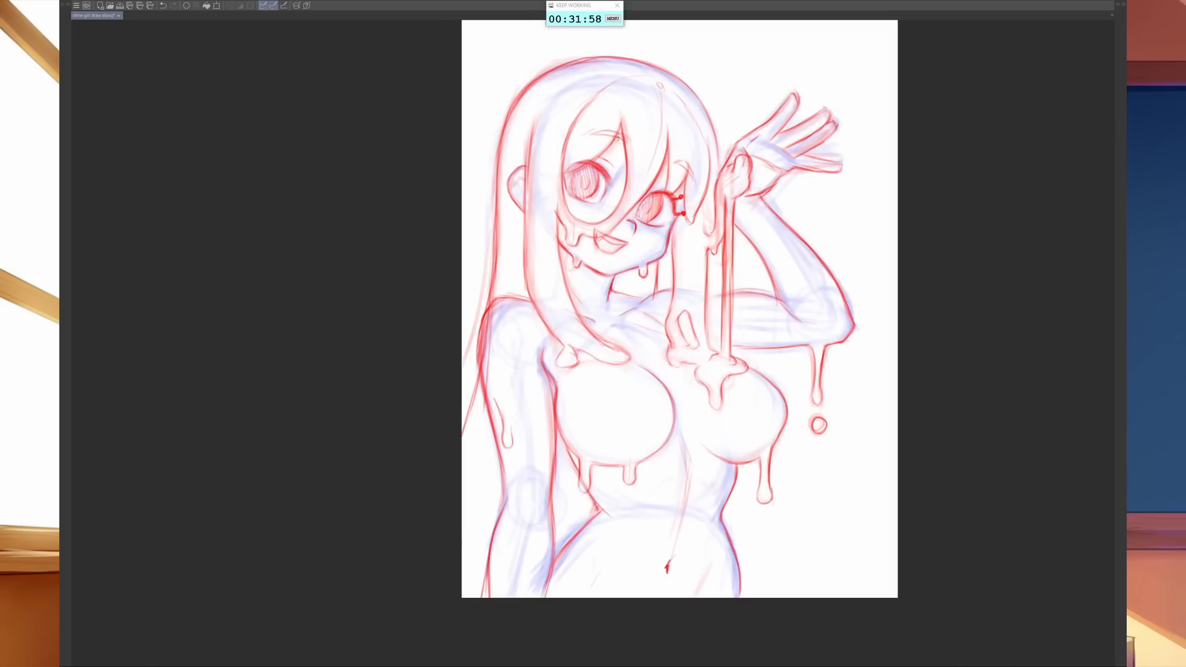
- Darken the eyebrow above the eye nearer the ear and flip the canvas horizontally
{"action": "mouse_move", "coordinate": [580, 143]}
{"action": "left_mouse_down"}
{"action": "mouse_move", "coordinate": [609, 130]}
{"action": "mouse_move", "coordinate": [635, 146]}
{"action": "left_mouse_up"}
{"action": "left_click_drag", "start_coordinate": [830, 458], "coordinate": [825, 456]}
{"action": "mouse_move", "coordinate": [825, 456]}
{"action": "left_mouse_down"}
{"action": "mouse_move", "coordinate": [760, 519]}
{"action": "mouse_move", "coordinate": [690, 509]}
{"action": "mouse_move", "coordinate": [703, 498]}
{"action": "left_mouse_up"}
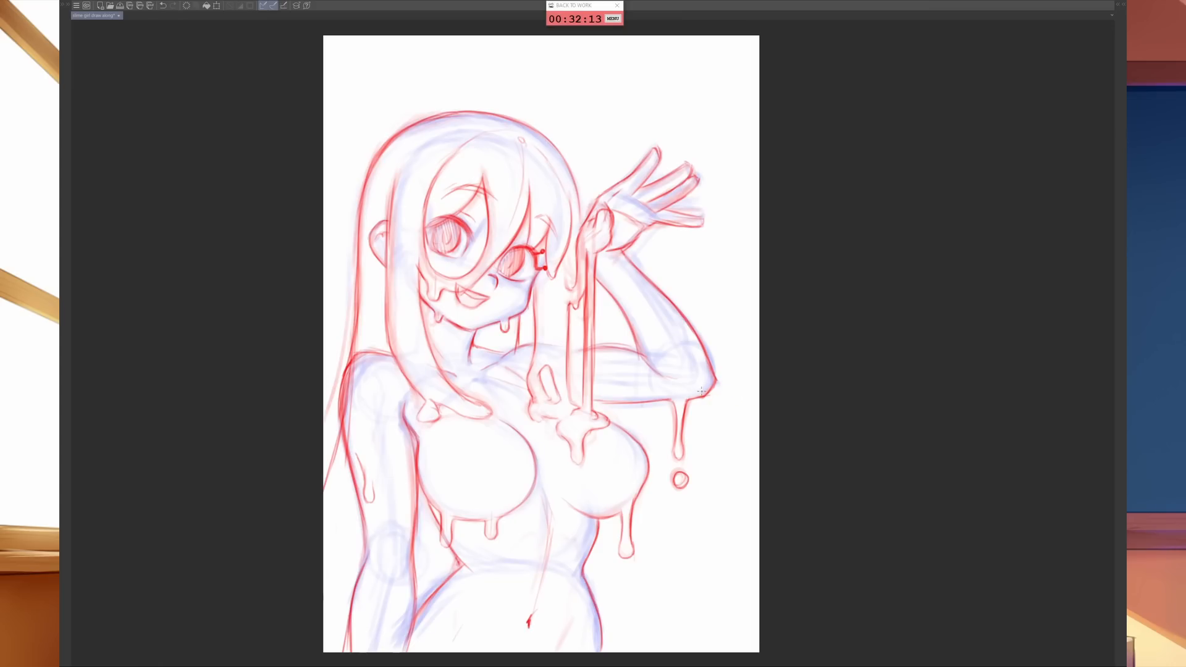
{"action": "key", "text": "h"}
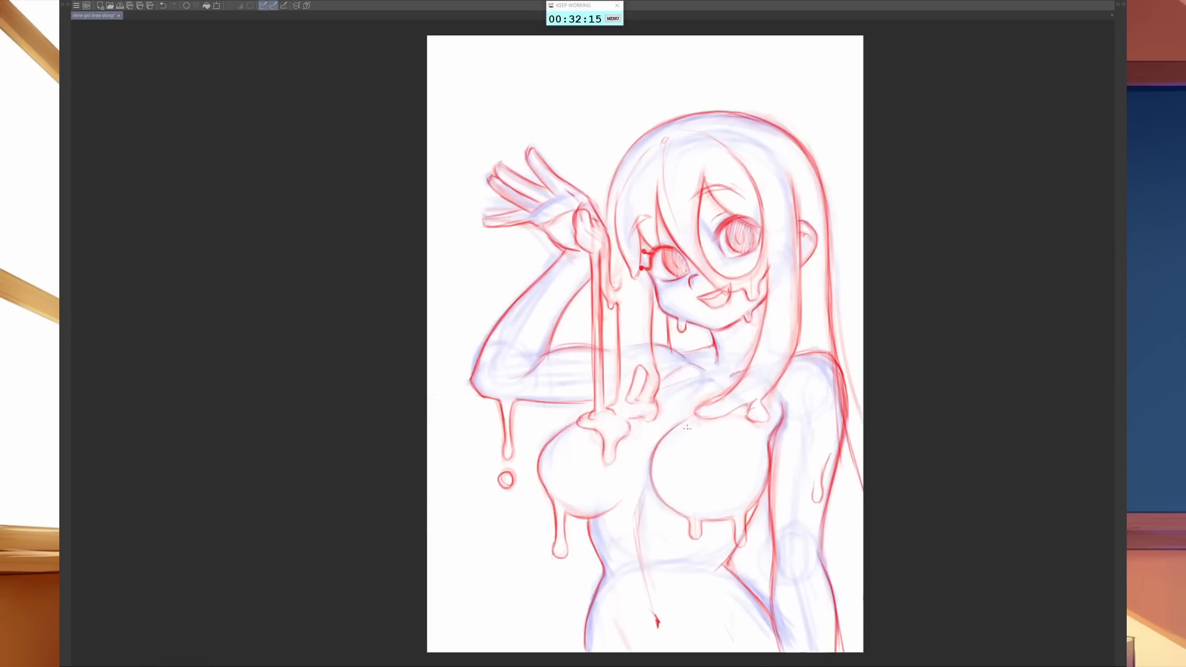
{"action": "left_click_drag", "start_coordinate": [831, 504], "coordinate": [723, 512]}
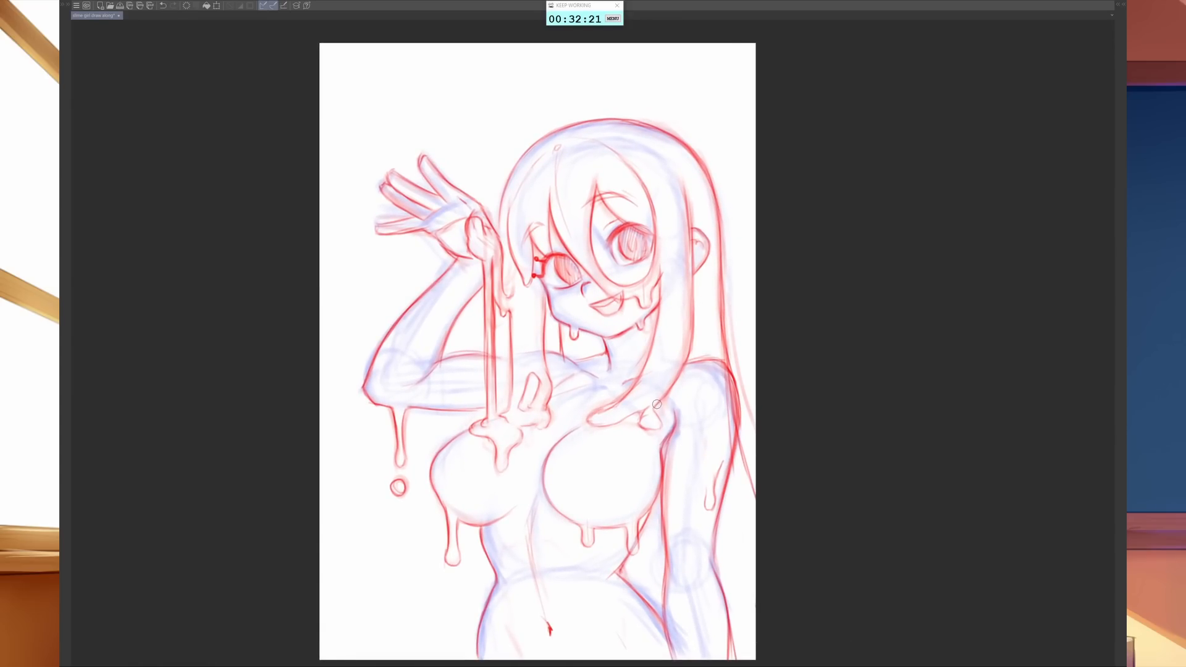
- Fade the front hair lock's puddled ends above the chest with a larger eraser and redraw the lock's two edges
{"action": "key", "text": "bracketright"}
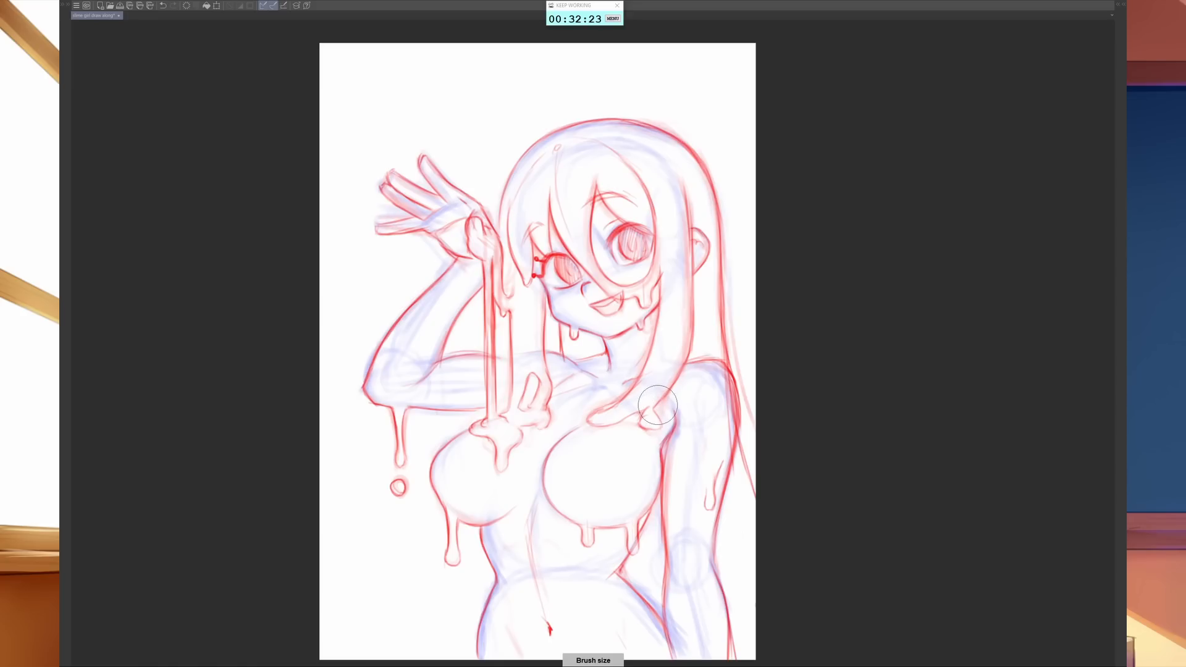
{"action": "mouse_move", "coordinate": [678, 382]}
{"action": "left_mouse_down"}
{"action": "mouse_move", "coordinate": [588, 436]}
{"action": "mouse_move", "coordinate": [666, 378]}
{"action": "left_mouse_up"}
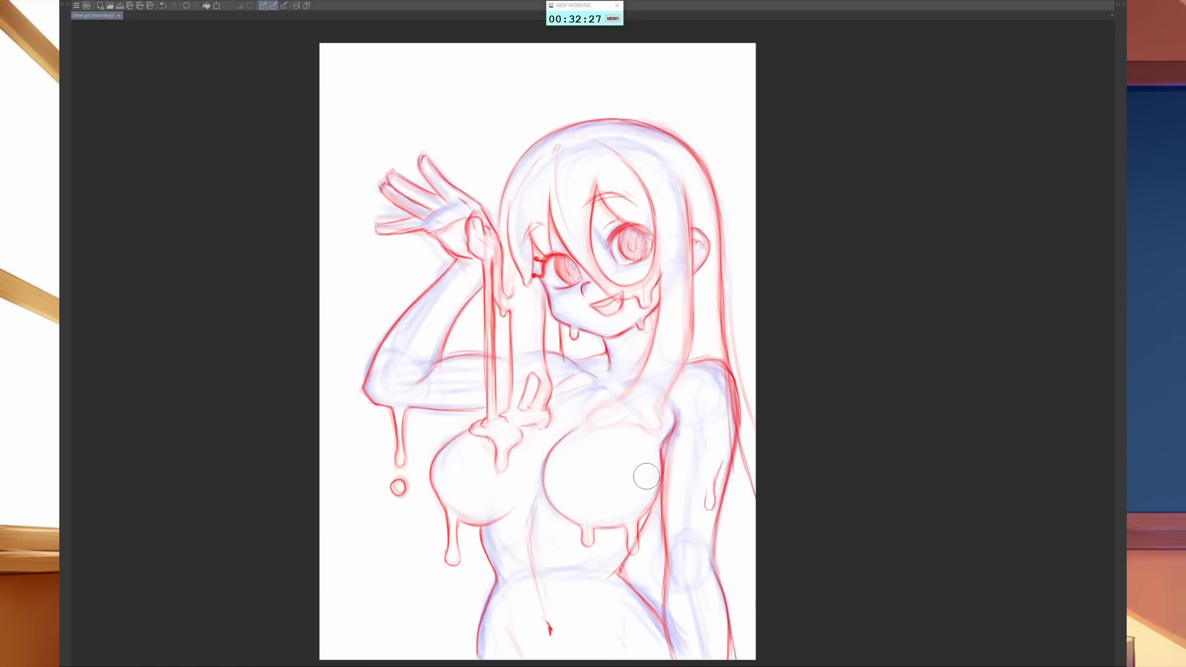
{"action": "key", "text": "b"}
{"action": "mouse_move", "coordinate": [659, 323]}
{"action": "left_mouse_down"}
{"action": "mouse_move", "coordinate": [623, 408]}
{"action": "mouse_move", "coordinate": [655, 420]}
{"action": "left_mouse_up"}
{"action": "left_click_drag", "start_coordinate": [689, 260], "coordinate": [687, 343]}
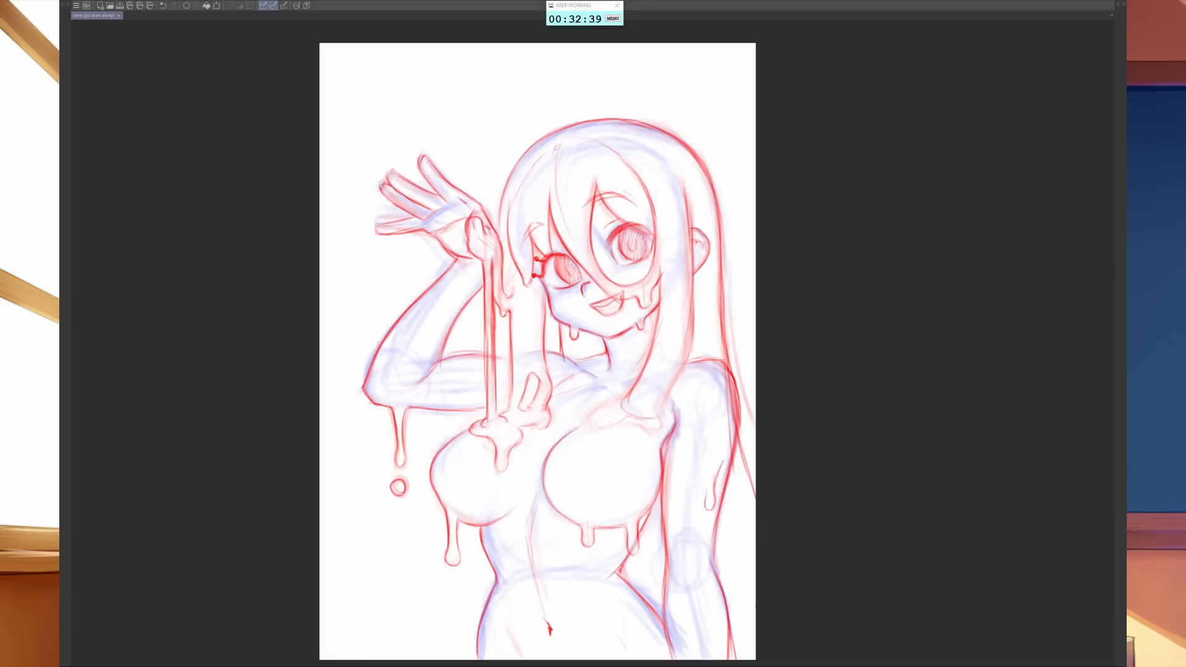
{"action": "left_click_drag", "start_coordinate": [691, 287], "coordinate": [673, 374]}
{"action": "left_click_drag", "start_coordinate": [687, 331], "coordinate": [664, 413]}
{"action": "mouse_move", "coordinate": [675, 368]}
{"action": "left_mouse_down"}
{"action": "mouse_move", "coordinate": [667, 418]}
{"action": "mouse_move", "coordinate": [637, 418]}
{"action": "mouse_move", "coordinate": [661, 447]}
{"action": "mouse_move", "coordinate": [662, 427]}
{"action": "mouse_move", "coordinate": [642, 426]}
{"action": "mouse_move", "coordinate": [661, 397]}
{"action": "left_mouse_up"}
- Erase the front hair lock's new tip and redraw it ending in a short drip above the chest
{"action": "key", "text": "e"}
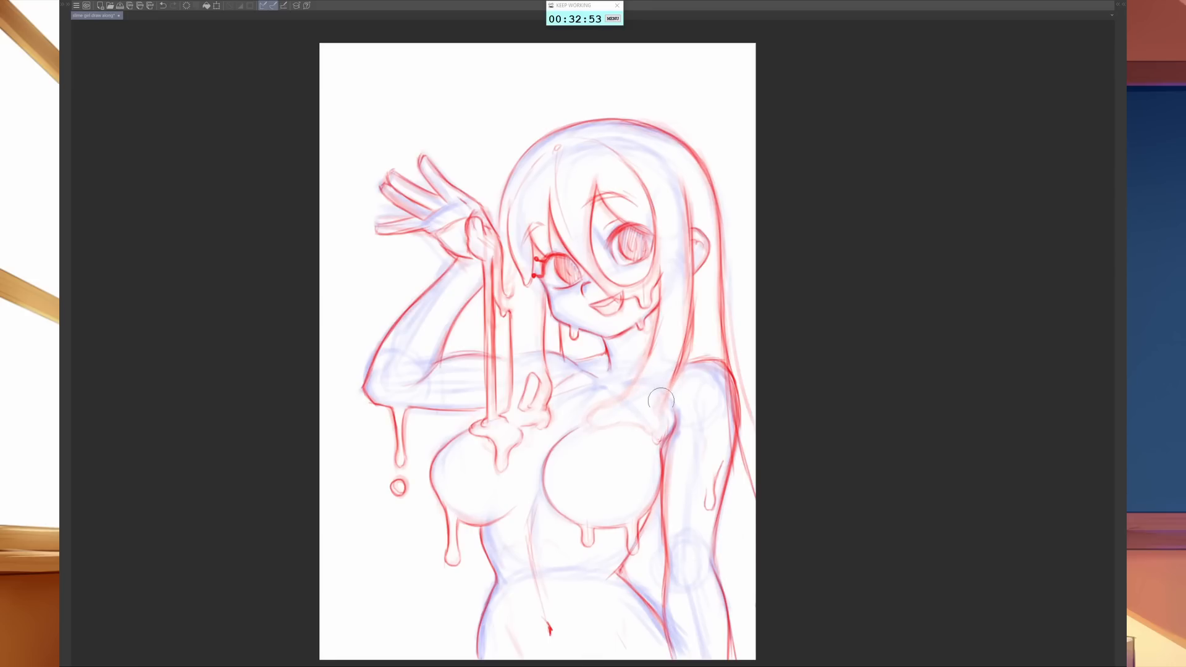
{"action": "key", "text": "b"}
{"action": "left_click_drag", "start_coordinate": [653, 341], "coordinate": [631, 388]}
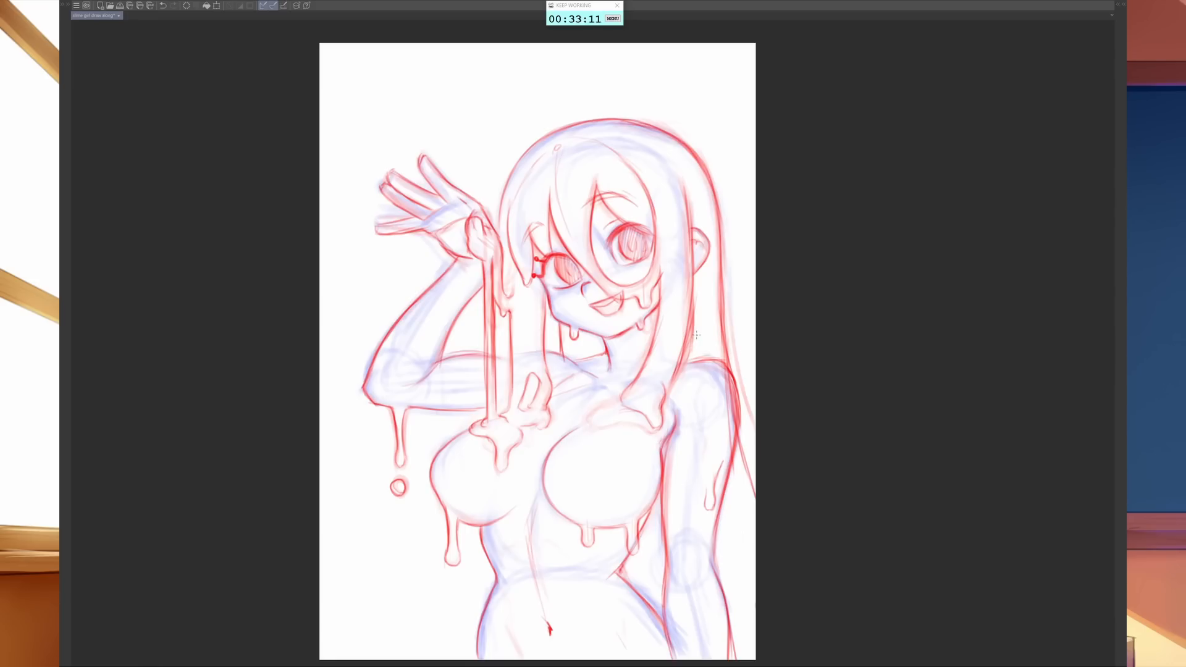
- Rework the front lock's outer edge with a small drip beside the shoulder, and sketch a small curved shape below its tip
{"action": "key", "text": "e"}
{"action": "left_click_drag", "start_coordinate": [687, 359], "coordinate": [689, 333]}
{"action": "key", "text": "b"}
{"action": "left_click_drag", "start_coordinate": [693, 285], "coordinate": [669, 378]}
{"action": "mouse_move", "coordinate": [690, 320]}
{"action": "left_mouse_down"}
{"action": "mouse_move", "coordinate": [678, 358]}
{"action": "mouse_move", "coordinate": [687, 348]}
{"action": "left_mouse_up"}
{"action": "left_click_drag", "start_coordinate": [681, 359], "coordinate": [667, 379]}
{"action": "mouse_move", "coordinate": [616, 445]}
{"action": "left_mouse_down"}
{"action": "mouse_move", "coordinate": [634, 462]}
{"action": "mouse_move", "coordinate": [621, 445]}
{"action": "mouse_move", "coordinate": [640, 430]}
{"action": "mouse_move", "coordinate": [641, 461]}
{"action": "left_mouse_up"}
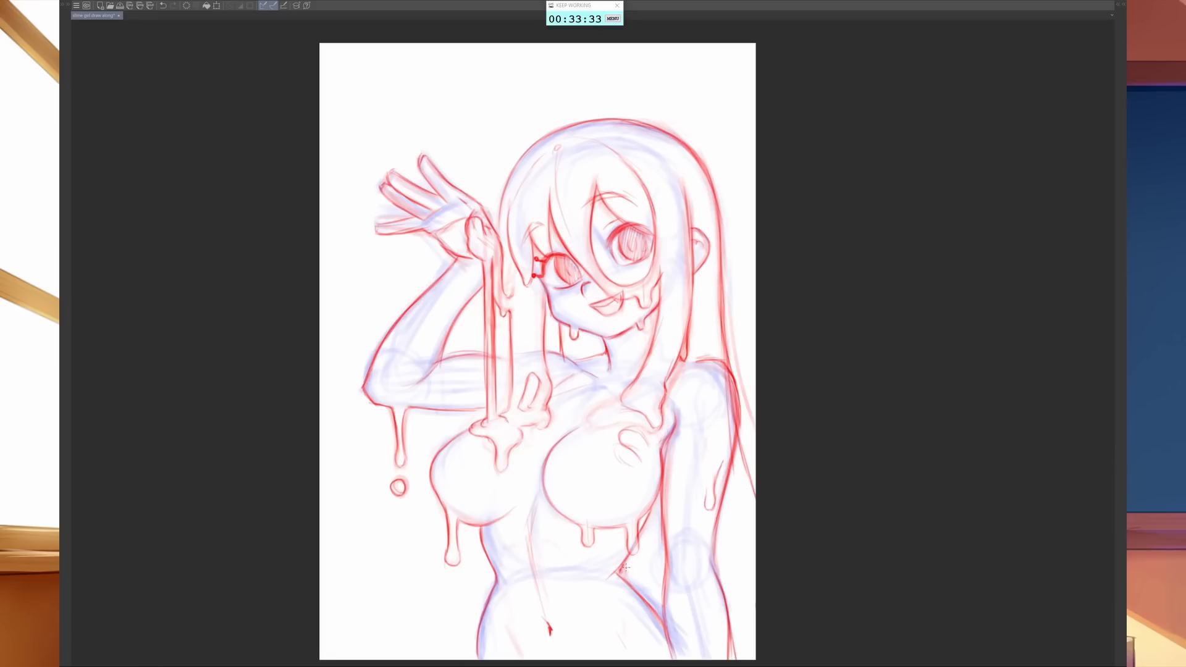
- Redraw the hip contour from the waist toward the lowered arm's wrist and erase the stray lines beside it
{"action": "mouse_move", "coordinate": [619, 562]}
{"action": "left_mouse_down"}
{"action": "mouse_move", "coordinate": [666, 605]}
{"action": "mouse_move", "coordinate": [660, 631]}
{"action": "left_mouse_up"}
{"action": "left_click_drag", "start_coordinate": [628, 578], "coordinate": [663, 611]}
{"action": "key", "text": "e"}
{"action": "mouse_move", "coordinate": [639, 613]}
{"action": "left_mouse_down"}
{"action": "mouse_move", "coordinate": [624, 595]}
{"action": "mouse_move", "coordinate": [638, 611]}
{"action": "left_mouse_up"}
{"action": "key", "text": "b"}
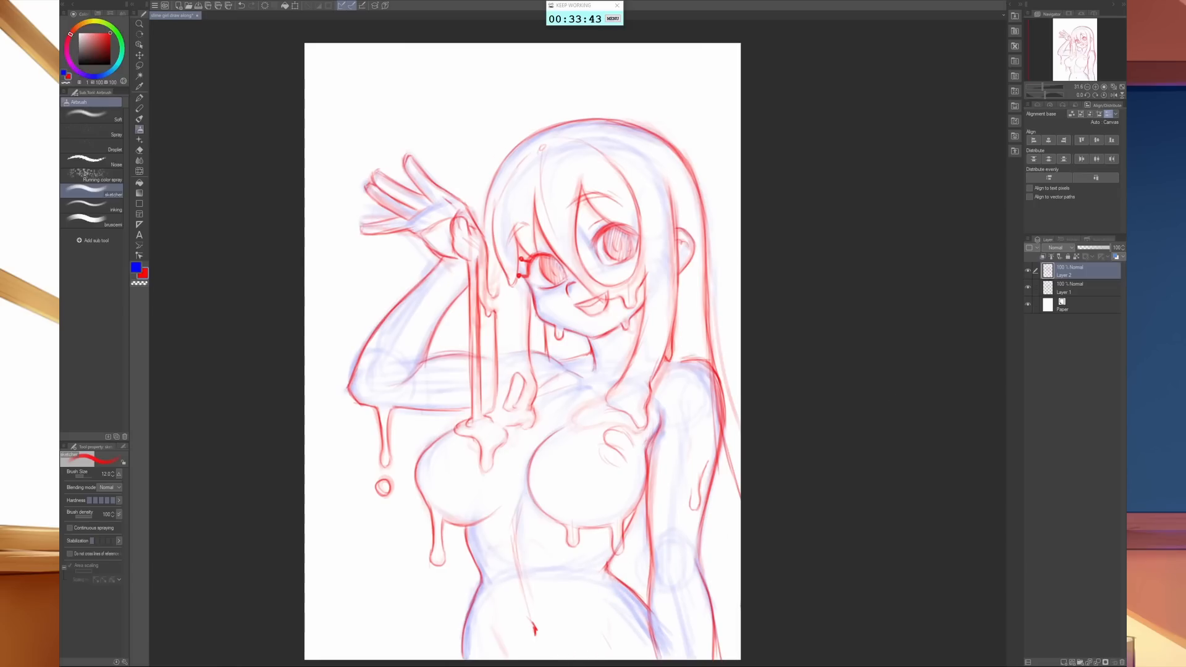
- Show the hidden palettes and merge the red line layer and the sketch layer into a single layer
{"action": "key", "text": "Tab"}
{"action": "left_click", "coordinate": [1043, 288]}
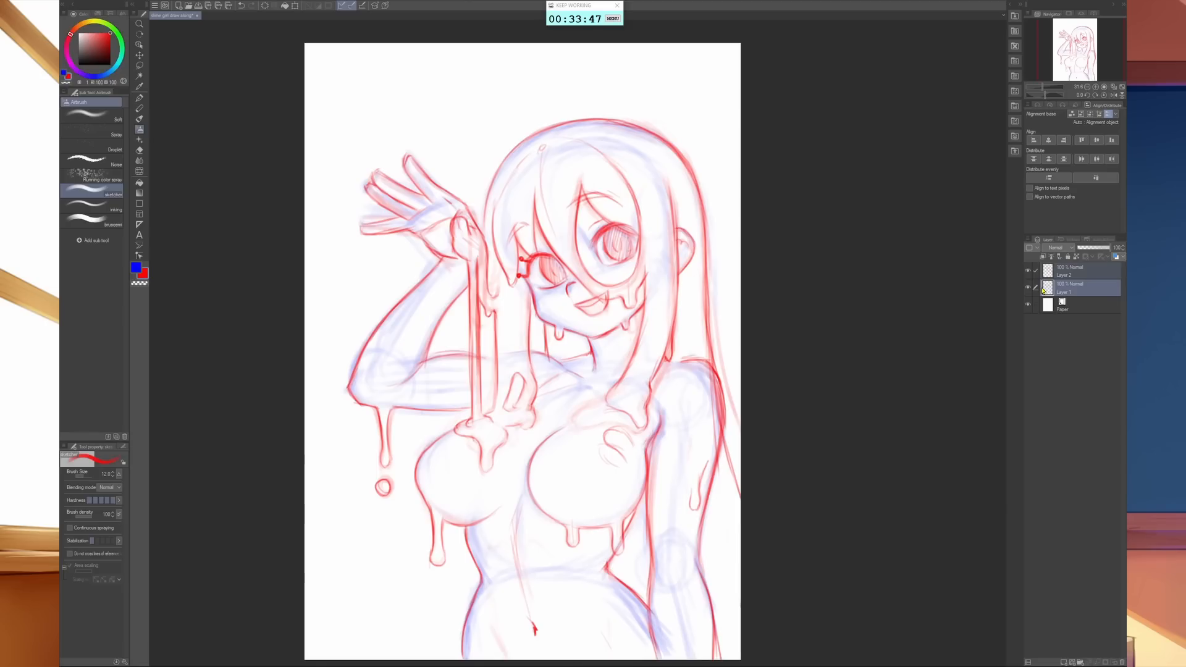
{"action": "key", "text": "shift+alt+e"}
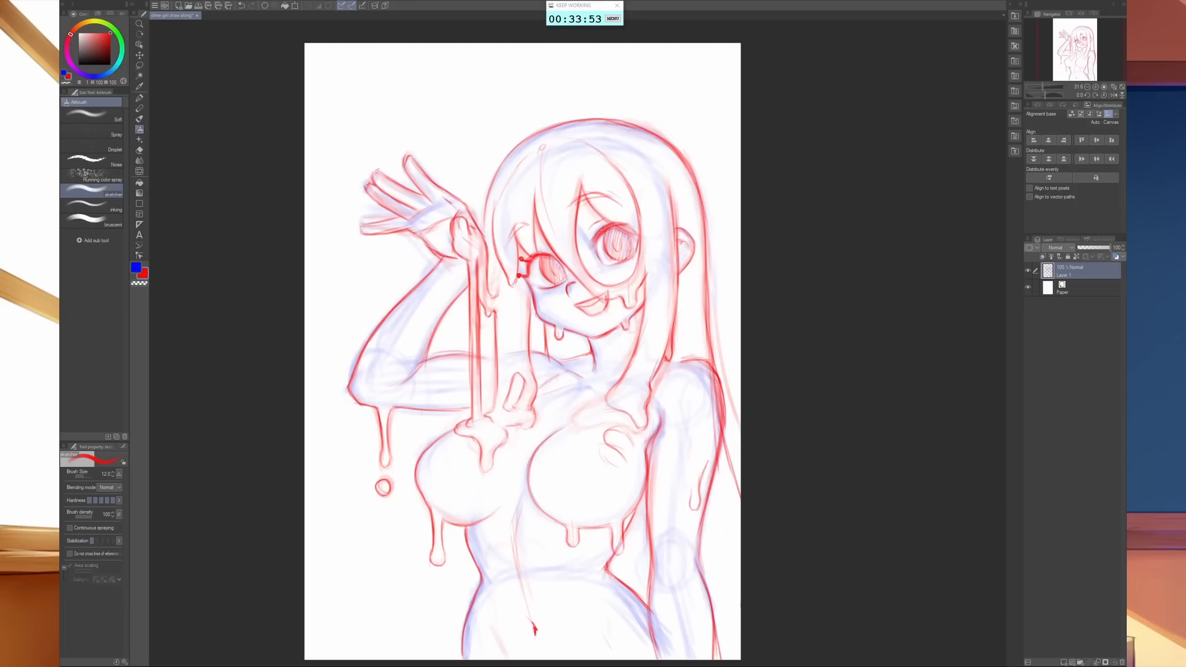
- Add short eyelash strokes to the upper lid of the eye nearer the ear and flip the canvas horizontally
{"action": "left_click_drag", "start_coordinate": [596, 220], "coordinate": [604, 221]}
{"action": "left_click_drag", "start_coordinate": [618, 227], "coordinate": [632, 229]}
{"action": "key", "text": "h"}
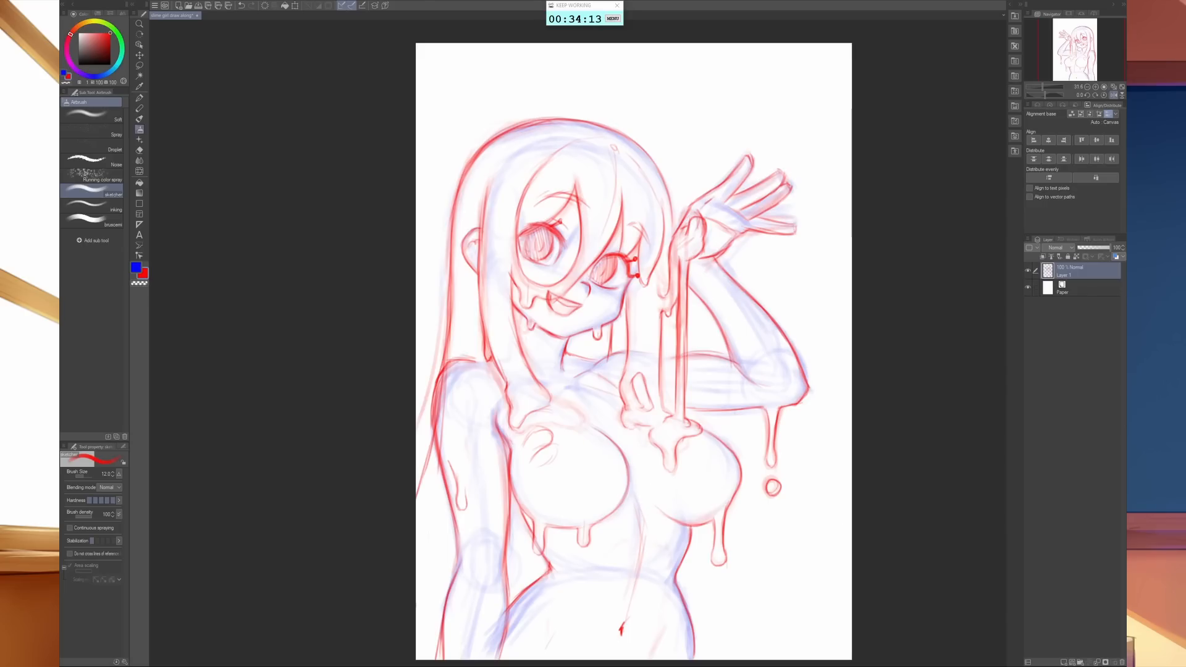
- Strengthen the outer hair contour beside the raised hand and add a short stroke at the upper lid of the larger eye
{"action": "left_click_drag", "start_coordinate": [644, 150], "coordinate": [675, 237]}
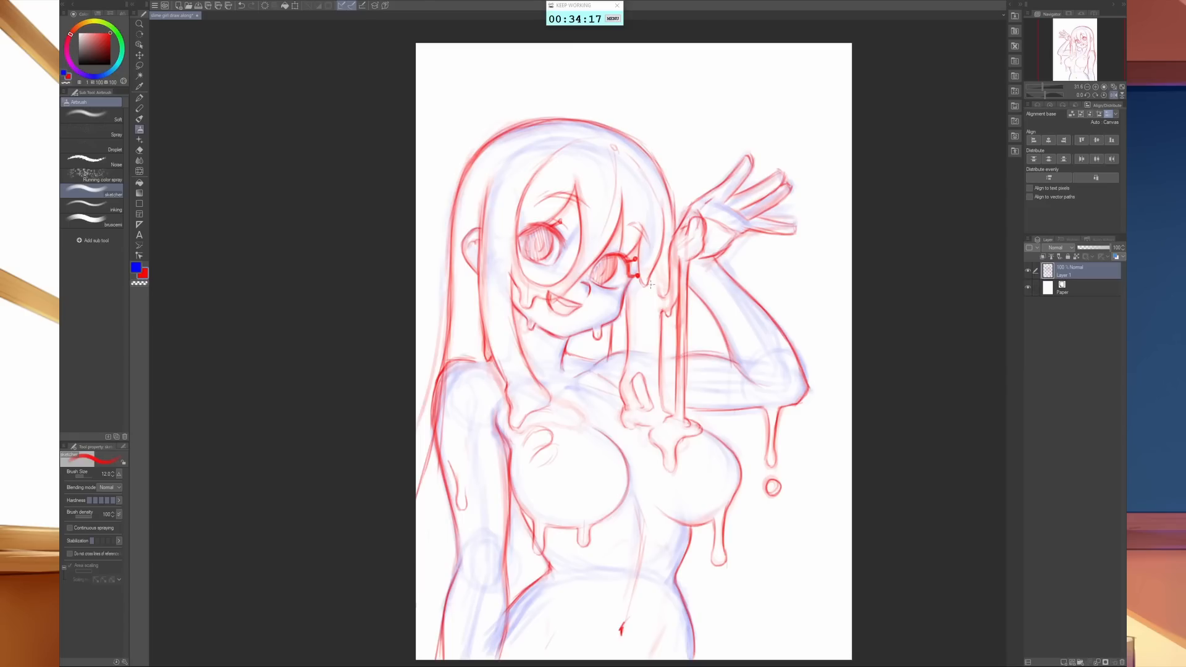
{"action": "left_click_drag", "start_coordinate": [672, 222], "coordinate": [669, 258]}
{"action": "left_click_drag", "start_coordinate": [545, 218], "coordinate": [559, 222]}
- Soft-erase the stray sketch lines in the fringe, around the lowered arm and hip, and the small curved shape on the chest
{"action": "key", "text": "e"}
{"action": "mouse_move", "coordinate": [567, 171]}
{"action": "left_mouse_down"}
{"action": "mouse_move", "coordinate": [582, 148]}
{"action": "mouse_move", "coordinate": [499, 164]}
{"action": "mouse_move", "coordinate": [636, 187]}
{"action": "left_mouse_up"}
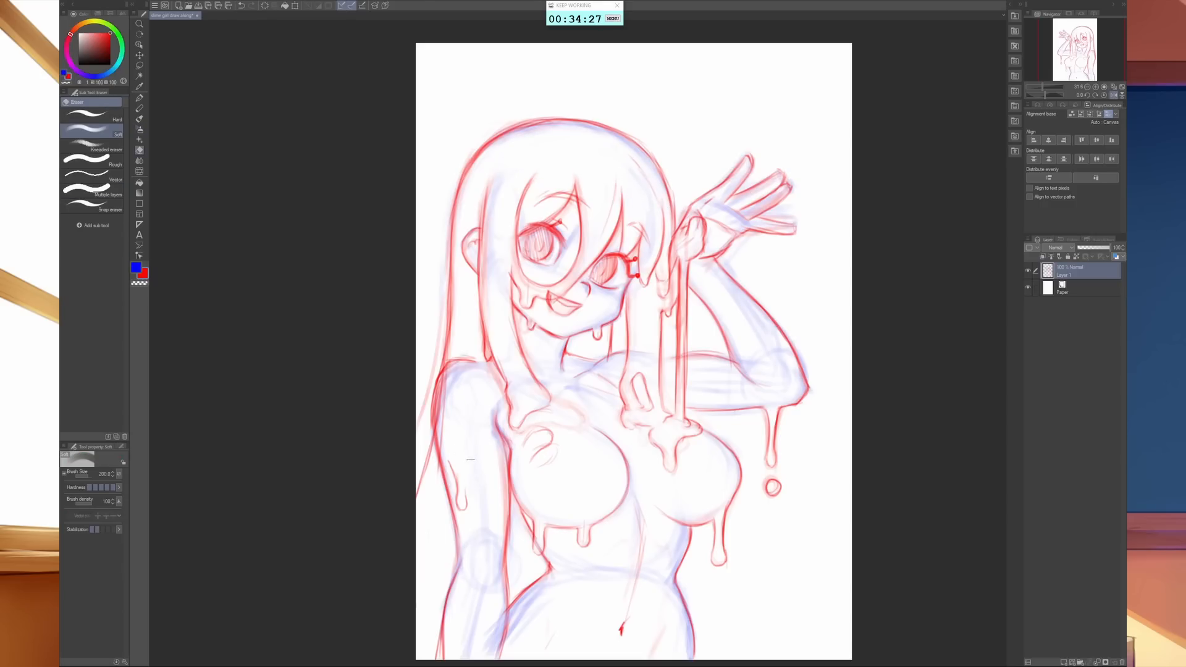
{"action": "mouse_move", "coordinate": [492, 646]}
{"action": "left_mouse_down"}
{"action": "mouse_move", "coordinate": [517, 638]}
{"action": "mouse_move", "coordinate": [545, 586]}
{"action": "left_mouse_up"}
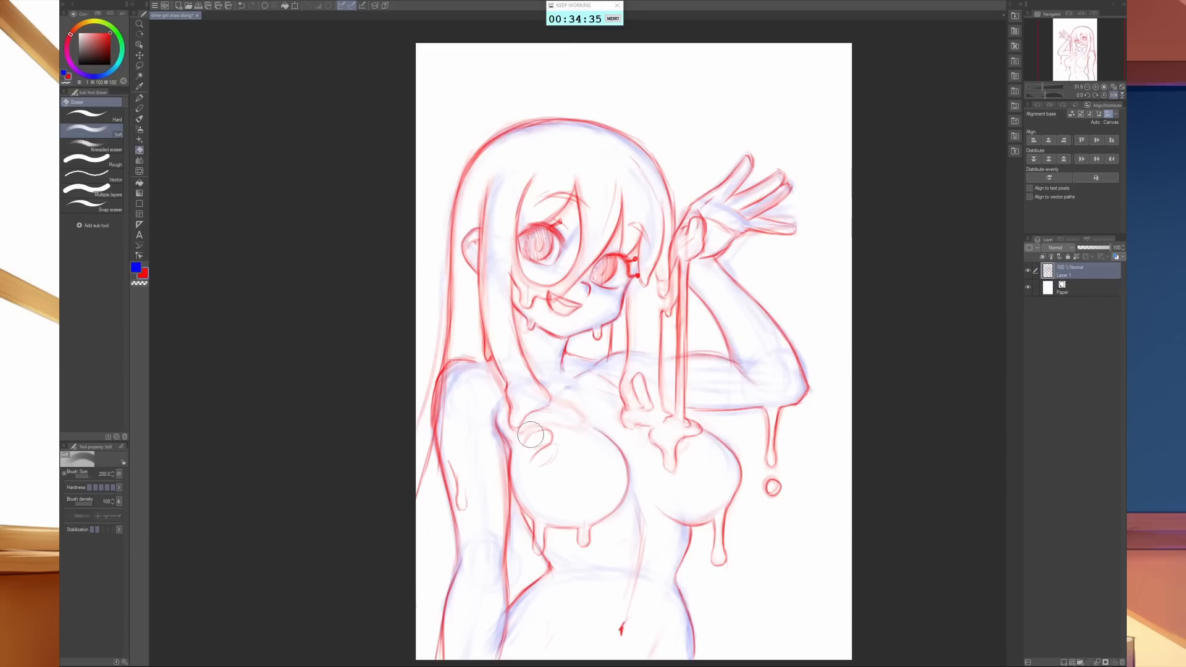
{"action": "mouse_move", "coordinate": [548, 433]}
{"action": "left_mouse_down"}
{"action": "mouse_move", "coordinate": [578, 410]}
{"action": "mouse_move", "coordinate": [582, 431]}
{"action": "mouse_move", "coordinate": [540, 423]}
{"action": "mouse_move", "coordinate": [540, 451]}
{"action": "mouse_move", "coordinate": [570, 404]}
{"action": "left_mouse_up"}
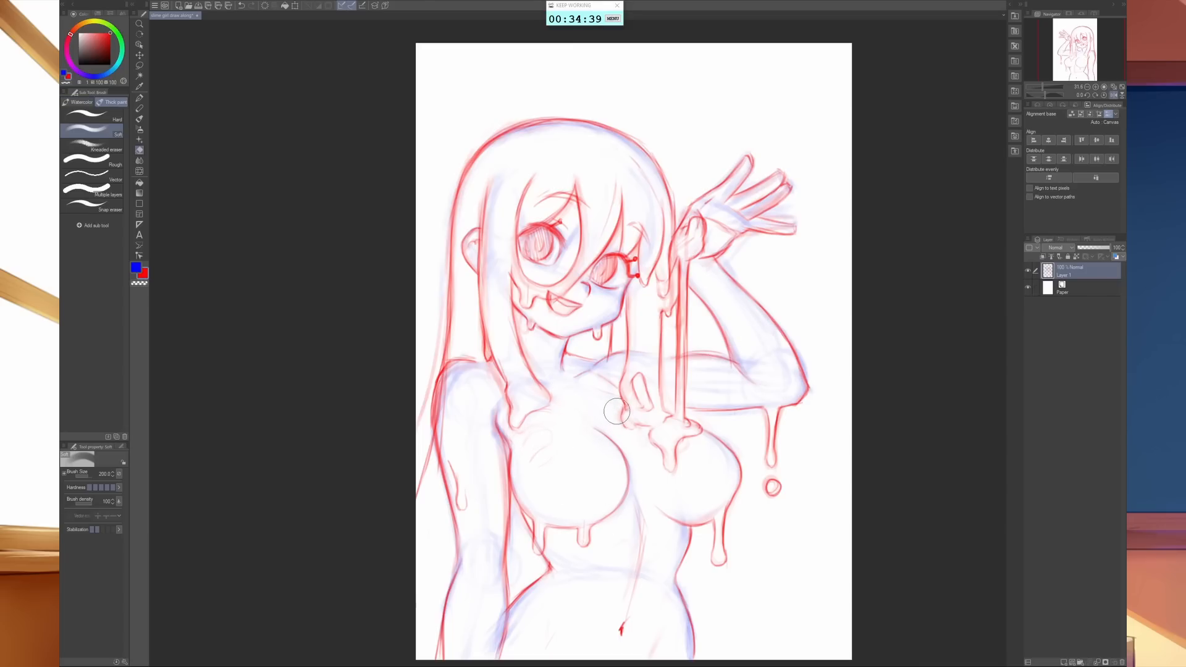
- Flip the canvas horizontally, and draw a long drip on the chest below the front lock and a drip with droplet under the lowest finger
{"action": "key", "text": "b"}
{"action": "key", "text": "h"}
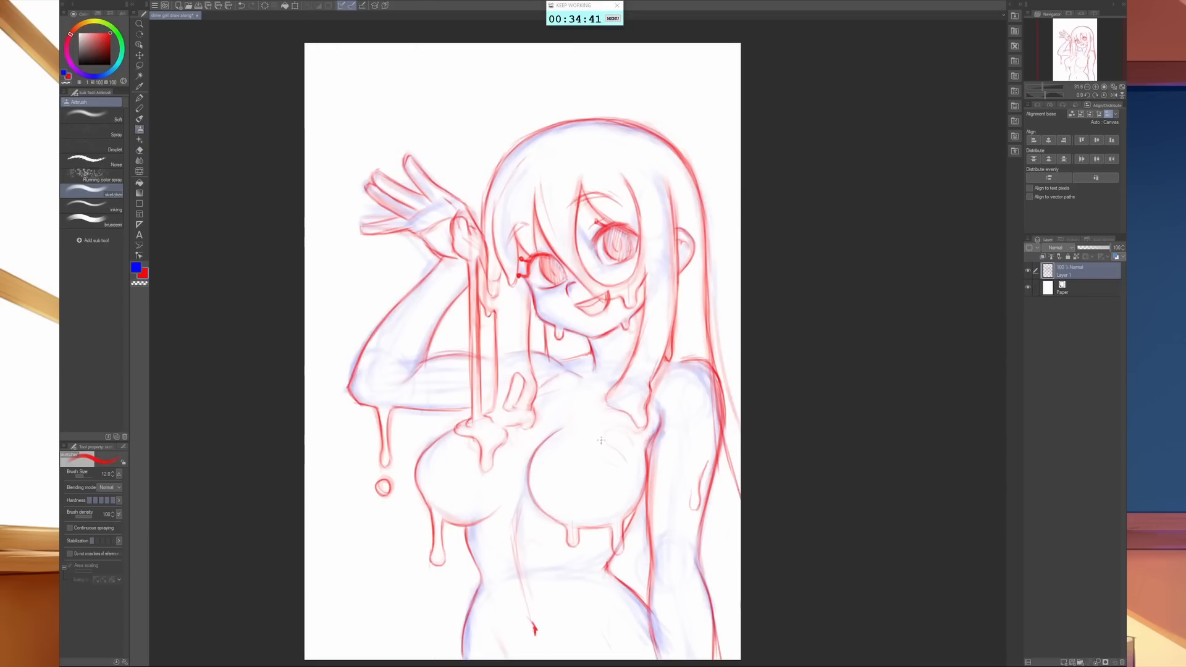
{"action": "mouse_move", "coordinate": [598, 436]}
{"action": "left_mouse_down"}
{"action": "mouse_move", "coordinate": [625, 426]}
{"action": "mouse_move", "coordinate": [604, 428]}
{"action": "mouse_move", "coordinate": [624, 448]}
{"action": "mouse_move", "coordinate": [631, 433]}
{"action": "mouse_move", "coordinate": [629, 484]}
{"action": "left_mouse_up"}
{"action": "mouse_move", "coordinate": [631, 443]}
{"action": "left_mouse_down"}
{"action": "mouse_move", "coordinate": [626, 491]}
{"action": "mouse_move", "coordinate": [632, 446]}
{"action": "mouse_move", "coordinate": [626, 486]}
{"action": "mouse_move", "coordinate": [638, 483]}
{"action": "mouse_move", "coordinate": [633, 439]}
{"action": "mouse_move", "coordinate": [602, 438]}
{"action": "mouse_move", "coordinate": [604, 426]}
{"action": "mouse_move", "coordinate": [635, 434]}
{"action": "left_mouse_up"}
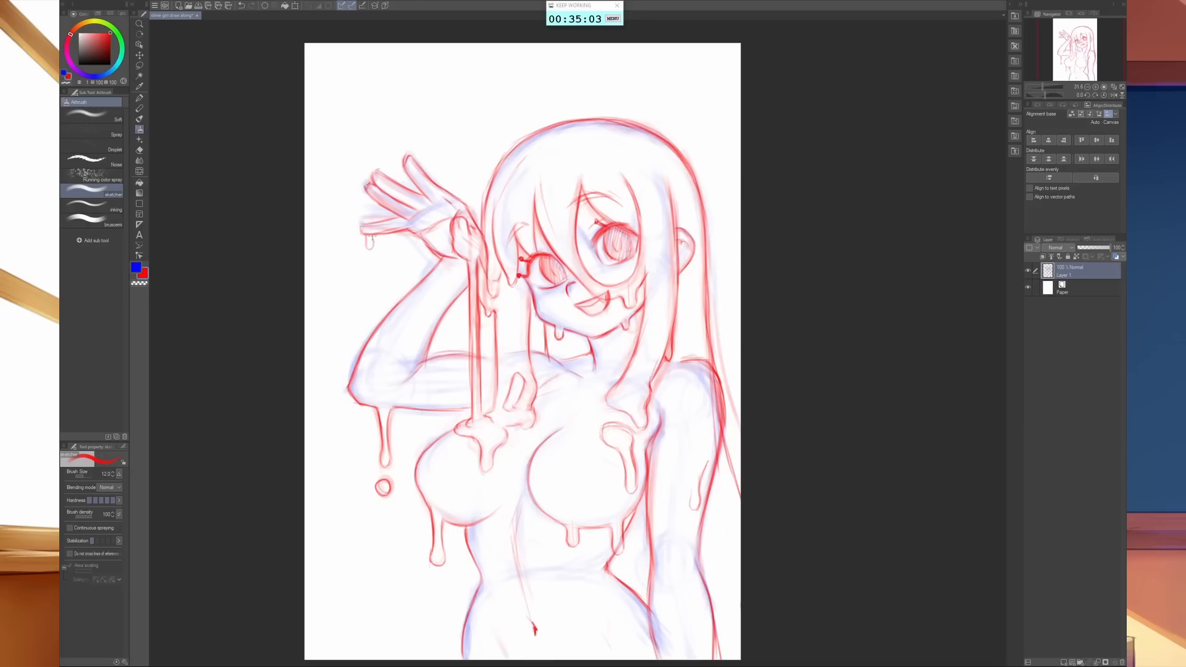
{"action": "mouse_move", "coordinate": [367, 243]}
{"action": "left_mouse_down"}
{"action": "mouse_move", "coordinate": [362, 227]}
{"action": "mouse_move", "coordinate": [373, 268]}
{"action": "left_mouse_up"}
- Lasso both eyes and transform them with a clockwise tilt of about 6 degrees, keeping them aligned with the face, then deselect
{"action": "left_click", "coordinate": [139, 66]}
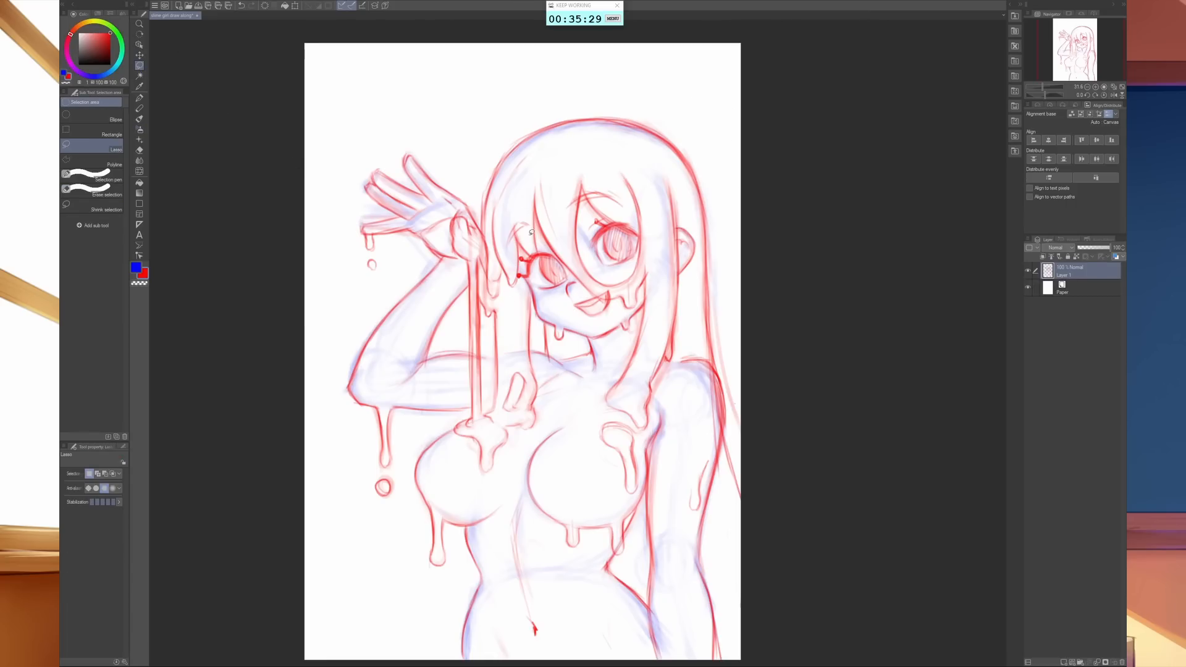
{"action": "mouse_move", "coordinate": [604, 275]}
{"action": "left_mouse_down"}
{"action": "mouse_move", "coordinate": [586, 258]}
{"action": "mouse_move", "coordinate": [593, 213]}
{"action": "mouse_move", "coordinate": [639, 230]}
{"action": "mouse_move", "coordinate": [641, 254]}
{"action": "mouse_move", "coordinate": [612, 273]}
{"action": "left_mouse_up"}
{"action": "mouse_move", "coordinate": [532, 279]}
{"action": "left_mouse_down"}
{"action": "mouse_move", "coordinate": [519, 276]}
{"action": "mouse_move", "coordinate": [539, 248]}
{"action": "left_mouse_up"}
{"action": "key", "text": "ctrl+t"}
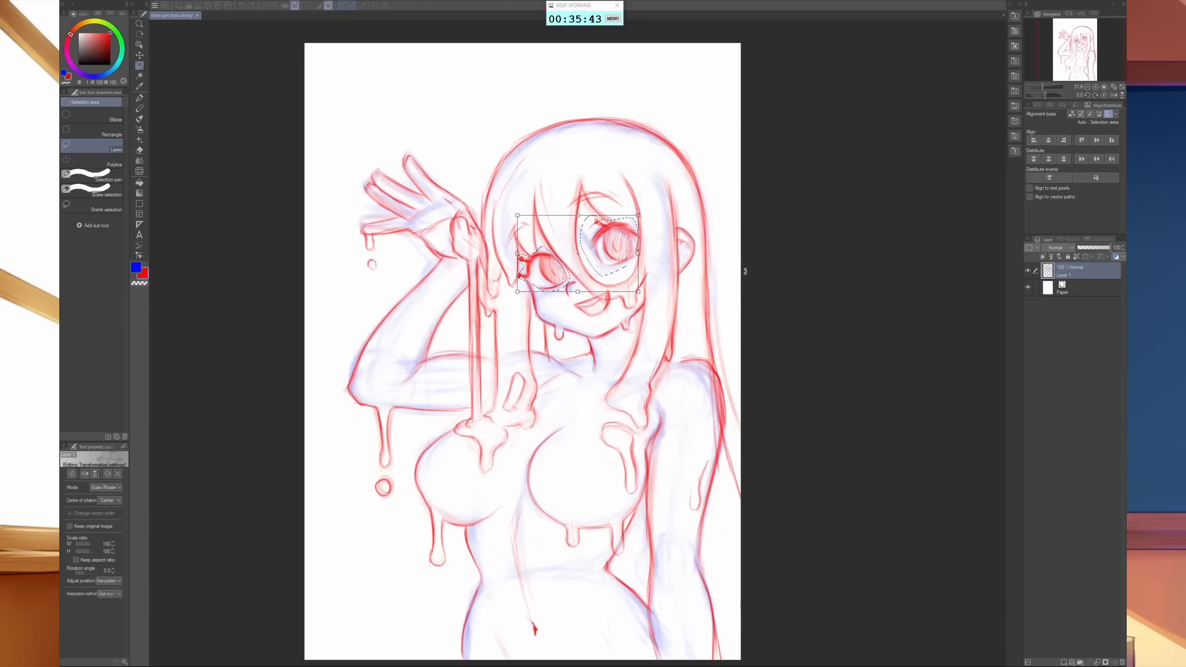
{"action": "left_click_drag", "start_coordinate": [753, 221], "coordinate": [719, 231]}
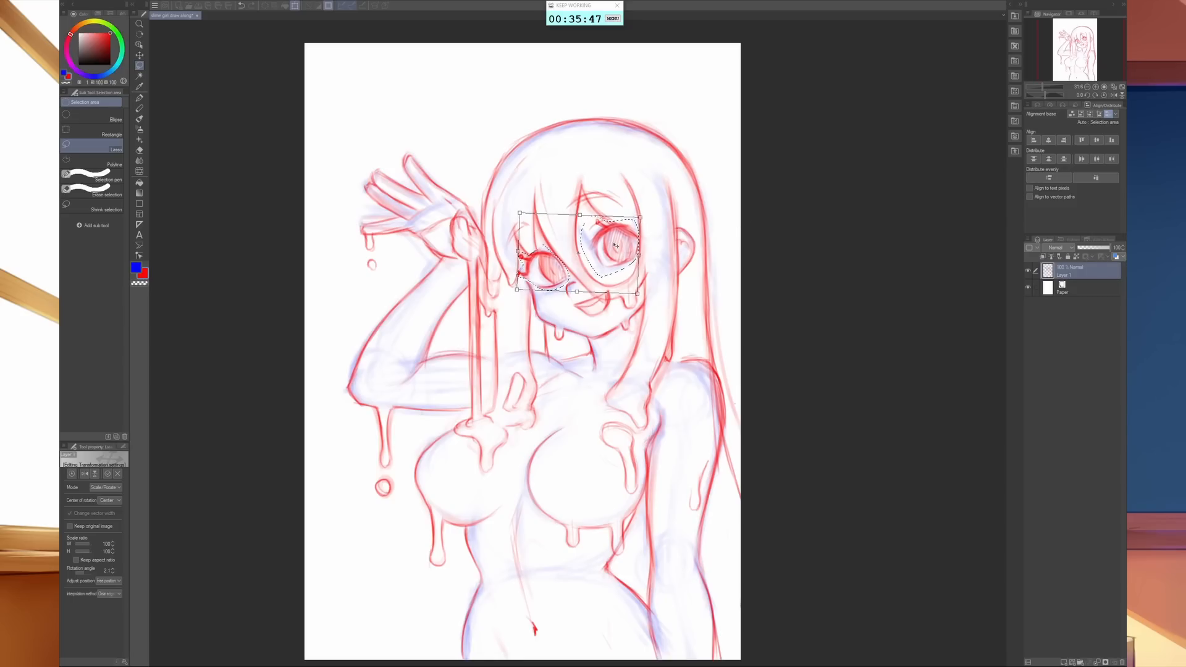
{"action": "left_click_drag", "start_coordinate": [615, 246], "coordinate": [616, 248]}
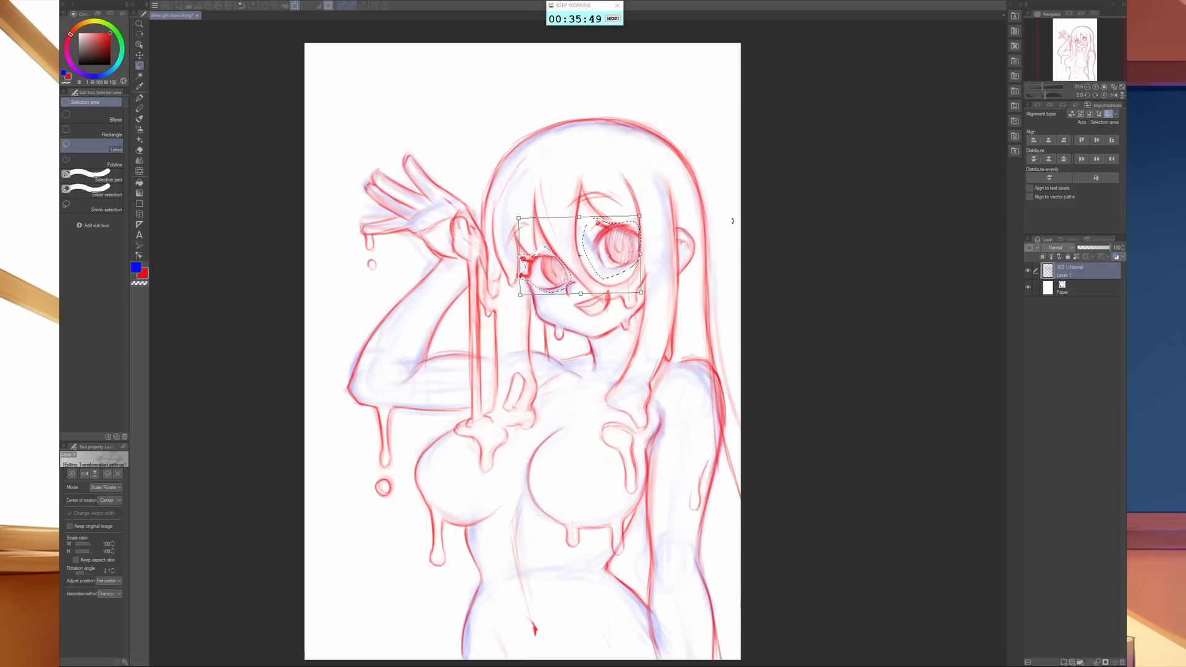
{"action": "left_click_drag", "start_coordinate": [732, 220], "coordinate": [646, 233]}
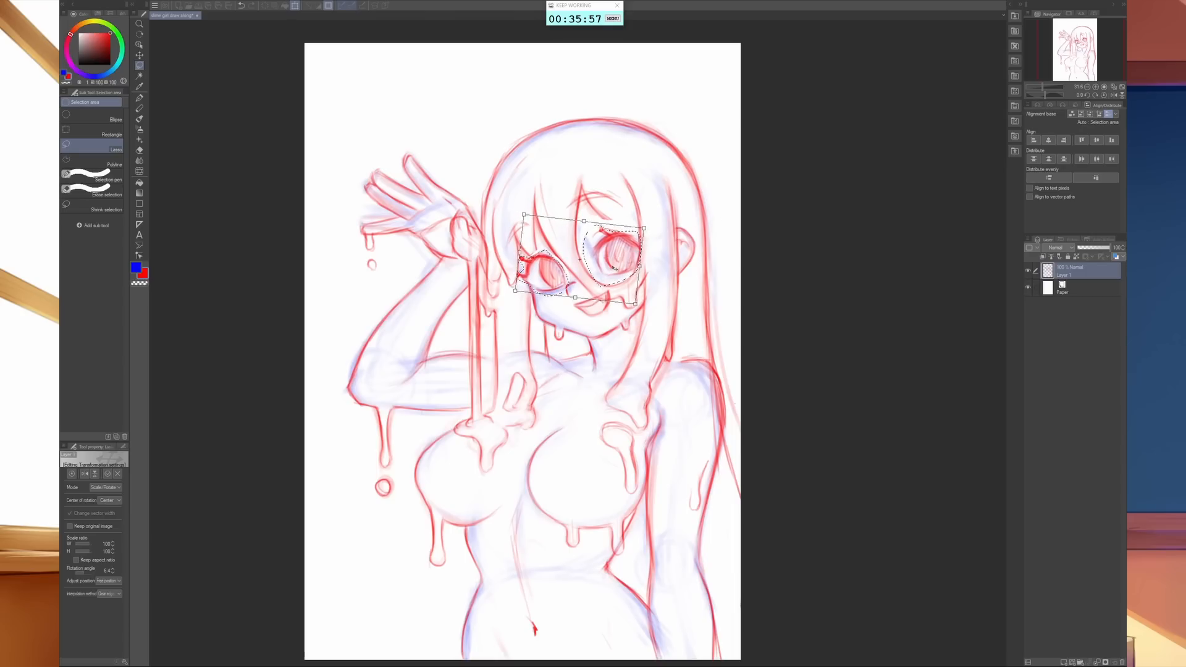
{"action": "left_click_drag", "start_coordinate": [613, 268], "coordinate": [617, 266]}
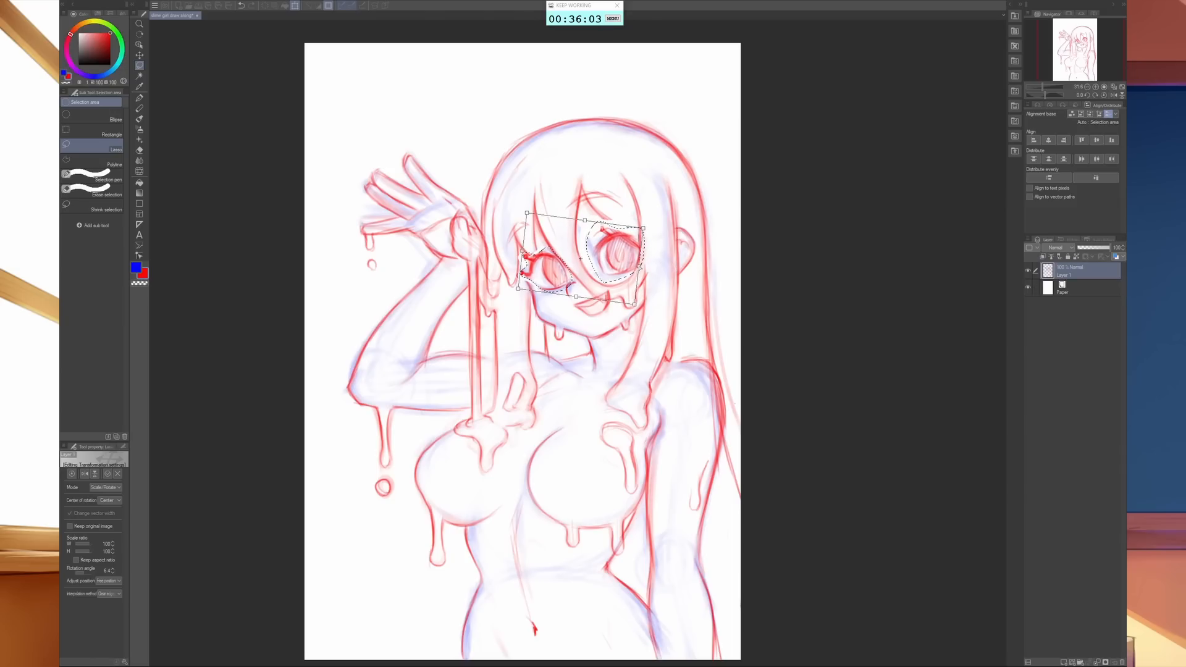
{"action": "left_click_drag", "start_coordinate": [640, 267], "coordinate": [641, 267]}
{"action": "left_click_drag", "start_coordinate": [668, 232], "coordinate": [667, 231]}
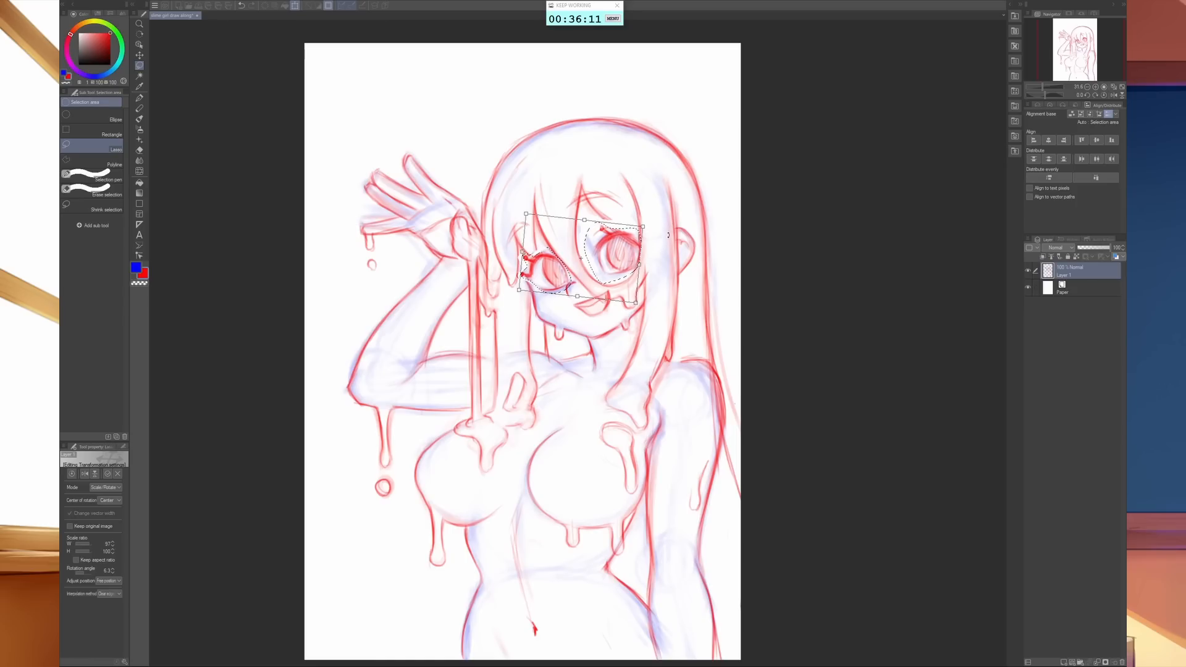
{"action": "key", "text": "Return"}
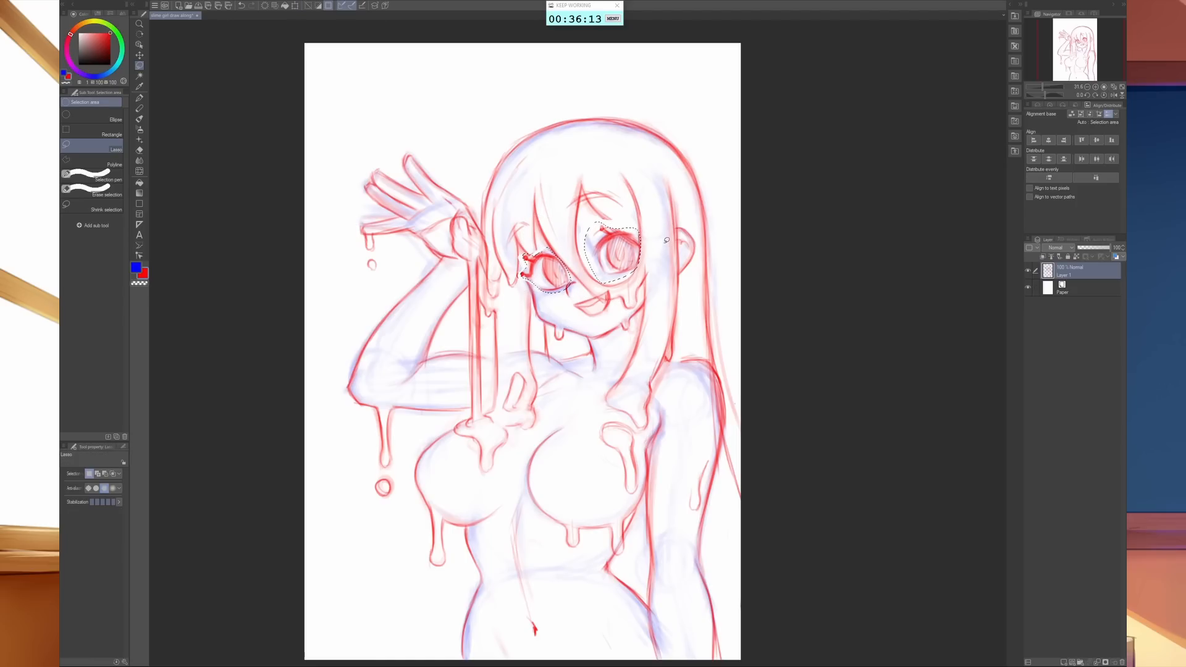
{"action": "key", "text": "ctrl+d"}
- Lasso the raised arm from wrist to elbow with its drip, stretch the elbow outward and lower the inner corner slightly
{"action": "mouse_move", "coordinate": [470, 397]}
{"action": "left_mouse_down"}
{"action": "mouse_move", "coordinate": [401, 420]}
{"action": "mouse_move", "coordinate": [398, 504]}
{"action": "mouse_move", "coordinate": [329, 481]}
{"action": "mouse_move", "coordinate": [327, 336]}
{"action": "mouse_move", "coordinate": [419, 259]}
{"action": "mouse_move", "coordinate": [467, 277]}
{"action": "mouse_move", "coordinate": [472, 399]}
{"action": "left_mouse_up"}
{"action": "key", "text": "ctrl+t"}
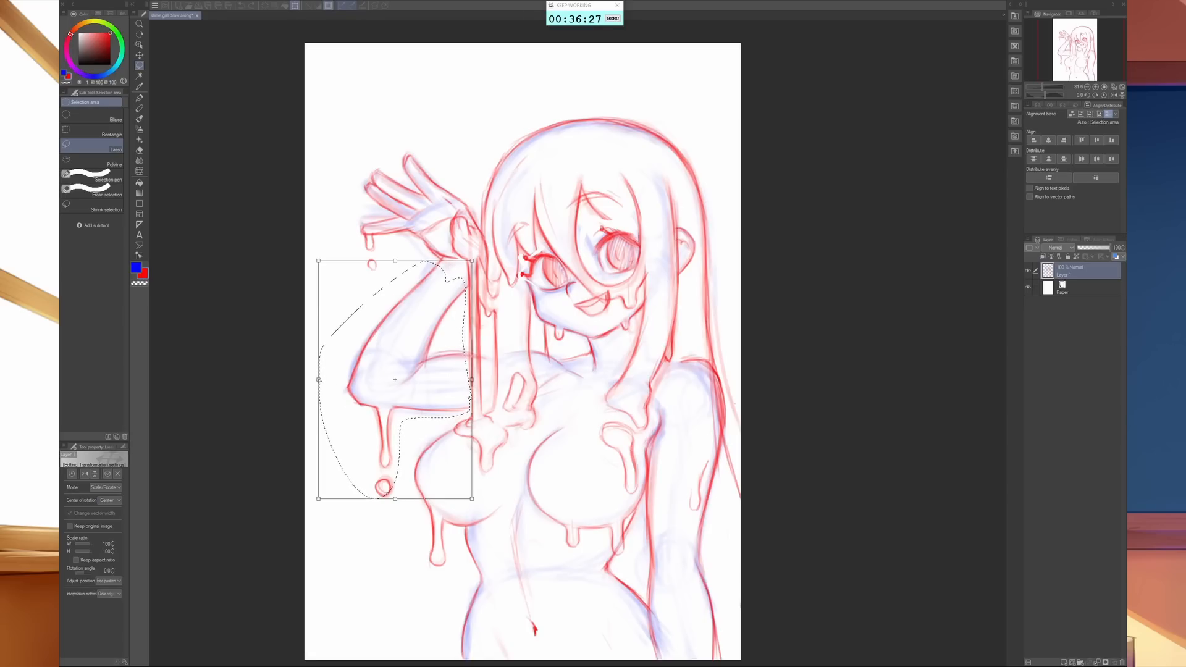
{"action": "left_click_drag", "start_coordinate": [318, 379], "coordinate": [298, 382]}
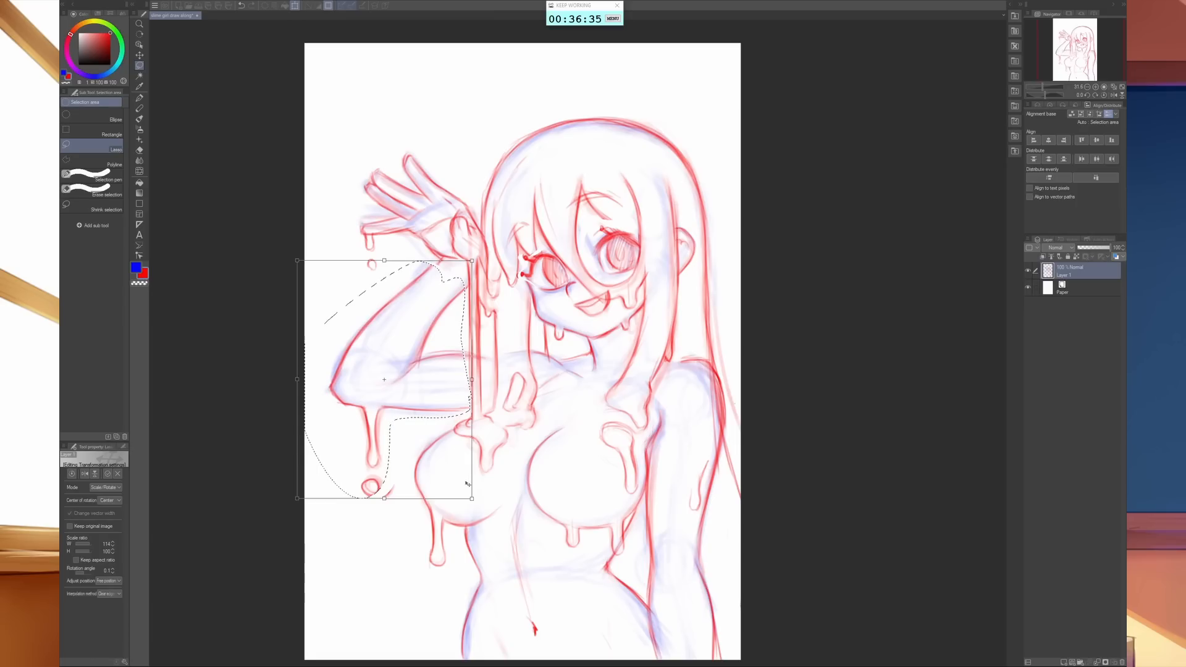
{"action": "left_click_drag", "start_coordinate": [473, 499], "coordinate": [479, 506]}
{"action": "left_click_drag", "start_coordinate": [480, 509], "coordinate": [480, 511]}
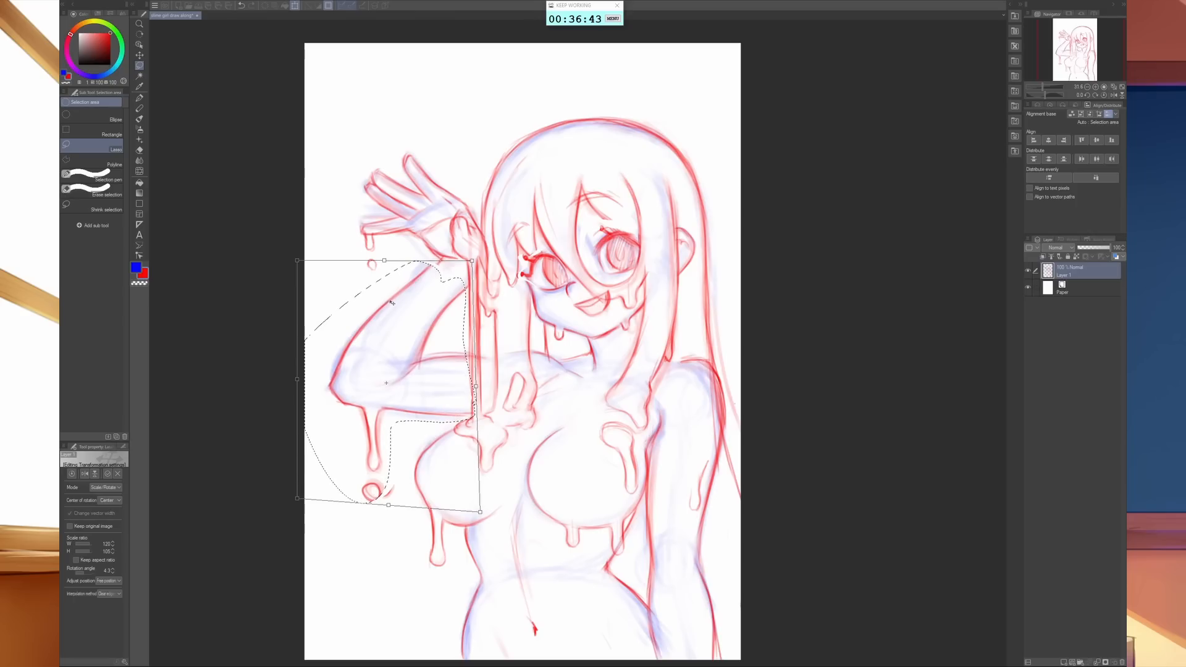
{"action": "key", "text": "Return"}
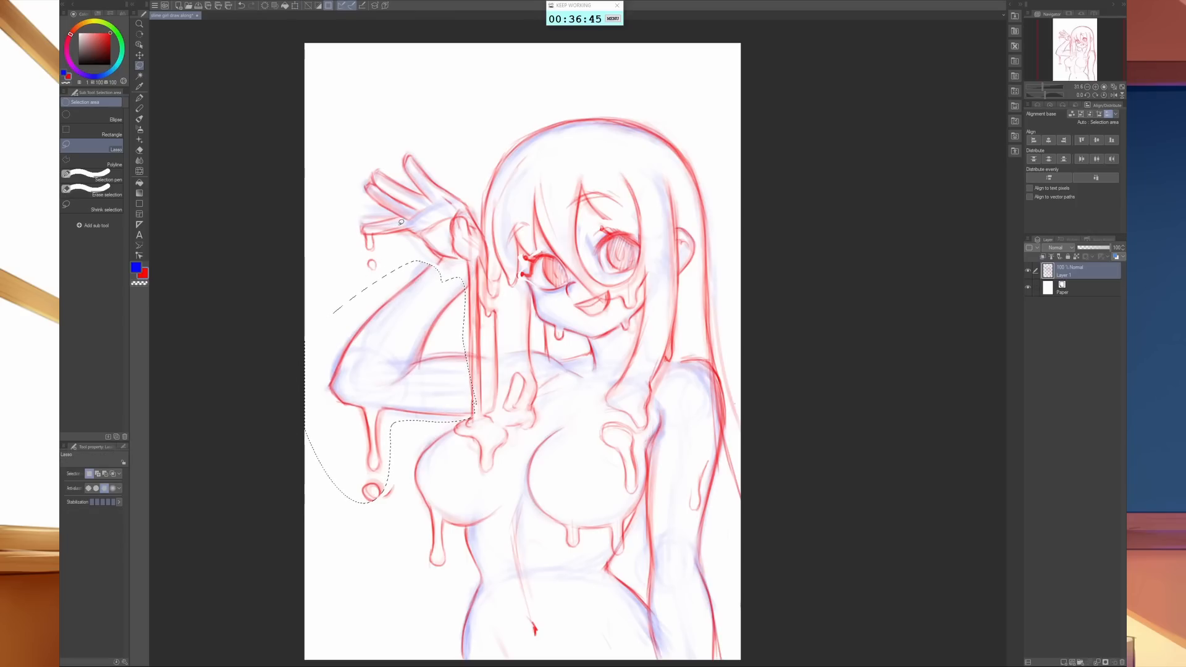
- Lasso the raised hand, shift it down toward the wrist, and narrow and tilt it slightly
{"action": "mouse_move", "coordinate": [460, 192]}
{"action": "left_mouse_down"}
{"action": "mouse_move", "coordinate": [492, 241]}
{"action": "mouse_move", "coordinate": [470, 265]}
{"action": "mouse_move", "coordinate": [415, 245]}
{"action": "mouse_move", "coordinate": [378, 266]}
{"action": "mouse_move", "coordinate": [333, 262]}
{"action": "mouse_move", "coordinate": [342, 145]}
{"action": "left_mouse_up"}
{"action": "left_click_drag", "start_coordinate": [457, 140], "coordinate": [459, 148]}
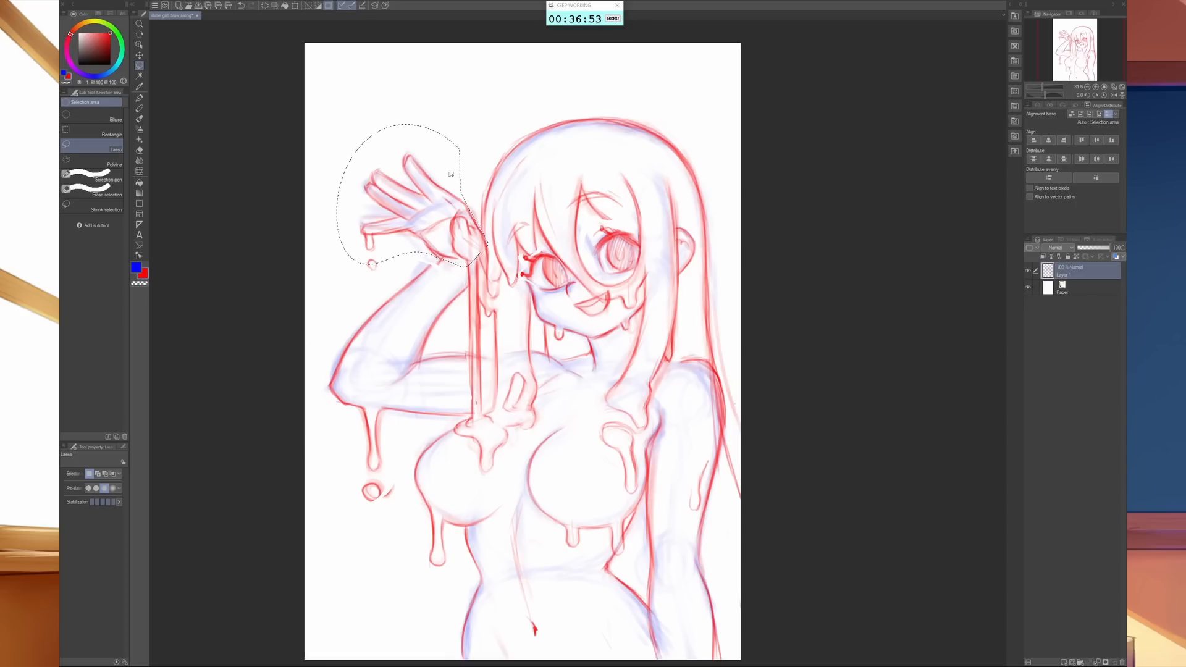
{"action": "key", "text": "ctrl+t"}
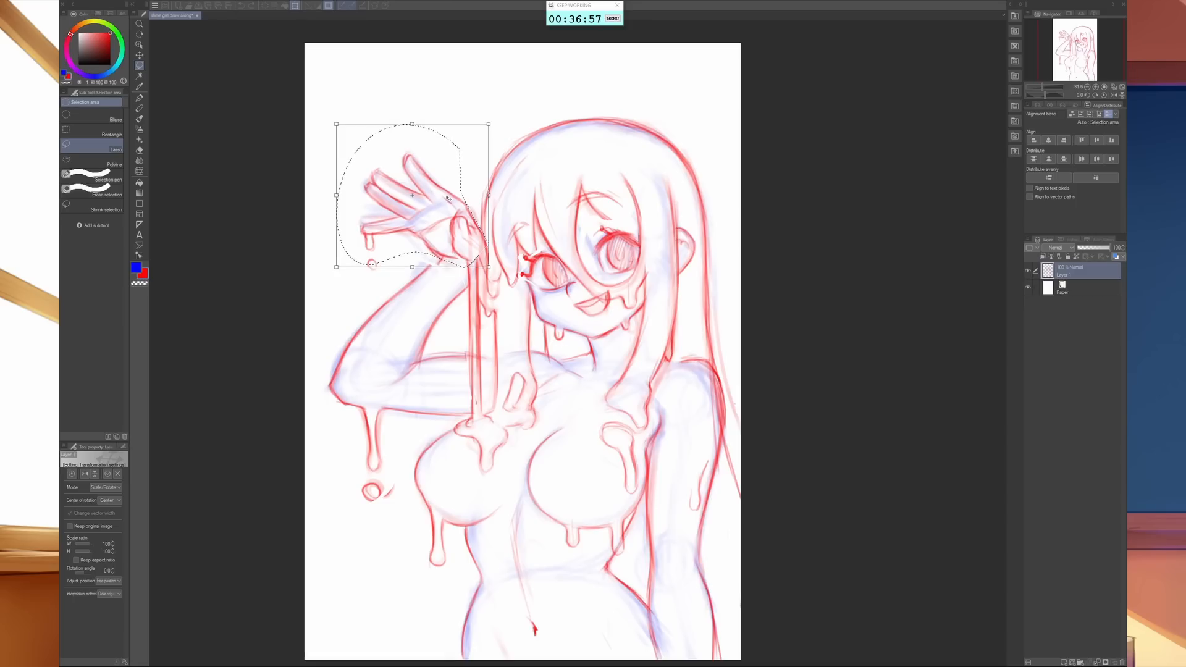
{"action": "left_click_drag", "start_coordinate": [448, 197], "coordinate": [455, 212]}
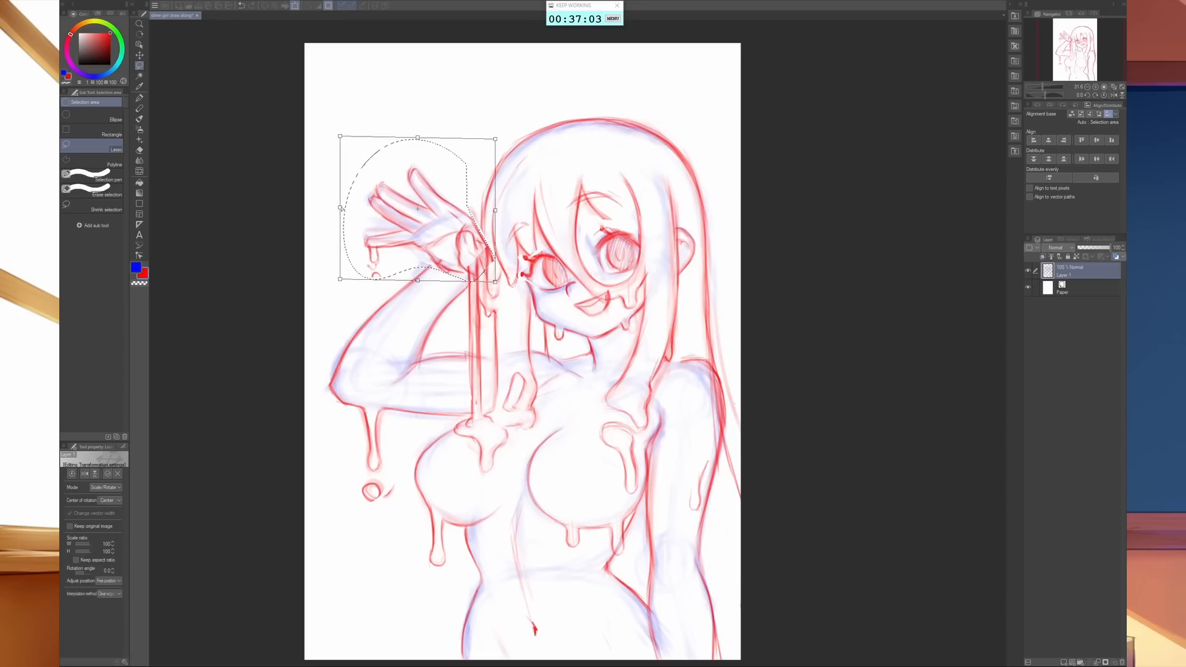
{"action": "left_click_drag", "start_coordinate": [342, 208], "coordinate": [342, 205]}
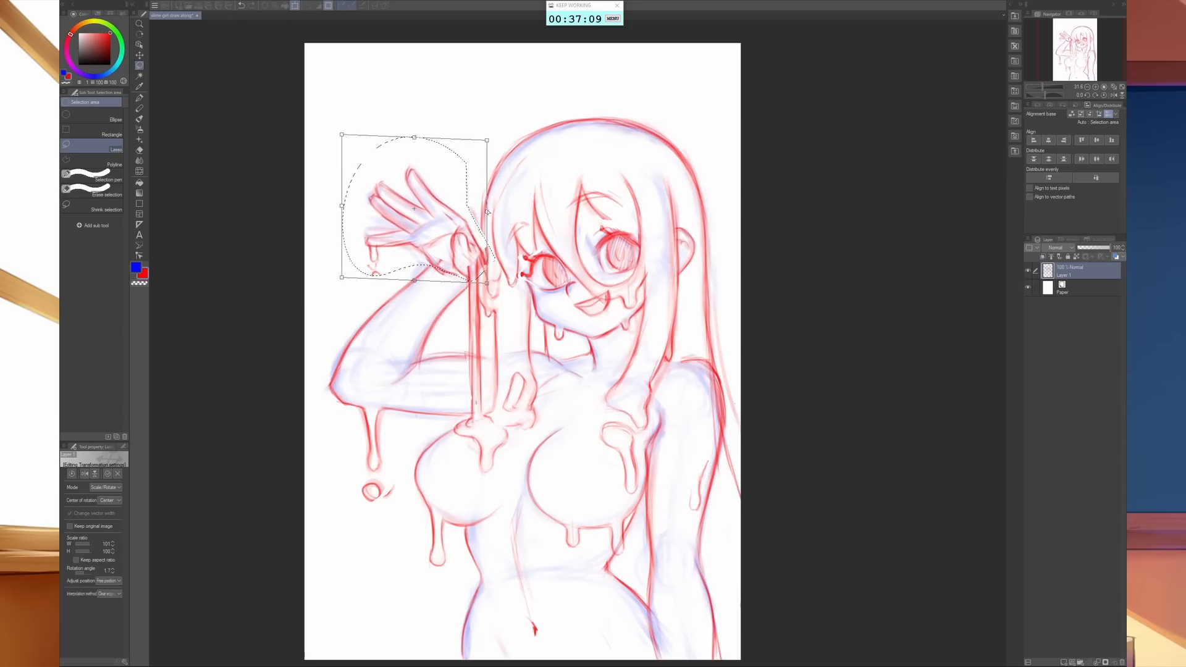
{"action": "left_click_drag", "start_coordinate": [488, 211], "coordinate": [488, 210]}
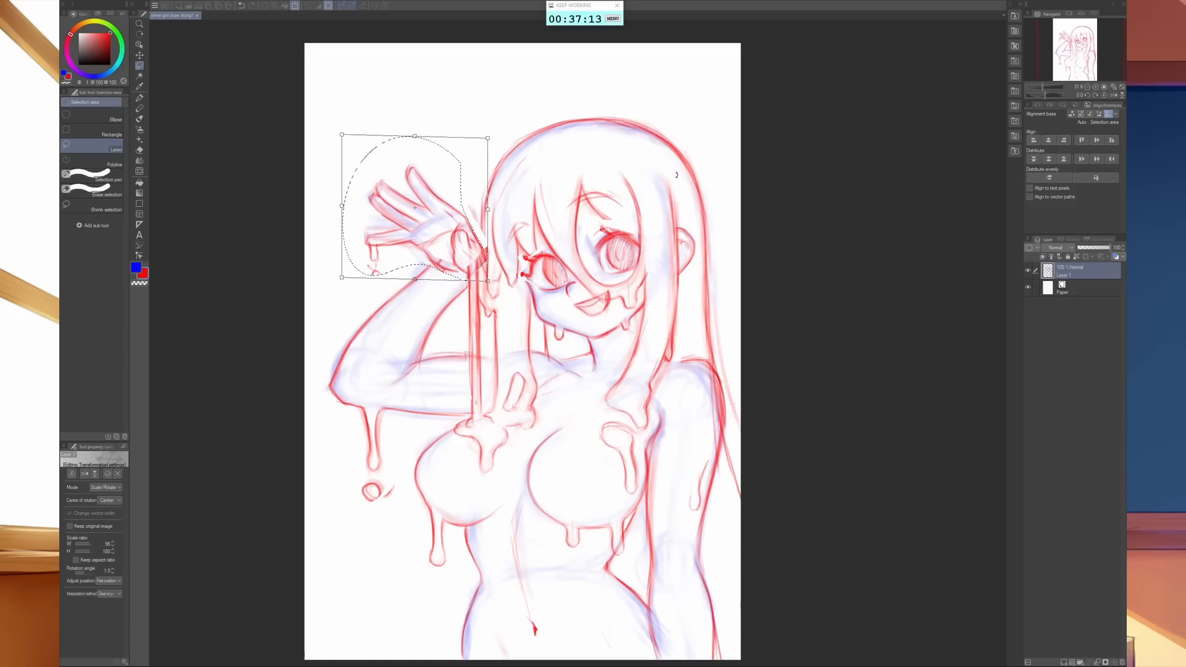
{"action": "key", "text": "Return"}
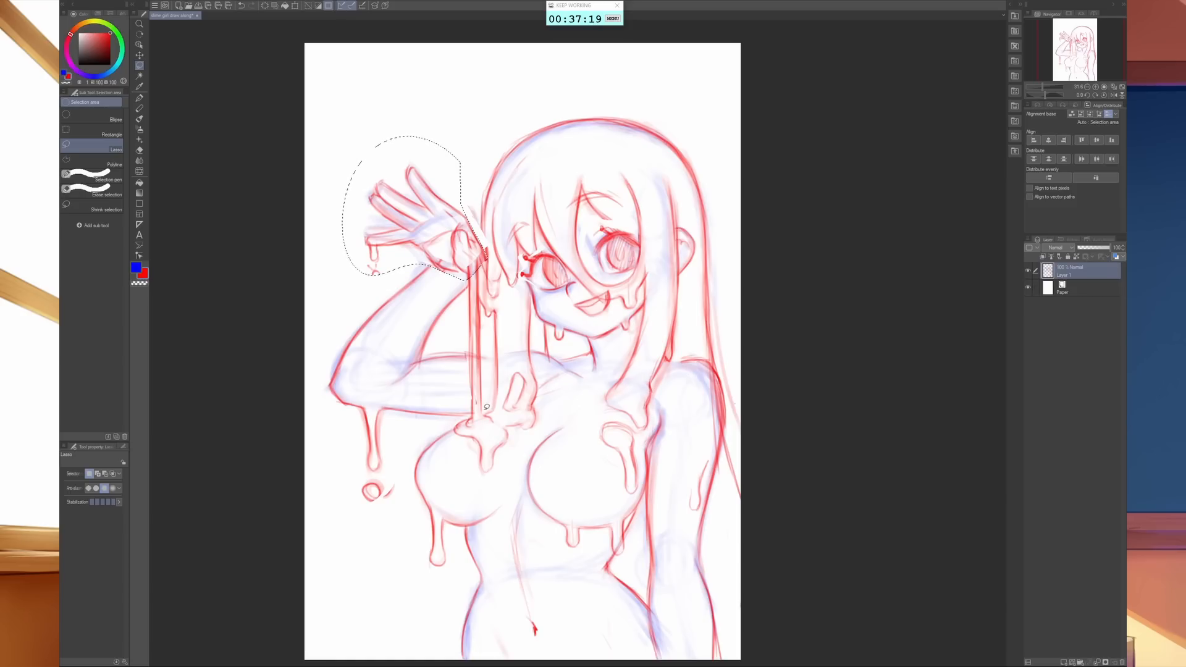
- Lasso the bust contour and drips under the raised arm, shift them slightly outward, enlarge and skew them, and deselect
{"action": "mouse_move", "coordinate": [468, 414]}
{"action": "left_mouse_down"}
{"action": "mouse_move", "coordinate": [520, 407]}
{"action": "mouse_move", "coordinate": [534, 392]}
{"action": "mouse_move", "coordinate": [546, 433]}
{"action": "mouse_move", "coordinate": [509, 506]}
{"action": "mouse_move", "coordinate": [455, 529]}
{"action": "mouse_move", "coordinate": [456, 569]}
{"action": "mouse_move", "coordinate": [420, 569]}
{"action": "mouse_move", "coordinate": [404, 471]}
{"action": "mouse_move", "coordinate": [419, 444]}
{"action": "mouse_move", "coordinate": [492, 409]}
{"action": "left_mouse_up"}
{"action": "key", "text": "ctrl+t"}
{"action": "left_click_drag", "start_coordinate": [485, 479], "coordinate": [480, 473]}
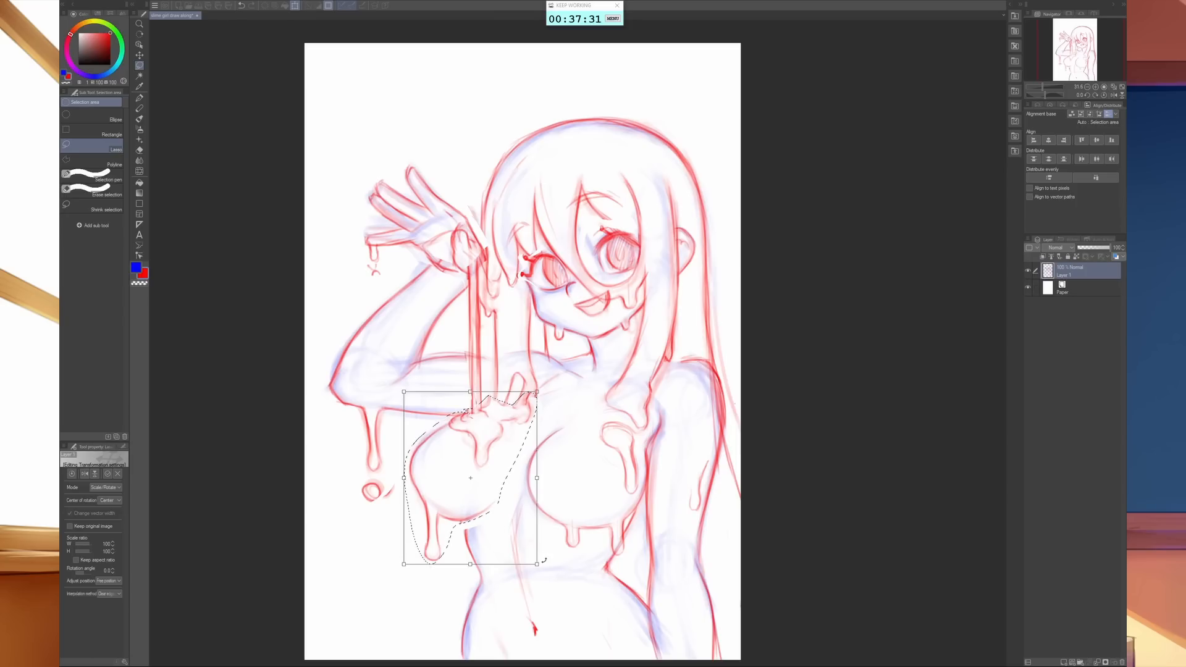
{"action": "left_click_drag", "start_coordinate": [536, 565], "coordinate": [543, 582]}
{"action": "left_click_drag", "start_coordinate": [506, 382], "coordinate": [533, 381]}
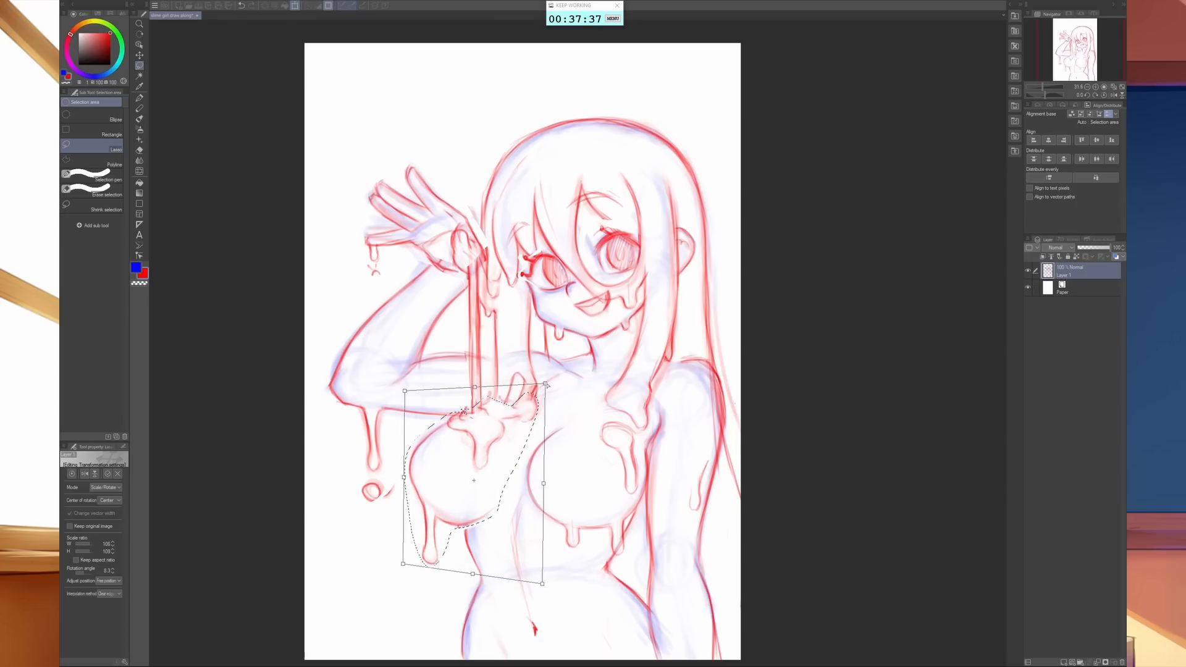
{"action": "mouse_move", "coordinate": [543, 583]}
{"action": "left_mouse_down"}
{"action": "mouse_move", "coordinate": [559, 607]}
{"action": "mouse_move", "coordinate": [559, 586]}
{"action": "left_mouse_up"}
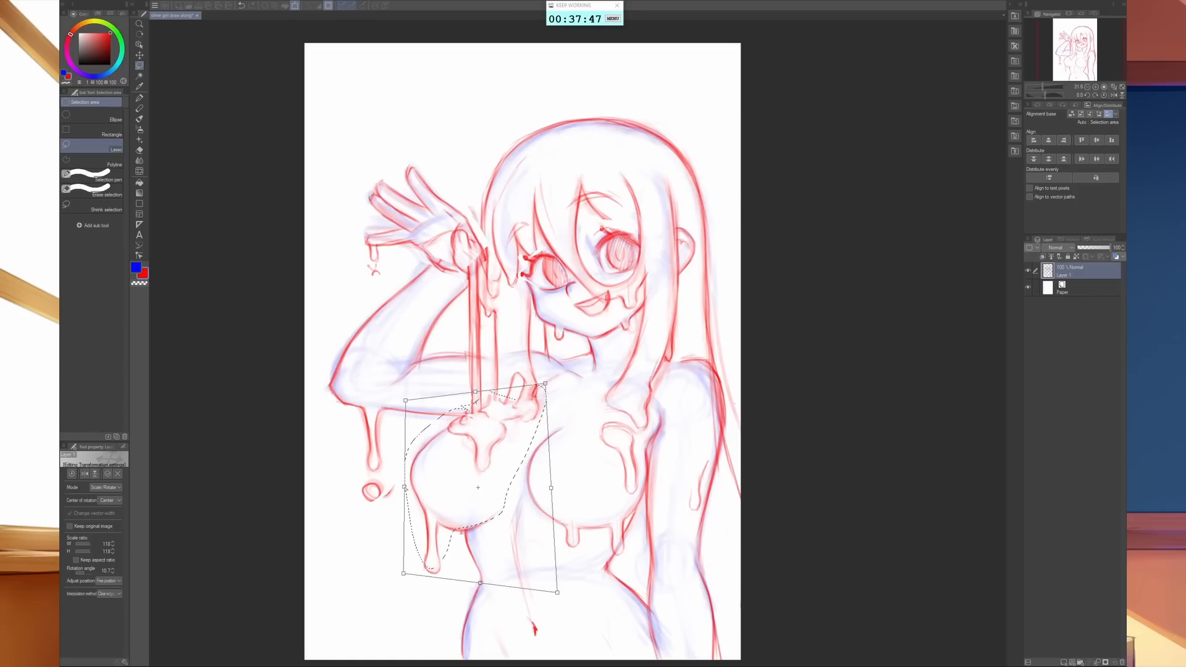
{"action": "left_click_drag", "start_coordinate": [406, 488], "coordinate": [405, 485]}
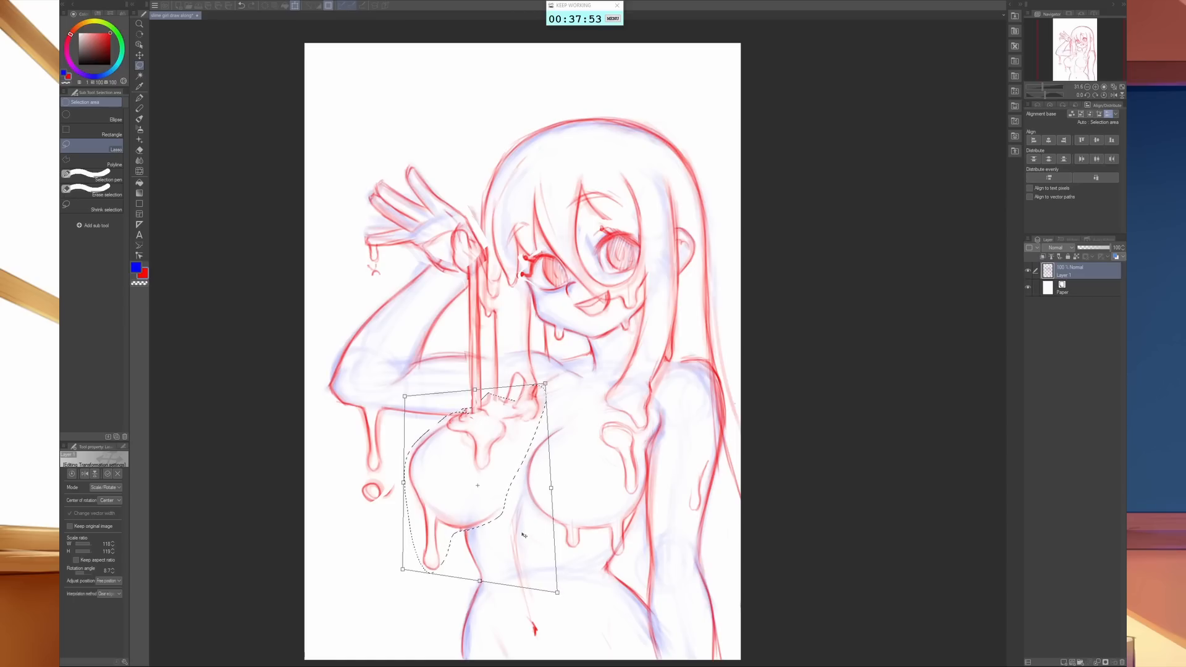
{"action": "key", "text": "Return"}
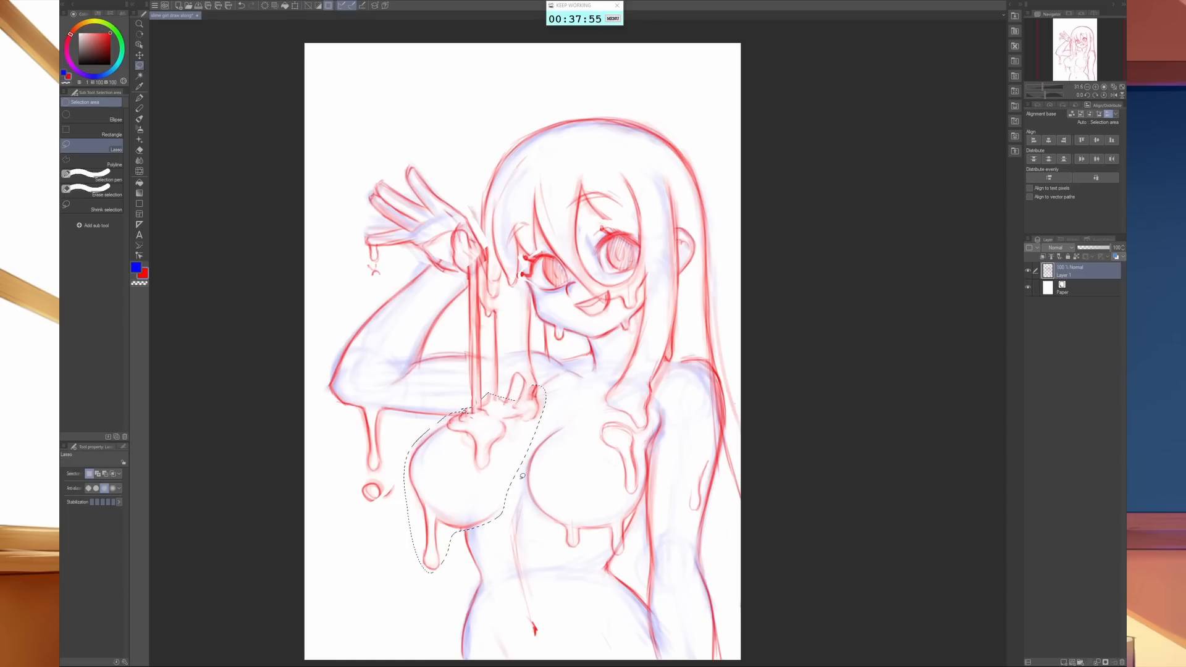
{"action": "key", "text": "ctrl+d"}
- Soften the transformed bust contour with the eraser and redraw its outer and lower edges with the red sketch brush
{"action": "key", "text": "e"}
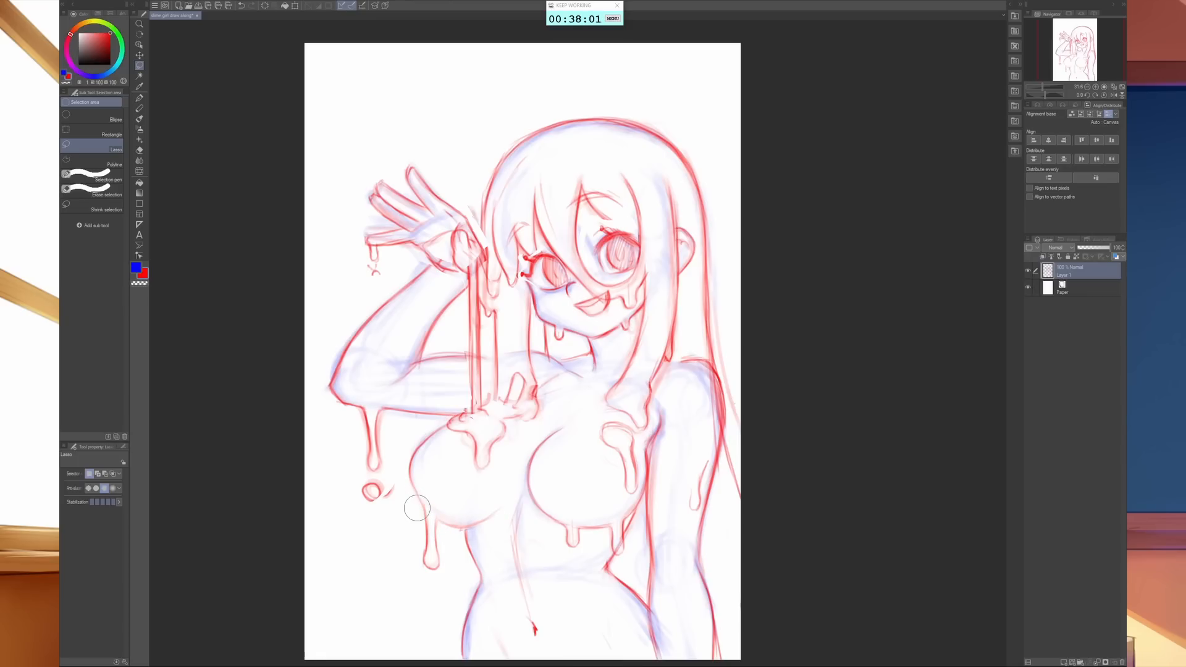
{"action": "key", "text": "b"}
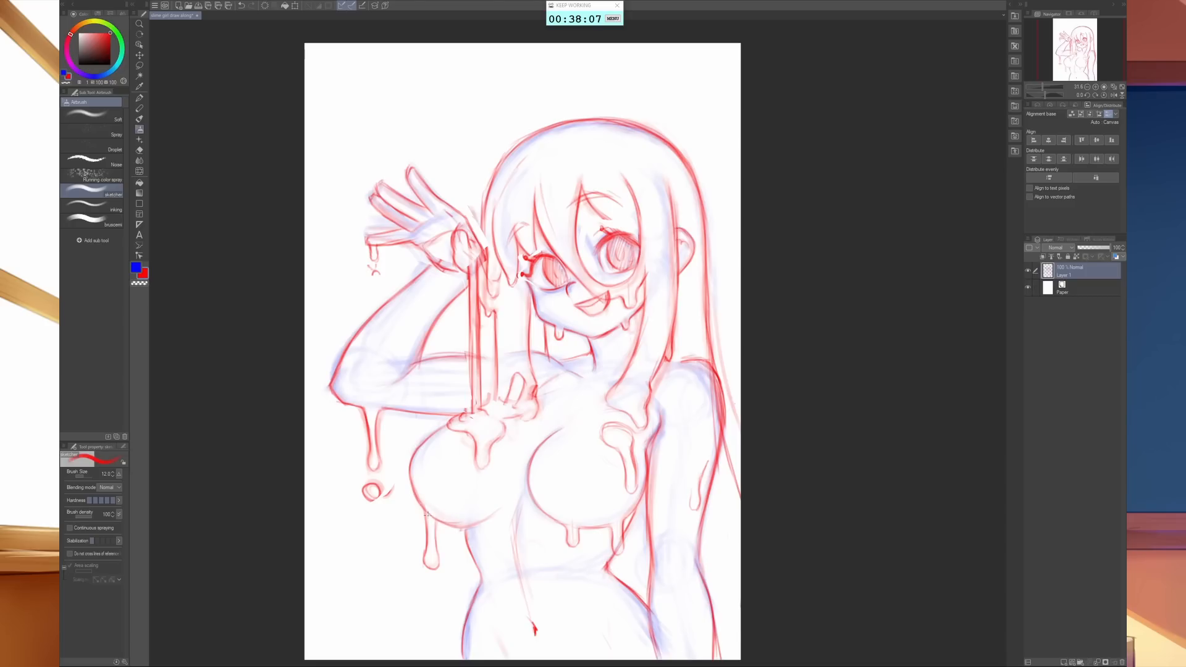
{"action": "left_click_drag", "start_coordinate": [427, 515], "coordinate": [497, 512]}
{"action": "left_click_drag", "start_coordinate": [410, 462], "coordinate": [416, 497]}
- Lasso the lowered arm from shoulder to wrist, shift it slightly outward and upward, stretch its lower end down, and deselect
{"action": "key", "text": "m"}
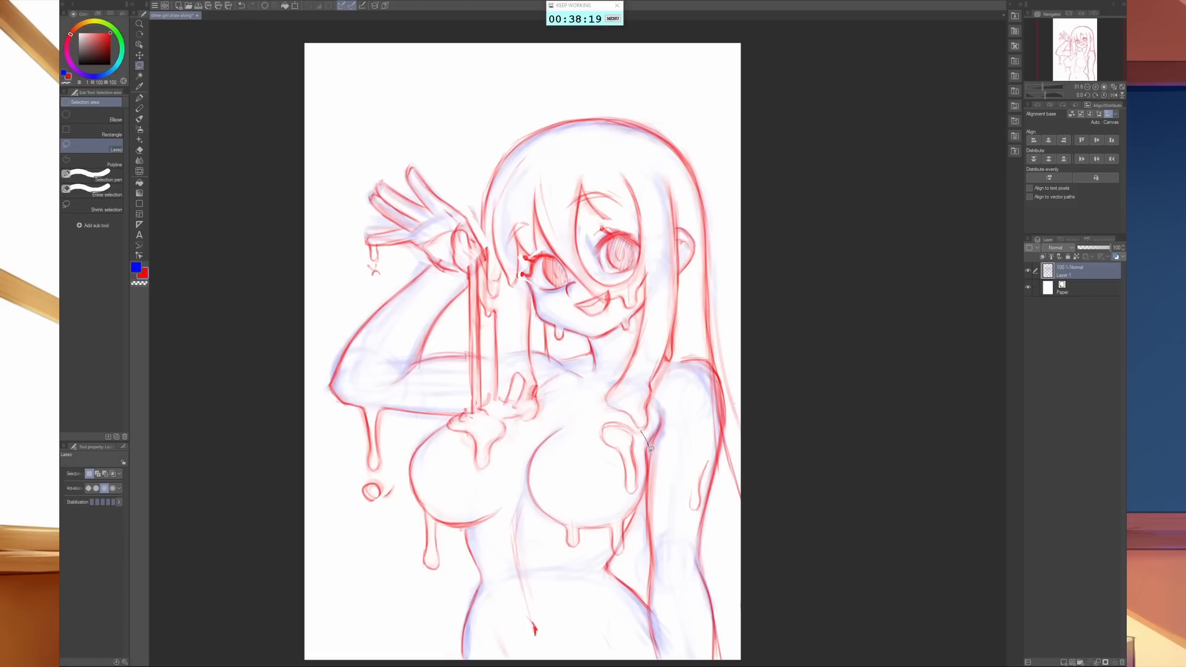
{"action": "mouse_move", "coordinate": [651, 447]}
{"action": "left_mouse_down"}
{"action": "mouse_move", "coordinate": [655, 423]}
{"action": "mouse_move", "coordinate": [640, 489]}
{"action": "mouse_move", "coordinate": [648, 649]}
{"action": "mouse_move", "coordinate": [660, 657]}
{"action": "mouse_move", "coordinate": [703, 646]}
{"action": "mouse_move", "coordinate": [728, 618]}
{"action": "mouse_move", "coordinate": [718, 520]}
{"action": "mouse_move", "coordinate": [731, 364]}
{"action": "mouse_move", "coordinate": [674, 364]}
{"action": "left_mouse_up"}
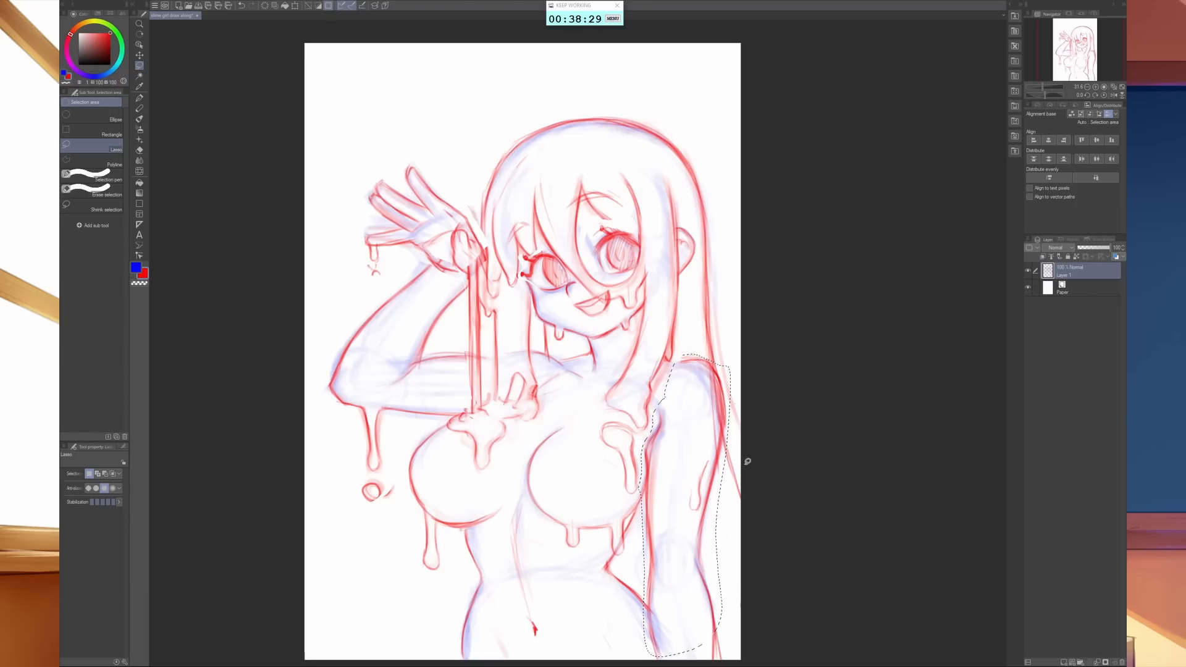
{"action": "key", "text": "ctrl+t"}
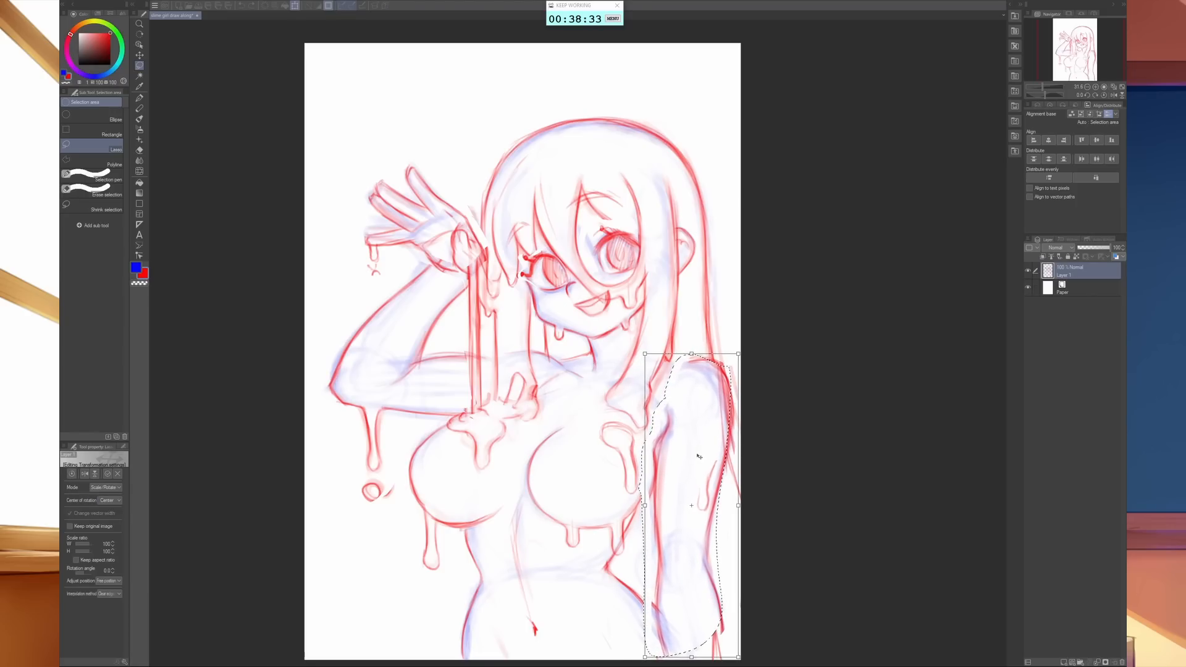
{"action": "left_click_drag", "start_coordinate": [698, 455], "coordinate": [696, 447]}
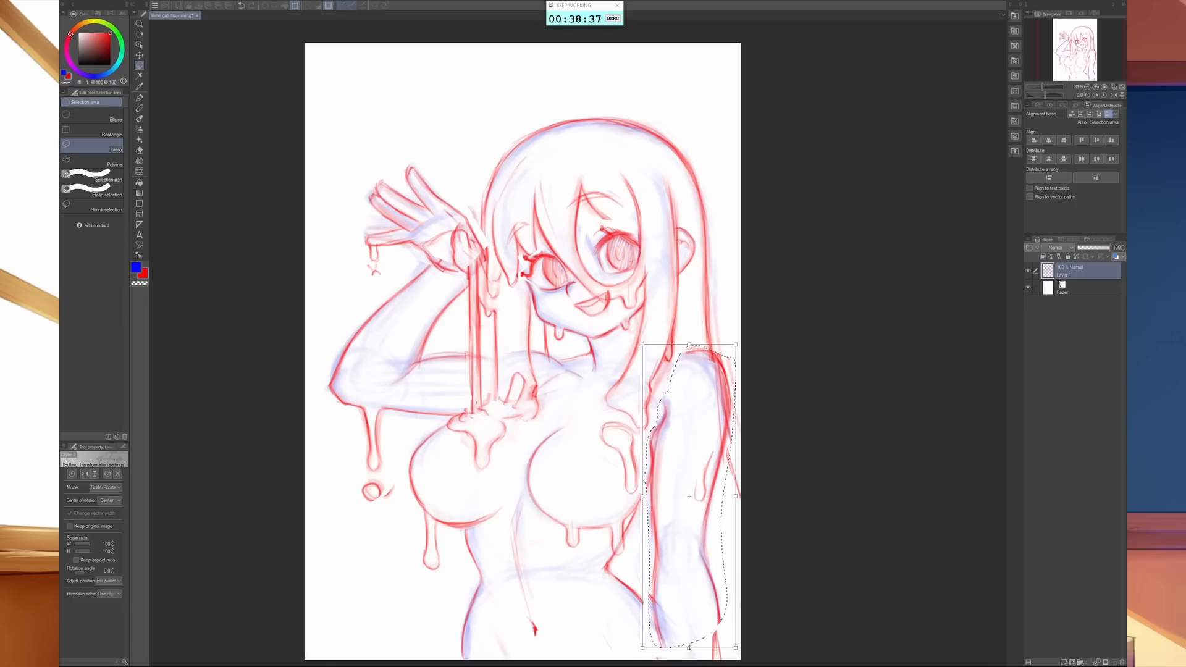
{"action": "left_click_drag", "start_coordinate": [690, 650], "coordinate": [696, 662]}
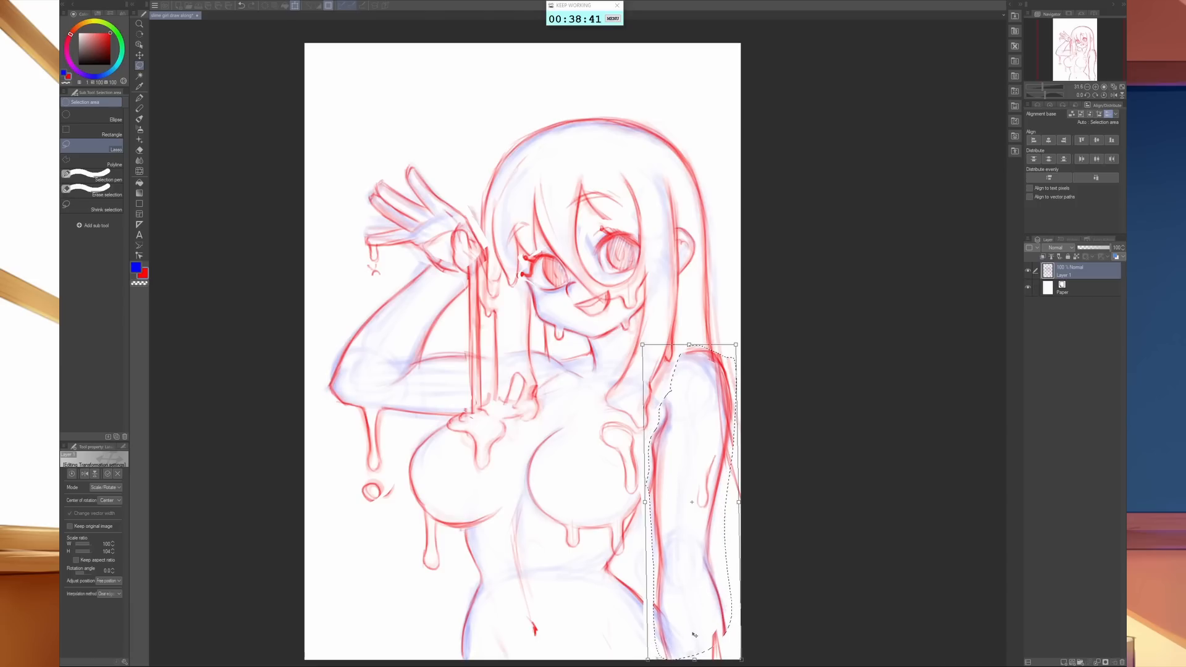
{"action": "key", "text": "Return"}
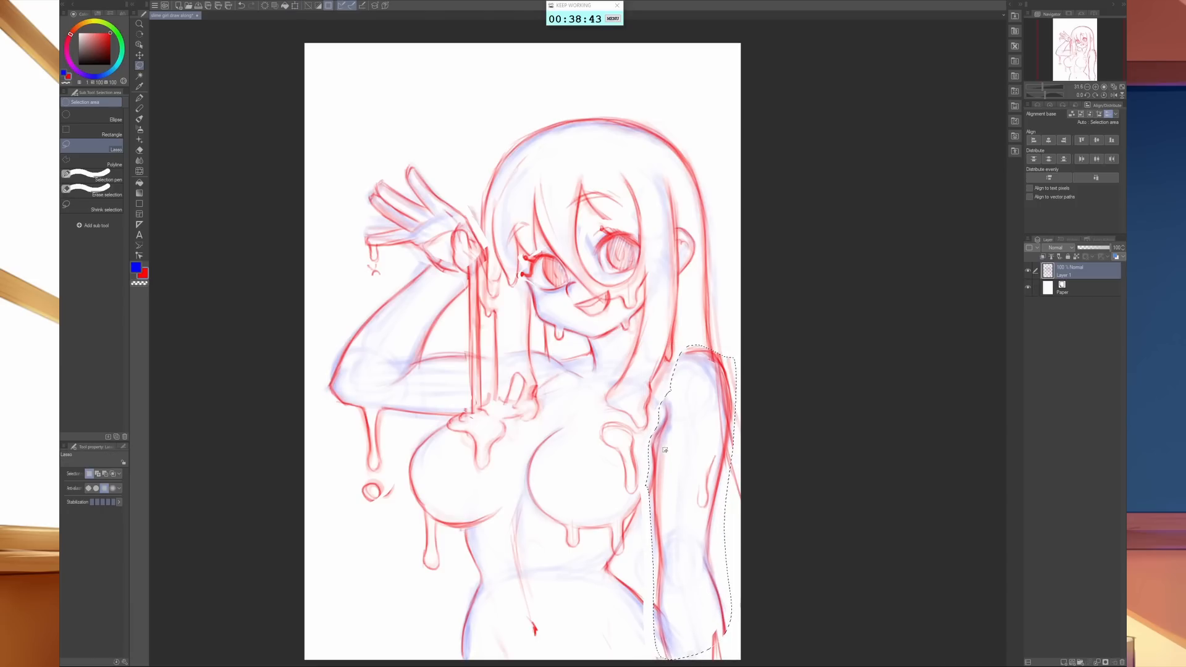
{"action": "key", "text": "ctrl+d"}
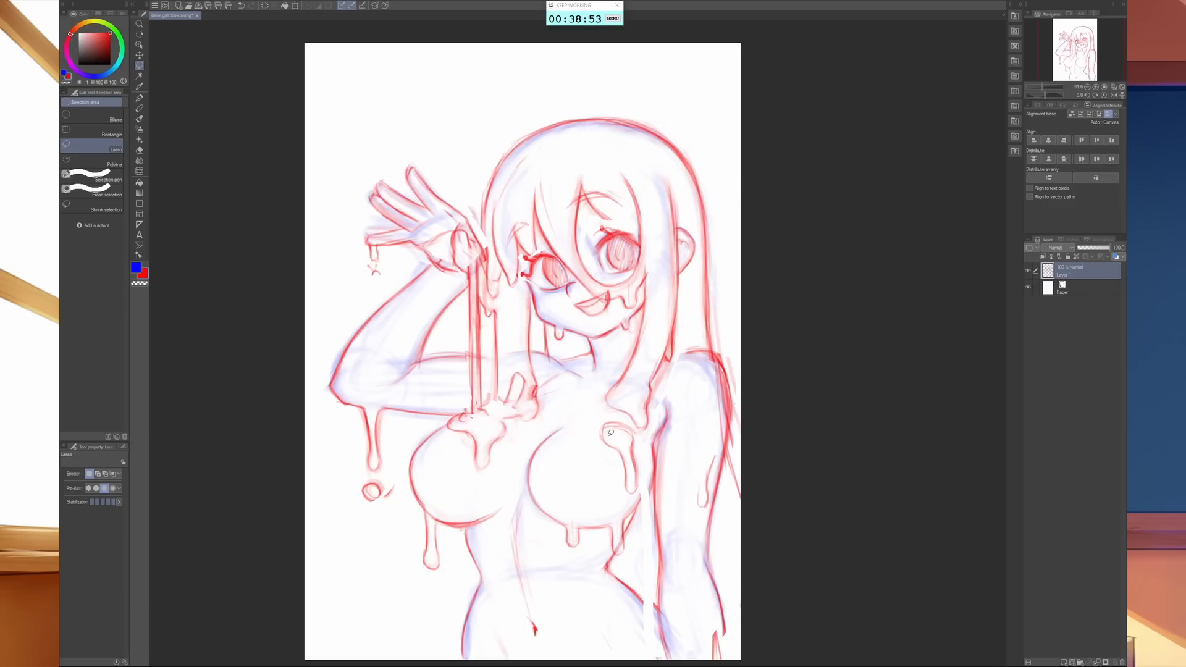
- Erase the bust contour beside the lowered arm and redraw its outer and lower edges rounder and wider with the sketch brush
{"action": "key", "text": "b"}
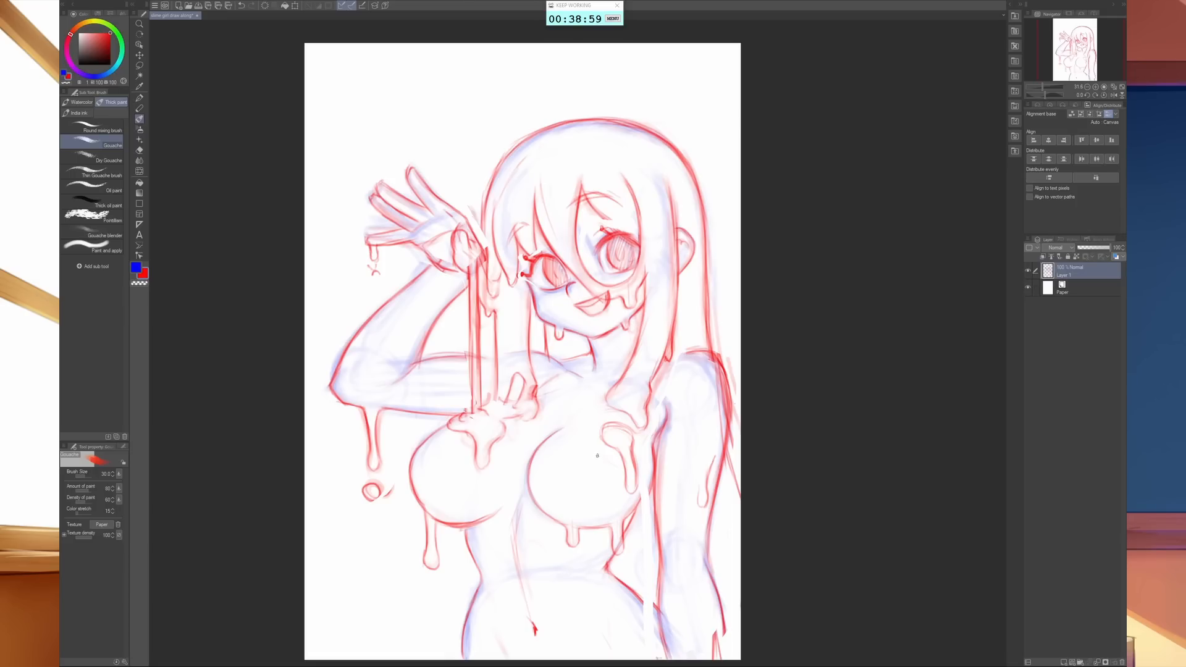
{"action": "key", "text": "e"}
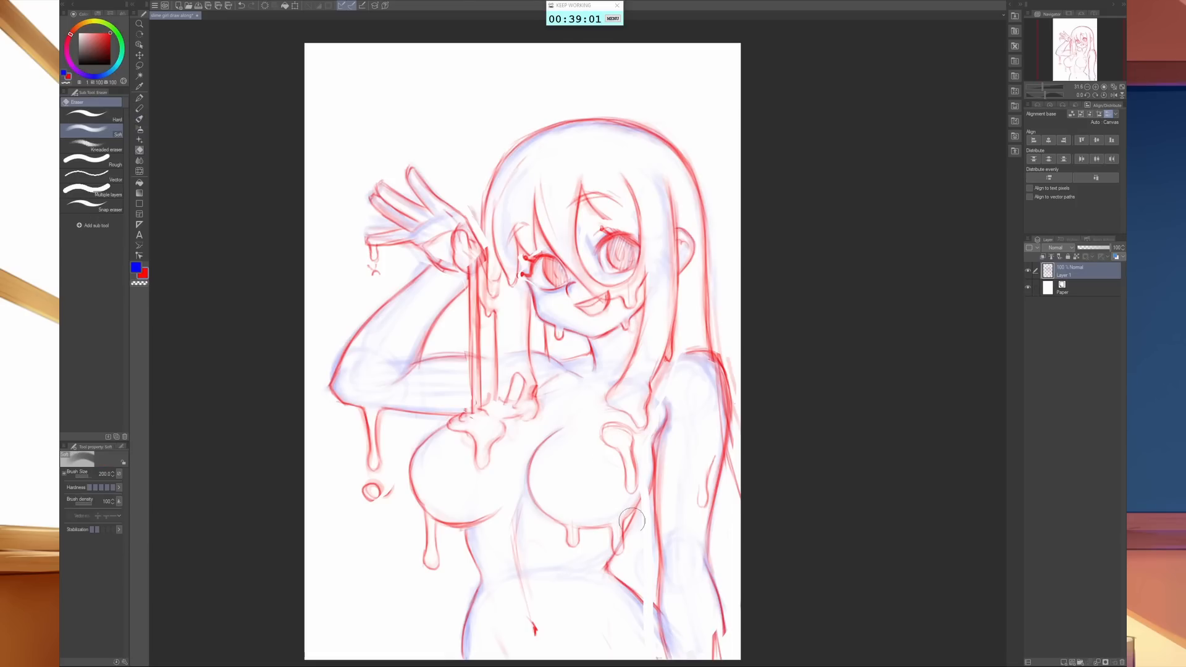
{"action": "mouse_move", "coordinate": [641, 504]}
{"action": "left_mouse_down"}
{"action": "mouse_move", "coordinate": [661, 444]}
{"action": "mouse_move", "coordinate": [655, 414]}
{"action": "left_mouse_up"}
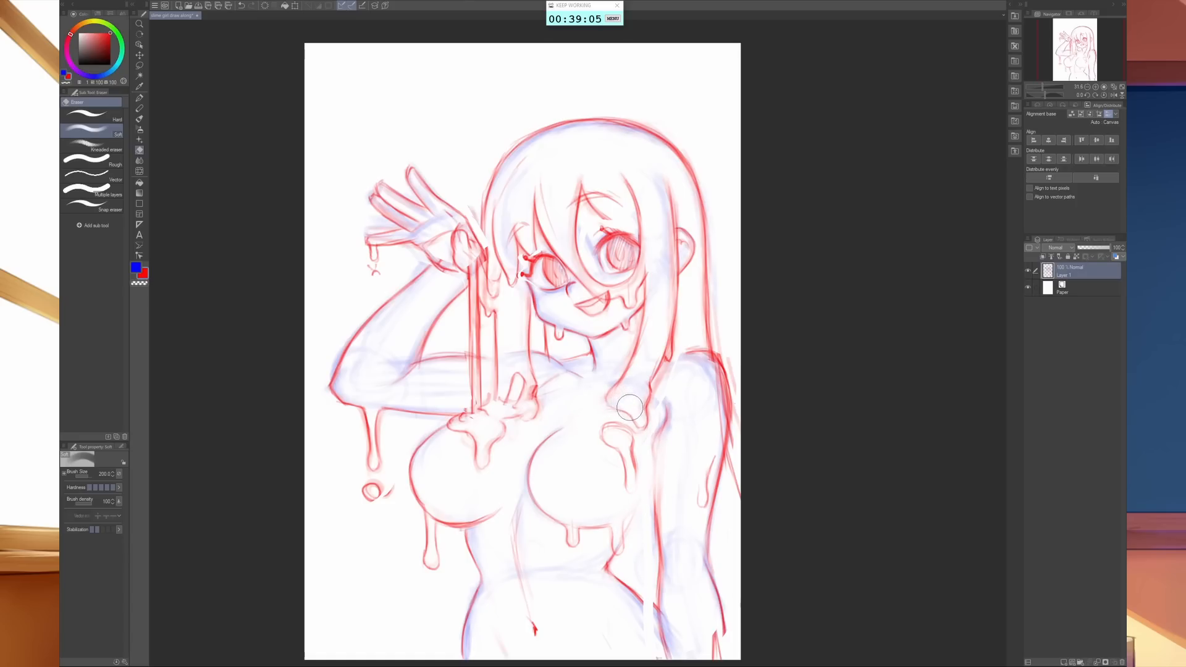
{"action": "key", "text": "b"}
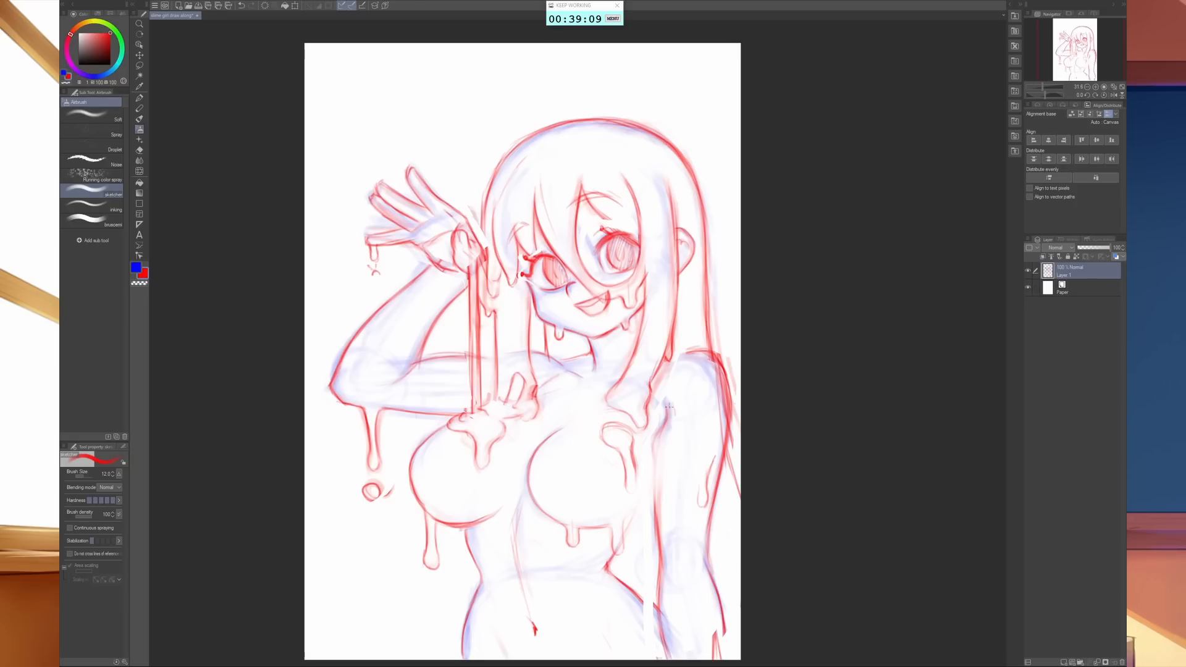
{"action": "left_click_drag", "start_coordinate": [667, 436], "coordinate": [649, 506]}
{"action": "mouse_move", "coordinate": [588, 528]}
{"action": "left_mouse_down"}
{"action": "mouse_move", "coordinate": [620, 526]}
{"action": "mouse_move", "coordinate": [602, 523]}
{"action": "mouse_move", "coordinate": [643, 513]}
{"action": "mouse_move", "coordinate": [608, 532]}
{"action": "mouse_move", "coordinate": [644, 514]}
{"action": "left_mouse_up"}
{"action": "left_click_drag", "start_coordinate": [543, 509], "coordinate": [599, 530]}
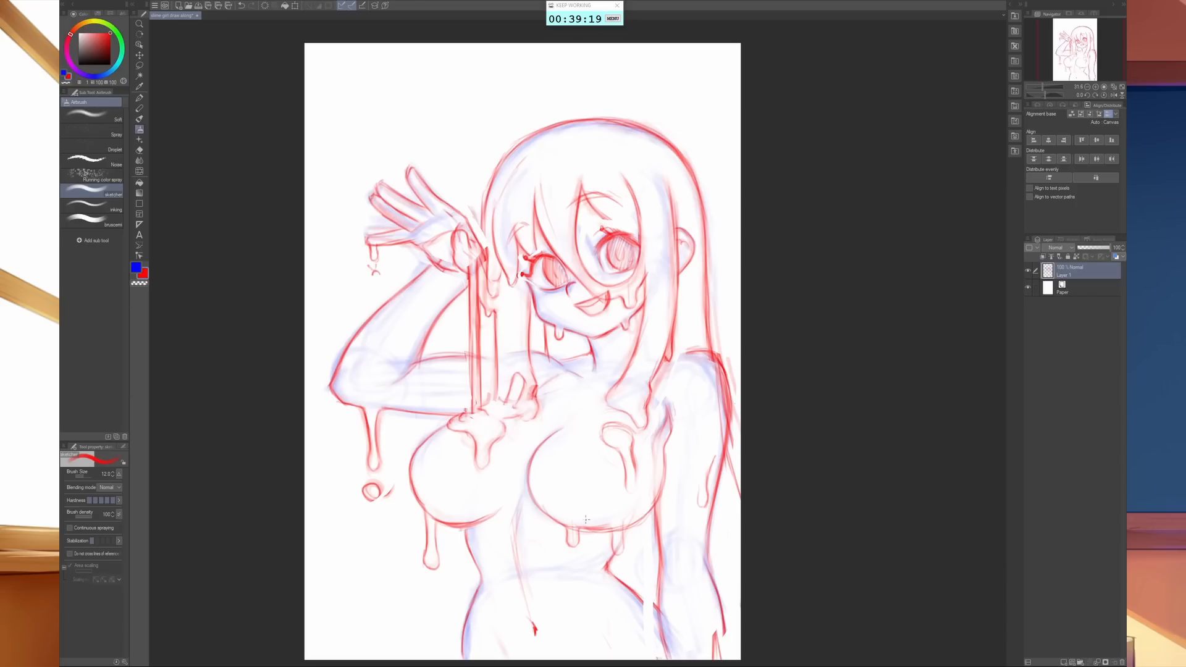
{"action": "left_click_drag", "start_coordinate": [529, 488], "coordinate": [566, 524]}
- Fade the rough strokes of the same bust contour with the eraser and redraw its inner, lower and outer curves more firmly
{"action": "key", "text": "e"}
{"action": "mouse_move", "coordinate": [630, 525]}
{"action": "left_mouse_down"}
{"action": "mouse_move", "coordinate": [540, 479]}
{"action": "mouse_move", "coordinate": [555, 505]}
{"action": "mouse_move", "coordinate": [536, 473]}
{"action": "mouse_move", "coordinate": [543, 500]}
{"action": "left_mouse_up"}
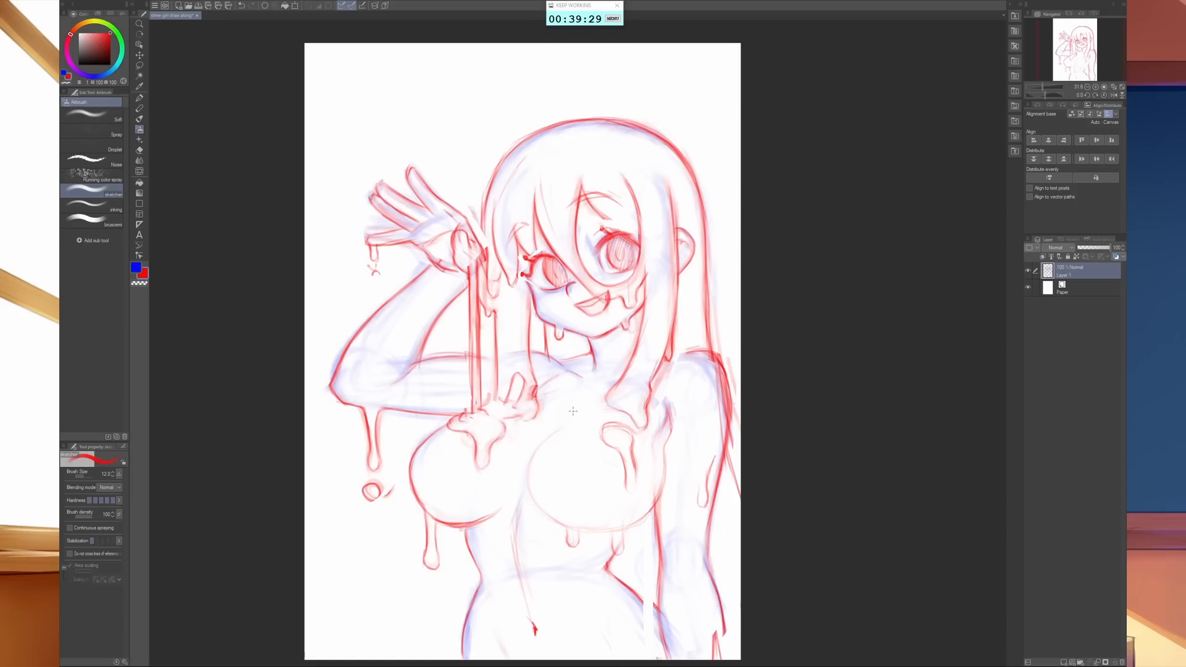
{"action": "mouse_move", "coordinate": [573, 419]}
{"action": "left_mouse_down"}
{"action": "mouse_move", "coordinate": [528, 474]}
{"action": "mouse_move", "coordinate": [543, 514]}
{"action": "mouse_move", "coordinate": [599, 536]}
{"action": "left_mouse_up"}
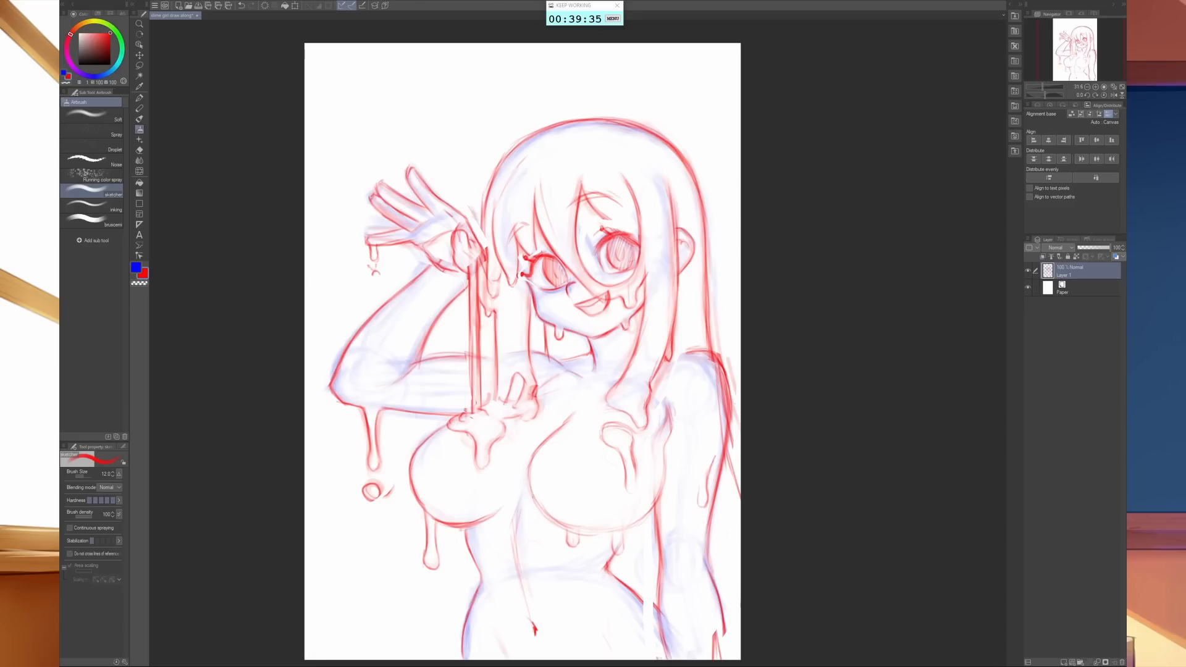
{"action": "mouse_move", "coordinate": [534, 494]}
{"action": "left_mouse_down"}
{"action": "mouse_move", "coordinate": [549, 435]}
{"action": "mouse_move", "coordinate": [562, 525]}
{"action": "mouse_move", "coordinate": [590, 534]}
{"action": "mouse_move", "coordinate": [581, 531]}
{"action": "mouse_move", "coordinate": [646, 503]}
{"action": "mouse_move", "coordinate": [673, 410]}
{"action": "left_mouse_up"}
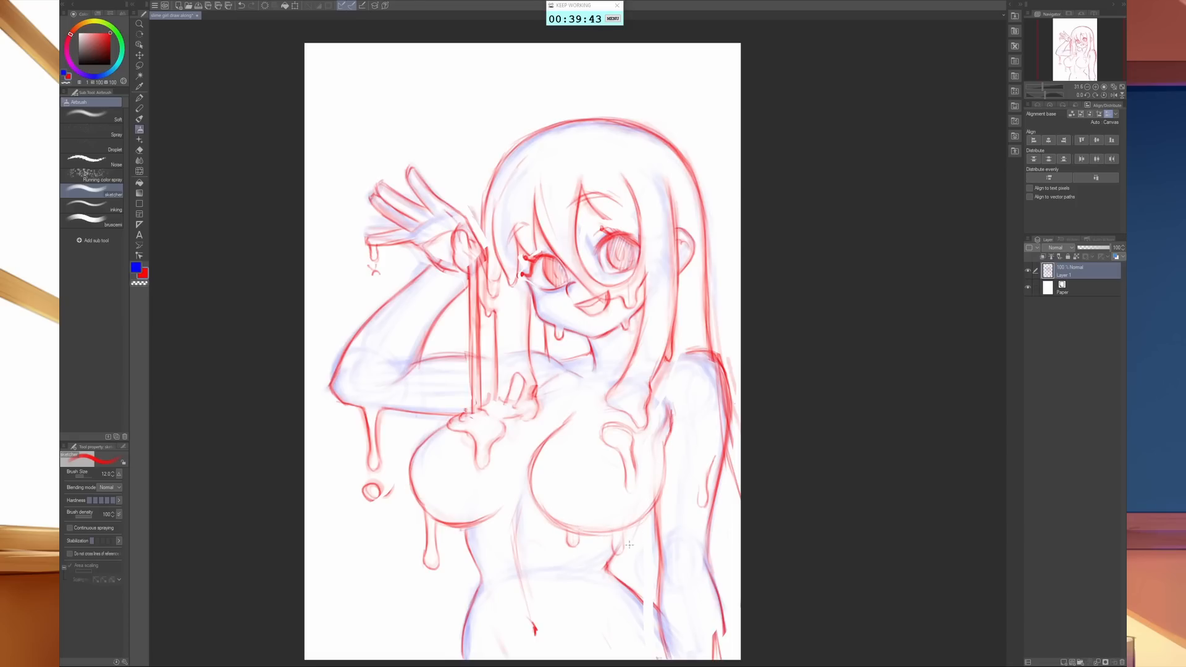
- Erase the drip and waist line beside the lowered arm, and redraw the waist and hip contour slightly further outward
{"action": "mouse_move", "coordinate": [617, 536]}
{"action": "left_mouse_down"}
{"action": "mouse_move", "coordinate": [615, 583]}
{"action": "mouse_move", "coordinate": [634, 544]}
{"action": "mouse_move", "coordinate": [599, 572]}
{"action": "mouse_move", "coordinate": [630, 565]}
{"action": "mouse_move", "coordinate": [643, 592]}
{"action": "mouse_move", "coordinate": [617, 574]}
{"action": "mouse_move", "coordinate": [649, 611]}
{"action": "left_mouse_up"}
{"action": "key", "text": "e"}
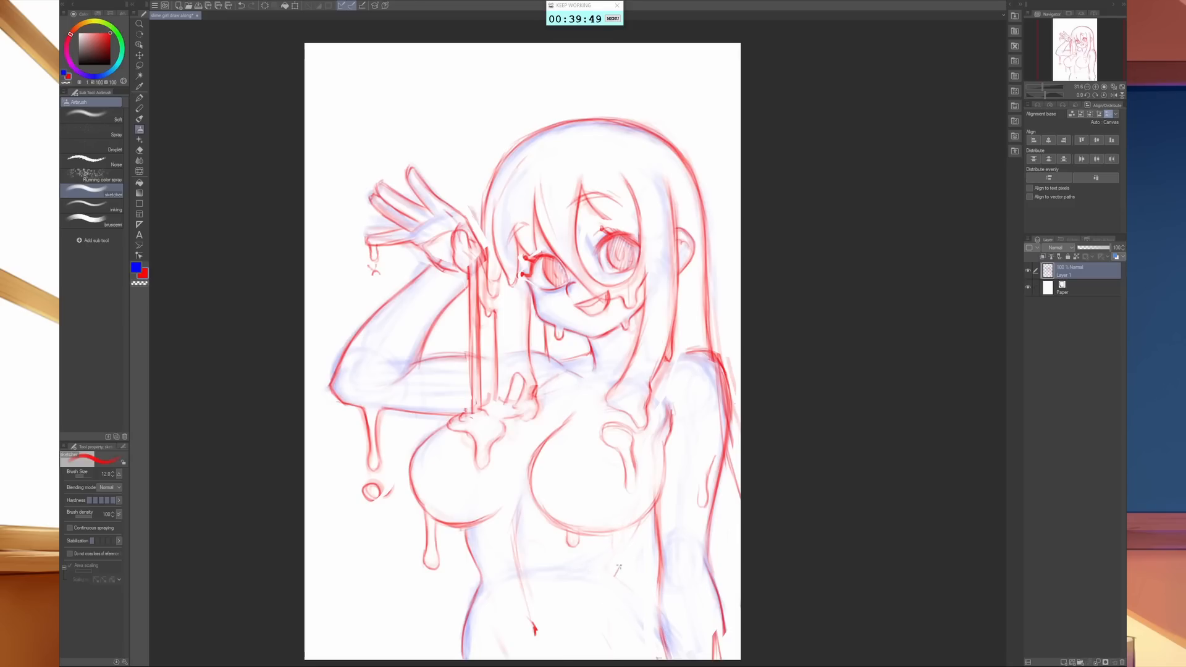
{"action": "mouse_move", "coordinate": [616, 575]}
{"action": "left_mouse_down"}
{"action": "mouse_move", "coordinate": [650, 505]}
{"action": "mouse_move", "coordinate": [617, 572]}
{"action": "left_mouse_up"}
{"action": "mouse_move", "coordinate": [645, 522]}
{"action": "left_mouse_down"}
{"action": "mouse_move", "coordinate": [615, 577]}
{"action": "mouse_move", "coordinate": [659, 609]}
{"action": "mouse_move", "coordinate": [666, 633]}
{"action": "left_mouse_up"}
{"action": "left_click_drag", "start_coordinate": [630, 593], "coordinate": [682, 660]}
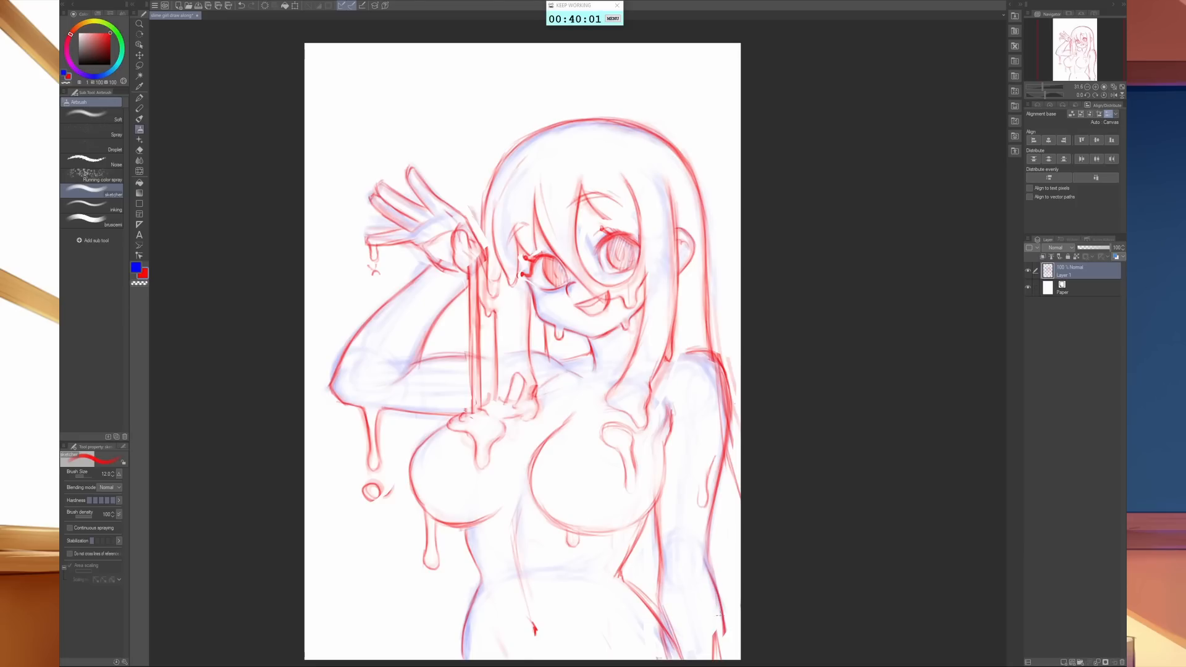
- Redraw the lowered forearm's outer edge, extend the hair strand behind the shoulder, and sketch a fuller crown outline
{"action": "left_click_drag", "start_coordinate": [716, 591], "coordinate": [718, 659]}
{"action": "left_click_drag", "start_coordinate": [727, 447], "coordinate": [738, 497]}
{"action": "mouse_move", "coordinate": [489, 192]}
{"action": "left_mouse_down"}
{"action": "mouse_move", "coordinate": [517, 140]}
{"action": "mouse_move", "coordinate": [586, 117]}
{"action": "mouse_move", "coordinate": [650, 120]}
{"action": "mouse_move", "coordinate": [704, 167]}
{"action": "left_mouse_up"}
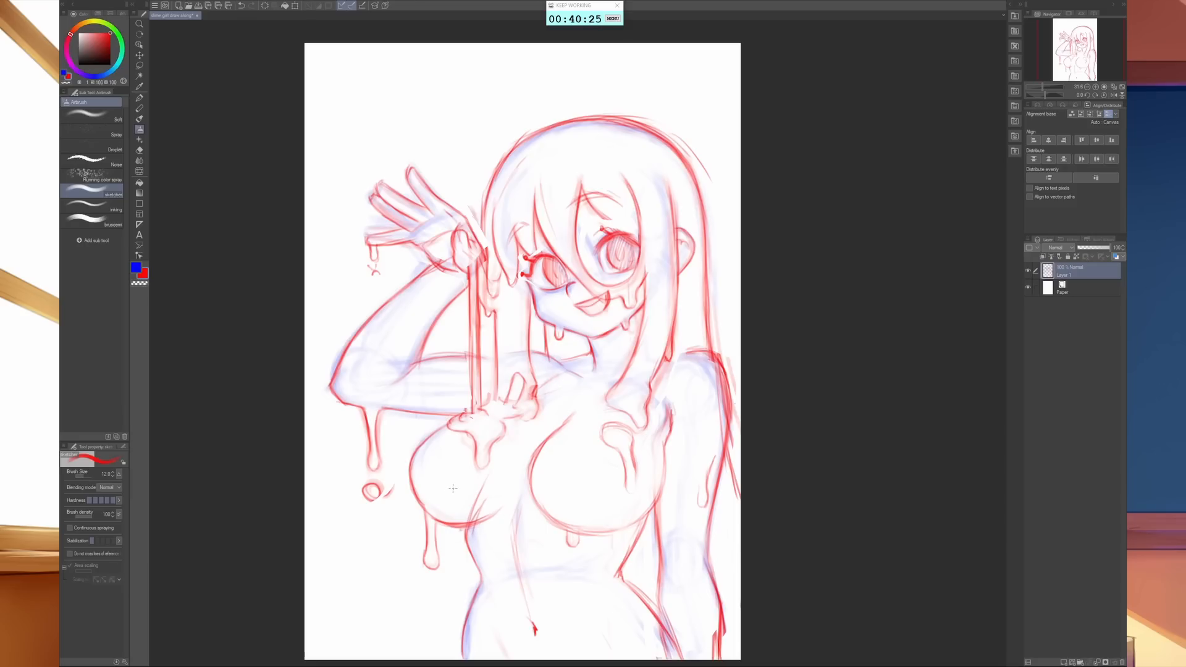
- Clean up and redraw the waist line below the raised arm, and refine the adjacent bust contour and centre chest line
{"action": "key", "text": "e"}
{"action": "mouse_move", "coordinate": [457, 501]}
{"action": "left_mouse_down"}
{"action": "mouse_move", "coordinate": [473, 558]}
{"action": "mouse_move", "coordinate": [490, 490]}
{"action": "mouse_move", "coordinate": [468, 540]}
{"action": "left_mouse_up"}
{"action": "key", "text": "b"}
{"action": "mouse_move", "coordinate": [573, 371]}
{"action": "left_mouse_down"}
{"action": "mouse_move", "coordinate": [474, 518]}
{"action": "mouse_move", "coordinate": [482, 585]}
{"action": "mouse_move", "coordinate": [472, 555]}
{"action": "mouse_move", "coordinate": [484, 519]}
{"action": "mouse_move", "coordinate": [502, 511]}
{"action": "mouse_move", "coordinate": [466, 523]}
{"action": "mouse_move", "coordinate": [505, 508]}
{"action": "left_mouse_up"}
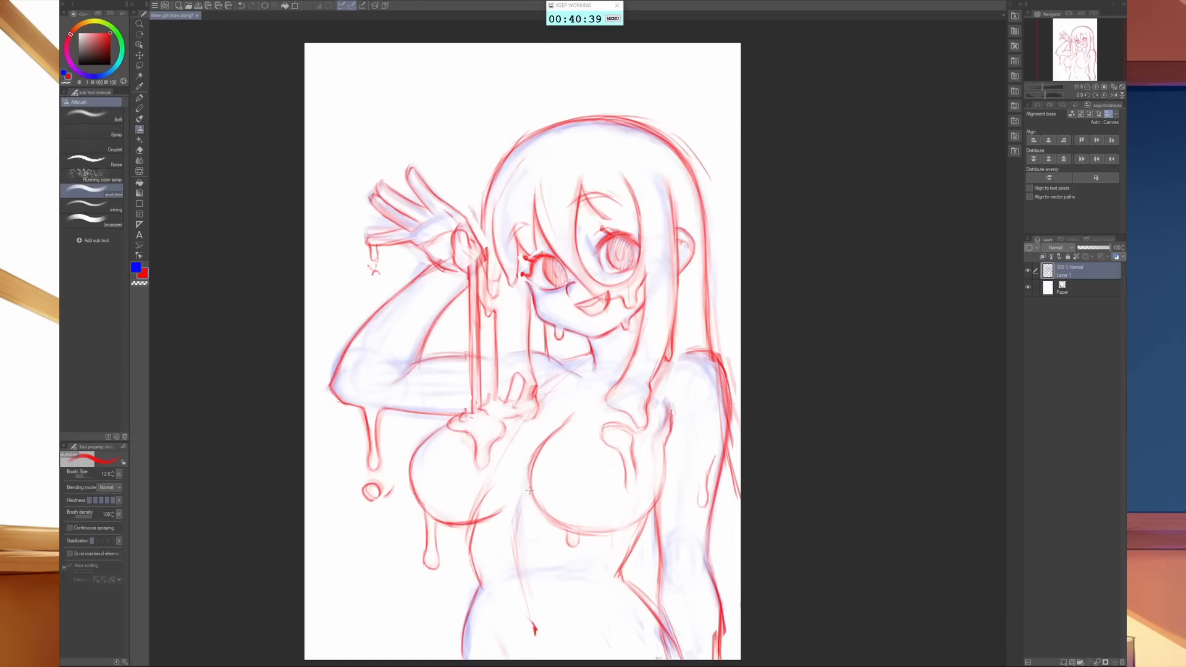
{"action": "mouse_move", "coordinate": [417, 497]}
{"action": "left_mouse_down"}
{"action": "mouse_move", "coordinate": [459, 528]}
{"action": "mouse_move", "coordinate": [412, 464]}
{"action": "left_mouse_up"}
{"action": "left_click_drag", "start_coordinate": [416, 452], "coordinate": [444, 429]}
- Strengthen the raised arm's inner bend, erase the outer forearm line, and redraw it with a more angular elbow
{"action": "left_click_drag", "start_coordinate": [389, 391], "coordinate": [426, 349]}
{"action": "key", "text": "e"}
{"action": "left_click_drag", "start_coordinate": [327, 389], "coordinate": [395, 296]}
{"action": "key", "text": "b"}
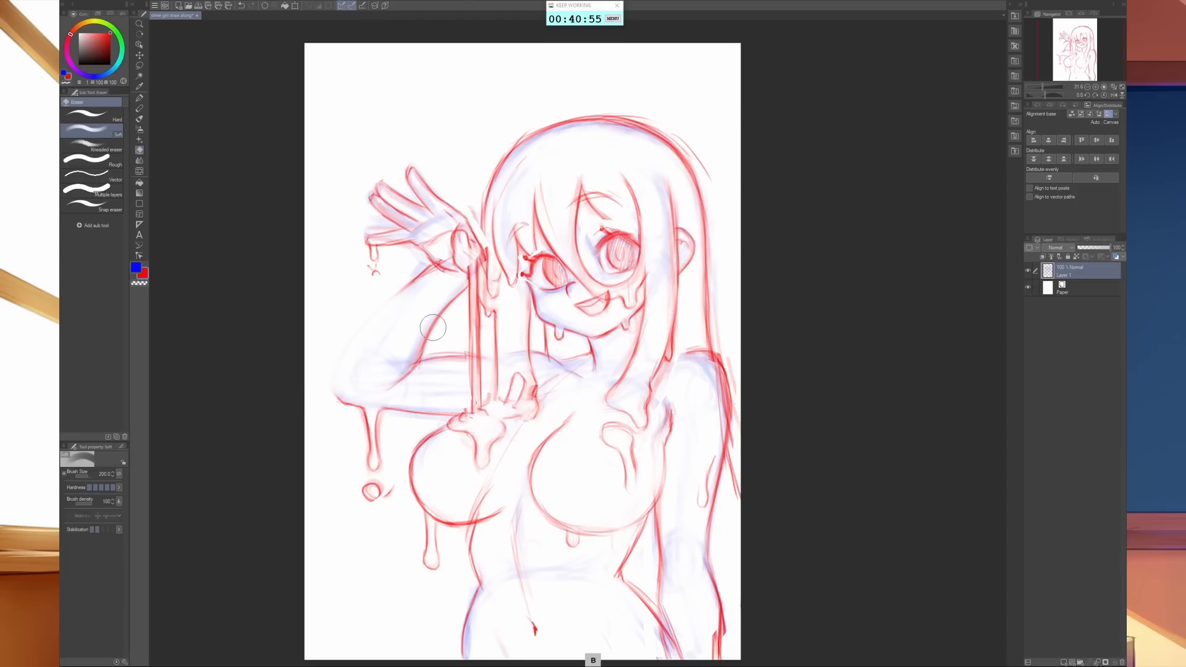
{"action": "mouse_move", "coordinate": [339, 392]}
{"action": "left_mouse_down"}
{"action": "mouse_move", "coordinate": [329, 368]}
{"action": "mouse_move", "coordinate": [353, 356]}
{"action": "mouse_move", "coordinate": [337, 365]}
{"action": "mouse_move", "coordinate": [411, 287]}
{"action": "left_mouse_up"}
{"action": "left_click_drag", "start_coordinate": [368, 323], "coordinate": [426, 278]}
{"action": "mouse_move", "coordinate": [352, 353]}
{"action": "left_mouse_down"}
{"action": "mouse_move", "coordinate": [328, 376]}
{"action": "mouse_move", "coordinate": [350, 416]}
{"action": "mouse_move", "coordinate": [349, 402]}
{"action": "mouse_move", "coordinate": [361, 403]}
{"action": "mouse_move", "coordinate": [327, 372]}
{"action": "left_mouse_up"}
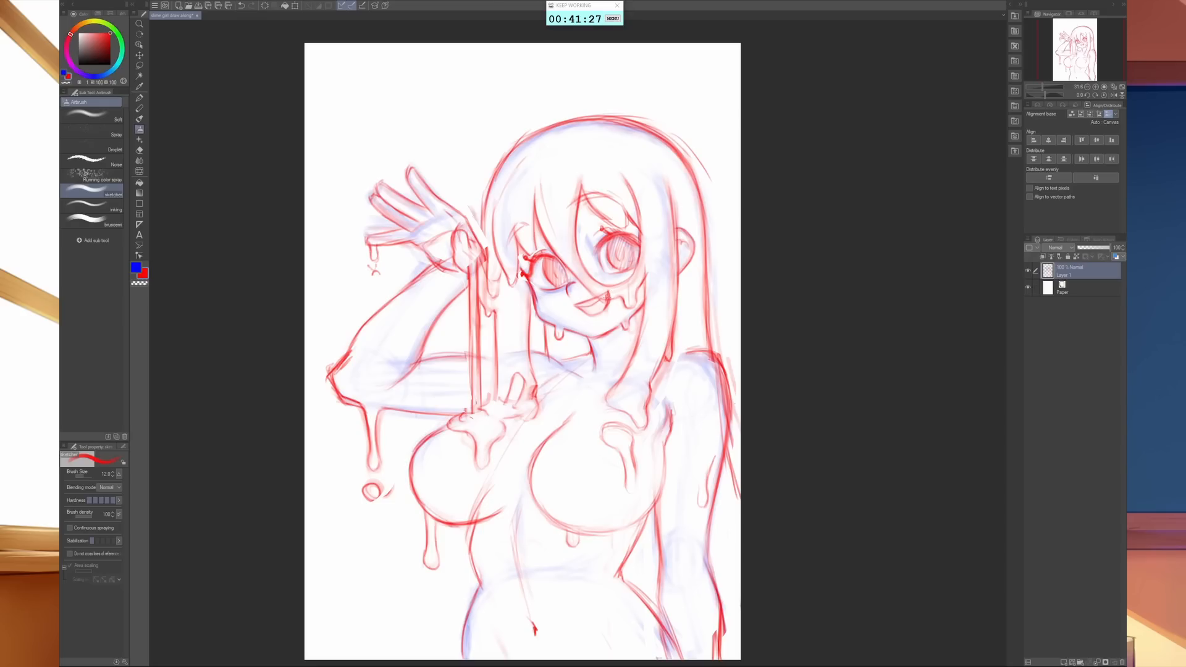
- Lasso the mouth, move it slightly down and adjust its tilt with a transform, and deselect
{"action": "key", "text": "m"}
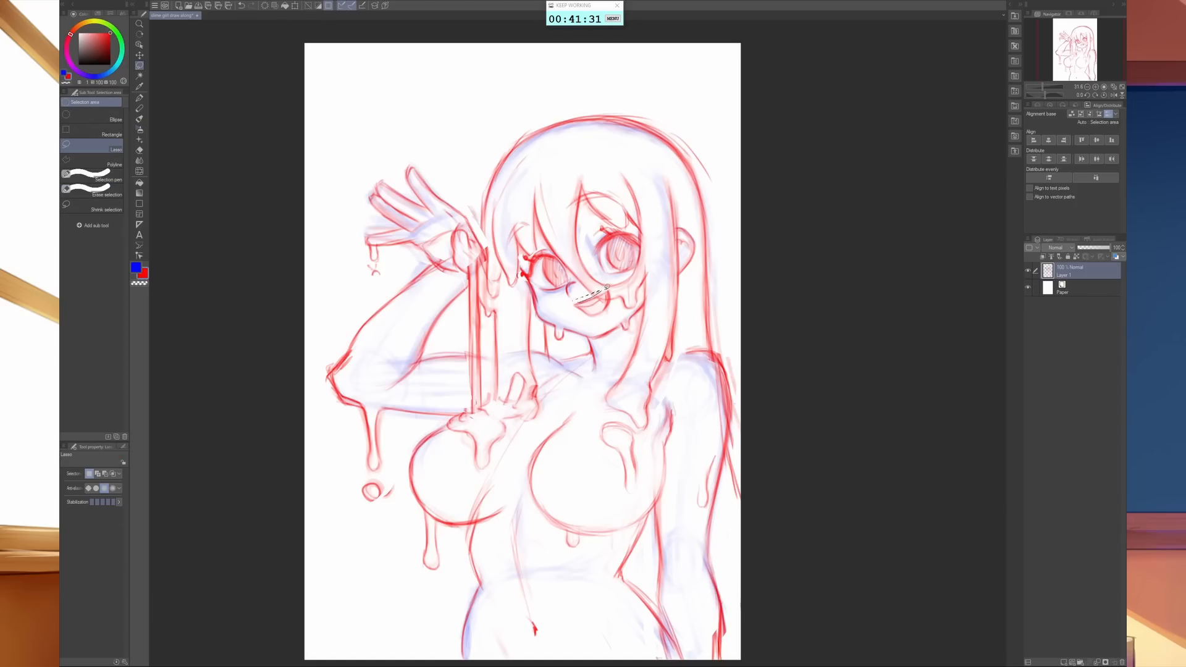
{"action": "mouse_move", "coordinate": [612, 305]}
{"action": "left_mouse_down"}
{"action": "mouse_move", "coordinate": [583, 318]}
{"action": "mouse_move", "coordinate": [577, 300]}
{"action": "left_mouse_up"}
{"action": "key", "text": "ctrl+t"}
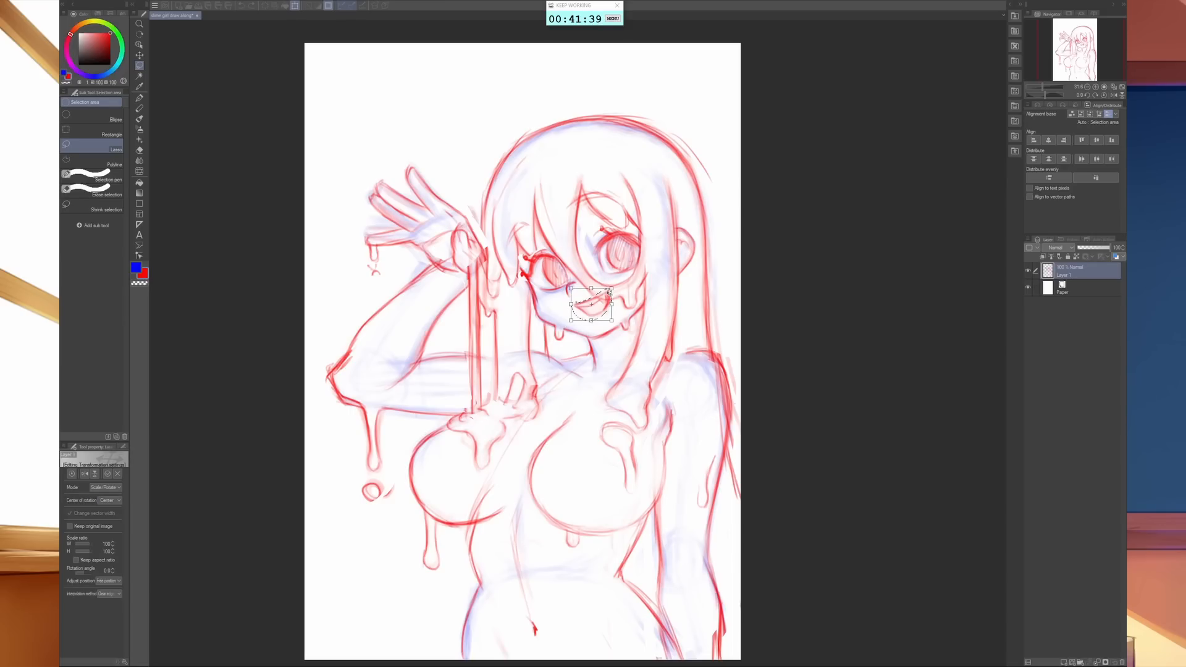
{"action": "left_click_drag", "start_coordinate": [603, 304], "coordinate": [610, 322]}
{"action": "left_click_drag", "start_coordinate": [618, 290], "coordinate": [643, 266]}
{"action": "key", "text": "Return"}
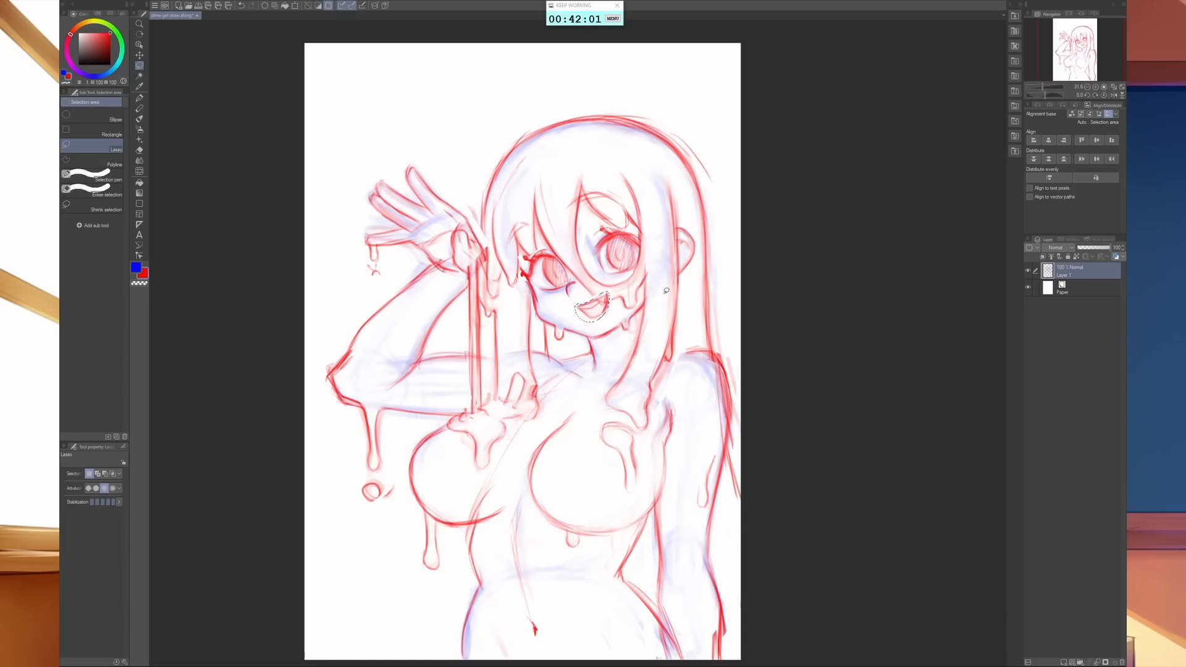
{"action": "key", "text": "ctrl+d"}
- Add a new layer named ink above the sketch and reduce the opacity of Layer 1
{"action": "left_click", "coordinate": [1064, 661]}
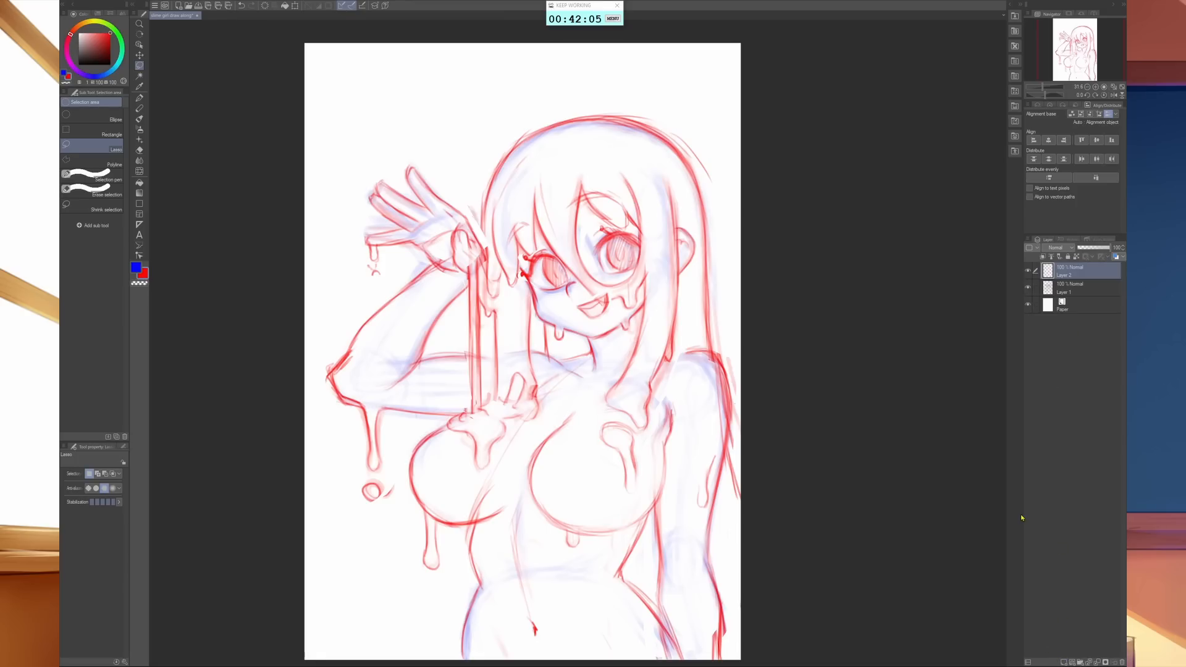
{"action": "double_click", "coordinate": [1073, 273]}
{"action": "type", "text": "ink"}
{"action": "key", "text": "Return"}
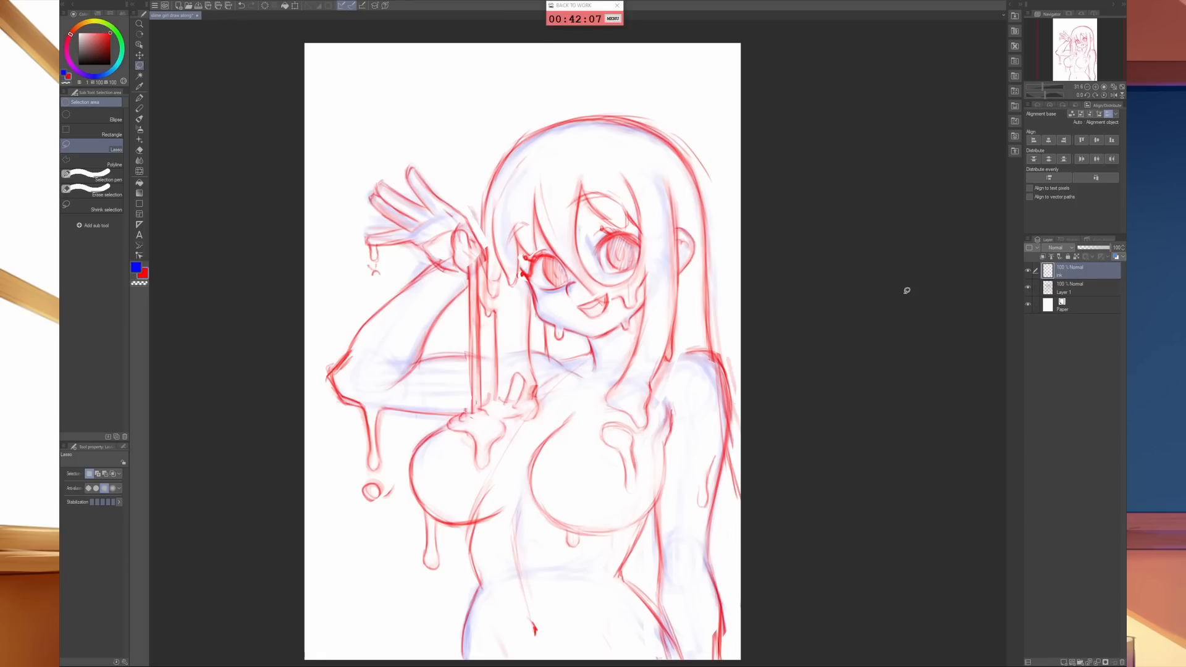
{"action": "left_click", "coordinate": [1077, 287]}
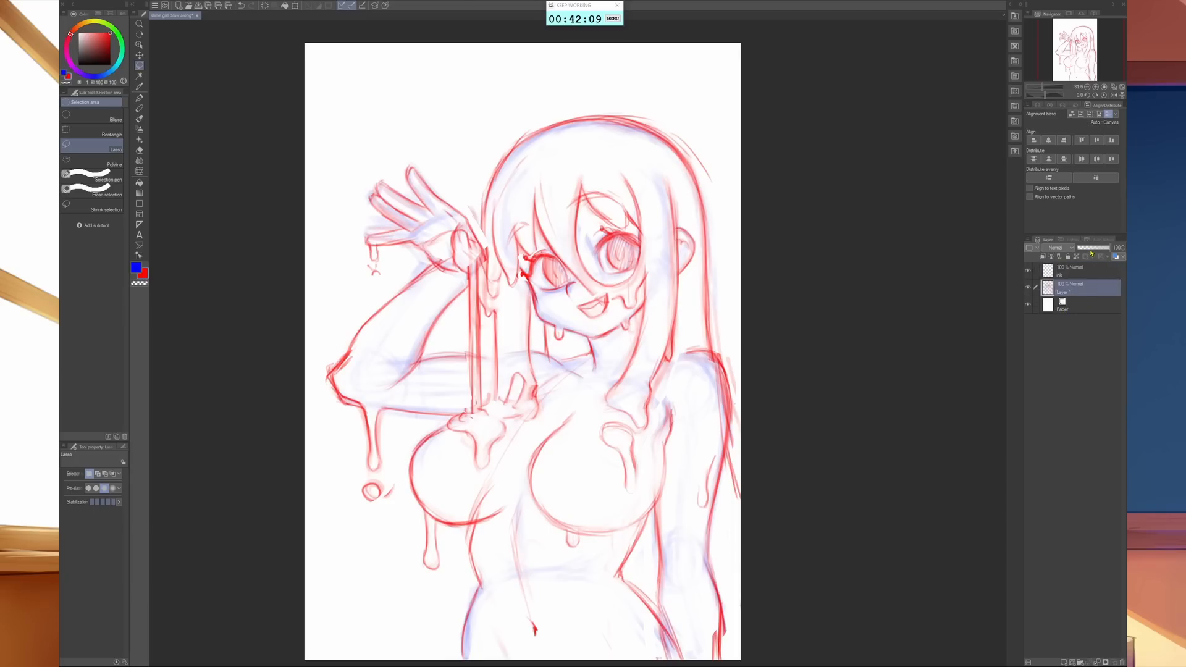
{"action": "left_click", "coordinate": [1090, 247]}
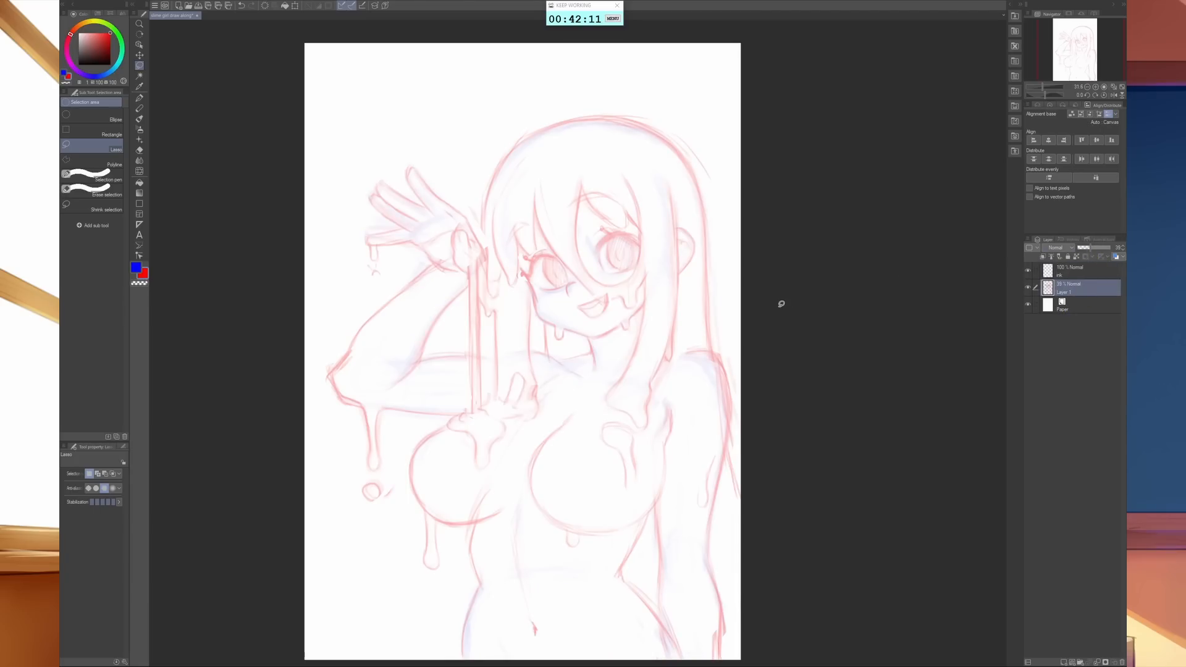
- Set the drawing colour to black and choose the inking airbrush at size 8 for working on the raised hand
{"action": "left_click", "coordinate": [100, 72]}
{"action": "key", "text": "b"}
{"action": "key", "text": "b"}
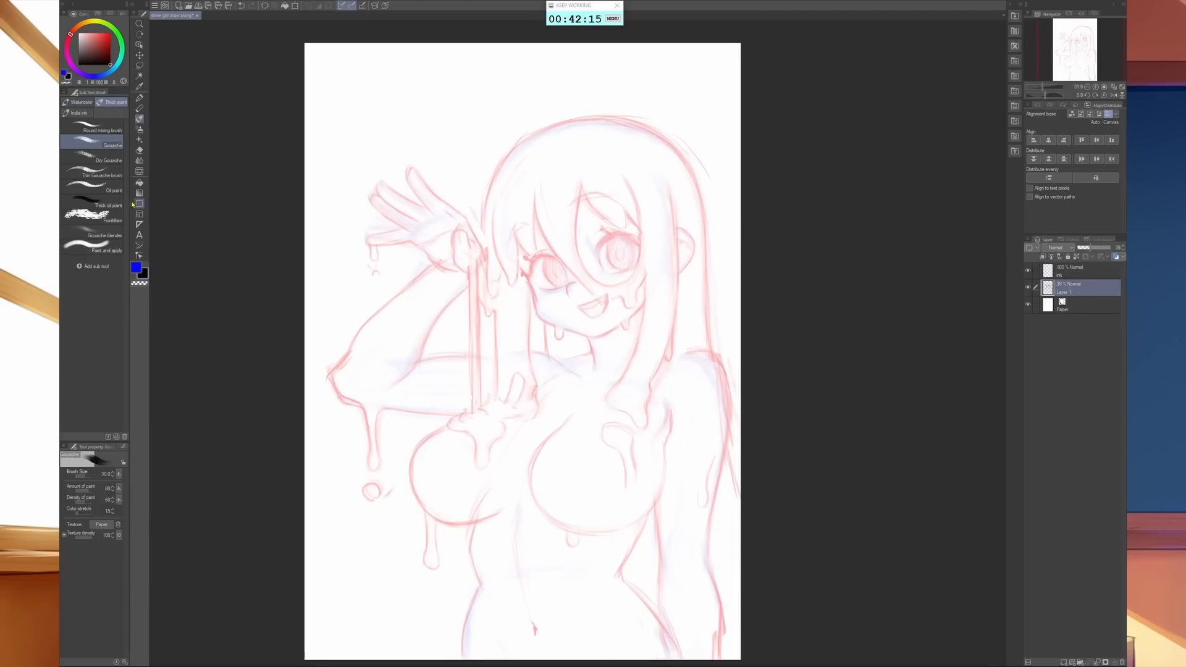
{"action": "left_click", "coordinate": [113, 206]}
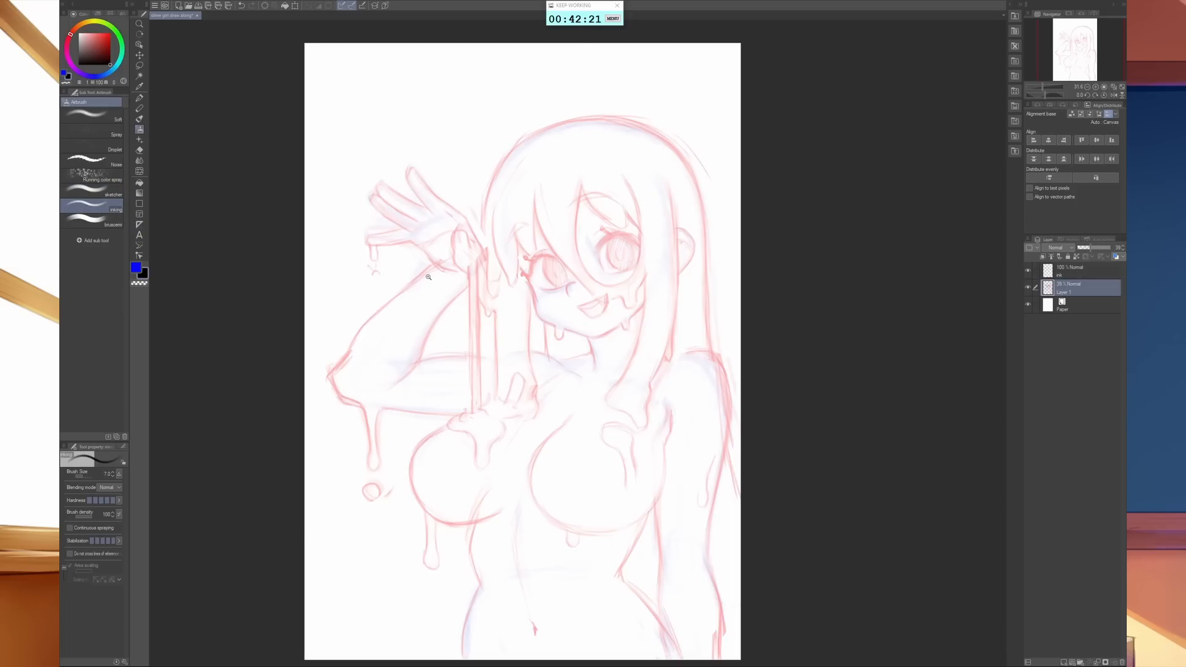
{"action": "left_click_drag", "start_coordinate": [428, 276], "coordinate": [554, 426]}
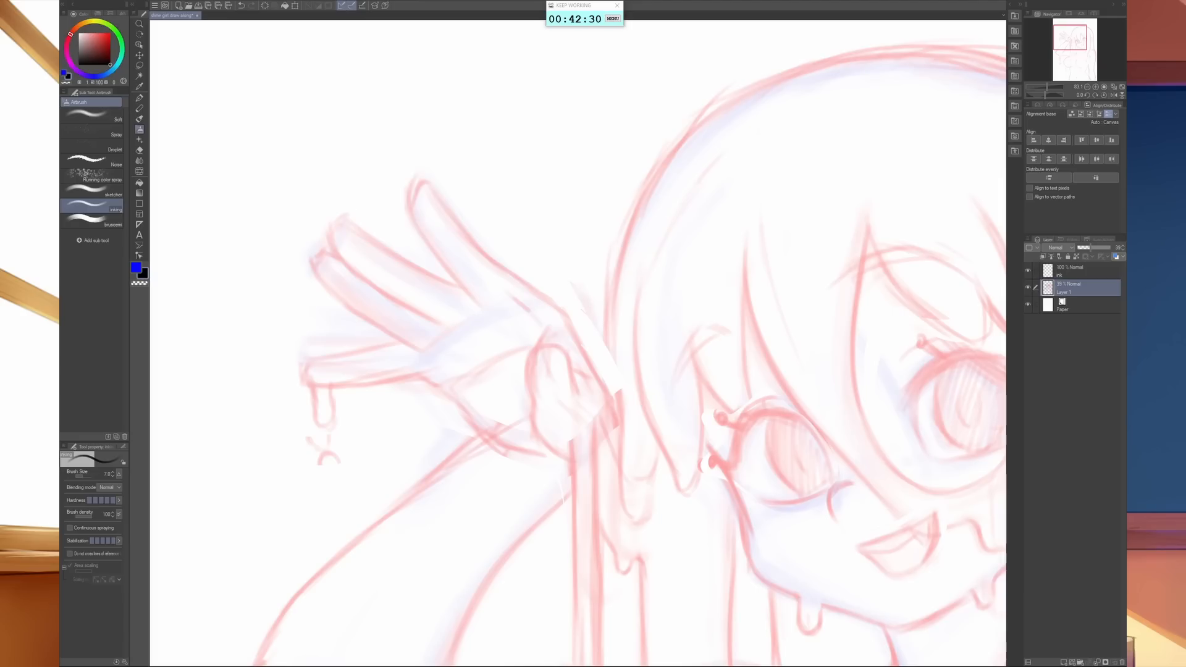
{"action": "key", "text": "bracketright"}
{"action": "key", "text": "bracketright"}
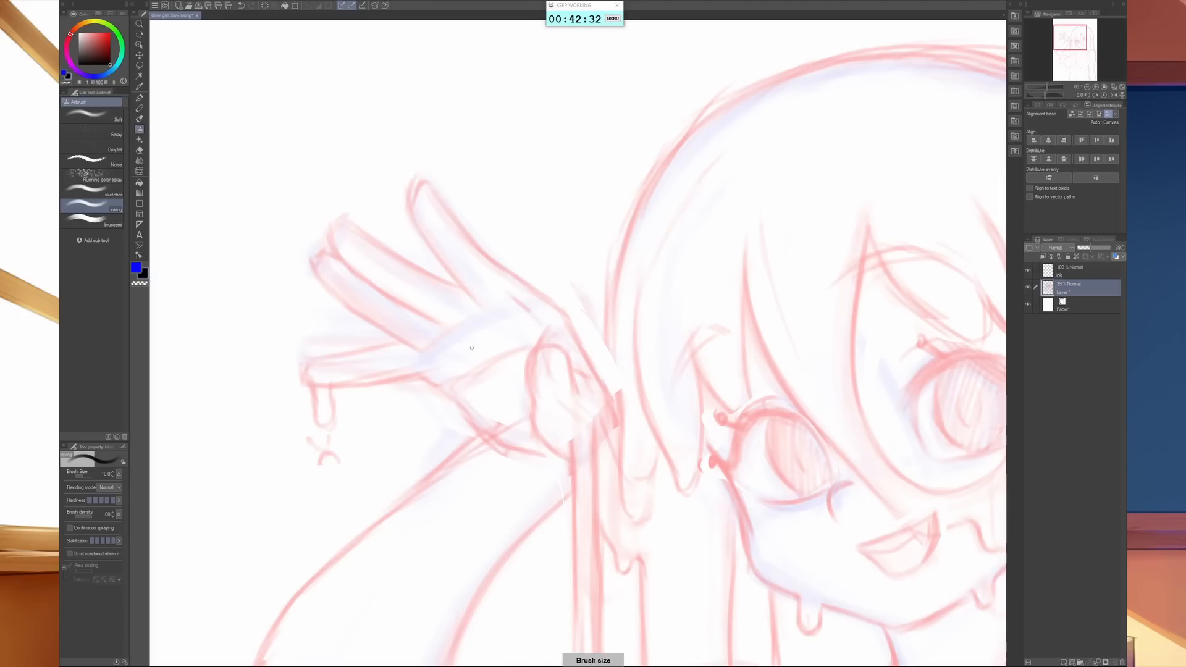
{"action": "key", "text": "bracketleft"}
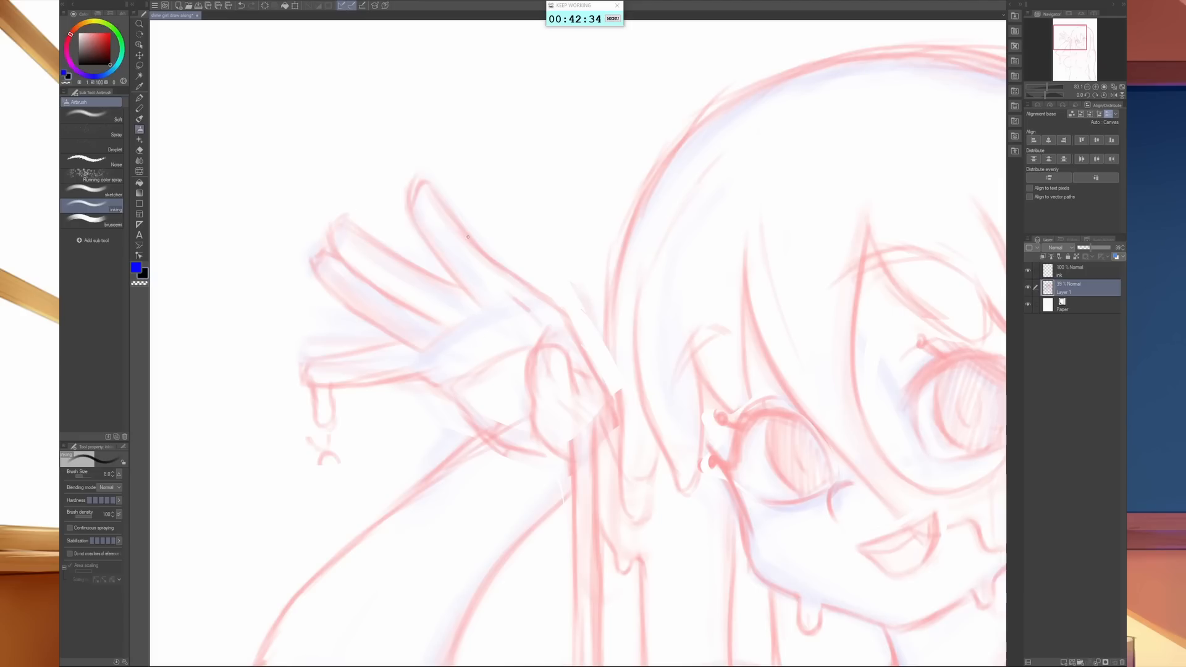
- Switch to the ink layer and ink the raised hand's topmost finger, the back of the hand and the thumb
{"action": "left_click_drag", "start_coordinate": [482, 301], "coordinate": [435, 244]}
{"action": "key", "text": "ctrl+z"}
{"action": "left_click", "coordinate": [1068, 268]}
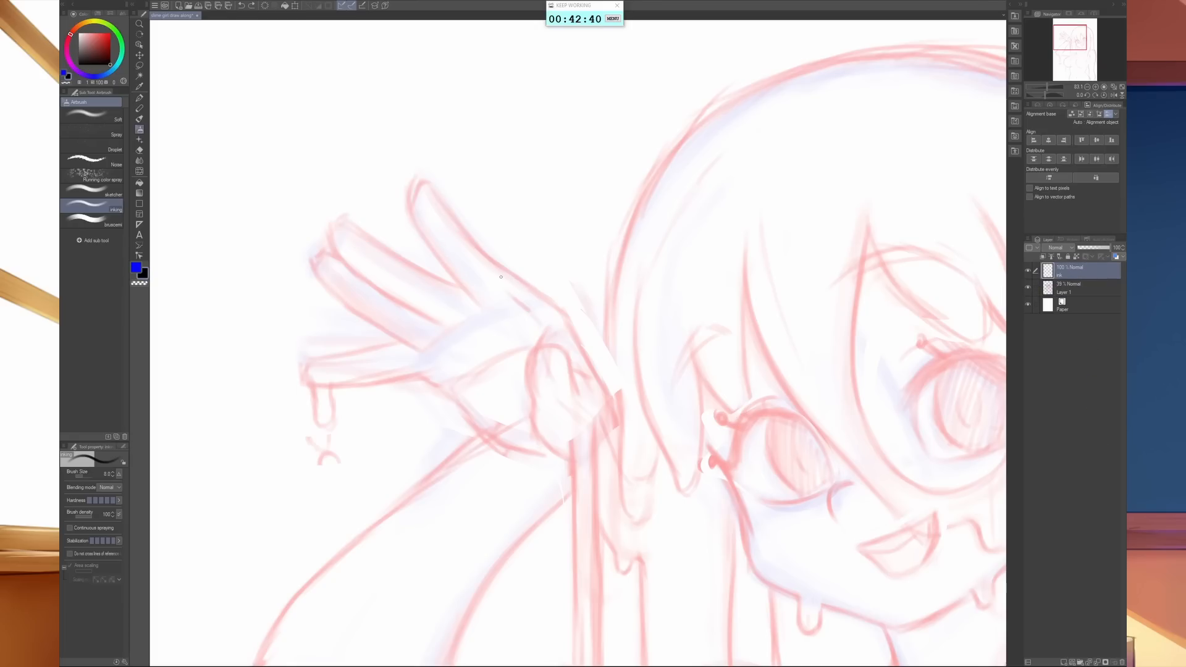
{"action": "mouse_move", "coordinate": [483, 303]}
{"action": "left_mouse_down"}
{"action": "mouse_move", "coordinate": [431, 251]}
{"action": "mouse_move", "coordinate": [408, 201]}
{"action": "mouse_move", "coordinate": [418, 179]}
{"action": "mouse_move", "coordinate": [582, 347]}
{"action": "mouse_move", "coordinate": [596, 374]}
{"action": "mouse_move", "coordinate": [528, 376]}
{"action": "mouse_move", "coordinate": [534, 349]}
{"action": "mouse_move", "coordinate": [554, 343]}
{"action": "mouse_move", "coordinate": [567, 359]}
{"action": "mouse_move", "coordinate": [577, 387]}
{"action": "mouse_move", "coordinate": [535, 409]}
{"action": "mouse_move", "coordinate": [565, 449]}
{"action": "left_mouse_up"}
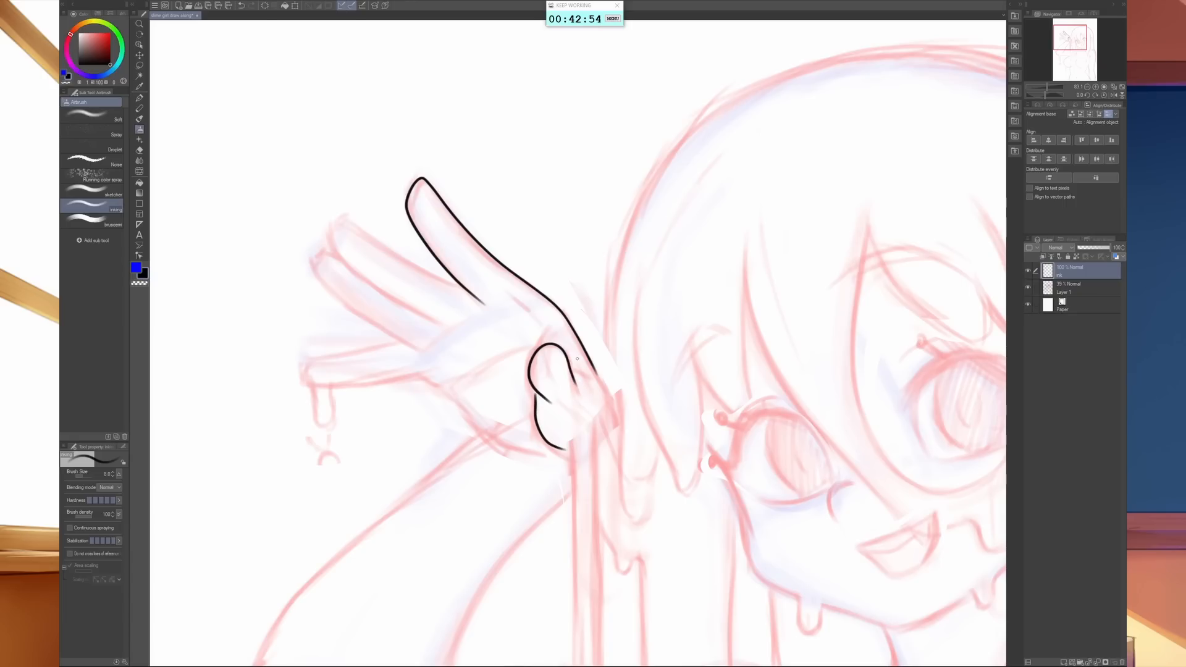
{"action": "left_click_drag", "start_coordinate": [570, 369], "coordinate": [580, 367]}
- Ink the outlines of the raised hand's two middle fingers, redoing uneven strokes
{"action": "left_click_drag", "start_coordinate": [463, 283], "coordinate": [358, 231]}
{"action": "key", "text": "ctrl+z"}
{"action": "key", "text": "ctrl+z"}
{"action": "left_click_drag", "start_coordinate": [417, 349], "coordinate": [335, 292]}
{"action": "key", "text": "ctrl+z"}
{"action": "mouse_move", "coordinate": [424, 353]}
{"action": "left_mouse_down"}
{"action": "mouse_move", "coordinate": [324, 283]}
{"action": "mouse_move", "coordinate": [316, 250]}
{"action": "mouse_move", "coordinate": [334, 249]}
{"action": "left_mouse_up"}
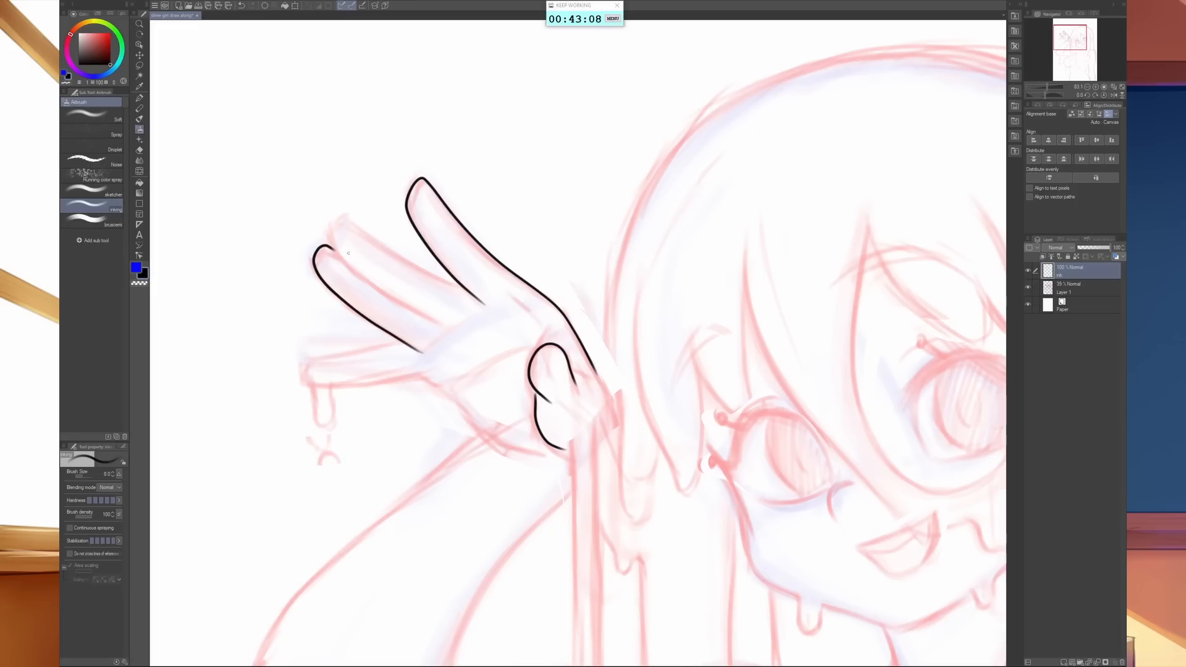
{"action": "mouse_move", "coordinate": [404, 303]}
{"action": "left_mouse_down"}
{"action": "mouse_move", "coordinate": [439, 322]}
{"action": "mouse_move", "coordinate": [364, 279]}
{"action": "mouse_move", "coordinate": [330, 234]}
{"action": "mouse_move", "coordinate": [339, 219]}
{"action": "mouse_move", "coordinate": [462, 290]}
{"action": "left_mouse_up"}
- Ink the lowest finger with its hanging drip and two small droplets falling beneath it
{"action": "mouse_move", "coordinate": [403, 341]}
{"action": "left_mouse_down"}
{"action": "mouse_move", "coordinate": [302, 367]}
{"action": "mouse_move", "coordinate": [313, 386]}
{"action": "left_mouse_up"}
{"action": "mouse_move", "coordinate": [311, 386]}
{"action": "left_mouse_down"}
{"action": "mouse_move", "coordinate": [316, 427]}
{"action": "mouse_move", "coordinate": [334, 415]}
{"action": "mouse_move", "coordinate": [331, 385]}
{"action": "left_mouse_up"}
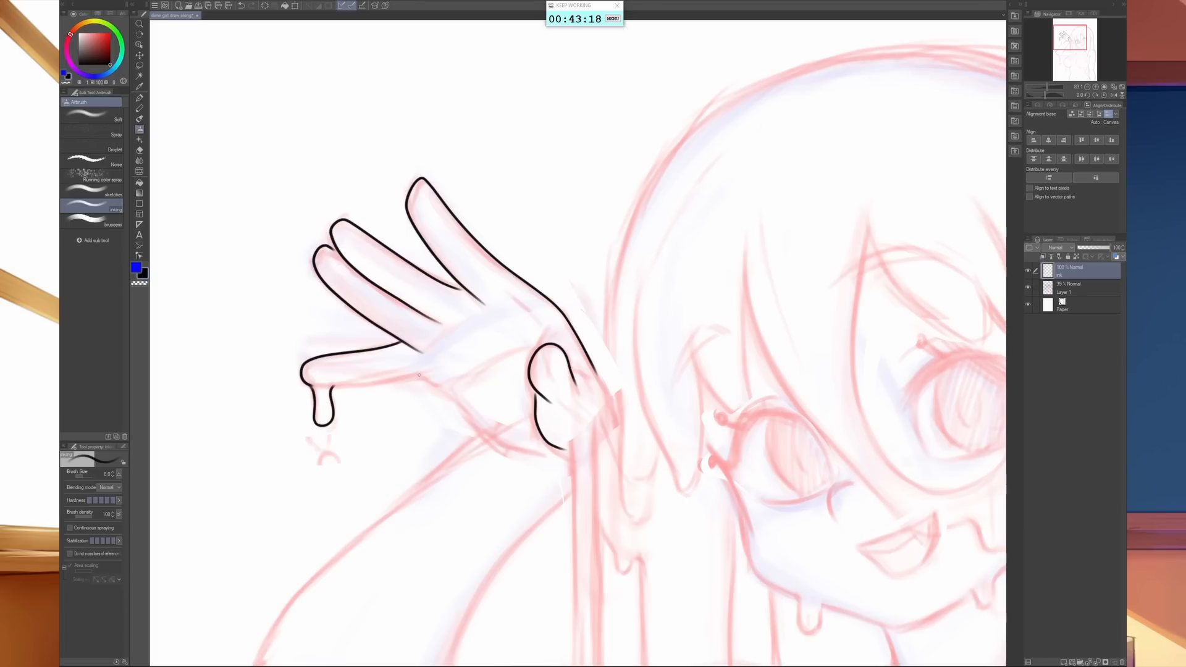
{"action": "mouse_move", "coordinate": [443, 388]}
{"action": "left_mouse_down"}
{"action": "mouse_move", "coordinate": [426, 378]}
{"action": "mouse_move", "coordinate": [334, 388]}
{"action": "left_mouse_up"}
{"action": "mouse_move", "coordinate": [322, 501]}
{"action": "left_mouse_down"}
{"action": "mouse_move", "coordinate": [321, 481]}
{"action": "mouse_move", "coordinate": [337, 486]}
{"action": "mouse_move", "coordinate": [337, 505]}
{"action": "left_mouse_up"}
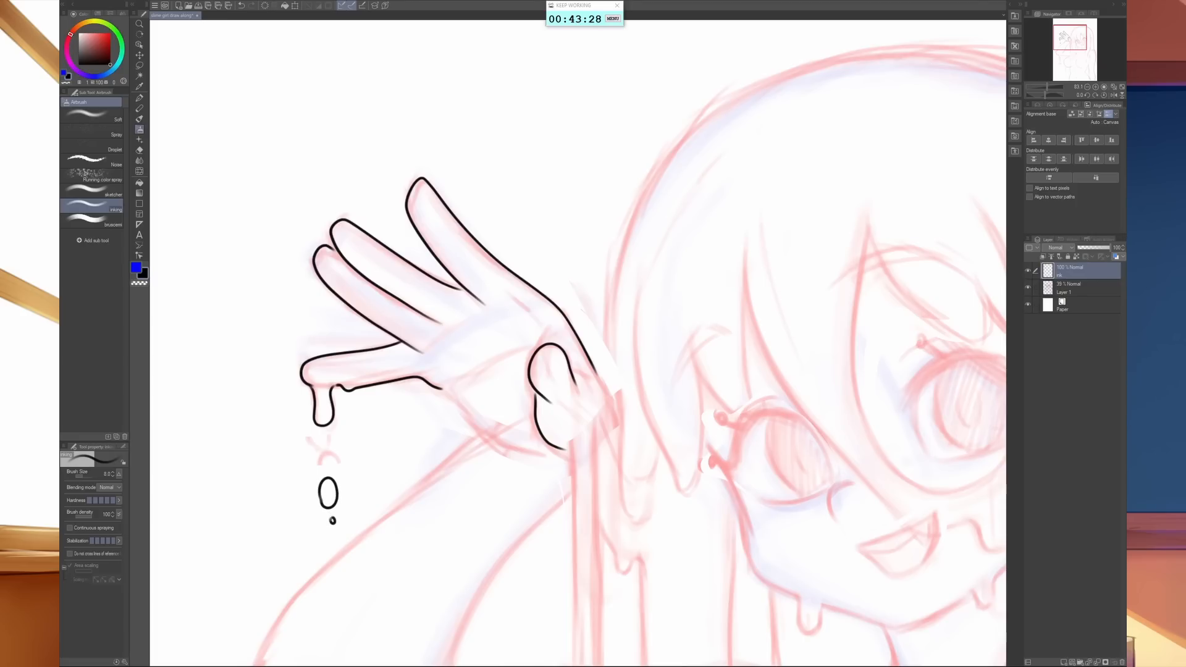
{"action": "key", "text": "ctrl+z"}
{"action": "left_click_drag", "start_coordinate": [333, 465], "coordinate": [330, 469]}
- Ink the heel of the raised palm, the outer forearm and the pointed elbow as one outer contour
{"action": "mouse_move", "coordinate": [613, 508]}
{"action": "left_mouse_down"}
{"action": "mouse_move", "coordinate": [643, 384]}
{"action": "mouse_move", "coordinate": [725, 328]}
{"action": "left_mouse_up"}
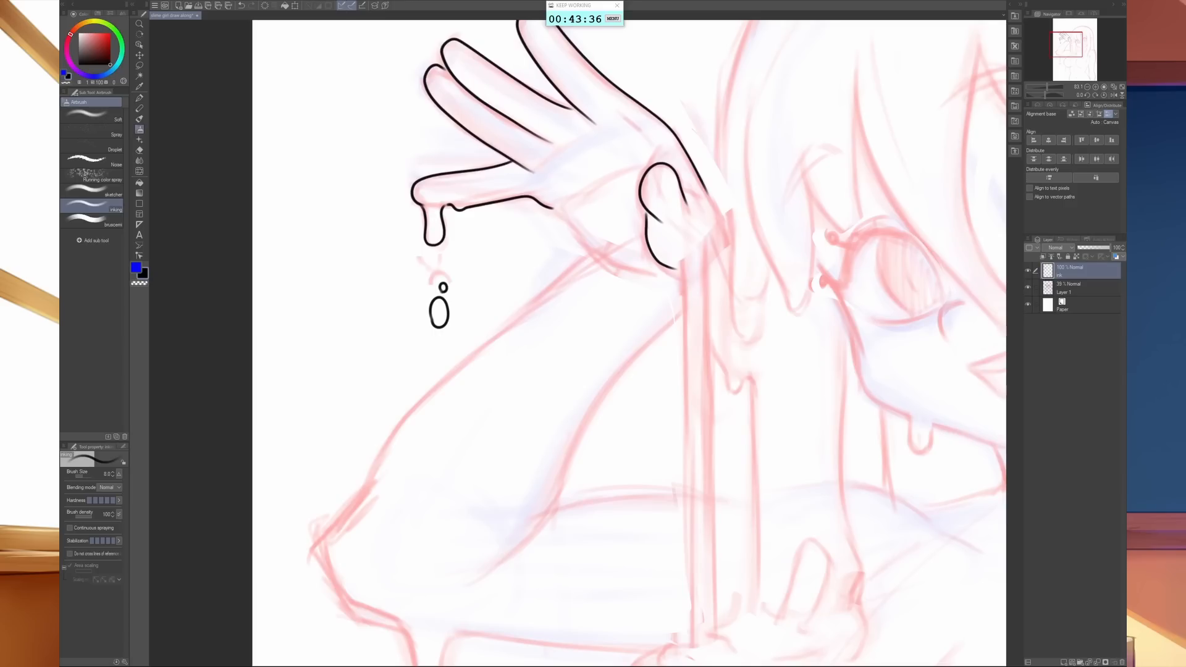
{"action": "mouse_move", "coordinate": [557, 213]}
{"action": "left_mouse_down"}
{"action": "mouse_move", "coordinate": [601, 259]}
{"action": "mouse_move", "coordinate": [652, 271]}
{"action": "mouse_move", "coordinate": [570, 281]}
{"action": "mouse_move", "coordinate": [471, 353]}
{"action": "mouse_move", "coordinate": [387, 442]}
{"action": "mouse_move", "coordinate": [326, 545]}
{"action": "mouse_move", "coordinate": [350, 598]}
{"action": "mouse_move", "coordinate": [400, 627]}
{"action": "left_mouse_up"}
{"action": "mouse_move", "coordinate": [645, 590]}
{"action": "left_mouse_down"}
{"action": "mouse_move", "coordinate": [606, 525]}
{"action": "mouse_move", "coordinate": [546, 479]}
{"action": "left_mouse_up"}
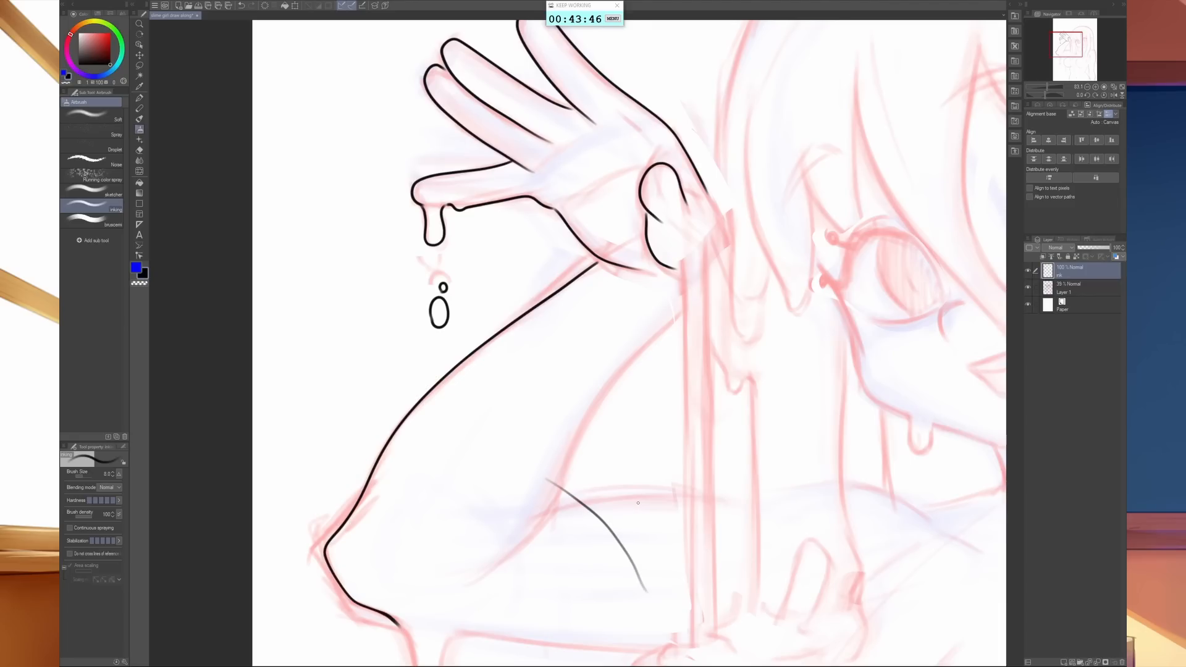
{"action": "key", "text": "ctrl+z"}
- Ink the long vertical strand running down from the wrist and the dripping blob at its lower end
{"action": "left_click_drag", "start_coordinate": [632, 443], "coordinate": [557, 189]}
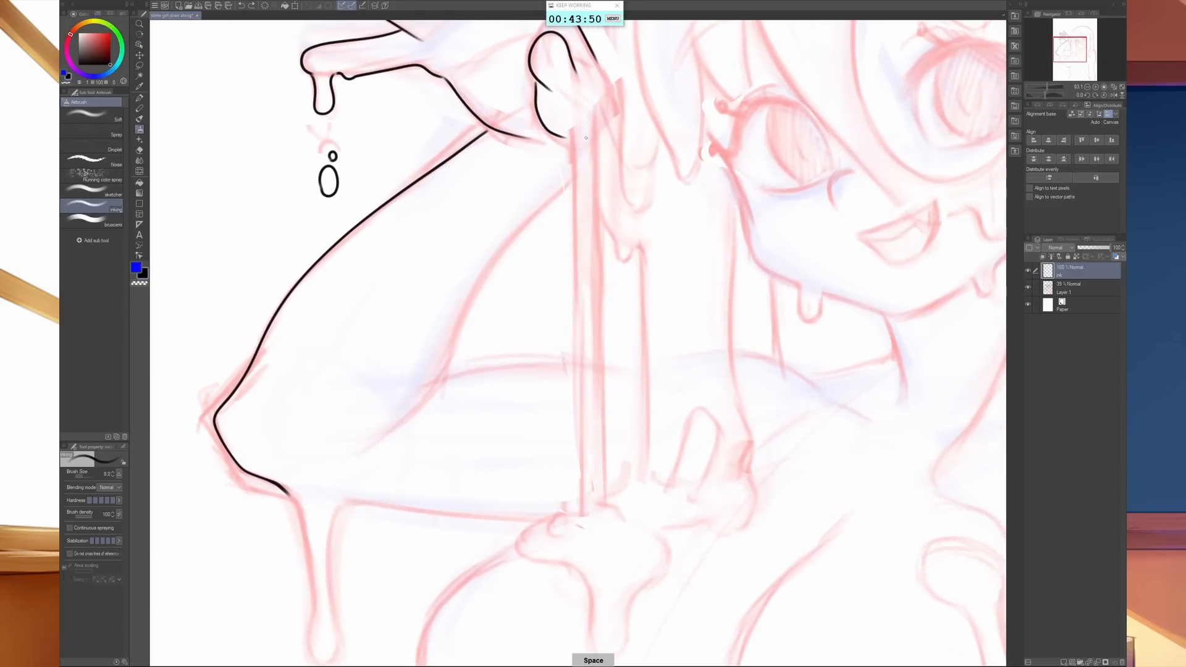
{"action": "mouse_move", "coordinate": [571, 147]}
{"action": "left_mouse_down"}
{"action": "mouse_move", "coordinate": [578, 505]}
{"action": "mouse_move", "coordinate": [549, 533]}
{"action": "mouse_move", "coordinate": [525, 533]}
{"action": "mouse_move", "coordinate": [519, 553]}
{"action": "mouse_move", "coordinate": [583, 576]}
{"action": "mouse_move", "coordinate": [588, 630]}
{"action": "mouse_move", "coordinate": [616, 651]}
{"action": "mouse_move", "coordinate": [596, 655]}
{"action": "mouse_move", "coordinate": [609, 660]}
{"action": "mouse_move", "coordinate": [629, 642]}
{"action": "mouse_move", "coordinate": [630, 608]}
{"action": "mouse_move", "coordinate": [667, 566]}
{"action": "mouse_move", "coordinate": [649, 526]}
{"action": "left_mouse_up"}
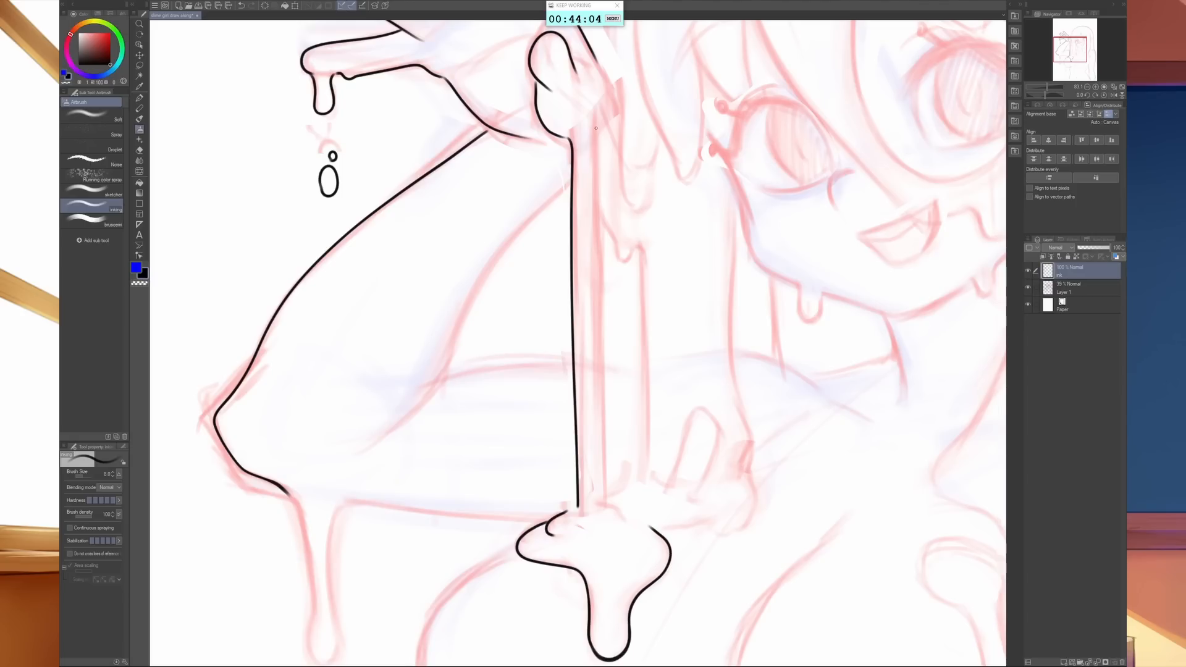
{"action": "mouse_move", "coordinate": [596, 131]}
{"action": "left_mouse_down"}
{"action": "mouse_move", "coordinate": [599, 481]}
{"action": "mouse_move", "coordinate": [619, 516]}
{"action": "left_mouse_up"}
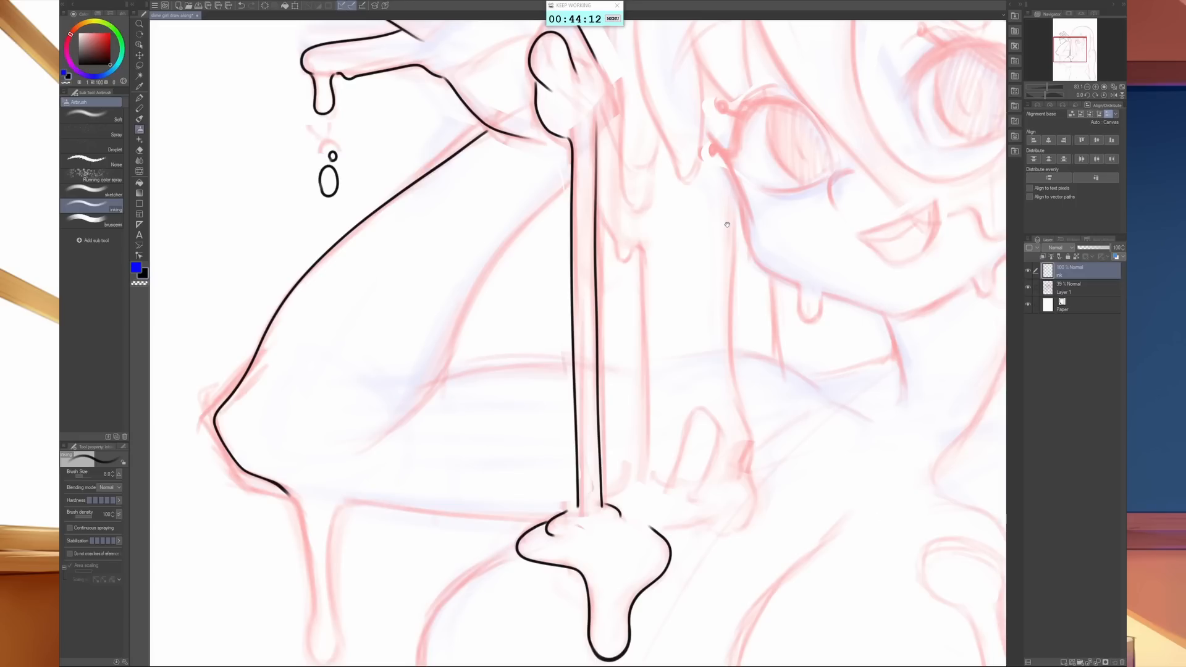
- Ink the drips hanging between the wrist and hair, and trace the hair's long outer contour over the head
{"action": "left_click_drag", "start_coordinate": [711, 256], "coordinate": [597, 446]}
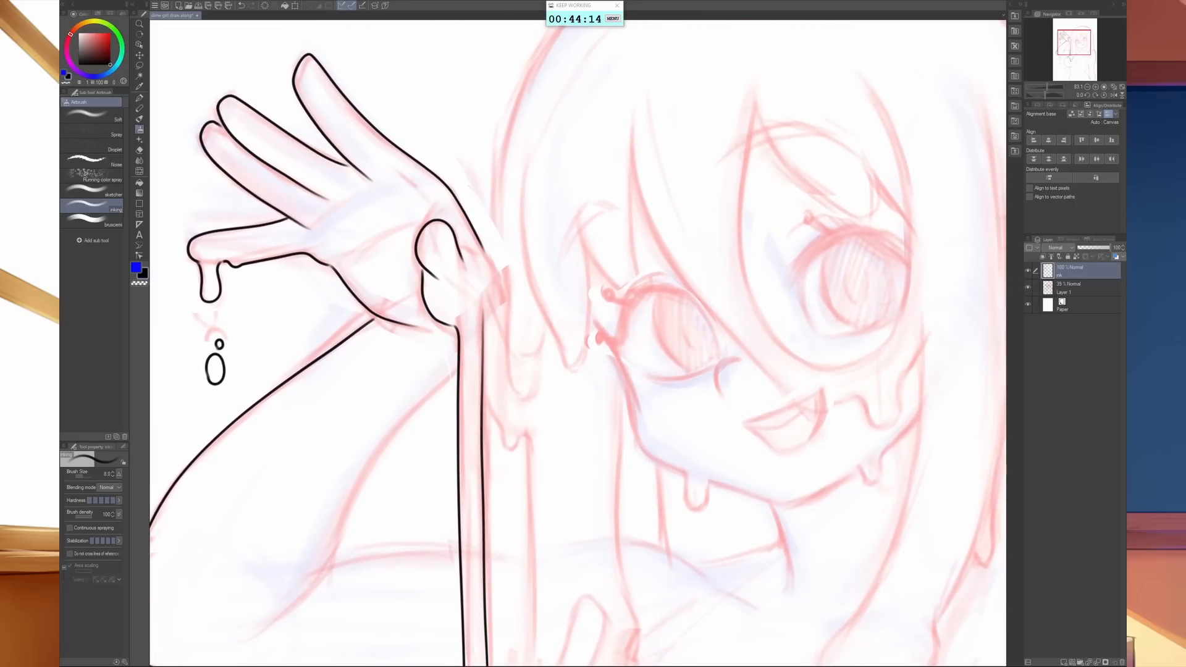
{"action": "mouse_move", "coordinate": [478, 242]}
{"action": "left_mouse_down"}
{"action": "mouse_move", "coordinate": [501, 277]}
{"action": "mouse_move", "coordinate": [508, 393]}
{"action": "mouse_move", "coordinate": [530, 400]}
{"action": "mouse_move", "coordinate": [499, 421]}
{"action": "mouse_move", "coordinate": [513, 452]}
{"action": "mouse_move", "coordinate": [526, 434]}
{"action": "left_mouse_up"}
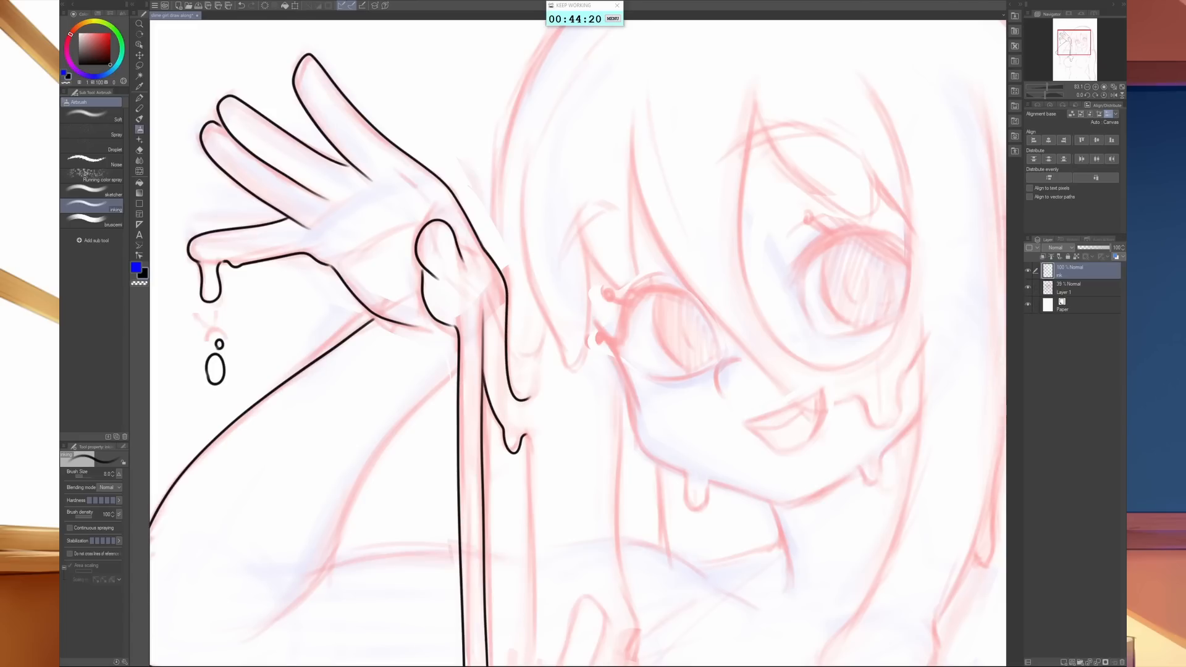
{"action": "key", "text": "space"}
{"action": "left_click_drag", "start_coordinate": [714, 278], "coordinate": [657, 371]}
{"action": "mouse_move", "coordinate": [309, 465]}
{"action": "left_mouse_down"}
{"action": "mouse_move", "coordinate": [298, 494]}
{"action": "mouse_move", "coordinate": [274, 498]}
{"action": "mouse_move", "coordinate": [269, 487]}
{"action": "left_mouse_up"}
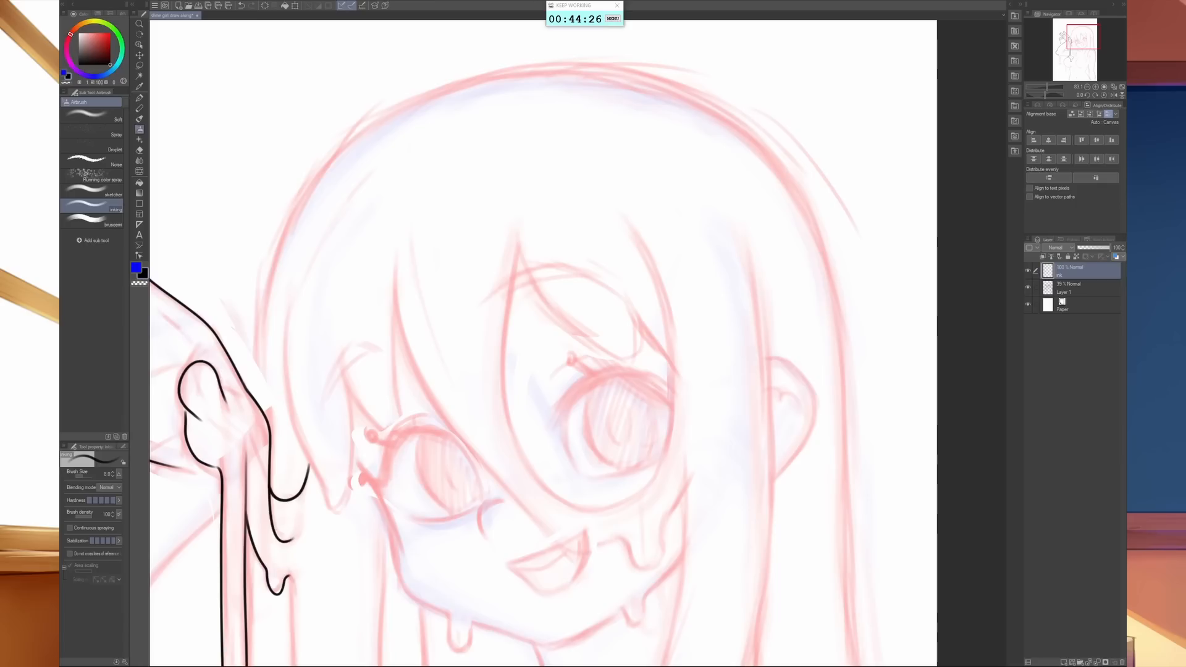
{"action": "mouse_move", "coordinate": [256, 401]}
{"action": "left_mouse_down"}
{"action": "mouse_move", "coordinate": [281, 232]}
{"action": "mouse_move", "coordinate": [408, 97]}
{"action": "mouse_move", "coordinate": [580, 63]}
{"action": "mouse_move", "coordinate": [729, 105]}
{"action": "mouse_move", "coordinate": [814, 199]}
{"action": "mouse_move", "coordinate": [850, 324]}
{"action": "mouse_move", "coordinate": [844, 640]}
{"action": "left_mouse_up"}
- Ink the raised arm's inner line down to its bend and the upper edge of the upper arm behind the strand
{"action": "key", "text": "space"}
{"action": "mouse_move", "coordinate": [710, 522]}
{"action": "left_mouse_down"}
{"action": "mouse_move", "coordinate": [859, 333]}
{"action": "mouse_move", "coordinate": [965, 410]}
{"action": "left_mouse_up"}
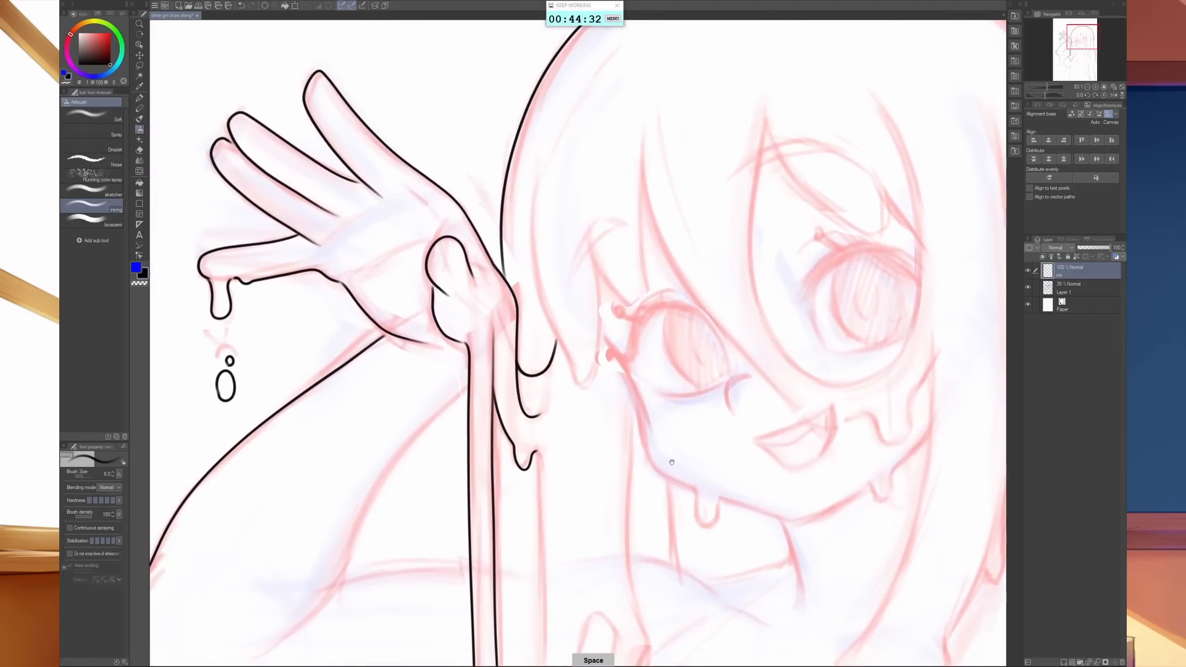
{"action": "mouse_move", "coordinate": [592, 502]}
{"action": "left_mouse_down"}
{"action": "mouse_move", "coordinate": [749, 386]}
{"action": "mouse_move", "coordinate": [722, 403]}
{"action": "left_mouse_up"}
{"action": "mouse_move", "coordinate": [600, 285]}
{"action": "left_mouse_down"}
{"action": "mouse_move", "coordinate": [516, 386]}
{"action": "mouse_move", "coordinate": [469, 481]}
{"action": "mouse_move", "coordinate": [426, 525]}
{"action": "left_mouse_up"}
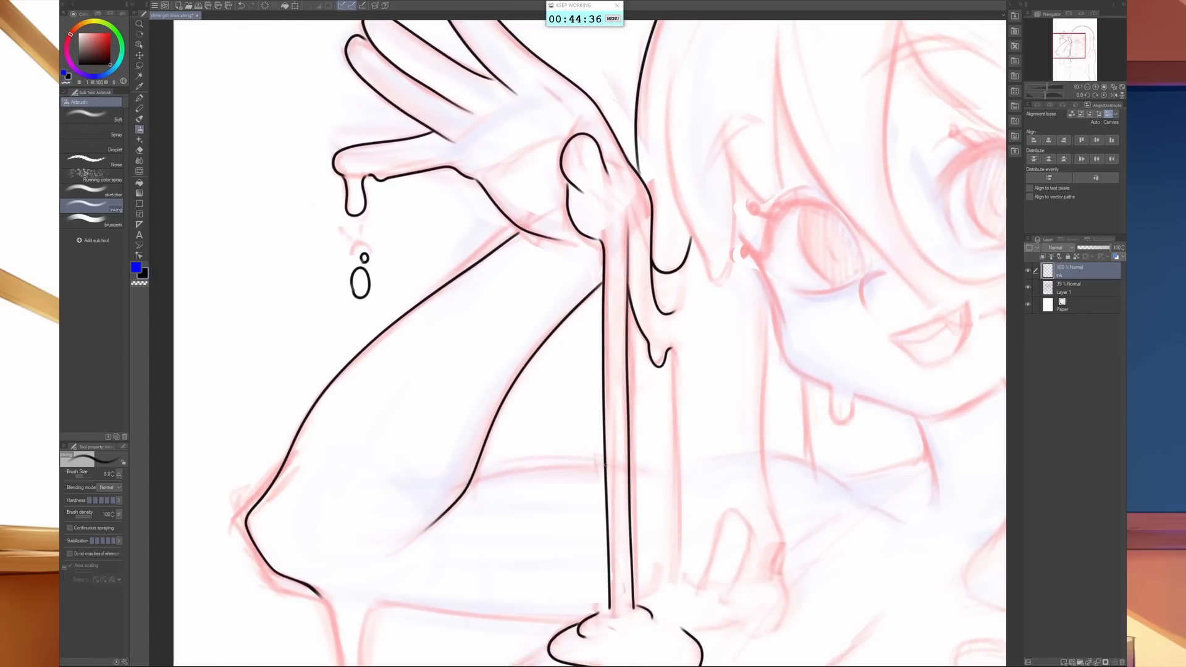
{"action": "left_click_drag", "start_coordinate": [605, 463], "coordinate": [471, 480]}
{"action": "left_click_drag", "start_coordinate": [629, 464], "coordinate": [675, 466]}
- Ink the long drip hanging from the elbow and the round chest contour beneath the blob
{"action": "key", "text": "space"}
{"action": "left_click_drag", "start_coordinate": [588, 588], "coordinate": [635, 329]}
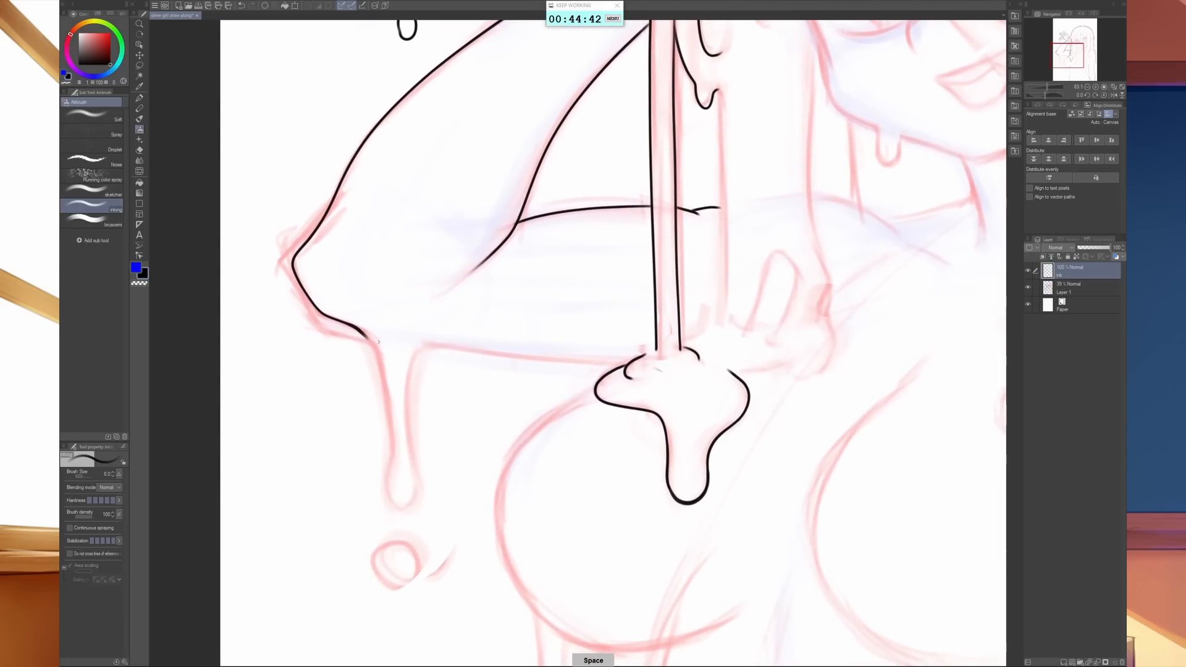
{"action": "mouse_move", "coordinate": [356, 328]}
{"action": "left_mouse_down"}
{"action": "mouse_move", "coordinate": [385, 420]}
{"action": "mouse_move", "coordinate": [384, 495]}
{"action": "mouse_move", "coordinate": [405, 505]}
{"action": "mouse_move", "coordinate": [402, 428]}
{"action": "mouse_move", "coordinate": [421, 348]}
{"action": "left_mouse_up"}
{"action": "mouse_move", "coordinate": [741, 614]}
{"action": "left_mouse_down"}
{"action": "mouse_move", "coordinate": [714, 537]}
{"action": "mouse_move", "coordinate": [657, 500]}
{"action": "mouse_move", "coordinate": [594, 525]}
{"action": "mouse_move", "coordinate": [493, 528]}
{"action": "mouse_move", "coordinate": [424, 464]}
{"action": "mouse_move", "coordinate": [419, 371]}
{"action": "mouse_move", "coordinate": [511, 280]}
{"action": "left_mouse_up"}
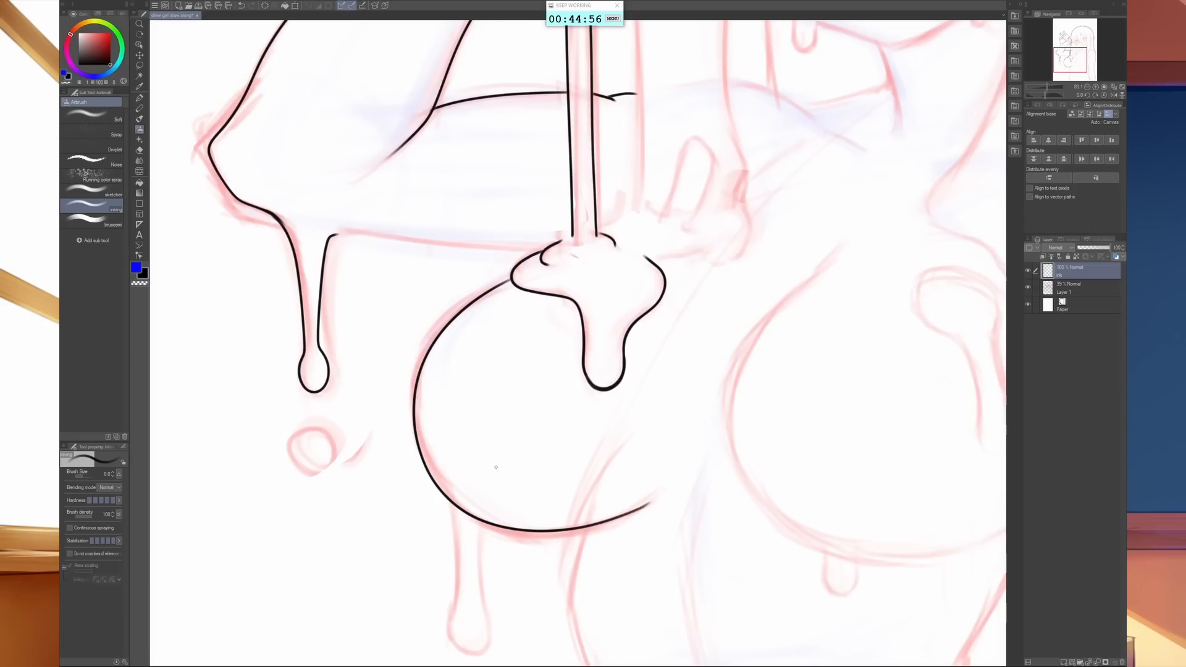
- Erase a gap in the round chest contour above the sketched drip with the Hard eraser and return to the inking airbrush
{"action": "key", "text": "e"}
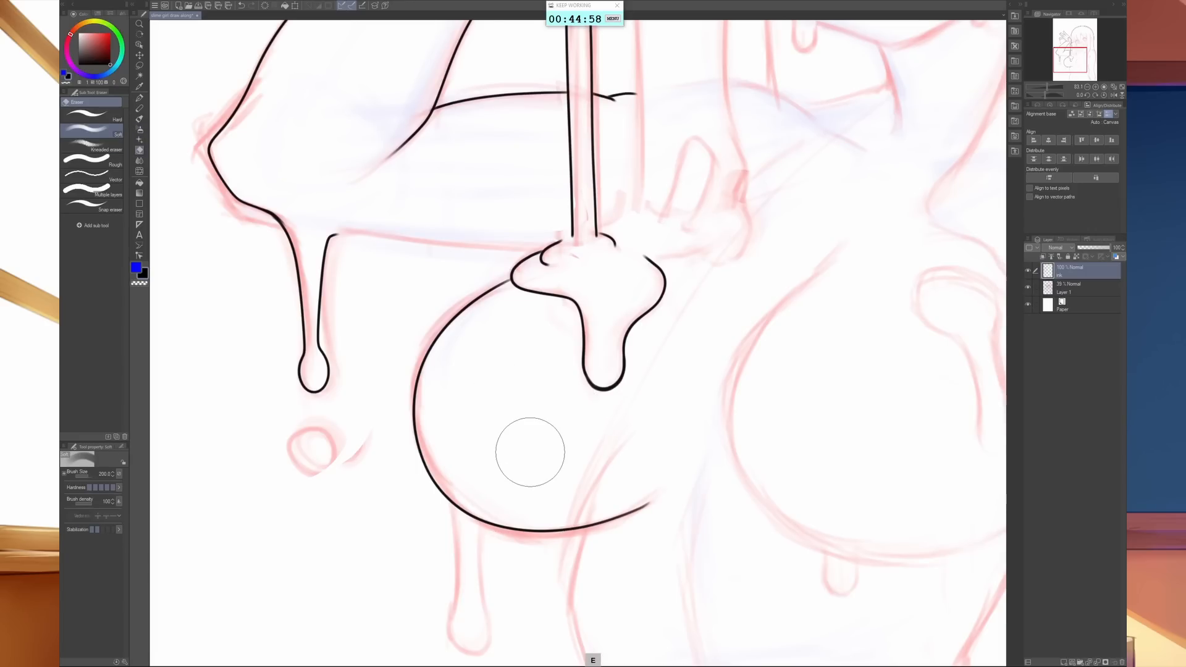
{"action": "key", "text": "b"}
{"action": "key", "text": "b"}
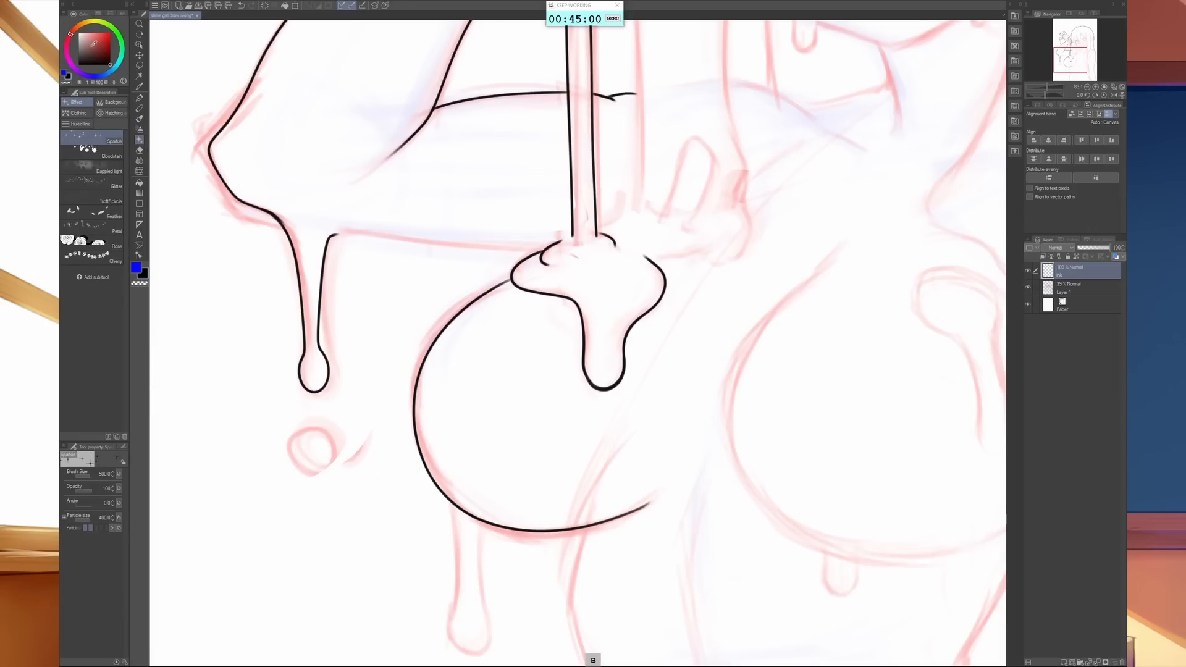
{"action": "key", "text": "e"}
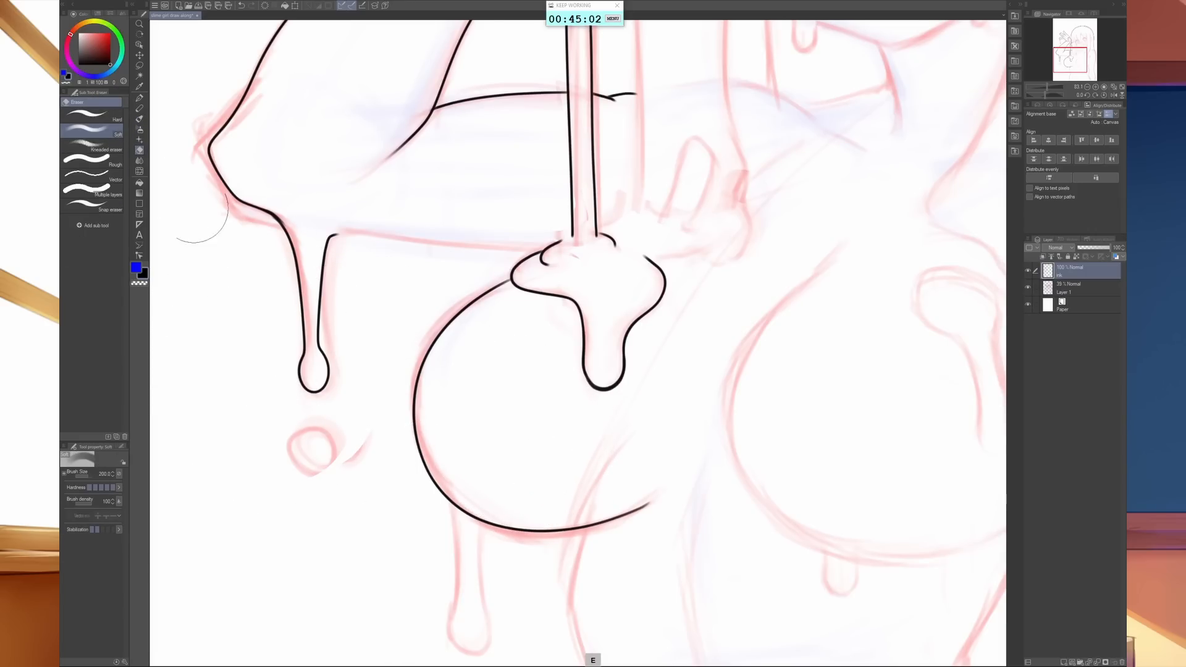
{"action": "left_click", "coordinate": [87, 114]}
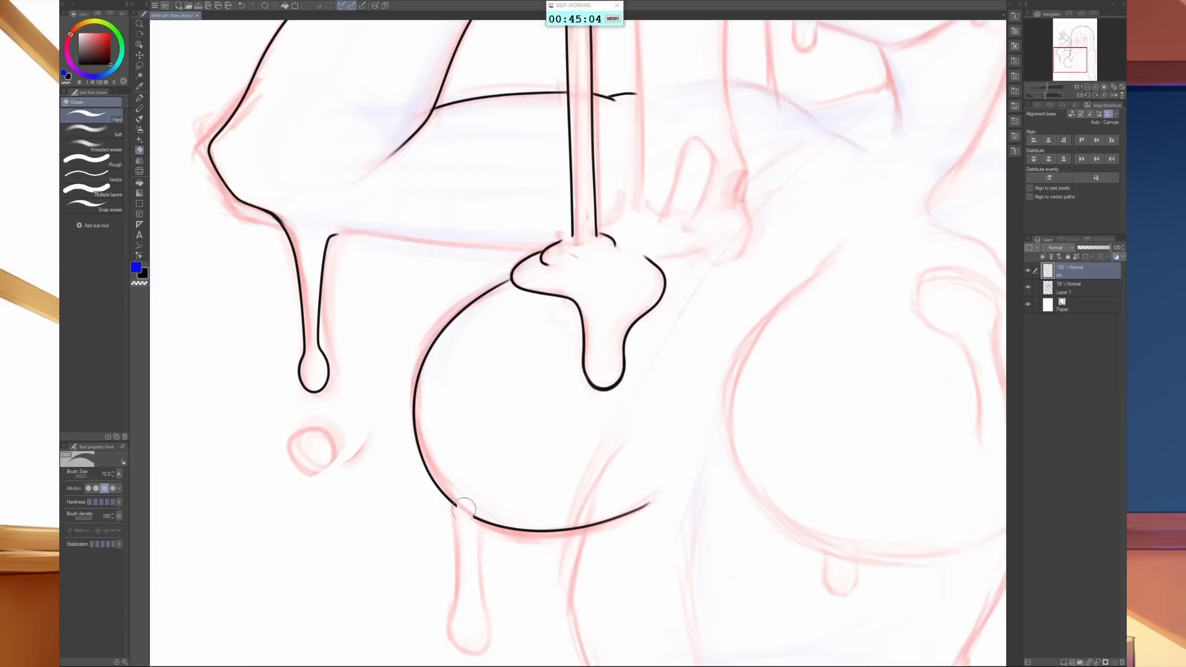
{"action": "mouse_move", "coordinate": [465, 508]}
{"action": "left_mouse_down"}
{"action": "mouse_move", "coordinate": [470, 522]}
{"action": "mouse_move", "coordinate": [462, 488]}
{"action": "left_mouse_up"}
{"action": "key", "text": "b"}
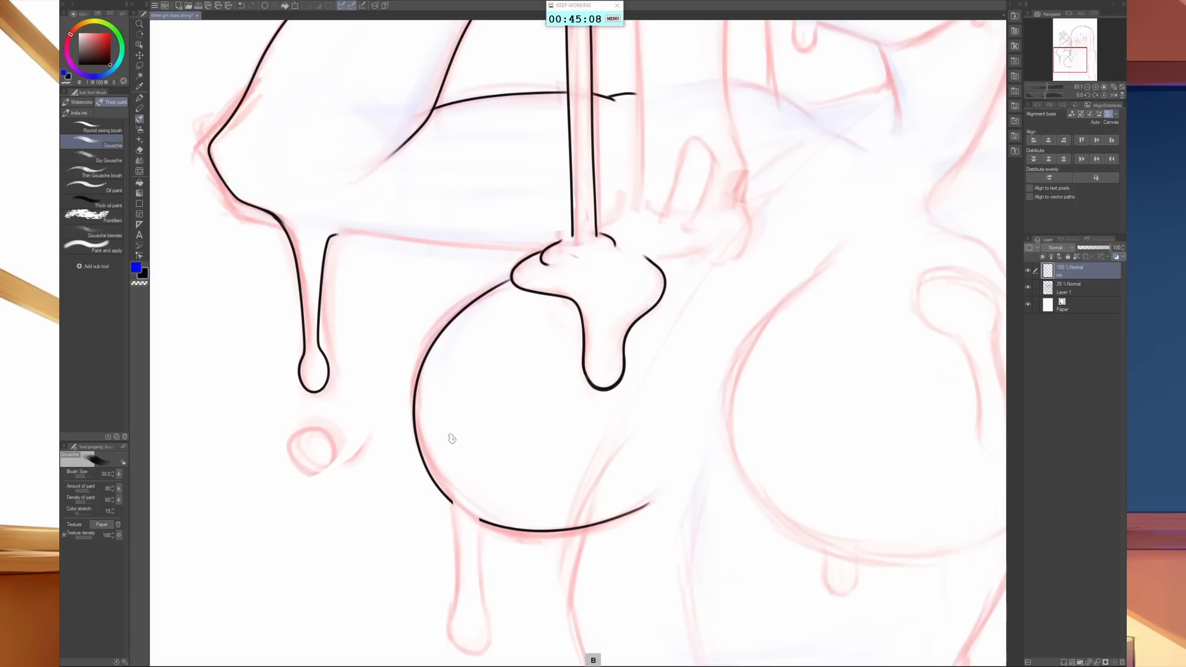
{"action": "key", "text": "e"}
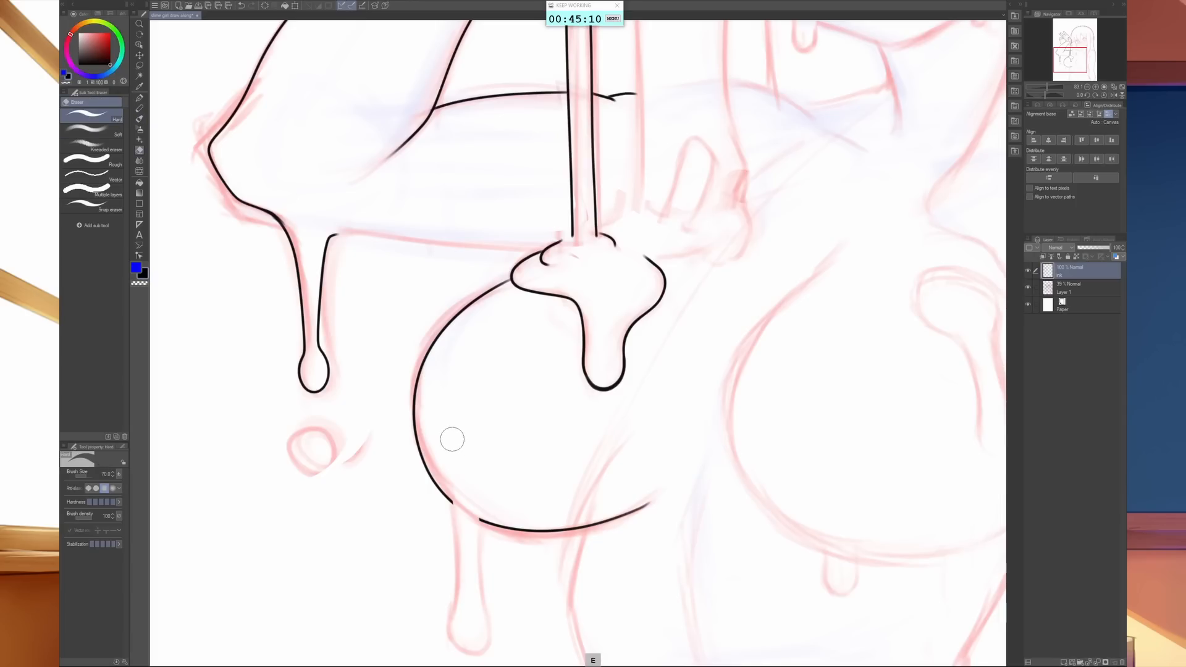
{"action": "left_click", "coordinate": [90, 129]}
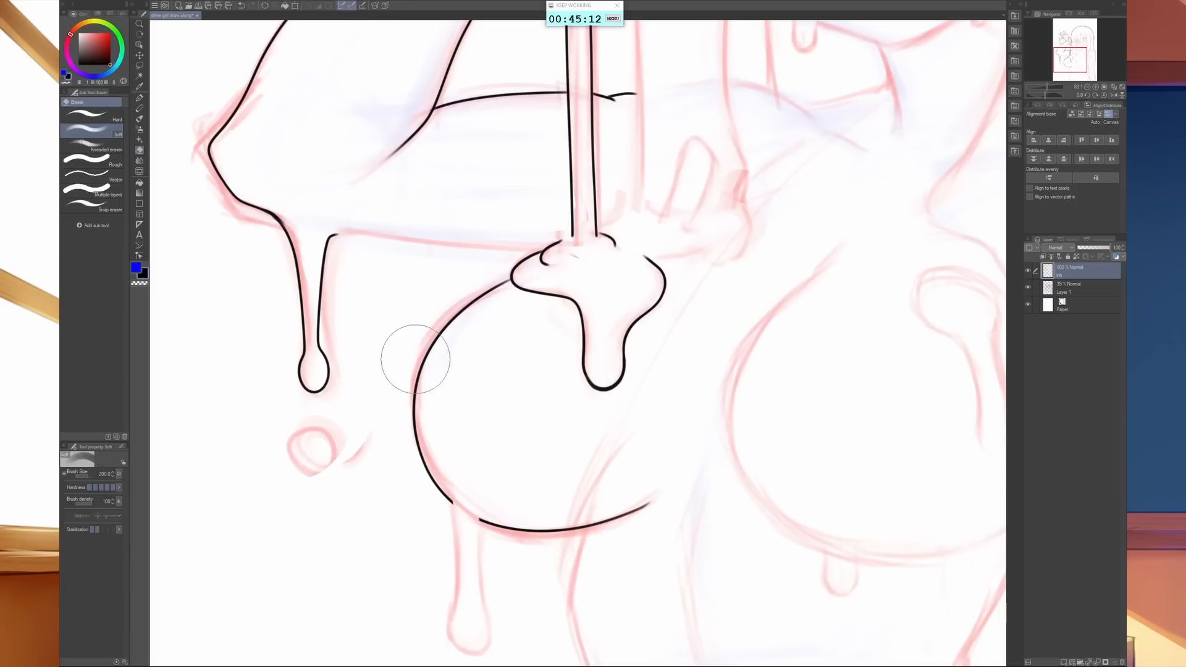
{"action": "key", "text": "b"}
{"action": "key", "text": "b"}
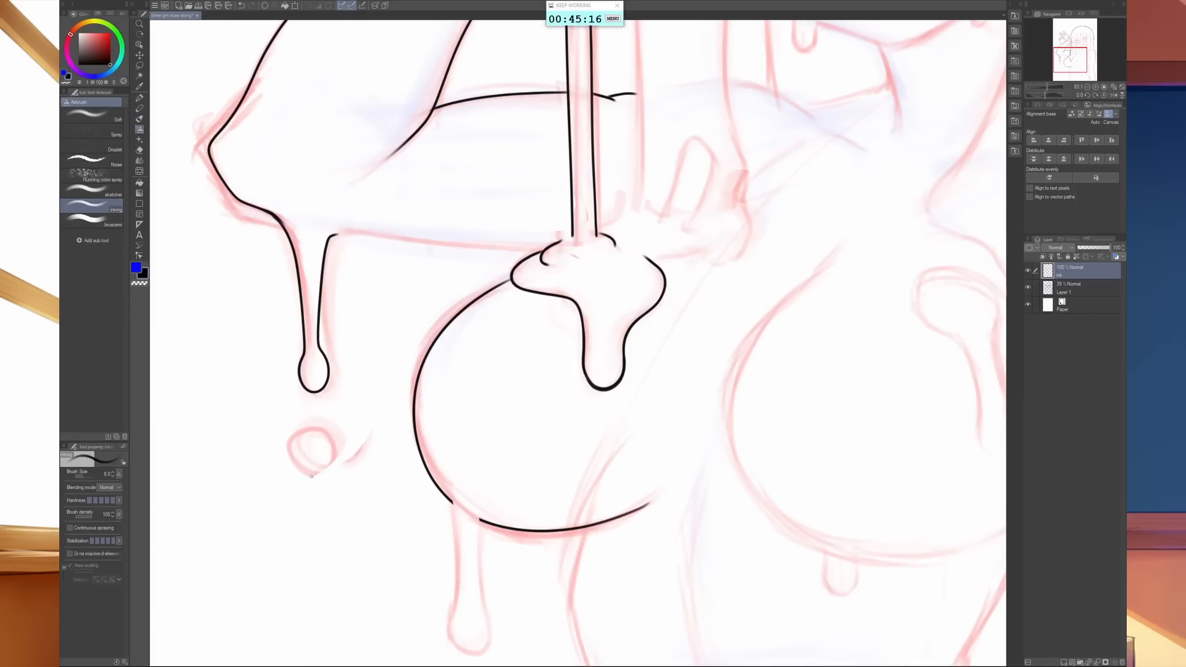
- Ink the oval droplet below the elbow drip and the long drip hanging from the gap in the chest contour
{"action": "mouse_move", "coordinate": [311, 476]}
{"action": "left_mouse_down"}
{"action": "mouse_move", "coordinate": [300, 465]}
{"action": "mouse_move", "coordinate": [307, 441]}
{"action": "mouse_move", "coordinate": [326, 449]}
{"action": "mouse_move", "coordinate": [325, 472]}
{"action": "mouse_move", "coordinate": [307, 474]}
{"action": "left_mouse_up"}
{"action": "left_click_drag", "start_coordinate": [601, 625], "coordinate": [634, 409]}
{"action": "mouse_move", "coordinate": [485, 285]}
{"action": "left_mouse_down"}
{"action": "mouse_move", "coordinate": [484, 404]}
{"action": "mouse_move", "coordinate": [508, 434]}
{"action": "mouse_move", "coordinate": [519, 411]}
{"action": "mouse_move", "coordinate": [510, 309]}
{"action": "left_mouse_up"}
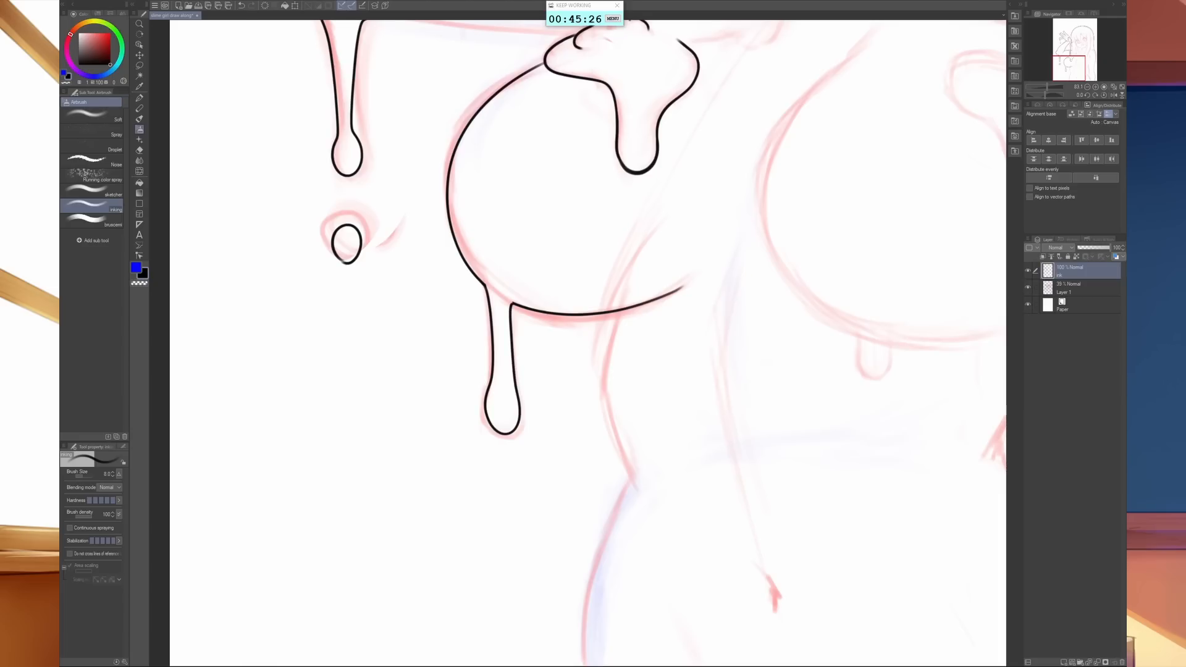
- Ink the second vertical strand down to the blob and the lower edge of the upper arm
{"action": "left_click_drag", "start_coordinate": [694, 403], "coordinate": [671, 470]}
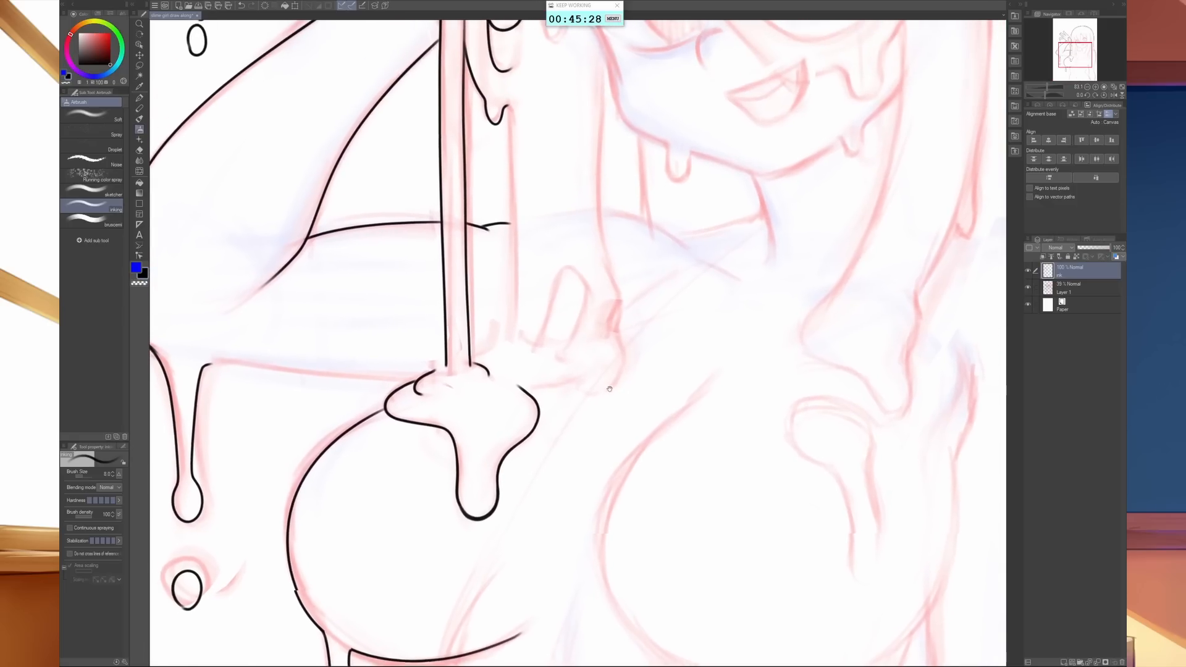
{"action": "left_click_drag", "start_coordinate": [592, 200], "coordinate": [595, 334]}
{"action": "mouse_move", "coordinate": [508, 247]}
{"action": "left_mouse_down"}
{"action": "mouse_move", "coordinate": [511, 473]}
{"action": "mouse_move", "coordinate": [447, 507]}
{"action": "left_mouse_up"}
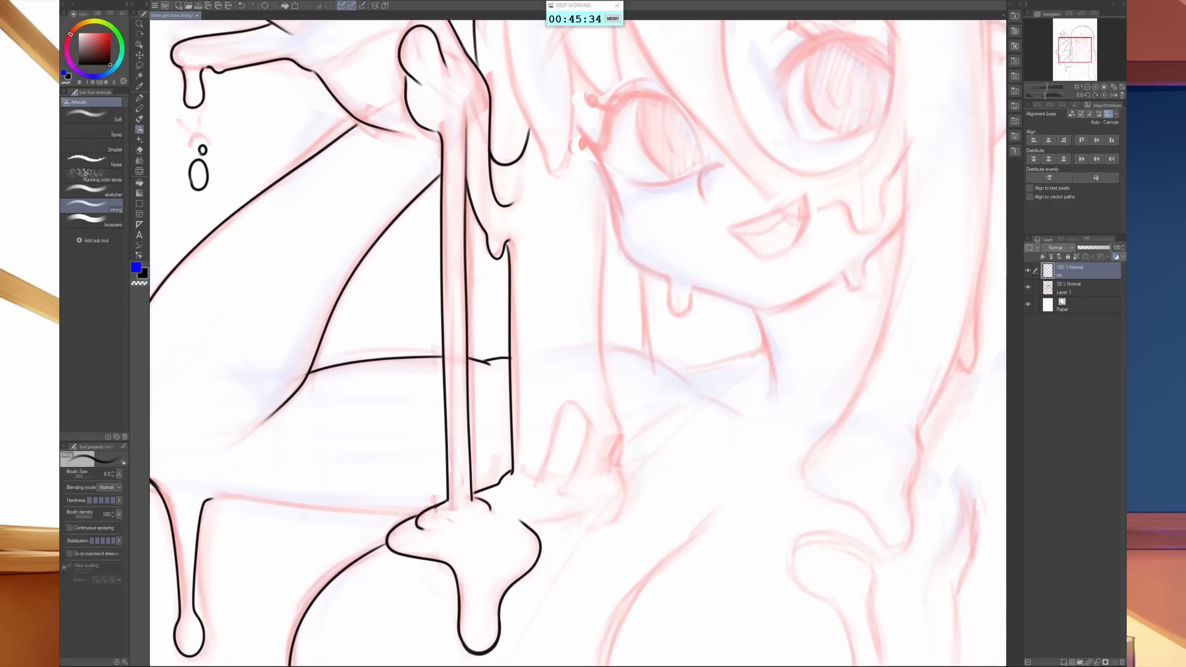
{"action": "left_click_drag", "start_coordinate": [420, 513], "coordinate": [211, 498]}
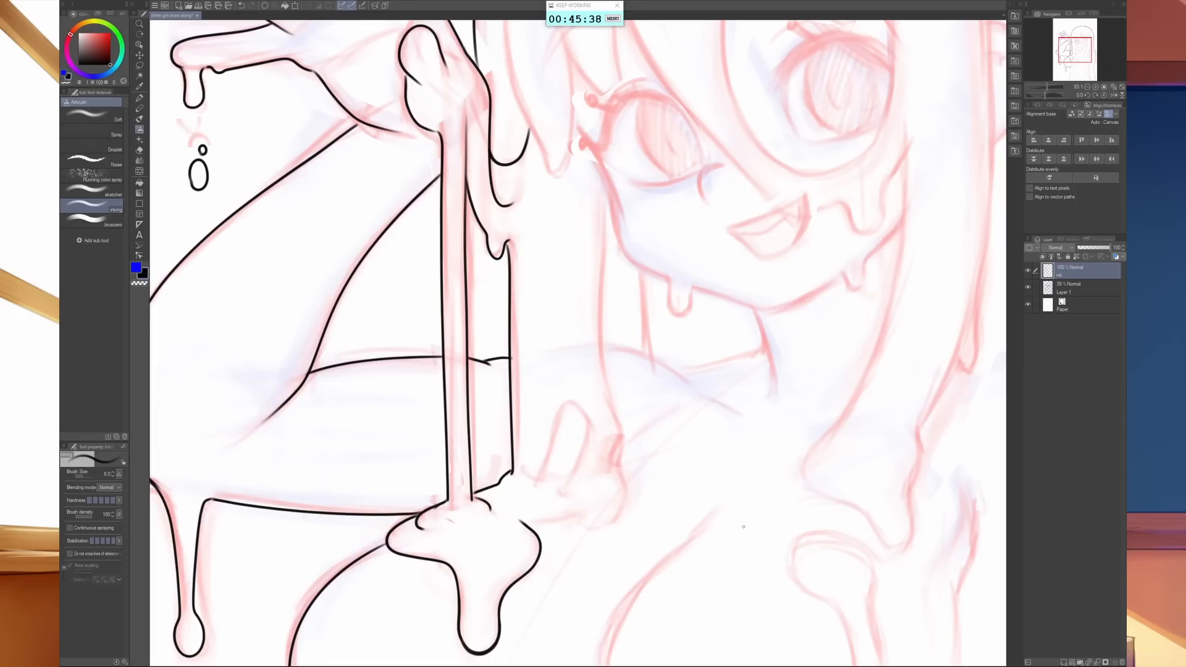
- Ink the nose and the curved lash line and outer edge of the eye nearest the raised hand
{"action": "left_click_drag", "start_coordinate": [674, 414], "coordinate": [582, 519]}
{"action": "left_click_drag", "start_coordinate": [743, 485], "coordinate": [659, 572]}
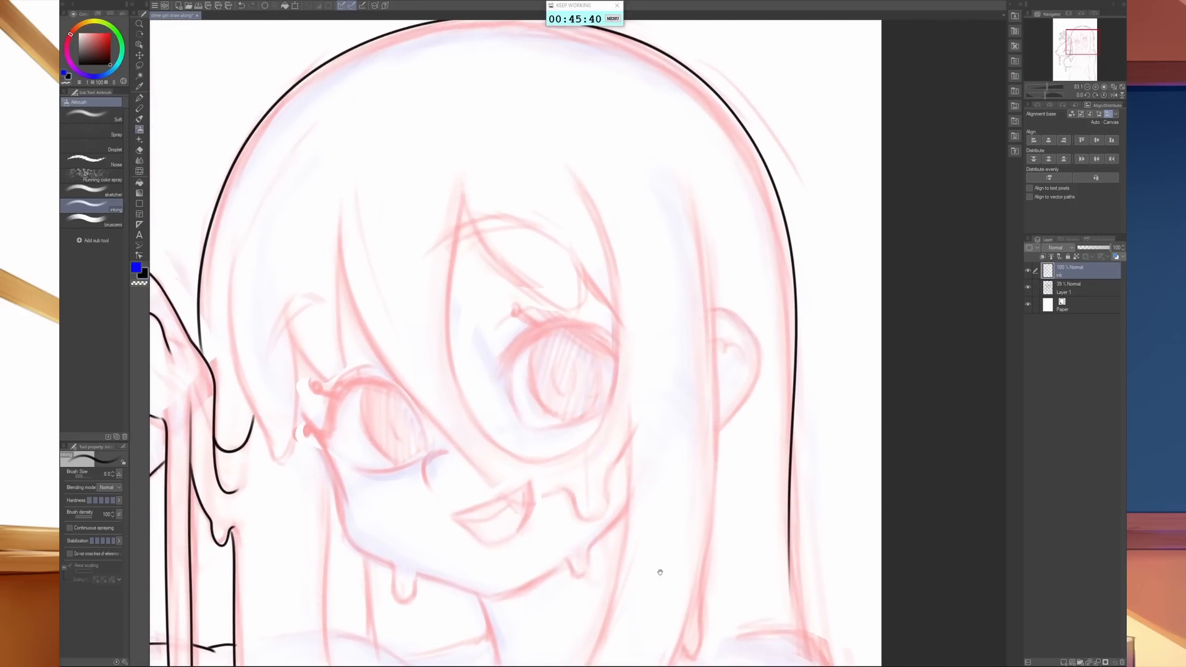
{"action": "mouse_move", "coordinate": [430, 489]}
{"action": "left_mouse_down"}
{"action": "mouse_move", "coordinate": [423, 470]}
{"action": "mouse_move", "coordinate": [438, 457]}
{"action": "mouse_move", "coordinate": [423, 471]}
{"action": "mouse_move", "coordinate": [457, 451]}
{"action": "left_mouse_up"}
{"action": "key", "text": "ctrl+z"}
{"action": "mouse_move", "coordinate": [332, 440]}
{"action": "left_mouse_down"}
{"action": "mouse_move", "coordinate": [332, 419]}
{"action": "mouse_move", "coordinate": [364, 384]}
{"action": "mouse_move", "coordinate": [407, 399]}
{"action": "mouse_move", "coordinate": [372, 377]}
{"action": "mouse_move", "coordinate": [334, 396]}
{"action": "mouse_move", "coordinate": [325, 440]}
{"action": "mouse_move", "coordinate": [358, 466]}
{"action": "left_mouse_up"}
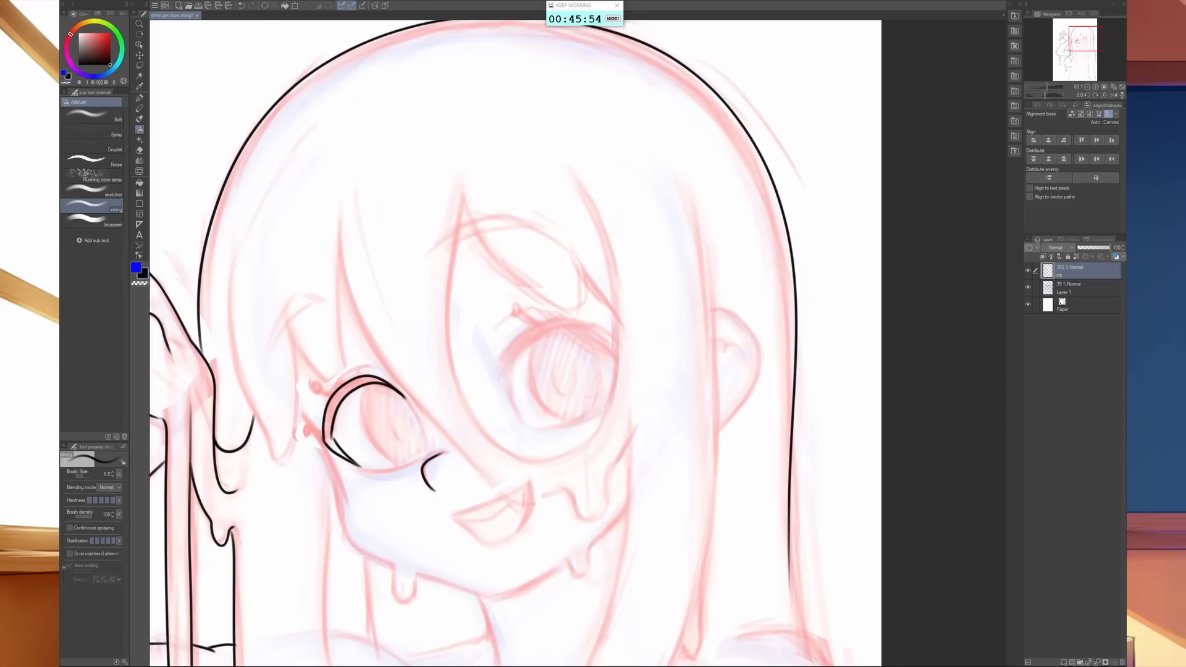
- Add three round-tipped eyelashes to the outer side of the eye nearest the raised hand
{"action": "left_click_drag", "start_coordinate": [341, 446], "coordinate": [333, 428]}
{"action": "left_click_drag", "start_coordinate": [320, 435], "coordinate": [302, 430]}
{"action": "left_click_drag", "start_coordinate": [334, 396], "coordinate": [320, 392]}
{"action": "left_click_drag", "start_coordinate": [354, 376], "coordinate": [351, 367]}
- Ink the side hair lock and the fringe sweeping across the face, redrawing the drip at its lower end
{"action": "mouse_move", "coordinate": [233, 246]}
{"action": "left_mouse_down"}
{"action": "mouse_move", "coordinate": [247, 376]}
{"action": "mouse_move", "coordinate": [276, 460]}
{"action": "mouse_move", "coordinate": [301, 429]}
{"action": "mouse_move", "coordinate": [285, 304]}
{"action": "mouse_move", "coordinate": [325, 300]}
{"action": "left_mouse_up"}
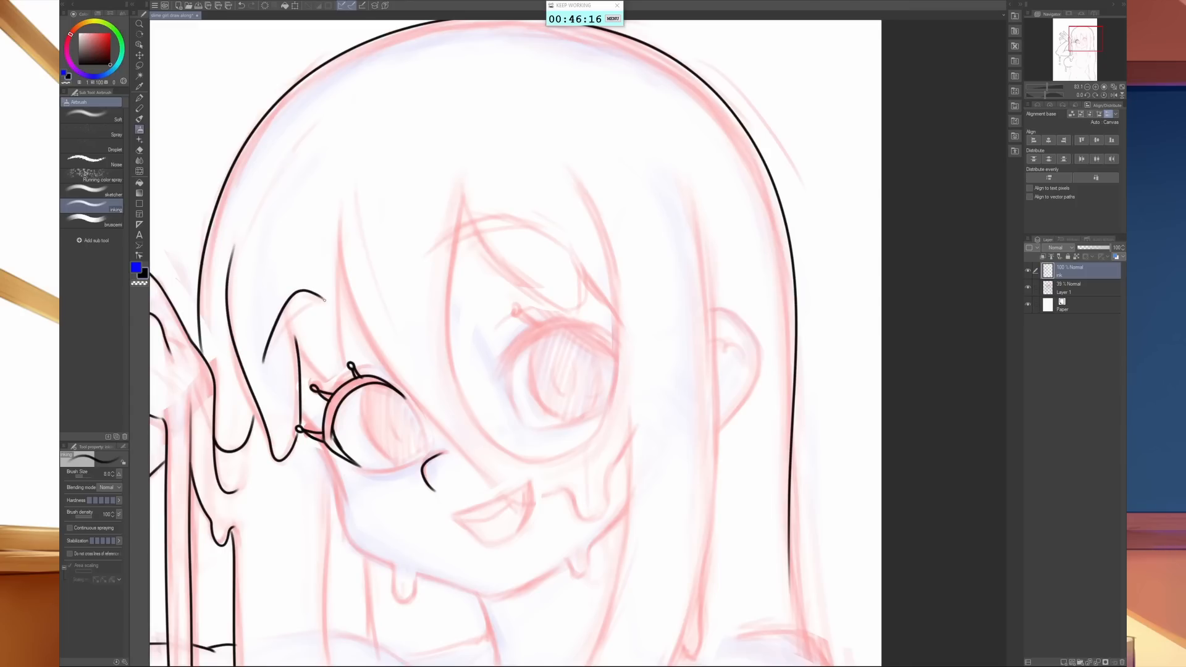
{"action": "mouse_move", "coordinate": [260, 369]}
{"action": "left_mouse_down"}
{"action": "mouse_move", "coordinate": [305, 307]}
{"action": "mouse_move", "coordinate": [324, 301]}
{"action": "left_mouse_up"}
{"action": "mouse_move", "coordinate": [295, 339]}
{"action": "left_mouse_down"}
{"action": "mouse_move", "coordinate": [322, 378]}
{"action": "mouse_move", "coordinate": [343, 349]}
{"action": "mouse_move", "coordinate": [341, 245]}
{"action": "mouse_move", "coordinate": [355, 316]}
{"action": "mouse_move", "coordinate": [391, 375]}
{"action": "mouse_move", "coordinate": [501, 489]}
{"action": "mouse_move", "coordinate": [523, 502]}
{"action": "mouse_move", "coordinate": [567, 492]}
{"action": "mouse_move", "coordinate": [581, 522]}
{"action": "mouse_move", "coordinate": [603, 521]}
{"action": "mouse_move", "coordinate": [607, 472]}
{"action": "left_mouse_up"}
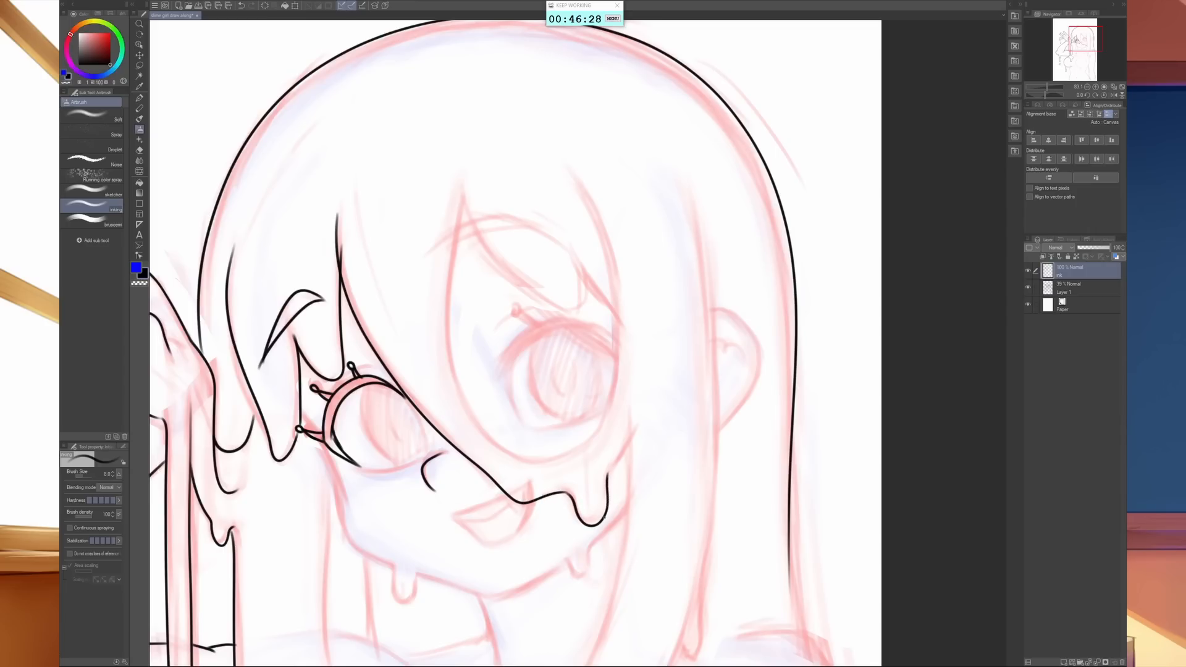
{"action": "key", "text": "ctrl+z"}
{"action": "mouse_move", "coordinate": [629, 432]}
{"action": "left_mouse_down"}
{"action": "mouse_move", "coordinate": [578, 525]}
{"action": "mouse_move", "coordinate": [540, 487]}
{"action": "left_mouse_up"}
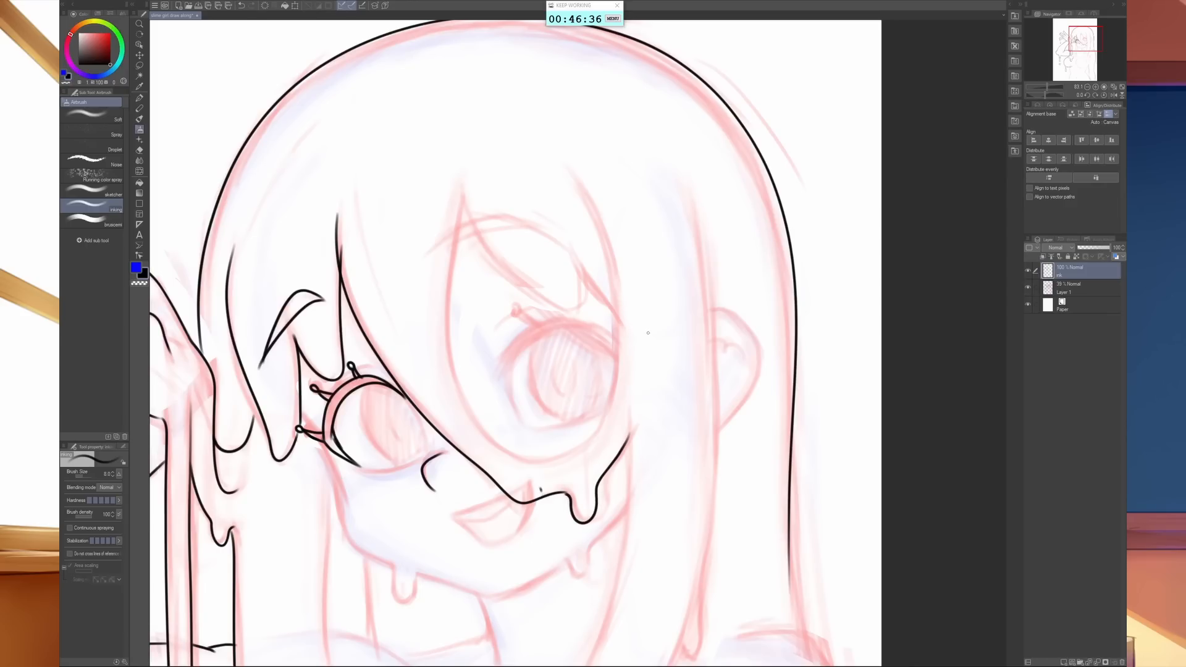
- Ink the curved fringe edge around the eye farther from the raised hand and that eye's tapered upper lash line
{"action": "mouse_move", "coordinate": [462, 189]}
{"action": "left_mouse_down"}
{"action": "mouse_move", "coordinate": [445, 345]}
{"action": "mouse_move", "coordinate": [498, 448]}
{"action": "mouse_move", "coordinate": [565, 462]}
{"action": "mouse_move", "coordinate": [616, 380]}
{"action": "left_mouse_up"}
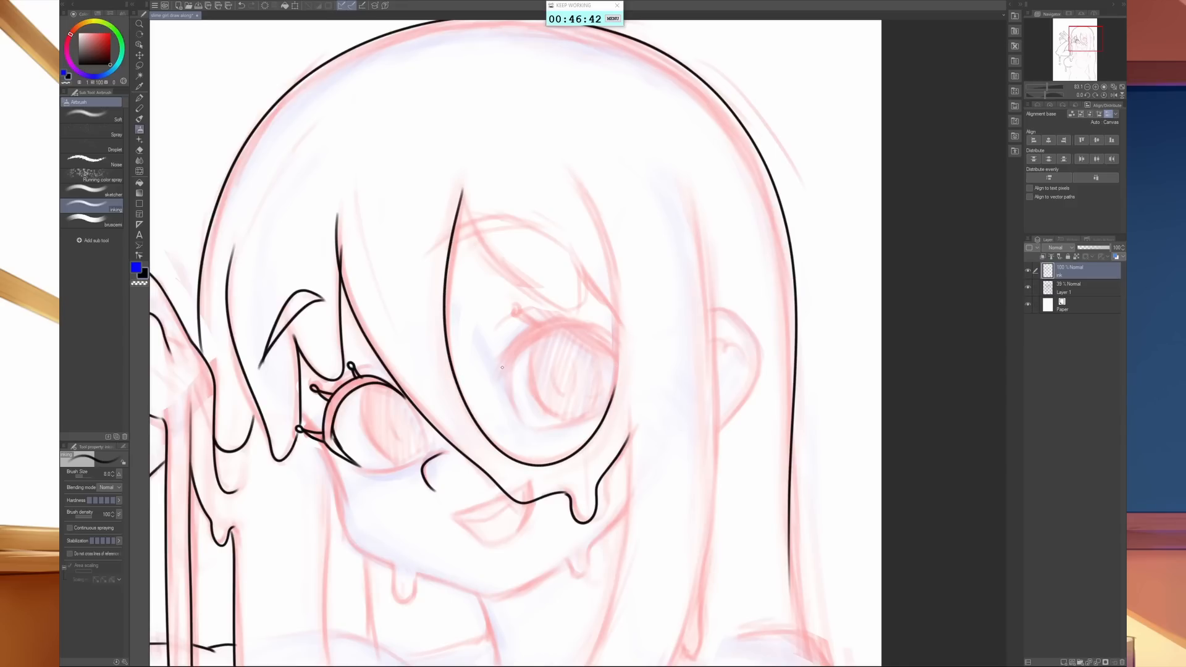
{"action": "mouse_move", "coordinate": [499, 369]}
{"action": "left_mouse_down"}
{"action": "mouse_move", "coordinate": [566, 320]}
{"action": "mouse_move", "coordinate": [602, 350]}
{"action": "left_mouse_up"}
{"action": "mouse_move", "coordinate": [499, 369]}
{"action": "left_mouse_down"}
{"action": "mouse_move", "coordinate": [525, 344]}
{"action": "mouse_move", "coordinate": [572, 332]}
{"action": "mouse_move", "coordinate": [612, 353]}
{"action": "left_mouse_up"}
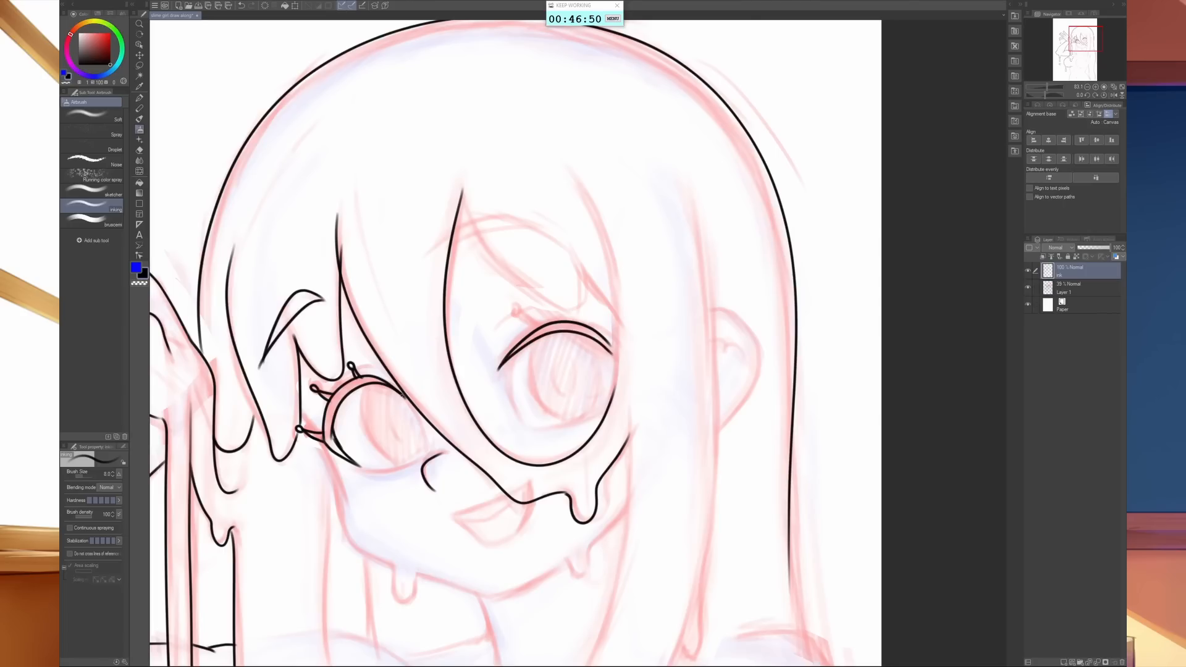
- Ink the iris sides and the lower lid line of the eye nearest the raised hand
{"action": "left_click_drag", "start_coordinate": [403, 395], "coordinate": [426, 443]}
{"action": "mouse_move", "coordinate": [365, 387]}
{"action": "left_mouse_down"}
{"action": "mouse_move", "coordinate": [370, 436]}
{"action": "mouse_move", "coordinate": [400, 465]}
{"action": "left_mouse_up"}
{"action": "left_click_drag", "start_coordinate": [370, 471], "coordinate": [425, 454]}
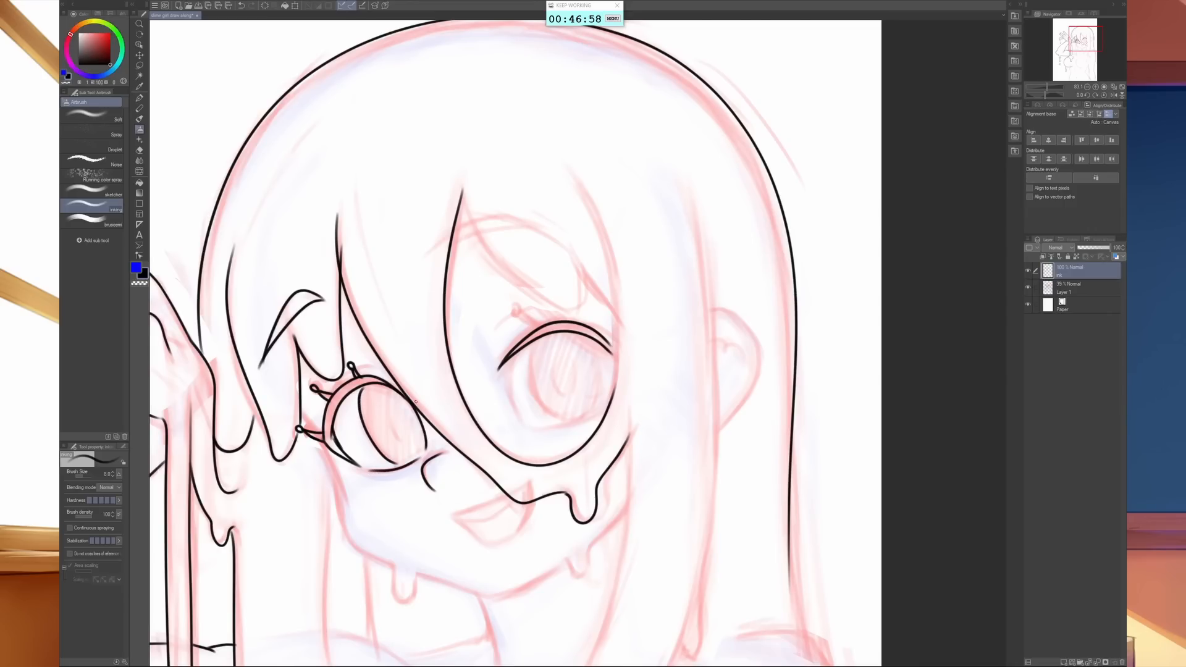
{"action": "mouse_move", "coordinate": [397, 403]}
{"action": "left_mouse_down"}
{"action": "mouse_move", "coordinate": [388, 407]}
{"action": "mouse_move", "coordinate": [397, 432]}
{"action": "mouse_move", "coordinate": [412, 437]}
{"action": "mouse_move", "coordinate": [408, 405]}
{"action": "mouse_move", "coordinate": [392, 399]}
{"action": "left_mouse_up"}
{"action": "key", "text": "ctrl+z"}
{"action": "key", "text": "ctrl+z"}
{"action": "left_click_drag", "start_coordinate": [742, 431], "coordinate": [703, 482]}
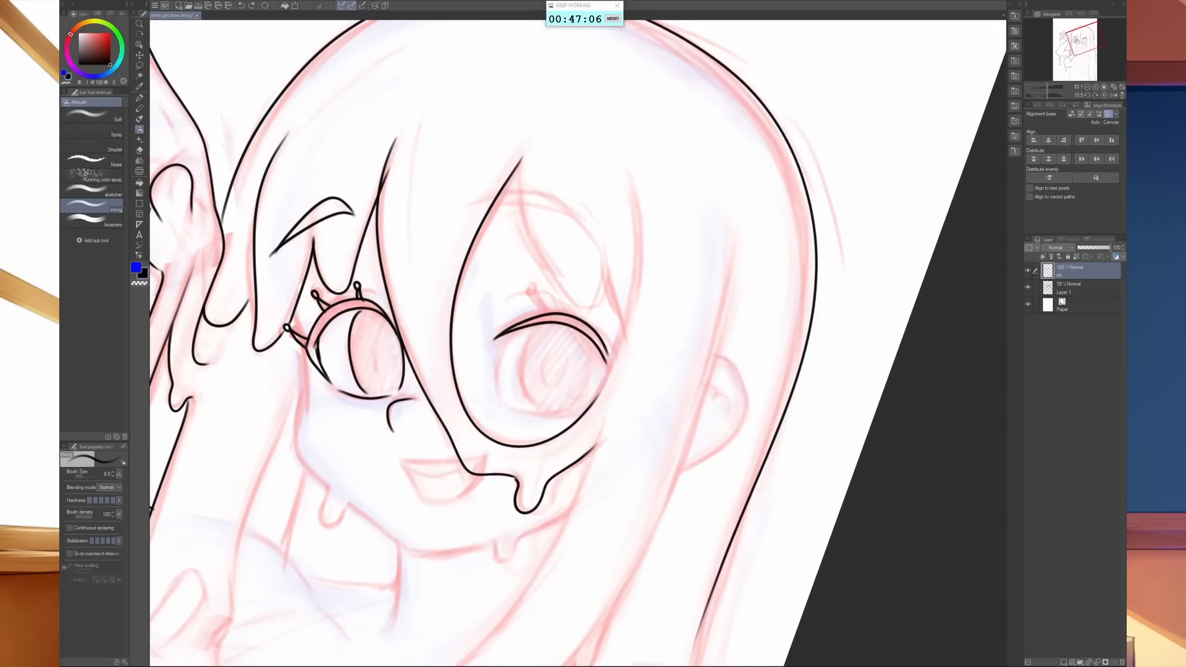
{"action": "mouse_move", "coordinate": [608, 375]}
{"action": "left_mouse_down"}
{"action": "mouse_move", "coordinate": [625, 372]}
{"action": "mouse_move", "coordinate": [380, 367]}
{"action": "mouse_move", "coordinate": [374, 383]}
{"action": "mouse_move", "coordinate": [389, 405]}
{"action": "mouse_move", "coordinate": [402, 379]}
{"action": "left_mouse_up"}
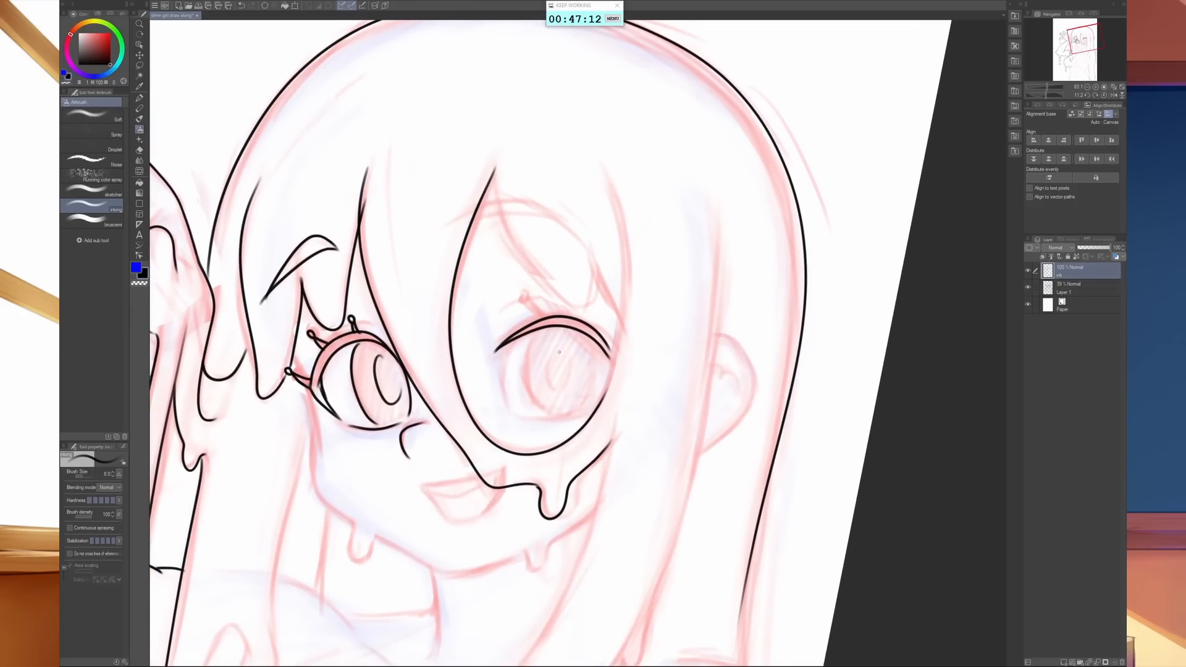
{"action": "key", "text": "ctrl+z"}
- Ink the lower lid line and the rounded iris outline of the eye farther from the raised hand
{"action": "left_click_drag", "start_coordinate": [514, 414], "coordinate": [594, 413]}
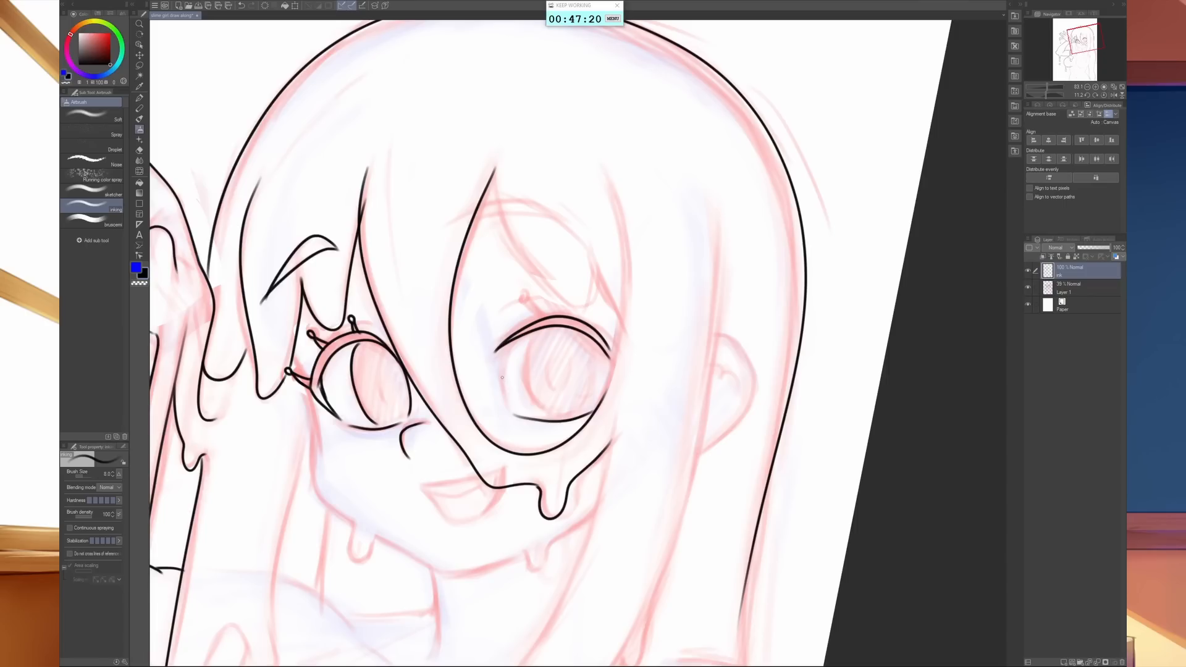
{"action": "left_click_drag", "start_coordinate": [502, 377], "coordinate": [506, 348]}
{"action": "mouse_move", "coordinate": [540, 331]}
{"action": "left_mouse_down"}
{"action": "mouse_move", "coordinate": [525, 369]}
{"action": "mouse_move", "coordinate": [547, 410]}
{"action": "left_mouse_up"}
{"action": "key", "text": "ctrl+z"}
{"action": "mouse_move", "coordinate": [592, 341]}
{"action": "left_mouse_down"}
{"action": "mouse_move", "coordinate": [594, 378]}
{"action": "mouse_move", "coordinate": [577, 409]}
{"action": "mouse_move", "coordinate": [538, 409]}
{"action": "mouse_move", "coordinate": [530, 333]}
{"action": "left_mouse_up"}
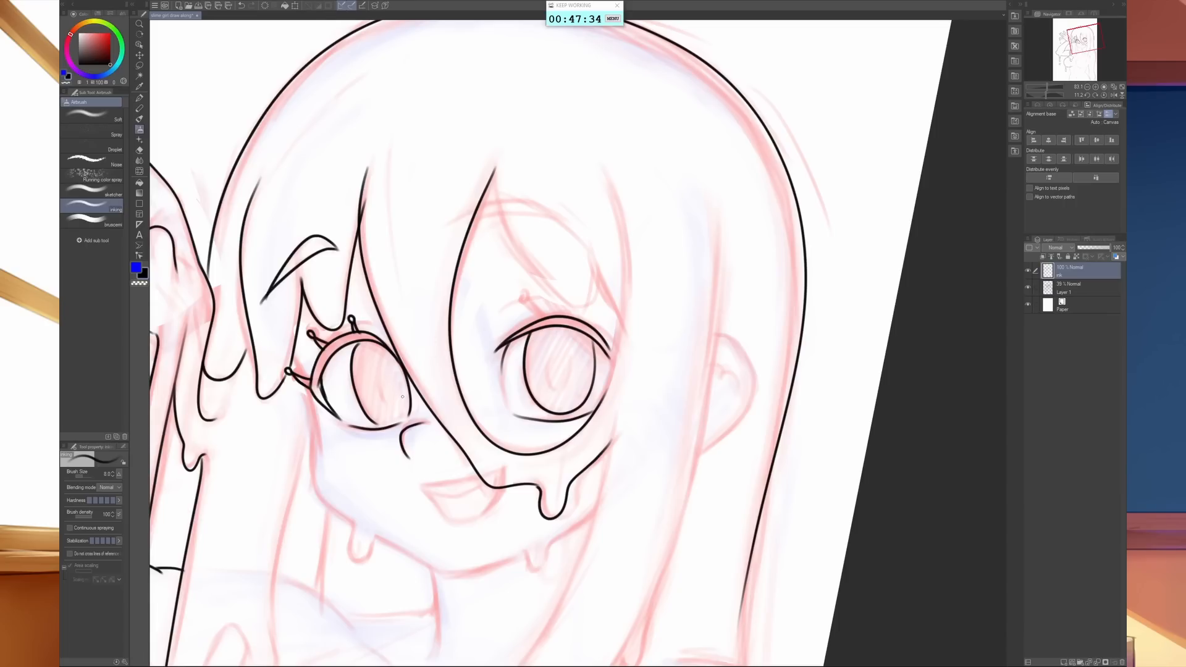
- Close the lower iris curve of the eye nearest the raised hand and ink an oval pupil in each eye
{"action": "mouse_move", "coordinate": [374, 425]}
{"action": "left_mouse_down"}
{"action": "mouse_move", "coordinate": [404, 415]}
{"action": "mouse_move", "coordinate": [407, 394]}
{"action": "left_mouse_up"}
{"action": "mouse_move", "coordinate": [555, 348]}
{"action": "left_mouse_down"}
{"action": "mouse_move", "coordinate": [560, 386]}
{"action": "mouse_move", "coordinate": [574, 383]}
{"action": "mouse_move", "coordinate": [572, 346]}
{"action": "mouse_move", "coordinate": [559, 350]}
{"action": "left_mouse_up"}
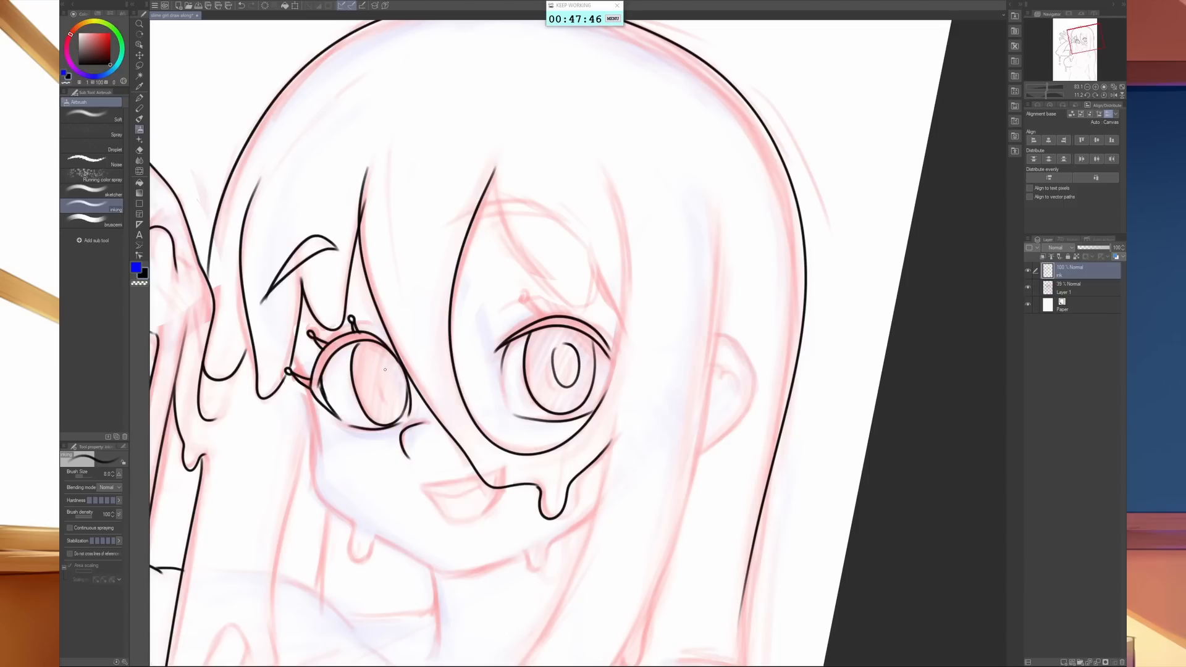
{"action": "mouse_move", "coordinate": [378, 368]}
{"action": "left_mouse_down"}
{"action": "mouse_move", "coordinate": [389, 405]}
{"action": "mouse_move", "coordinate": [399, 375]}
{"action": "mouse_move", "coordinate": [384, 362]}
{"action": "left_mouse_up"}
- Ink the open smiling mouth with a small fang and a filled dark corner
{"action": "left_click", "coordinate": [1104, 87]}
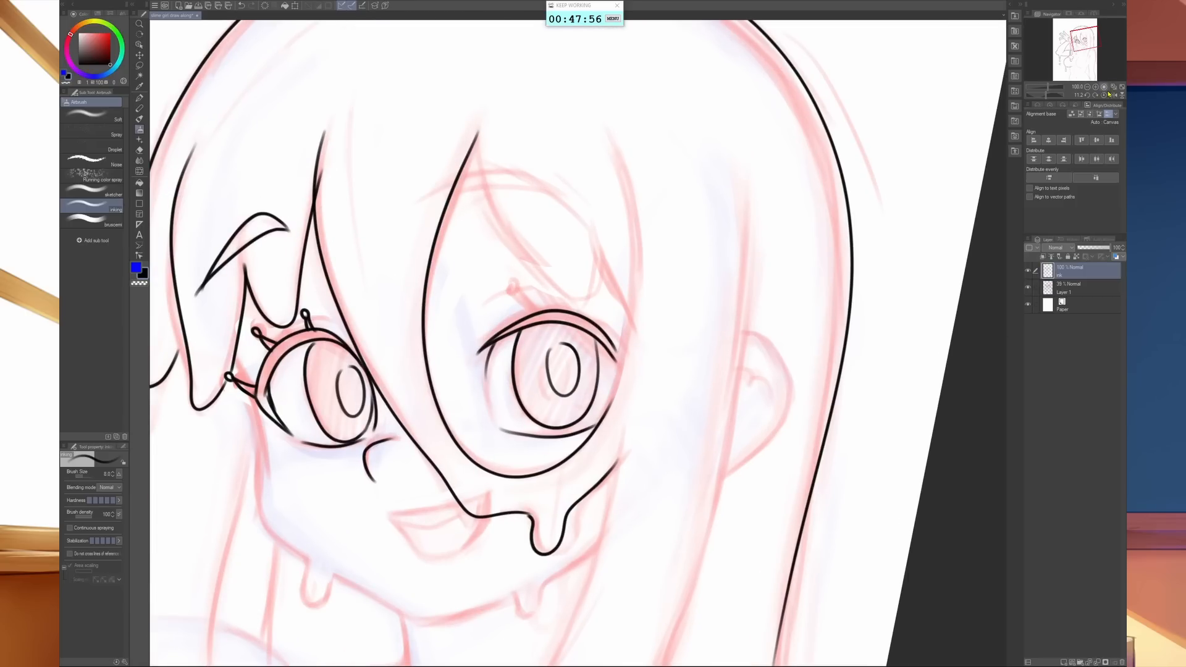
{"action": "left_click", "coordinate": [1103, 95]}
{"action": "left_click_drag", "start_coordinate": [596, 522], "coordinate": [744, 439]}
{"action": "mouse_move", "coordinate": [566, 462]}
{"action": "left_mouse_down"}
{"action": "mouse_move", "coordinate": [668, 427]}
{"action": "mouse_move", "coordinate": [660, 472]}
{"action": "mouse_move", "coordinate": [618, 500]}
{"action": "mouse_move", "coordinate": [576, 466]}
{"action": "mouse_move", "coordinate": [599, 470]}
{"action": "mouse_move", "coordinate": [659, 435]}
{"action": "left_mouse_up"}
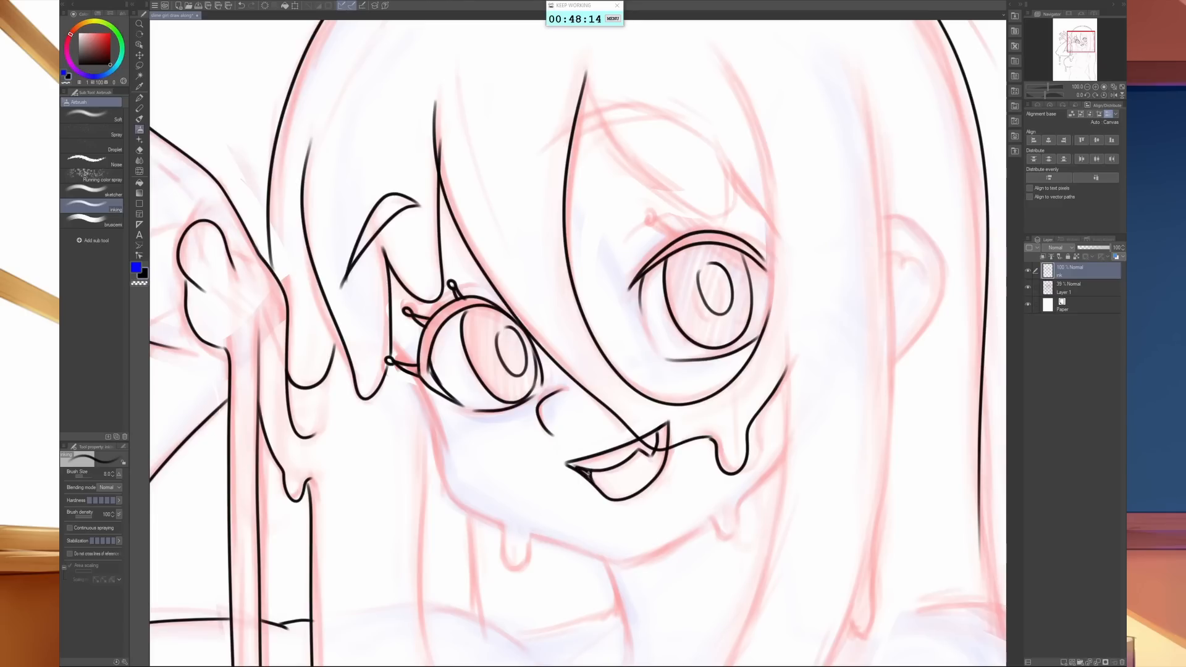
{"action": "left_click_drag", "start_coordinate": [583, 469], "coordinate": [569, 463]}
{"action": "mouse_move", "coordinate": [391, 347]}
{"action": "left_mouse_down"}
{"action": "mouse_move", "coordinate": [446, 487]}
{"action": "mouse_move", "coordinate": [474, 512]}
{"action": "mouse_move", "coordinate": [578, 551]}
{"action": "mouse_move", "coordinate": [637, 560]}
{"action": "mouse_move", "coordinate": [756, 490]}
{"action": "mouse_move", "coordinate": [785, 456]}
{"action": "left_mouse_up"}
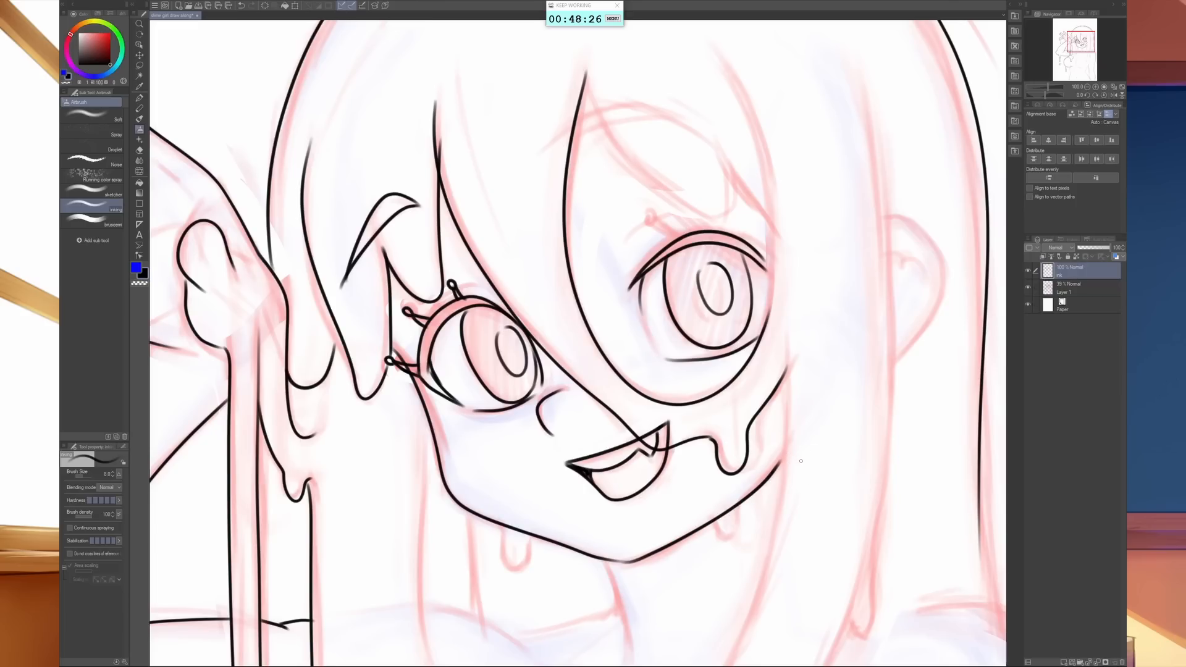
{"action": "key", "text": "ctrl+z"}
{"action": "key", "text": "ctrl+z"}
- Ink the face outline from the outer lashes down the cheek, around the chin and up to the far jaw
{"action": "mouse_move", "coordinate": [847, 544]}
{"action": "left_mouse_down"}
{"action": "mouse_move", "coordinate": [724, 615]}
{"action": "mouse_move", "coordinate": [463, 590]}
{"action": "left_mouse_up"}
{"action": "left_click_drag", "start_coordinate": [577, 555], "coordinate": [693, 538]}
{"action": "mouse_move", "coordinate": [665, 145]}
{"action": "left_mouse_down"}
{"action": "mouse_move", "coordinate": [519, 234]}
{"action": "mouse_move", "coordinate": [495, 335]}
{"action": "mouse_move", "coordinate": [495, 420]}
{"action": "mouse_move", "coordinate": [560, 504]}
{"action": "mouse_move", "coordinate": [620, 544]}
{"action": "left_mouse_up"}
- Erase two short gaps in the inked jawline where the sketched drips meet it
{"action": "key", "text": "e"}
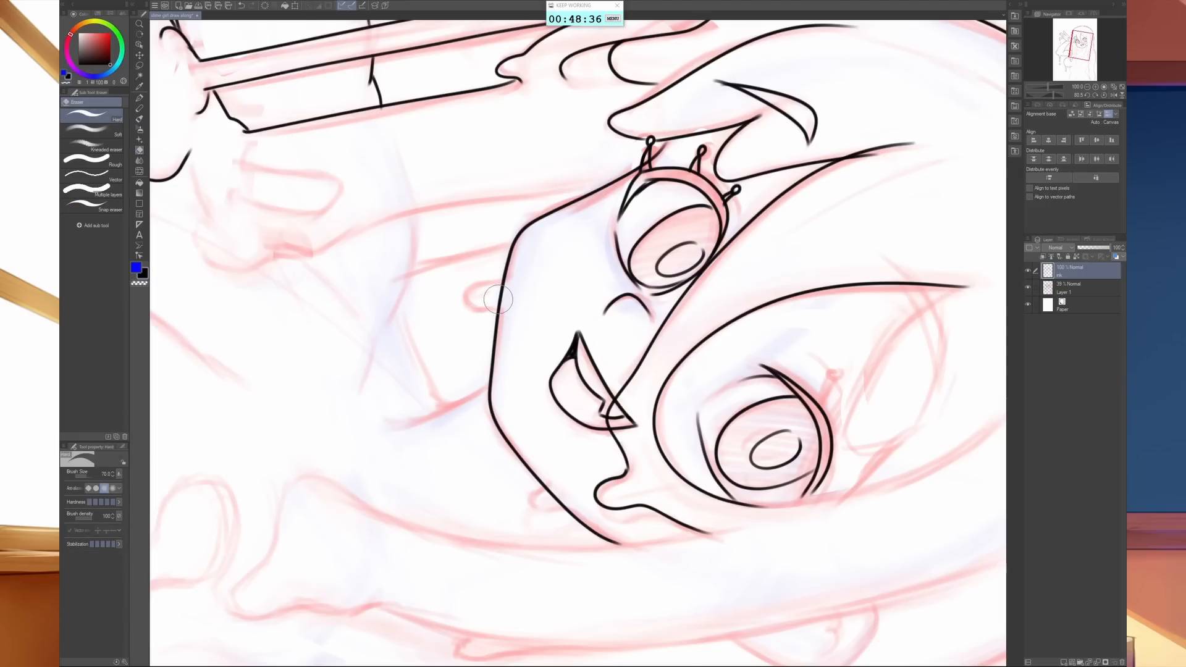
{"action": "mouse_move", "coordinate": [515, 299]}
{"action": "left_mouse_down"}
{"action": "mouse_move", "coordinate": [494, 291]}
{"action": "mouse_move", "coordinate": [513, 296]}
{"action": "left_mouse_up"}
{"action": "left_click_drag", "start_coordinate": [558, 496], "coordinate": [551, 489]}
{"action": "key", "text": "b"}
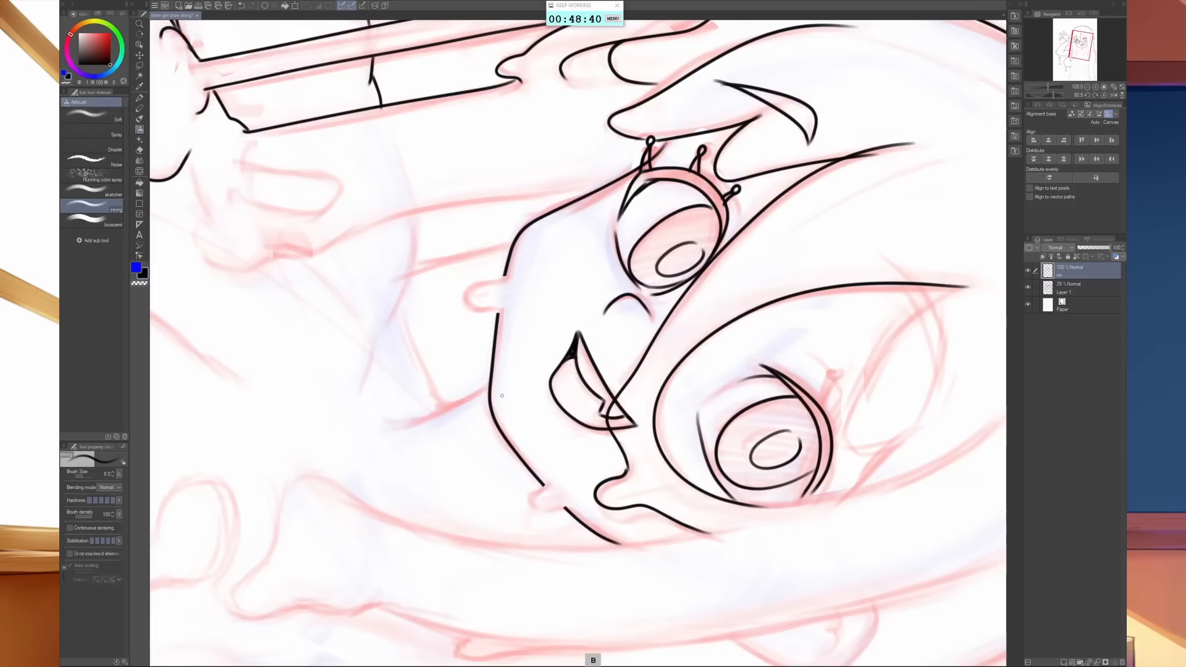
- Ink the two rounded drips hanging from the gaps in the jawline
{"action": "key", "text": "space"}
{"action": "key", "text": "shift+space"}
{"action": "left_click_drag", "start_coordinate": [605, 384], "coordinate": [809, 390]}
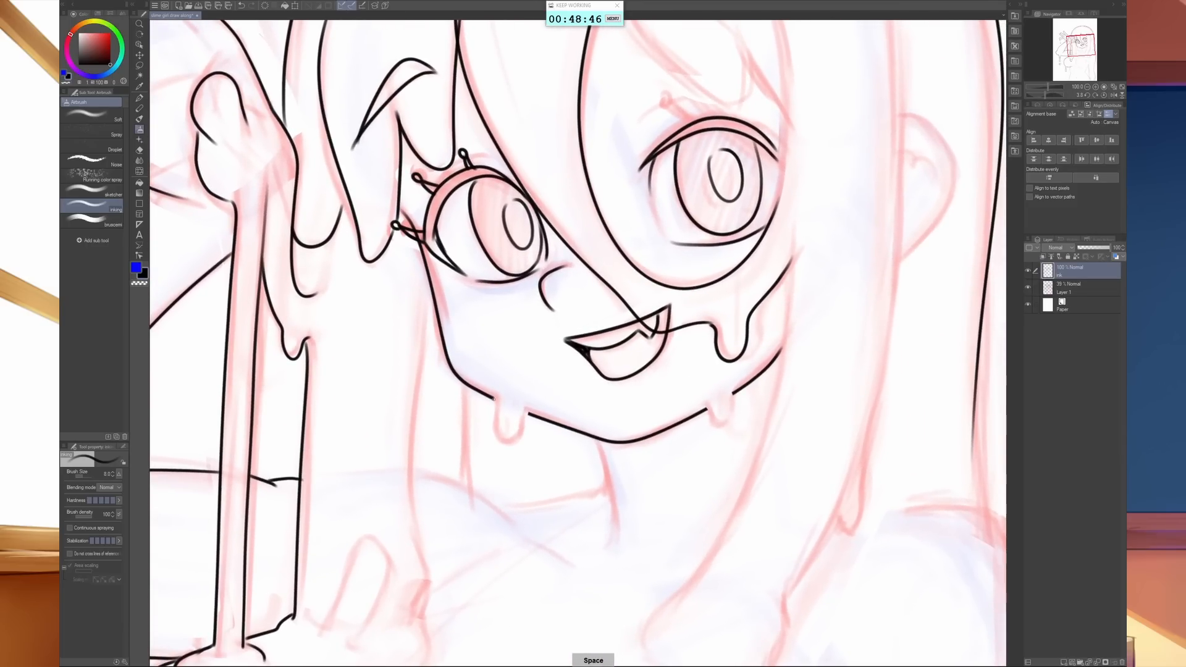
{"action": "mouse_move", "coordinate": [494, 400]}
{"action": "left_mouse_down"}
{"action": "mouse_move", "coordinate": [496, 432]}
{"action": "mouse_move", "coordinate": [512, 445]}
{"action": "mouse_move", "coordinate": [529, 412]}
{"action": "left_mouse_up"}
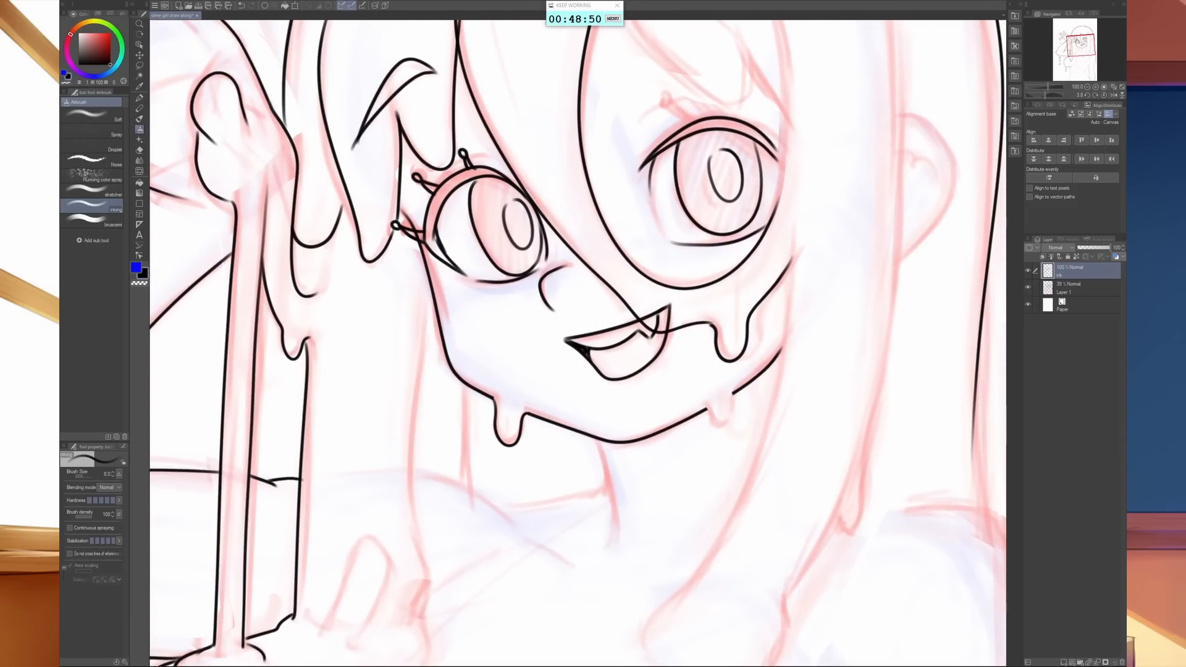
{"action": "mouse_move", "coordinate": [708, 407]}
{"action": "left_mouse_down"}
{"action": "mouse_move", "coordinate": [718, 427]}
{"action": "mouse_move", "coordinate": [733, 392]}
{"action": "left_mouse_up"}
- Ink the fringe strands above the eye farther from the raised hand and add three round-tipped lashes to that eye
{"action": "key", "text": "space"}
{"action": "mouse_move", "coordinate": [727, 316]}
{"action": "left_mouse_down"}
{"action": "mouse_move", "coordinate": [569, 568]}
{"action": "mouse_move", "coordinate": [569, 597]}
{"action": "left_mouse_up"}
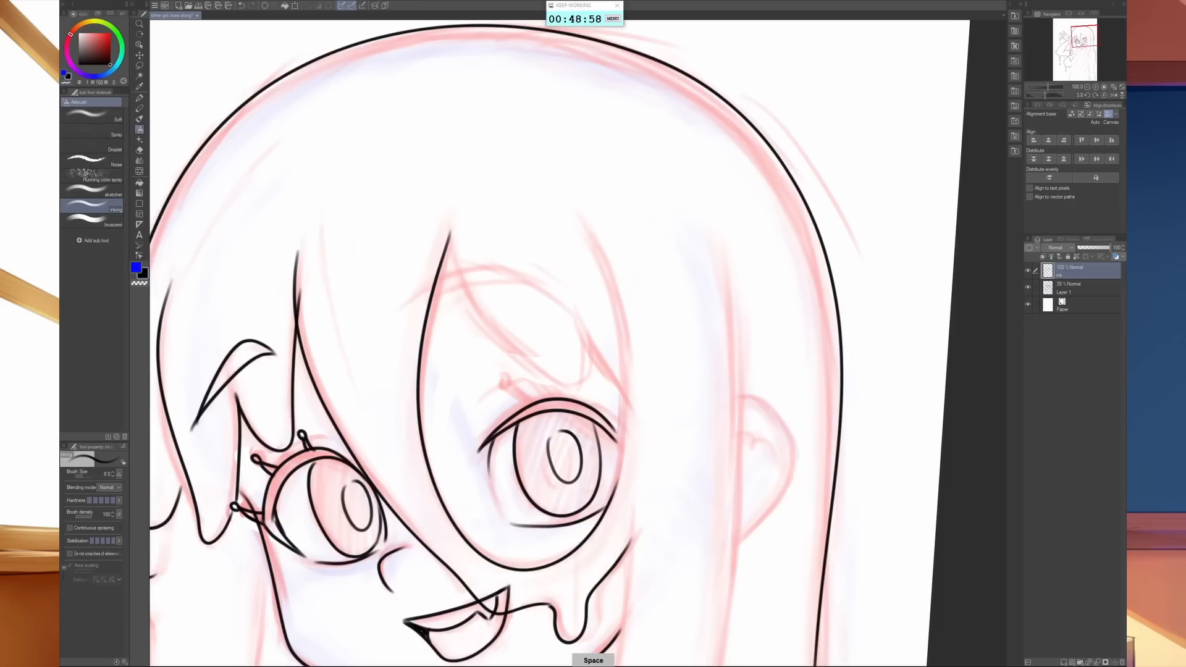
{"action": "mouse_move", "coordinate": [449, 224]}
{"action": "left_mouse_down"}
{"action": "mouse_move", "coordinate": [485, 326]}
{"action": "mouse_move", "coordinate": [526, 369]}
{"action": "mouse_move", "coordinate": [578, 389]}
{"action": "mouse_move", "coordinate": [591, 351]}
{"action": "mouse_move", "coordinate": [621, 386]}
{"action": "left_mouse_up"}
{"action": "mouse_move", "coordinate": [587, 222]}
{"action": "left_mouse_down"}
{"action": "mouse_move", "coordinate": [621, 358]}
{"action": "mouse_move", "coordinate": [609, 493]}
{"action": "left_mouse_up"}
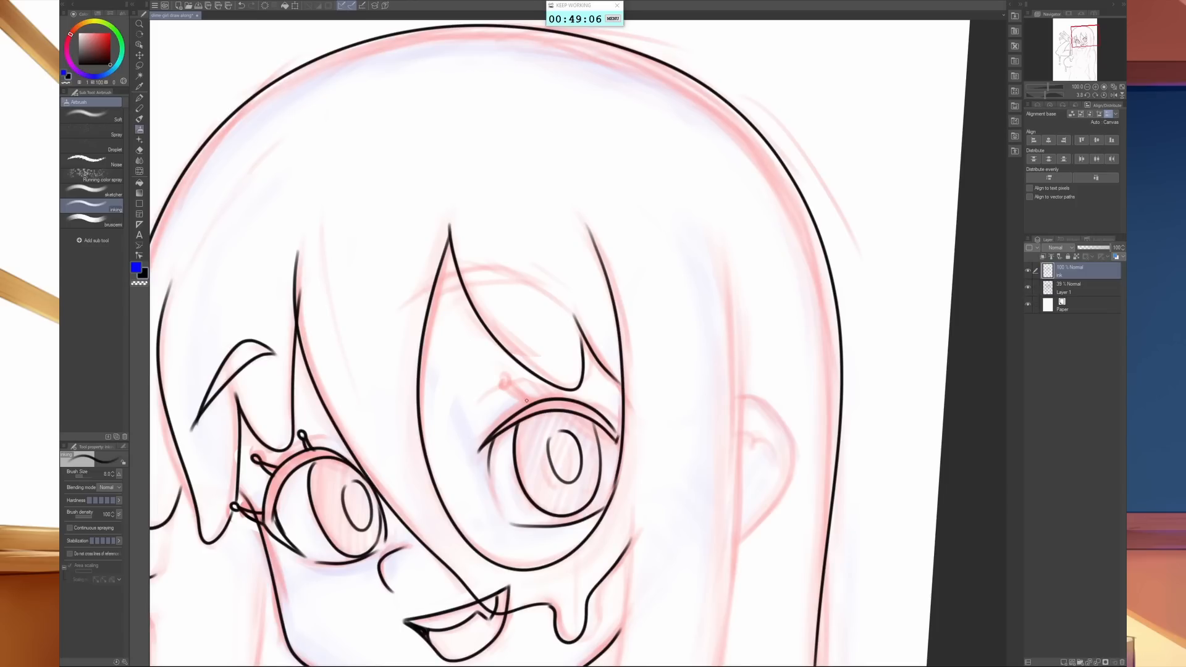
{"action": "mouse_move", "coordinate": [523, 406]}
{"action": "left_mouse_down"}
{"action": "mouse_move", "coordinate": [510, 380]}
{"action": "mouse_move", "coordinate": [564, 374]}
{"action": "mouse_move", "coordinate": [573, 395]}
{"action": "mouse_move", "coordinate": [568, 380]}
{"action": "left_mouse_up"}
{"action": "mouse_move", "coordinate": [614, 437]}
{"action": "left_mouse_down"}
{"action": "mouse_move", "coordinate": [620, 453]}
{"action": "mouse_move", "coordinate": [637, 415]}
{"action": "mouse_move", "coordinate": [613, 425]}
{"action": "mouse_move", "coordinate": [623, 442]}
{"action": "left_mouse_up"}
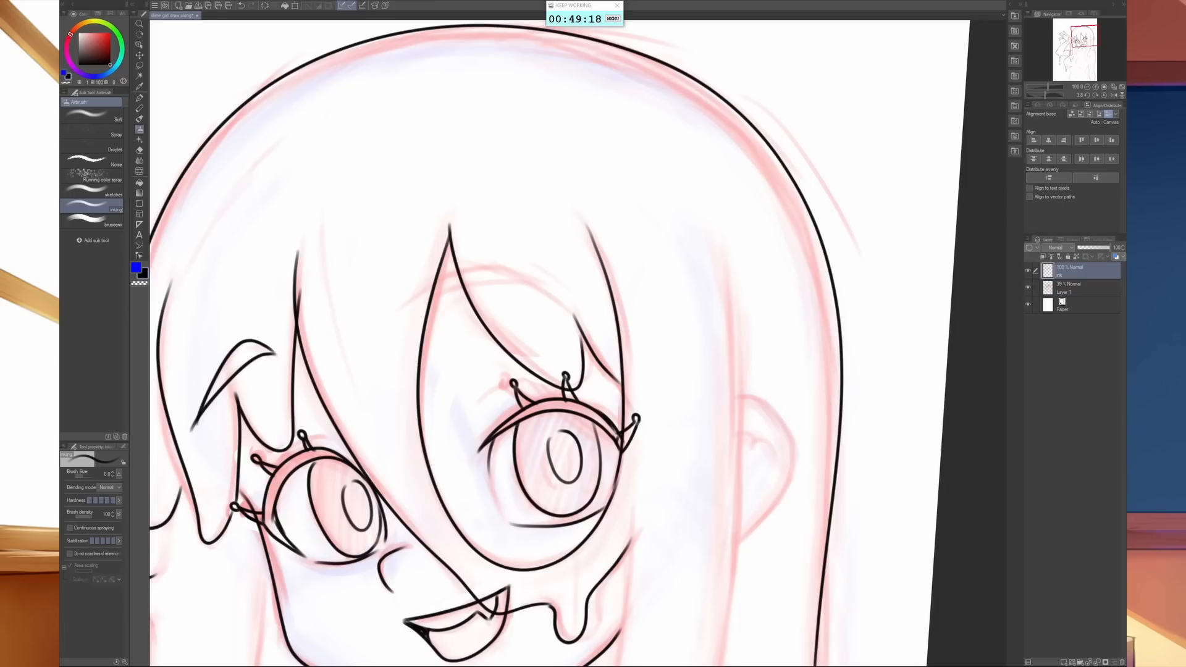
- Ink both edges of the long hair lock in front of the ear, ending in a drip over the shoulder
{"action": "left_click_drag", "start_coordinate": [797, 499], "coordinate": [778, 254]}
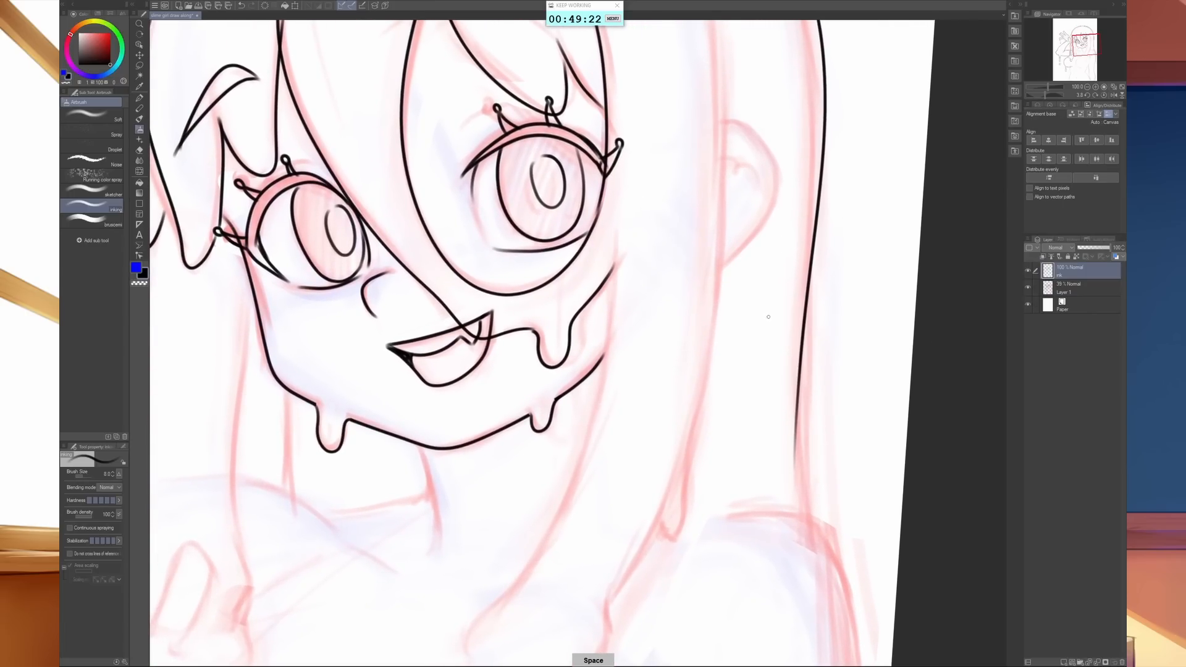
{"action": "left_click_drag", "start_coordinate": [773, 318], "coordinate": [659, 407]}
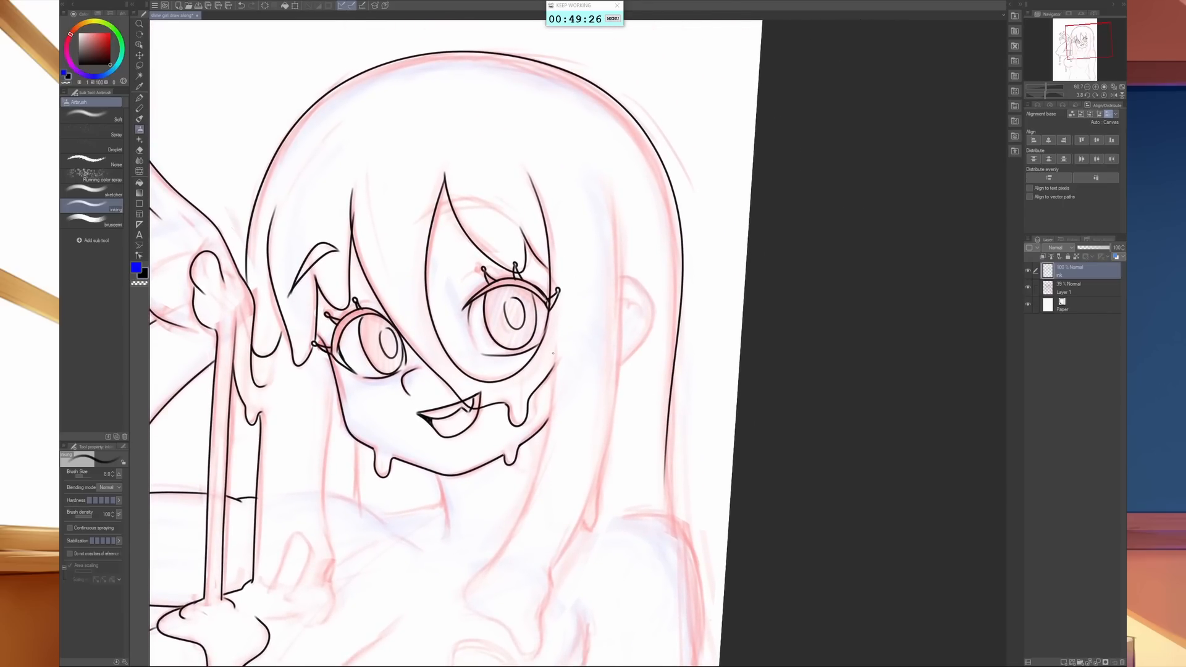
{"action": "mouse_move", "coordinate": [553, 353]}
{"action": "left_mouse_down"}
{"action": "mouse_move", "coordinate": [522, 513]}
{"action": "mouse_move", "coordinate": [463, 602]}
{"action": "mouse_move", "coordinate": [527, 655]}
{"action": "mouse_move", "coordinate": [551, 594]}
{"action": "left_mouse_up"}
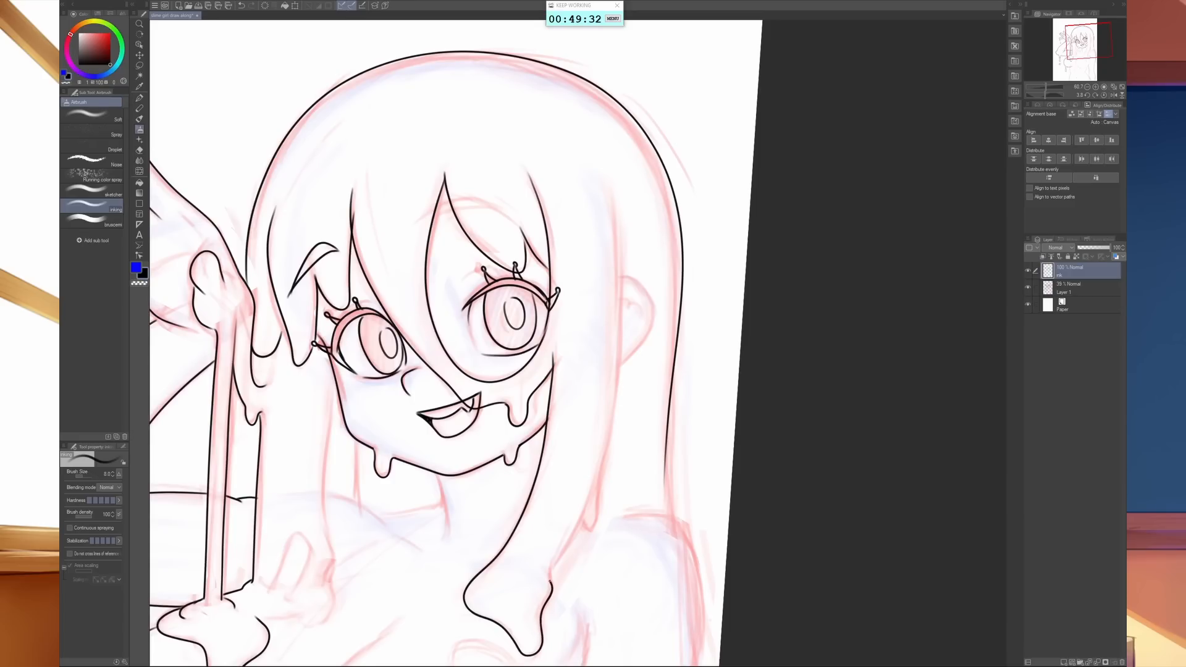
{"action": "mouse_move", "coordinate": [615, 197]}
{"action": "left_mouse_down"}
{"action": "mouse_move", "coordinate": [622, 382]}
{"action": "mouse_move", "coordinate": [606, 511]}
{"action": "mouse_move", "coordinate": [551, 563]}
{"action": "left_mouse_up"}
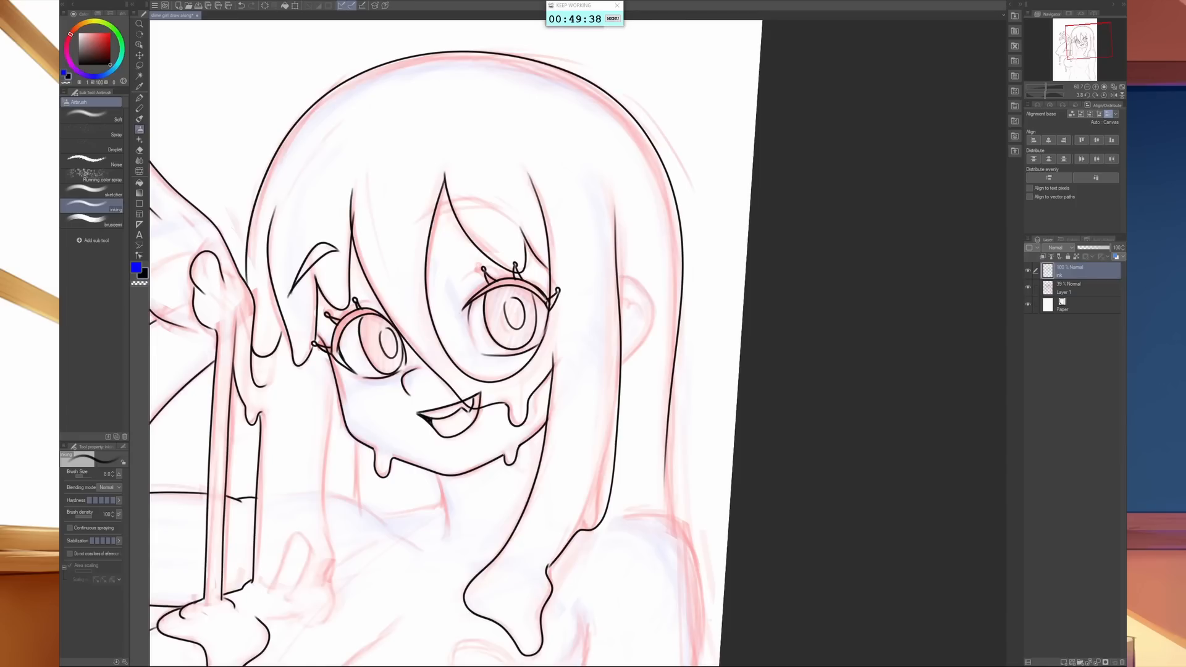
{"action": "left_click_drag", "start_coordinate": [599, 508], "coordinate": [591, 521]}
{"action": "key", "text": "ctrl+z"}
- Ink the ear behind the long front lock, including its small inner curve
{"action": "left_click_drag", "start_coordinate": [502, 517], "coordinate": [532, 517]}
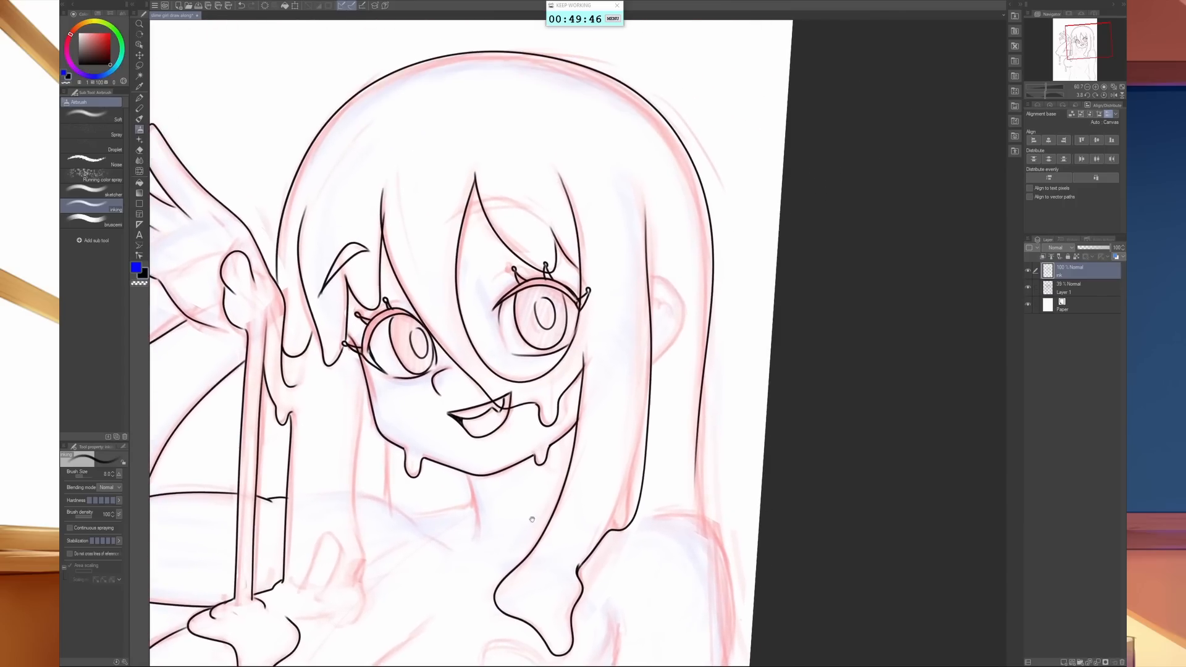
{"action": "mouse_move", "coordinate": [664, 280]}
{"action": "left_mouse_down"}
{"action": "mouse_move", "coordinate": [684, 320]}
{"action": "mouse_move", "coordinate": [652, 362]}
{"action": "left_mouse_up"}
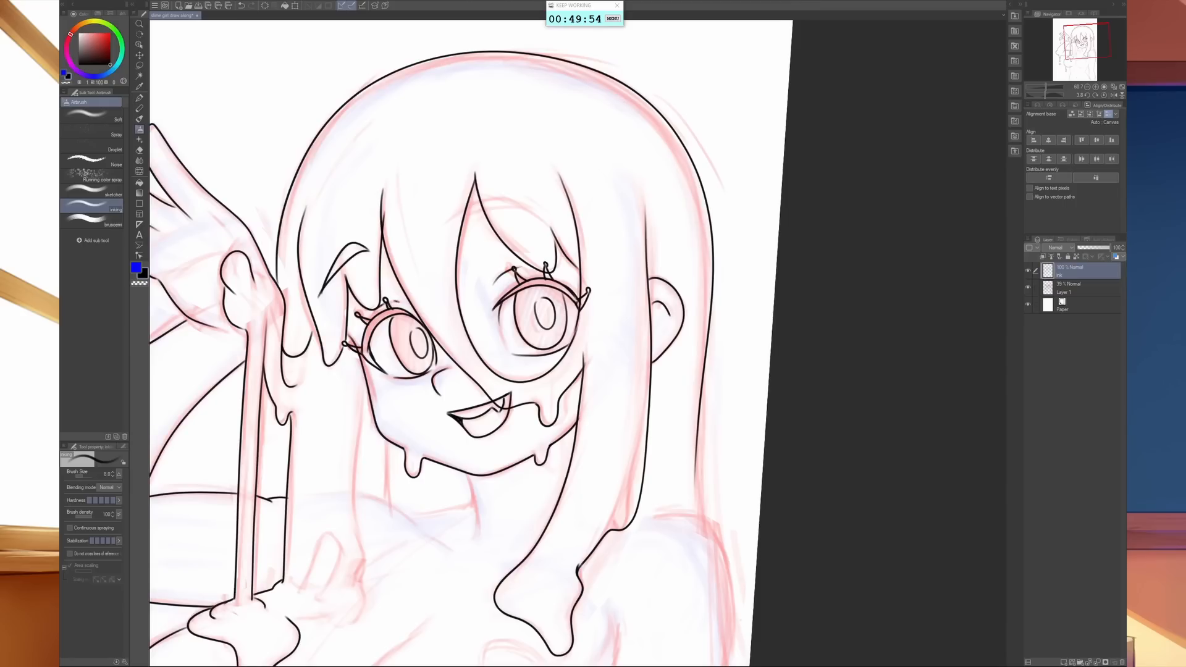
{"action": "mouse_move", "coordinate": [461, 210]}
{"action": "left_mouse_down"}
{"action": "mouse_move", "coordinate": [507, 198]}
{"action": "mouse_move", "coordinate": [541, 219]}
{"action": "mouse_move", "coordinate": [457, 217]}
{"action": "left_mouse_up"}
- Ink the neck, shoulder and collarbone lines and the hair lock beside the raised arm with its dripping end and small loop
{"action": "mouse_move", "coordinate": [517, 543]}
{"action": "left_mouse_down"}
{"action": "mouse_move", "coordinate": [564, 476]}
{"action": "mouse_move", "coordinate": [725, 346]}
{"action": "left_mouse_up"}
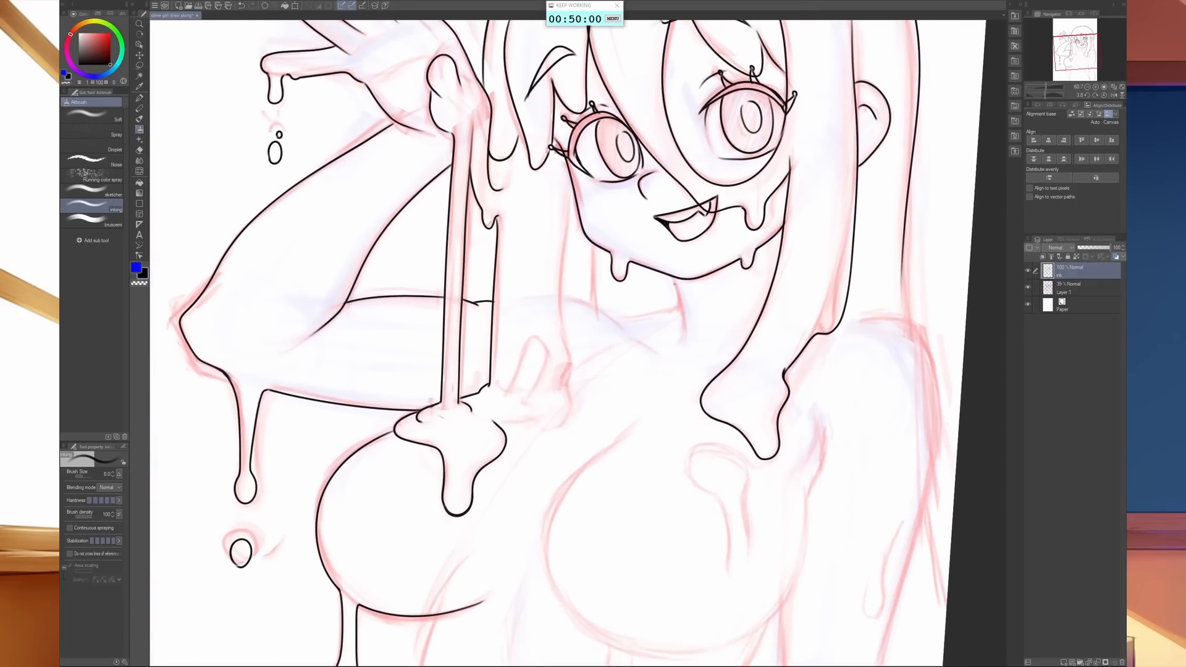
{"action": "mouse_move", "coordinate": [673, 279]}
{"action": "left_mouse_down"}
{"action": "mouse_move", "coordinate": [683, 339]}
{"action": "mouse_move", "coordinate": [675, 302]}
{"action": "mouse_move", "coordinate": [618, 321]}
{"action": "mouse_move", "coordinate": [646, 347]}
{"action": "mouse_move", "coordinate": [556, 296]}
{"action": "left_mouse_up"}
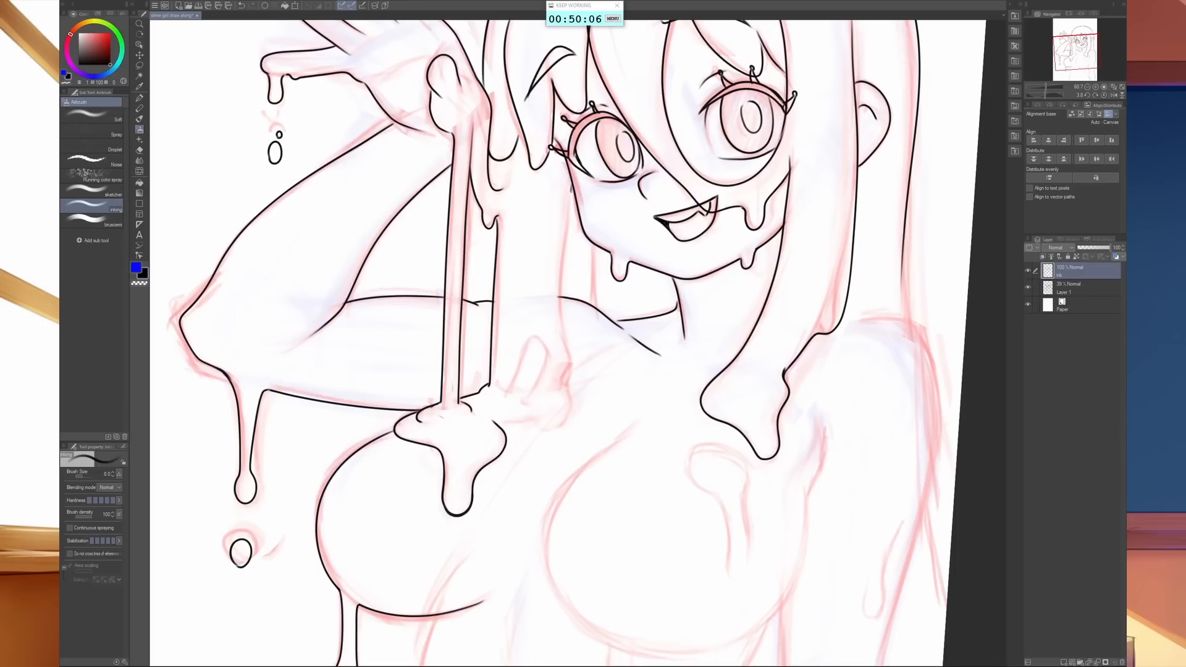
{"action": "mouse_move", "coordinate": [568, 192]}
{"action": "left_mouse_down"}
{"action": "mouse_move", "coordinate": [566, 414]}
{"action": "mouse_move", "coordinate": [547, 426]}
{"action": "mouse_move", "coordinate": [524, 407]}
{"action": "mouse_move", "coordinate": [496, 424]}
{"action": "left_mouse_up"}
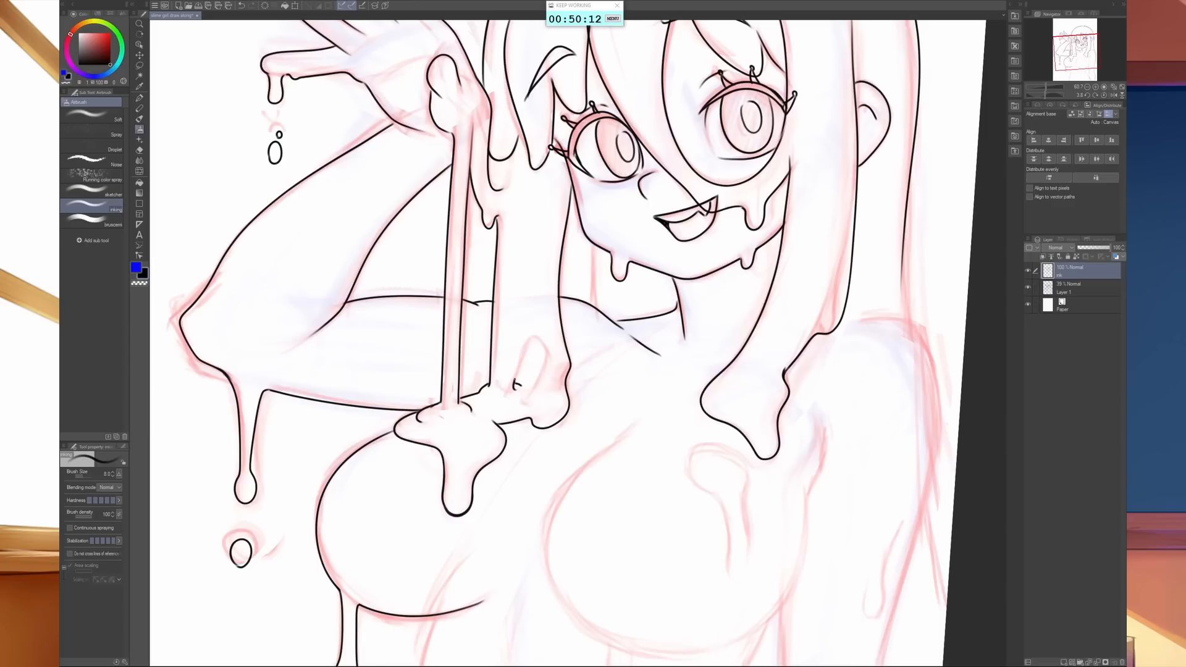
{"action": "mouse_move", "coordinate": [515, 381]}
{"action": "left_mouse_down"}
{"action": "mouse_move", "coordinate": [522, 341]}
{"action": "mouse_move", "coordinate": [541, 337]}
{"action": "mouse_move", "coordinate": [547, 363]}
{"action": "mouse_move", "coordinate": [532, 390]}
{"action": "left_mouse_up"}
- Ink the rounded chest contour on the side away from the raised arm, with the short armpit line above it
{"action": "left_click_drag", "start_coordinate": [619, 457], "coordinate": [440, 426]}
{"action": "left_click_drag", "start_coordinate": [736, 400], "coordinate": [887, 208]}
{"action": "mouse_move", "coordinate": [789, 192]}
{"action": "left_mouse_down"}
{"action": "mouse_move", "coordinate": [774, 306]}
{"action": "mouse_move", "coordinate": [750, 364]}
{"action": "mouse_move", "coordinate": [692, 406]}
{"action": "mouse_move", "coordinate": [602, 419]}
{"action": "left_mouse_up"}
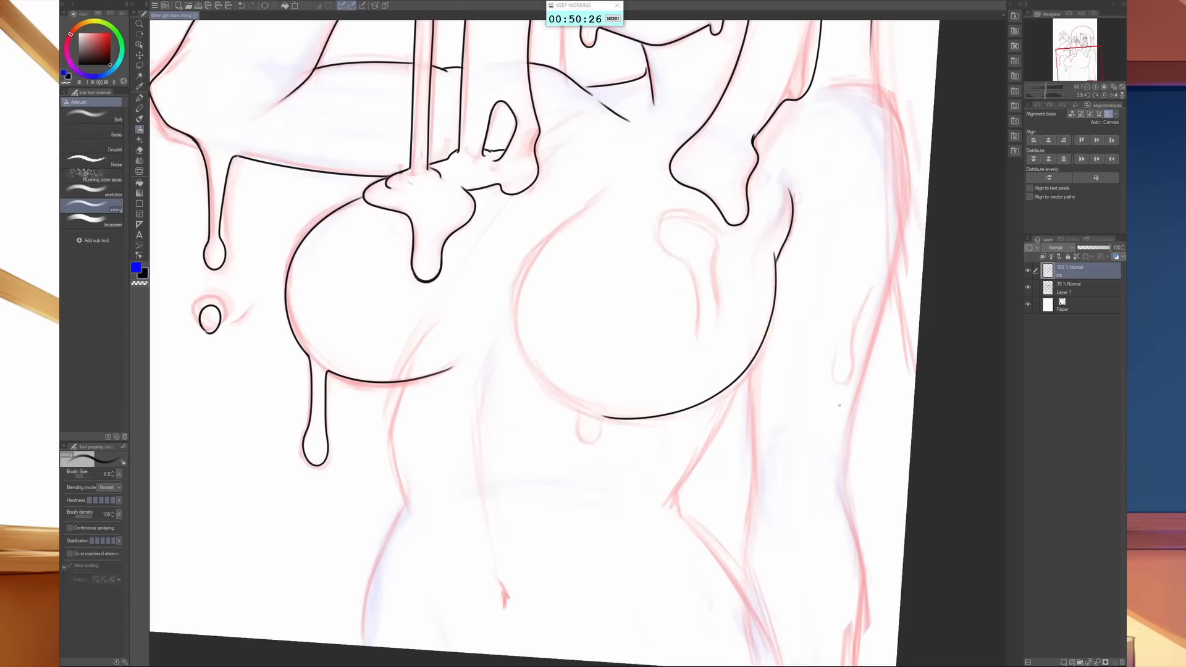
{"action": "key", "text": "ctrl+z"}
{"action": "mouse_move", "coordinate": [774, 251]}
{"action": "left_mouse_down"}
{"action": "mouse_move", "coordinate": [764, 345]}
{"action": "mouse_move", "coordinate": [718, 397]}
{"action": "mouse_move", "coordinate": [644, 419]}
{"action": "mouse_move", "coordinate": [568, 401]}
{"action": "mouse_move", "coordinate": [519, 340]}
{"action": "mouse_move", "coordinate": [517, 300]}
{"action": "mouse_move", "coordinate": [530, 260]}
{"action": "mouse_move", "coordinate": [618, 184]}
{"action": "left_mouse_up"}
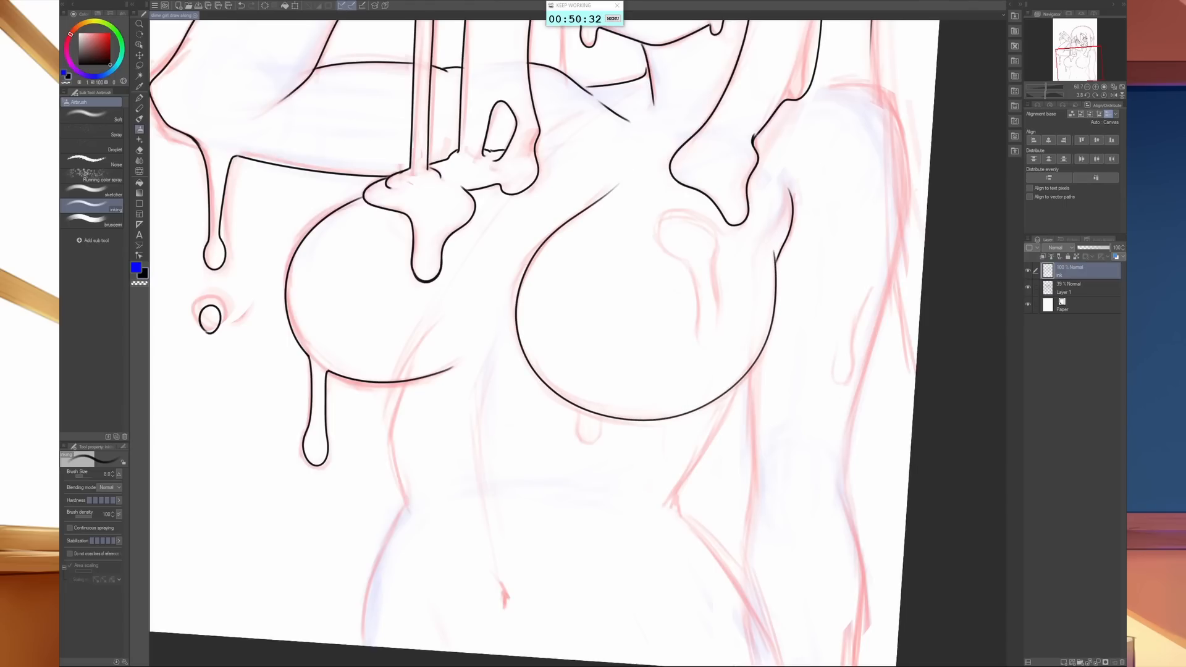
- Erase a gap in the lower chest contour, ink a short drip there, and outline the long drip on the chest
{"action": "key", "text": "e"}
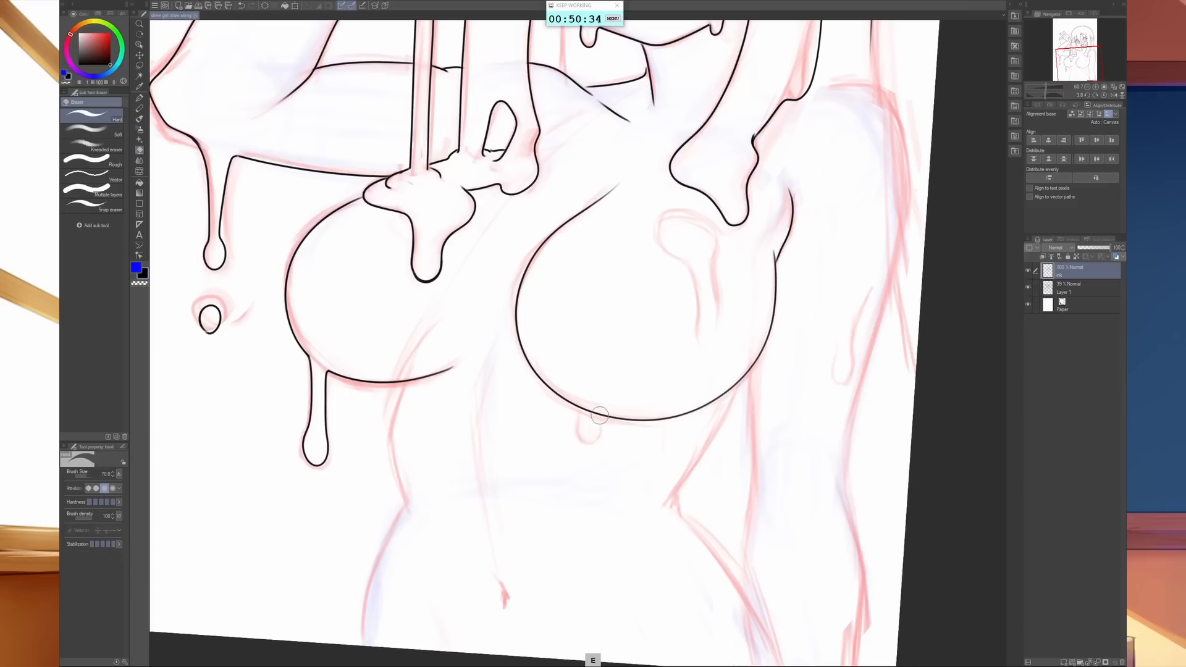
{"action": "left_click_drag", "start_coordinate": [588, 399], "coordinate": [588, 428]}
{"action": "key", "text": "b"}
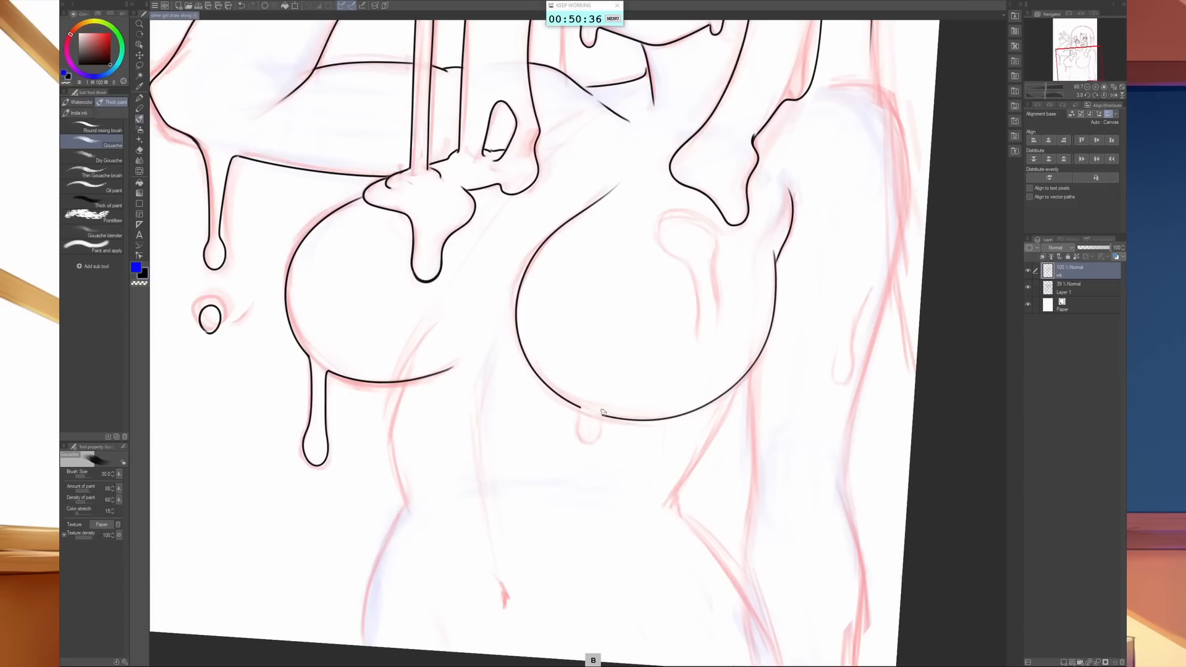
{"action": "mouse_move", "coordinate": [579, 415]}
{"action": "left_mouse_down"}
{"action": "mouse_move", "coordinate": [579, 429]}
{"action": "mouse_move", "coordinate": [598, 430]}
{"action": "left_mouse_up"}
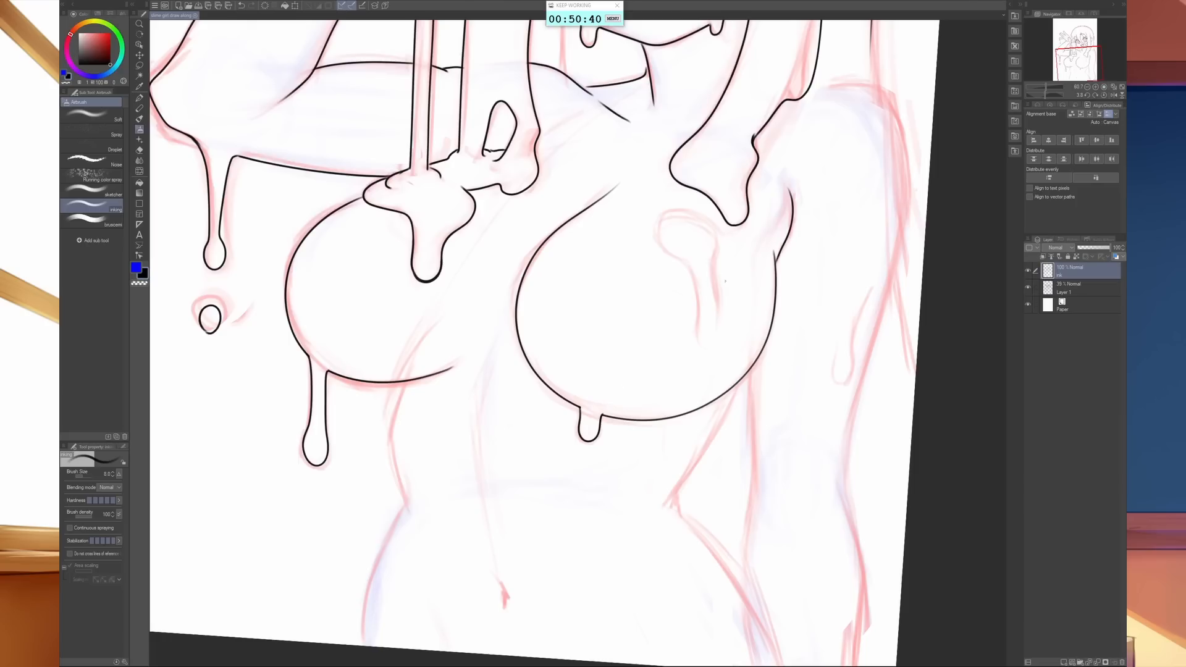
{"action": "mouse_move", "coordinate": [690, 269]}
{"action": "left_mouse_down"}
{"action": "mouse_move", "coordinate": [711, 343]}
{"action": "mouse_move", "coordinate": [721, 322]}
{"action": "mouse_move", "coordinate": [710, 228]}
{"action": "mouse_move", "coordinate": [671, 215]}
{"action": "mouse_move", "coordinate": [659, 228]}
{"action": "mouse_move", "coordinate": [683, 260]}
{"action": "left_mouse_up"}
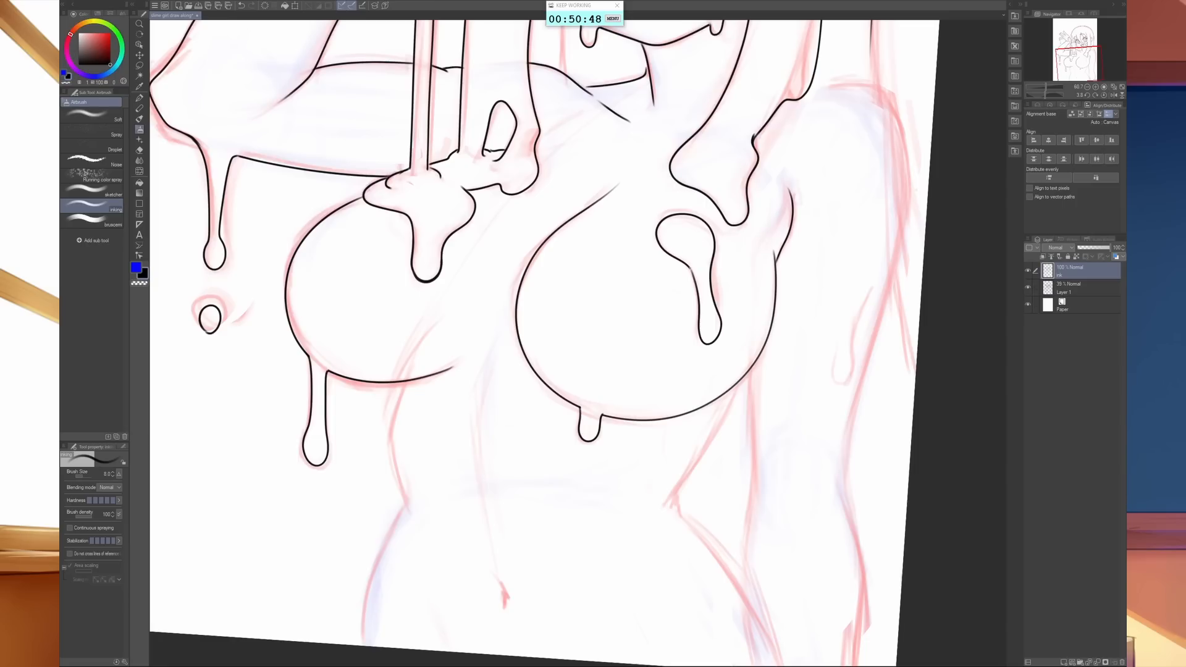
- Ink the waist and hip contours on both sides of the torso down to the canvas edge
{"action": "left_click_drag", "start_coordinate": [677, 538], "coordinate": [669, 483]}
{"action": "left_click", "coordinate": [1104, 95]}
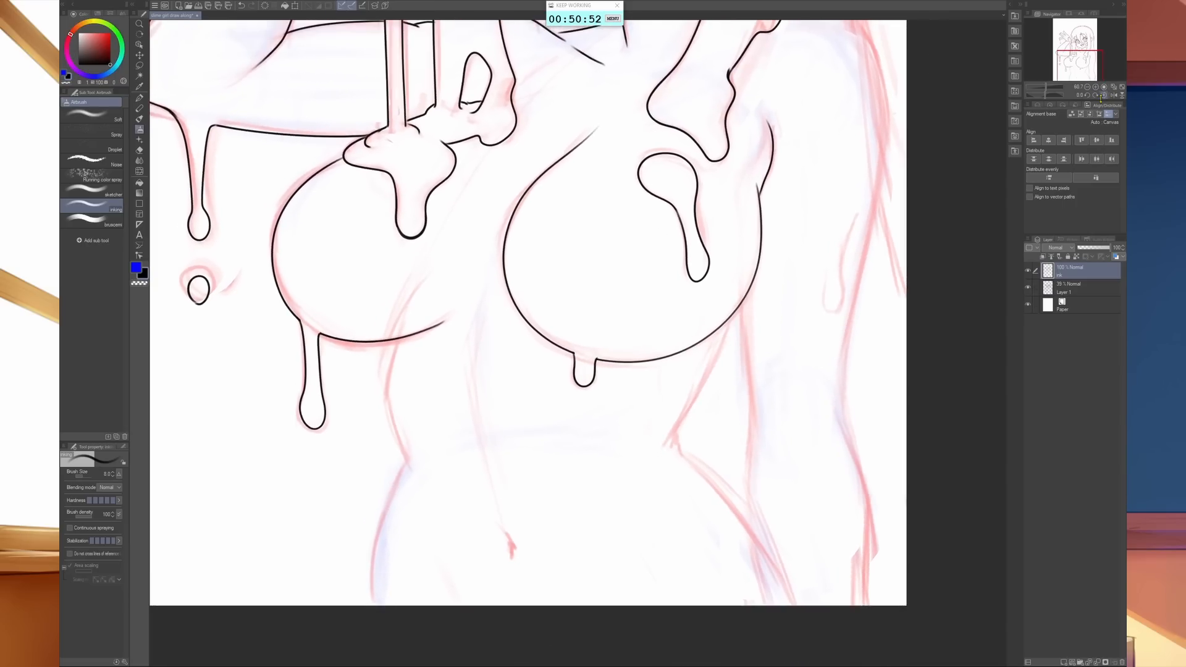
{"action": "left_click_drag", "start_coordinate": [779, 522], "coordinate": [711, 471]}
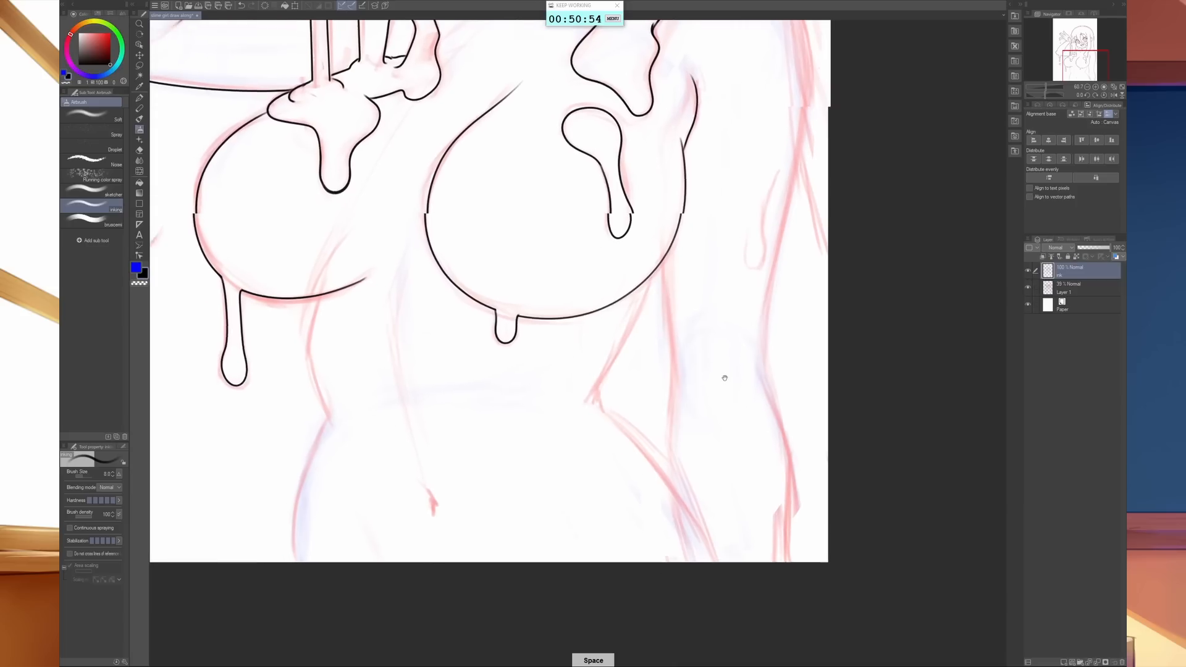
{"action": "mouse_move", "coordinate": [662, 265]}
{"action": "left_mouse_down"}
{"action": "mouse_move", "coordinate": [607, 388]}
{"action": "mouse_move", "coordinate": [680, 469]}
{"action": "mouse_move", "coordinate": [729, 554]}
{"action": "left_mouse_up"}
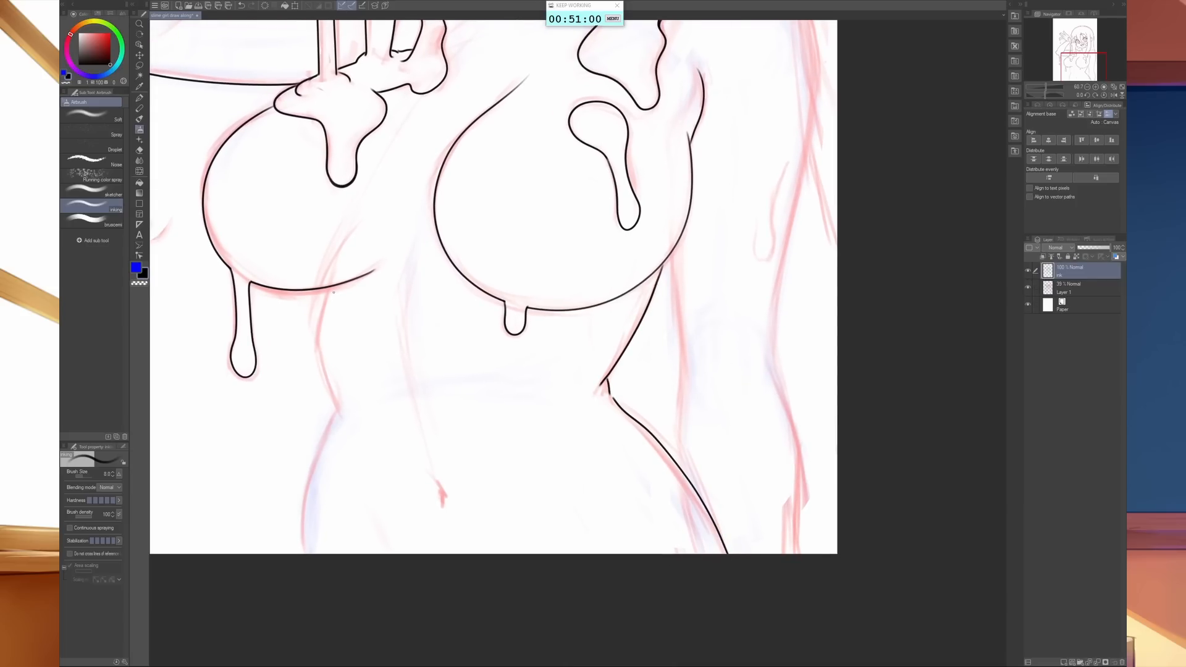
{"action": "mouse_move", "coordinate": [332, 286]}
{"action": "left_mouse_down"}
{"action": "mouse_move", "coordinate": [316, 332]}
{"action": "mouse_move", "coordinate": [336, 415]}
{"action": "mouse_move", "coordinate": [313, 469]}
{"action": "mouse_move", "coordinate": [304, 554]}
{"action": "left_mouse_up"}
{"action": "key", "text": "space"}
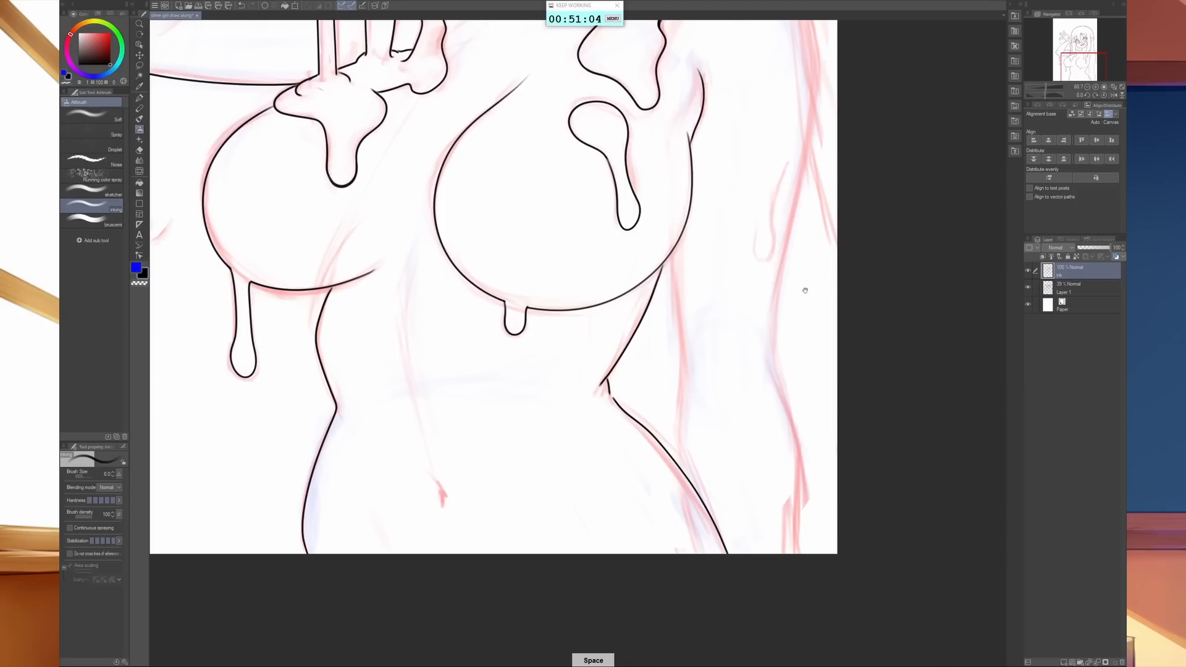
- Ink the shoulder and both contours of the lowered arm down toward the canvas edge
{"action": "left_click_drag", "start_coordinate": [803, 283], "coordinate": [678, 507]}
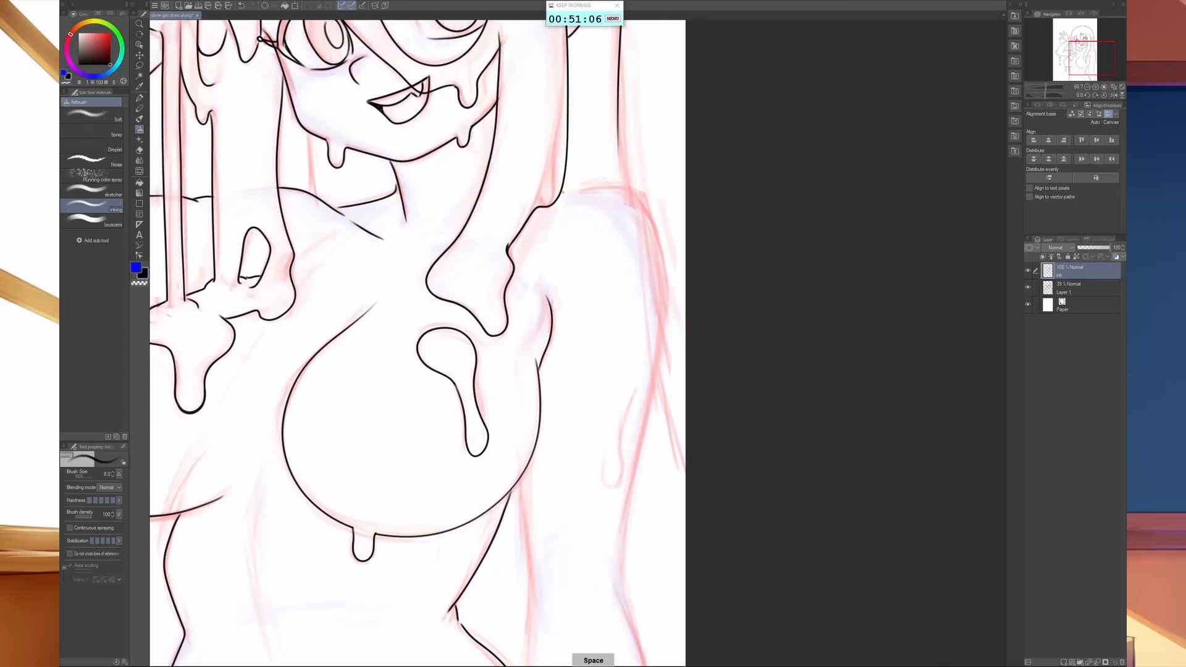
{"action": "mouse_move", "coordinate": [562, 193]}
{"action": "left_mouse_down"}
{"action": "mouse_move", "coordinate": [638, 197]}
{"action": "mouse_move", "coordinate": [660, 265]}
{"action": "mouse_move", "coordinate": [664, 330]}
{"action": "mouse_move", "coordinate": [623, 507]}
{"action": "mouse_move", "coordinate": [620, 598]}
{"action": "left_mouse_up"}
{"action": "key", "text": "space"}
{"action": "left_click_drag", "start_coordinate": [583, 551], "coordinate": [634, 315]}
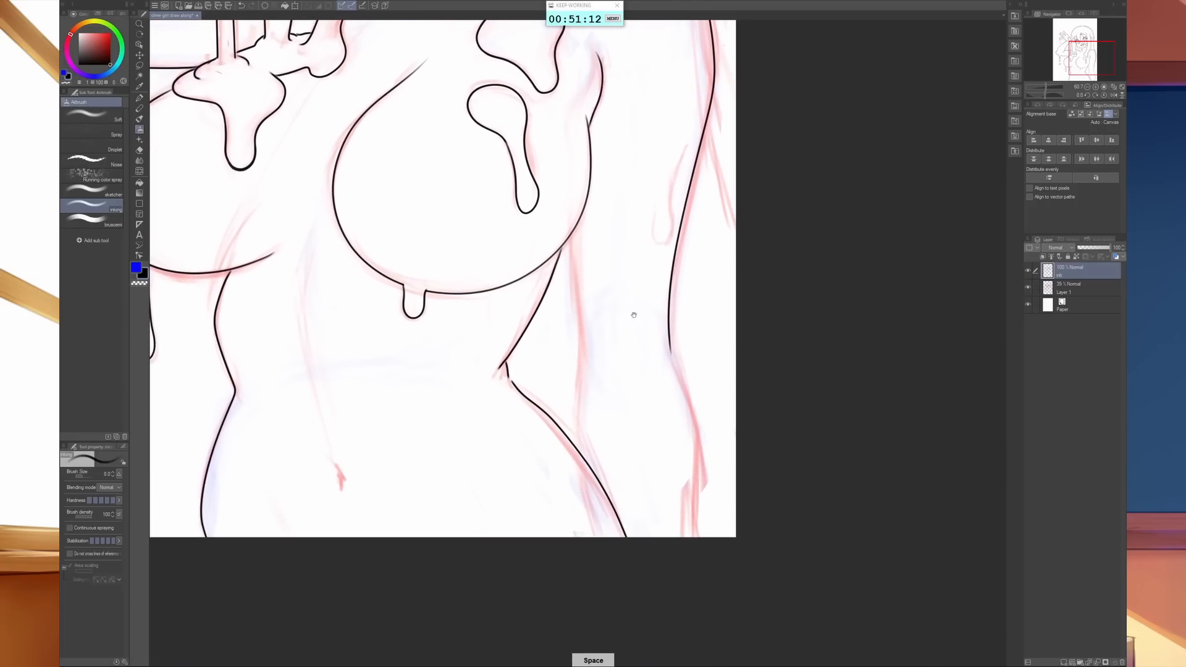
{"action": "left_click_drag", "start_coordinate": [567, 241], "coordinate": [584, 455]}
{"action": "mouse_move", "coordinate": [670, 348]}
{"action": "left_mouse_down"}
{"action": "mouse_move", "coordinate": [693, 452]}
{"action": "mouse_move", "coordinate": [692, 536]}
{"action": "left_mouse_up"}
- Ink the small open drip on the lowered upper arm
{"action": "key", "text": "space"}
{"action": "left_click_drag", "start_coordinate": [732, 316], "coordinate": [666, 628]}
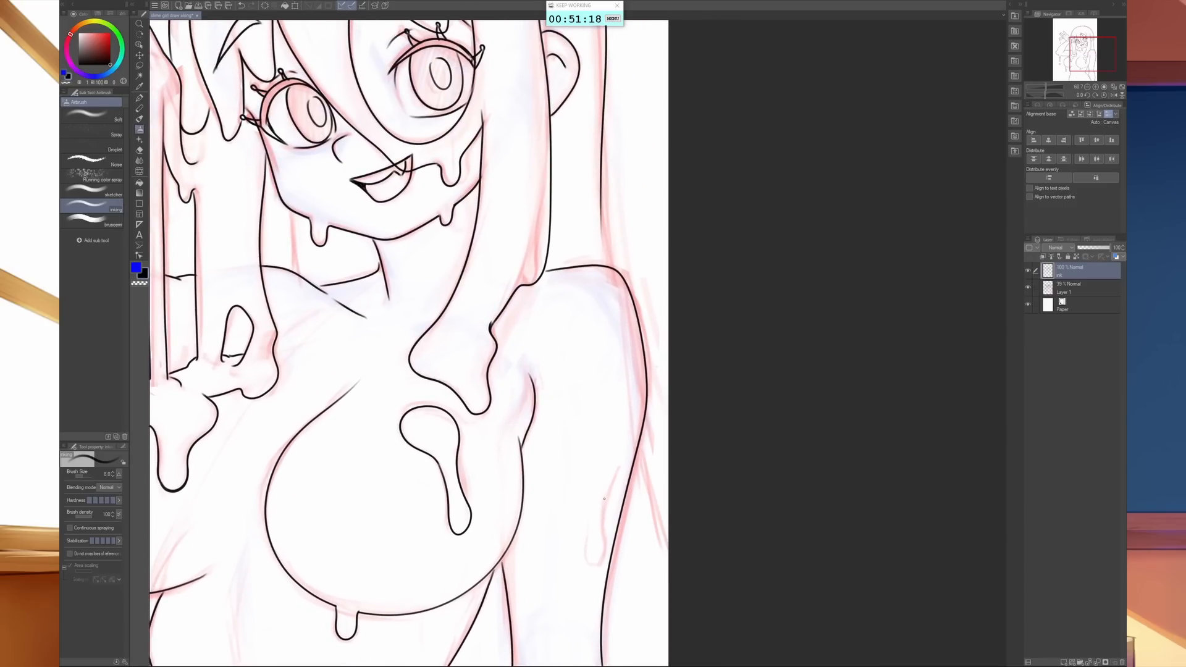
{"action": "mouse_move", "coordinate": [604, 498]}
{"action": "left_mouse_down"}
{"action": "mouse_move", "coordinate": [599, 564]}
{"action": "mouse_move", "coordinate": [586, 562]}
{"action": "mouse_move", "coordinate": [587, 526]}
{"action": "left_mouse_up"}
- Ink the short crease lines in the palm of the raised hand
{"action": "key", "text": "space"}
{"action": "scroll", "coordinate": [681, 419], "scroll_direction": "down", "scroll_amount": 5}
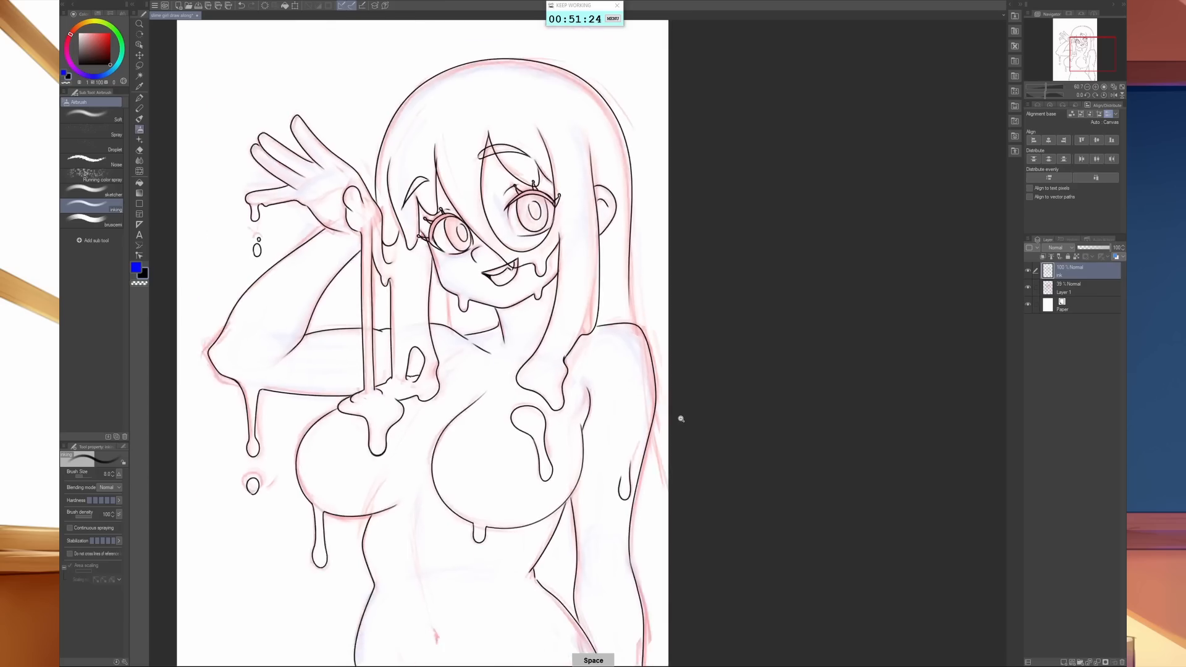
{"action": "left_click_drag", "start_coordinate": [680, 419], "coordinate": [712, 455]}
{"action": "scroll", "coordinate": [437, 271], "scroll_direction": "up", "scroll_amount": 6}
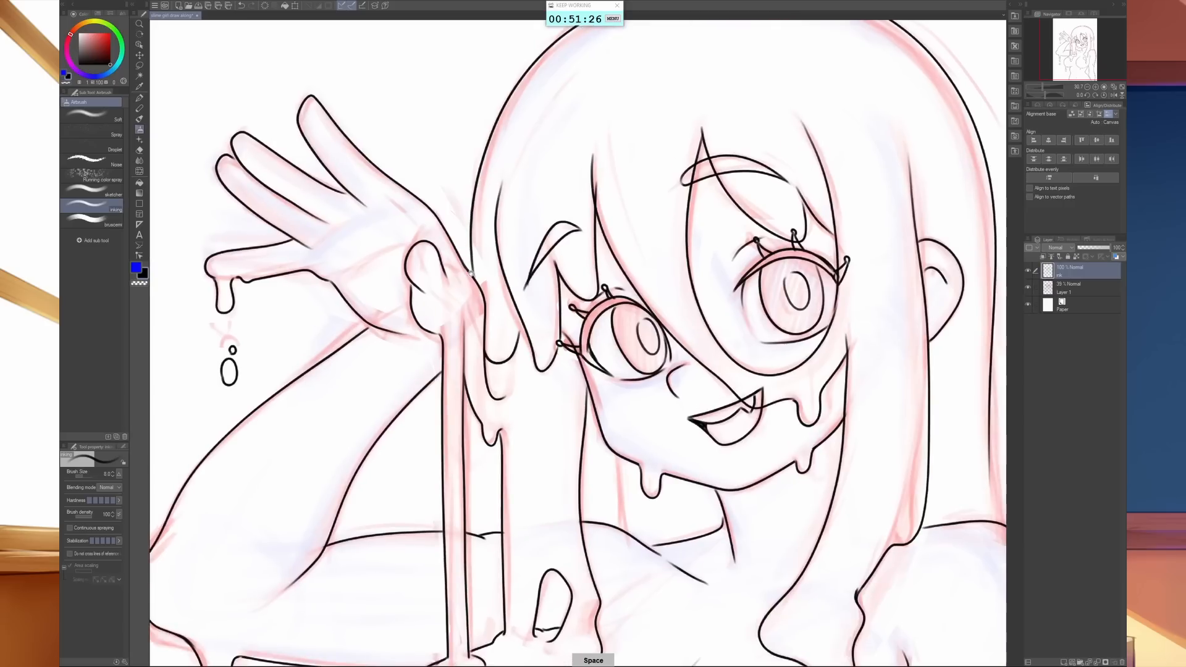
{"action": "left_click_drag", "start_coordinate": [438, 271], "coordinate": [501, 369]}
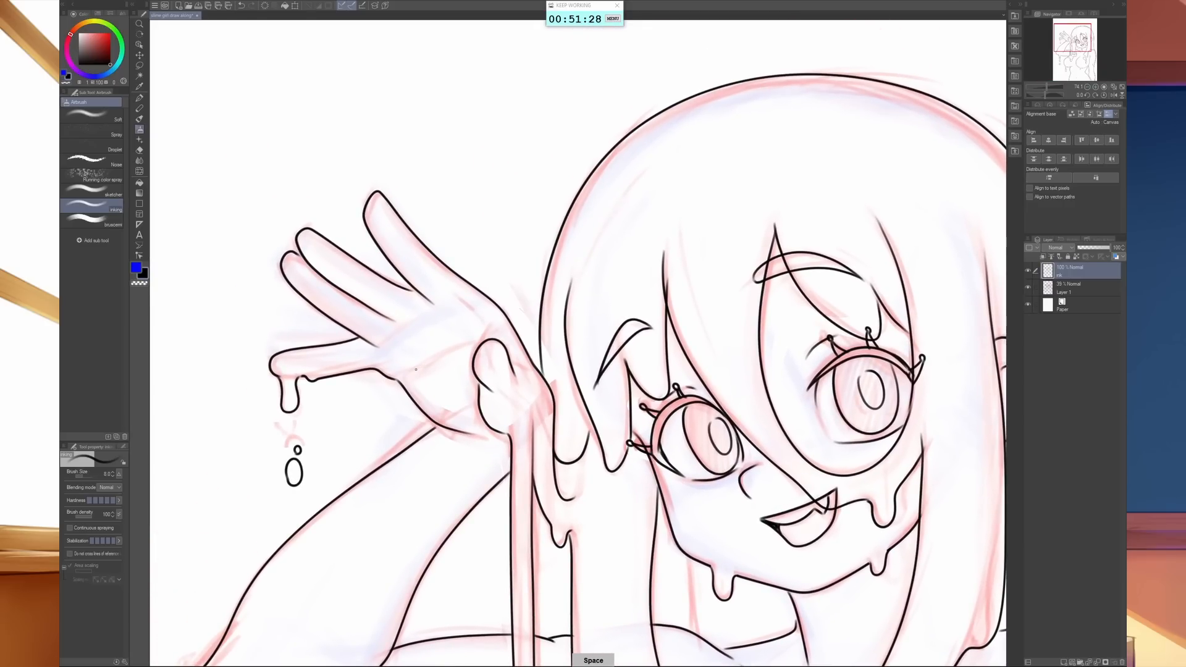
{"action": "mouse_move", "coordinate": [420, 364]}
{"action": "left_mouse_down"}
{"action": "mouse_move", "coordinate": [463, 346]}
{"action": "mouse_move", "coordinate": [402, 321]}
{"action": "left_mouse_up"}
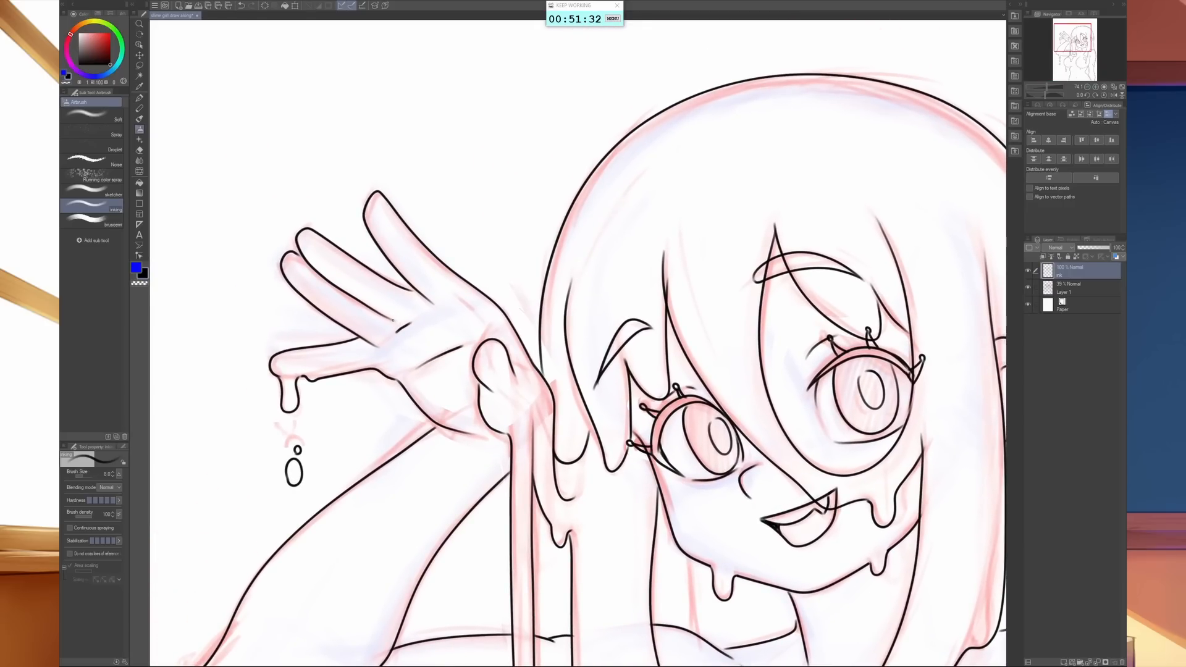
- Ink the hair line beside the neck under the jaw and a short crease line on the torso below the chest
{"action": "left_click_drag", "start_coordinate": [757, 453], "coordinate": [673, 454]}
{"action": "left_click_drag", "start_coordinate": [913, 647], "coordinate": [716, 396]}
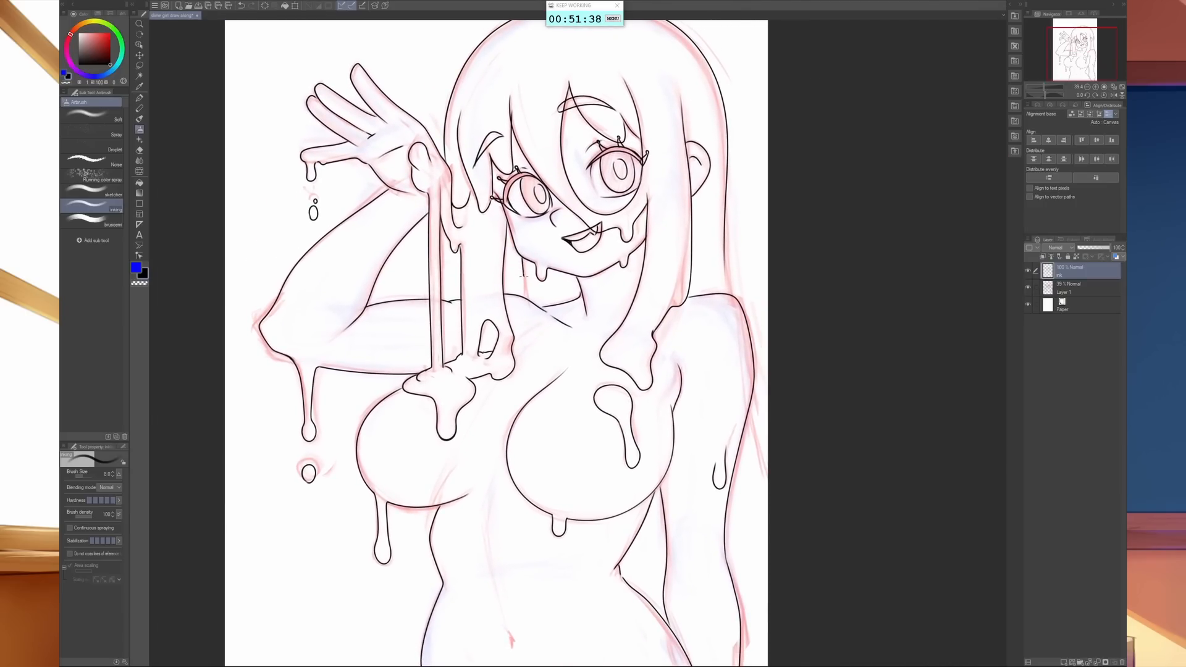
{"action": "left_click_drag", "start_coordinate": [723, 565], "coordinate": [719, 553]}
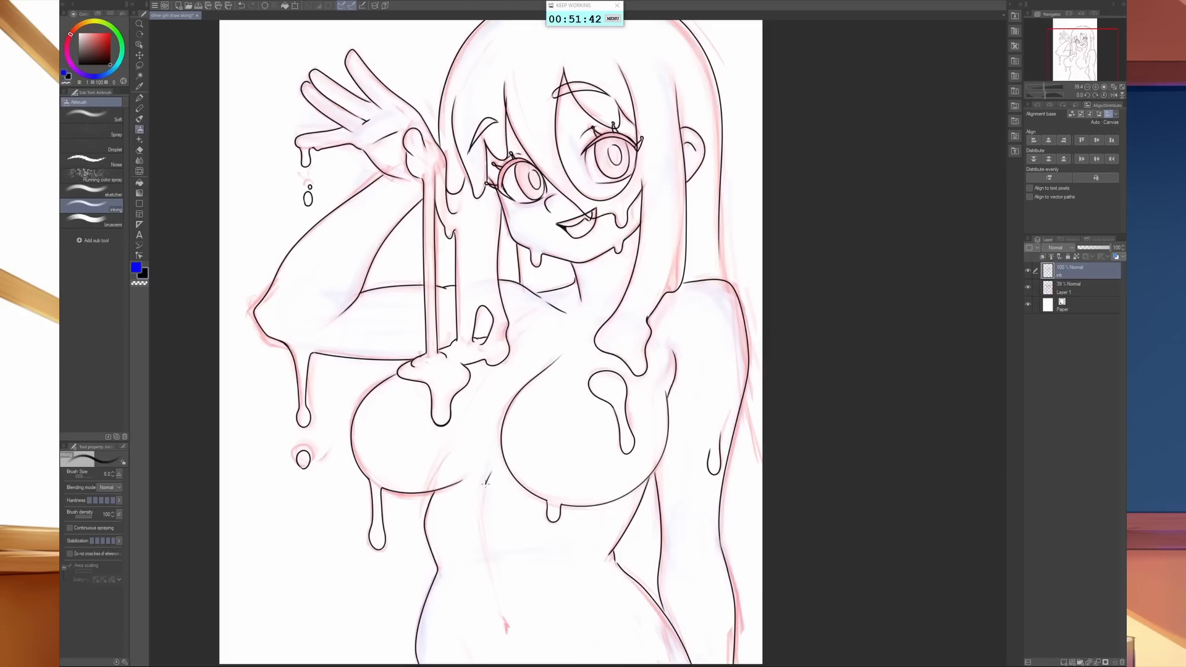
{"action": "left_click_drag", "start_coordinate": [777, 569], "coordinate": [709, 567]}
{"action": "left_click_drag", "start_coordinate": [744, 493], "coordinate": [739, 492]}
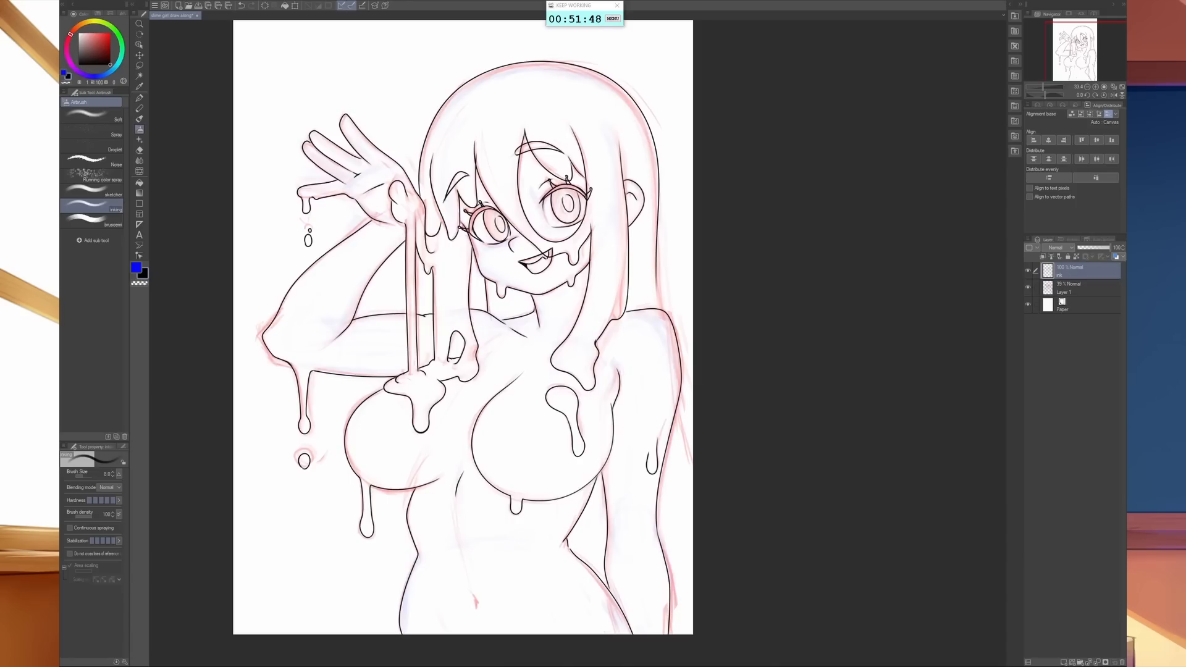
- Compare the line art with and without the sketch layer visible
{"action": "left_click", "coordinate": [1029, 288]}
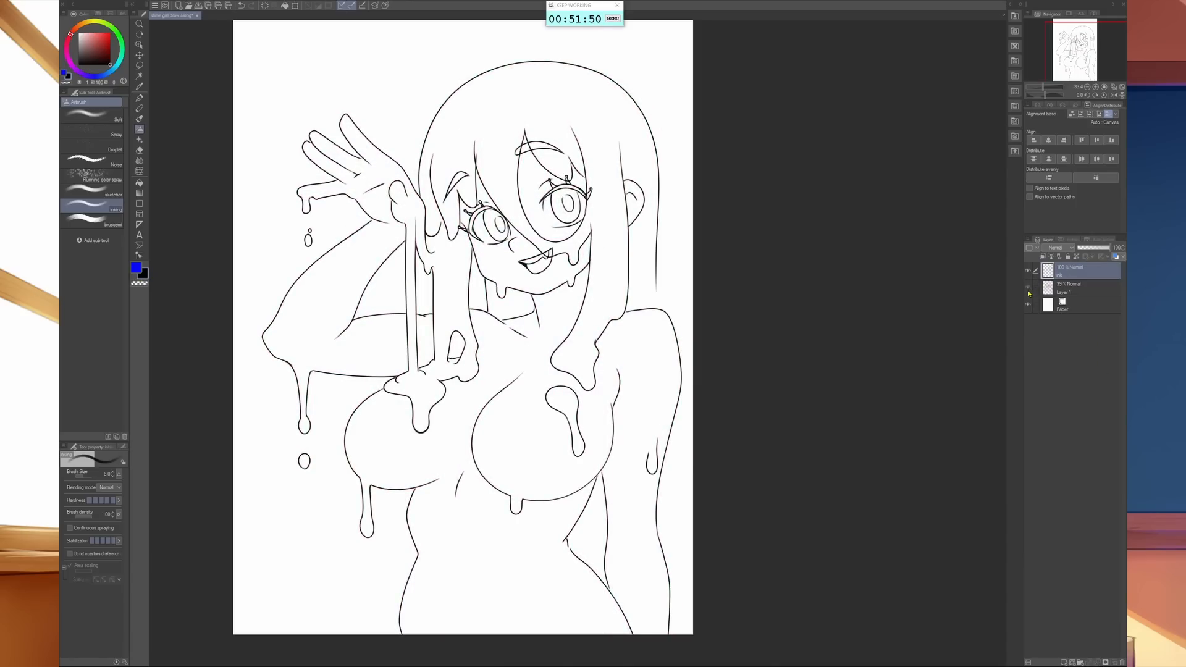
{"action": "left_click", "coordinate": [1028, 287]}
{"action": "left_click", "coordinate": [1028, 288]}
{"action": "left_click", "coordinate": [1029, 289]}
{"action": "left_click", "coordinate": [1029, 289]}
{"action": "left_click", "coordinate": [1029, 289]}
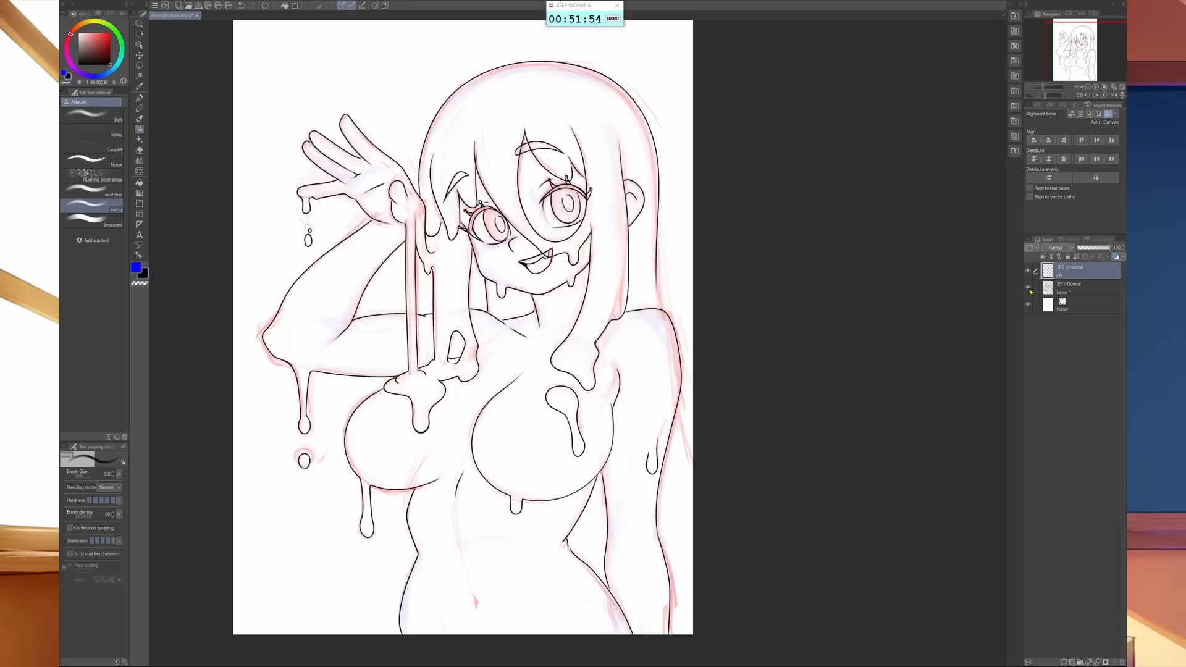
{"action": "left_click", "coordinate": [1029, 289]}
{"action": "left_click", "coordinate": [1029, 289]}
- Extend the outer hair line to the shoulder, and ink the hair strand ends beside the lowered arm and its forearm
{"action": "left_click_drag", "start_coordinate": [656, 256], "coordinate": [657, 305]}
{"action": "left_click_drag", "start_coordinate": [673, 401], "coordinate": [690, 479]}
{"action": "mouse_move", "coordinate": [664, 561]}
{"action": "left_mouse_down"}
{"action": "mouse_move", "coordinate": [667, 516]}
{"action": "mouse_move", "coordinate": [679, 564]}
{"action": "left_mouse_up"}
{"action": "key", "text": "ctrl+z"}
{"action": "left_click_drag", "start_coordinate": [667, 520], "coordinate": [670, 617]}
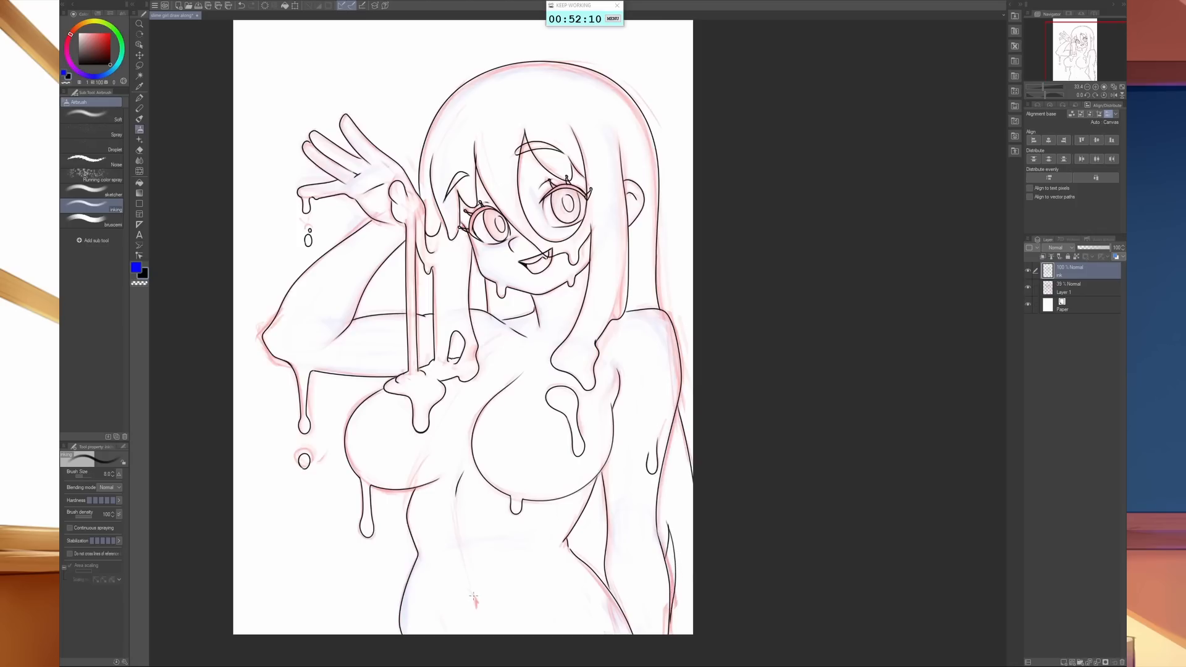
- Ink the navel and a short groin crease, and hide the sketch layer
{"action": "left_click_drag", "start_coordinate": [472, 595], "coordinate": [474, 610]}
{"action": "left_click_drag", "start_coordinate": [438, 613], "coordinate": [447, 634]}
{"action": "left_click", "coordinate": [1028, 288]}
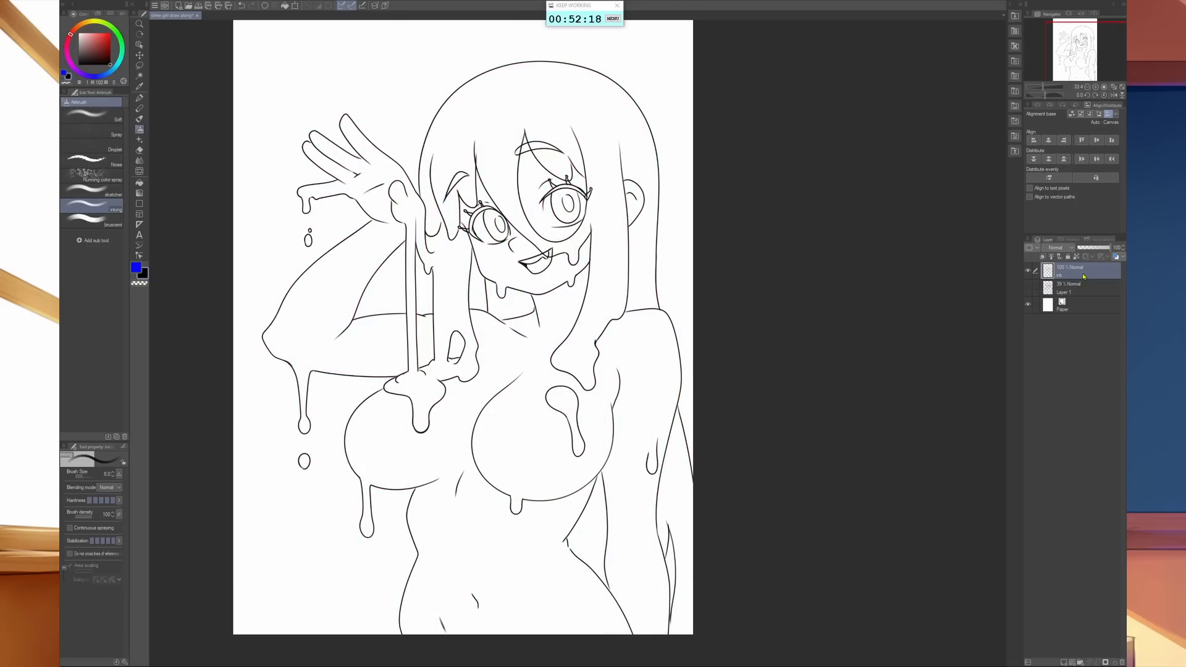
- Apply a saturated red layer color to the ink layer
{"action": "left_click", "coordinate": [1124, 258]}
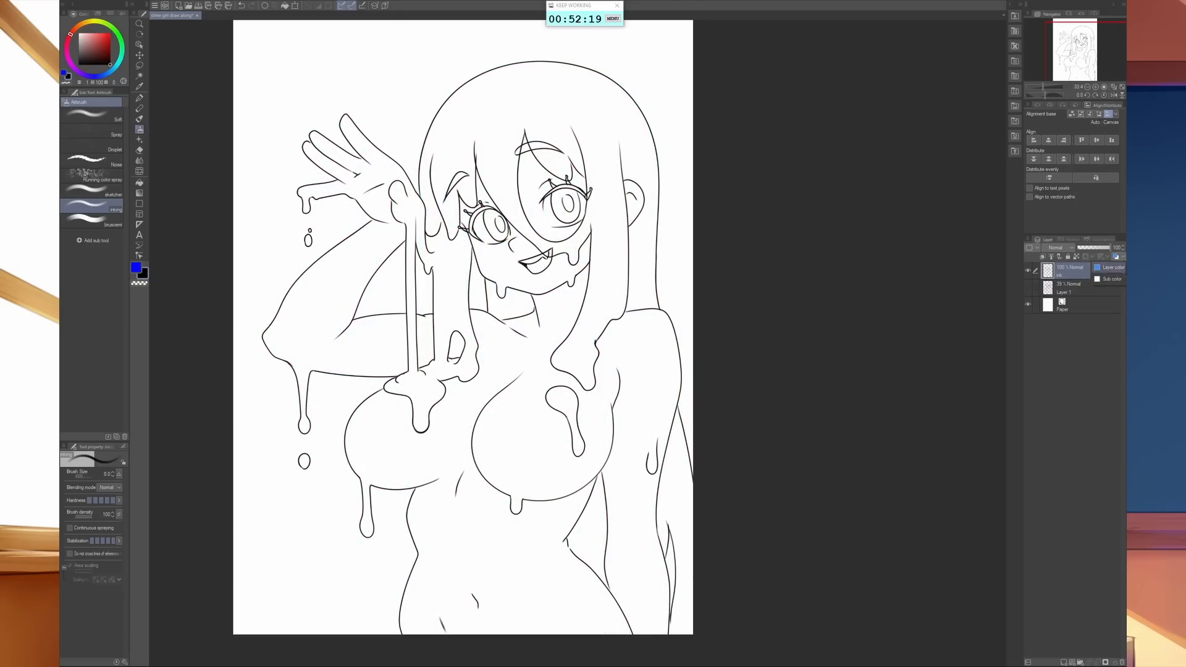
{"action": "left_click", "coordinate": [1117, 278]}
{"action": "left_click", "coordinate": [820, 122]}
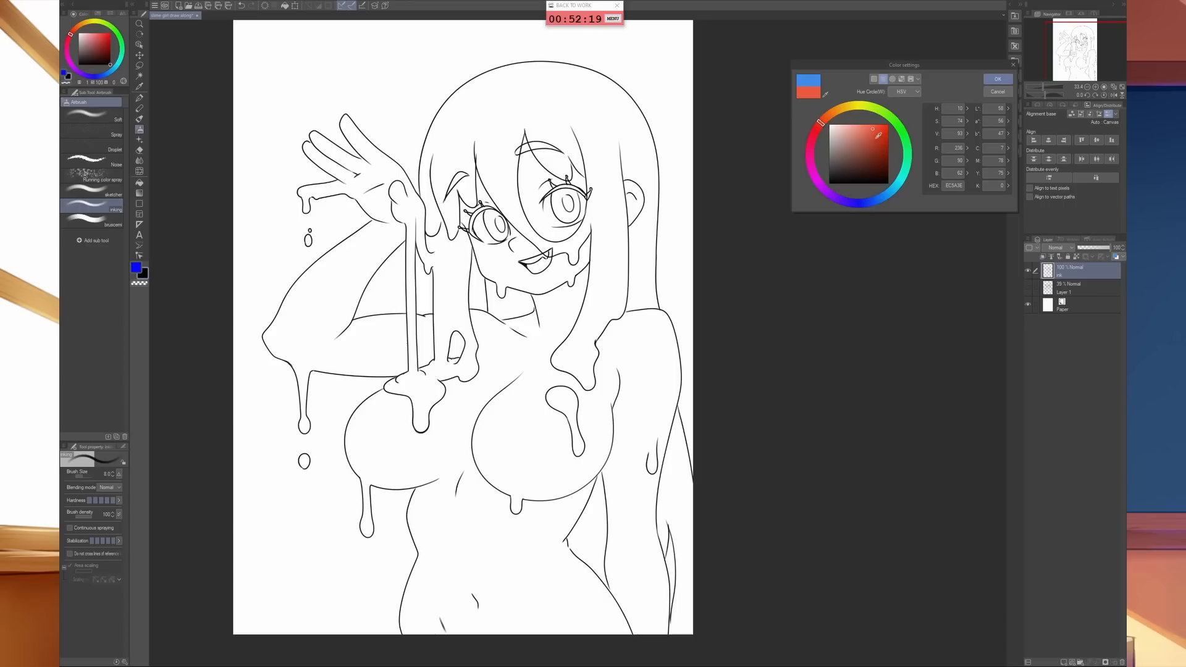
{"action": "left_click_drag", "start_coordinate": [868, 133], "coordinate": [888, 124]}
{"action": "left_click", "coordinate": [996, 80]}
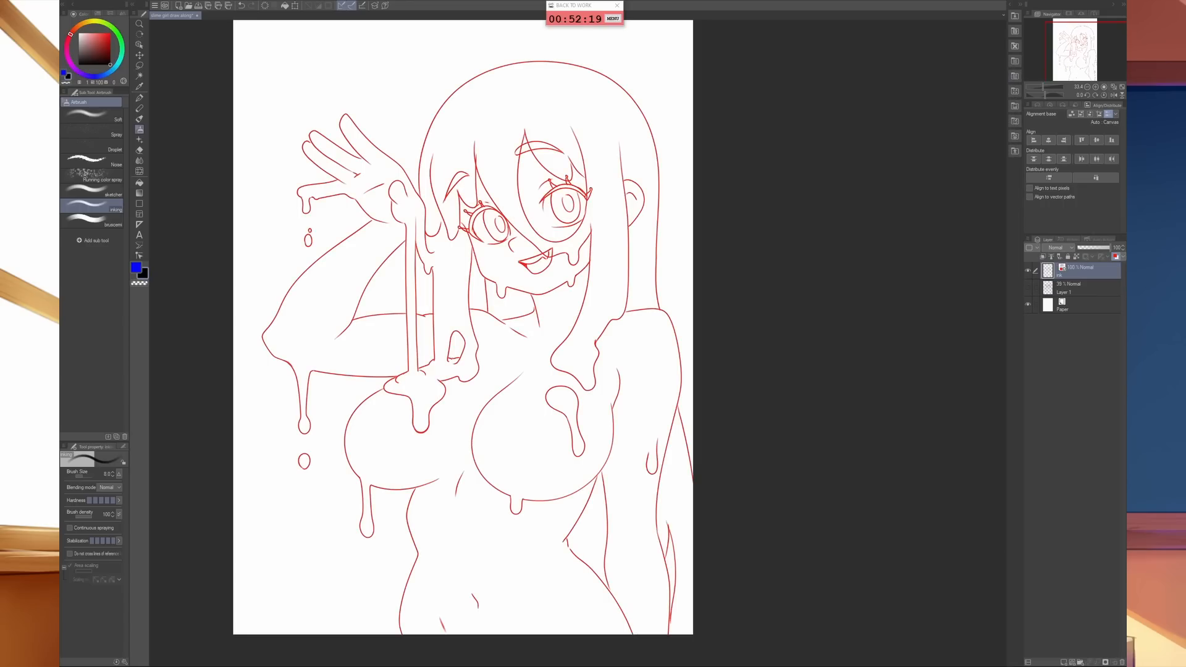
- Add a new raster layer above the ink layer and name it thickener
{"action": "left_click", "coordinate": [1064, 662]}
{"action": "double_click", "coordinate": [1072, 273]}
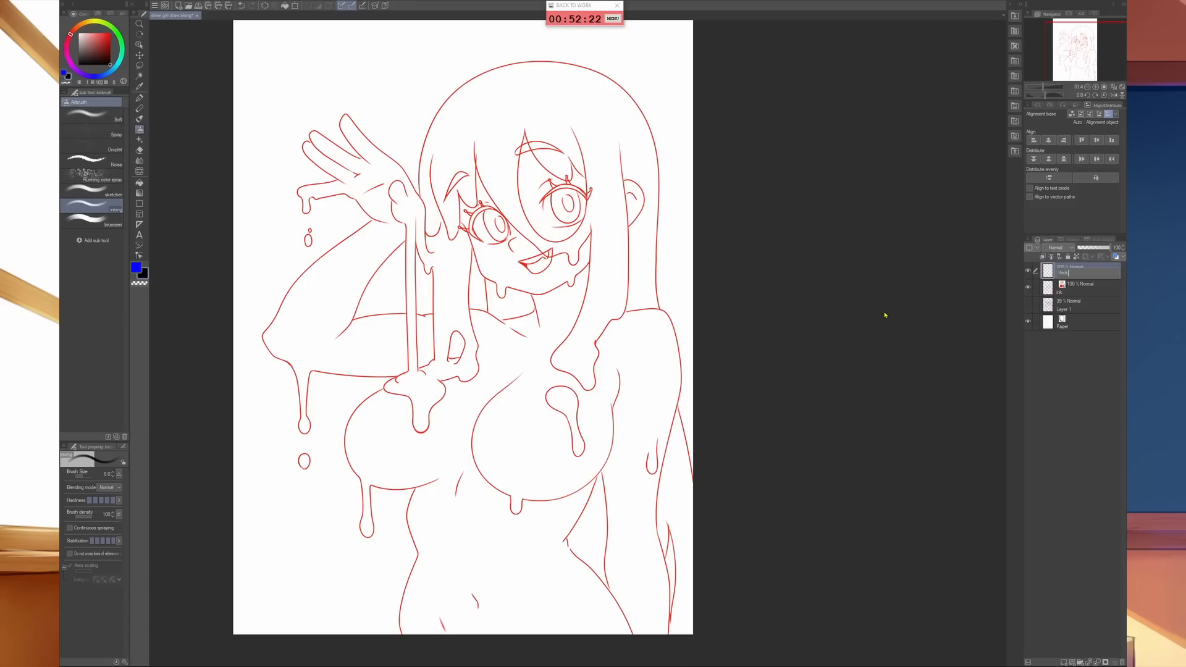
{"action": "type", "text": "thickener"}
{"action": "key", "text": "Return"}
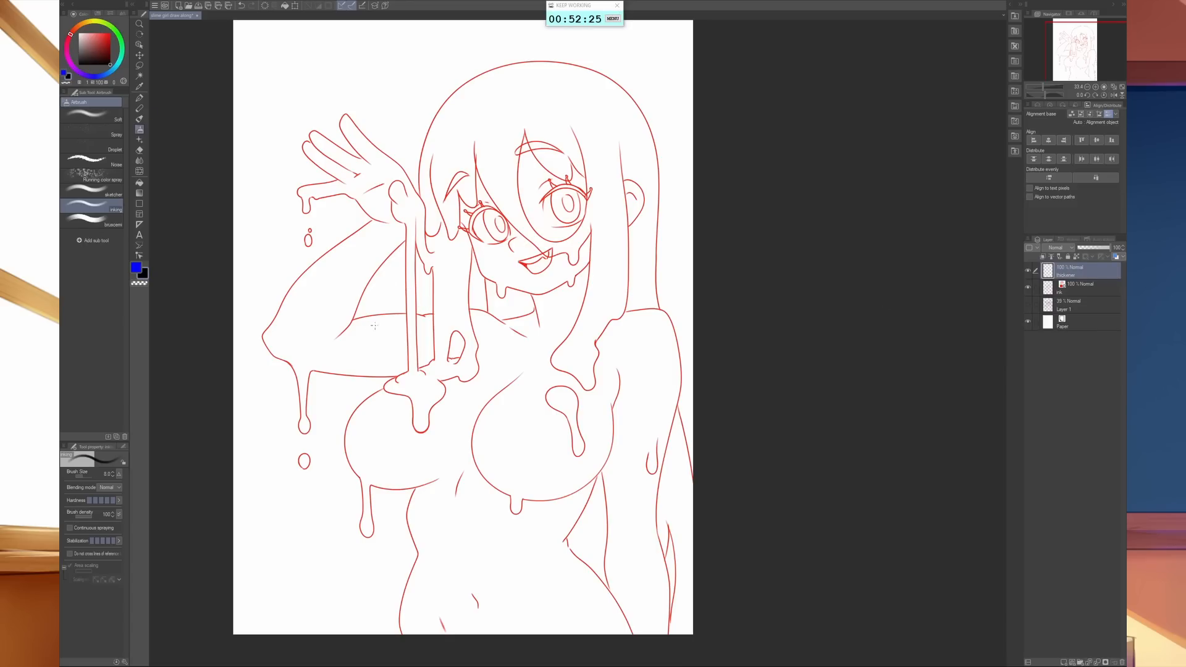
- With the sketcher brush at size 7, fill the line junctions on the raised hand in black at the fingers, thumb, palm edge and drip
{"action": "key", "text": "space"}
{"action": "scroll", "coordinate": [512, 474], "scroll_direction": "up", "scroll_amount": 3}
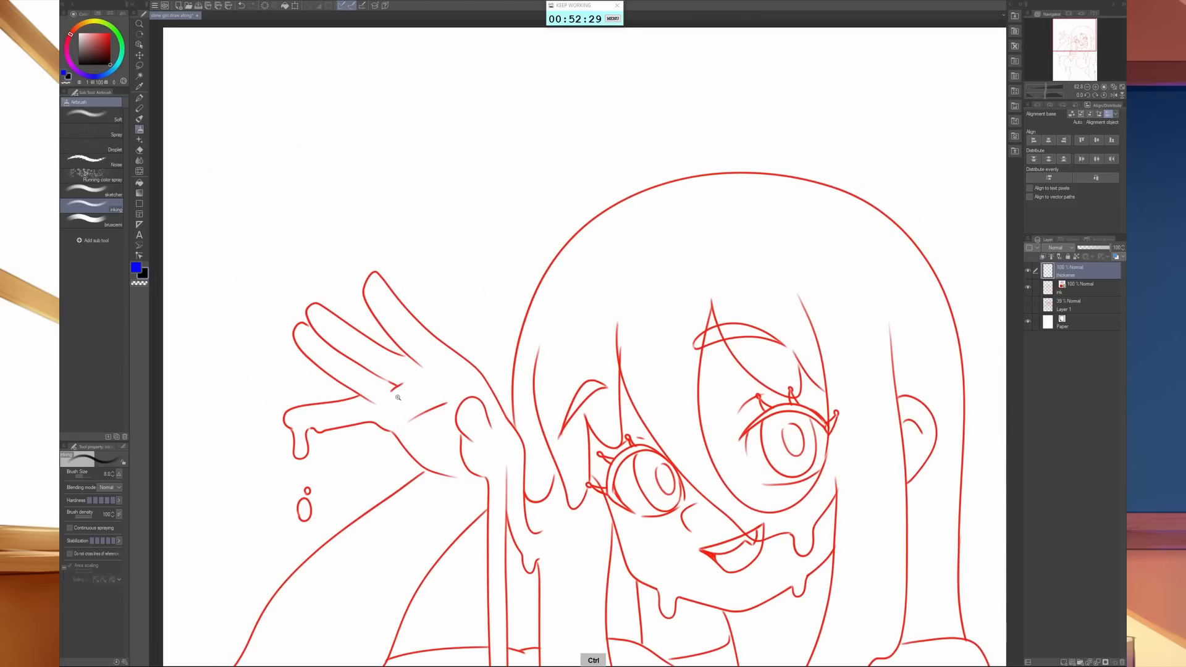
{"action": "scroll", "coordinate": [408, 407], "scroll_direction": "up", "scroll_amount": 4}
{"action": "left_click", "coordinate": [93, 192]}
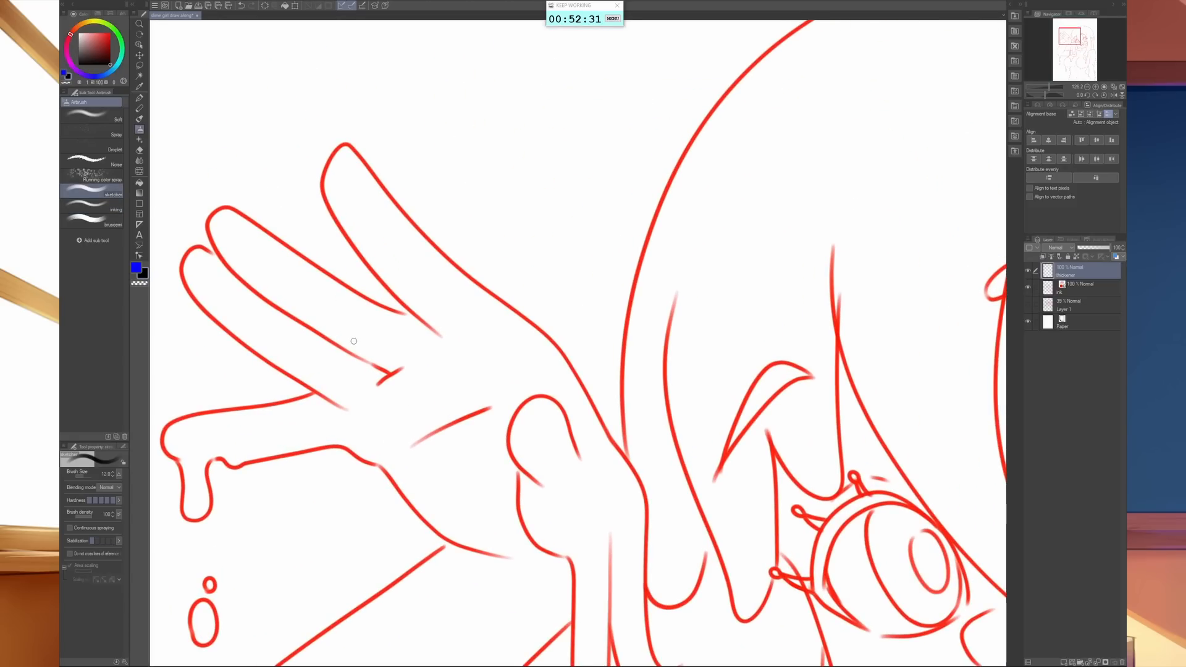
{"action": "key", "text": "bracketleft"}
{"action": "key", "text": "bracketleft"}
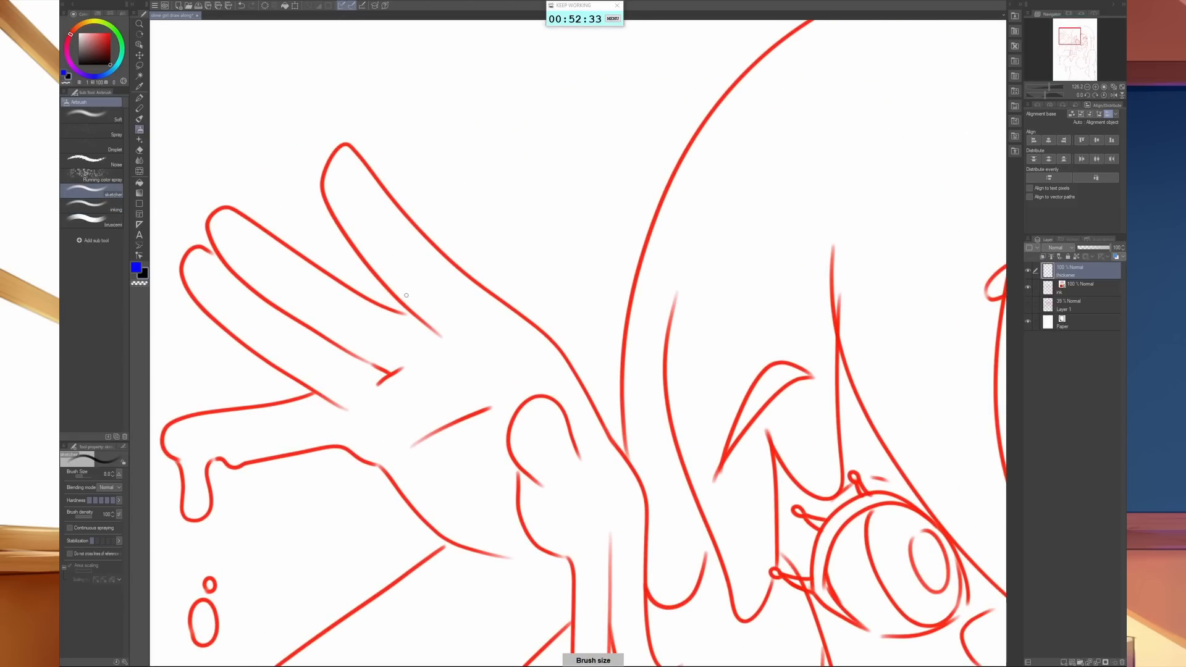
{"action": "key", "text": "bracketleft"}
{"action": "mouse_move", "coordinate": [392, 307]}
{"action": "left_mouse_down"}
{"action": "mouse_move", "coordinate": [412, 314]}
{"action": "mouse_move", "coordinate": [401, 303]}
{"action": "left_mouse_up"}
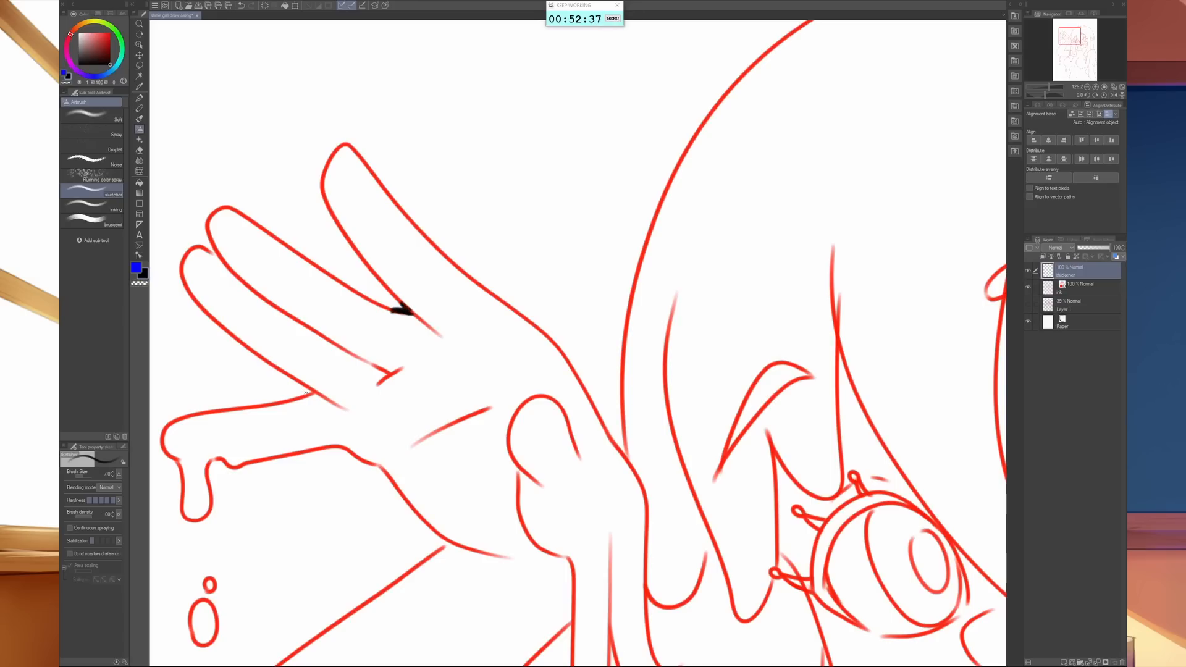
{"action": "left_click_drag", "start_coordinate": [311, 393], "coordinate": [305, 396]}
{"action": "left_click_drag", "start_coordinate": [373, 462], "coordinate": [396, 481]}
{"action": "left_click_drag", "start_coordinate": [574, 438], "coordinate": [579, 440]}
{"action": "left_click_drag", "start_coordinate": [211, 465], "coordinate": [227, 462]}
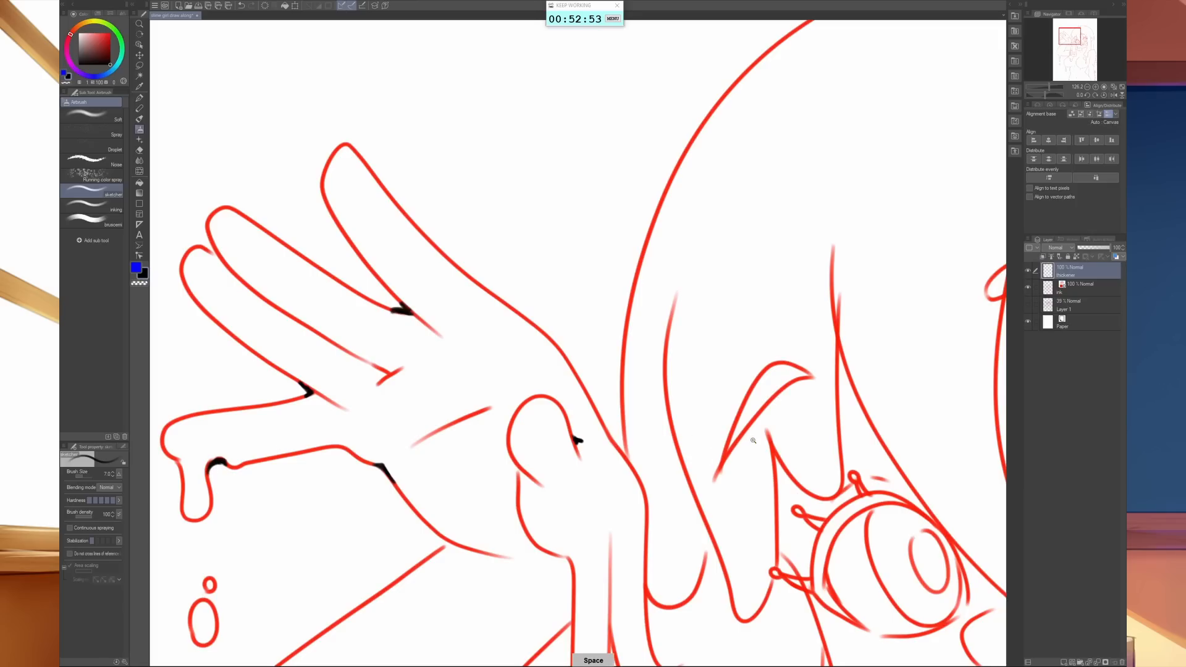
- Thicken the junctions of the fringe strands and hair tips beside the face in black on the thickener layer
{"action": "scroll", "coordinate": [740, 446], "scroll_direction": "down", "scroll_amount": 2}
{"action": "mouse_move", "coordinate": [823, 383]}
{"action": "left_mouse_down"}
{"action": "mouse_move", "coordinate": [555, 328]}
{"action": "mouse_move", "coordinate": [540, 354]}
{"action": "mouse_move", "coordinate": [546, 343]}
{"action": "left_mouse_up"}
{"action": "left_click", "coordinate": [1053, 288]}
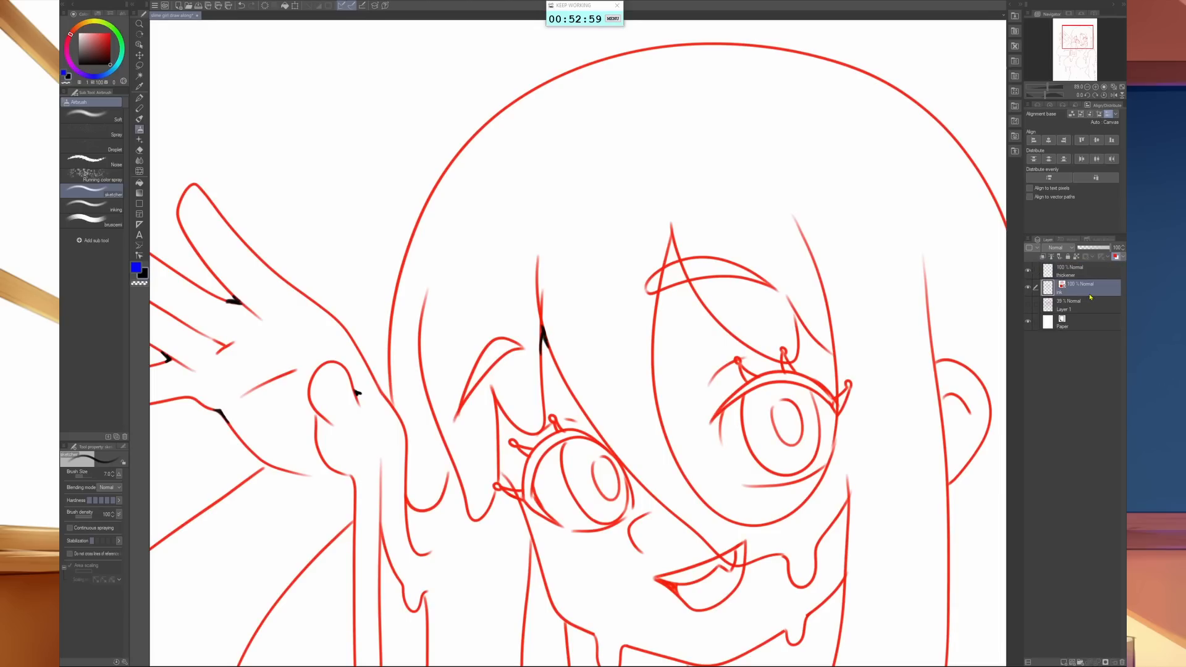
{"action": "key", "text": "c"}
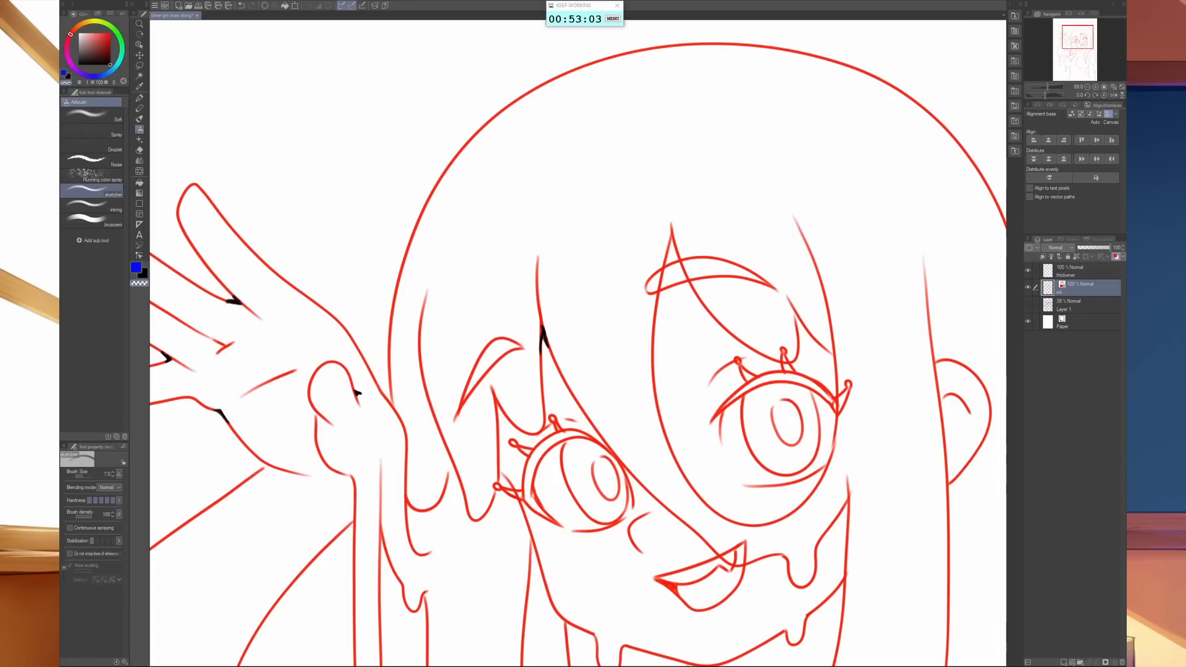
{"action": "left_click", "coordinate": [1063, 272]}
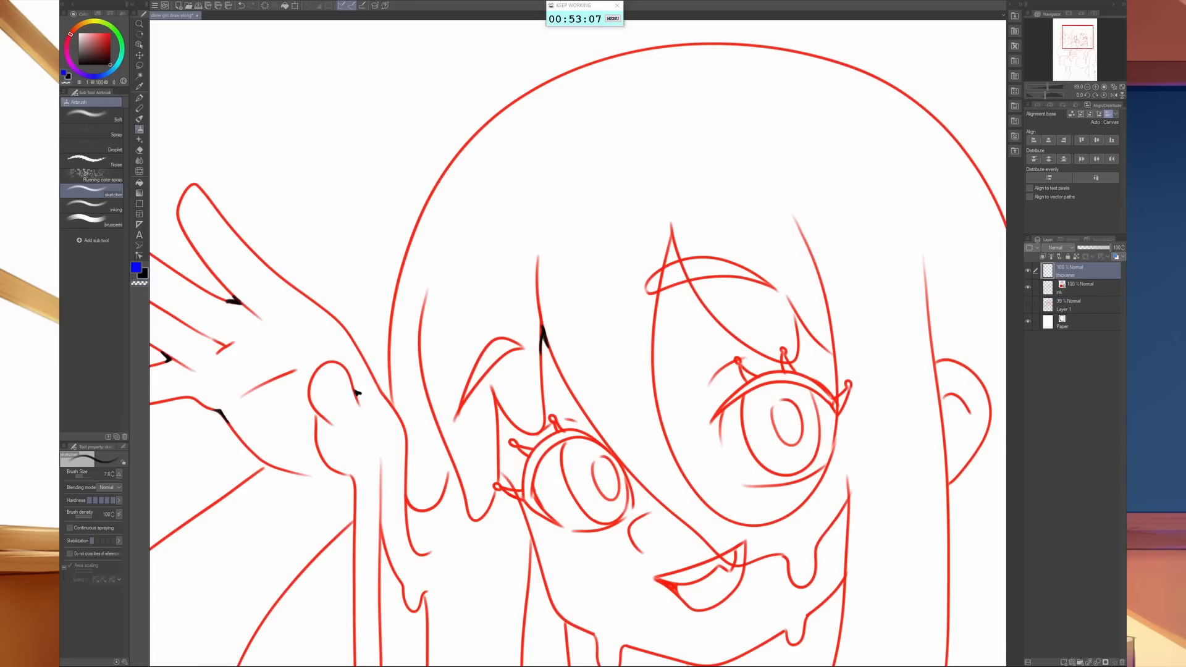
{"action": "left_click_drag", "start_coordinate": [498, 423], "coordinate": [498, 406]}
{"action": "left_click_drag", "start_coordinate": [450, 486], "coordinate": [448, 458]}
{"action": "key", "text": "ctrl+z"}
{"action": "scroll", "coordinate": [631, 408], "scroll_direction": "down", "scroll_amount": 2}
{"action": "left_click_drag", "start_coordinate": [632, 408], "coordinate": [654, 366]}
{"action": "mouse_move", "coordinate": [489, 323]}
{"action": "left_mouse_down"}
{"action": "mouse_move", "coordinate": [491, 300]}
{"action": "mouse_move", "coordinate": [493, 310]}
{"action": "left_mouse_up"}
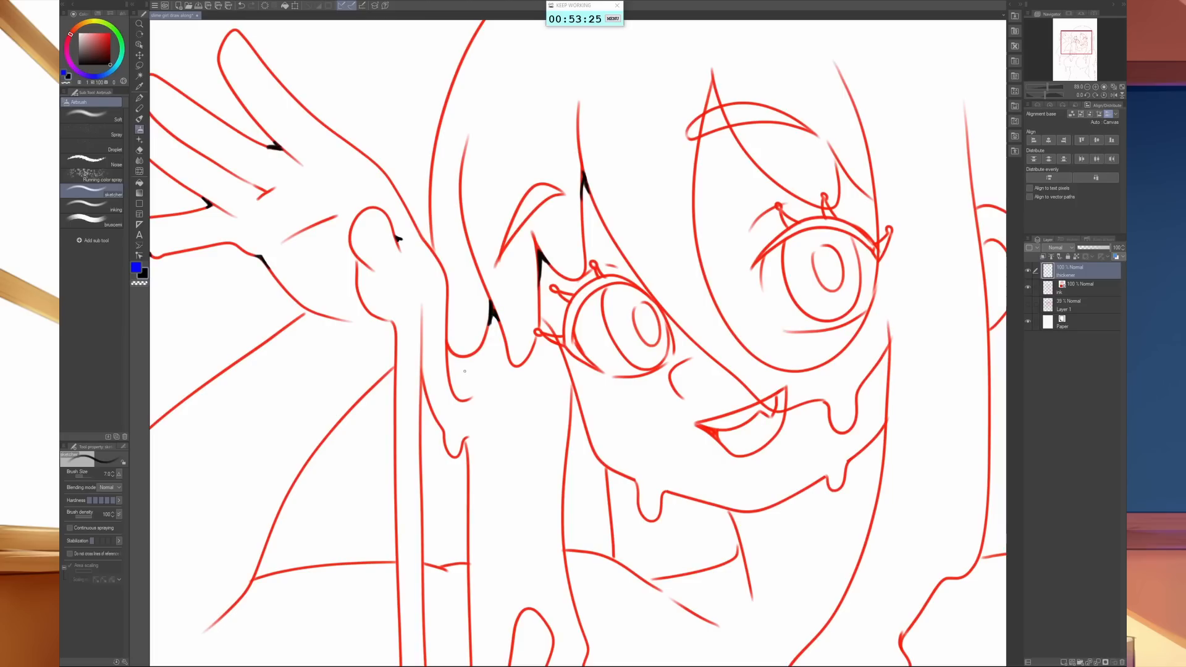
- Thicken the line junctions at the hair drips beside the raised wrist, the inner elbow crease and the jaw
{"action": "mouse_move", "coordinate": [464, 357]}
{"action": "left_mouse_down"}
{"action": "mouse_move", "coordinate": [462, 400]}
{"action": "mouse_move", "coordinate": [520, 332]}
{"action": "left_mouse_up"}
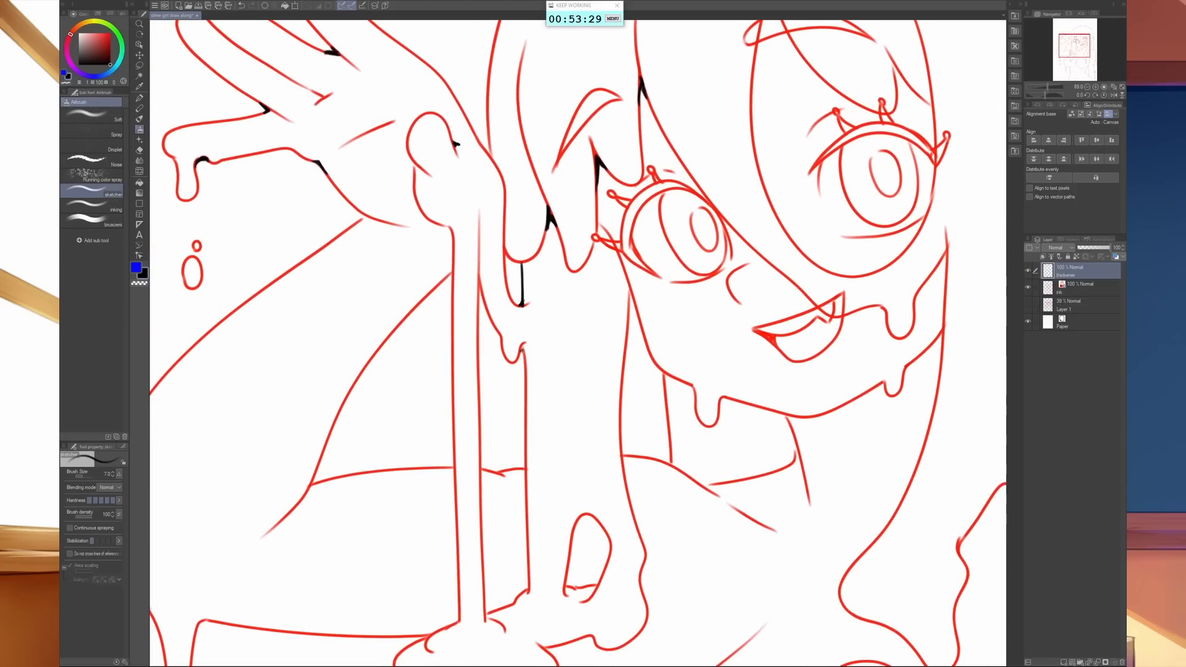
{"action": "left_click_drag", "start_coordinate": [341, 484], "coordinate": [649, 364]}
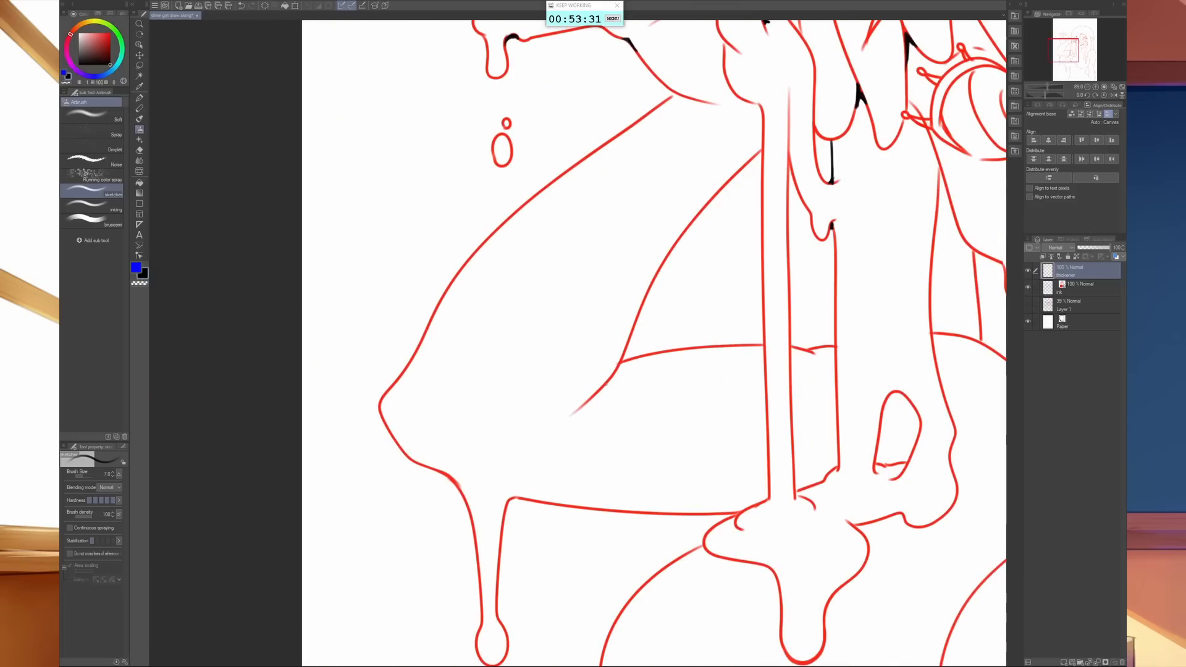
{"action": "left_click_drag", "start_coordinate": [597, 393], "coordinate": [623, 366]}
{"action": "key", "text": "ctrl+z"}
{"action": "mouse_move", "coordinate": [620, 367]}
{"action": "left_mouse_down"}
{"action": "mouse_move", "coordinate": [600, 390]}
{"action": "mouse_move", "coordinate": [612, 379]}
{"action": "left_mouse_up"}
{"action": "left_click_drag", "start_coordinate": [989, 272], "coordinate": [527, 398]}
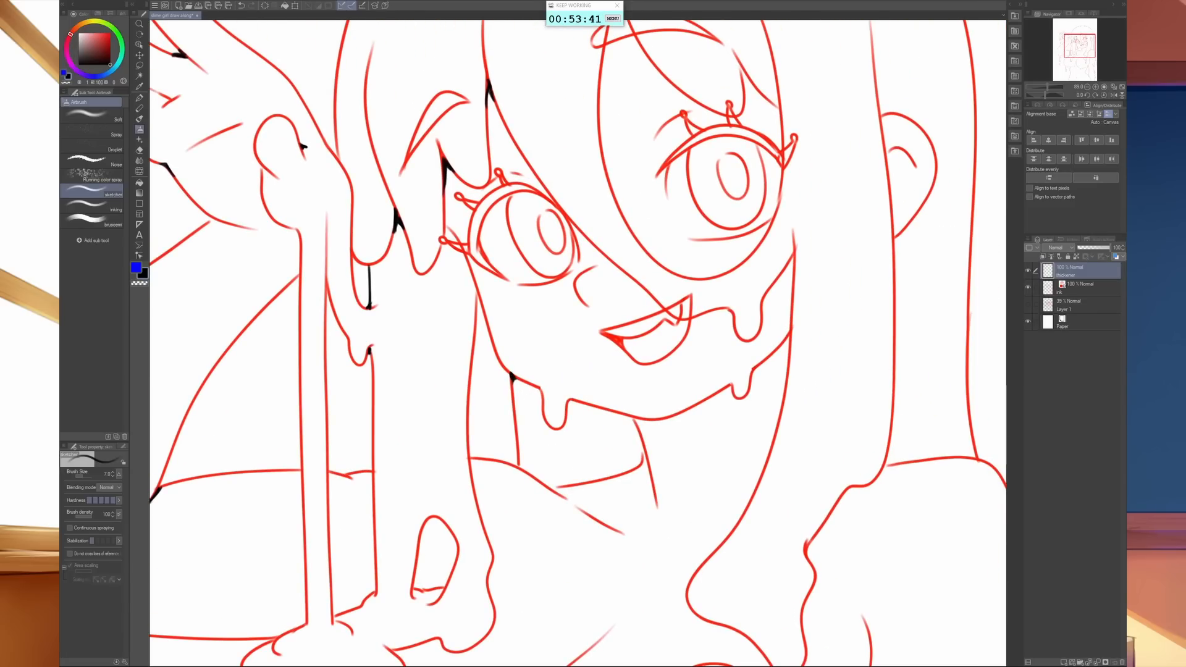
- Fill the individual upper eyelashes of both eyes in black
{"action": "left_click_drag", "start_coordinate": [726, 313], "coordinate": [635, 399]}
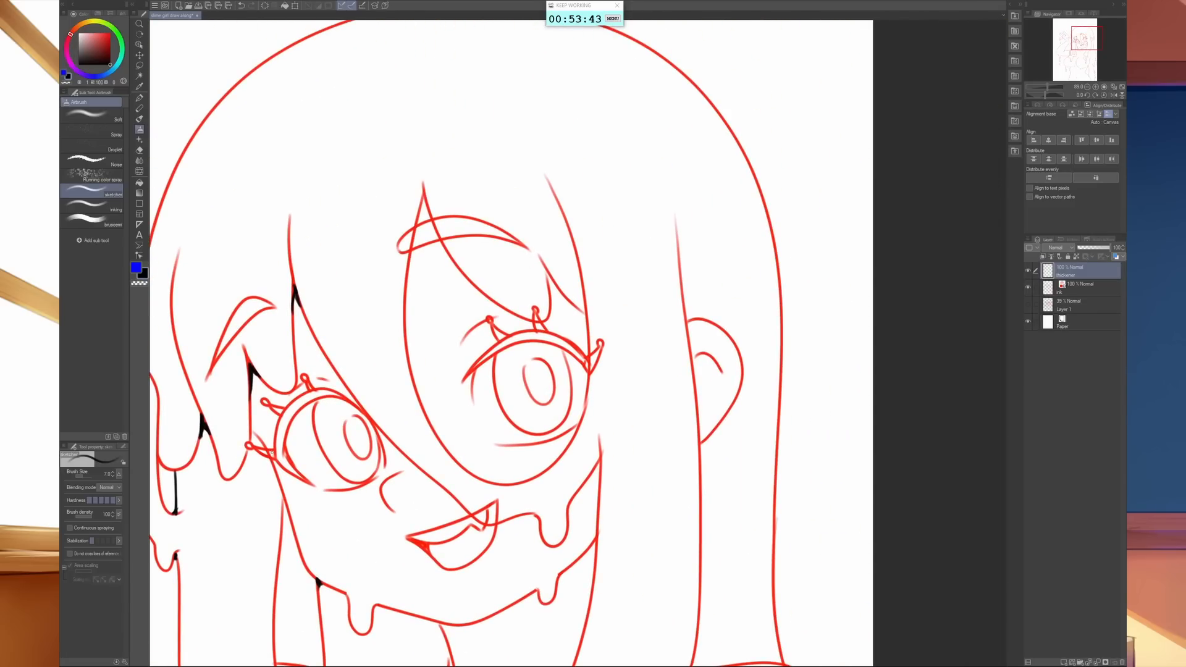
{"action": "mouse_move", "coordinate": [271, 452]}
{"action": "left_mouse_down"}
{"action": "mouse_move", "coordinate": [259, 450]}
{"action": "mouse_move", "coordinate": [272, 455]}
{"action": "left_mouse_up"}
{"action": "left_click_drag", "start_coordinate": [265, 402], "coordinate": [283, 413]}
{"action": "mouse_move", "coordinate": [489, 319]}
{"action": "left_mouse_down"}
{"action": "mouse_move", "coordinate": [500, 338]}
{"action": "mouse_move", "coordinate": [539, 330]}
{"action": "mouse_move", "coordinate": [537, 321]}
{"action": "left_mouse_up"}
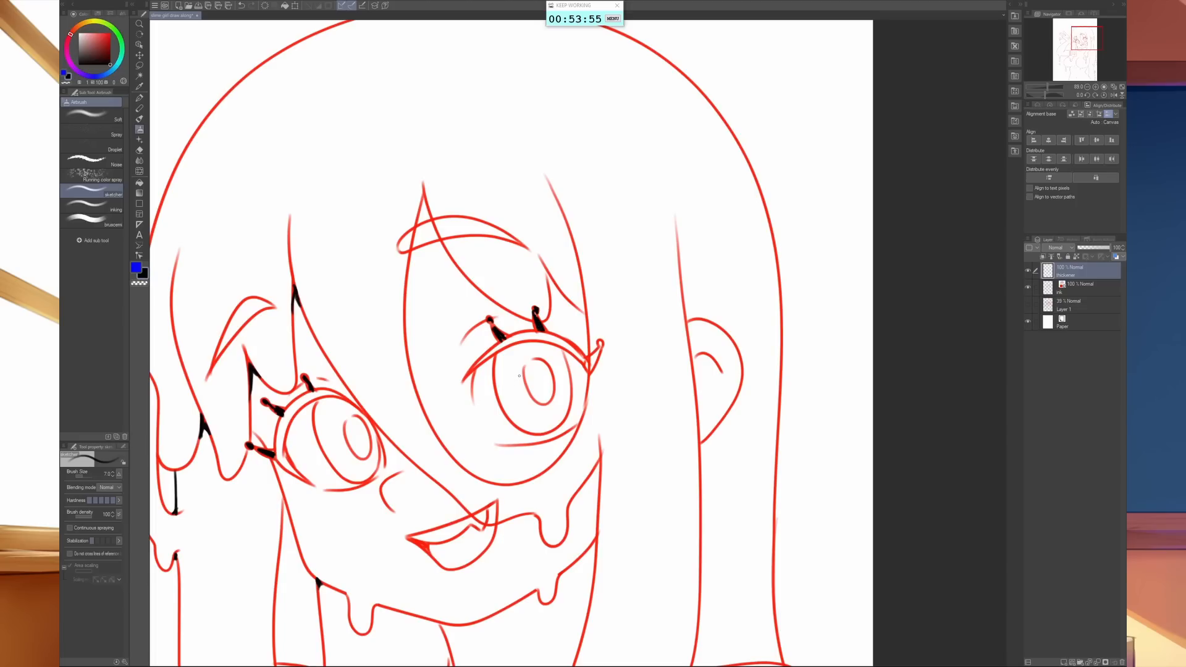
- Set the brush size to 12 and thicken the upper lash lines of both eyes, including the outer lash
{"action": "key", "text": "bracketright"}
{"action": "key", "text": "bracketright"}
{"action": "key", "text": "bracketright"}
{"action": "key", "text": "bracketright"}
{"action": "key", "text": "bracketleft"}
{"action": "mouse_move", "coordinate": [474, 368]}
{"action": "left_mouse_down"}
{"action": "mouse_move", "coordinate": [547, 334]}
{"action": "mouse_move", "coordinate": [585, 367]}
{"action": "mouse_move", "coordinate": [601, 340]}
{"action": "left_mouse_up"}
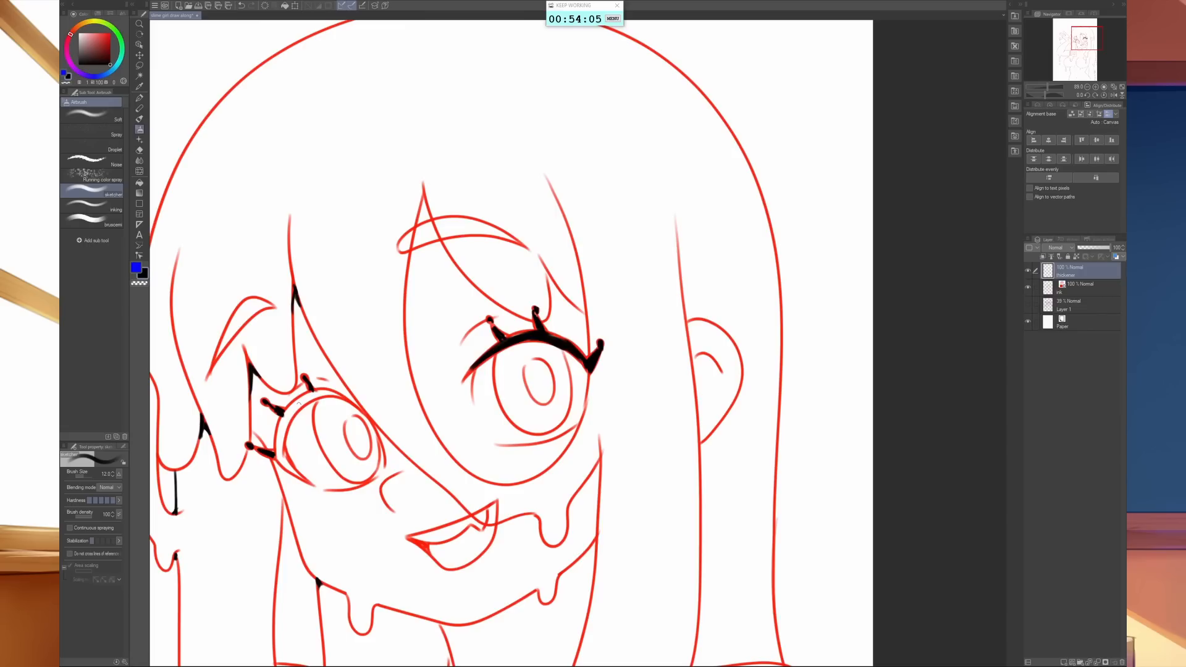
{"action": "mouse_move", "coordinate": [277, 451]}
{"action": "left_mouse_down"}
{"action": "mouse_move", "coordinate": [300, 475]}
{"action": "mouse_move", "coordinate": [274, 453]}
{"action": "mouse_move", "coordinate": [291, 415]}
{"action": "mouse_move", "coordinate": [280, 423]}
{"action": "mouse_move", "coordinate": [352, 399]}
{"action": "left_mouse_up"}
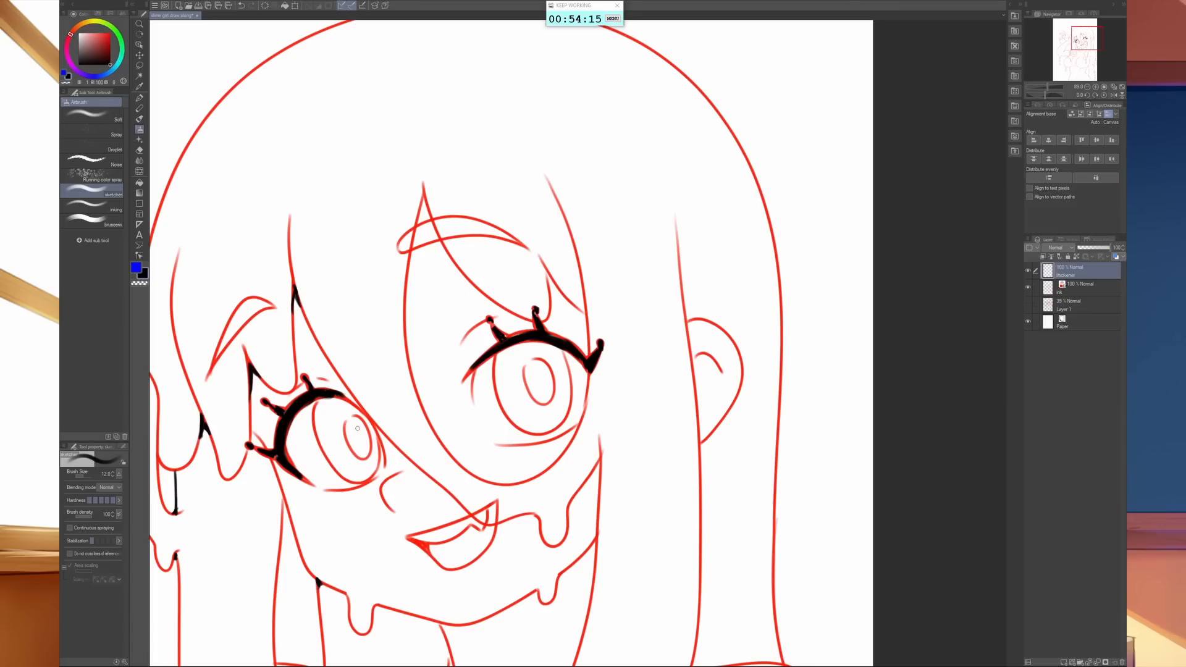
{"action": "mouse_move", "coordinate": [363, 457]}
{"action": "left_mouse_down"}
{"action": "mouse_move", "coordinate": [343, 427]}
{"action": "mouse_move", "coordinate": [357, 415]}
{"action": "mouse_move", "coordinate": [371, 445]}
{"action": "left_mouse_up"}
{"action": "mouse_move", "coordinate": [540, 402]}
{"action": "left_mouse_down"}
{"action": "mouse_move", "coordinate": [526, 389]}
{"action": "mouse_move", "coordinate": [530, 358]}
{"action": "mouse_move", "coordinate": [550, 373]}
{"action": "left_mouse_up"}
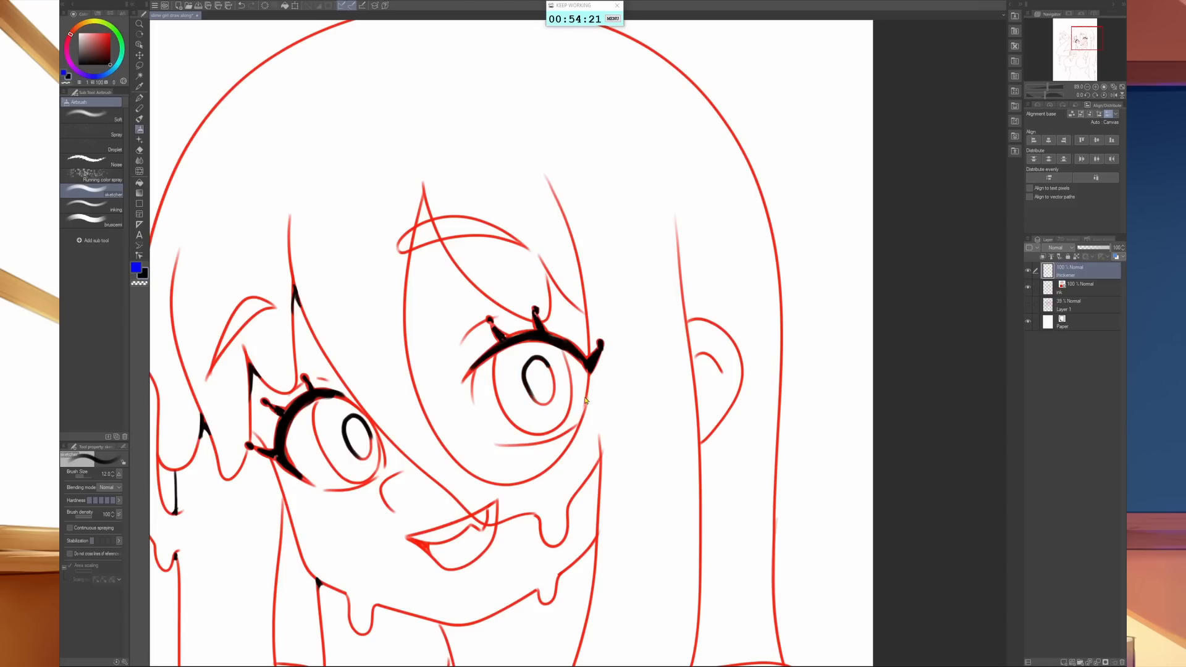
{"action": "key", "text": "ctrl+z"}
{"action": "key", "text": "ctrl+z"}
- Outline the pupils of both eyes in black with the inking airbrush at size 8
{"action": "left_click", "coordinate": [108, 206]}
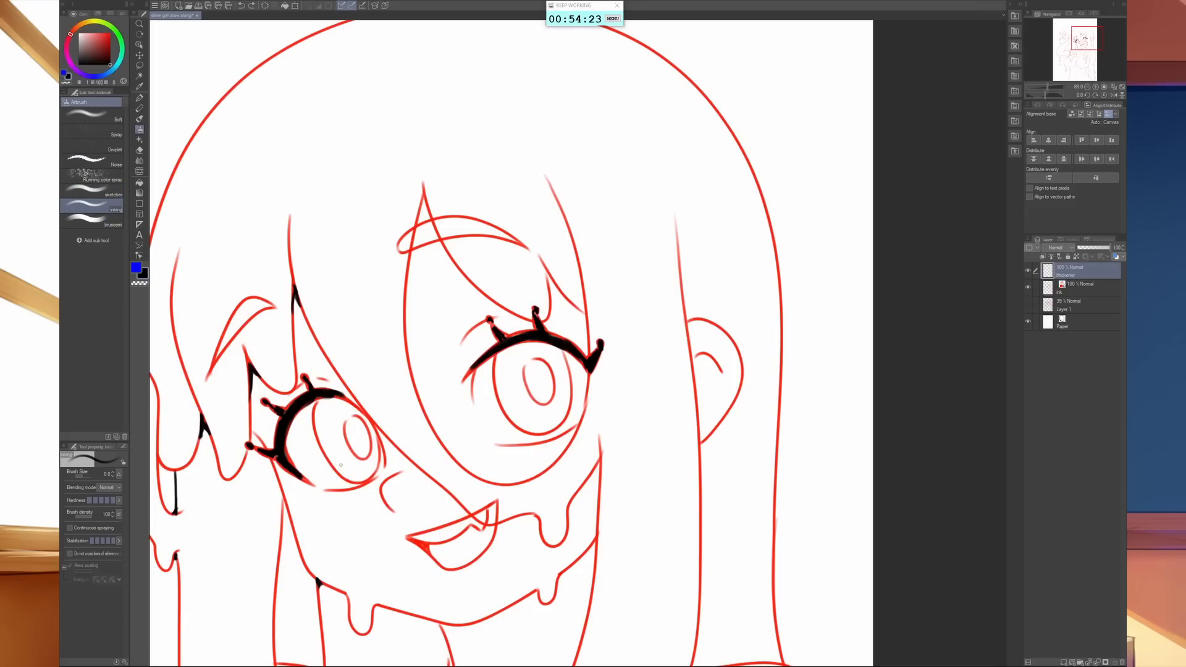
{"action": "key", "text": "bracketright"}
{"action": "key", "text": "bracketright"}
{"action": "key", "text": "bracketright"}
{"action": "key", "text": "bracketleft"}
{"action": "key", "text": "bracketleft"}
{"action": "key", "text": "bracketleft"}
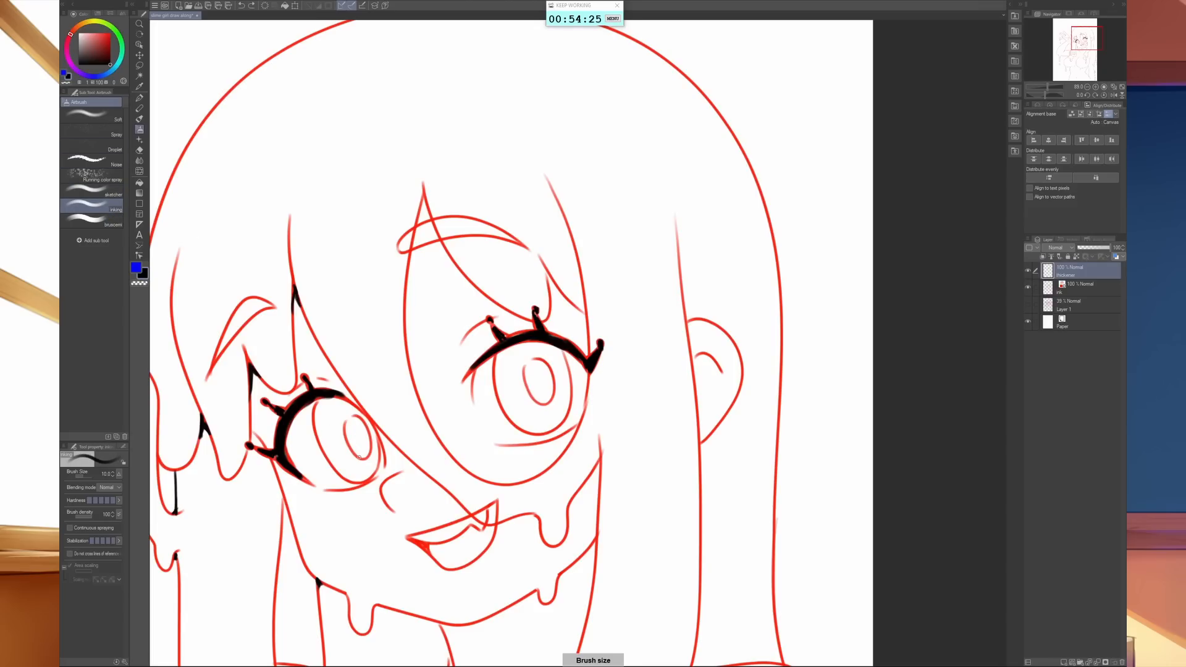
{"action": "mouse_move", "coordinate": [358, 456]}
{"action": "left_mouse_down"}
{"action": "mouse_move", "coordinate": [347, 424]}
{"action": "mouse_move", "coordinate": [371, 436]}
{"action": "left_mouse_up"}
{"action": "mouse_move", "coordinate": [534, 399]}
{"action": "left_mouse_down"}
{"action": "mouse_move", "coordinate": [525, 374]}
{"action": "mouse_move", "coordinate": [534, 358]}
{"action": "mouse_move", "coordinate": [554, 377]}
{"action": "mouse_move", "coordinate": [524, 364]}
{"action": "mouse_move", "coordinate": [554, 375]}
{"action": "mouse_move", "coordinate": [553, 387]}
{"action": "left_mouse_up"}
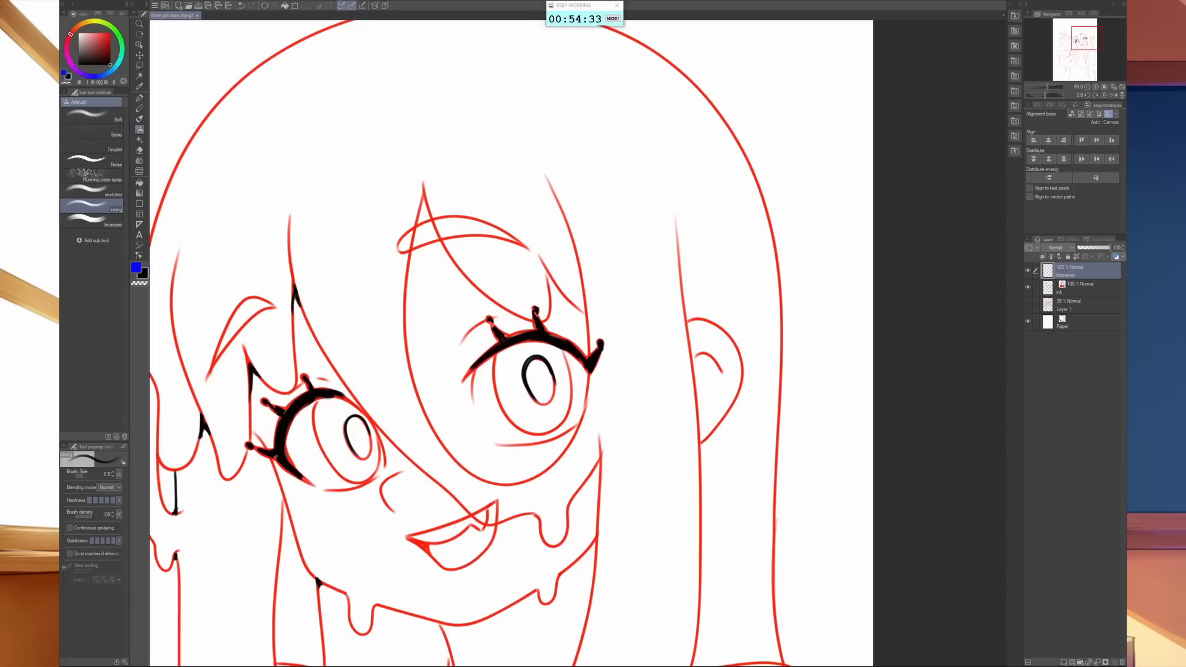
{"action": "mouse_move", "coordinate": [356, 456]}
{"action": "left_mouse_down"}
{"action": "mouse_move", "coordinate": [348, 417]}
{"action": "mouse_move", "coordinate": [374, 448]}
{"action": "left_mouse_up"}
- With the sketcher airbrush at size 10, thicken the junctions of the cheek drip with the hair strand and of the ear with the hair
{"action": "left_click", "coordinate": [92, 192]}
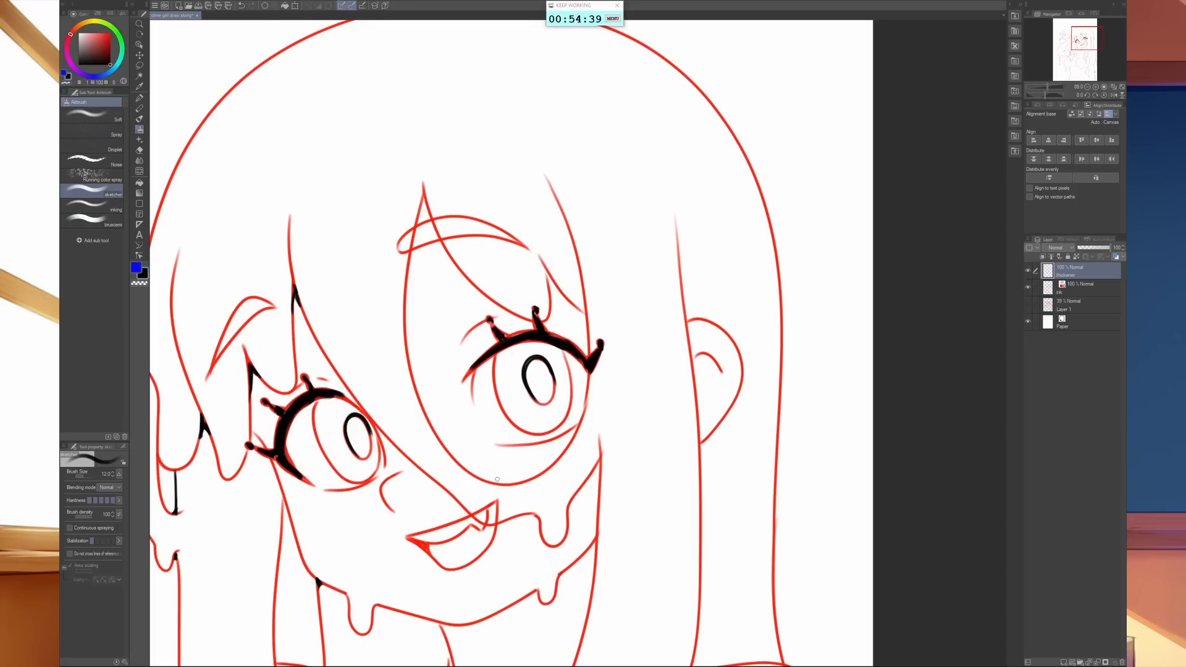
{"action": "left_click_drag", "start_coordinate": [611, 546], "coordinate": [643, 471]}
{"action": "left_click_drag", "start_coordinate": [623, 400], "coordinate": [628, 398]}
{"action": "key", "text": "["}
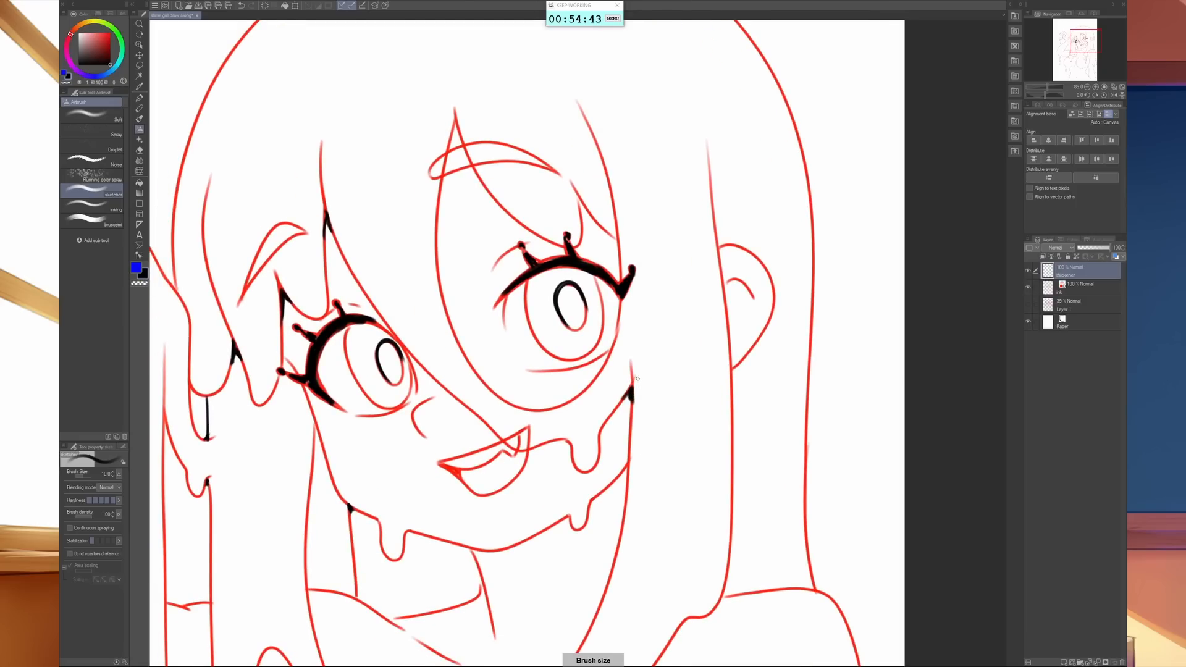
{"action": "mouse_move", "coordinate": [728, 281]}
{"action": "left_mouse_down"}
{"action": "mouse_move", "coordinate": [726, 296]}
{"action": "mouse_move", "coordinate": [721, 245]}
{"action": "left_mouse_up"}
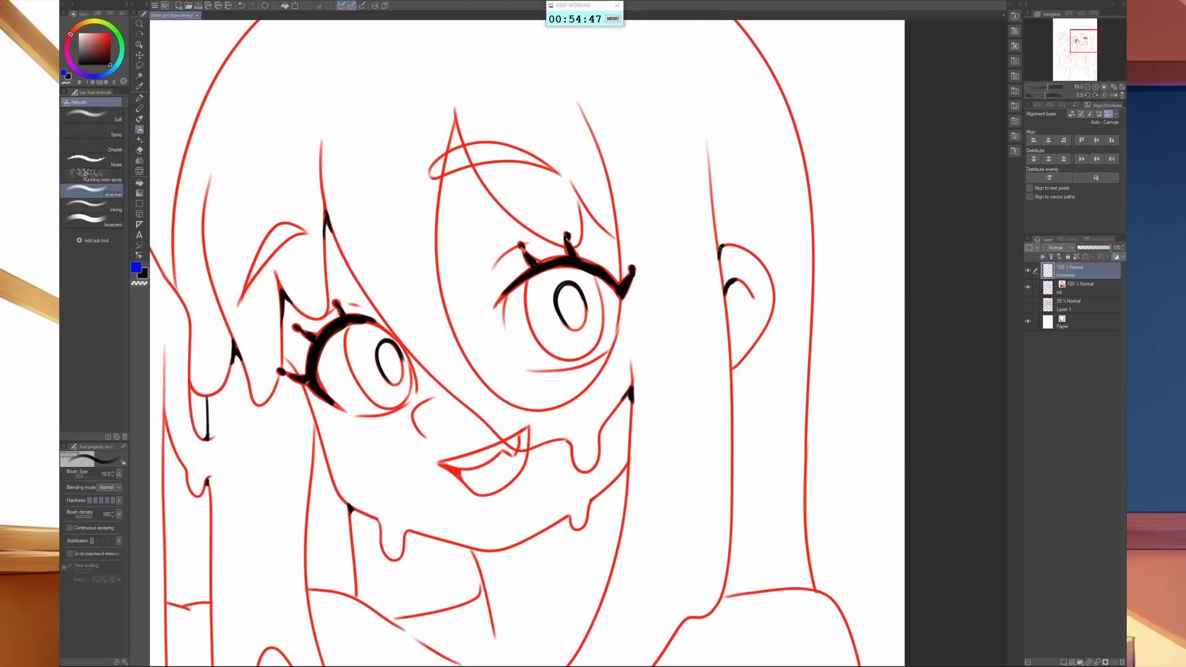
{"action": "left_click_drag", "start_coordinate": [732, 362], "coordinate": [733, 366]}
- Set the brush size to 8 and thicken the jaw segment between the small chin drip and the hair strand below the cheek
{"action": "mouse_move", "coordinate": [610, 478]}
{"action": "left_mouse_down"}
{"action": "mouse_move", "coordinate": [653, 474]}
{"action": "mouse_move", "coordinate": [672, 402]}
{"action": "left_mouse_up"}
{"action": "key", "text": "["}
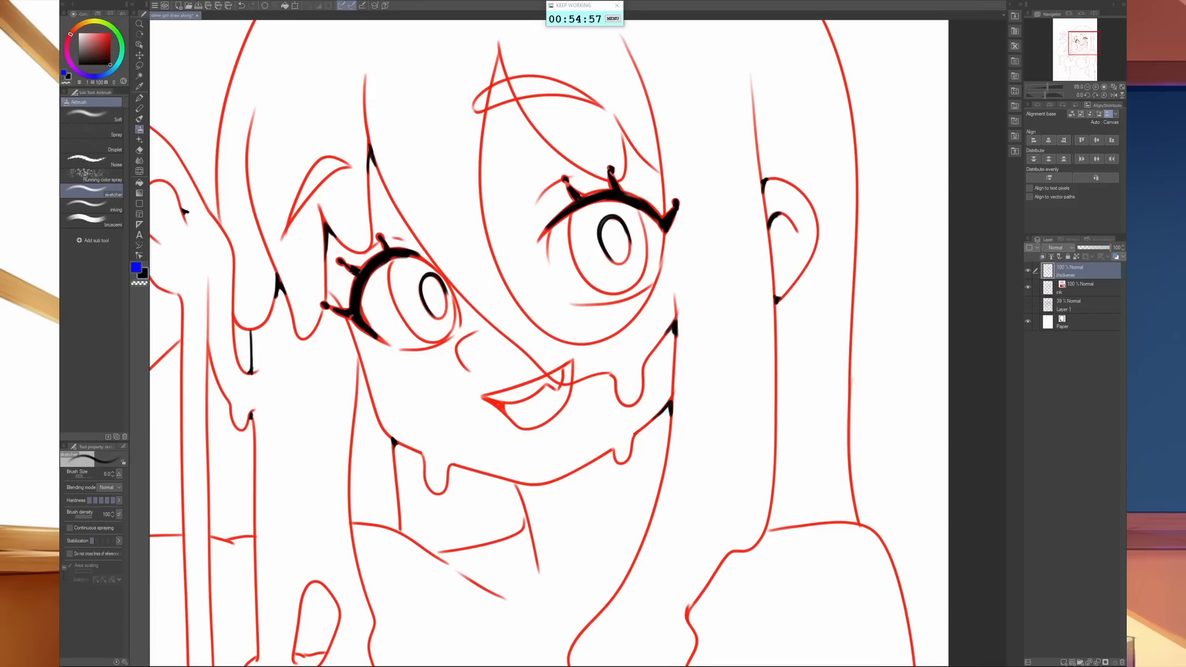
{"action": "scroll", "coordinate": [616, 469], "scroll_direction": "up", "scroll_amount": 4}
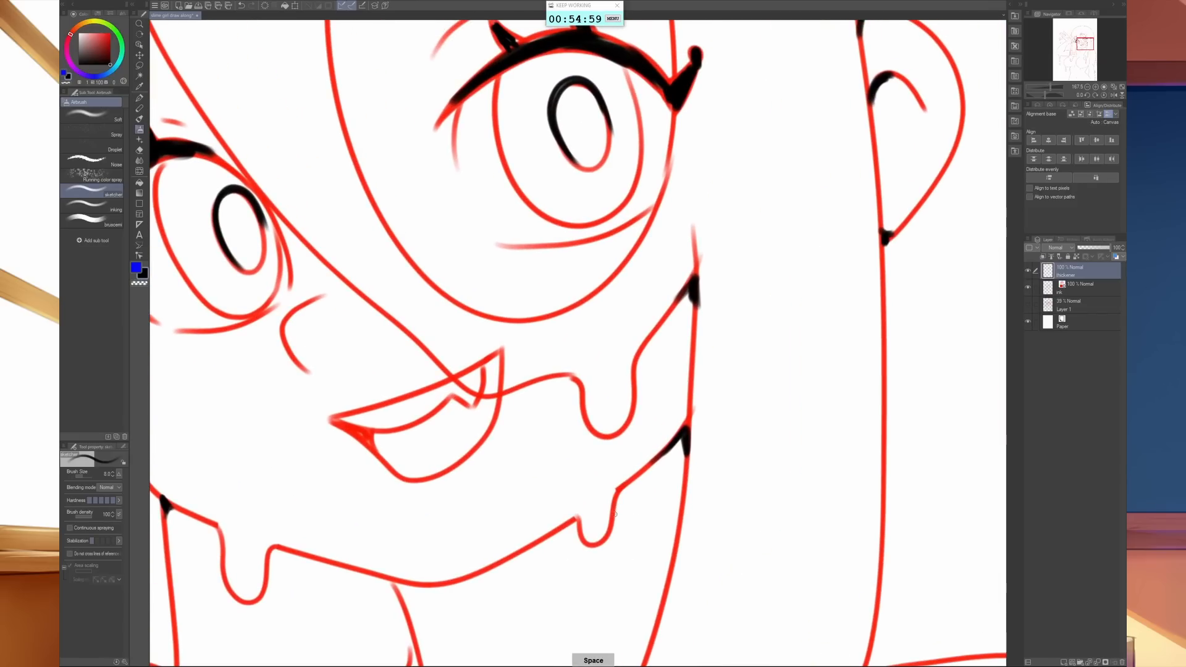
{"action": "left_click_drag", "start_coordinate": [616, 506], "coordinate": [683, 438]}
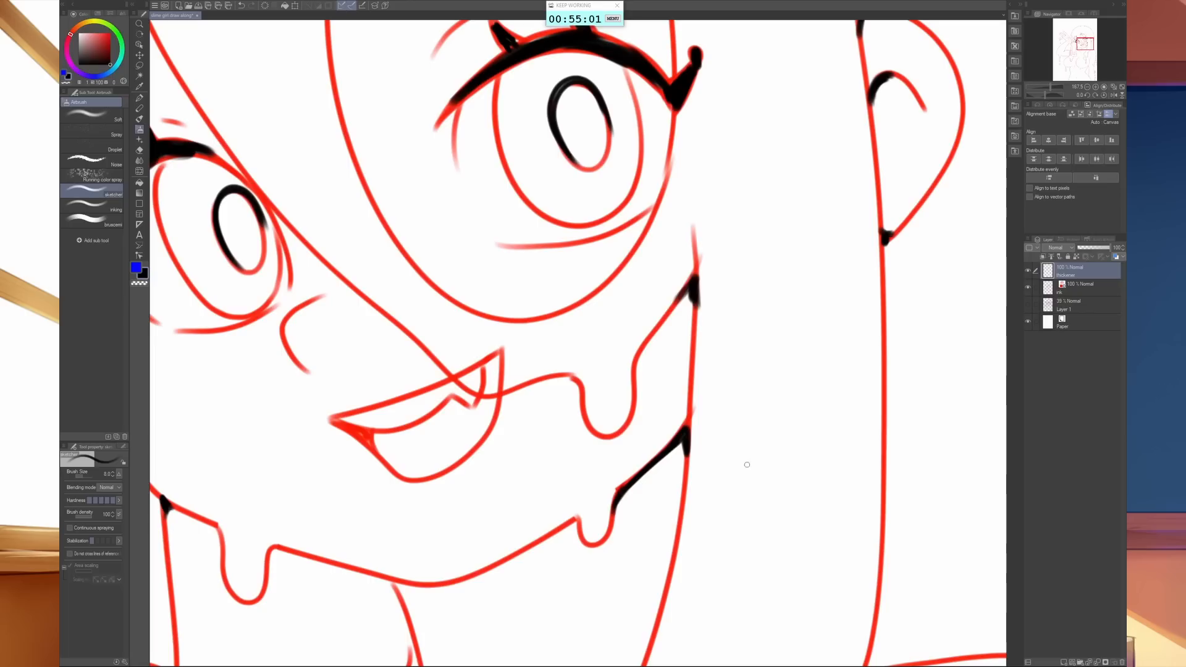
- Thicken the central jawline in black between the two chin drips
{"action": "left_click_drag", "start_coordinate": [754, 467], "coordinate": [399, 544]}
{"action": "left_click_drag", "start_coordinate": [434, 358], "coordinate": [519, 561]}
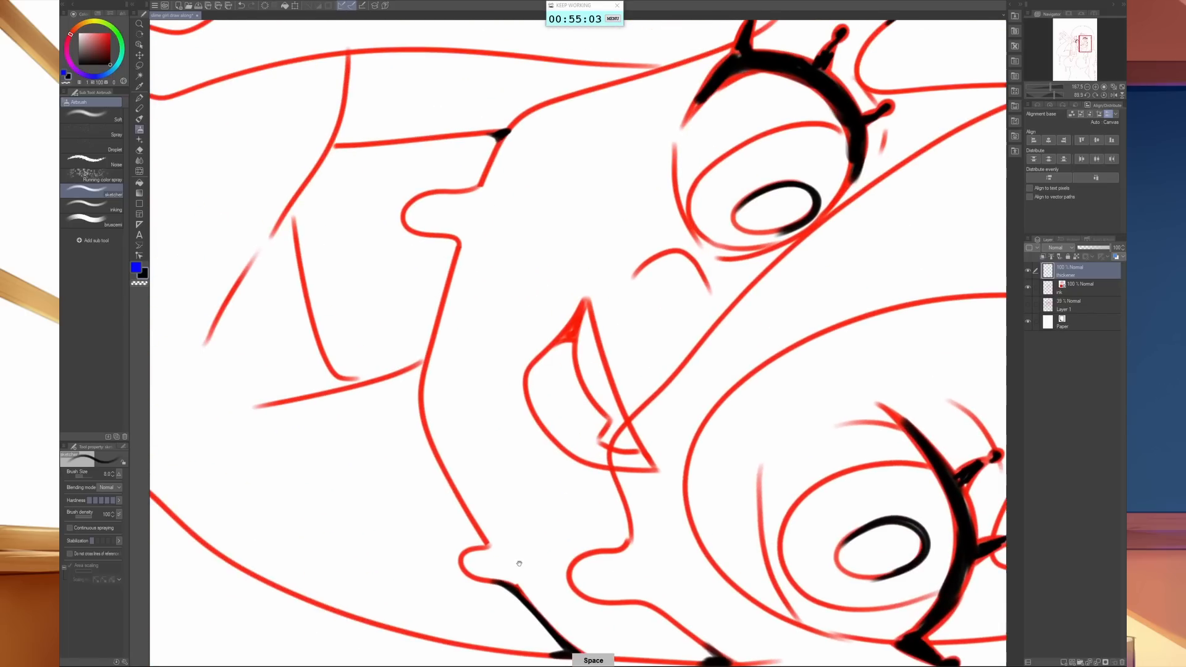
{"action": "left_click_drag", "start_coordinate": [456, 239], "coordinate": [425, 358]}
{"action": "left_click_drag", "start_coordinate": [435, 311], "coordinate": [420, 404]}
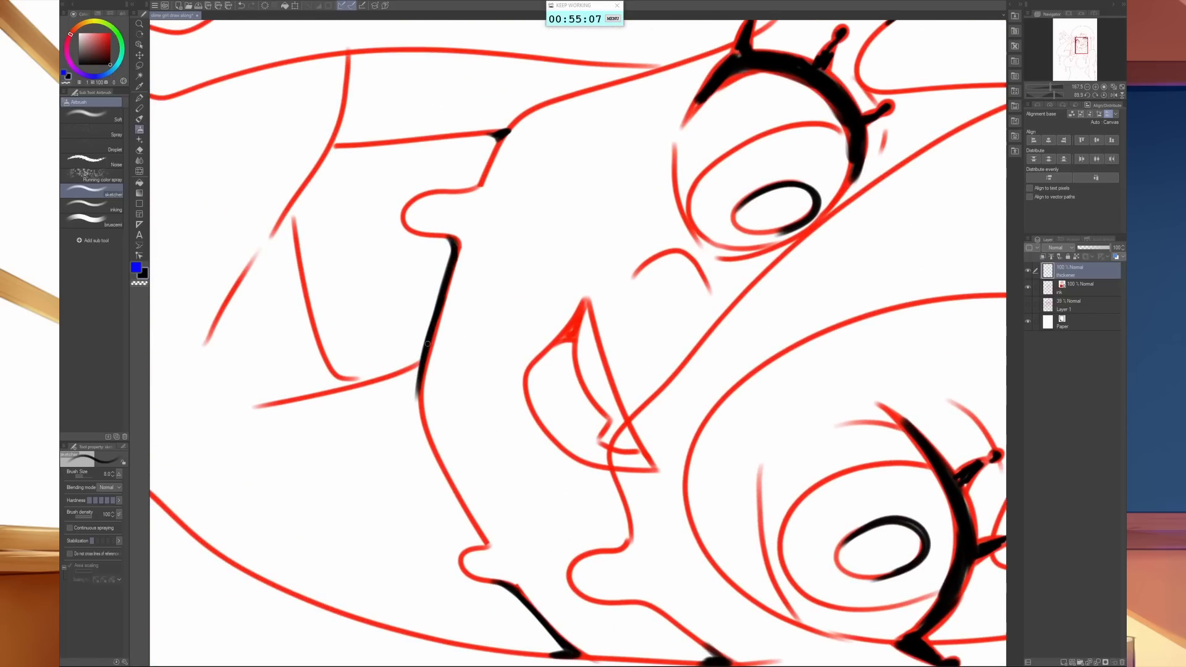
{"action": "mouse_move", "coordinate": [428, 342]}
{"action": "left_mouse_down"}
{"action": "mouse_move", "coordinate": [420, 426]}
{"action": "mouse_move", "coordinate": [420, 396]}
{"action": "mouse_move", "coordinate": [440, 473]}
{"action": "left_mouse_up"}
{"action": "left_click_drag", "start_coordinate": [425, 419], "coordinate": [460, 508]}
{"action": "left_click_drag", "start_coordinate": [432, 441], "coordinate": [475, 535]}
- Thicken the neck line under the chin in black and widen the wedge where the jaw meets the hair strand
{"action": "mouse_move", "coordinate": [446, 491]}
{"action": "left_mouse_down"}
{"action": "mouse_move", "coordinate": [486, 549]}
{"action": "mouse_move", "coordinate": [798, 396]}
{"action": "mouse_move", "coordinate": [742, 499]}
{"action": "mouse_move", "coordinate": [751, 490]}
{"action": "left_mouse_up"}
{"action": "key", "text": "shift+space"}
{"action": "left_click_drag", "start_coordinate": [340, 344], "coordinate": [402, 418]}
{"action": "key", "text": "ctrl+space"}
{"action": "left_click_drag", "start_coordinate": [750, 462], "coordinate": [604, 401]}
{"action": "key", "text": "space"}
{"action": "key", "text": "ctrl+space"}
{"action": "mouse_move", "coordinate": [486, 361]}
{"action": "left_mouse_down"}
{"action": "mouse_move", "coordinate": [486, 433]}
{"action": "mouse_move", "coordinate": [486, 416]}
{"action": "left_mouse_up"}
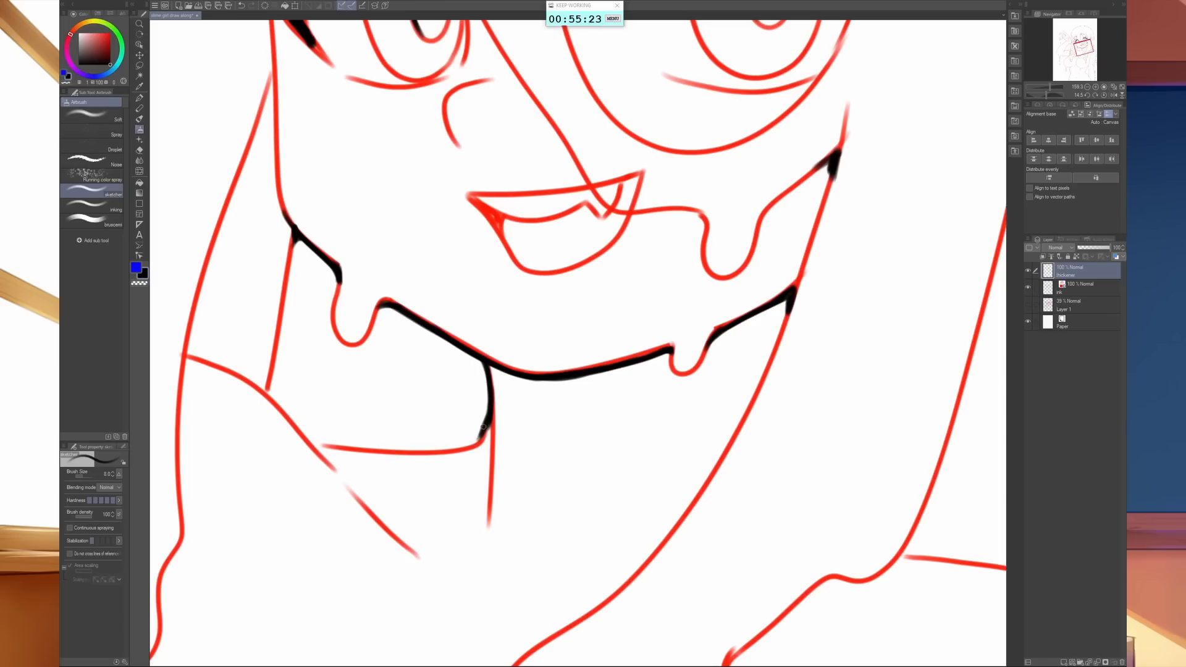
{"action": "key", "text": "ctrl+space"}
{"action": "key", "text": "ctrl+z"}
{"action": "key", "text": "ctrl+z"}
{"action": "key", "text": "ctrl+z"}
{"action": "left_click_drag", "start_coordinate": [490, 418], "coordinate": [486, 431]}
{"action": "mouse_move", "coordinate": [773, 305]}
{"action": "left_mouse_down"}
{"action": "mouse_move", "coordinate": [785, 303]}
{"action": "mouse_move", "coordinate": [720, 334]}
{"action": "mouse_move", "coordinate": [788, 301]}
{"action": "mouse_move", "coordinate": [780, 339]}
{"action": "mouse_move", "coordinate": [793, 291]}
{"action": "mouse_move", "coordinate": [786, 333]}
{"action": "left_mouse_up"}
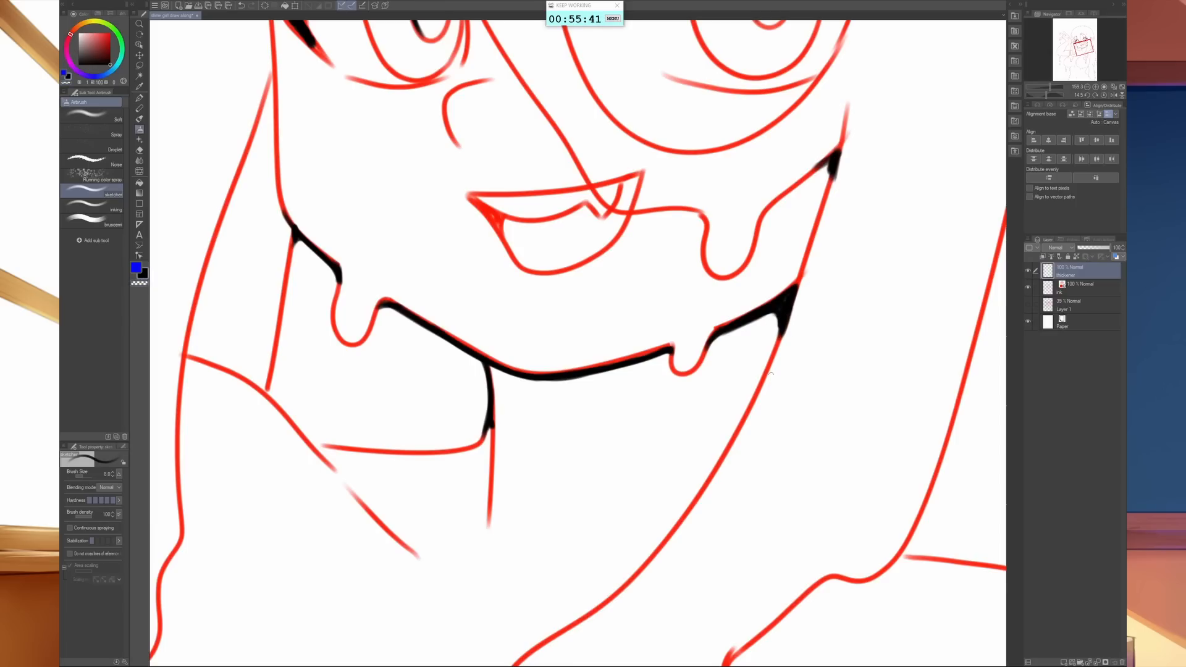
- Thicken the two corners where the long hair beside the ear meets the shoulder
{"action": "key", "text": "space"}
{"action": "left_click_drag", "start_coordinate": [826, 510], "coordinate": [731, 363]}
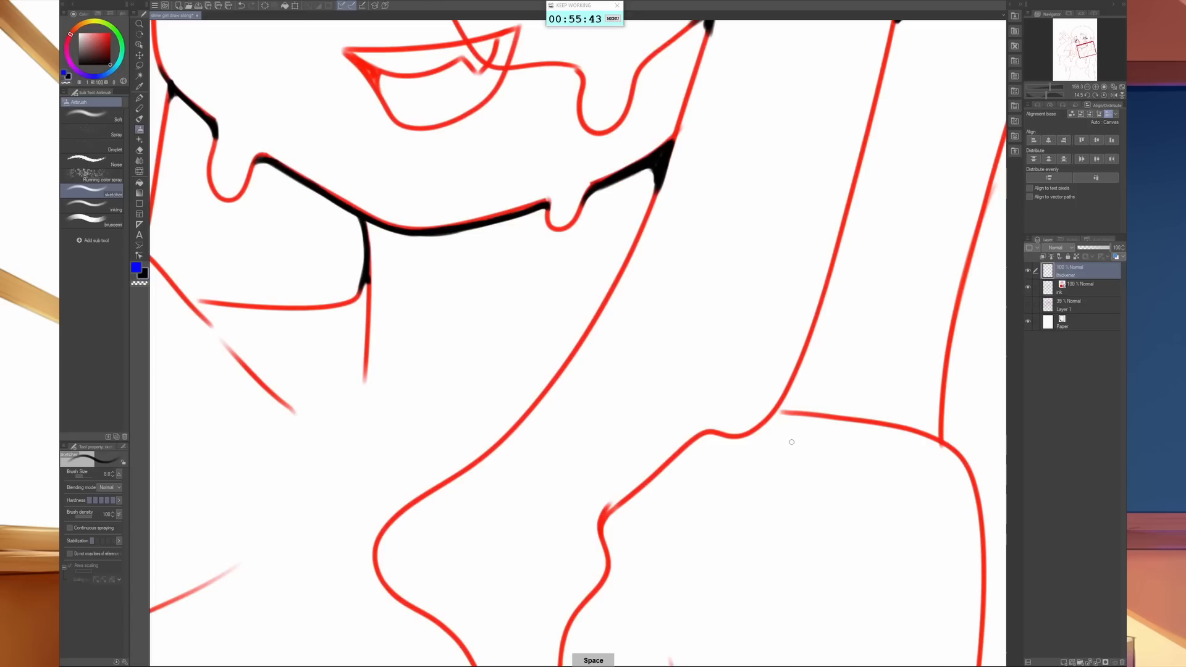
{"action": "scroll", "coordinate": [796, 455], "scroll_direction": "down", "scroll_amount": 3}
{"action": "left_click_drag", "start_coordinate": [796, 456], "coordinate": [620, 544]}
{"action": "scroll", "coordinate": [621, 544], "scroll_direction": "up", "scroll_amount": 3}
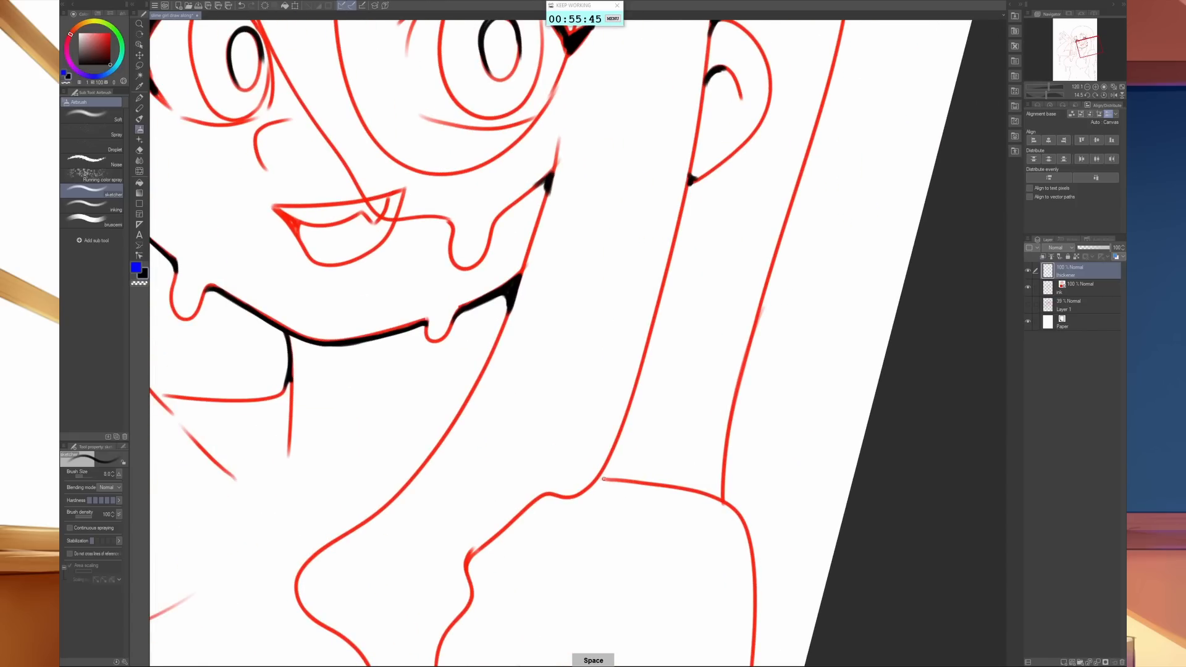
{"action": "left_click_drag", "start_coordinate": [602, 479], "coordinate": [600, 479]}
{"action": "left_click_drag", "start_coordinate": [716, 490], "coordinate": [724, 498]}
- Thicken the joints of the chest contour below the hair: the armpit crease, the side of the torso and the small drip underneath
{"action": "key", "text": "space"}
{"action": "mouse_move", "coordinate": [786, 577]}
{"action": "left_mouse_down"}
{"action": "mouse_move", "coordinate": [725, 384]}
{"action": "mouse_move", "coordinate": [851, 300]}
{"action": "left_mouse_up"}
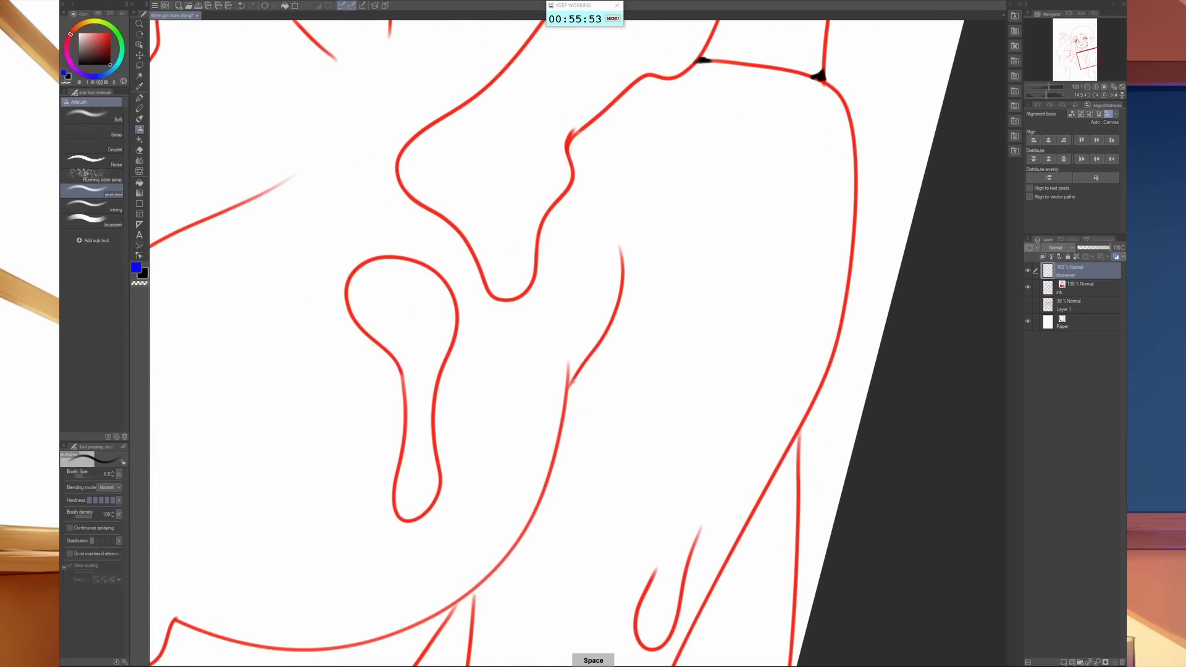
{"action": "mouse_move", "coordinate": [572, 381]}
{"action": "left_mouse_down"}
{"action": "mouse_move", "coordinate": [565, 401]}
{"action": "mouse_move", "coordinate": [635, 317]}
{"action": "mouse_move", "coordinate": [834, 194]}
{"action": "left_mouse_up"}
{"action": "key", "text": "space"}
{"action": "mouse_move", "coordinate": [738, 406]}
{"action": "left_mouse_down"}
{"action": "mouse_move", "coordinate": [740, 420]}
{"action": "mouse_move", "coordinate": [744, 406]}
{"action": "mouse_move", "coordinate": [730, 413]}
{"action": "mouse_move", "coordinate": [739, 404]}
{"action": "left_mouse_up"}
{"action": "key", "text": "space"}
{"action": "mouse_move", "coordinate": [441, 443]}
{"action": "left_mouse_down"}
{"action": "mouse_move", "coordinate": [458, 505]}
{"action": "mouse_move", "coordinate": [413, 488]}
{"action": "left_mouse_up"}
{"action": "key", "text": "space"}
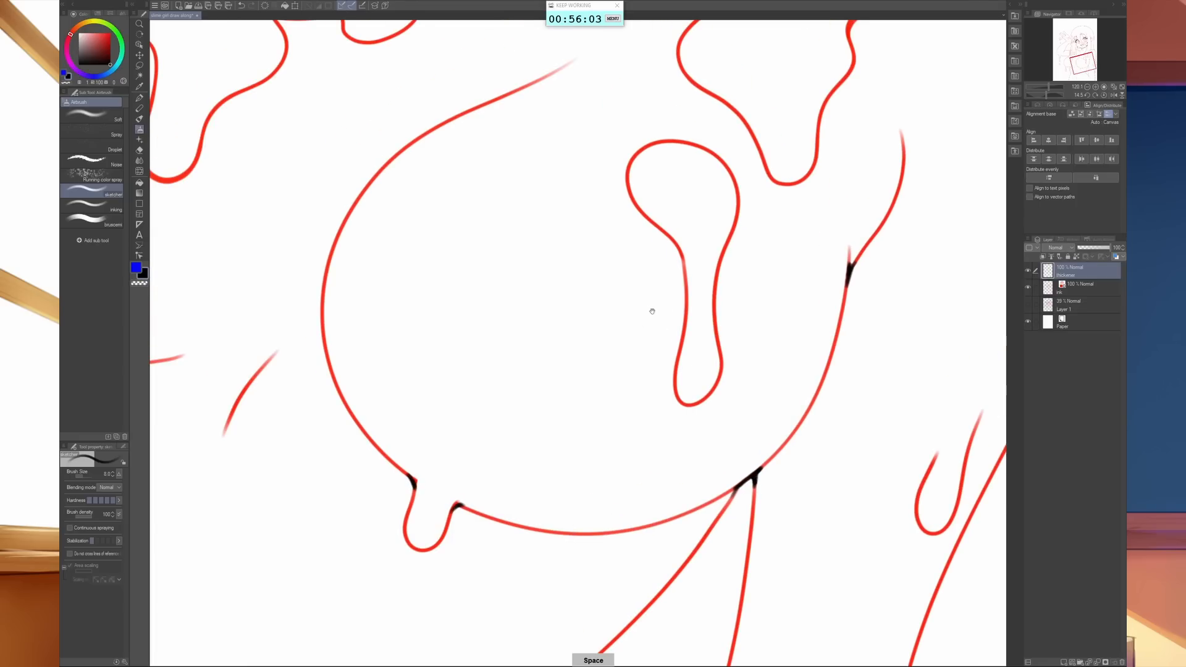
- Thicken the junction where the chest contour on the raised-arm side meets the waist line
{"action": "left_click_drag", "start_coordinate": [651, 312], "coordinate": [723, 391]}
{"action": "left_click_drag", "start_coordinate": [408, 445], "coordinate": [435, 522]}
{"action": "key", "text": "ctrl+space"}
{"action": "left_click_drag", "start_coordinate": [697, 507], "coordinate": [532, 299]}
{"action": "left_click_drag", "start_coordinate": [743, 516], "coordinate": [757, 321]}
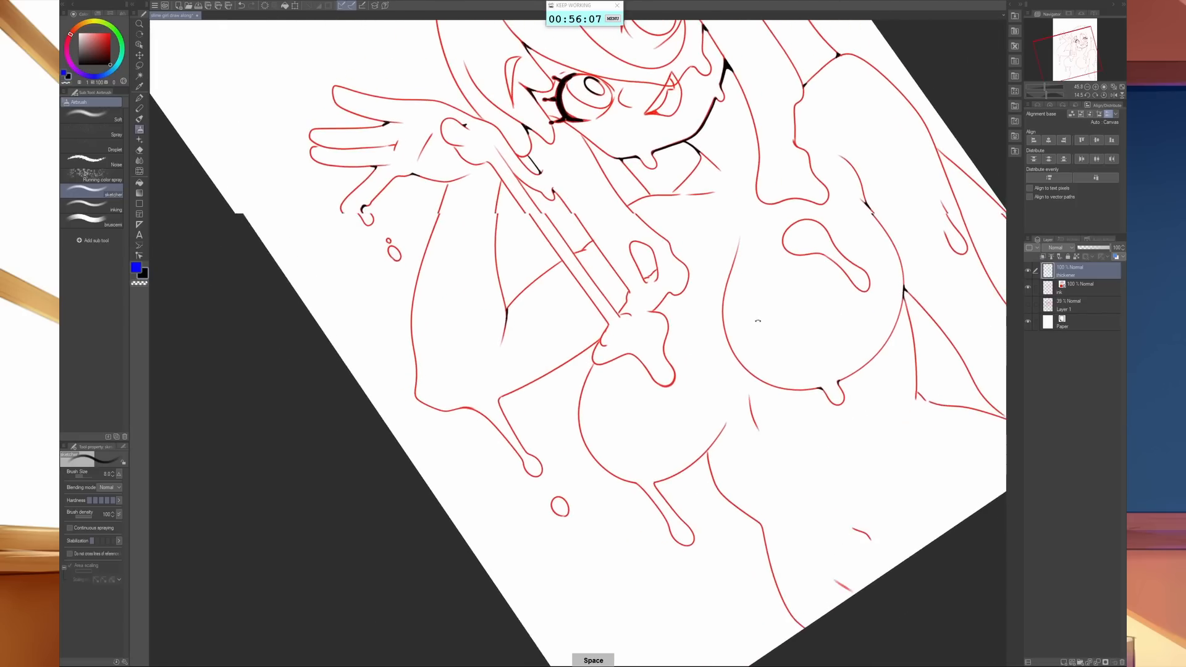
{"action": "key", "text": "ctrl+space"}
{"action": "left_click_drag", "start_coordinate": [775, 437], "coordinate": [822, 432]}
{"action": "key", "text": "space"}
{"action": "left_click_drag", "start_coordinate": [758, 432], "coordinate": [748, 388]}
{"action": "mouse_move", "coordinate": [636, 422]}
{"action": "left_mouse_down"}
{"action": "mouse_move", "coordinate": [662, 376]}
{"action": "mouse_move", "coordinate": [640, 413]}
{"action": "left_mouse_up"}
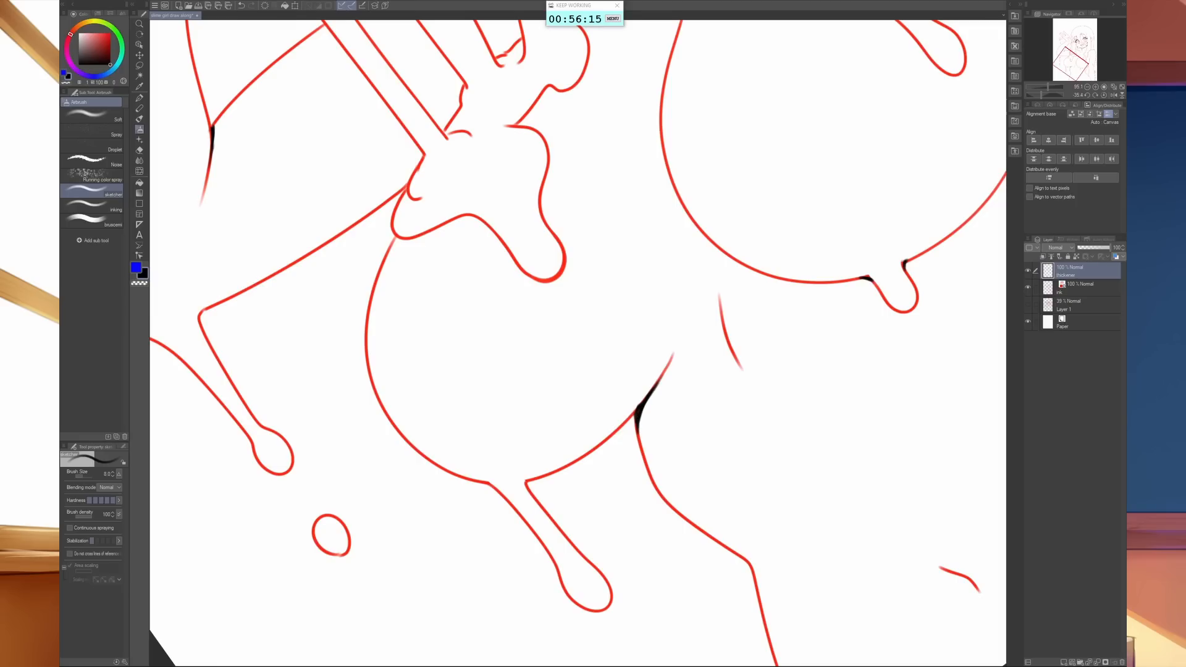
- Thicken the upper corners of the long drip under the chest and the point where the chest contour meets the slime pool
{"action": "scroll", "coordinate": [916, 485], "scroll_direction": "down", "scroll_amount": 5}
{"action": "scroll", "coordinate": [926, 455], "scroll_direction": "up", "scroll_amount": 2}
{"action": "left_click_drag", "start_coordinate": [927, 455], "coordinate": [908, 378]}
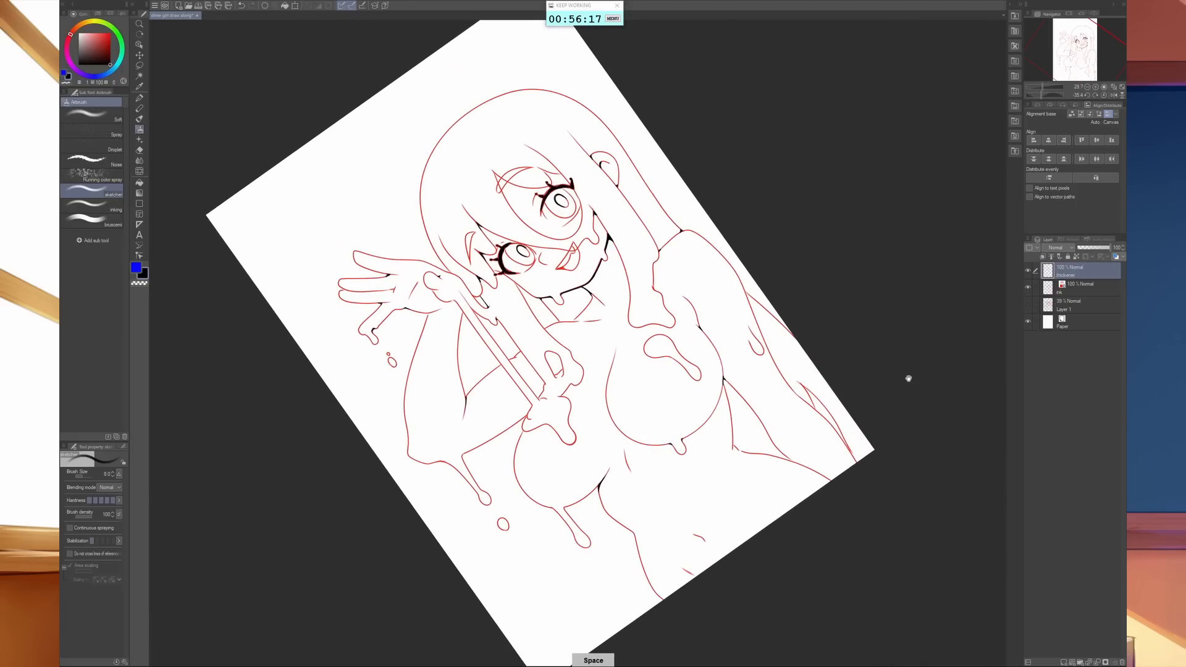
{"action": "left_click_drag", "start_coordinate": [765, 376], "coordinate": [697, 491]}
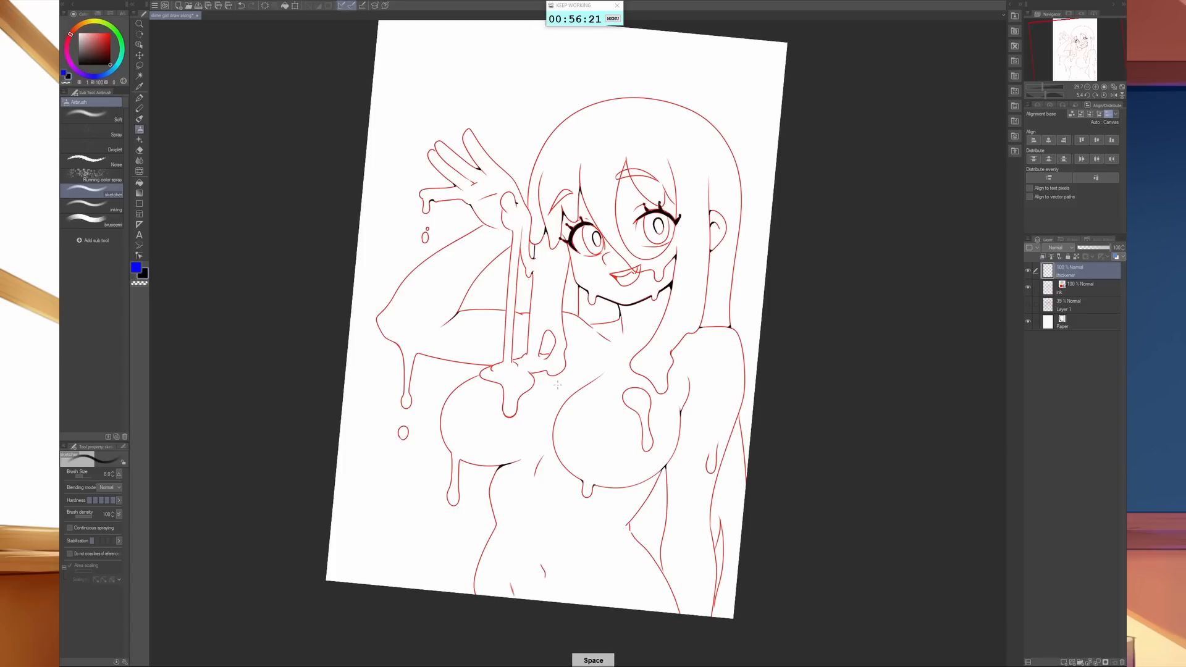
{"action": "scroll", "coordinate": [557, 384], "scroll_direction": "up", "scroll_amount": 5}
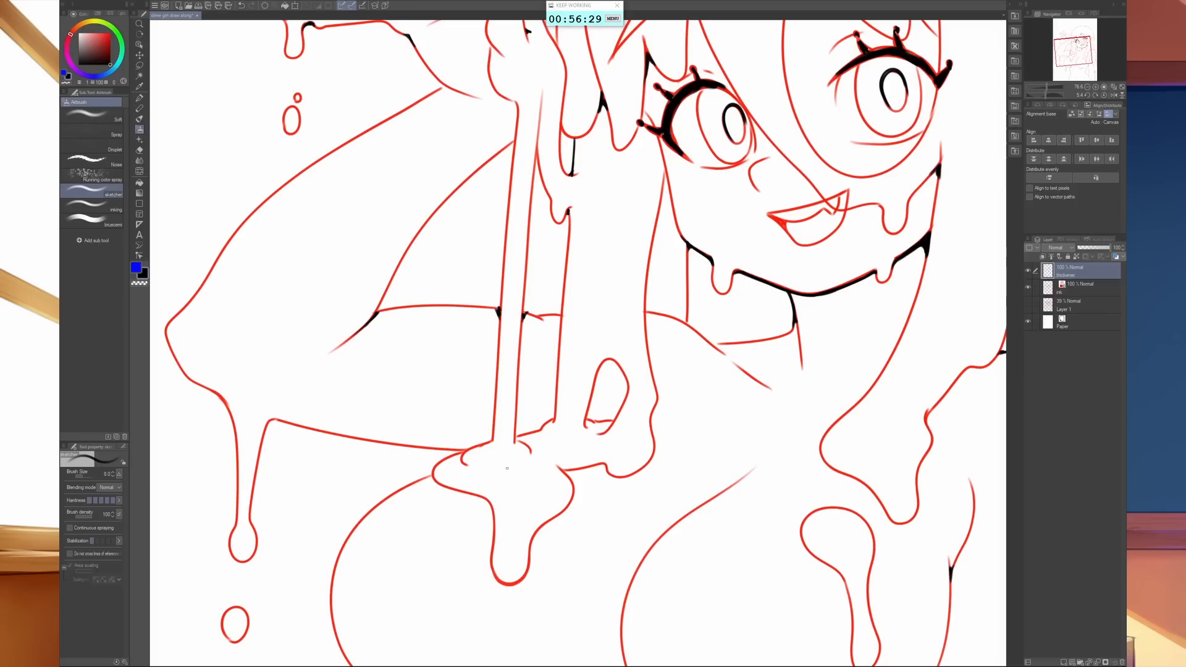
{"action": "left_click_drag", "start_coordinate": [628, 563], "coordinate": [725, 424]}
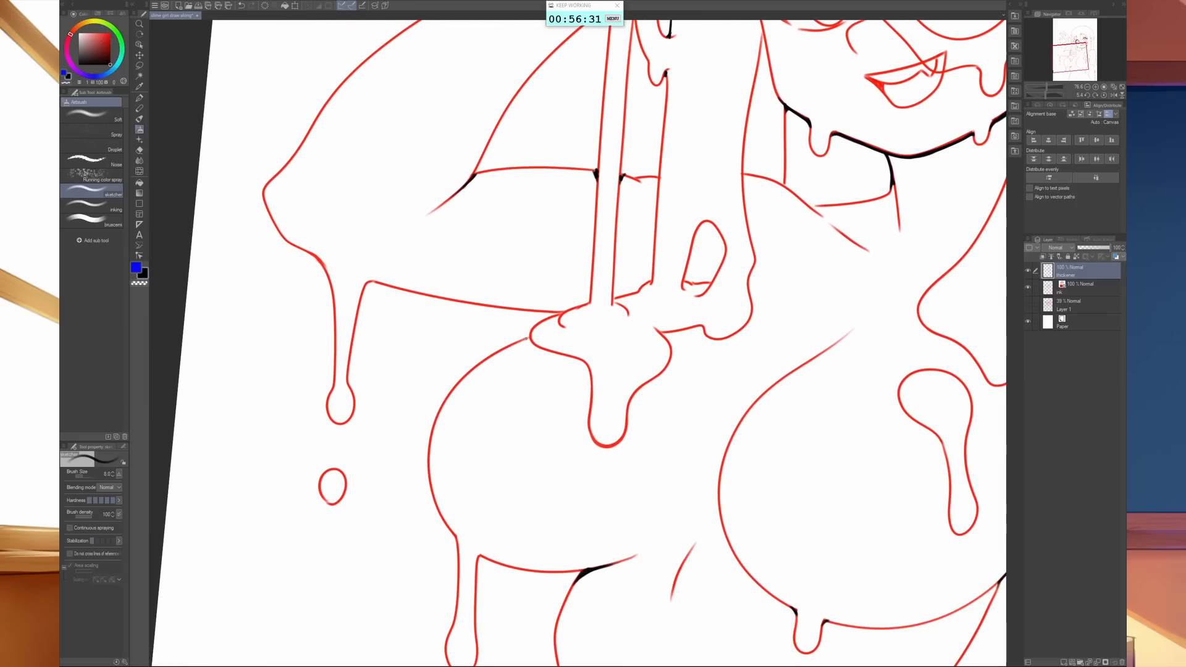
{"action": "mouse_move", "coordinate": [610, 540]}
{"action": "left_mouse_down"}
{"action": "mouse_move", "coordinate": [630, 452]}
{"action": "mouse_move", "coordinate": [678, 370]}
{"action": "left_mouse_up"}
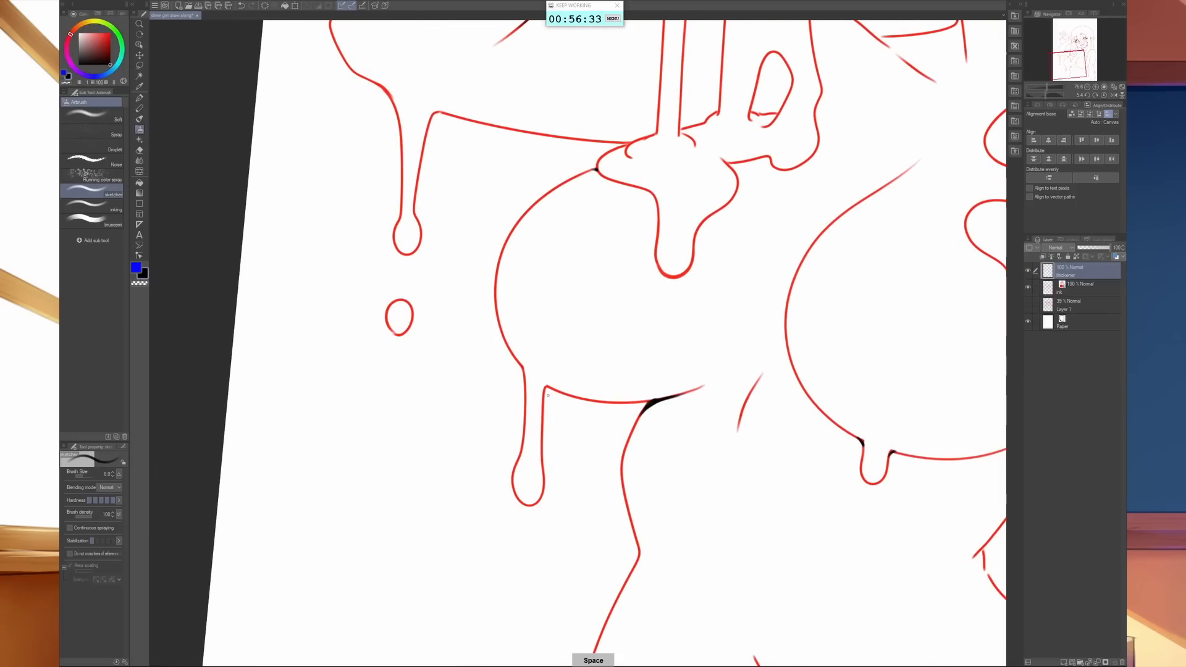
{"action": "left_click_drag", "start_coordinate": [544, 397], "coordinate": [520, 371]}
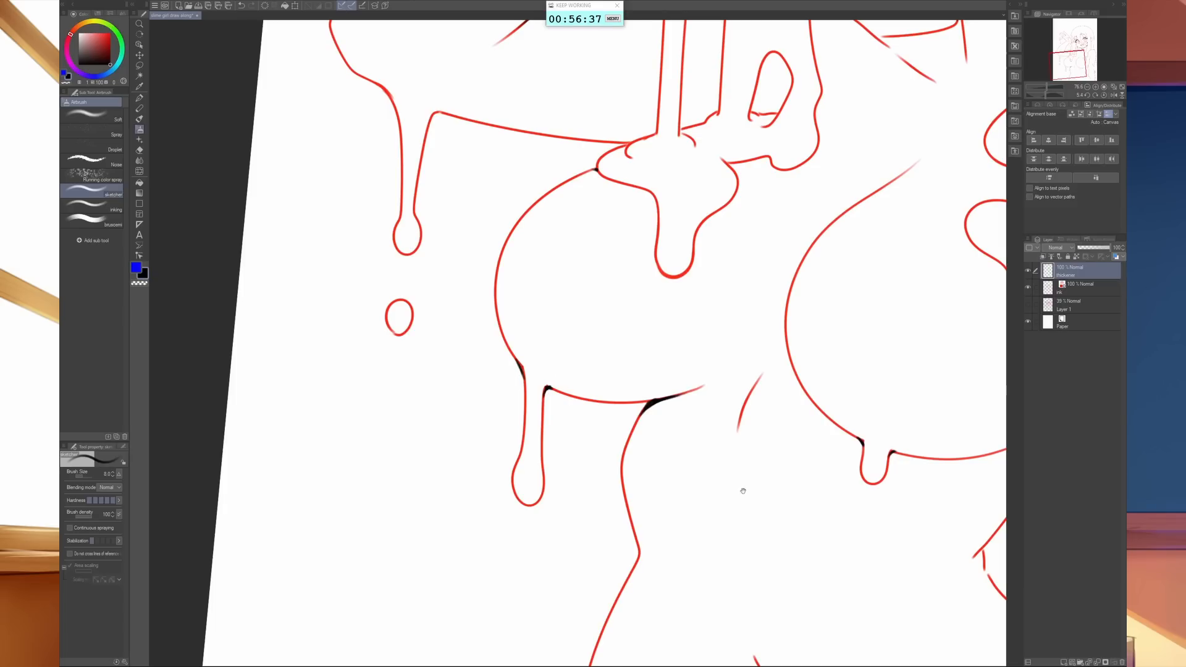
- Thicken the waist crease beside the lowered arm and the junction on the outer edge of that arm
{"action": "left_click_drag", "start_coordinate": [743, 491], "coordinate": [365, 481]}
{"action": "mouse_move", "coordinate": [802, 427]}
{"action": "left_mouse_down"}
{"action": "mouse_move", "coordinate": [792, 415]}
{"action": "mouse_move", "coordinate": [806, 413]}
{"action": "left_mouse_up"}
{"action": "left_click_drag", "start_coordinate": [544, 539], "coordinate": [560, 495]}
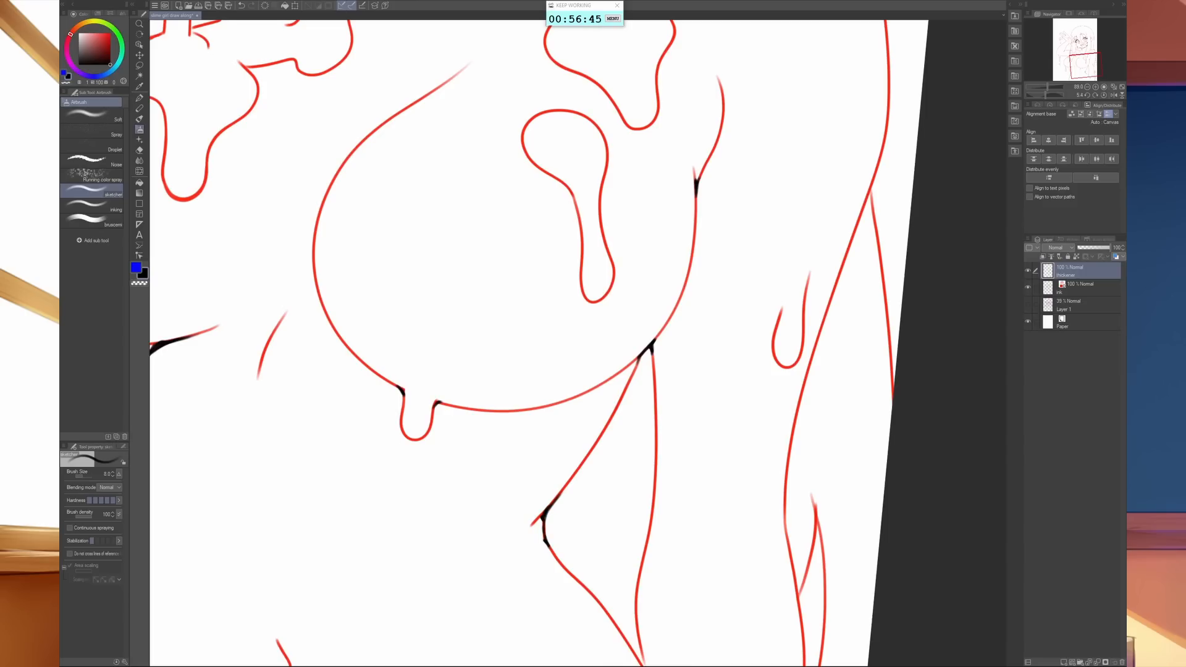
{"action": "left_click_drag", "start_coordinate": [718, 538], "coordinate": [499, 617]}
{"action": "mouse_move", "coordinate": [689, 309]}
{"action": "left_mouse_down"}
{"action": "mouse_move", "coordinate": [629, 438]}
{"action": "mouse_move", "coordinate": [578, 427]}
{"action": "mouse_move", "coordinate": [585, 414]}
{"action": "mouse_move", "coordinate": [585, 439]}
{"action": "left_mouse_up"}
{"action": "left_click_drag", "start_coordinate": [604, 388], "coordinate": [584, 576]}
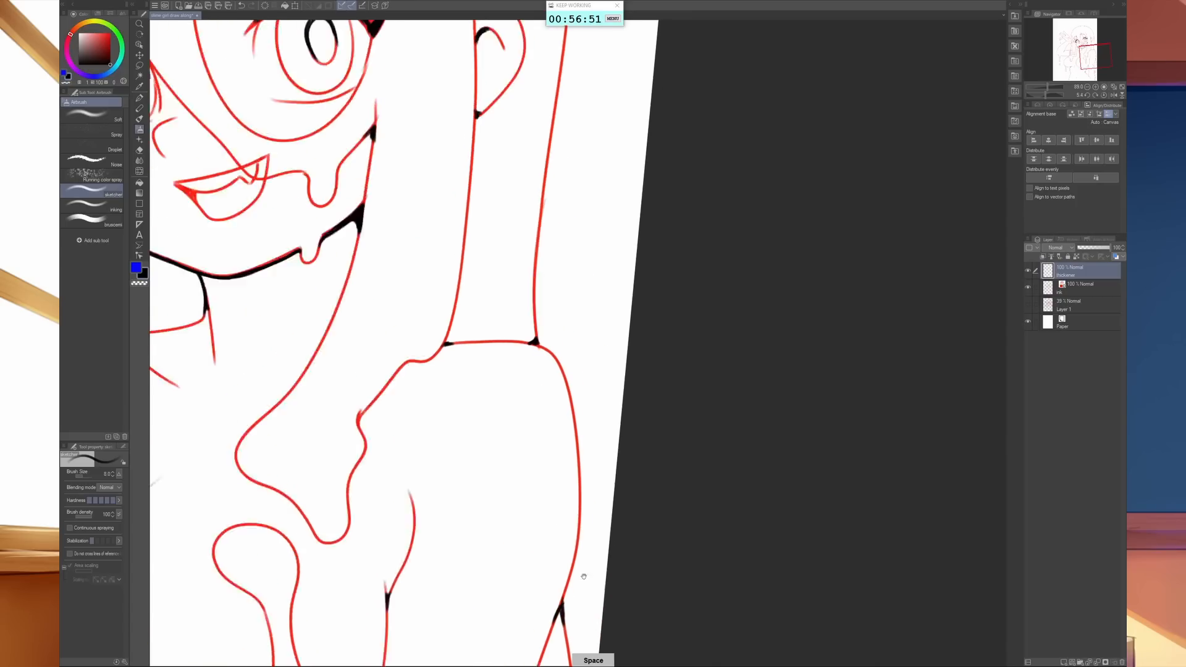
- Thicken the junctions where the raised arm's underside and the dripping strands run into the slime pool on the chest
{"action": "left_click_drag", "start_coordinate": [542, 340], "coordinate": [545, 419]}
{"action": "left_click_drag", "start_coordinate": [590, 300], "coordinate": [598, 554]}
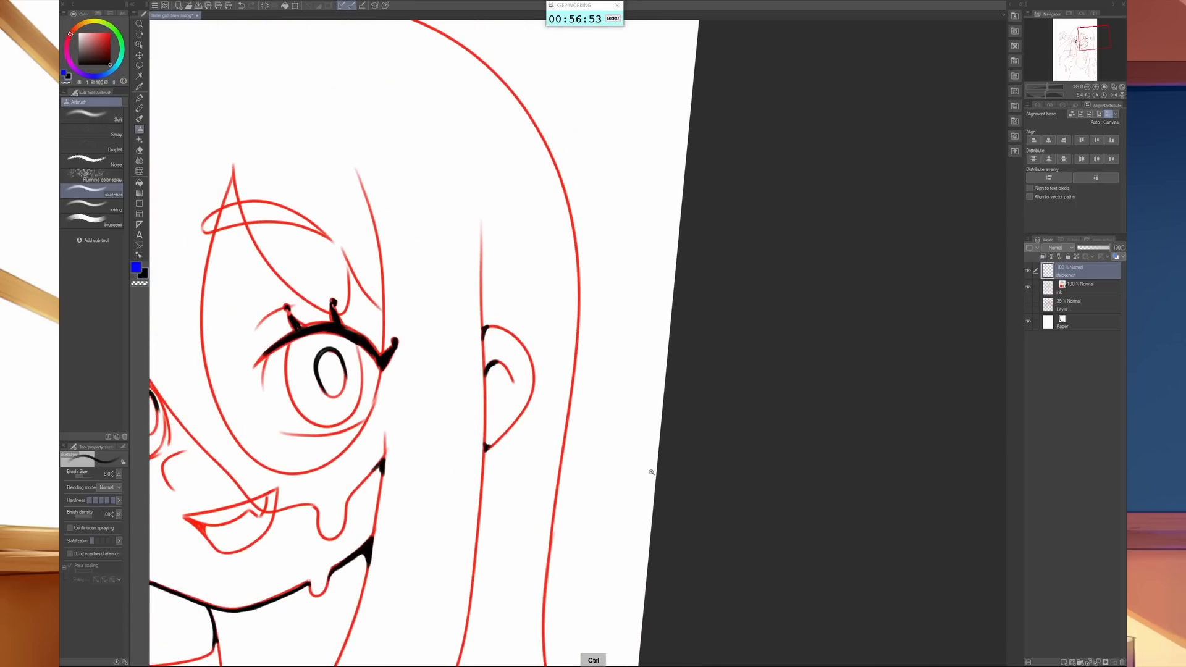
{"action": "left_click_drag", "start_coordinate": [651, 472], "coordinate": [861, 248]}
{"action": "left_click_drag", "start_coordinate": [856, 250], "coordinate": [841, 257]}
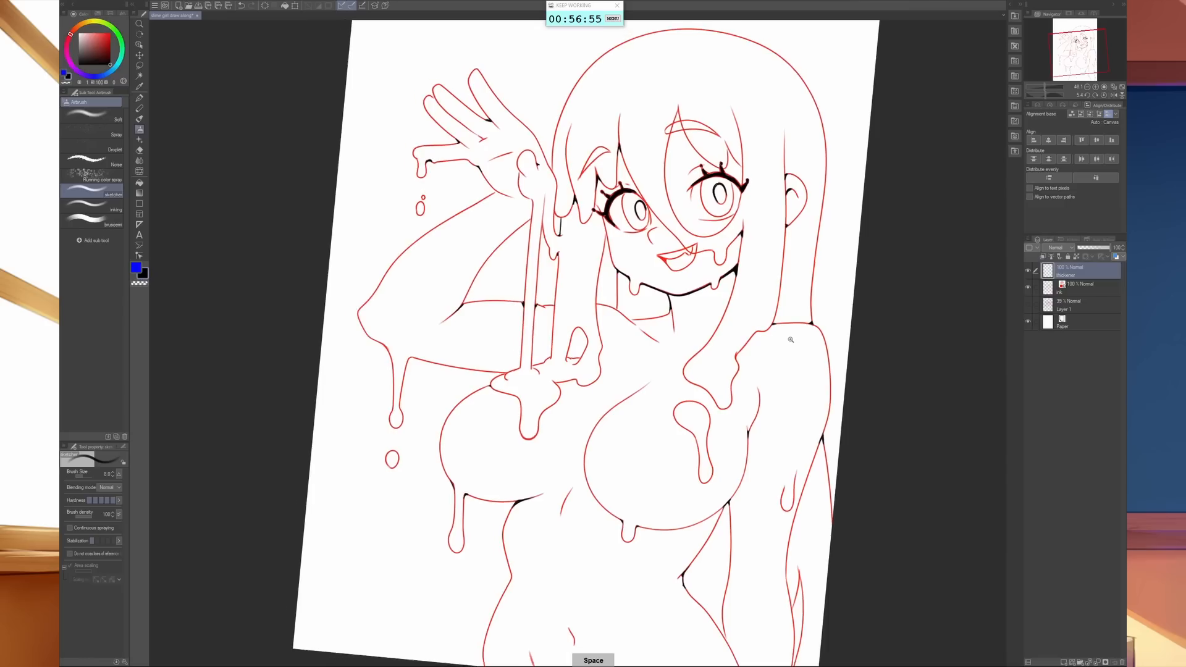
{"action": "left_click_drag", "start_coordinate": [789, 336], "coordinate": [815, 329]}
{"action": "left_click_drag", "start_coordinate": [334, 434], "coordinate": [800, 456]}
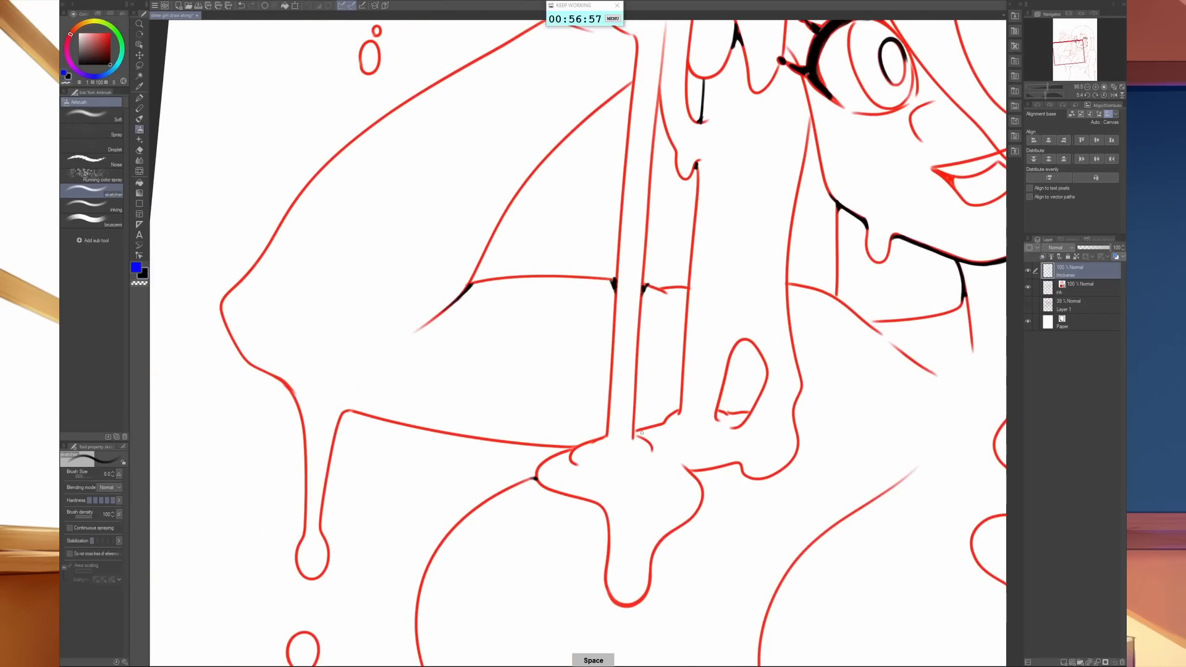
{"action": "left_click_drag", "start_coordinate": [757, 493], "coordinate": [775, 489]}
{"action": "left_click_drag", "start_coordinate": [630, 444], "coordinate": [650, 471]}
{"action": "mouse_move", "coordinate": [413, 412]}
{"action": "left_mouse_down"}
{"action": "mouse_move", "coordinate": [385, 408]}
{"action": "mouse_move", "coordinate": [436, 418]}
{"action": "left_mouse_up"}
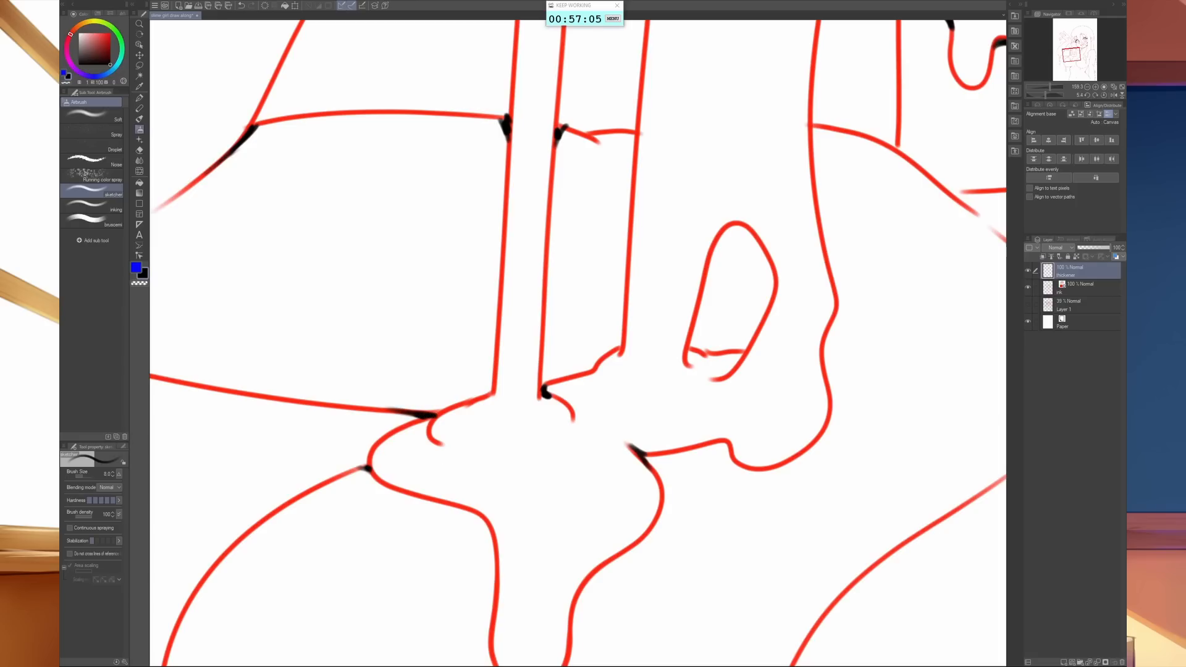
- Thicken the inner bends of the slime pool's outline around its hanging drip and beside the hair end
{"action": "mouse_move", "coordinate": [359, 469]}
{"action": "left_mouse_down"}
{"action": "mouse_move", "coordinate": [370, 462]}
{"action": "mouse_move", "coordinate": [384, 483]}
{"action": "left_mouse_up"}
{"action": "key", "text": "space"}
{"action": "left_click_drag", "start_coordinate": [549, 539], "coordinate": [521, 412]}
{"action": "mouse_move", "coordinate": [432, 379]}
{"action": "left_mouse_down"}
{"action": "mouse_move", "coordinate": [460, 404]}
{"action": "mouse_move", "coordinate": [468, 431]}
{"action": "left_mouse_up"}
{"action": "left_click_drag", "start_coordinate": [623, 339], "coordinate": [622, 324]}
{"action": "mouse_move", "coordinate": [694, 317]}
{"action": "left_mouse_down"}
{"action": "mouse_move", "coordinate": [682, 318]}
{"action": "mouse_move", "coordinate": [699, 320]}
{"action": "left_mouse_up"}
{"action": "key", "text": "space"}
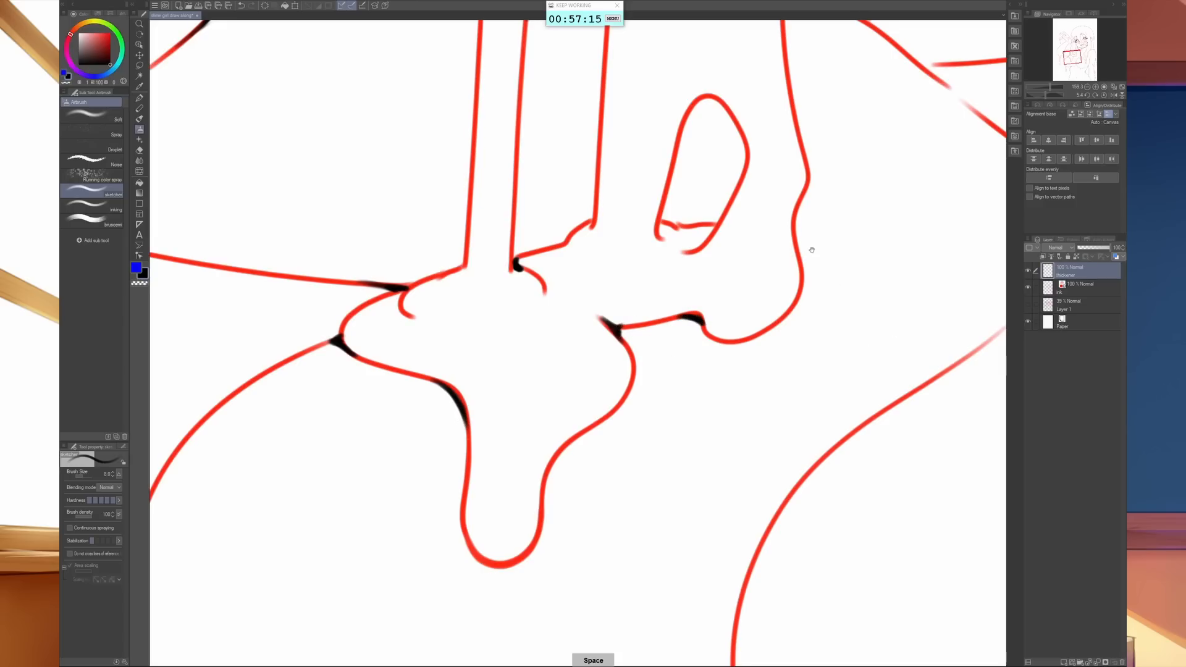
- Thicken the corners of the teardrop opening in the dripping hair and the junctions of the hair strands with the arm and shoulder lines
{"action": "left_click_drag", "start_coordinate": [807, 250], "coordinate": [780, 423]}
{"action": "left_click_drag", "start_coordinate": [689, 391], "coordinate": [635, 391]}
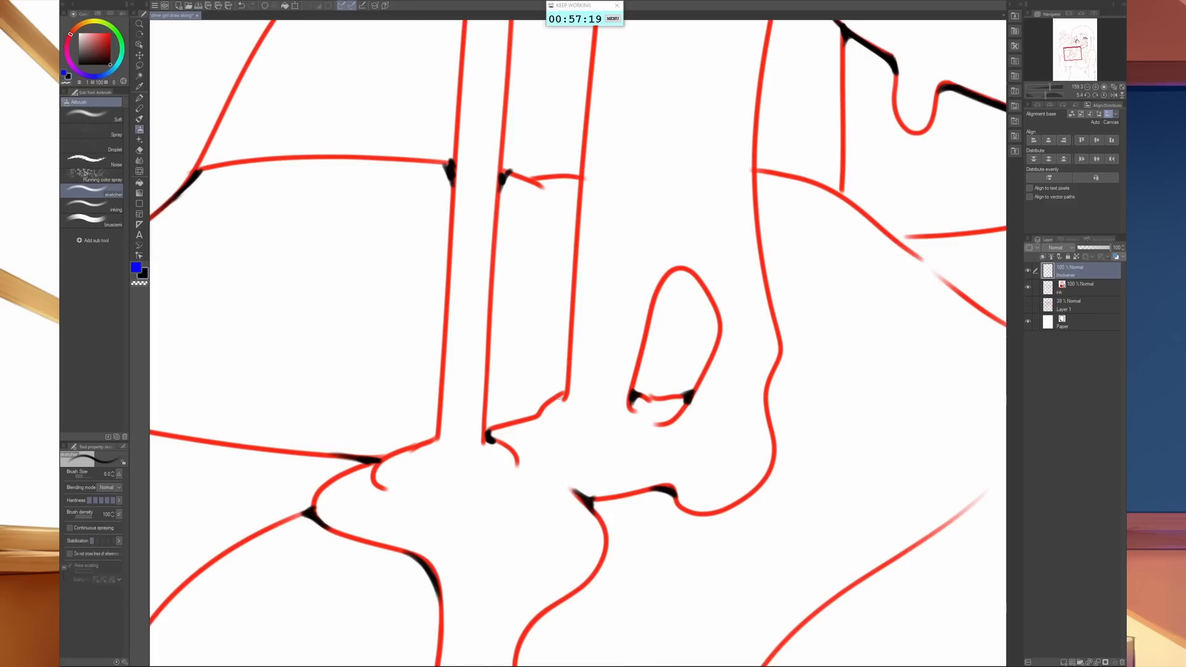
{"action": "left_click_drag", "start_coordinate": [560, 395], "coordinate": [565, 389]}
{"action": "mouse_move", "coordinate": [573, 180]}
{"action": "left_mouse_down"}
{"action": "mouse_move", "coordinate": [577, 193]}
{"action": "mouse_move", "coordinate": [575, 180]}
{"action": "left_mouse_up"}
{"action": "key", "text": "space"}
{"action": "left_click_drag", "start_coordinate": [809, 251], "coordinate": [654, 448]}
{"action": "mouse_move", "coordinate": [600, 397]}
{"action": "left_mouse_down"}
{"action": "mouse_move", "coordinate": [605, 371]}
{"action": "mouse_move", "coordinate": [600, 382]}
{"action": "left_mouse_up"}
{"action": "key", "text": "ctrl+space"}
{"action": "left_click_drag", "start_coordinate": [825, 410], "coordinate": [681, 449]}
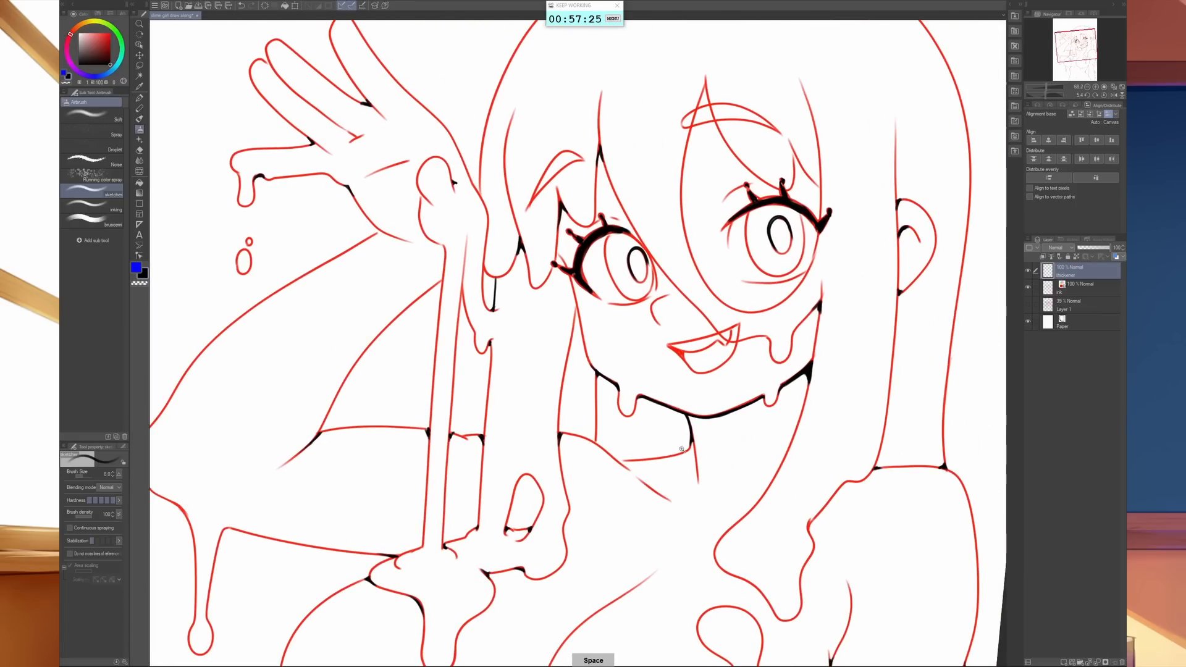
- Thicken the junction of the neck line with the shoulder and the inner end of the curved shadow line under the chin
{"action": "key", "text": "ctrl+space"}
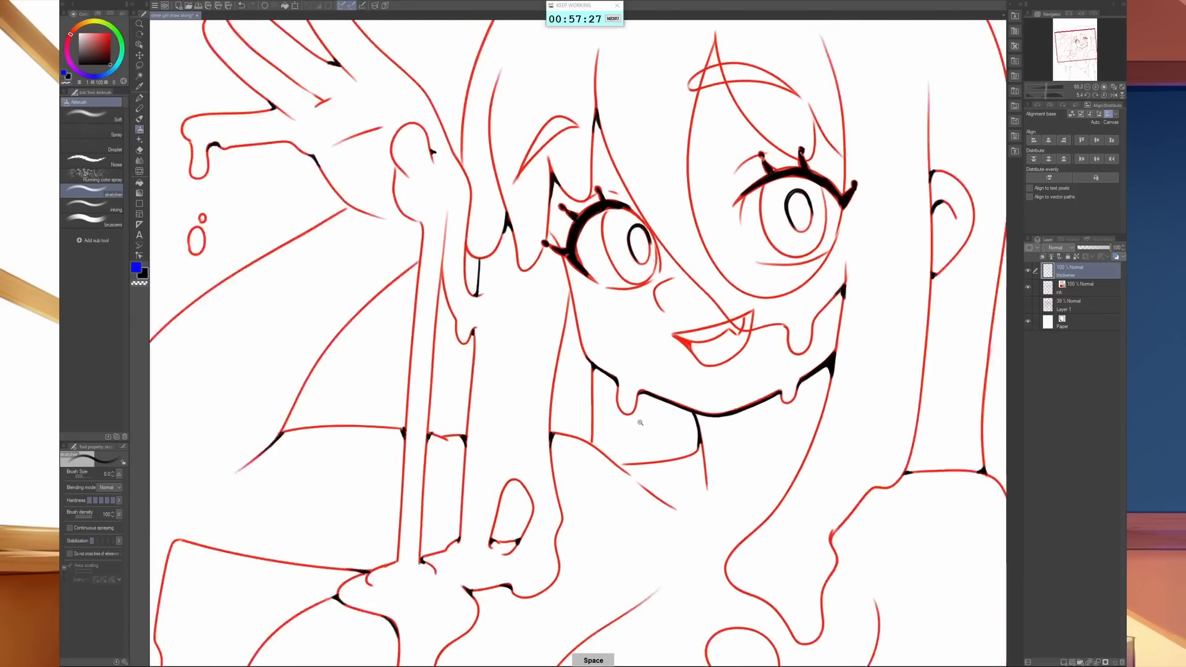
{"action": "left_click_drag", "start_coordinate": [621, 427], "coordinate": [674, 427]}
{"action": "left_click_drag", "start_coordinate": [522, 459], "coordinate": [533, 478]}
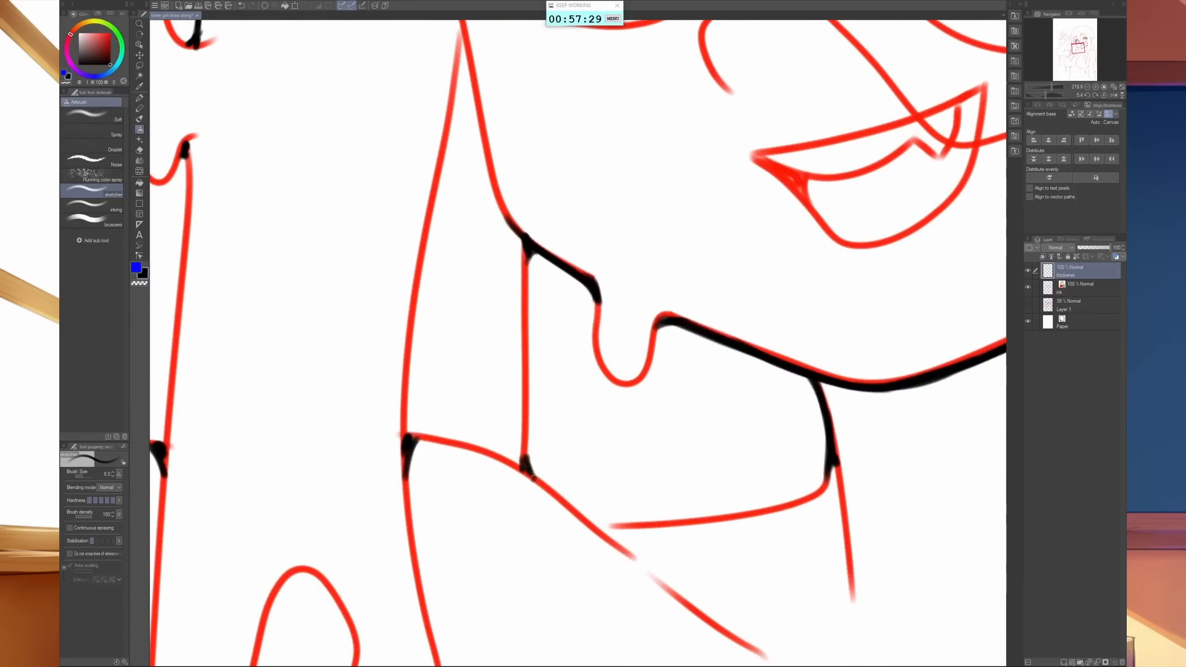
{"action": "mouse_move", "coordinate": [522, 433]}
{"action": "left_mouse_down"}
{"action": "mouse_move", "coordinate": [531, 481]}
{"action": "mouse_move", "coordinate": [525, 466]}
{"action": "left_mouse_up"}
{"action": "mouse_move", "coordinate": [598, 524]}
{"action": "left_mouse_down"}
{"action": "mouse_move", "coordinate": [581, 524]}
{"action": "mouse_move", "coordinate": [660, 522]}
{"action": "left_mouse_up"}
{"action": "scroll", "coordinate": [956, 553], "scroll_direction": "down", "scroll_amount": 3}
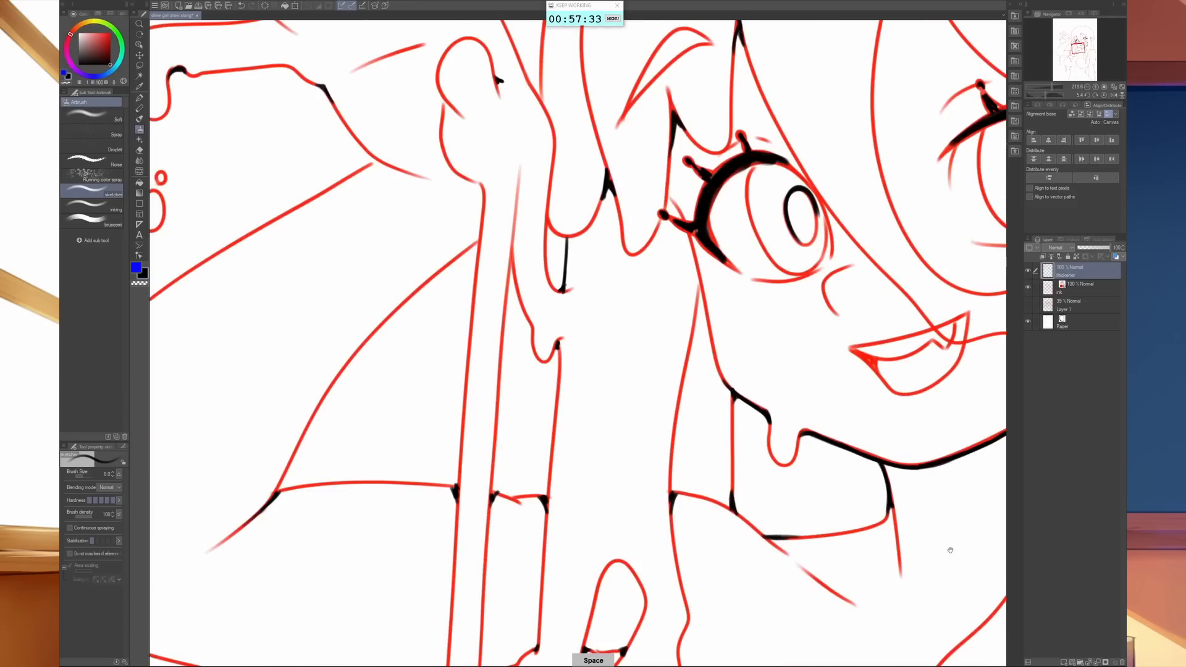
- Thicken the pointed tip of the narrow fold along the outer edge of the lowered forearm
{"action": "left_click_drag", "start_coordinate": [953, 548], "coordinate": [567, 262]}
{"action": "left_click_drag", "start_coordinate": [784, 471], "coordinate": [717, 419]}
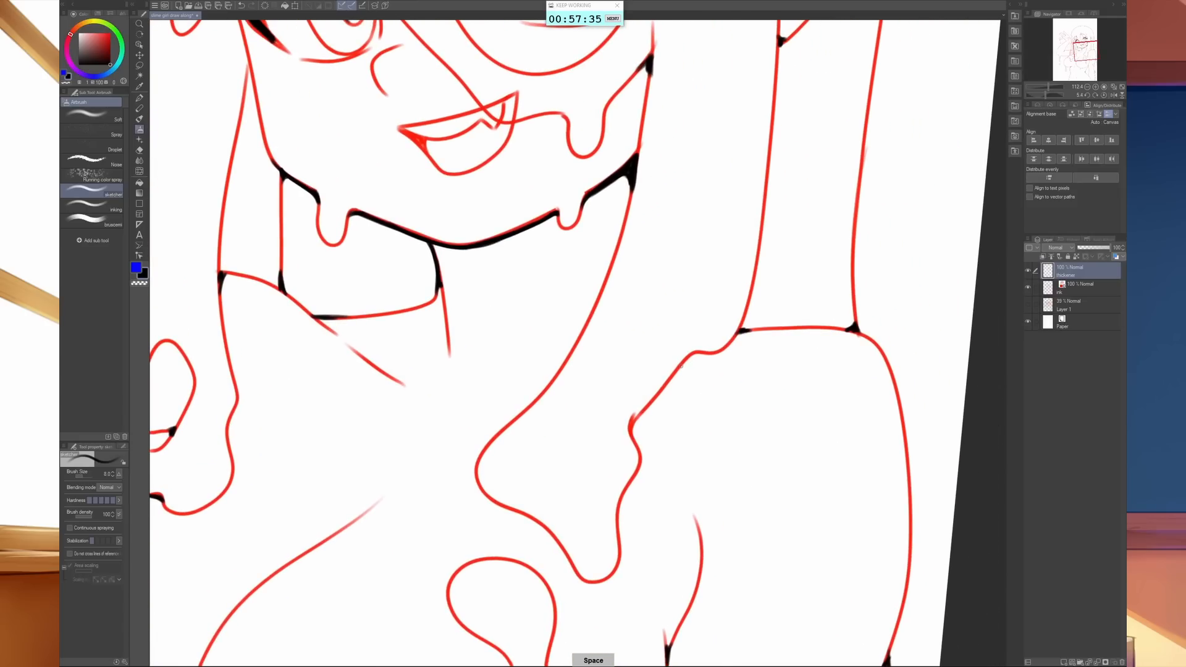
{"action": "left_click_drag", "start_coordinate": [789, 477], "coordinate": [818, 160]}
{"action": "left_click_drag", "start_coordinate": [747, 404], "coordinate": [793, 190]}
{"action": "left_click_drag", "start_coordinate": [901, 493], "coordinate": [702, 212]}
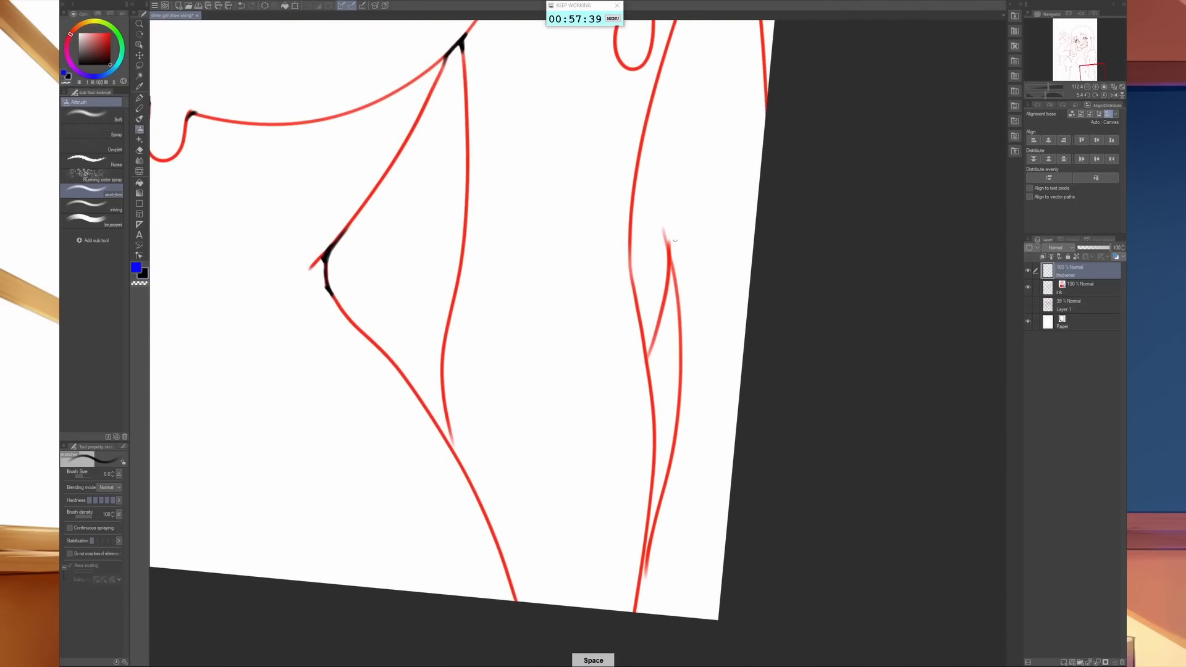
{"action": "mouse_move", "coordinate": [658, 319]}
{"action": "left_mouse_down"}
{"action": "mouse_move", "coordinate": [671, 276]}
{"action": "mouse_move", "coordinate": [677, 298]}
{"action": "left_mouse_up"}
{"action": "mouse_move", "coordinate": [699, 422]}
{"action": "left_mouse_down"}
{"action": "mouse_move", "coordinate": [703, 381]}
{"action": "mouse_move", "coordinate": [705, 490]}
{"action": "left_mouse_up"}
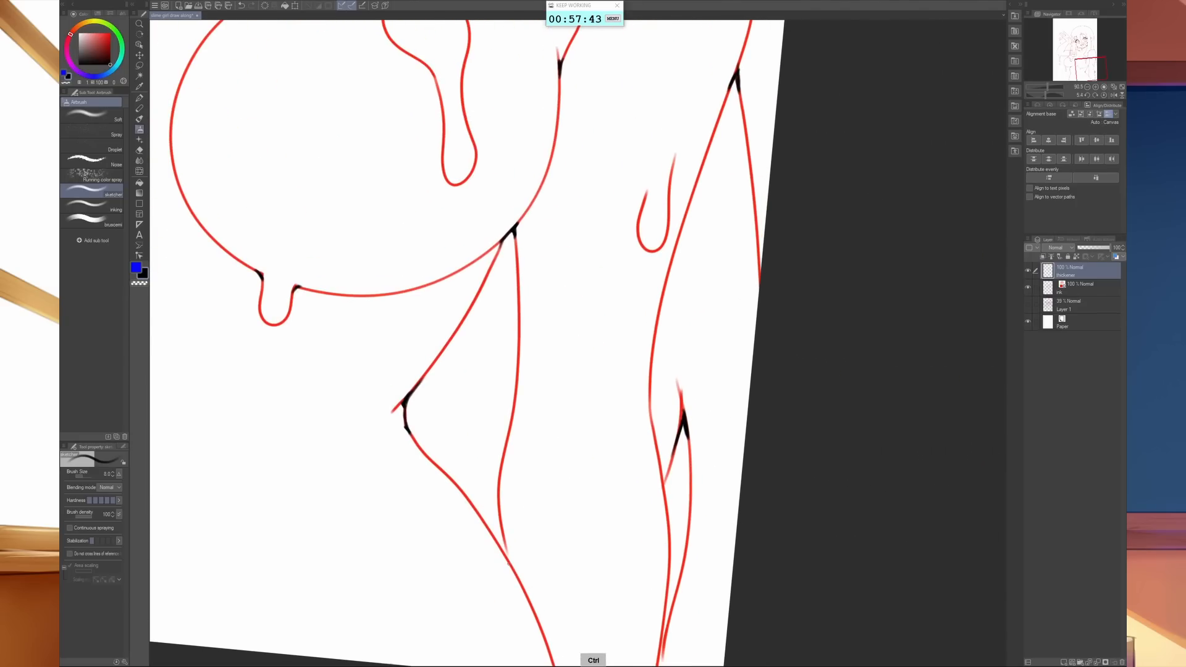
- Thicken the junction where the lowered arm's inner line runs into the hip line
{"action": "scroll", "coordinate": [548, 443], "scroll_direction": "up", "scroll_amount": 3}
{"action": "left_click_drag", "start_coordinate": [547, 442], "coordinate": [548, 423]}
{"action": "mouse_move", "coordinate": [514, 373]}
{"action": "left_mouse_down"}
{"action": "mouse_move", "coordinate": [519, 419]}
{"action": "mouse_move", "coordinate": [505, 409]}
{"action": "mouse_move", "coordinate": [531, 450]}
{"action": "mouse_move", "coordinate": [516, 386]}
{"action": "left_mouse_up"}
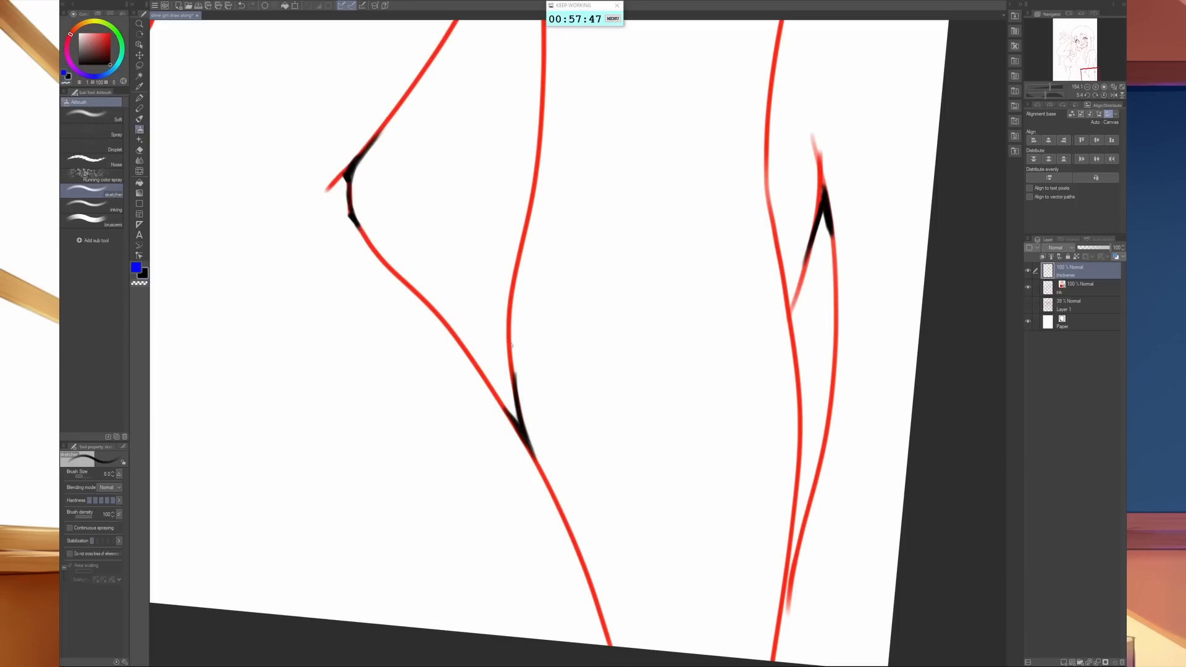
{"action": "left_click_drag", "start_coordinate": [510, 344], "coordinate": [516, 429]}
- Straighten the canvas and merge the thickener layer with the ink line-art layer
{"action": "scroll", "coordinate": [721, 416], "scroll_direction": "down", "scroll_amount": 5}
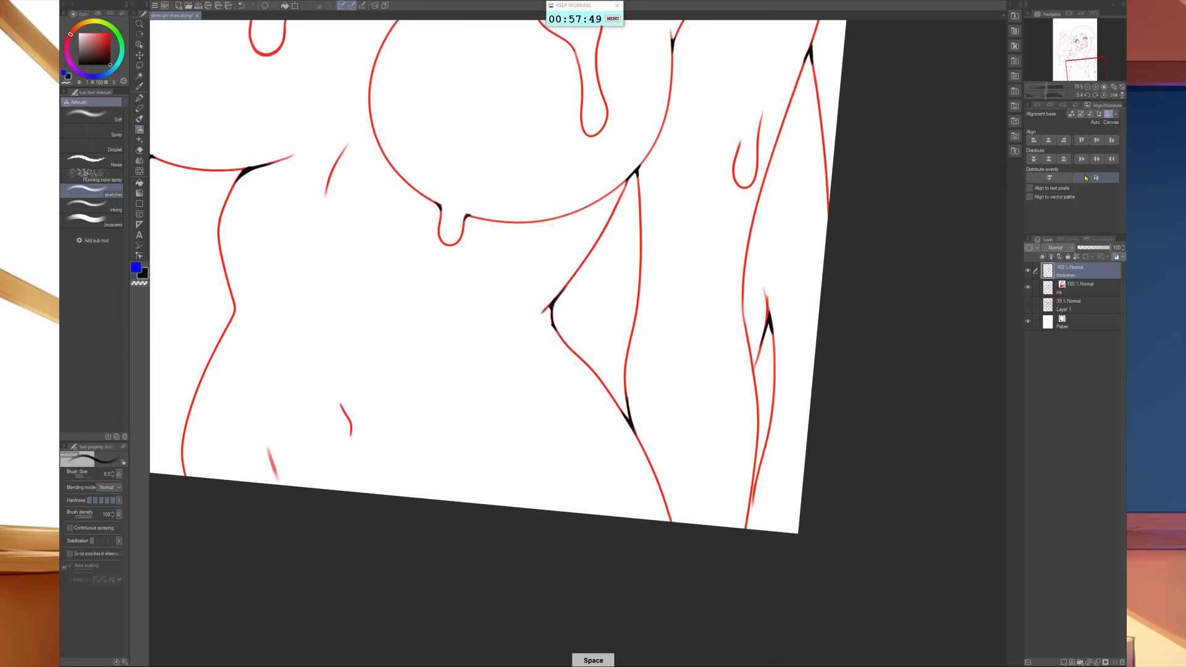
{"action": "left_click", "coordinate": [1115, 96]}
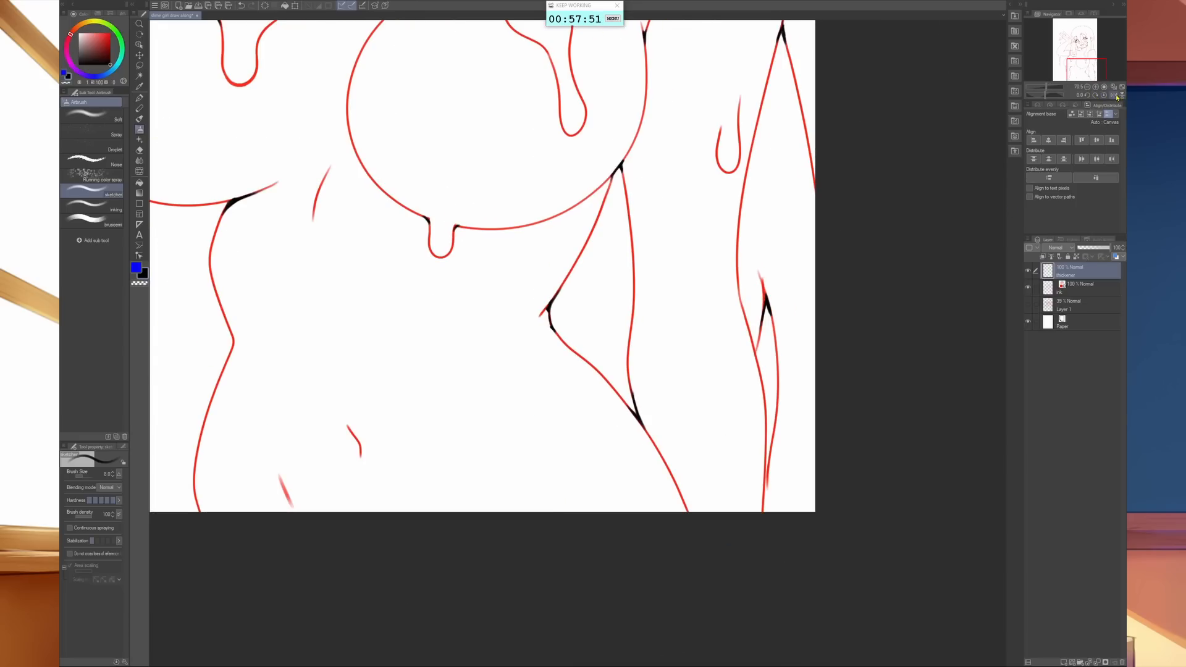
{"action": "left_click", "coordinate": [1113, 95]}
{"action": "left_click", "coordinate": [1113, 95]}
{"action": "left_click", "coordinate": [1114, 87]}
{"action": "key", "text": "space"}
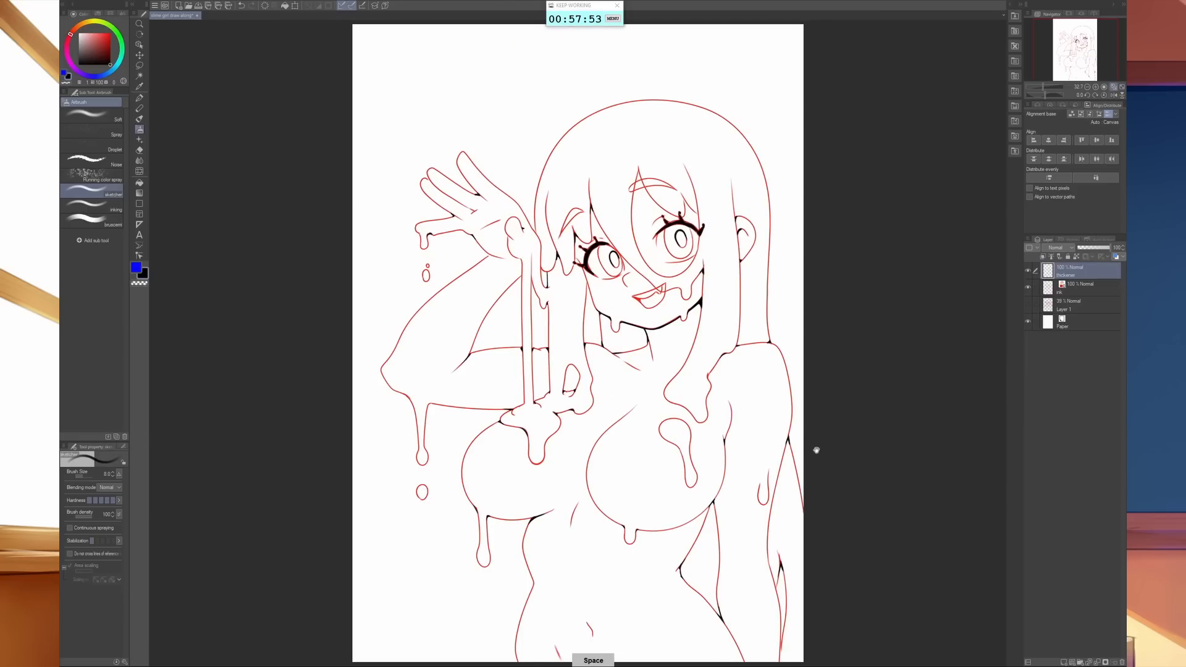
{"action": "left_click_drag", "start_coordinate": [814, 440], "coordinate": [691, 416]}
{"action": "left_click_drag", "start_coordinate": [643, 452], "coordinate": [727, 434]}
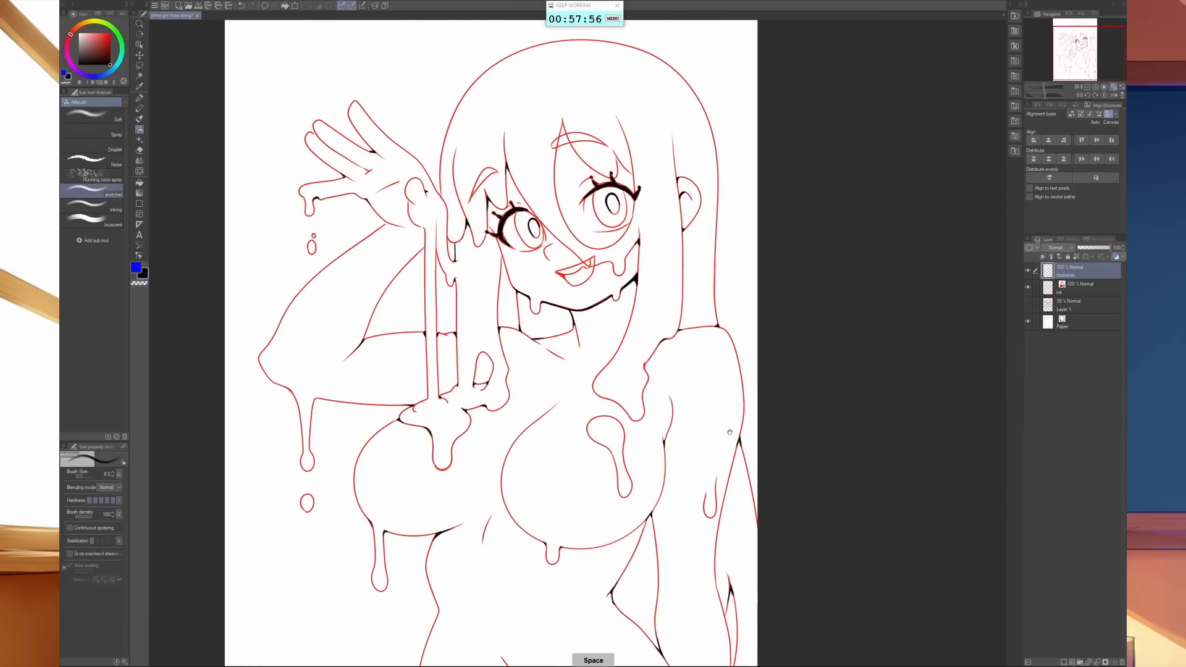
{"action": "left_click", "coordinate": [1091, 286]}
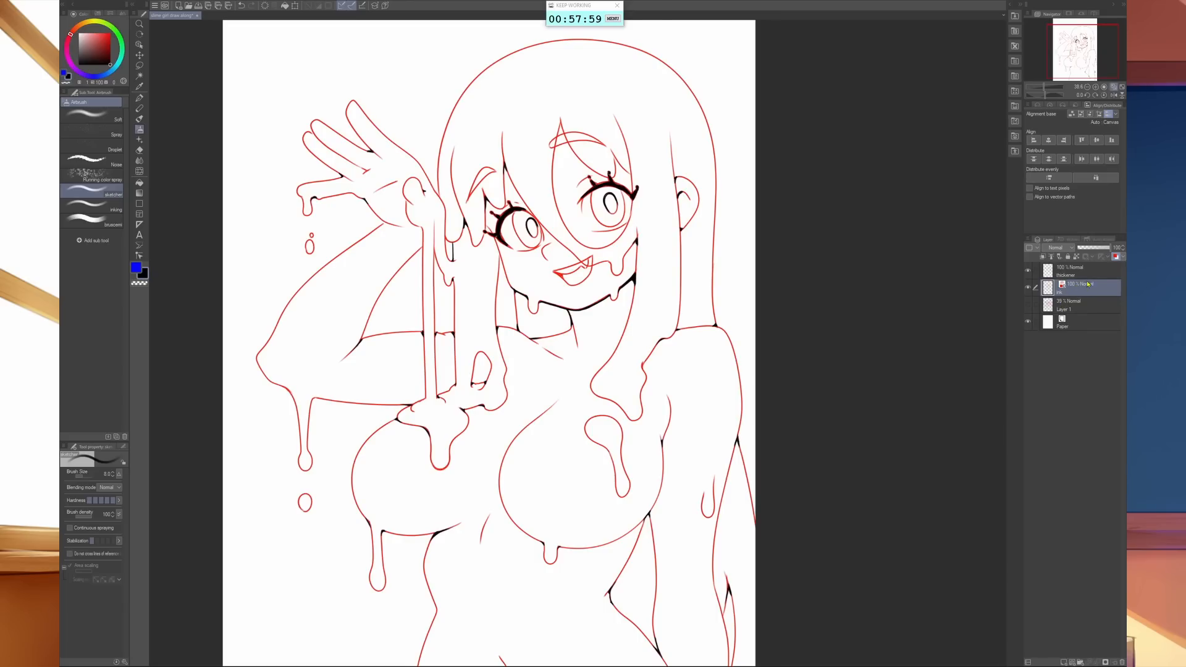
{"action": "left_click", "coordinate": [1087, 276], "text": "shift"}
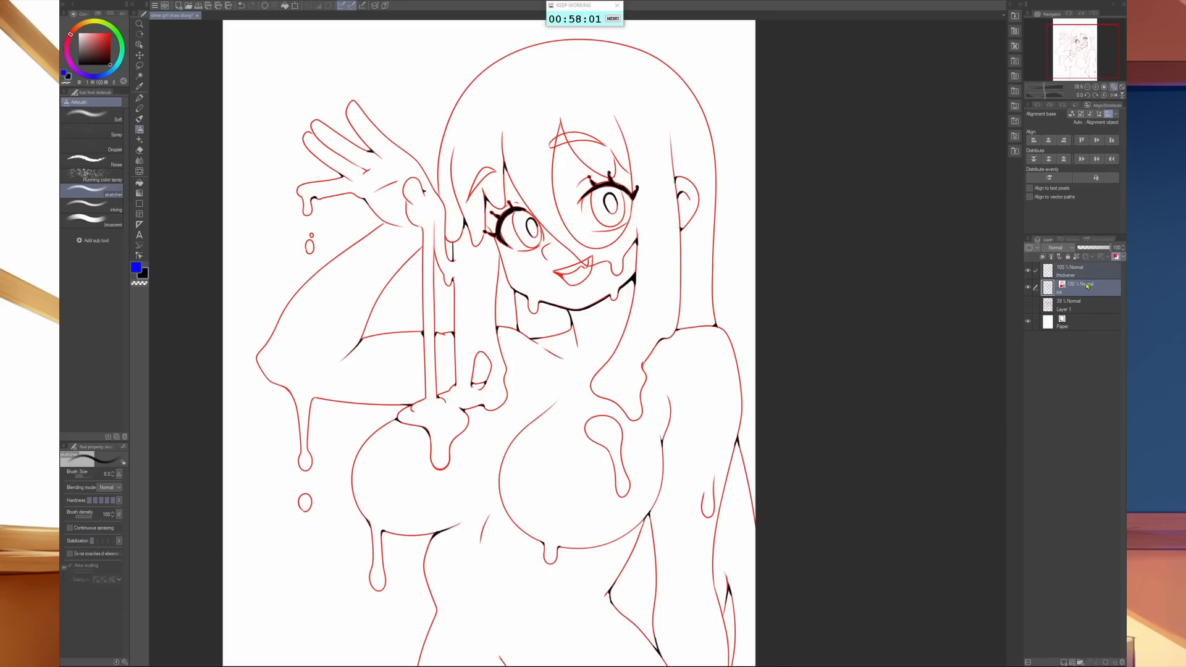
{"action": "key", "text": "ctrl+shift+alt+e"}
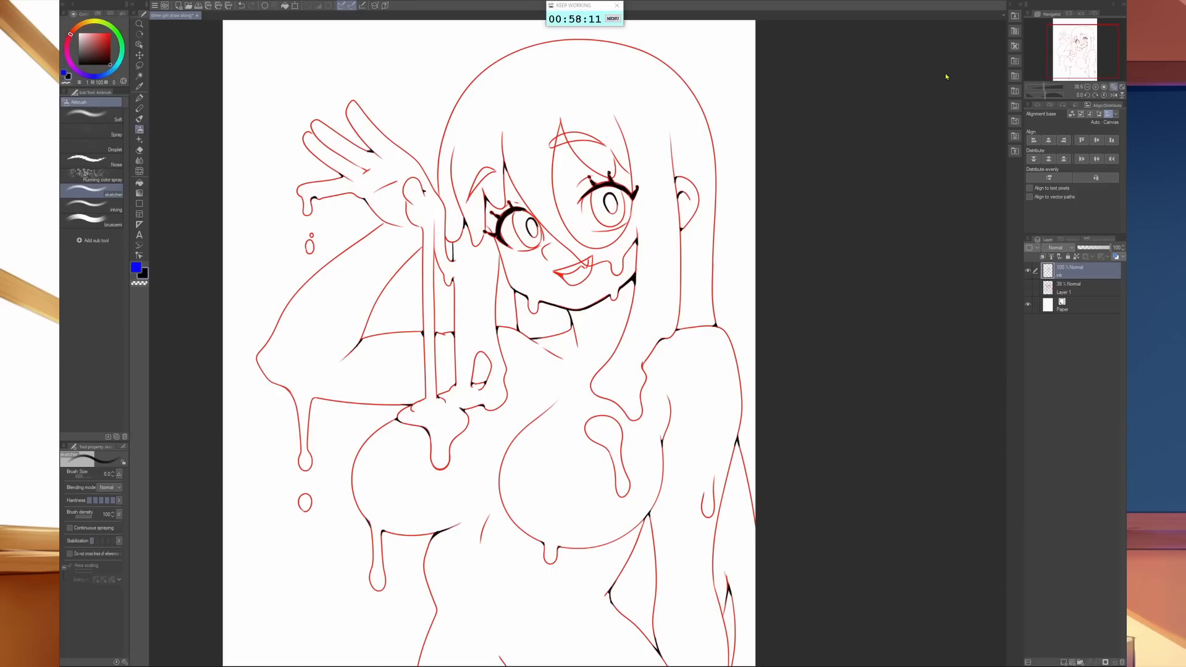
- Turn the merged line art entirely black by lowering its luminosity to the minimum with Hue/Saturation/Luminosity
{"action": "key", "text": "ctrl+u"}
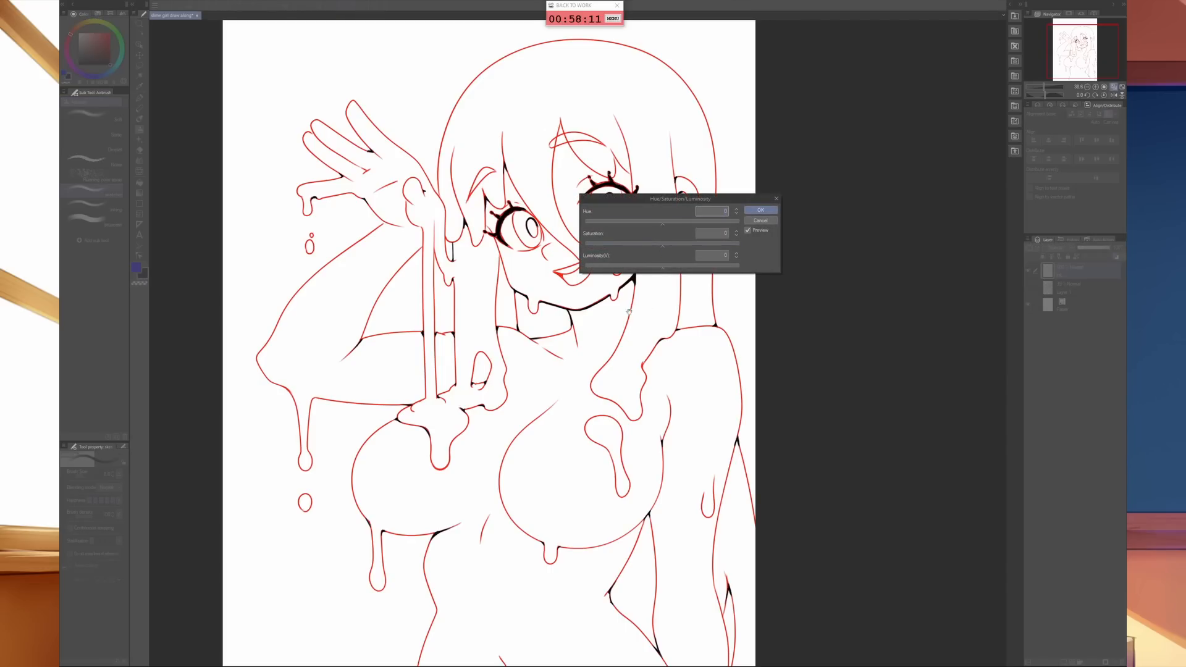
{"action": "left_click_drag", "start_coordinate": [607, 272], "coordinate": [580, 272]}
{"action": "left_click", "coordinate": [754, 213]}
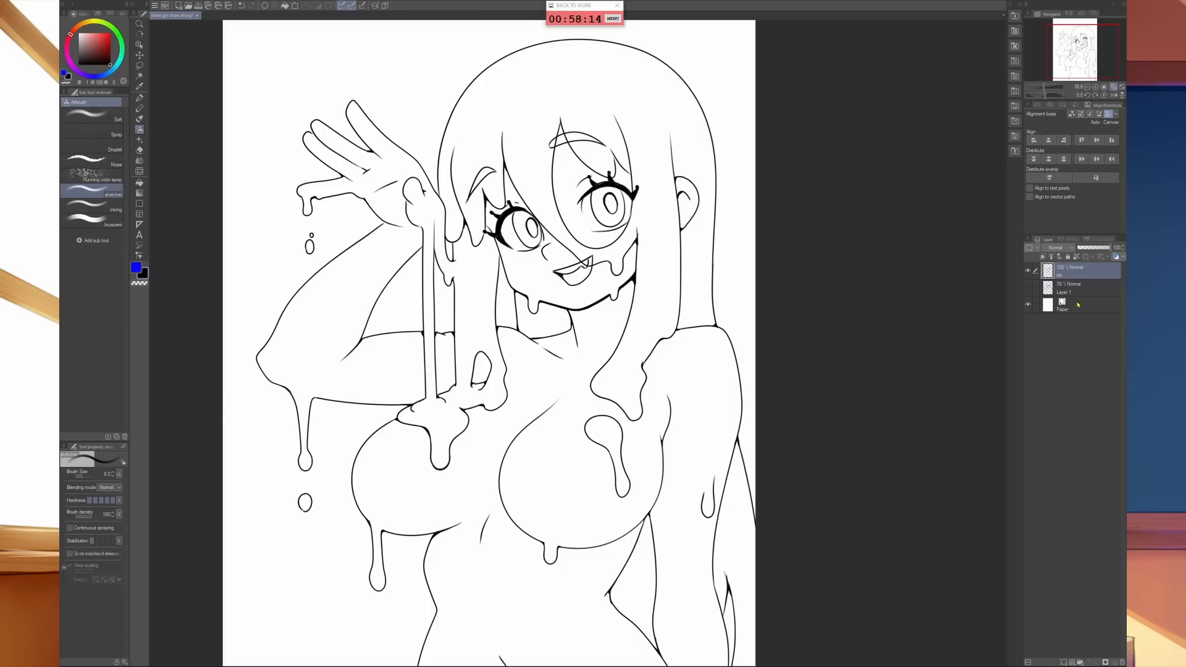
- Add a named flat-colour layer beneath the line art and set the Fill tool to refer to other layers with a vivid orange-red
{"action": "left_click", "coordinate": [1067, 662]}
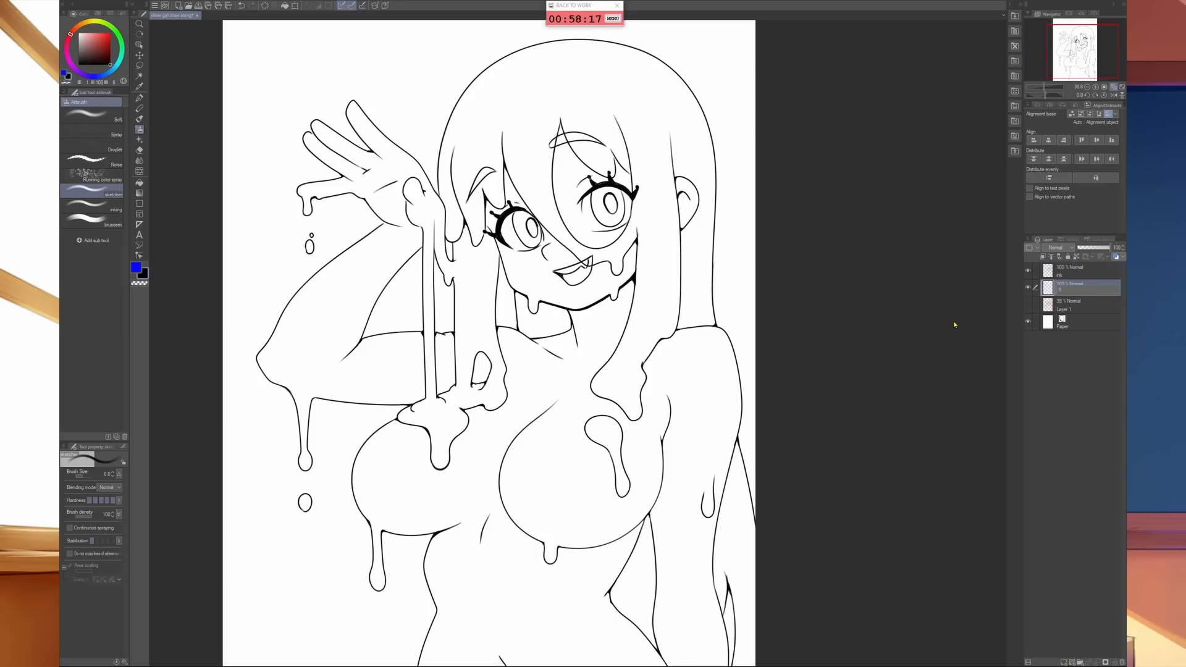
{"action": "key", "text": "Return"}
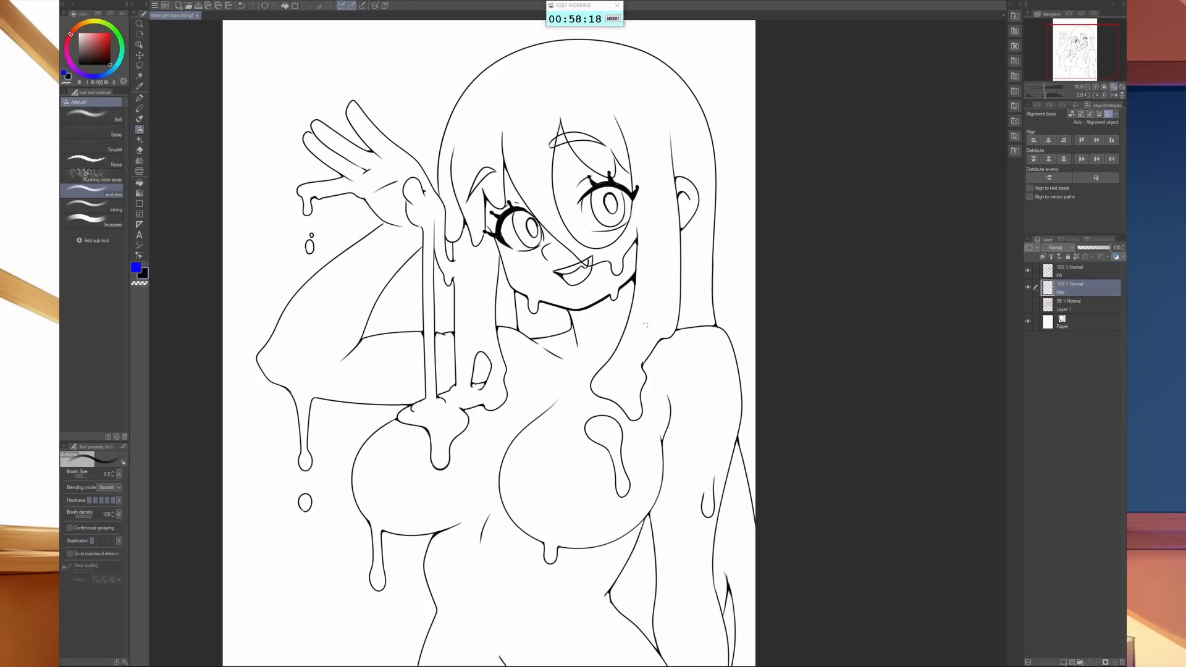
{"action": "key", "text": "g"}
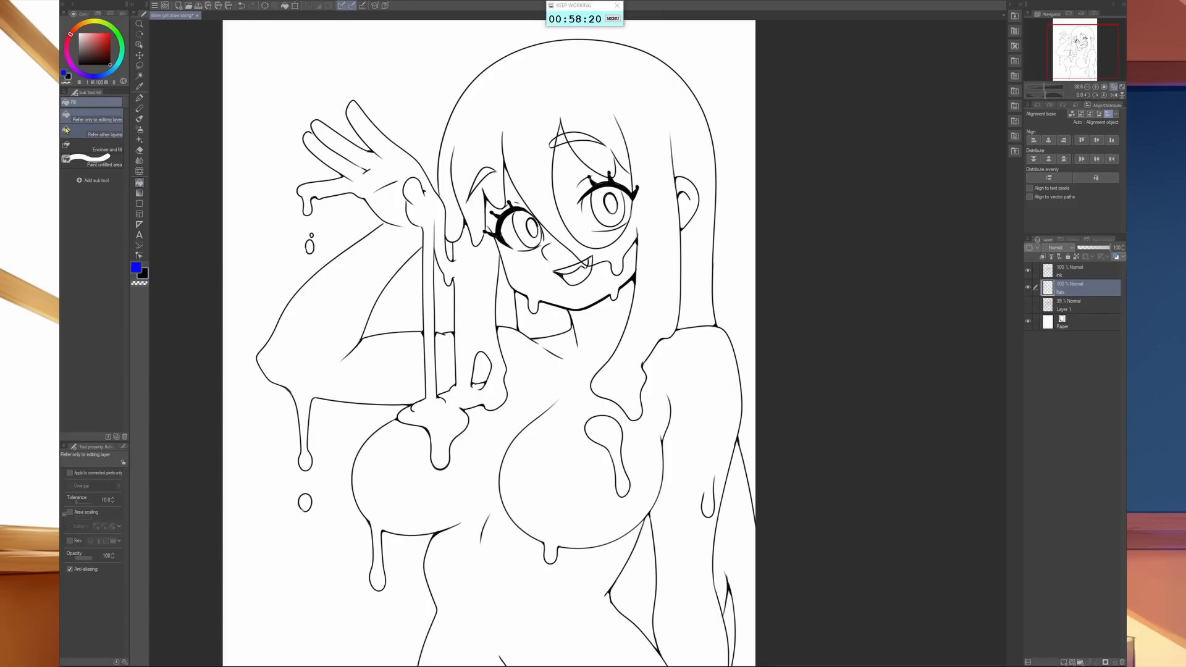
{"action": "left_click", "coordinate": [112, 40]}
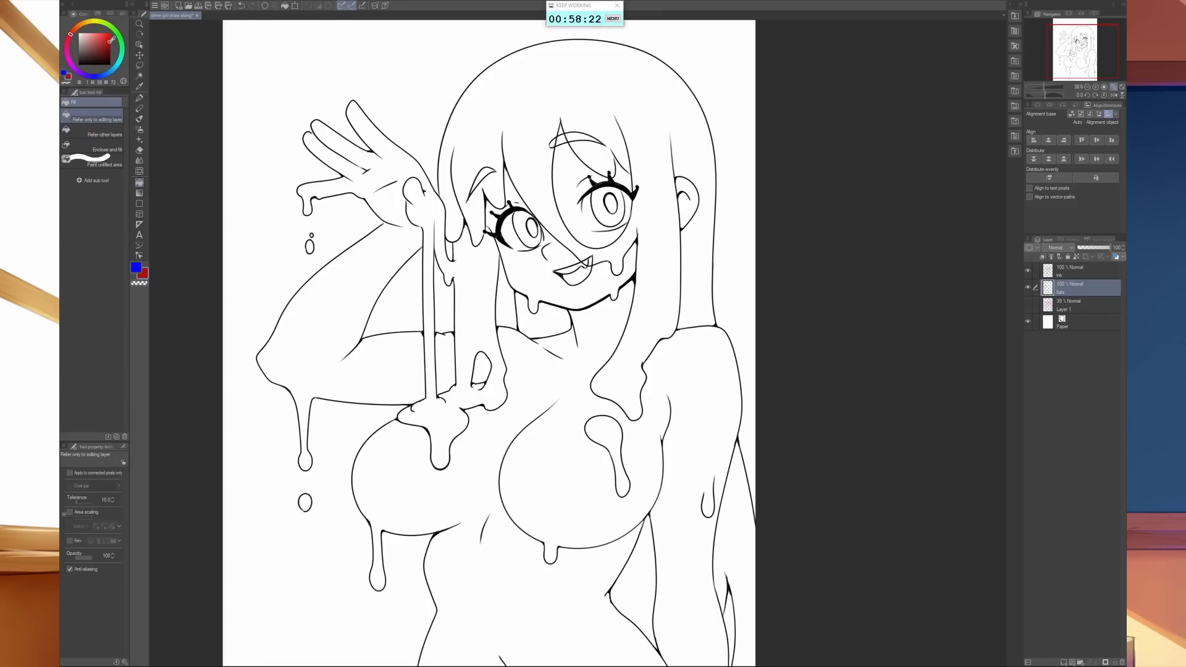
{"action": "mouse_move", "coordinate": [112, 40]}
{"action": "left_mouse_down"}
{"action": "mouse_move", "coordinate": [74, 29]}
{"action": "mouse_move", "coordinate": [105, 37]}
{"action": "left_mouse_up"}
{"action": "left_click", "coordinate": [84, 23]}
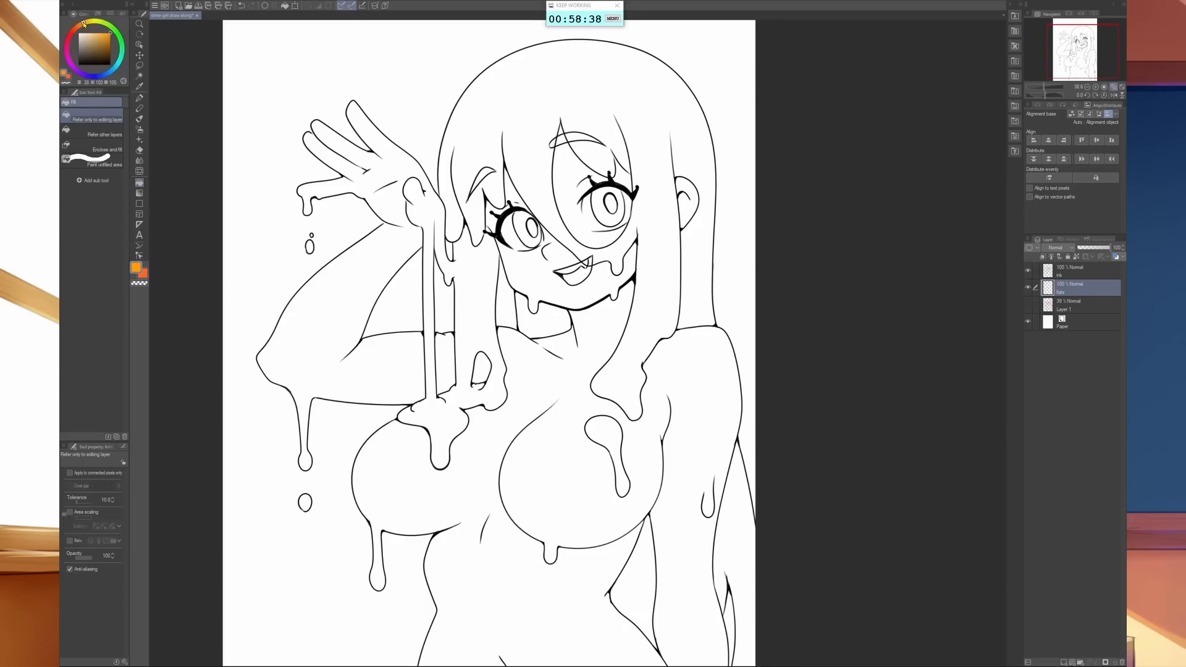
{"action": "left_click", "coordinate": [80, 24]}
{"action": "left_click", "coordinate": [106, 38]}
{"action": "left_click_drag", "start_coordinate": [106, 38], "coordinate": [109, 32]}
{"action": "left_click", "coordinate": [75, 29]}
{"action": "left_click", "coordinate": [96, 131]}
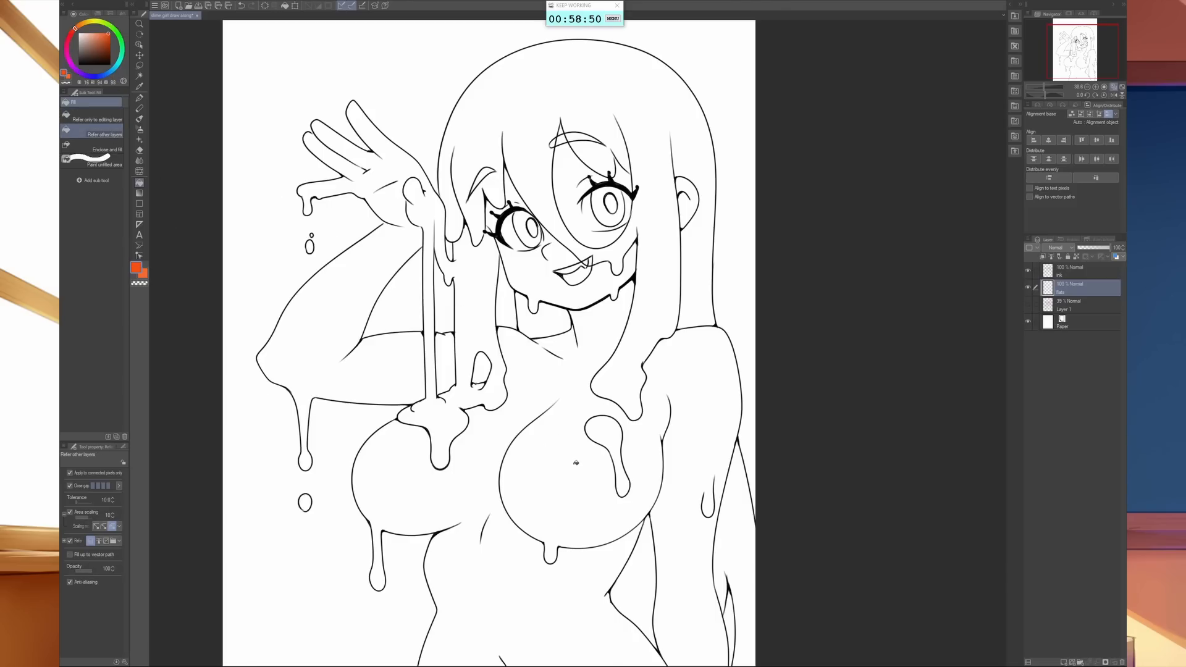
- Fill the torso and lowered arm, the slime drip on the chest and the main hair with orange-red
{"action": "left_click", "coordinate": [690, 529]}
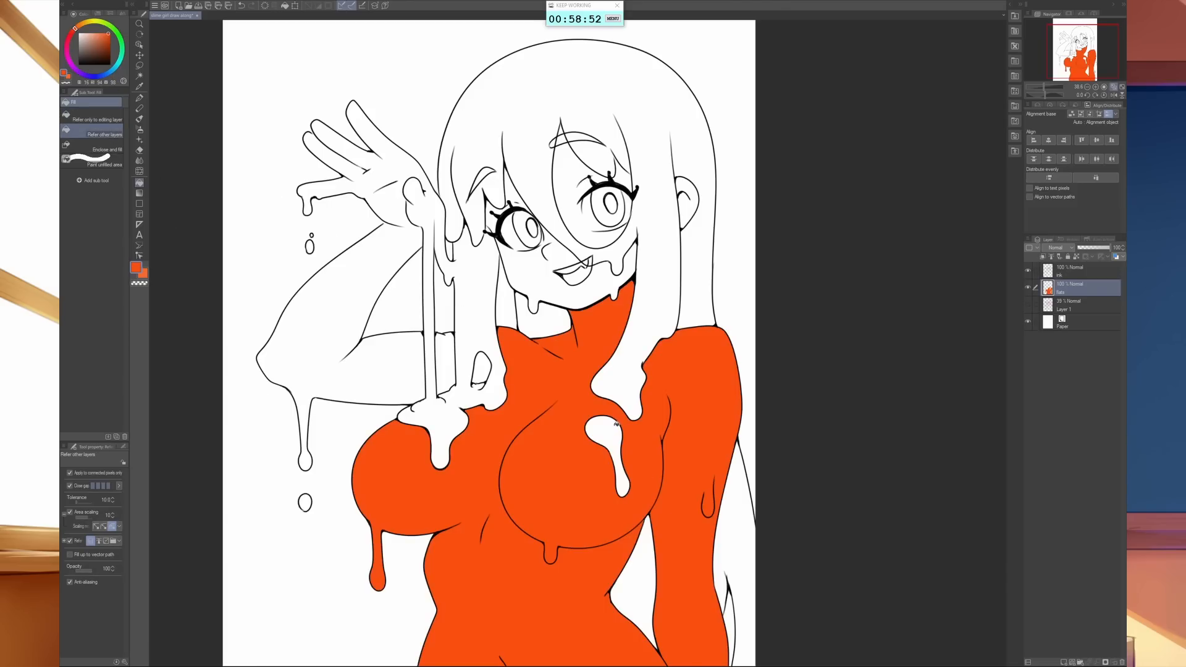
{"action": "left_click", "coordinate": [612, 423]}
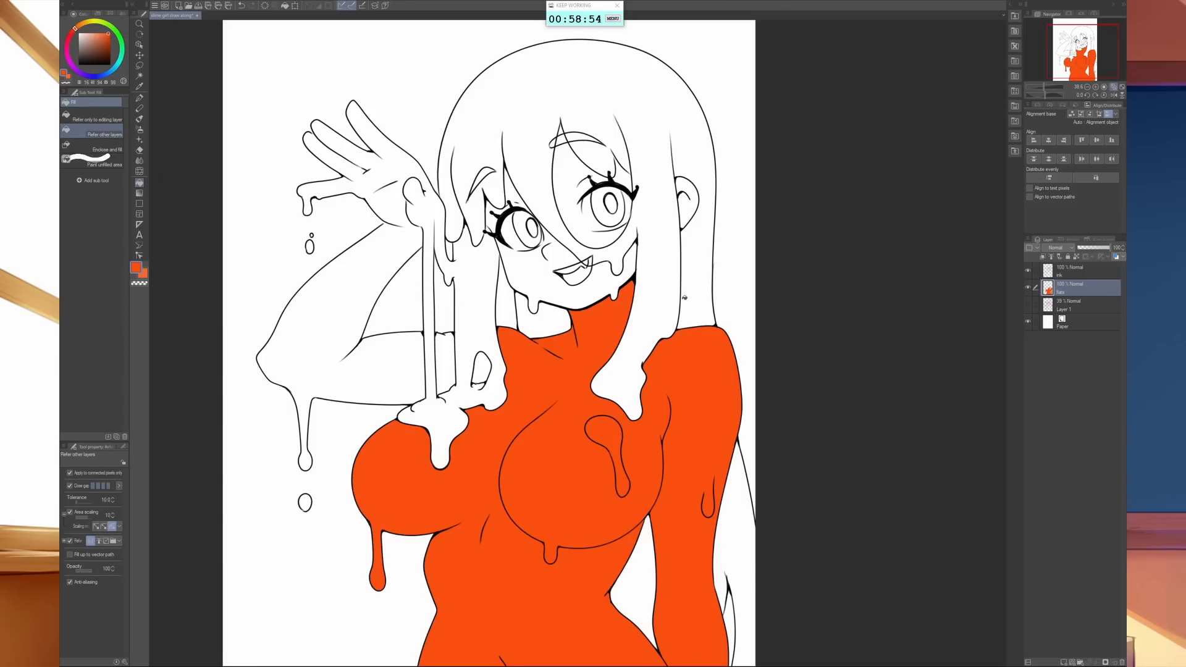
{"action": "left_click", "coordinate": [699, 254]}
- Fill the white, iris and pupil of the eye behind the long bang with orange-red
{"action": "left_click", "coordinate": [594, 196]}
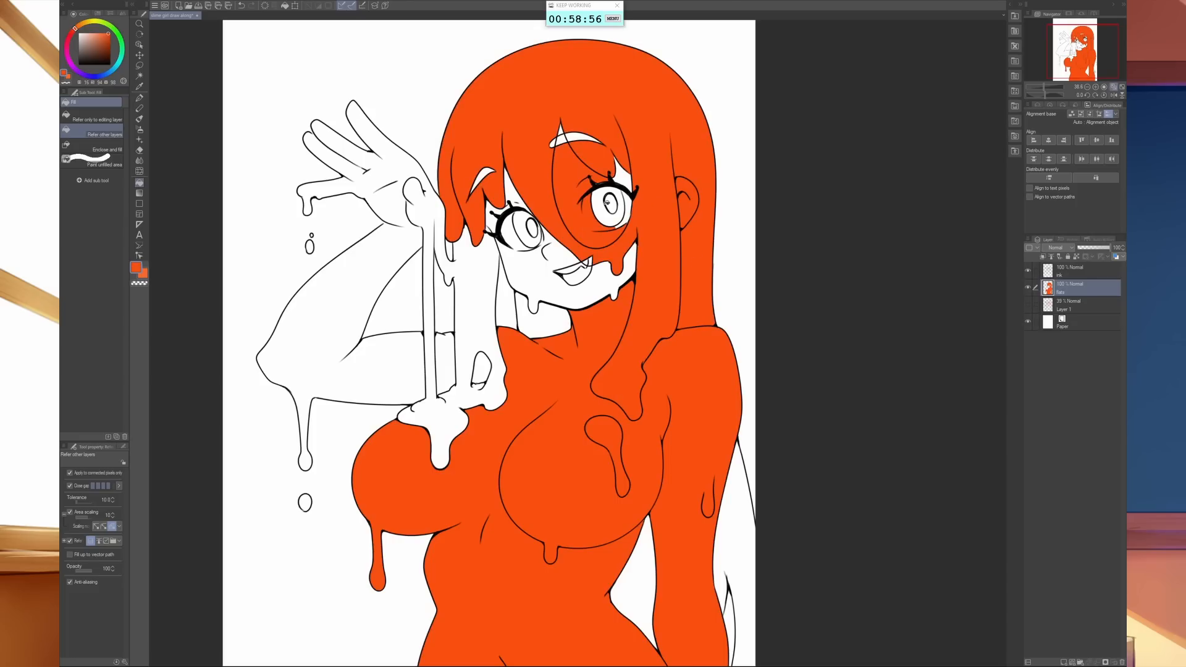
{"action": "left_click", "coordinate": [596, 207]}
{"action": "left_click", "coordinate": [612, 202]}
{"action": "left_click", "coordinate": [627, 209]}
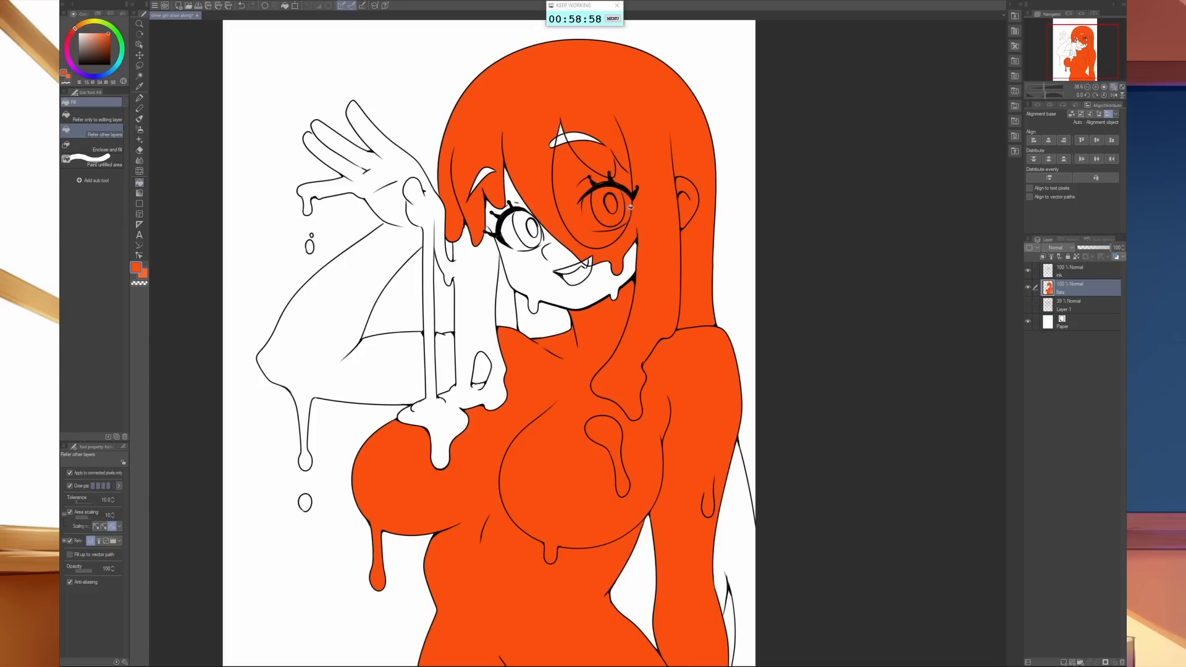
- Fill the face, mouth and the other eye with its surrounding gaps in orange-red
{"action": "left_click", "coordinate": [631, 267]}
{"action": "left_click", "coordinate": [579, 275]}
{"action": "left_click", "coordinate": [567, 268]}
{"action": "left_click", "coordinate": [529, 235]}
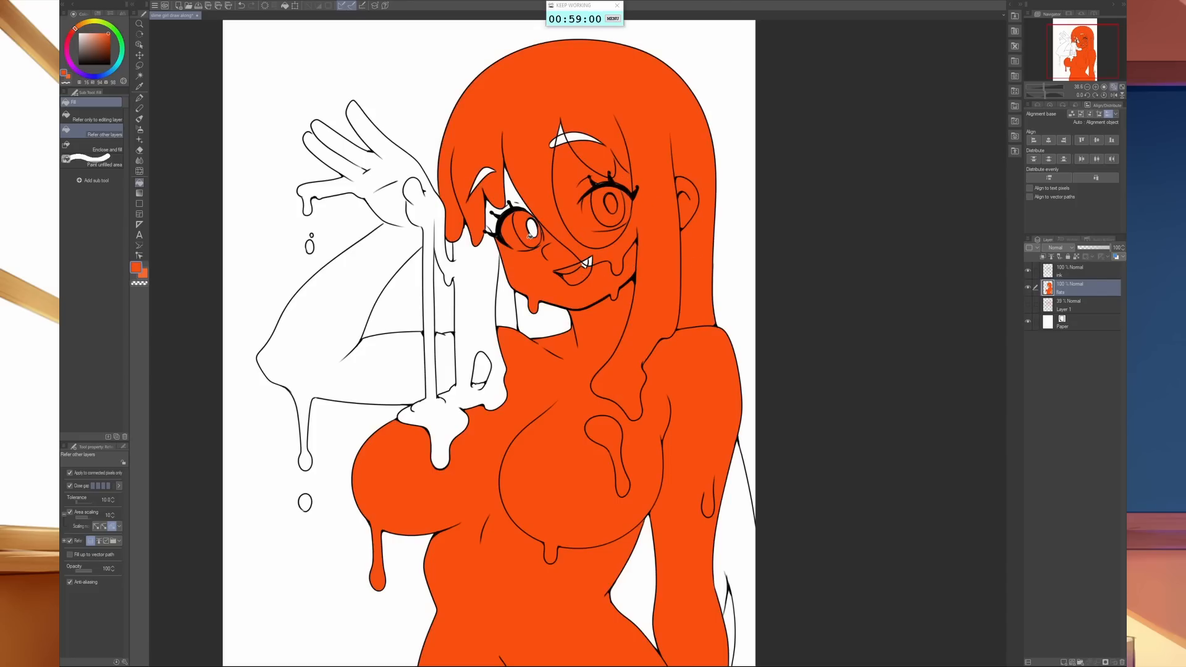
{"action": "left_click", "coordinate": [531, 229]}
{"action": "left_click", "coordinate": [514, 198]}
{"action": "left_click", "coordinate": [493, 228]}
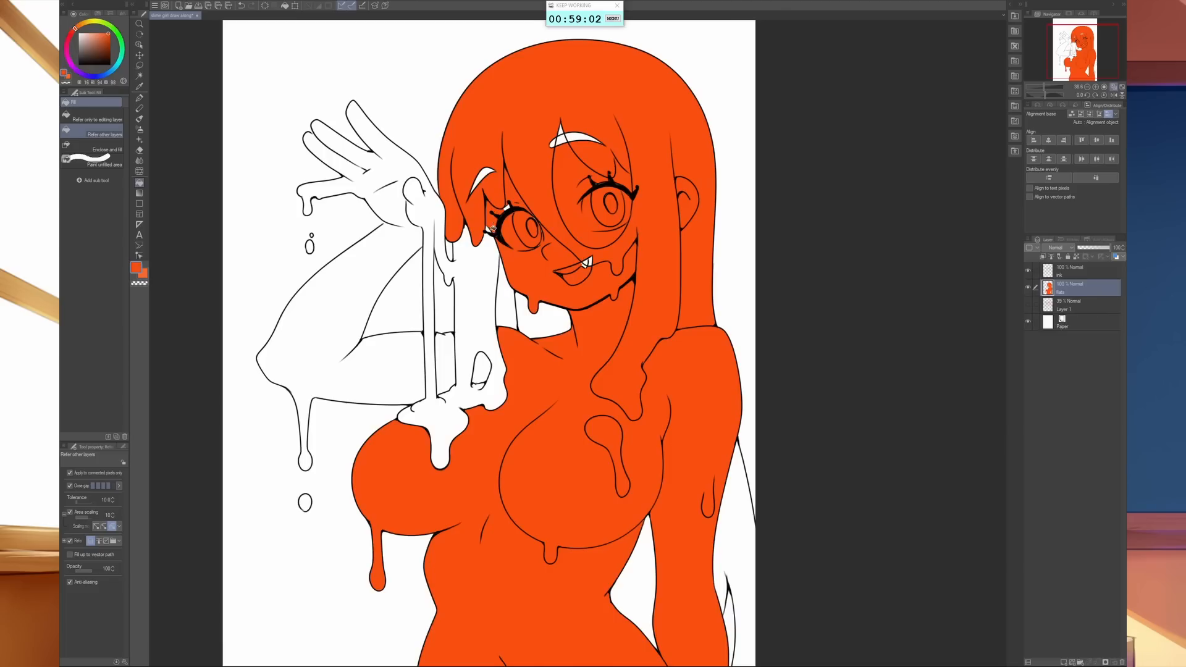
- Fill the raised arm with its dripping hair strand, the teardrop opening and the loose falling drops with orange-red
{"action": "left_click", "coordinate": [475, 290]}
{"action": "left_click", "coordinate": [479, 370]}
{"action": "left_click", "coordinate": [461, 366]}
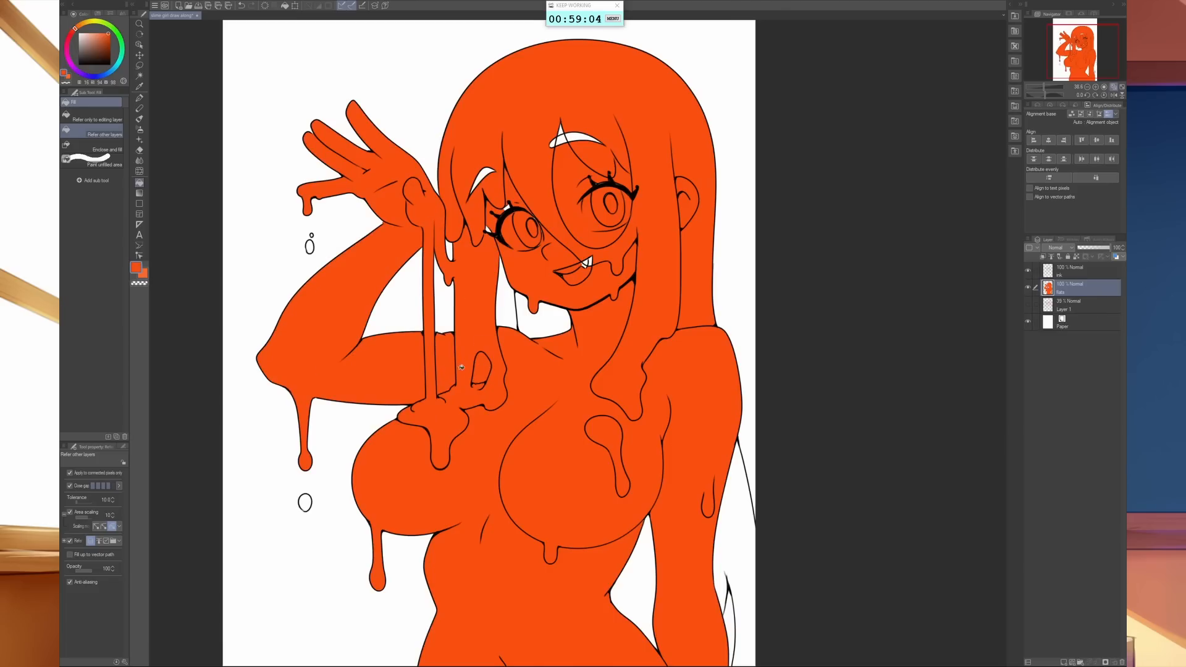
{"action": "left_click", "coordinate": [305, 502]}
{"action": "left_click", "coordinate": [309, 246]}
- Fill the remaining white gaps in the eyebrows, lashes, neck, fang and the hair areas behind the lowered arm and waist
{"action": "left_click", "coordinate": [564, 138]}
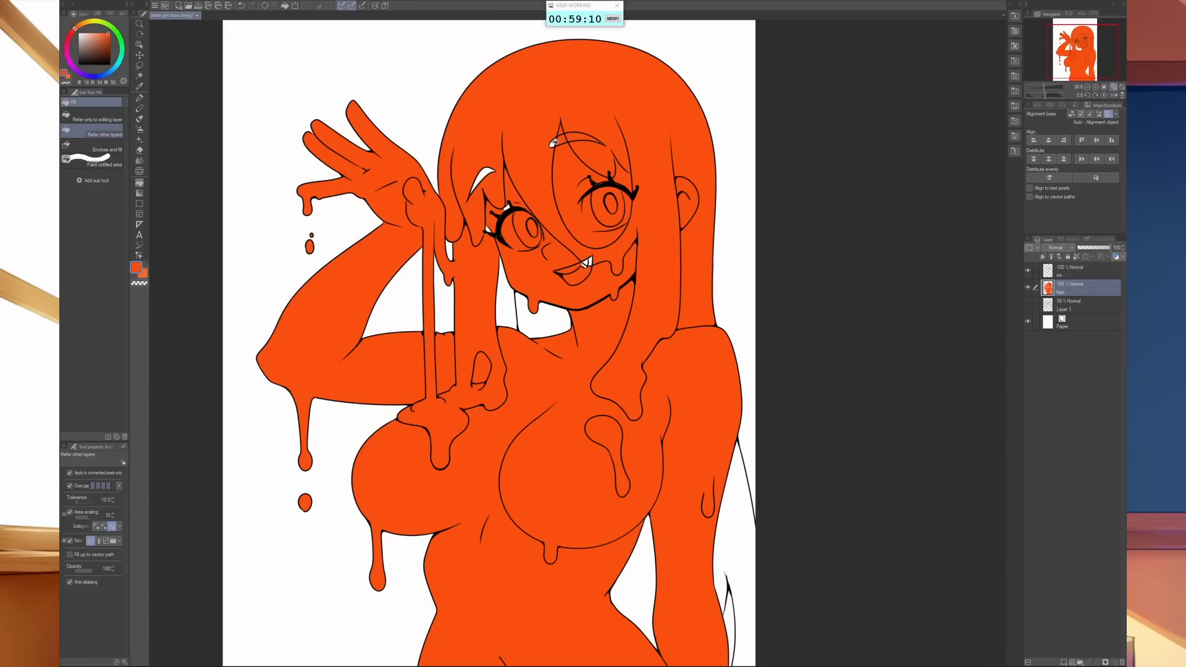
{"action": "left_click", "coordinate": [482, 176]}
{"action": "left_click", "coordinate": [487, 230]}
{"action": "left_click", "coordinate": [547, 322]}
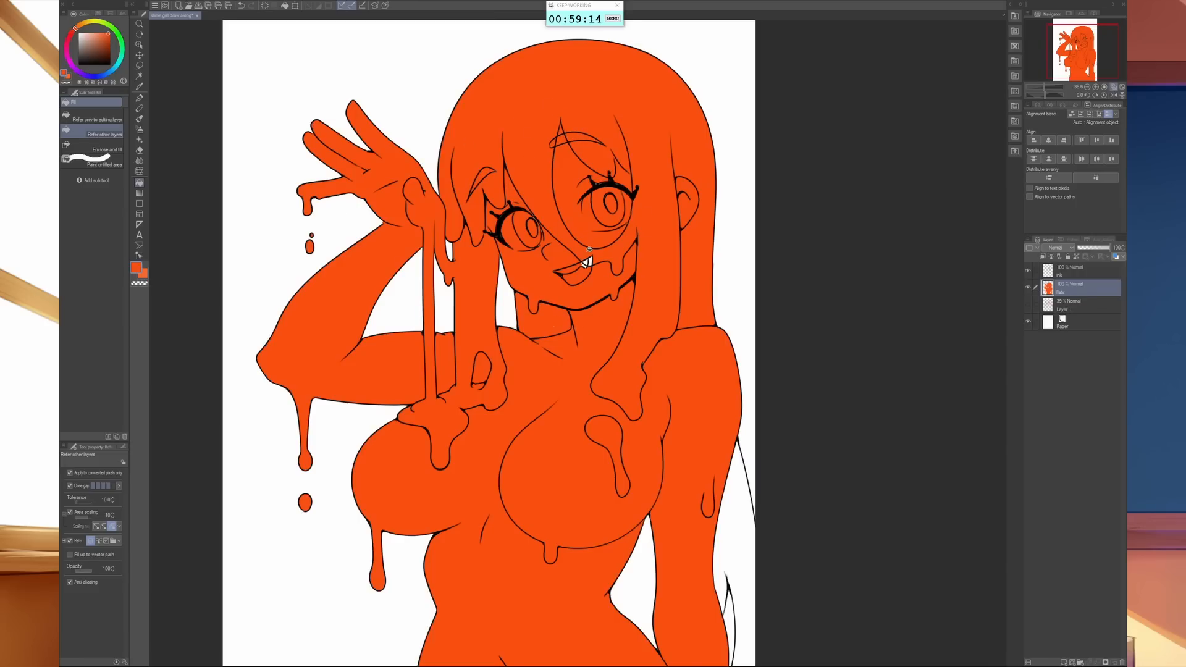
{"action": "left_click", "coordinate": [588, 259]}
{"action": "left_click", "coordinate": [590, 263]}
{"action": "left_click", "coordinate": [743, 540]}
{"action": "left_click", "coordinate": [639, 580]}
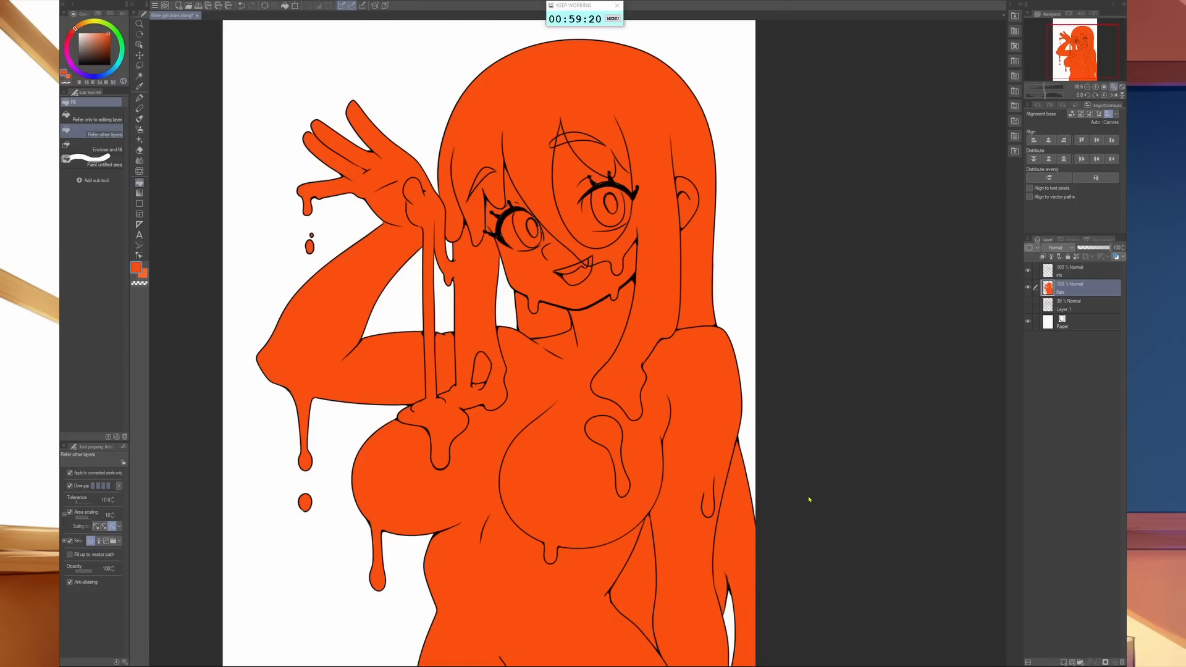
- Shift the flats layer's orange-red to a softer coral with Hue/Saturation/Luminosity, slightly lowering hue and saturation and raising luminosity to 13
{"action": "key", "text": "ctrl+u"}
{"action": "left_click_drag", "start_coordinate": [680, 198], "coordinate": [890, 384]}
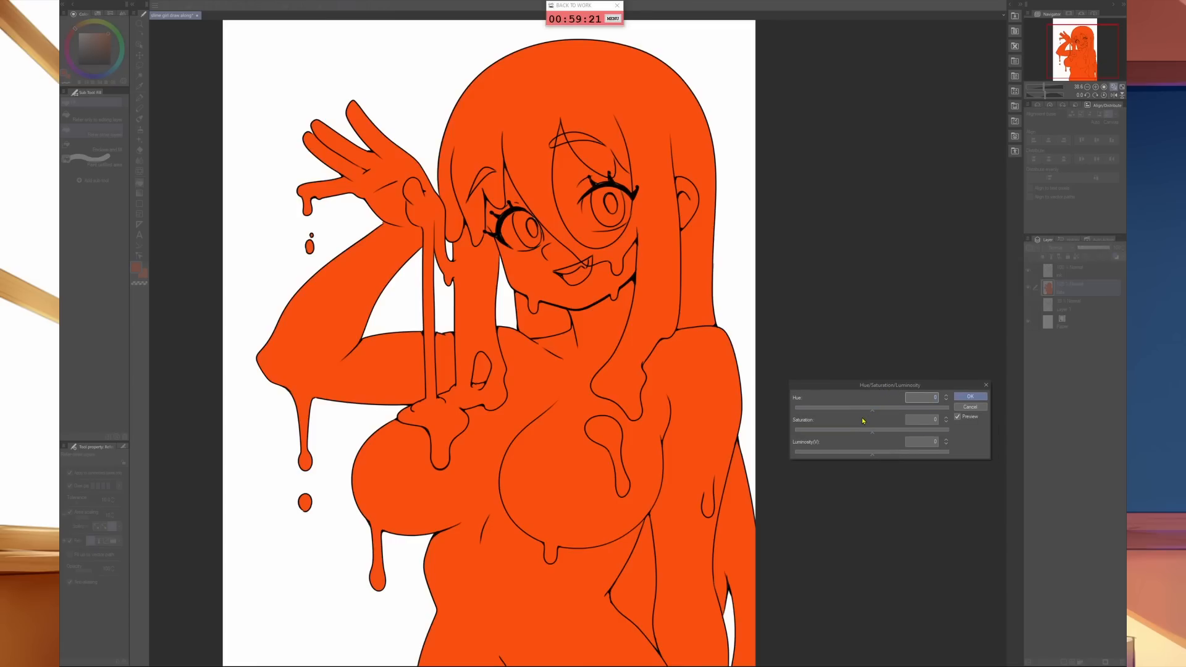
{"action": "left_click_drag", "start_coordinate": [871, 410], "coordinate": [868, 413]}
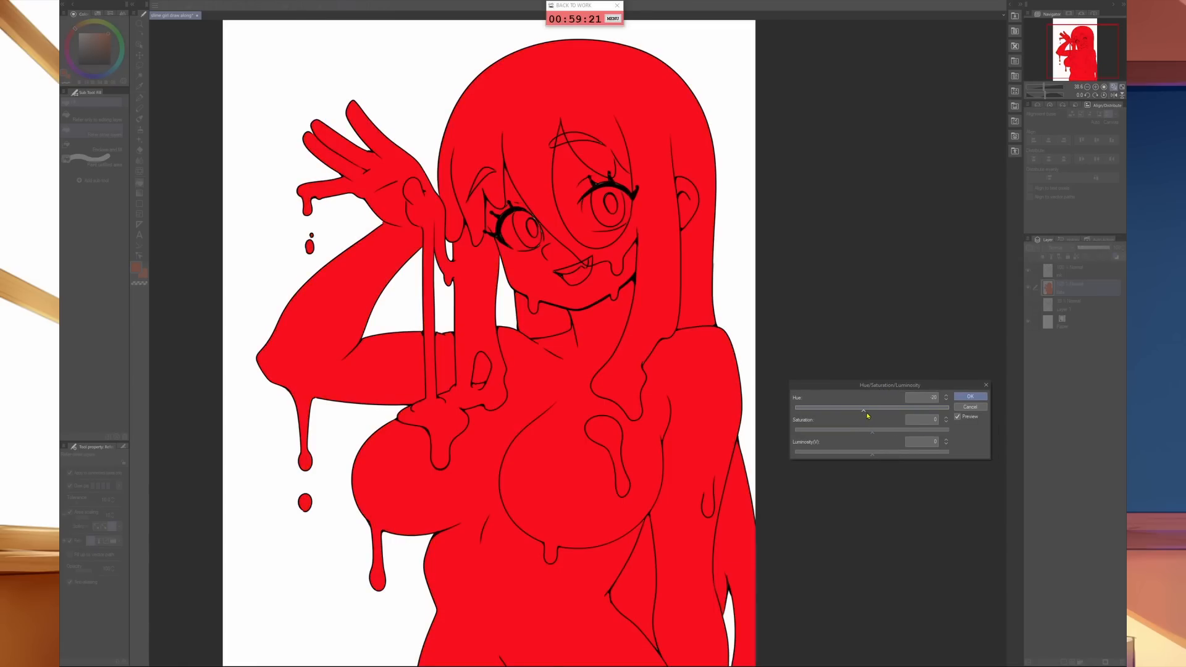
{"action": "left_click_drag", "start_coordinate": [864, 410], "coordinate": [870, 411]}
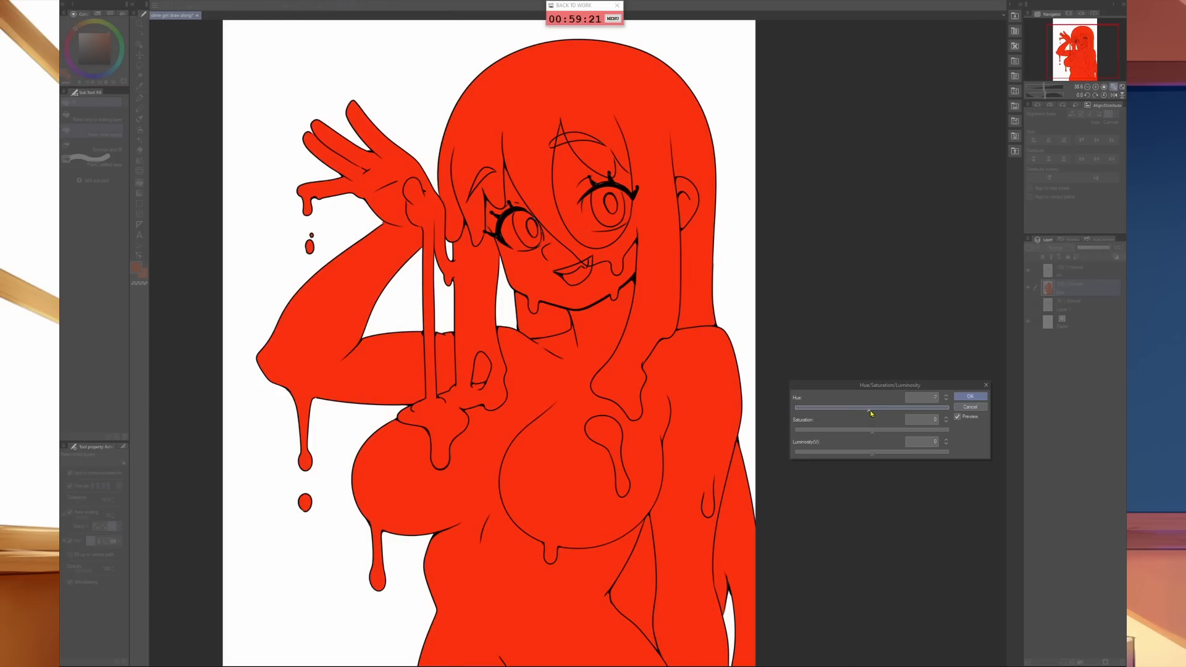
{"action": "left_click_drag", "start_coordinate": [872, 431], "coordinate": [883, 457]}
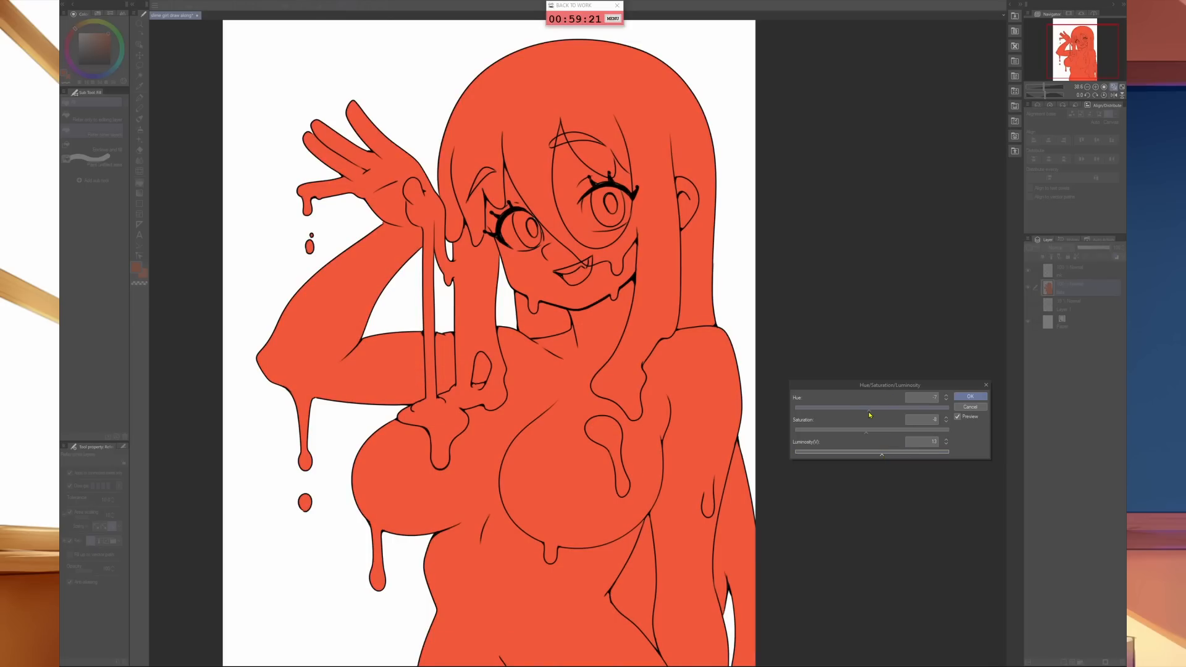
{"action": "left_click_drag", "start_coordinate": [869, 412], "coordinate": [874, 413]}
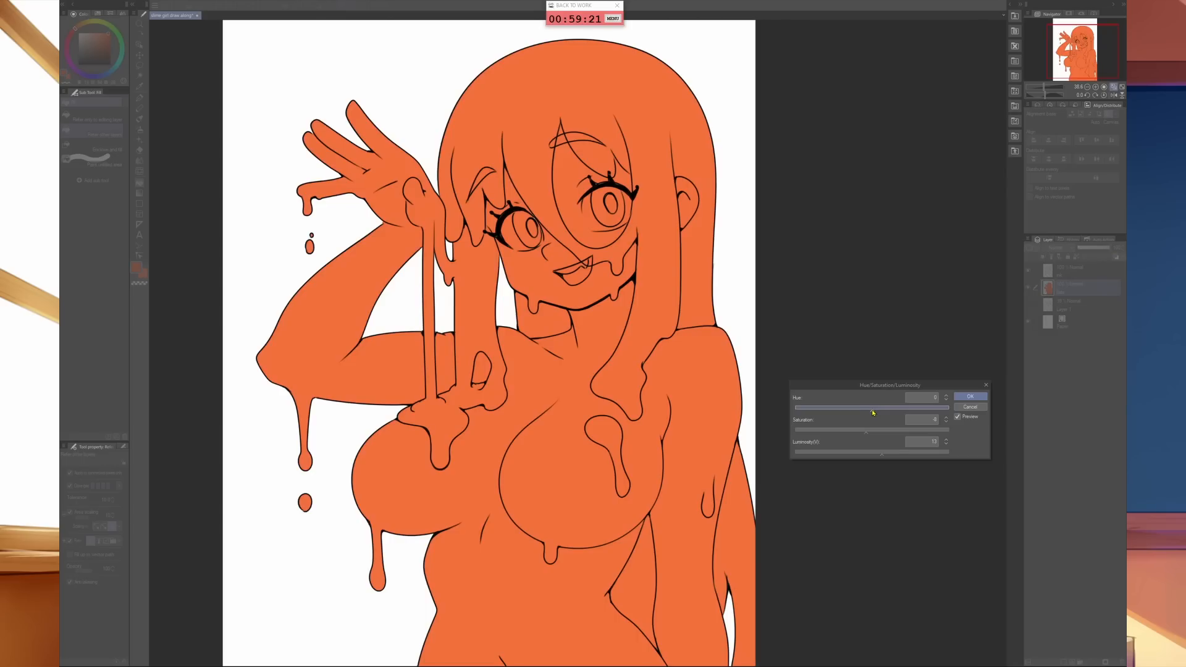
{"action": "mouse_move", "coordinate": [872, 412]}
{"action": "left_mouse_down"}
{"action": "mouse_move", "coordinate": [885, 410]}
{"action": "mouse_move", "coordinate": [870, 413]}
{"action": "left_mouse_up"}
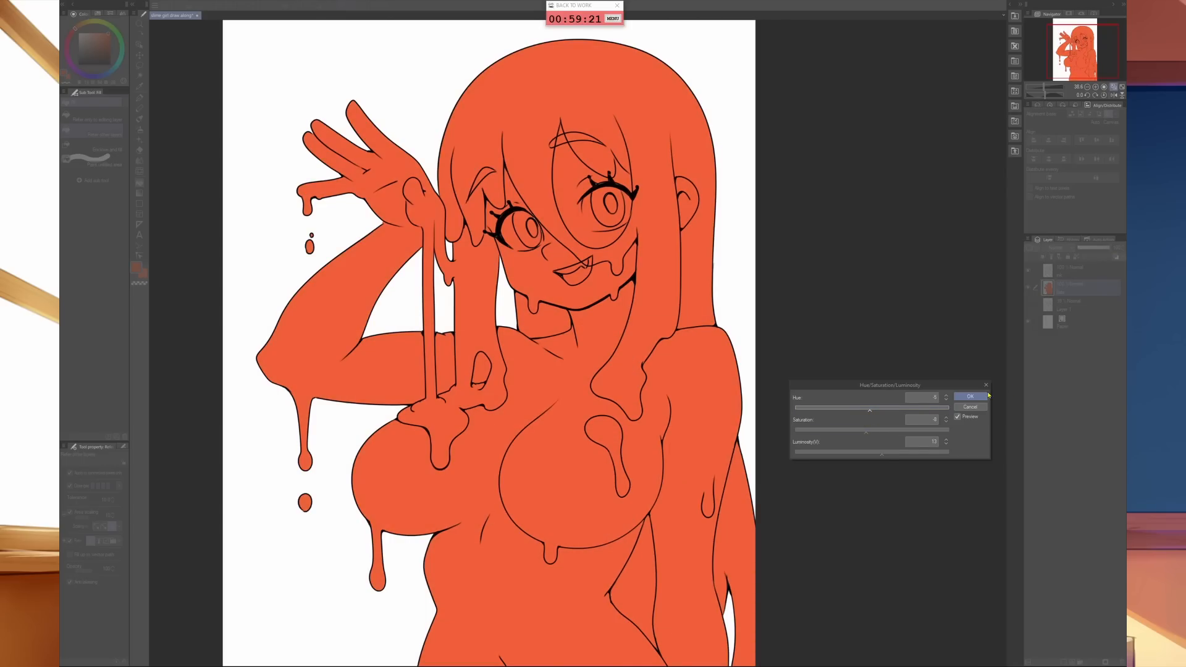
{"action": "left_click", "coordinate": [968, 396]}
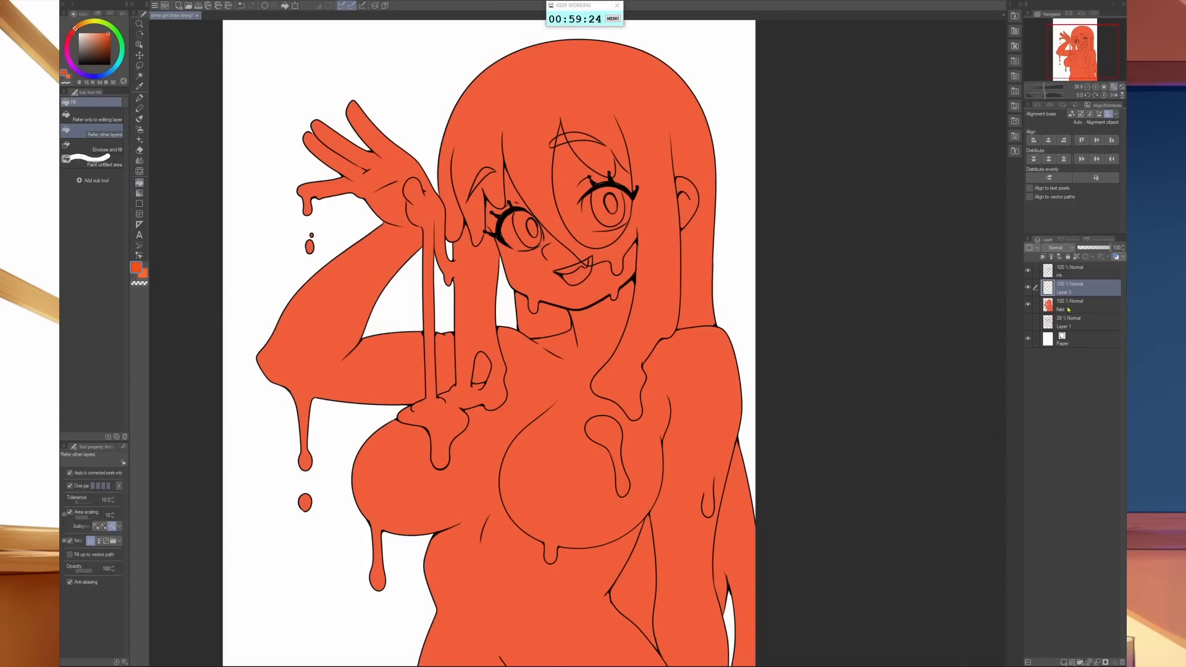
- Set the new layer above the flats to Multiply blending and name it "shading"
{"action": "left_click", "coordinate": [1058, 247]}
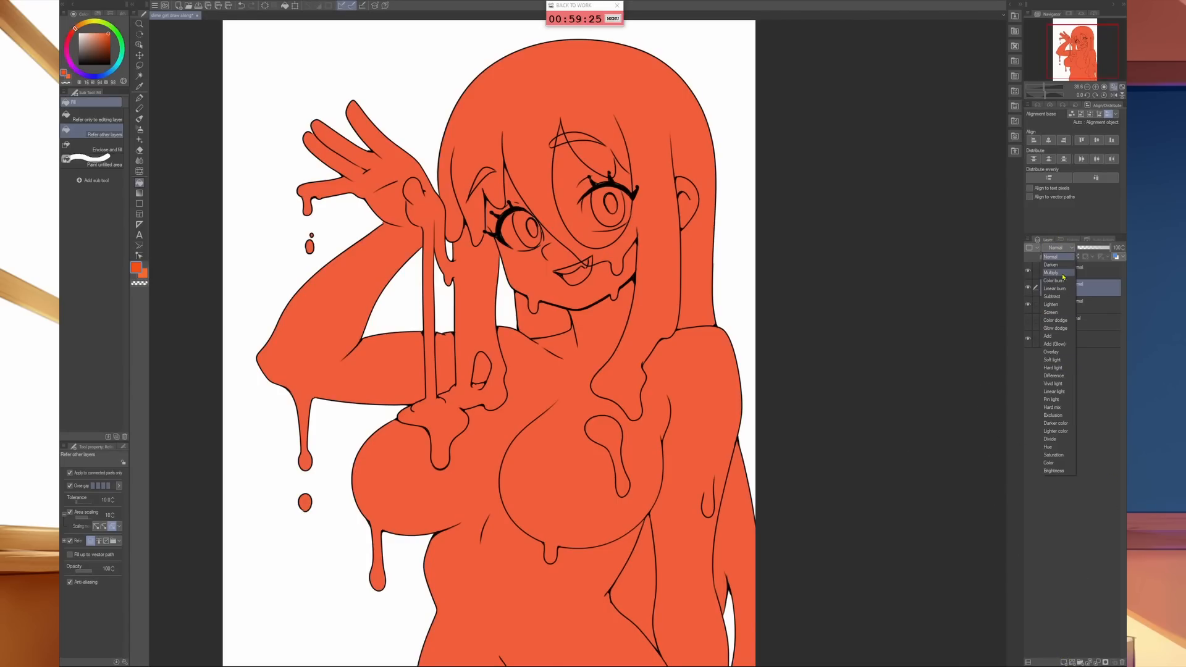
{"action": "left_click", "coordinate": [1058, 271]}
{"action": "double_click", "coordinate": [1074, 292]}
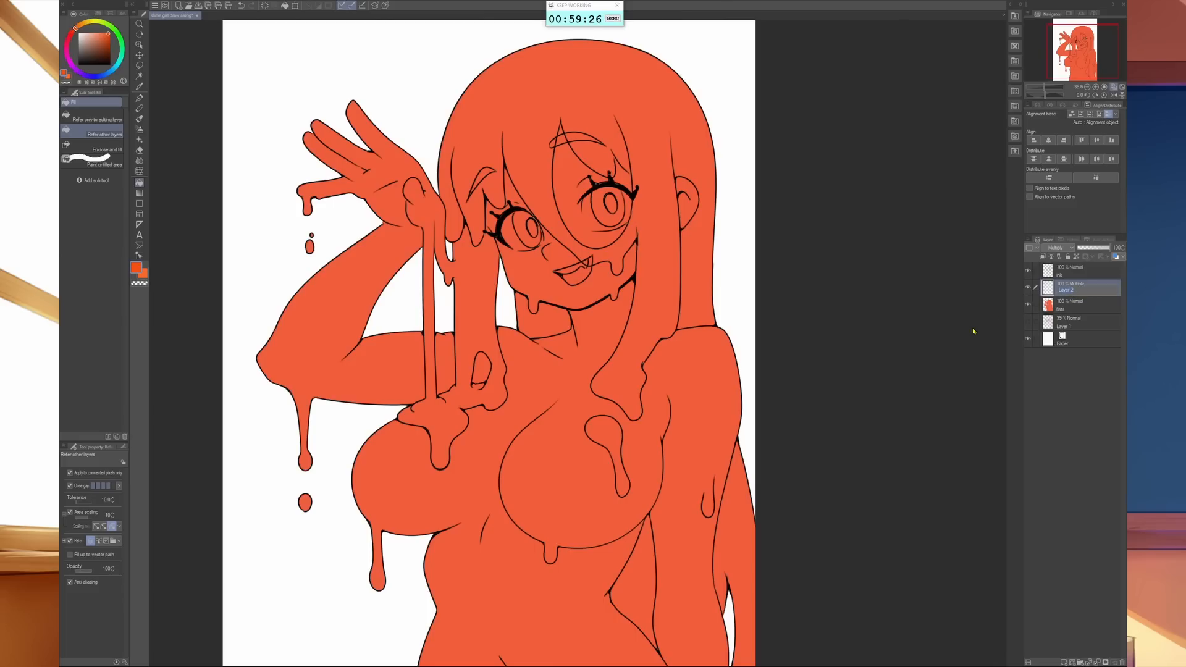
{"action": "type", "text": "shading"}
{"action": "key", "text": "Return"}
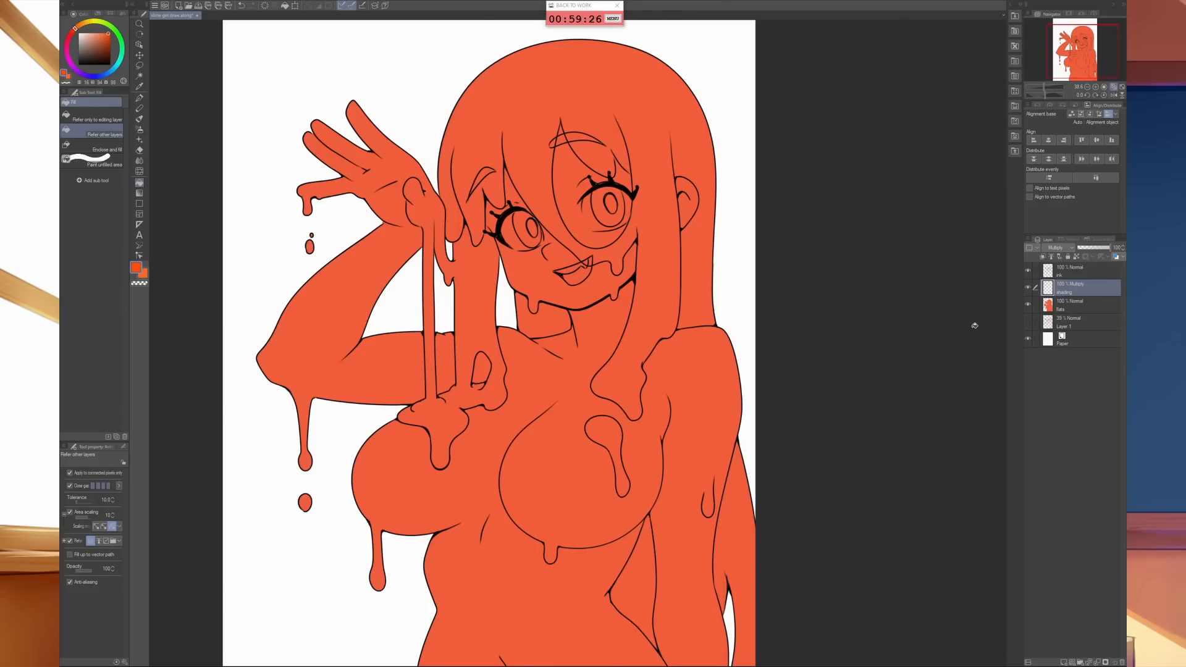
- Add a normal layer above the shading layer and name it "test bubble"
{"action": "left_click", "coordinate": [1079, 301]}
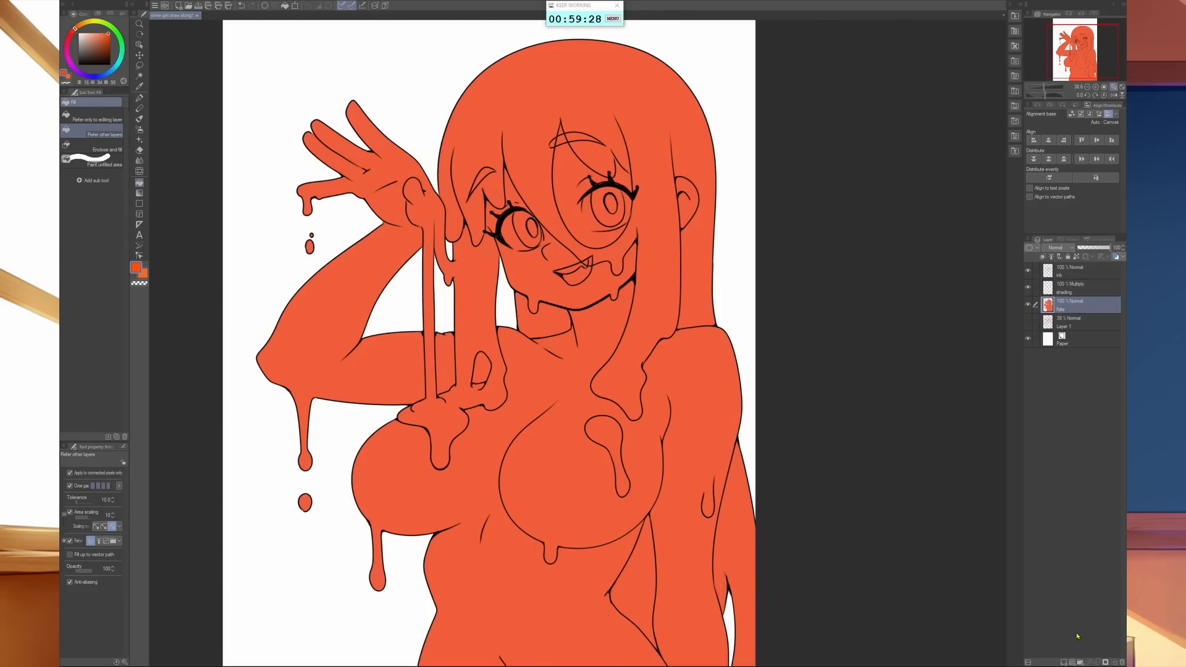
{"action": "left_click", "coordinate": [1064, 662]}
{"action": "left_click_drag", "start_coordinate": [1075, 304], "coordinate": [1076, 288]}
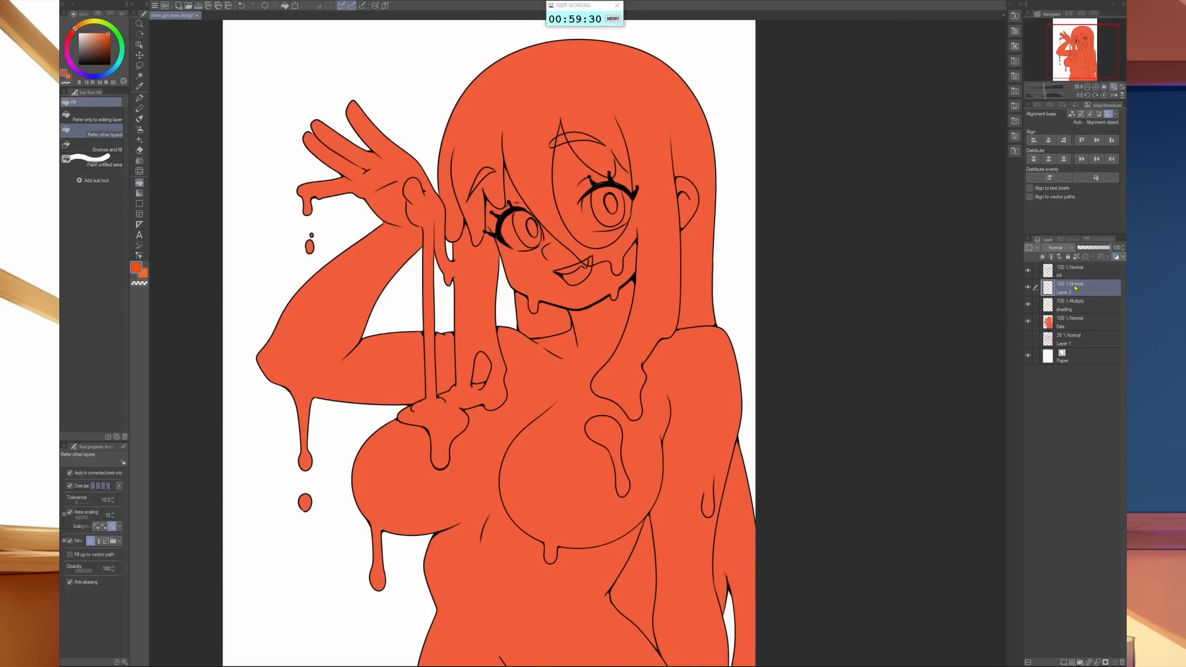
{"action": "double_click", "coordinate": [1071, 292]}
{"action": "type", "text": "l"}
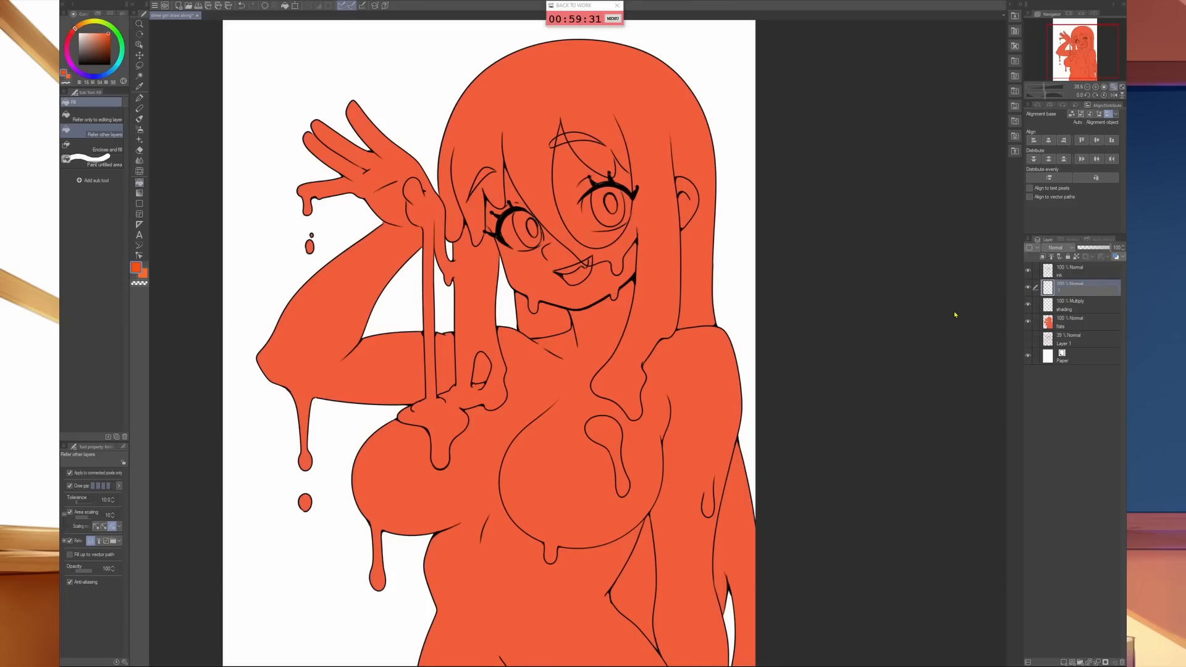
{"action": "type", "text": "ubble"}
{"action": "key", "text": "Return"}
- Sample the coral of the flats and paint a solid oval on the test bubble layer below the falling drops, with pen size 300
{"action": "left_click", "coordinate": [1082, 323]}
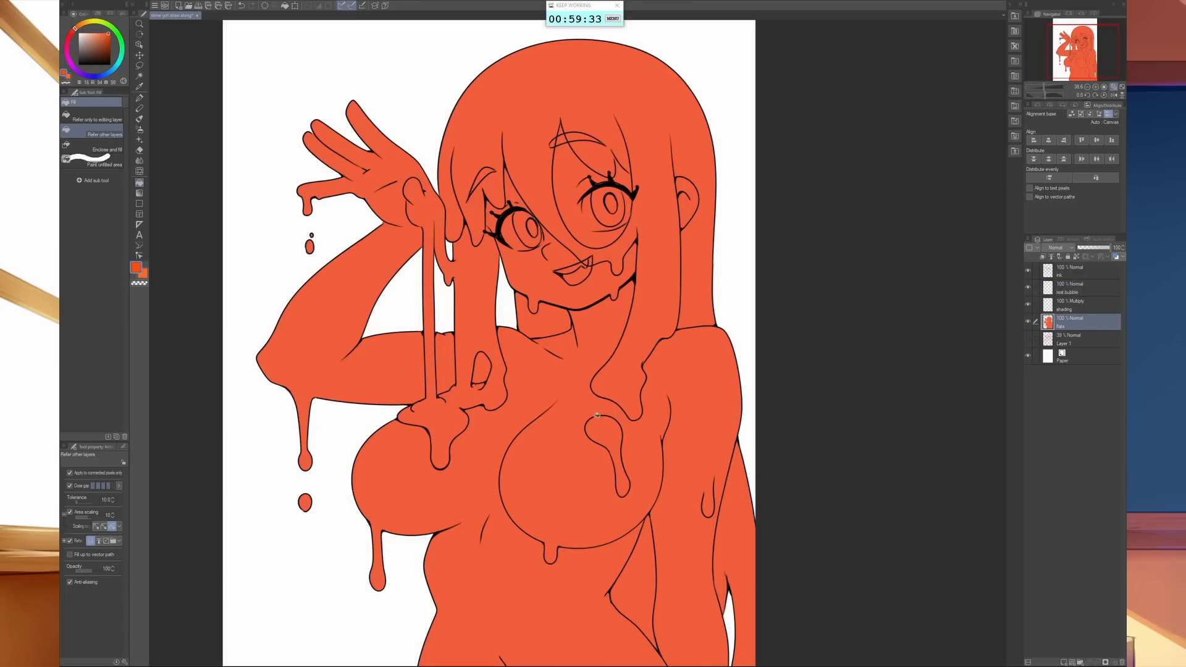
{"action": "left_click", "coordinate": [686, 369], "text": "alt"}
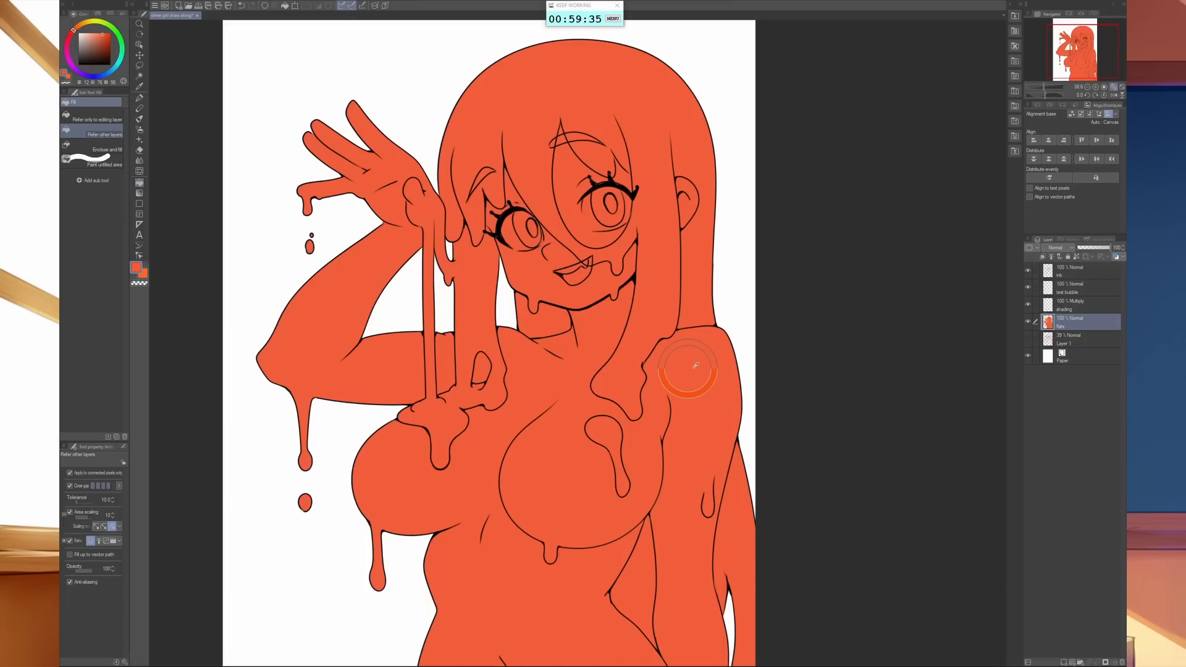
{"action": "left_click", "coordinate": [1082, 289]}
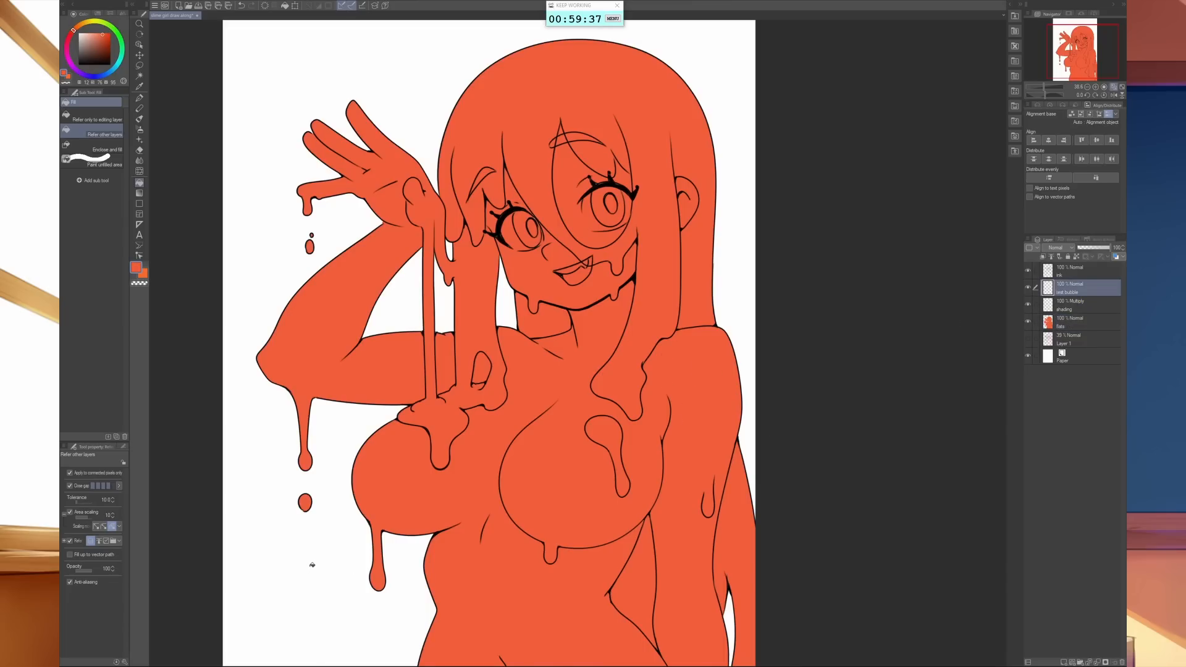
{"action": "key", "text": "b"}
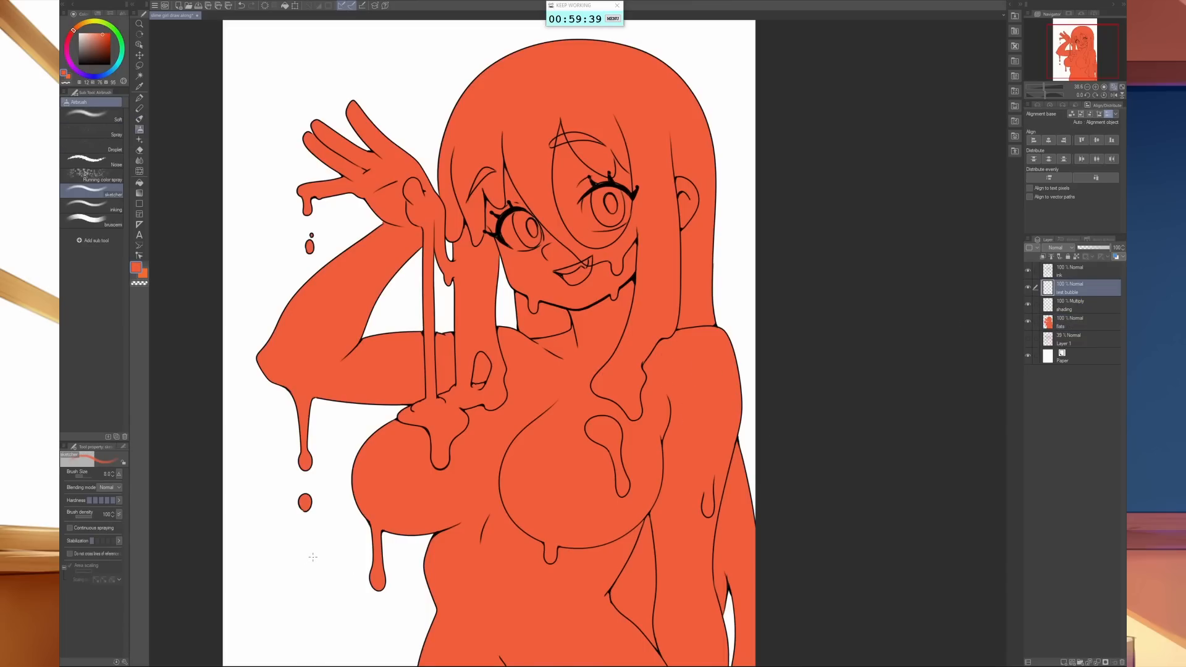
{"action": "key", "text": "p"}
{"action": "key", "text": "bracketright"}
{"action": "key", "text": "bracketright"}
{"action": "key", "text": "bracketright"}
{"action": "key", "text": "bracketright"}
{"action": "key", "text": "bracketright"}
{"action": "key", "text": "bracketright"}
{"action": "key", "text": "bracketright"}
{"action": "key", "text": "bracketright"}
{"action": "key", "text": "bracketright"}
{"action": "key", "text": "bracketright"}
{"action": "key", "text": "bracketright"}
{"action": "key", "text": "bracketright"}
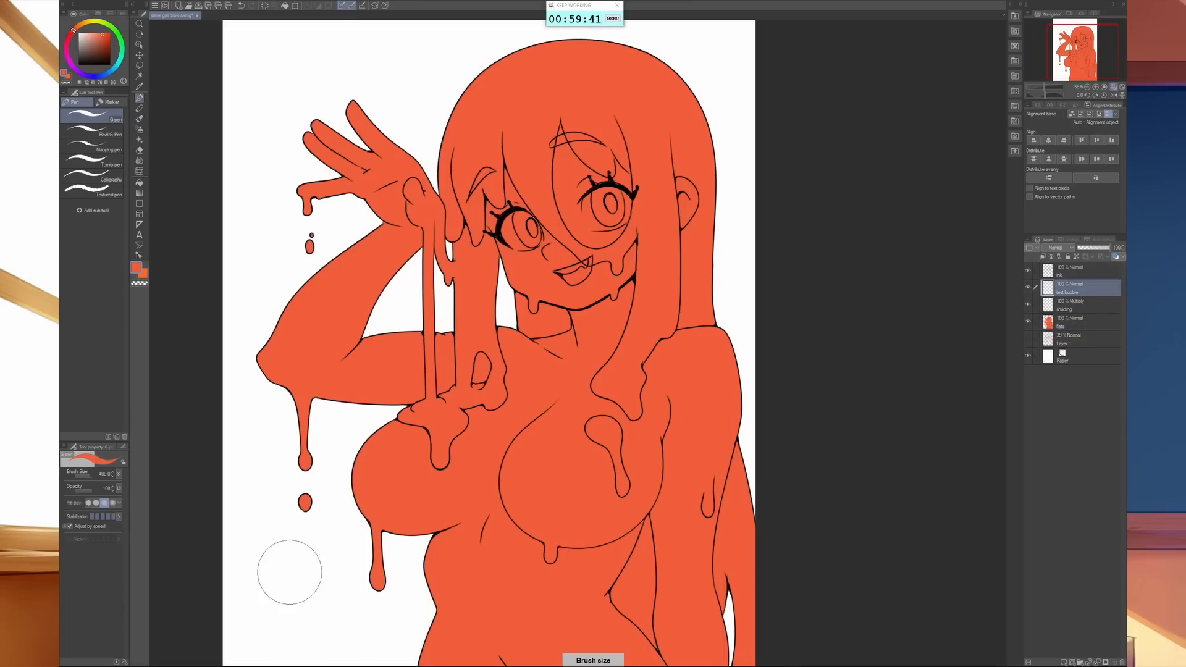
{"action": "key", "text": "bracketleft"}
{"action": "mouse_move", "coordinate": [285, 594]}
{"action": "left_mouse_down"}
{"action": "mouse_move", "coordinate": [283, 583]}
{"action": "mouse_move", "coordinate": [303, 596]}
{"action": "left_mouse_up"}
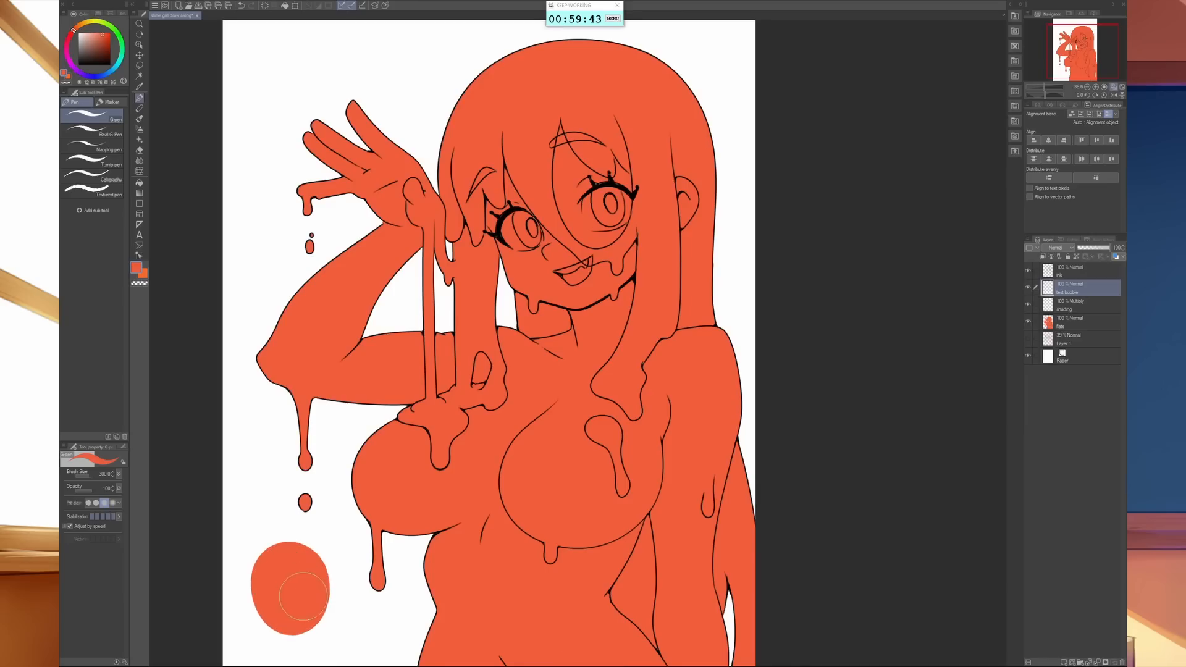
- Place the test bubble layer beneath the shading layer, select the oval's painted area, and make the shading layer active
{"action": "left_click_drag", "start_coordinate": [1081, 325], "coordinate": [1077, 316]}
{"action": "left_click", "coordinate": [1079, 292]}
{"action": "left_click", "coordinate": [1073, 306], "text": "ctrl"}
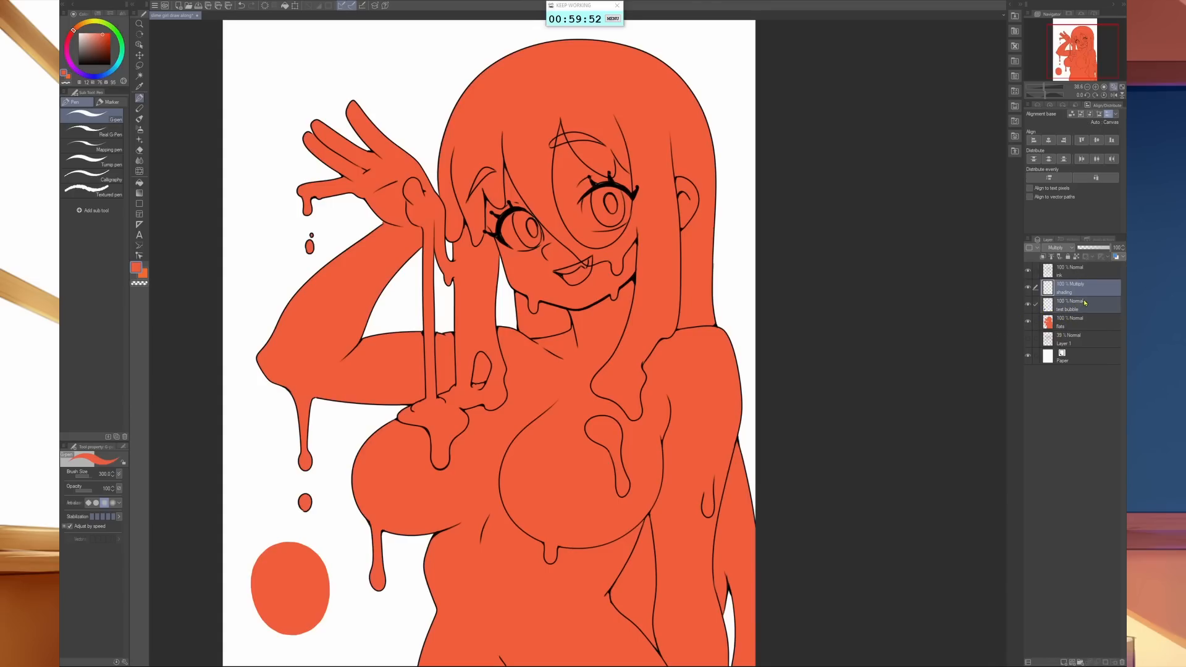
{"action": "left_click", "coordinate": [1048, 305], "text": "ctrl"}
{"action": "left_click", "coordinate": [1080, 290]}
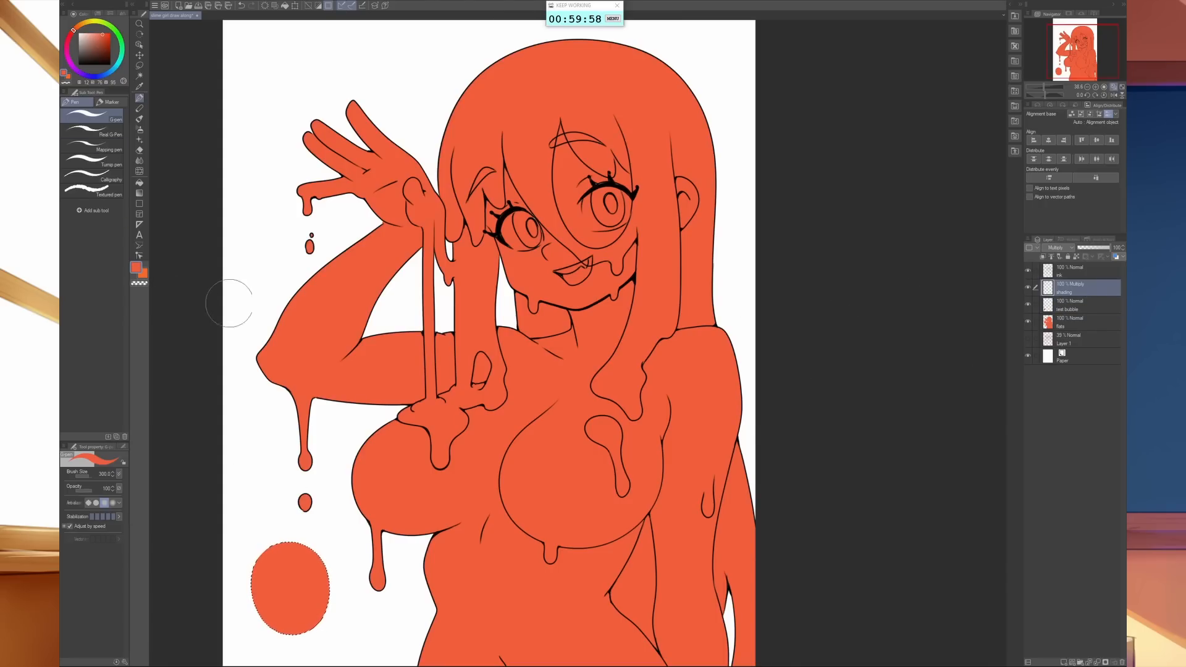
- Airbrush a muted purple shadow along the bottom of the test bubble with the sketcher brush at size 40
{"action": "key", "text": "b"}
{"action": "key", "text": "]"}
{"action": "key", "text": "]"}
{"action": "key", "text": "]"}
{"action": "key", "text": "]"}
{"action": "key", "text": "]"}
{"action": "key", "text": "]"}
{"action": "key", "text": "]"}
{"action": "key", "text": "]"}
{"action": "key", "text": "]"}
{"action": "key", "text": "]"}
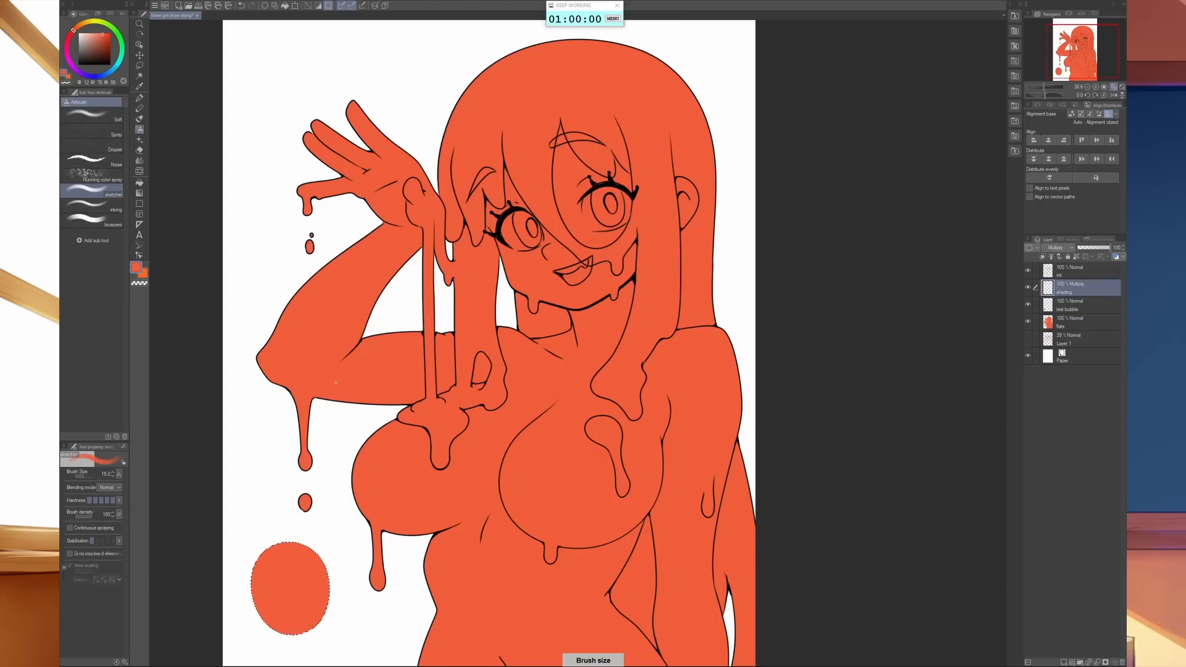
{"action": "key", "text": "bracketleft"}
{"action": "key", "text": "bracketleft"}
{"action": "left_click", "coordinate": [69, 60]}
{"action": "left_click_drag", "start_coordinate": [103, 35], "coordinate": [89, 45]}
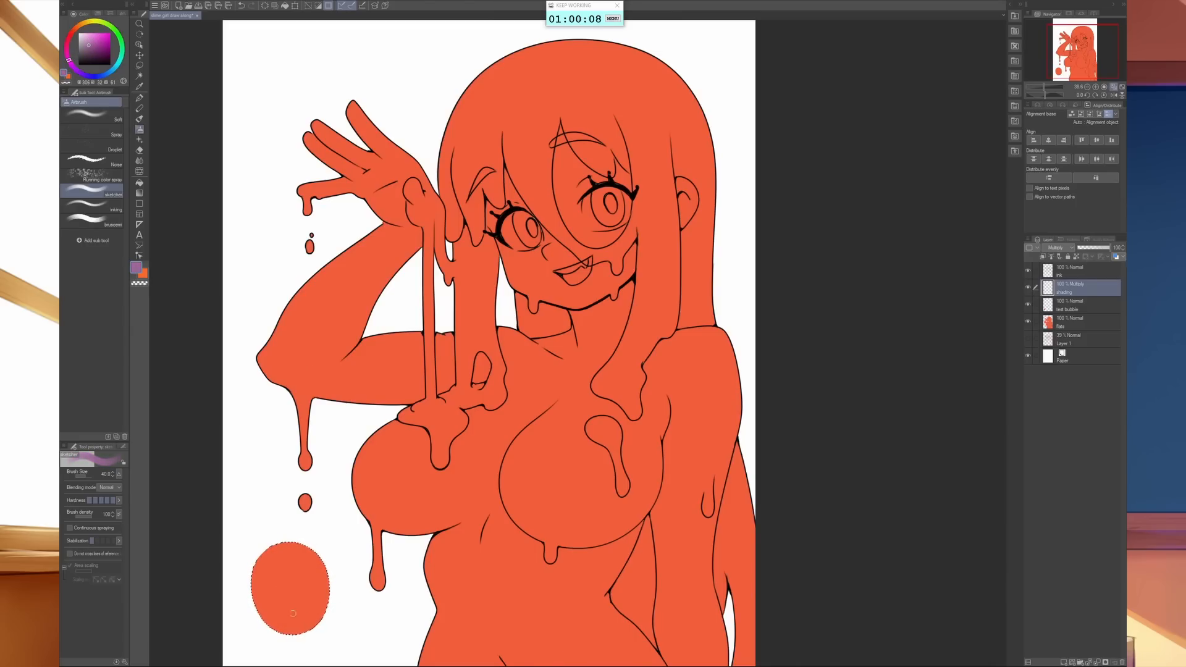
{"action": "left_click_drag", "start_coordinate": [283, 620], "coordinate": [313, 604]}
- Paint a second shadow patch near the top of the test bubble with brush size 70
{"action": "key", "text": "bracketright"}
{"action": "key", "text": "bracketright"}
{"action": "key", "text": "bracketright"}
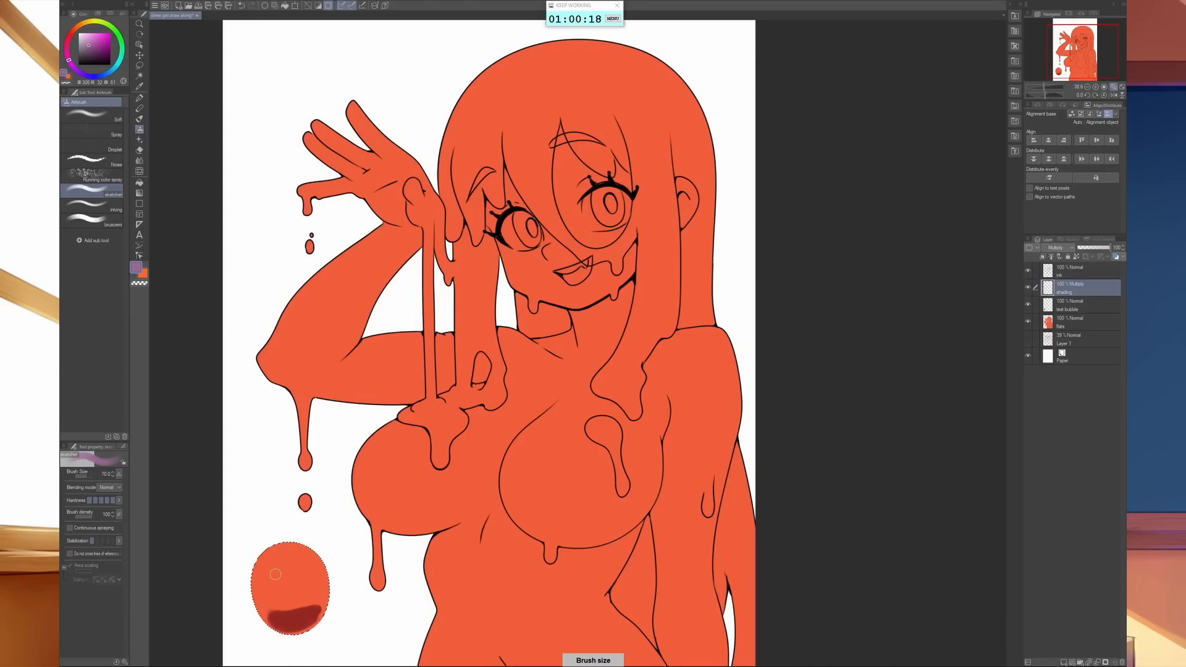
{"action": "left_click_drag", "start_coordinate": [275, 575], "coordinate": [284, 561]}
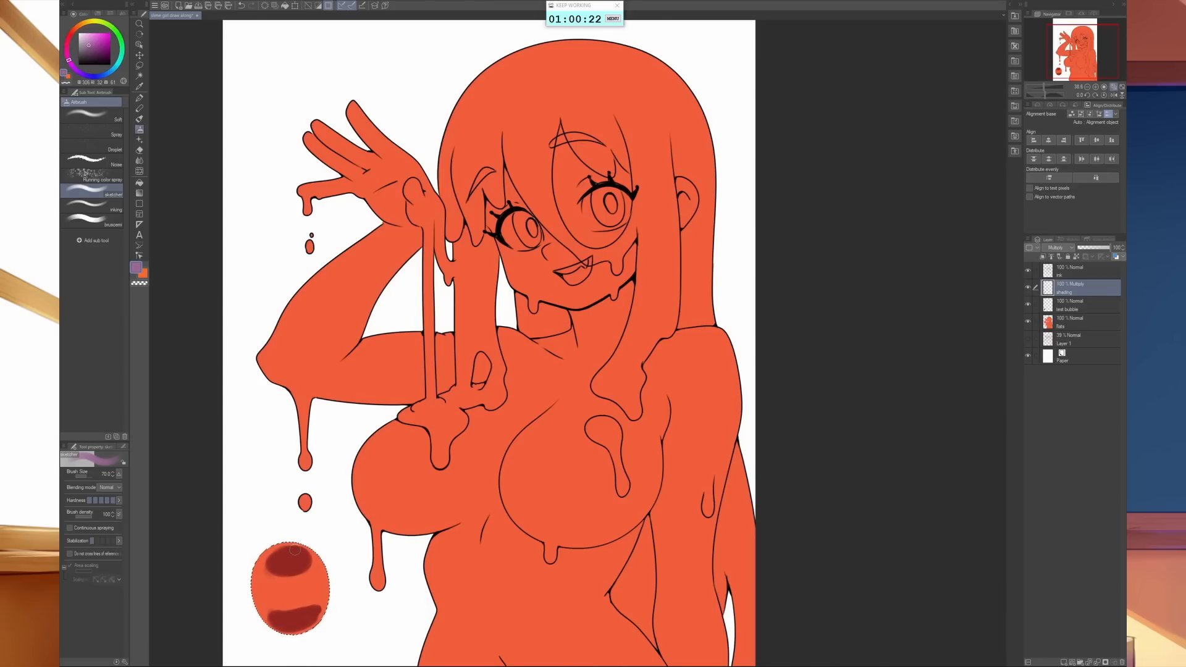
- Smudge the lower edge of the bubble's top shadow with the Fingertip blender at size 80
{"action": "key", "text": "j"}
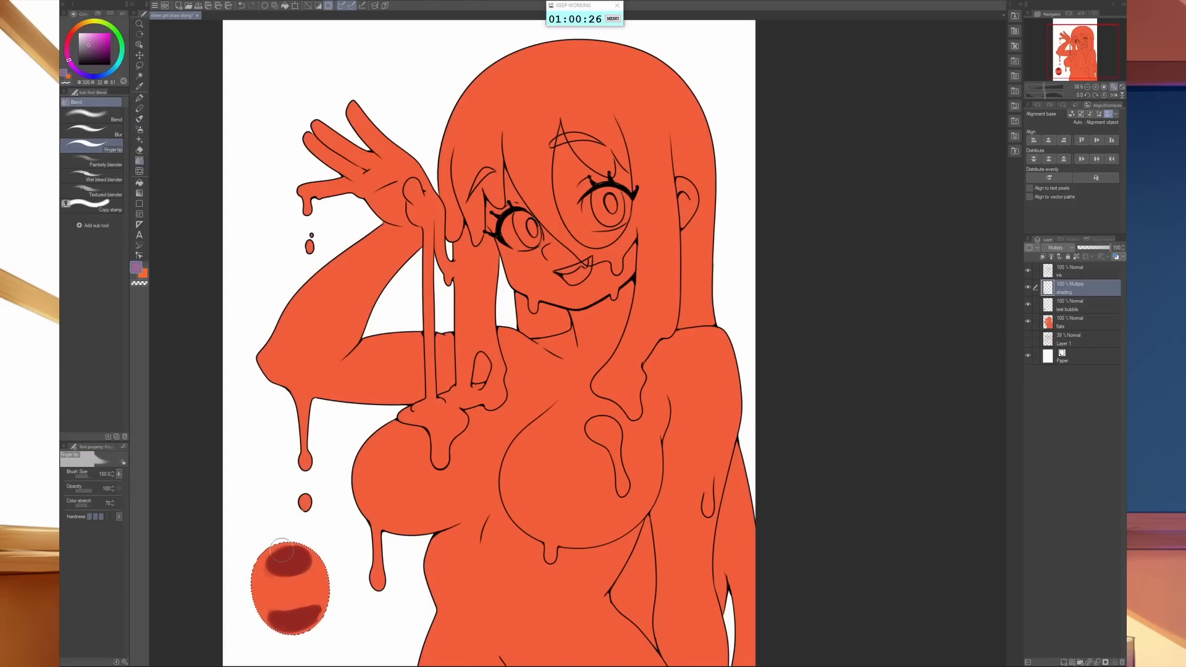
{"action": "key", "text": "bracketleft"}
{"action": "key", "text": "bracketleft"}
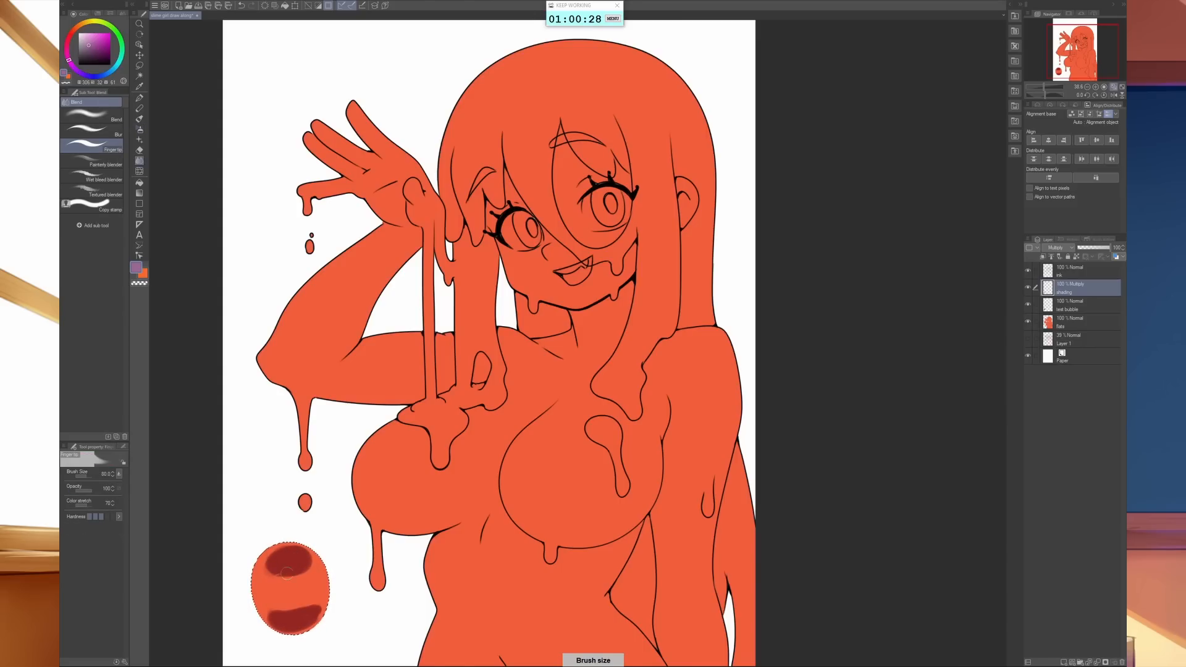
{"action": "left_click_drag", "start_coordinate": [286, 573], "coordinate": [297, 576]}
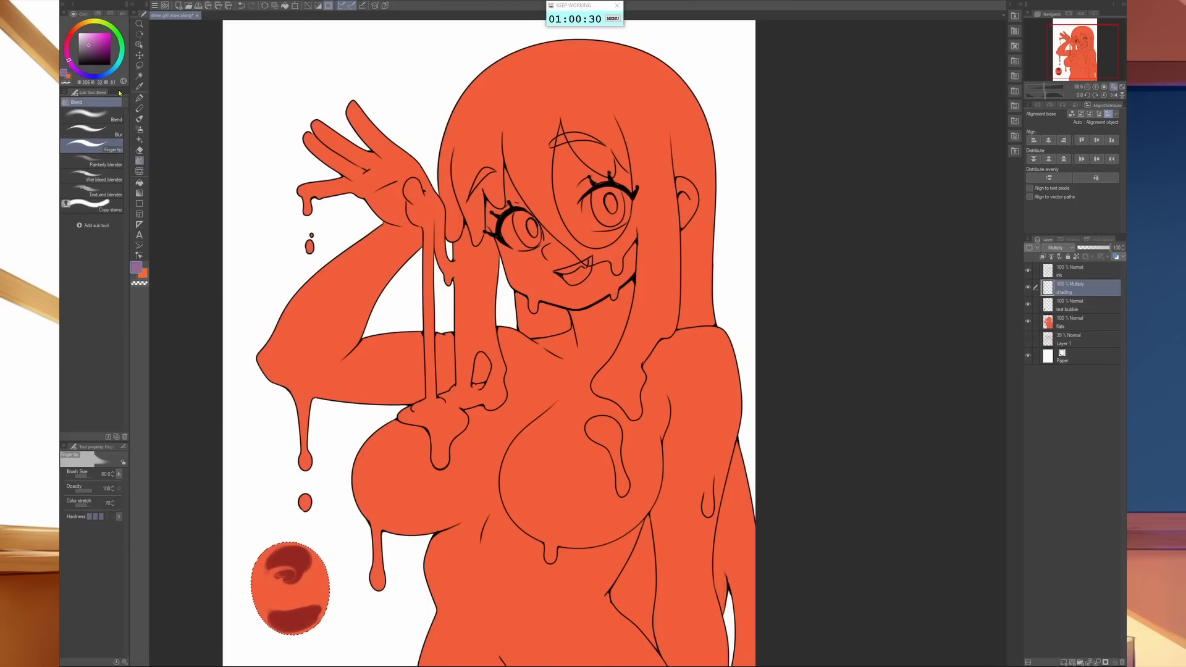
- Soften the bubble's top shadow into the base colour with an enlarged Blend brush
{"action": "left_click", "coordinate": [92, 115]}
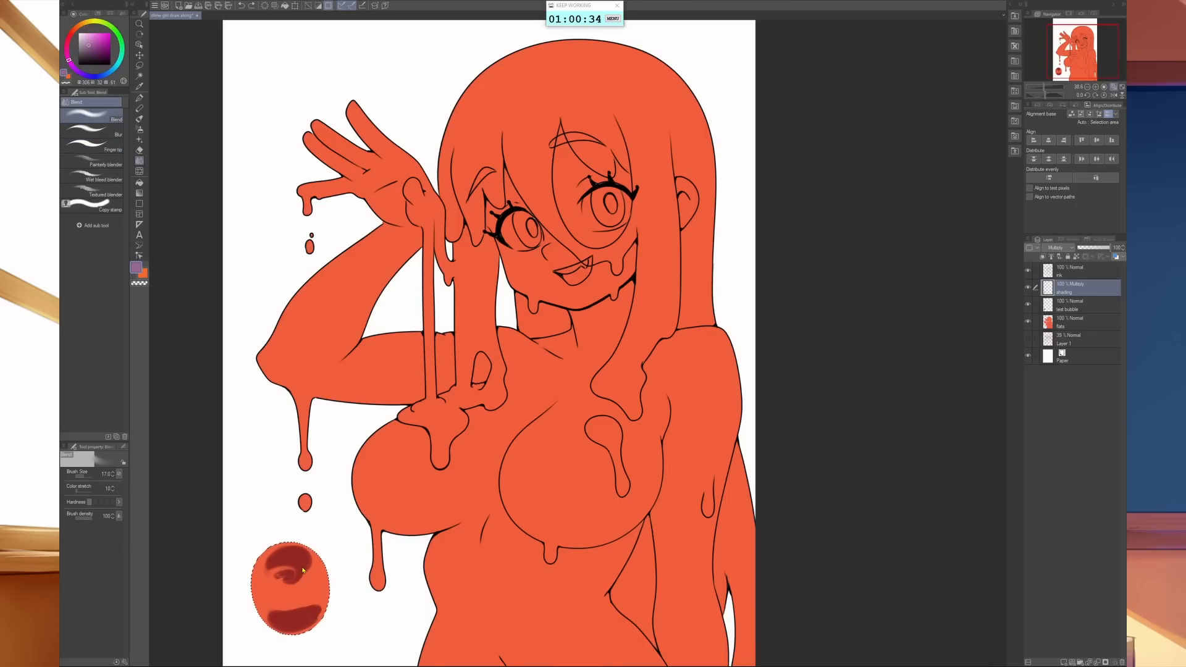
{"action": "mouse_move", "coordinate": [302, 570]}
{"action": "left_mouse_down"}
{"action": "mouse_move", "coordinate": [281, 579]}
{"action": "mouse_move", "coordinate": [297, 579]}
{"action": "mouse_move", "coordinate": [293, 559]}
{"action": "mouse_move", "coordinate": [278, 592]}
{"action": "mouse_move", "coordinate": [295, 584]}
{"action": "left_mouse_up"}
{"action": "key", "text": "bracketright"}
{"action": "key", "text": "bracketright"}
{"action": "key", "text": "bracketright"}
{"action": "key", "text": "bracketright"}
{"action": "key", "text": "bracketright"}
{"action": "key", "text": "bracketright"}
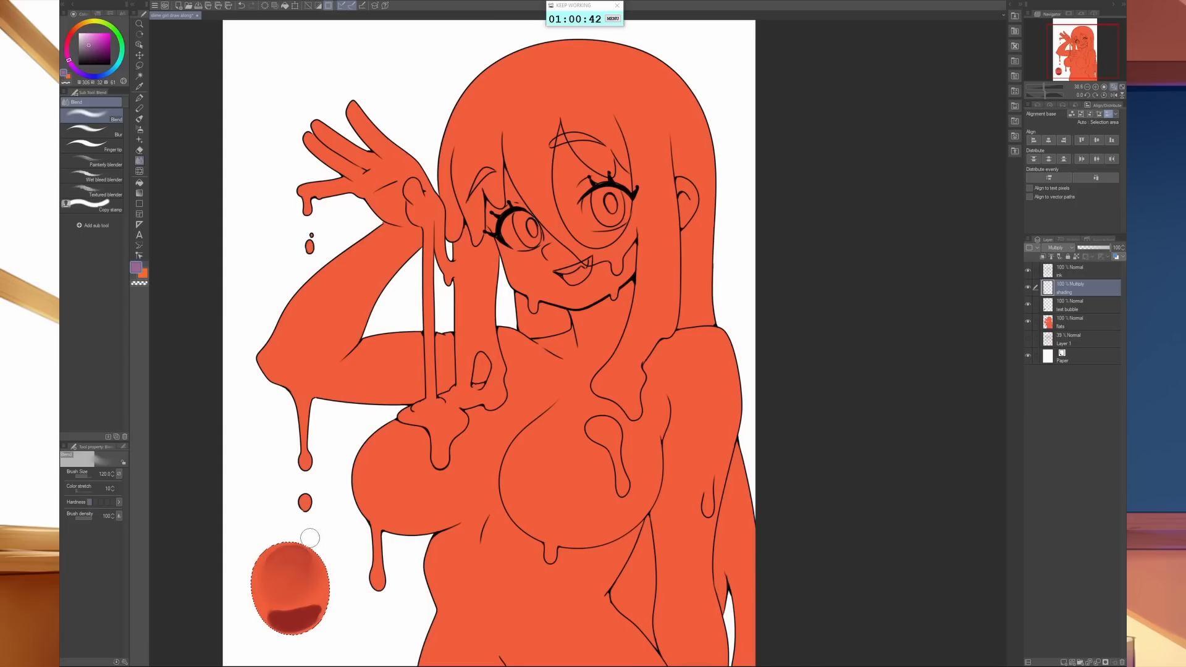
- Repaint the dark patch at the top of the test bubble and blend it smoothly downward
{"action": "key", "text": "b"}
{"action": "key", "text": "b"}
{"action": "left_click_drag", "start_coordinate": [274, 563], "coordinate": [295, 560]}
{"action": "key", "text": "j"}
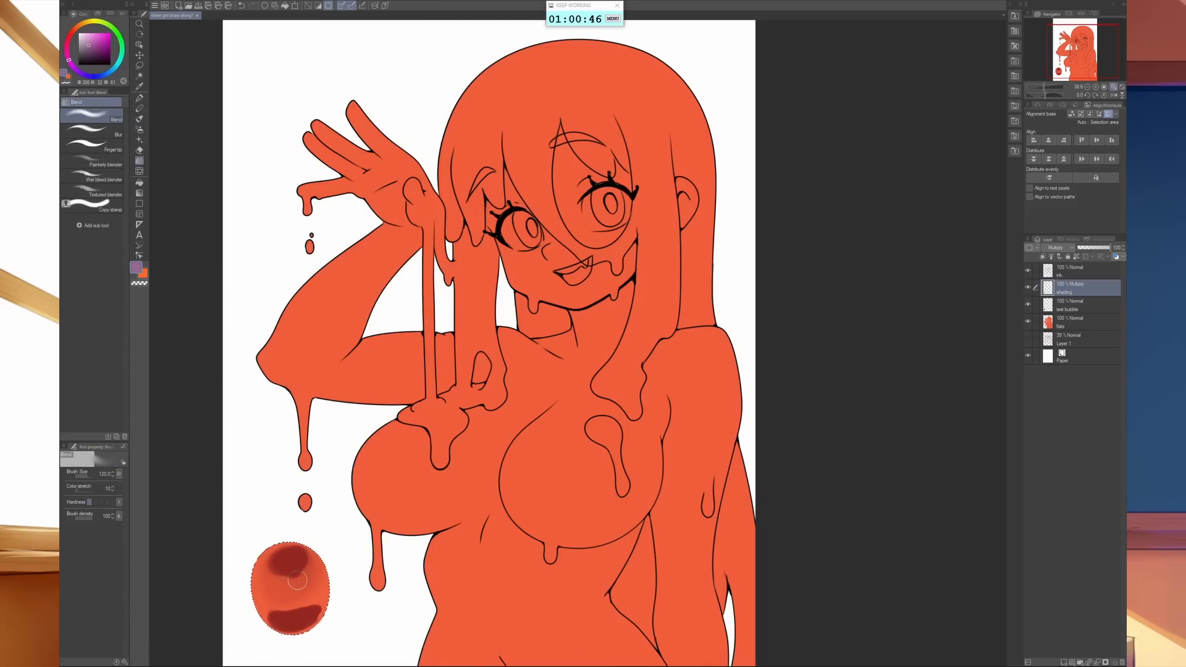
{"action": "mouse_move", "coordinate": [288, 590]}
{"action": "left_mouse_down"}
{"action": "mouse_move", "coordinate": [304, 562]}
{"action": "mouse_move", "coordinate": [309, 578]}
{"action": "mouse_move", "coordinate": [285, 560]}
{"action": "mouse_move", "coordinate": [309, 572]}
{"action": "left_mouse_up"}
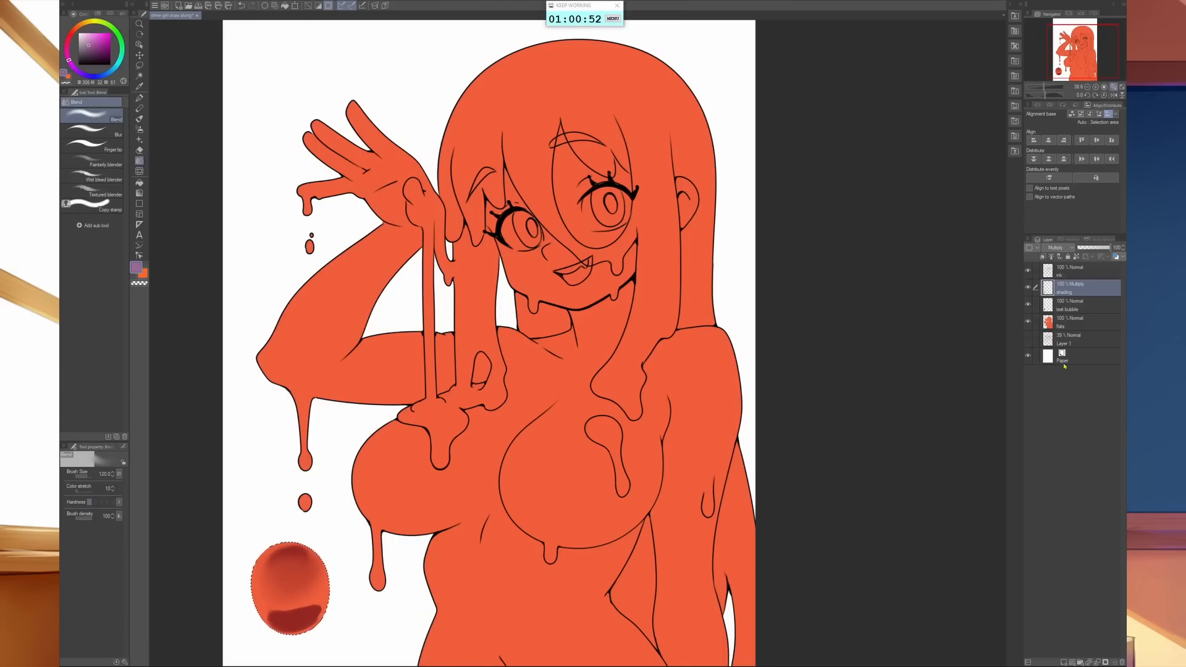
- Add a normal layer above the shading layer and name it "highlights"
{"action": "left_click", "coordinate": [1064, 661]}
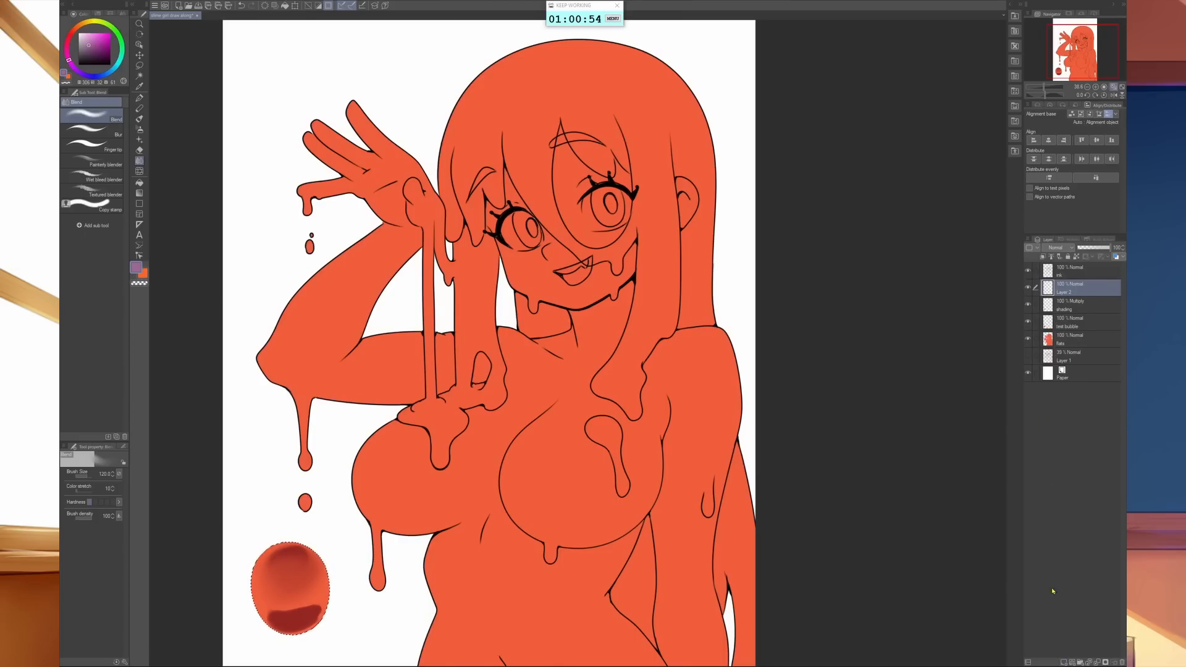
{"action": "double_click", "coordinate": [1066, 291]}
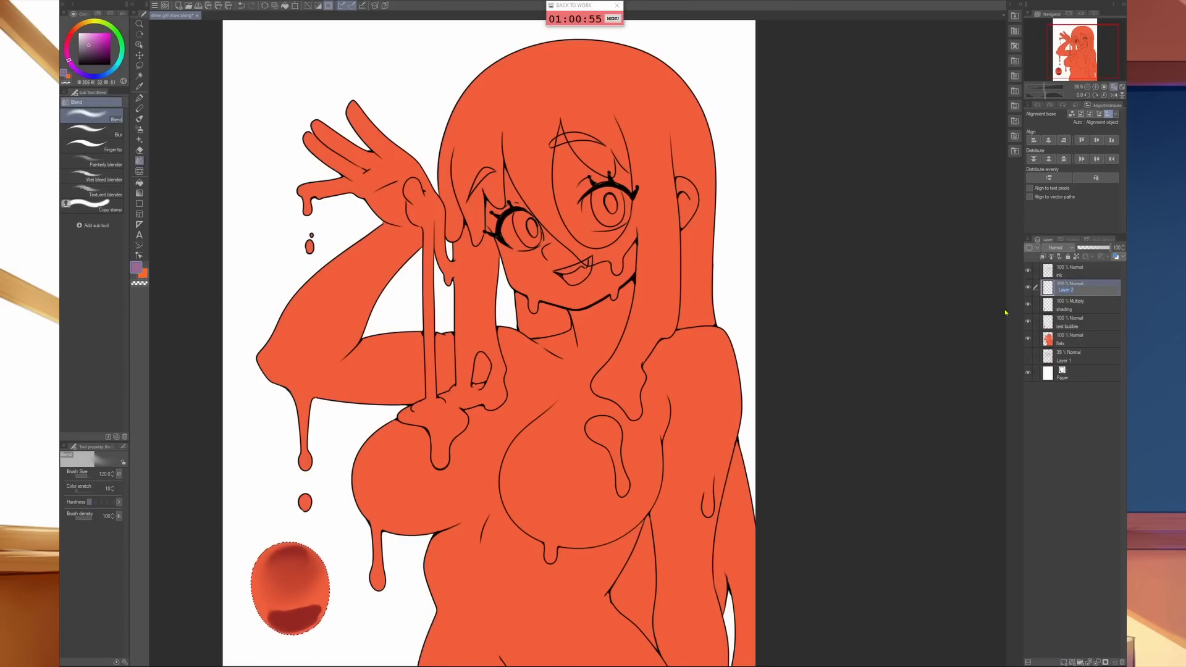
{"action": "type", "text": "highlights"}
{"action": "key", "text": "Return"}
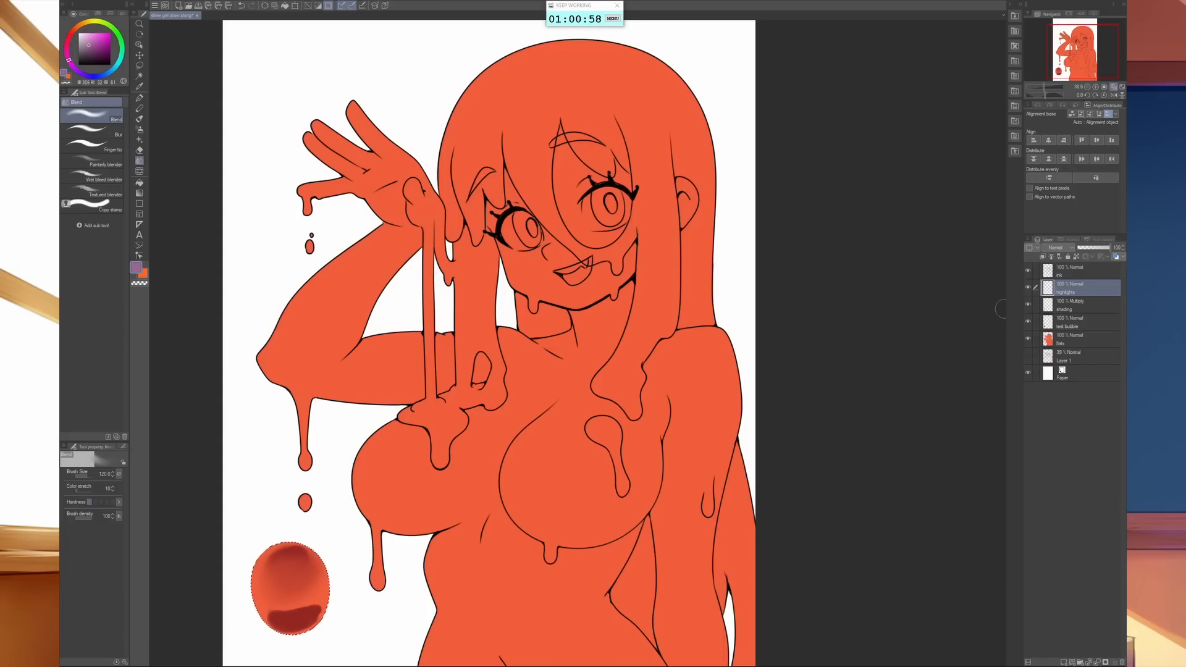
- Paint a white curved glint along the test bubble's upper rim and two white highlight spots with a reduced airbrush
{"action": "left_click", "coordinate": [78, 33]}
{"action": "key", "text": "b"}
{"action": "key", "text": "bracketleft"}
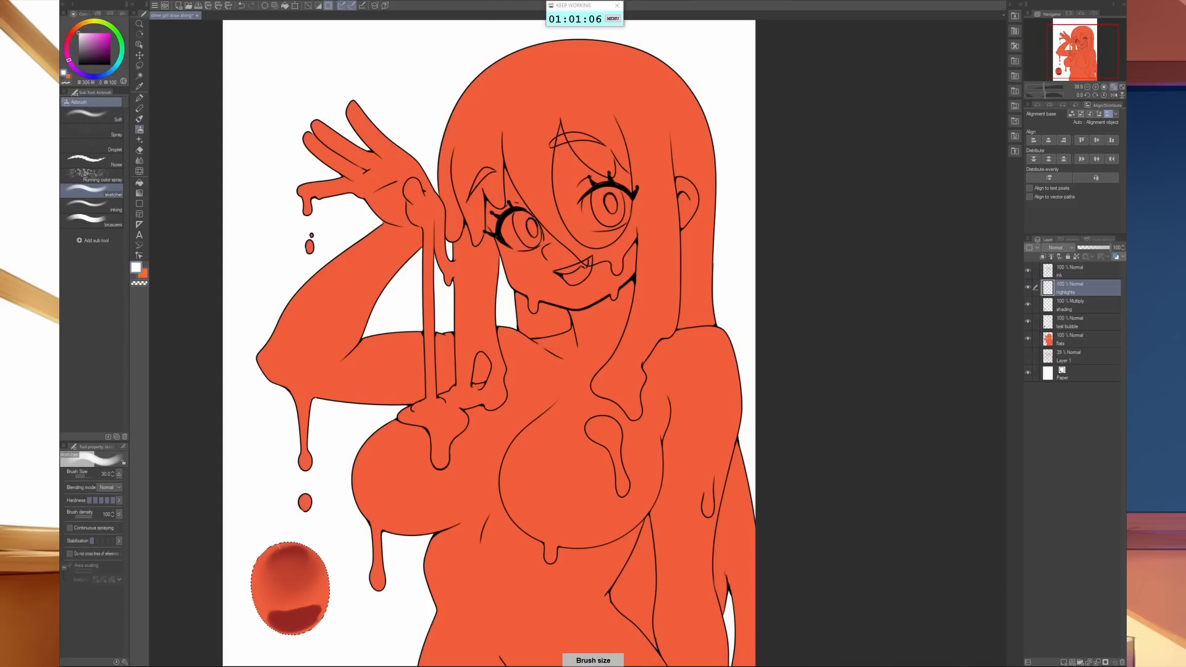
{"action": "key", "text": "bracketleft"}
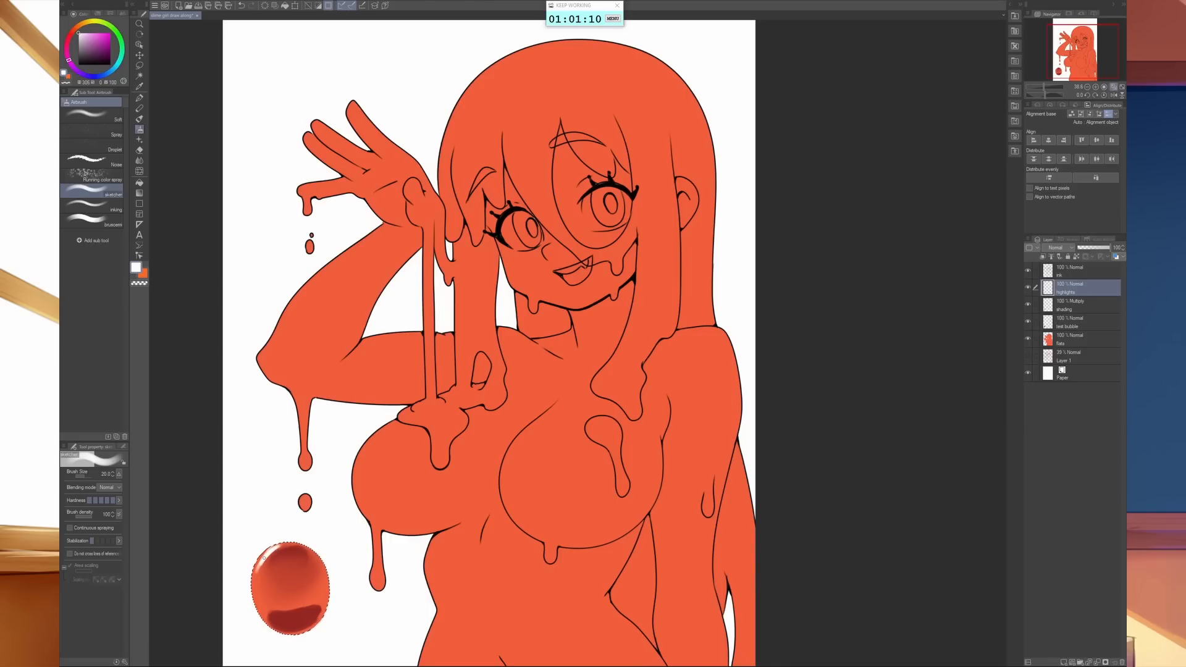
{"action": "left_click_drag", "start_coordinate": [263, 557], "coordinate": [273, 551]}
{"action": "left_click_drag", "start_coordinate": [280, 572], "coordinate": [285, 572]}
{"action": "left_click", "coordinate": [1072, 307]}
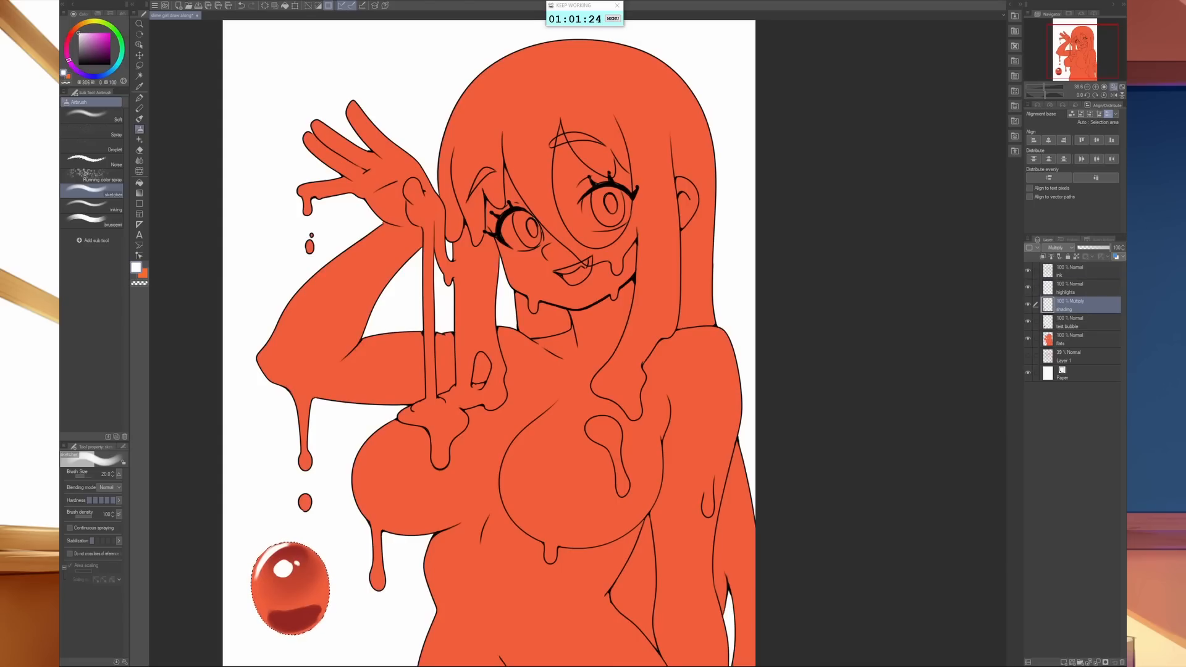
{"action": "key", "text": "e"}
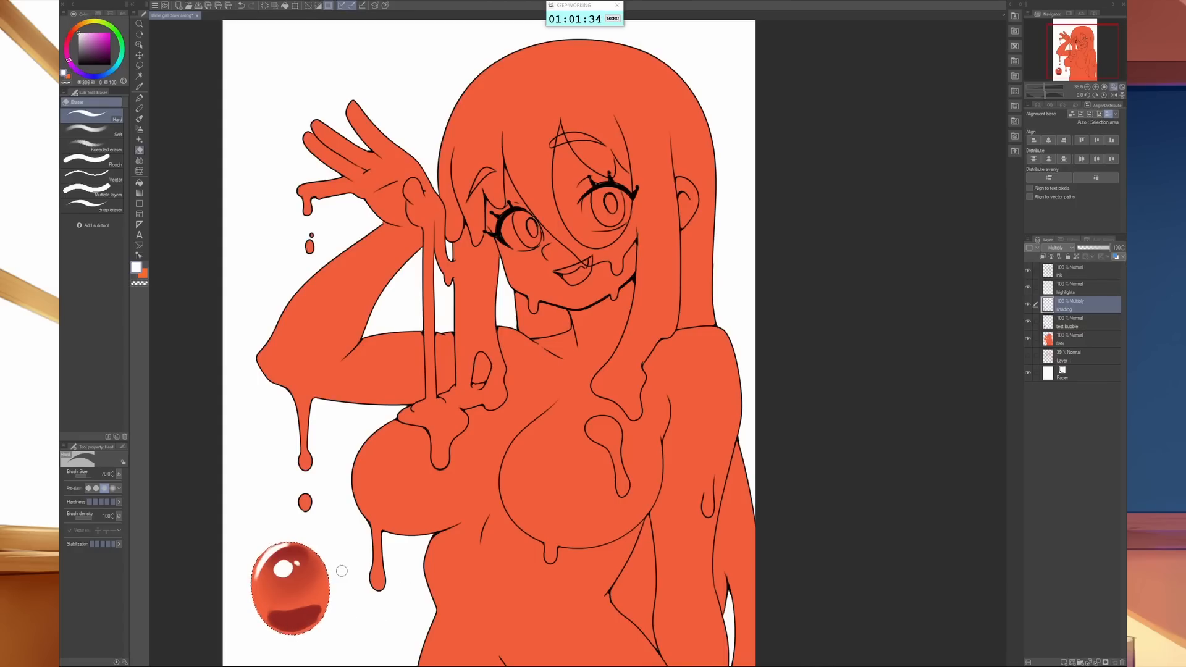
{"action": "scroll", "coordinate": [356, 590], "scroll_direction": "up", "scroll_amount": 4}
{"action": "left_click_drag", "start_coordinate": [306, 609], "coordinate": [500, 463]}
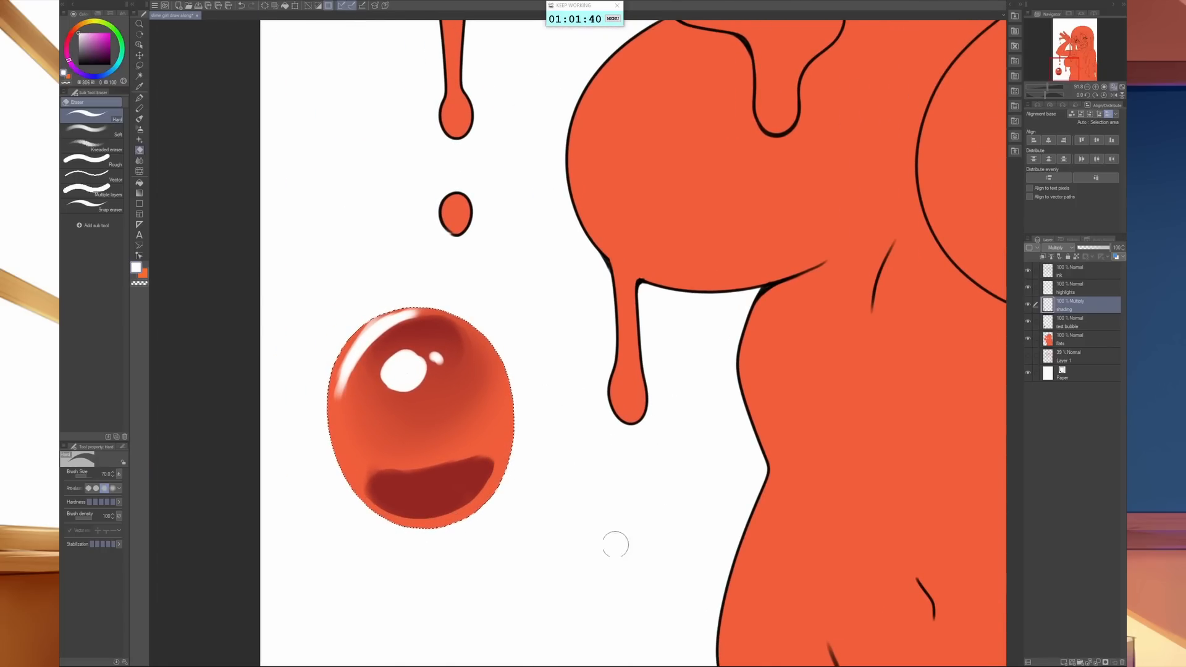
{"action": "key", "text": "b"}
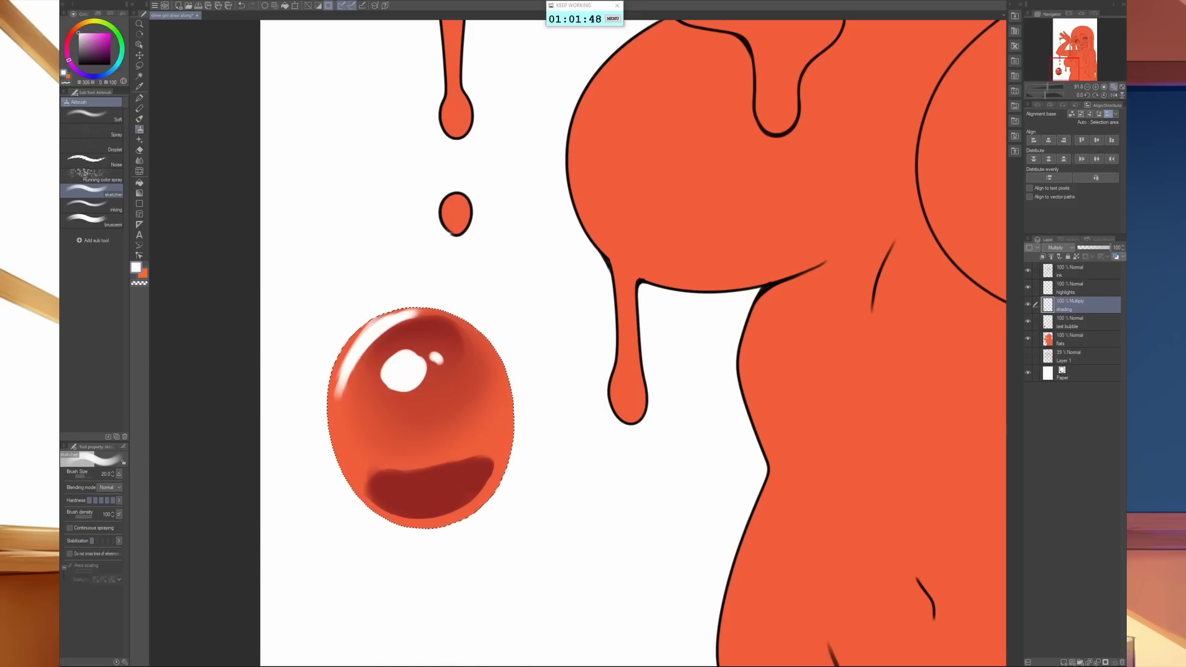
- Set the highlights layer's blending mode to Screen, keeping no extra layer above it
{"action": "left_click", "coordinate": [1081, 288]}
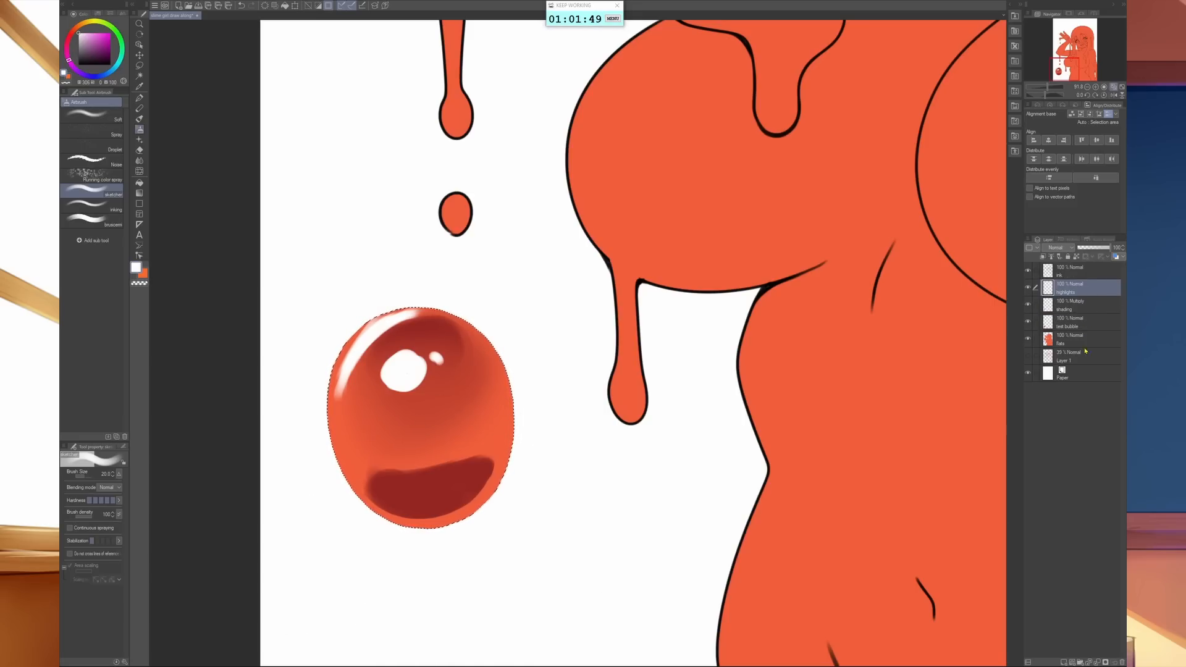
{"action": "left_click", "coordinate": [1060, 663]}
{"action": "left_click", "coordinate": [1075, 304]}
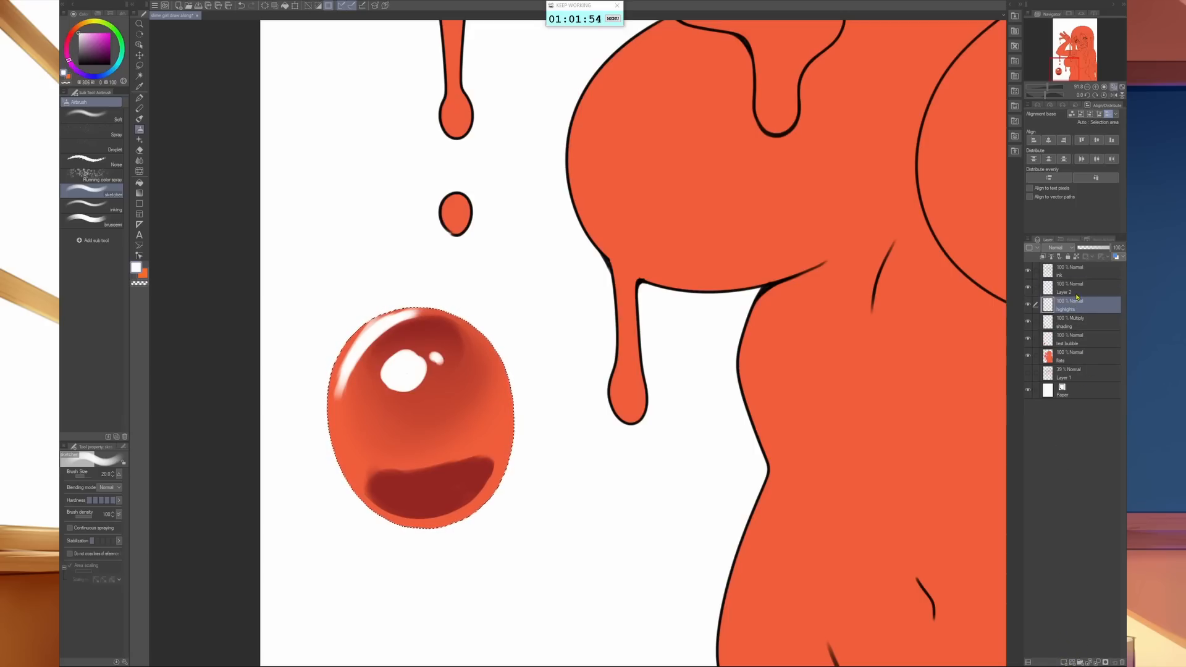
{"action": "left_click", "coordinate": [1070, 247]}
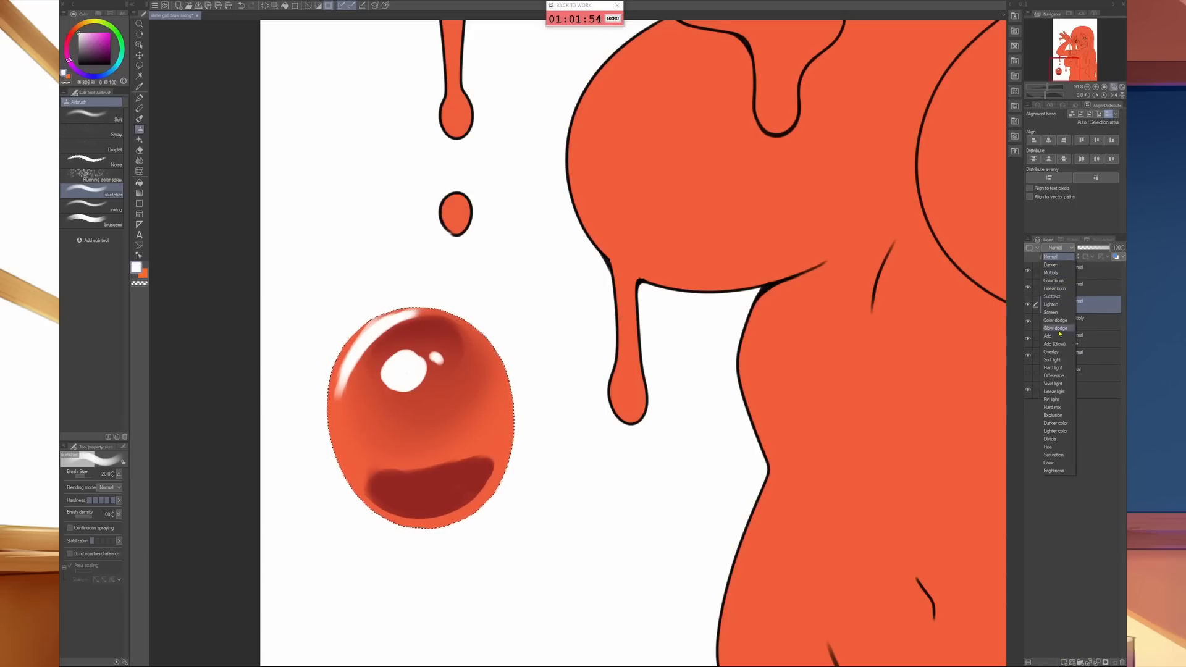
{"action": "left_click", "coordinate": [1052, 311]}
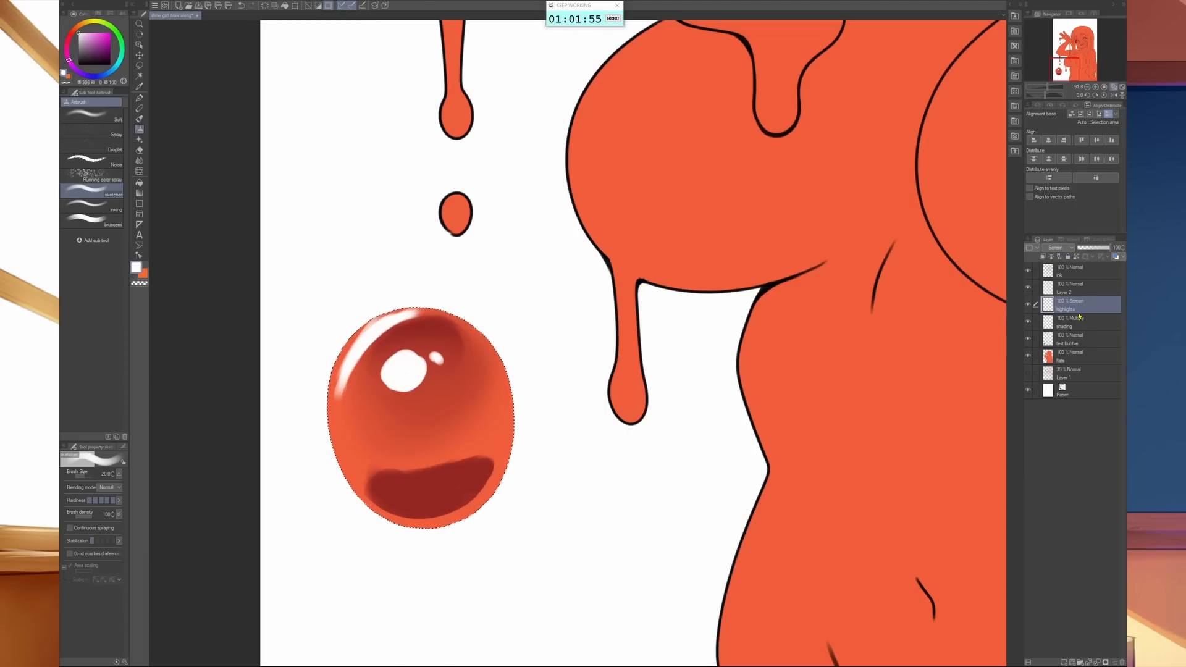
{"action": "left_click", "coordinate": [1074, 288]}
{"action": "left_click", "coordinate": [1121, 661]}
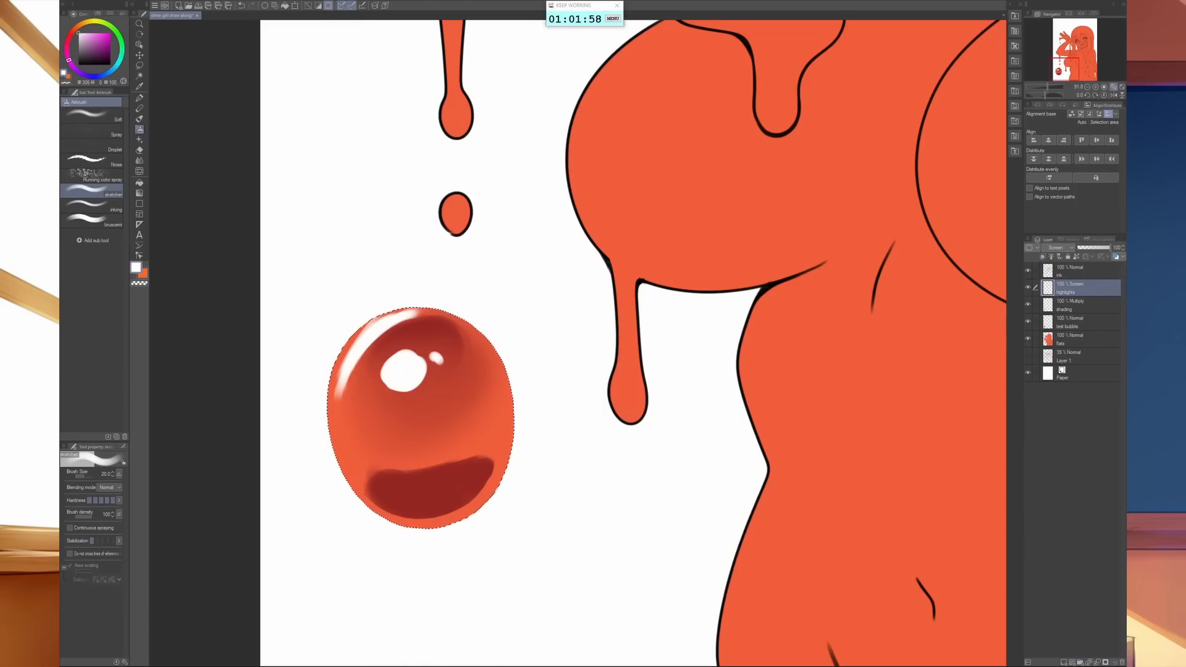
- Paint an orange rim light around the bubble's lower edge on the highlights layer and soften it with the Blend brush
{"action": "left_click_drag", "start_coordinate": [86, 23], "coordinate": [81, 25]}
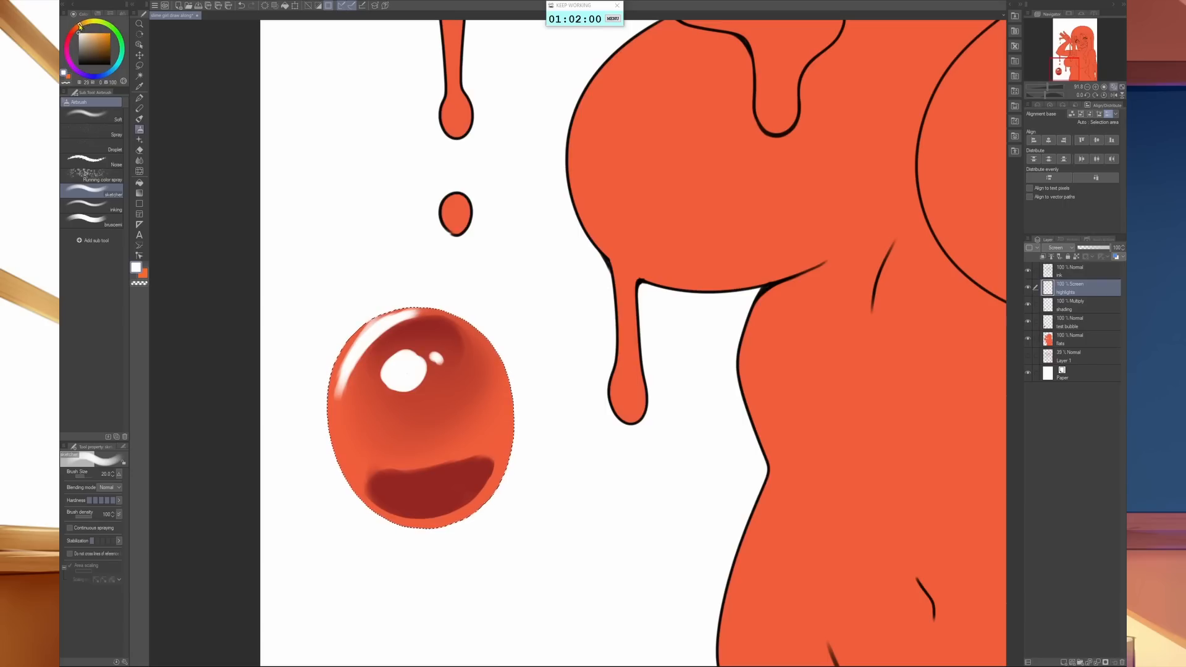
{"action": "left_click", "coordinate": [105, 33]}
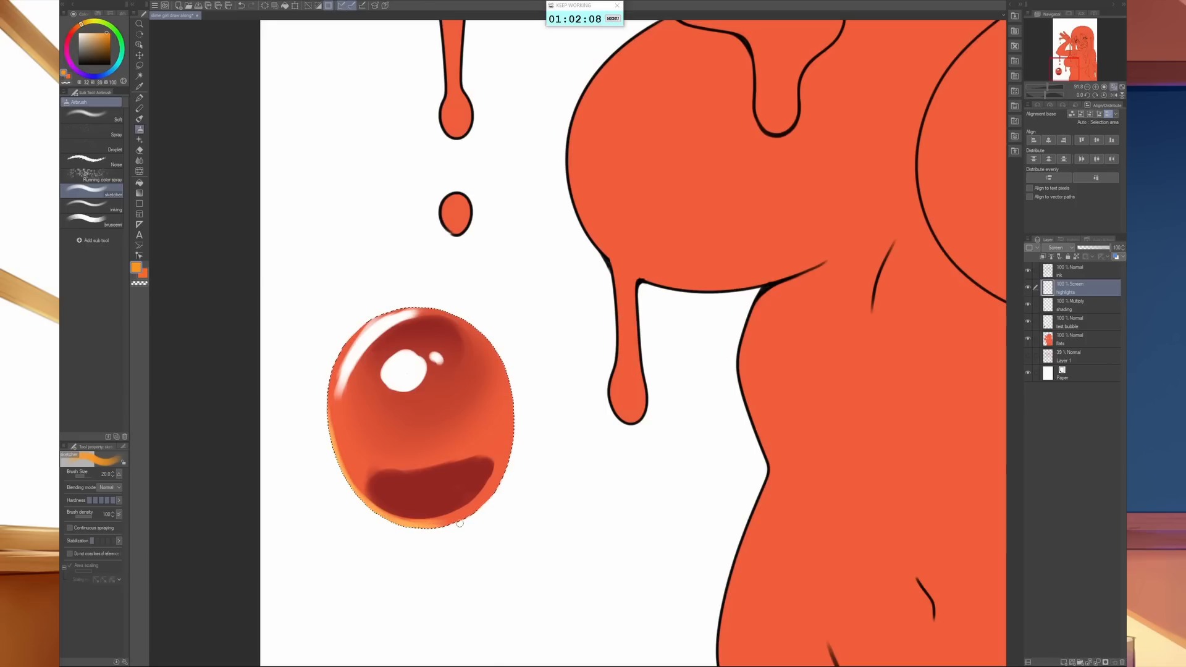
{"action": "left_click_drag", "start_coordinate": [438, 525], "coordinate": [488, 497]}
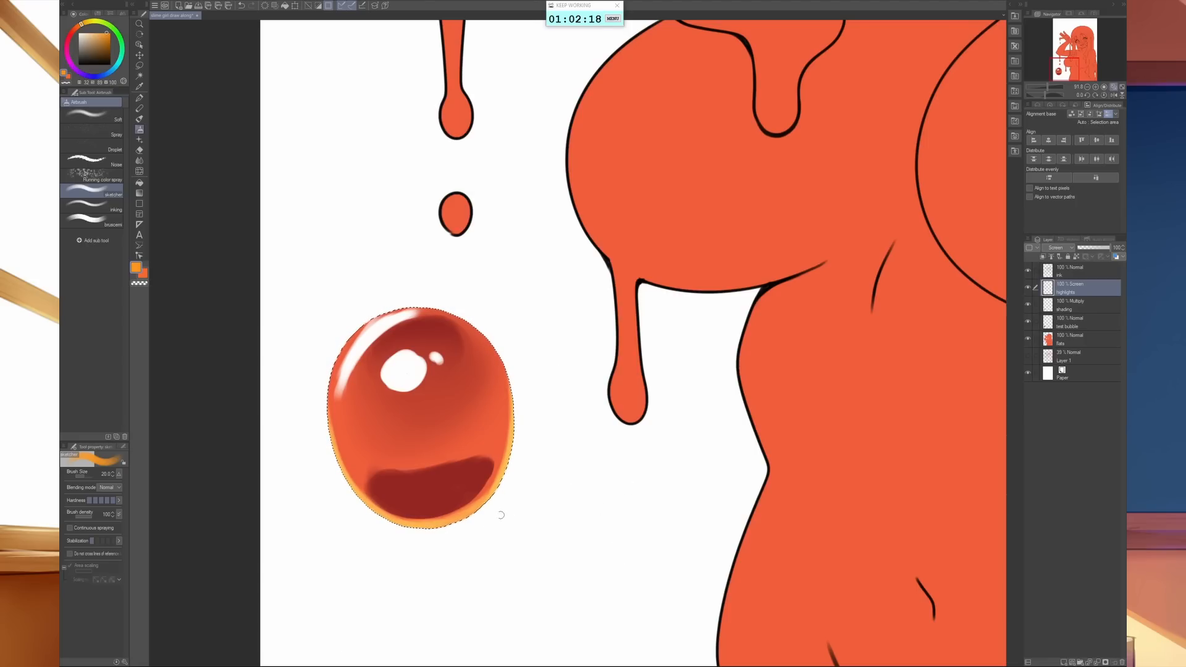
{"action": "key", "text": "j"}
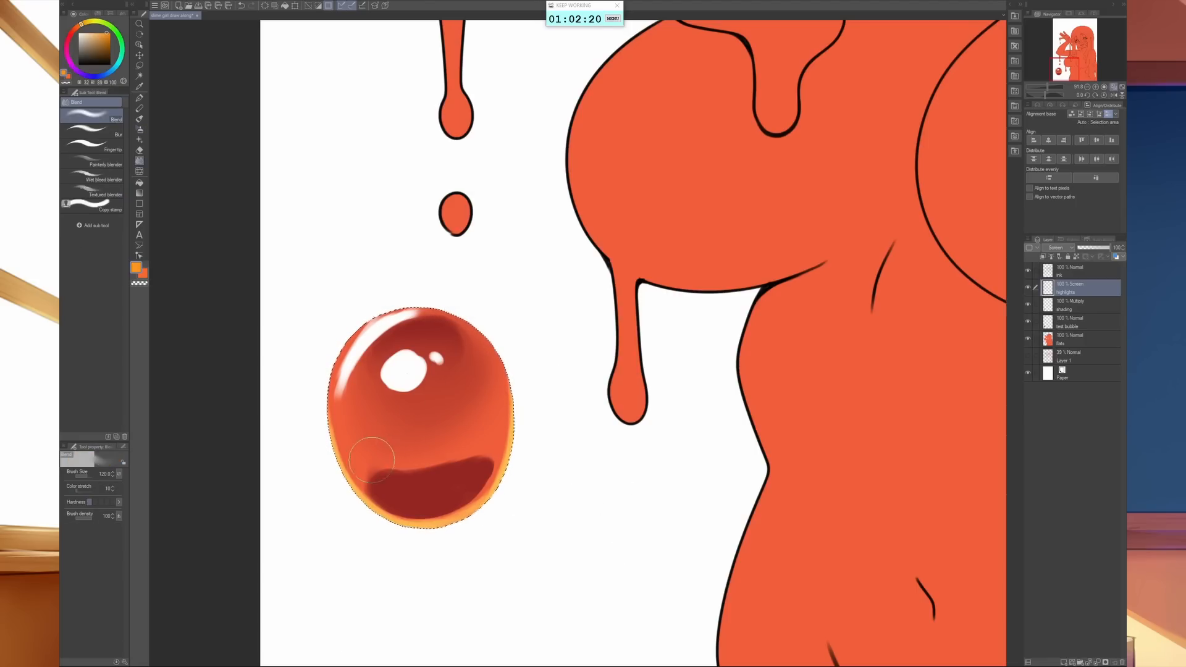
{"action": "mouse_move", "coordinate": [503, 489]}
{"action": "left_mouse_down"}
{"action": "mouse_move", "coordinate": [473, 505]}
{"action": "mouse_move", "coordinate": [486, 442]}
{"action": "mouse_move", "coordinate": [401, 507]}
{"action": "mouse_move", "coordinate": [367, 479]}
{"action": "mouse_move", "coordinate": [350, 436]}
{"action": "left_mouse_up"}
- Lay broad orange strokes over the lower third of the bubble with an enlarged airbrush
{"action": "key", "text": "b"}
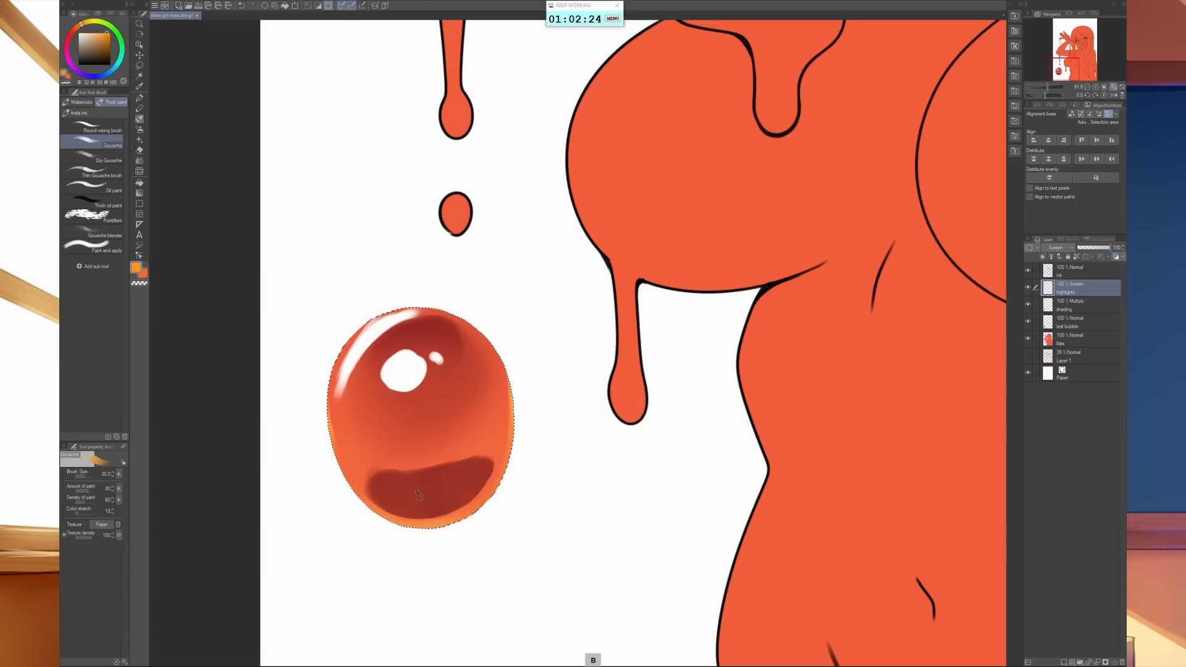
{"action": "key", "text": "bracketright"}
{"action": "key", "text": "bracketright"}
{"action": "key", "text": "bracketright"}
{"action": "key", "text": "bracketright"}
{"action": "left_click_drag", "start_coordinate": [346, 456], "coordinate": [348, 469]}
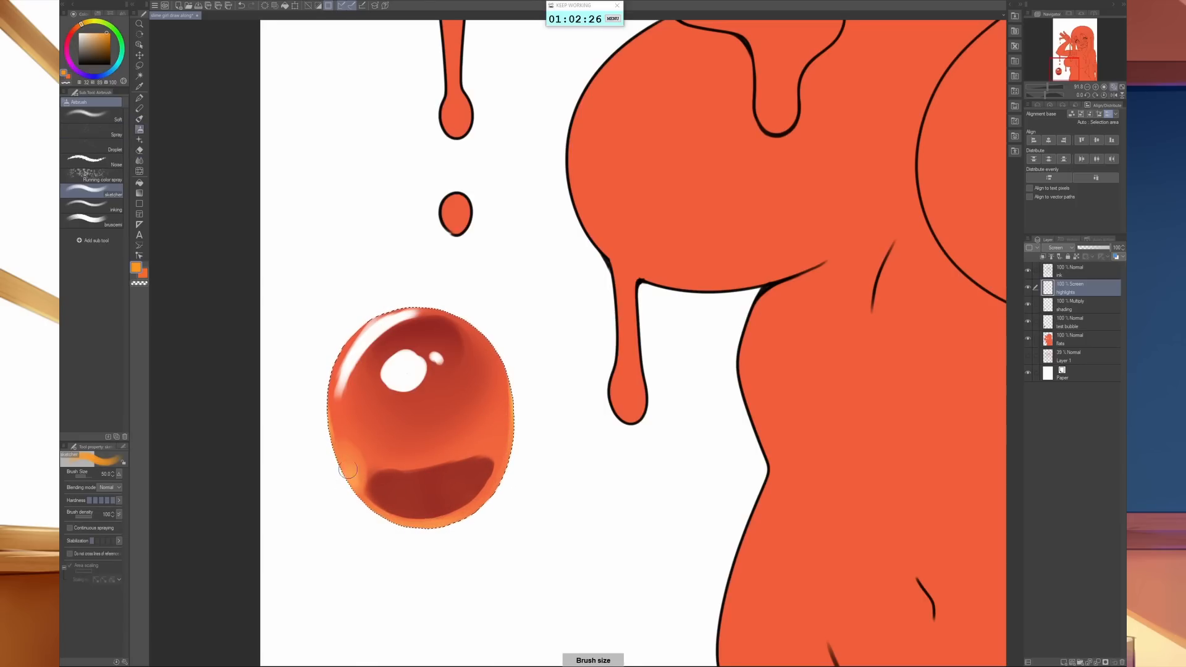
{"action": "mouse_move", "coordinate": [427, 496]}
{"action": "left_mouse_down"}
{"action": "mouse_move", "coordinate": [452, 522]}
{"action": "mouse_move", "coordinate": [497, 473]}
{"action": "left_mouse_up"}
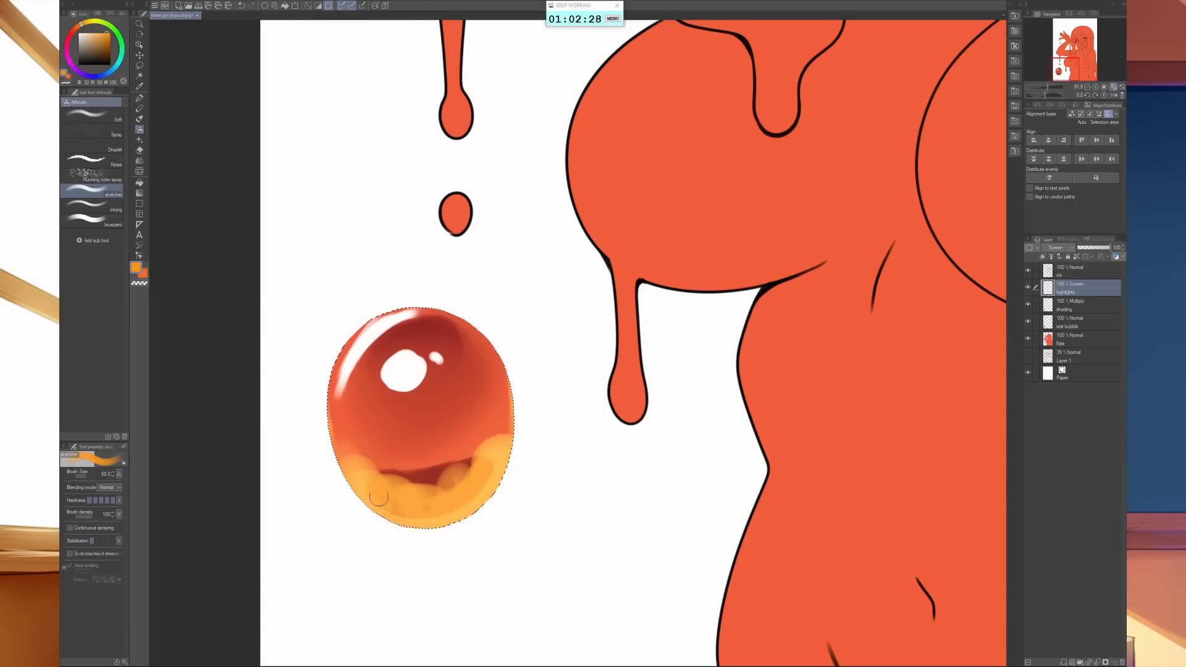
{"action": "mouse_move", "coordinate": [378, 497]}
{"action": "left_mouse_down"}
{"action": "mouse_move", "coordinate": [364, 472]}
{"action": "mouse_move", "coordinate": [414, 520]}
{"action": "mouse_move", "coordinate": [411, 501]}
{"action": "mouse_move", "coordinate": [372, 473]}
{"action": "mouse_move", "coordinate": [373, 485]}
{"action": "mouse_move", "coordinate": [368, 434]}
{"action": "mouse_move", "coordinate": [413, 473]}
{"action": "mouse_move", "coordinate": [355, 442]}
{"action": "mouse_move", "coordinate": [378, 430]}
{"action": "mouse_move", "coordinate": [407, 478]}
{"action": "mouse_move", "coordinate": [436, 442]}
{"action": "mouse_move", "coordinate": [460, 474]}
{"action": "mouse_move", "coordinate": [484, 424]}
{"action": "mouse_move", "coordinate": [397, 447]}
{"action": "mouse_move", "coordinate": [379, 426]}
{"action": "left_mouse_up"}
- Blend the orange strokes smoothly upward into the middle of the bubble with the Blend brush
{"action": "key", "text": "j"}
{"action": "key", "text": "j"}
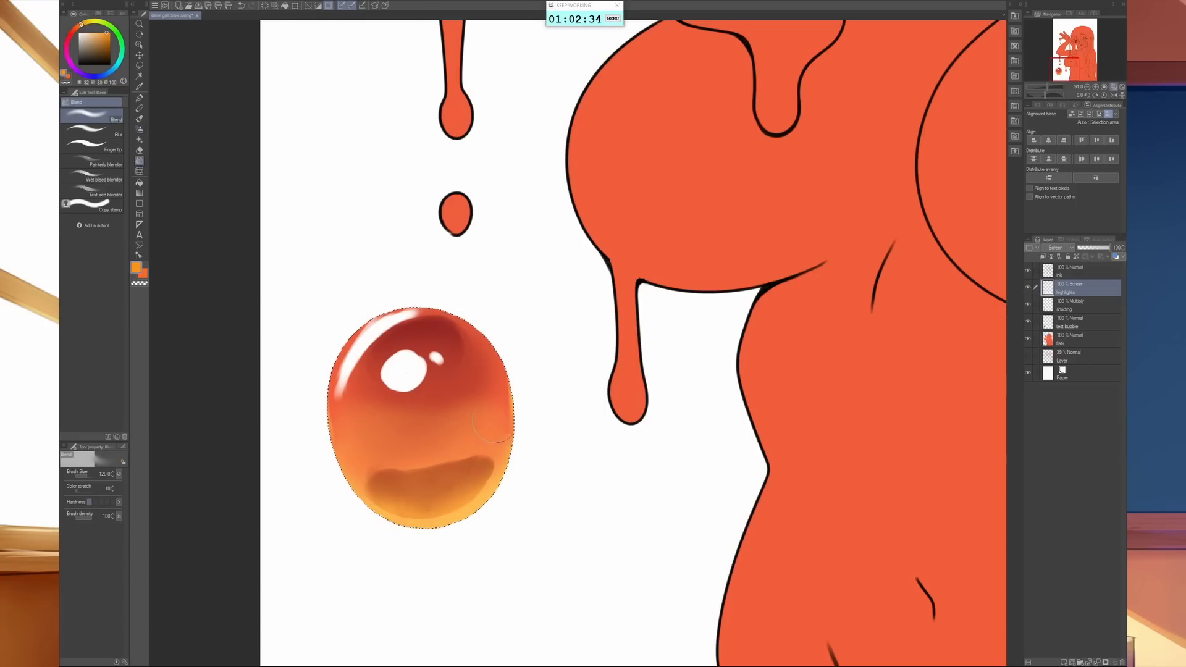
{"action": "mouse_move", "coordinate": [495, 420]}
{"action": "left_mouse_down"}
{"action": "mouse_move", "coordinate": [371, 476]}
{"action": "mouse_move", "coordinate": [383, 422]}
{"action": "mouse_move", "coordinate": [398, 455]}
{"action": "mouse_move", "coordinate": [512, 435]}
{"action": "left_mouse_up"}
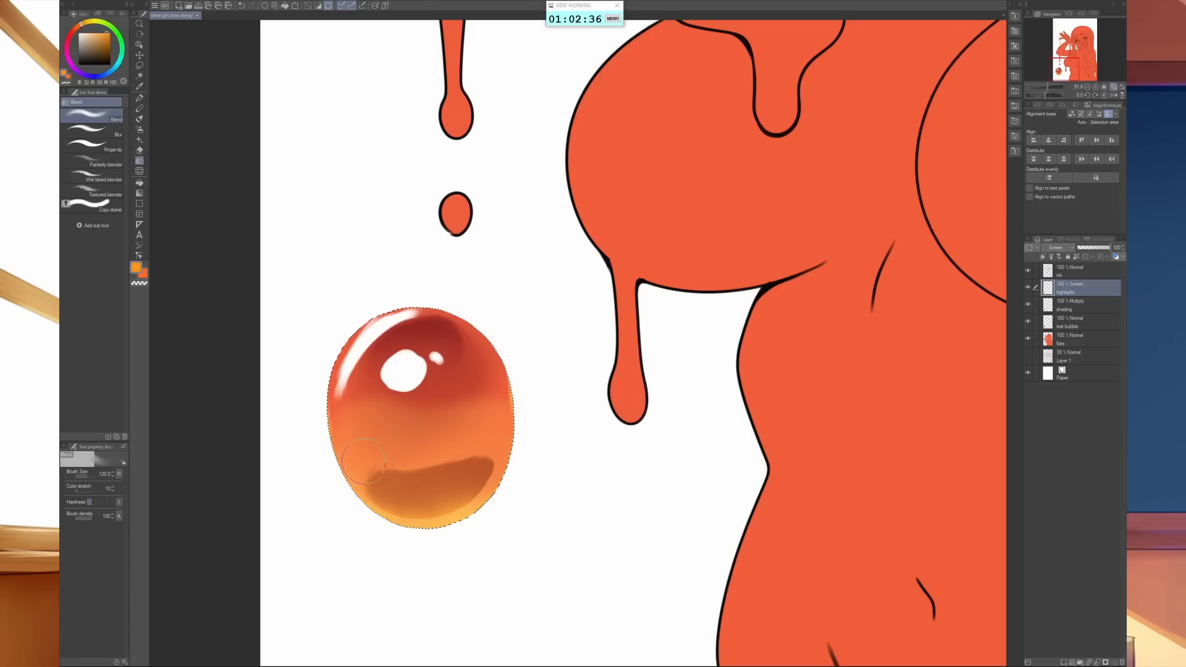
- Erase the orange glow from the bubble's centre with the Soft eraser at size 100, keeping it near the edges
{"action": "key", "text": "e"}
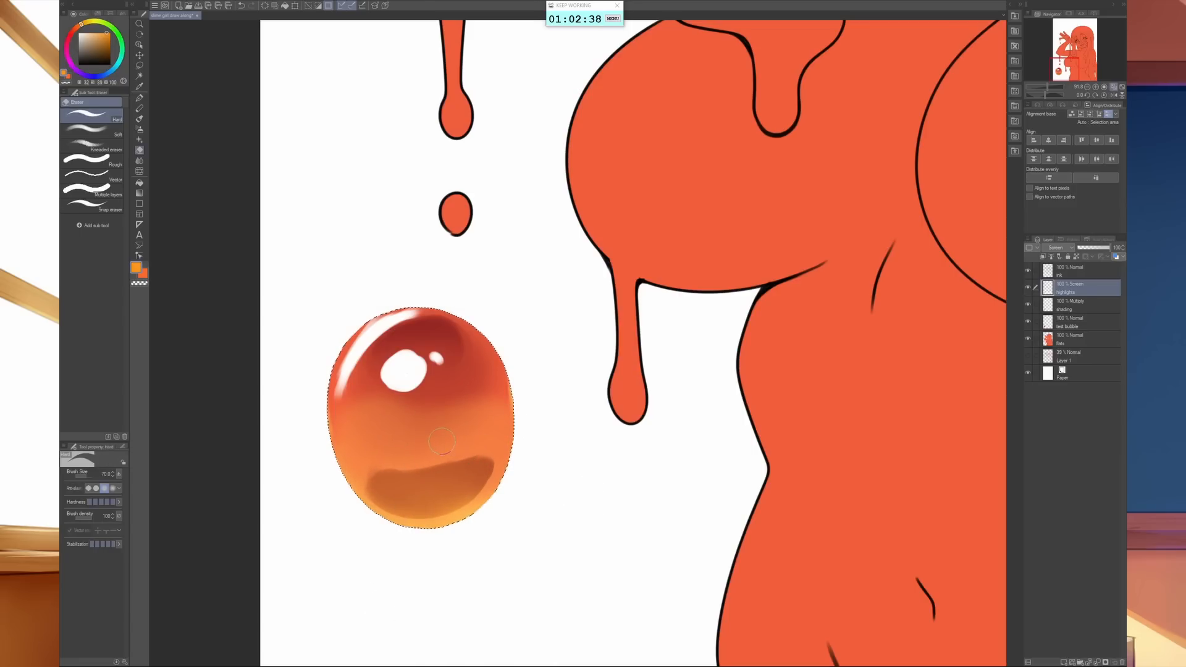
{"action": "left_click", "coordinate": [87, 128]}
{"action": "mouse_move", "coordinate": [352, 318]}
{"action": "left_mouse_down"}
{"action": "mouse_move", "coordinate": [444, 385]}
{"action": "mouse_move", "coordinate": [434, 425]}
{"action": "left_mouse_up"}
{"action": "key", "text": "ctrl+z"}
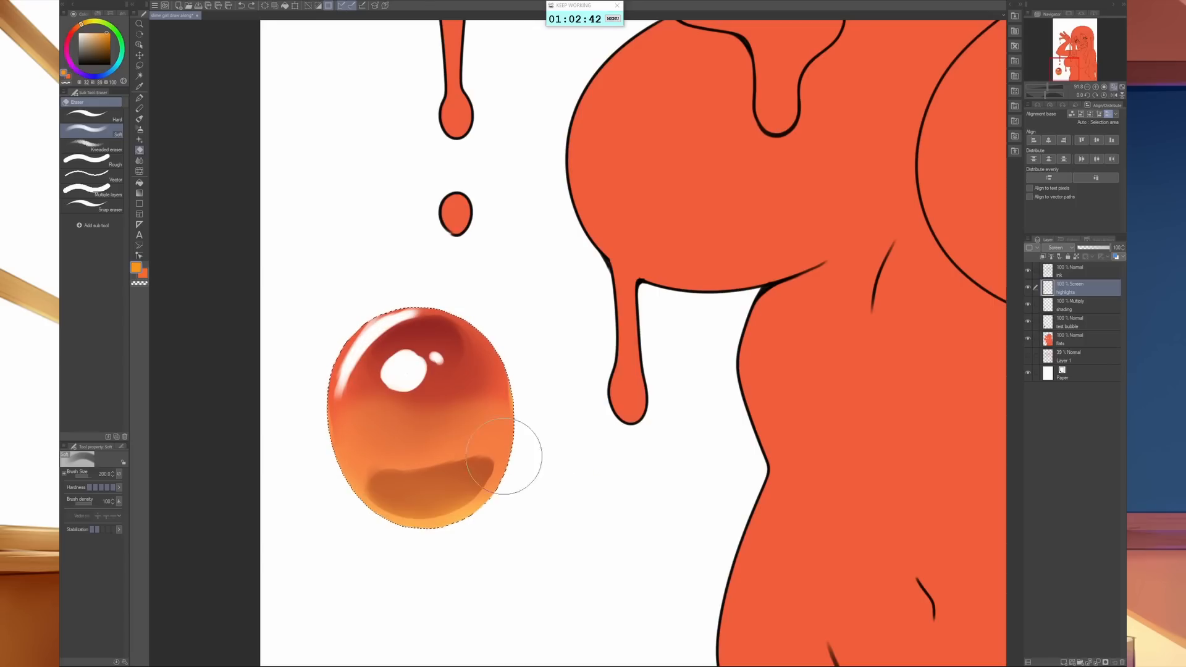
{"action": "key", "text": "bracketleft"}
{"action": "key", "text": "bracketleft"}
{"action": "key", "text": "bracketleft"}
{"action": "key", "text": "bracketleft"}
{"action": "mouse_move", "coordinate": [455, 401]}
{"action": "left_mouse_down"}
{"action": "mouse_move", "coordinate": [414, 440]}
{"action": "mouse_move", "coordinate": [374, 417]}
{"action": "mouse_move", "coordinate": [355, 447]}
{"action": "mouse_move", "coordinate": [371, 416]}
{"action": "mouse_move", "coordinate": [410, 455]}
{"action": "mouse_move", "coordinate": [369, 447]}
{"action": "mouse_move", "coordinate": [409, 448]}
{"action": "mouse_move", "coordinate": [472, 418]}
{"action": "mouse_move", "coordinate": [397, 421]}
{"action": "mouse_move", "coordinate": [393, 470]}
{"action": "left_mouse_up"}
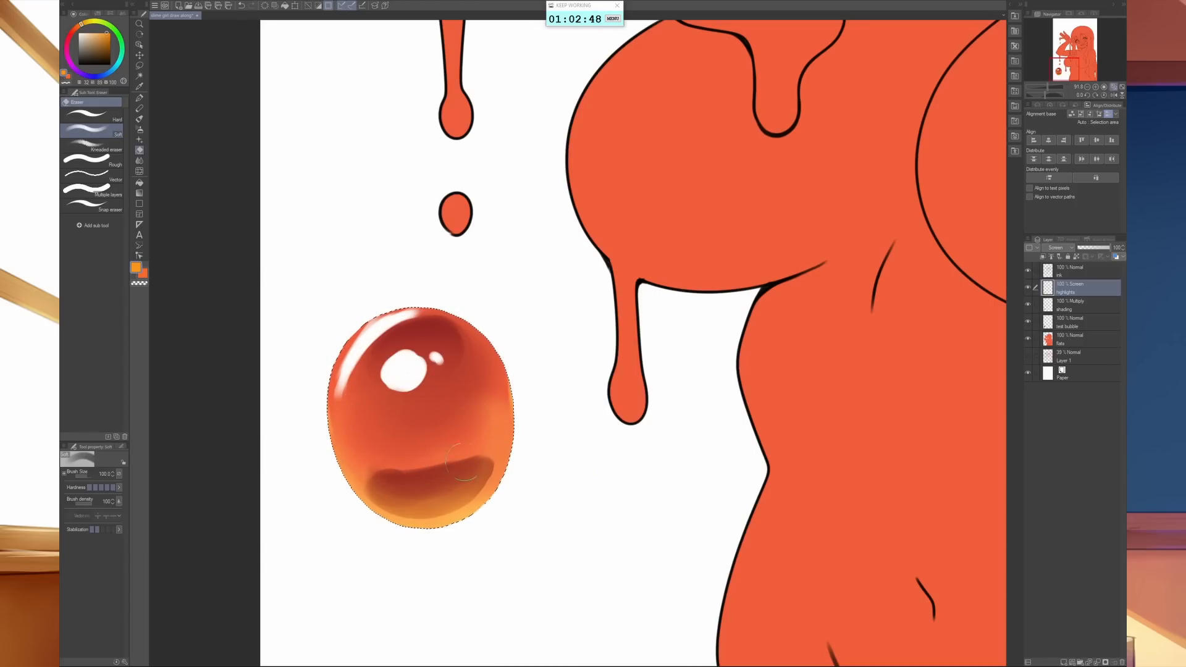
- Reinforce the orange rim light along the bubble's lower edge with a smaller airbrush
{"action": "key", "text": "b"}
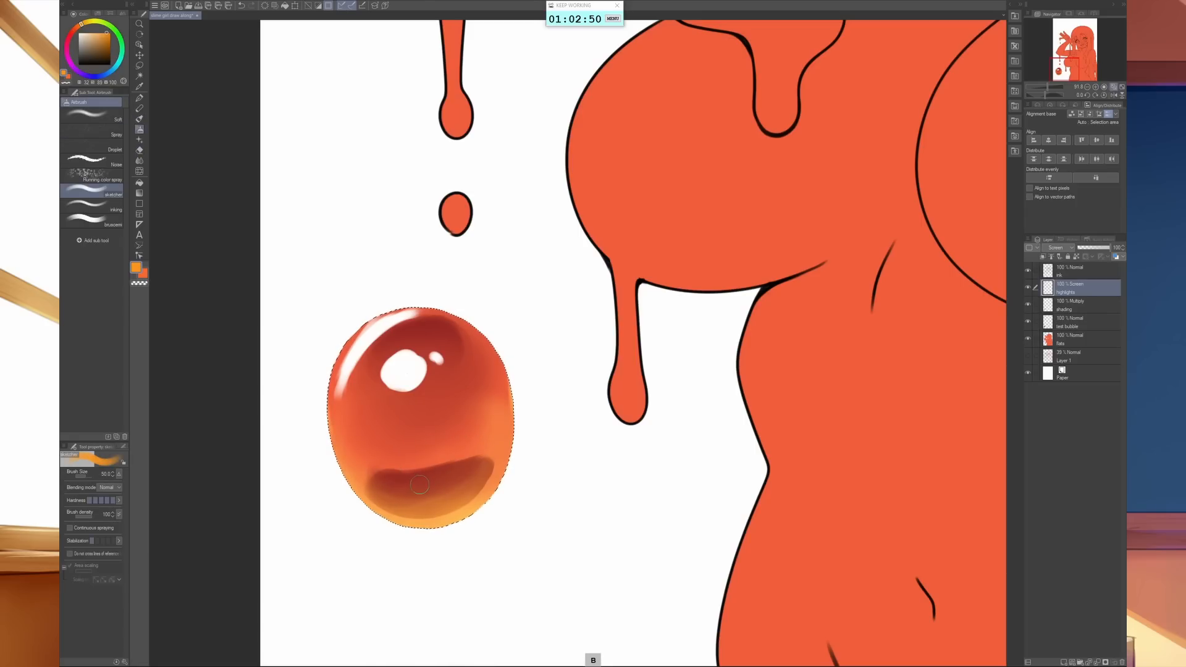
{"action": "key", "text": "b"}
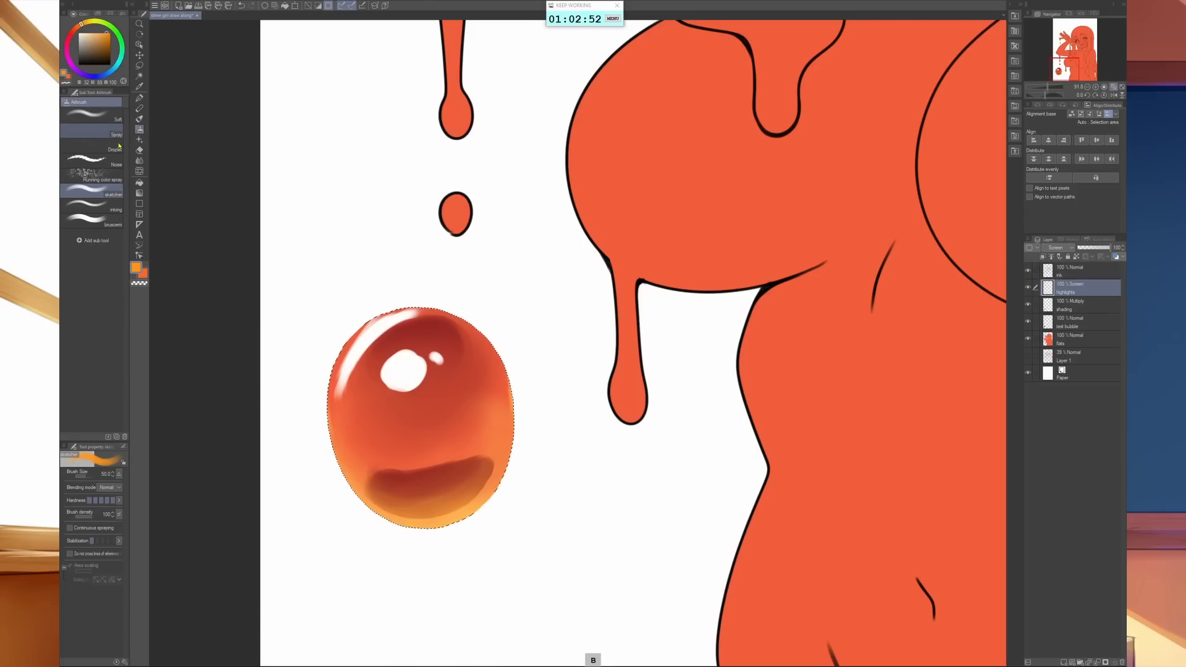
{"action": "key", "text": "bracketleft"}
{"action": "key", "text": "bracketleft"}
{"action": "key", "text": "bracketleft"}
{"action": "key", "text": "bracketleft"}
{"action": "key", "text": "bracketleft"}
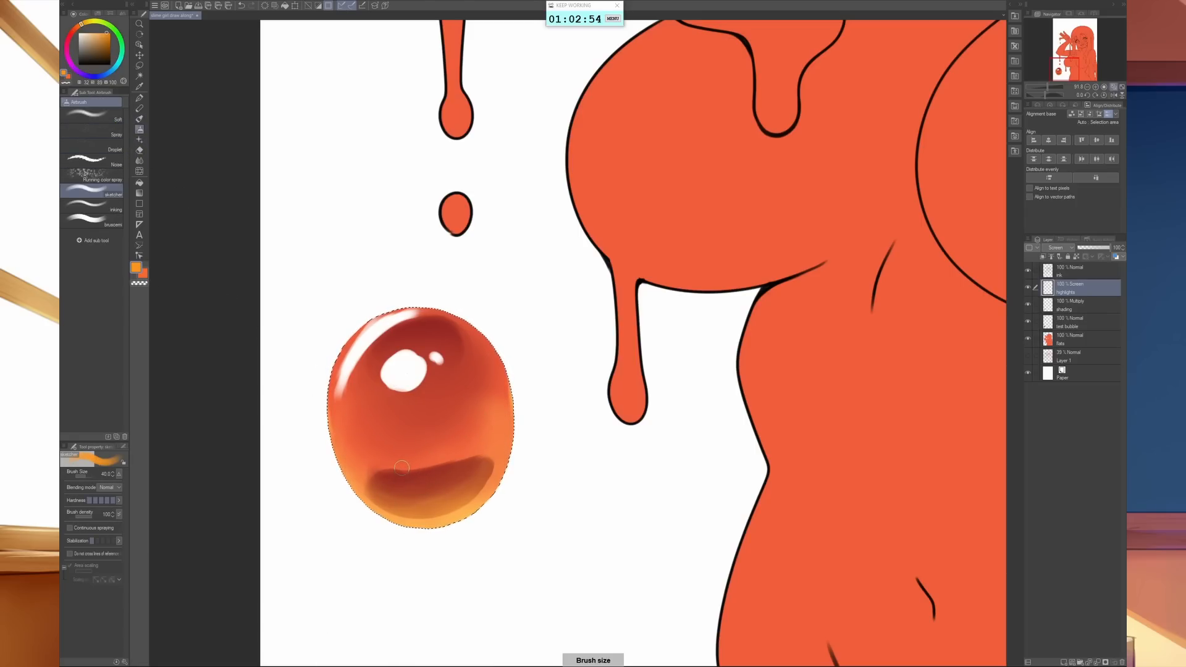
{"action": "key", "text": "bracketleft"}
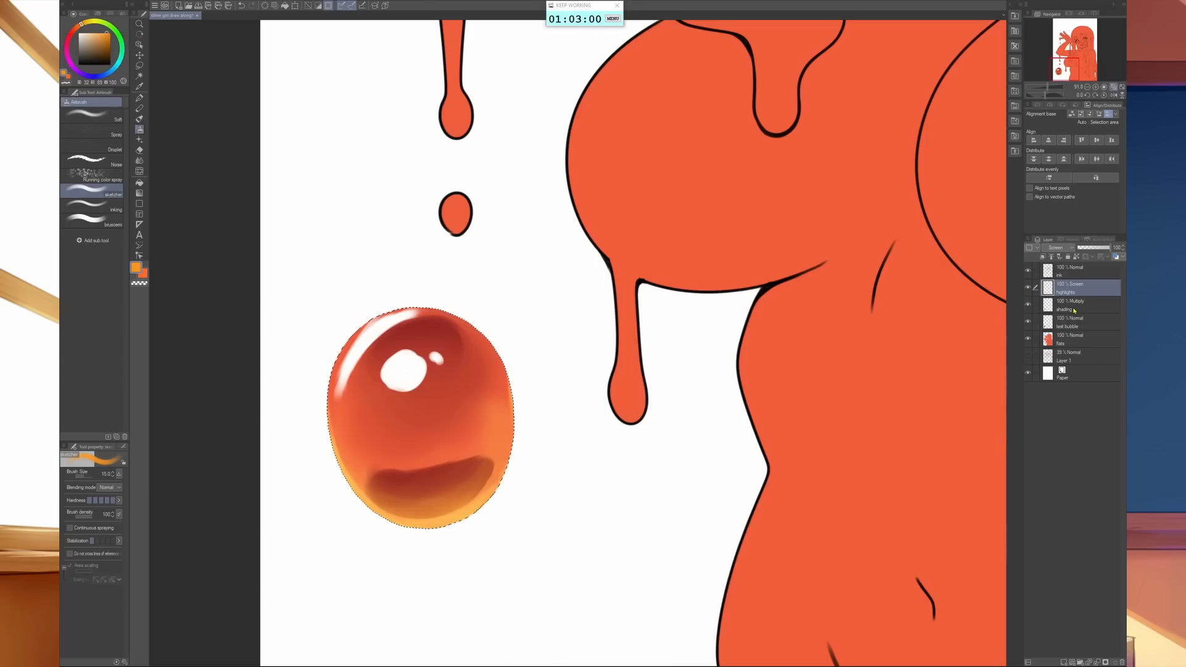
- Select the shading layer's painted areas, erase the orange over the bubble's lower dark patch with the Soft eraser, and deselect
{"action": "left_click", "coordinate": [1048, 306], "text": "ctrl"}
{"action": "key", "text": "Delete"}
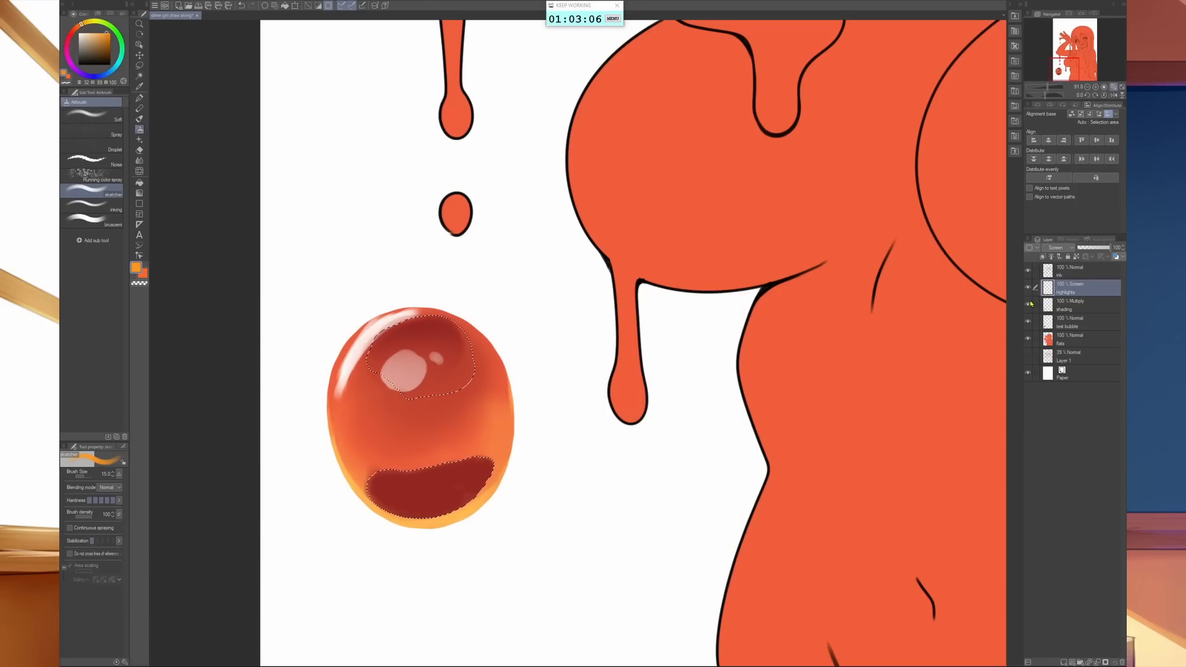
{"action": "key", "text": "ctrl+z"}
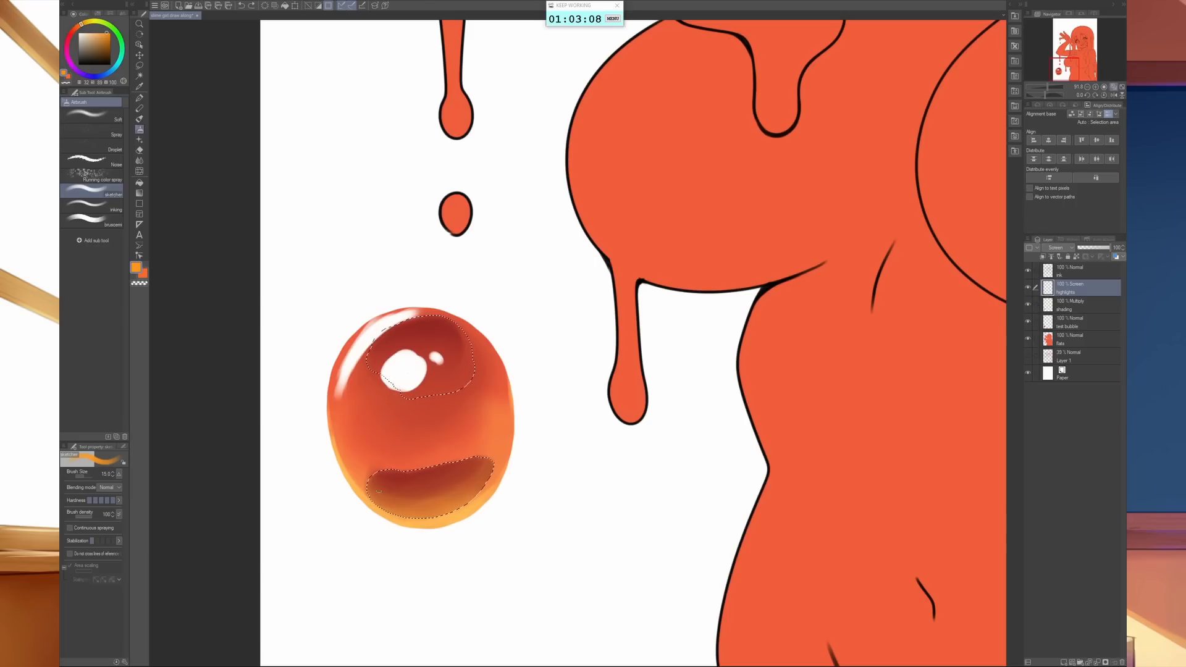
{"action": "key", "text": "e"}
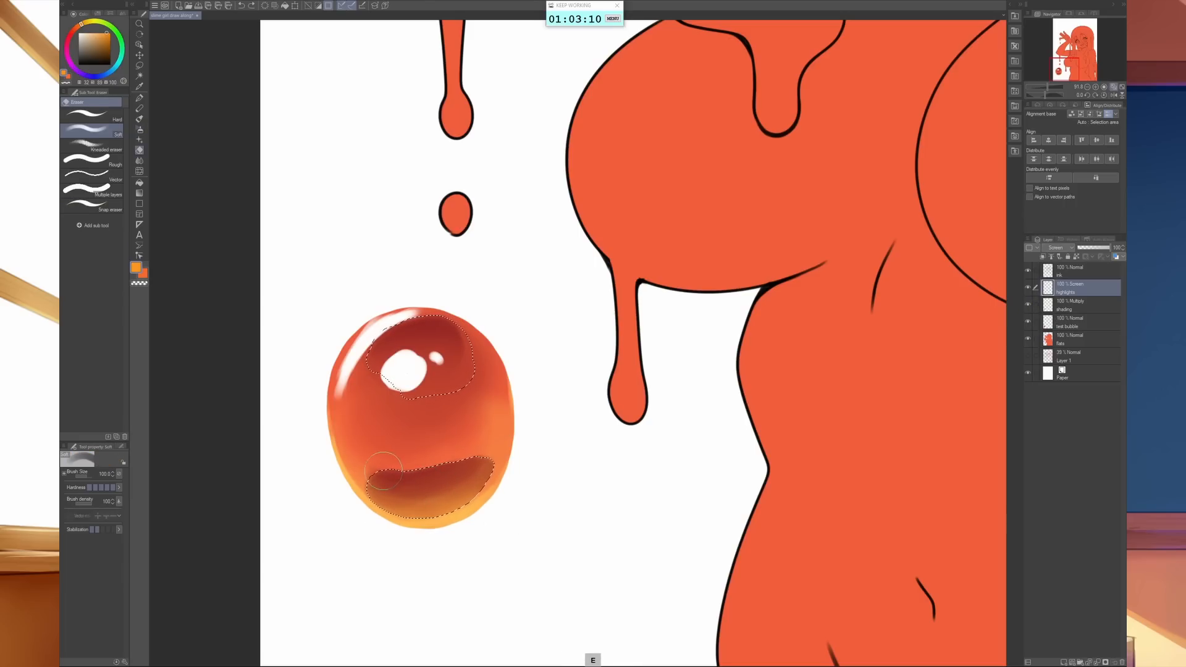
{"action": "mouse_move", "coordinate": [392, 488]}
{"action": "left_mouse_down"}
{"action": "mouse_move", "coordinate": [424, 467]}
{"action": "mouse_move", "coordinate": [503, 471]}
{"action": "mouse_move", "coordinate": [383, 491]}
{"action": "left_mouse_up"}
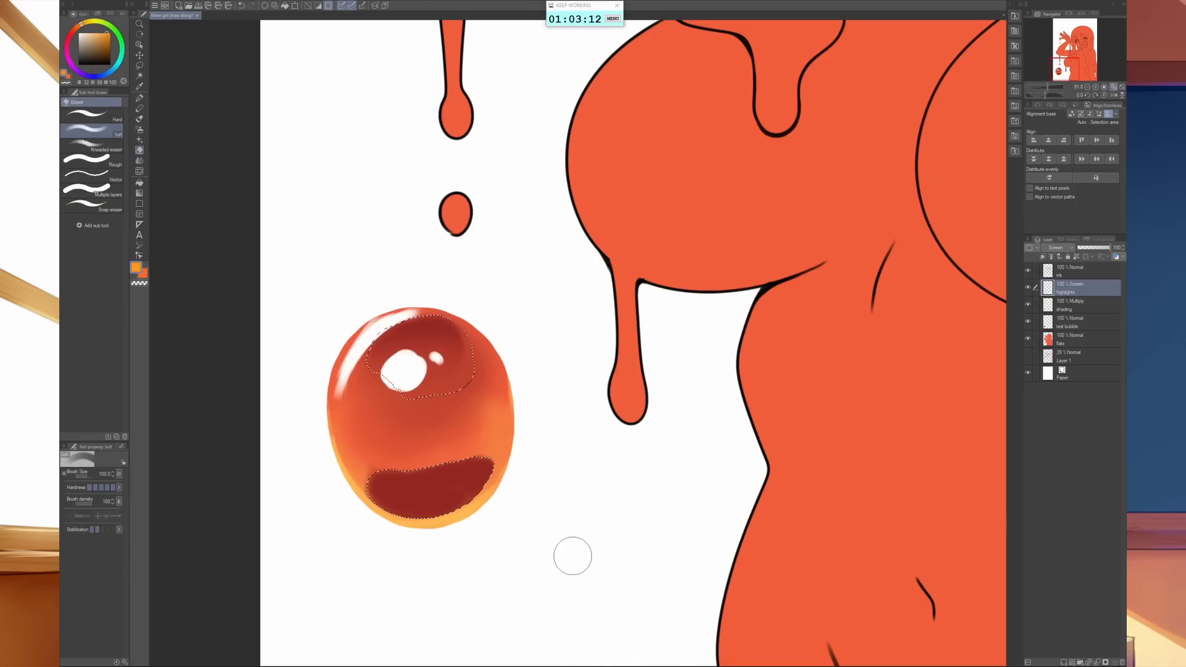
{"action": "key", "text": "ctrl+d"}
- Return to the full character drawing and make the shading layer active
{"action": "scroll", "coordinate": [720, 478], "scroll_direction": "down", "scroll_amount": 5}
{"action": "left_click_drag", "start_coordinate": [762, 442], "coordinate": [543, 564]}
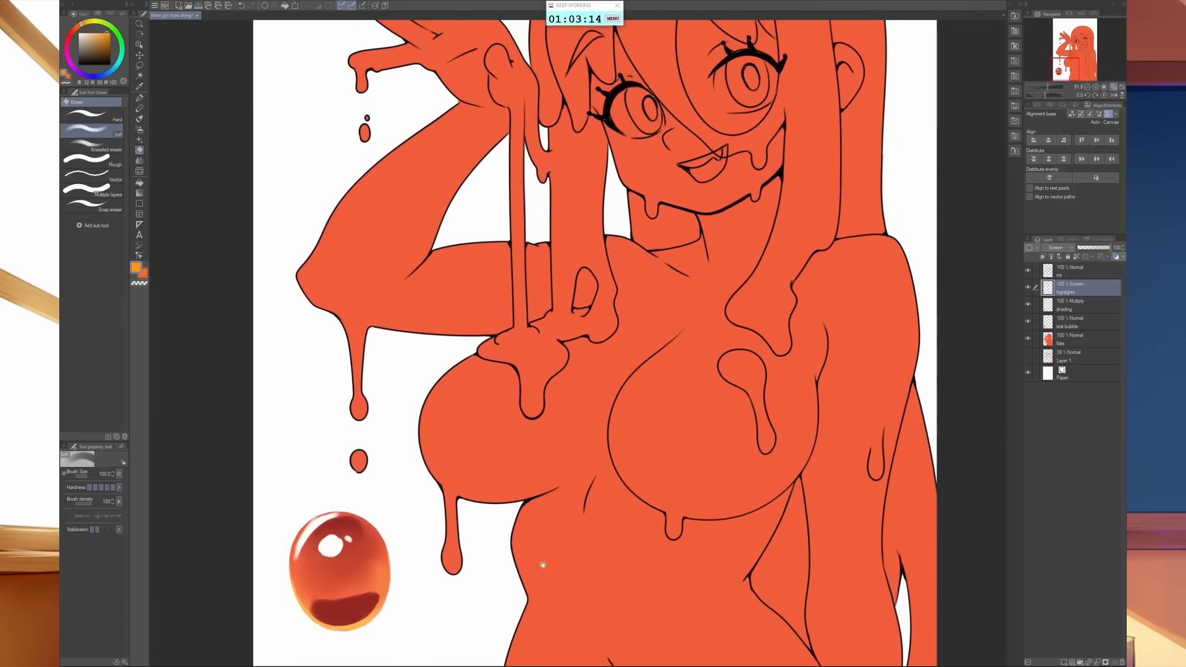
{"action": "scroll", "coordinate": [719, 497], "scroll_direction": "down", "scroll_amount": 3}
{"action": "left_click_drag", "start_coordinate": [718, 496], "coordinate": [624, 504]}
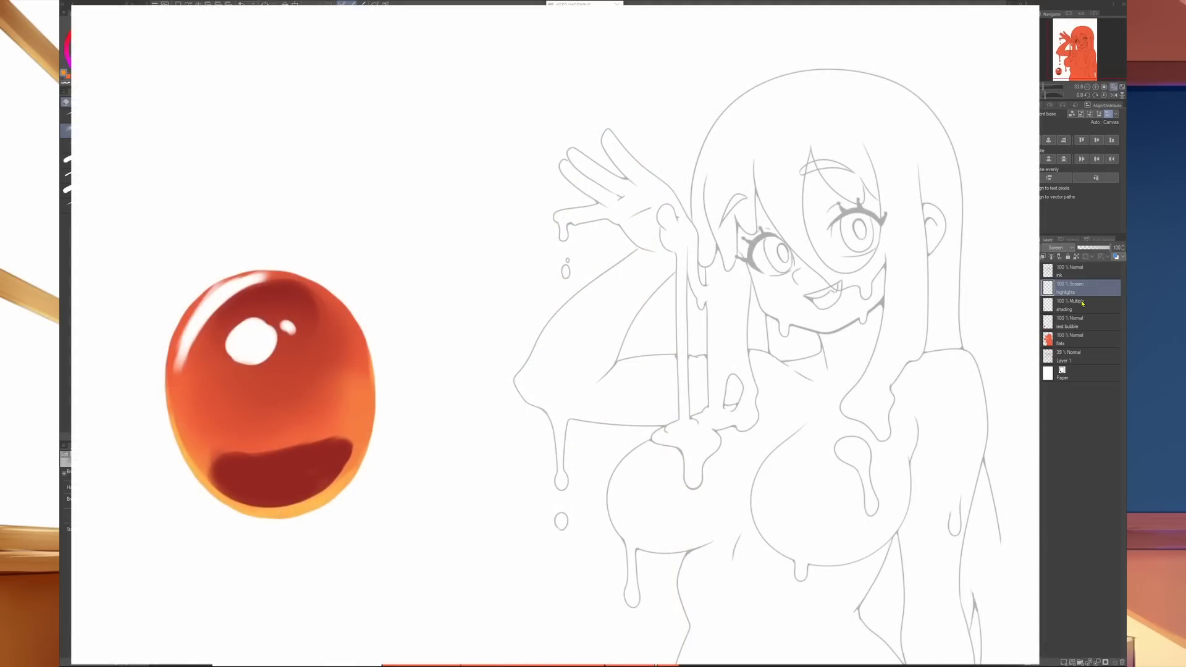
{"action": "left_click", "coordinate": [1081, 309]}
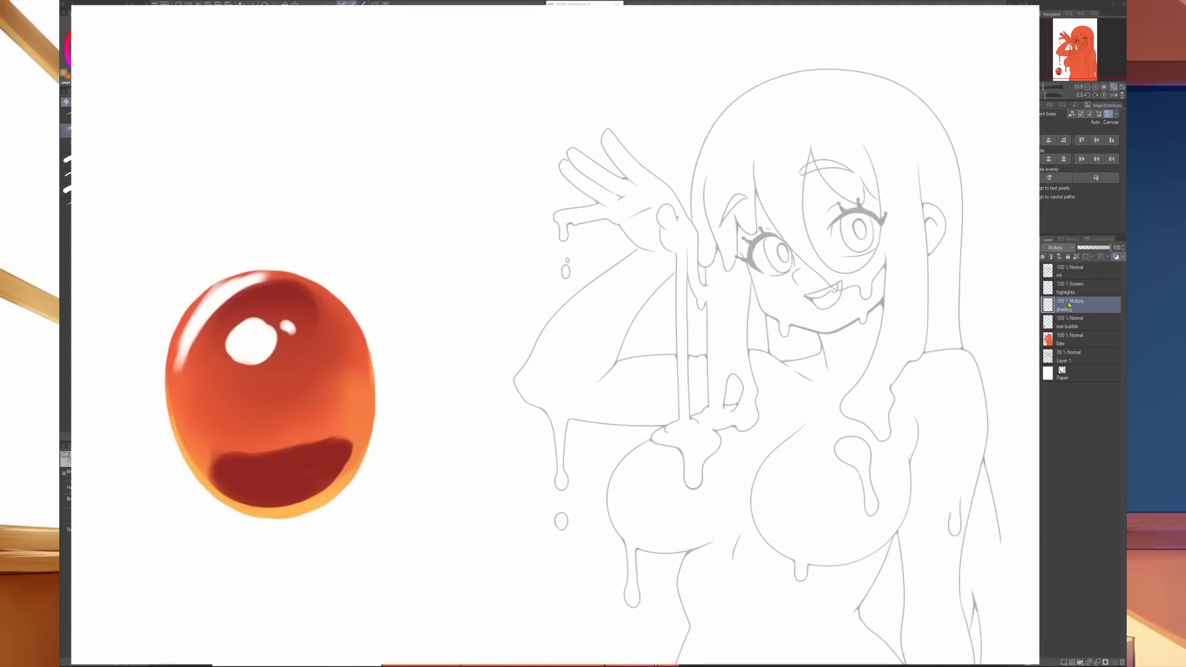
{"action": "key", "text": "ctrl+a"}
{"action": "mouse_move", "coordinate": [233, 520]}
{"action": "left_mouse_down"}
{"action": "mouse_move", "coordinate": [210, 503]}
{"action": "mouse_move", "coordinate": [275, 525]}
{"action": "left_mouse_up"}
{"action": "left_click_drag", "start_coordinate": [409, 364], "coordinate": [540, 312]}
{"action": "key", "text": "ctrl+d"}
{"action": "left_click_drag", "start_coordinate": [516, 291], "coordinate": [515, 332]}
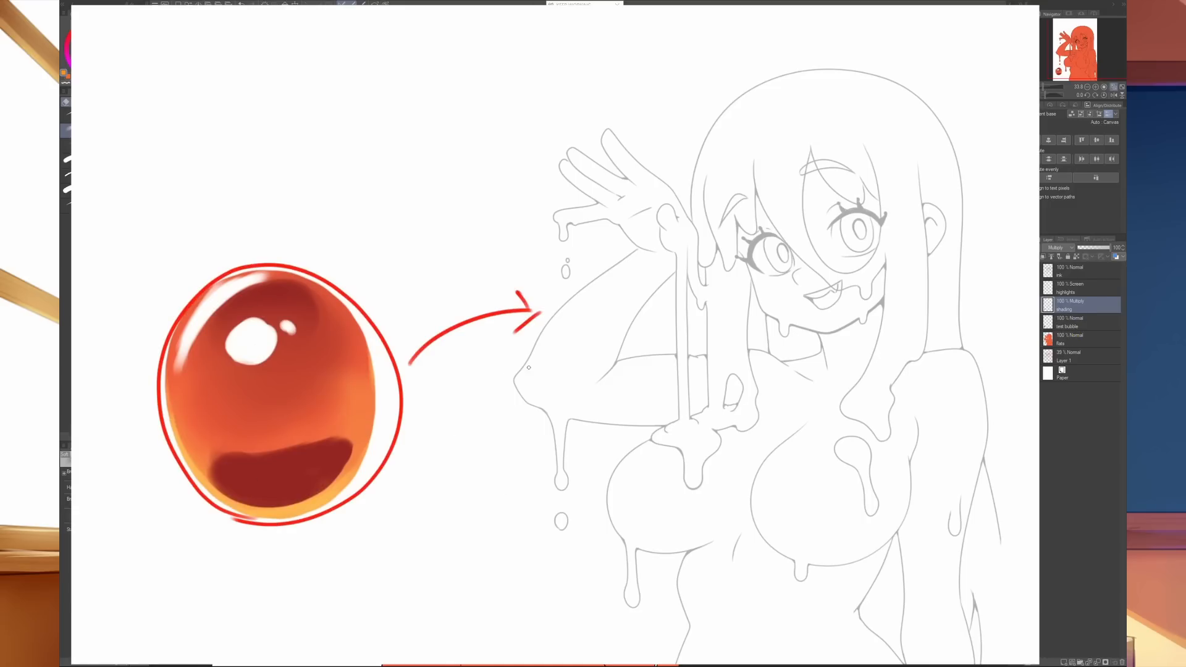
{"action": "left_click_drag", "start_coordinate": [749, 41], "coordinate": [779, 111]}
{"action": "mouse_move", "coordinate": [770, 93]}
{"action": "left_mouse_down"}
{"action": "mouse_move", "coordinate": [788, 92]}
{"action": "mouse_move", "coordinate": [747, 131]}
{"action": "left_mouse_up"}
{"action": "mouse_move", "coordinate": [184, 203]}
{"action": "left_mouse_down"}
{"action": "mouse_move", "coordinate": [231, 308]}
{"action": "mouse_move", "coordinate": [207, 330]}
{"action": "left_mouse_up"}
{"action": "left_click_drag", "start_coordinate": [216, 301], "coordinate": [239, 288]}
{"action": "mouse_move", "coordinate": [594, 663]}
{"action": "left_mouse_down"}
{"action": "mouse_move", "coordinate": [648, 538]}
{"action": "mouse_move", "coordinate": [656, 553]}
{"action": "left_mouse_up"}
{"action": "left_click", "coordinate": [1079, 339]}
{"action": "mouse_move", "coordinate": [148, 659]}
{"action": "left_mouse_down"}
{"action": "mouse_move", "coordinate": [250, 475]}
{"action": "mouse_move", "coordinate": [261, 498]}
{"action": "mouse_move", "coordinate": [254, 469]}
{"action": "left_mouse_up"}
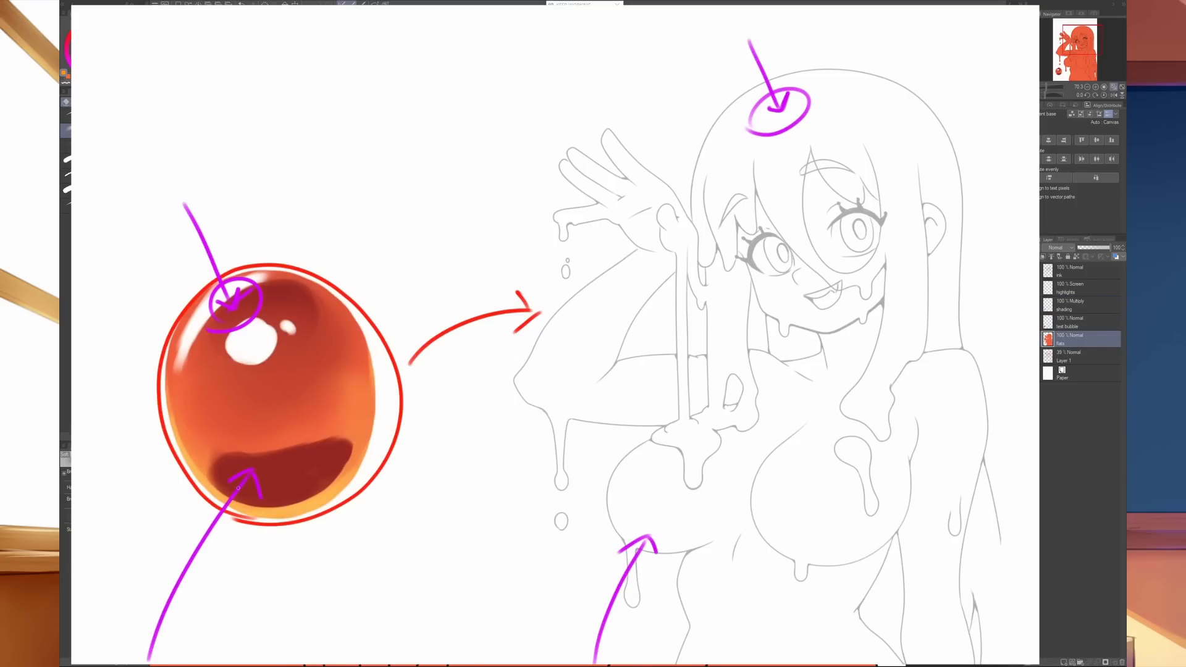
{"action": "left_click_drag", "start_coordinate": [624, 550], "coordinate": [661, 562]}
{"action": "left_click_drag", "start_coordinate": [234, 528], "coordinate": [265, 494]}
{"action": "left_click_drag", "start_coordinate": [911, 383], "coordinate": [901, 571]}
{"action": "left_click_drag", "start_coordinate": [985, 357], "coordinate": [951, 574]}
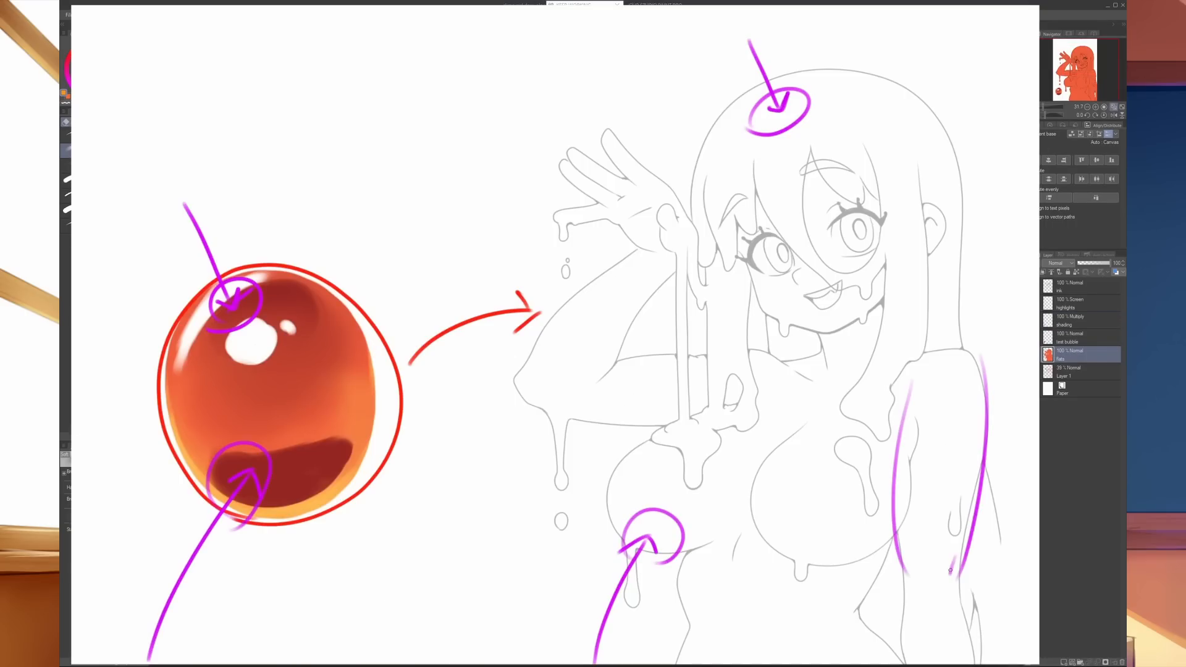
{"action": "mouse_move", "coordinate": [858, 474]}
{"action": "left_mouse_down"}
{"action": "mouse_move", "coordinate": [914, 467]}
{"action": "mouse_move", "coordinate": [902, 478]}
{"action": "left_mouse_up"}
{"action": "left_click_drag", "start_coordinate": [84, 449], "coordinate": [192, 420]}
{"action": "mouse_move", "coordinate": [188, 416]}
{"action": "left_mouse_down"}
{"action": "mouse_move", "coordinate": [191, 429]}
{"action": "mouse_move", "coordinate": [176, 407]}
{"action": "mouse_move", "coordinate": [197, 428]}
{"action": "left_mouse_up"}
{"action": "mouse_move", "coordinate": [1039, 461]}
{"action": "left_mouse_down"}
{"action": "mouse_move", "coordinate": [964, 473]}
{"action": "mouse_move", "coordinate": [980, 482]}
{"action": "left_mouse_up"}
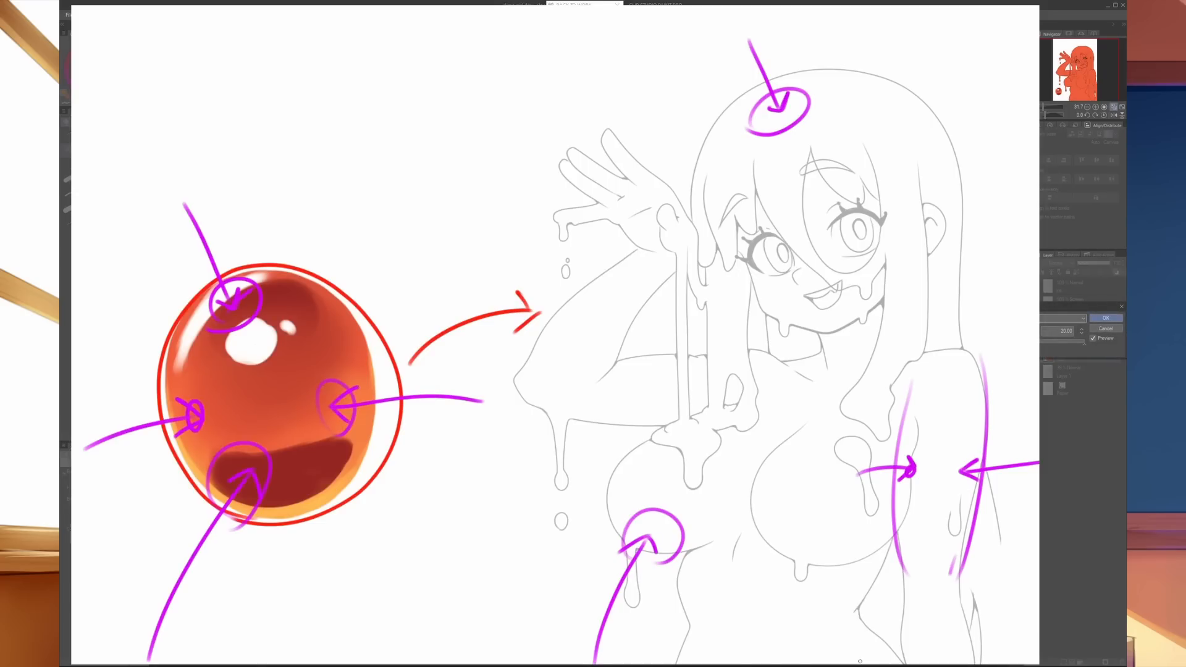
{"action": "mouse_move", "coordinate": [832, 480]}
{"action": "left_mouse_down"}
{"action": "mouse_move", "coordinate": [816, 521]}
{"action": "mouse_move", "coordinate": [830, 479]}
{"action": "left_mouse_up"}
{"action": "key", "text": "ctrl+z"}
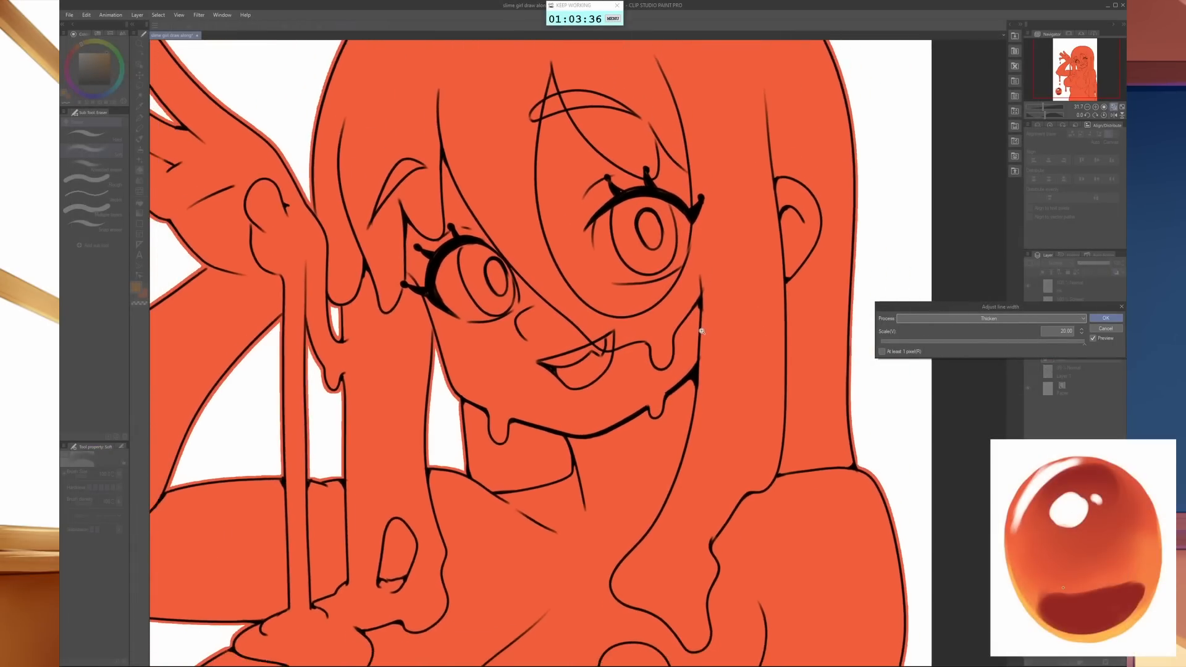
- Thicken the Flats layer's fill only slightly by lowering the line width scale, and apply the adjustment
{"action": "left_click", "coordinate": [909, 343]}
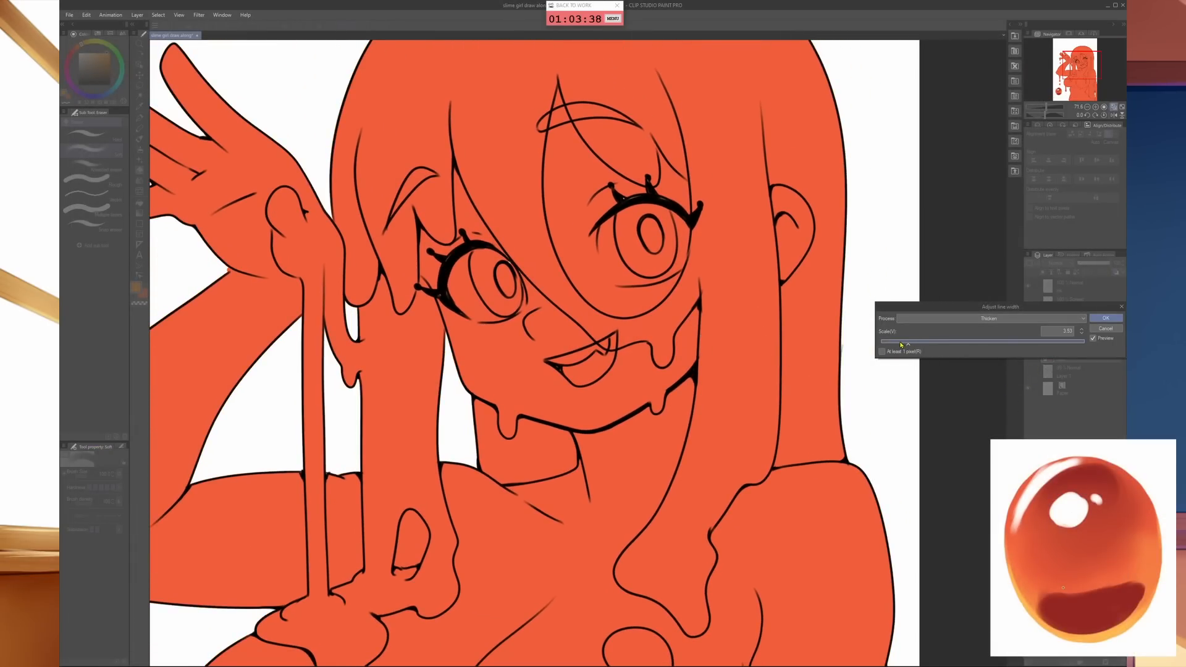
{"action": "left_click_drag", "start_coordinate": [904, 345], "coordinate": [906, 346]}
{"action": "left_click", "coordinate": [1106, 318]}
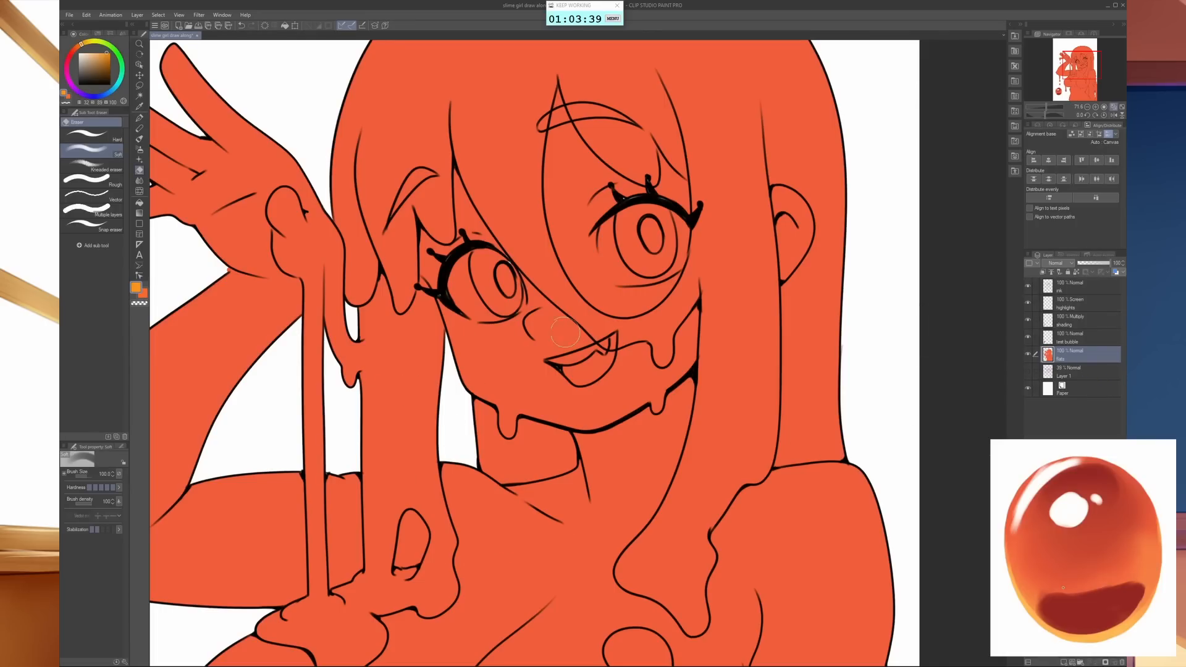
- Try a pen dab on the Flats layer beside the eye, undo it, and sample the flat red
{"action": "key", "text": "p"}
{"action": "left_click", "coordinate": [509, 267]}
{"action": "key", "text": "ctrl+z"}
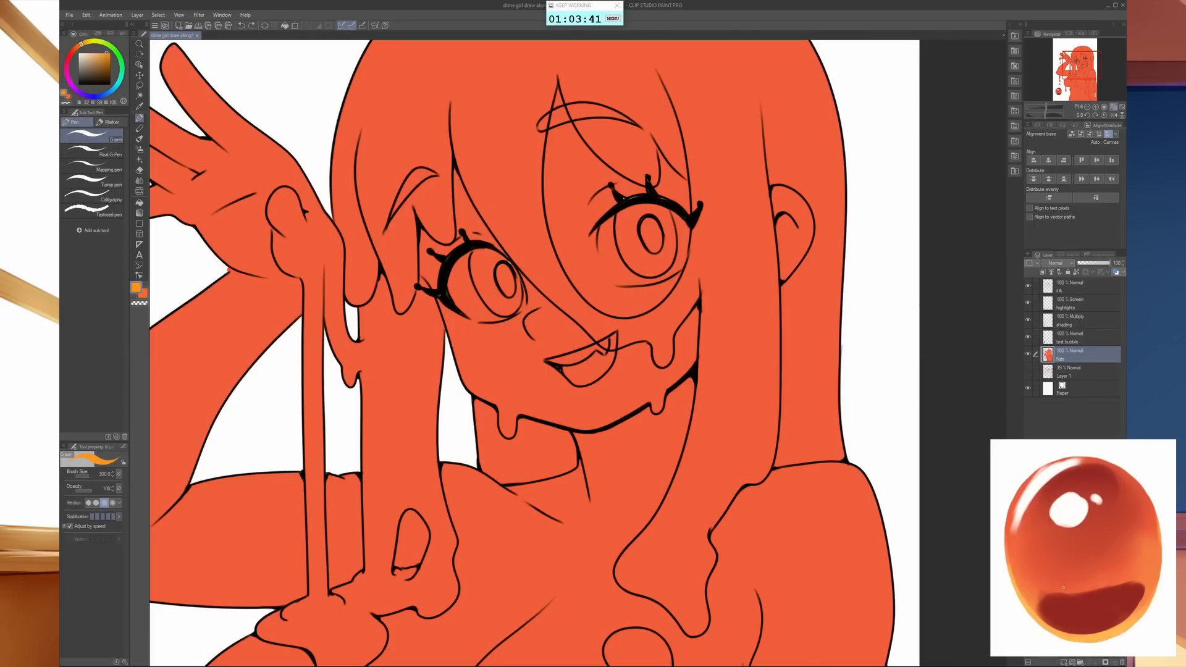
{"action": "left_click", "coordinate": [530, 256], "text": "alt"}
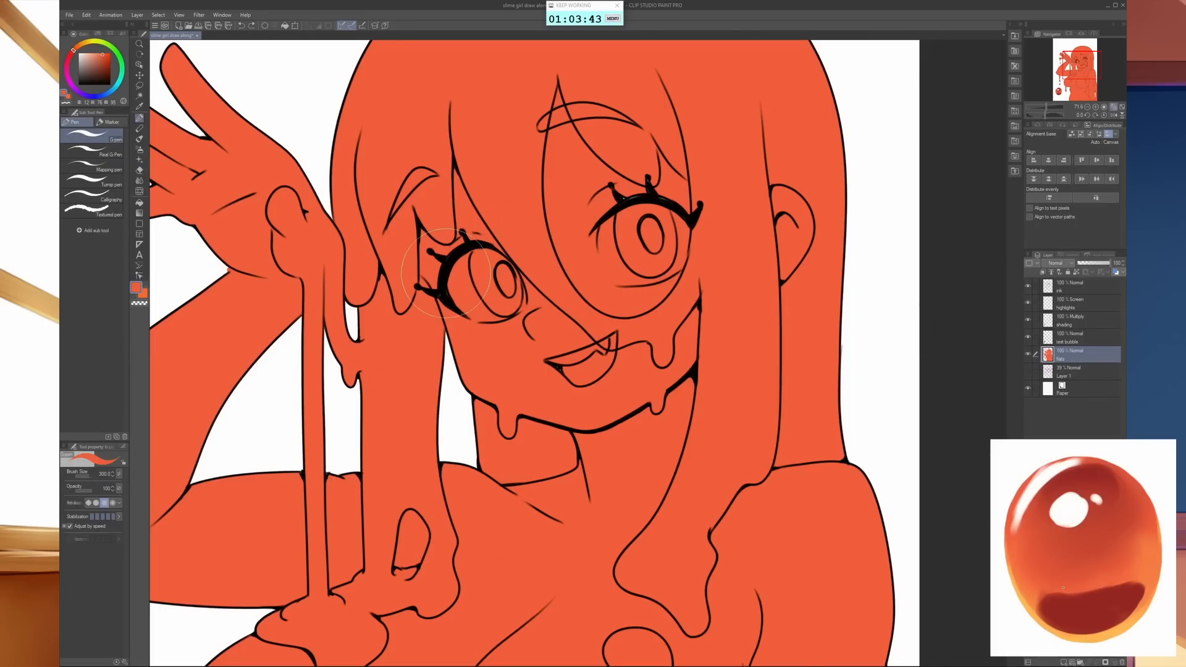
- Set up a larger airbrush on the shading layer with the purple shadow colour sampled from the test bubble
{"action": "scroll", "coordinate": [735, 397], "scroll_direction": "down", "scroll_amount": 2}
{"action": "mouse_move", "coordinate": [735, 397]}
{"action": "left_mouse_down"}
{"action": "mouse_move", "coordinate": [720, 394]}
{"action": "mouse_move", "coordinate": [688, 298]}
{"action": "mouse_move", "coordinate": [718, 283]}
{"action": "mouse_move", "coordinate": [640, 409]}
{"action": "left_mouse_up"}
{"action": "left_click", "coordinate": [1085, 326]}
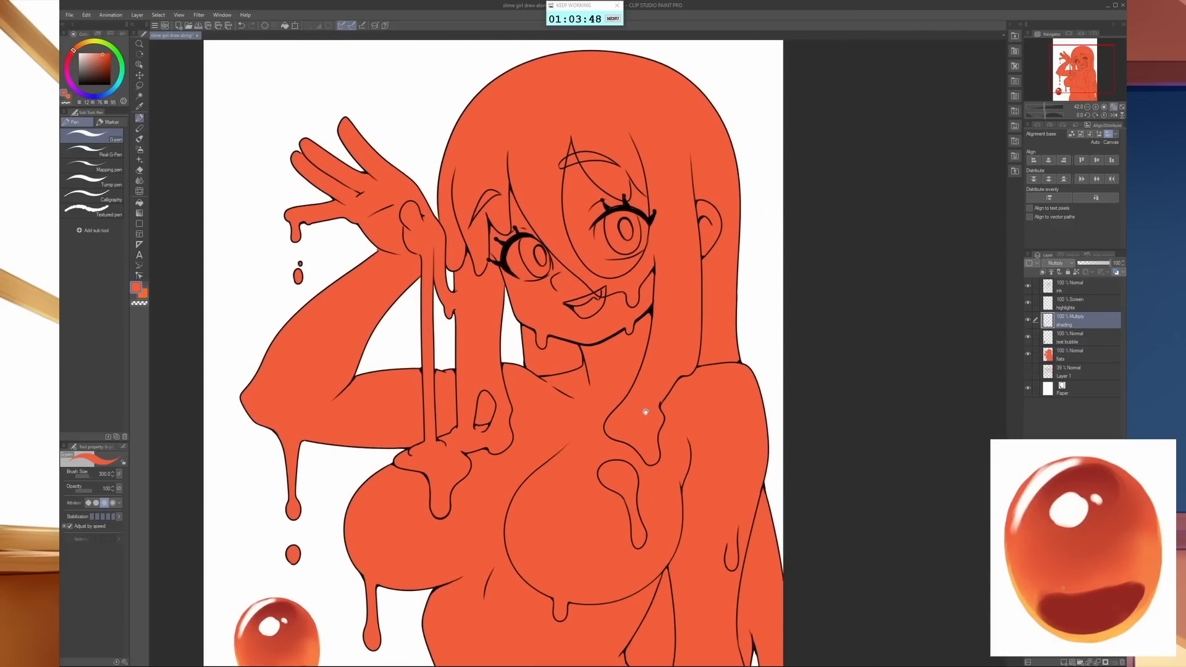
{"action": "left_click", "coordinate": [283, 607], "text": "alt"}
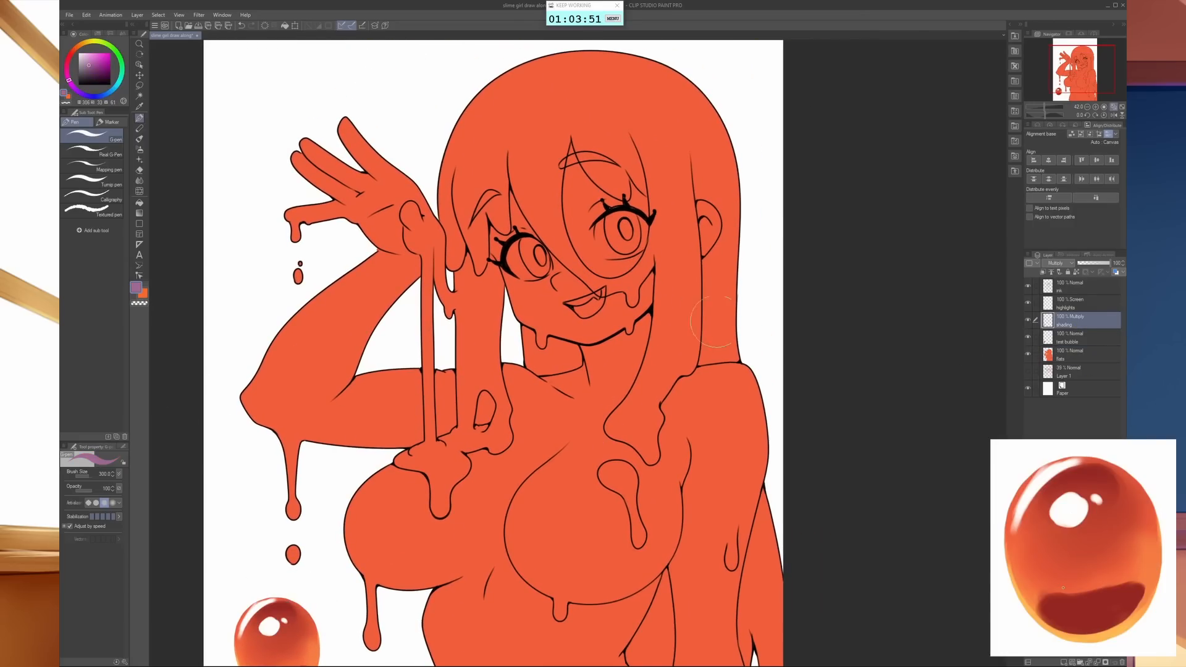
{"action": "key", "text": "b"}
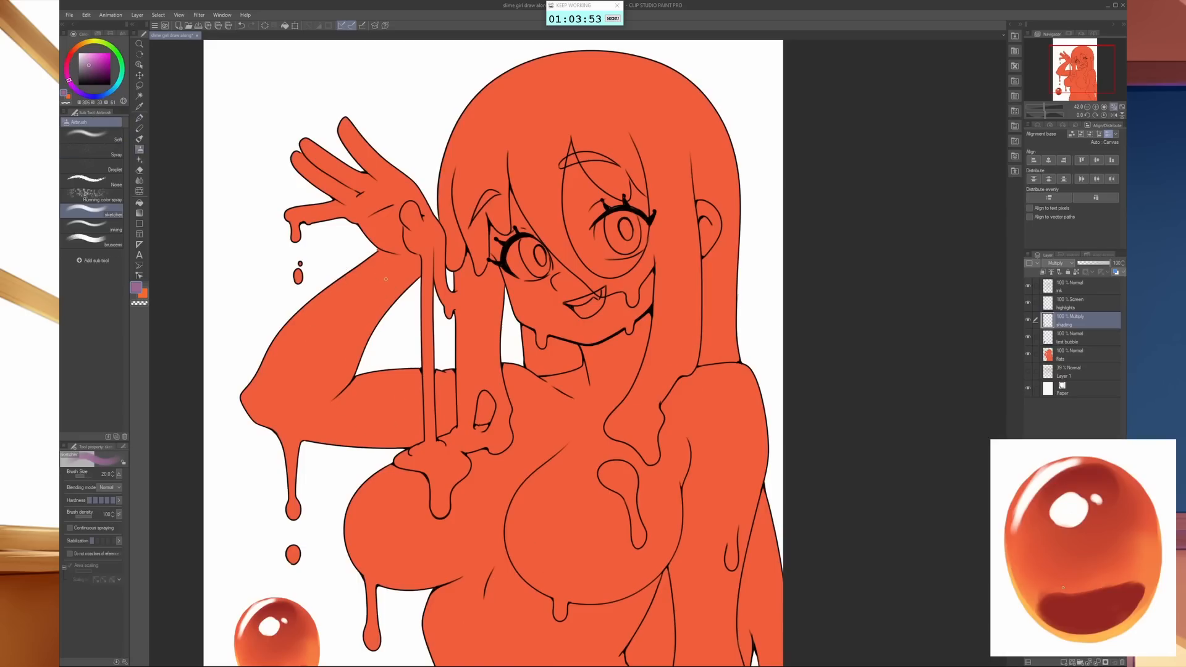
{"action": "key", "text": "bracketright"}
{"action": "key", "text": "bracketright"}
{"action": "key", "text": "bracketright"}
- Select the Flats layer's painted area and mask the shading layer to it
{"action": "left_click_drag", "start_coordinate": [645, 304], "coordinate": [608, 444]}
{"action": "scroll", "coordinate": [608, 444], "scroll_direction": "down", "scroll_amount": 2}
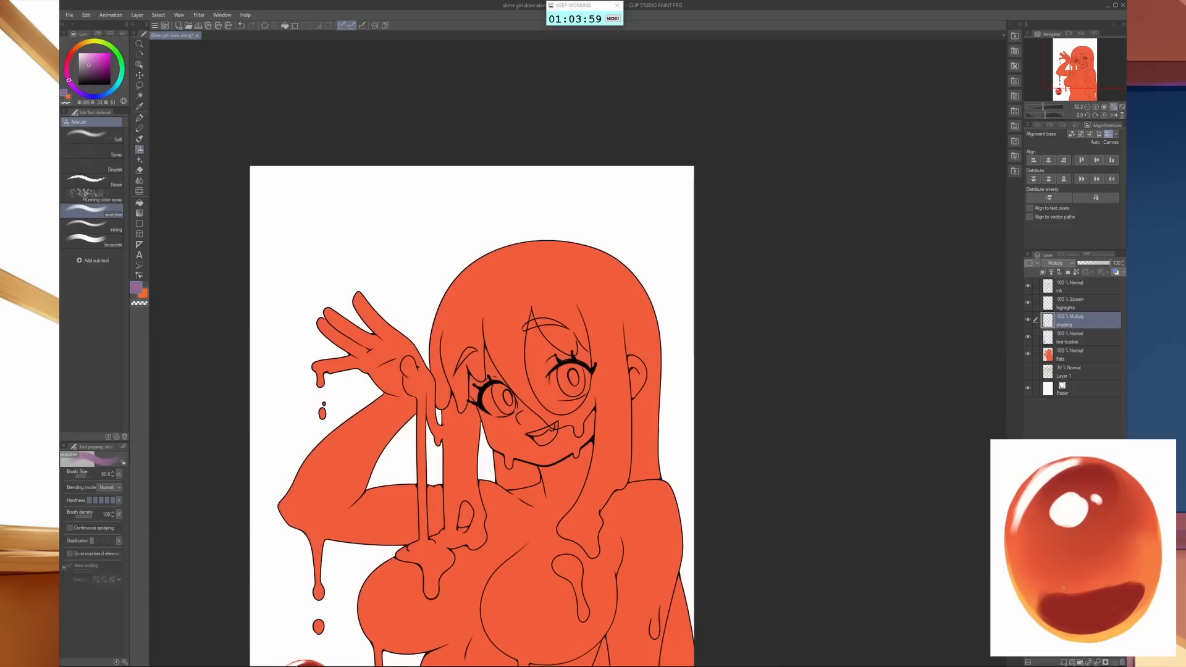
{"action": "left_click", "coordinate": [1059, 356], "text": "ctrl"}
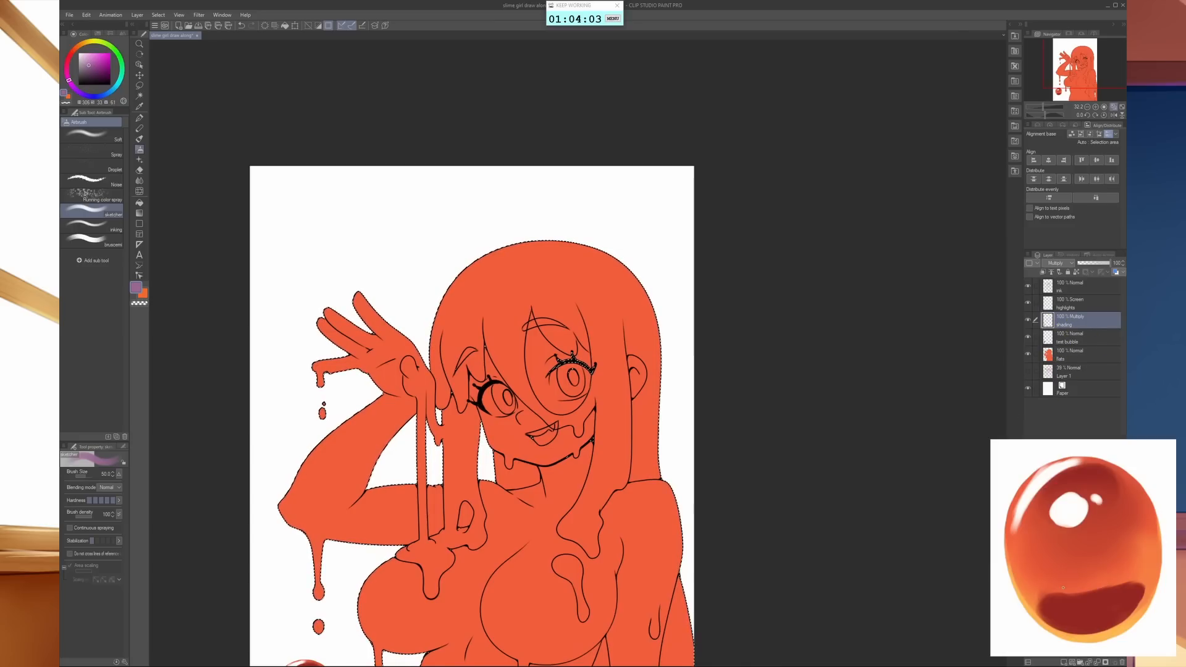
{"action": "left_click", "coordinate": [1105, 662]}
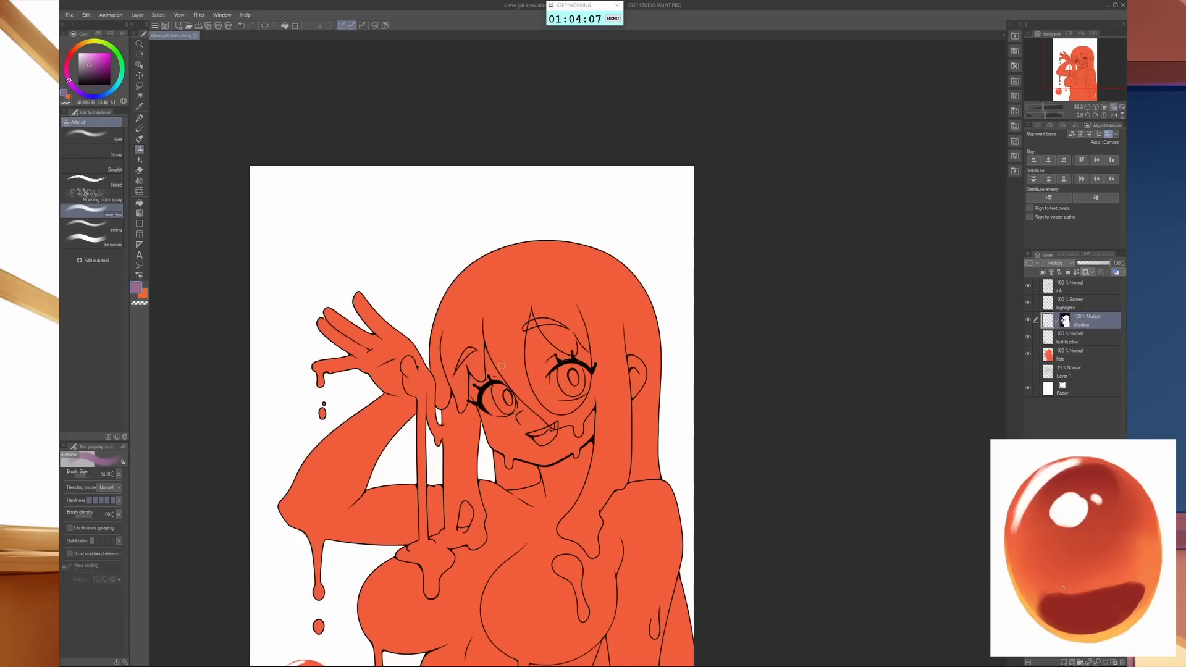
- Paint a large soft purple shadow across the crown and upper fringe of the hair with an enlarged airbrush
{"action": "key", "text": "bracketright"}
{"action": "key", "text": "bracketright"}
{"action": "key", "text": "bracketright"}
{"action": "key", "text": "bracketright"}
{"action": "key", "text": "bracketright"}
{"action": "key", "text": "bracketright"}
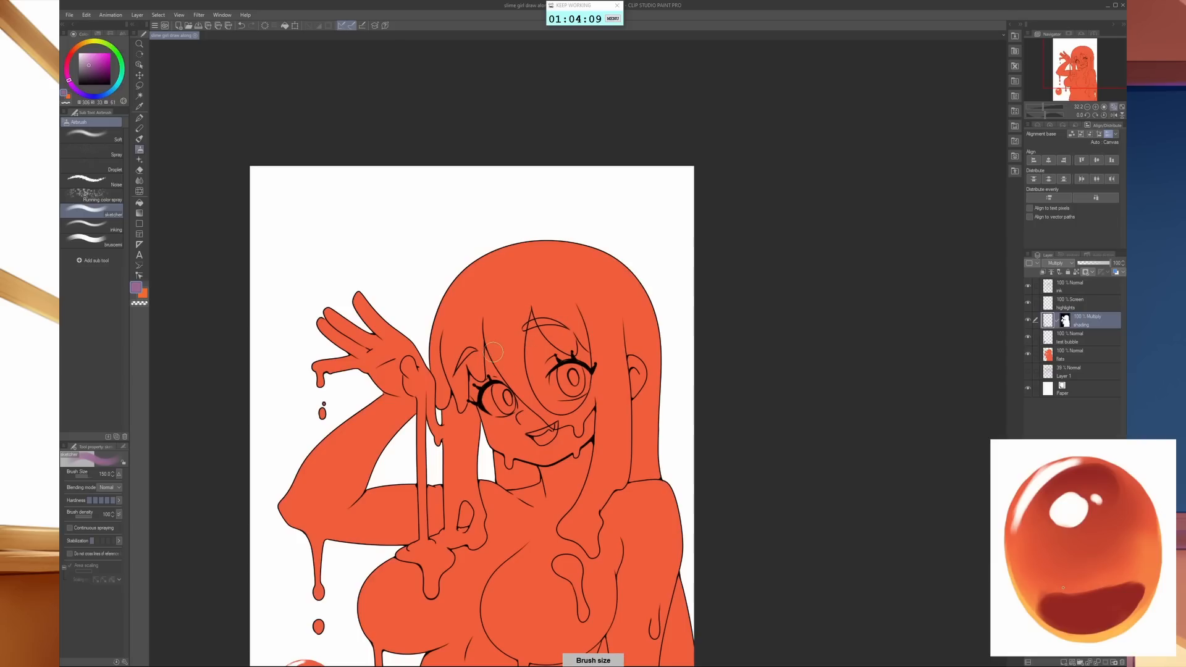
{"action": "mouse_move", "coordinate": [504, 300]}
{"action": "left_mouse_down"}
{"action": "mouse_move", "coordinate": [518, 277]}
{"action": "mouse_move", "coordinate": [543, 307]}
{"action": "mouse_move", "coordinate": [512, 333]}
{"action": "mouse_move", "coordinate": [485, 336]}
{"action": "mouse_move", "coordinate": [520, 314]}
{"action": "mouse_move", "coordinate": [551, 271]}
{"action": "mouse_move", "coordinate": [469, 338]}
{"action": "mouse_move", "coordinate": [526, 288]}
{"action": "mouse_move", "coordinate": [585, 284]}
{"action": "mouse_move", "coordinate": [507, 287]}
{"action": "mouse_move", "coordinate": [565, 305]}
{"action": "mouse_move", "coordinate": [506, 289]}
{"action": "mouse_move", "coordinate": [472, 333]}
{"action": "mouse_move", "coordinate": [484, 291]}
{"action": "mouse_move", "coordinate": [499, 325]}
{"action": "mouse_move", "coordinate": [535, 336]}
{"action": "mouse_move", "coordinate": [527, 349]}
{"action": "mouse_move", "coordinate": [572, 297]}
{"action": "mouse_move", "coordinate": [570, 319]}
{"action": "mouse_move", "coordinate": [540, 283]}
{"action": "mouse_move", "coordinate": [549, 301]}
{"action": "mouse_move", "coordinate": [493, 313]}
{"action": "mouse_move", "coordinate": [548, 268]}
{"action": "left_mouse_up"}
{"action": "left_click_drag", "start_coordinate": [564, 341], "coordinate": [570, 262]}
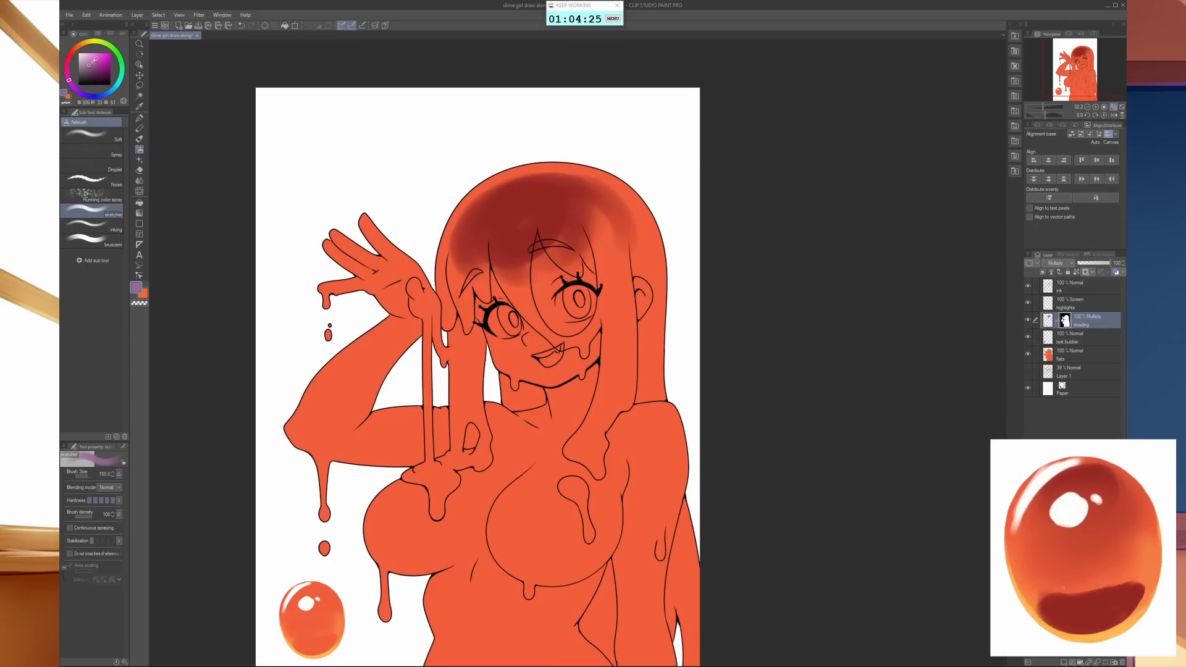
- Paint white on the shading layer's mask over the test bubble to bring back its shading
{"action": "left_click", "coordinate": [78, 53]}
{"action": "mouse_move", "coordinate": [321, 605]}
{"action": "left_mouse_down"}
{"action": "mouse_move", "coordinate": [296, 588]}
{"action": "mouse_move", "coordinate": [319, 610]}
{"action": "left_mouse_up"}
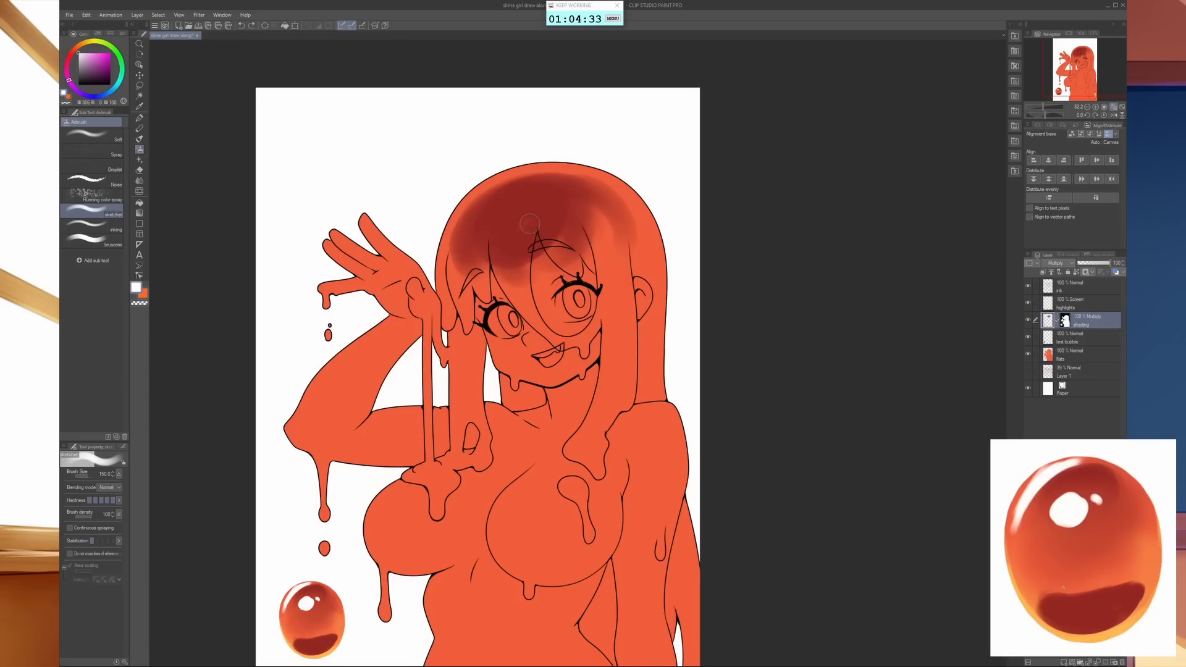
- Shade the upper part of the hair strand between the raised hand and the face in purple with a smaller airbrush
{"action": "left_click", "coordinate": [531, 216], "text": "alt"}
{"action": "key", "text": "bracketleft"}
{"action": "key", "text": "bracketleft"}
{"action": "key", "text": "bracketleft"}
{"action": "key", "text": "bracketleft"}
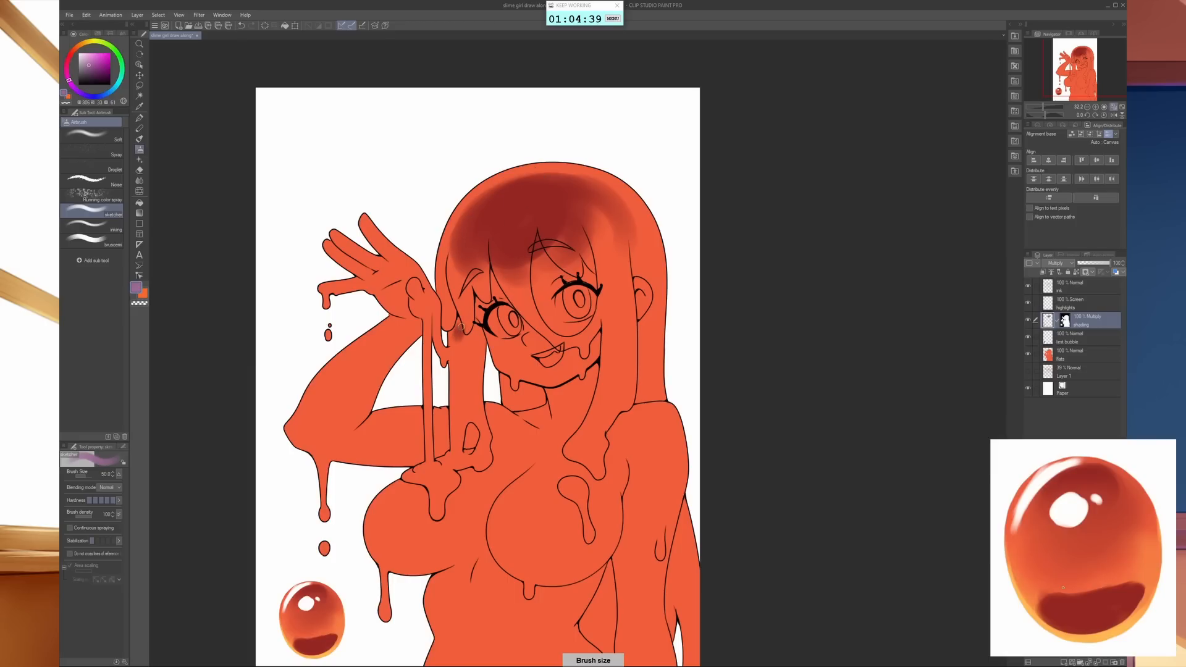
{"action": "key", "text": "bracketleft"}
{"action": "key", "text": "bracketleft"}
{"action": "mouse_move", "coordinate": [453, 332]}
{"action": "left_mouse_down"}
{"action": "mouse_move", "coordinate": [483, 354]}
{"action": "mouse_move", "coordinate": [462, 346]}
{"action": "mouse_move", "coordinate": [461, 369]}
{"action": "mouse_move", "coordinate": [466, 352]}
{"action": "mouse_move", "coordinate": [473, 361]}
{"action": "mouse_move", "coordinate": [449, 347]}
{"action": "mouse_move", "coordinate": [473, 346]}
{"action": "left_mouse_up"}
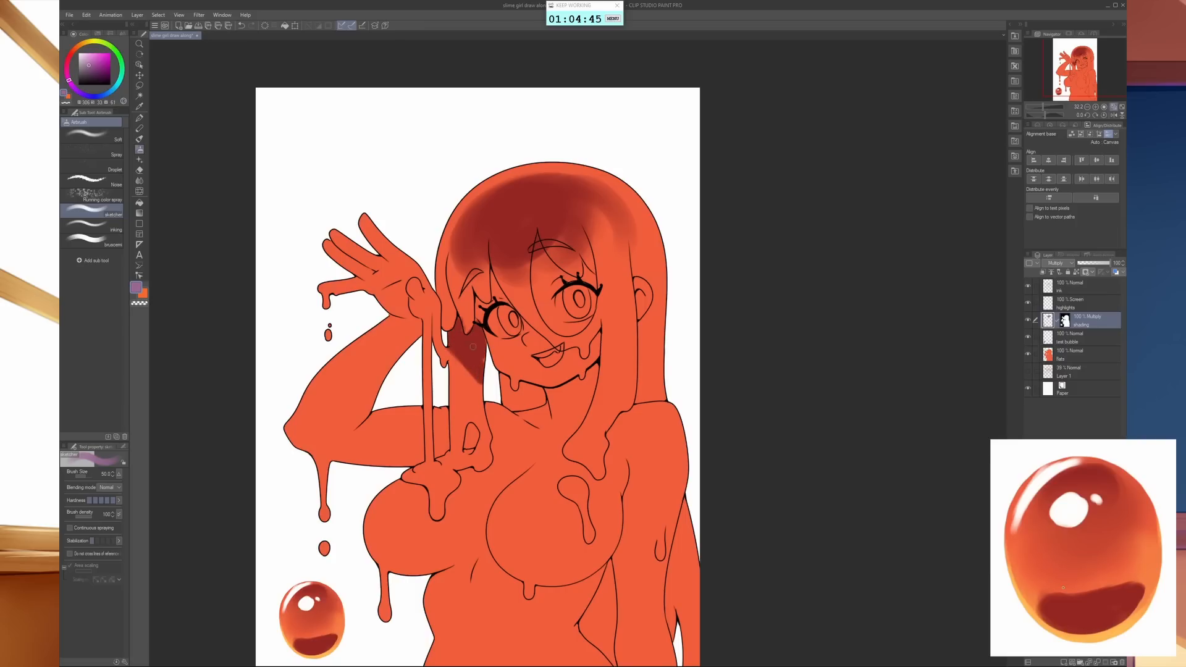
- Reduce the airbrush size further for finer shading on the hair strand
{"action": "key", "text": "bracketleft"}
{"action": "key", "text": "bracketleft"}
{"action": "key", "text": "bracketleft"}
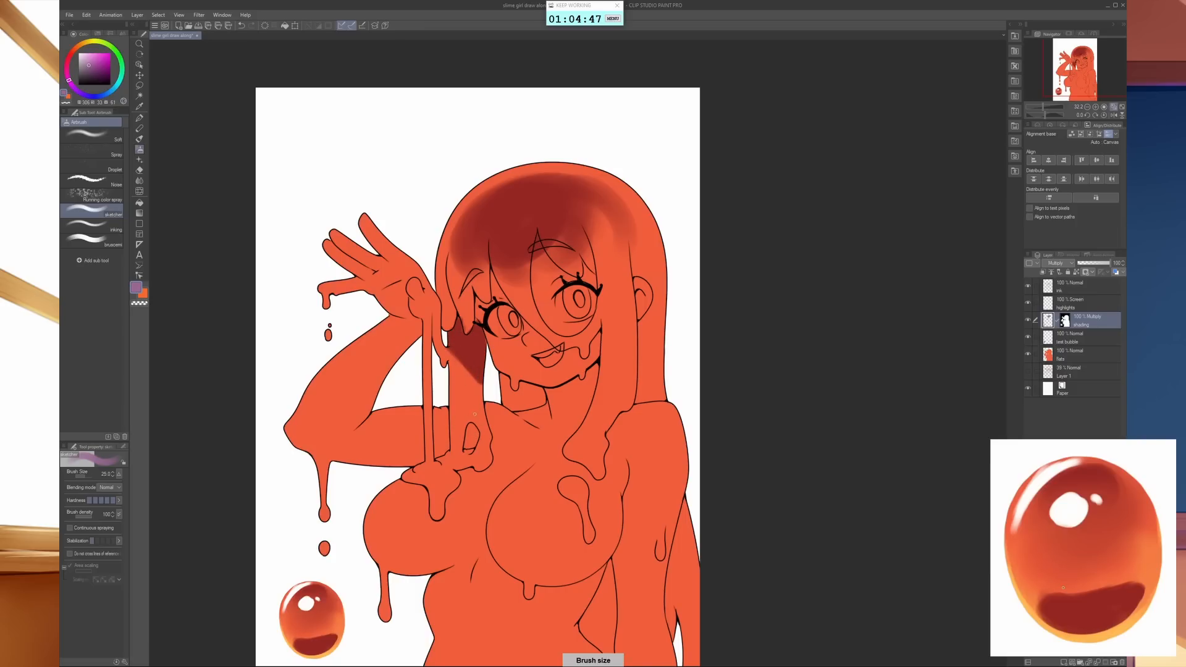
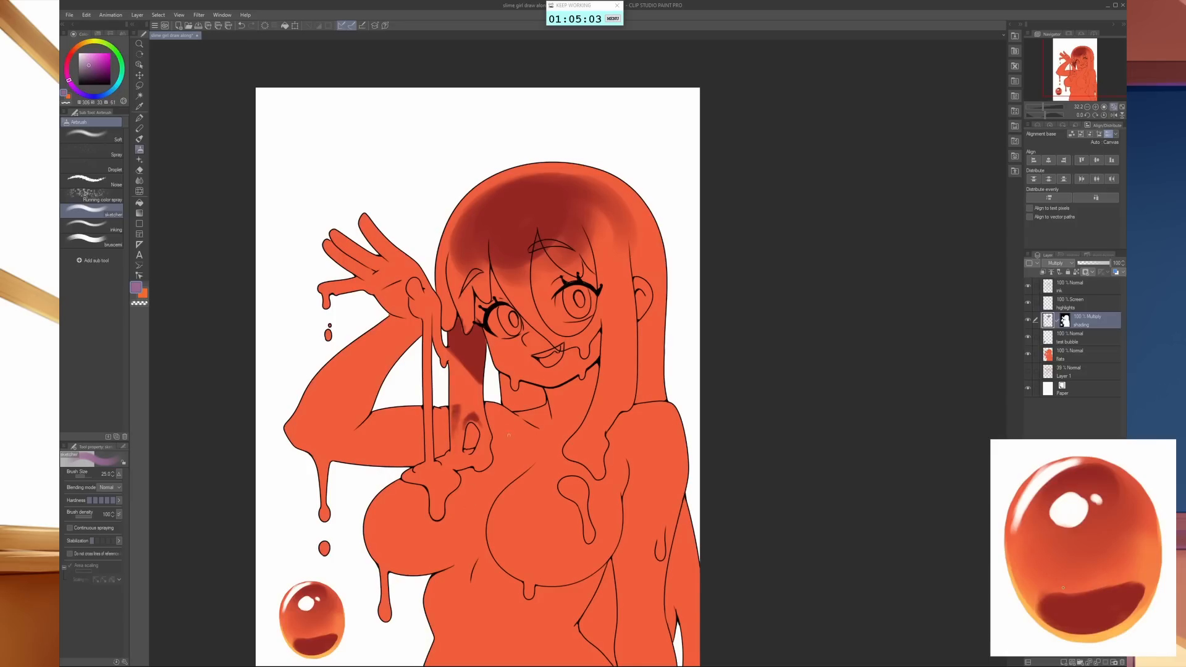
- Shade the lower hair strand beside the loop-shaped gap and the tip of the chest drip in purple with the airbrush
{"action": "scroll", "coordinate": [471, 415], "scroll_direction": "up", "scroll_amount": 4}
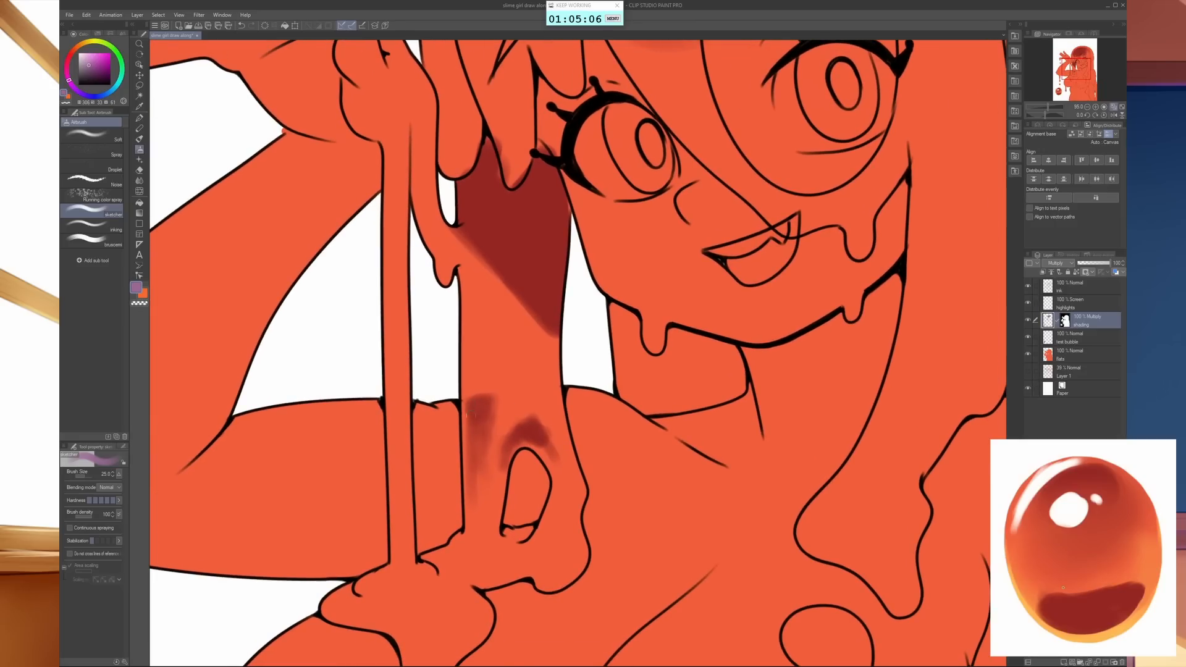
{"action": "mouse_move", "coordinate": [470, 415]}
{"action": "left_mouse_down"}
{"action": "mouse_move", "coordinate": [491, 398]}
{"action": "mouse_move", "coordinate": [476, 503]}
{"action": "left_mouse_up"}
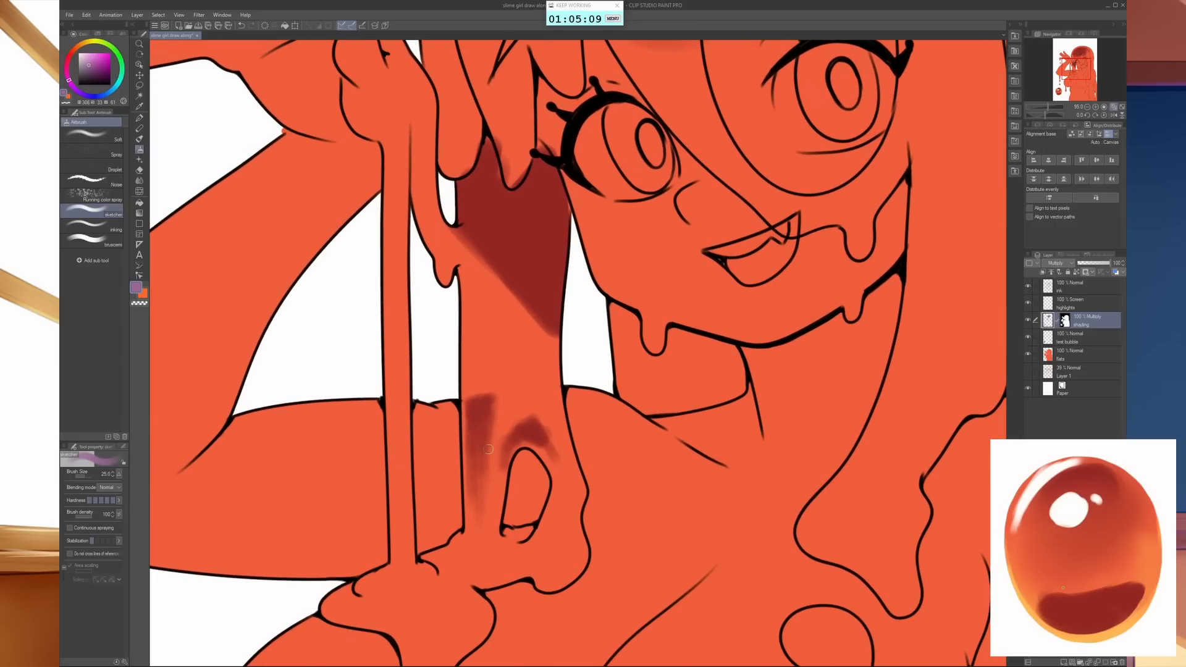
{"action": "mouse_move", "coordinate": [474, 497]}
{"action": "left_mouse_down"}
{"action": "mouse_move", "coordinate": [474, 547]}
{"action": "mouse_move", "coordinate": [466, 539]}
{"action": "mouse_move", "coordinate": [447, 559]}
{"action": "mouse_move", "coordinate": [454, 567]}
{"action": "left_mouse_up"}
{"action": "left_click_drag", "start_coordinate": [509, 619], "coordinate": [563, 470]}
{"action": "left_click_drag", "start_coordinate": [469, 567], "coordinate": [489, 556]}
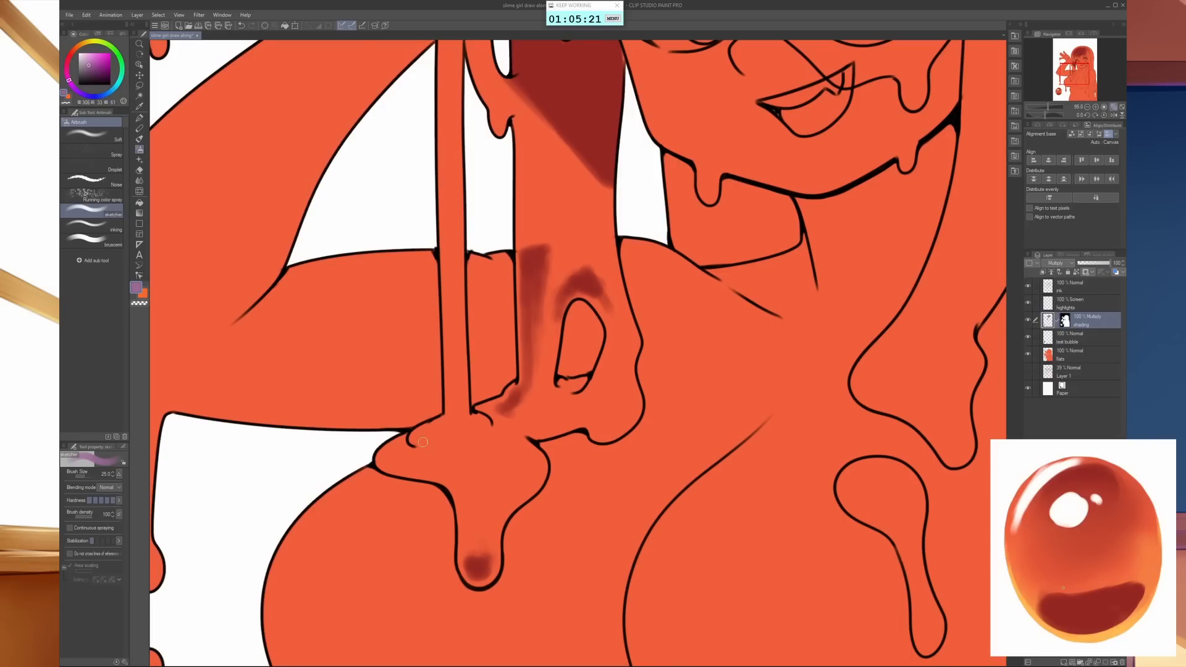
- Shade the top of the slime blob beneath the thin strands on the chest in purple with a slightly larger airbrush
{"action": "mouse_move", "coordinate": [425, 436]}
{"action": "left_mouse_down"}
{"action": "mouse_move", "coordinate": [390, 451]}
{"action": "mouse_move", "coordinate": [427, 464]}
{"action": "left_mouse_up"}
{"action": "key", "text": "bracketright"}
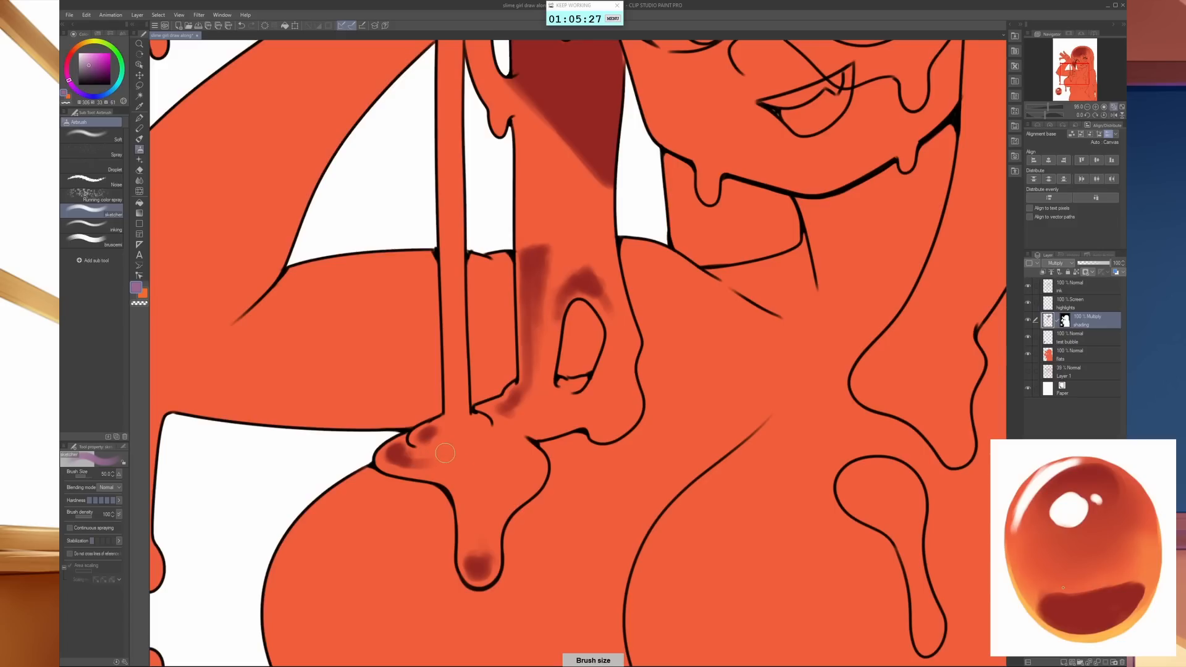
{"action": "mouse_move", "coordinate": [440, 444]}
{"action": "left_mouse_down"}
{"action": "mouse_move", "coordinate": [401, 453]}
{"action": "mouse_move", "coordinate": [500, 448]}
{"action": "mouse_move", "coordinate": [456, 469]}
{"action": "mouse_move", "coordinate": [473, 453]}
{"action": "mouse_move", "coordinate": [461, 466]}
{"action": "mouse_move", "coordinate": [445, 456]}
{"action": "mouse_move", "coordinate": [444, 431]}
{"action": "mouse_move", "coordinate": [498, 443]}
{"action": "left_mouse_up"}
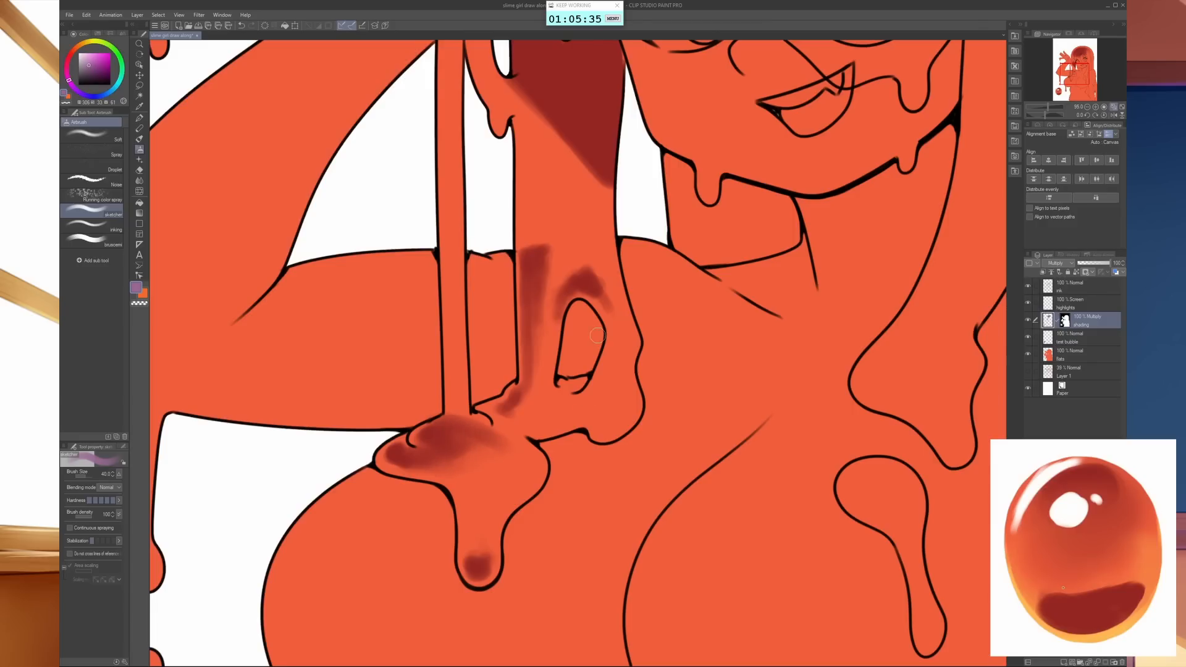
{"action": "left_click_drag", "start_coordinate": [610, 271], "coordinate": [609, 382]}
{"action": "key", "text": "ctrl+plus"}
{"action": "left_click_drag", "start_coordinate": [619, 336], "coordinate": [610, 358]}
{"action": "mouse_move", "coordinate": [563, 400]}
{"action": "left_mouse_down"}
{"action": "mouse_move", "coordinate": [548, 428]}
{"action": "mouse_move", "coordinate": [564, 418]}
{"action": "mouse_move", "coordinate": [550, 421]}
{"action": "mouse_move", "coordinate": [556, 407]}
{"action": "mouse_move", "coordinate": [577, 423]}
{"action": "left_mouse_up"}
{"action": "left_click_drag", "start_coordinate": [512, 440], "coordinate": [509, 481]}
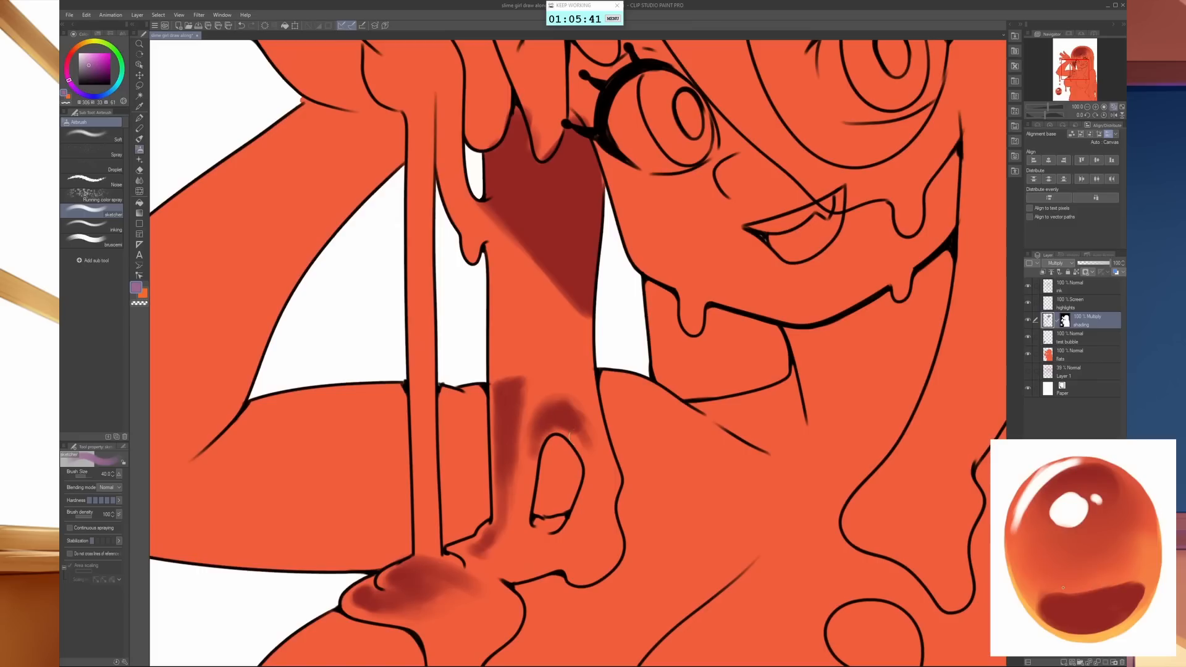
- Extend the purple shadow down the central fringe strand between the eyes, enlarging the airbrush to size 120
{"action": "scroll", "coordinate": [630, 433], "scroll_direction": "down", "scroll_amount": 3}
{"action": "left_click_drag", "start_coordinate": [624, 465], "coordinate": [626, 486]}
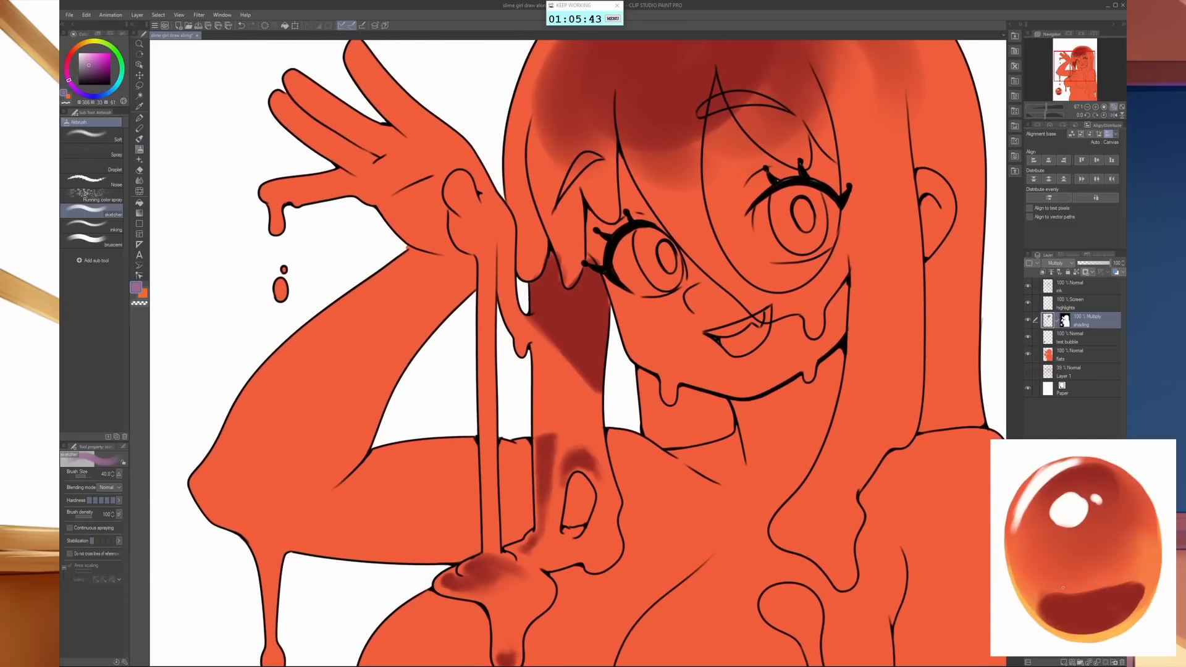
{"action": "mouse_move", "coordinate": [638, 302]}
{"action": "left_mouse_down"}
{"action": "mouse_move", "coordinate": [609, 358]}
{"action": "mouse_move", "coordinate": [617, 337]}
{"action": "left_mouse_up"}
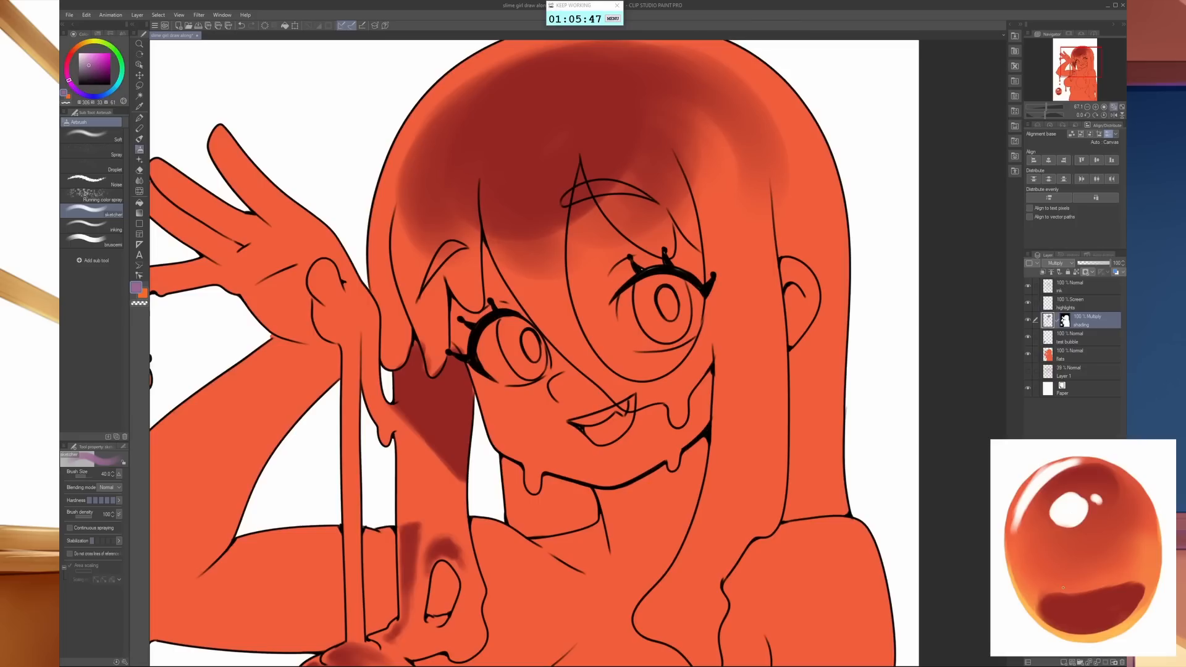
{"action": "left_click_drag", "start_coordinate": [497, 250], "coordinate": [530, 295]}
{"action": "key", "text": "bracketright"}
{"action": "key", "text": "bracketright"}
{"action": "key", "text": "bracketright"}
{"action": "key", "text": "bracketright"}
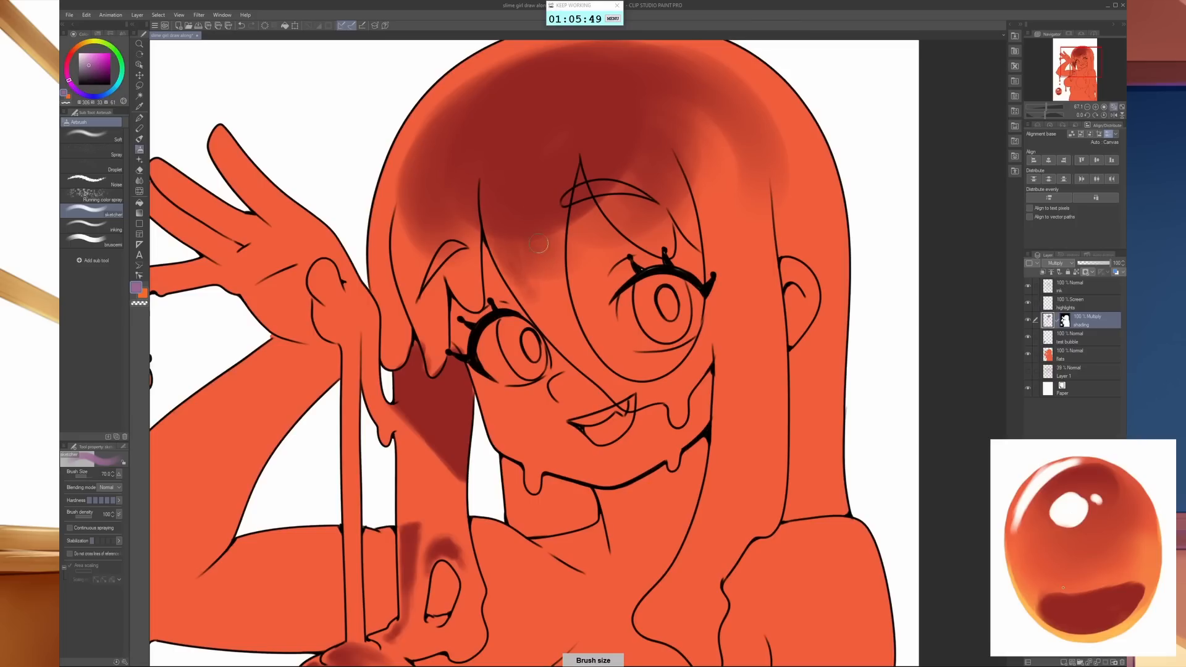
{"action": "key", "text": "bracketright"}
{"action": "key", "text": "bracketright"}
{"action": "key", "text": "bracketright"}
{"action": "key", "text": "bracketright"}
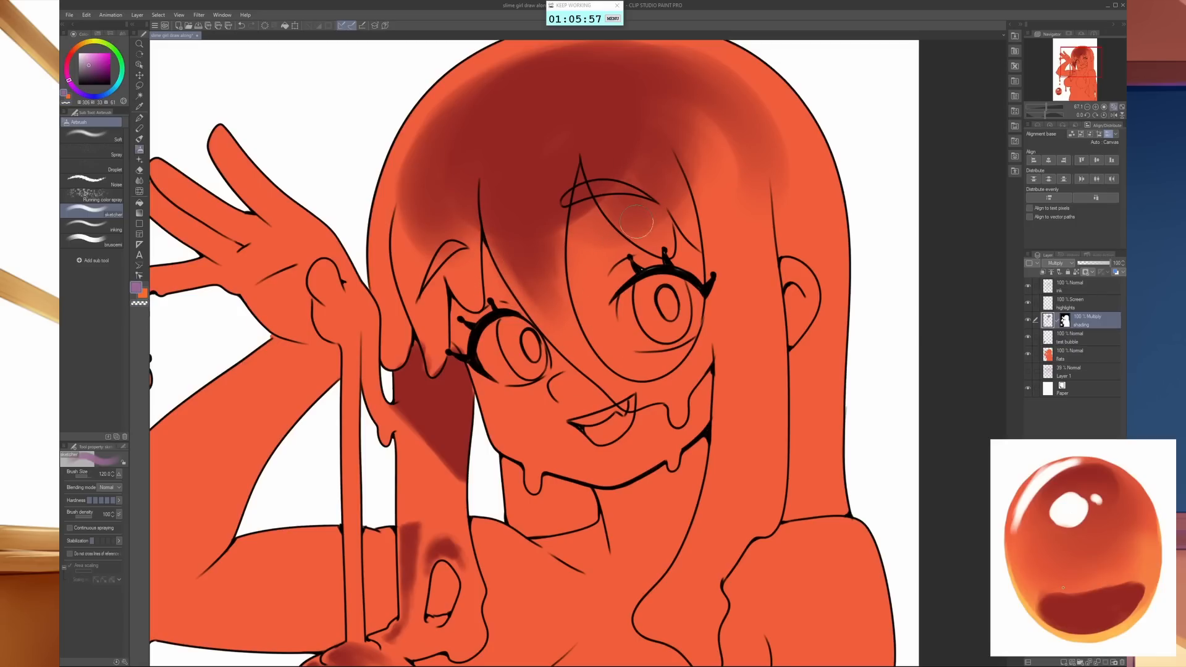
- Erase the shadow spilling onto the forehead beside the central fringe strand with a smaller airbrush in transparent colour
{"action": "key", "text": "c"}
{"action": "key", "text": "["}
{"action": "key", "text": "["}
{"action": "key", "text": "["}
{"action": "key", "text": "["}
{"action": "key", "text": "["}
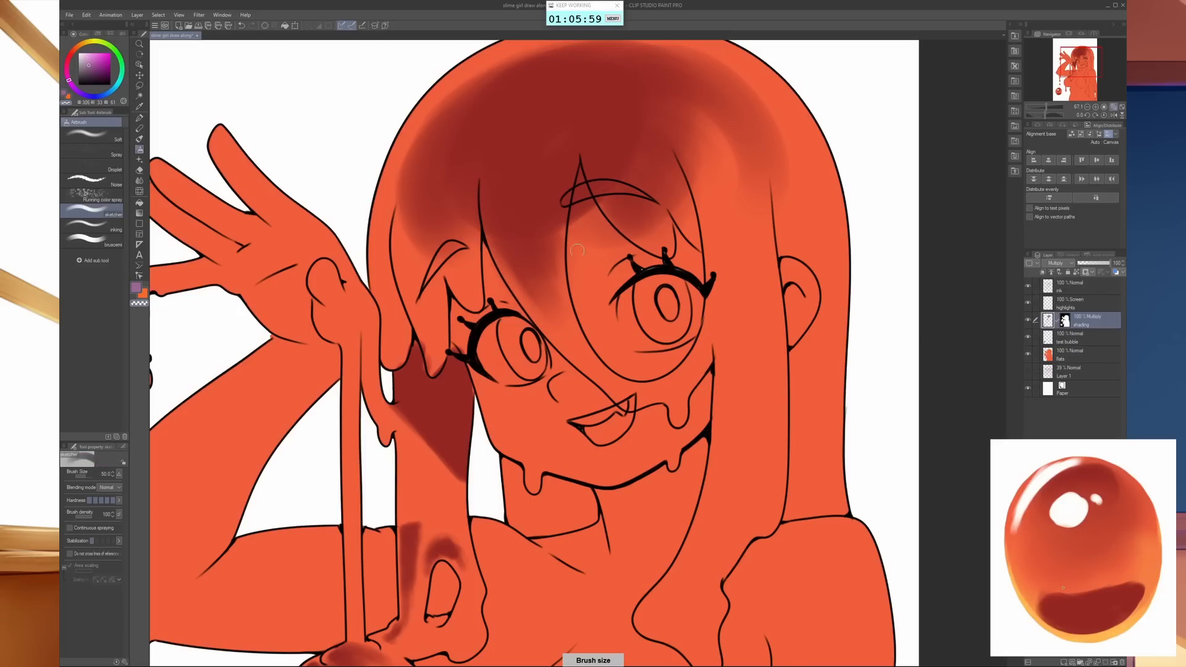
{"action": "mouse_move", "coordinate": [577, 249]}
{"action": "left_mouse_down"}
{"action": "mouse_move", "coordinate": [601, 256]}
{"action": "mouse_move", "coordinate": [605, 239]}
{"action": "mouse_move", "coordinate": [580, 183]}
{"action": "mouse_move", "coordinate": [570, 232]}
{"action": "mouse_move", "coordinate": [577, 180]}
{"action": "mouse_move", "coordinate": [563, 227]}
{"action": "left_mouse_up"}
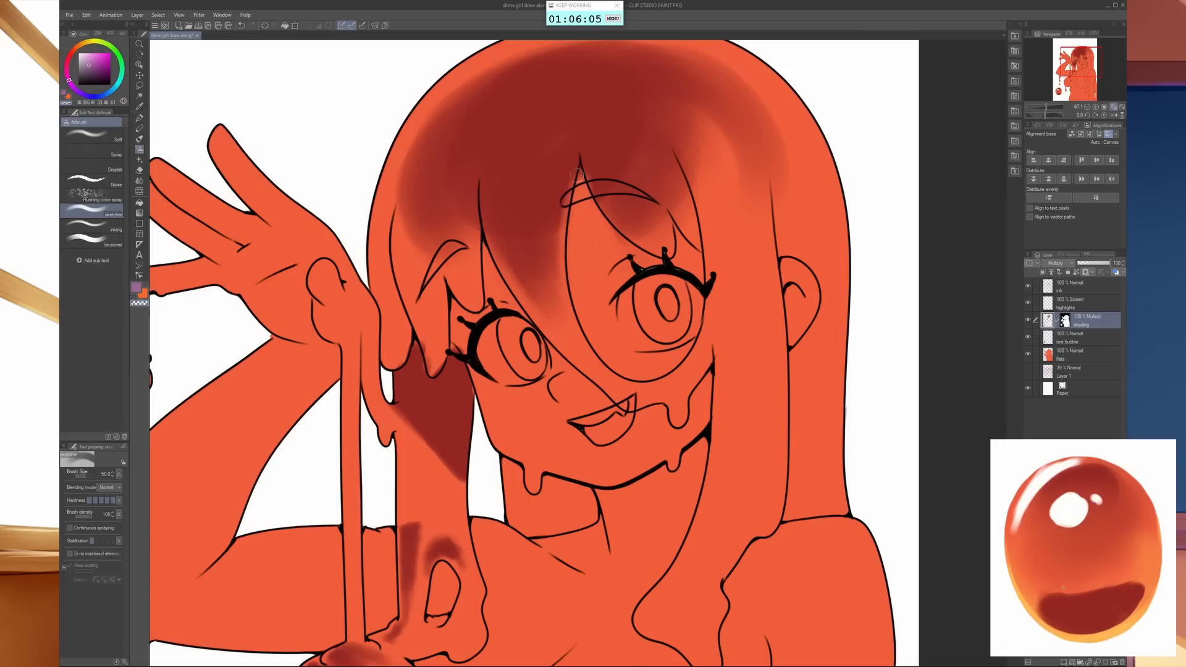
{"action": "left_click_drag", "start_coordinate": [578, 168], "coordinate": [559, 269]}
- Carve a thin light edge along the fringe parting above the winking-side eye with a much finer transparent airbrush
{"action": "key", "text": "bracketleft"}
{"action": "key", "text": "bracketleft"}
{"action": "key", "text": "bracketleft"}
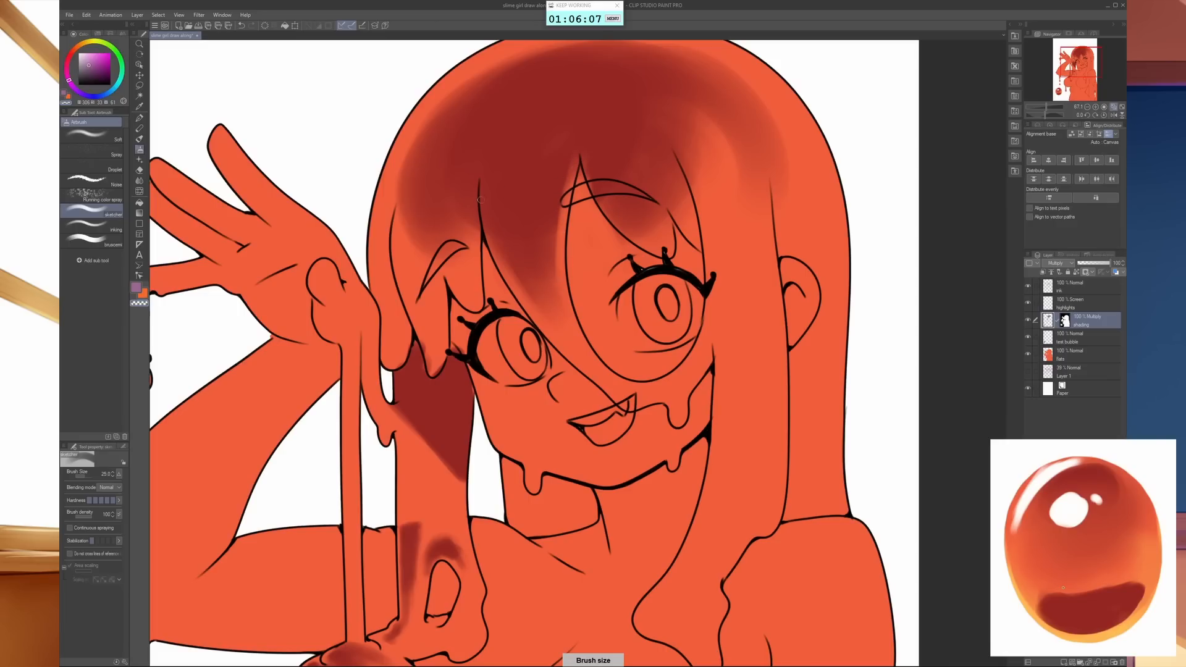
{"action": "left_click_drag", "start_coordinate": [481, 199], "coordinate": [485, 281]}
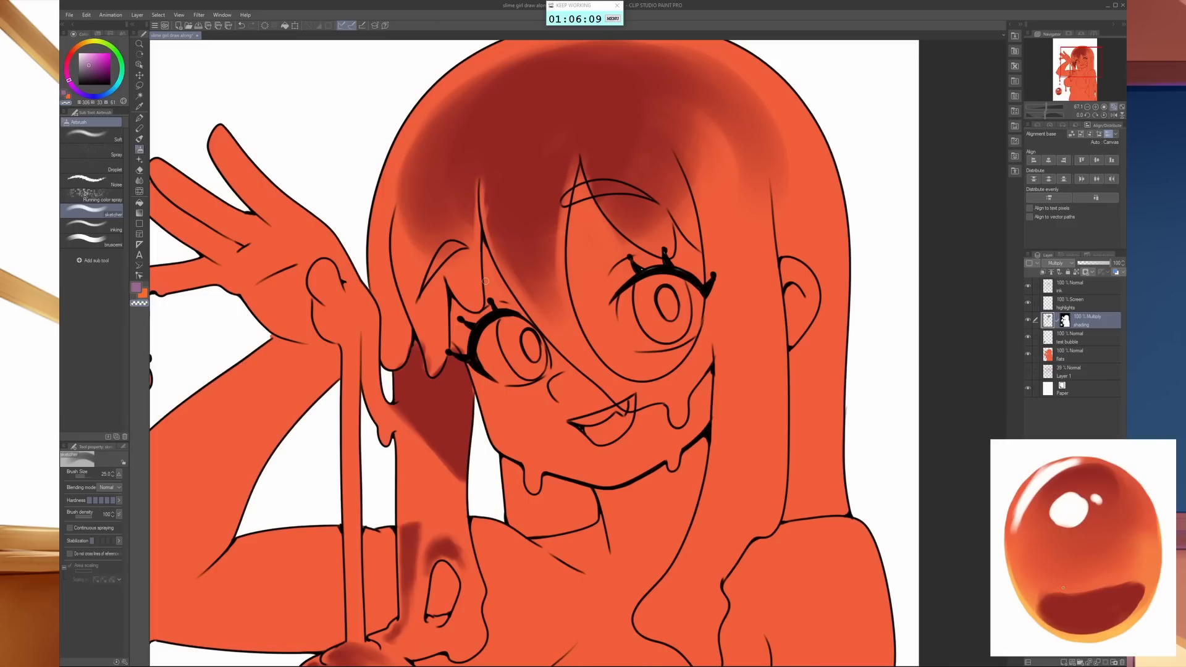
- Shade the fringe section above the eyebrow nearest the raised hand in purple with an enlarged airbrush
{"action": "key", "text": "bracketright"}
{"action": "key", "text": "bracketright"}
{"action": "key", "text": "bracketright"}
{"action": "key", "text": "bracketright"}
{"action": "key", "text": "bracketright"}
{"action": "key", "text": "bracketright"}
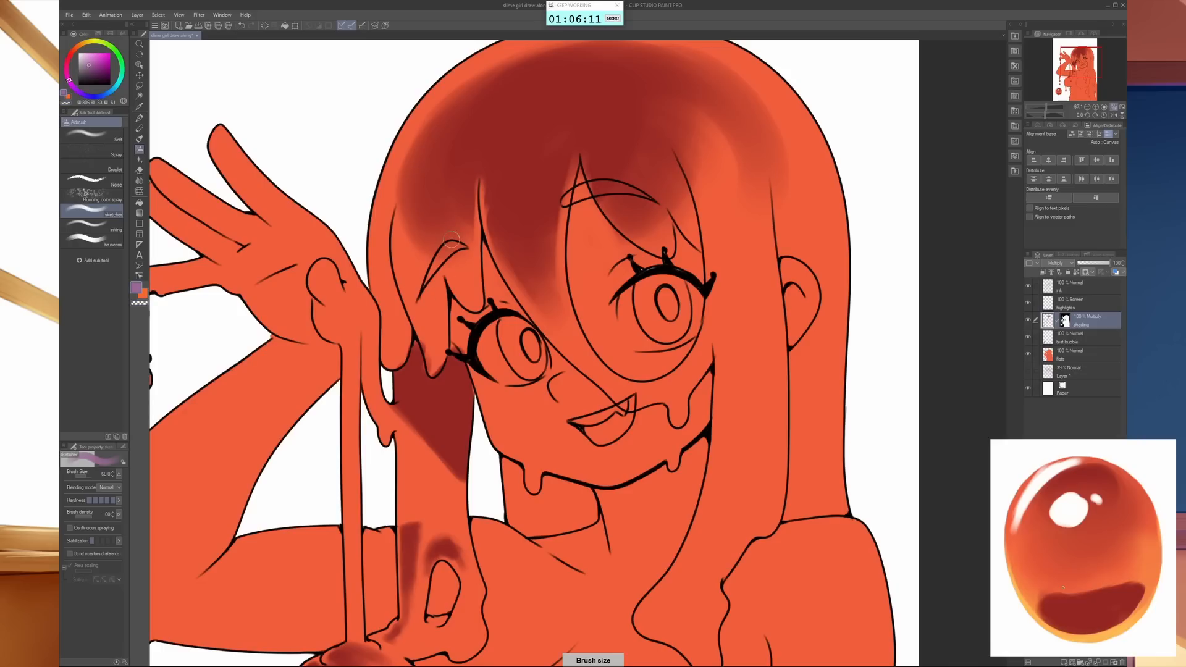
{"action": "key", "text": "bracketright"}
{"action": "key", "text": "bracketright"}
{"action": "mouse_move", "coordinate": [464, 240]}
{"action": "left_mouse_down"}
{"action": "mouse_move", "coordinate": [461, 256]}
{"action": "mouse_move", "coordinate": [417, 268]}
{"action": "left_mouse_up"}
- Carry the purple shading down the outer edge of the hair nearest the raised hand, reducing the airbrush to size 40
{"action": "key", "text": "bracketleft"}
{"action": "key", "text": "bracketleft"}
{"action": "key", "text": "bracketleft"}
{"action": "key", "text": "bracketleft"}
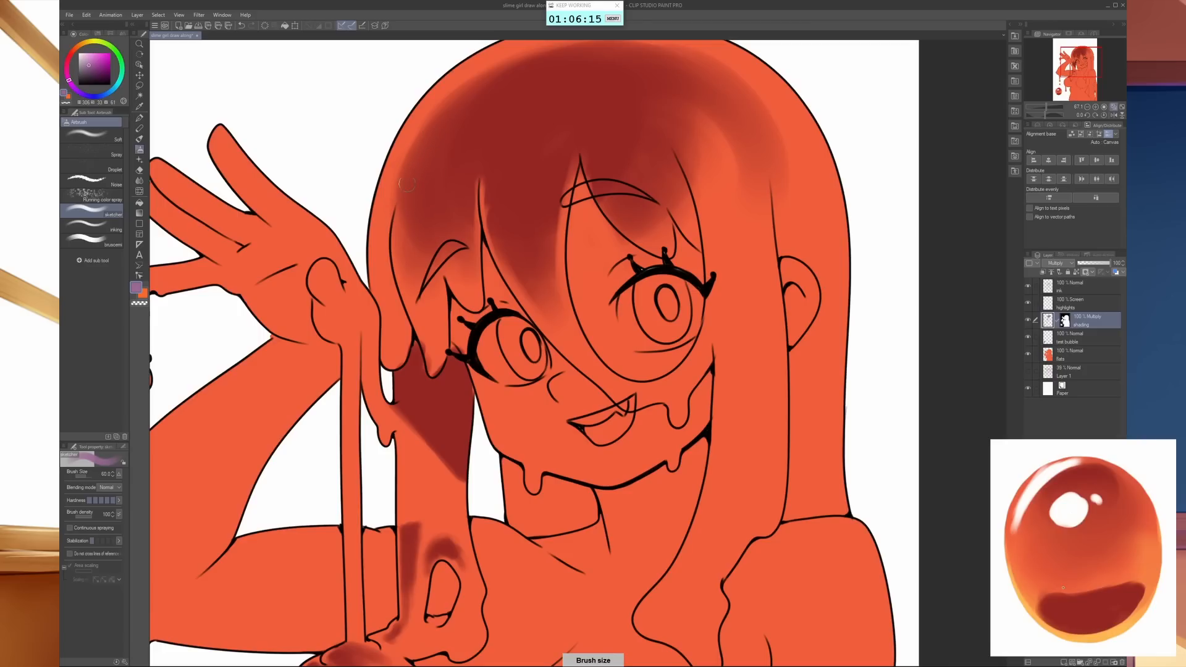
{"action": "mouse_move", "coordinate": [389, 198]}
{"action": "left_mouse_down"}
{"action": "mouse_move", "coordinate": [401, 142]}
{"action": "mouse_move", "coordinate": [383, 279]}
{"action": "mouse_move", "coordinate": [382, 248]}
{"action": "left_mouse_up"}
{"action": "key", "text": "bracketleft"}
{"action": "key", "text": "bracketleft"}
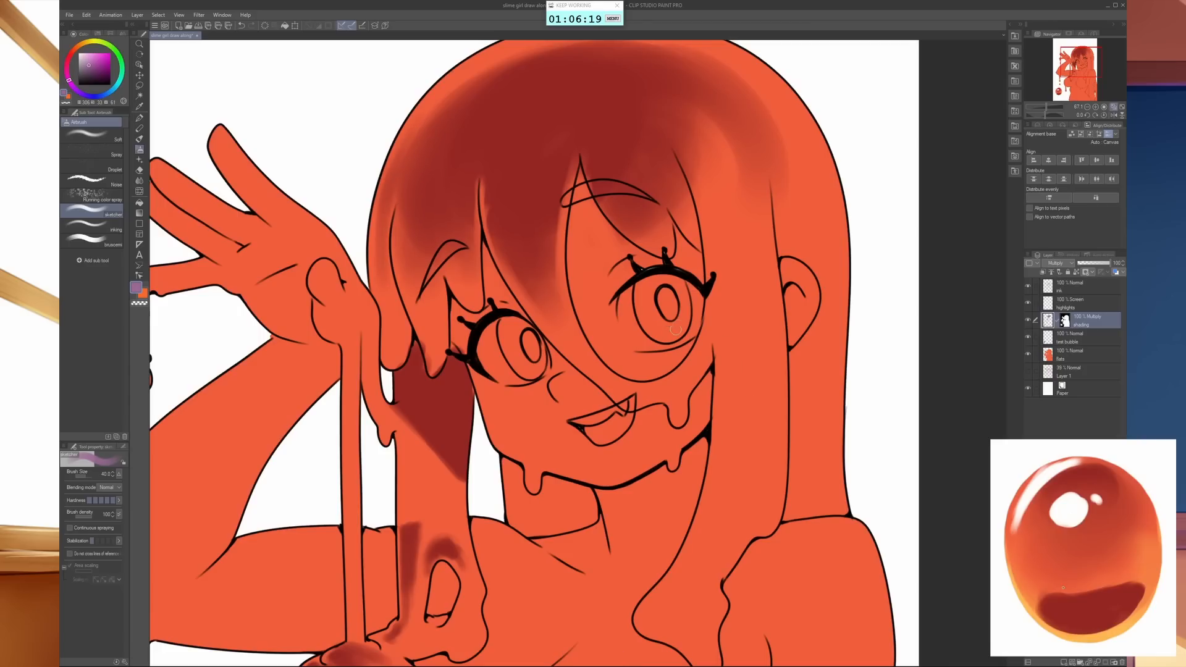
- Deepen the purple shadow across the crown and into the top of the long side lock with the airbrush at size 200
{"action": "scroll", "coordinate": [636, 338], "scroll_direction": "down", "scroll_amount": 3}
{"action": "left_click_drag", "start_coordinate": [635, 338], "coordinate": [509, 463]}
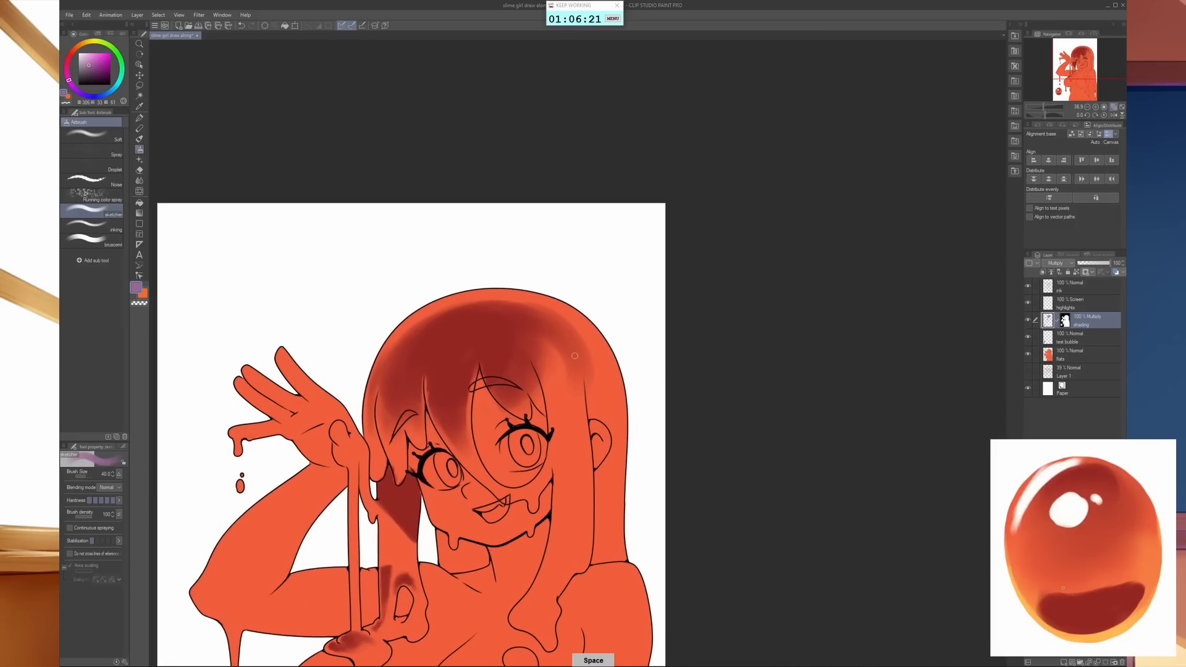
{"action": "key", "text": "bracketright"}
{"action": "key", "text": "bracketright"}
{"action": "key", "text": "bracketright"}
{"action": "key", "text": "bracketright"}
{"action": "key", "text": "bracketright"}
{"action": "key", "text": "bracketright"}
{"action": "key", "text": "bracketright"}
{"action": "key", "text": "bracketright"}
{"action": "key", "text": "bracketright"}
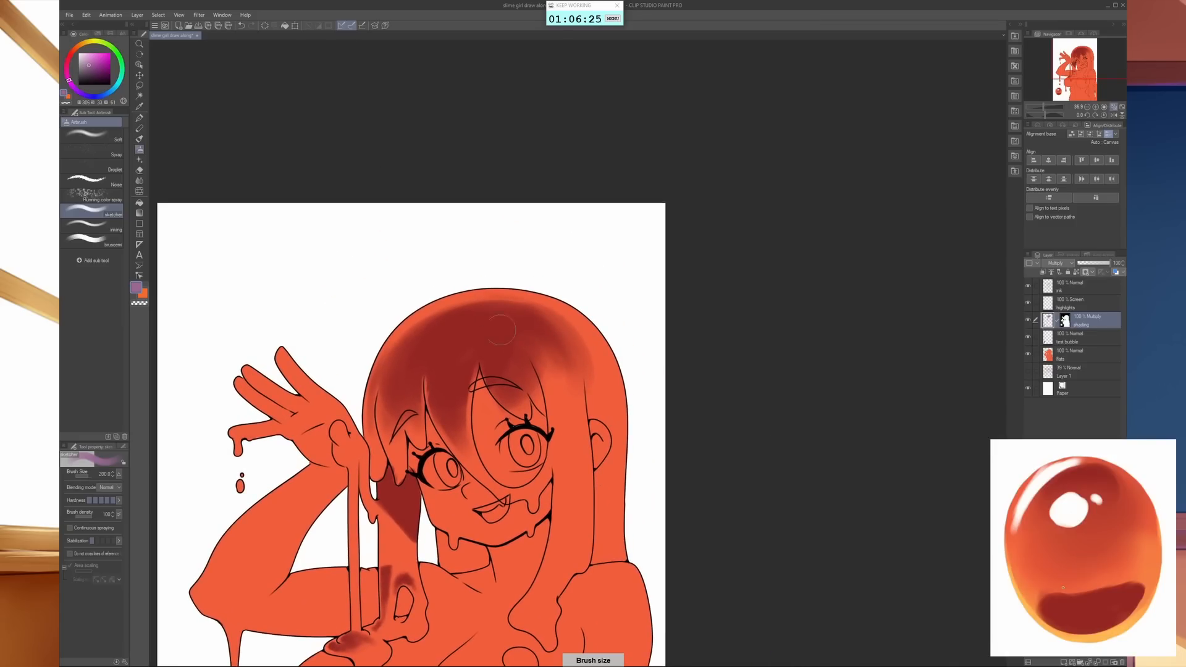
{"action": "mouse_move", "coordinate": [501, 330]}
{"action": "left_mouse_down"}
{"action": "mouse_move", "coordinate": [561, 337]}
{"action": "mouse_move", "coordinate": [460, 328]}
{"action": "mouse_move", "coordinate": [587, 355]}
{"action": "mouse_move", "coordinate": [592, 377]}
{"action": "mouse_move", "coordinate": [562, 414]}
{"action": "mouse_move", "coordinate": [586, 530]}
{"action": "left_mouse_up"}
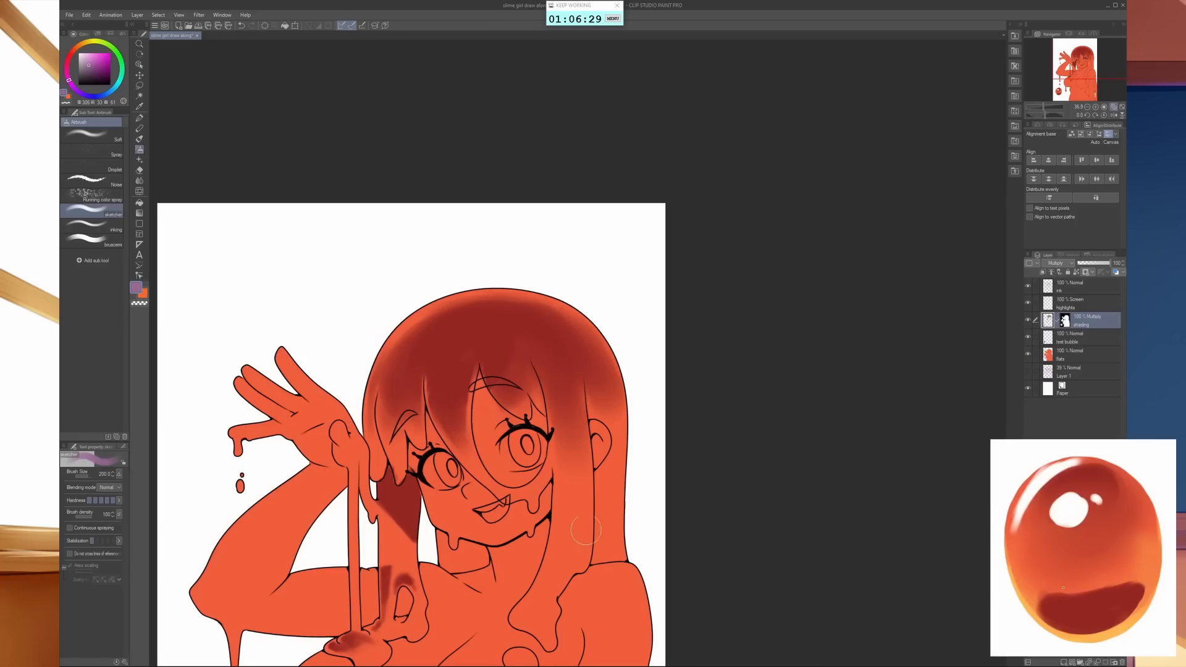
- Extend the purple shading down the long side lock to the shoulder and over the hair behind the ear
{"action": "scroll", "coordinate": [575, 383], "scroll_direction": "down", "scroll_amount": 3}
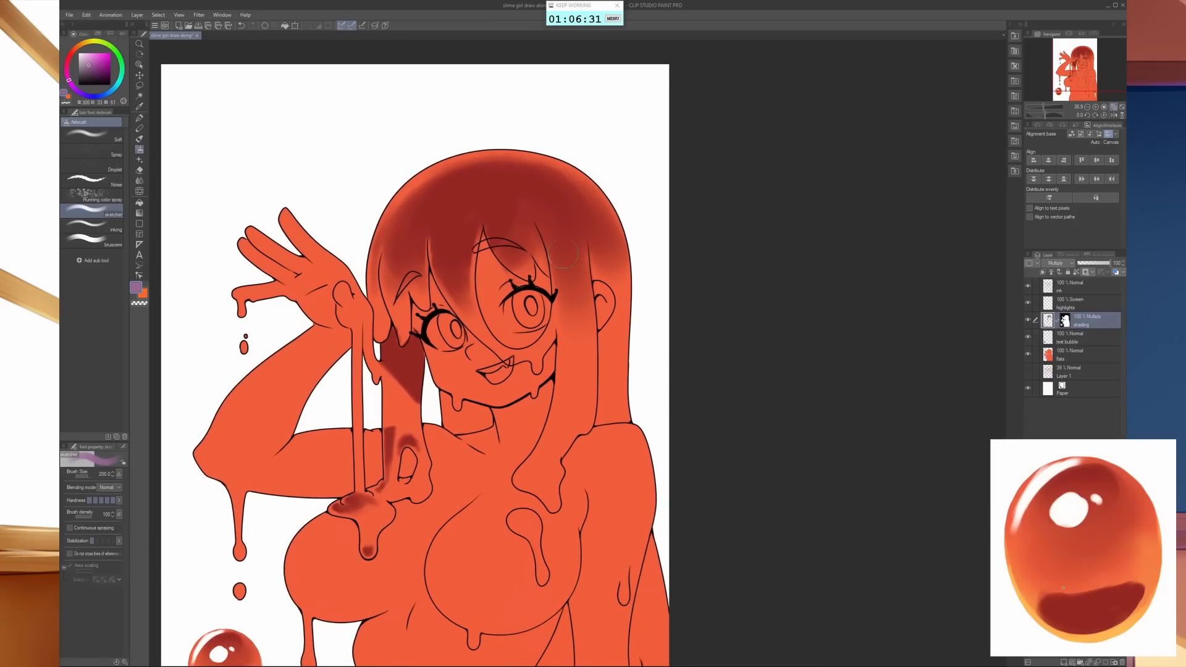
{"action": "mouse_move", "coordinate": [573, 317]}
{"action": "left_mouse_down"}
{"action": "mouse_move", "coordinate": [576, 343]}
{"action": "mouse_move", "coordinate": [569, 269]}
{"action": "mouse_move", "coordinate": [580, 344]}
{"action": "mouse_move", "coordinate": [572, 330]}
{"action": "mouse_move", "coordinate": [564, 426]}
{"action": "left_mouse_up"}
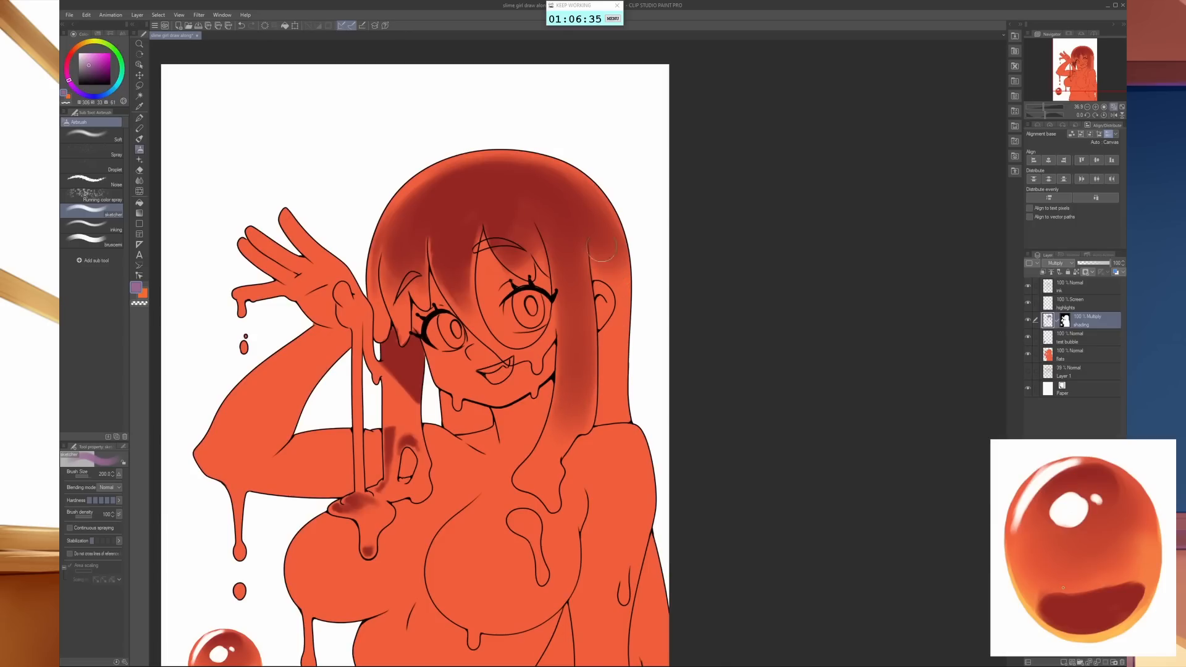
{"action": "left_click_drag", "start_coordinate": [606, 249], "coordinate": [616, 425]}
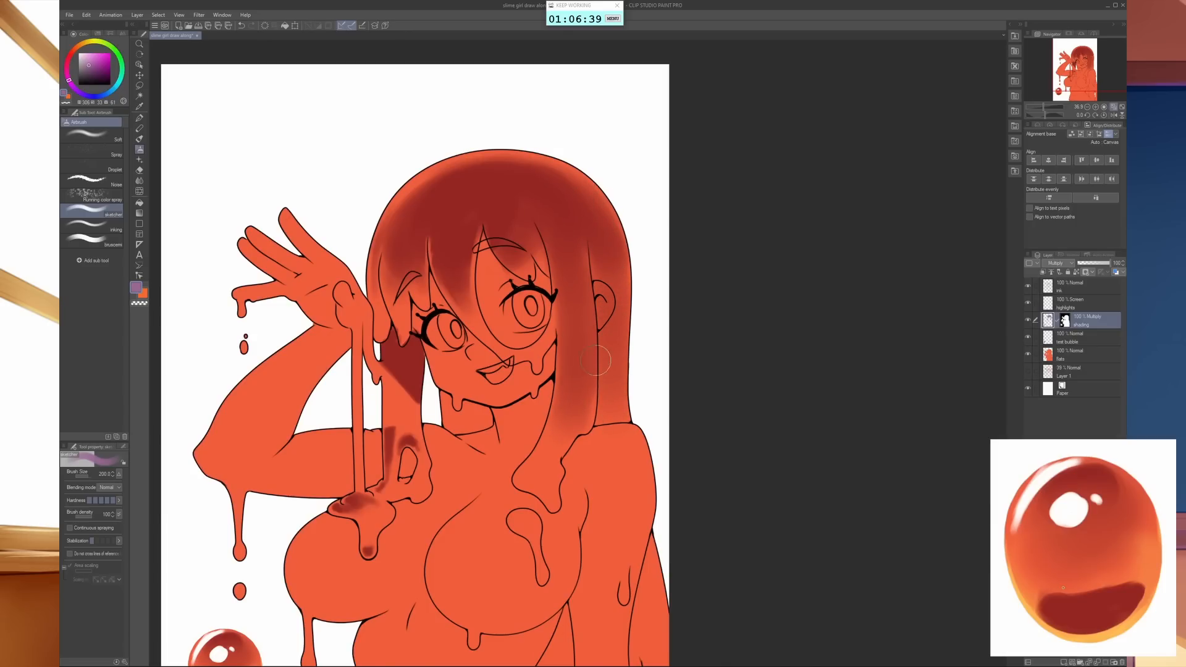
- Clear the purple shading from the ear with a smaller airbrush in transparent colour, then restore the purple drawing colour
{"action": "key", "text": "c"}
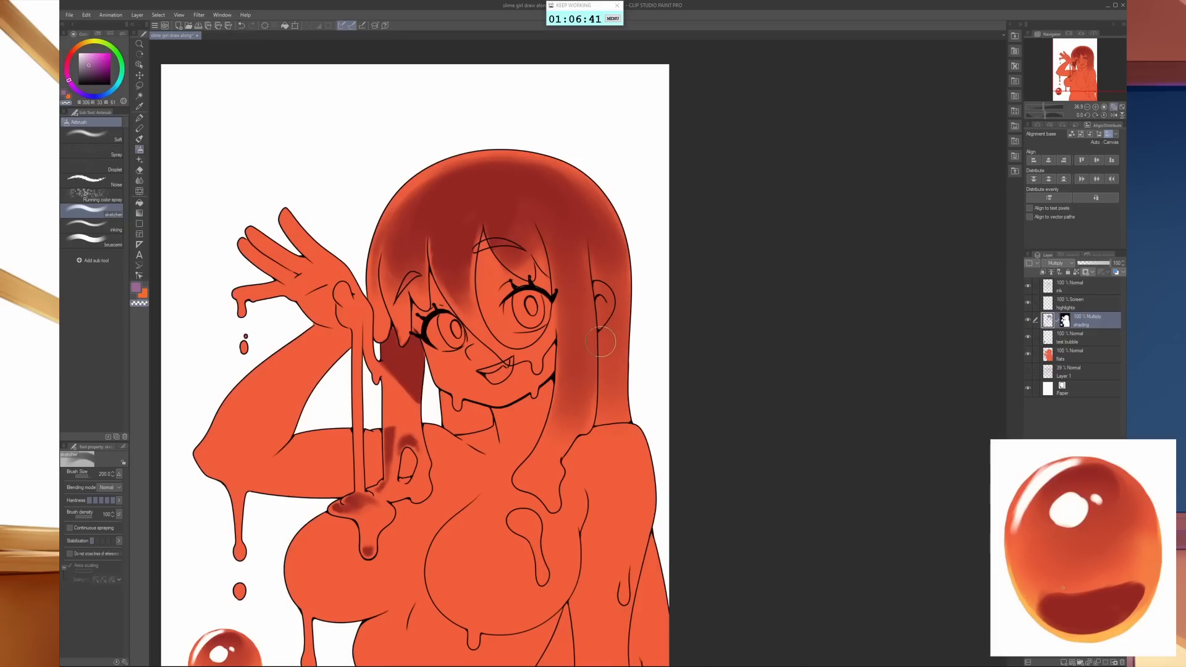
{"action": "key", "text": "bracketleft"}
{"action": "key", "text": "bracketleft"}
{"action": "key", "text": "bracketleft"}
{"action": "key", "text": "bracketleft"}
{"action": "key", "text": "bracketleft"}
{"action": "key", "text": "bracketleft"}
{"action": "key", "text": "c"}
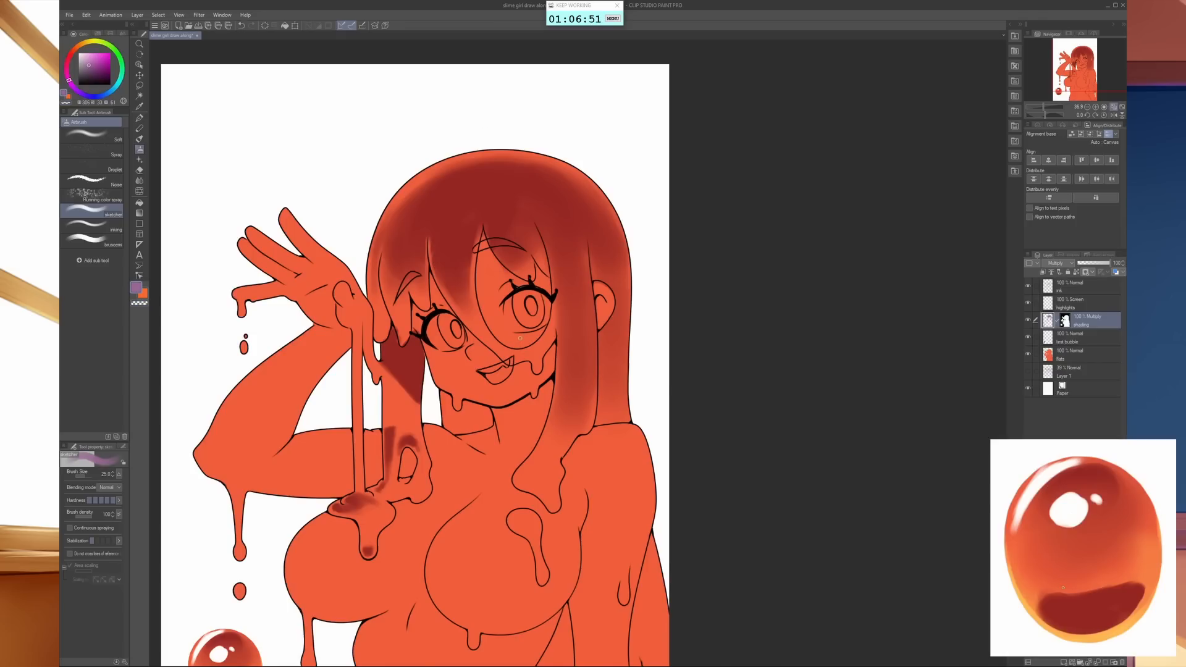
- Shade the fingers of the raised hand softly in purple with a moderately enlarged airbrush
{"action": "key", "text": "space"}
{"action": "scroll", "coordinate": [522, 344], "scroll_direction": "up", "scroll_amount": 2}
{"action": "left_click_drag", "start_coordinate": [523, 344], "coordinate": [610, 360]}
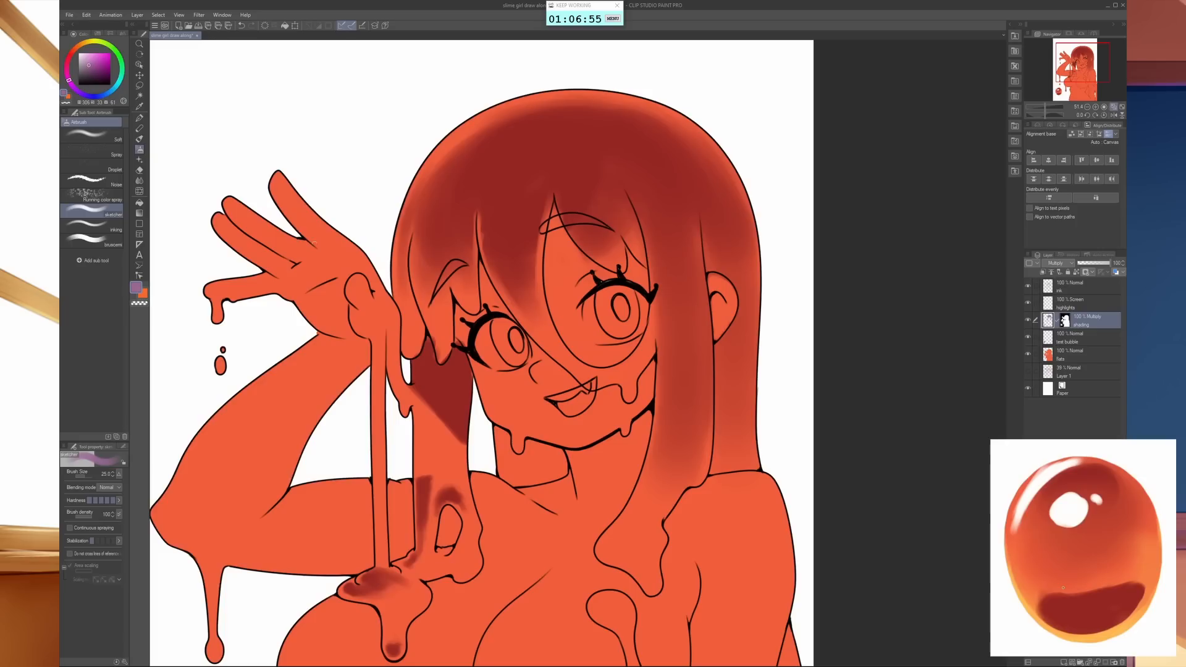
{"action": "key", "text": "]"}
{"action": "key", "text": "]"}
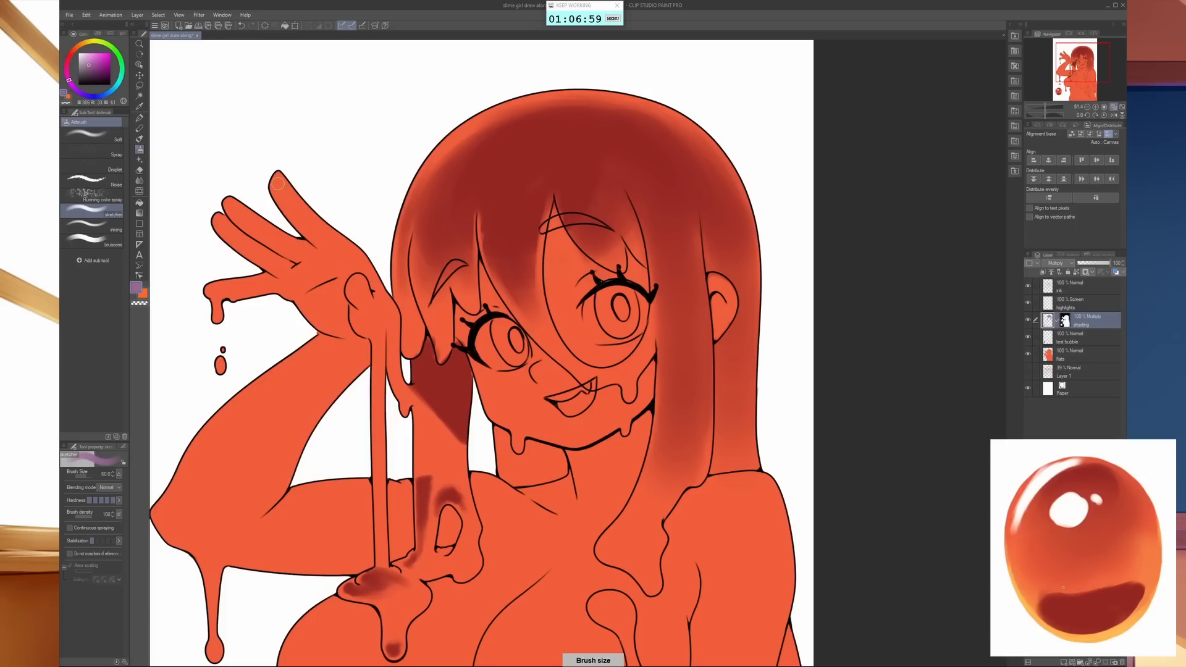
{"action": "key", "text": "]"}
{"action": "key", "text": "]"}
{"action": "key", "text": "bracketleft"}
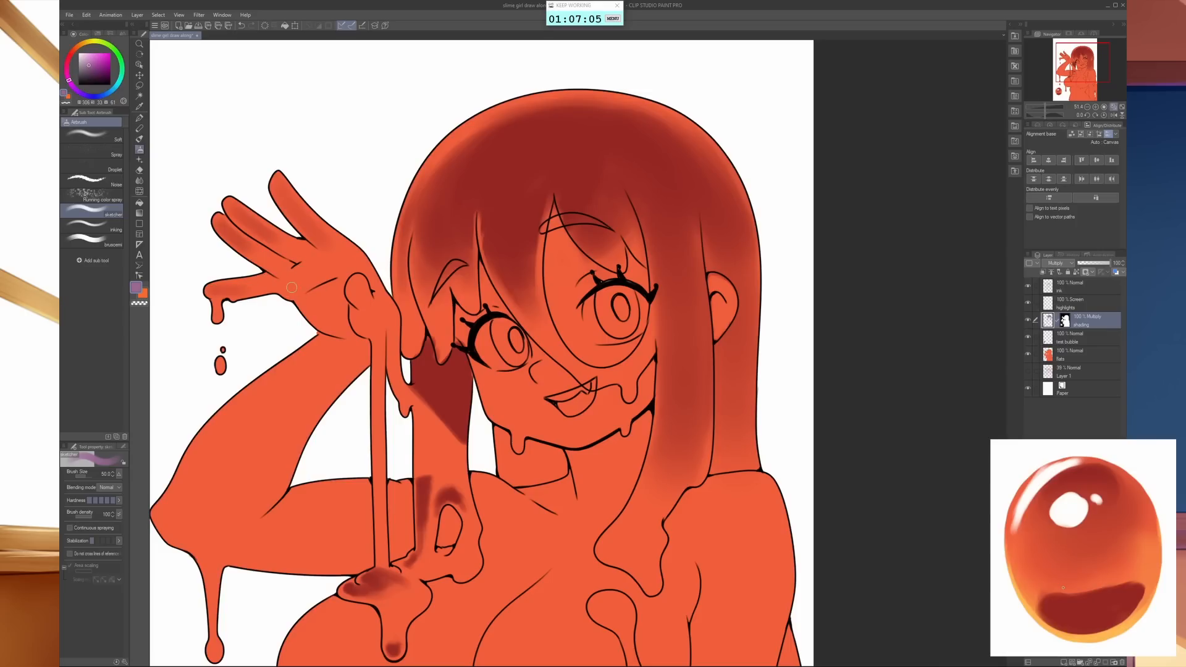
- Fill the palm of the raised hand with a dark purple shadow beside the thumb
{"action": "mouse_move", "coordinate": [291, 287]}
{"action": "left_mouse_down"}
{"action": "mouse_move", "coordinate": [335, 266]}
{"action": "mouse_move", "coordinate": [315, 271]}
{"action": "mouse_move", "coordinate": [332, 277]}
{"action": "mouse_move", "coordinate": [316, 289]}
{"action": "mouse_move", "coordinate": [302, 277]}
{"action": "mouse_move", "coordinate": [316, 294]}
{"action": "mouse_move", "coordinate": [298, 283]}
{"action": "mouse_move", "coordinate": [339, 323]}
{"action": "mouse_move", "coordinate": [302, 288]}
{"action": "mouse_move", "coordinate": [328, 314]}
{"action": "mouse_move", "coordinate": [335, 278]}
{"action": "mouse_move", "coordinate": [342, 318]}
{"action": "mouse_move", "coordinate": [341, 278]}
{"action": "left_mouse_up"}
{"action": "key", "text": "bracketright"}
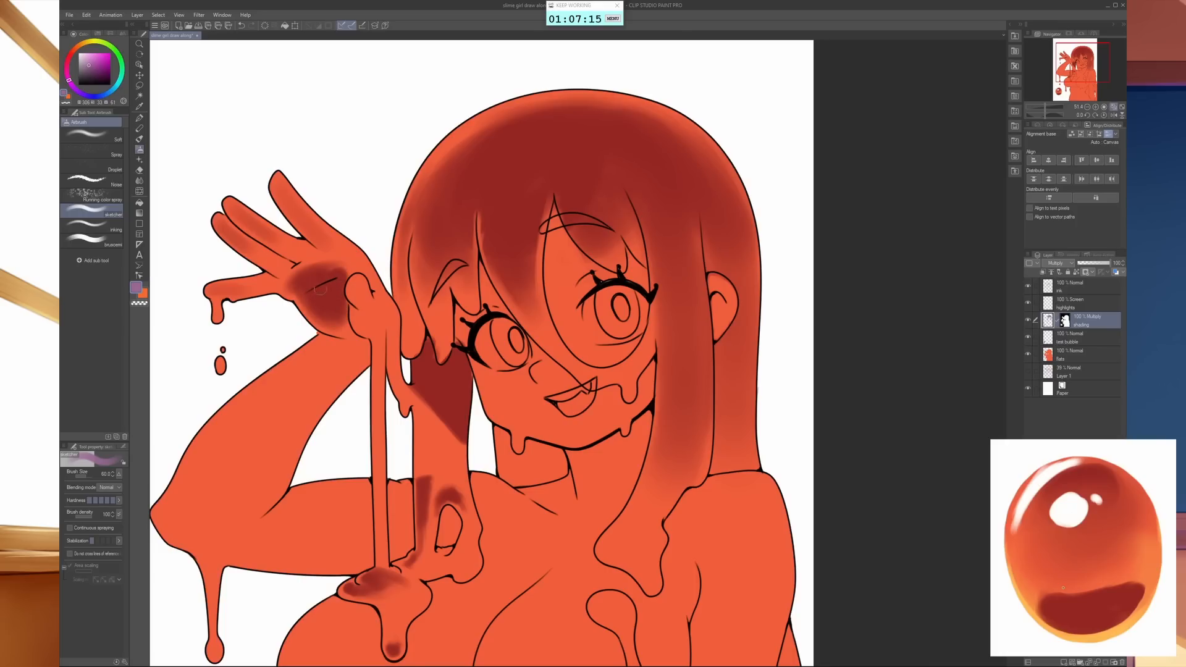
{"action": "left_click_drag", "start_coordinate": [321, 318], "coordinate": [327, 326]}
{"action": "key", "text": "bracketright"}
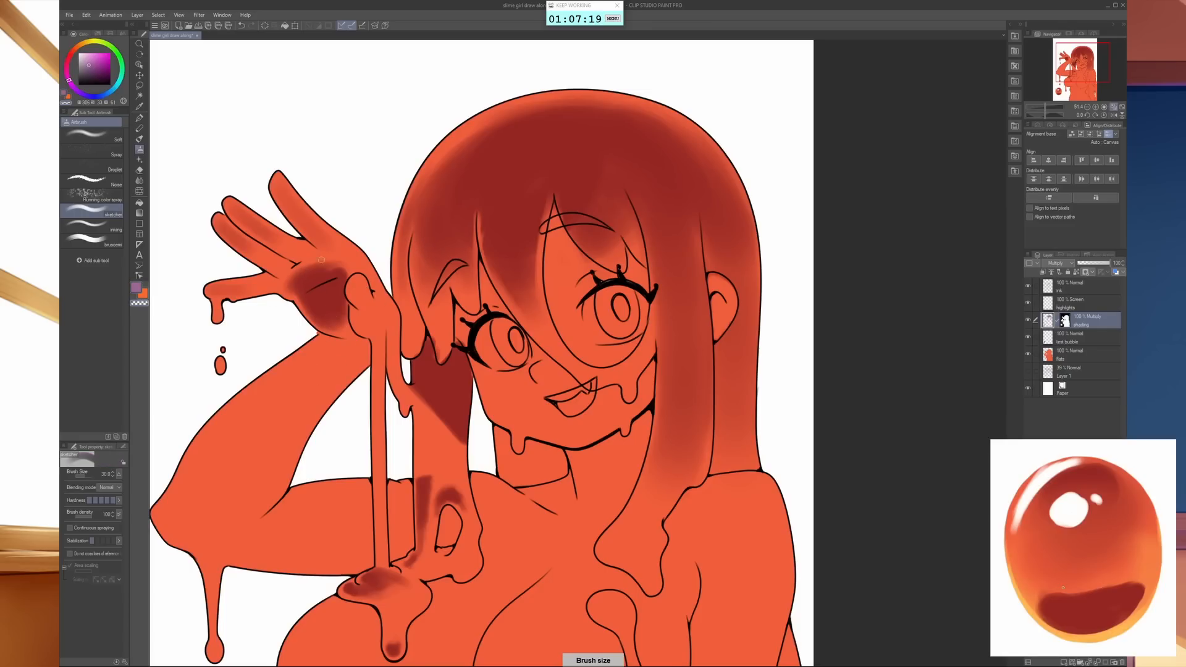
- Soften and lighten the palm shadow with the airbrush in transparent colour, enlarging the brush to size 400
{"action": "key", "text": "bracketleft"}
{"action": "key", "text": "bracketleft"}
{"action": "mouse_move", "coordinate": [328, 282]}
{"action": "left_mouse_down"}
{"action": "mouse_move", "coordinate": [357, 267]}
{"action": "mouse_move", "coordinate": [343, 289]}
{"action": "mouse_move", "coordinate": [263, 219]}
{"action": "mouse_move", "coordinate": [335, 313]}
{"action": "left_mouse_up"}
{"action": "key", "text": "bracketright"}
{"action": "key", "text": "bracketright"}
{"action": "key", "text": "bracketright"}
{"action": "key", "text": "bracketright"}
{"action": "key", "text": "bracketright"}
{"action": "key", "text": "bracketright"}
{"action": "key", "text": "bracketright"}
{"action": "key", "text": "bracketright"}
{"action": "key", "text": "bracketright"}
{"action": "key", "text": "bracketright"}
{"action": "key", "text": "bracketright"}
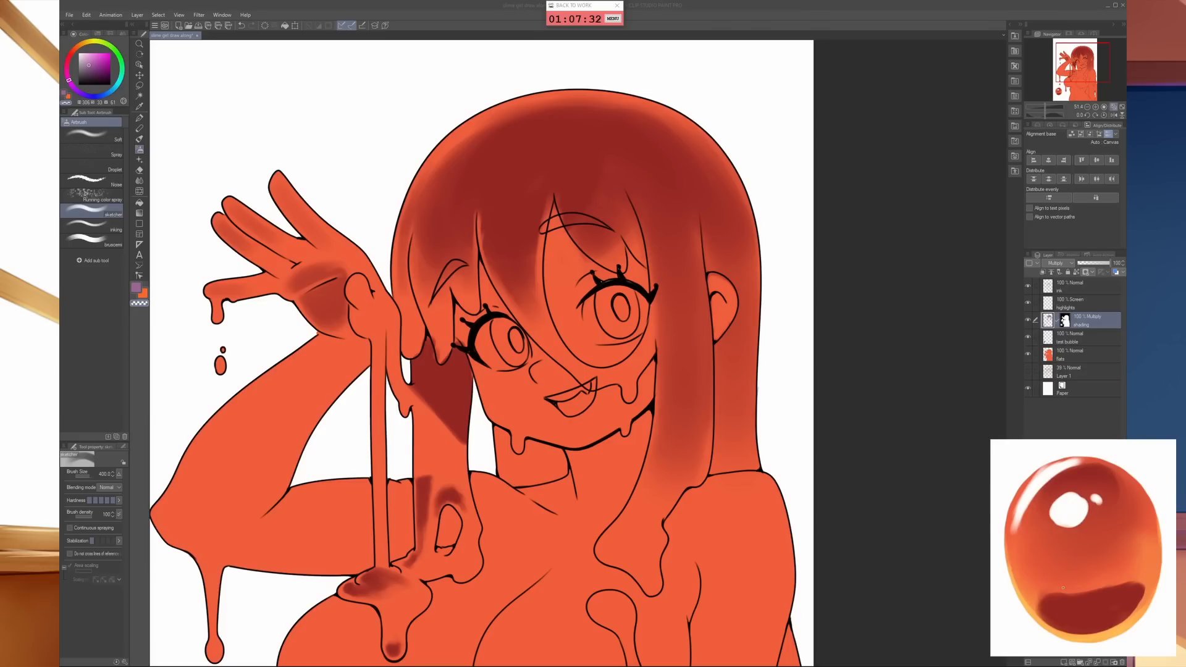
- Extend the soft purple shading down the long hair lock beside the face to its dripping end with a smaller airbrush
{"action": "left_click", "coordinate": [855, 23]}
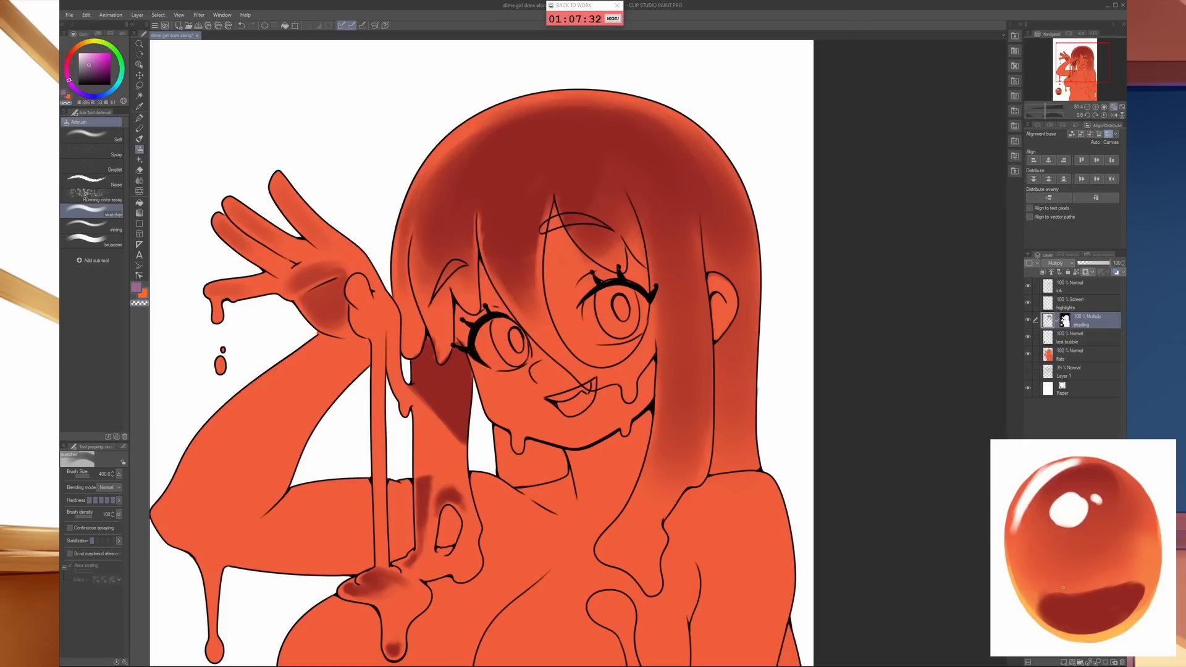
{"action": "key", "text": "bracketleft"}
{"action": "key", "text": "bracketleft"}
{"action": "key", "text": "bracketleft"}
{"action": "key", "text": "bracketleft"}
{"action": "key", "text": "bracketleft"}
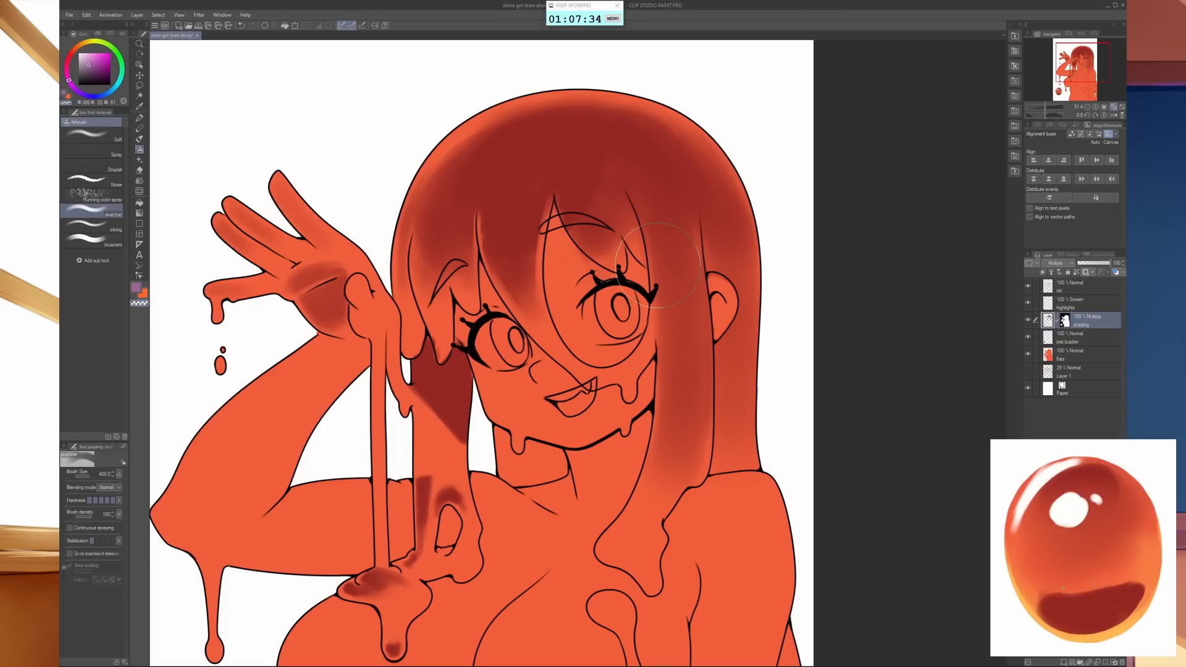
{"action": "key", "text": "bracketleft"}
{"action": "key", "text": "bracketleft"}
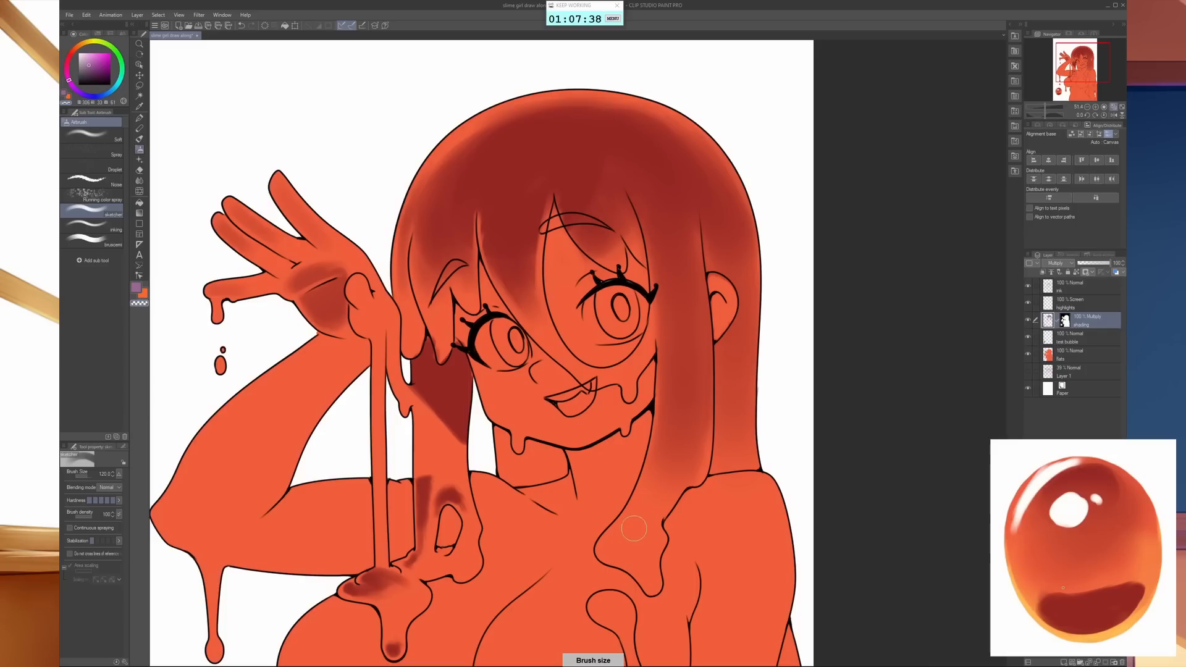
{"action": "key", "text": "bracketright"}
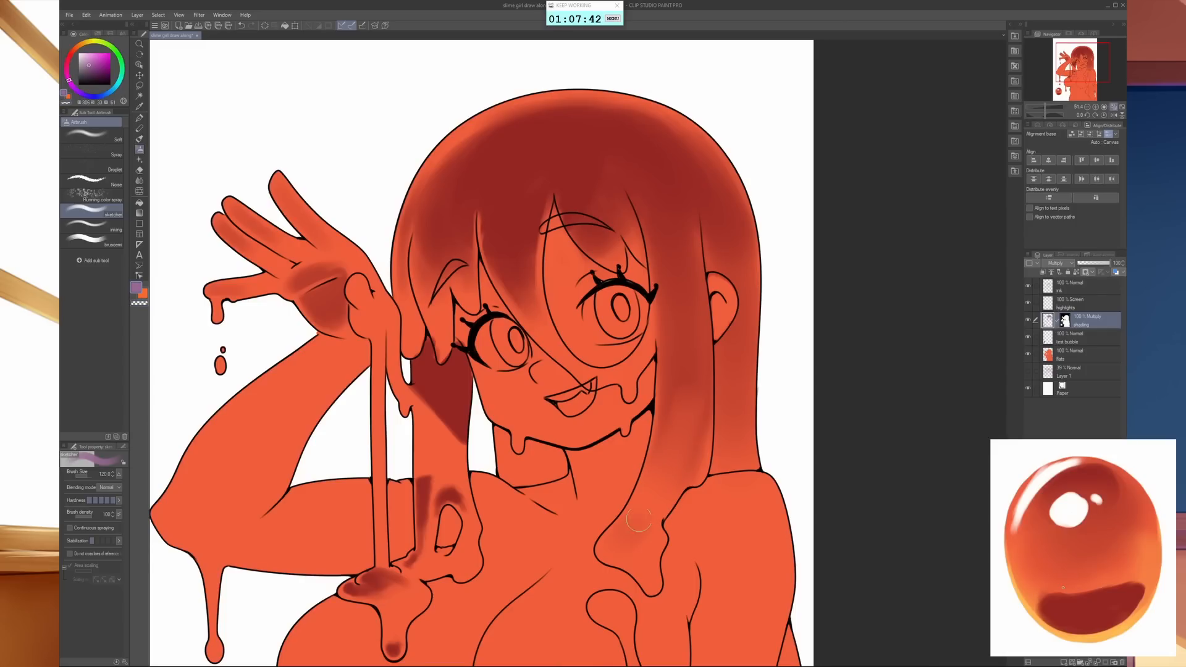
{"action": "left_click_drag", "start_coordinate": [623, 537], "coordinate": [691, 380]}
- Fill the neck area beneath the jaw with a dark purple shadow using the airbrush at size 40
{"action": "key", "text": "bracketleft"}
{"action": "key", "text": "bracketleft"}
{"action": "key", "text": "bracketleft"}
{"action": "key", "text": "bracketleft"}
{"action": "key", "text": "bracketleft"}
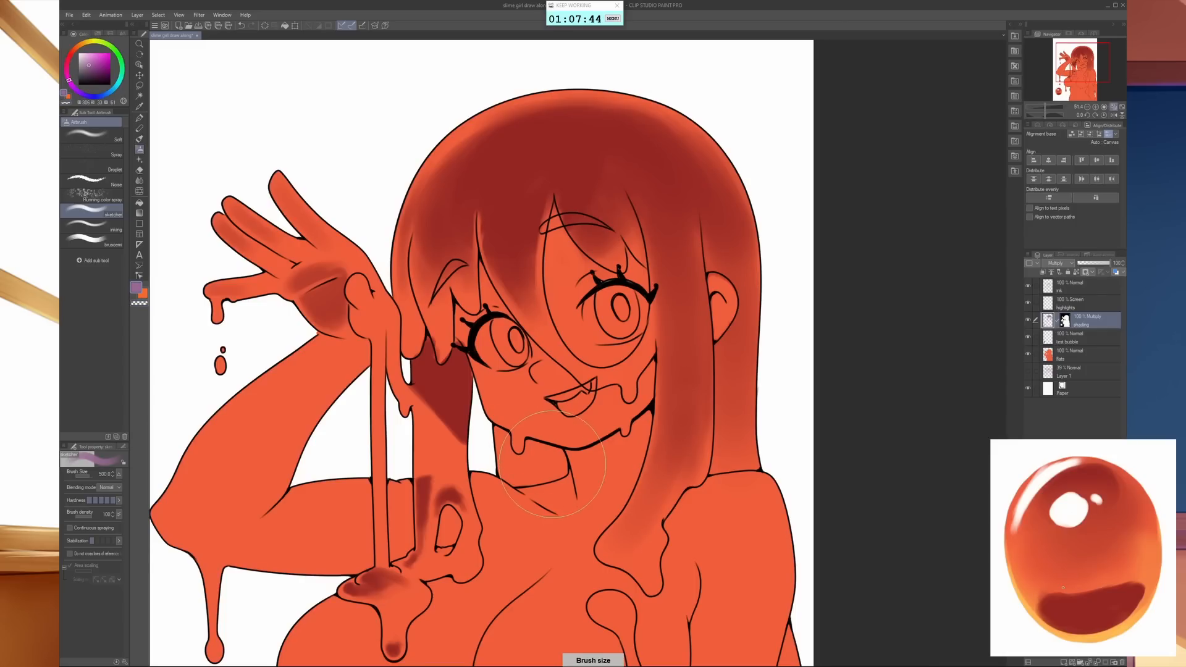
{"action": "key", "text": "bracketleft"}
{"action": "key", "text": "bracketleft"}
{"action": "key", "text": "bracketleft"}
{"action": "key", "text": "bracketleft"}
{"action": "key", "text": "bracketleft"}
{"action": "mouse_move", "coordinate": [528, 442]}
{"action": "left_mouse_down"}
{"action": "mouse_move", "coordinate": [561, 475]}
{"action": "mouse_move", "coordinate": [512, 481]}
{"action": "mouse_move", "coordinate": [496, 429]}
{"action": "mouse_move", "coordinate": [523, 466]}
{"action": "mouse_move", "coordinate": [529, 449]}
{"action": "mouse_move", "coordinate": [509, 463]}
{"action": "mouse_move", "coordinate": [519, 474]}
{"action": "mouse_move", "coordinate": [539, 455]}
{"action": "left_mouse_up"}
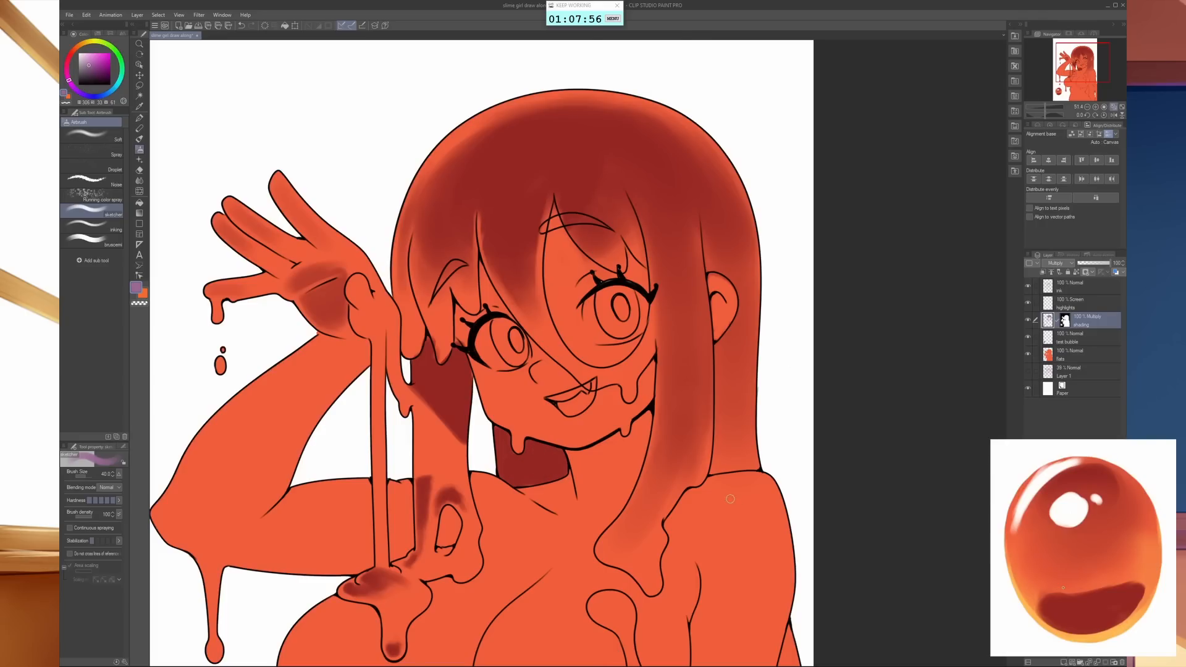
- Paint dark purple strands in the back hair below the ear and shade the inside of the ear with the airbrush at size 17
{"action": "left_click_drag", "start_coordinate": [730, 498], "coordinate": [613, 501]}
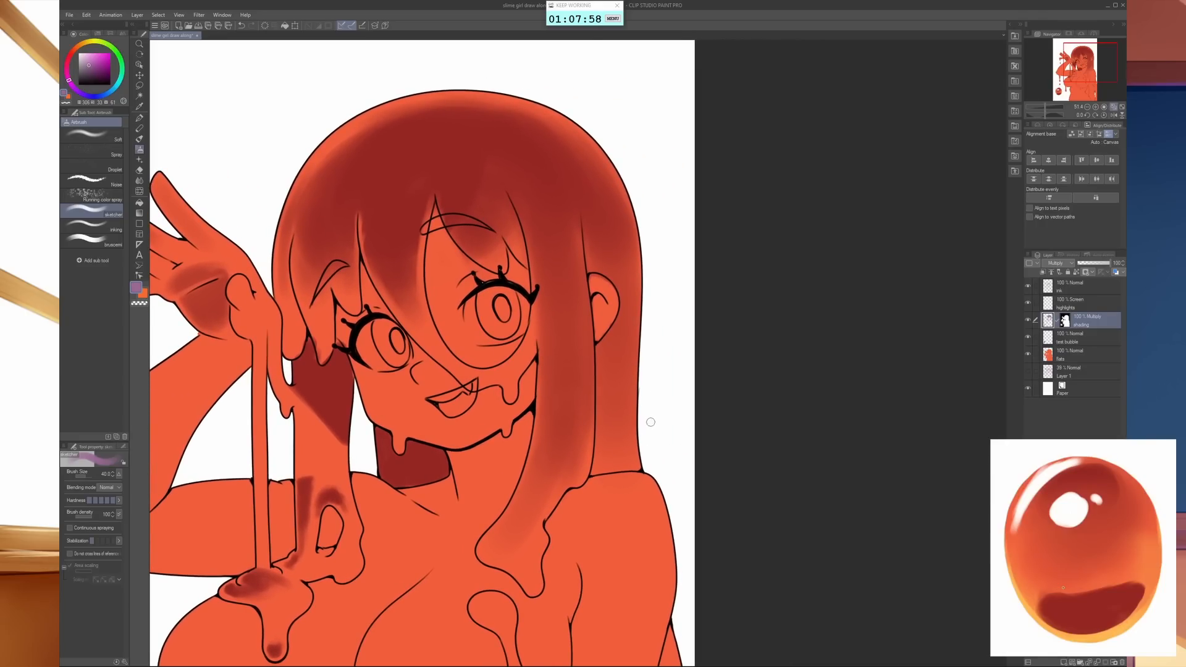
{"action": "key", "text": "bracketleft"}
{"action": "key", "text": "bracketleft"}
{"action": "key", "text": "bracketleft"}
{"action": "key", "text": "bracketleft"}
{"action": "key", "text": "bracketleft"}
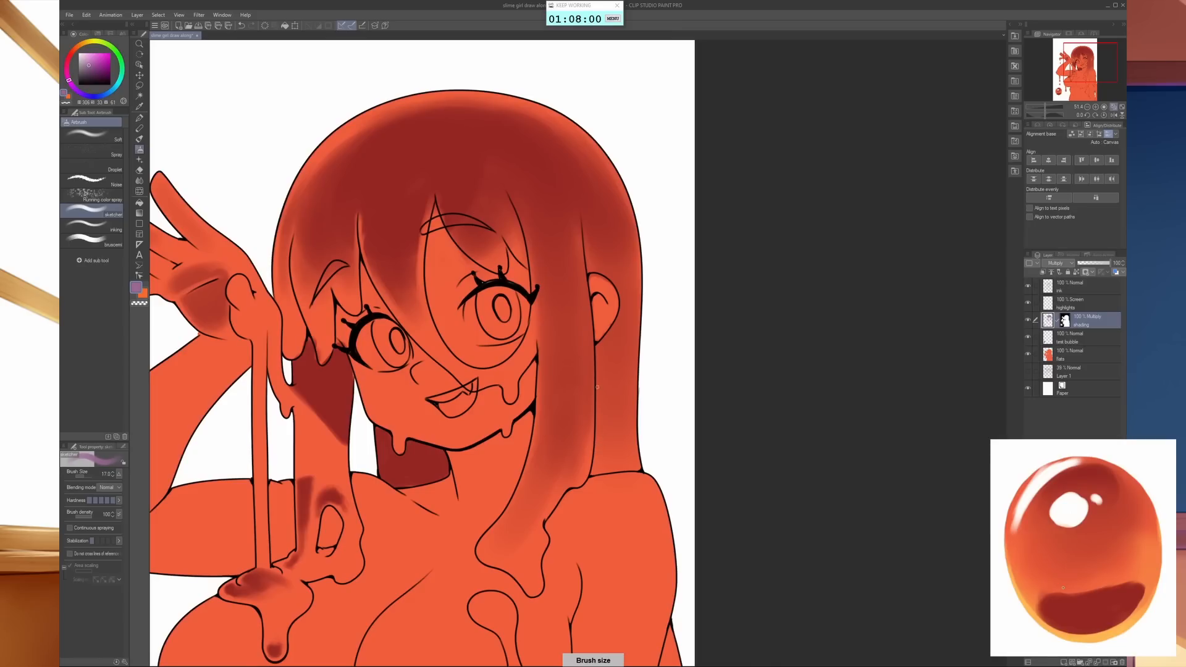
{"action": "left_click_drag", "start_coordinate": [612, 328], "coordinate": [617, 467]}
{"action": "mouse_move", "coordinate": [608, 343]}
{"action": "left_mouse_down"}
{"action": "mouse_move", "coordinate": [606, 393]}
{"action": "mouse_move", "coordinate": [597, 362]}
{"action": "mouse_move", "coordinate": [612, 450]}
{"action": "left_mouse_up"}
{"action": "mouse_move", "coordinate": [604, 393]}
{"action": "left_mouse_down"}
{"action": "mouse_move", "coordinate": [593, 475]}
{"action": "mouse_move", "coordinate": [601, 418]}
{"action": "mouse_move", "coordinate": [598, 471]}
{"action": "mouse_move", "coordinate": [605, 418]}
{"action": "mouse_move", "coordinate": [609, 473]}
{"action": "left_mouse_up"}
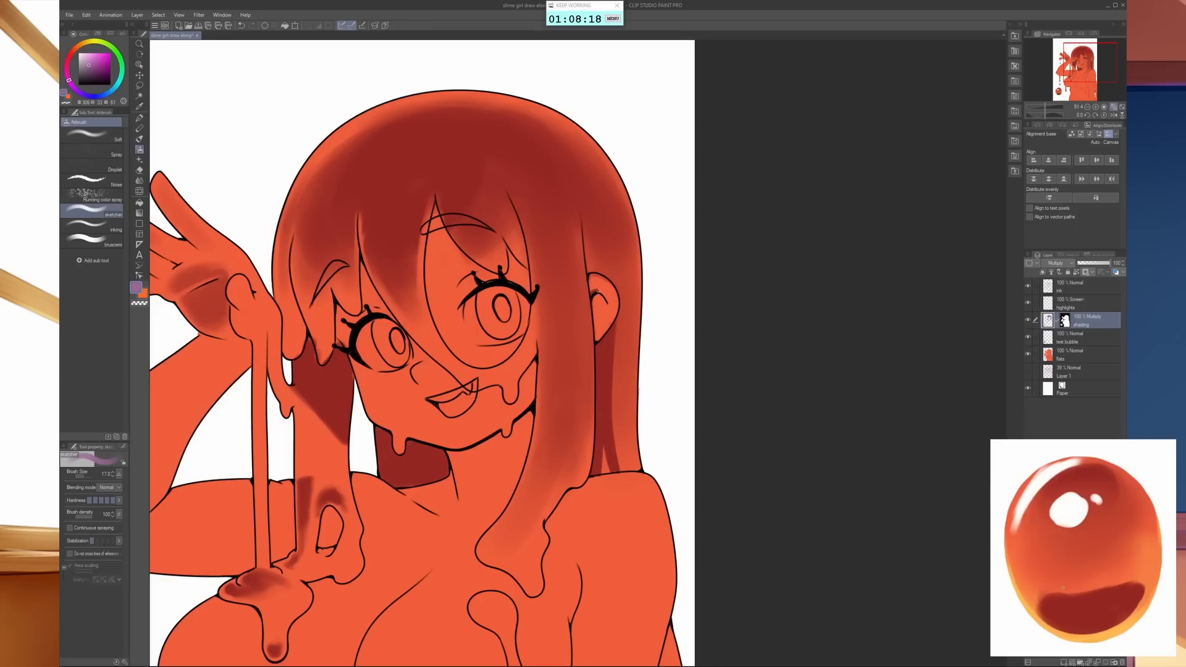
{"action": "left_click_drag", "start_coordinate": [593, 293], "coordinate": [605, 288]}
{"action": "left_click_drag", "start_coordinate": [594, 309], "coordinate": [597, 315]}
- Deepen the purple shading along the front hair lock crossing the face with an enlarged airbrush
{"action": "key", "text": "]"}
{"action": "key", "text": "]"}
{"action": "key", "text": "]"}
{"action": "key", "text": "]"}
{"action": "key", "text": "]"}
{"action": "key", "text": "]"}
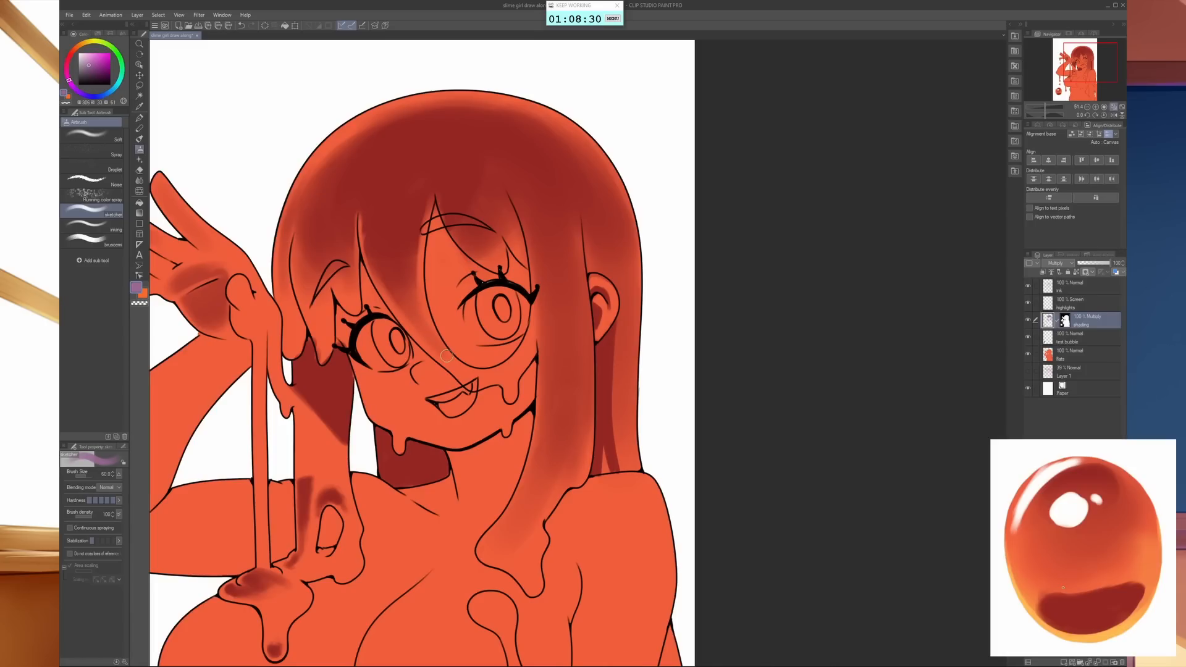
{"action": "key", "text": "]"}
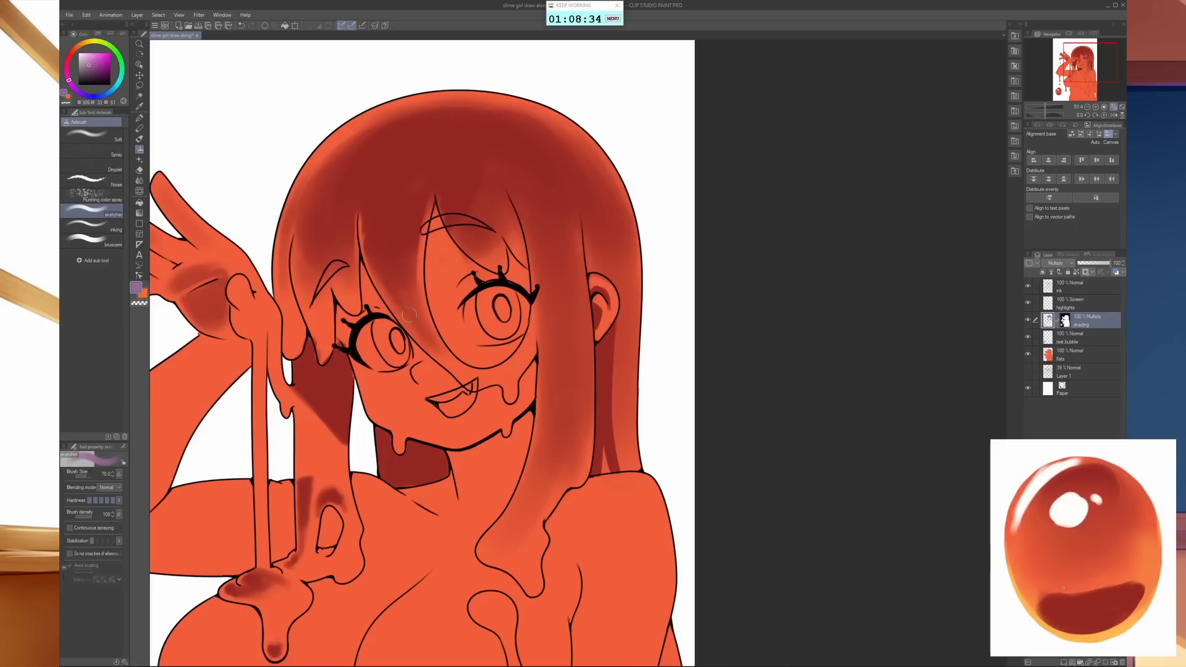
{"action": "key", "text": "bracketleft"}
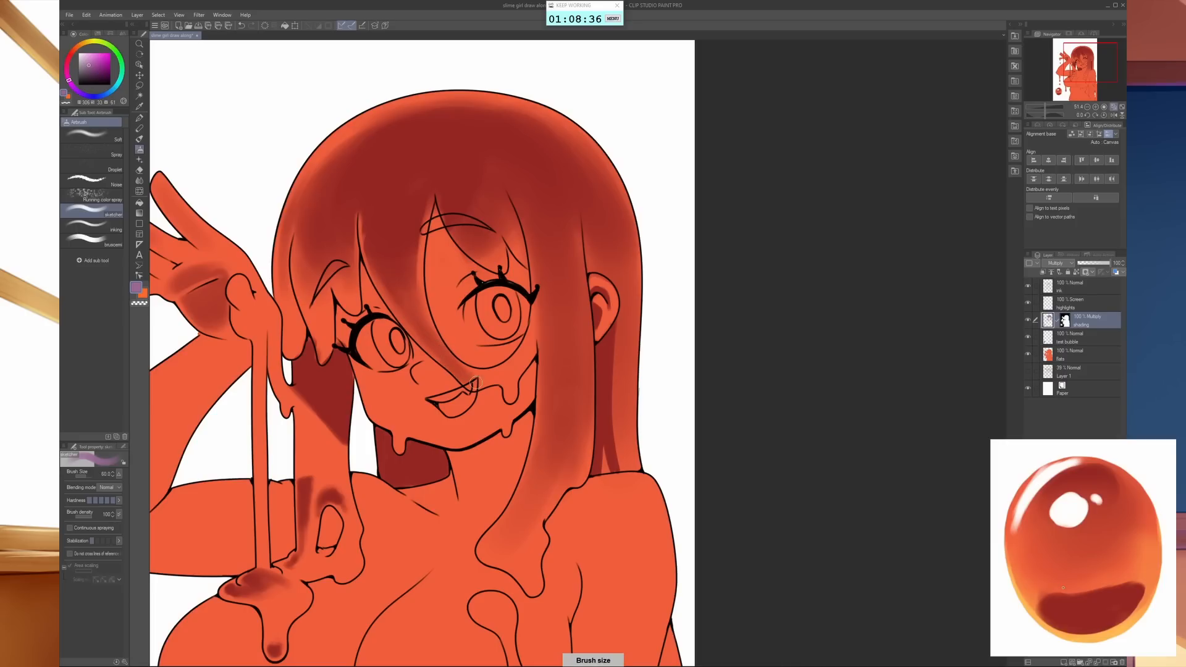
- Shade the slime drip on the cheek and darken the edge of the side hair lock beside the eye in purple
{"action": "key", "text": "bracketleft"}
{"action": "key", "text": "bracketleft"}
{"action": "key", "text": "bracketleft"}
{"action": "key", "text": "bracketright"}
{"action": "key", "text": "bracketright"}
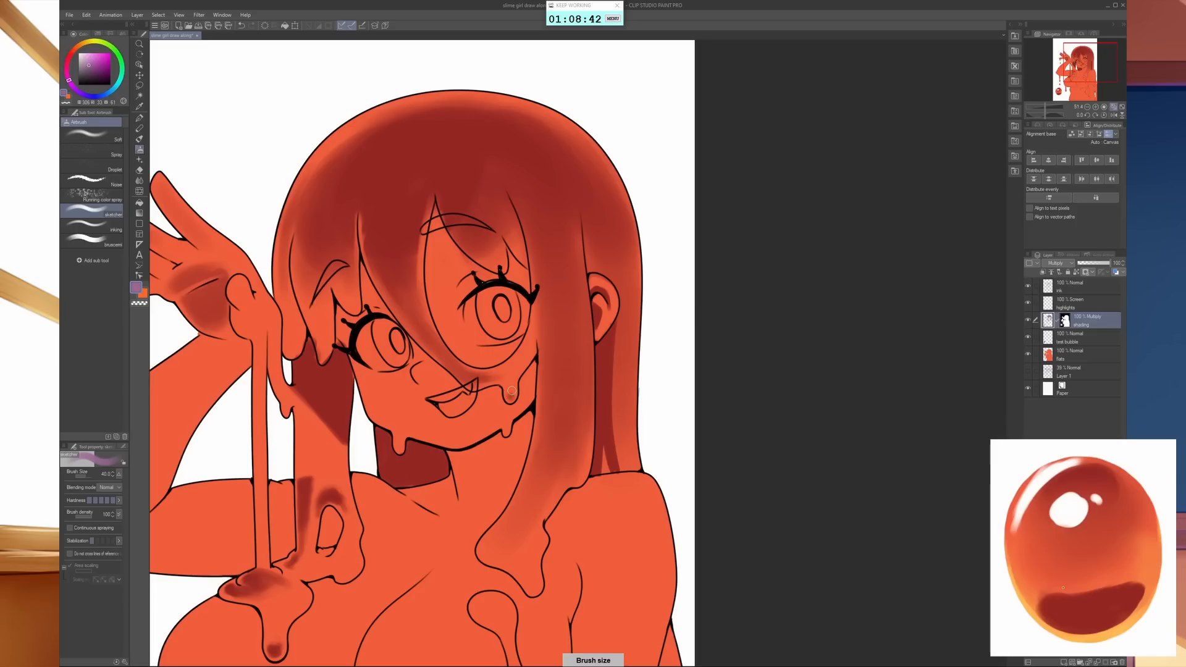
{"action": "left_click_drag", "start_coordinate": [511, 391], "coordinate": [512, 392]}
{"action": "key", "text": "bracketright"}
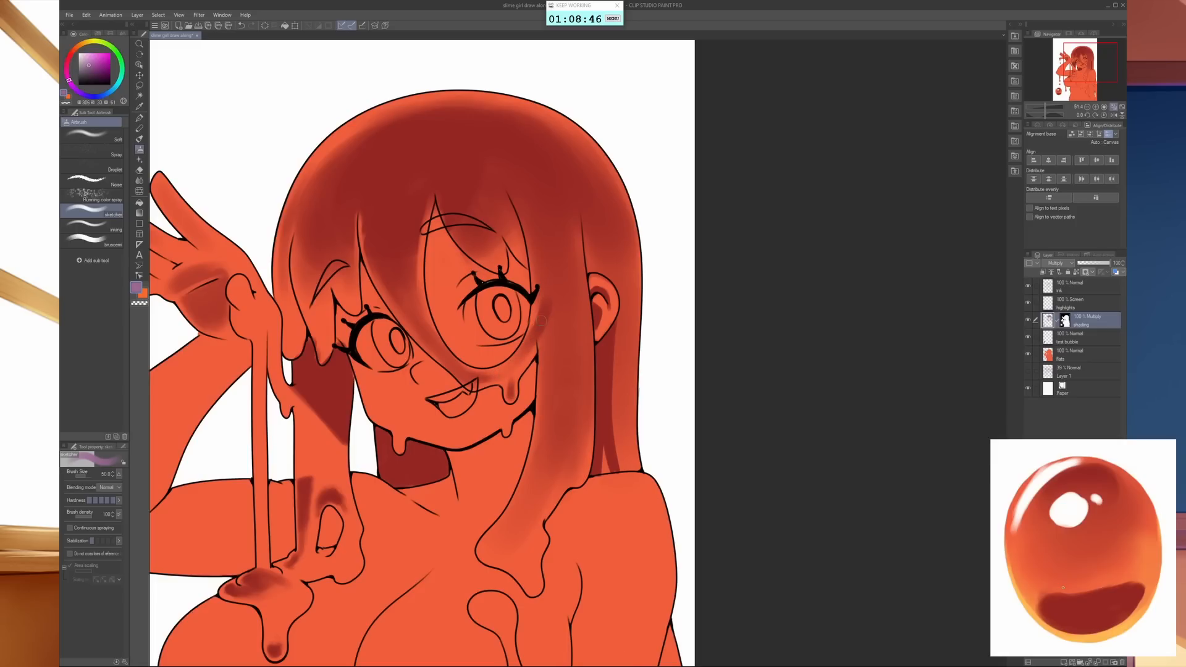
{"action": "left_click_drag", "start_coordinate": [541, 321], "coordinate": [543, 264]}
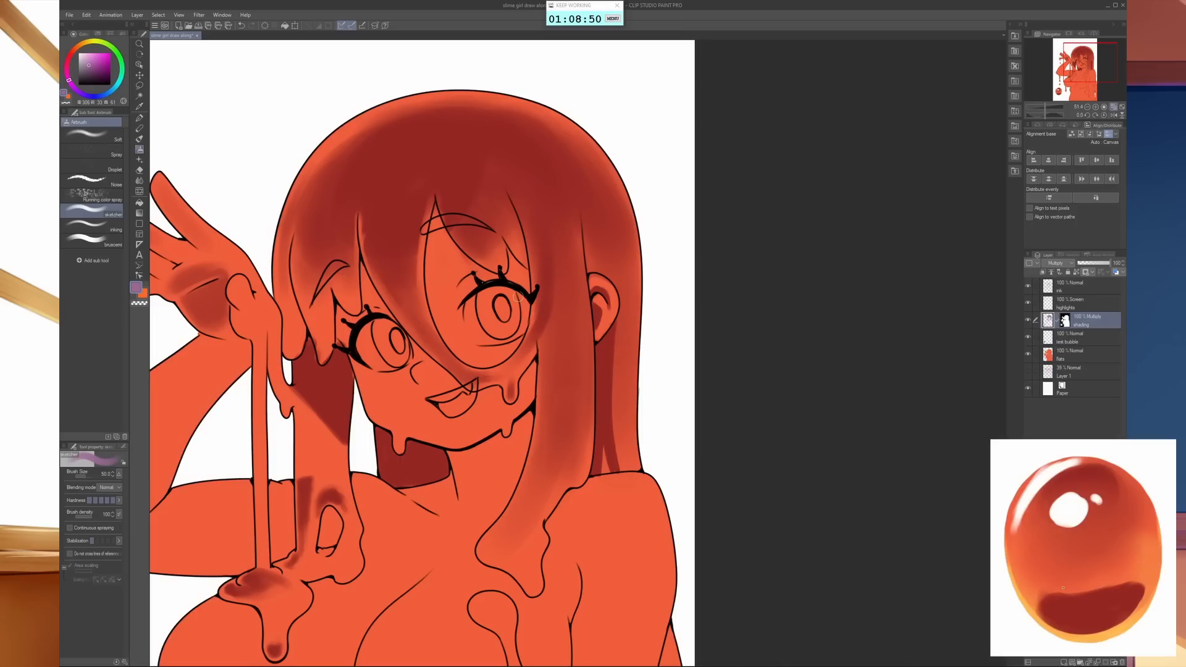
- Lighten thin edges along the fringe strands with the airbrush in transparent colour, reducing it to size 30
{"action": "key", "text": "bracketleft"}
{"action": "key", "text": "bracketleft"}
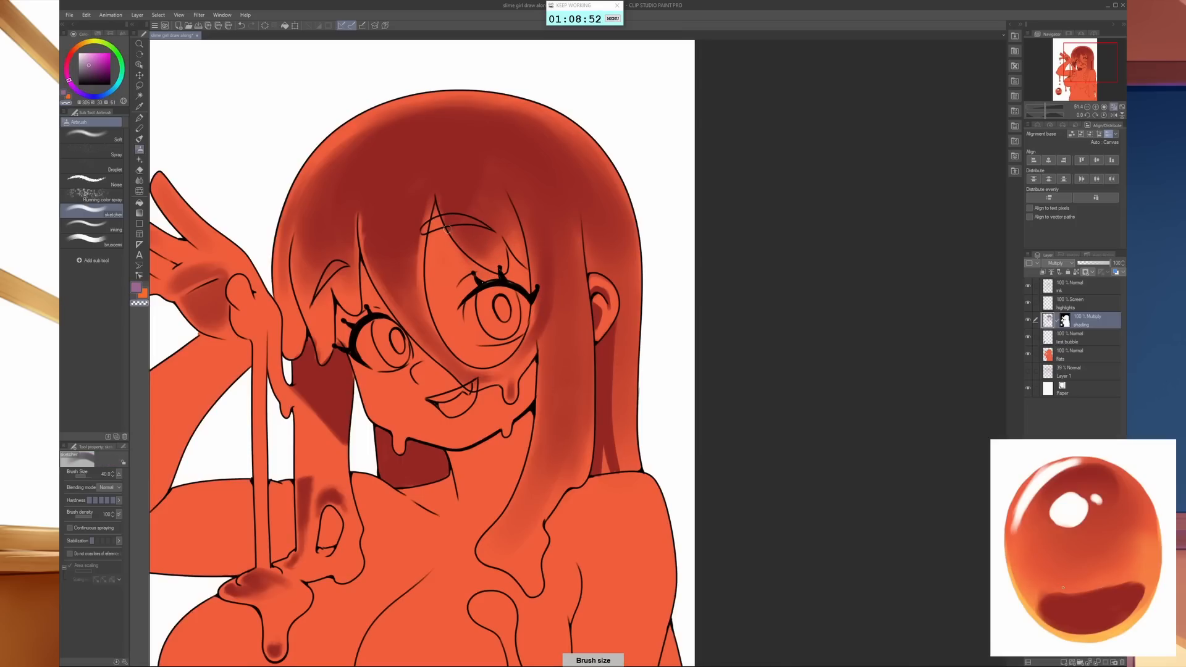
{"action": "key", "text": "bracketright"}
{"action": "key", "text": "bracketright"}
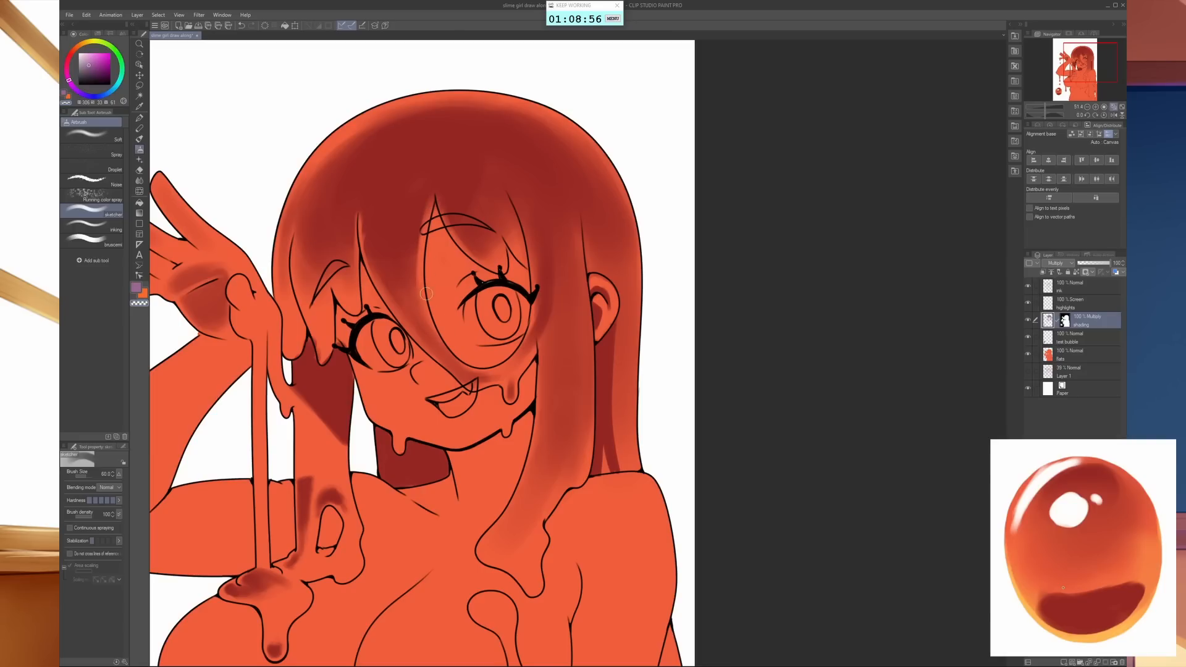
{"action": "key", "text": "bracketleft"}
{"action": "key", "text": "bracketleft"}
{"action": "key", "text": "bracketleft"}
{"action": "key", "text": "bracketleft"}
{"action": "key", "text": "bracketleft"}
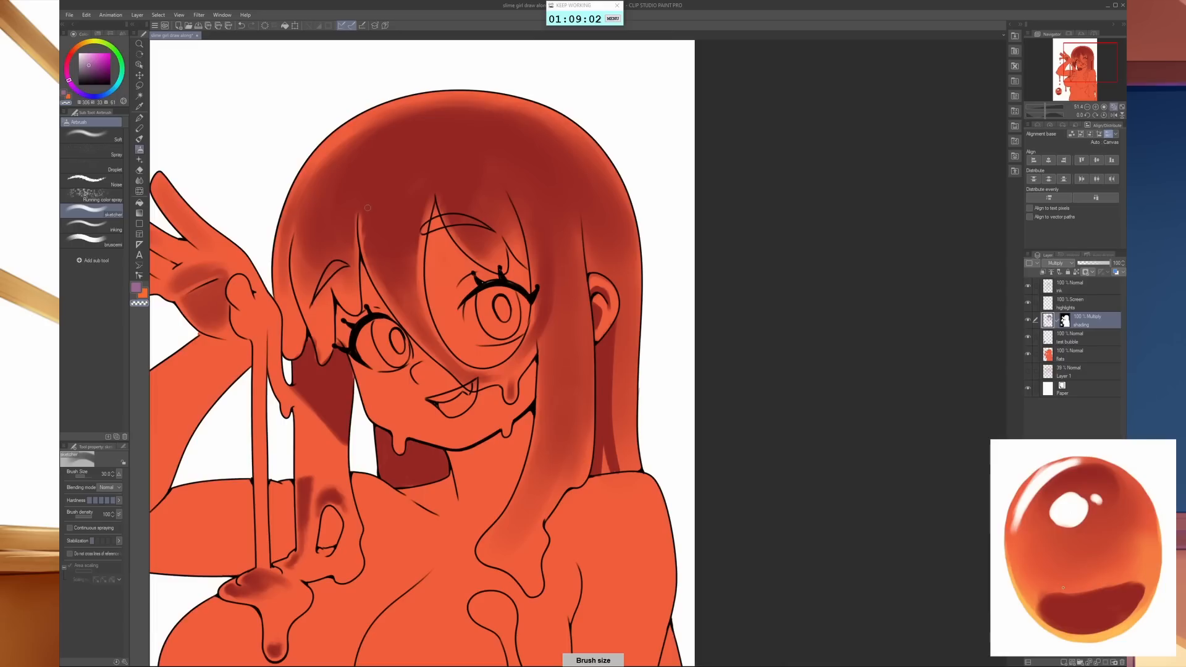
{"action": "left_click_drag", "start_coordinate": [362, 219], "coordinate": [362, 244]}
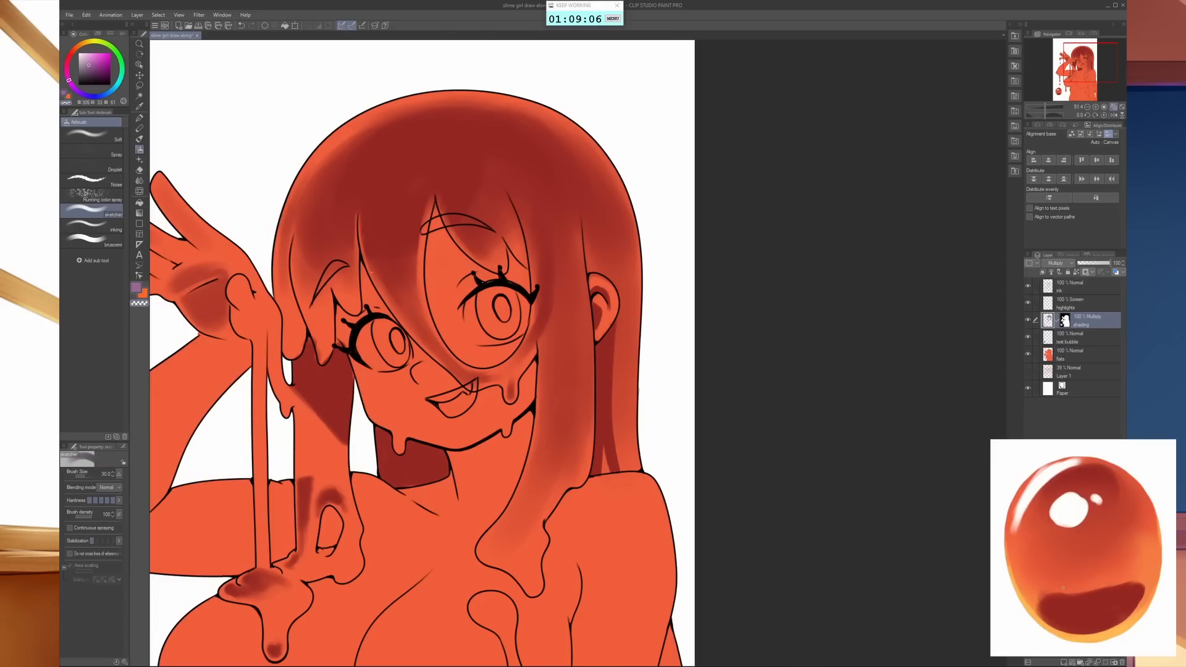
{"action": "left_click_drag", "start_coordinate": [358, 230], "coordinate": [381, 303]}
- Lay a purple shadow along the outer side of the raised forearm from wrist towards elbow
{"action": "left_click_drag", "start_coordinate": [627, 391], "coordinate": [837, 443]}
{"action": "scroll", "coordinate": [837, 443], "scroll_direction": "down", "scroll_amount": 1}
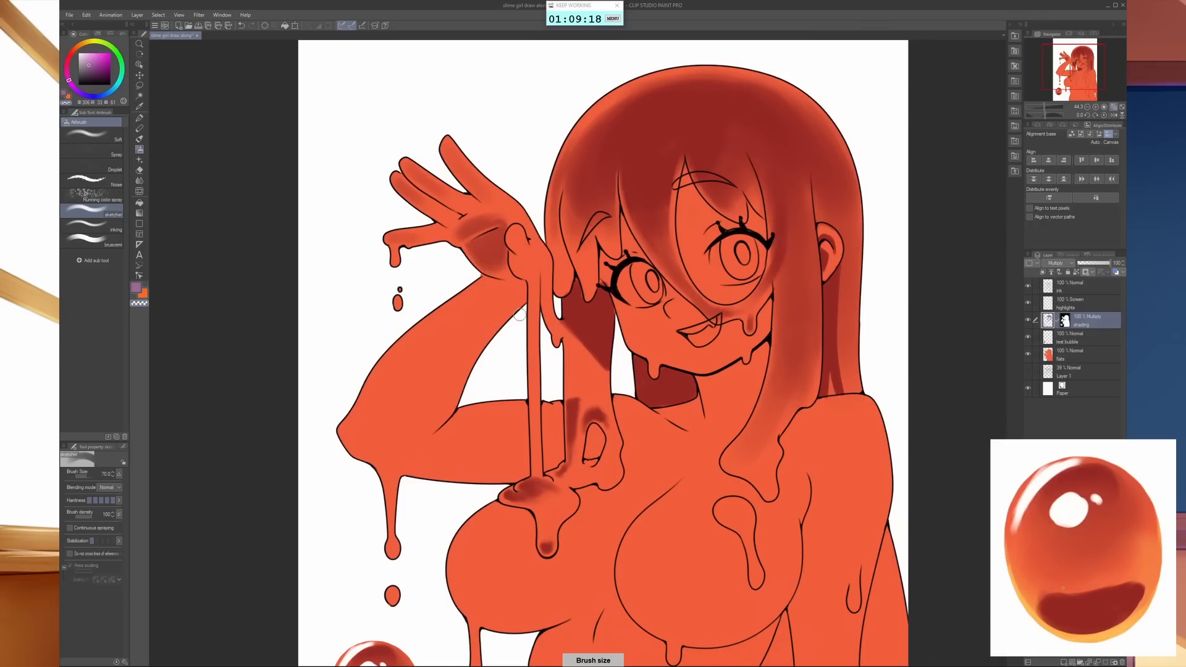
{"action": "key", "text": "bracketright"}
{"action": "key", "text": "bracketright"}
{"action": "key", "text": "bracketright"}
{"action": "key", "text": "bracketright"}
- Fill the rest of the raised forearm down to the elbow crease with purple shadow using a larger airbrush
{"action": "key", "text": "bracketright"}
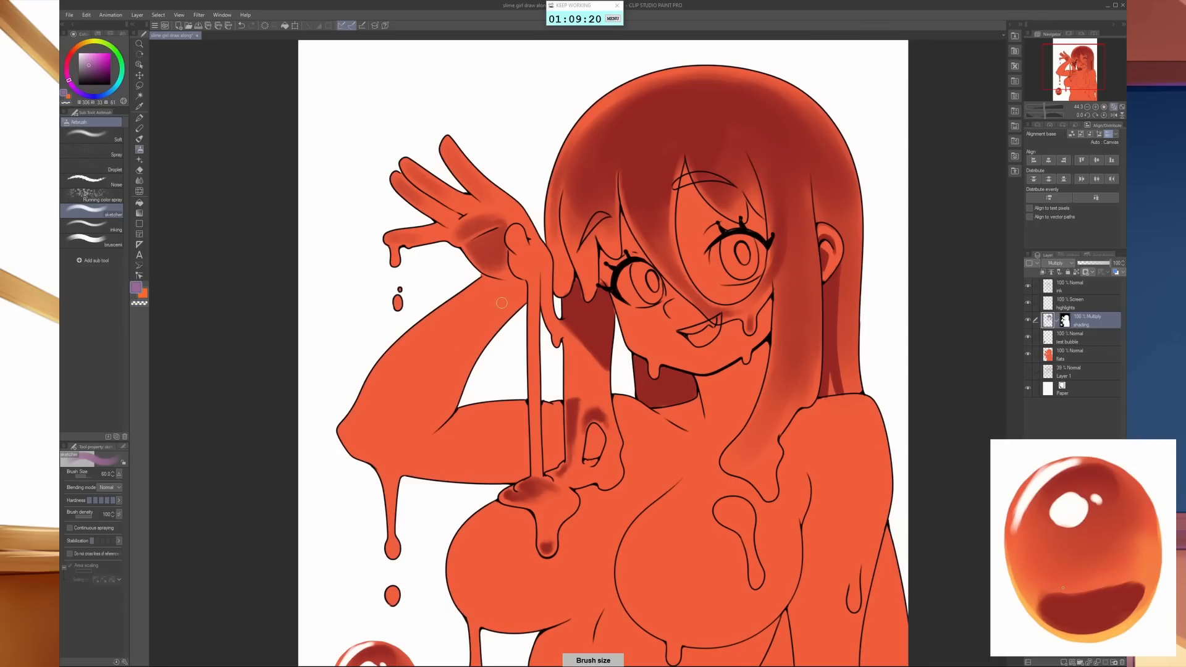
{"action": "mouse_move", "coordinate": [486, 283]}
{"action": "left_mouse_down"}
{"action": "mouse_move", "coordinate": [497, 288]}
{"action": "mouse_move", "coordinate": [446, 322]}
{"action": "mouse_move", "coordinate": [379, 399]}
{"action": "mouse_move", "coordinate": [382, 409]}
{"action": "left_mouse_up"}
{"action": "key", "text": "bracketleft"}
{"action": "key", "text": "bracketright"}
{"action": "key", "text": "bracketright"}
{"action": "key", "text": "bracketright"}
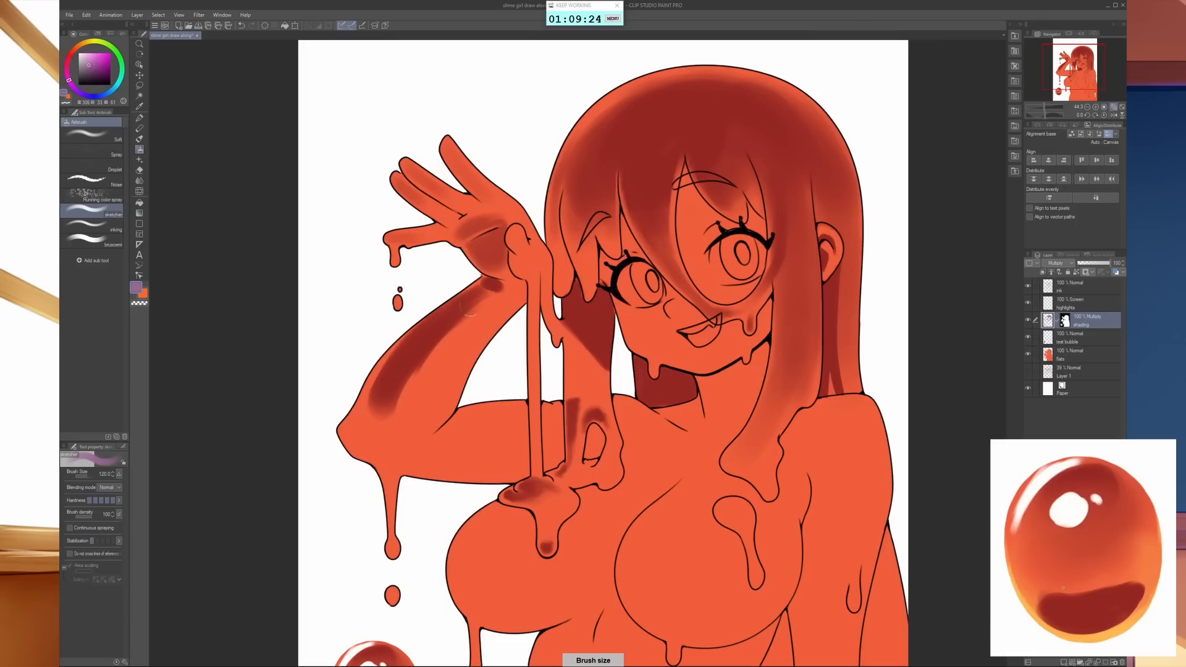
{"action": "mouse_move", "coordinate": [476, 309]}
{"action": "left_mouse_down"}
{"action": "mouse_move", "coordinate": [441, 347]}
{"action": "mouse_move", "coordinate": [463, 341]}
{"action": "mouse_move", "coordinate": [446, 365]}
{"action": "mouse_move", "coordinate": [454, 350]}
{"action": "mouse_move", "coordinate": [373, 416]}
{"action": "left_mouse_up"}
{"action": "mouse_move", "coordinate": [400, 396]}
{"action": "left_mouse_down"}
{"action": "mouse_move", "coordinate": [373, 427]}
{"action": "mouse_move", "coordinate": [404, 420]}
{"action": "left_mouse_up"}
{"action": "left_click_drag", "start_coordinate": [448, 377], "coordinate": [422, 417]}
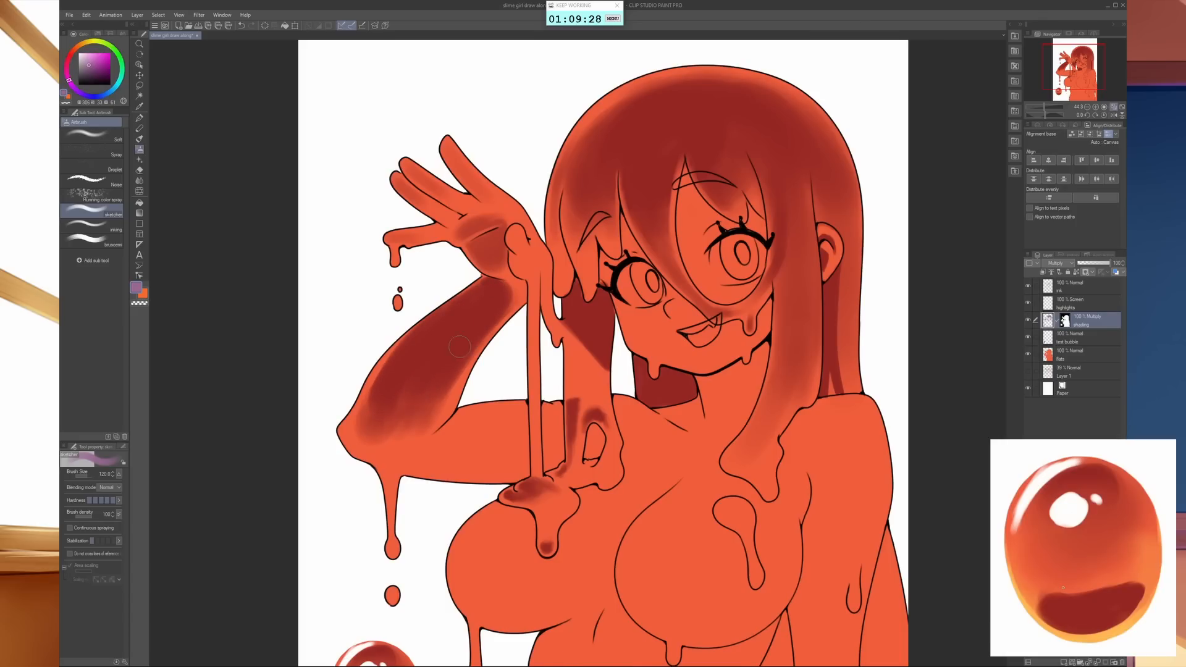
{"action": "mouse_move", "coordinate": [456, 344]}
{"action": "left_mouse_down"}
{"action": "mouse_move", "coordinate": [448, 382]}
{"action": "mouse_move", "coordinate": [439, 375]}
{"action": "mouse_move", "coordinate": [384, 445]}
{"action": "mouse_move", "coordinate": [381, 387]}
{"action": "mouse_move", "coordinate": [432, 402]}
{"action": "mouse_move", "coordinate": [386, 421]}
{"action": "mouse_move", "coordinate": [403, 438]}
{"action": "mouse_move", "coordinate": [437, 401]}
{"action": "mouse_move", "coordinate": [428, 381]}
{"action": "mouse_move", "coordinate": [410, 381]}
{"action": "mouse_move", "coordinate": [403, 427]}
{"action": "mouse_move", "coordinate": [370, 428]}
{"action": "mouse_move", "coordinate": [426, 453]}
{"action": "left_mouse_up"}
- Smooth the forearm shadow's transitions with an enlarged Blend brush
{"action": "key", "text": "j"}
{"action": "key", "text": "j"}
{"action": "key", "text": "bracketright"}
{"action": "key", "text": "bracketright"}
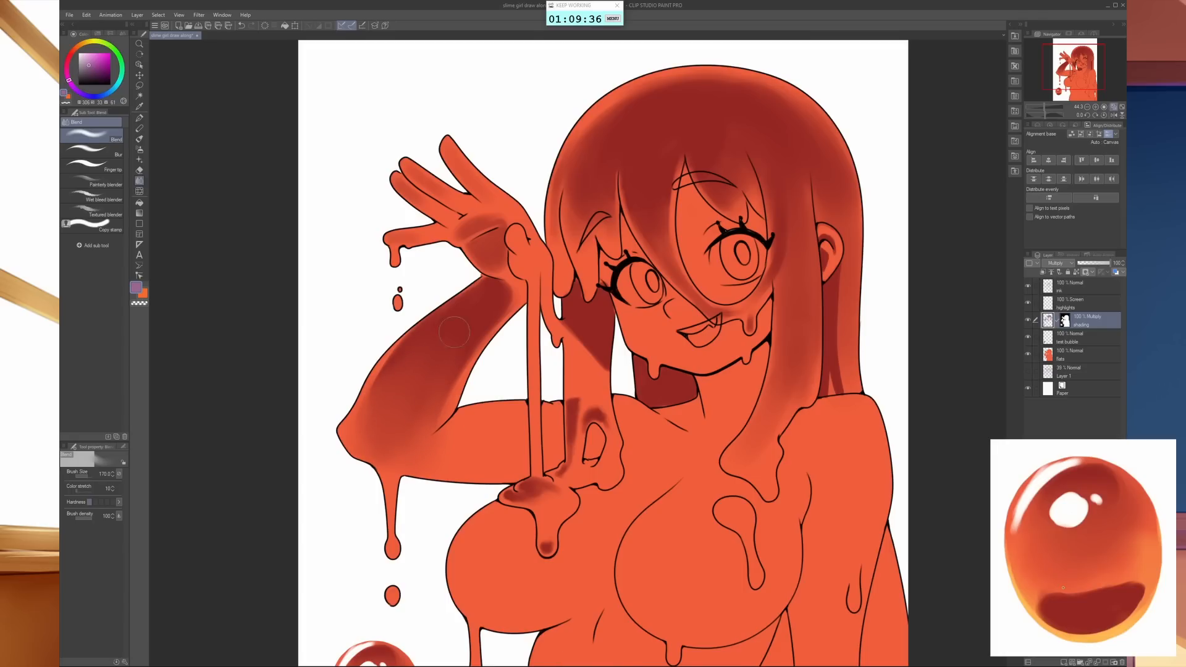
- Refine the edges of the forearm shadow with the airbrush in transparent colour, reducing it to size 40
{"action": "key", "text": "b"}
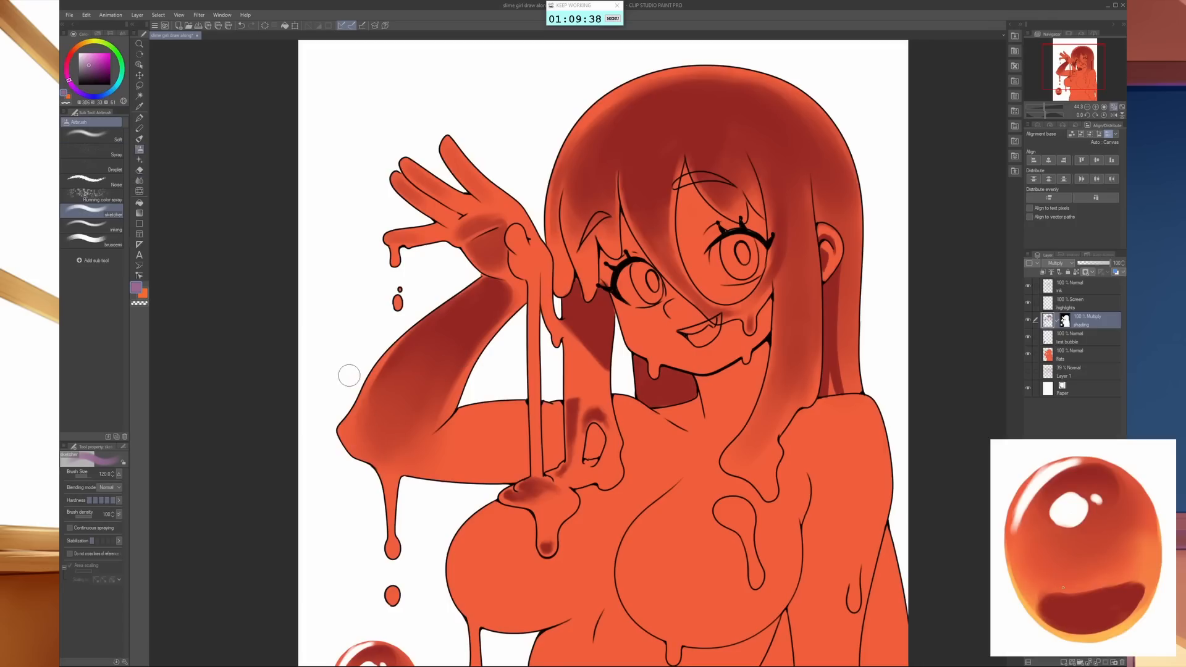
{"action": "key", "text": "bracketleft"}
{"action": "key", "text": "bracketleft"}
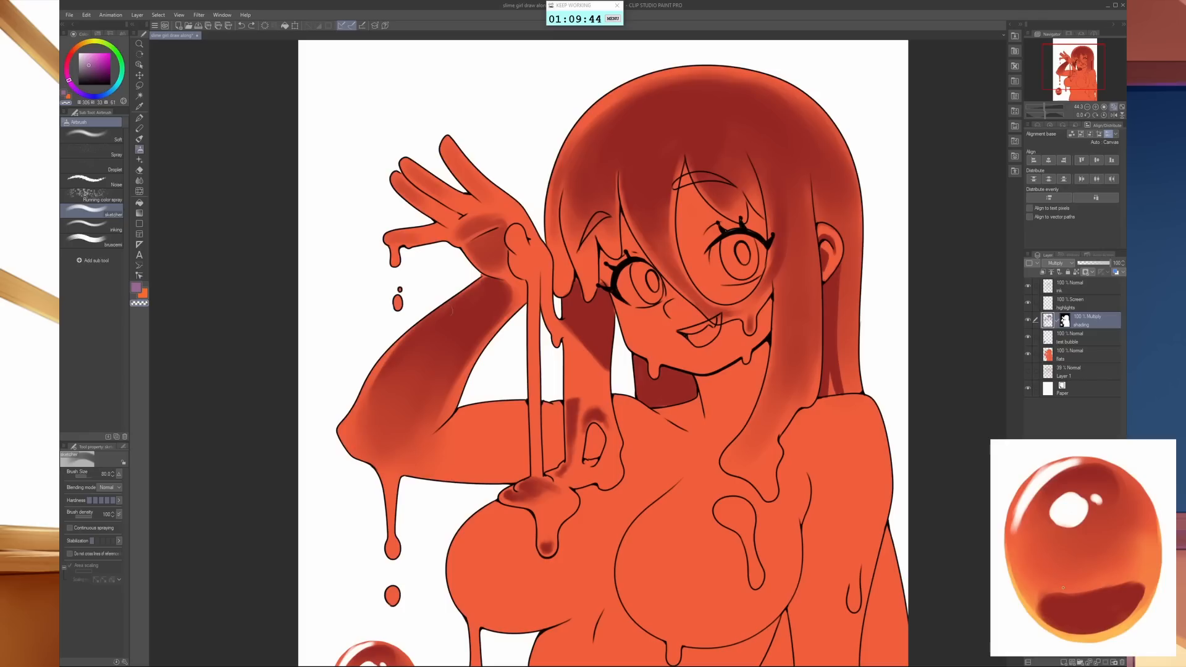
{"action": "key", "text": "bracketleft"}
{"action": "key", "text": "bracketleft"}
{"action": "key", "text": "bracketleft"}
{"action": "key", "text": "bracketleft"}
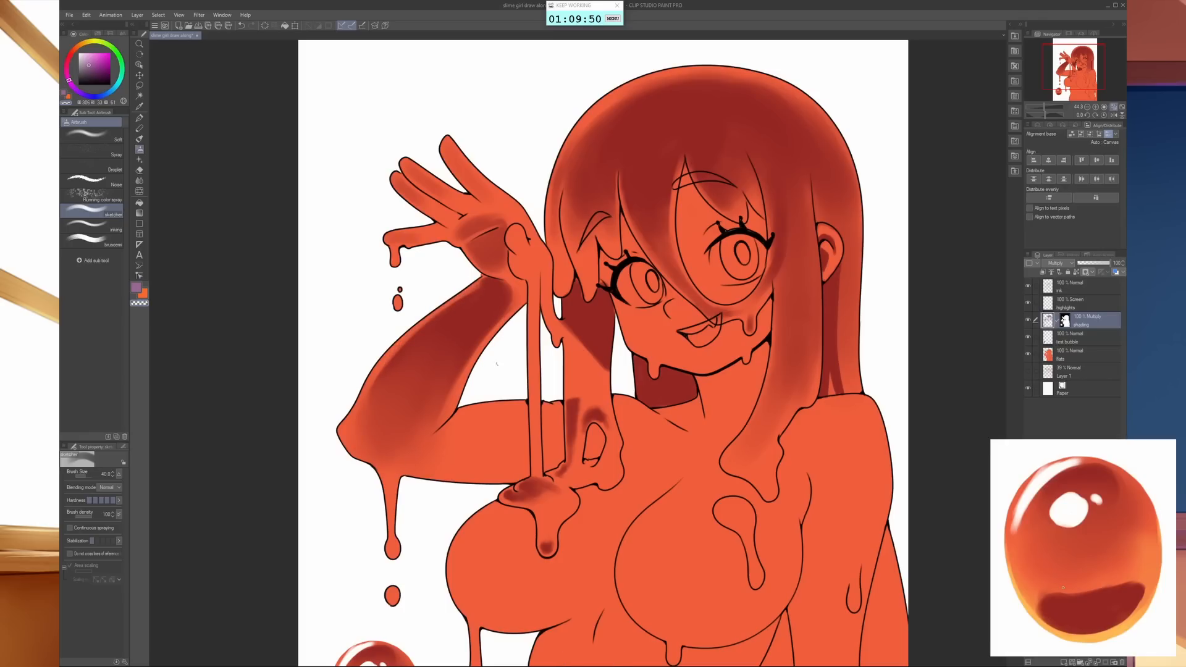
- Deepen the purple shadow on the inner forearm near the elbow crease and blend it down towards the elbow
{"action": "key", "text": "c"}
{"action": "key", "text": "]"}
{"action": "key", "text": "]"}
{"action": "key", "text": "]"}
{"action": "key", "text": "]"}
{"action": "key", "text": "]"}
{"action": "key", "text": "]"}
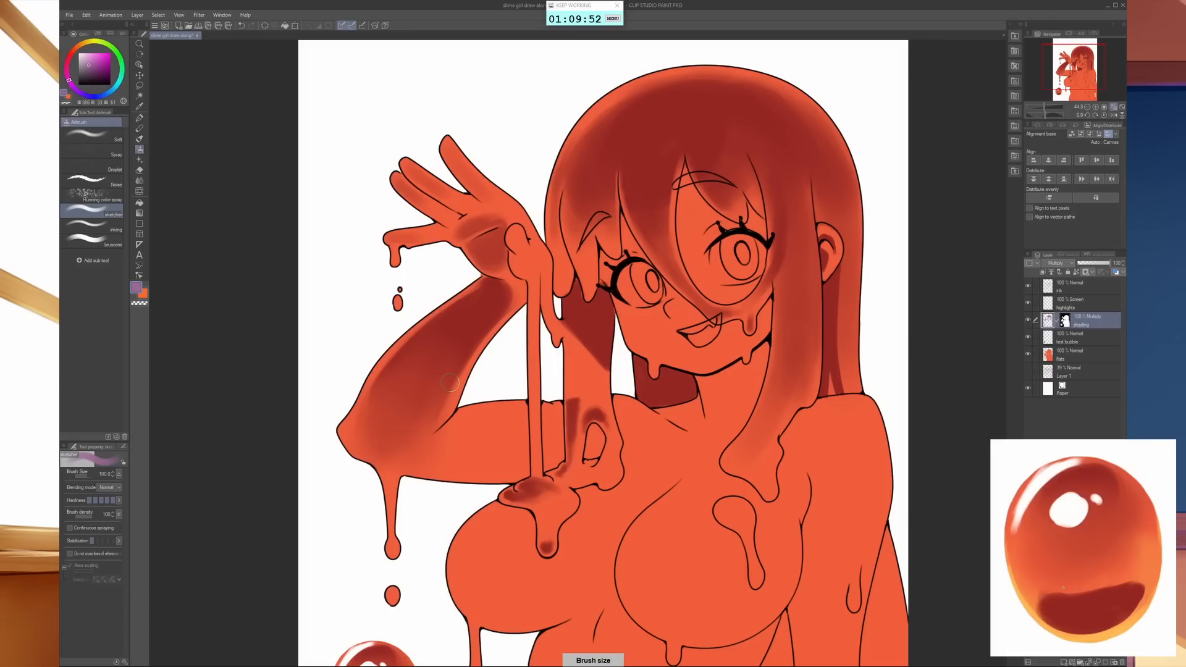
{"action": "key", "text": "bracketright"}
{"action": "left_click_drag", "start_coordinate": [451, 376], "coordinate": [429, 422]}
{"action": "key", "text": "j"}
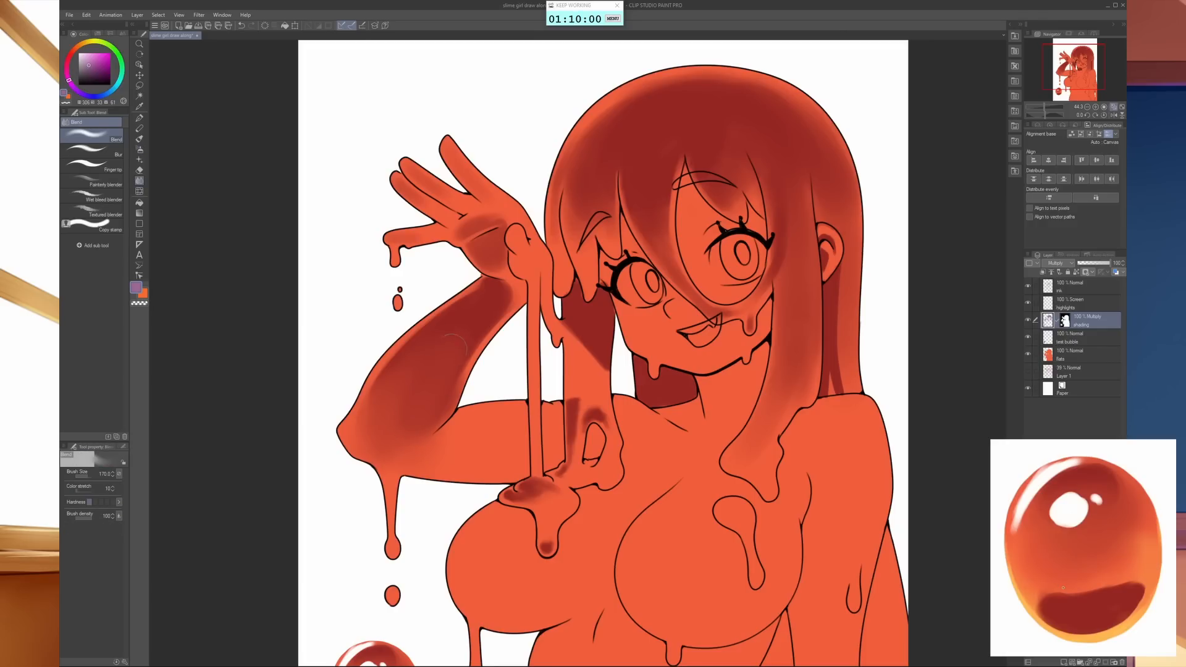
{"action": "mouse_move", "coordinate": [441, 343]}
{"action": "left_mouse_down"}
{"action": "mouse_move", "coordinate": [410, 370]}
{"action": "mouse_move", "coordinate": [390, 445]}
{"action": "mouse_move", "coordinate": [426, 439]}
{"action": "mouse_move", "coordinate": [378, 409]}
{"action": "mouse_move", "coordinate": [392, 434]}
{"action": "mouse_move", "coordinate": [449, 439]}
{"action": "mouse_move", "coordinate": [357, 454]}
{"action": "left_mouse_up"}
- Add a small dark purple shadow at the tip of the elbow and blend it into the surrounding shading
{"action": "key", "text": "b"}
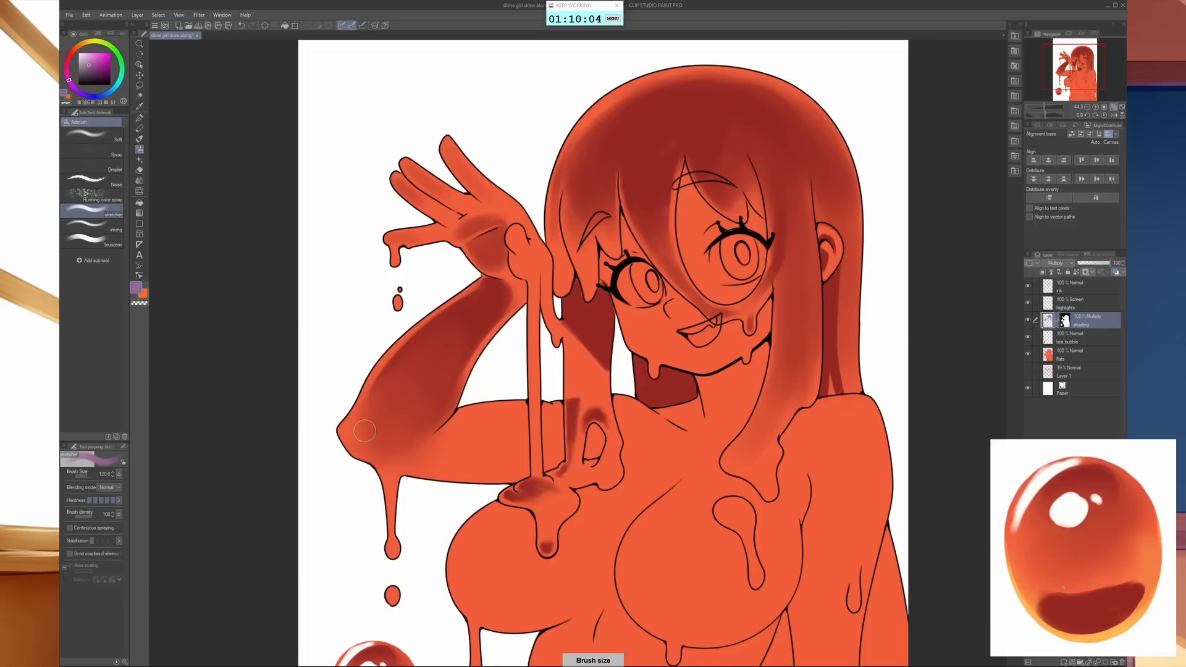
{"action": "mouse_move", "coordinate": [363, 414]}
{"action": "left_mouse_down"}
{"action": "mouse_move", "coordinate": [351, 438]}
{"action": "mouse_move", "coordinate": [369, 427]}
{"action": "left_mouse_up"}
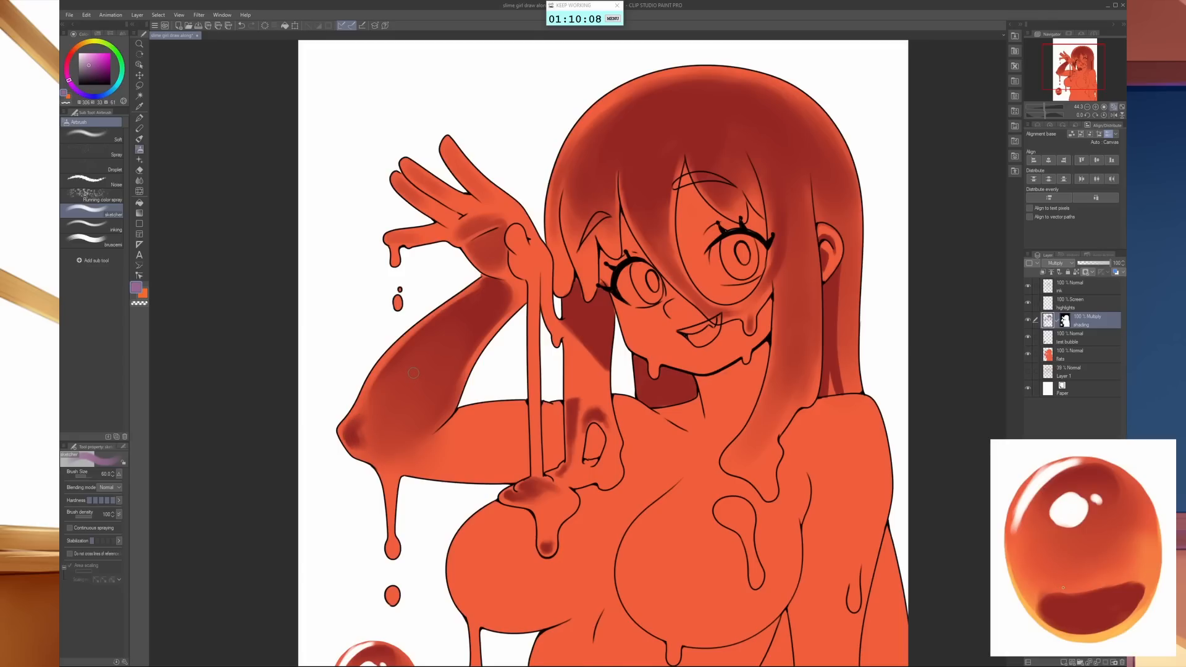
{"action": "key", "text": "j"}
{"action": "key", "text": "bracketleft"}
{"action": "key", "text": "bracketleft"}
{"action": "key", "text": "bracketleft"}
{"action": "key", "text": "bracketleft"}
{"action": "key", "text": "bracketleft"}
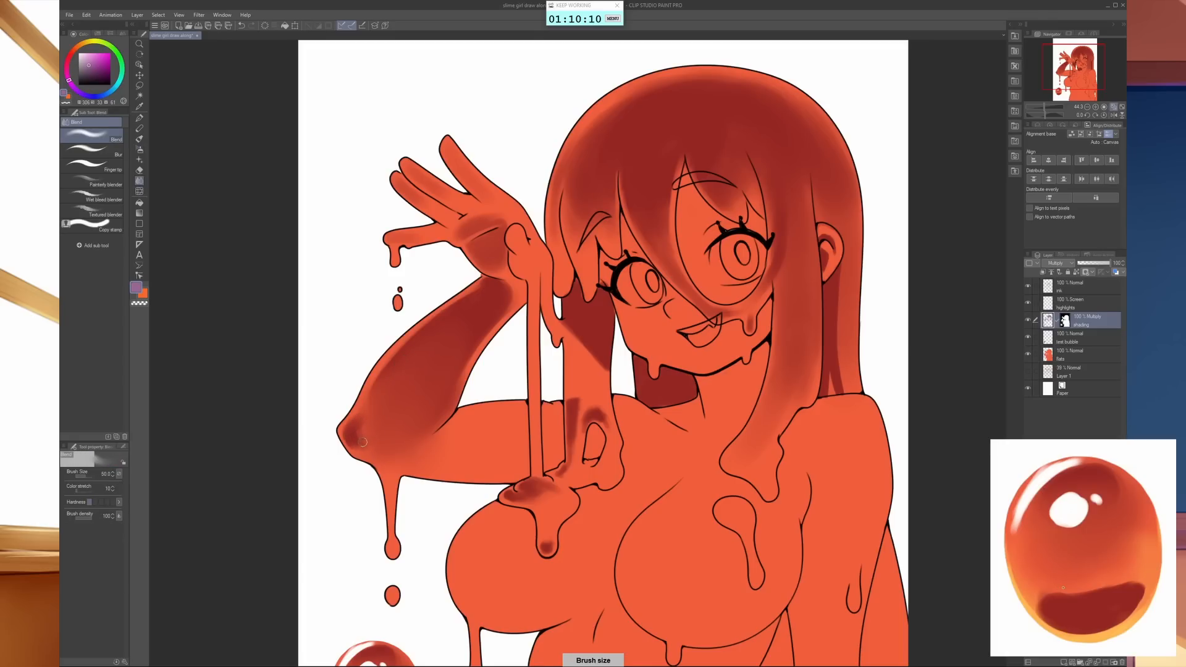
{"action": "key", "text": "bracketright"}
{"action": "key", "text": "bracketright"}
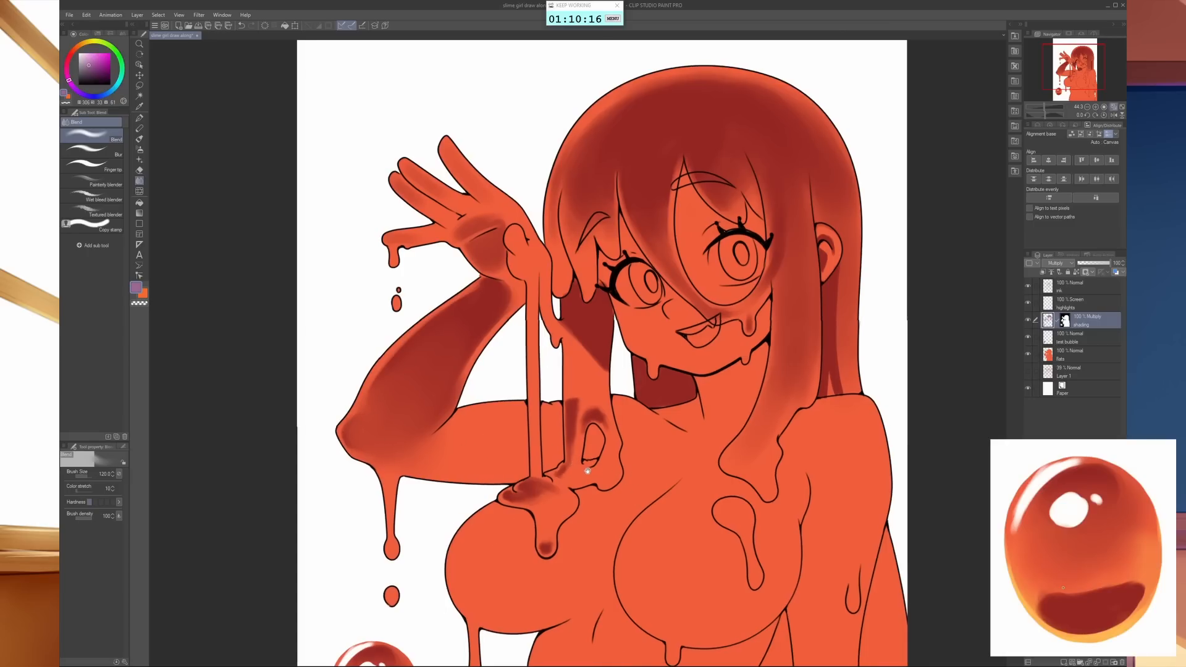
- Airbrush a thin purple shadow along the underside of the raised upper arm
{"action": "left_click_drag", "start_coordinate": [569, 482], "coordinate": [519, 482]}
{"action": "key", "text": "b"}
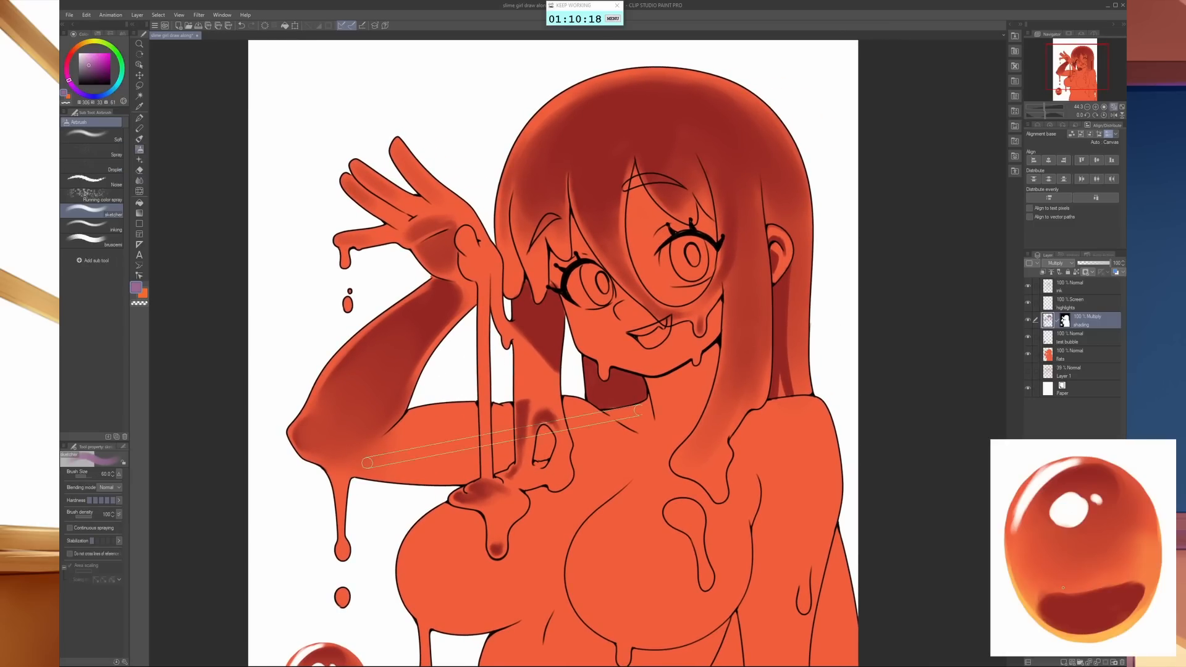
{"action": "mouse_move", "coordinate": [645, 409]}
{"action": "left_mouse_down"}
{"action": "mouse_move", "coordinate": [539, 525]}
{"action": "mouse_move", "coordinate": [520, 520]}
{"action": "left_mouse_up"}
{"action": "key", "text": "bracketleft"}
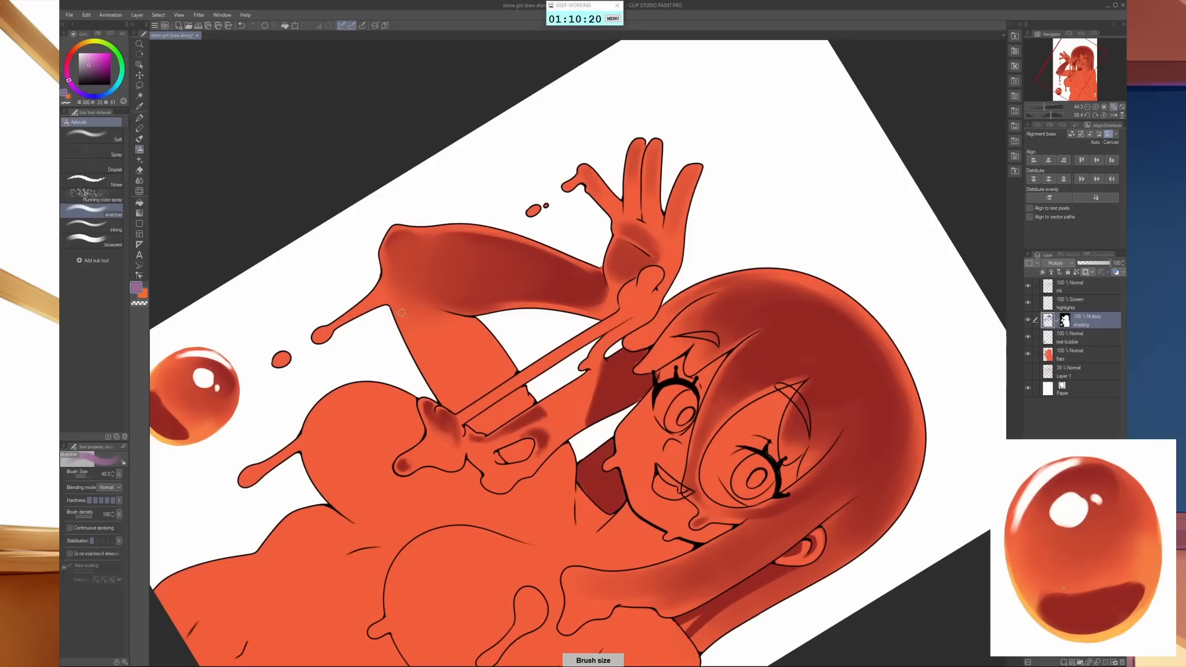
{"action": "key", "text": "bracketleft"}
{"action": "key", "text": "bracketleft"}
{"action": "key", "text": "bracketright"}
{"action": "key", "text": "bracketright"}
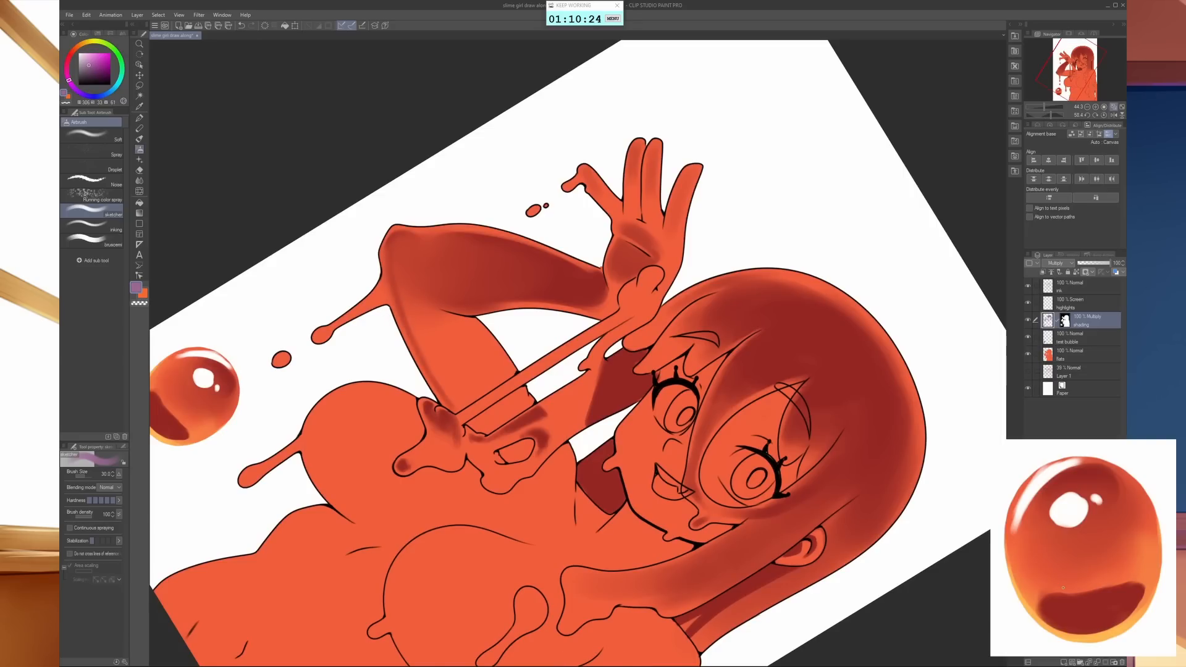
- Airbrush a purple shadow from the elbow crease along the top edge of the upper arm
{"action": "mouse_move", "coordinate": [635, 466]}
{"action": "left_mouse_down"}
{"action": "mouse_move", "coordinate": [699, 390]}
{"action": "mouse_move", "coordinate": [704, 351]}
{"action": "left_mouse_up"}
{"action": "key", "text": "space"}
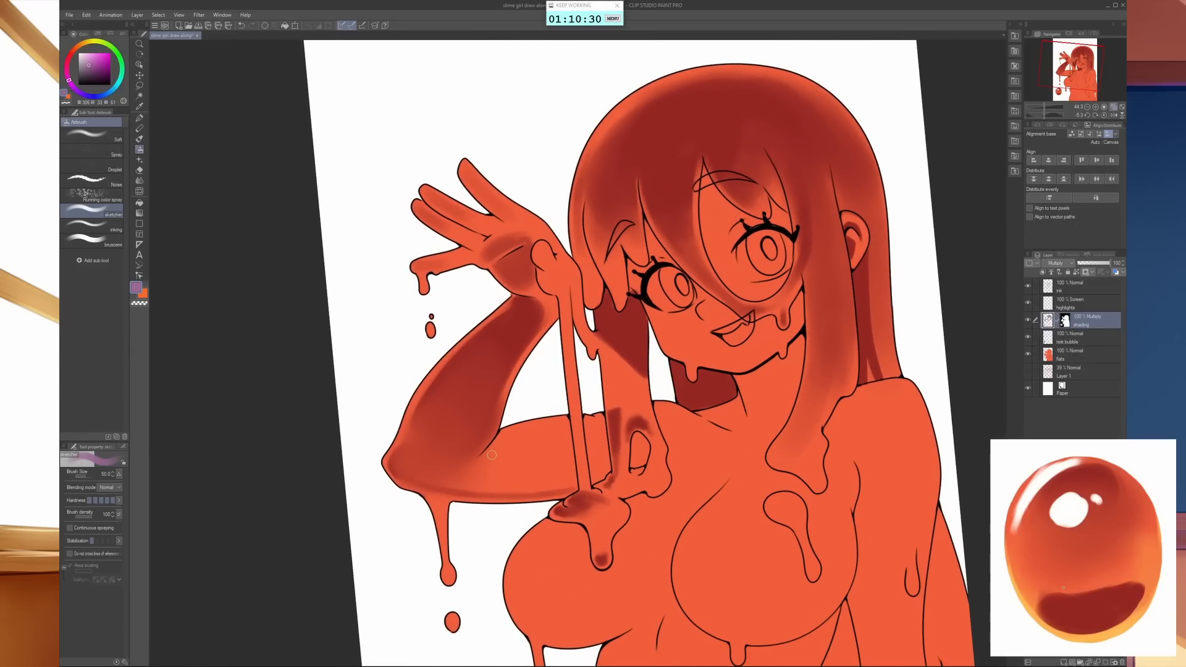
{"action": "left_click_drag", "start_coordinate": [501, 445], "coordinate": [576, 418]}
- Lasso the raised upper arm and subtract the hanging slime strand and the hair lock in front from the selection
{"action": "key", "text": "m"}
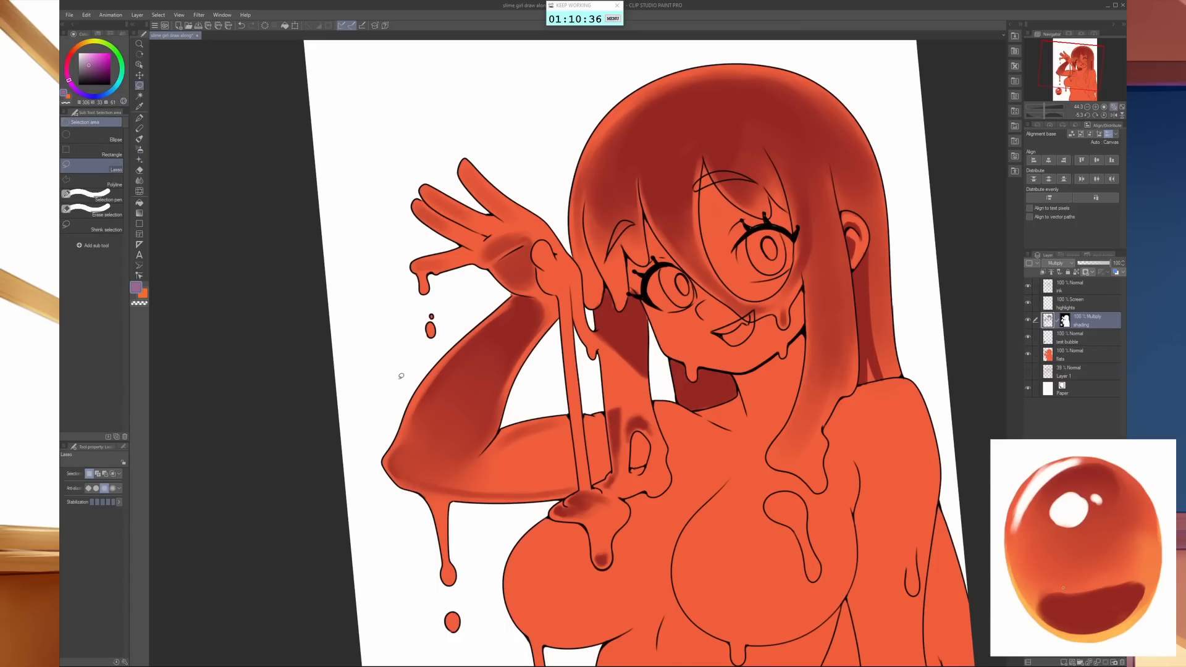
{"action": "left_click_drag", "start_coordinate": [435, 332], "coordinate": [389, 365]}
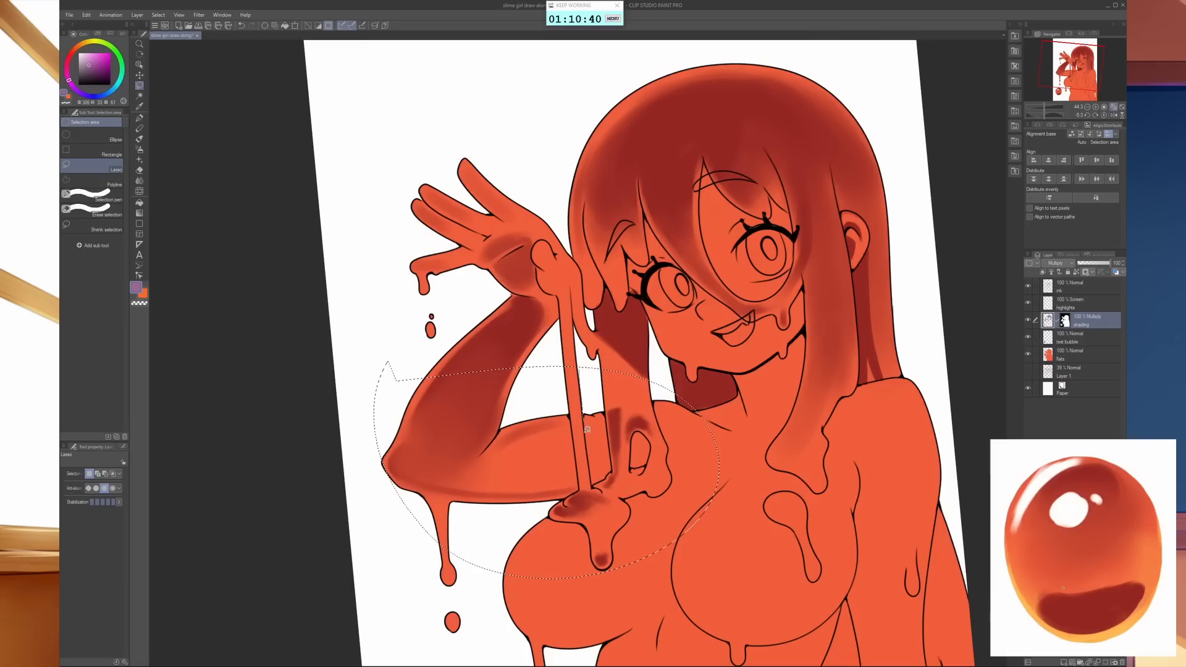
{"action": "mouse_move", "coordinate": [591, 457]}
{"action": "left_mouse_down"}
{"action": "mouse_move", "coordinate": [586, 491]}
{"action": "mouse_move", "coordinate": [580, 477]}
{"action": "left_mouse_up"}
{"action": "left_click_drag", "start_coordinate": [573, 427], "coordinate": [571, 401]}
{"action": "mouse_move", "coordinate": [612, 437]}
{"action": "left_mouse_down"}
{"action": "mouse_move", "coordinate": [606, 478]}
{"action": "mouse_move", "coordinate": [585, 489]}
{"action": "mouse_move", "coordinate": [643, 492]}
{"action": "mouse_move", "coordinate": [669, 459]}
{"action": "left_mouse_up"}
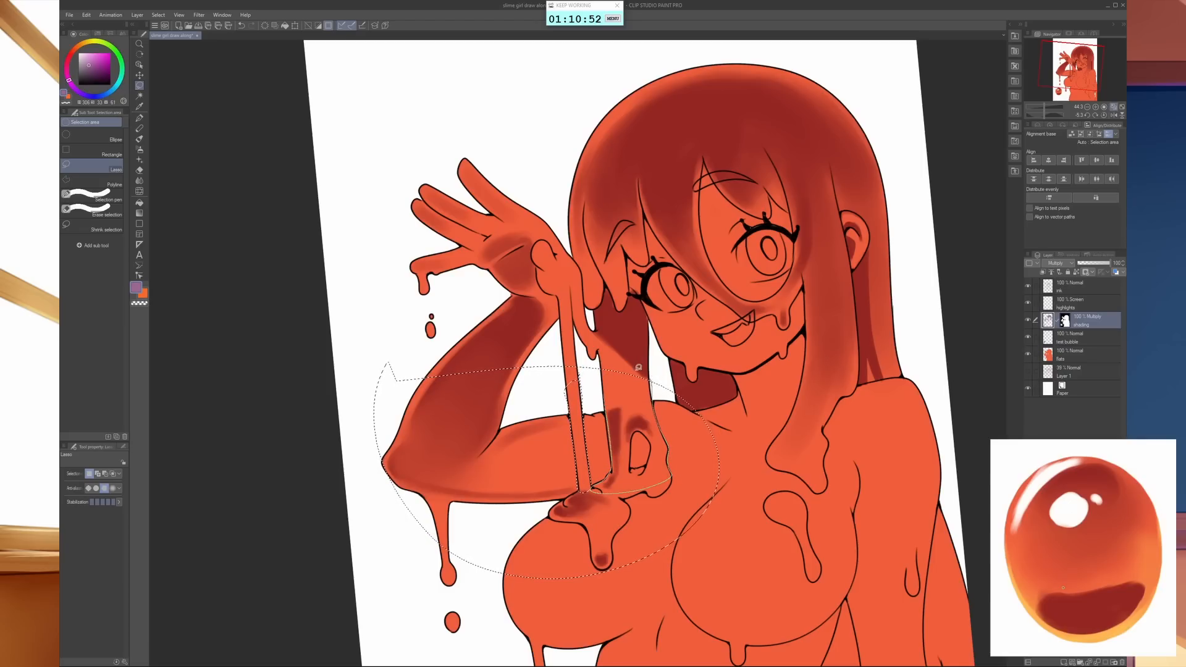
- Airbrush a purple shadow with an enlarged brush along the selected upper arm, extending behind the hair to the shoulder
{"action": "key", "text": "b"}
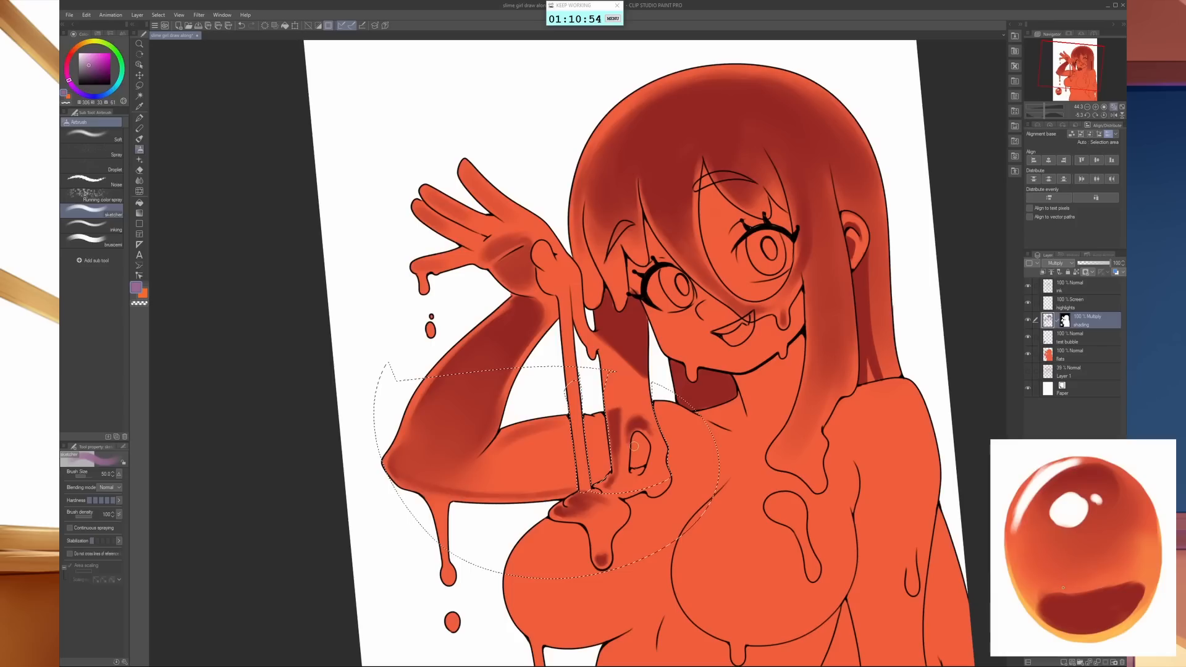
{"action": "key", "text": "bracketright"}
{"action": "key", "text": "bracketright"}
{"action": "key", "text": "bracketright"}
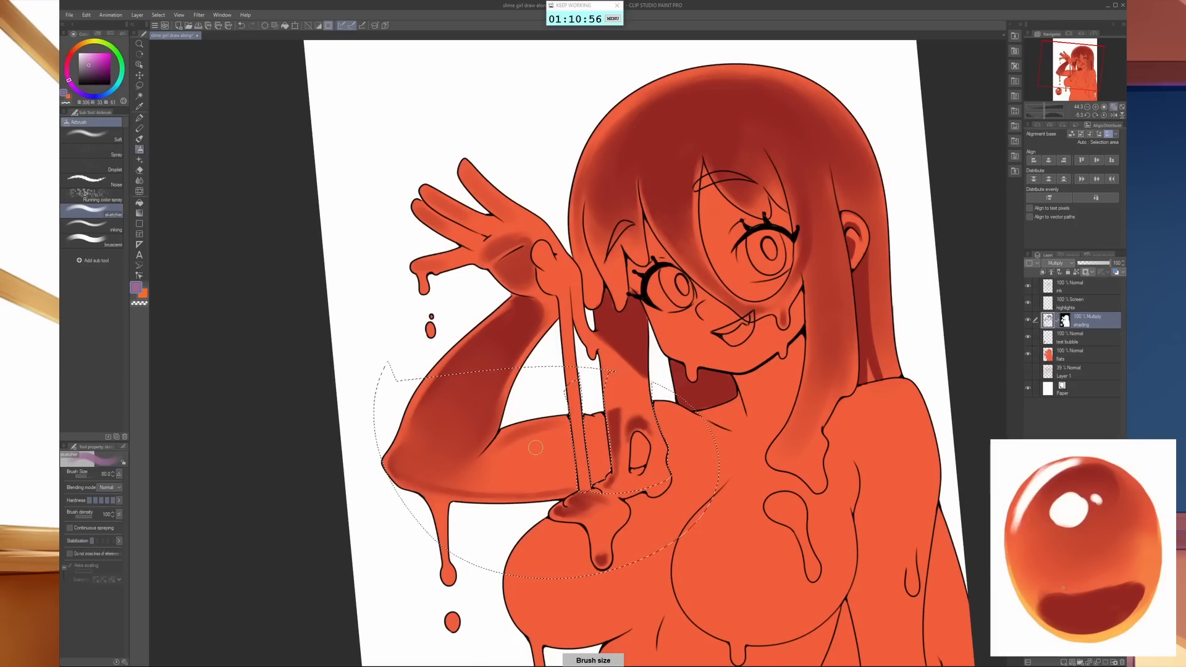
{"action": "key", "text": "bracketright"}
{"action": "key", "text": "bracketright"}
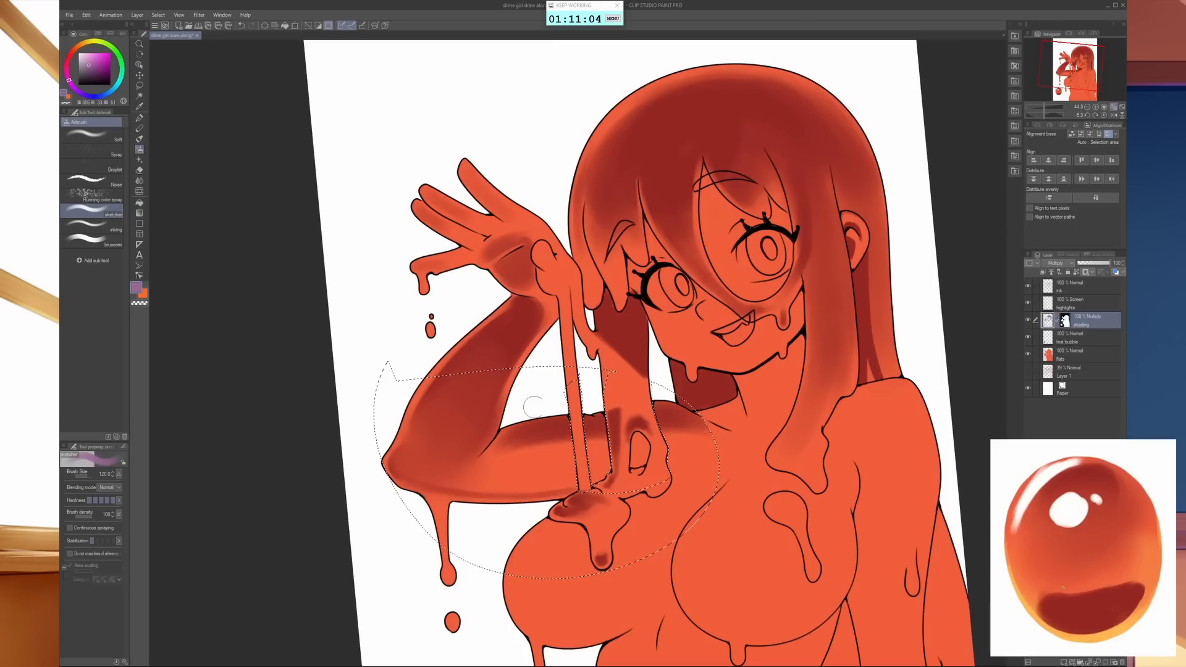
- Soften the upper arm shadow with the airbrush in transparent colour, restore the purple colour and clear the selection
{"action": "key", "text": "bracketright"}
{"action": "key", "text": "bracketright"}
{"action": "key", "text": "bracketleft"}
{"action": "key", "text": "bracketleft"}
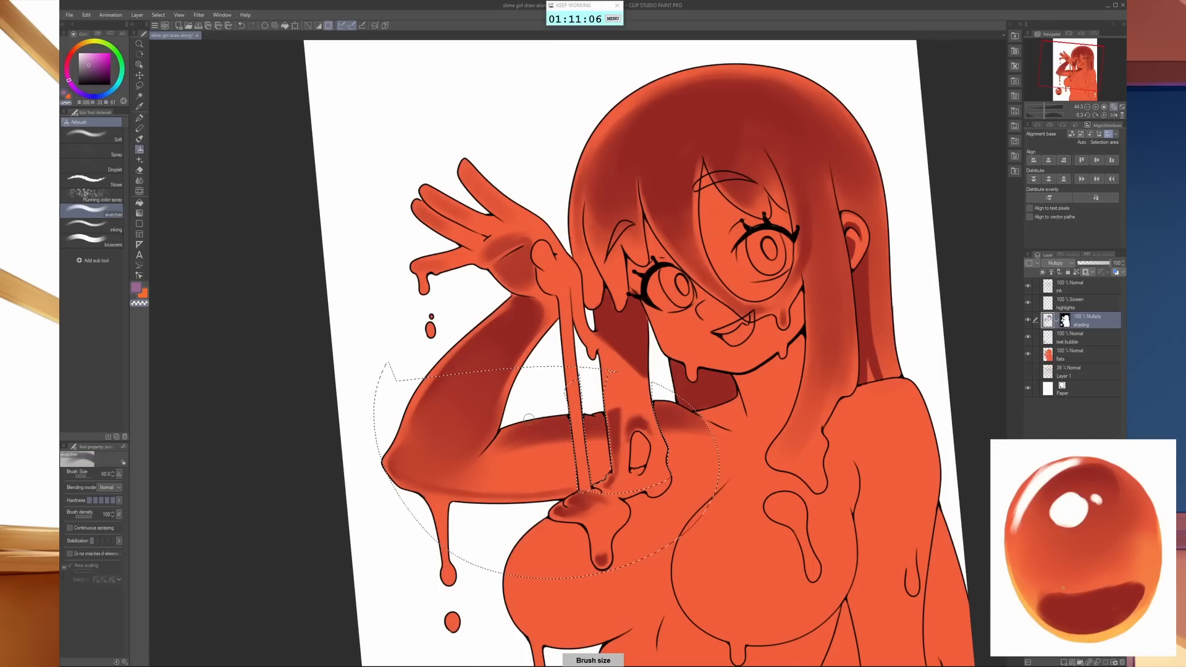
{"action": "key", "text": "bracketright"}
{"action": "key", "text": "bracketright"}
{"action": "key", "text": "bracketright"}
{"action": "key", "text": "bracketright"}
{"action": "key", "text": "bracketleft"}
{"action": "key", "text": "bracketleft"}
{"action": "key", "text": "bracketleft"}
{"action": "key", "text": "bracketleft"}
{"action": "key", "text": "bracketleft"}
{"action": "key", "text": "bracketleft"}
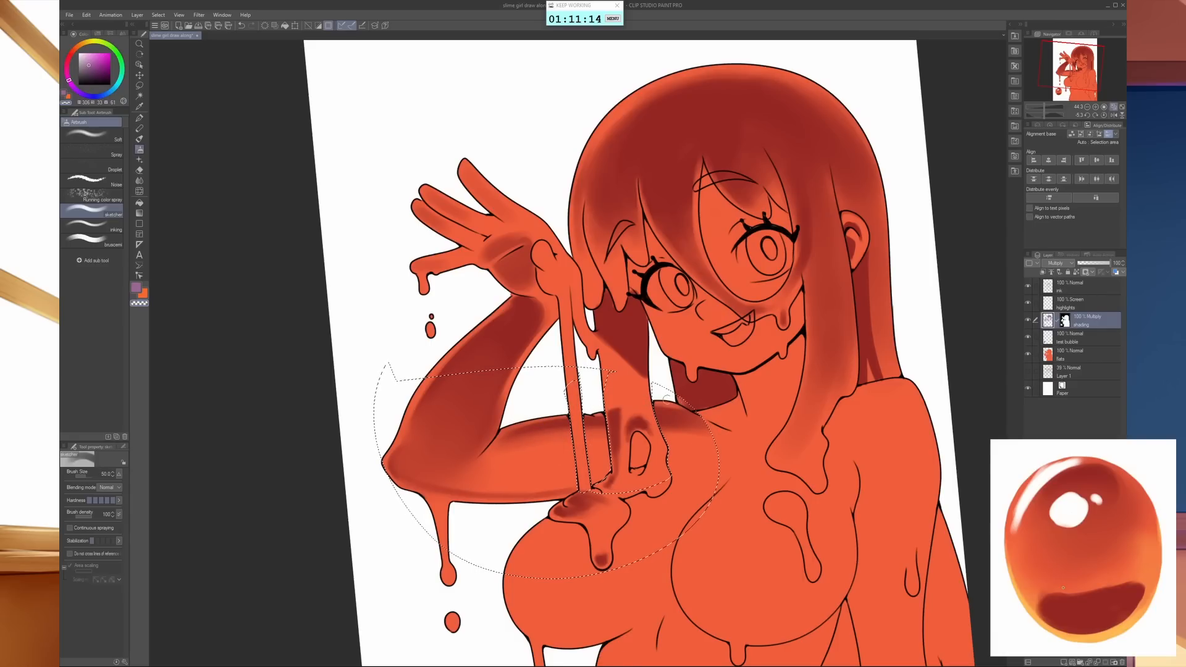
{"action": "key", "text": "c"}
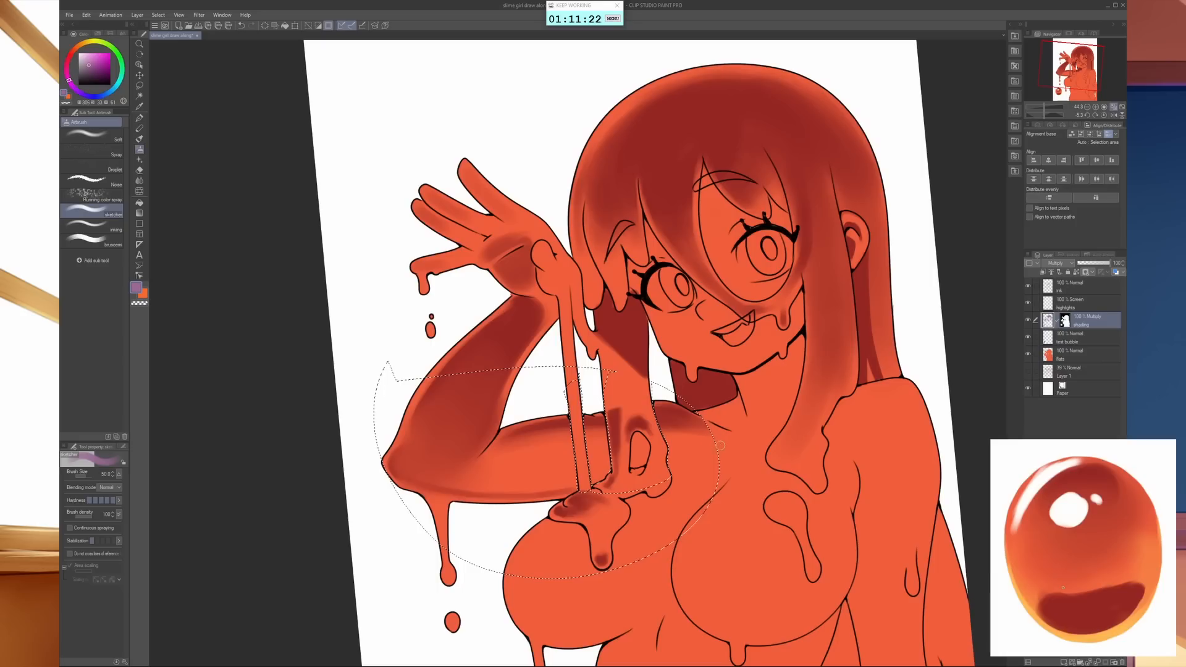
{"action": "key", "text": "ctrl+d"}
- Reset the canvas rotation and airbrush purple shadows on the thumb, its base and the palm of the raised hand
{"action": "left_click_drag", "start_coordinate": [782, 503], "coordinate": [657, 495]}
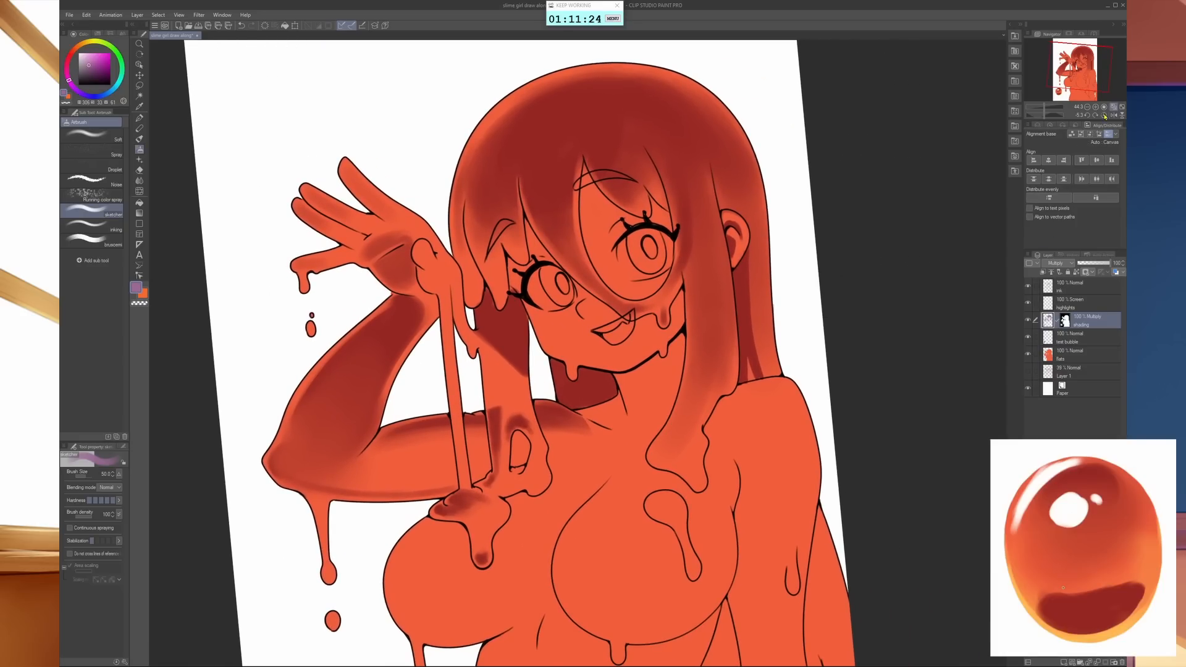
{"action": "left_click", "coordinate": [1103, 116]}
{"action": "left_click_drag", "start_coordinate": [814, 440], "coordinate": [855, 306]}
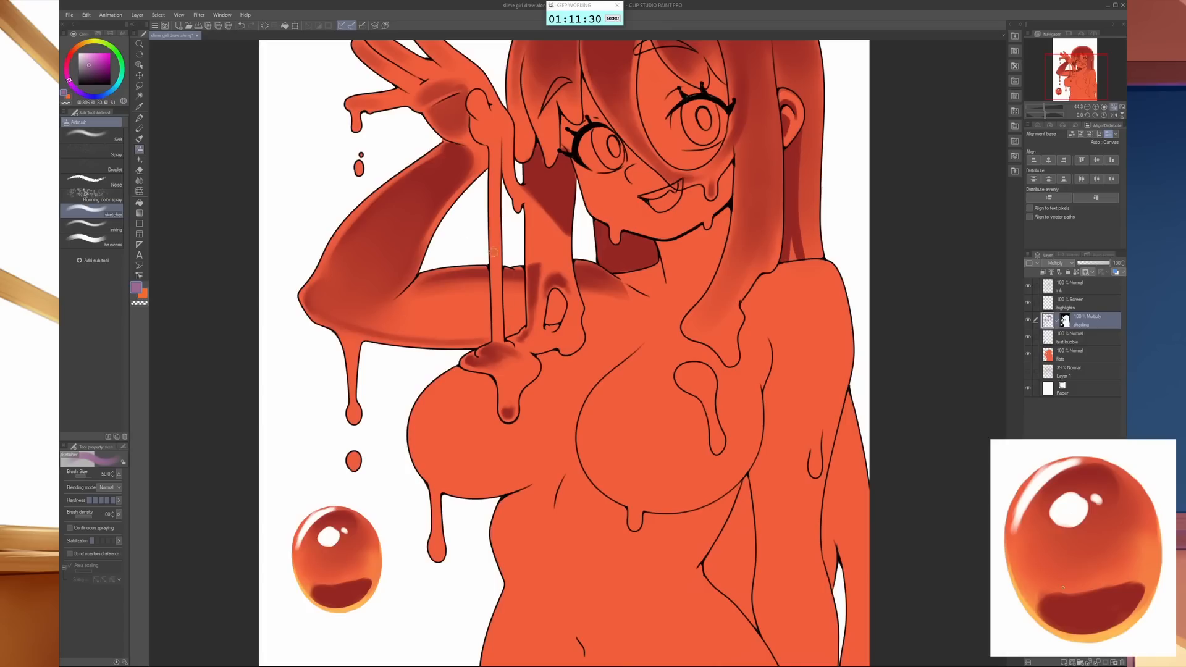
{"action": "key", "text": "bracketleft"}
{"action": "key", "text": "bracketleft"}
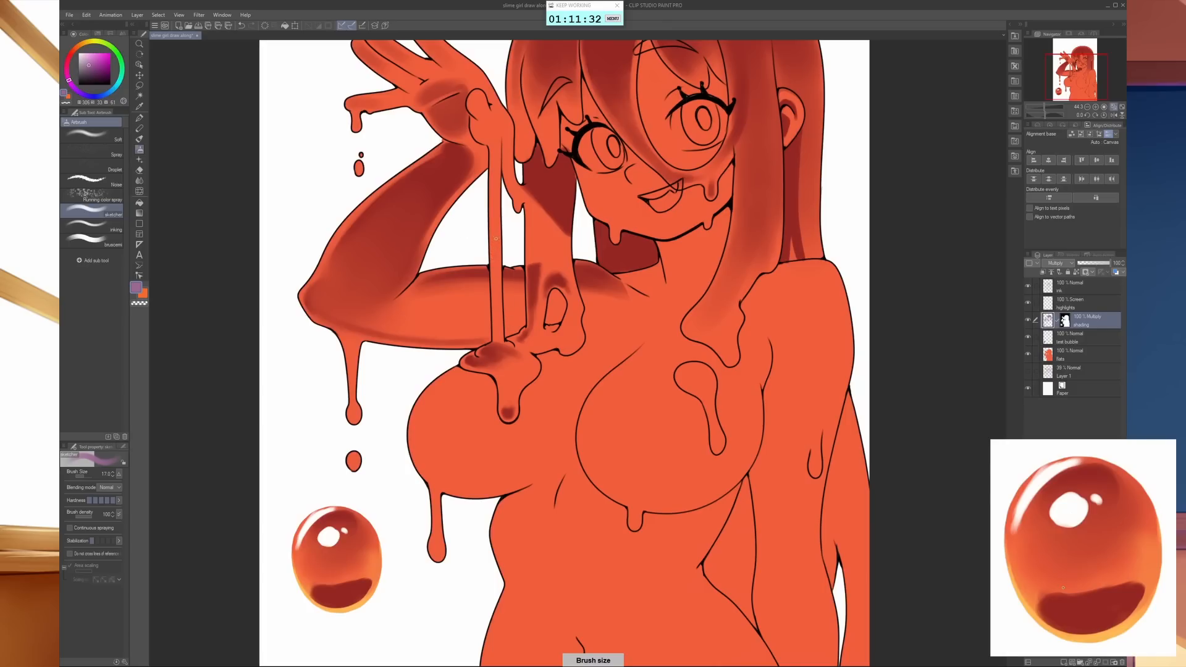
{"action": "key", "text": "bracketright"}
{"action": "key", "text": "bracketright"}
{"action": "key", "text": "bracketright"}
{"action": "key", "text": "bracketright"}
{"action": "key", "text": "bracketright"}
{"action": "key", "text": "bracketright"}
{"action": "key", "text": "bracketright"}
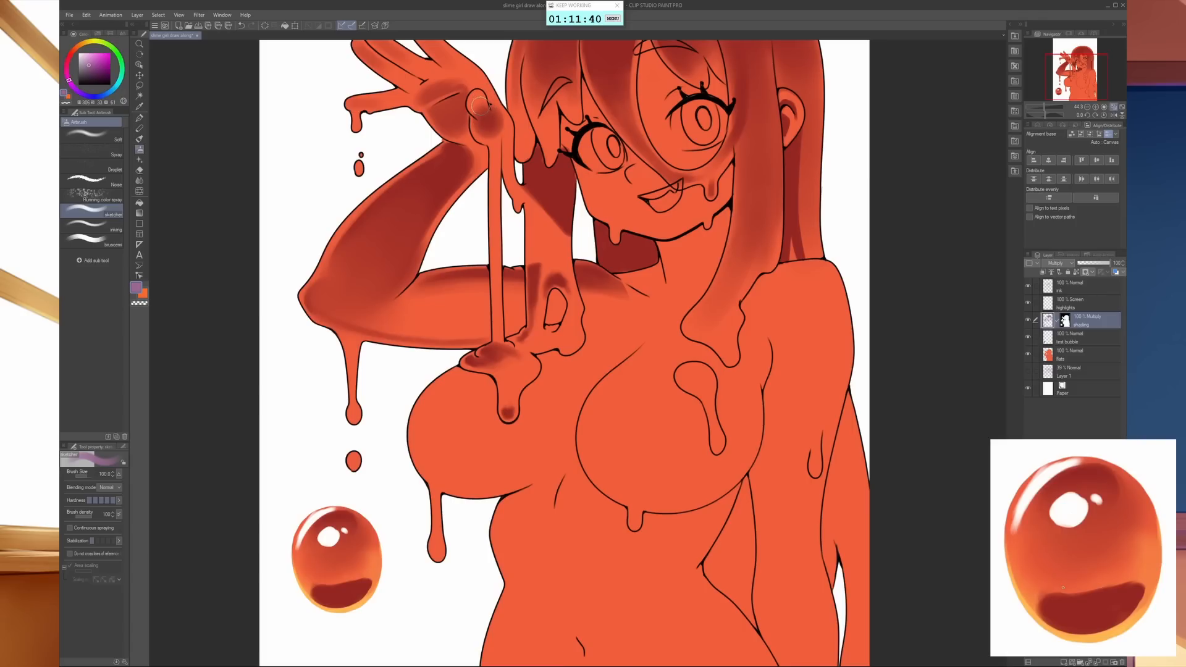
{"action": "key", "text": "bracketleft"}
{"action": "key", "text": "bracketleft"}
{"action": "mouse_move", "coordinate": [477, 100]}
{"action": "left_mouse_down"}
{"action": "mouse_move", "coordinate": [467, 264]}
{"action": "mouse_move", "coordinate": [405, 250]}
{"action": "mouse_move", "coordinate": [390, 270]}
{"action": "mouse_move", "coordinate": [437, 252]}
{"action": "left_mouse_up"}
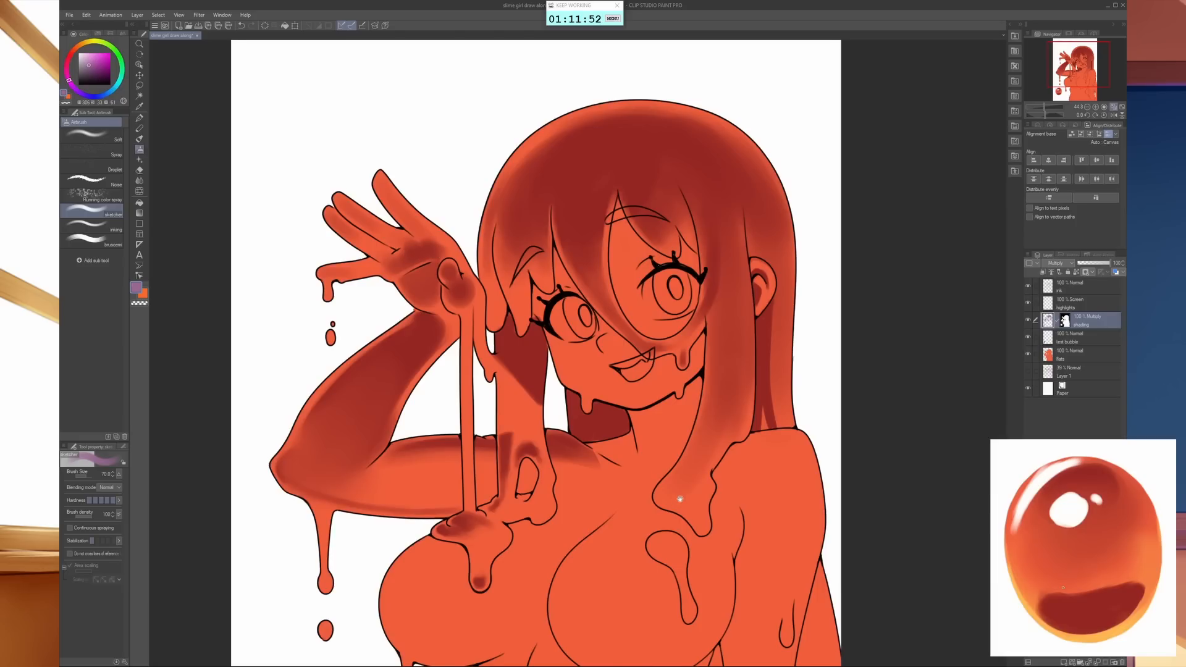
- Airbrush a dark purple cast shadow over the neck and collarbones beneath the chin and hair
{"action": "mouse_move", "coordinate": [680, 498]}
{"action": "left_mouse_down"}
{"action": "mouse_move", "coordinate": [599, 343]}
{"action": "mouse_move", "coordinate": [608, 356]}
{"action": "left_mouse_up"}
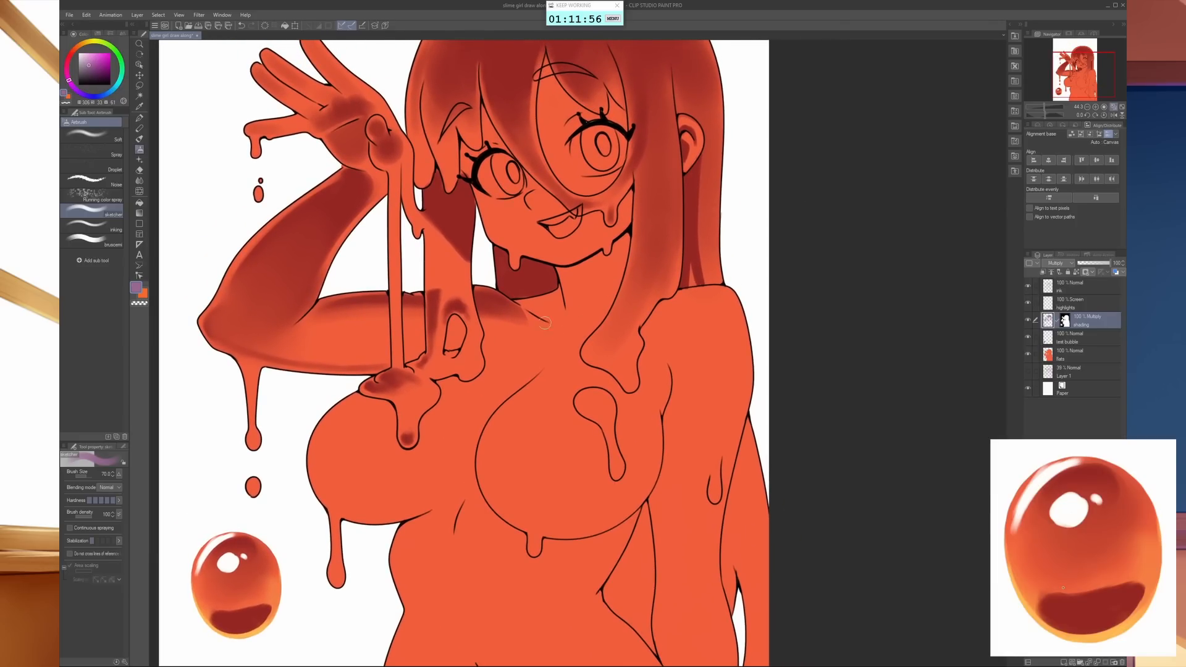
{"action": "key", "text": "bracketleft"}
{"action": "key", "text": "bracketleft"}
{"action": "key", "text": "bracketleft"}
{"action": "key", "text": "bracketleft"}
{"action": "mouse_move", "coordinate": [484, 348]}
{"action": "left_mouse_down"}
{"action": "mouse_move", "coordinate": [607, 317]}
{"action": "mouse_move", "coordinate": [626, 239]}
{"action": "mouse_move", "coordinate": [617, 266]}
{"action": "mouse_move", "coordinate": [618, 247]}
{"action": "mouse_move", "coordinate": [558, 272]}
{"action": "mouse_move", "coordinate": [584, 273]}
{"action": "mouse_move", "coordinate": [589, 292]}
{"action": "mouse_move", "coordinate": [612, 263]}
{"action": "mouse_move", "coordinate": [596, 311]}
{"action": "mouse_move", "coordinate": [548, 314]}
{"action": "mouse_move", "coordinate": [569, 298]}
{"action": "mouse_move", "coordinate": [521, 304]}
{"action": "mouse_move", "coordinate": [537, 311]}
{"action": "mouse_move", "coordinate": [466, 302]}
{"action": "mouse_move", "coordinate": [471, 313]}
{"action": "mouse_move", "coordinate": [517, 315]}
{"action": "mouse_move", "coordinate": [495, 322]}
{"action": "mouse_move", "coordinate": [482, 306]}
{"action": "mouse_move", "coordinate": [487, 343]}
{"action": "mouse_move", "coordinate": [493, 322]}
{"action": "mouse_move", "coordinate": [498, 336]}
{"action": "mouse_move", "coordinate": [531, 329]}
{"action": "mouse_move", "coordinate": [481, 292]}
{"action": "mouse_move", "coordinate": [520, 317]}
{"action": "mouse_move", "coordinate": [552, 305]}
{"action": "mouse_move", "coordinate": [493, 305]}
{"action": "mouse_move", "coordinate": [564, 308]}
{"action": "left_mouse_up"}
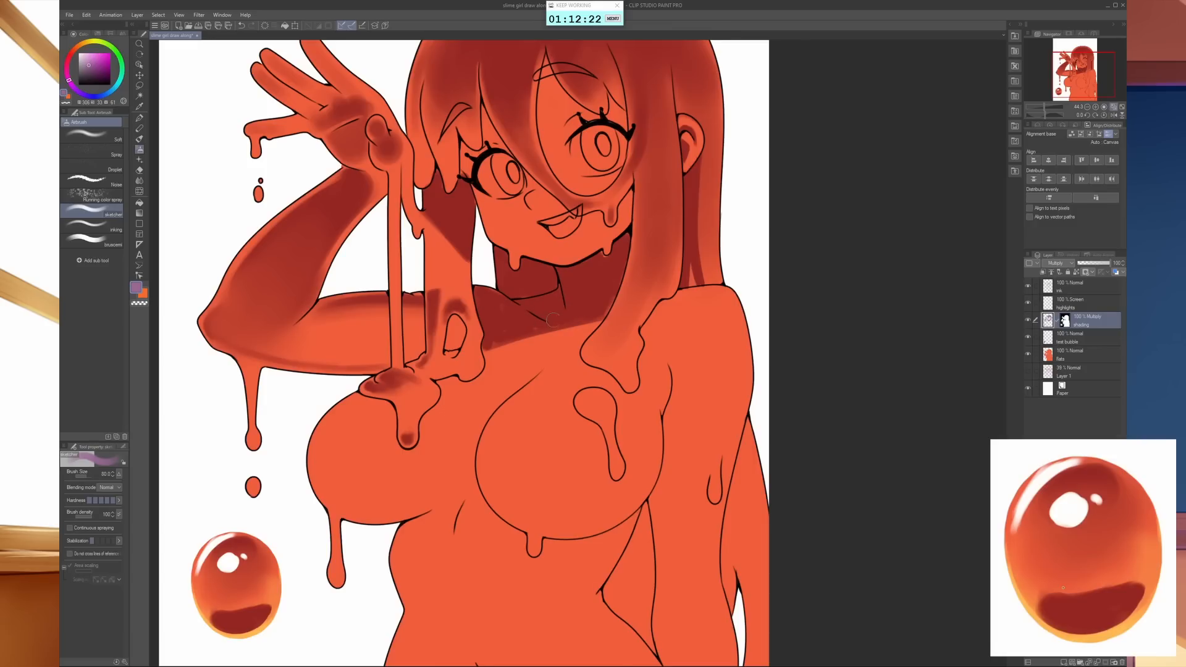
- Carve small light spots along the collarbones out of the neck shadow with a size 30 airbrush in transparent colour
{"action": "key", "text": "bracketleft"}
{"action": "key", "text": "bracketleft"}
{"action": "key", "text": "bracketright"}
{"action": "key", "text": "bracketright"}
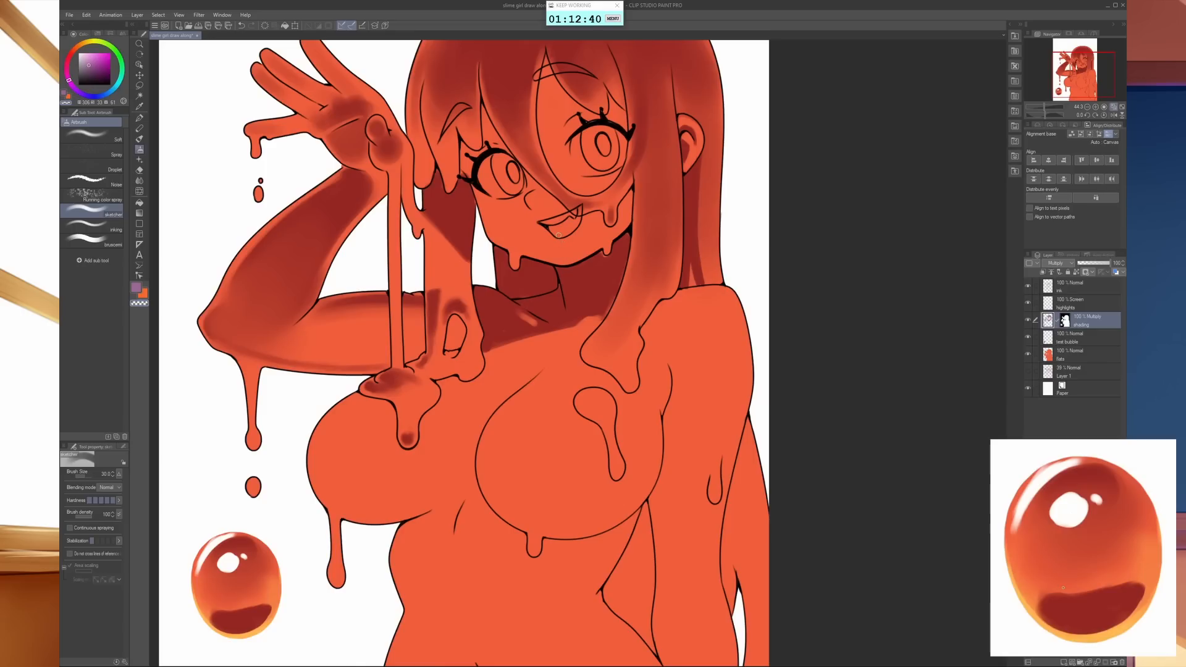
- Shade the inside of the open mouth in purple and add purple shadows to the slime drip under the elbow
{"action": "key", "text": "c"}
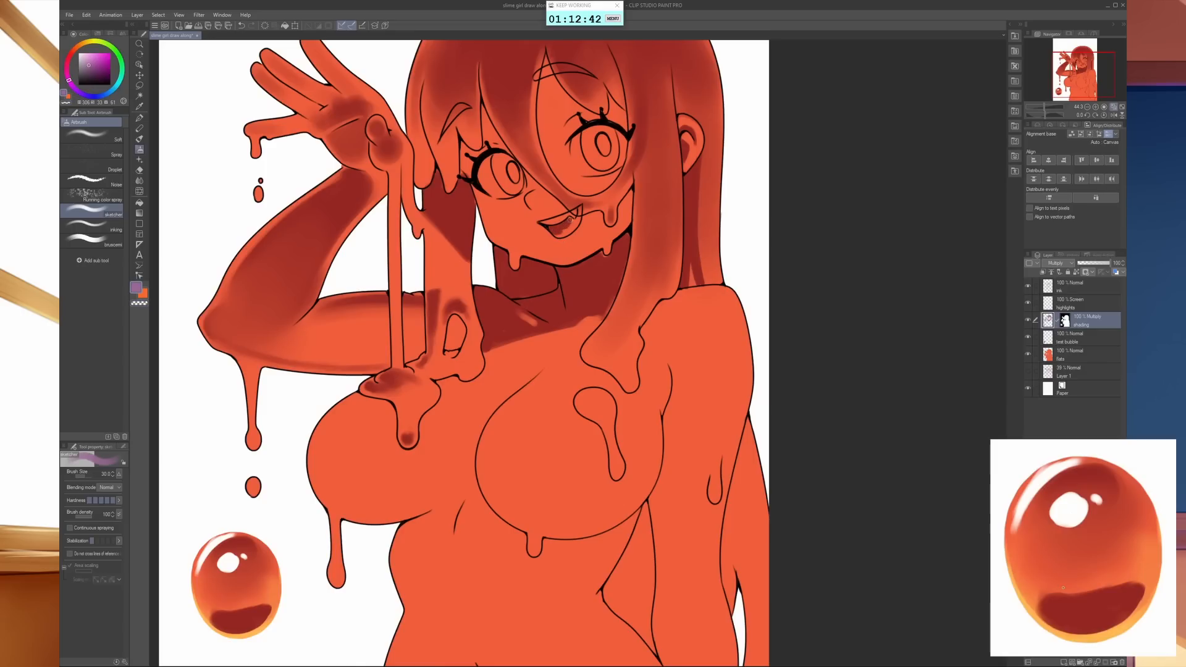
{"action": "left_click_drag", "start_coordinate": [576, 218], "coordinate": [566, 232]}
{"action": "left_click_drag", "start_coordinate": [608, 502], "coordinate": [570, 453]}
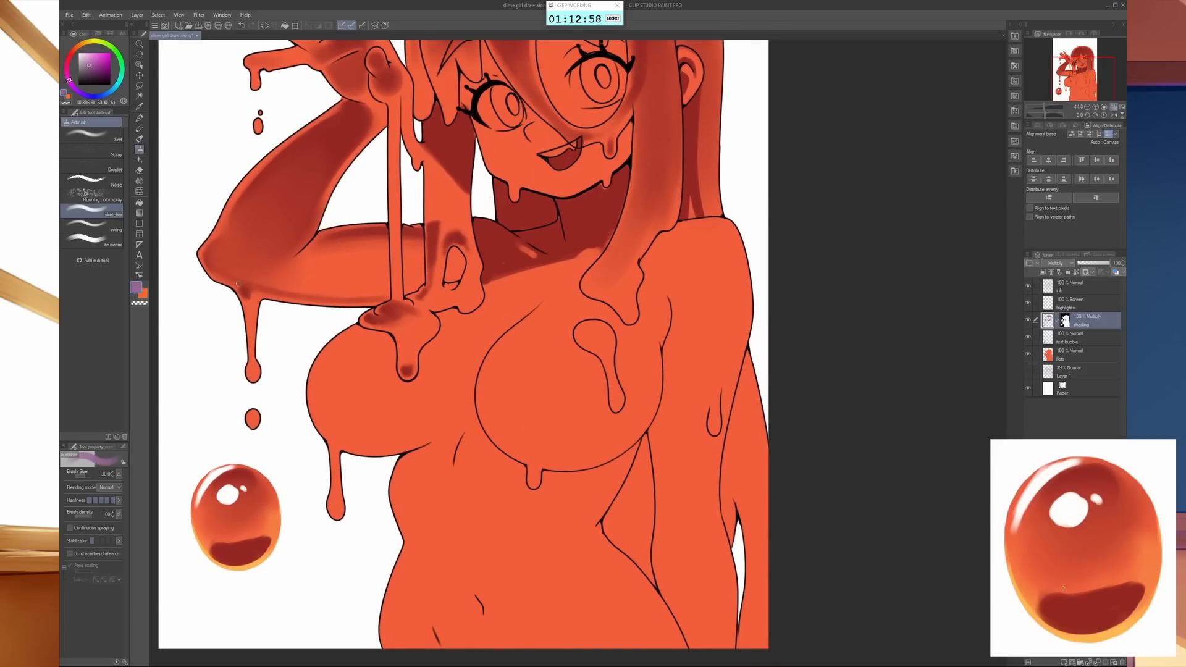
{"action": "mouse_move", "coordinate": [249, 312]}
{"action": "left_mouse_down"}
{"action": "mouse_move", "coordinate": [247, 285]}
{"action": "mouse_move", "coordinate": [253, 366]}
{"action": "left_mouse_up"}
- Lasso the dripping slime hair ends resting on the chest at both sides and invert the selection
{"action": "left_click_drag", "start_coordinate": [575, 491], "coordinate": [550, 510]}
{"action": "left_click_drag", "start_coordinate": [603, 476], "coordinate": [555, 586]}
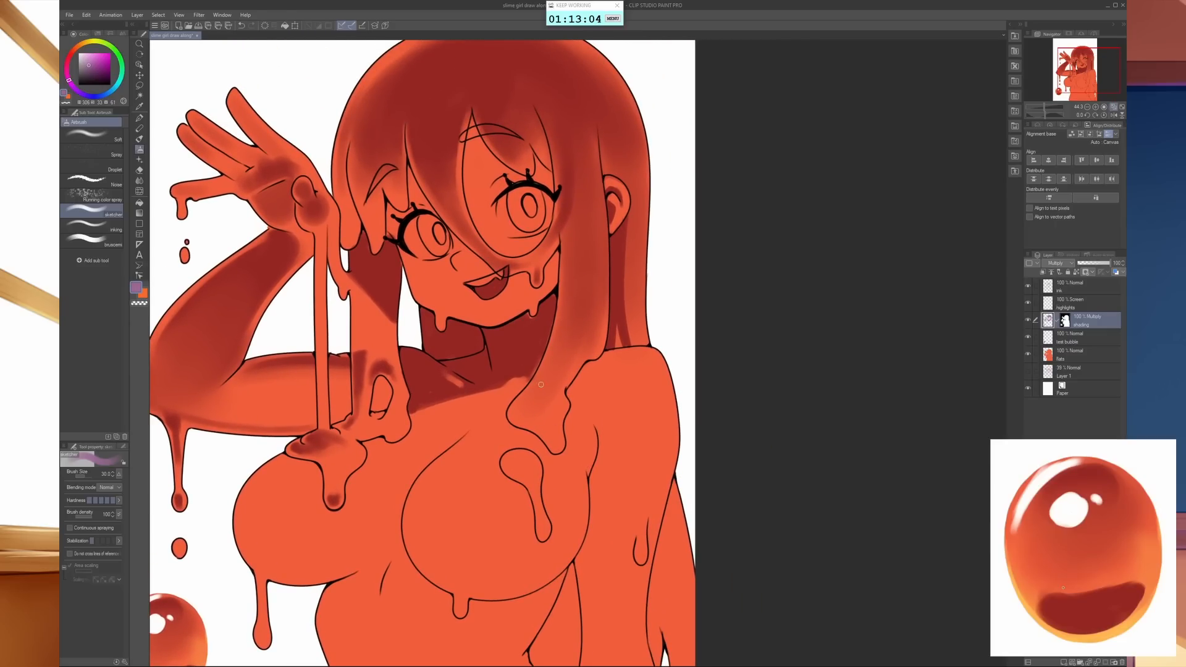
{"action": "left_click_drag", "start_coordinate": [535, 599], "coordinate": [584, 513]}
{"action": "key", "text": "m"}
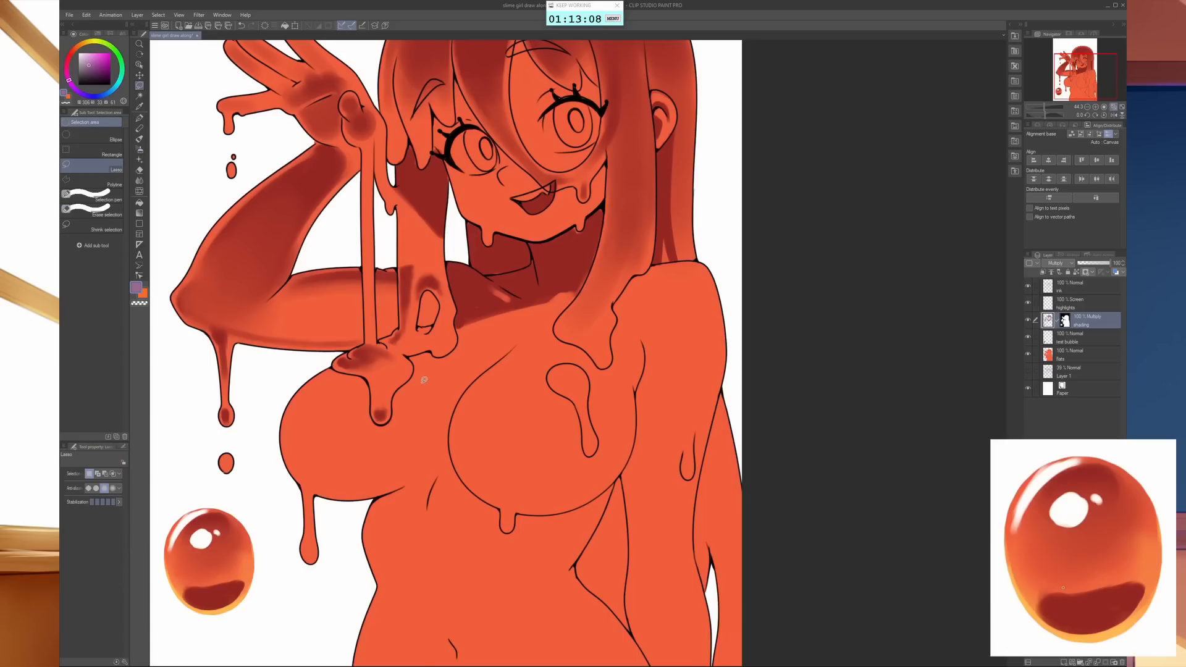
{"action": "mouse_move", "coordinate": [340, 359]}
{"action": "left_mouse_down"}
{"action": "mouse_move", "coordinate": [373, 384]}
{"action": "mouse_move", "coordinate": [382, 423]}
{"action": "mouse_move", "coordinate": [417, 354]}
{"action": "mouse_move", "coordinate": [435, 346]}
{"action": "left_mouse_up"}
{"action": "left_click_drag", "start_coordinate": [373, 300], "coordinate": [333, 361]}
{"action": "mouse_move", "coordinate": [616, 294]}
{"action": "left_mouse_down"}
{"action": "mouse_move", "coordinate": [635, 277]}
{"action": "mouse_move", "coordinate": [615, 309]}
{"action": "mouse_move", "coordinate": [614, 358]}
{"action": "mouse_move", "coordinate": [600, 365]}
{"action": "mouse_move", "coordinate": [555, 330]}
{"action": "mouse_move", "coordinate": [561, 313]}
{"action": "mouse_move", "coordinate": [611, 258]}
{"action": "mouse_move", "coordinate": [642, 268]}
{"action": "left_mouse_up"}
{"action": "left_click", "coordinate": [319, 24]}
- Airbrush a large soft purple shadow over the lowered arm's shoulder and upper arm, enlarging the brush to size 300
{"action": "key", "text": "shift+Tab"}
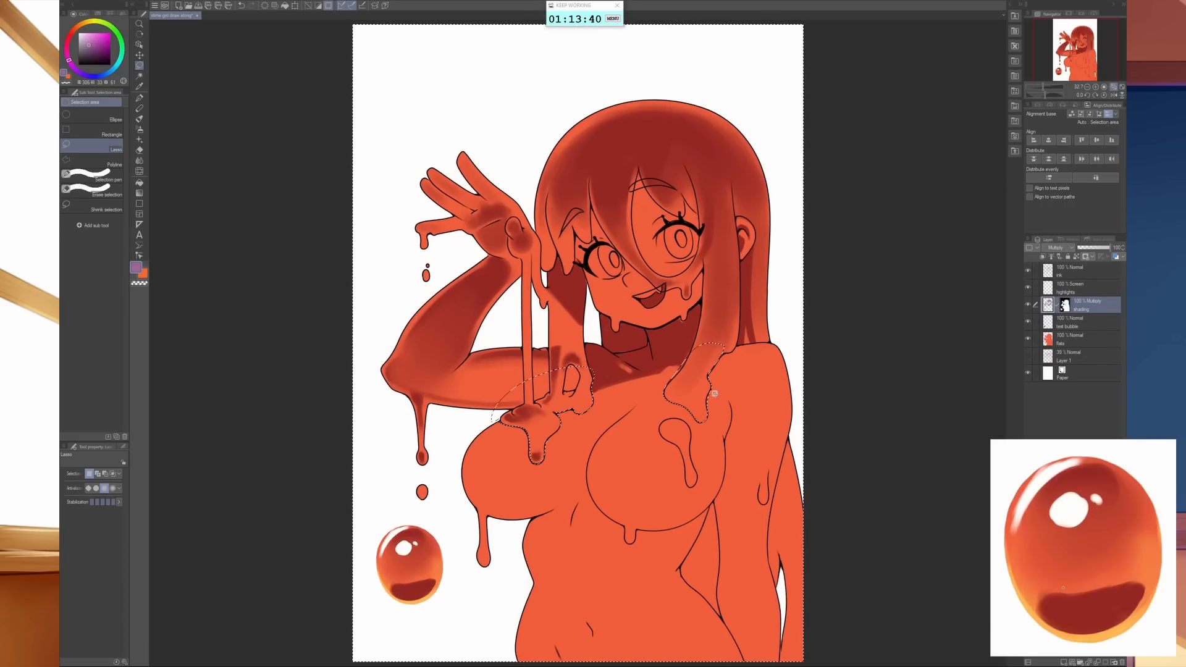
{"action": "scroll", "coordinate": [709, 391], "scroll_direction": "up", "scroll_amount": 5}
{"action": "scroll", "coordinate": [524, 373], "scroll_direction": "down", "scroll_amount": 2}
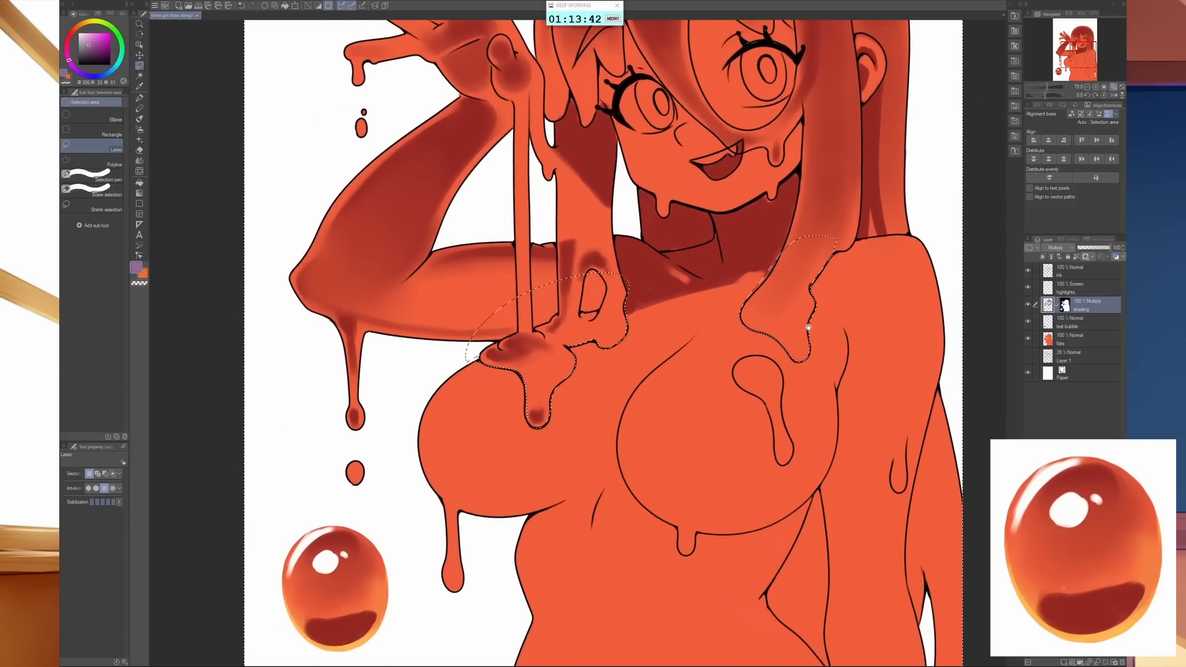
{"action": "key", "text": "b"}
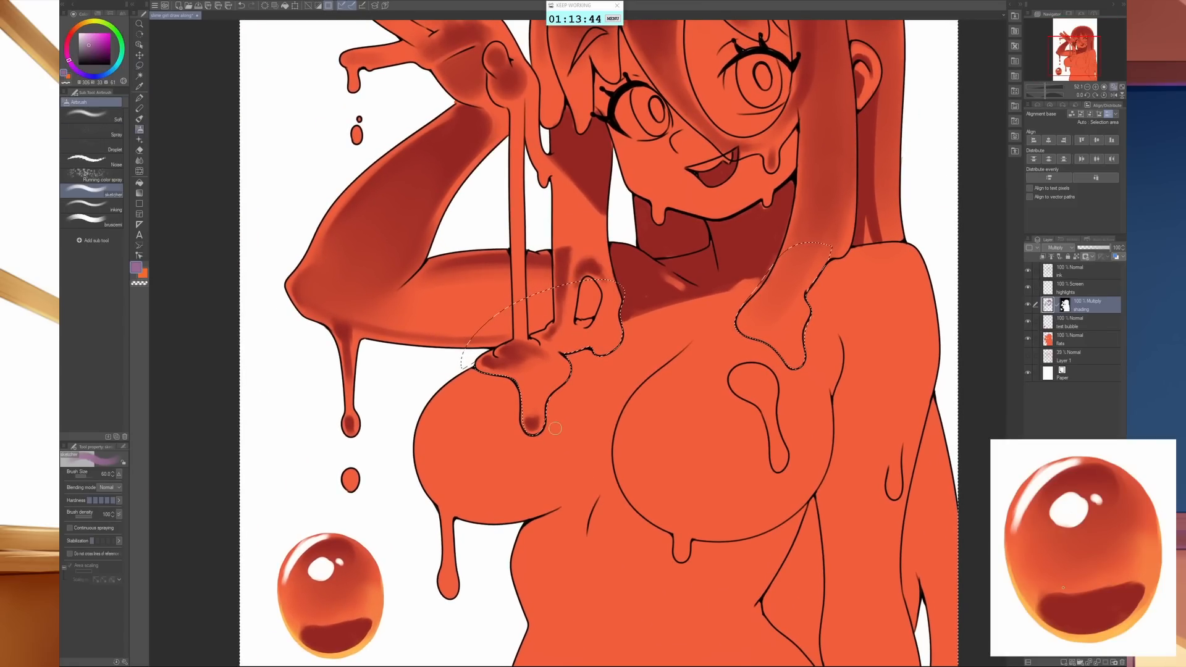
{"action": "key", "text": "bracketright"}
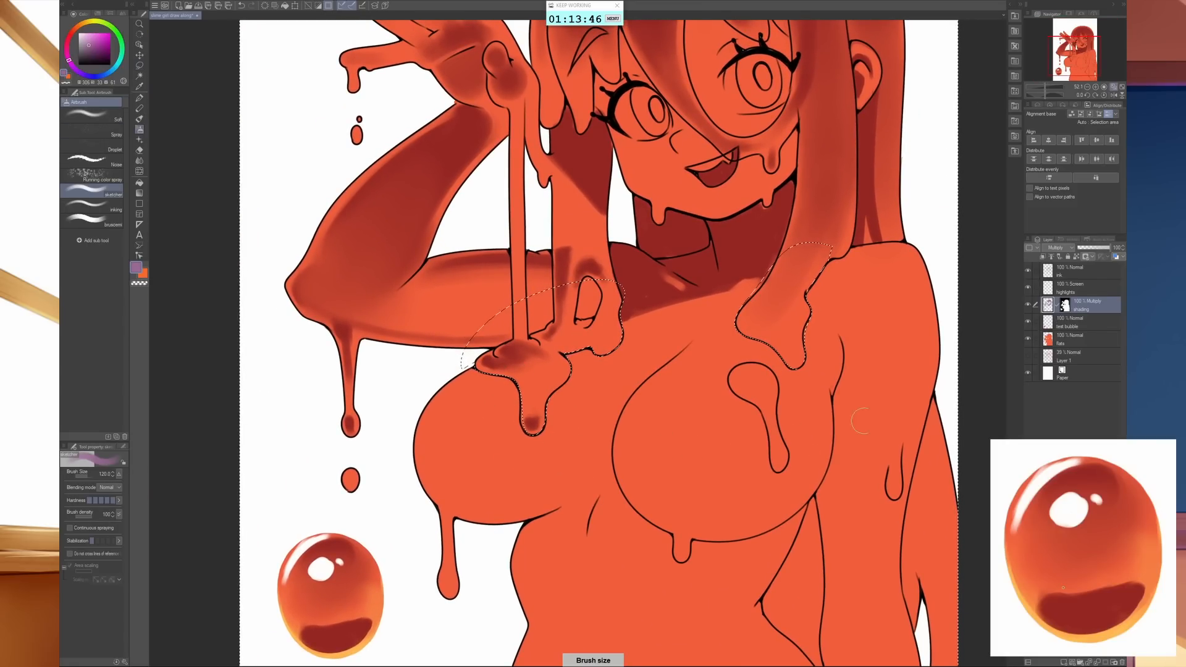
{"action": "left_click_drag", "start_coordinate": [869, 446], "coordinate": [724, 502]}
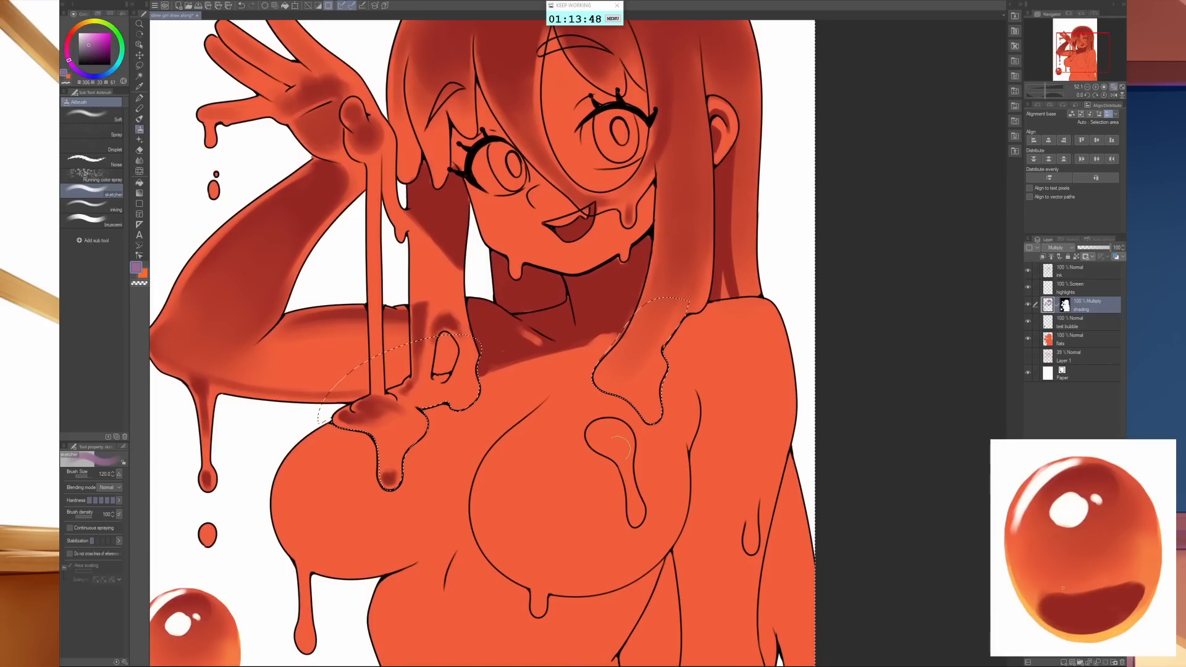
{"action": "mouse_move", "coordinate": [682, 349]}
{"action": "left_mouse_down"}
{"action": "mouse_move", "coordinate": [730, 331]}
{"action": "mouse_move", "coordinate": [765, 345]}
{"action": "mouse_move", "coordinate": [758, 361]}
{"action": "mouse_move", "coordinate": [748, 320]}
{"action": "mouse_move", "coordinate": [763, 370]}
{"action": "mouse_move", "coordinate": [751, 382]}
{"action": "mouse_move", "coordinate": [721, 366]}
{"action": "mouse_move", "coordinate": [734, 381]}
{"action": "mouse_move", "coordinate": [702, 338]}
{"action": "mouse_move", "coordinate": [696, 365]}
{"action": "mouse_move", "coordinate": [693, 354]}
{"action": "mouse_move", "coordinate": [678, 368]}
{"action": "mouse_move", "coordinate": [695, 350]}
{"action": "mouse_move", "coordinate": [683, 378]}
{"action": "mouse_move", "coordinate": [676, 370]}
{"action": "mouse_move", "coordinate": [681, 412]}
{"action": "mouse_move", "coordinate": [681, 371]}
{"action": "mouse_move", "coordinate": [659, 357]}
{"action": "mouse_move", "coordinate": [673, 341]}
{"action": "mouse_move", "coordinate": [726, 393]}
{"action": "mouse_move", "coordinate": [711, 366]}
{"action": "mouse_move", "coordinate": [792, 420]}
{"action": "mouse_move", "coordinate": [756, 409]}
{"action": "mouse_move", "coordinate": [562, 456]}
{"action": "left_mouse_up"}
{"action": "scroll", "coordinate": [801, 414], "scroll_direction": "down", "scroll_amount": 4}
{"action": "scroll", "coordinate": [562, 456], "scroll_direction": "up", "scroll_amount": 1}
{"action": "key", "text": "bracketright"}
{"action": "key", "text": "bracketright"}
{"action": "key", "text": "bracketright"}
{"action": "key", "text": "bracketright"}
{"action": "key", "text": "bracketright"}
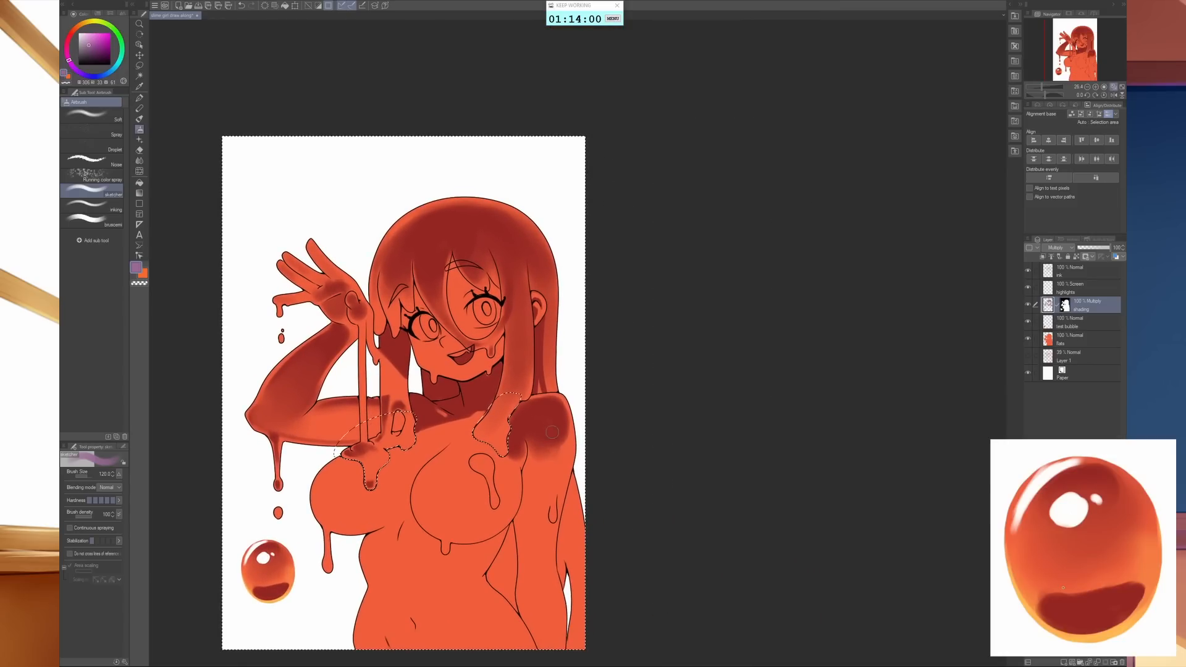
{"action": "key", "text": "bracketright"}
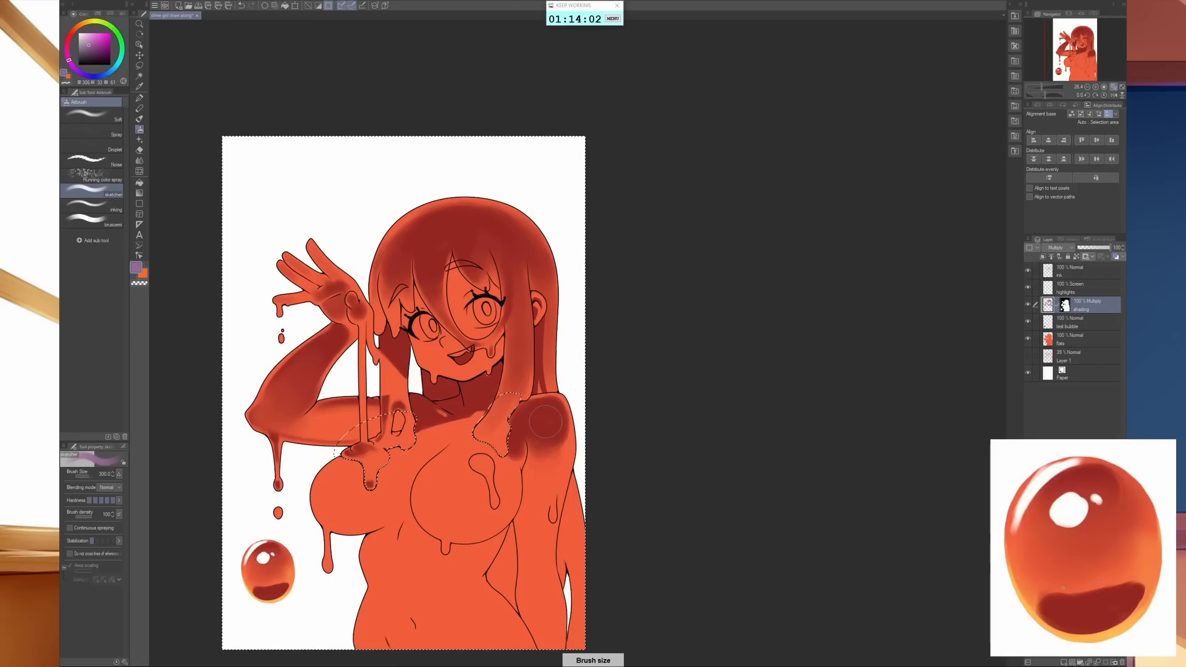
{"action": "left_click_drag", "start_coordinate": [551, 413], "coordinate": [546, 477]}
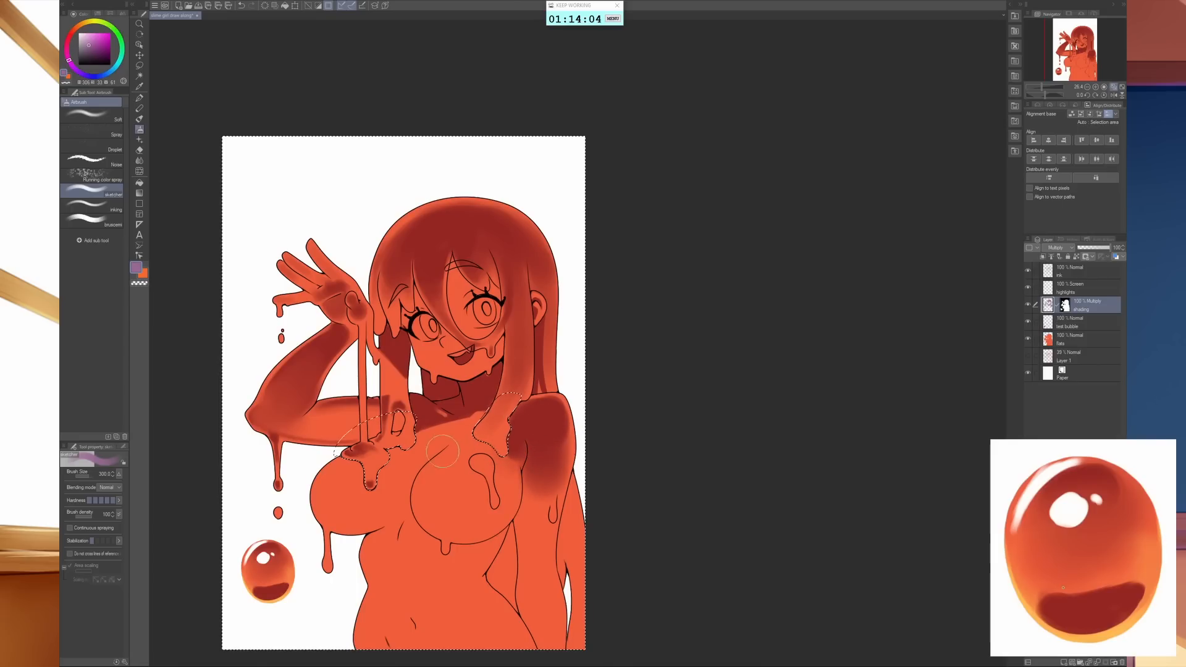
- Airbrush rounded purple shadows on the upper part of both breasts with the brush at size 200
{"action": "key", "text": "bracketright"}
{"action": "key", "text": "bracketright"}
{"action": "key", "text": "bracketleft"}
{"action": "key", "text": "bracketleft"}
{"action": "key", "text": "bracketleft"}
{"action": "key", "text": "bracketleft"}
{"action": "mouse_move", "coordinate": [466, 466]}
{"action": "left_mouse_down"}
{"action": "mouse_move", "coordinate": [448, 479]}
{"action": "mouse_move", "coordinate": [482, 476]}
{"action": "mouse_move", "coordinate": [460, 494]}
{"action": "left_mouse_up"}
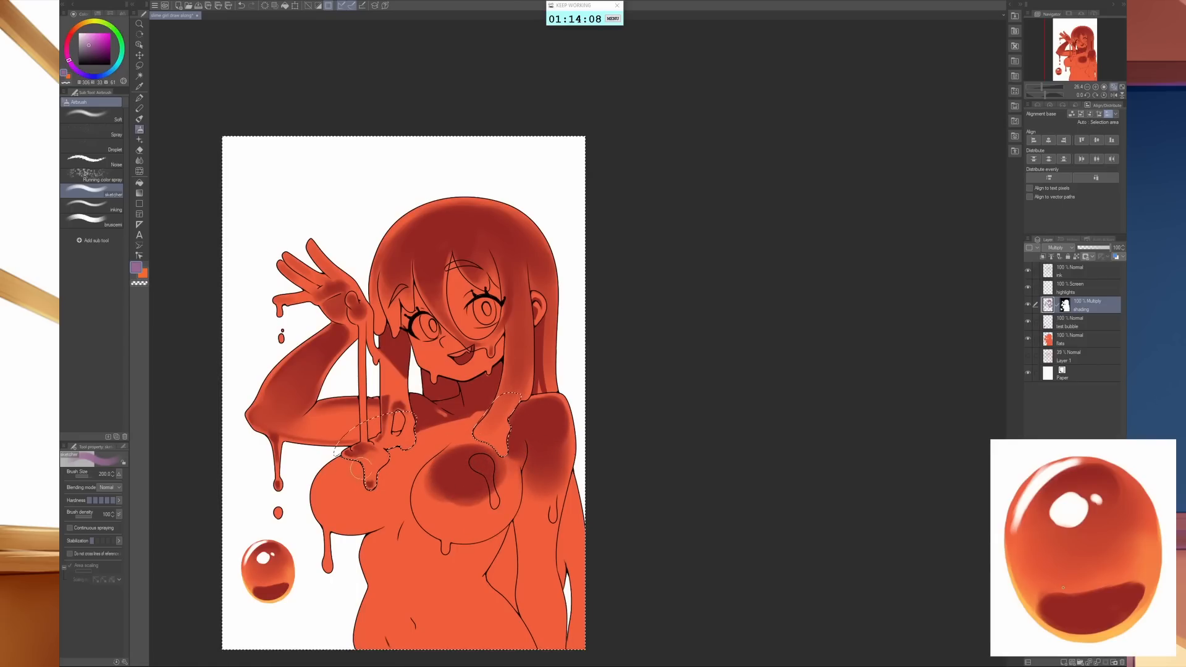
{"action": "mouse_move", "coordinate": [365, 469]}
{"action": "left_mouse_down"}
{"action": "mouse_move", "coordinate": [337, 477]}
{"action": "mouse_move", "coordinate": [408, 492]}
{"action": "mouse_move", "coordinate": [355, 481]}
{"action": "mouse_move", "coordinate": [392, 475]}
{"action": "mouse_move", "coordinate": [366, 465]}
{"action": "mouse_move", "coordinate": [387, 457]}
{"action": "mouse_move", "coordinate": [475, 476]}
{"action": "left_mouse_up"}
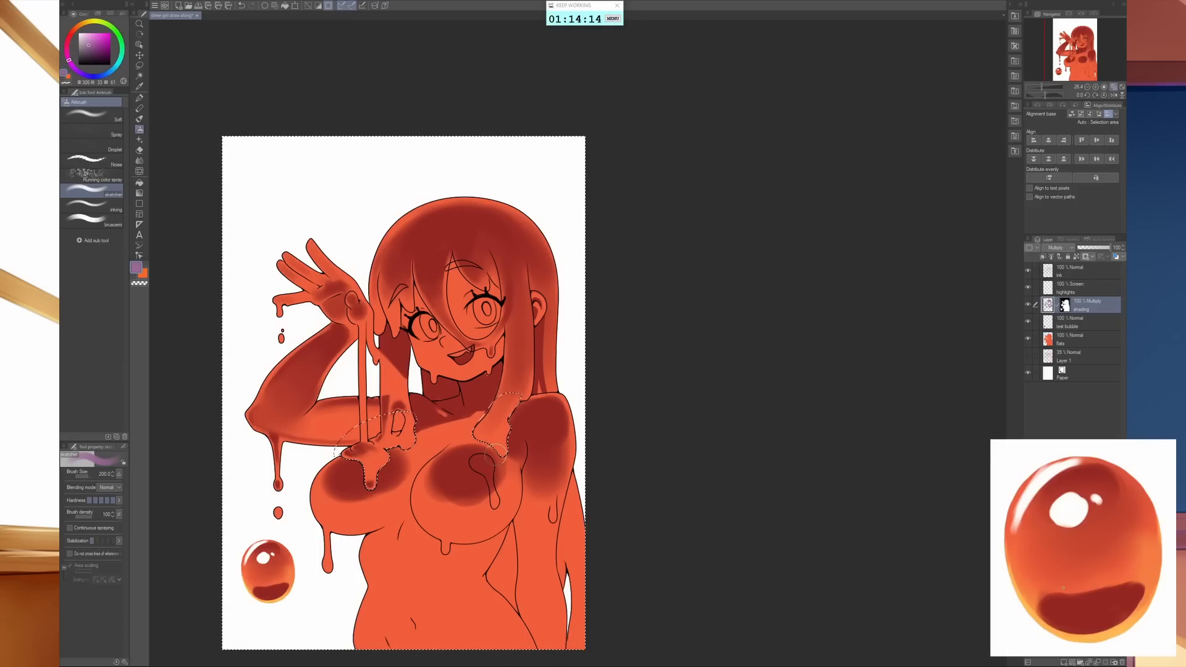
- Blend the purple shadows on both breasts and the lowered arm's shoulder, and refine the armpit shadow with the airbrush at size 70
{"action": "key", "text": "j"}
{"action": "key", "text": "bracketleft"}
{"action": "key", "text": "bracketleft"}
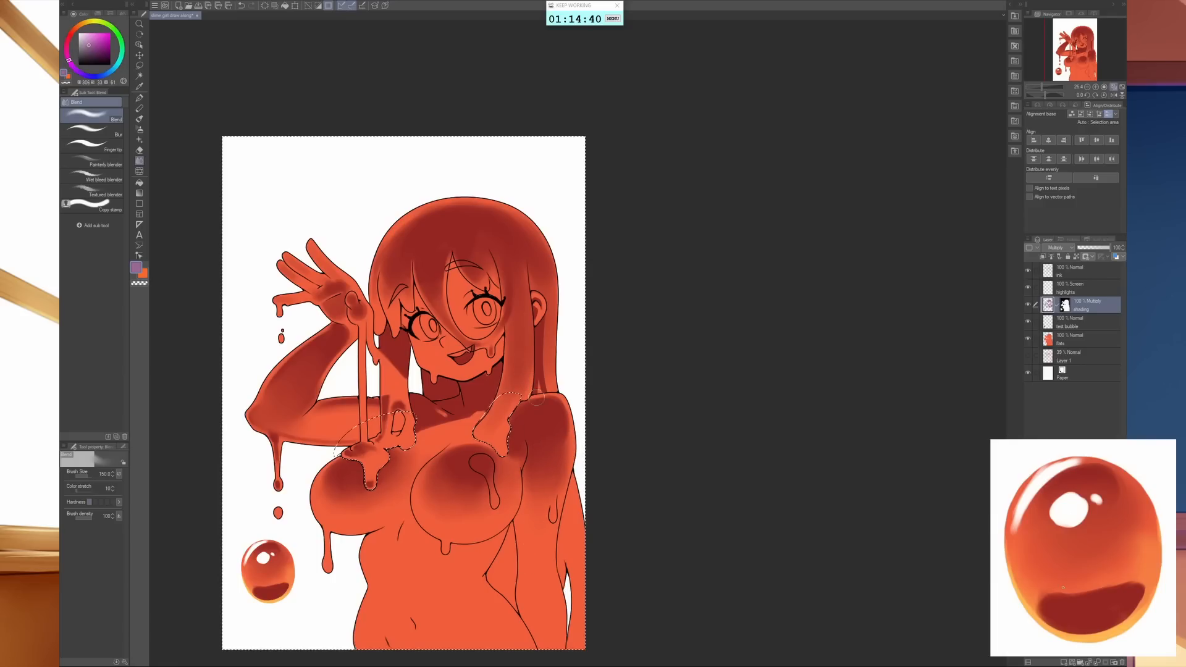
{"action": "key", "text": "b"}
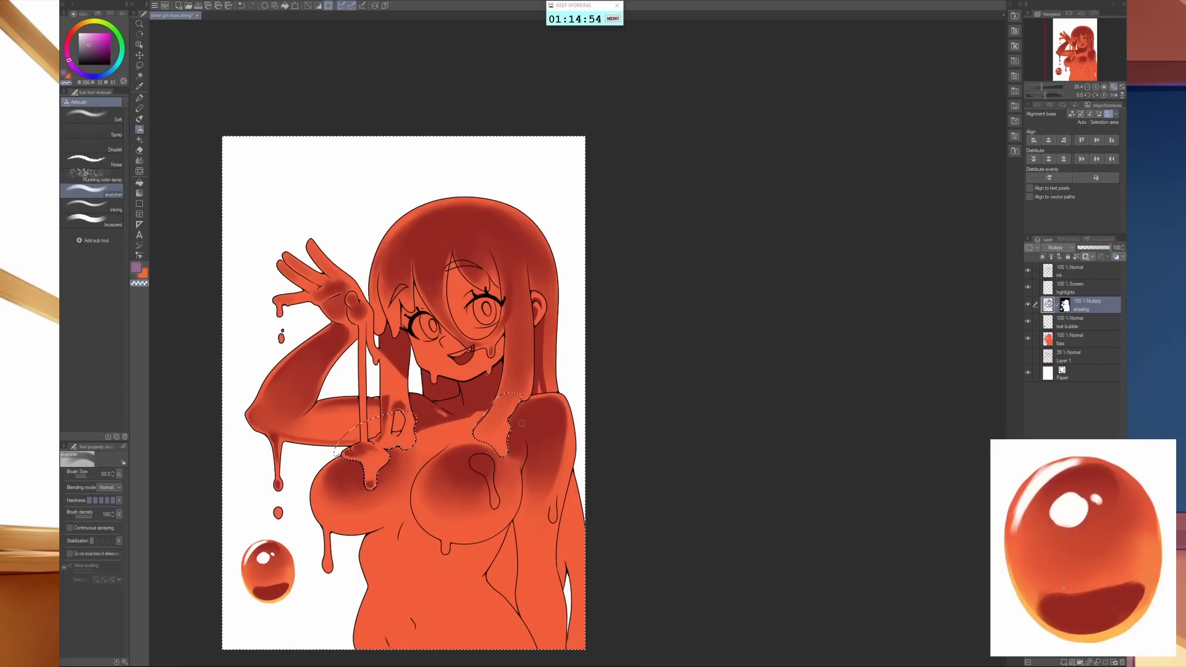
{"action": "key", "text": "bracketleft"}
{"action": "key", "text": "bracketleft"}
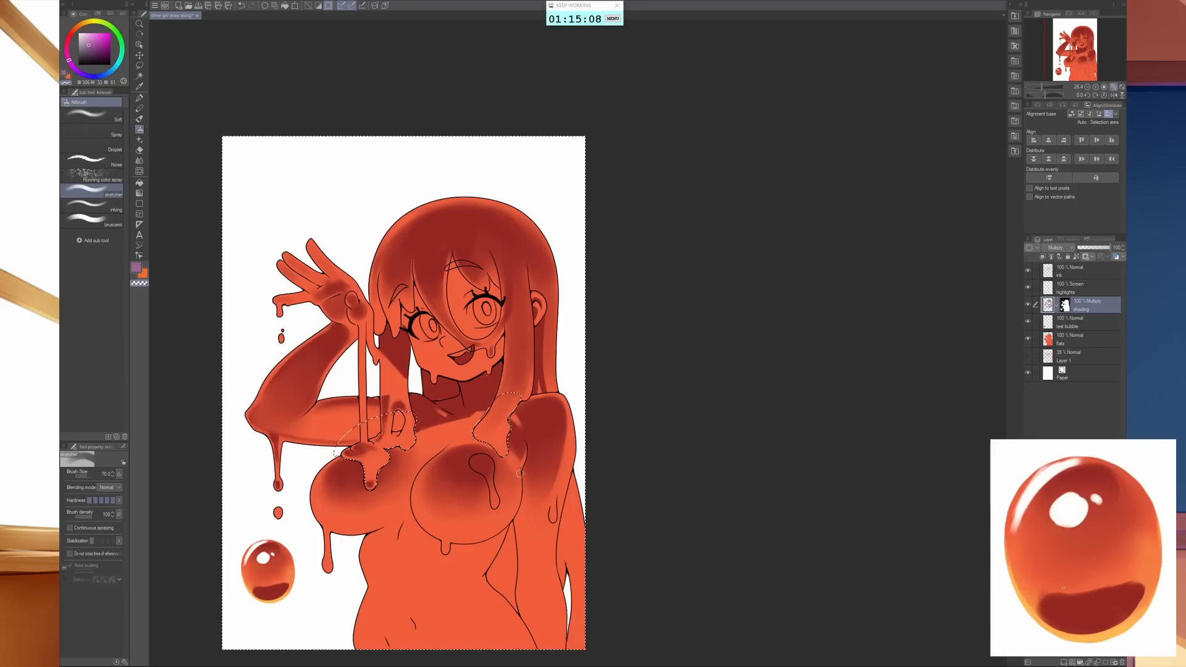
- Soften the armpit and upper-chest shadows with the Blend tool, setting its brush size to 200
{"action": "key", "text": "j"}
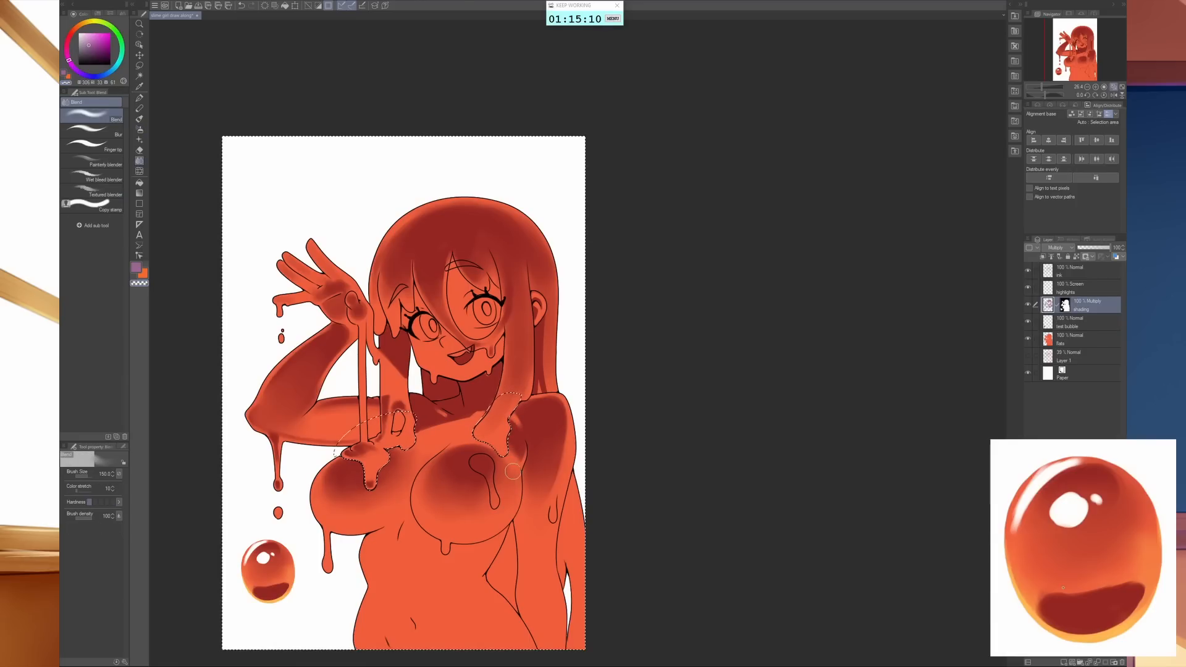
{"action": "key", "text": "["}
{"action": "key", "text": "["}
{"action": "key", "text": "["}
{"action": "key", "text": "bracketright"}
{"action": "key", "text": "bracketright"}
{"action": "key", "text": "bracketright"}
{"action": "key", "text": "bracketright"}
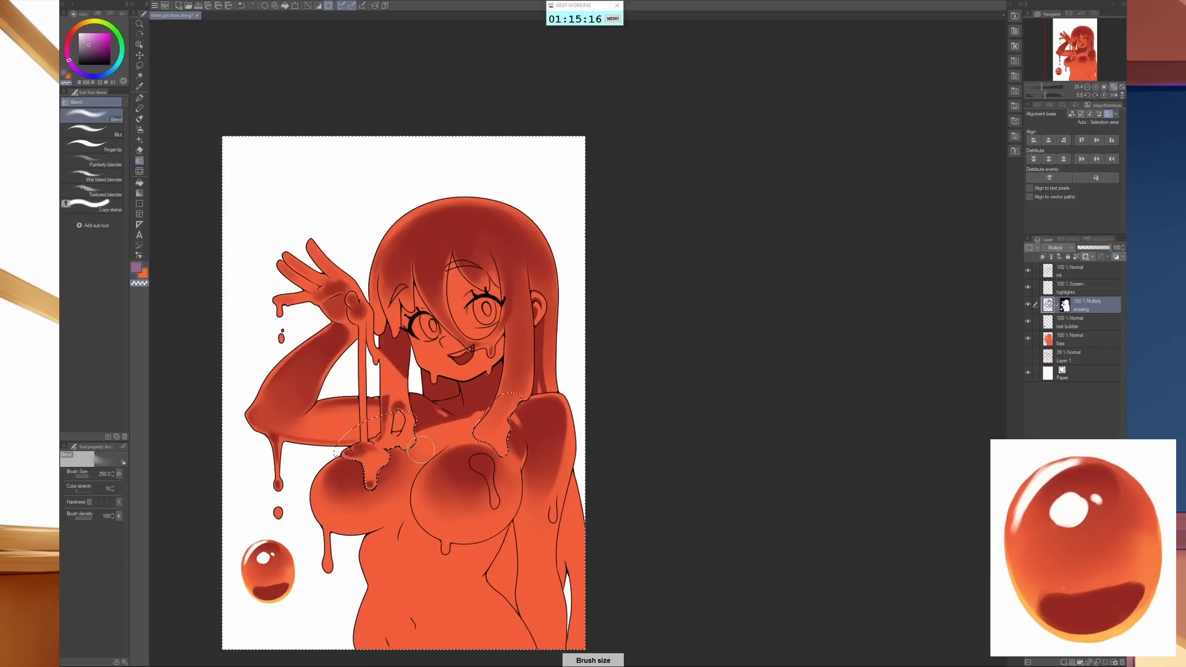
{"action": "key", "text": "bracketleft"}
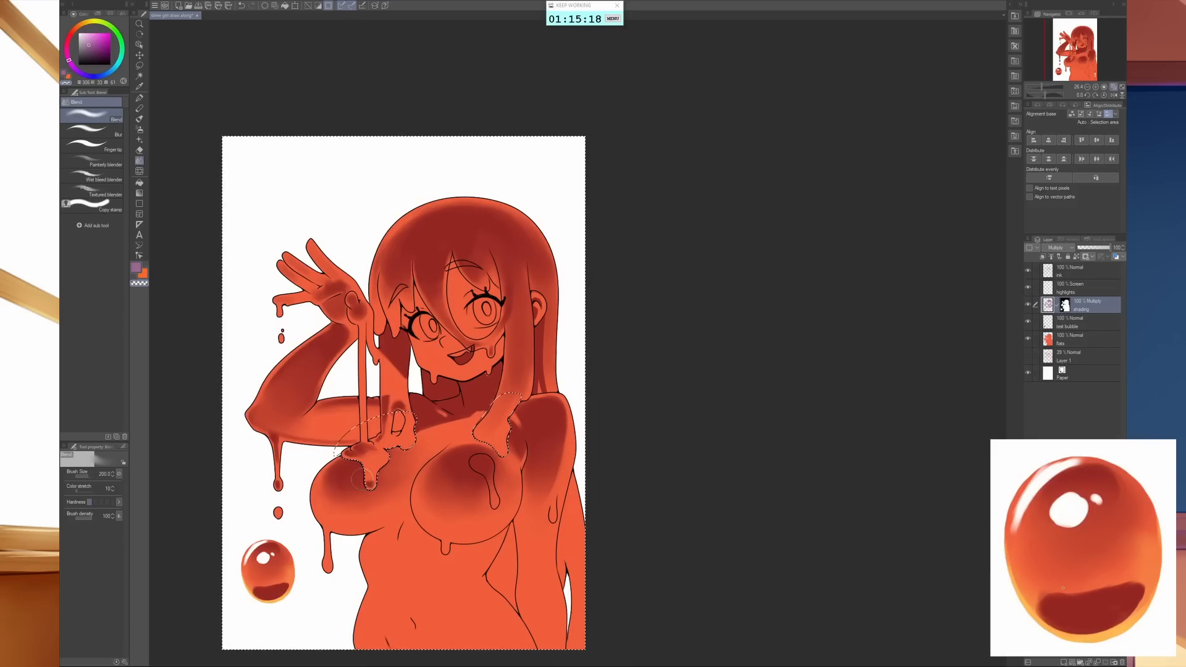
- Airbrush more soft purple shadow on the chest between the hair ends and on the raised-arm-side breast, using brush sizes 300 and 200
{"action": "key", "text": "b"}
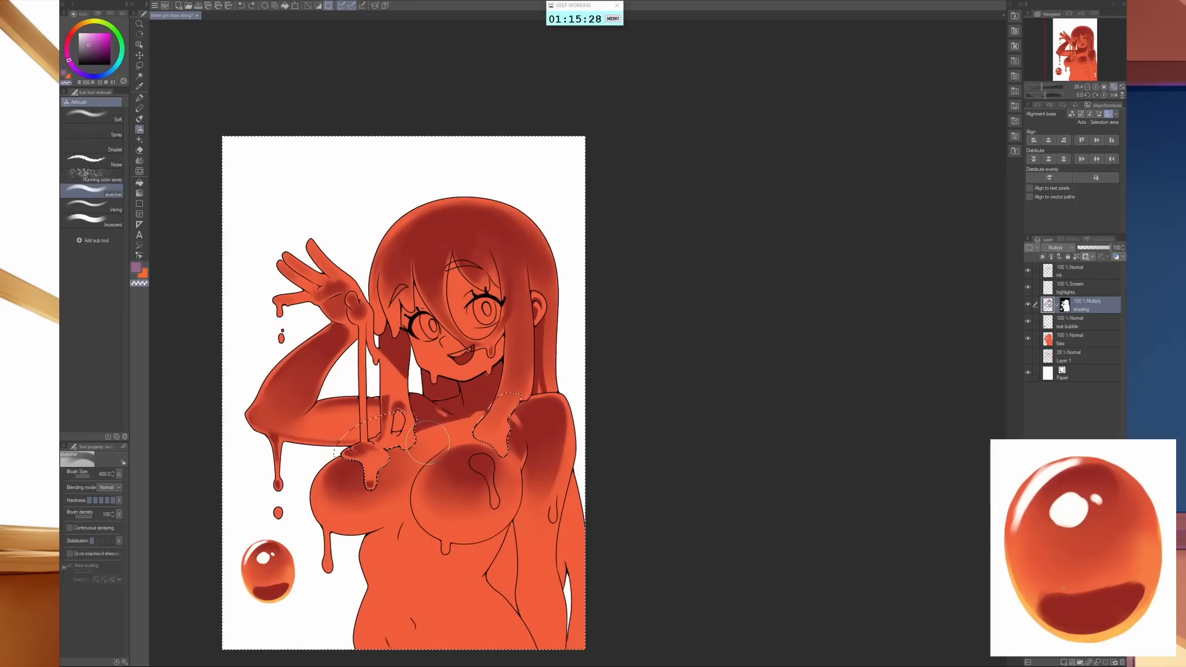
{"action": "key", "text": "c"}
{"action": "key", "text": "bracketright"}
{"action": "key", "text": "bracketright"}
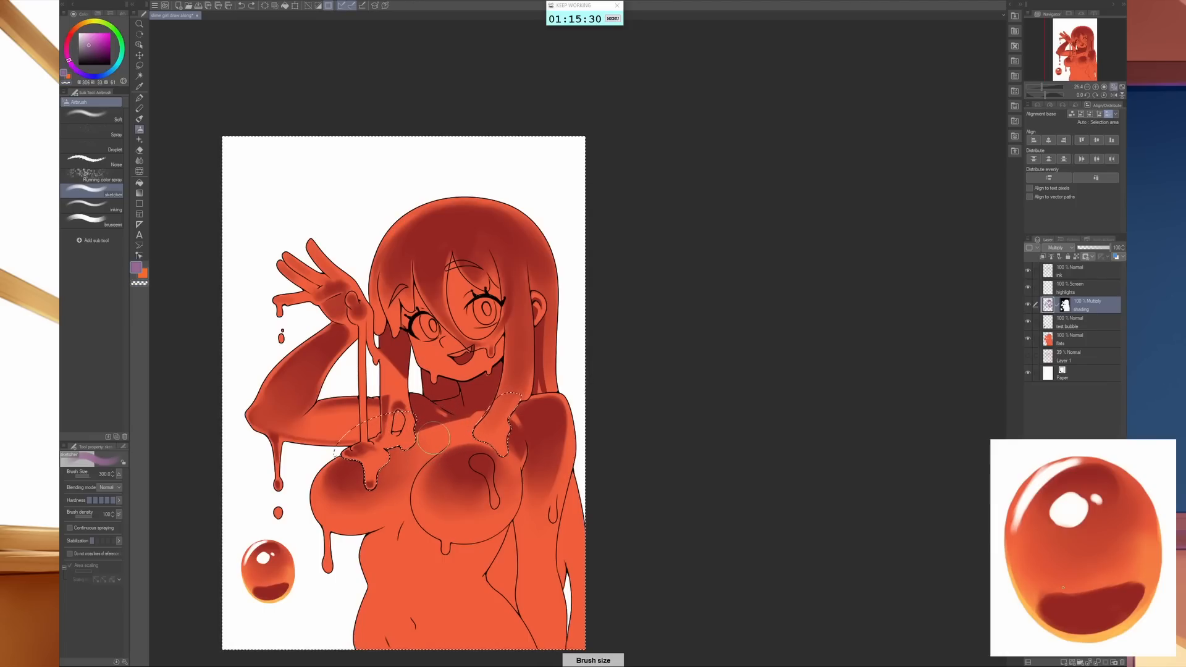
{"action": "key", "text": "bracketleft"}
{"action": "key", "text": "bracketleft"}
{"action": "key", "text": "bracketleft"}
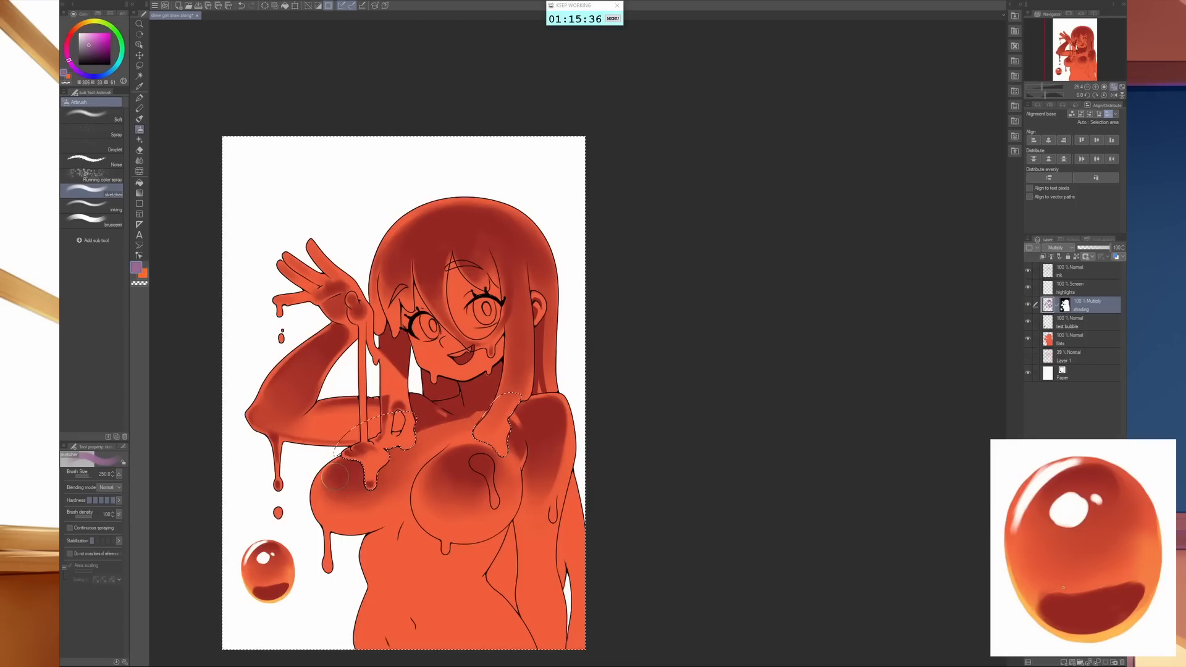
{"action": "key", "text": "bracketright"}
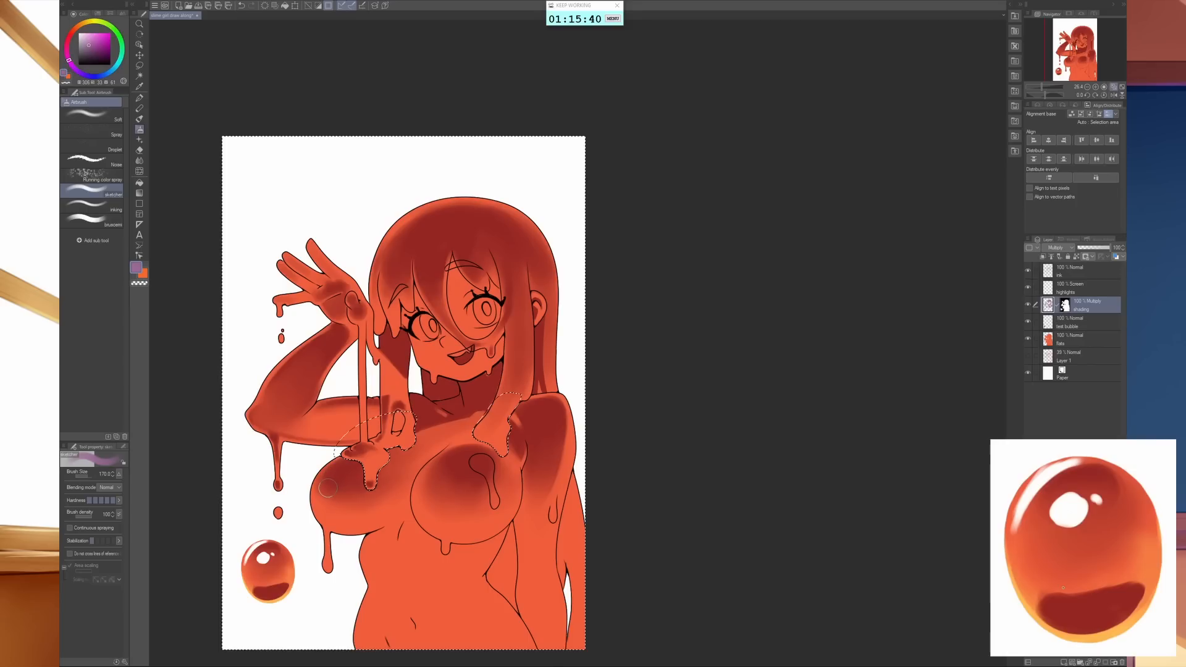
- Clean up the edges of the breast shadows with a smaller transparent airbrush, blend them at size 200, and clear the selection
{"action": "key", "text": "c"}
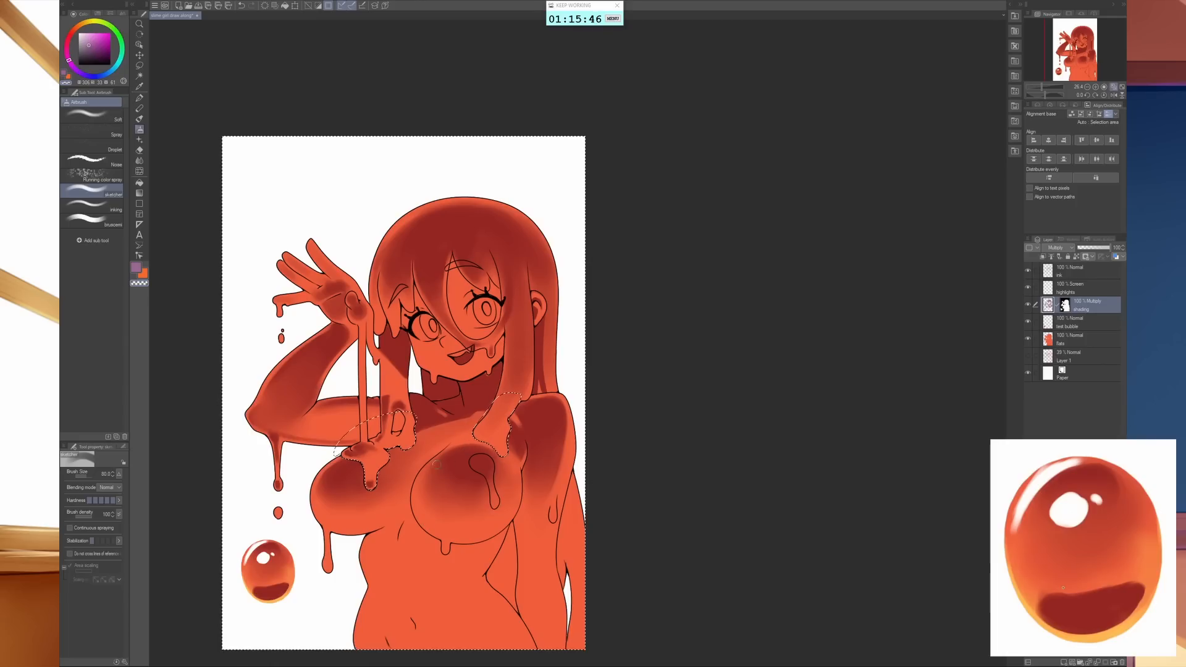
{"action": "key", "text": "["}
{"action": "key", "text": "["}
{"action": "key", "text": "["}
{"action": "key", "text": "bracketright"}
{"action": "key", "text": "j"}
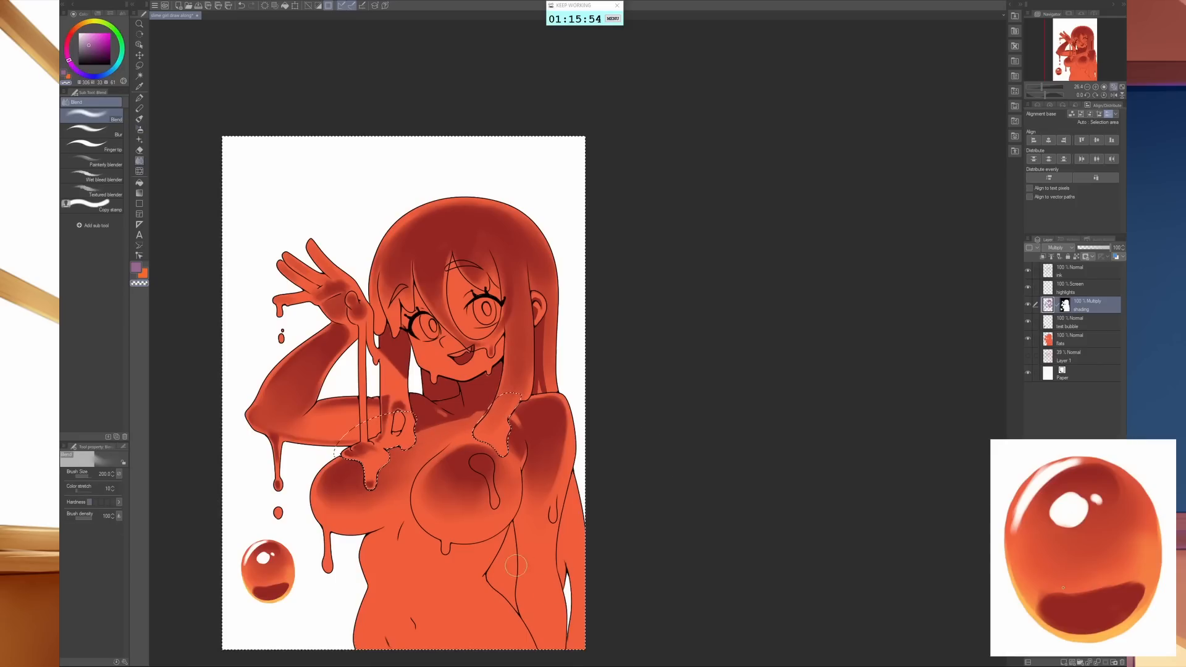
{"action": "key", "text": "ctrl+d"}
- Examine the shading on the whole figure and close up on the chest and lowered arm
{"action": "left_click_drag", "start_coordinate": [438, 548], "coordinate": [478, 547]}
{"action": "left_click_drag", "start_coordinate": [477, 547], "coordinate": [610, 481]}
{"action": "left_click_drag", "start_coordinate": [784, 547], "coordinate": [638, 483]}
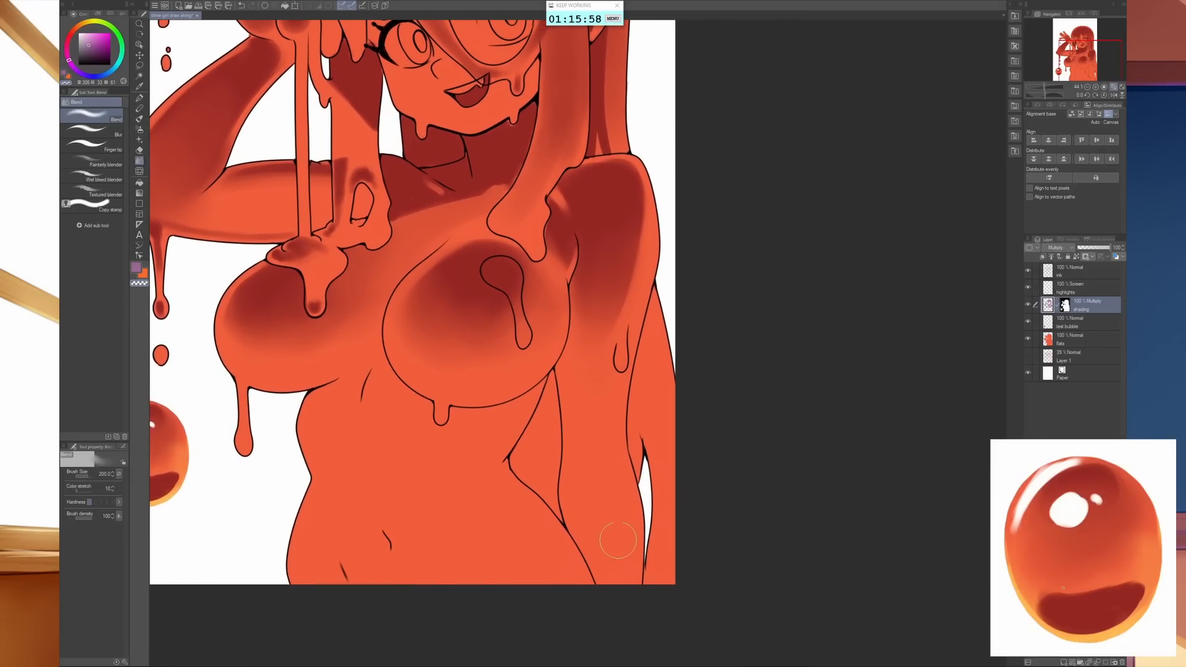
{"action": "key", "text": "c"}
{"action": "key", "text": "Tab"}
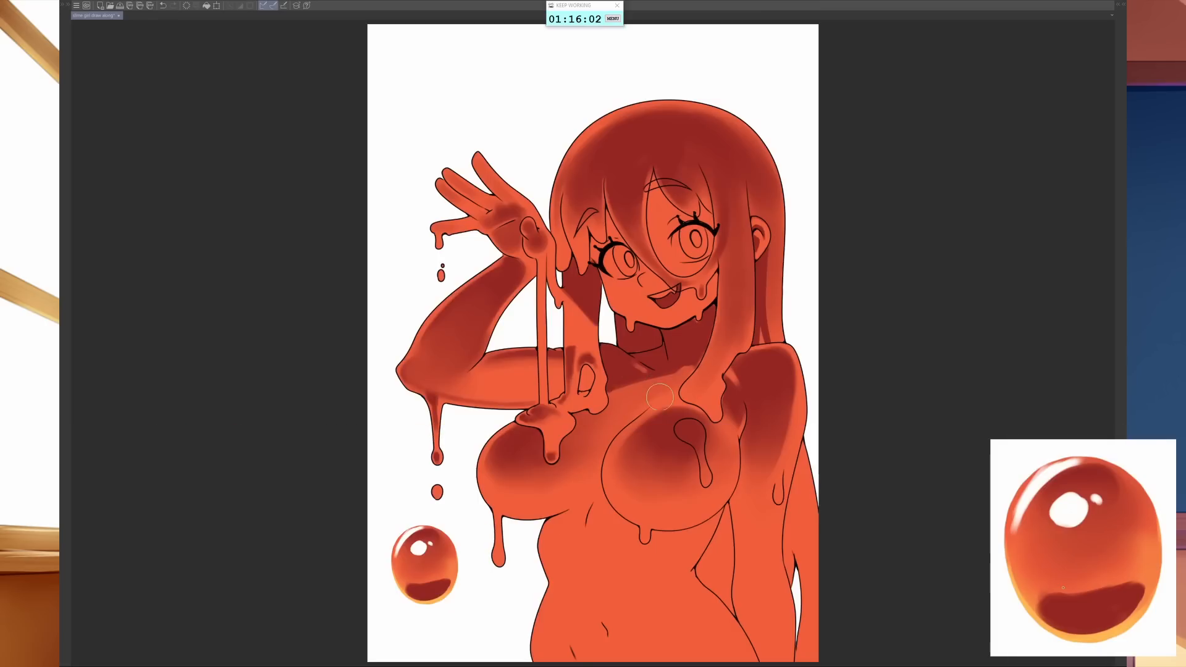
{"action": "left_click_drag", "start_coordinate": [807, 504], "coordinate": [657, 487]}
{"action": "key", "text": "Tab"}
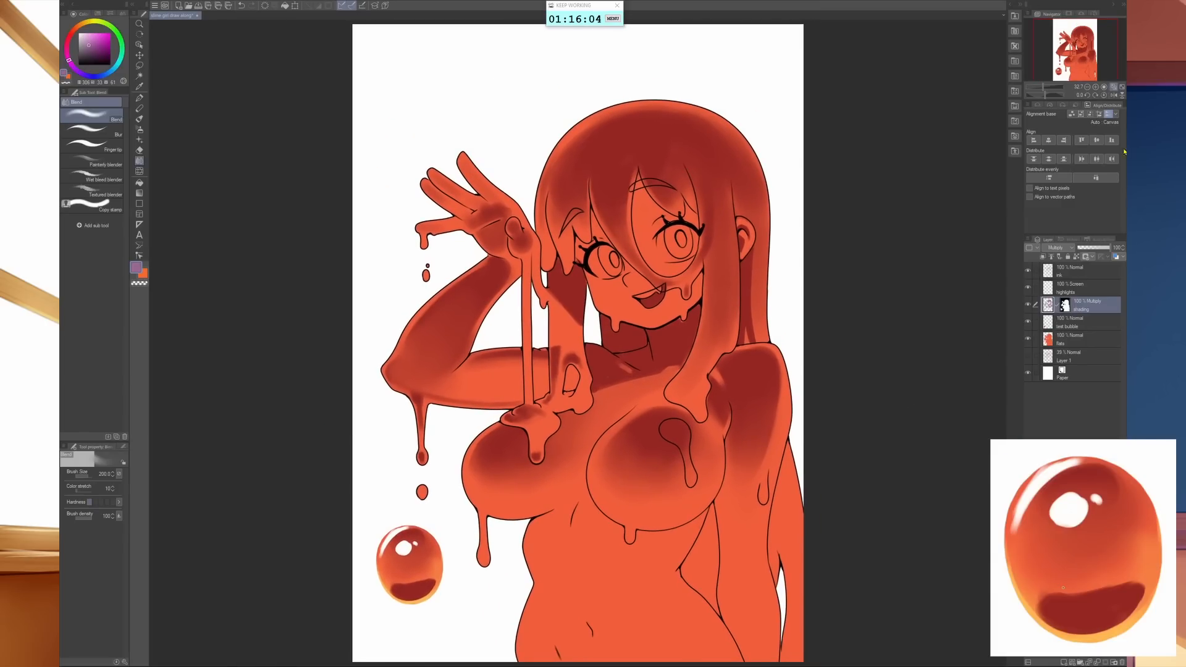
{"action": "key", "text": "Tab"}
{"action": "scroll", "coordinate": [780, 336], "scroll_direction": "up", "scroll_amount": 5}
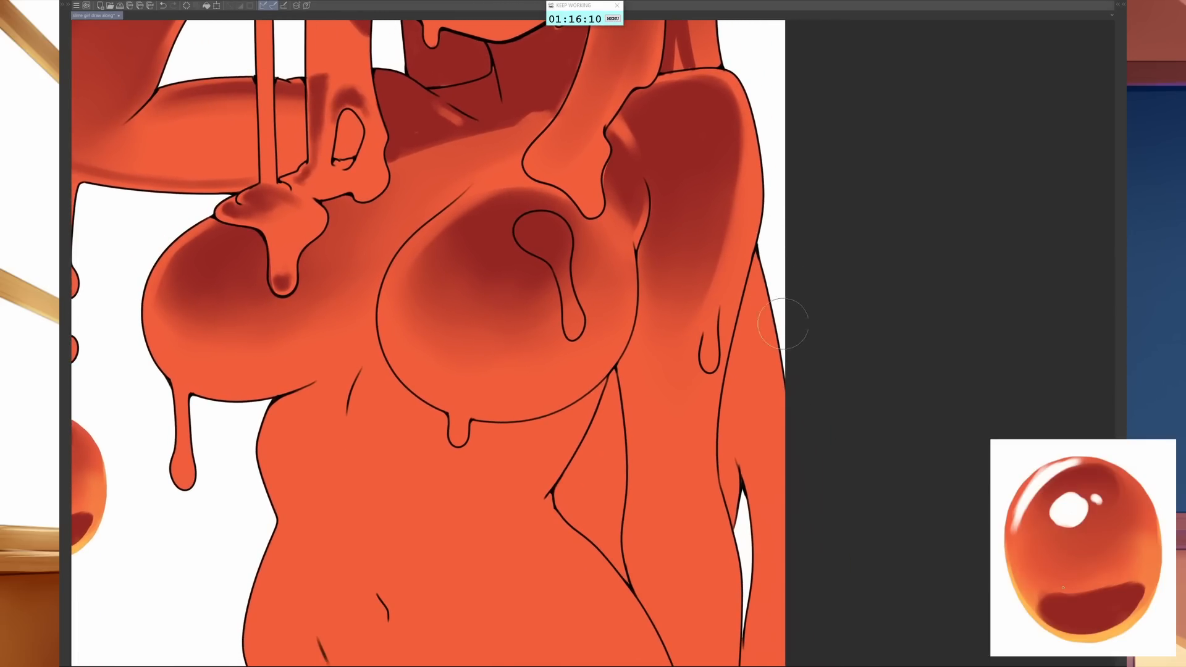
{"action": "key", "text": "Tab"}
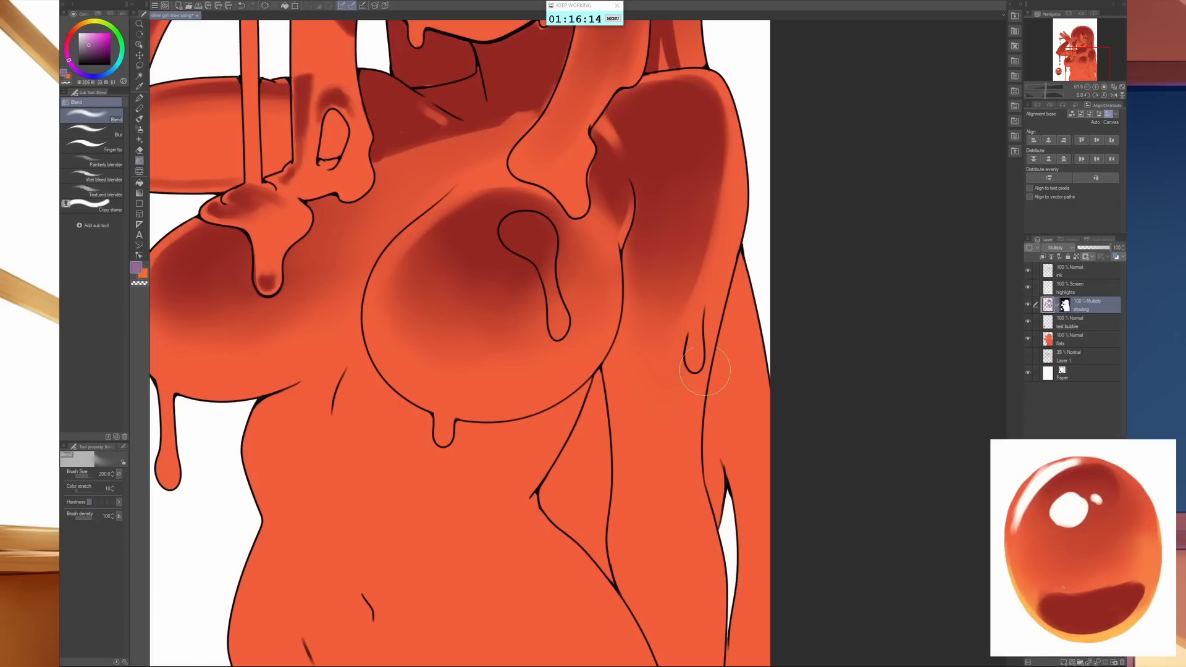
- Airbrush a solid purple shadow over the long hair section behind the lowered arm, down to the canvas edge
{"action": "key", "text": "b"}
{"action": "key", "text": "Tab"}
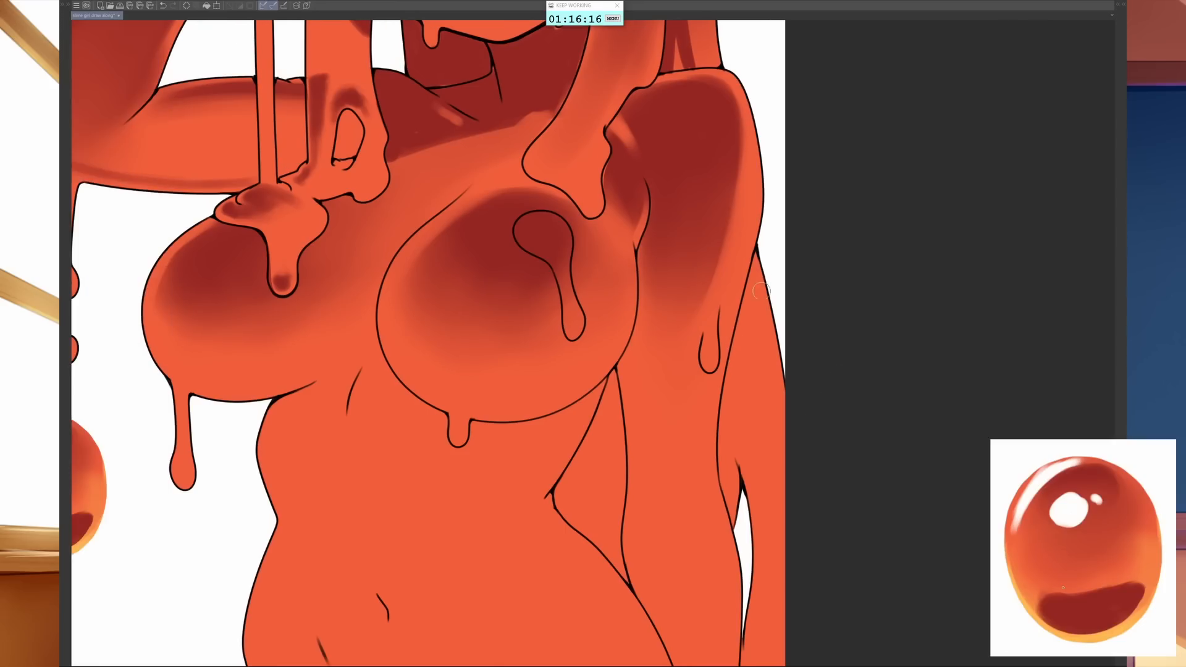
{"action": "key", "text": "bracketright"}
{"action": "key", "text": "bracketright"}
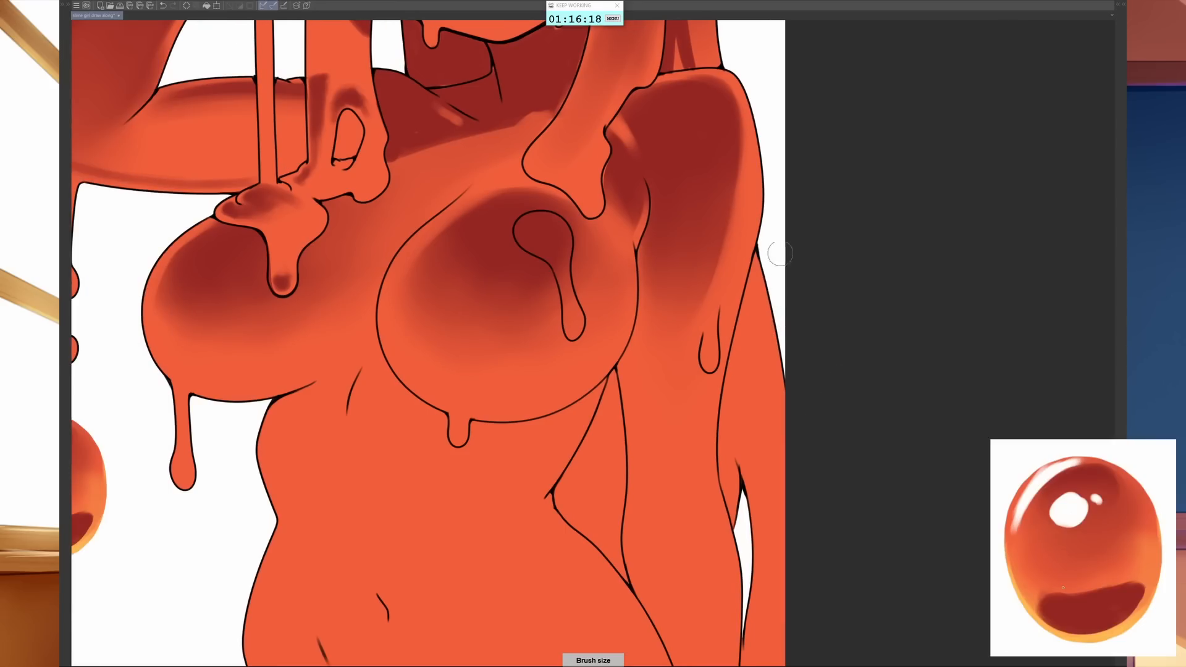
{"action": "mouse_move", "coordinate": [780, 254]}
{"action": "left_mouse_down"}
{"action": "mouse_move", "coordinate": [746, 381]}
{"action": "mouse_move", "coordinate": [759, 312]}
{"action": "mouse_move", "coordinate": [743, 519]}
{"action": "mouse_move", "coordinate": [728, 449]}
{"action": "left_mouse_up"}
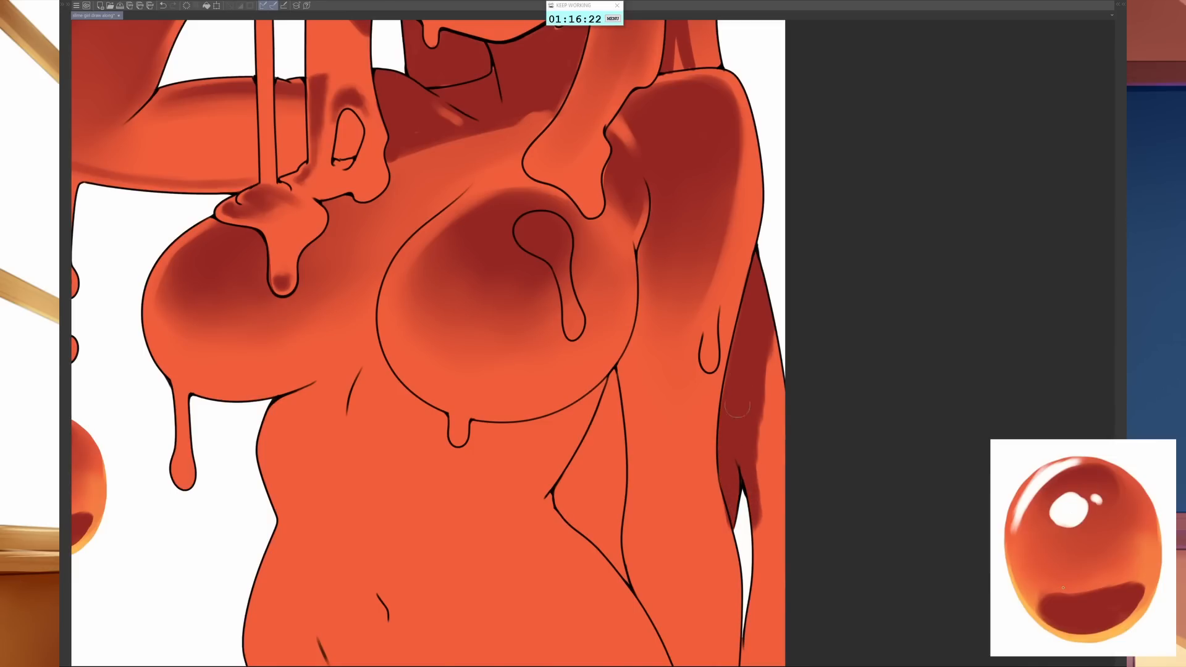
{"action": "mouse_move", "coordinate": [759, 361]}
{"action": "left_mouse_down"}
{"action": "mouse_move", "coordinate": [784, 514]}
{"action": "mouse_move", "coordinate": [783, 527]}
{"action": "mouse_move", "coordinate": [769, 422]}
{"action": "mouse_move", "coordinate": [762, 604]}
{"action": "mouse_move", "coordinate": [780, 588]}
{"action": "mouse_move", "coordinate": [785, 556]}
{"action": "left_mouse_up"}
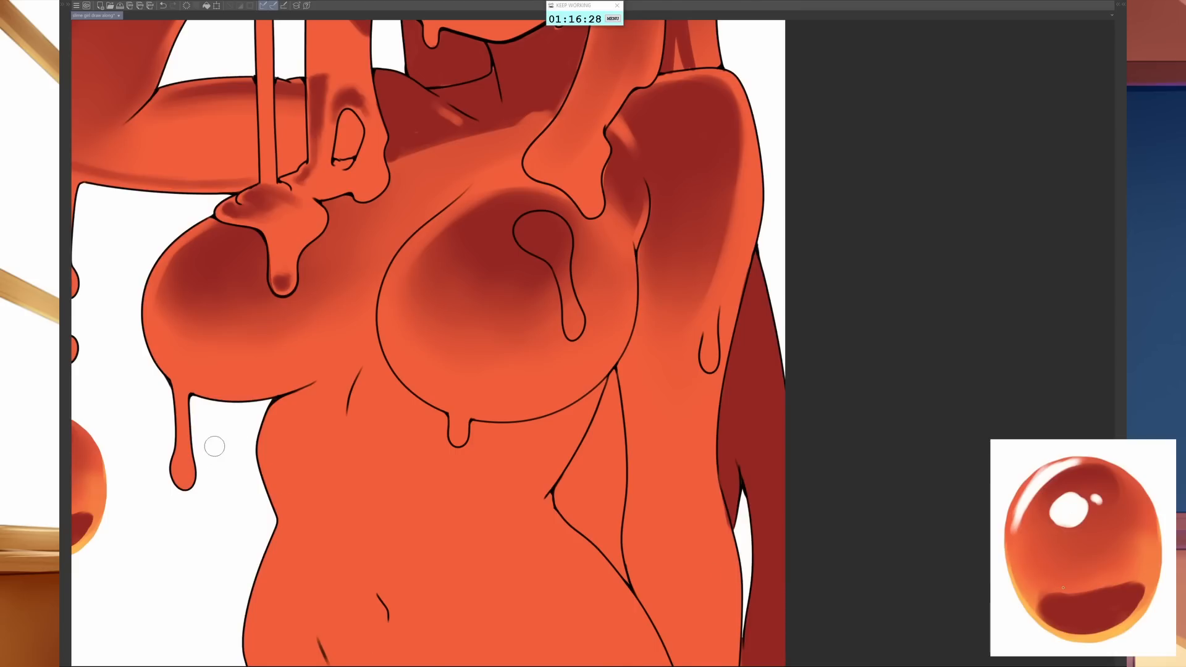
- Shade the slime drips hanging beneath both breasts in purple with a smaller airbrush
{"action": "key", "text": "["}
{"action": "key", "text": "["}
{"action": "key", "text": "["}
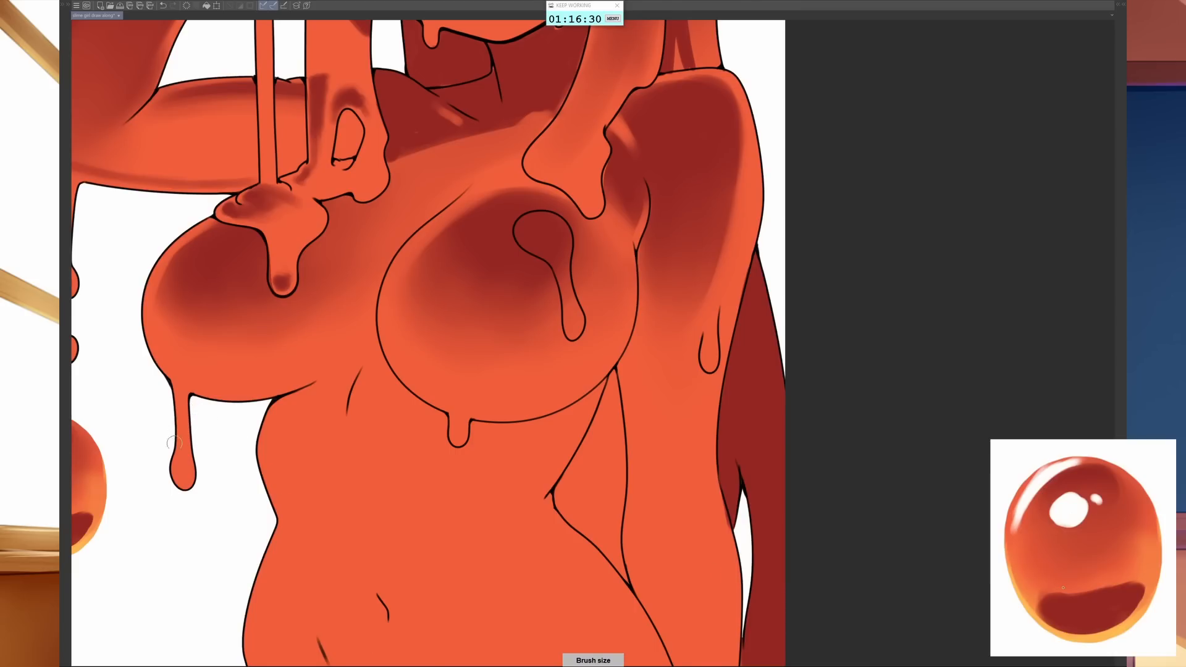
{"action": "left_click_drag", "start_coordinate": [181, 386], "coordinate": [184, 471]}
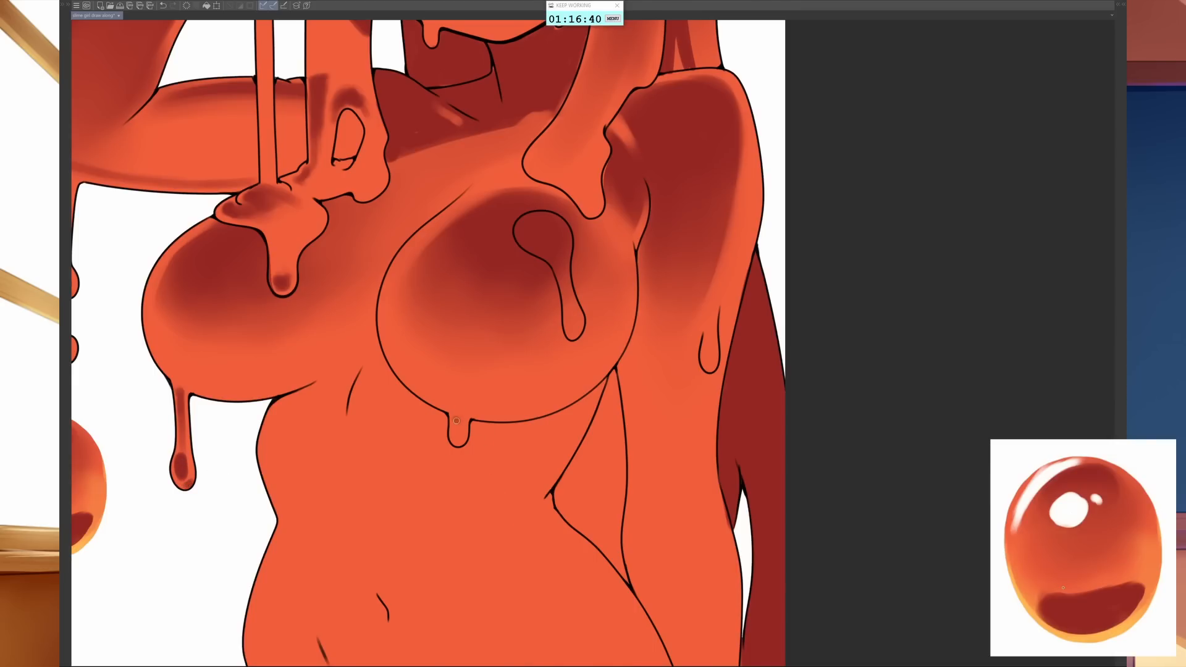
{"action": "mouse_move", "coordinate": [456, 420]}
{"action": "left_mouse_down"}
{"action": "mouse_move", "coordinate": [458, 437]}
{"action": "mouse_move", "coordinate": [446, 419]}
{"action": "left_mouse_up"}
- Paint a curved purple shadow band along the underside of the breast on the raised arm's side
{"action": "left_click_drag", "start_coordinate": [684, 428], "coordinate": [571, 651]}
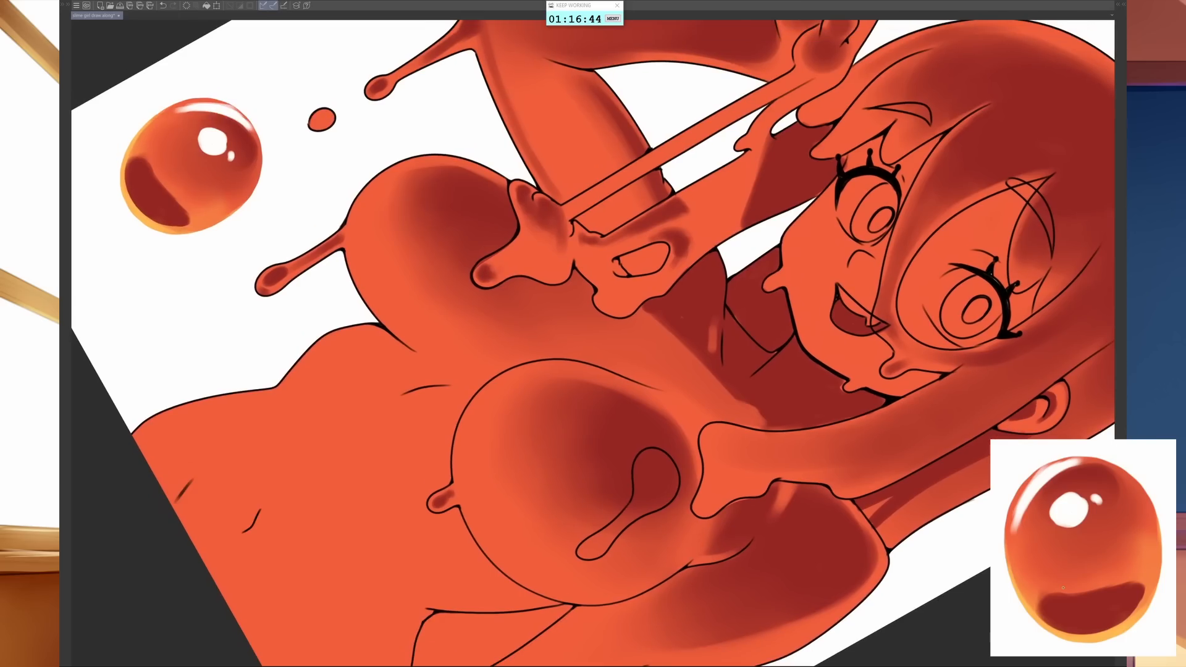
{"action": "mouse_move", "coordinate": [365, 205]}
{"action": "left_mouse_down"}
{"action": "mouse_move", "coordinate": [366, 271]}
{"action": "mouse_move", "coordinate": [359, 258]}
{"action": "mouse_move", "coordinate": [398, 324]}
{"action": "mouse_move", "coordinate": [363, 265]}
{"action": "mouse_move", "coordinate": [379, 305]}
{"action": "mouse_move", "coordinate": [361, 209]}
{"action": "mouse_move", "coordinate": [379, 300]}
{"action": "left_mouse_up"}
{"action": "mouse_move", "coordinate": [363, 242]}
{"action": "left_mouse_down"}
{"action": "mouse_move", "coordinate": [369, 194]}
{"action": "mouse_move", "coordinate": [363, 256]}
{"action": "mouse_move", "coordinate": [405, 336]}
{"action": "mouse_move", "coordinate": [394, 328]}
{"action": "left_mouse_up"}
{"action": "mouse_move", "coordinate": [736, 451]}
{"action": "left_mouse_down"}
{"action": "mouse_move", "coordinate": [771, 365]}
{"action": "mouse_move", "coordinate": [754, 262]}
{"action": "mouse_move", "coordinate": [761, 278]}
{"action": "left_mouse_up"}
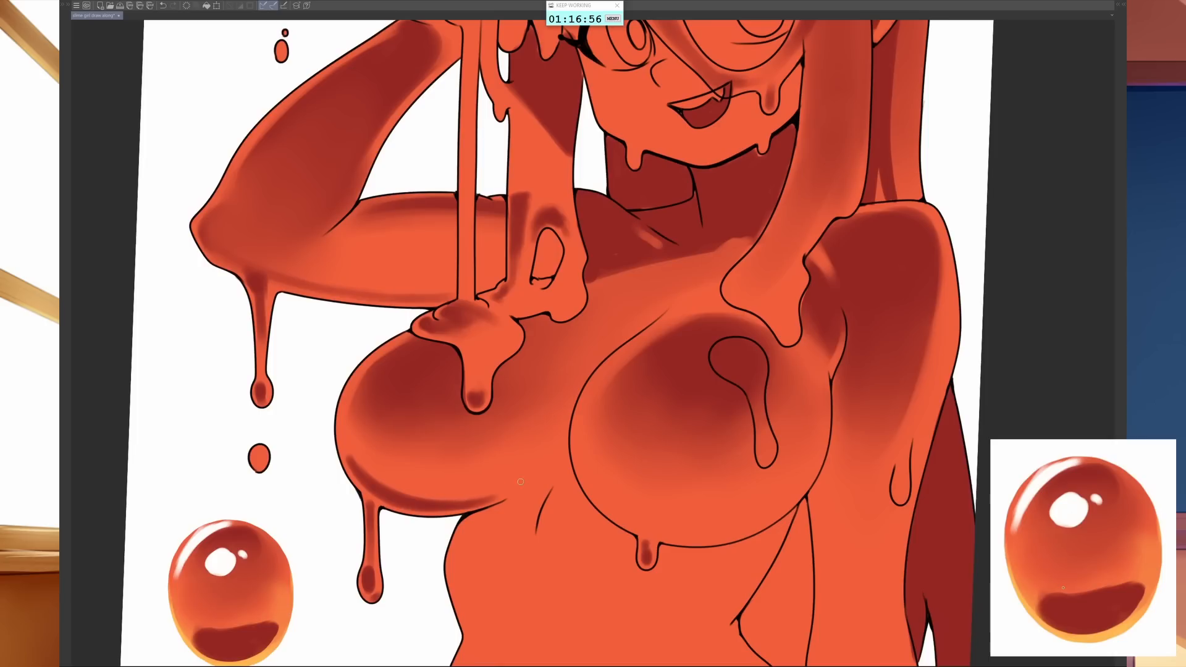
{"action": "left_click_drag", "start_coordinate": [485, 498], "coordinate": [526, 480]}
{"action": "mouse_move", "coordinate": [383, 484]}
{"action": "left_mouse_down"}
{"action": "mouse_move", "coordinate": [454, 494]}
{"action": "mouse_move", "coordinate": [467, 493]}
{"action": "mouse_move", "coordinate": [402, 497]}
{"action": "mouse_move", "coordinate": [520, 476]}
{"action": "left_mouse_up"}
{"action": "left_click_drag", "start_coordinate": [455, 501], "coordinate": [547, 461]}
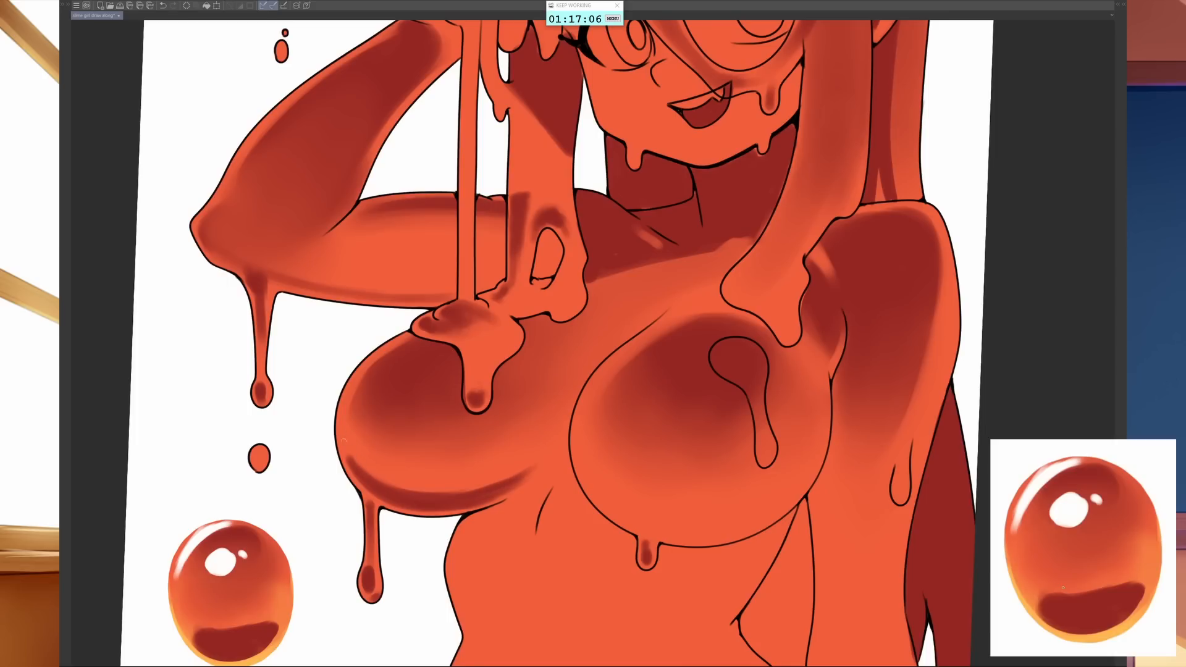
{"action": "left_click_drag", "start_coordinate": [352, 452], "coordinate": [391, 488]}
{"action": "mouse_move", "coordinate": [358, 463]}
{"action": "left_mouse_down"}
{"action": "mouse_move", "coordinate": [436, 491]}
{"action": "mouse_move", "coordinate": [485, 488]}
{"action": "left_mouse_up"}
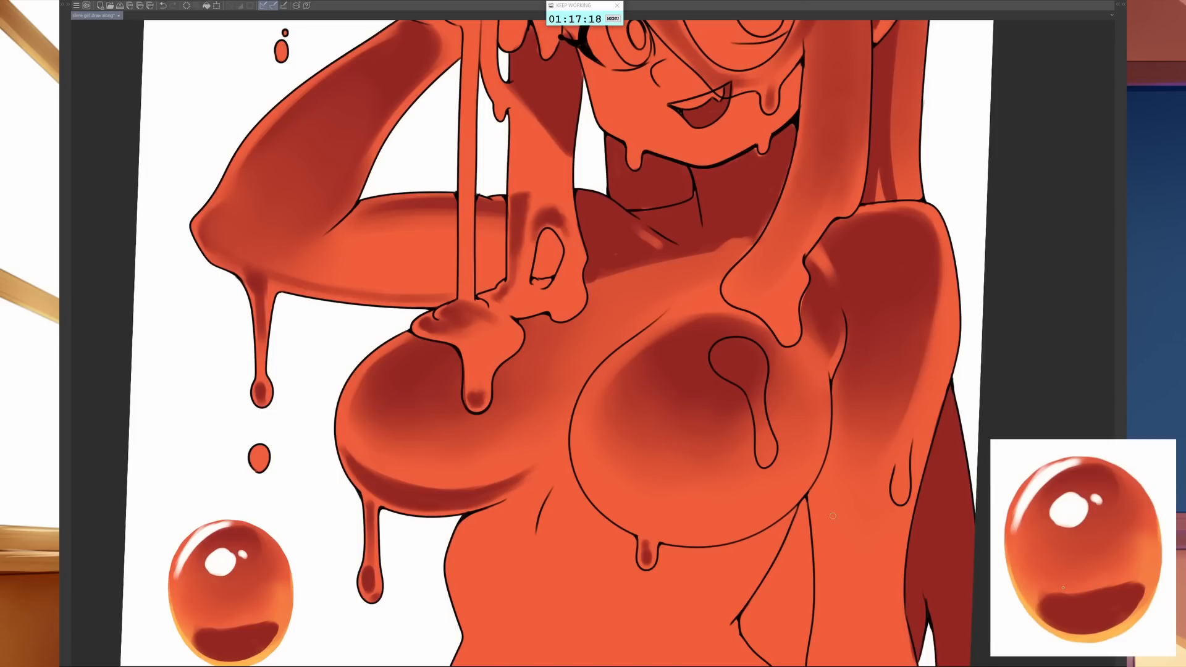
- Sketch the curved upper edge of a purple shadow band across the lower part of the lowered-arm-side breast
{"action": "mouse_move", "coordinate": [597, 475]}
{"action": "left_mouse_down"}
{"action": "mouse_move", "coordinate": [658, 497]}
{"action": "mouse_move", "coordinate": [717, 500]}
{"action": "mouse_move", "coordinate": [747, 487]}
{"action": "left_mouse_up"}
{"action": "left_click_drag", "start_coordinate": [671, 500], "coordinate": [787, 481]}
{"action": "mouse_move", "coordinate": [710, 497]}
{"action": "left_mouse_down"}
{"action": "mouse_move", "coordinate": [816, 452]}
{"action": "mouse_move", "coordinate": [805, 472]}
{"action": "mouse_move", "coordinate": [793, 479]}
{"action": "mouse_move", "coordinate": [822, 435]}
{"action": "mouse_move", "coordinate": [814, 469]}
{"action": "left_mouse_up"}
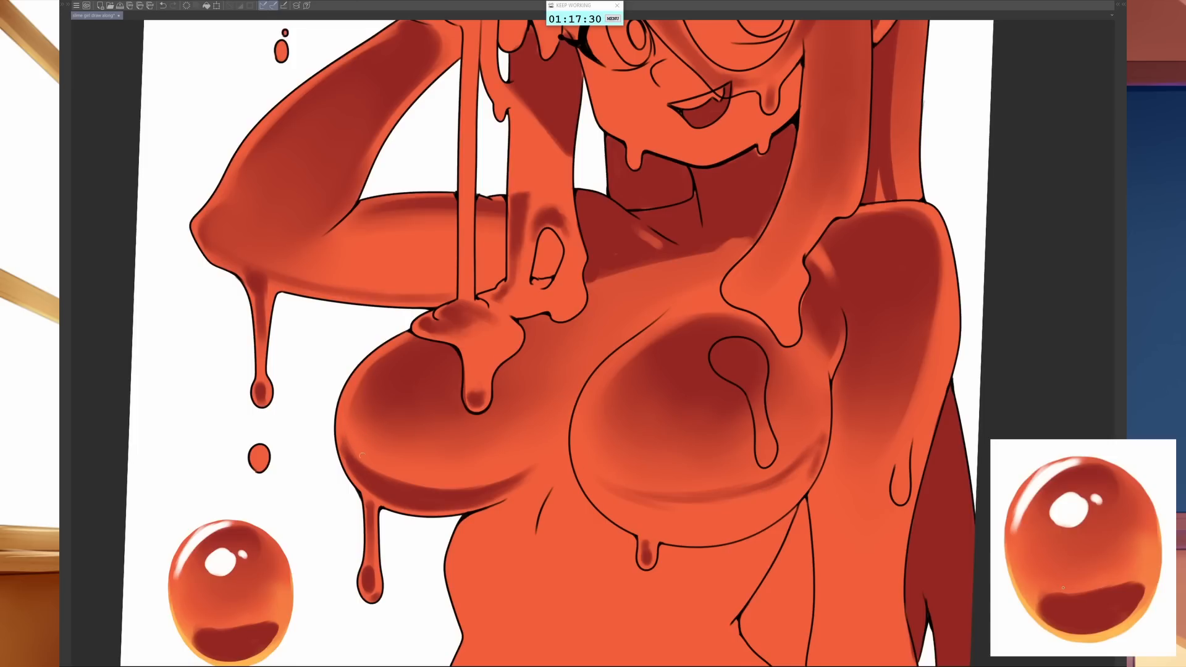
- Deepen the raised-arm-side breast's underside shadow, extend it toward the cleavage, and add a purple shadow on the ribs beneath it
{"action": "mouse_move", "coordinate": [374, 463]}
{"action": "left_mouse_down"}
{"action": "mouse_move", "coordinate": [491, 489]}
{"action": "mouse_move", "coordinate": [395, 480]}
{"action": "mouse_move", "coordinate": [501, 463]}
{"action": "mouse_move", "coordinate": [427, 490]}
{"action": "mouse_move", "coordinate": [439, 493]}
{"action": "mouse_move", "coordinate": [527, 470]}
{"action": "left_mouse_up"}
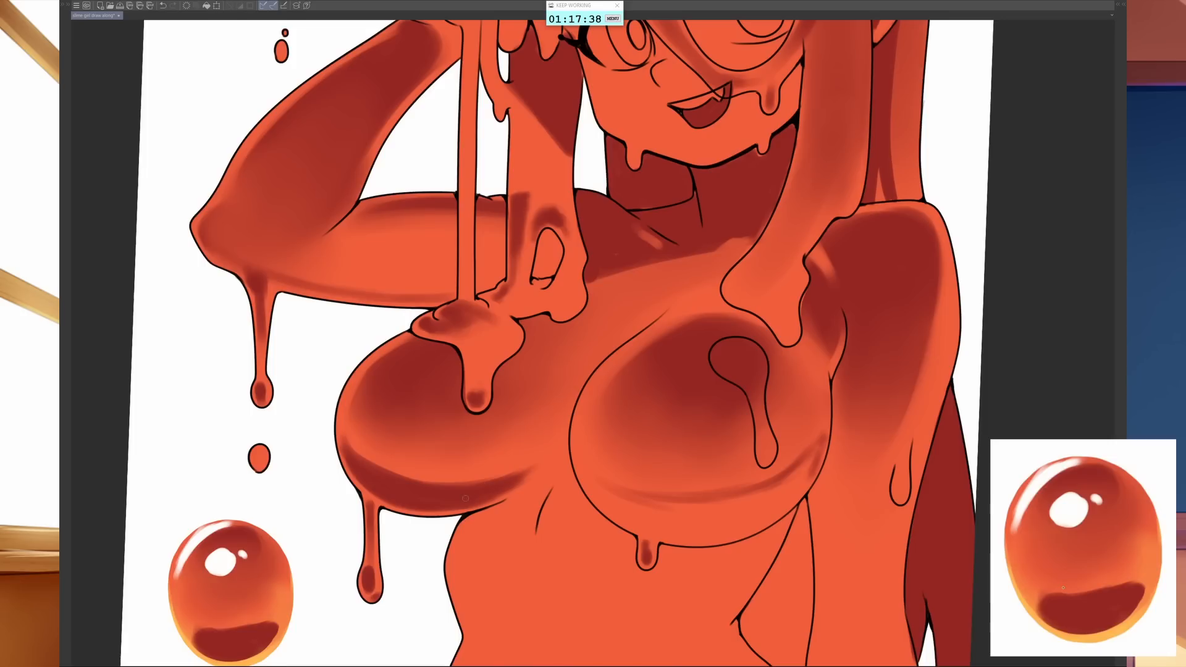
{"action": "mouse_move", "coordinate": [465, 497]}
{"action": "left_mouse_down"}
{"action": "mouse_move", "coordinate": [533, 474]}
{"action": "mouse_move", "coordinate": [539, 458]}
{"action": "mouse_move", "coordinate": [520, 488]}
{"action": "mouse_move", "coordinate": [549, 451]}
{"action": "left_mouse_up"}
{"action": "mouse_move", "coordinate": [492, 508]}
{"action": "left_mouse_down"}
{"action": "mouse_move", "coordinate": [515, 493]}
{"action": "mouse_move", "coordinate": [447, 564]}
{"action": "mouse_move", "coordinate": [454, 545]}
{"action": "left_mouse_up"}
{"action": "mouse_move", "coordinate": [491, 506]}
{"action": "left_mouse_down"}
{"action": "mouse_move", "coordinate": [457, 537]}
{"action": "mouse_move", "coordinate": [515, 498]}
{"action": "mouse_move", "coordinate": [490, 479]}
{"action": "left_mouse_up"}
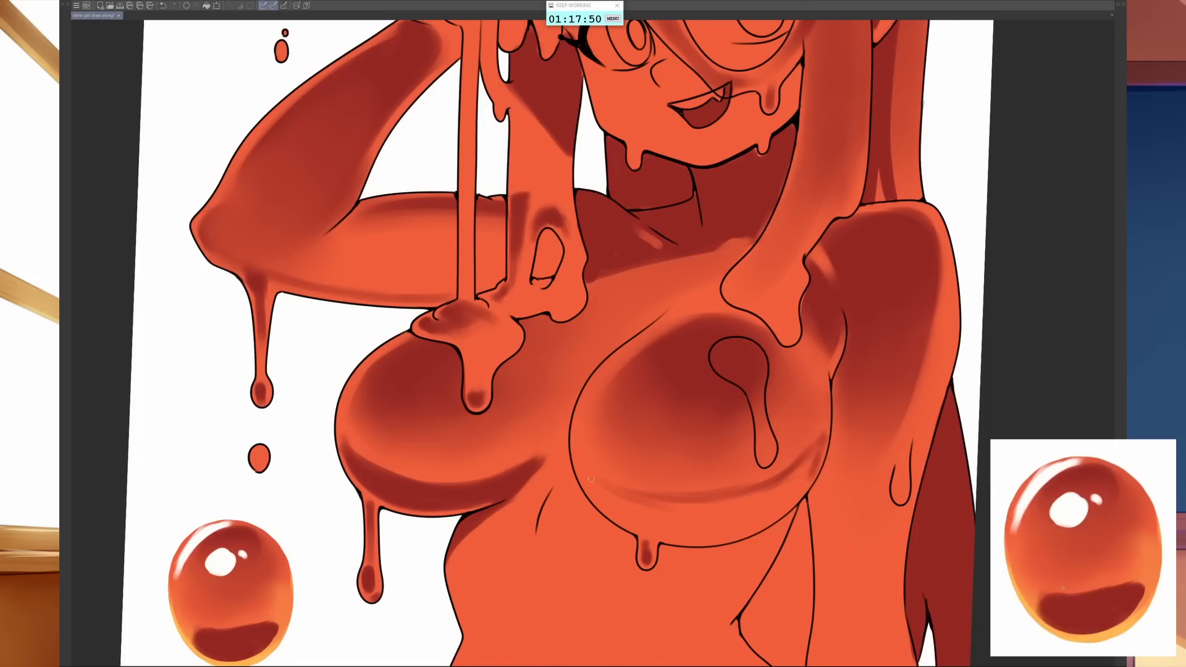
- Fill in the purple underside shadow band on the lowered-arm-side breast, smoothing its upper edge and tapering it up the outer side
{"action": "mouse_move", "coordinate": [622, 489]}
{"action": "left_mouse_down"}
{"action": "mouse_move", "coordinate": [598, 495]}
{"action": "mouse_move", "coordinate": [623, 517]}
{"action": "mouse_move", "coordinate": [660, 520]}
{"action": "left_mouse_up"}
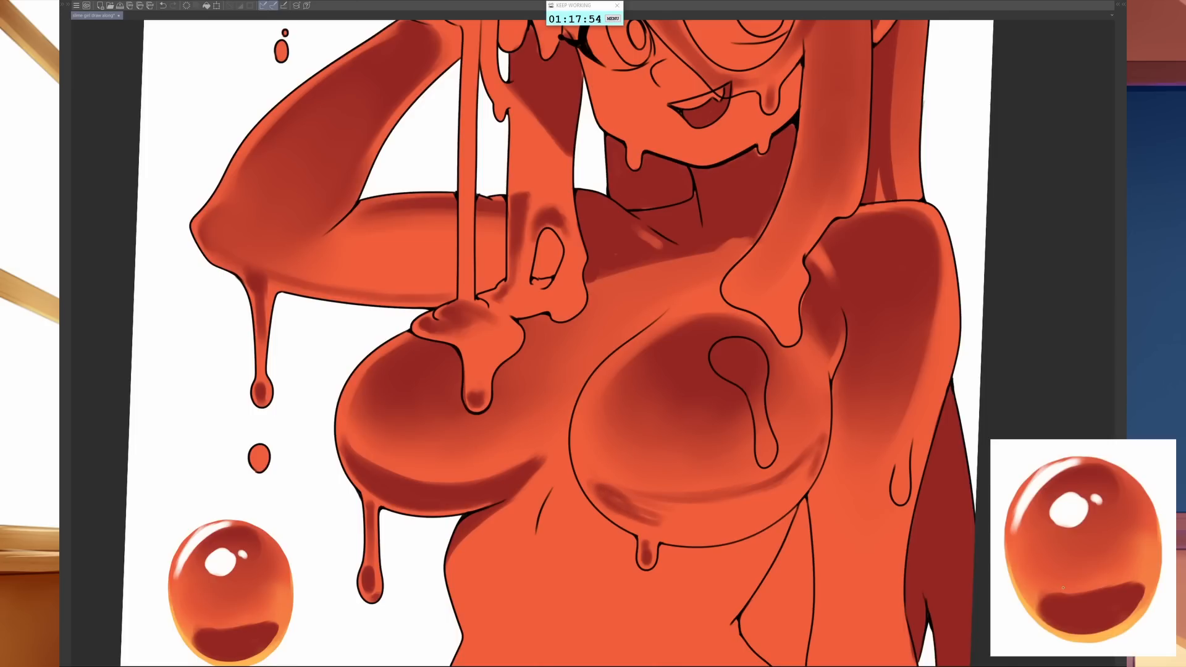
{"action": "key", "text": "bracketright"}
{"action": "mouse_move", "coordinate": [624, 499]}
{"action": "left_mouse_down"}
{"action": "mouse_move", "coordinate": [710, 518]}
{"action": "mouse_move", "coordinate": [626, 496]}
{"action": "mouse_move", "coordinate": [743, 508]}
{"action": "mouse_move", "coordinate": [614, 498]}
{"action": "mouse_move", "coordinate": [734, 510]}
{"action": "mouse_move", "coordinate": [617, 496]}
{"action": "mouse_move", "coordinate": [706, 511]}
{"action": "mouse_move", "coordinate": [633, 516]}
{"action": "mouse_move", "coordinate": [772, 503]}
{"action": "left_mouse_up"}
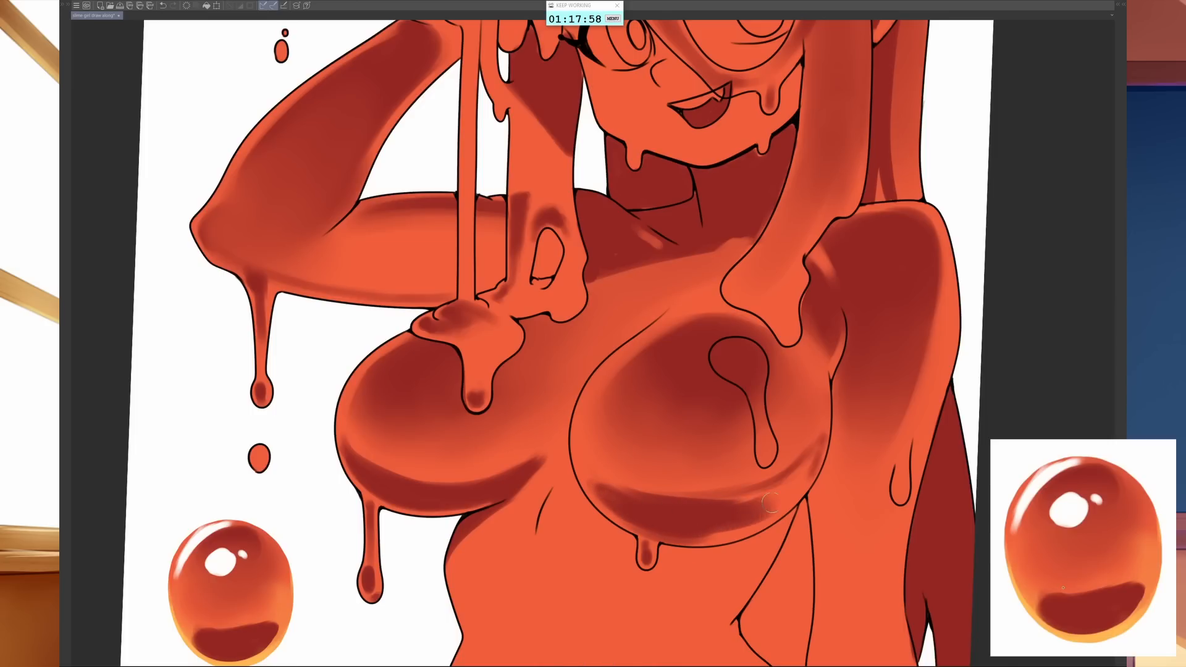
{"action": "left_click_drag", "start_coordinate": [672, 503], "coordinate": [781, 478]}
{"action": "left_click_drag", "start_coordinate": [653, 496], "coordinate": [761, 495]}
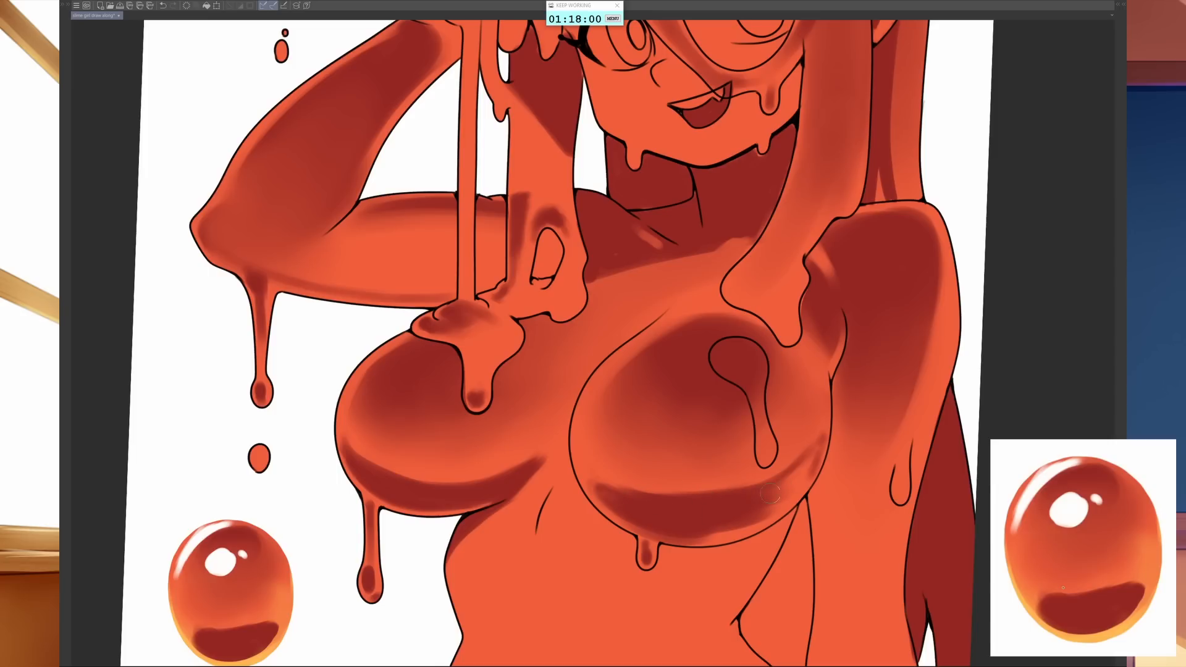
{"action": "key", "text": "bracketleft"}
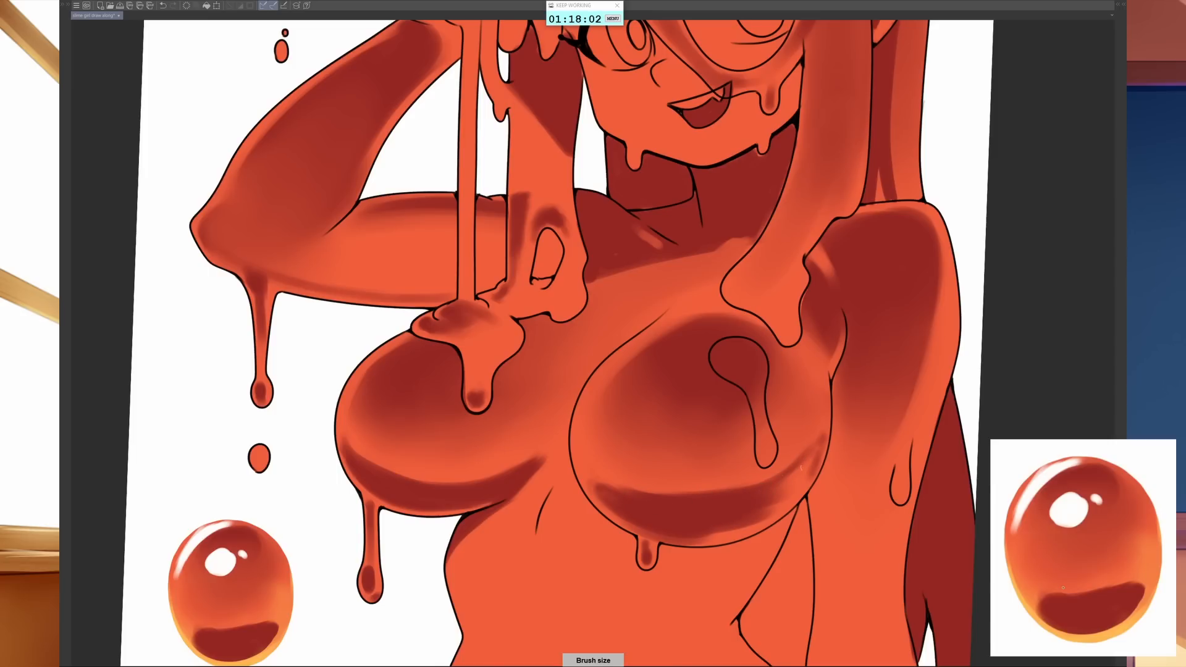
{"action": "mouse_move", "coordinate": [803, 478]}
{"action": "left_mouse_down"}
{"action": "mouse_move", "coordinate": [799, 445]}
{"action": "mouse_move", "coordinate": [803, 475]}
{"action": "mouse_move", "coordinate": [724, 529]}
{"action": "mouse_move", "coordinate": [787, 503]}
{"action": "mouse_move", "coordinate": [774, 519]}
{"action": "left_mouse_up"}
{"action": "mouse_move", "coordinate": [613, 514]}
{"action": "left_mouse_down"}
{"action": "mouse_move", "coordinate": [670, 543]}
{"action": "mouse_move", "coordinate": [744, 536]}
{"action": "mouse_move", "coordinate": [790, 514]}
{"action": "left_mouse_up"}
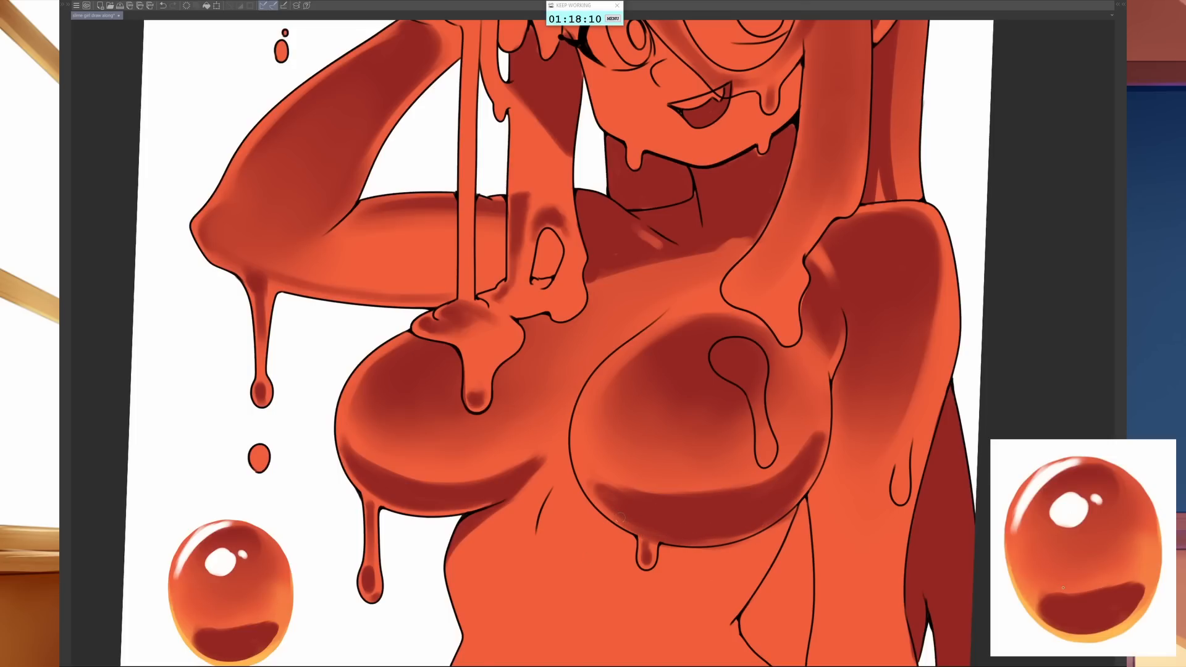
- Paint a purple cast shadow on the ribs below the lowered-arm-side breast, extending it to the side of the torso
{"action": "key", "text": "["}
{"action": "mouse_move", "coordinate": [587, 495]}
{"action": "left_mouse_down"}
{"action": "mouse_move", "coordinate": [618, 546]}
{"action": "mouse_move", "coordinate": [627, 531]}
{"action": "mouse_move", "coordinate": [594, 512]}
{"action": "left_mouse_up"}
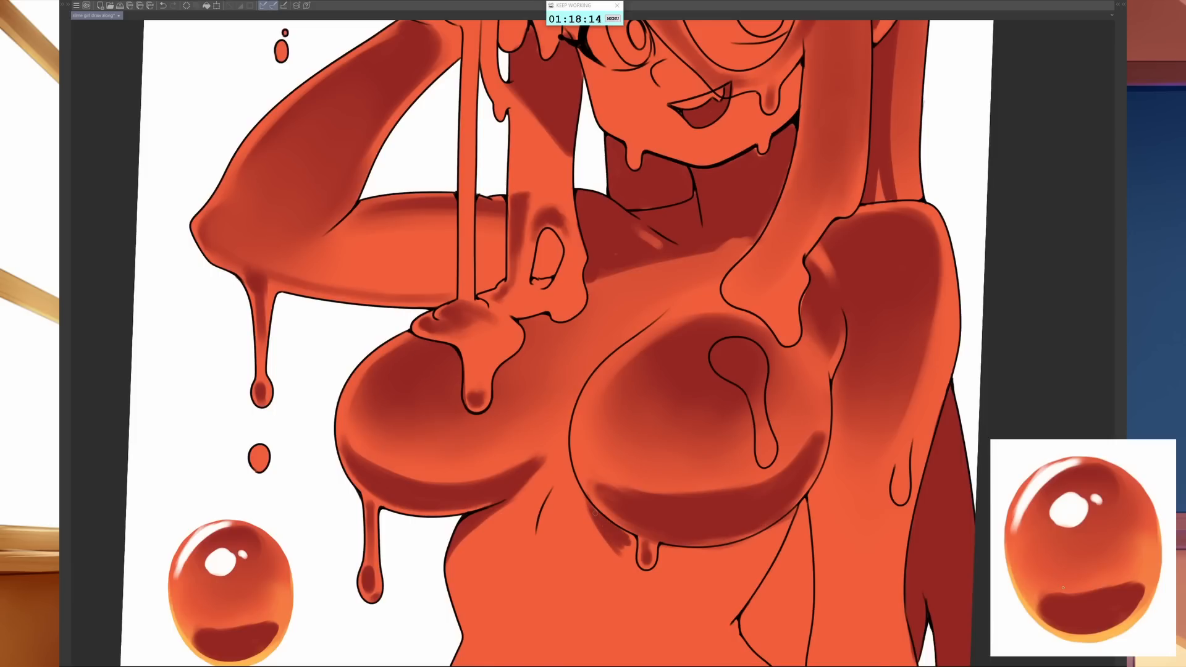
{"action": "left_click_drag", "start_coordinate": [735, 601], "coordinate": [702, 521]}
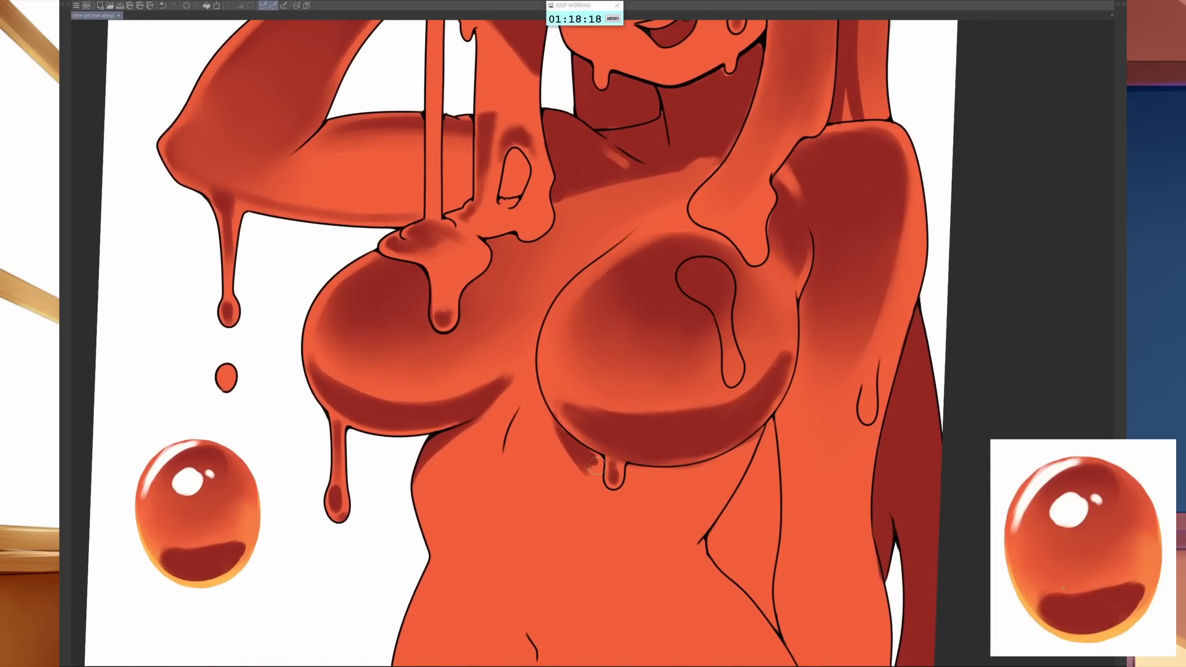
{"action": "left_click_drag", "start_coordinate": [569, 441], "coordinate": [711, 531]}
{"action": "mouse_move", "coordinate": [599, 460]}
{"action": "left_mouse_down"}
{"action": "mouse_move", "coordinate": [679, 498]}
{"action": "mouse_move", "coordinate": [663, 482]}
{"action": "mouse_move", "coordinate": [671, 474]}
{"action": "mouse_move", "coordinate": [710, 476]}
{"action": "mouse_move", "coordinate": [718, 504]}
{"action": "mouse_move", "coordinate": [716, 468]}
{"action": "mouse_move", "coordinate": [698, 476]}
{"action": "mouse_move", "coordinate": [746, 442]}
{"action": "left_mouse_up"}
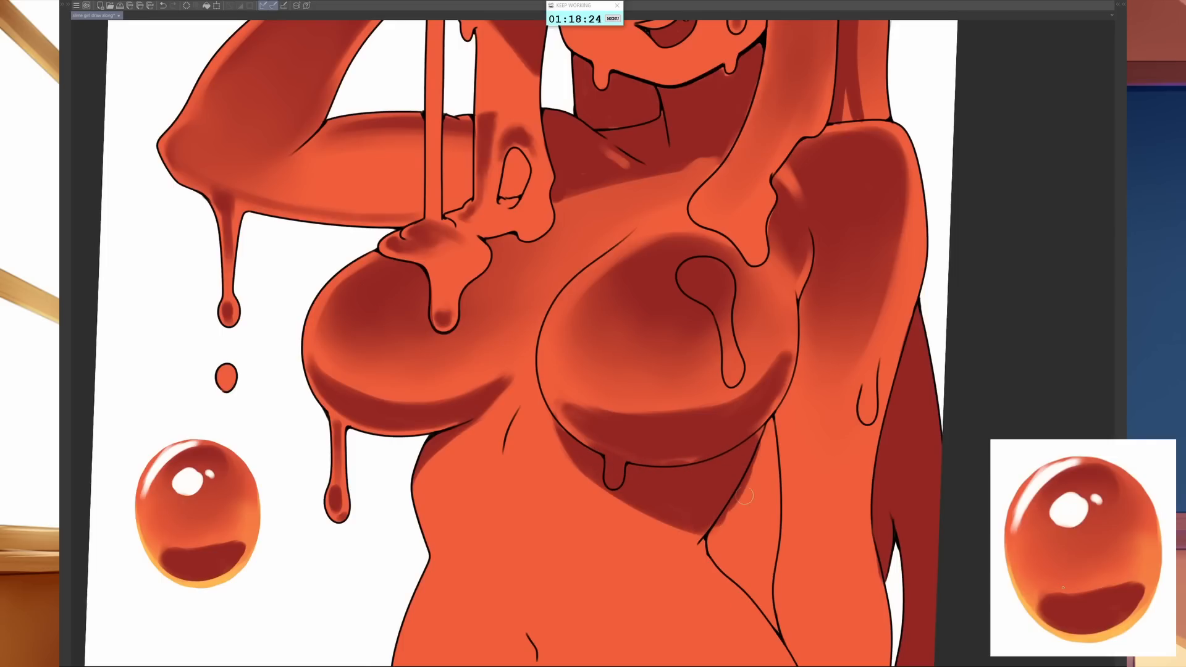
- Fill the gap between the waist and the lowered arm with solid purple shadow
{"action": "mouse_move", "coordinate": [734, 507]}
{"action": "left_mouse_down"}
{"action": "mouse_move", "coordinate": [720, 549]}
{"action": "mouse_move", "coordinate": [737, 569]}
{"action": "mouse_move", "coordinate": [764, 432]}
{"action": "mouse_move", "coordinate": [763, 529]}
{"action": "left_mouse_up"}
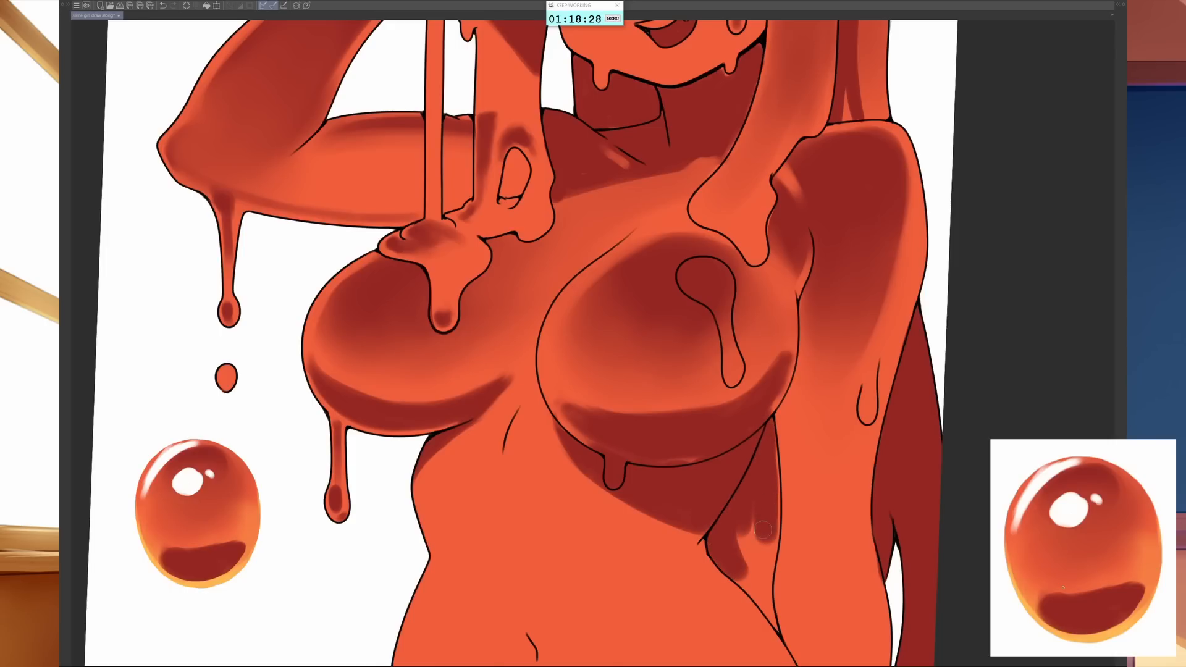
{"action": "mouse_move", "coordinate": [765, 463]}
{"action": "left_mouse_down"}
{"action": "mouse_move", "coordinate": [776, 509]}
{"action": "mouse_move", "coordinate": [762, 587]}
{"action": "left_mouse_up"}
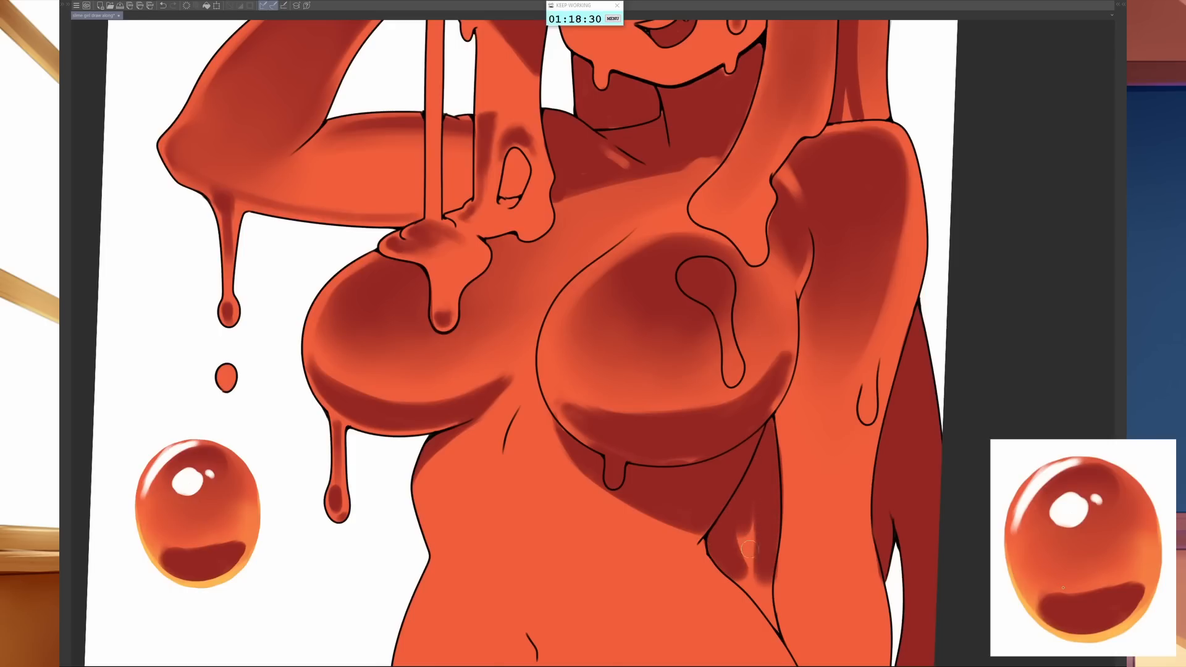
{"action": "mouse_move", "coordinate": [757, 530]}
{"action": "left_mouse_down"}
{"action": "mouse_move", "coordinate": [756, 578]}
{"action": "mouse_move", "coordinate": [733, 542]}
{"action": "mouse_move", "coordinate": [773, 616]}
{"action": "mouse_move", "coordinate": [773, 581]}
{"action": "left_mouse_up"}
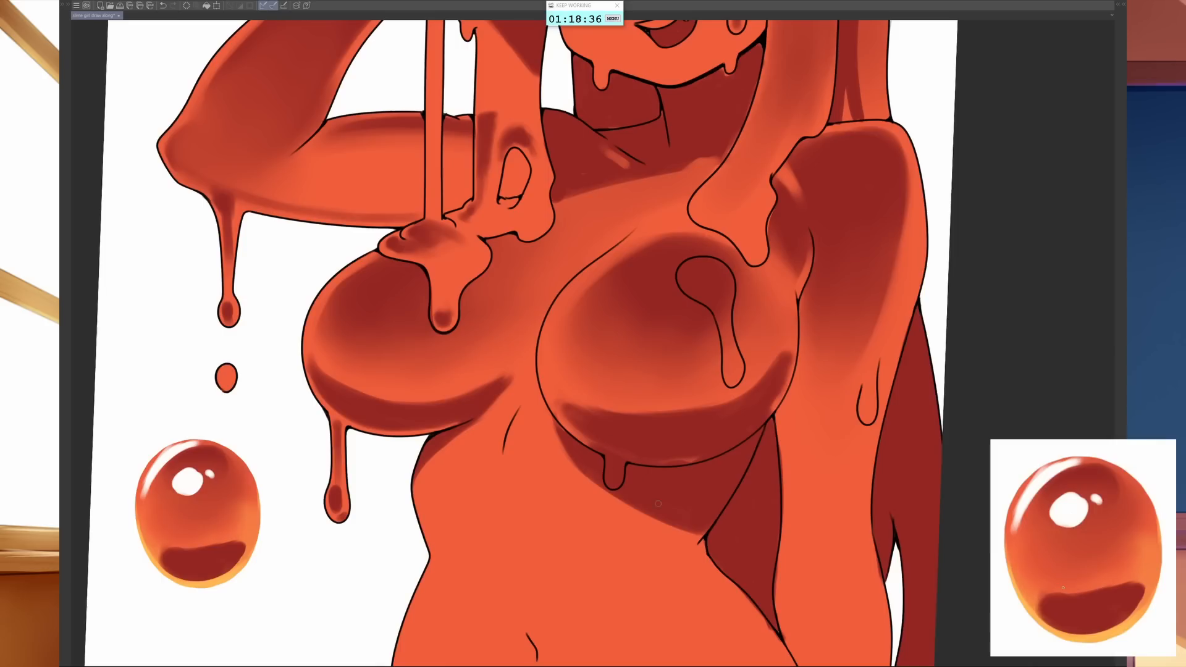
- Shade the small drip hanging under the lowered-arm-side breast with a finer brush
{"action": "key", "text": "["}
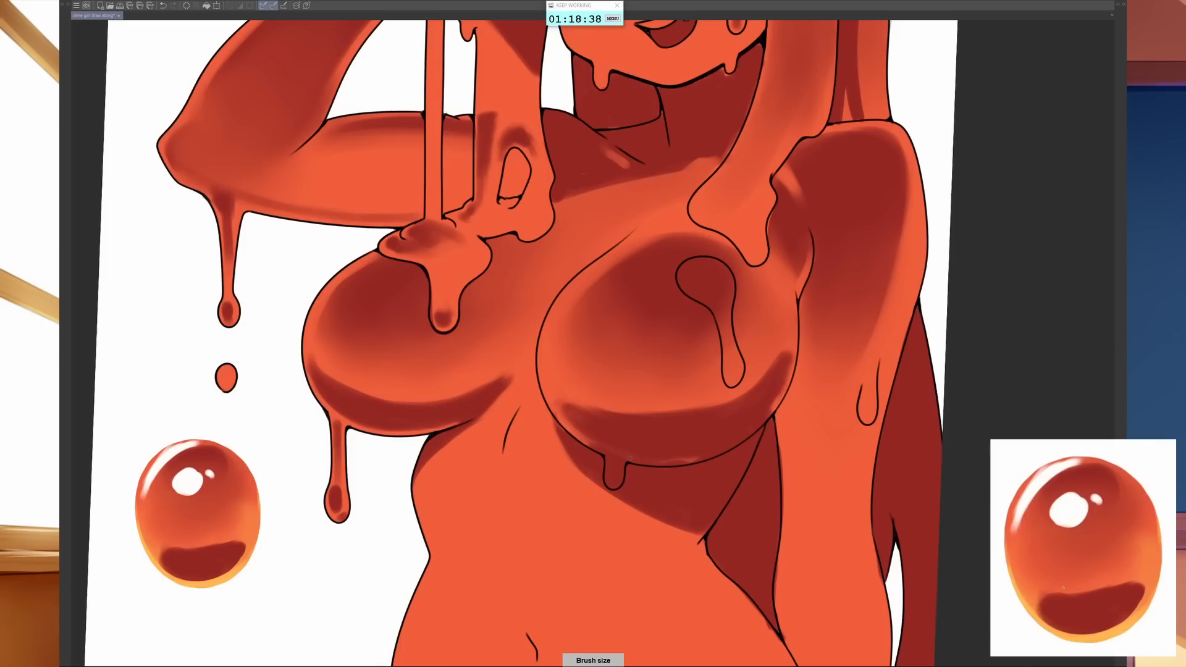
{"action": "mouse_move", "coordinate": [643, 456]}
{"action": "left_mouse_down"}
{"action": "mouse_move", "coordinate": [580, 466]}
{"action": "mouse_move", "coordinate": [515, 438]}
{"action": "left_mouse_up"}
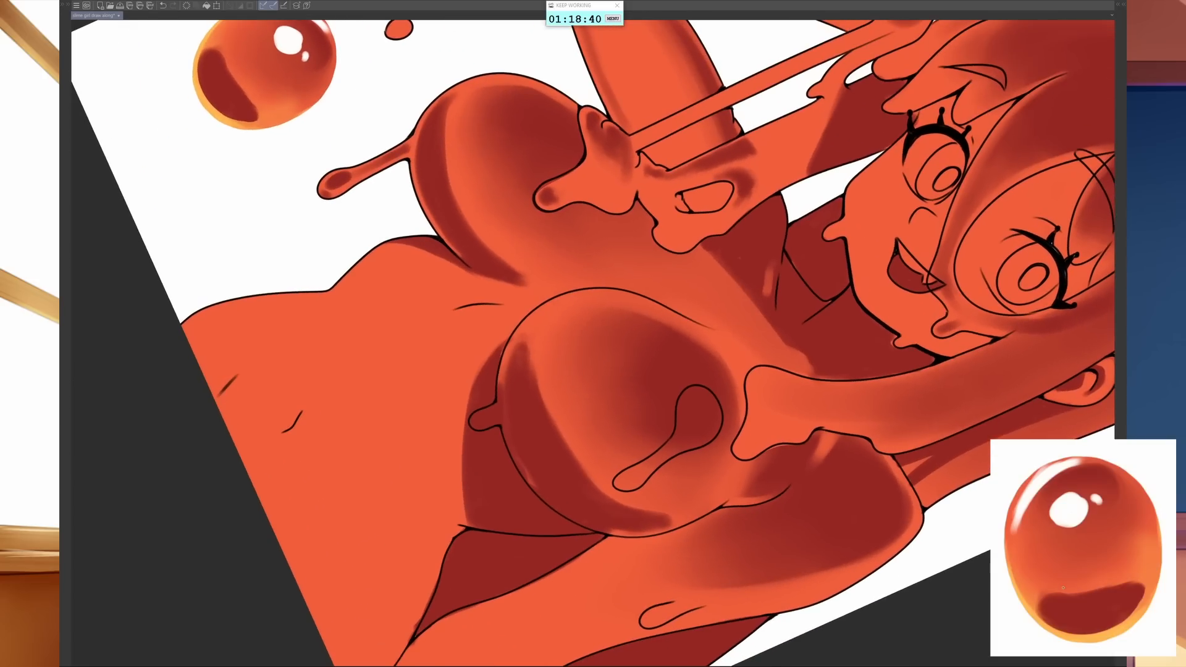
{"action": "mouse_move", "coordinate": [682, 441]}
{"action": "left_mouse_down"}
{"action": "mouse_move", "coordinate": [496, 362]}
{"action": "mouse_move", "coordinate": [502, 455]}
{"action": "left_mouse_up"}
{"action": "key", "text": "["}
{"action": "mouse_move", "coordinate": [496, 413]}
{"action": "left_mouse_down"}
{"action": "mouse_move", "coordinate": [530, 495]}
{"action": "mouse_move", "coordinate": [524, 486]}
{"action": "mouse_move", "coordinate": [585, 532]}
{"action": "left_mouse_up"}
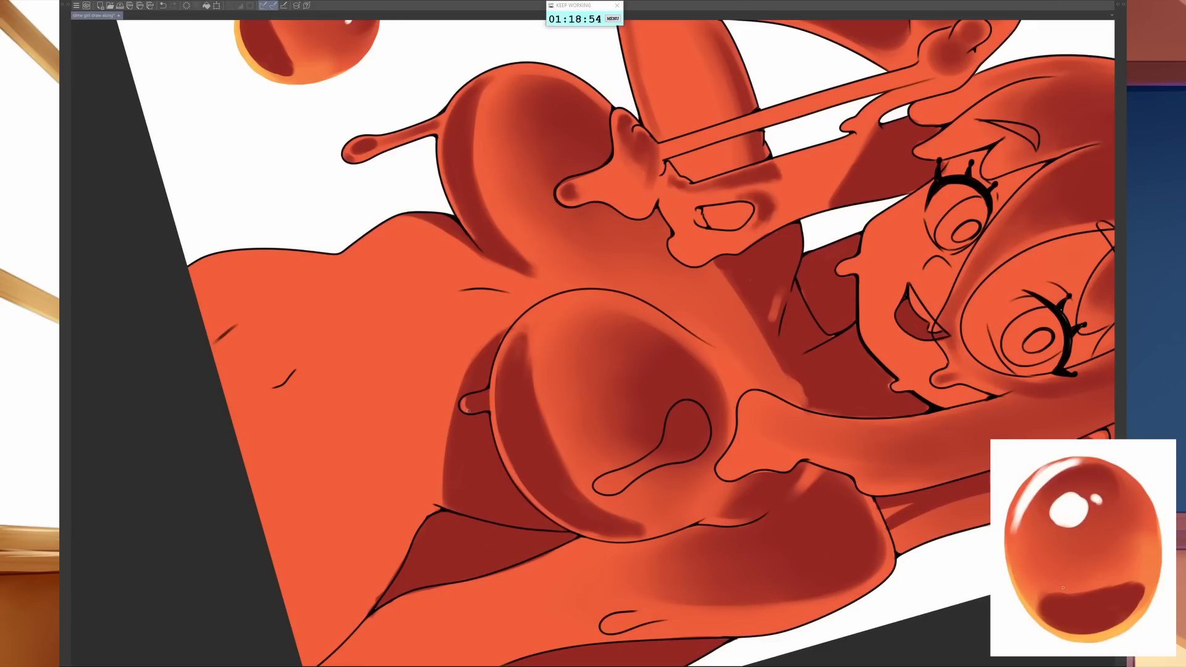
- Paint purple shadows inside the long slime drip on the lowered-arm-side breast, darkening its rounded head, neck and tip
{"action": "mouse_move", "coordinate": [798, 492]}
{"action": "left_mouse_down"}
{"action": "mouse_move", "coordinate": [832, 407]}
{"action": "mouse_move", "coordinate": [816, 237]}
{"action": "left_mouse_up"}
{"action": "left_click_drag", "start_coordinate": [877, 481], "coordinate": [905, 389]}
{"action": "mouse_move", "coordinate": [832, 314]}
{"action": "left_mouse_down"}
{"action": "mouse_move", "coordinate": [833, 325]}
{"action": "mouse_move", "coordinate": [819, 321]}
{"action": "left_mouse_up"}
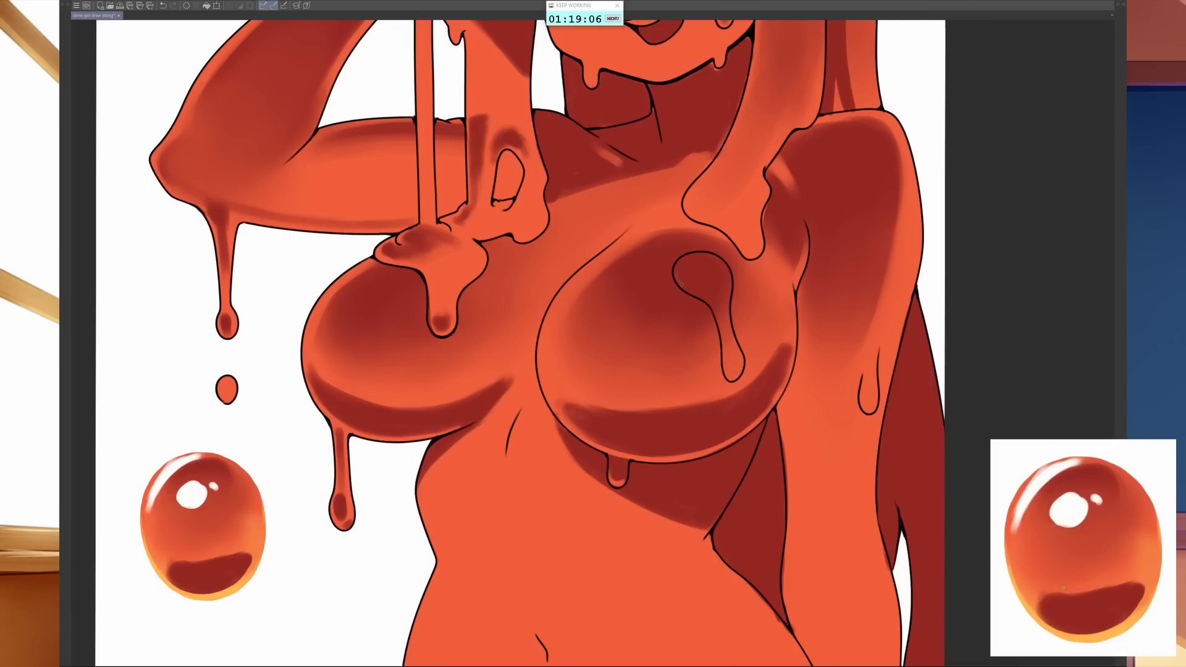
{"action": "left_click_drag", "start_coordinate": [680, 284], "coordinate": [702, 297]}
{"action": "left_click_drag", "start_coordinate": [714, 313], "coordinate": [728, 350]}
{"action": "key", "text": "bracketright"}
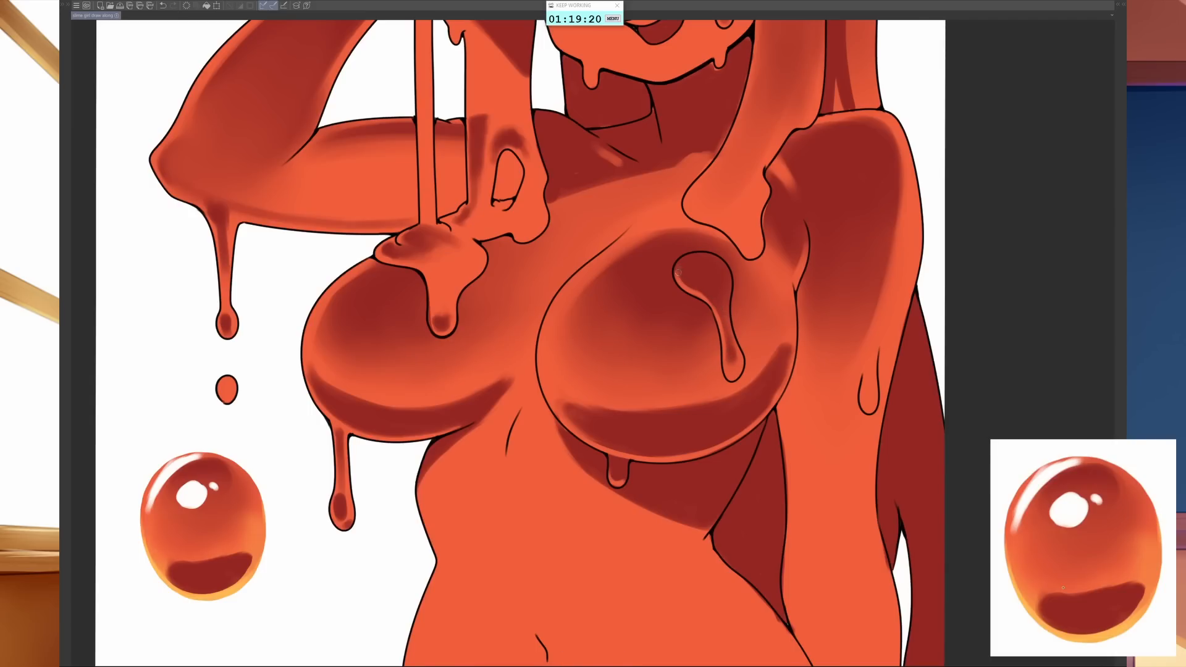
{"action": "mouse_move", "coordinate": [706, 297]}
{"action": "left_mouse_down"}
{"action": "mouse_move", "coordinate": [717, 312]}
{"action": "mouse_move", "coordinate": [725, 289]}
{"action": "mouse_move", "coordinate": [726, 310]}
{"action": "left_mouse_up"}
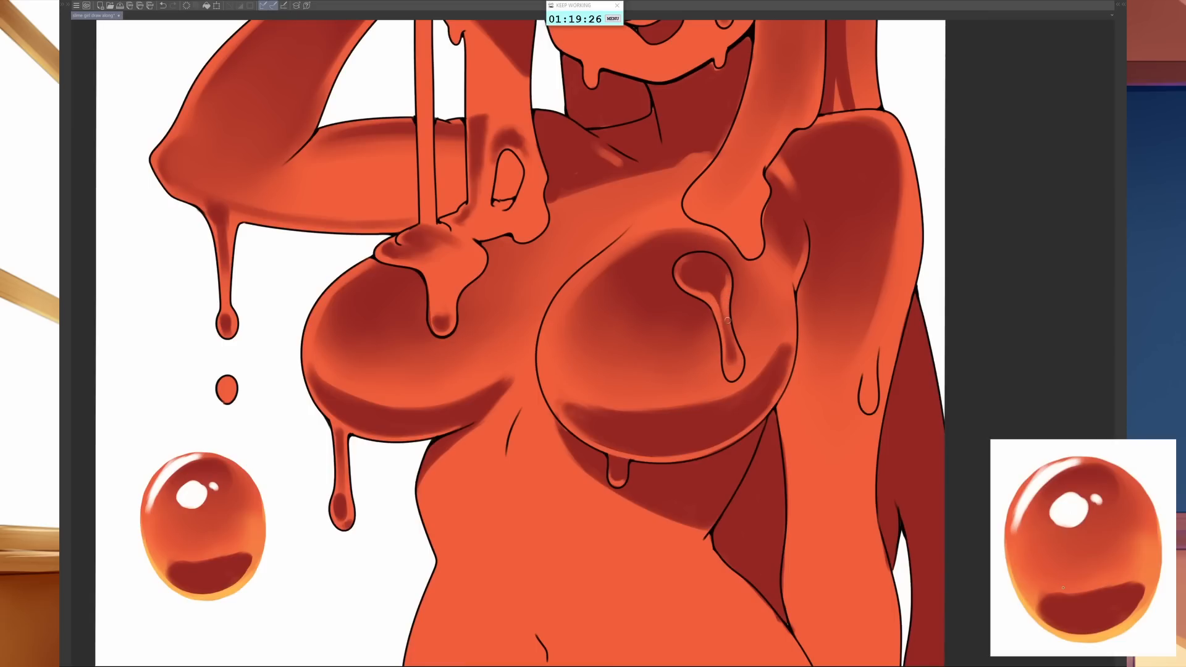
{"action": "key", "text": "bracketleft"}
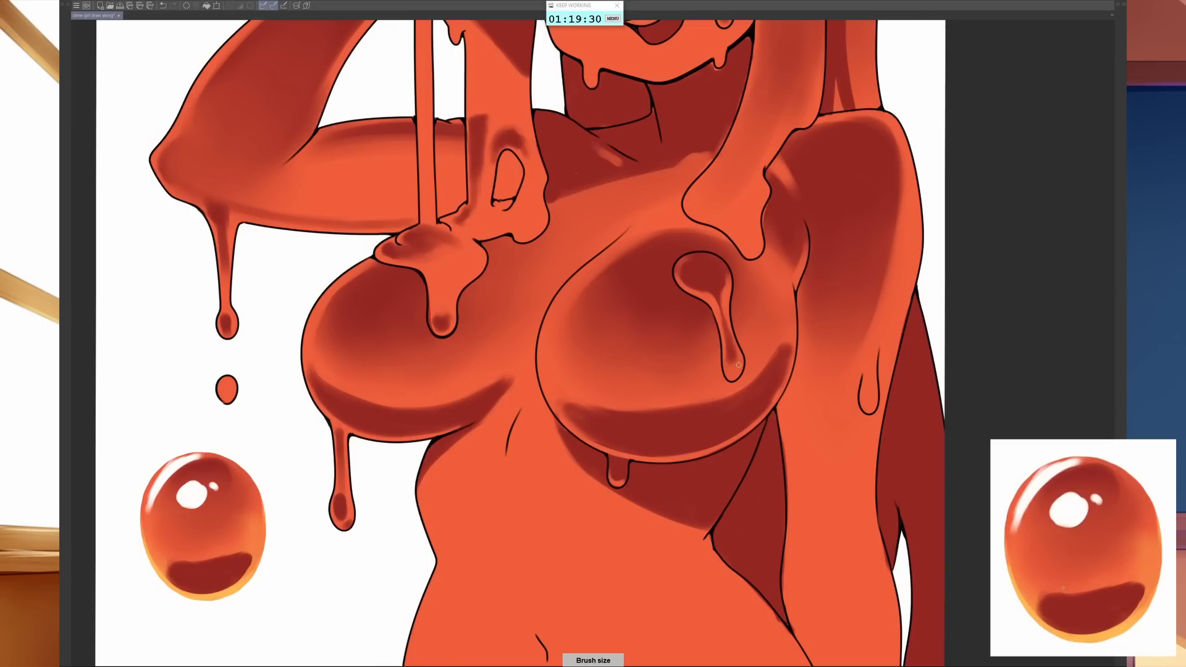
{"action": "key", "text": "bracketleft"}
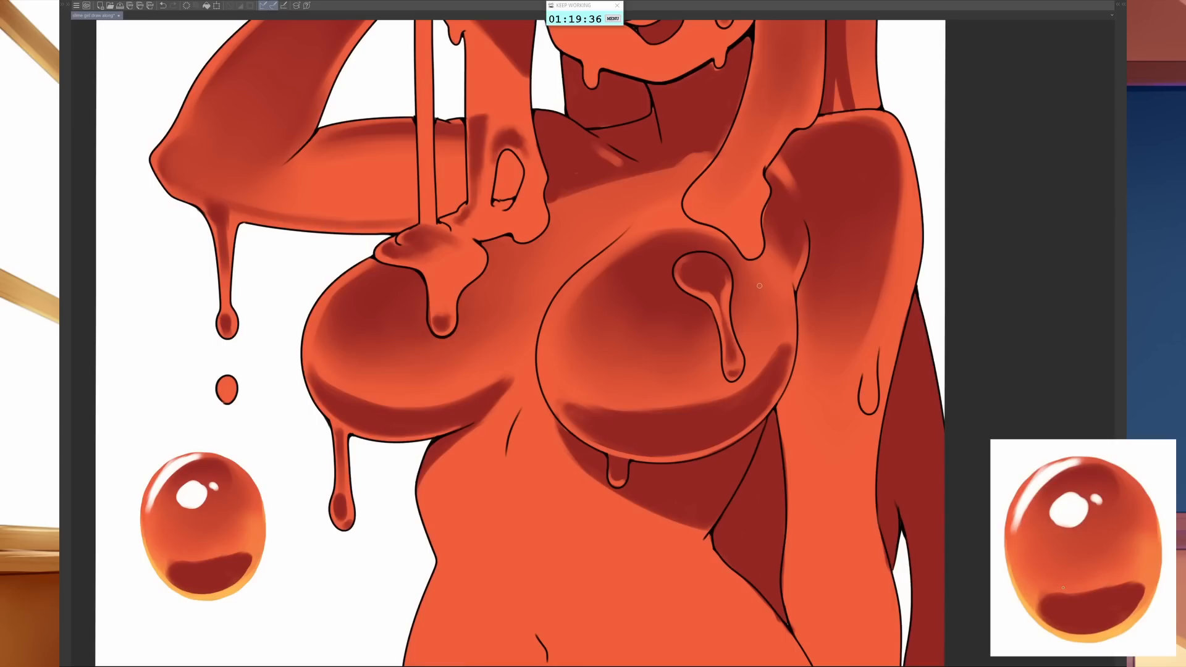
- Shade the lower edge and drip tip of the lowered-arm-side hair strand where it rests on the chest
{"action": "key", "text": "bracketright"}
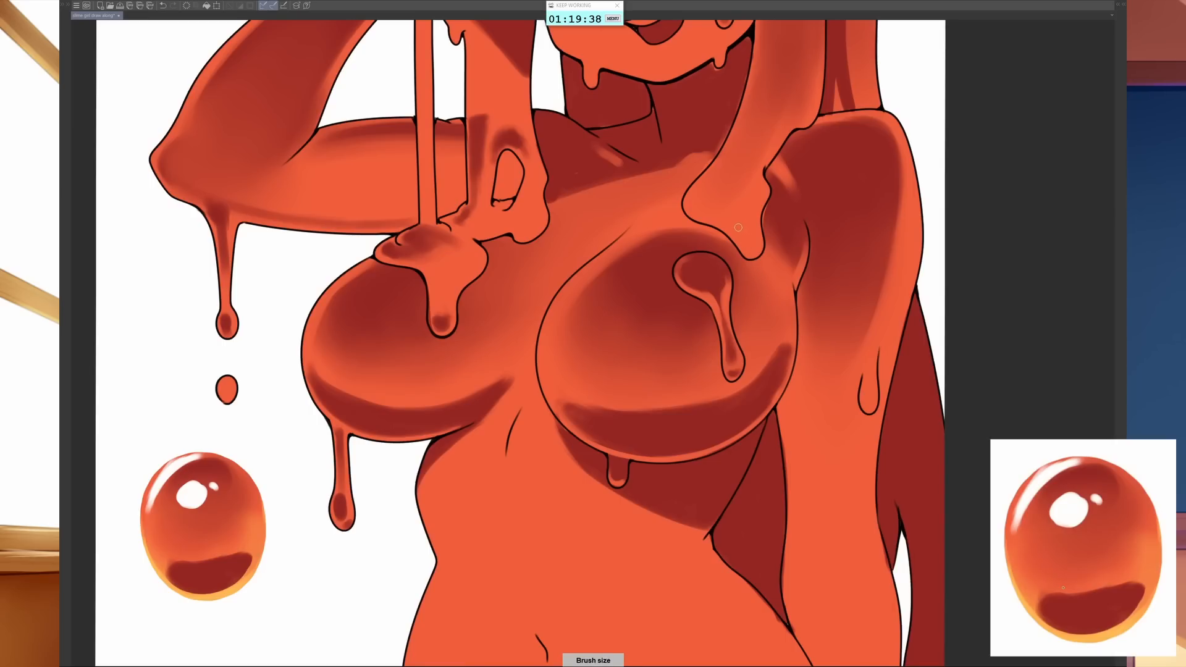
{"action": "key", "text": "bracketright"}
{"action": "mouse_move", "coordinate": [698, 207]}
{"action": "left_mouse_down"}
{"action": "mouse_move", "coordinate": [753, 244]}
{"action": "mouse_move", "coordinate": [742, 237]}
{"action": "left_mouse_up"}
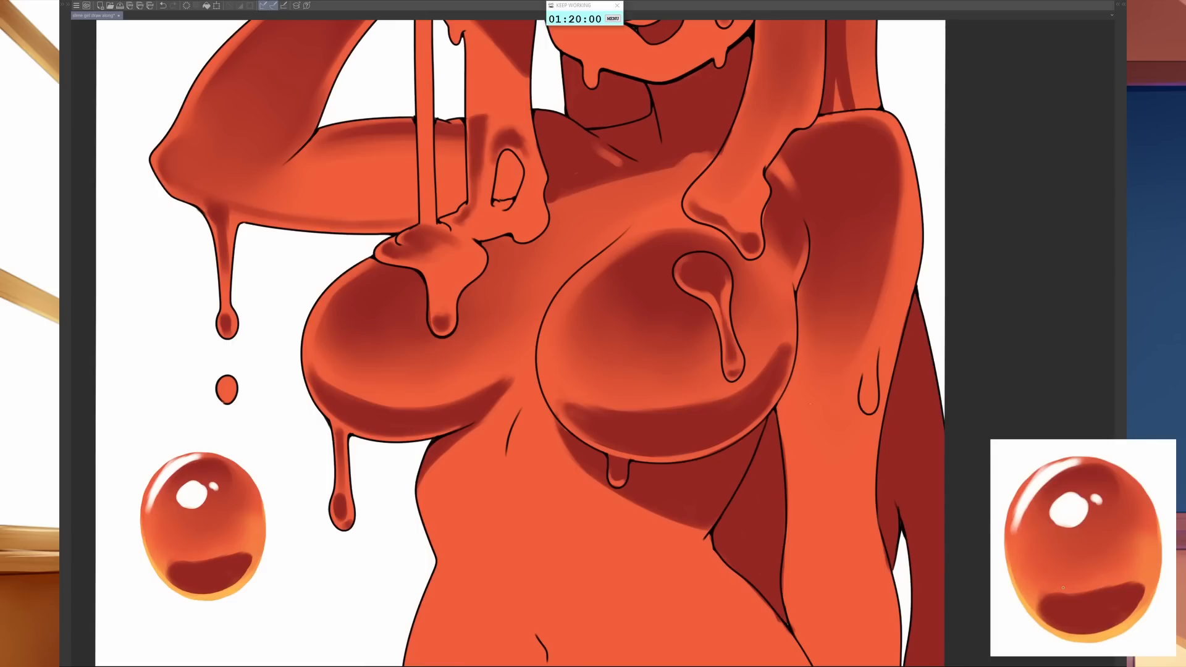
- Shade the melting tip of the raised-arm-side hair strand and the slime pooled beneath it on the breast
{"action": "left_click_drag", "start_coordinate": [847, 490], "coordinate": [834, 509]}
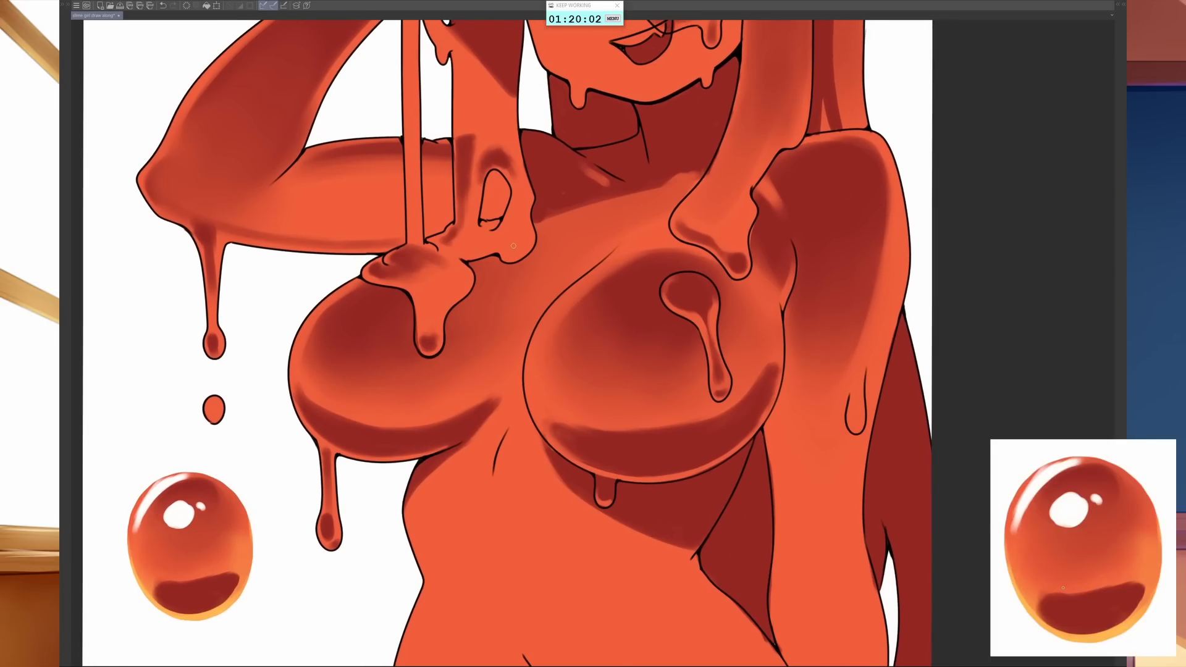
{"action": "key", "text": "]"}
{"action": "left_click_drag", "start_coordinate": [512, 246], "coordinate": [524, 223]}
{"action": "key", "text": "]"}
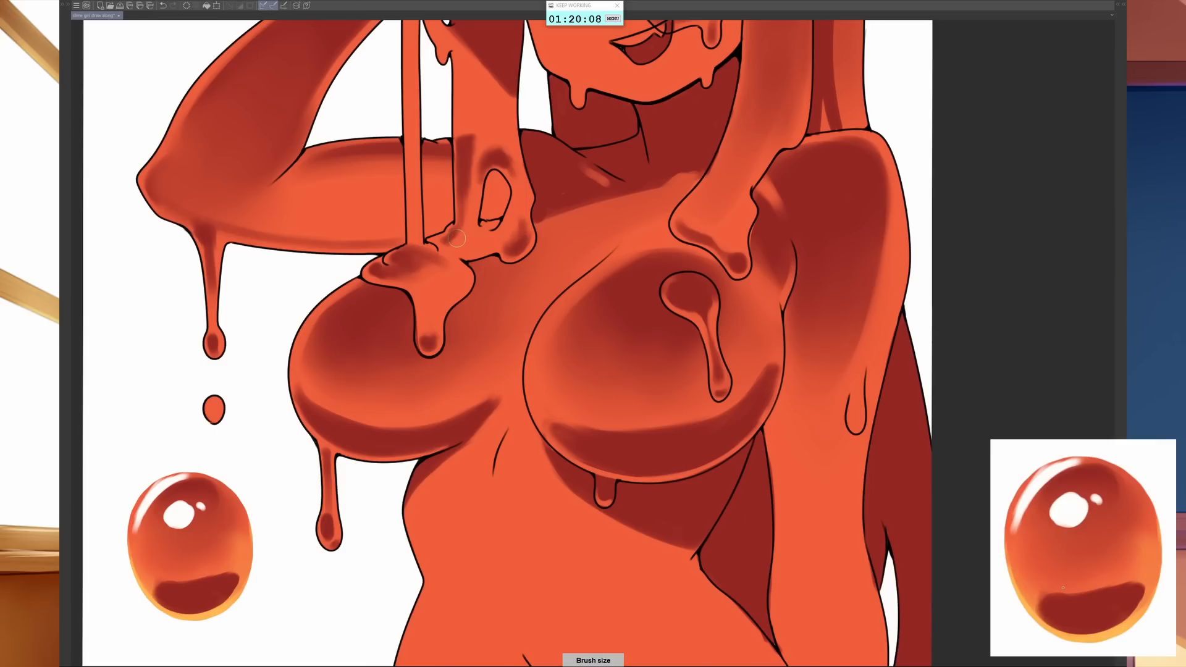
{"action": "mouse_move", "coordinate": [454, 241]}
{"action": "left_mouse_down"}
{"action": "mouse_move", "coordinate": [465, 210]}
{"action": "mouse_move", "coordinate": [466, 235]}
{"action": "mouse_move", "coordinate": [413, 265]}
{"action": "mouse_move", "coordinate": [427, 266]}
{"action": "mouse_move", "coordinate": [433, 294]}
{"action": "mouse_move", "coordinate": [444, 263]}
{"action": "mouse_move", "coordinate": [451, 279]}
{"action": "mouse_move", "coordinate": [414, 268]}
{"action": "mouse_move", "coordinate": [437, 284]}
{"action": "left_mouse_up"}
{"action": "key", "text": "]"}
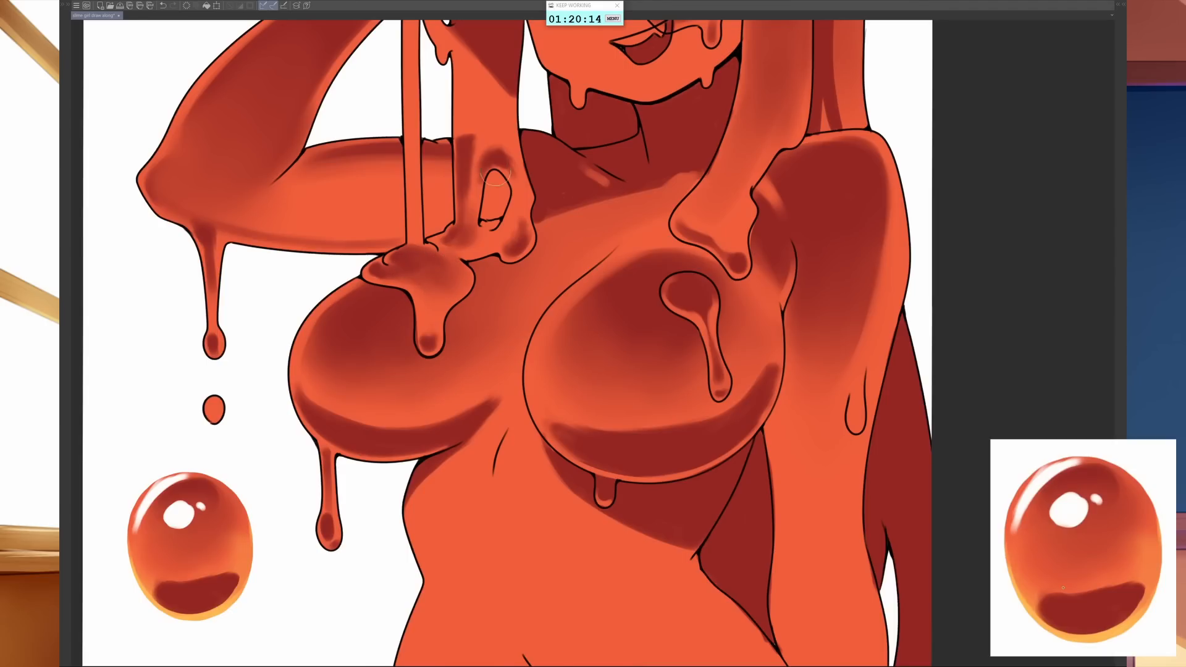
{"action": "key", "text": "["}
- Add thin purple shadows along the long slime strings hanging from the raised hand
{"action": "left_click_drag", "start_coordinate": [493, 153], "coordinate": [511, 263]}
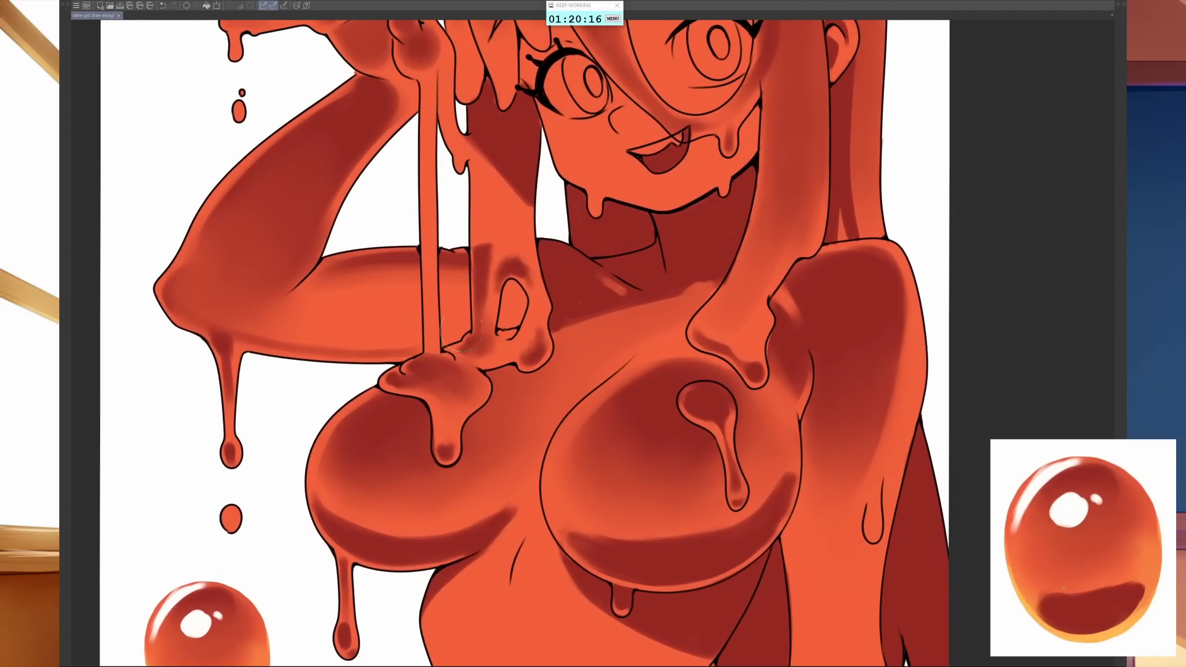
{"action": "key", "text": "]"}
{"action": "key", "text": "["}
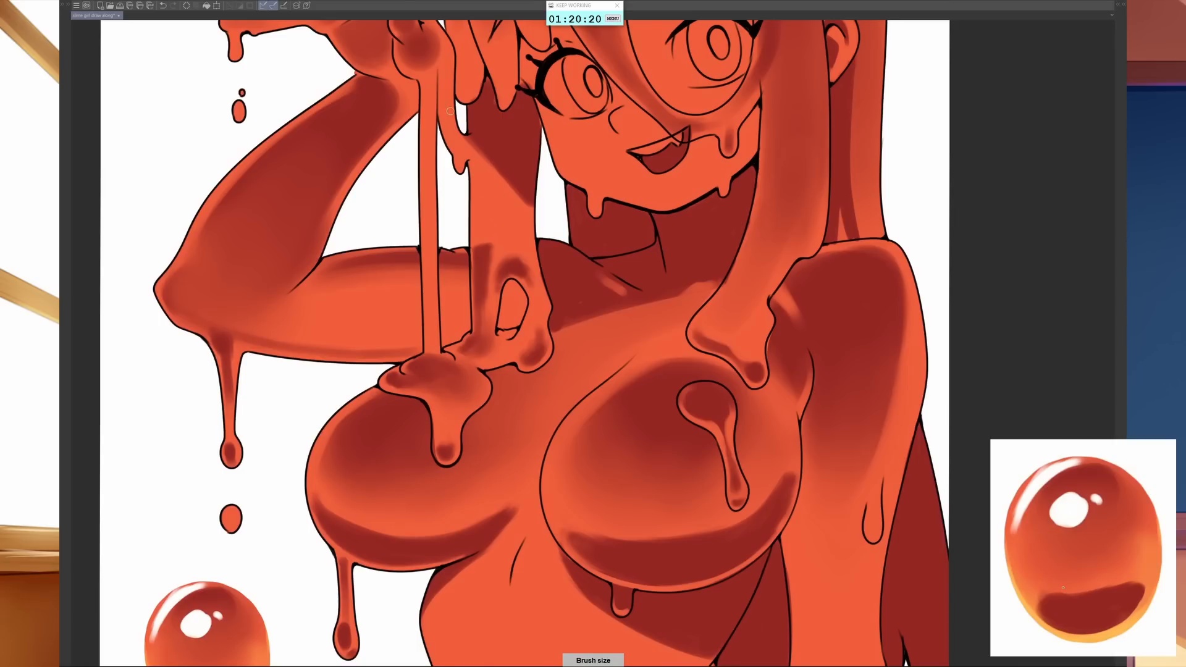
{"action": "mouse_move", "coordinate": [447, 73]}
{"action": "left_mouse_down"}
{"action": "mouse_move", "coordinate": [469, 152]}
{"action": "mouse_move", "coordinate": [458, 162]}
{"action": "left_mouse_up"}
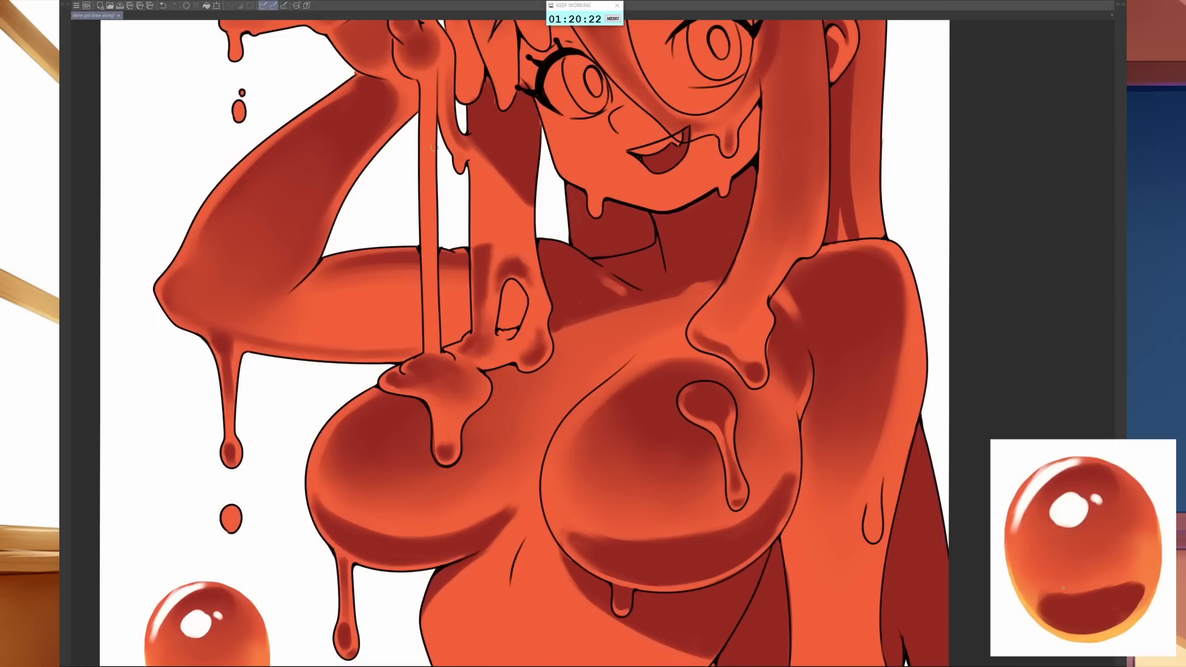
{"action": "left_click_drag", "start_coordinate": [431, 89], "coordinate": [431, 240]}
- Fill the pupils of both eyes with purple and shade the upper part of each iris
{"action": "scroll", "coordinate": [803, 297], "scroll_direction": "up", "scroll_amount": 5}
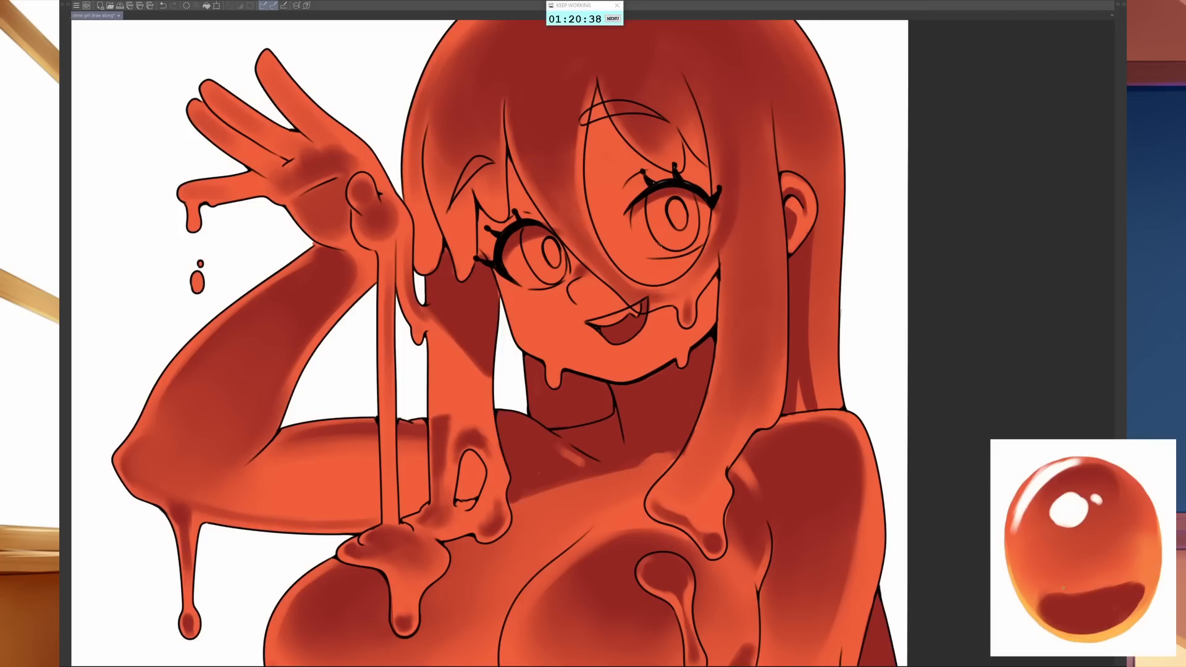
{"action": "left_click_drag", "start_coordinate": [546, 244], "coordinate": [556, 255]}
{"action": "key", "text": "["}
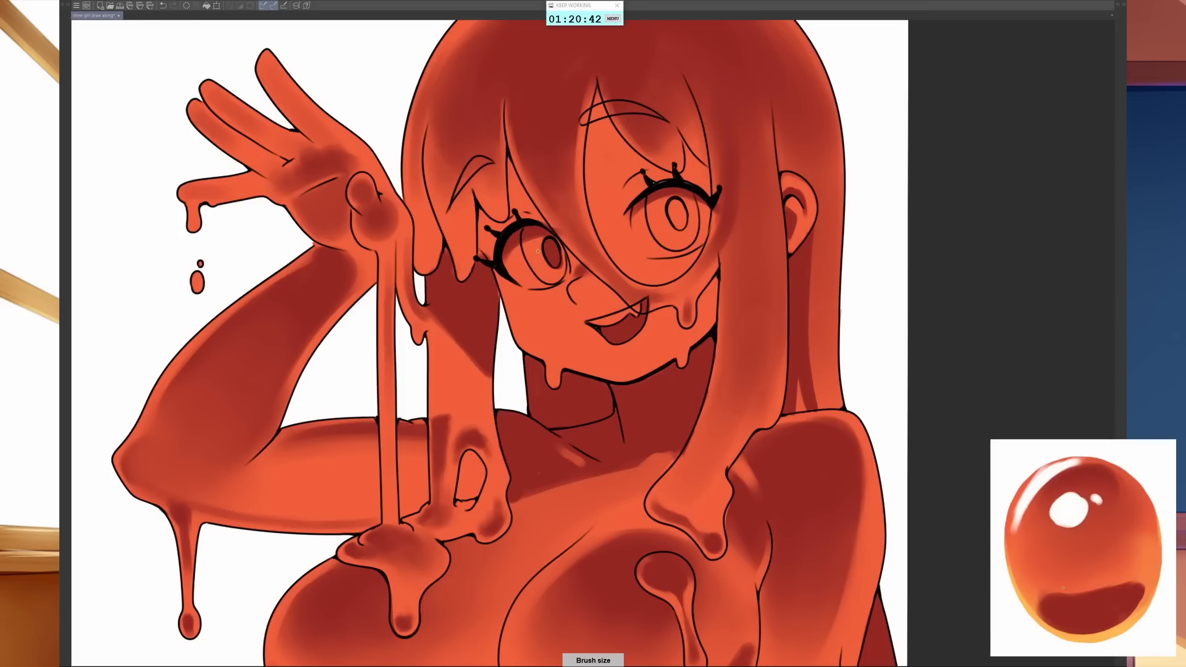
{"action": "mouse_move", "coordinate": [528, 258]}
{"action": "left_mouse_down"}
{"action": "mouse_move", "coordinate": [544, 232]}
{"action": "mouse_move", "coordinate": [528, 260]}
{"action": "mouse_move", "coordinate": [524, 246]}
{"action": "left_mouse_up"}
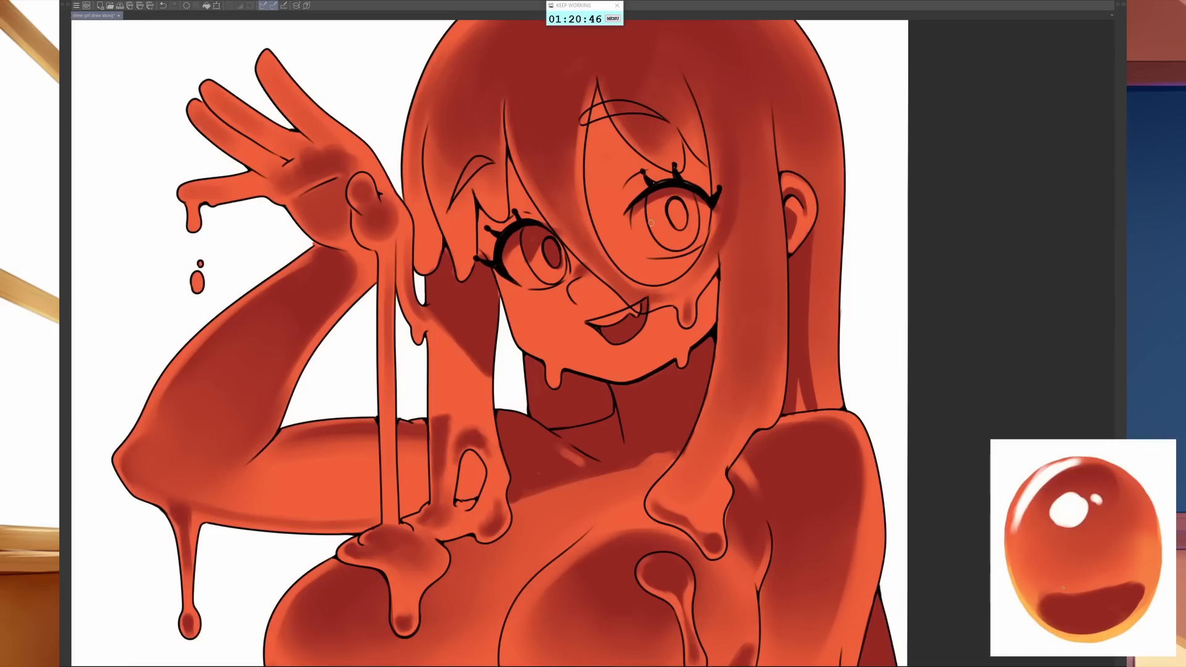
{"action": "mouse_move", "coordinate": [652, 223]}
{"action": "left_mouse_down"}
{"action": "mouse_move", "coordinate": [663, 200]}
{"action": "mouse_move", "coordinate": [673, 217]}
{"action": "mouse_move", "coordinate": [675, 199]}
{"action": "mouse_move", "coordinate": [672, 224]}
{"action": "mouse_move", "coordinate": [692, 208]}
{"action": "mouse_move", "coordinate": [682, 197]}
{"action": "mouse_move", "coordinate": [698, 219]}
{"action": "mouse_move", "coordinate": [649, 221]}
{"action": "left_mouse_up"}
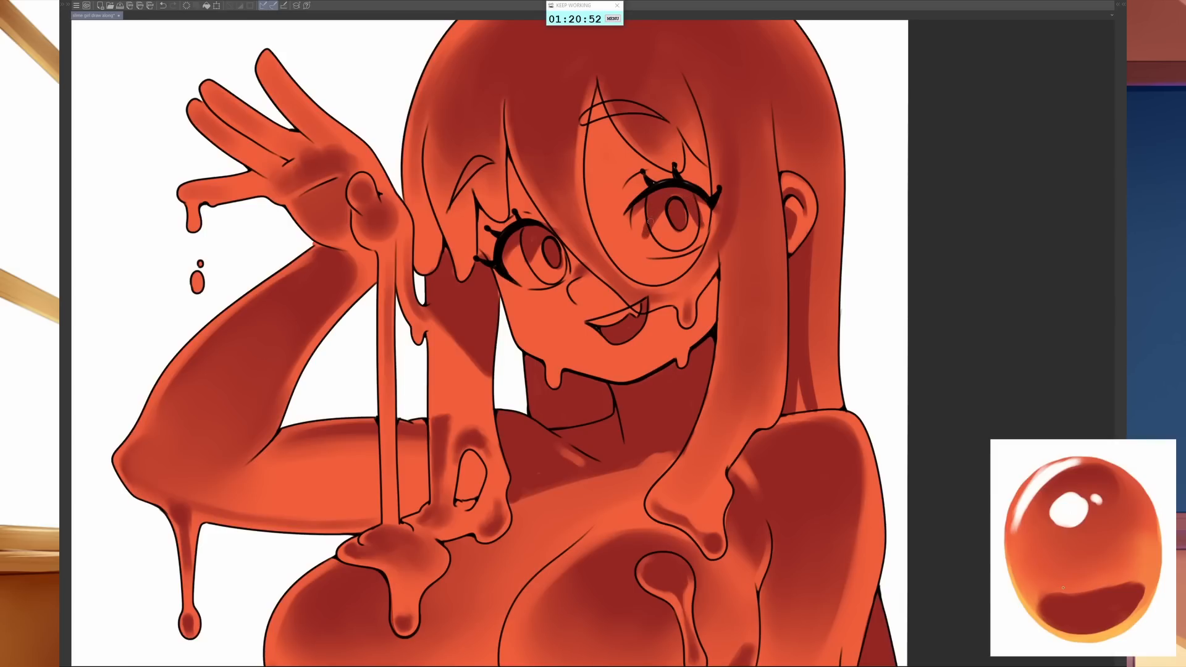
{"action": "mouse_move", "coordinate": [523, 262]}
{"action": "left_mouse_down"}
{"action": "mouse_move", "coordinate": [530, 273]}
{"action": "mouse_move", "coordinate": [559, 244]}
{"action": "left_mouse_up"}
{"action": "key", "text": "["}
- Add small purple shadows to the hair strand crossing the face beside the mouth
{"action": "scroll", "coordinate": [761, 473], "scroll_direction": "down", "scroll_amount": 3}
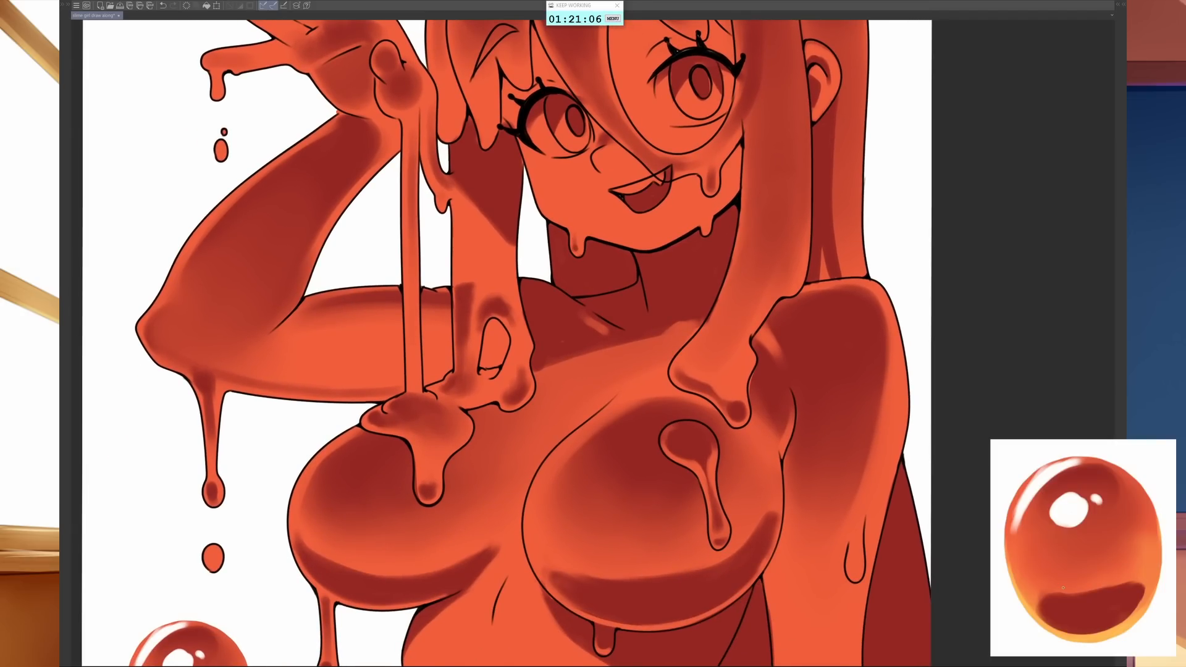
{"action": "scroll", "coordinate": [675, 415], "scroll_direction": "up", "scroll_amount": 5}
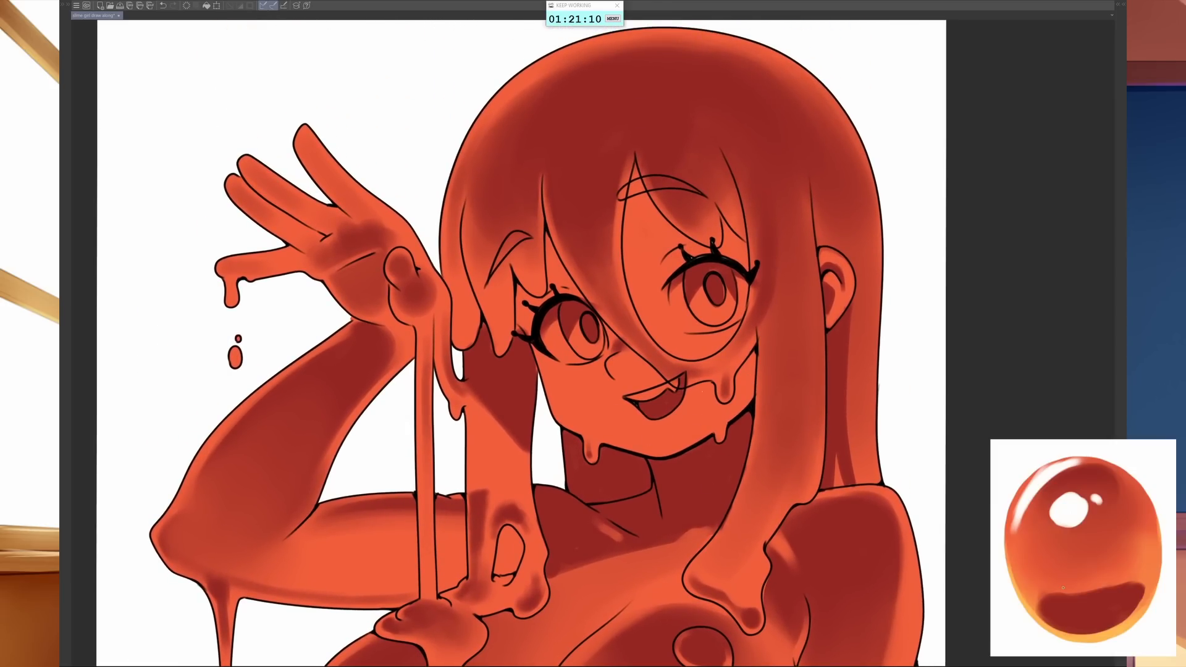
{"action": "left_click_drag", "start_coordinate": [688, 388], "coordinate": [710, 385]}
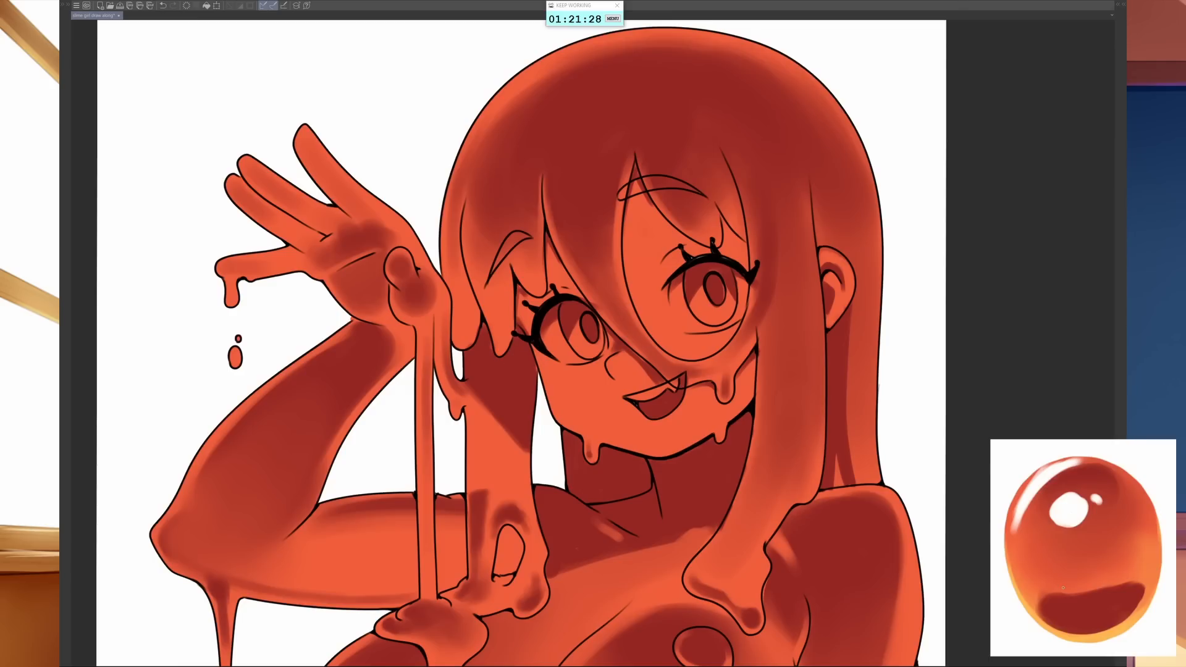
- Refine the purple shadows beside the shoulder hair strand and beneath the raised-arm-side hair tip on the chest
{"action": "mouse_move", "coordinate": [812, 535]}
{"action": "left_mouse_down"}
{"action": "mouse_move", "coordinate": [718, 503]}
{"action": "mouse_move", "coordinate": [687, 323]}
{"action": "left_mouse_up"}
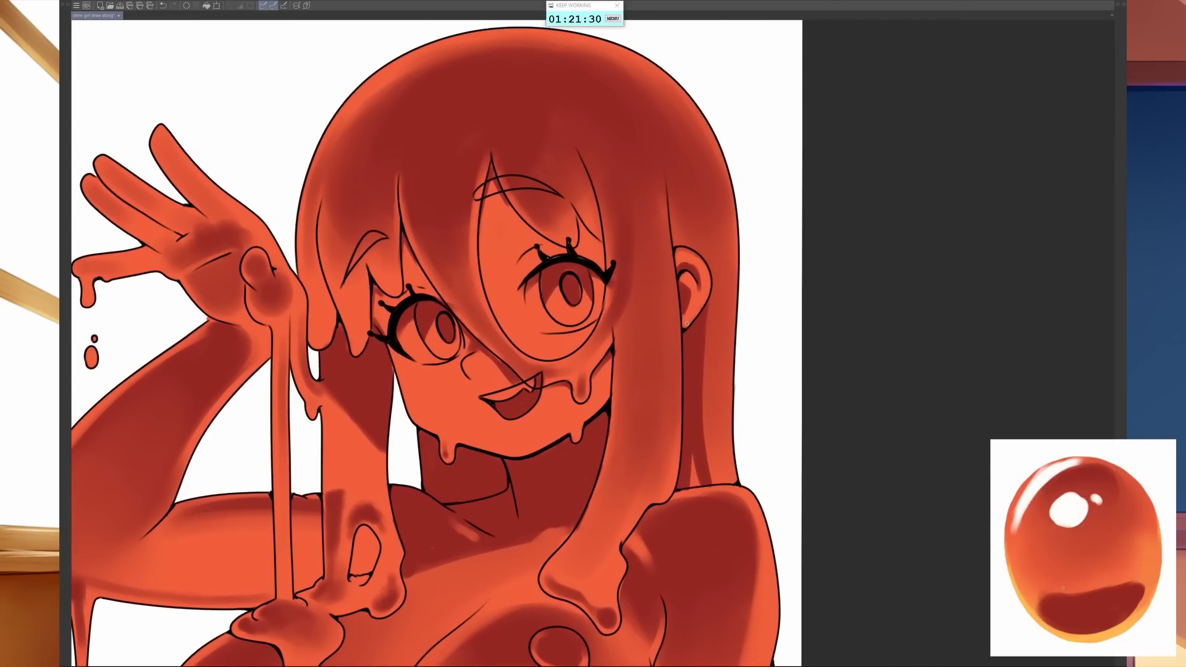
{"action": "mouse_move", "coordinate": [726, 506]}
{"action": "left_mouse_down"}
{"action": "mouse_move", "coordinate": [810, 265]}
{"action": "mouse_move", "coordinate": [790, 405]}
{"action": "left_mouse_up"}
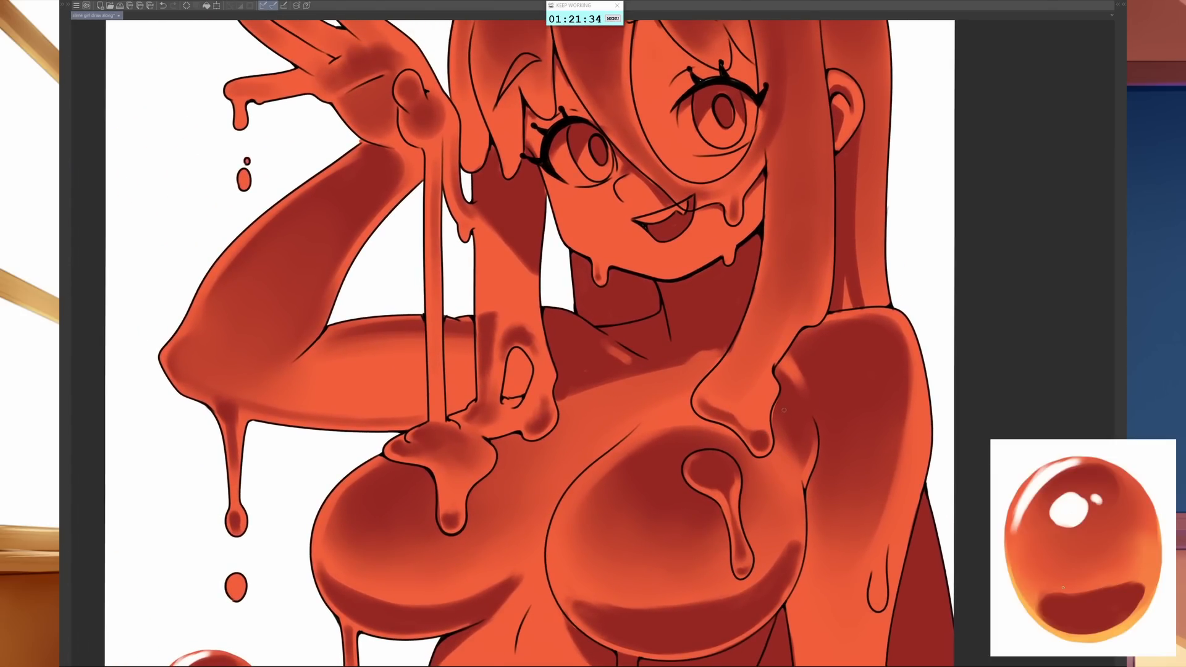
{"action": "left_click_drag", "start_coordinate": [774, 375], "coordinate": [795, 345]}
{"action": "left_click_drag", "start_coordinate": [495, 440], "coordinate": [517, 430]}
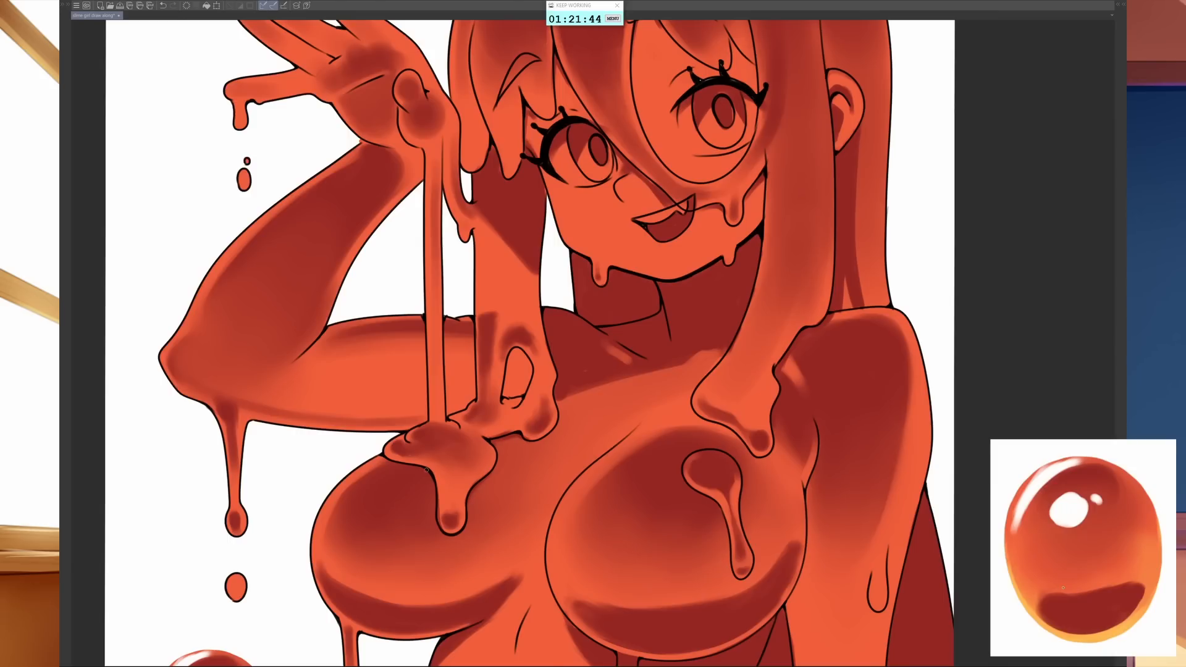
- Block in a purple shadow along the body-side half of the lowered forearm, from elbow to wrist
{"action": "left_click_drag", "start_coordinate": [496, 559], "coordinate": [470, 356]}
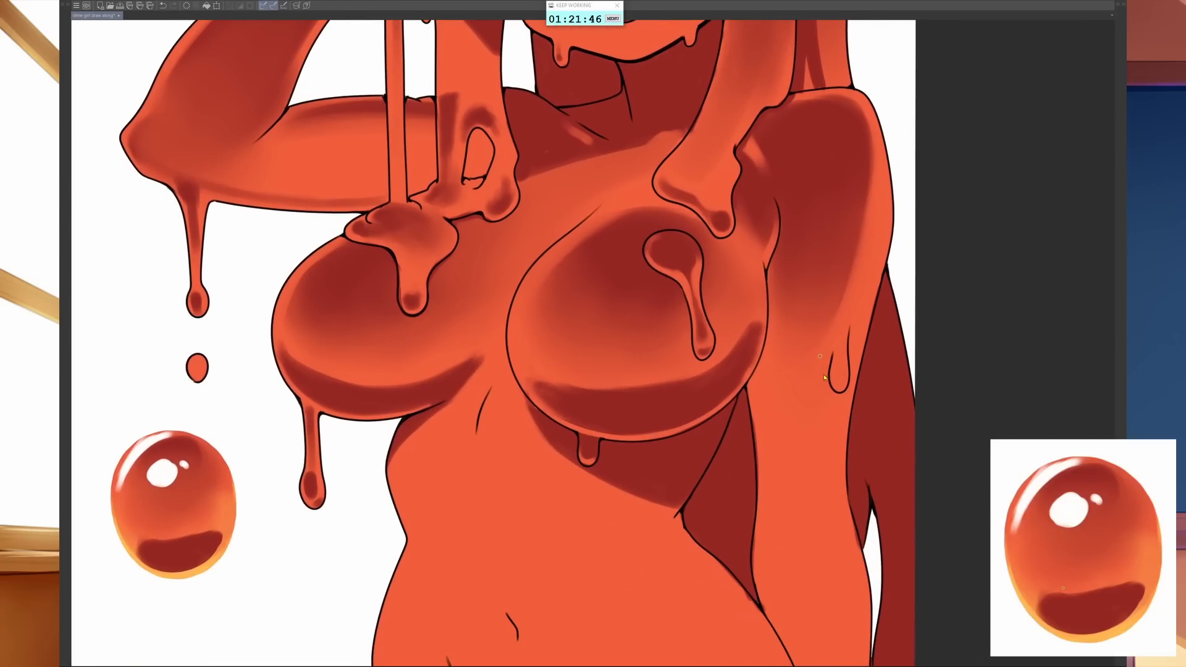
{"action": "scroll", "coordinate": [822, 404], "scroll_direction": "down", "scroll_amount": 1}
{"action": "left_click_drag", "start_coordinate": [818, 412], "coordinate": [765, 488]}
{"action": "scroll", "coordinate": [772, 433], "scroll_direction": "up", "scroll_amount": 3}
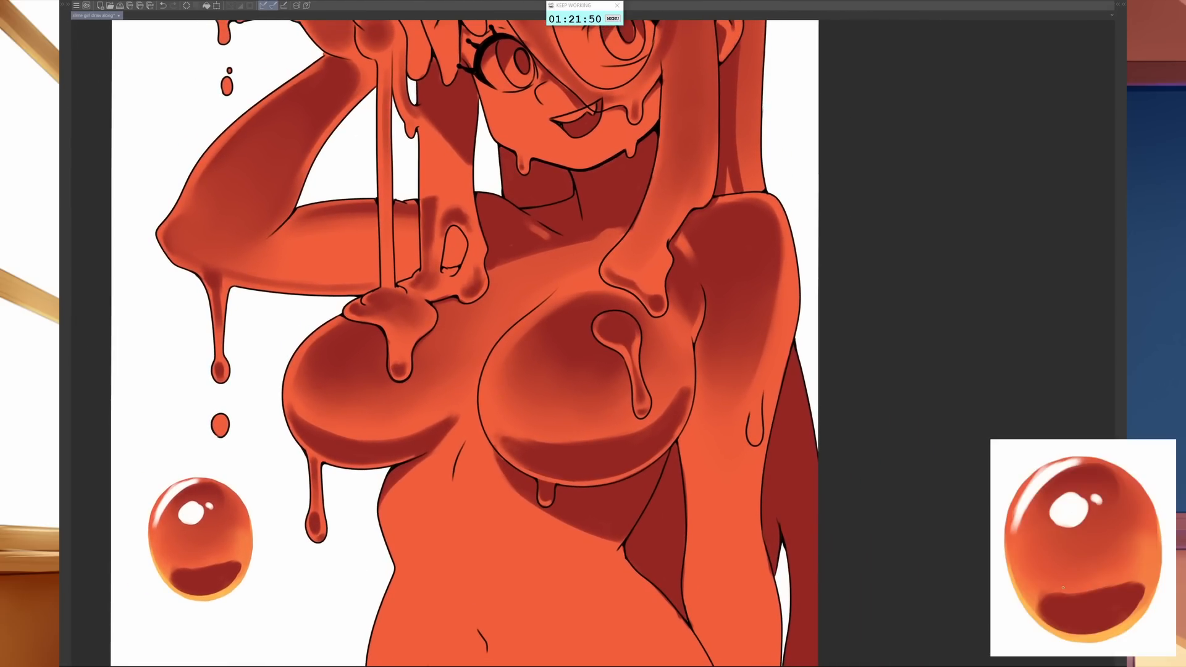
{"action": "scroll", "coordinate": [796, 492], "scroll_direction": "down", "scroll_amount": 2}
{"action": "left_click_drag", "start_coordinate": [800, 497], "coordinate": [776, 465]}
{"action": "key", "text": "]"}
{"action": "key", "text": "]"}
{"action": "key", "text": "]"}
{"action": "key", "text": "]"}
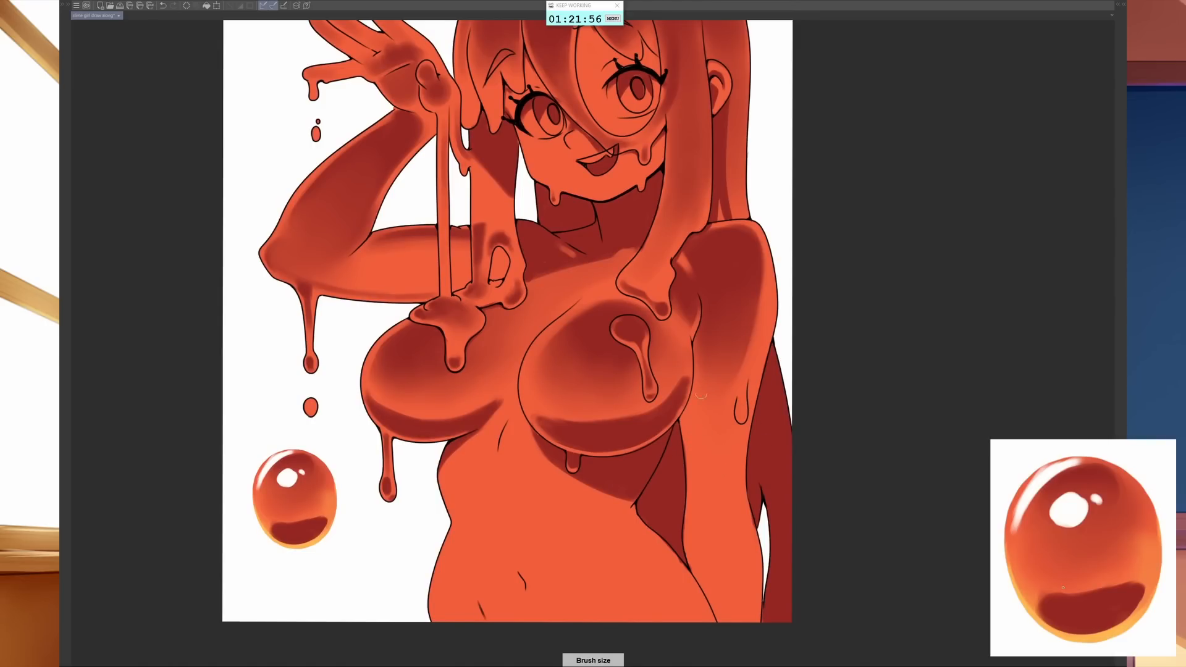
{"action": "mouse_move", "coordinate": [697, 387]}
{"action": "left_mouse_down"}
{"action": "mouse_move", "coordinate": [703, 574]}
{"action": "mouse_move", "coordinate": [710, 426]}
{"action": "mouse_move", "coordinate": [711, 436]}
{"action": "left_mouse_up"}
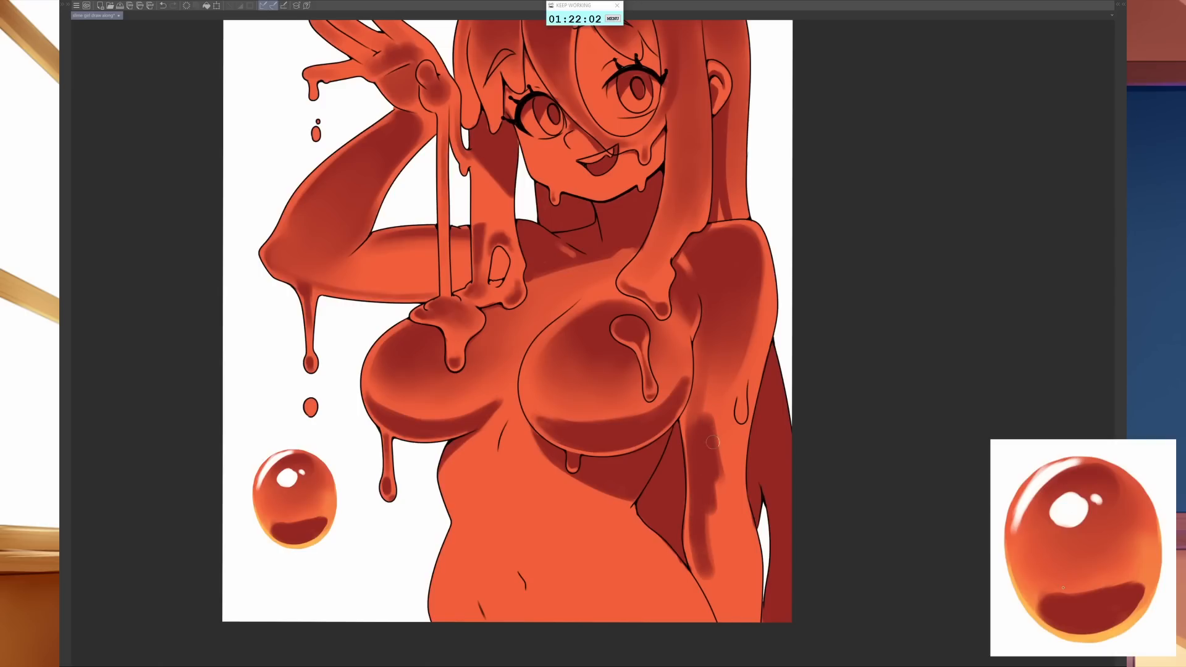
- Extend the purple shadow up to the elbow and across the lowered forearm, leaving a thin light rim along its outlines
{"action": "key", "text": "["}
{"action": "mouse_move", "coordinate": [700, 362]}
{"action": "left_mouse_down"}
{"action": "mouse_move", "coordinate": [726, 442]}
{"action": "mouse_move", "coordinate": [701, 415]}
{"action": "mouse_move", "coordinate": [700, 372]}
{"action": "mouse_move", "coordinate": [691, 434]}
{"action": "left_mouse_up"}
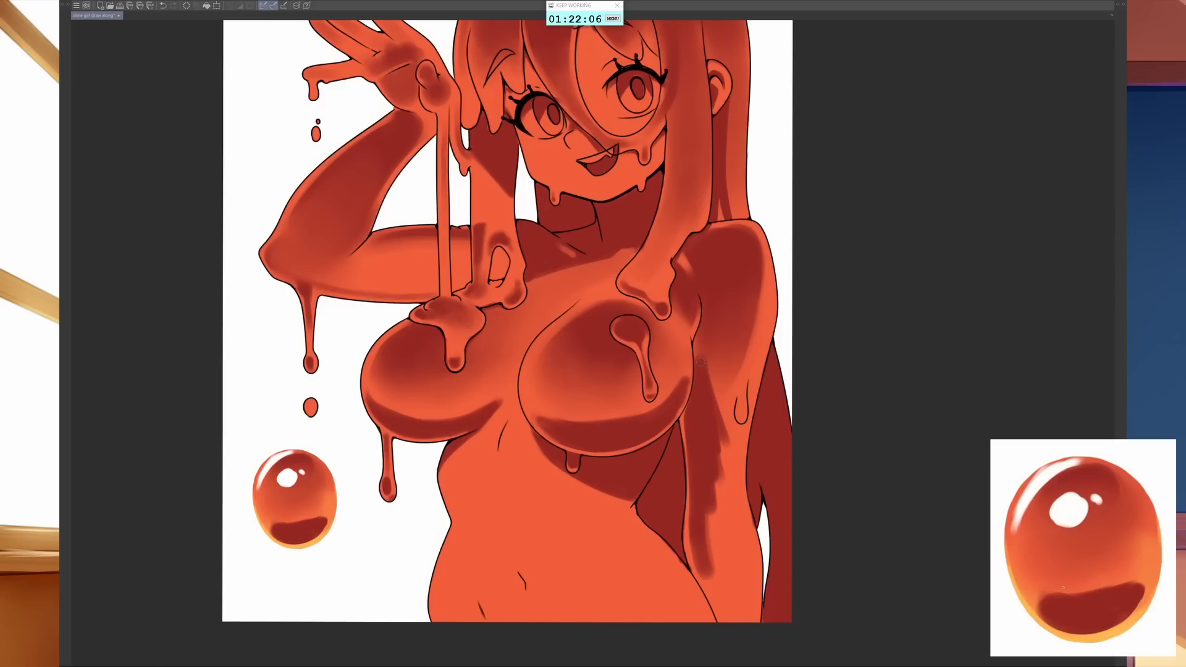
{"action": "key", "text": "["}
{"action": "mouse_move", "coordinate": [695, 342]}
{"action": "left_mouse_down"}
{"action": "mouse_move", "coordinate": [728, 455]}
{"action": "mouse_move", "coordinate": [744, 453]}
{"action": "mouse_move", "coordinate": [726, 420]}
{"action": "mouse_move", "coordinate": [729, 447]}
{"action": "mouse_move", "coordinate": [753, 370]}
{"action": "mouse_move", "coordinate": [729, 503]}
{"action": "mouse_move", "coordinate": [735, 432]}
{"action": "mouse_move", "coordinate": [743, 617]}
{"action": "mouse_move", "coordinate": [717, 447]}
{"action": "mouse_move", "coordinate": [727, 602]}
{"action": "mouse_move", "coordinate": [684, 534]}
{"action": "mouse_move", "coordinate": [715, 581]}
{"action": "mouse_move", "coordinate": [703, 556]}
{"action": "mouse_move", "coordinate": [726, 635]}
{"action": "mouse_move", "coordinate": [750, 631]}
{"action": "left_mouse_up"}
- Undo the bright red patch near the wrist and fade the forearm shadow softly into the base colour toward the wrist
{"action": "key", "text": "]"}
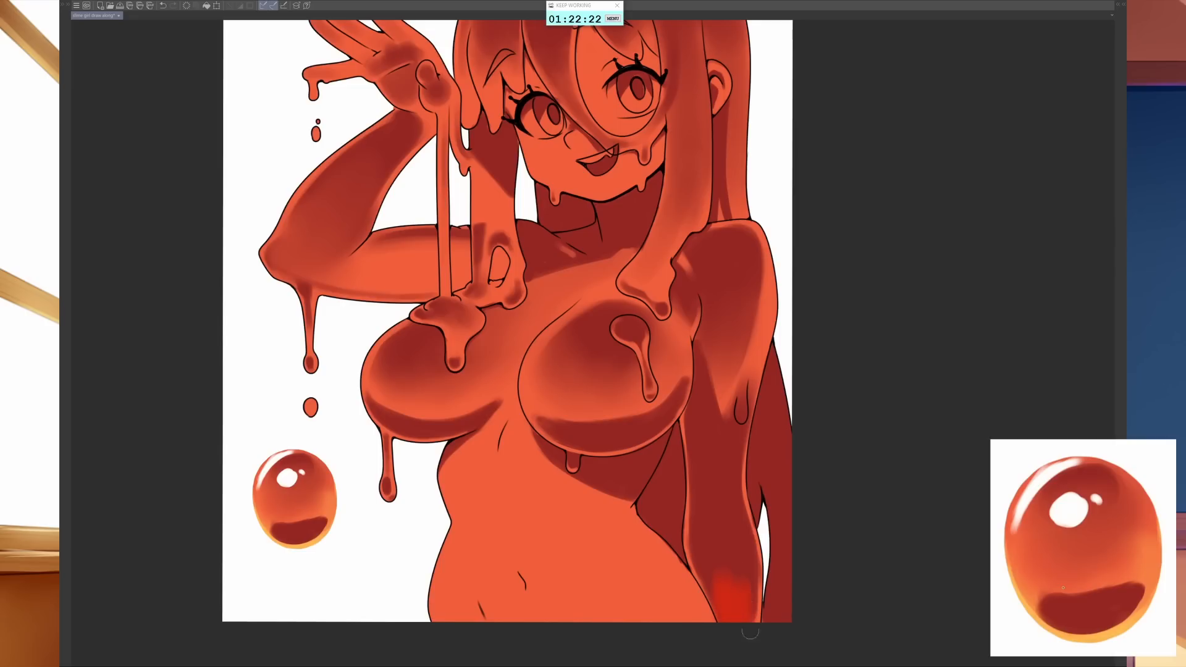
{"action": "key", "text": "ctrl+z"}
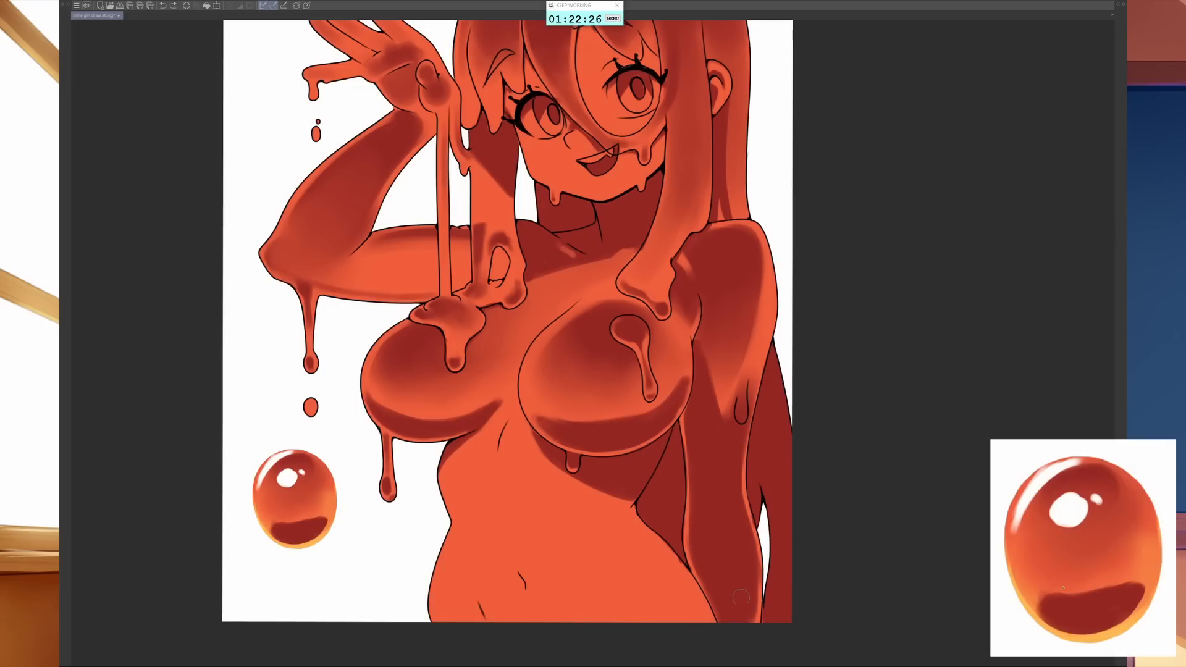
{"action": "mouse_move", "coordinate": [741, 597]}
{"action": "left_mouse_down"}
{"action": "mouse_move", "coordinate": [737, 634]}
{"action": "mouse_move", "coordinate": [715, 581]}
{"action": "mouse_move", "coordinate": [733, 586]}
{"action": "mouse_move", "coordinate": [751, 640]}
{"action": "mouse_move", "coordinate": [707, 550]}
{"action": "mouse_move", "coordinate": [727, 543]}
{"action": "mouse_move", "coordinate": [746, 570]}
{"action": "mouse_move", "coordinate": [744, 596]}
{"action": "mouse_move", "coordinate": [693, 591]}
{"action": "left_mouse_up"}
{"action": "key", "text": "]"}
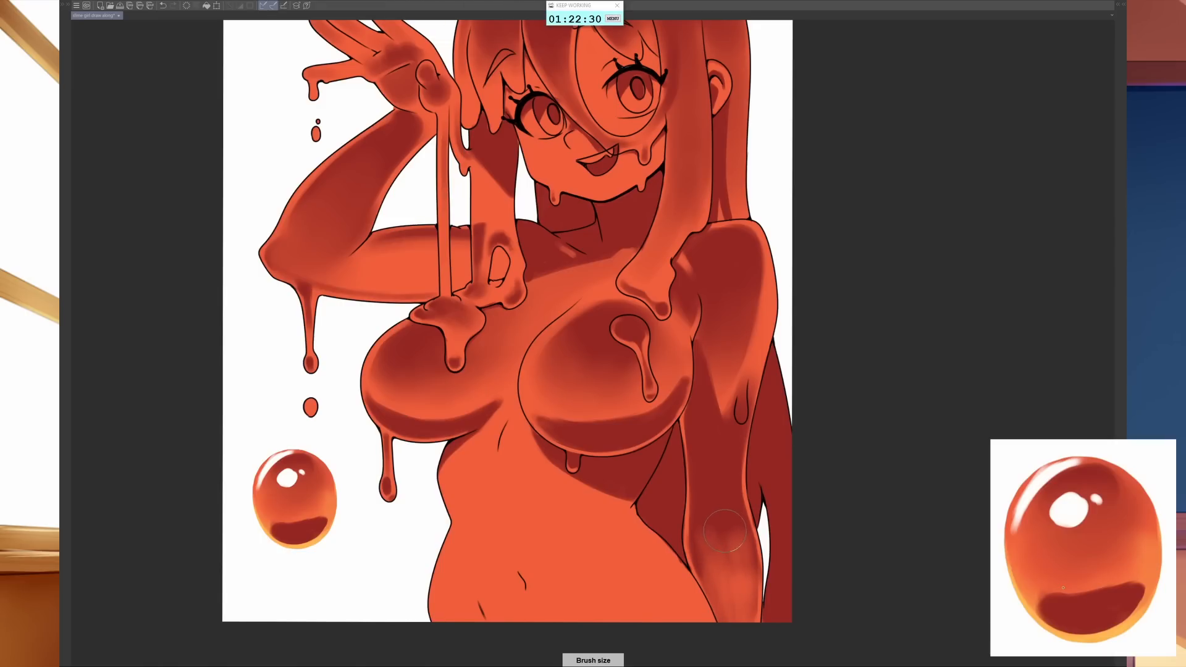
{"action": "key", "text": "["}
{"action": "mouse_move", "coordinate": [711, 563]}
{"action": "left_mouse_down"}
{"action": "mouse_move", "coordinate": [740, 606]}
{"action": "mouse_move", "coordinate": [724, 586]}
{"action": "left_mouse_up"}
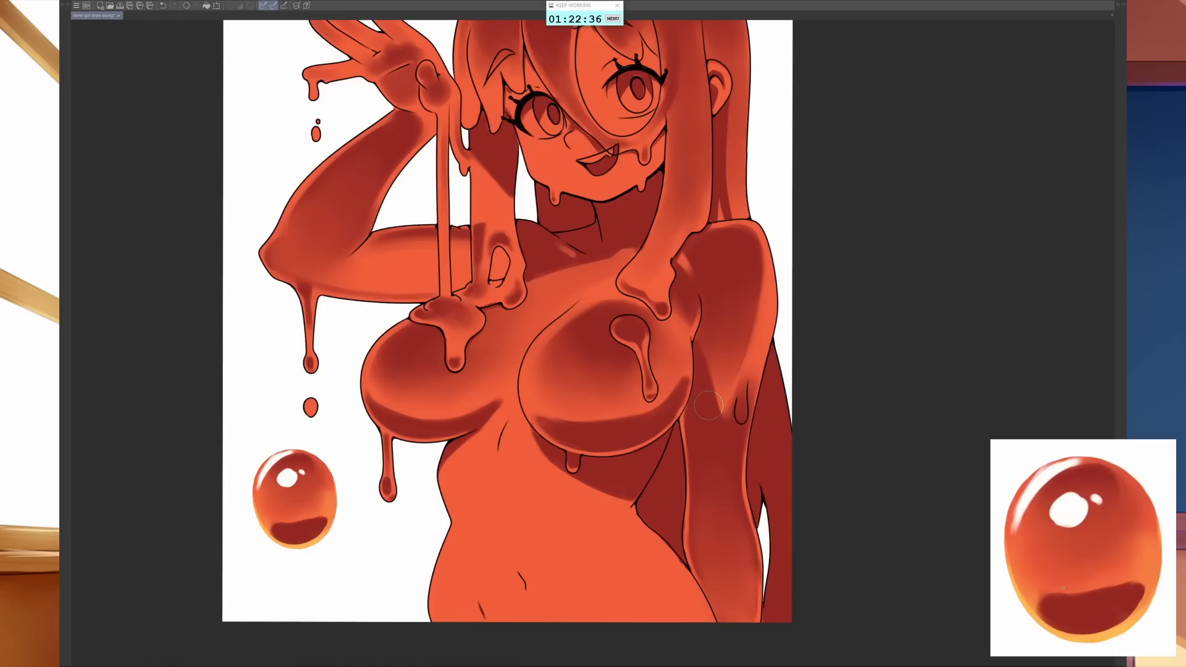
- Add a dark shadow along the waist on the raised-arm side and airbrush a broad soft shadow over the abdomen
{"action": "key", "text": "["}
{"action": "mouse_move", "coordinate": [462, 439]}
{"action": "left_mouse_down"}
{"action": "mouse_move", "coordinate": [445, 492]}
{"action": "mouse_move", "coordinate": [470, 532]}
{"action": "left_mouse_up"}
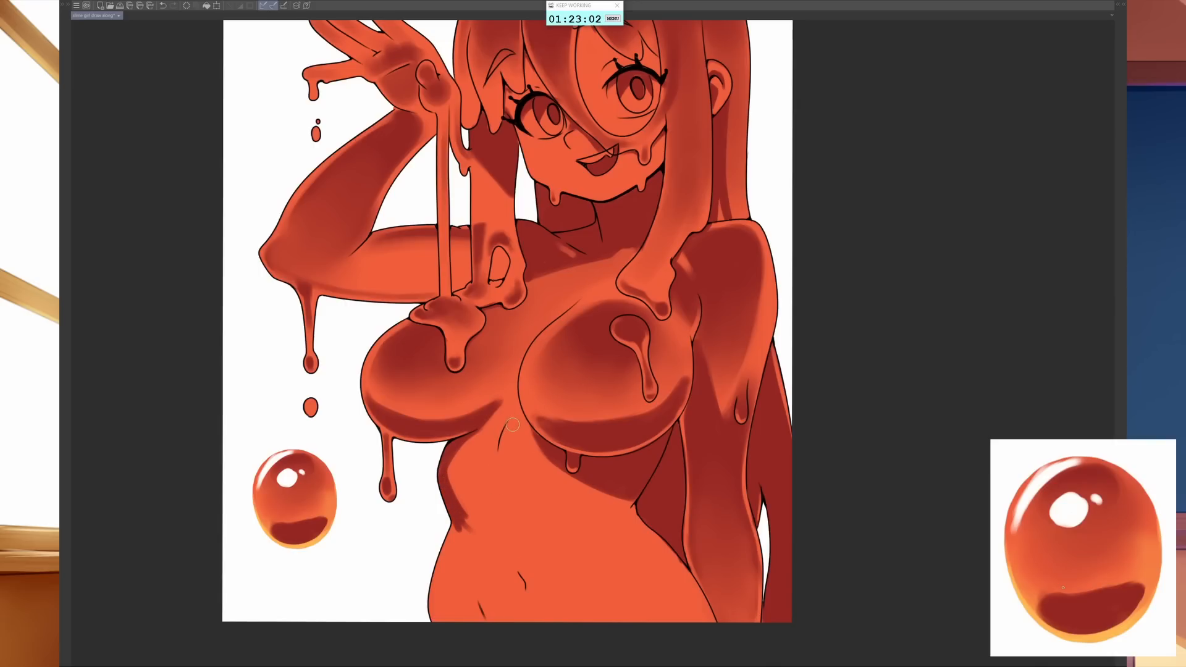
{"action": "mouse_move", "coordinate": [509, 425]}
{"action": "left_mouse_down"}
{"action": "mouse_move", "coordinate": [514, 488]}
{"action": "mouse_move", "coordinate": [517, 440]}
{"action": "mouse_move", "coordinate": [520, 476]}
{"action": "mouse_move", "coordinate": [512, 525]}
{"action": "mouse_move", "coordinate": [530, 512]}
{"action": "mouse_move", "coordinate": [525, 553]}
{"action": "mouse_move", "coordinate": [547, 562]}
{"action": "mouse_move", "coordinate": [544, 510]}
{"action": "mouse_move", "coordinate": [502, 523]}
{"action": "mouse_move", "coordinate": [475, 482]}
{"action": "mouse_move", "coordinate": [509, 527]}
{"action": "left_mouse_up"}
{"action": "key", "text": "]"}
{"action": "key", "text": "]"}
{"action": "key", "text": "]"}
{"action": "key", "text": "["}
{"action": "key", "text": "["}
{"action": "key", "text": "["}
{"action": "key", "text": "["}
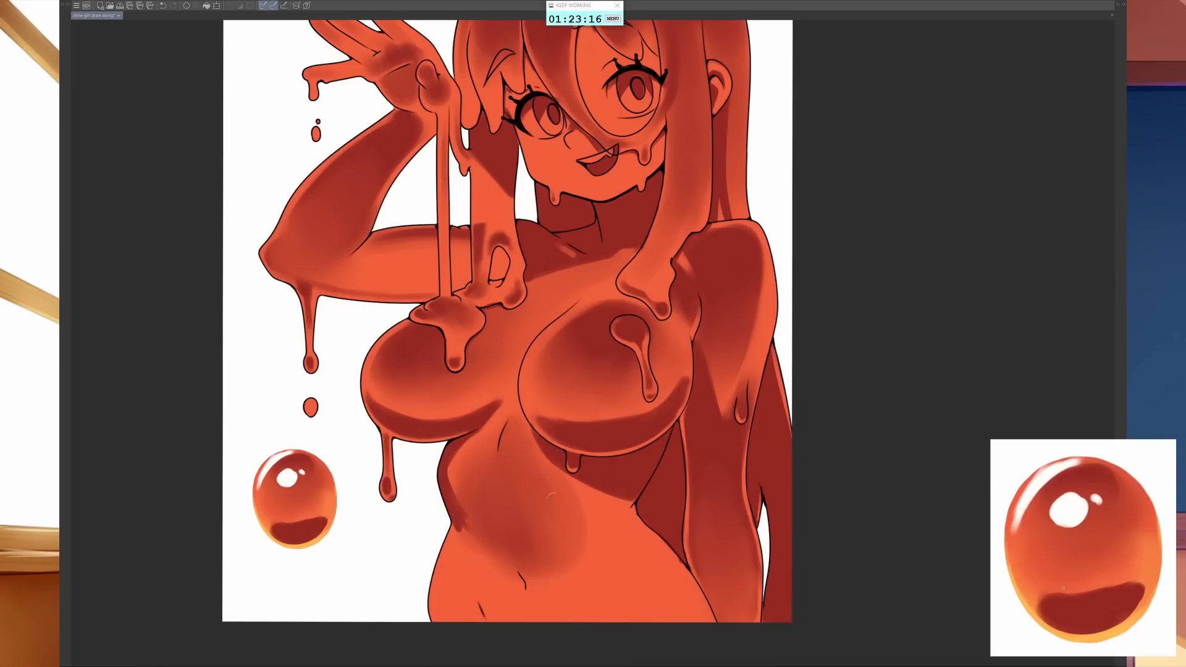
- Blend the lower end of the waist shadow smoothly into the abdomen's soft shading
{"action": "key", "text": "]"}
{"action": "key", "text": "]"}
{"action": "key", "text": "]"}
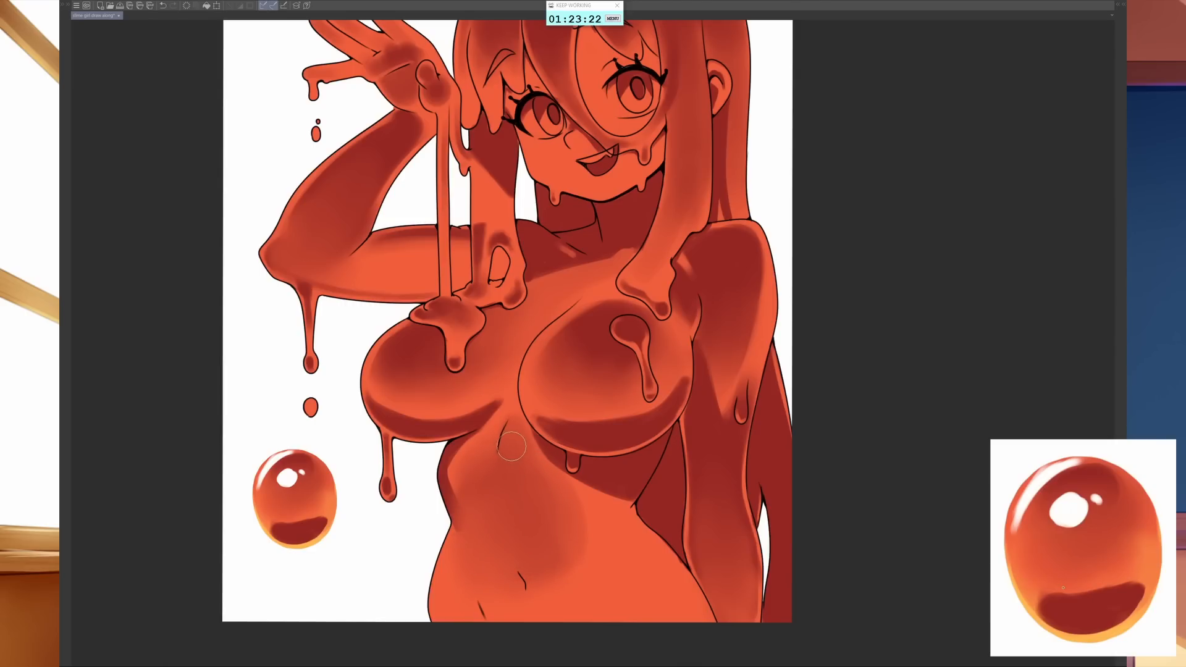
- Add a small dark shadow along the short crease line below the chest and soften its outer edge
{"action": "key", "text": "["}
{"action": "key", "text": "["}
{"action": "key", "text": "["}
{"action": "key", "text": "["}
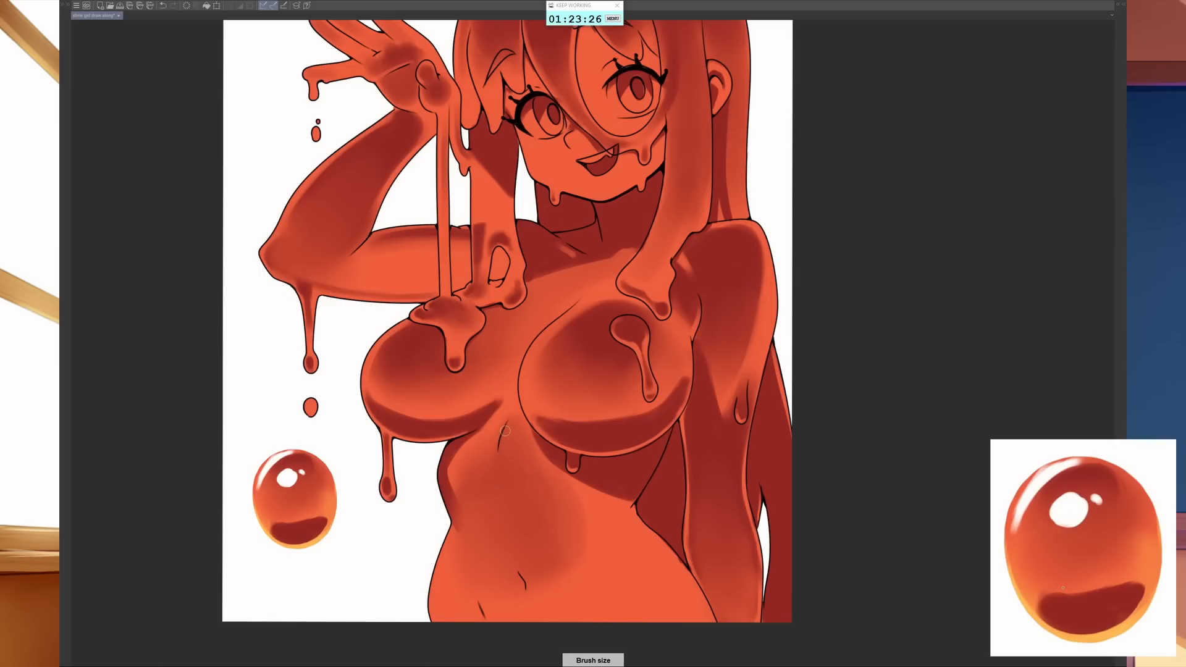
{"action": "left_click_drag", "start_coordinate": [510, 422], "coordinate": [503, 454]}
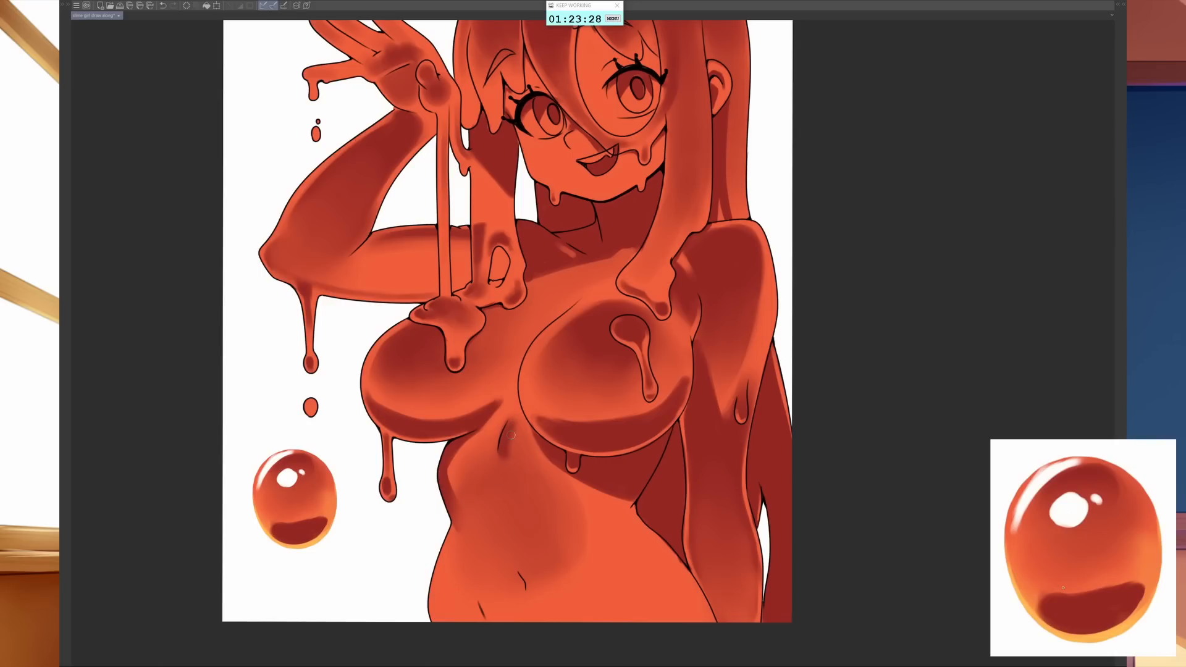
{"action": "key", "text": "["}
{"action": "mouse_move", "coordinate": [516, 421]}
{"action": "left_mouse_down"}
{"action": "mouse_move", "coordinate": [521, 463]}
{"action": "mouse_move", "coordinate": [532, 459]}
{"action": "left_mouse_up"}
{"action": "key", "text": "bracketleft"}
{"action": "key", "text": "bracketleft"}
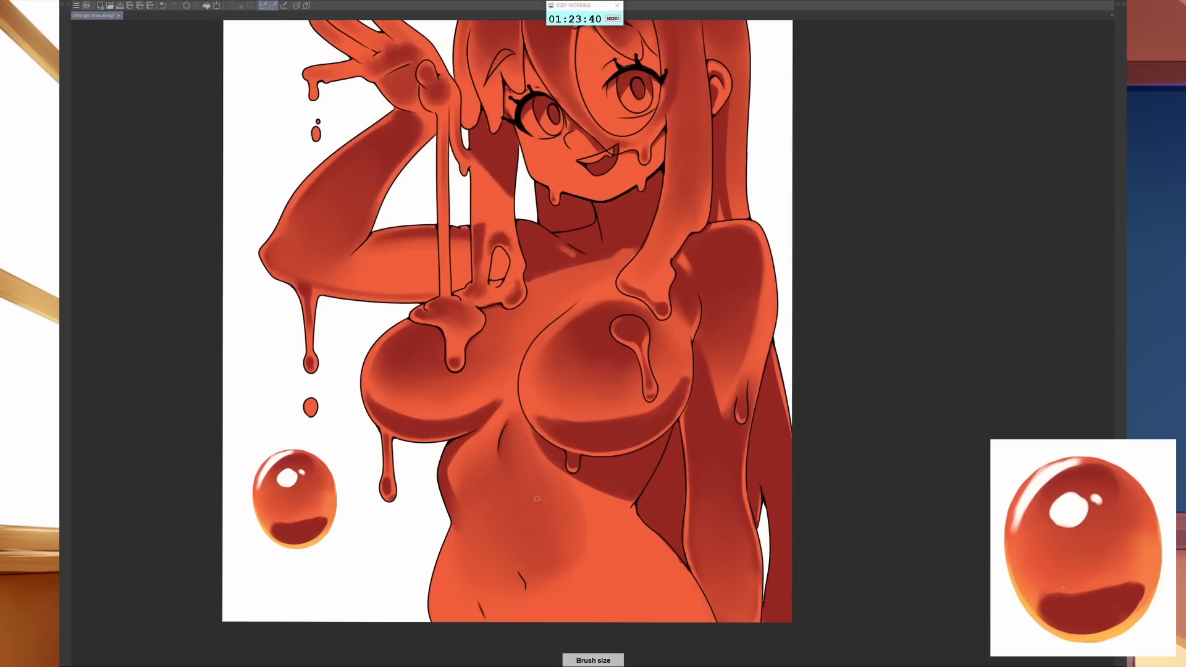
{"action": "mouse_move", "coordinate": [500, 454]}
{"action": "left_mouse_down"}
{"action": "mouse_move", "coordinate": [541, 513]}
{"action": "mouse_move", "coordinate": [508, 494]}
{"action": "mouse_move", "coordinate": [507, 518]}
{"action": "left_mouse_up"}
{"action": "key", "text": "bracketright"}
{"action": "key", "text": "ctrl+z"}
{"action": "key", "text": "ctrl+z"}
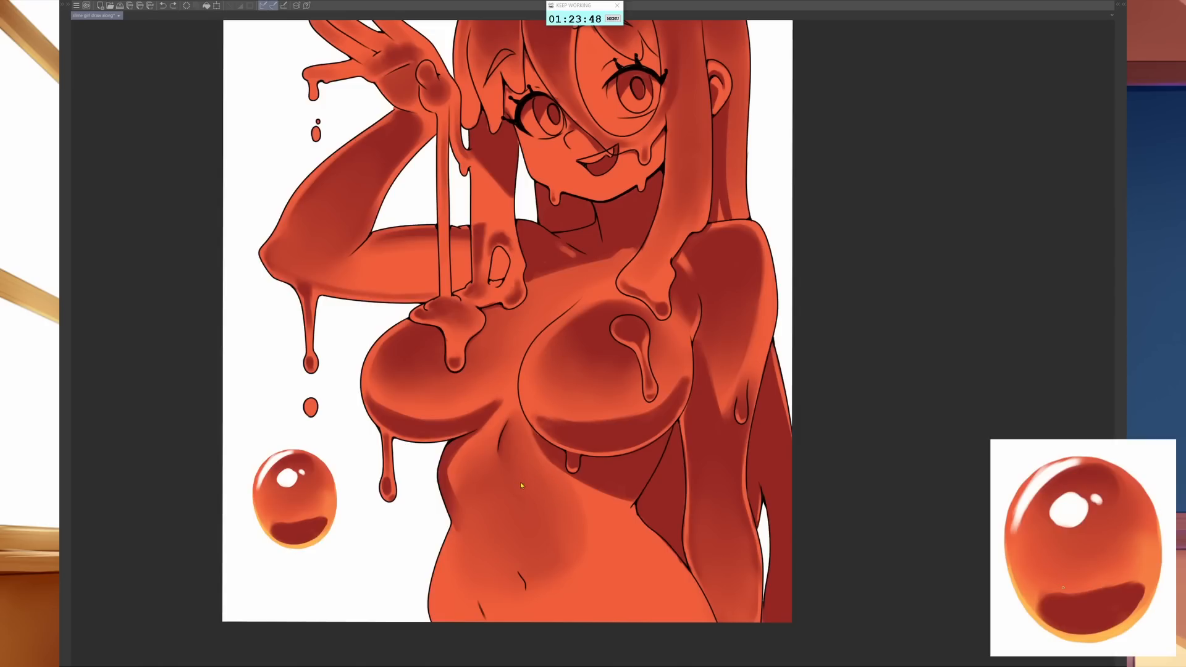
- Paint the upper edge of a dark shadow across the abdomen below the ribs, undoing the last stroke
{"action": "key", "text": "bracketleft"}
{"action": "left_click_drag", "start_coordinate": [506, 477], "coordinate": [526, 488]}
{"action": "key", "text": "bracketright"}
{"action": "mouse_move", "coordinate": [532, 454]}
{"action": "left_mouse_down"}
{"action": "mouse_move", "coordinate": [499, 513]}
{"action": "mouse_move", "coordinate": [472, 498]}
{"action": "mouse_move", "coordinate": [497, 484]}
{"action": "mouse_move", "coordinate": [528, 500]}
{"action": "left_mouse_up"}
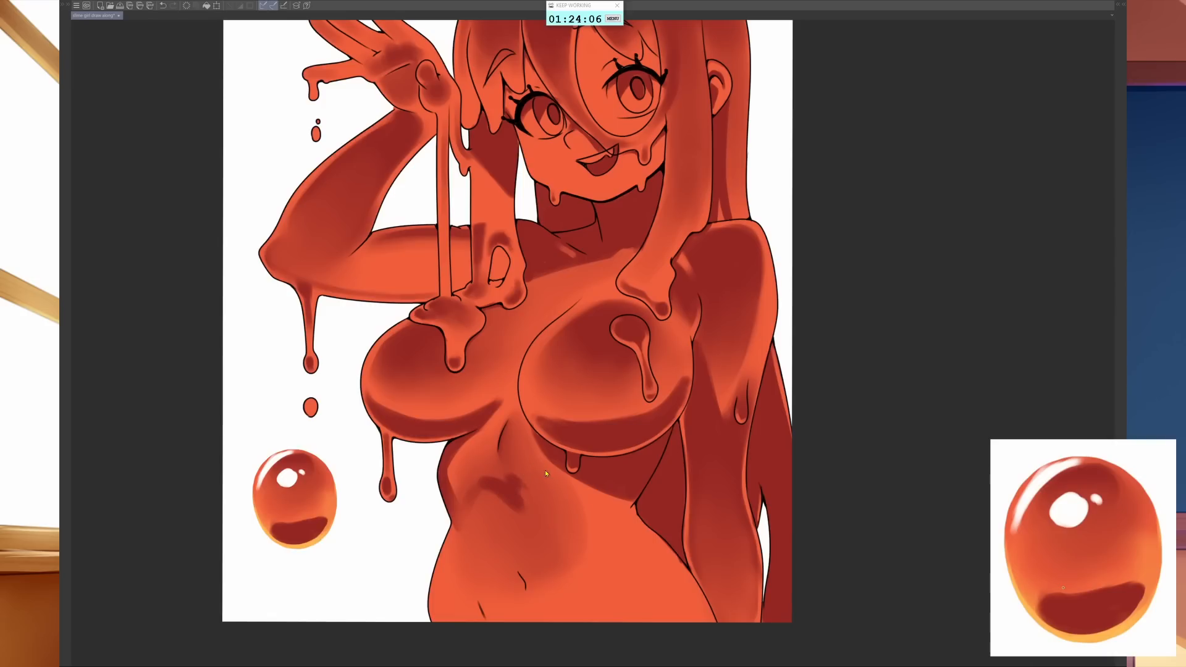
{"action": "key", "text": "ctrl+z"}
- Fill the middle of the abdomen with a dark purple shadow from below the ribs down to the navel
{"action": "mouse_move", "coordinate": [478, 474]}
{"action": "left_mouse_down"}
{"action": "mouse_move", "coordinate": [518, 505]}
{"action": "mouse_move", "coordinate": [473, 493]}
{"action": "mouse_move", "coordinate": [476, 510]}
{"action": "mouse_move", "coordinate": [464, 501]}
{"action": "mouse_move", "coordinate": [473, 473]}
{"action": "mouse_move", "coordinate": [481, 546]}
{"action": "mouse_move", "coordinate": [466, 534]}
{"action": "mouse_move", "coordinate": [482, 558]}
{"action": "mouse_move", "coordinate": [461, 523]}
{"action": "mouse_move", "coordinate": [496, 617]}
{"action": "mouse_move", "coordinate": [510, 596]}
{"action": "mouse_move", "coordinate": [488, 514]}
{"action": "mouse_move", "coordinate": [543, 542]}
{"action": "mouse_move", "coordinate": [517, 487]}
{"action": "mouse_move", "coordinate": [564, 517]}
{"action": "mouse_move", "coordinate": [535, 522]}
{"action": "mouse_move", "coordinate": [545, 509]}
{"action": "mouse_move", "coordinate": [550, 537]}
{"action": "mouse_move", "coordinate": [525, 532]}
{"action": "mouse_move", "coordinate": [501, 581]}
{"action": "left_mouse_up"}
{"action": "key", "text": "bracketleft"}
{"action": "key", "text": "bracketleft"}
{"action": "key", "text": "bracketright"}
{"action": "key", "text": "bracketright"}
{"action": "key", "text": "bracketleft"}
{"action": "key", "text": "bracketleft"}
{"action": "key", "text": "bracketright"}
{"action": "key", "text": "bracketright"}
{"action": "key", "text": "bracketleft"}
- Extend the dark shadow over the raised-arm-side hip and lower belly, keeping a thin light rim along the outline
{"action": "left_click_drag", "start_coordinate": [460, 540], "coordinate": [449, 590]}
{"action": "mouse_move", "coordinate": [457, 519]}
{"action": "left_mouse_down"}
{"action": "mouse_move", "coordinate": [448, 609]}
{"action": "mouse_move", "coordinate": [471, 627]}
{"action": "left_mouse_up"}
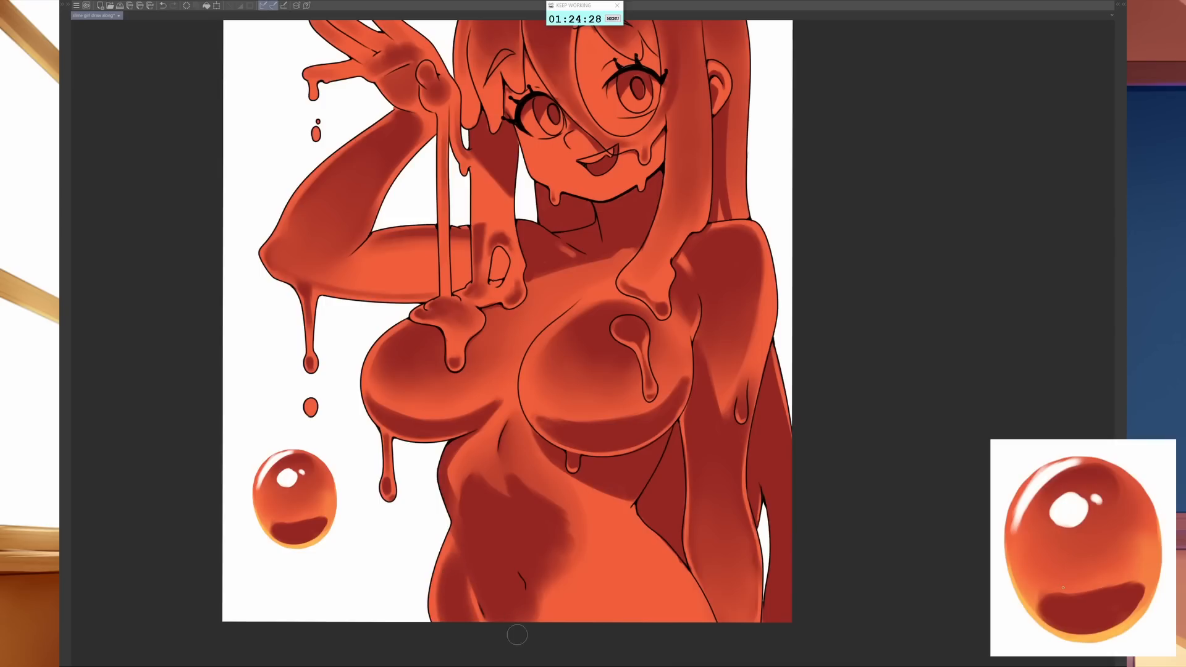
{"action": "mouse_move", "coordinate": [471, 556]}
{"action": "left_mouse_down"}
{"action": "mouse_move", "coordinate": [472, 567]}
{"action": "mouse_move", "coordinate": [445, 565]}
{"action": "mouse_move", "coordinate": [435, 619]}
{"action": "left_mouse_up"}
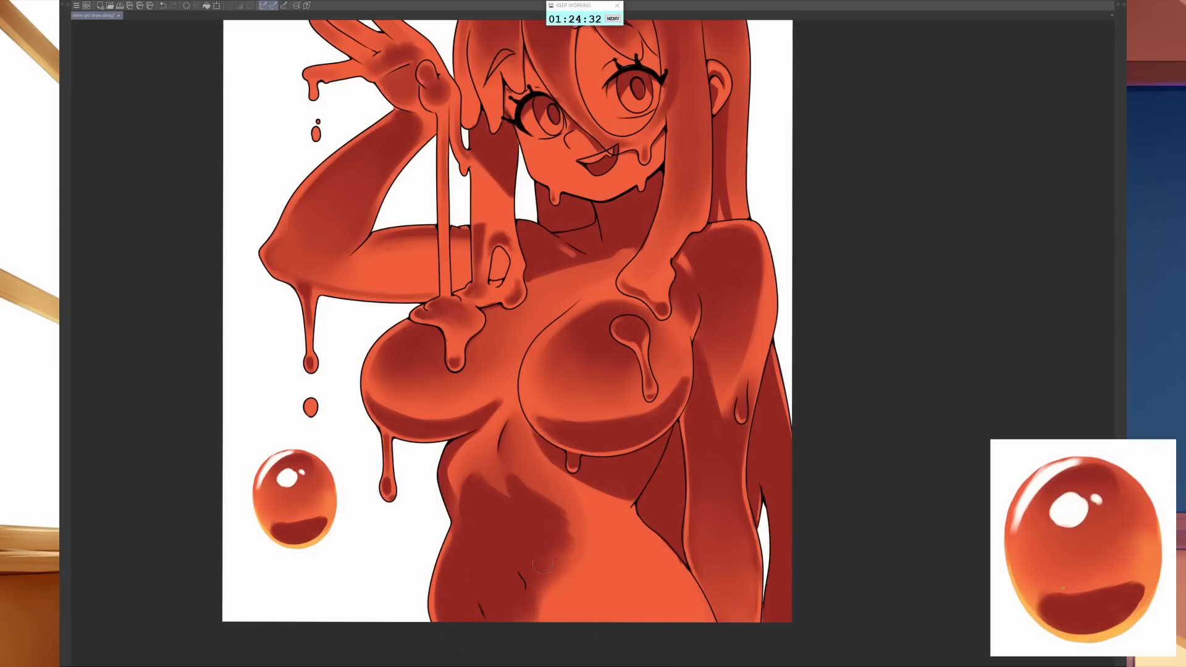
- Airbrush lighter soft shading from the belly shadow across the hip beside the lowered arm
{"action": "key", "text": "]"}
{"action": "left_click_drag", "start_coordinate": [549, 589], "coordinate": [551, 618]}
{"action": "mouse_move", "coordinate": [556, 571]}
{"action": "left_mouse_down"}
{"action": "mouse_move", "coordinate": [563, 612]}
{"action": "mouse_move", "coordinate": [618, 603]}
{"action": "mouse_move", "coordinate": [691, 640]}
{"action": "left_mouse_up"}
{"action": "mouse_move", "coordinate": [647, 590]}
{"action": "left_mouse_down"}
{"action": "mouse_move", "coordinate": [686, 629]}
{"action": "mouse_move", "coordinate": [591, 571]}
{"action": "left_mouse_up"}
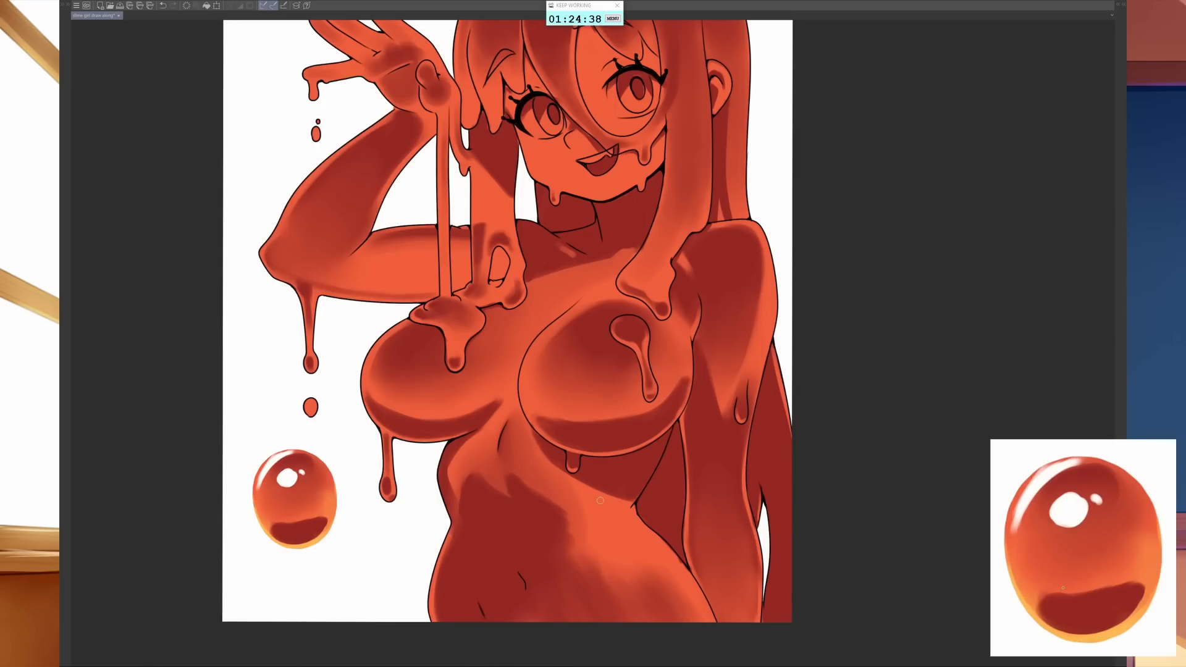
- Sharpen the upper edge of the abdomen shadow and blend its side smoothly into the hip shading
{"action": "mouse_move", "coordinate": [595, 501]}
{"action": "left_mouse_down"}
{"action": "mouse_move", "coordinate": [581, 554]}
{"action": "mouse_move", "coordinate": [577, 537]}
{"action": "mouse_move", "coordinate": [589, 553]}
{"action": "mouse_move", "coordinate": [572, 548]}
{"action": "mouse_move", "coordinate": [584, 570]}
{"action": "mouse_move", "coordinate": [566, 537]}
{"action": "mouse_move", "coordinate": [589, 575]}
{"action": "mouse_move", "coordinate": [557, 604]}
{"action": "left_mouse_up"}
{"action": "key", "text": "]"}
{"action": "key", "text": "]"}
{"action": "key", "text": "]"}
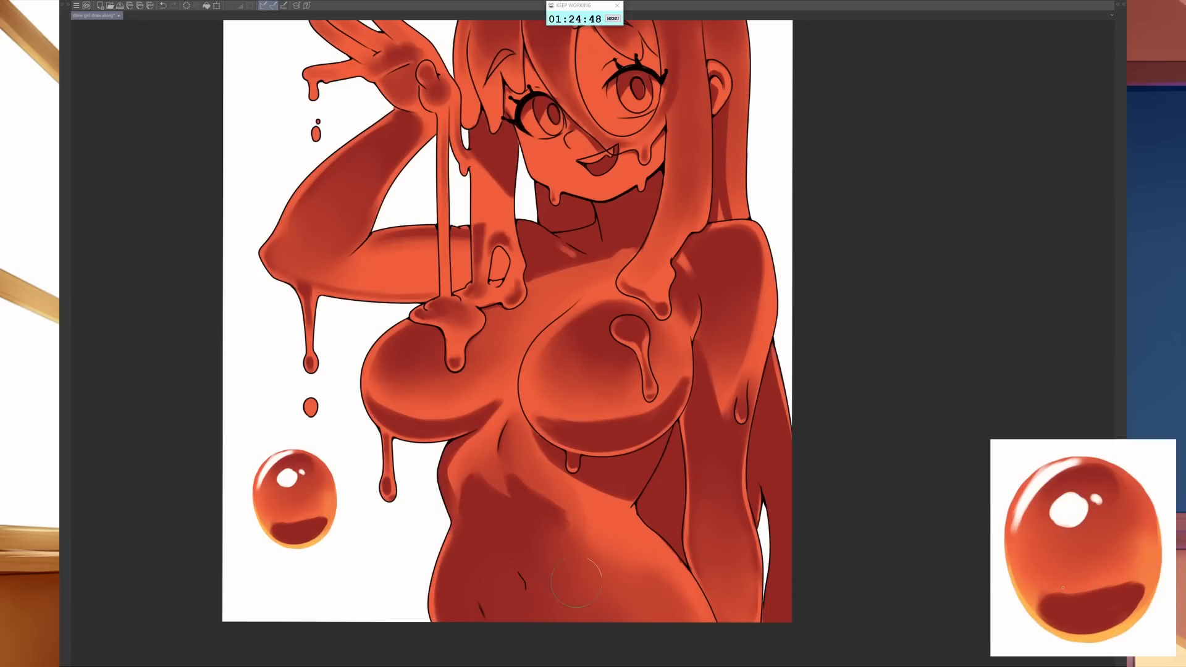
- Lighten a soft patch beside and below the navel to give the lower belly volume
{"action": "key", "text": "["}
{"action": "key", "text": "]"}
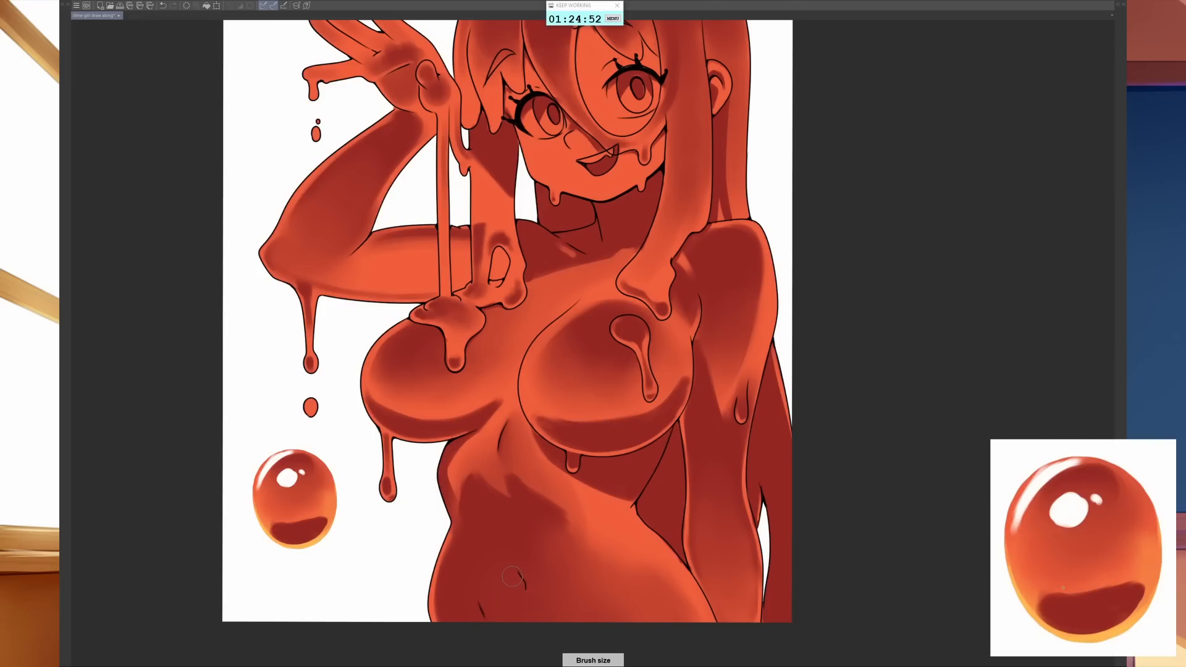
{"action": "mouse_move", "coordinate": [515, 568]}
{"action": "left_mouse_down"}
{"action": "mouse_move", "coordinate": [523, 612]}
{"action": "mouse_move", "coordinate": [485, 538]}
{"action": "mouse_move", "coordinate": [520, 619]}
{"action": "mouse_move", "coordinate": [494, 589]}
{"action": "left_mouse_up"}
{"action": "key", "text": "["}
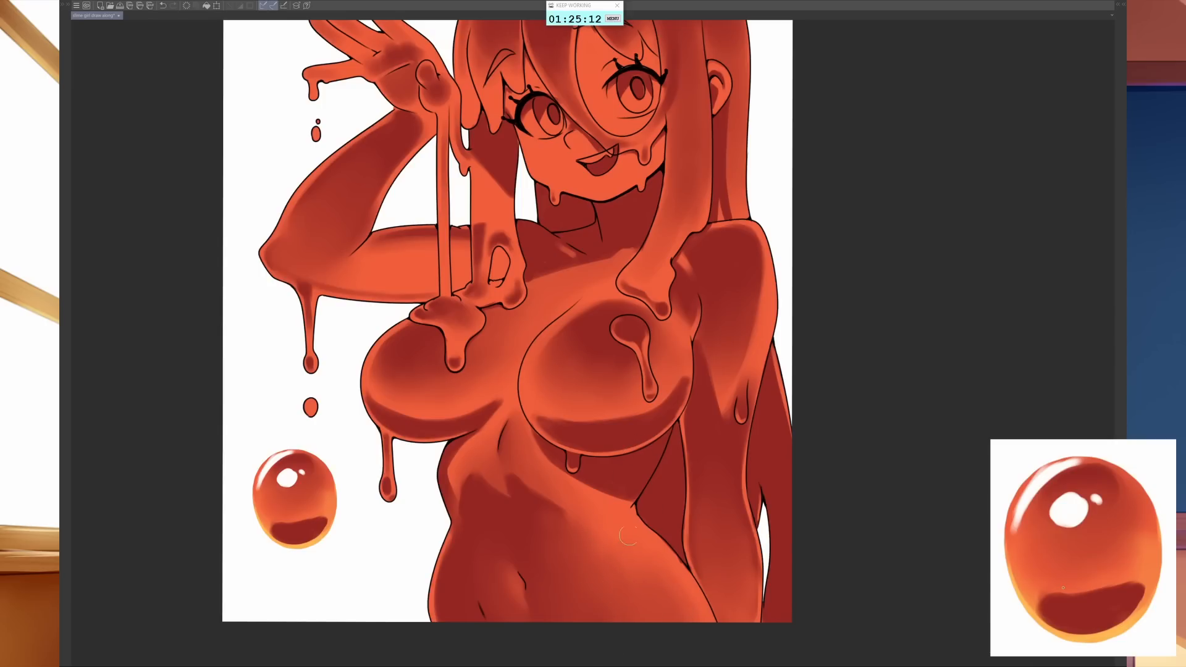
{"action": "key", "text": "bracketleft"}
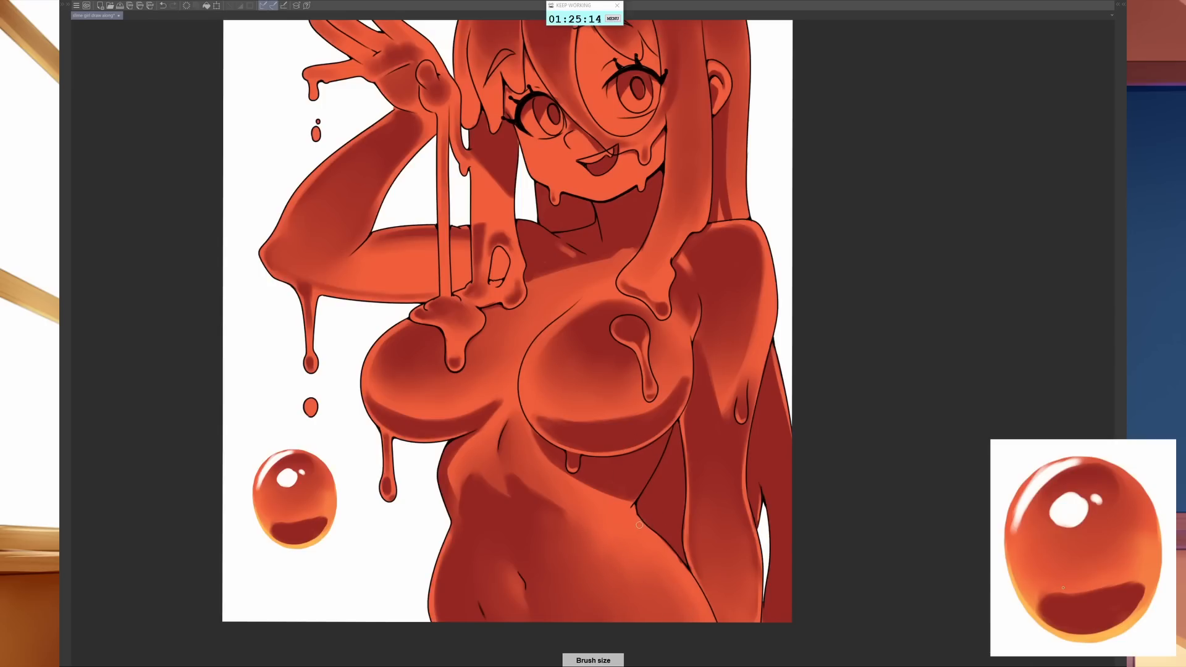
{"action": "left_click_drag", "start_coordinate": [626, 587], "coordinate": [636, 569]}
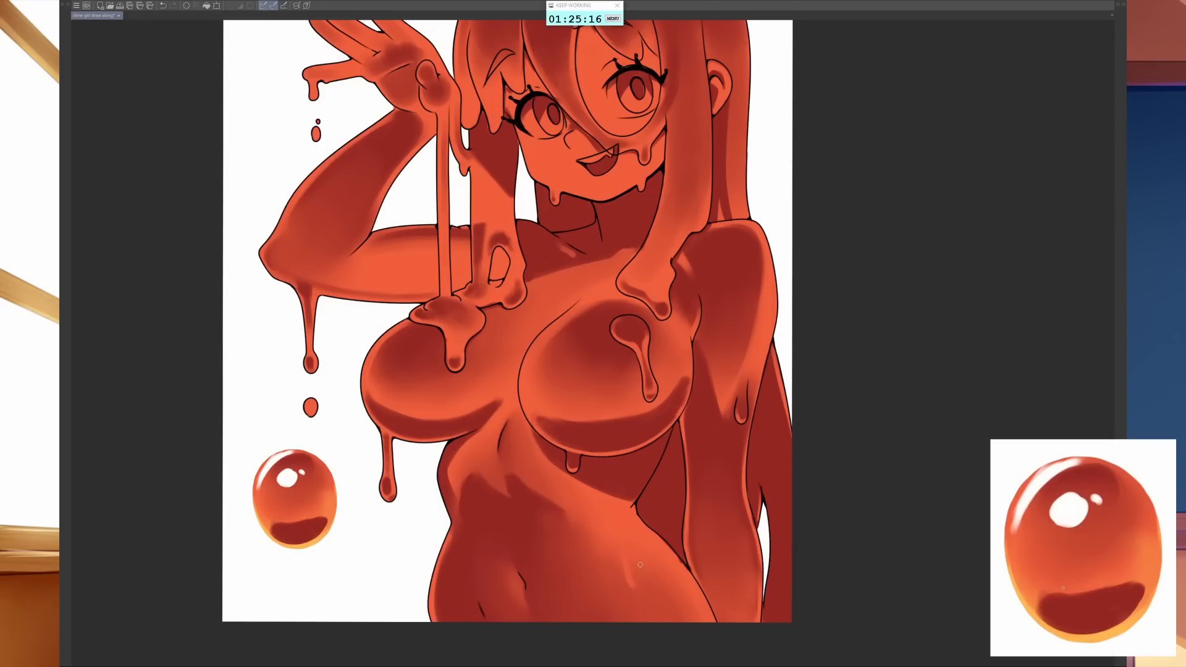
{"action": "key", "text": "ctrl+z"}
- Shade the waist crease beneath the chest and a narrow dark band along the hip outline beside the lowered arm
{"action": "key", "text": "bracketleft"}
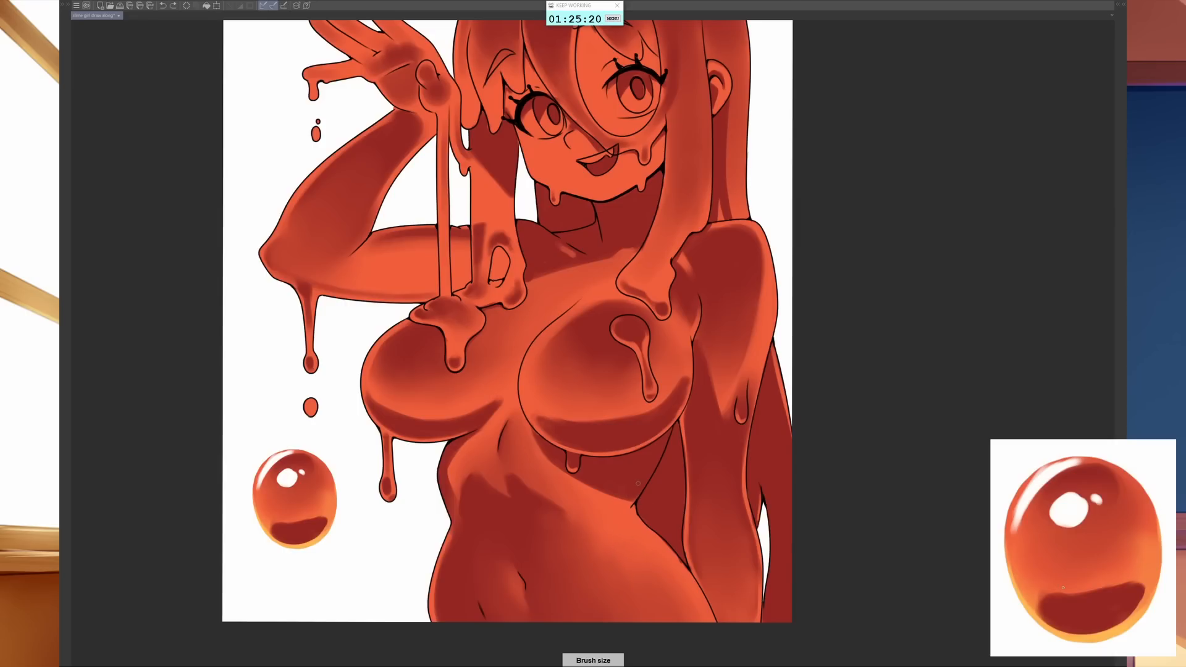
{"action": "left_click_drag", "start_coordinate": [657, 462], "coordinate": [639, 494]}
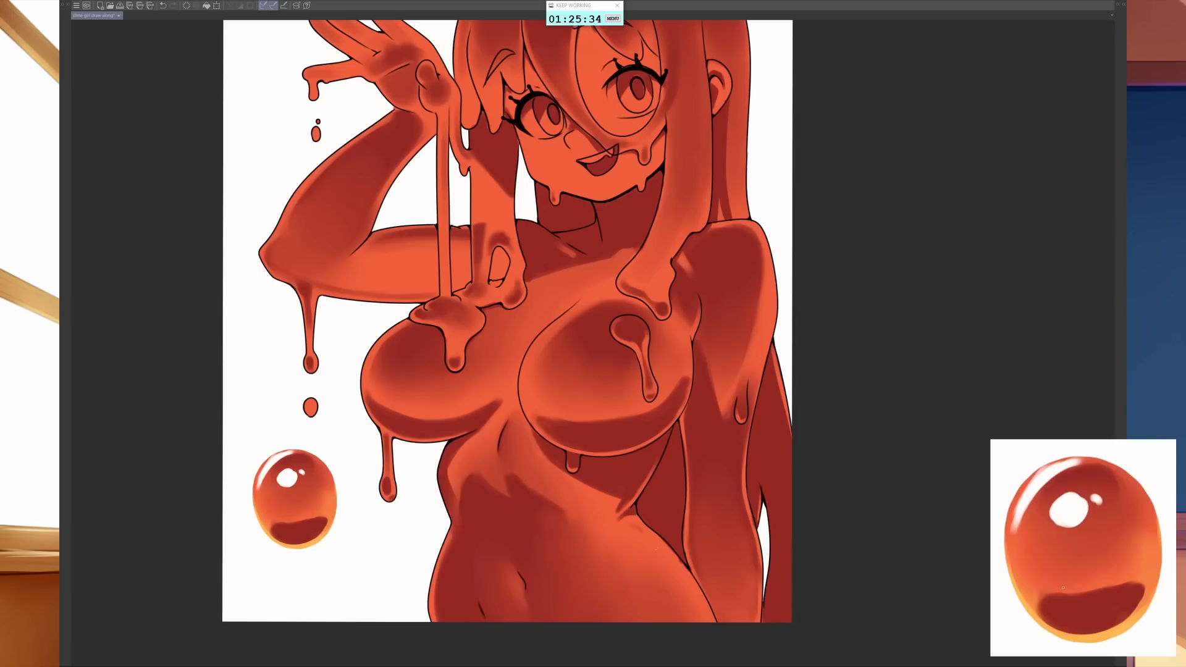
{"action": "mouse_move", "coordinate": [637, 521]}
{"action": "left_mouse_down"}
{"action": "mouse_move", "coordinate": [666, 564]}
{"action": "mouse_move", "coordinate": [637, 526]}
{"action": "mouse_move", "coordinate": [693, 599]}
{"action": "mouse_move", "coordinate": [661, 556]}
{"action": "mouse_move", "coordinate": [682, 590]}
{"action": "left_mouse_up"}
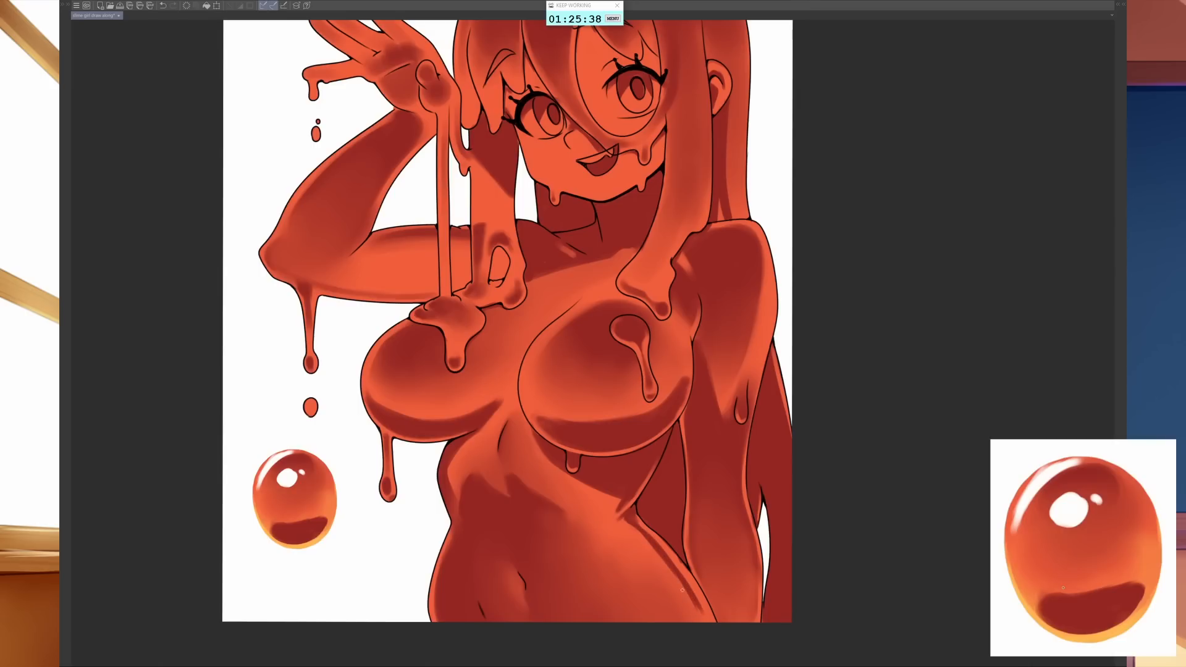
{"action": "left_click_drag", "start_coordinate": [654, 540], "coordinate": [708, 620]}
{"action": "left_click_drag", "start_coordinate": [667, 552], "coordinate": [708, 621]}
- Make the highlights layer active and sample the orange from the test bubble's rim as the painting colour
{"action": "scroll", "coordinate": [592, 284], "scroll_direction": "up", "scroll_amount": 5}
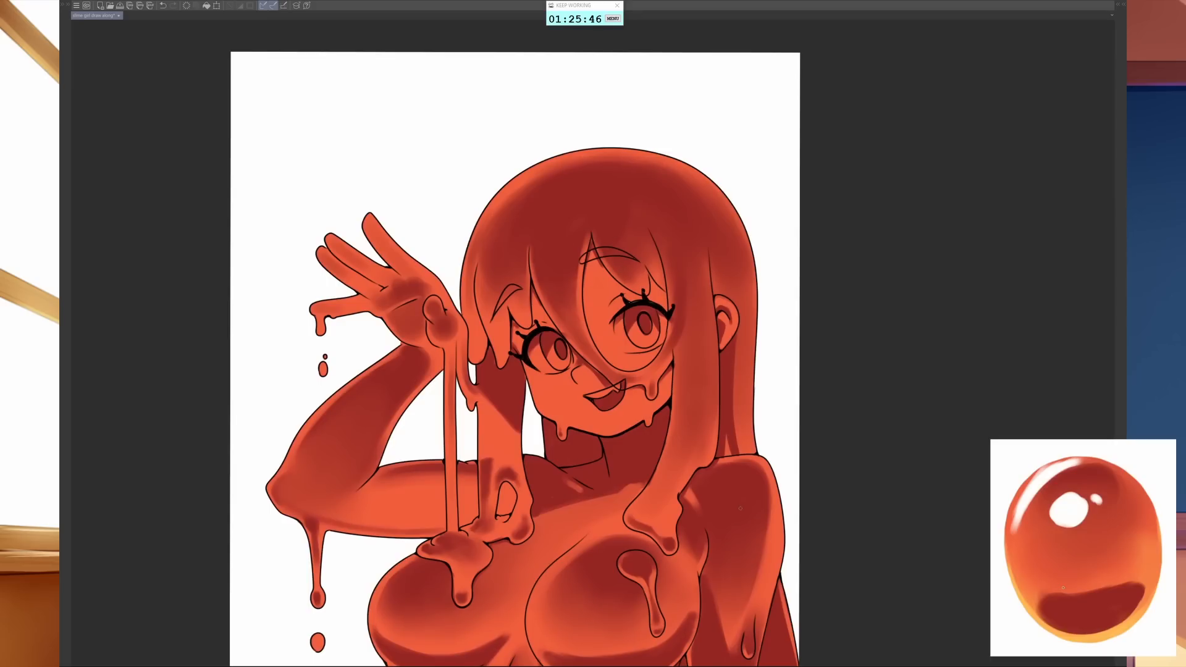
{"action": "left_click_drag", "start_coordinate": [741, 523], "coordinate": [752, 280]}
{"action": "scroll", "coordinate": [774, 334], "scroll_direction": "down", "scroll_amount": 2}
{"action": "left_click_drag", "start_coordinate": [786, 406], "coordinate": [757, 491]}
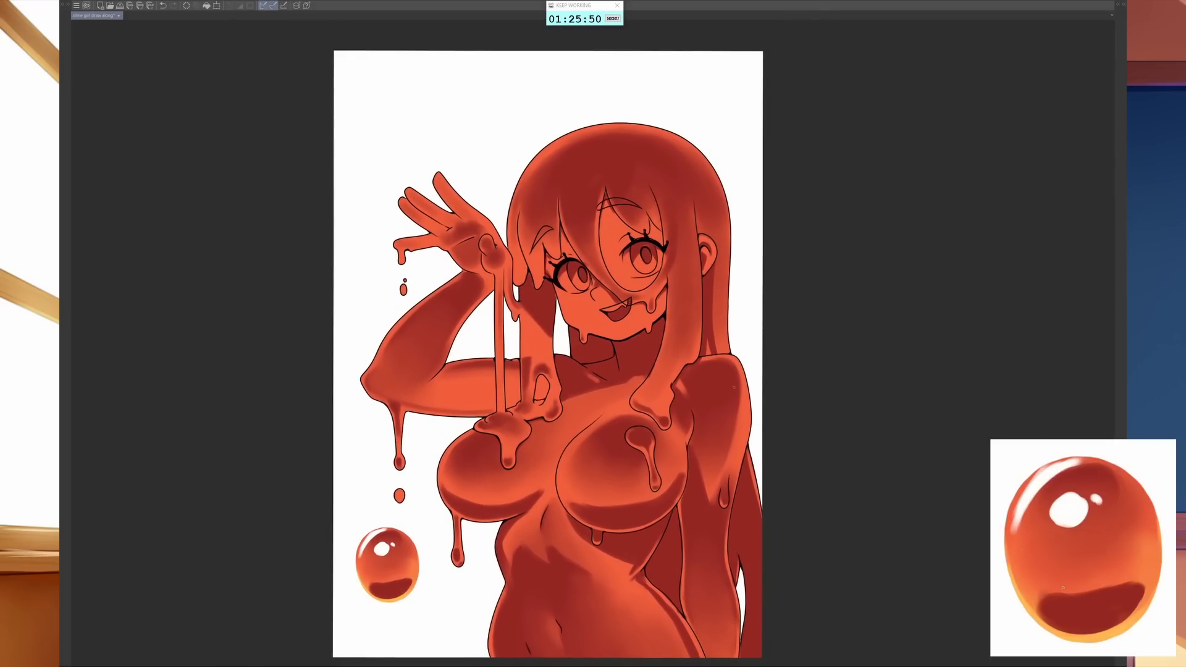
{"action": "left_click_drag", "start_coordinate": [726, 466], "coordinate": [696, 462]}
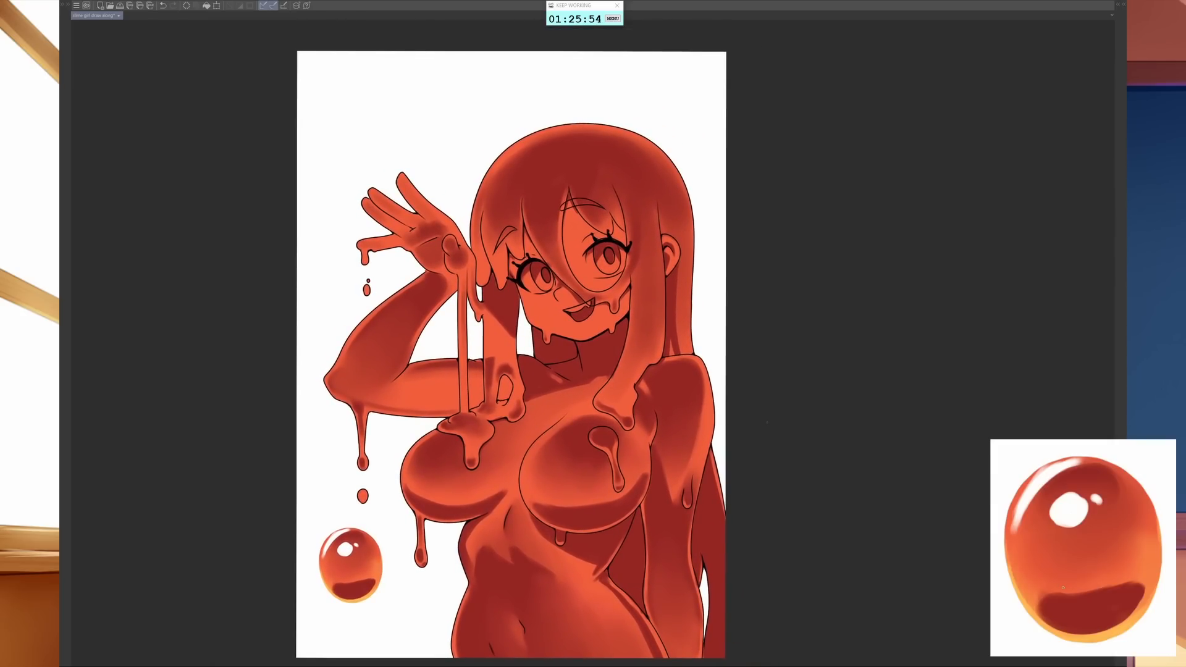
{"action": "key", "text": "Tab"}
{"action": "left_click", "coordinate": [1054, 288]}
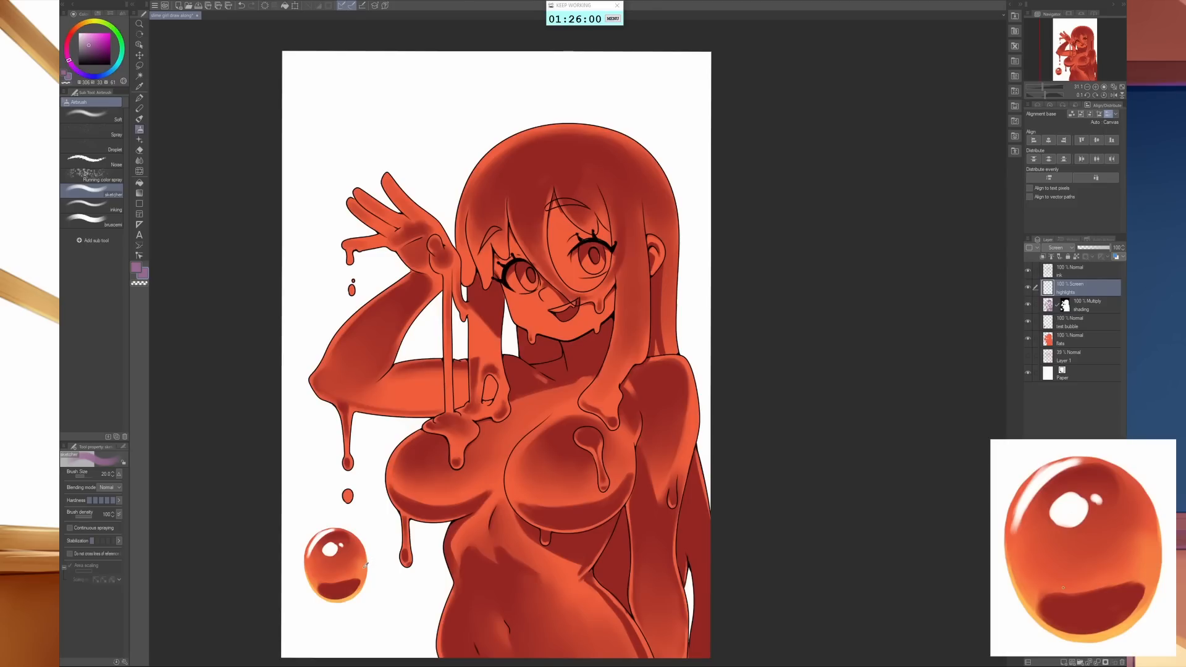
{"action": "left_click", "coordinate": [365, 565], "text": "alt"}
- Load the shading layer's mask as a selection, mask the highlights layer with it, and target that layer's pixels for painting
{"action": "left_click_drag", "start_coordinate": [637, 466], "coordinate": [654, 477]}
{"action": "left_click_drag", "start_coordinate": [654, 477], "coordinate": [697, 537]}
{"action": "left_click", "coordinate": [1067, 305], "text": "ctrl"}
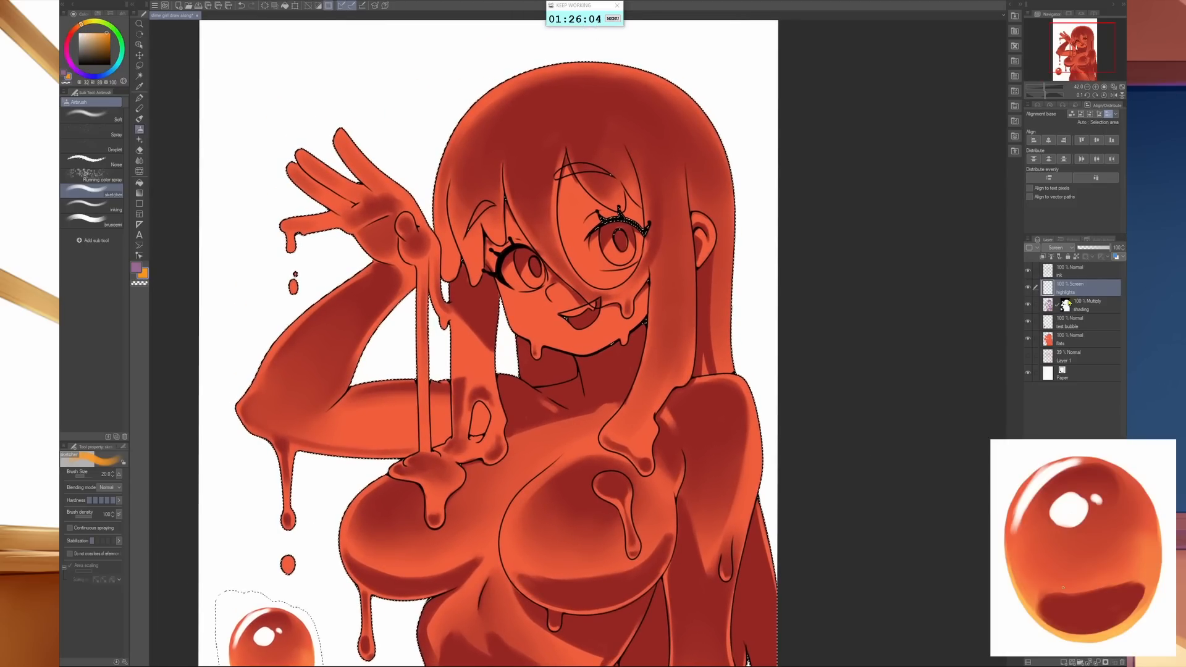
{"action": "left_click", "coordinate": [1105, 663]}
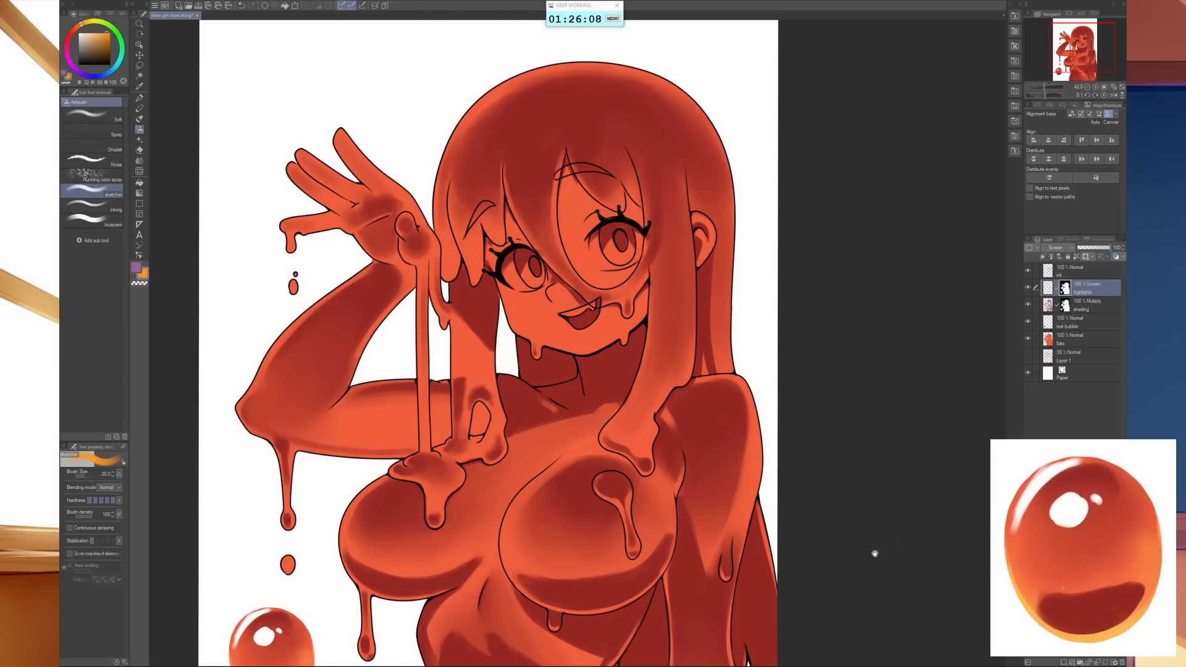
{"action": "left_click_drag", "start_coordinate": [719, 581], "coordinate": [693, 591]}
{"action": "left_click", "coordinate": [1048, 288]}
- Brush thin orange rim highlights along the edges and tip of the large bang crossing the face
{"action": "left_click_drag", "start_coordinate": [680, 270], "coordinate": [637, 383]}
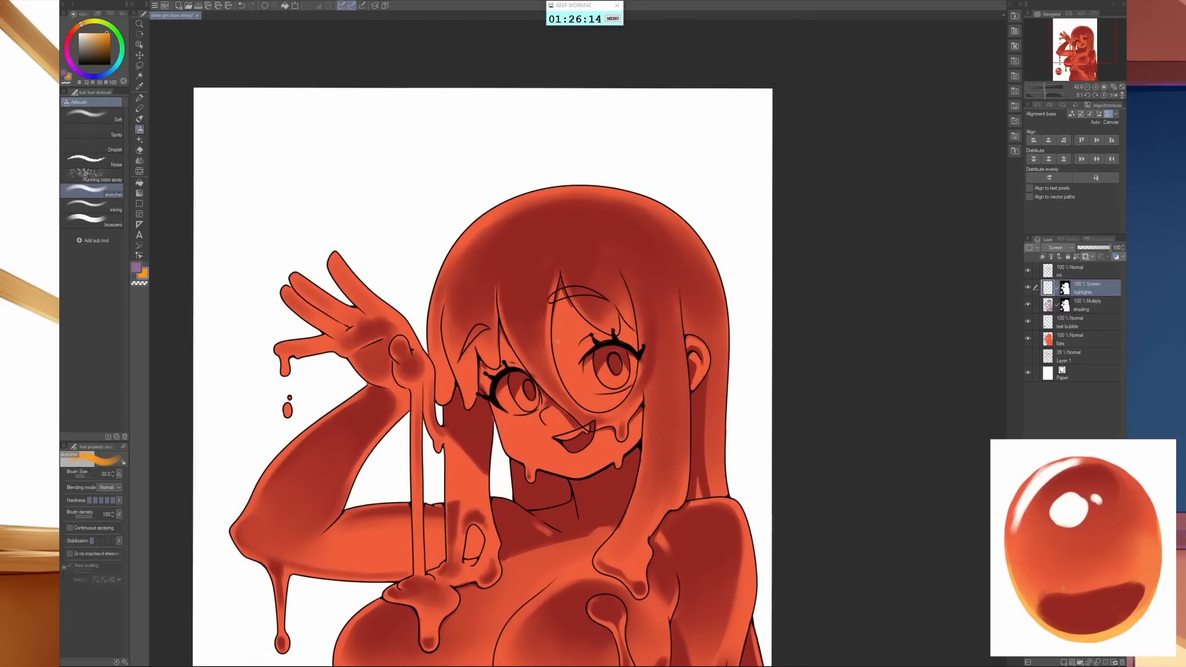
{"action": "key", "text": "bracketleft"}
{"action": "left_click_drag", "start_coordinate": [499, 310], "coordinate": [549, 393]}
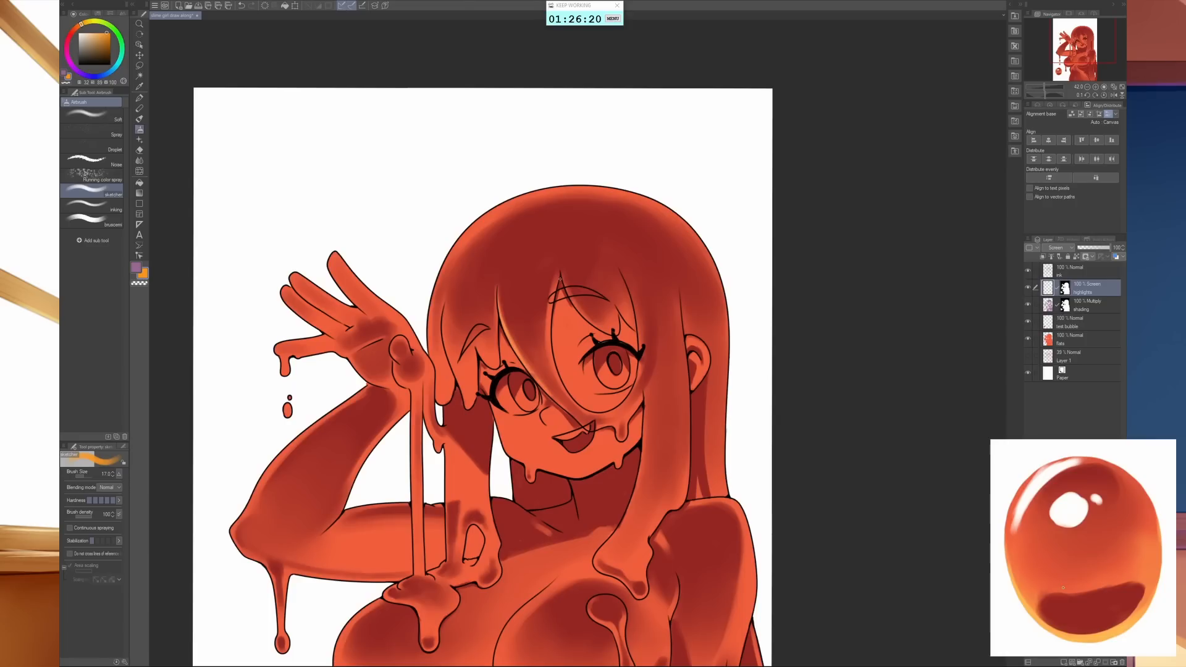
{"action": "left_click_drag", "start_coordinate": [550, 304], "coordinate": [551, 357]}
{"action": "left_click_drag", "start_coordinate": [557, 403], "coordinate": [585, 427]}
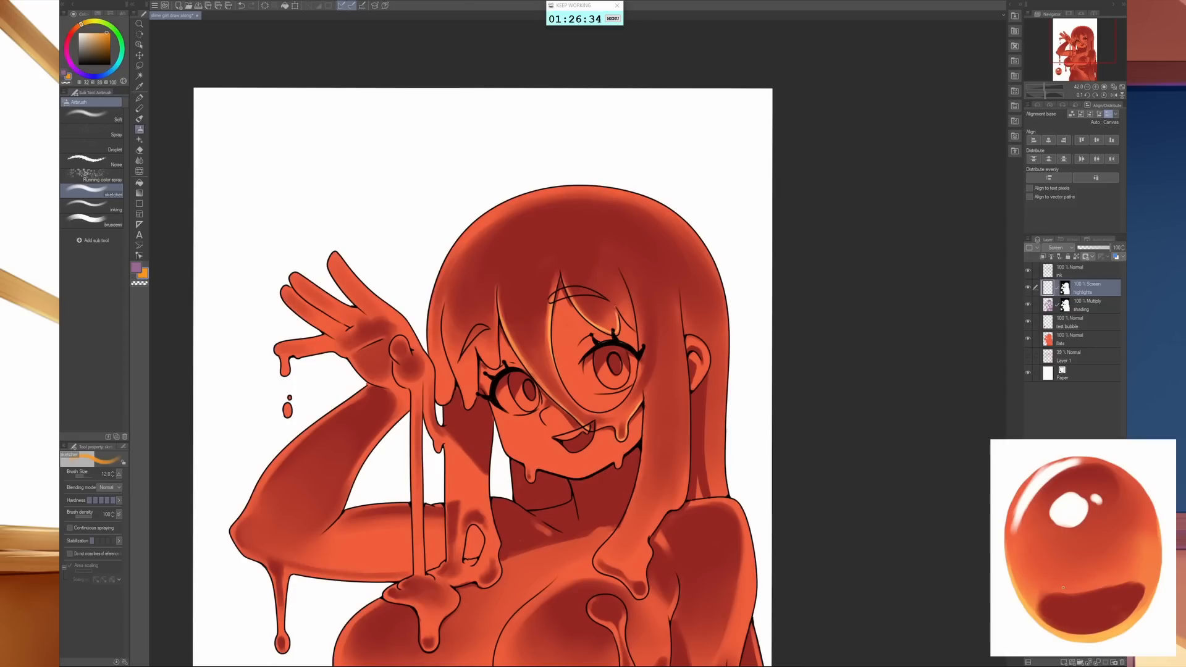
- Add orange rim highlights to the small bangs nearest the raised hand and the face-side edge of the long front lock
{"action": "left_click_drag", "start_coordinate": [498, 312], "coordinate": [499, 356]}
{"action": "key", "text": "]"}
{"action": "mouse_move", "coordinate": [476, 363]}
{"action": "left_mouse_down"}
{"action": "mouse_move", "coordinate": [475, 403]}
{"action": "mouse_move", "coordinate": [455, 398]}
{"action": "left_mouse_up"}
{"action": "left_click_drag", "start_coordinate": [456, 351], "coordinate": [444, 404]}
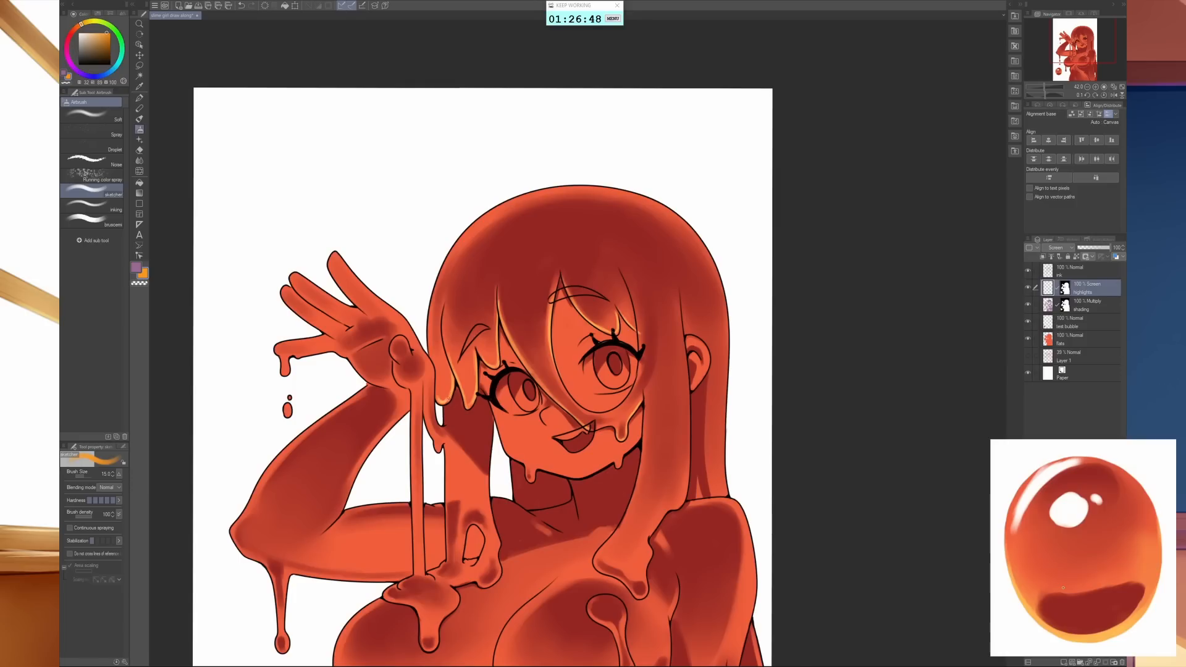
{"action": "key", "text": "bracketright"}
{"action": "left_click_drag", "start_coordinate": [644, 402], "coordinate": [638, 494]}
{"action": "key", "text": "bracketleft"}
- Change the main colour from purple to a saturated mid blue for cool reflected highlights
{"action": "left_click", "coordinate": [136, 268]}
{"action": "left_click", "coordinate": [113, 71]}
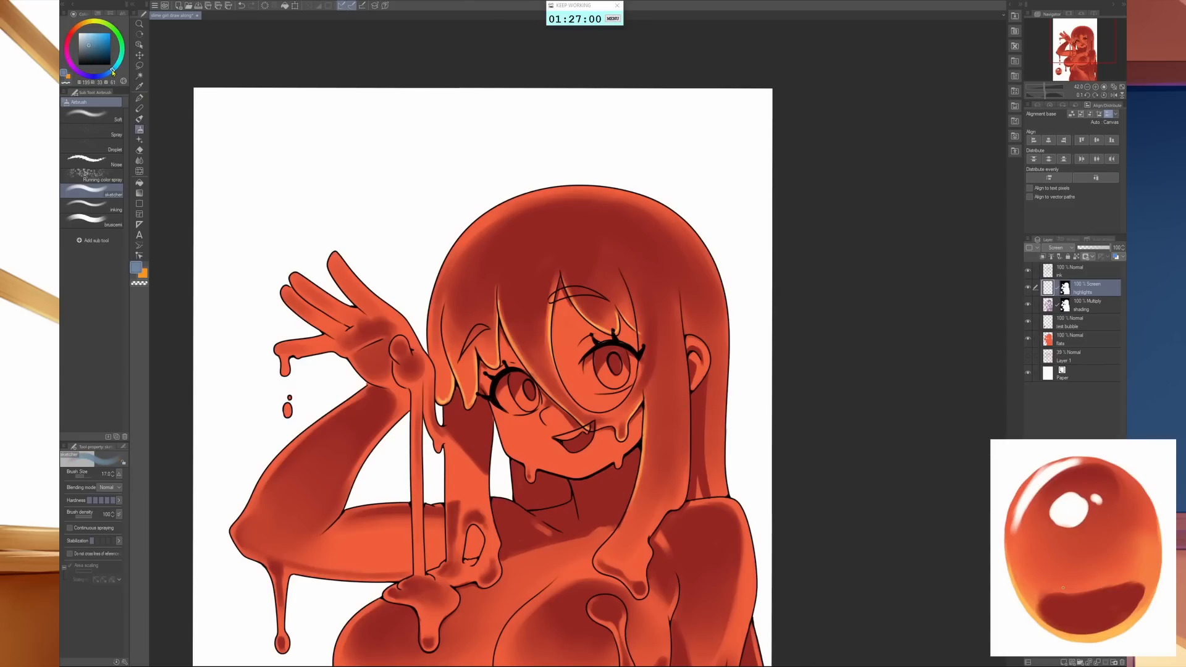
{"action": "left_click", "coordinate": [95, 39]}
{"action": "left_click_drag", "start_coordinate": [688, 383], "coordinate": [688, 444]}
{"action": "key", "text": "ctrl+z"}
{"action": "left_click", "coordinate": [101, 43]}
- Airbrush a soft blue highlight along the lower outer edge of the long front lock with brush size 30
{"action": "key", "text": "bracketright"}
{"action": "key", "text": "bracketright"}
{"action": "key", "text": "bracketright"}
{"action": "left_click_drag", "start_coordinate": [688, 392], "coordinate": [686, 464]}
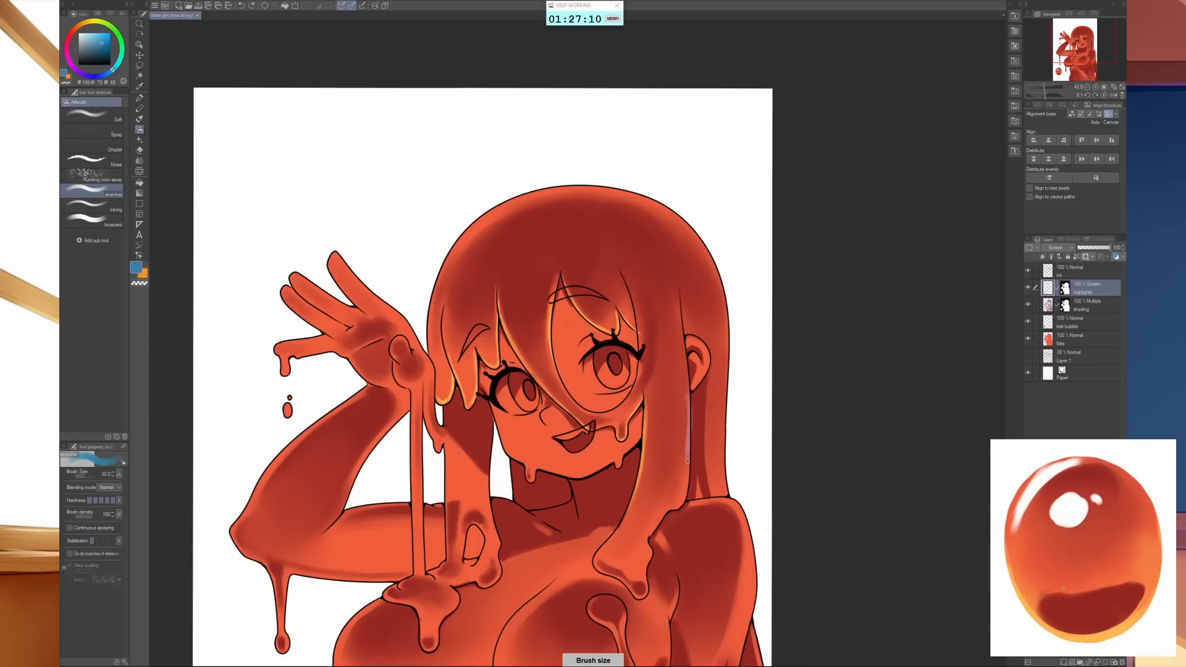
{"action": "left_click_drag", "start_coordinate": [686, 422], "coordinate": [686, 497]}
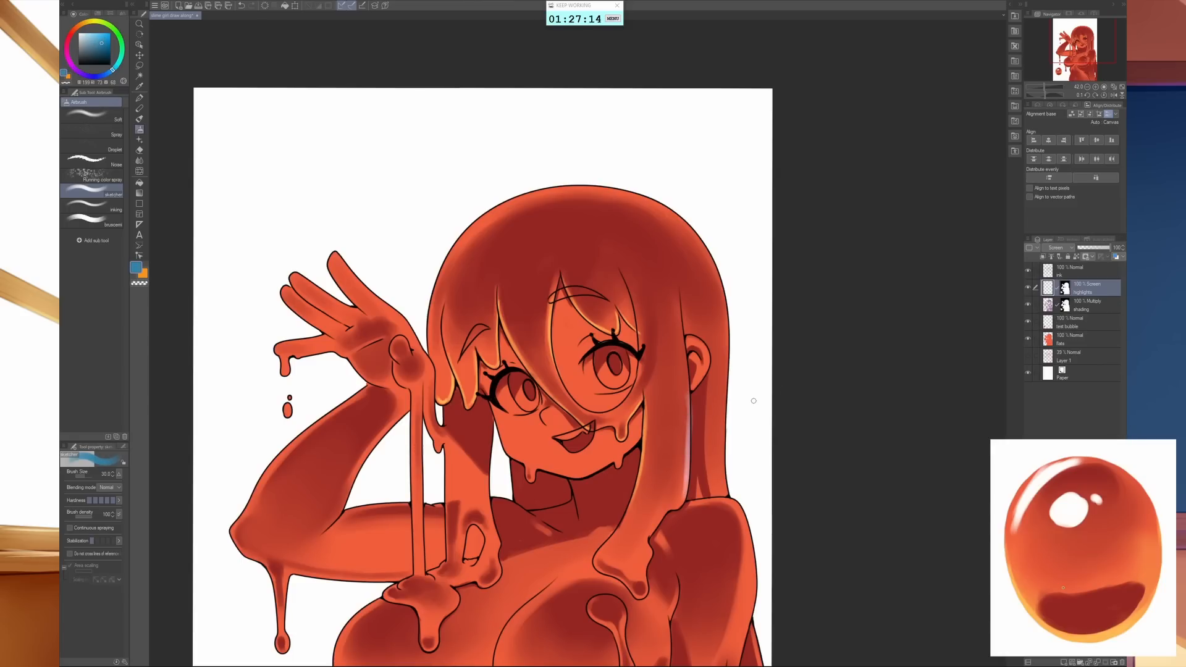
- Extend the blue highlight up the front lock as a tapered streak past the ear towards the crown
{"action": "key", "text": "bracketleft"}
{"action": "key", "text": "bracketleft"}
{"action": "key", "text": "bracketright"}
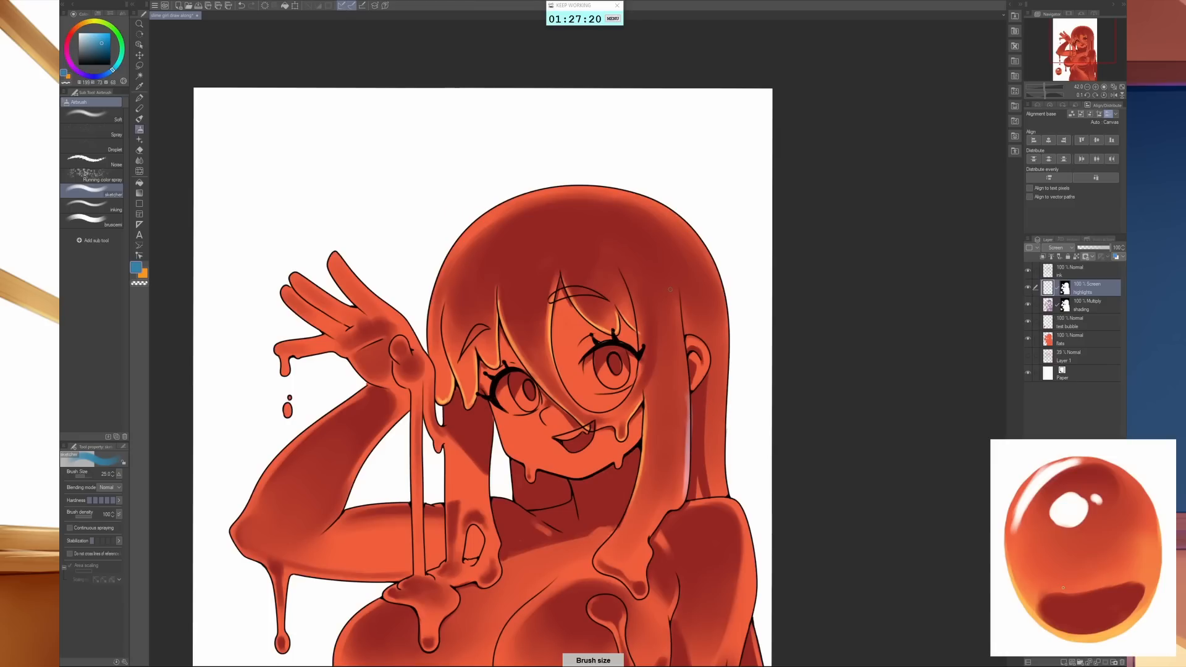
{"action": "left_click_drag", "start_coordinate": [672, 281], "coordinate": [688, 449]}
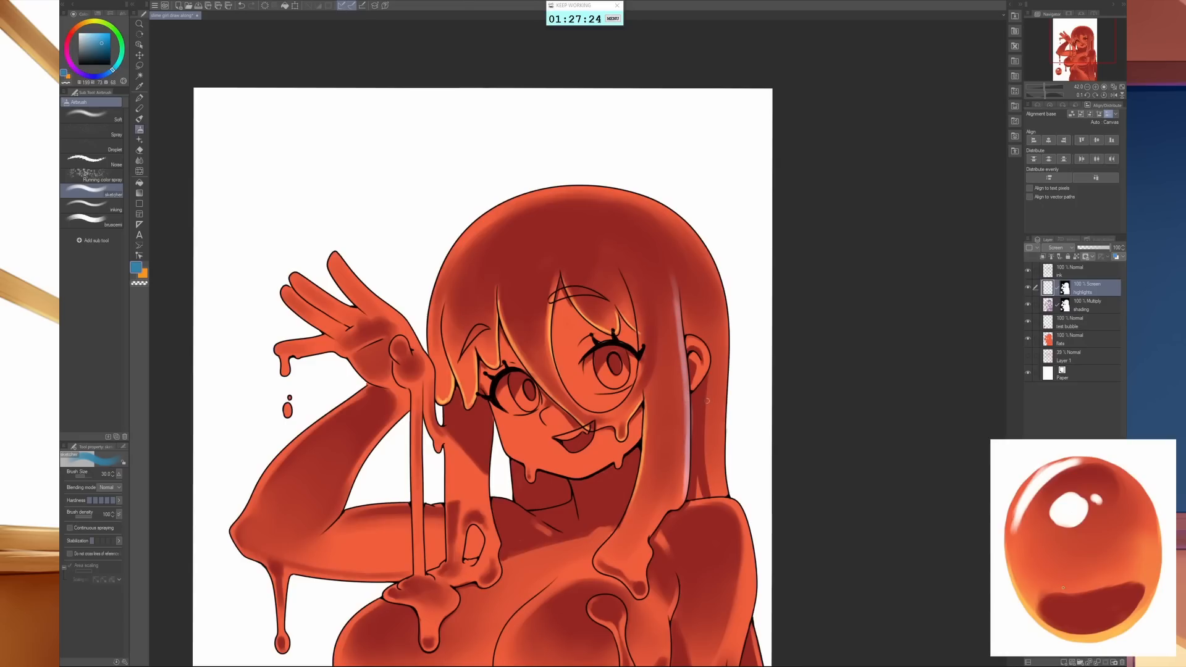
{"action": "key", "text": "x"}
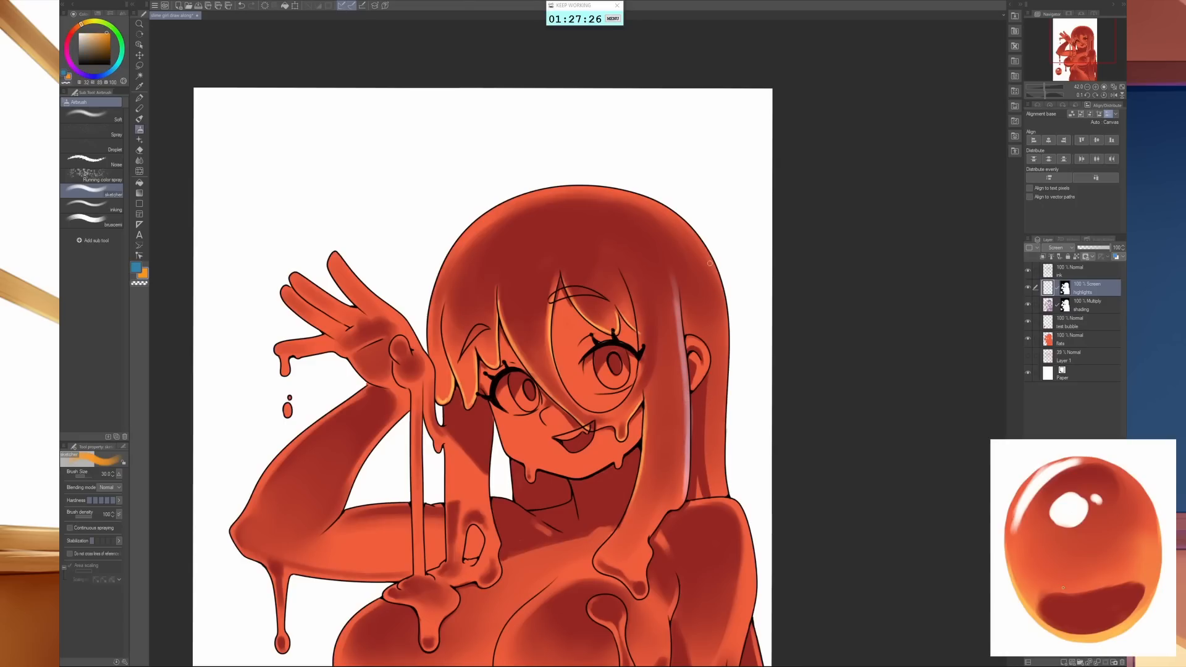
{"action": "left_click_drag", "start_coordinate": [715, 264], "coordinate": [726, 384]}
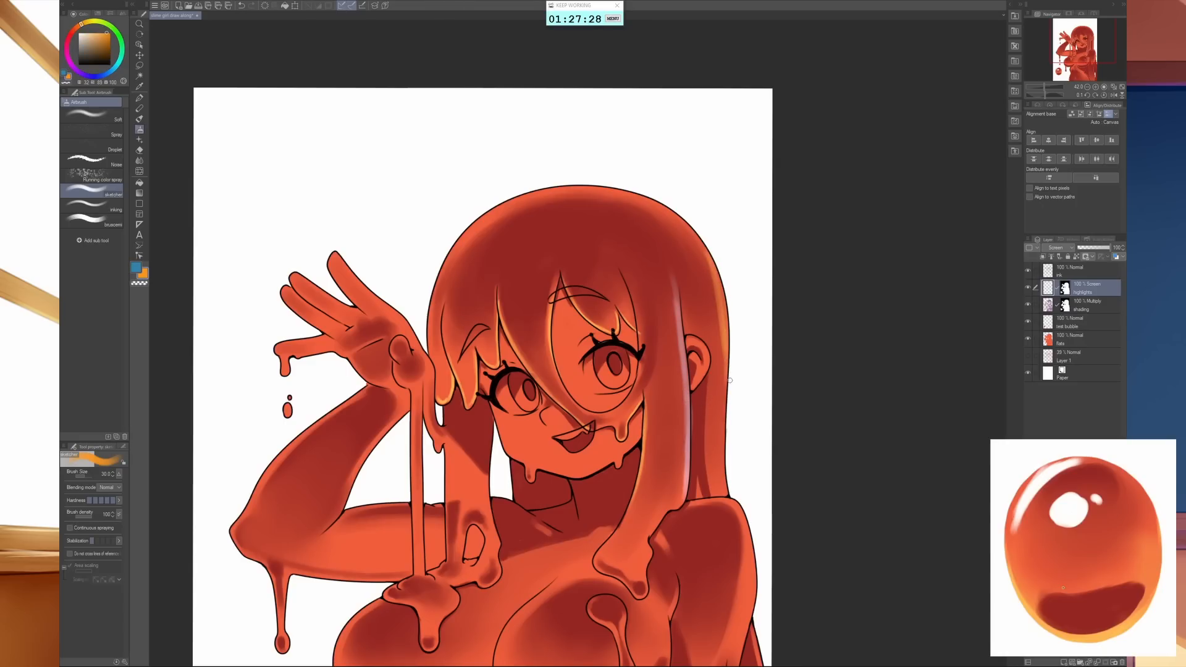
{"action": "key", "text": "ctrl+z"}
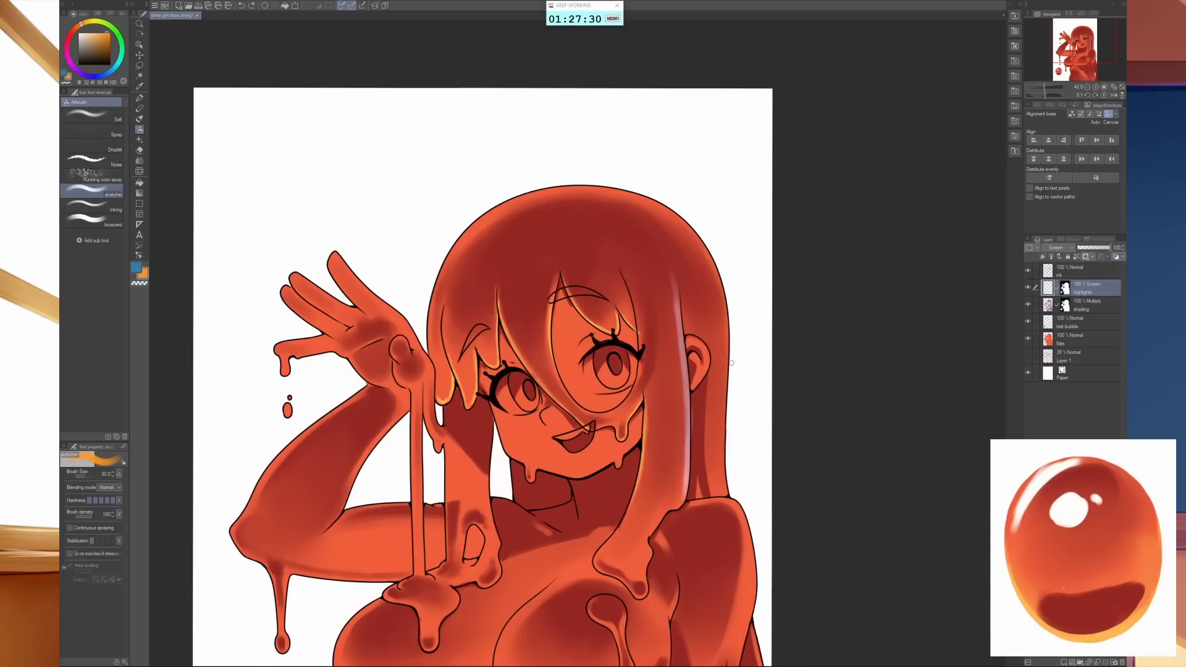
{"action": "key", "text": "x"}
- Airbrush a soft blue rim light down the outer edge of the back hair with a larger brush
{"action": "key", "text": "bracketright"}
{"action": "key", "text": "bracketright"}
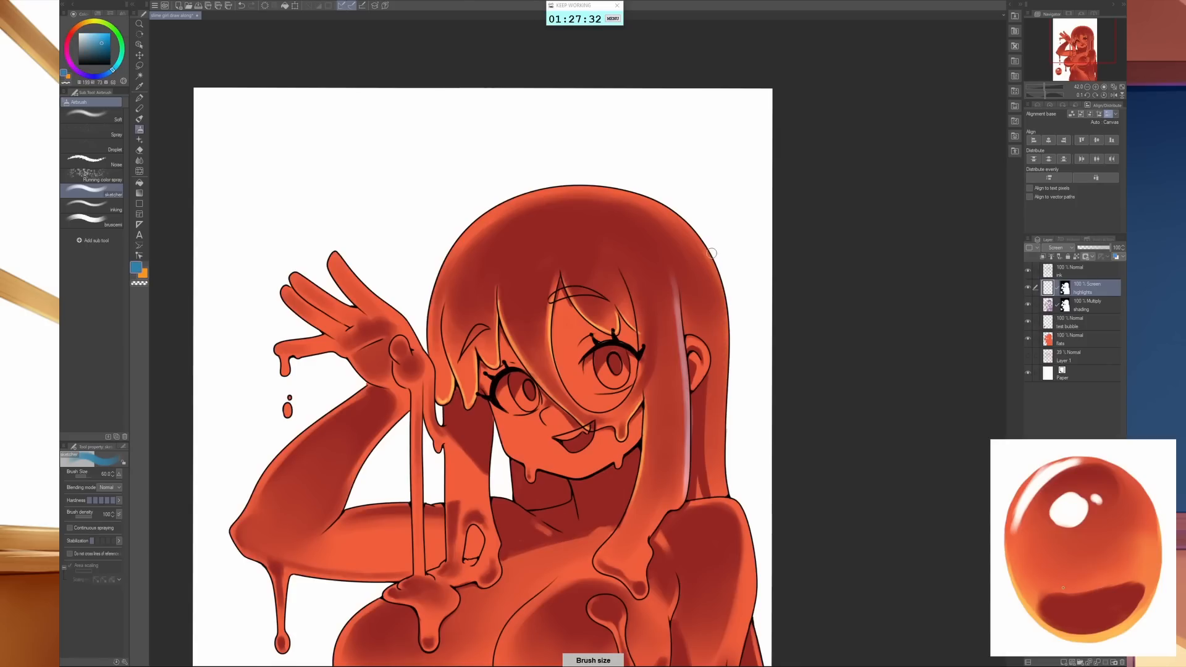
{"action": "left_click_drag", "start_coordinate": [710, 252], "coordinate": [725, 454]}
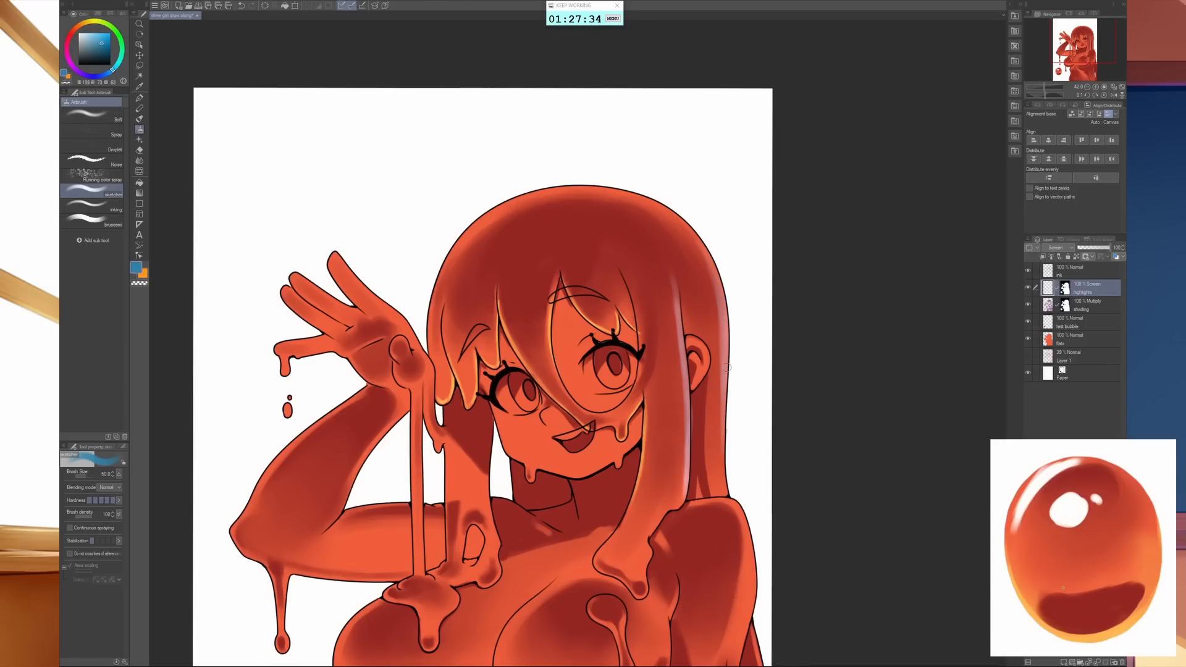
{"action": "left_click_drag", "start_coordinate": [727, 377], "coordinate": [725, 483]}
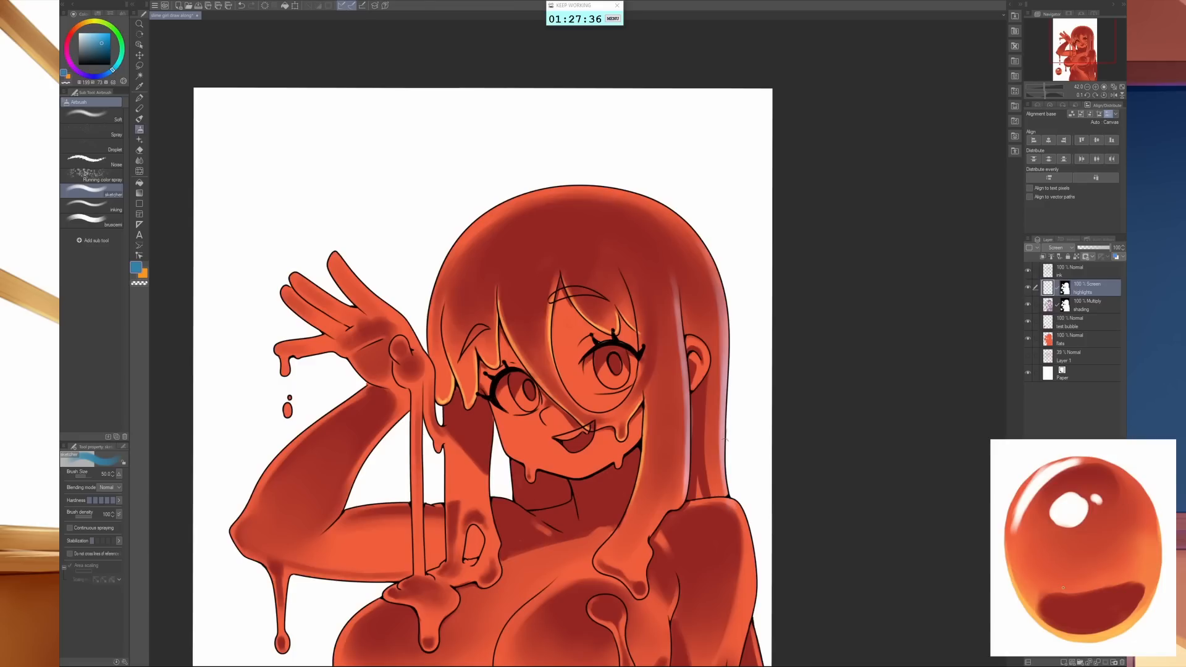
- Paint a narrow pale blue streak in the back hair between the front lock and the outer edge, just above the shoulder
{"action": "key", "text": "bracketleft"}
{"action": "key", "text": "bracketleft"}
{"action": "key", "text": "bracketleft"}
{"action": "key", "text": "bracketleft"}
{"action": "key", "text": "bracketleft"}
{"action": "key", "text": "bracketleft"}
{"action": "key", "text": "bracketleft"}
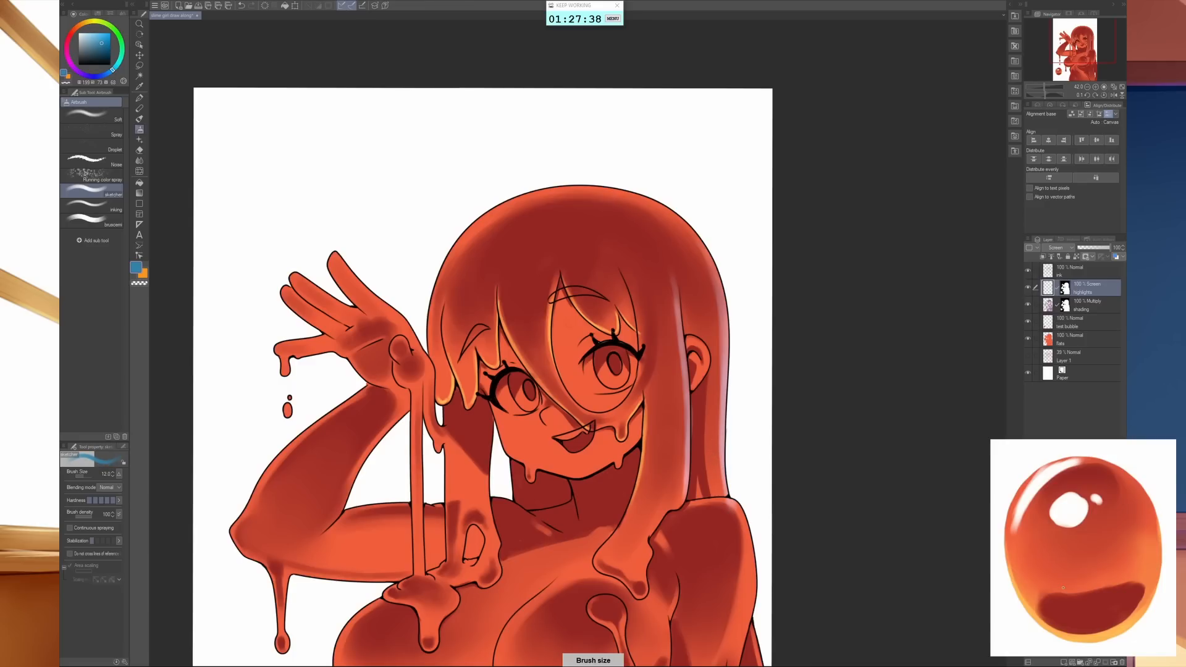
{"action": "key", "text": "bracketleft"}
{"action": "key", "text": "bracketright"}
{"action": "key", "text": "bracketright"}
{"action": "key", "text": "bracketright"}
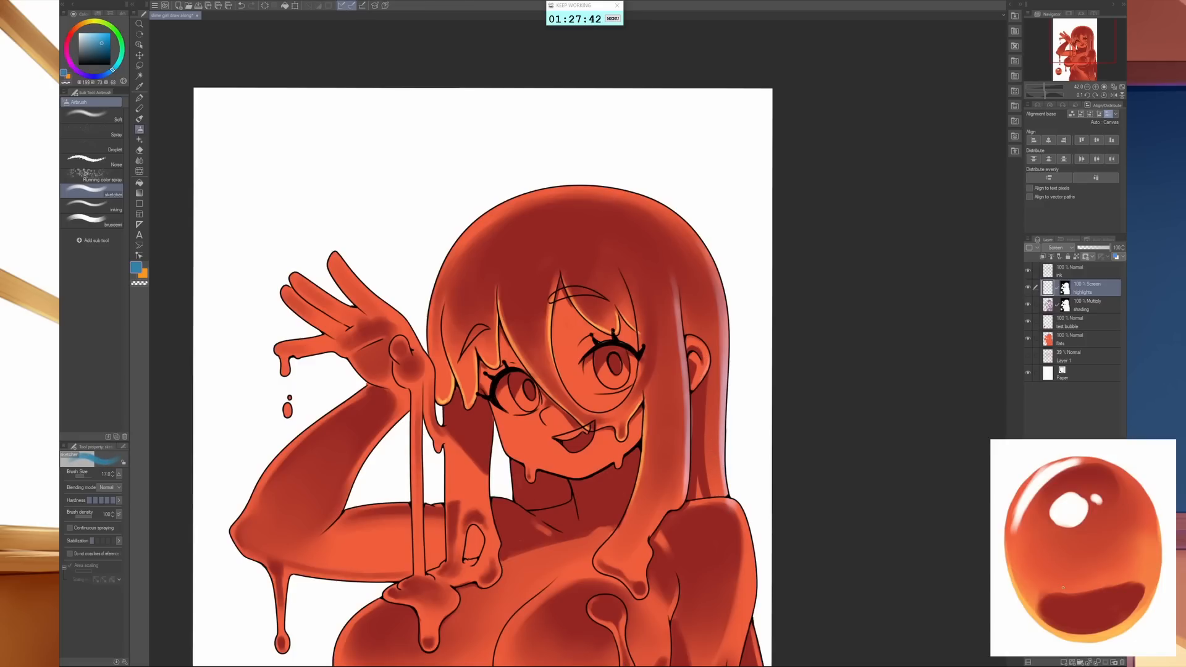
{"action": "mouse_move", "coordinate": [704, 439]}
{"action": "left_mouse_down"}
{"action": "mouse_move", "coordinate": [718, 503]}
{"action": "mouse_move", "coordinate": [702, 453]}
{"action": "mouse_move", "coordinate": [709, 479]}
{"action": "left_mouse_up"}
{"action": "key", "text": "c"}
- Switch to orange and airbrush a glow into the lower part of both irises
{"action": "mouse_move", "coordinate": [701, 426]}
{"action": "left_mouse_down"}
{"action": "mouse_move", "coordinate": [708, 500]}
{"action": "mouse_move", "coordinate": [800, 429]}
{"action": "mouse_move", "coordinate": [816, 450]}
{"action": "left_mouse_up"}
{"action": "key", "text": "x"}
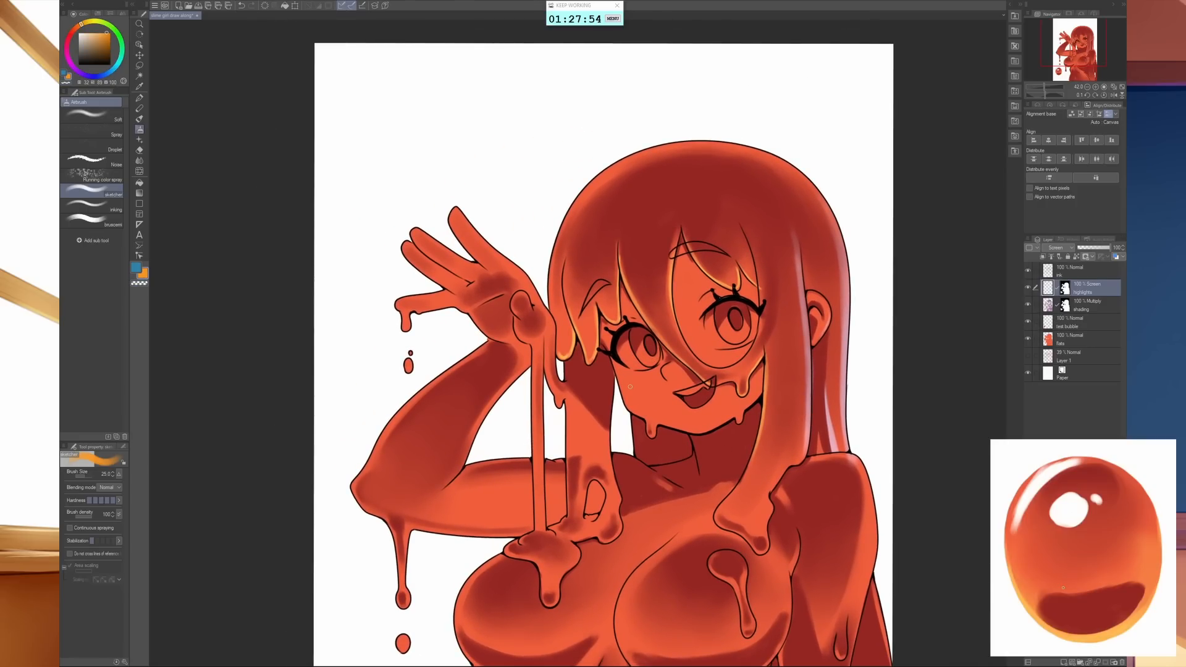
{"action": "left_click_drag", "start_coordinate": [639, 408], "coordinate": [630, 402]}
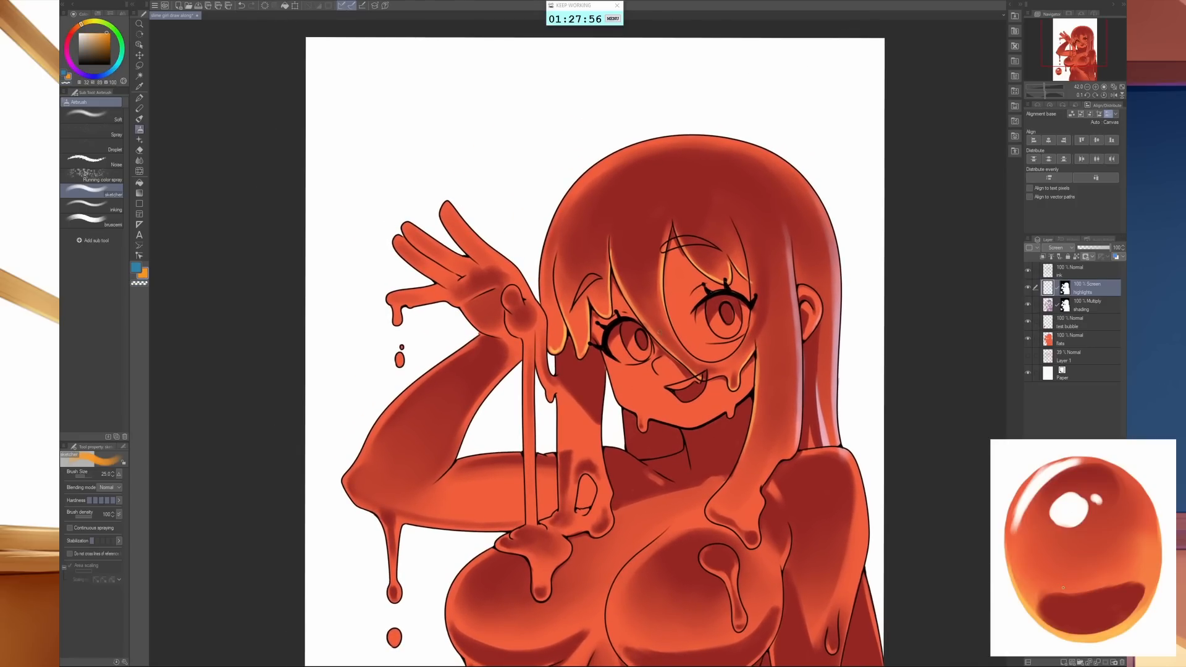
{"action": "key", "text": "bracketleft"}
{"action": "key", "text": "bracketleft"}
{"action": "key", "text": "bracketleft"}
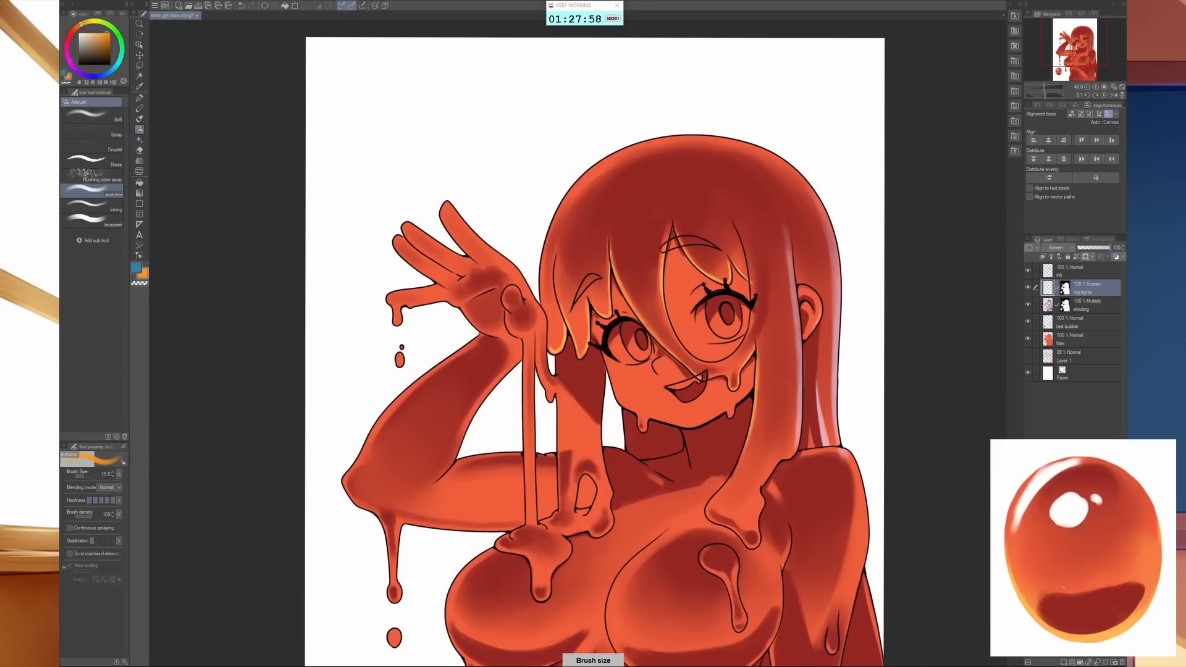
{"action": "key", "text": "bracketright"}
{"action": "left_click_drag", "start_coordinate": [643, 356], "coordinate": [647, 351]}
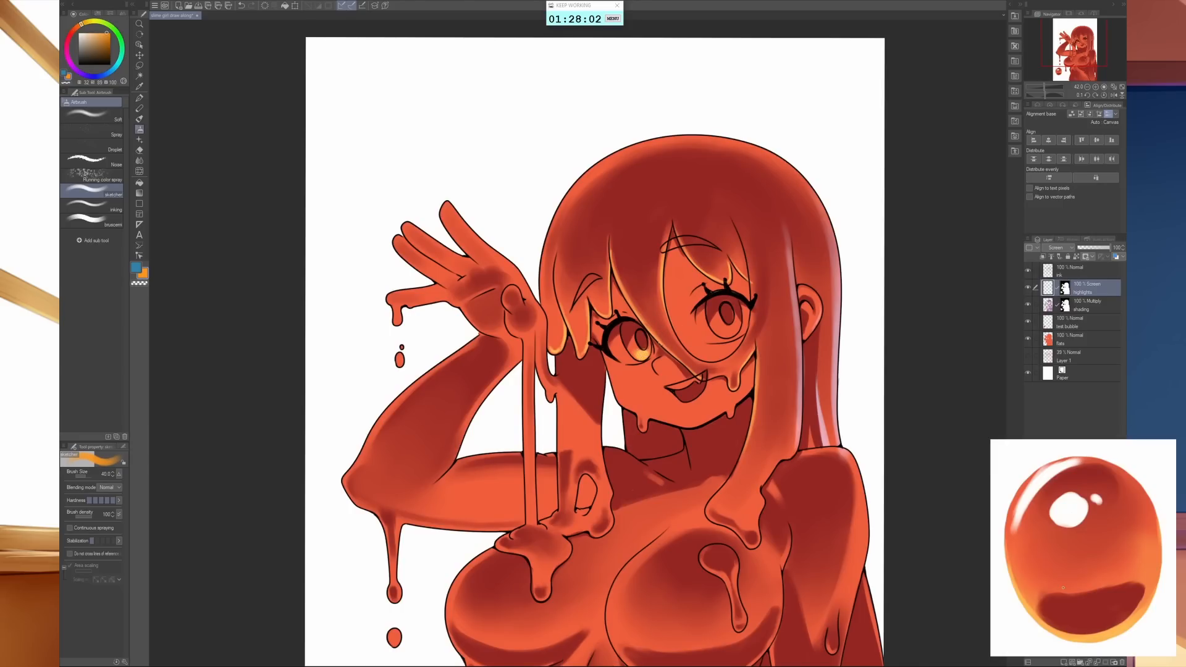
{"action": "left_click_drag", "start_coordinate": [730, 329], "coordinate": [729, 335]}
- Dab a small orange highlight below the lower lip and colour the upper teeth orange with a size 17 brush
{"action": "key", "text": "bracketleft"}
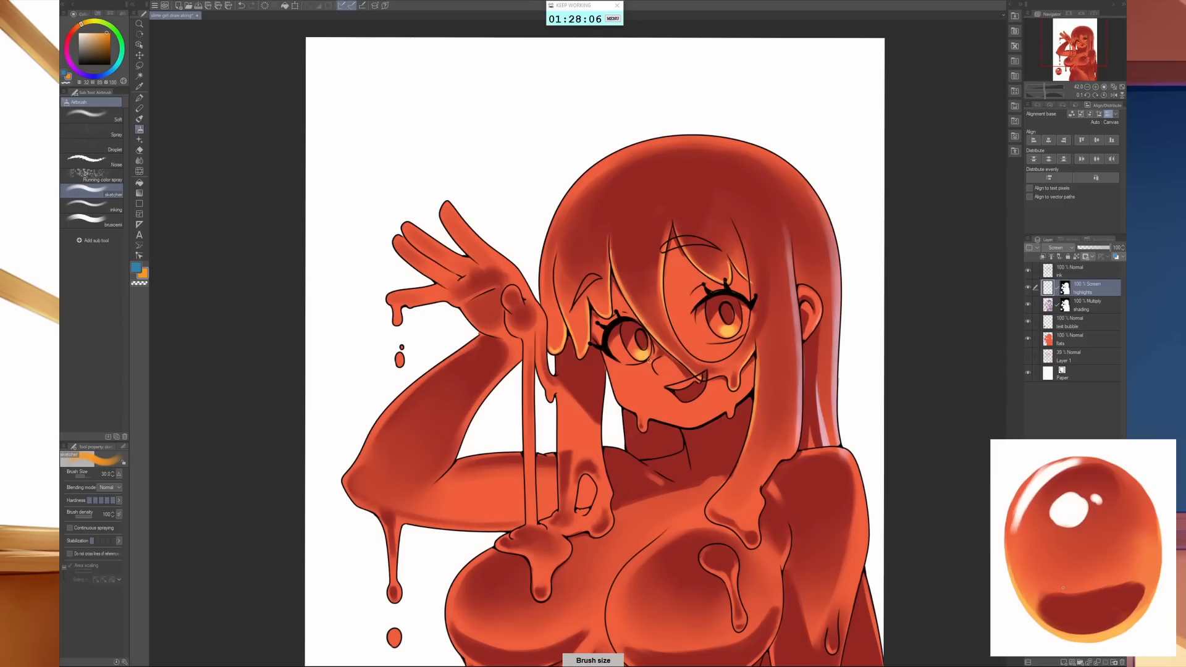
{"action": "key", "text": "bracketright"}
{"action": "key", "text": "bracketleft"}
{"action": "key", "text": "bracketleft"}
{"action": "key", "text": "bracketleft"}
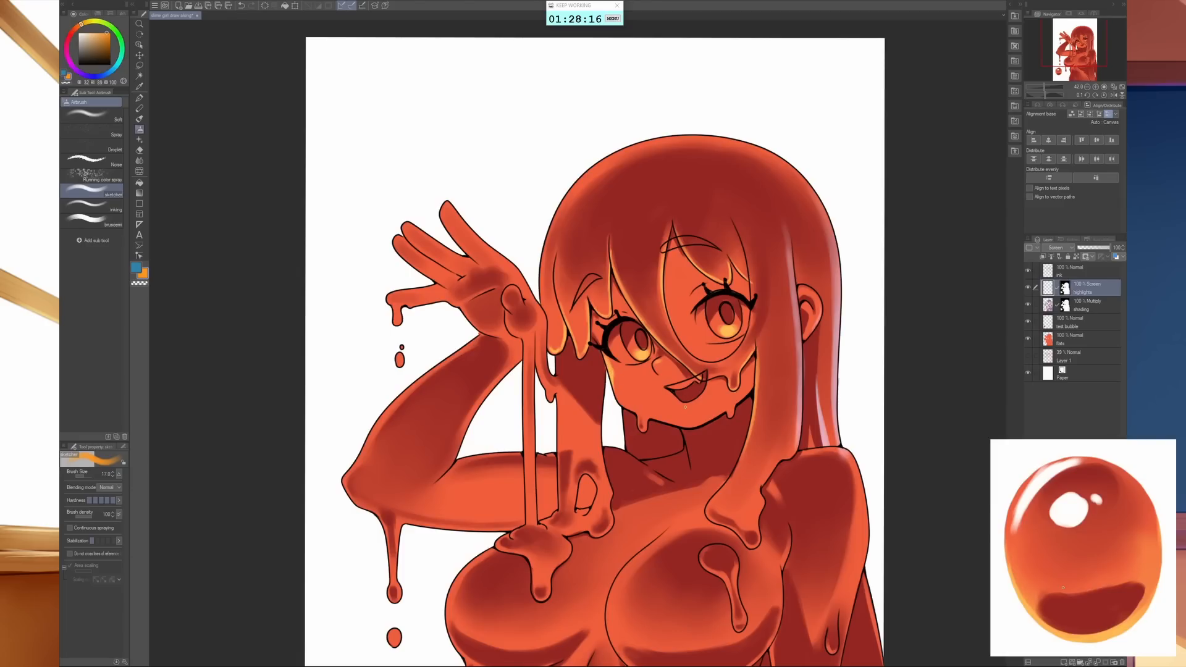
{"action": "key", "text": "bracketright"}
{"action": "key", "text": "bracketleft"}
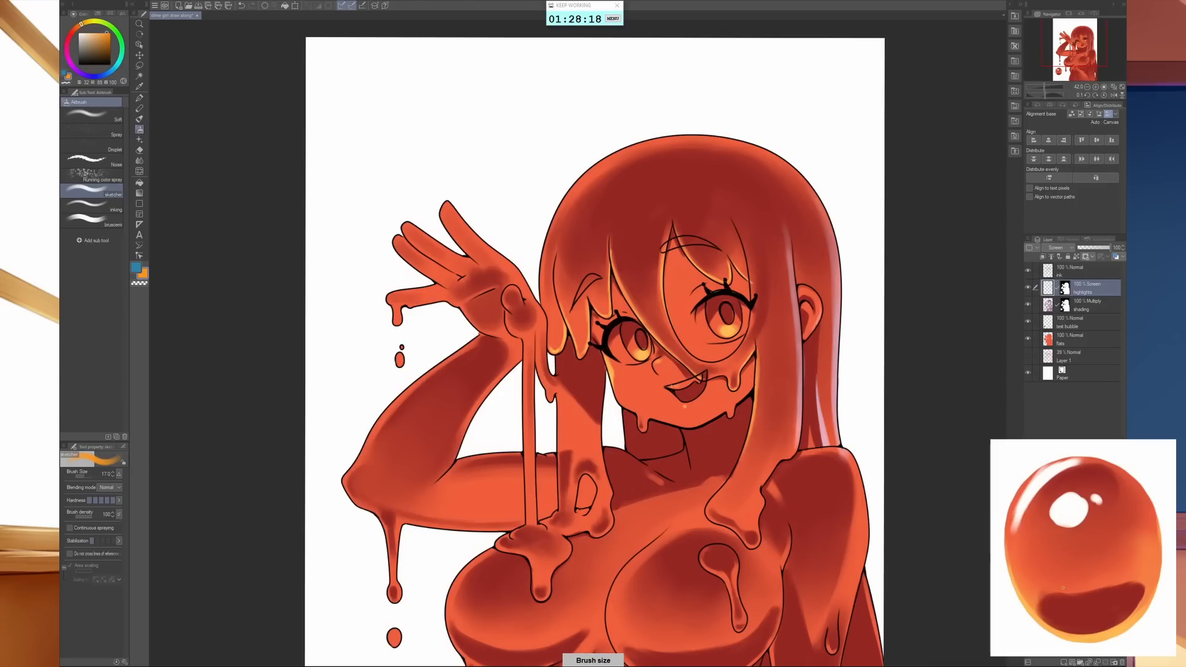
{"action": "left_click_drag", "start_coordinate": [683, 384], "coordinate": [674, 387]}
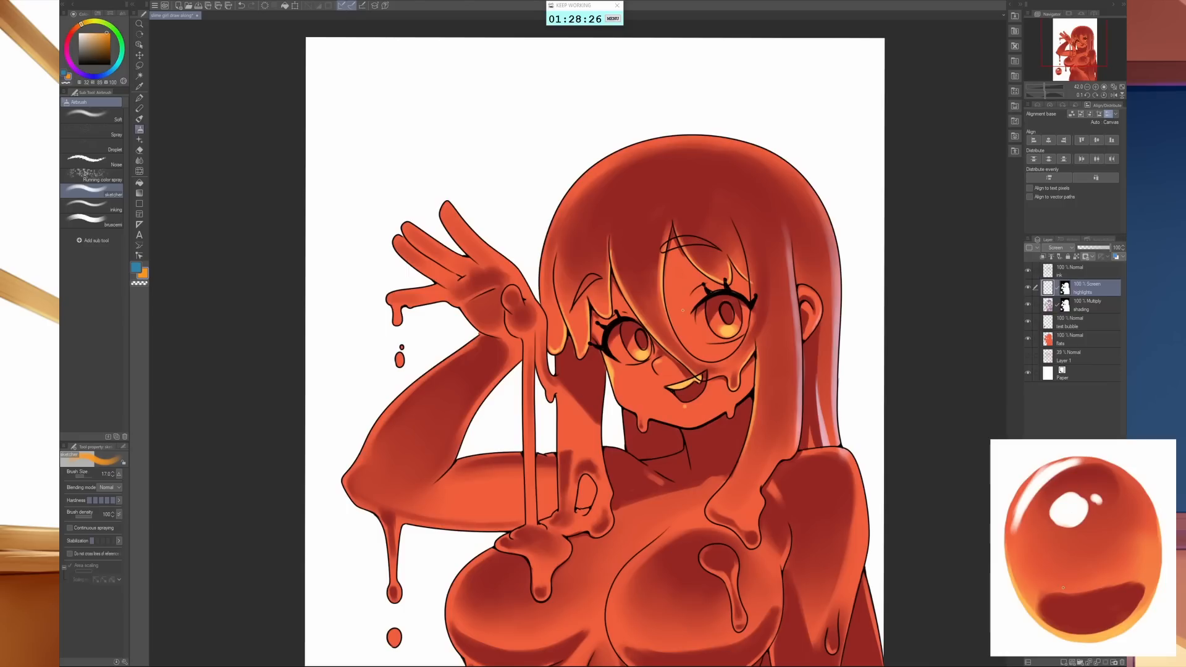
- Switch to blue and airbrush soft reflections into the upper part of both irises with a size 40 brush
{"action": "key", "text": "bracketright"}
{"action": "key", "text": "x"}
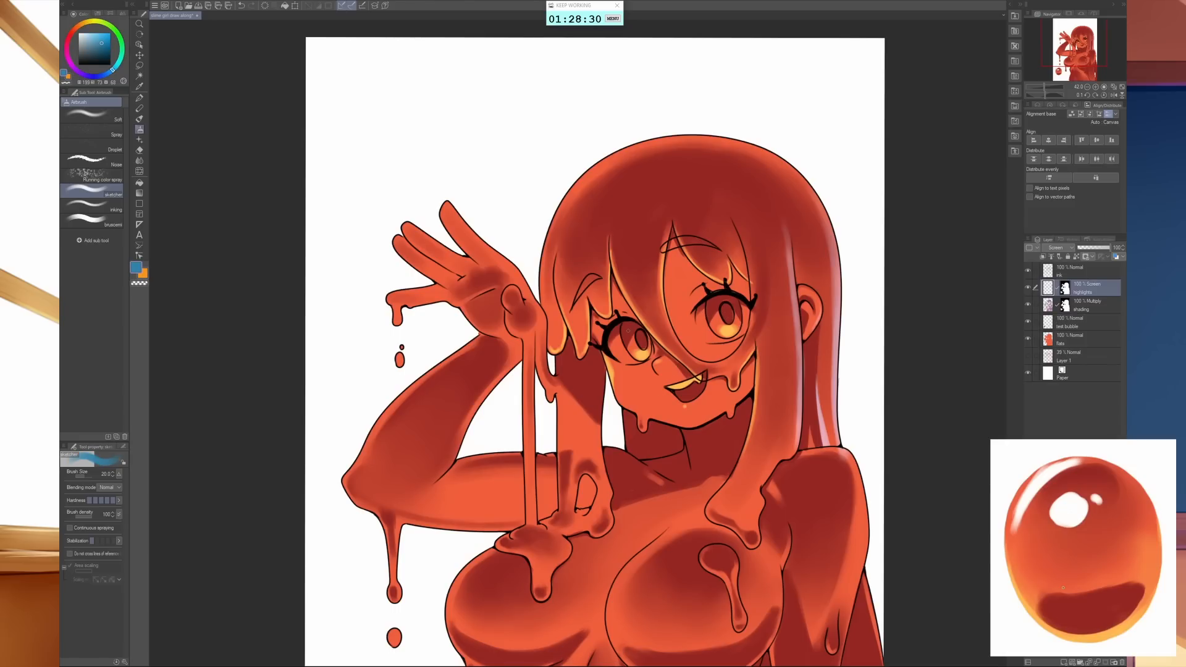
{"action": "key", "text": "bracketright"}
{"action": "key", "text": "bracketright"}
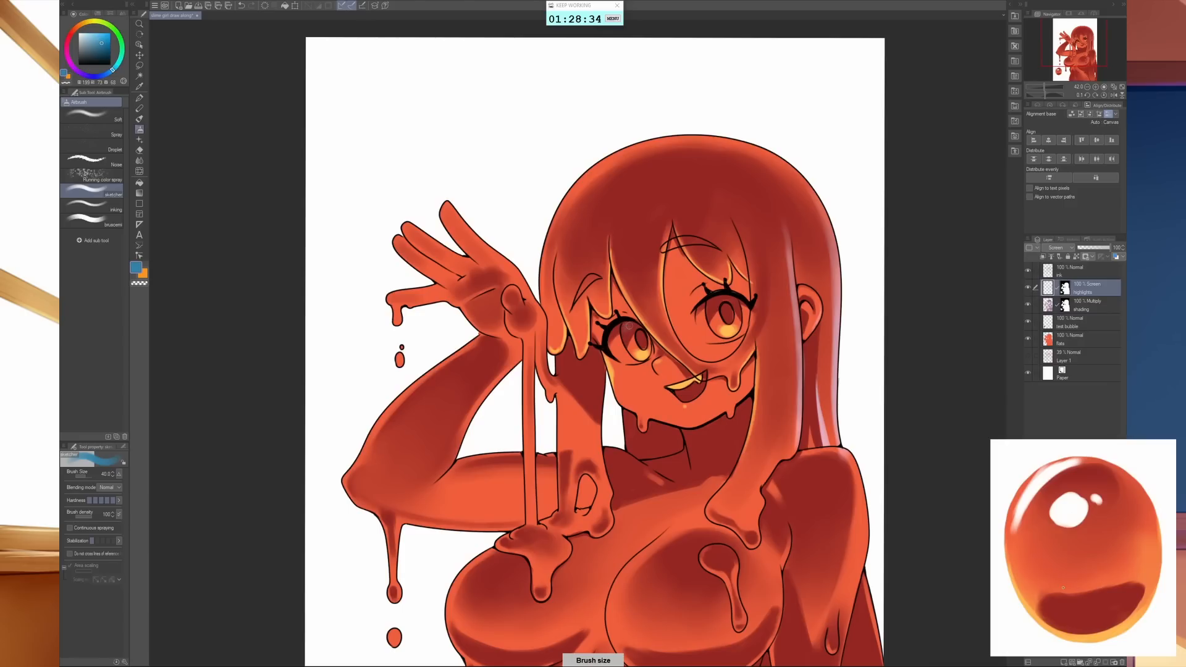
{"action": "key", "text": "bracketright"}
{"action": "key", "text": "ctrl+z"}
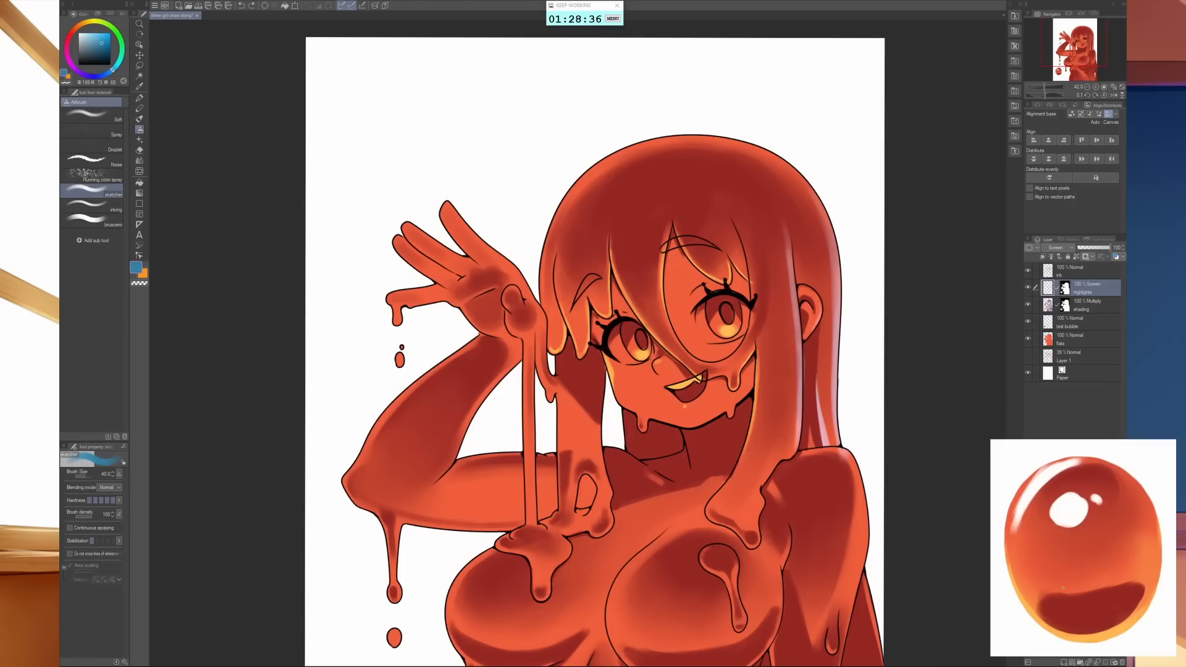
{"action": "left_click_drag", "start_coordinate": [673, 339], "coordinate": [751, 490]}
{"action": "left_click_drag", "start_coordinate": [623, 440], "coordinate": [626, 434]}
{"action": "mouse_move", "coordinate": [819, 378]}
{"action": "left_mouse_down"}
{"action": "mouse_move", "coordinate": [846, 373]}
{"action": "mouse_move", "coordinate": [677, 412]}
{"action": "mouse_move", "coordinate": [628, 408]}
{"action": "mouse_move", "coordinate": [635, 394]}
{"action": "mouse_move", "coordinate": [649, 402]}
{"action": "mouse_move", "coordinate": [826, 343]}
{"action": "mouse_move", "coordinate": [832, 406]}
{"action": "mouse_move", "coordinate": [789, 388]}
{"action": "mouse_move", "coordinate": [801, 407]}
{"action": "mouse_move", "coordinate": [847, 375]}
{"action": "mouse_move", "coordinate": [893, 388]}
{"action": "mouse_move", "coordinate": [849, 394]}
{"action": "mouse_move", "coordinate": [832, 377]}
{"action": "mouse_move", "coordinate": [792, 373]}
{"action": "left_mouse_up"}
{"action": "key", "text": "e"}
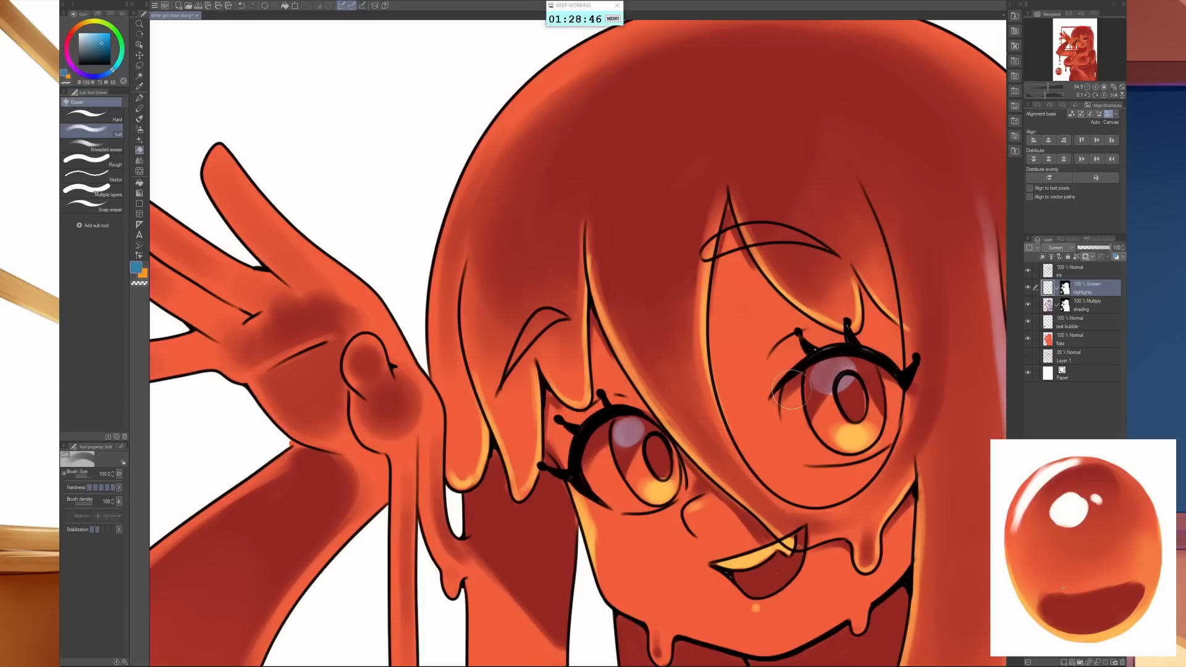
{"action": "key", "text": "b"}
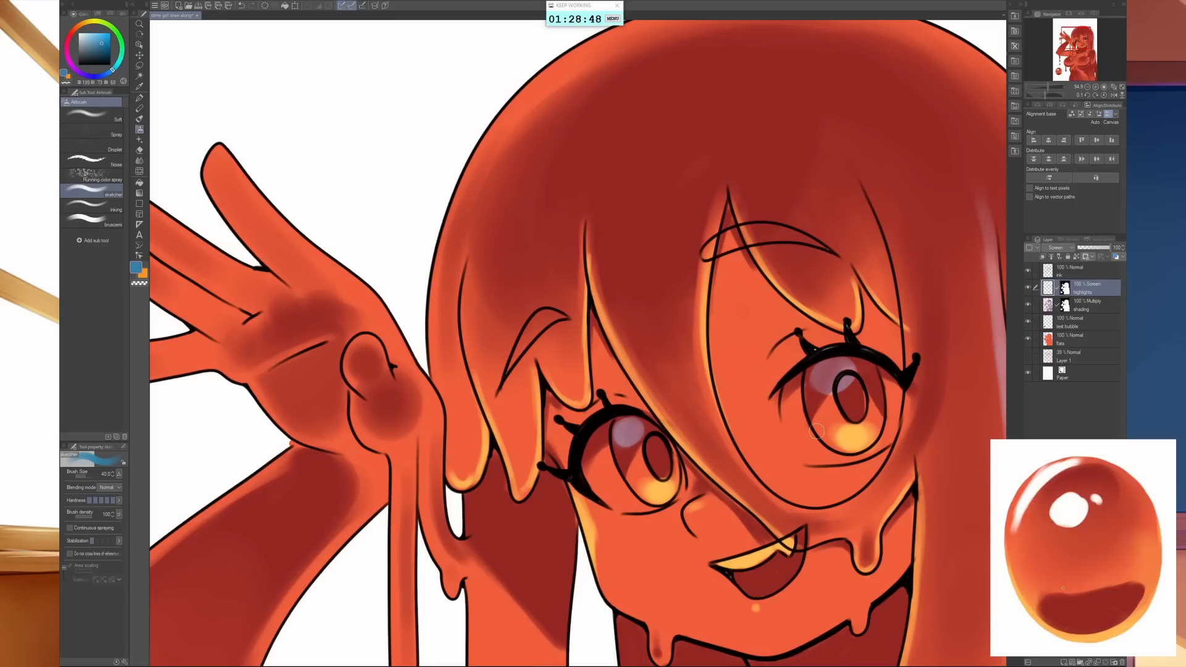
- Return to orange and refine the glow along the lower edge of the irises with a smaller brush
{"action": "key", "text": "x"}
{"action": "key", "text": "bracketleft"}
{"action": "key", "text": "bracketleft"}
{"action": "key", "text": "bracketleft"}
{"action": "key", "text": "bracketleft"}
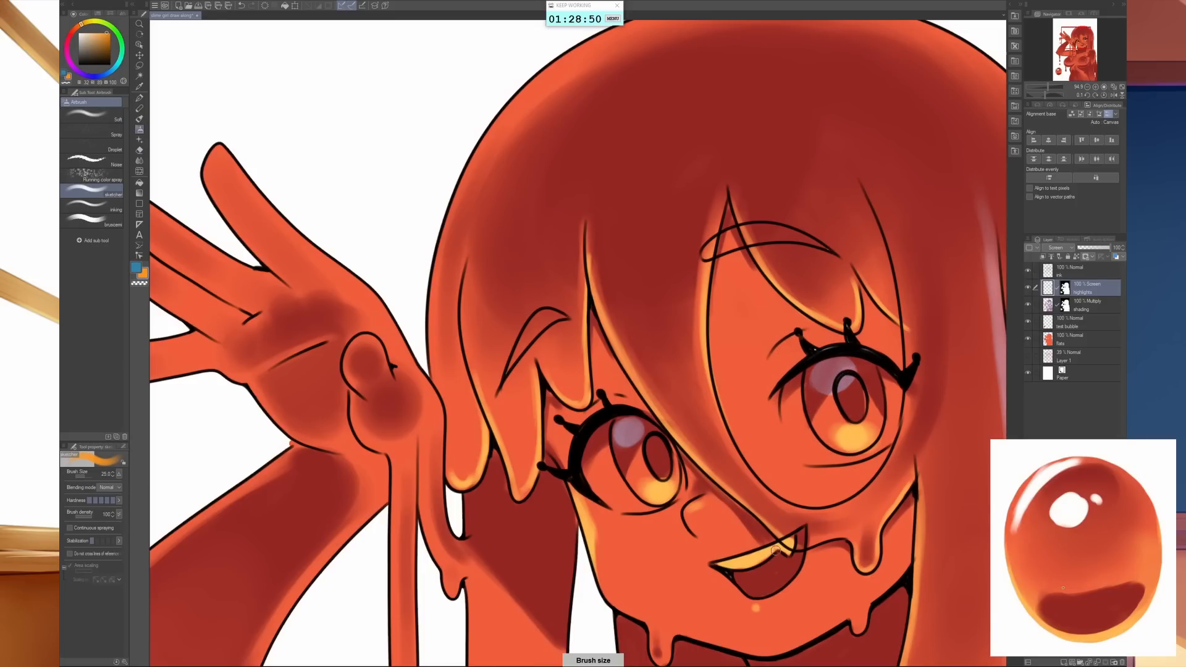
{"action": "key", "text": "bracketleft"}
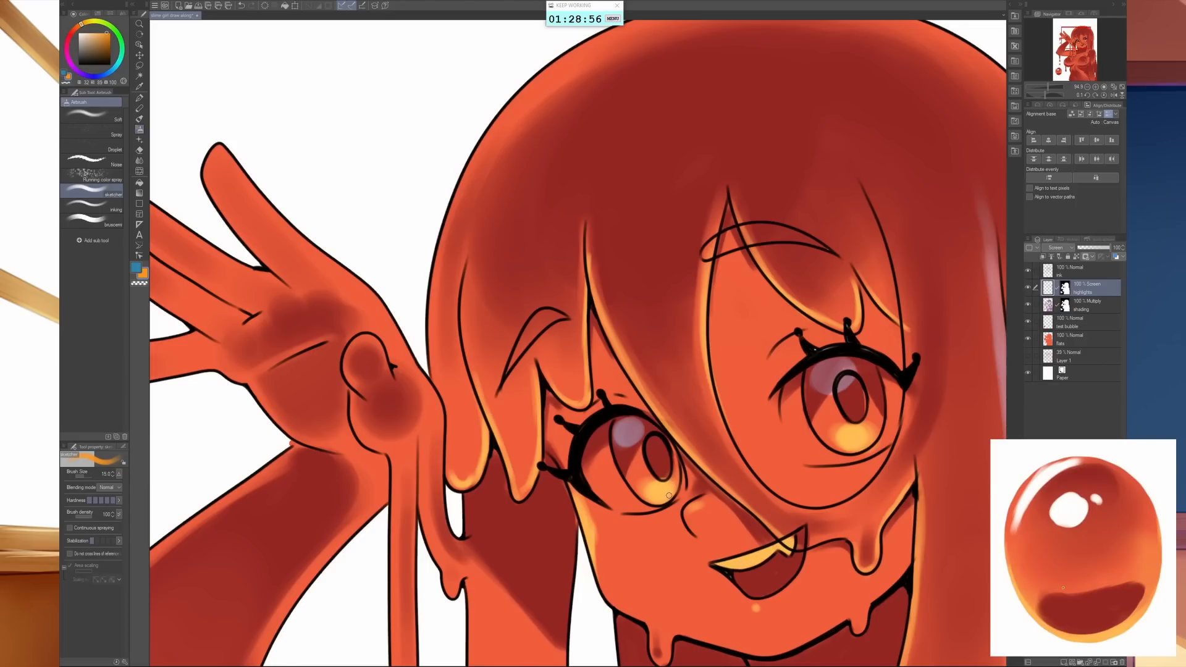
- Airbrush thin orange rim highlights along the edges of the three upper fingers of the raised hand
{"action": "scroll", "coordinate": [667, 519], "scroll_direction": "down", "scroll_amount": 5}
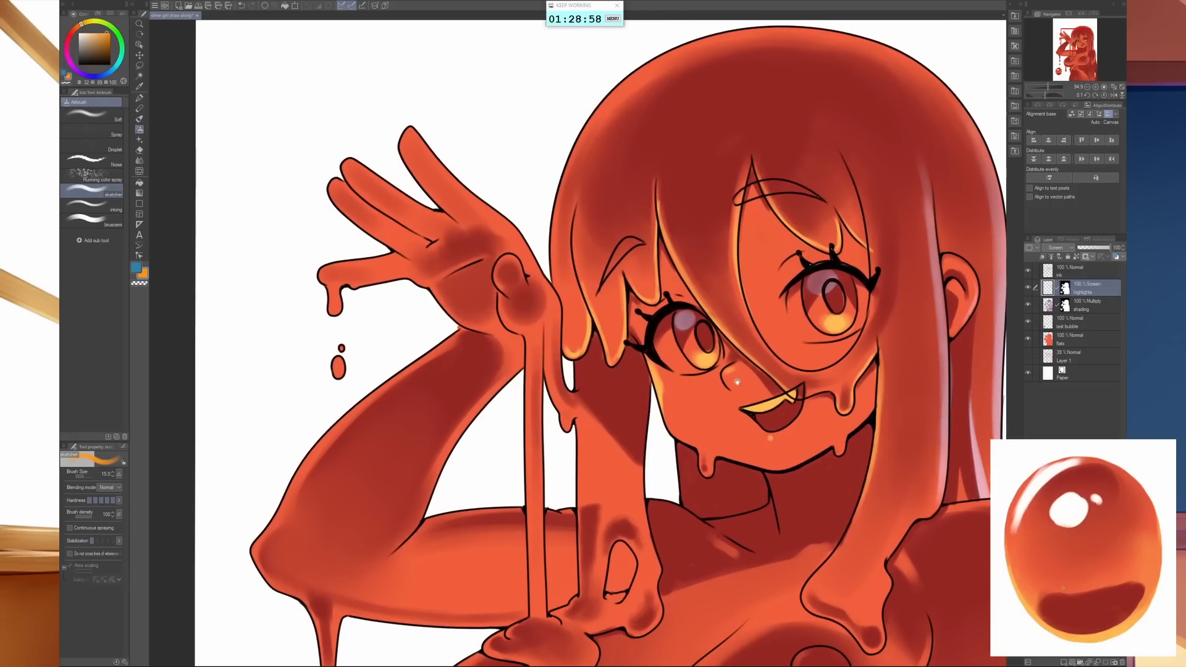
{"action": "left_click_drag", "start_coordinate": [412, 158], "coordinate": [438, 220]}
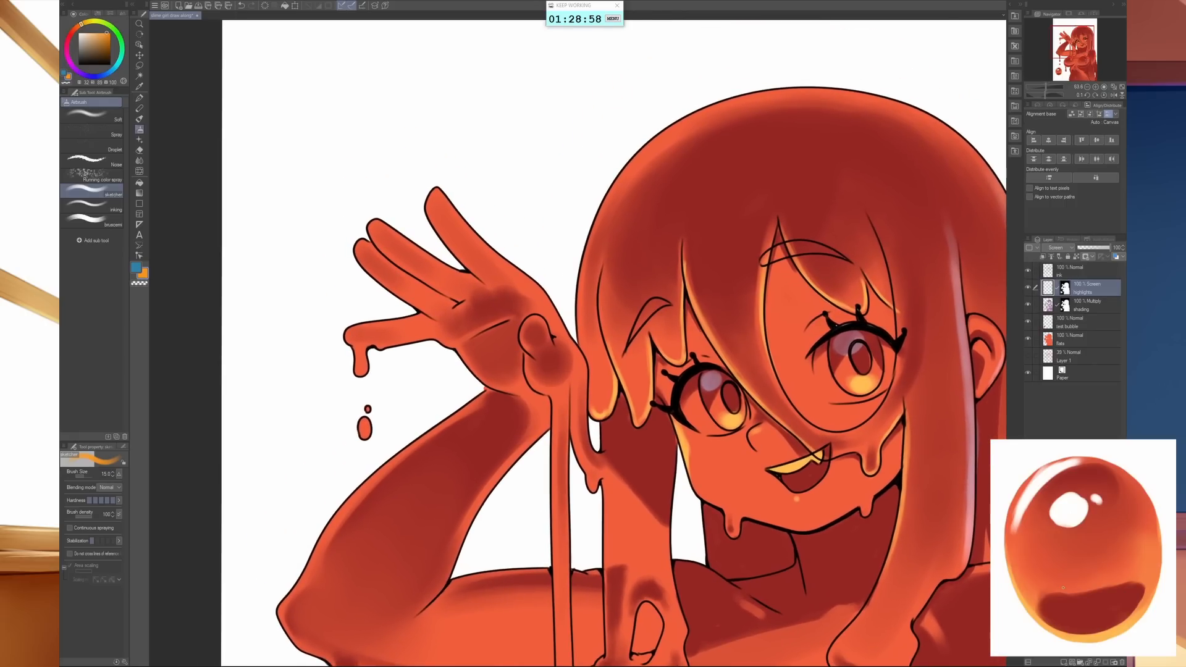
{"action": "key", "text": "bracketright"}
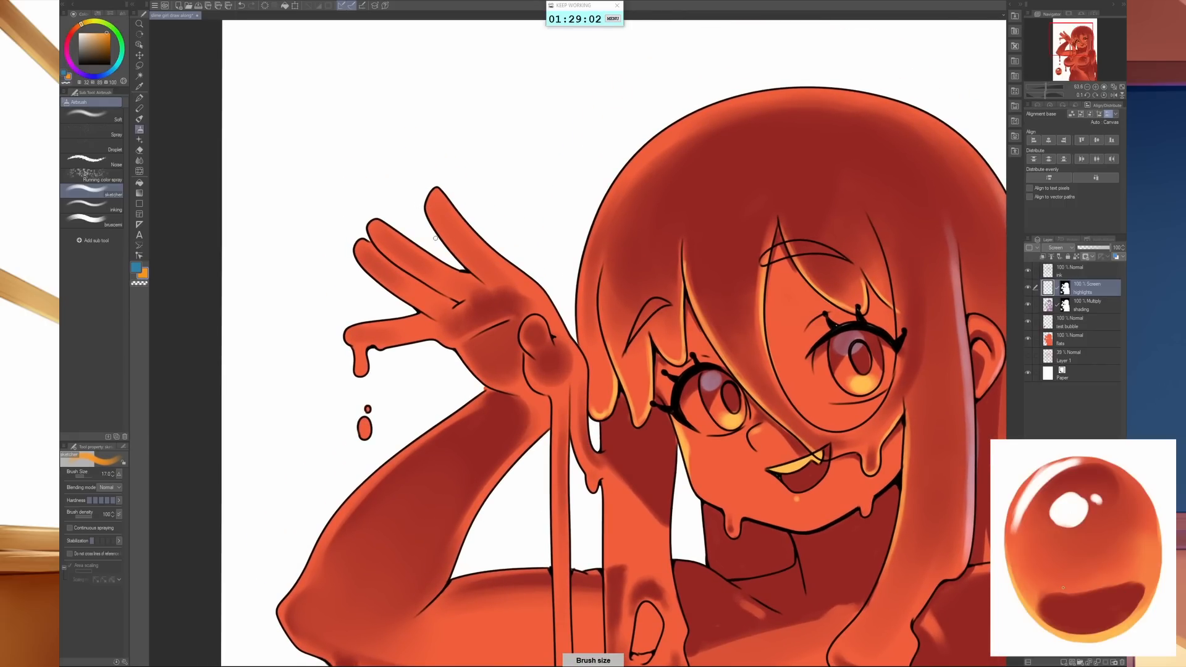
{"action": "mouse_move", "coordinate": [436, 238]}
{"action": "left_mouse_down"}
{"action": "mouse_move", "coordinate": [429, 211]}
{"action": "mouse_move", "coordinate": [446, 249]}
{"action": "mouse_move", "coordinate": [485, 281]}
{"action": "left_mouse_up"}
{"action": "key", "text": "bracketright"}
{"action": "key", "text": "bracketleft"}
{"action": "left_click_drag", "start_coordinate": [371, 239], "coordinate": [459, 302]}
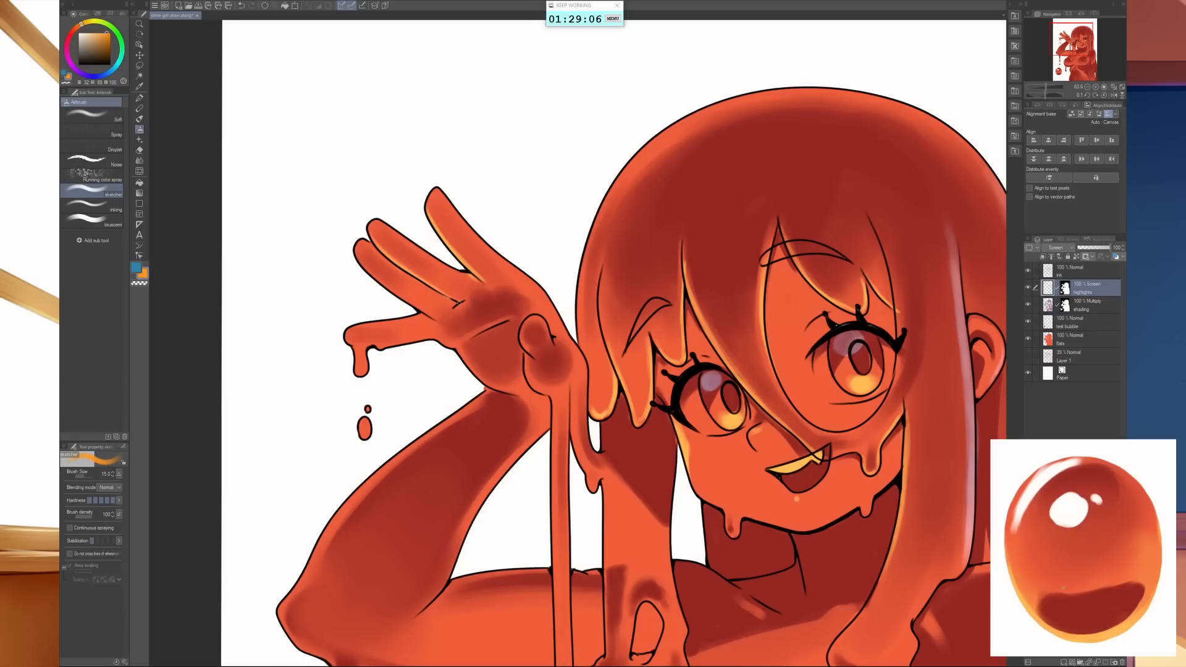
{"action": "left_click_drag", "start_coordinate": [386, 223], "coordinate": [466, 274]}
{"action": "left_click_drag", "start_coordinate": [363, 262], "coordinate": [432, 320]}
- Add orange highlights to the lowest finger, the palm's crease and lower edge, and the thumb tip
{"action": "key", "text": "bracketright"}
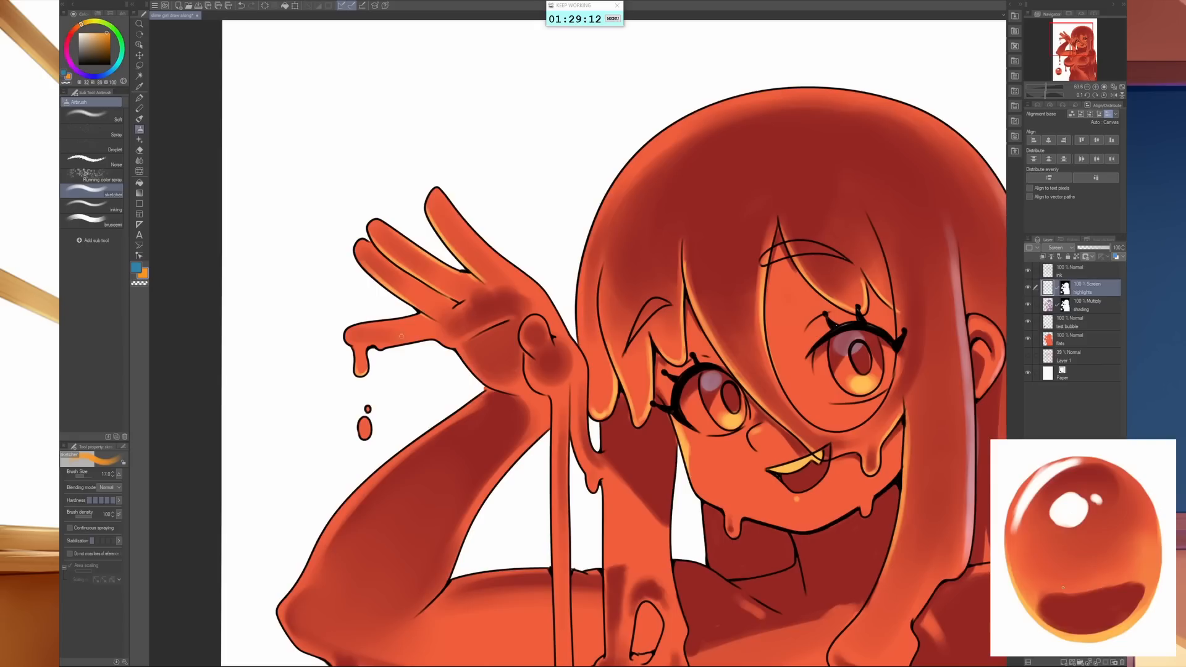
{"action": "mouse_move", "coordinate": [386, 346]}
{"action": "left_mouse_down"}
{"action": "mouse_move", "coordinate": [426, 340]}
{"action": "mouse_move", "coordinate": [387, 346]}
{"action": "left_mouse_up"}
{"action": "mouse_move", "coordinate": [471, 340]}
{"action": "left_mouse_down"}
{"action": "mouse_move", "coordinate": [448, 345]}
{"action": "mouse_move", "coordinate": [494, 324]}
{"action": "mouse_move", "coordinate": [435, 347]}
{"action": "left_mouse_up"}
{"action": "key", "text": "bracketright"}
{"action": "key", "text": "bracketright"}
{"action": "key", "text": "bracketright"}
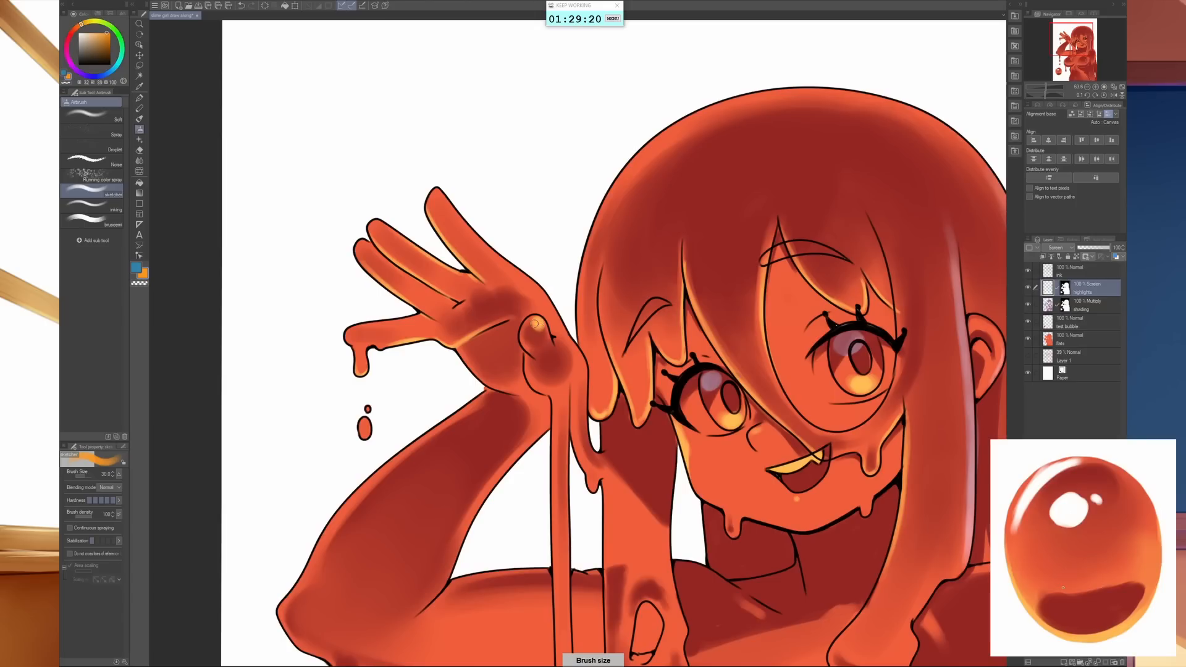
{"action": "key", "text": "bracketleft"}
{"action": "key", "text": "bracketleft"}
{"action": "key", "text": "bracketleft"}
{"action": "key", "text": "bracketleft"}
{"action": "mouse_move", "coordinate": [535, 323]}
{"action": "left_mouse_down"}
{"action": "mouse_move", "coordinate": [546, 333]}
{"action": "mouse_move", "coordinate": [533, 380]}
{"action": "mouse_move", "coordinate": [543, 390]}
{"action": "mouse_move", "coordinate": [475, 369]}
{"action": "left_mouse_up"}
- Airbrush an orange glow on the wrist below the thumb and down the inner edge of the raised forearm
{"action": "left_click_drag", "start_coordinate": [595, 582], "coordinate": [803, 414]}
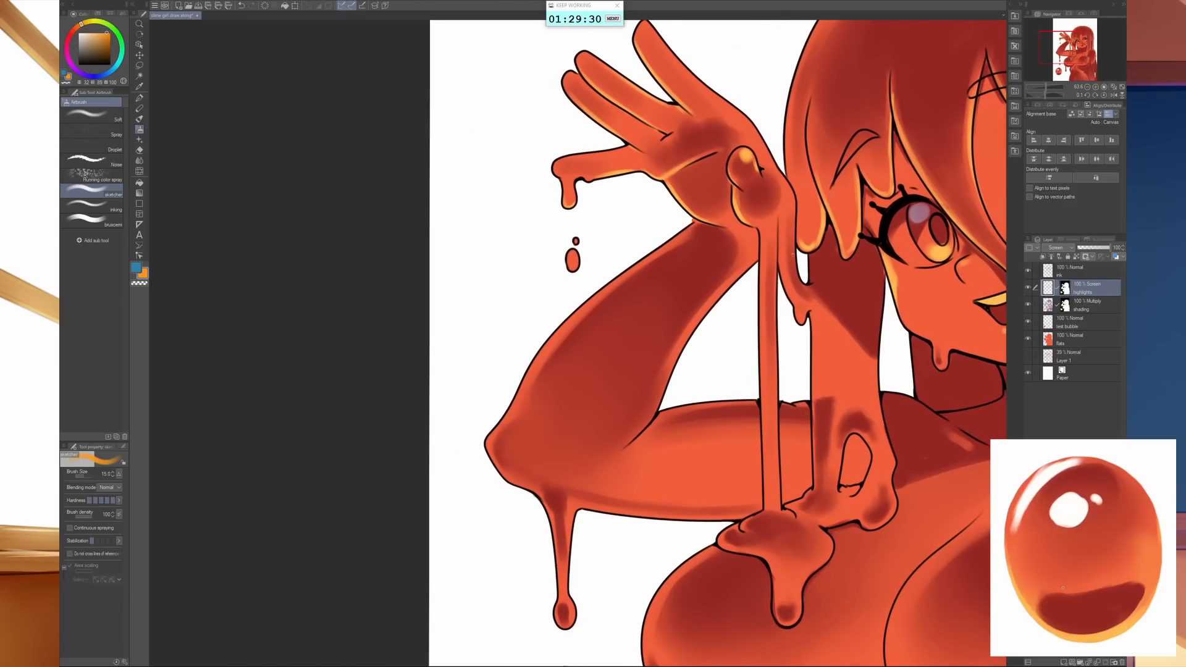
{"action": "key", "text": "]"}
{"action": "key", "text": "]"}
{"action": "mouse_move", "coordinate": [787, 184]}
{"action": "left_mouse_down"}
{"action": "mouse_move", "coordinate": [793, 205]}
{"action": "mouse_move", "coordinate": [778, 216]}
{"action": "left_mouse_up"}
{"action": "key", "text": "["}
{"action": "left_click_drag", "start_coordinate": [714, 302], "coordinate": [755, 262]}
{"action": "mouse_move", "coordinate": [689, 337]}
{"action": "left_mouse_down"}
{"action": "mouse_move", "coordinate": [731, 282]}
{"action": "mouse_move", "coordinate": [680, 352]}
{"action": "mouse_move", "coordinate": [708, 305]}
{"action": "left_mouse_up"}
{"action": "left_click_drag", "start_coordinate": [670, 370], "coordinate": [642, 433]}
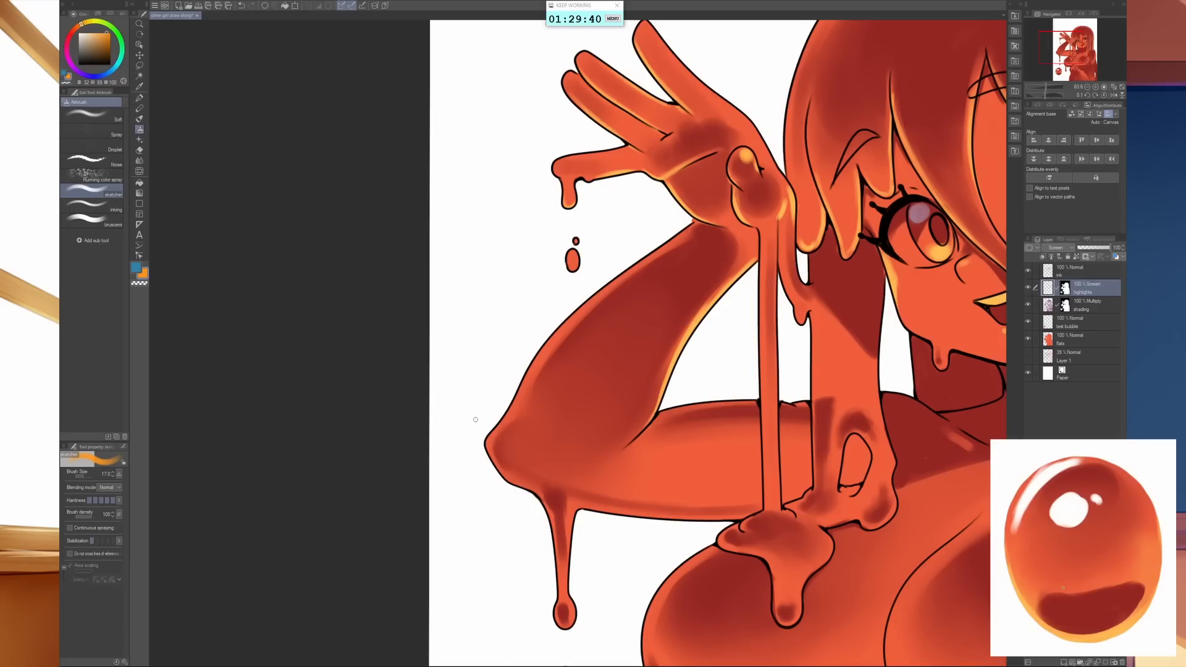
- Paint orange rim light around the elbow, the tip of its drip and the underside of the upper arm, using a size 30 brush
{"action": "left_click_drag", "start_coordinate": [498, 467], "coordinate": [528, 487]}
{"action": "key", "text": "]"}
{"action": "key", "text": "]"}
{"action": "key", "text": "]"}
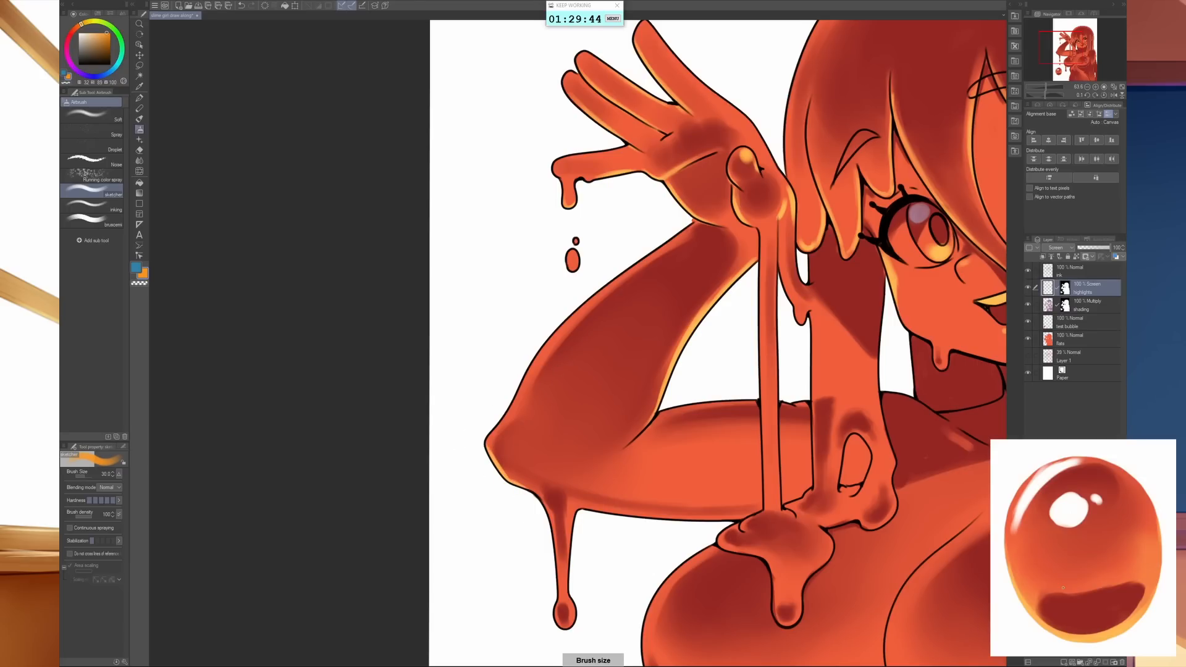
{"action": "left_click_drag", "start_coordinate": [877, 567], "coordinate": [621, 425]}
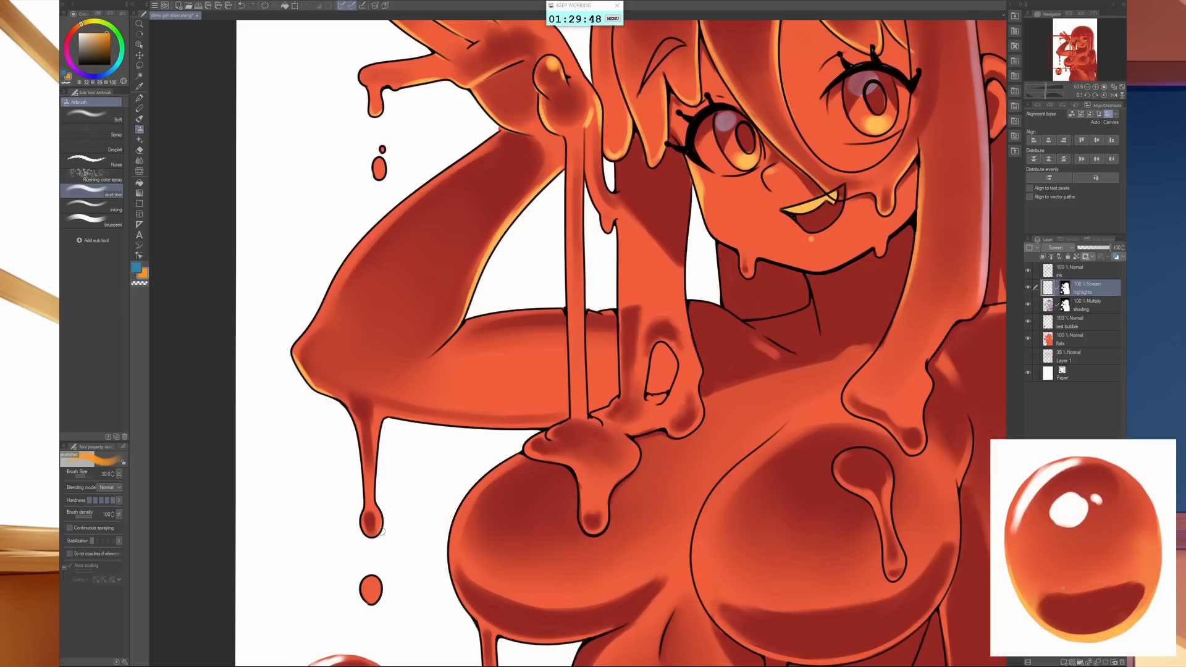
{"action": "left_click_drag", "start_coordinate": [381, 529], "coordinate": [376, 535]}
{"action": "left_click_drag", "start_coordinate": [402, 414], "coordinate": [550, 428]}
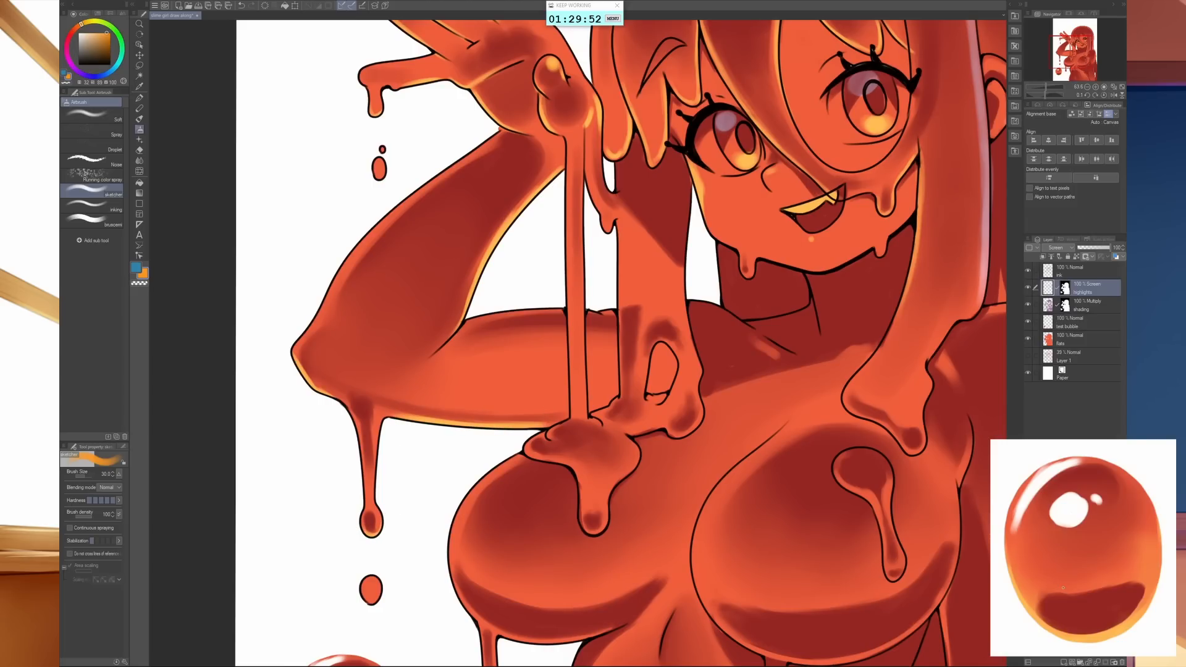
- Extend the orange highlight from the forearm's inner edge into the elbow fold with a size 20 brush
{"action": "left_click_drag", "start_coordinate": [764, 383], "coordinate": [646, 416]}
{"action": "left_click_drag", "start_coordinate": [591, 505], "coordinate": [717, 360]}
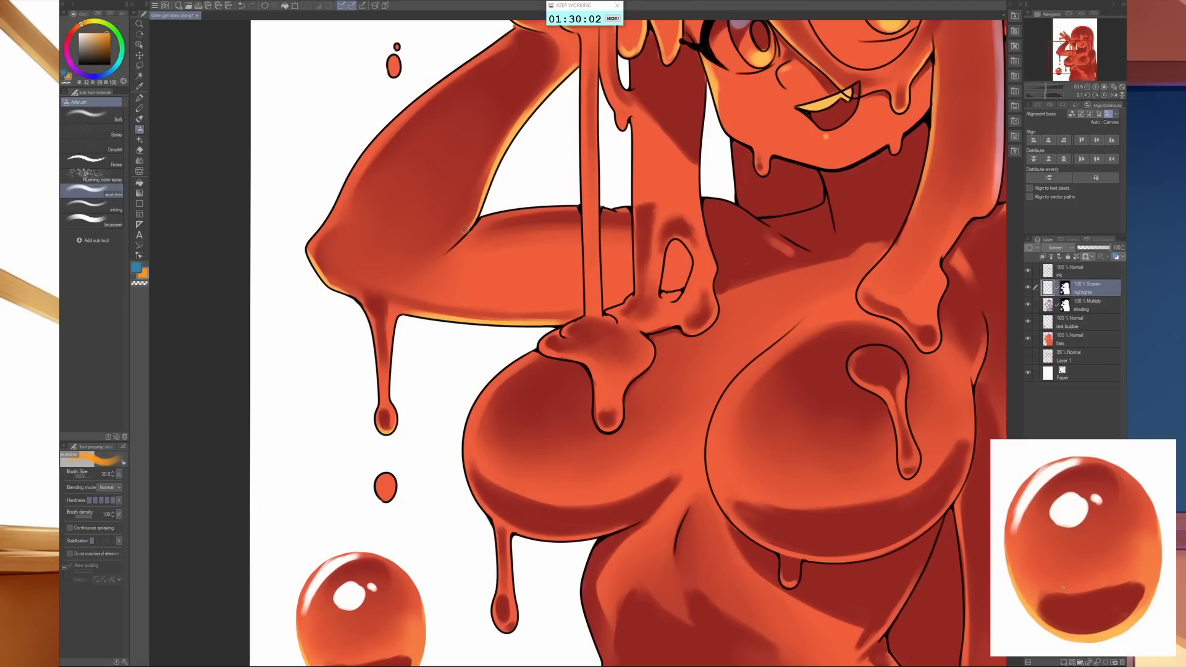
{"action": "key", "text": "bracketleft"}
{"action": "key", "text": "bracketleft"}
{"action": "key", "text": "bracketleft"}
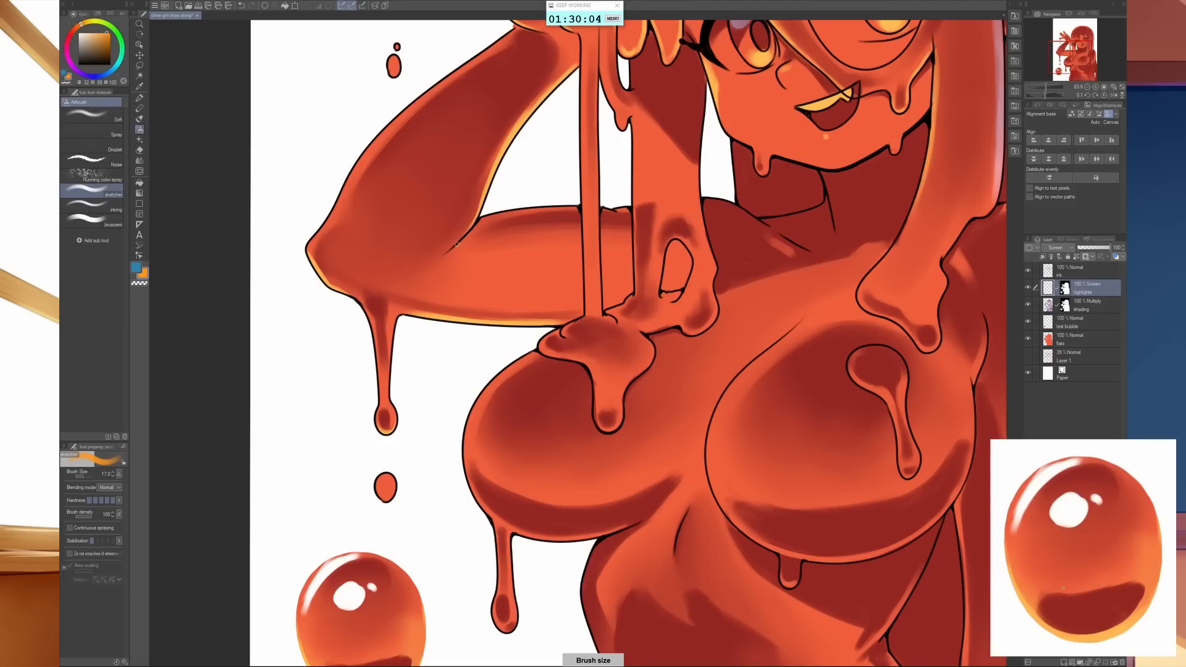
{"action": "key", "text": "bracketright"}
{"action": "mouse_move", "coordinate": [439, 255]}
{"action": "left_mouse_down"}
{"action": "mouse_move", "coordinate": [477, 218]}
{"action": "mouse_move", "coordinate": [435, 251]}
{"action": "mouse_move", "coordinate": [495, 181]}
{"action": "mouse_move", "coordinate": [466, 229]}
{"action": "mouse_move", "coordinate": [489, 183]}
{"action": "left_mouse_up"}
- Outline the dripping end of the front lock with an orange rim, and add a blue highlight where it crosses the shoulder
{"action": "left_click_drag", "start_coordinate": [860, 411], "coordinate": [622, 360]}
{"action": "left_click_drag", "start_coordinate": [743, 344], "coordinate": [710, 525]}
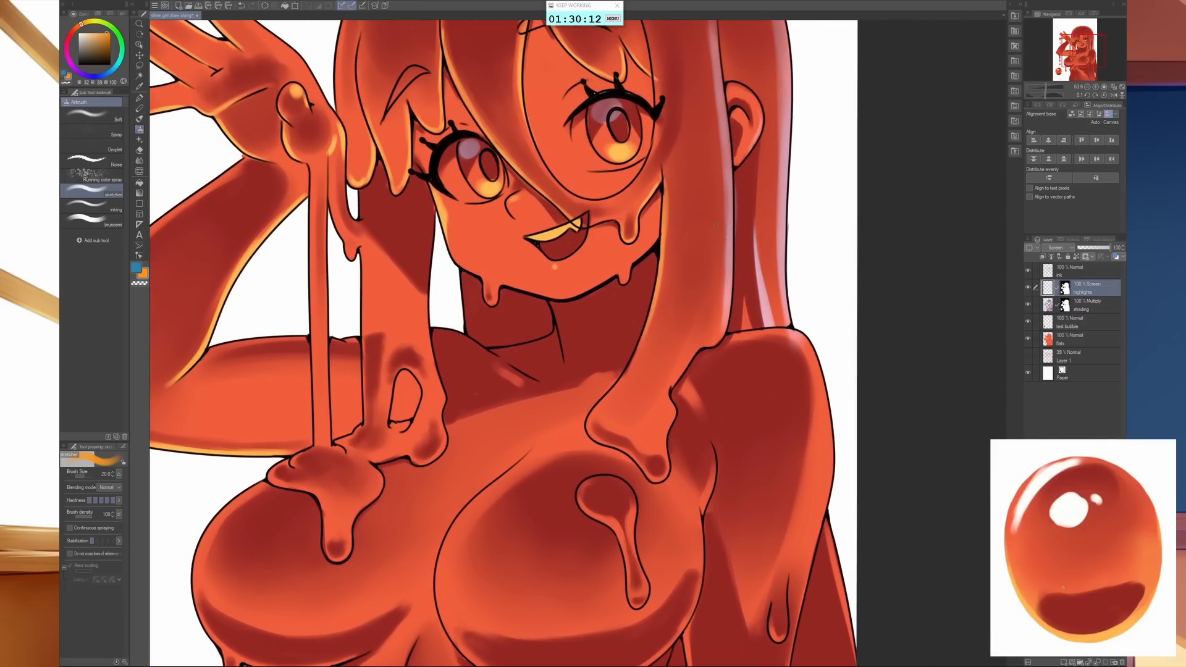
{"action": "mouse_move", "coordinate": [638, 333]}
{"action": "left_mouse_down"}
{"action": "mouse_move", "coordinate": [588, 421]}
{"action": "mouse_move", "coordinate": [594, 439]}
{"action": "mouse_move", "coordinate": [610, 431]}
{"action": "mouse_move", "coordinate": [588, 428]}
{"action": "mouse_move", "coordinate": [607, 444]}
{"action": "left_mouse_up"}
{"action": "key", "text": "bracketleft"}
{"action": "key", "text": "bracketleft"}
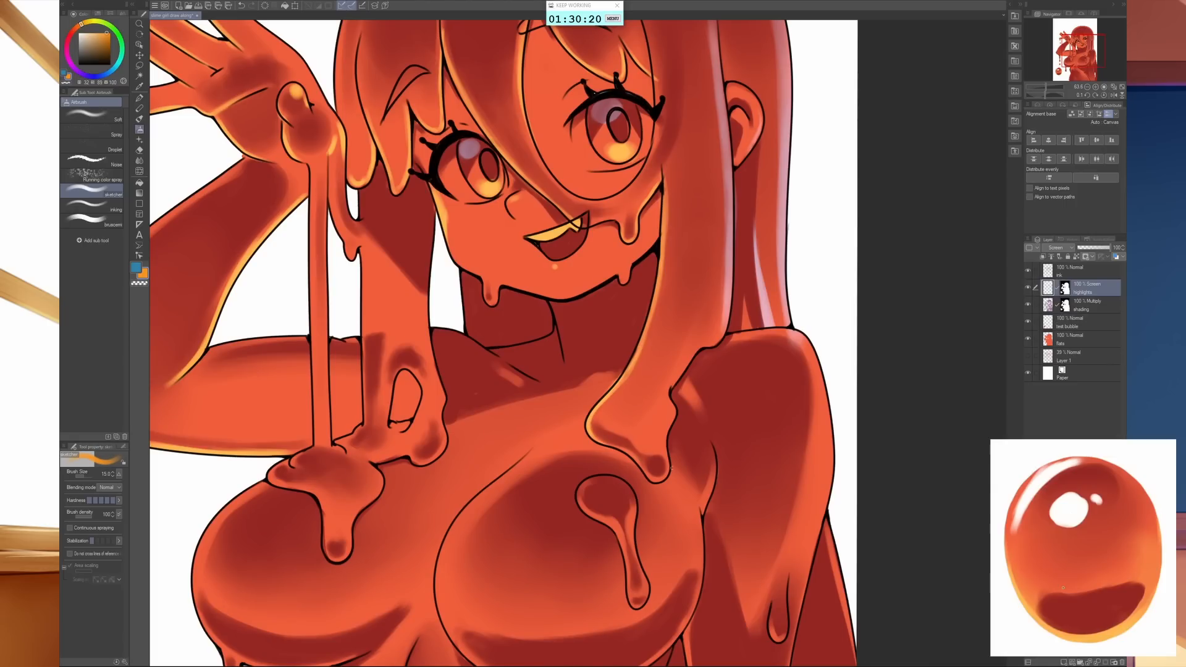
{"action": "key", "text": "bracketright"}
{"action": "key", "text": "bracketright"}
{"action": "key", "text": "bracketleft"}
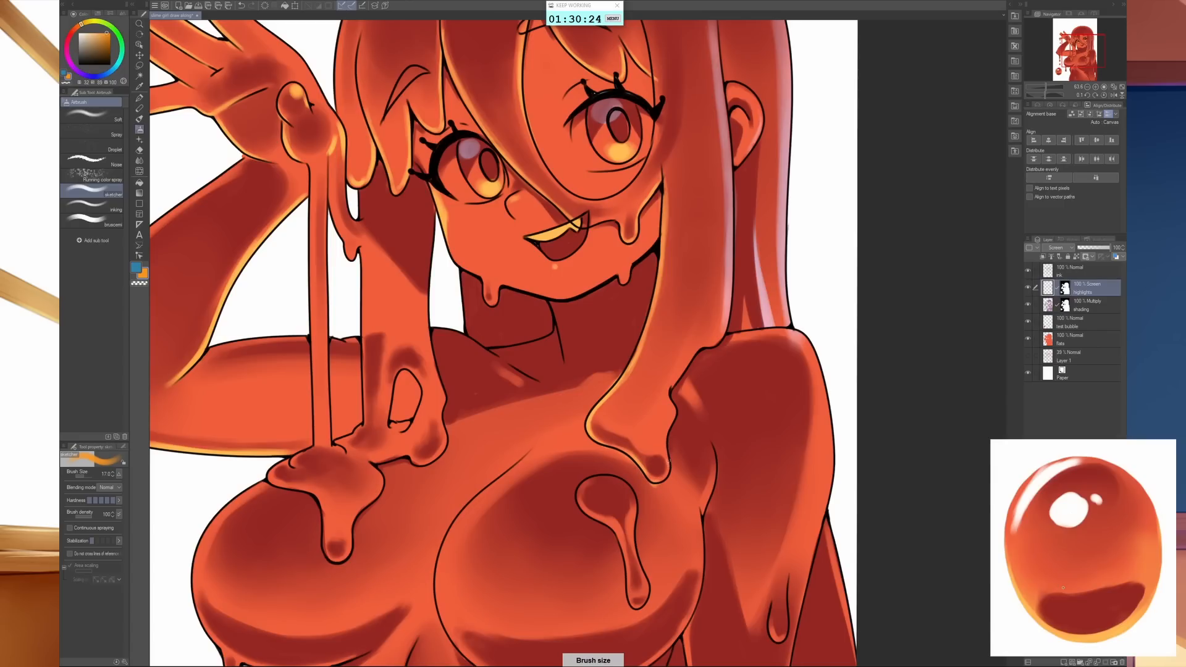
{"action": "mouse_move", "coordinate": [666, 458]}
{"action": "left_mouse_down"}
{"action": "mouse_move", "coordinate": [670, 392]}
{"action": "mouse_move", "coordinate": [696, 348]}
{"action": "left_mouse_up"}
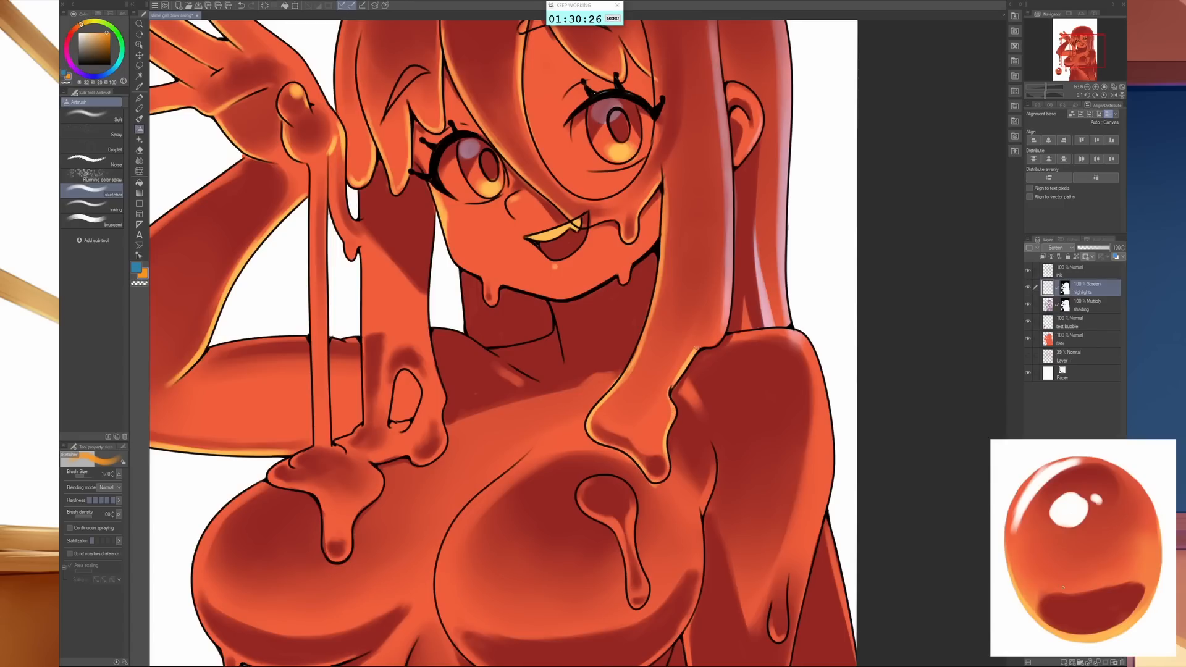
{"action": "key", "text": "x"}
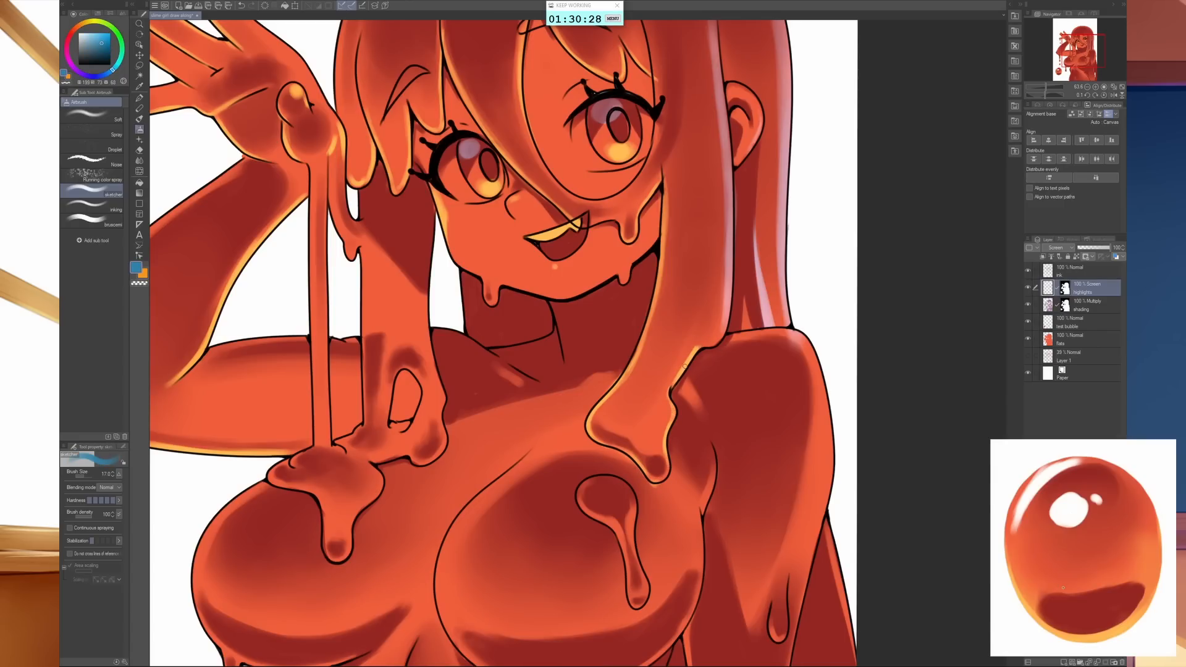
{"action": "left_click_drag", "start_coordinate": [695, 350], "coordinate": [715, 341]}
- Switch to orange and airbrush a rim along the lower edge of the left-hand breast and the drip hanging from it
{"action": "scroll", "coordinate": [769, 561], "scroll_direction": "down", "scroll_amount": 5}
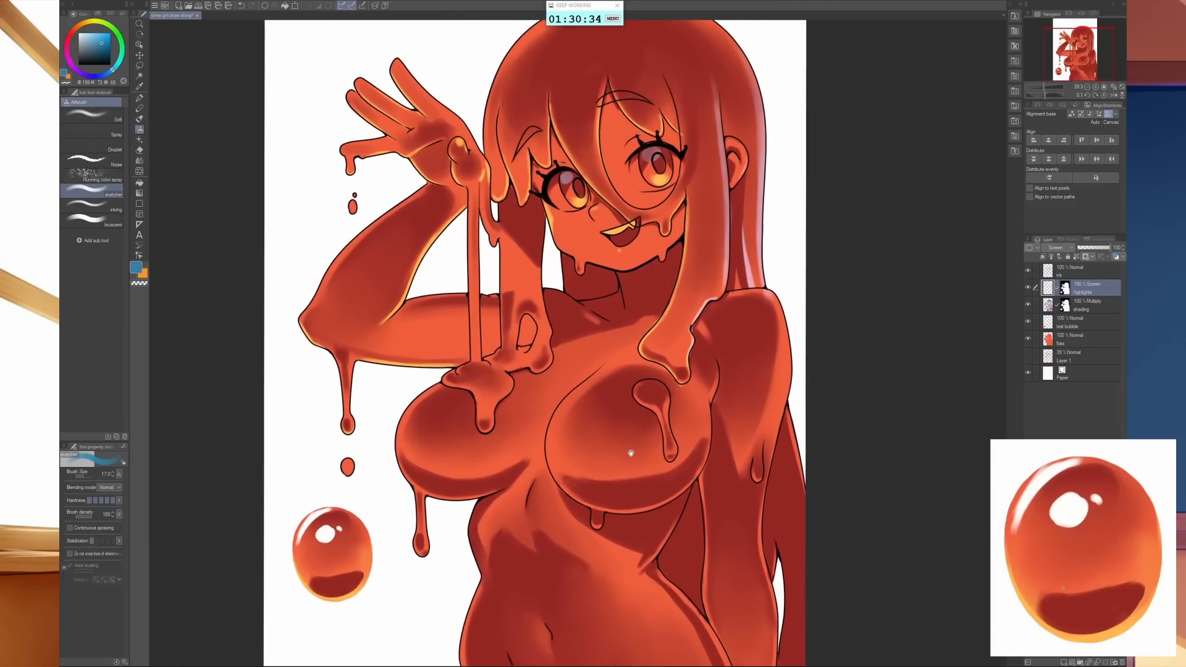
{"action": "left_click_drag", "start_coordinate": [631, 453], "coordinate": [664, 469]}
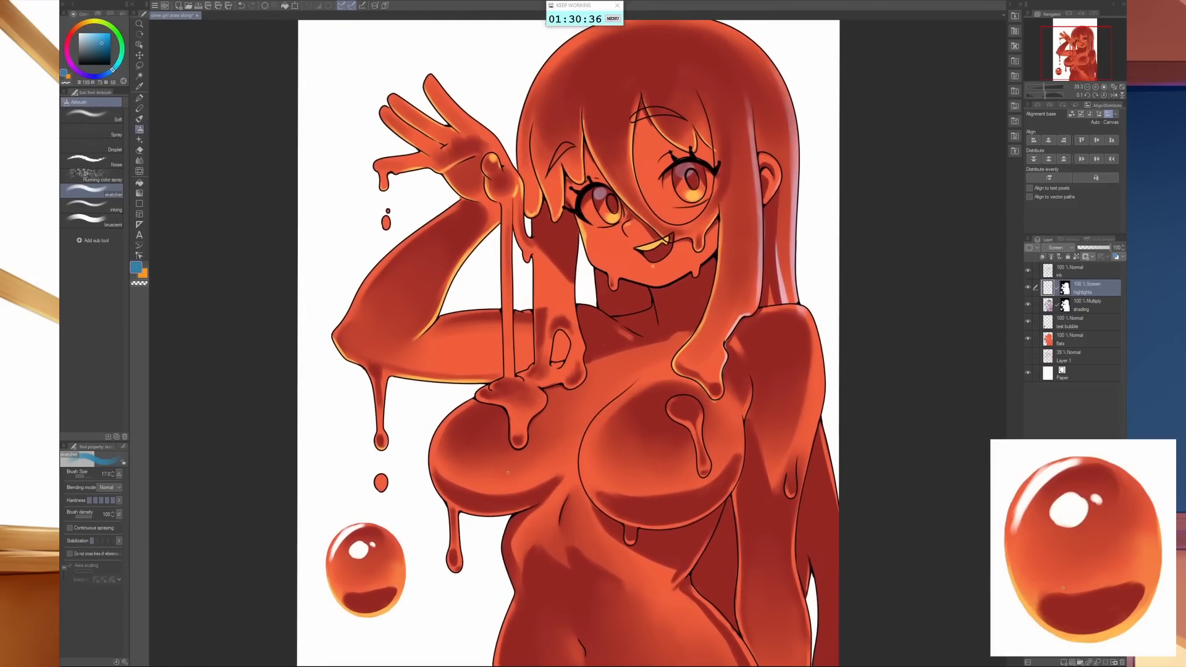
{"action": "key", "text": "x"}
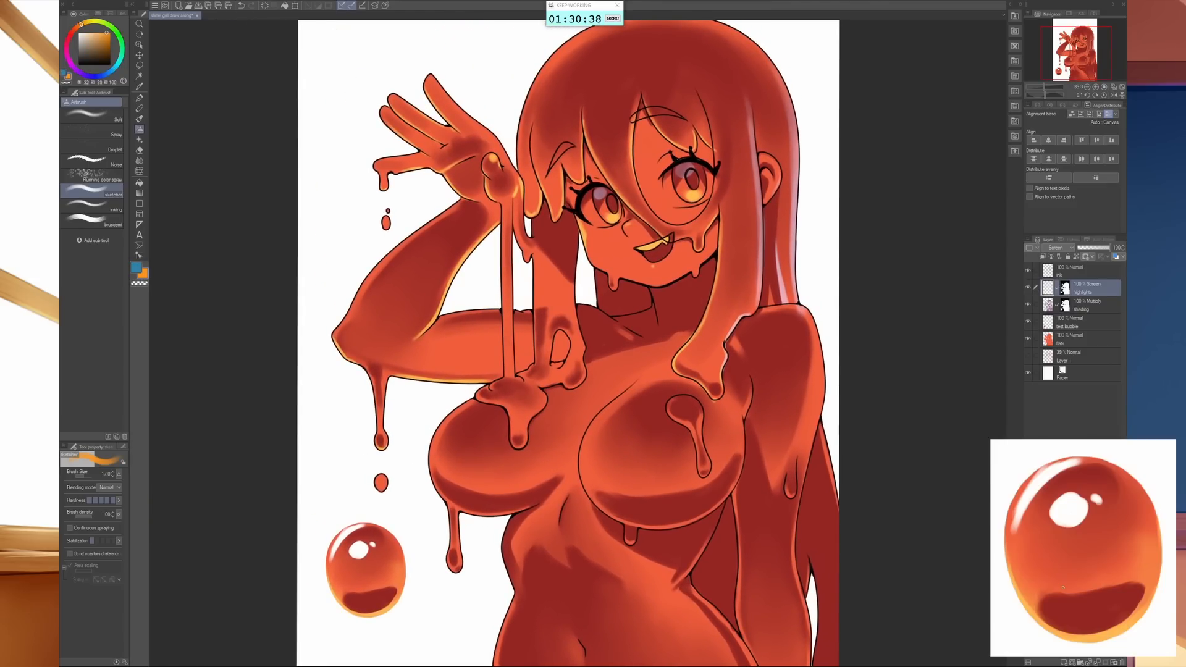
{"action": "mouse_move", "coordinate": [431, 457]}
{"action": "left_mouse_down"}
{"action": "mouse_move", "coordinate": [445, 501]}
{"action": "mouse_move", "coordinate": [493, 515]}
{"action": "mouse_move", "coordinate": [537, 508]}
{"action": "left_mouse_up"}
{"action": "left_click_drag", "start_coordinate": [458, 516], "coordinate": [459, 537]}
{"action": "scroll", "coordinate": [459, 537], "scroll_direction": "up", "scroll_amount": 3}
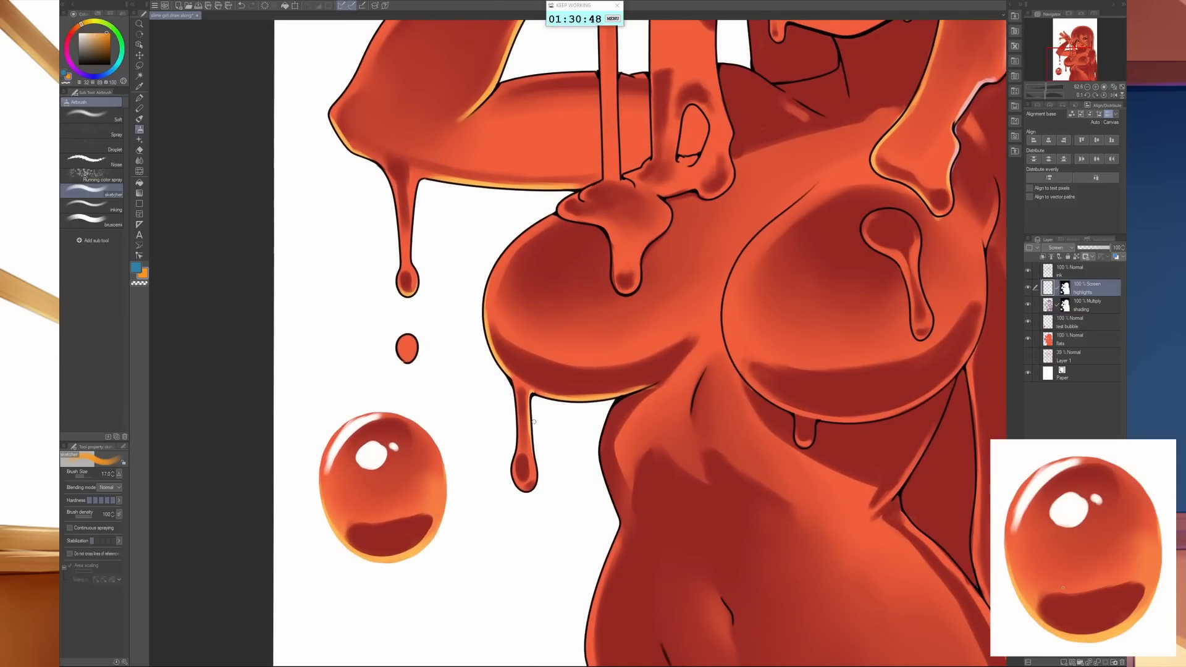
{"action": "mouse_move", "coordinate": [512, 393]}
{"action": "left_mouse_down"}
{"action": "mouse_move", "coordinate": [511, 466]}
{"action": "mouse_move", "coordinate": [533, 462]}
{"action": "left_mouse_up"}
- Add orange highlights to the slime drip on the right-hand breast, the light patch beside the hair lock and the collarbone
{"action": "mouse_move", "coordinate": [689, 533]}
{"action": "left_mouse_down"}
{"action": "mouse_move", "coordinate": [521, 535]}
{"action": "mouse_move", "coordinate": [484, 521]}
{"action": "left_mouse_up"}
{"action": "left_click_drag", "start_coordinate": [583, 414], "coordinate": [492, 440]}
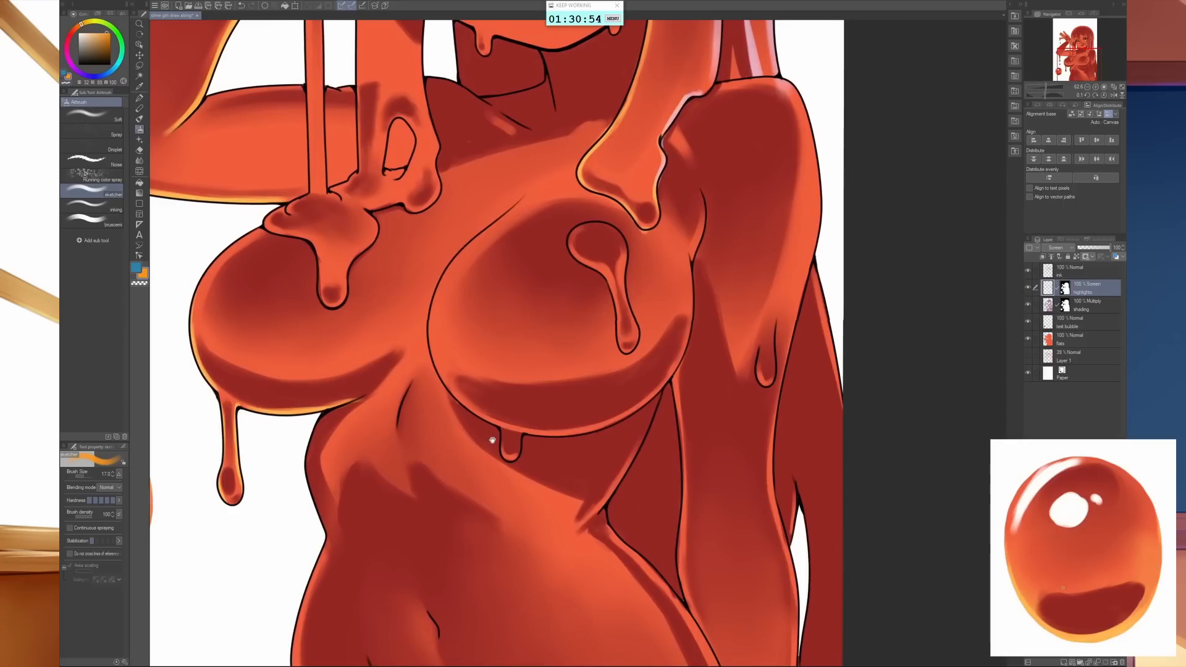
{"action": "scroll", "coordinate": [729, 383], "scroll_direction": "up", "scroll_amount": 3}
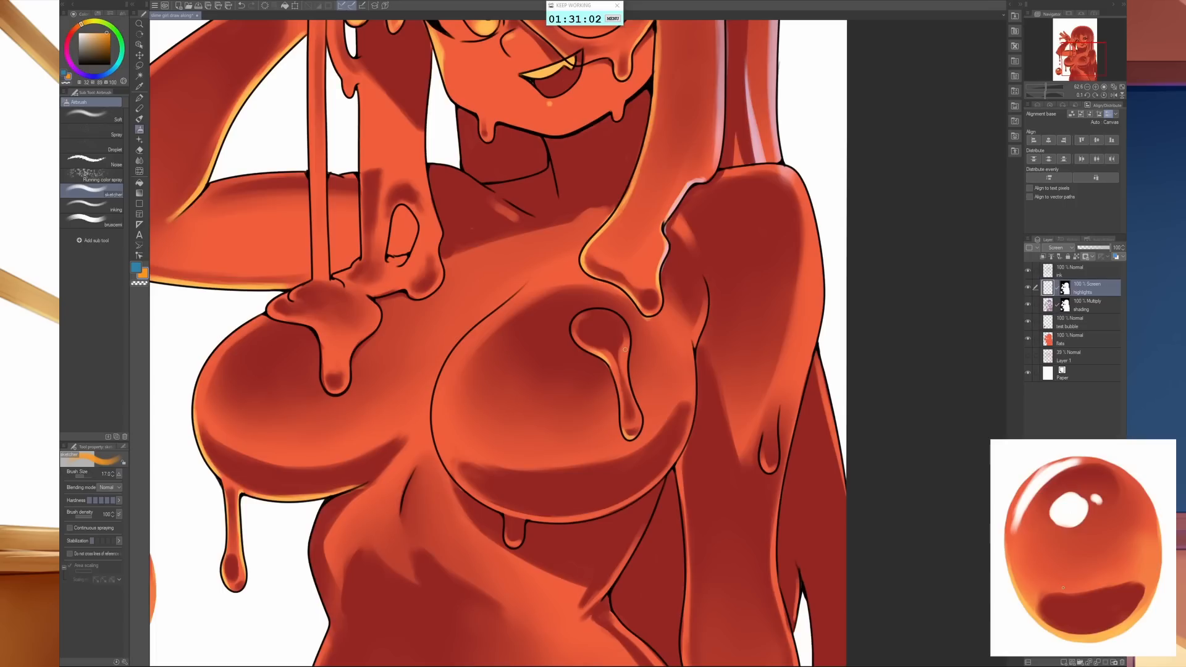
{"action": "mouse_move", "coordinate": [624, 349]}
{"action": "left_mouse_down"}
{"action": "mouse_move", "coordinate": [626, 367]}
{"action": "mouse_move", "coordinate": [626, 329]}
{"action": "left_mouse_up"}
{"action": "left_click_drag", "start_coordinate": [674, 221], "coordinate": [693, 240]}
{"action": "mouse_move", "coordinate": [517, 207]}
{"action": "left_mouse_down"}
{"action": "mouse_move", "coordinate": [504, 213]}
{"action": "mouse_move", "coordinate": [520, 220]}
{"action": "left_mouse_up"}
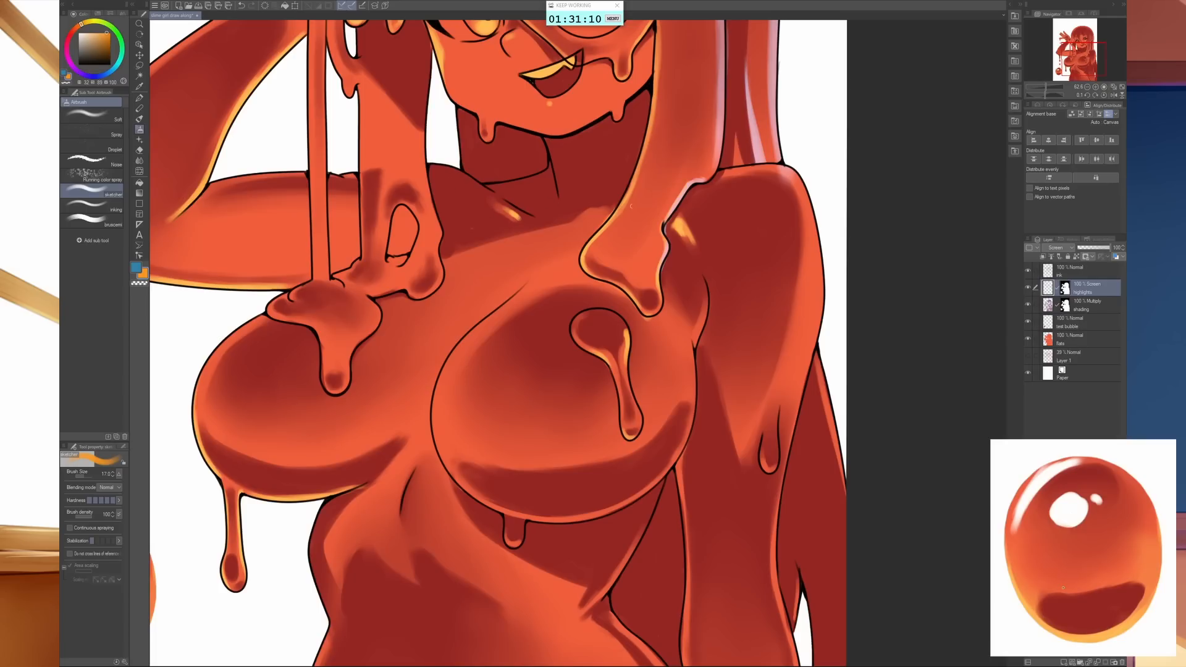
- Add a small orange highlight on the chest beside the hair lock and a blue streak down the throat line
{"action": "left_click_drag", "start_coordinate": [599, 212], "coordinate": [610, 208]}
{"action": "key", "text": "x"}
{"action": "mouse_move", "coordinate": [550, 146]}
{"action": "left_mouse_down"}
{"action": "mouse_move", "coordinate": [559, 188]}
{"action": "mouse_move", "coordinate": [553, 168]}
{"action": "left_mouse_up"}
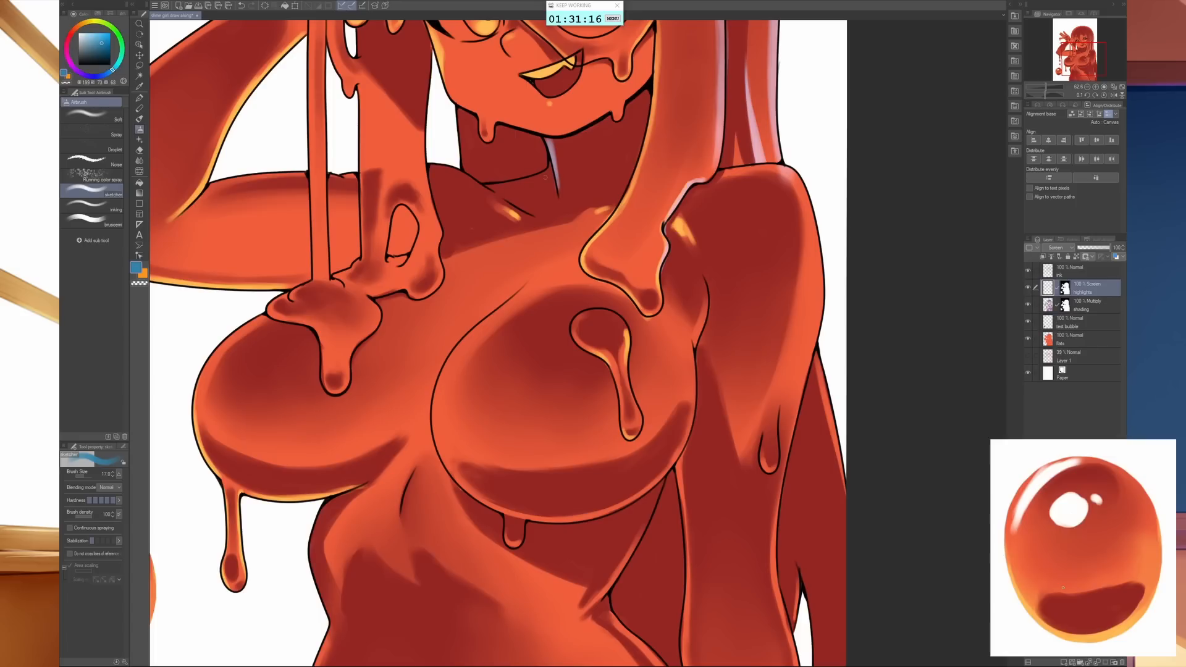
- Airbrush a blue highlight along the base of the neck with a larger brush and shape its upper edge with transparent colour
{"action": "key", "text": "bracketright"}
{"action": "key", "text": "bracketright"}
{"action": "key", "text": "bracketright"}
{"action": "key", "text": "bracketright"}
{"action": "left_click_drag", "start_coordinate": [485, 179], "coordinate": [556, 179]}
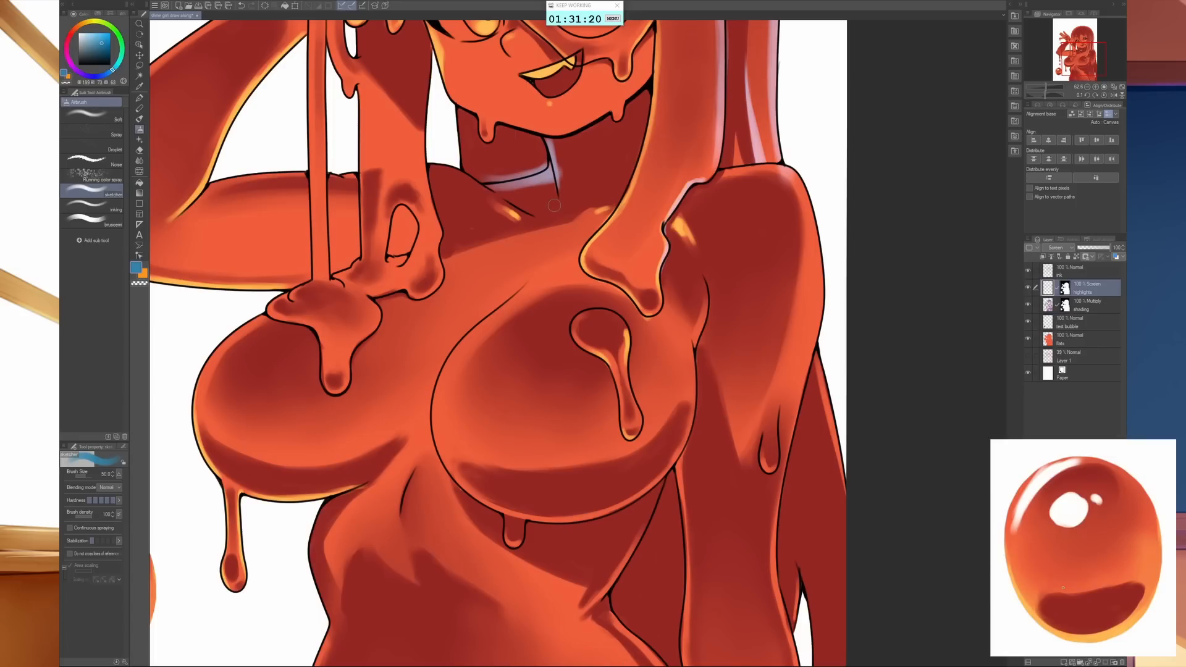
{"action": "key", "text": "c"}
{"action": "mouse_move", "coordinate": [485, 174]}
{"action": "left_mouse_down"}
{"action": "mouse_move", "coordinate": [515, 163]}
{"action": "mouse_move", "coordinate": [538, 164]}
{"action": "left_mouse_up"}
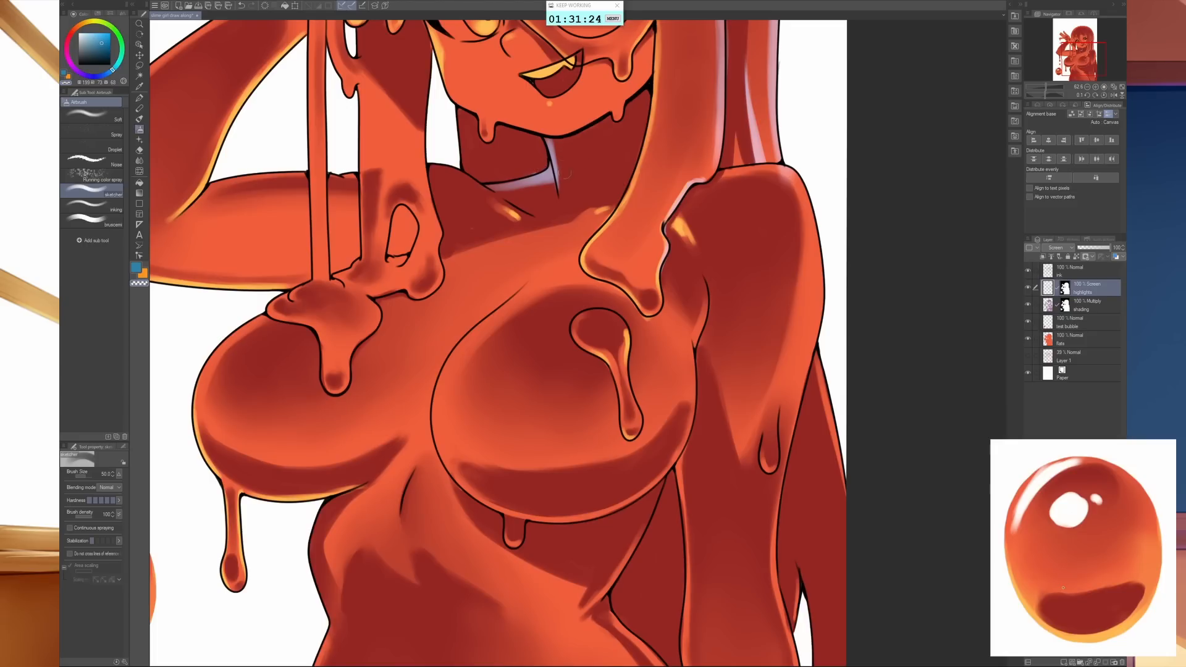
{"action": "key", "text": "x"}
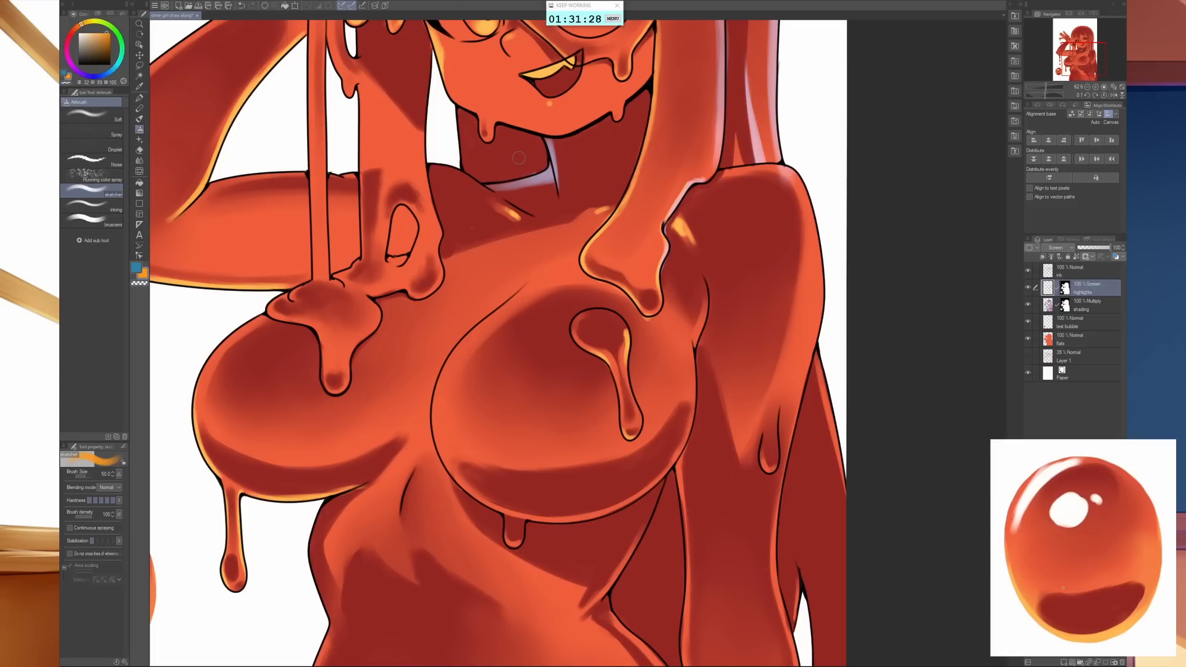
{"action": "key", "text": "bracketleft"}
{"action": "key", "text": "bracketleft"}
{"action": "key", "text": "bracketleft"}
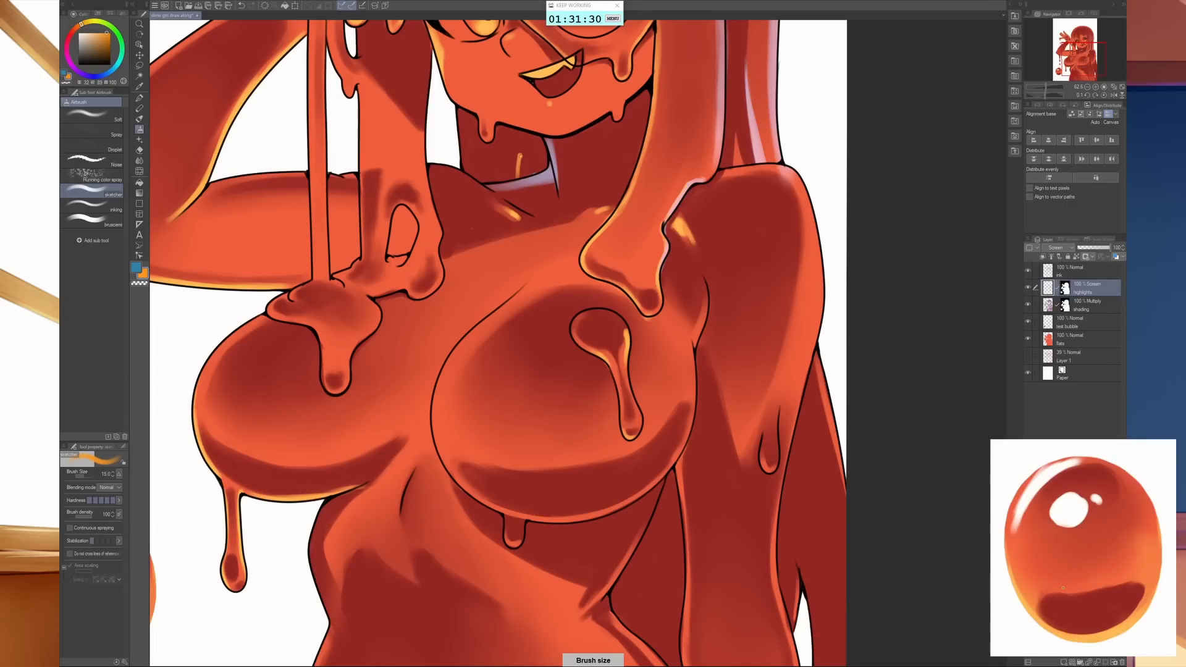
{"action": "key", "text": "ctrl+x"}
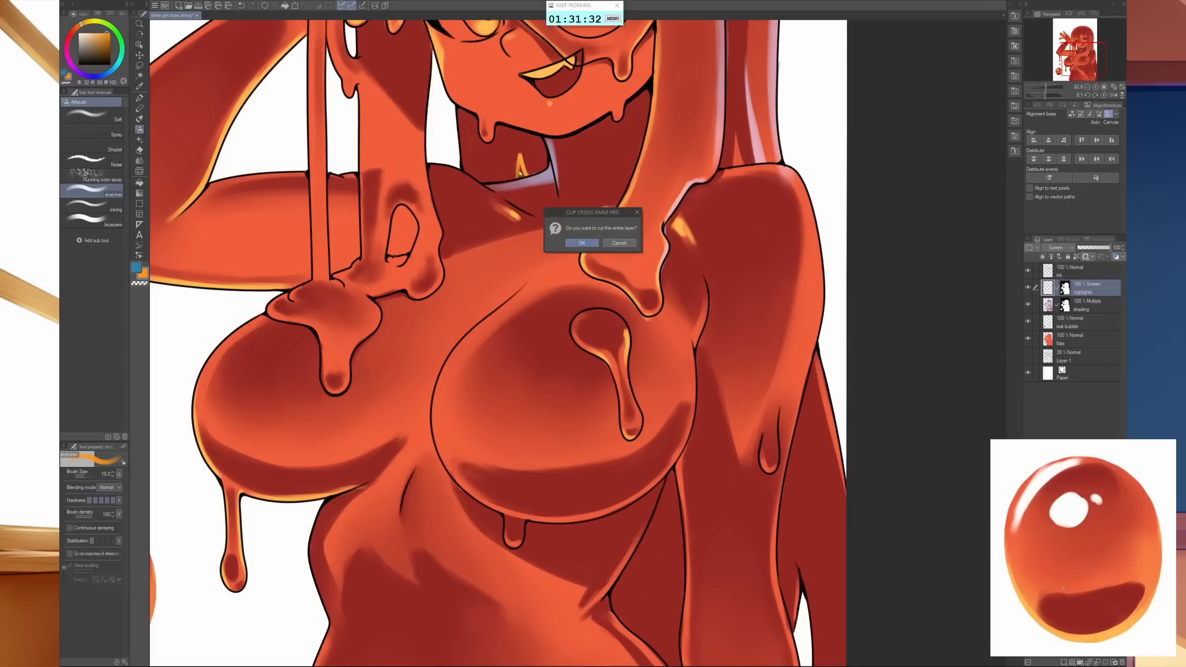
{"action": "left_click", "coordinate": [622, 243]}
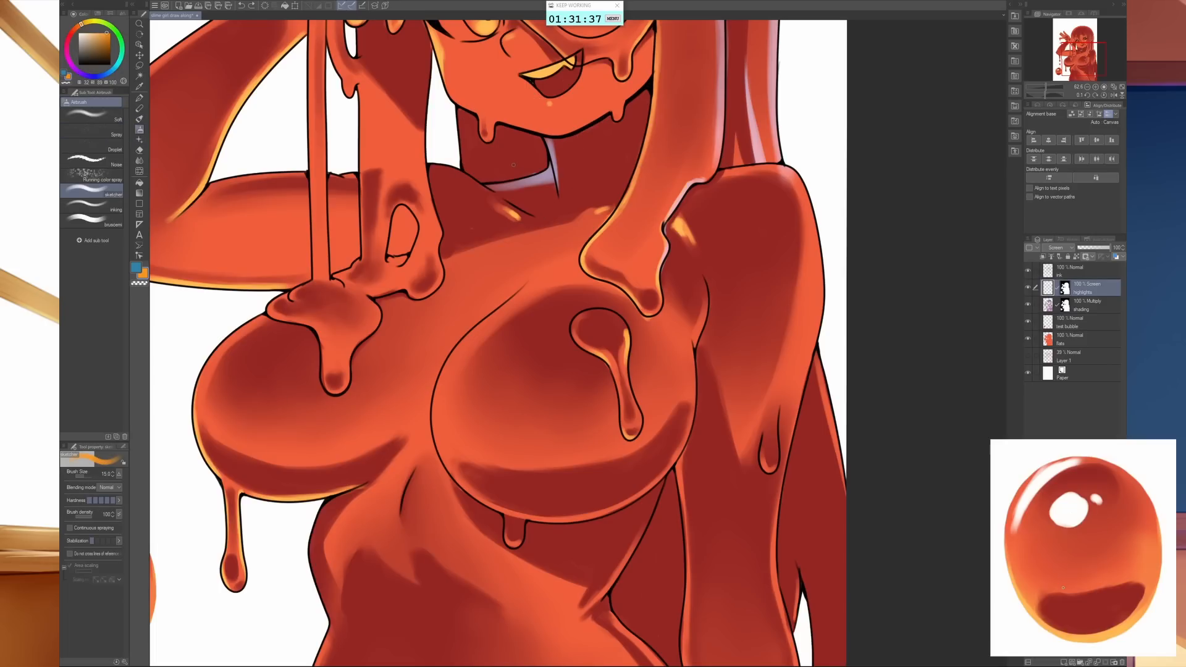
- Paint a blue reflection on the shaded neck, trim it with transparent colour, and add a blue dab on the neck's other side
{"action": "key", "text": "x"}
{"action": "left_click_drag", "start_coordinate": [516, 158], "coordinate": [516, 175]}
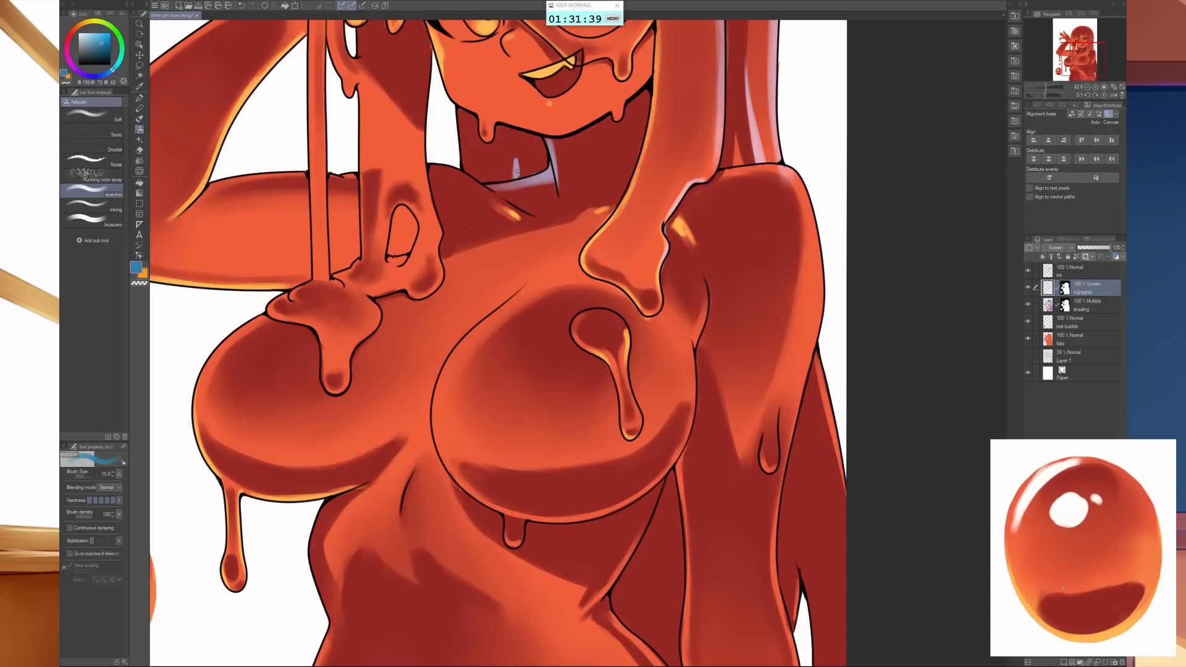
{"action": "key", "text": "c"}
{"action": "left_click_drag", "start_coordinate": [519, 162], "coordinate": [521, 173]}
{"action": "left_click_drag", "start_coordinate": [737, 234], "coordinate": [688, 461]}
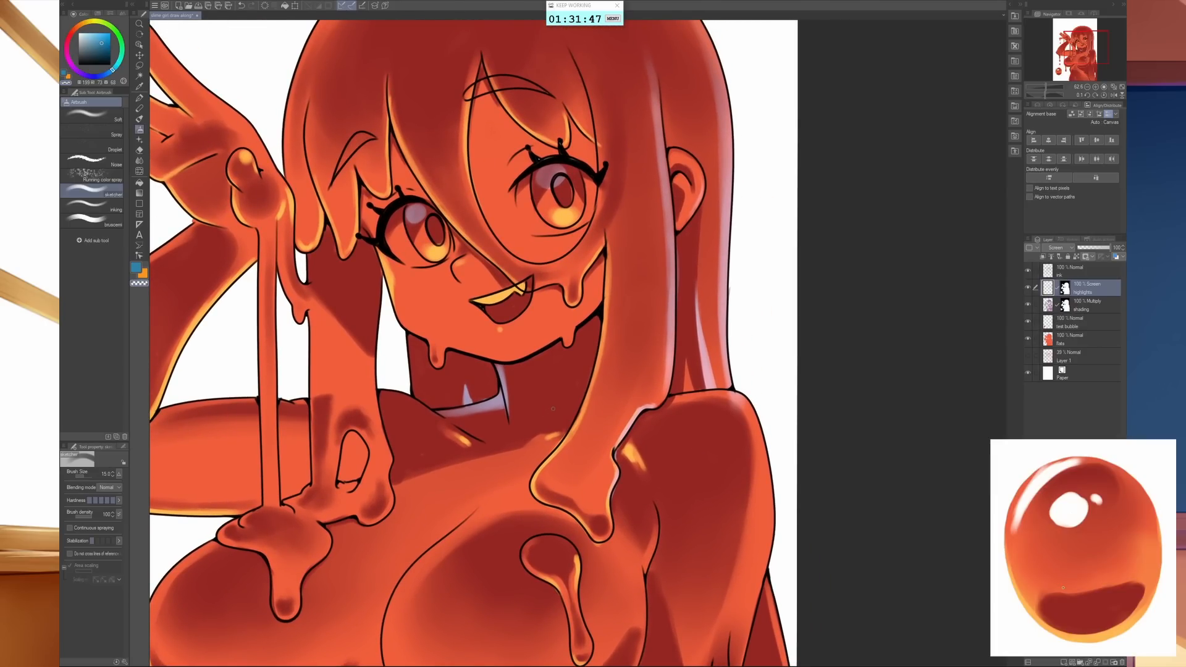
{"action": "key", "text": "c"}
{"action": "left_click_drag", "start_coordinate": [556, 403], "coordinate": [559, 393]}
- Add blue rim highlights along the edge of the long front hair lock and the outer contour of the lowered arm
{"action": "left_click_drag", "start_coordinate": [697, 494], "coordinate": [749, 400]}
{"action": "left_click_drag", "start_coordinate": [727, 194], "coordinate": [680, 324]}
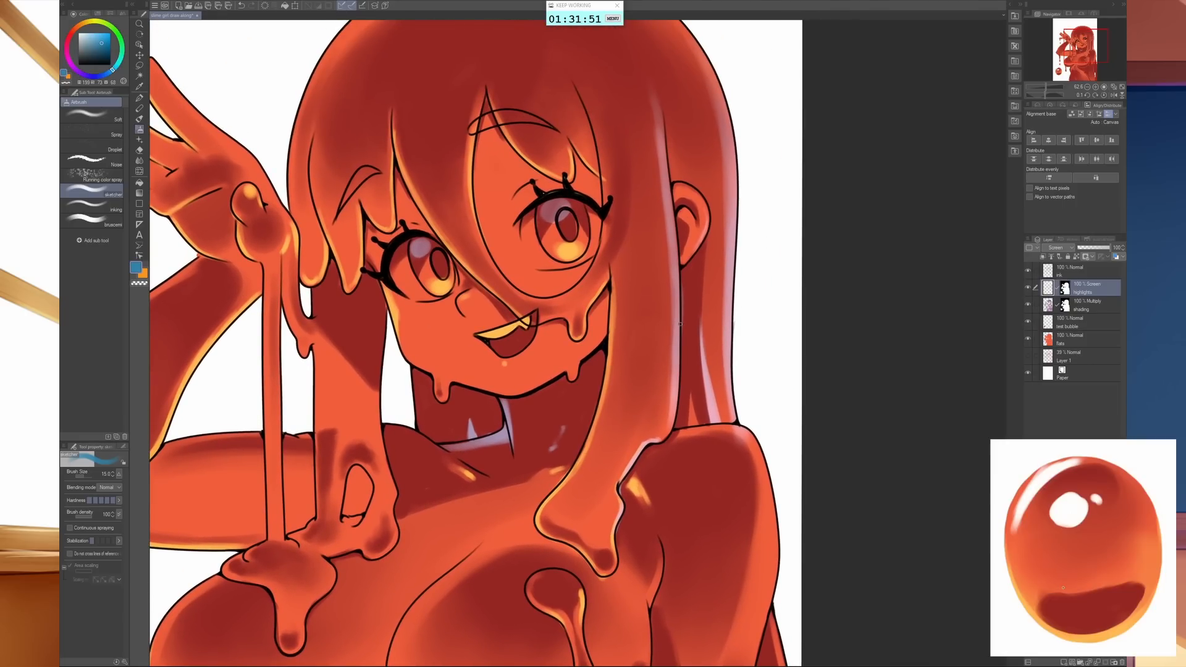
{"action": "mouse_move", "coordinate": [723, 550]}
{"action": "left_mouse_down"}
{"action": "mouse_move", "coordinate": [728, 479]}
{"action": "mouse_move", "coordinate": [834, 334]}
{"action": "mouse_move", "coordinate": [838, 393]}
{"action": "left_mouse_up"}
{"action": "scroll", "coordinate": [771, 417], "scroll_direction": "down", "scroll_amount": 2}
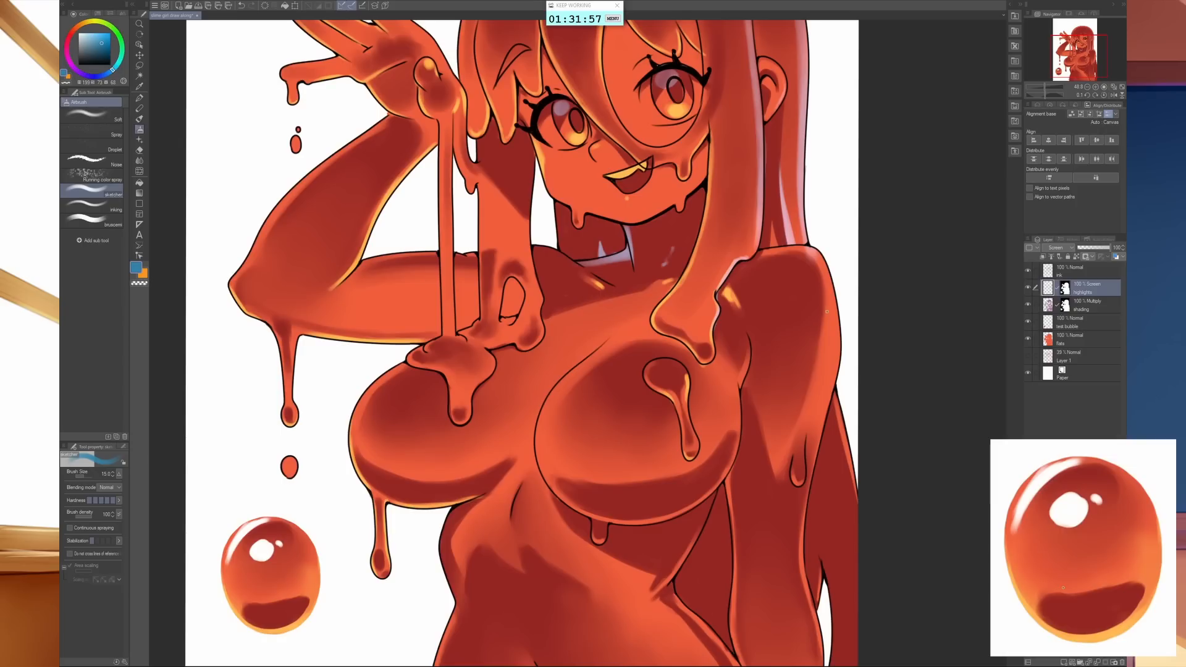
{"action": "left_click_drag", "start_coordinate": [827, 312], "coordinate": [838, 290]}
{"action": "mouse_move", "coordinate": [812, 247]}
{"action": "left_mouse_down"}
{"action": "mouse_move", "coordinate": [839, 301]}
{"action": "mouse_move", "coordinate": [834, 373]}
{"action": "mouse_move", "coordinate": [840, 341]}
{"action": "mouse_move", "coordinate": [813, 468]}
{"action": "left_mouse_up"}
- Reduce the brush size and highlight the tip of the slime drip on the lowered arm in orange, returning to blue
{"action": "key", "text": "bracketleft"}
{"action": "key", "text": "bracketleft"}
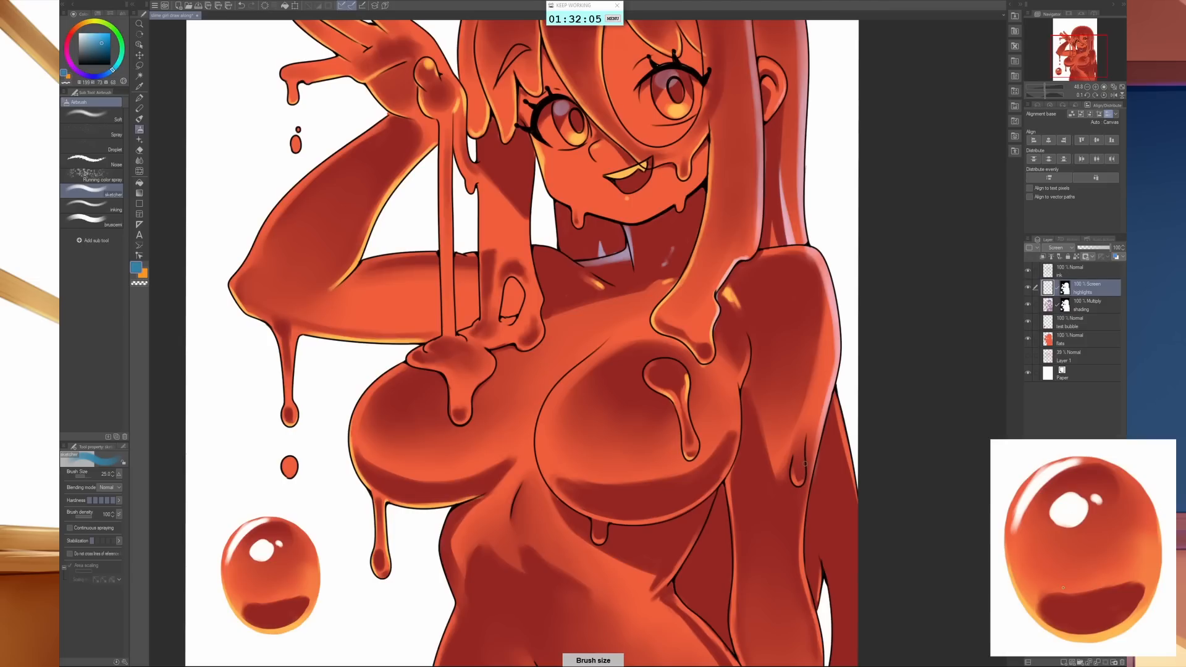
{"action": "key", "text": "bracketleft"}
{"action": "key", "text": "bracketleft"}
{"action": "key", "text": "bracketleft"}
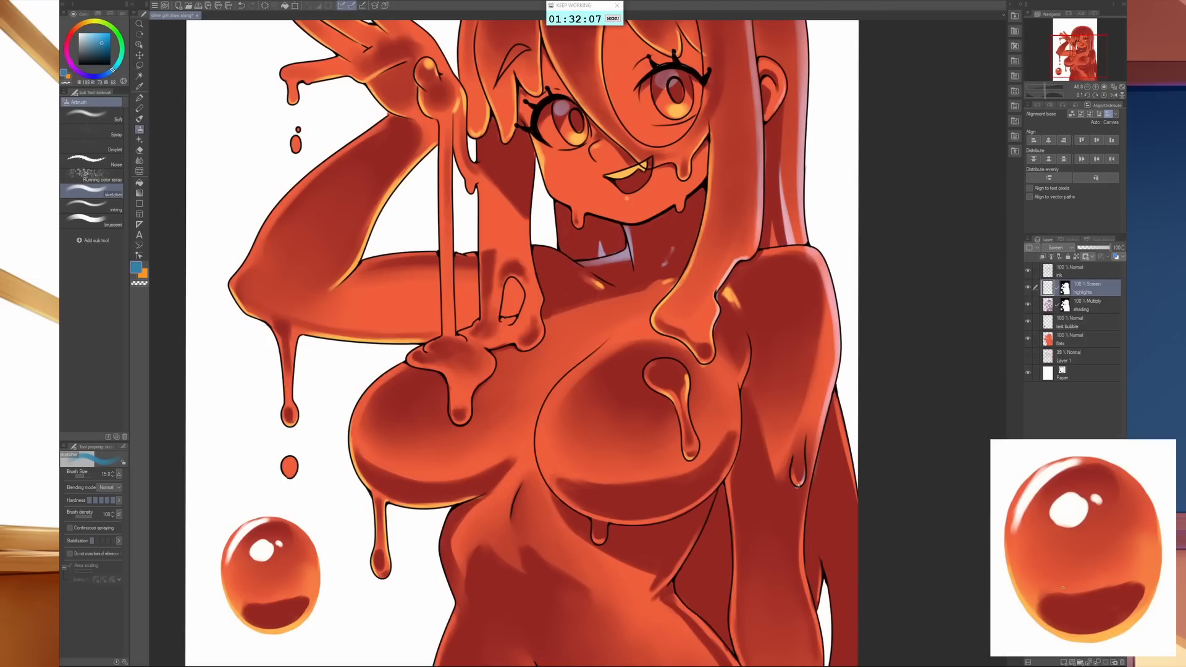
{"action": "key", "text": "x"}
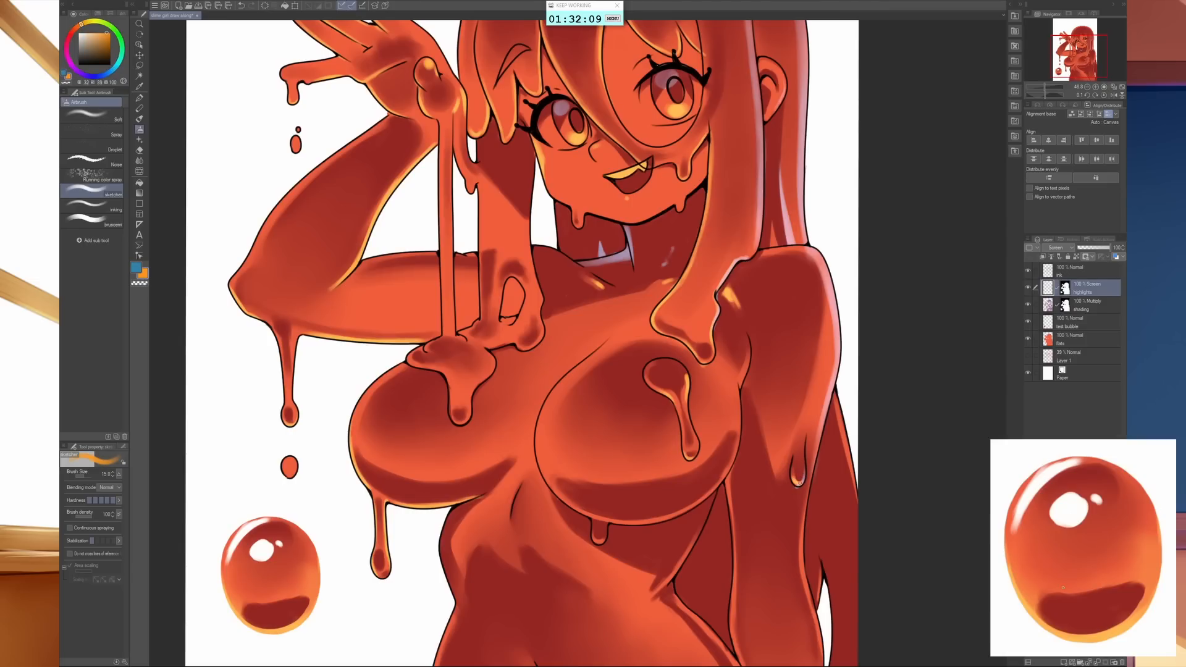
{"action": "key", "text": "x"}
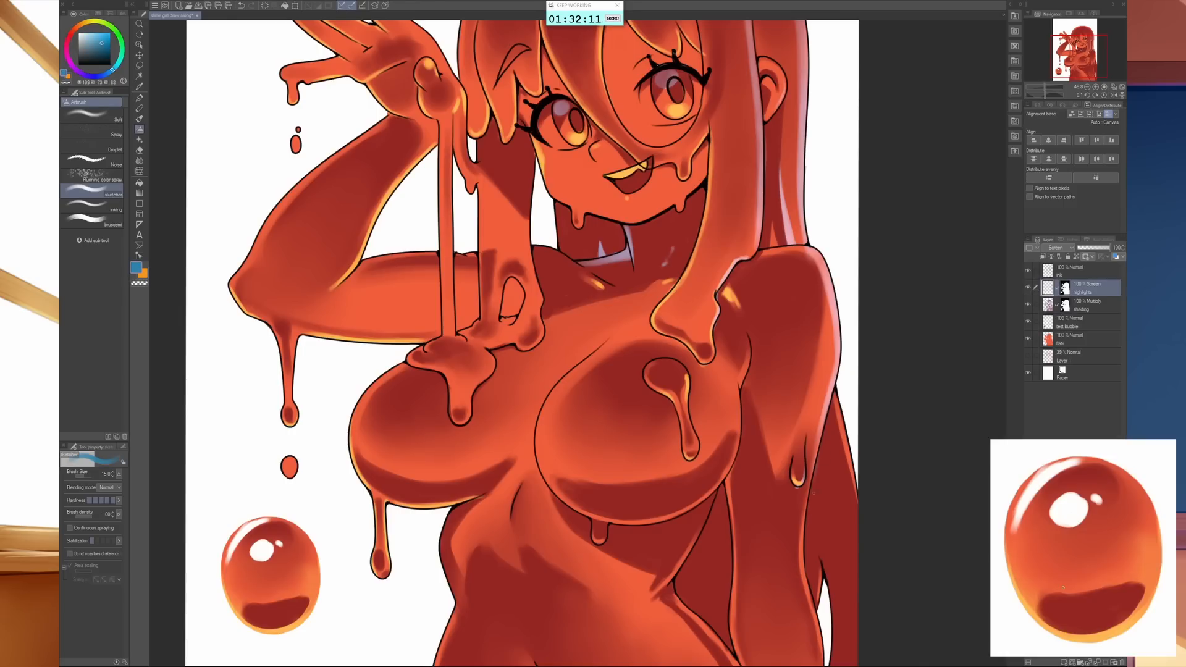
- Lasso the hair visible between the waist and the lowered arm, airbrush it blue with a very large brush, and deselect
{"action": "mouse_move", "coordinate": [819, 582]}
{"action": "left_mouse_down"}
{"action": "mouse_move", "coordinate": [808, 484]}
{"action": "mouse_move", "coordinate": [754, 460]}
{"action": "left_mouse_up"}
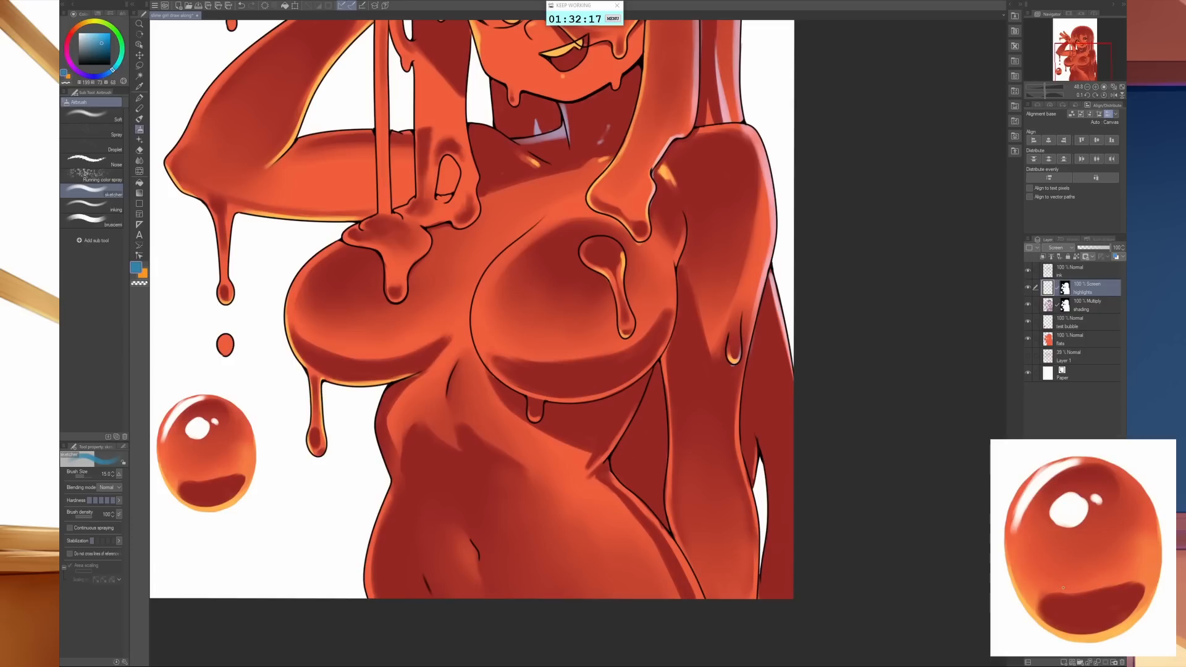
{"action": "key", "text": "m"}
{"action": "mouse_move", "coordinate": [667, 357]}
{"action": "left_mouse_down"}
{"action": "mouse_move", "coordinate": [645, 393]}
{"action": "mouse_move", "coordinate": [661, 356]}
{"action": "mouse_move", "coordinate": [673, 530]}
{"action": "mouse_move", "coordinate": [610, 460]}
{"action": "mouse_move", "coordinate": [655, 371]}
{"action": "left_mouse_up"}
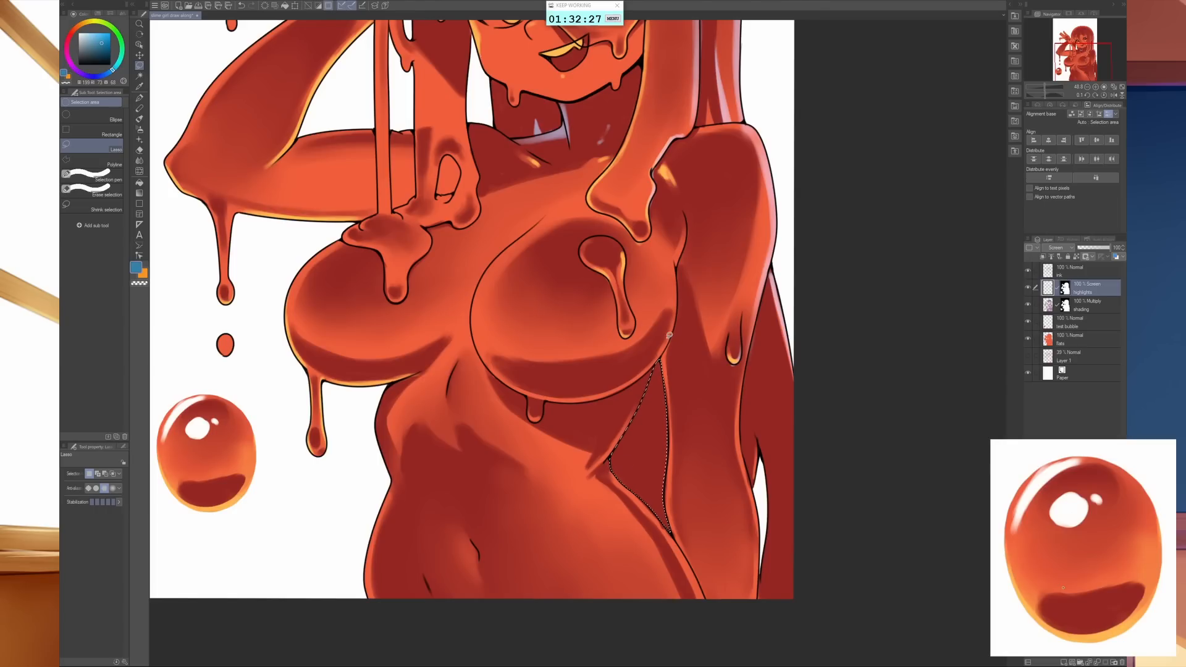
{"action": "key", "text": "b"}
{"action": "key", "text": "b"}
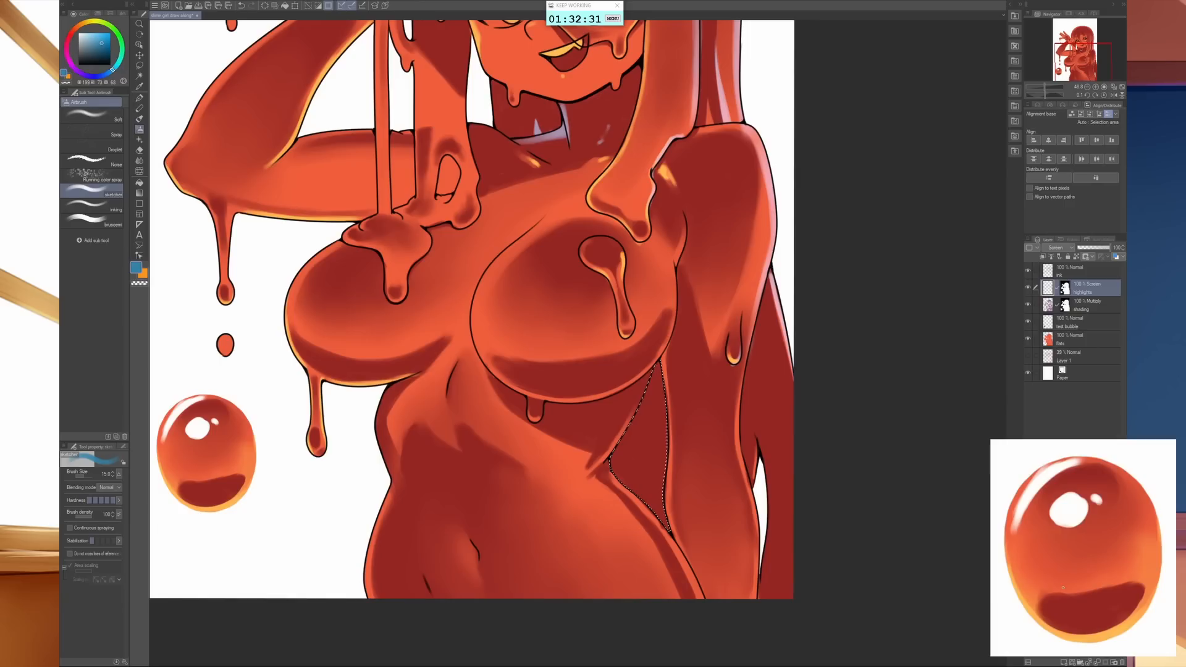
{"action": "key", "text": "bracketright"}
{"action": "key", "text": "bracketright"}
{"action": "key", "text": "bracketright"}
{"action": "key", "text": "bracketright"}
{"action": "key", "text": "bracketright"}
{"action": "key", "text": "bracketright"}
{"action": "key", "text": "bracketright"}
{"action": "key", "text": "bracketright"}
{"action": "key", "text": "bracketright"}
{"action": "key", "text": "bracketright"}
{"action": "key", "text": "bracketright"}
{"action": "key", "text": "bracketright"}
{"action": "key", "text": "bracketright"}
{"action": "key", "text": "bracketright"}
{"action": "key", "text": "bracketright"}
{"action": "key", "text": "bracketright"}
{"action": "key", "text": "bracketright"}
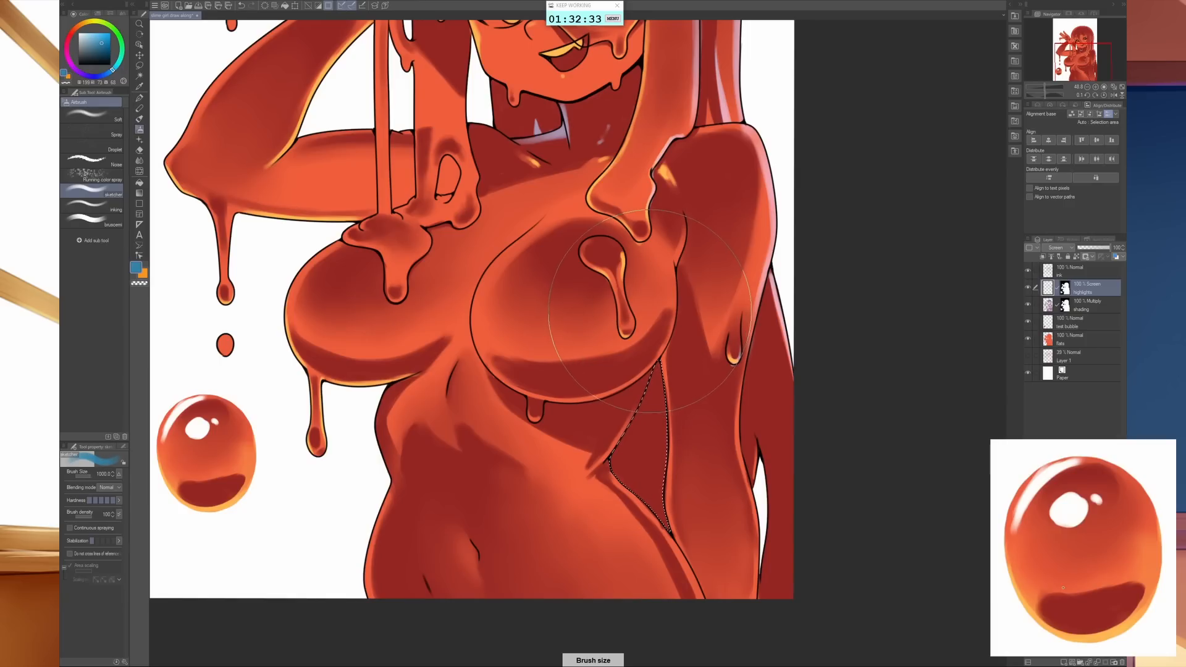
{"action": "mouse_move", "coordinate": [661, 532]}
{"action": "left_mouse_down"}
{"action": "mouse_move", "coordinate": [642, 469]}
{"action": "mouse_move", "coordinate": [649, 395]}
{"action": "left_mouse_up"}
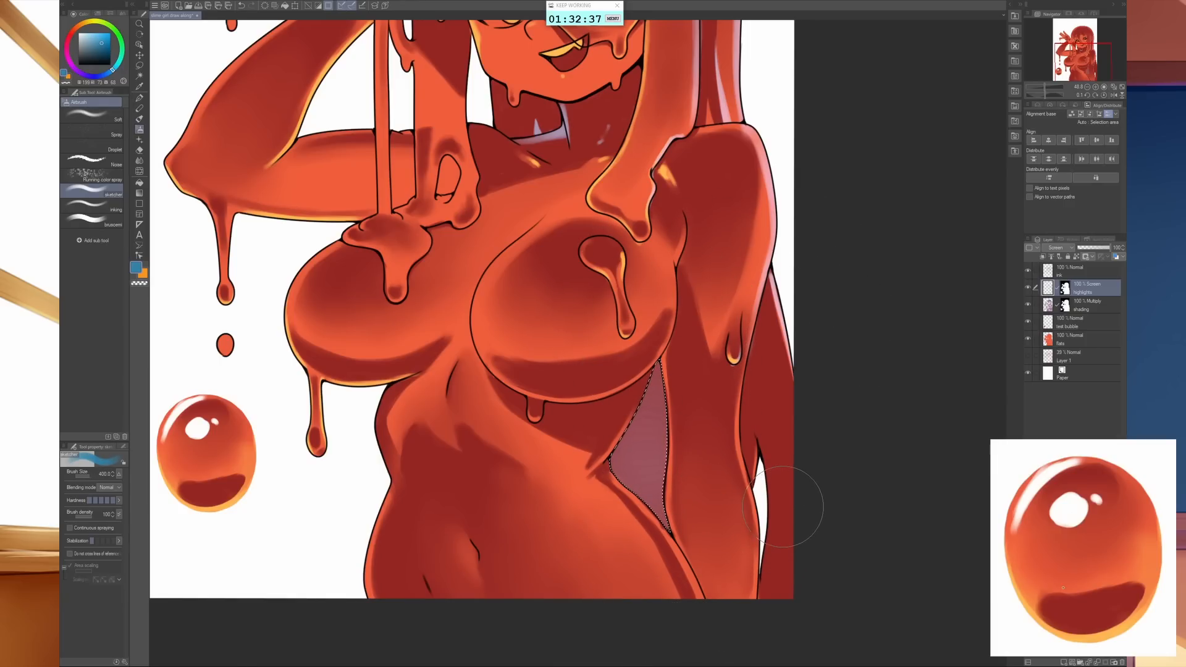
{"action": "key", "text": "ctrl+d"}
- Lasso the back hair outside the lowered arm, tint it with the size 400 blue airbrush, and clear the selection
{"action": "key", "text": "m"}
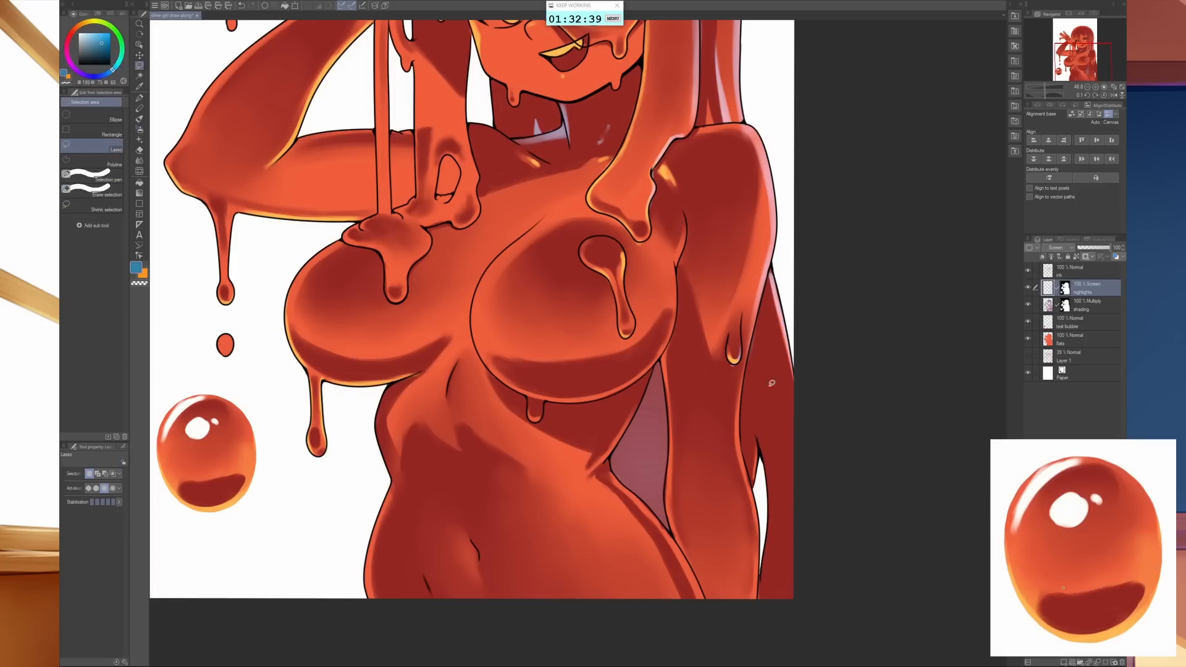
{"action": "mouse_move", "coordinate": [767, 284]}
{"action": "left_mouse_down"}
{"action": "mouse_move", "coordinate": [740, 438]}
{"action": "mouse_move", "coordinate": [763, 550]}
{"action": "mouse_move", "coordinate": [757, 609]}
{"action": "mouse_move", "coordinate": [794, 646]}
{"action": "mouse_move", "coordinate": [862, 489]}
{"action": "mouse_move", "coordinate": [808, 258]}
{"action": "left_mouse_up"}
{"action": "key", "text": "b"}
{"action": "key", "text": "b"}
{"action": "mouse_move", "coordinate": [797, 605]}
{"action": "left_mouse_down"}
{"action": "mouse_move", "coordinate": [772, 512]}
{"action": "mouse_move", "coordinate": [766, 285]}
{"action": "left_mouse_up"}
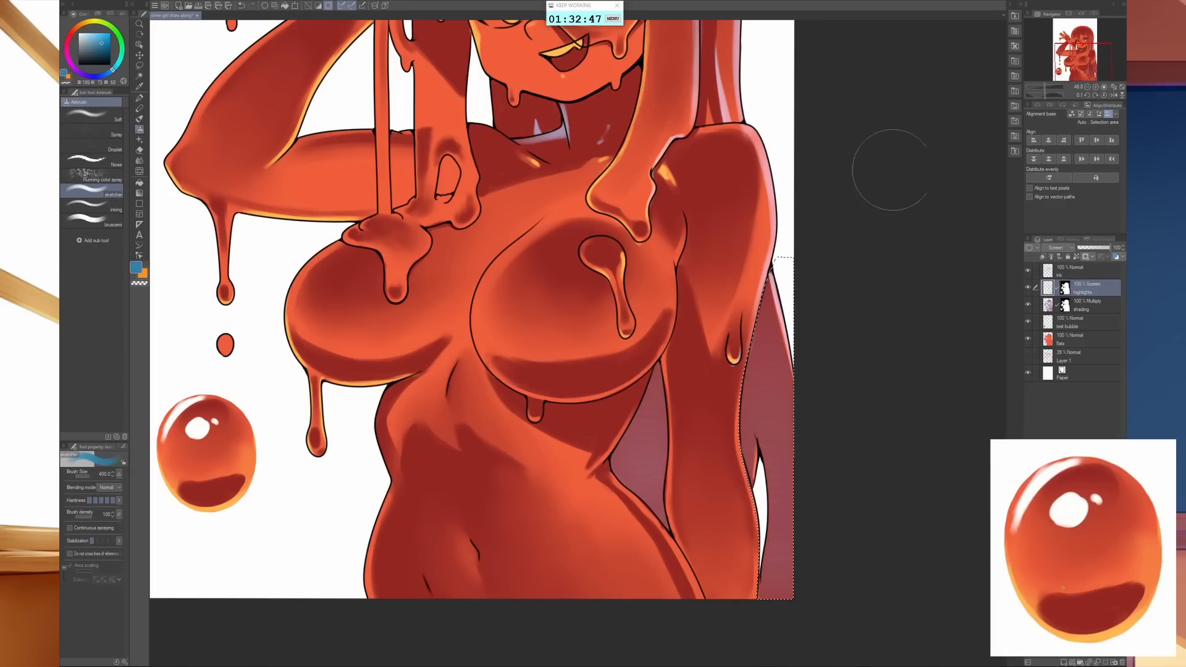
{"action": "key", "text": "ctrl+d"}
- Lasso the shaded part of the neck below the jaw, airbrush it with soft blue, and deselect
{"action": "left_click_drag", "start_coordinate": [828, 390], "coordinate": [875, 579]}
{"action": "key", "text": "m"}
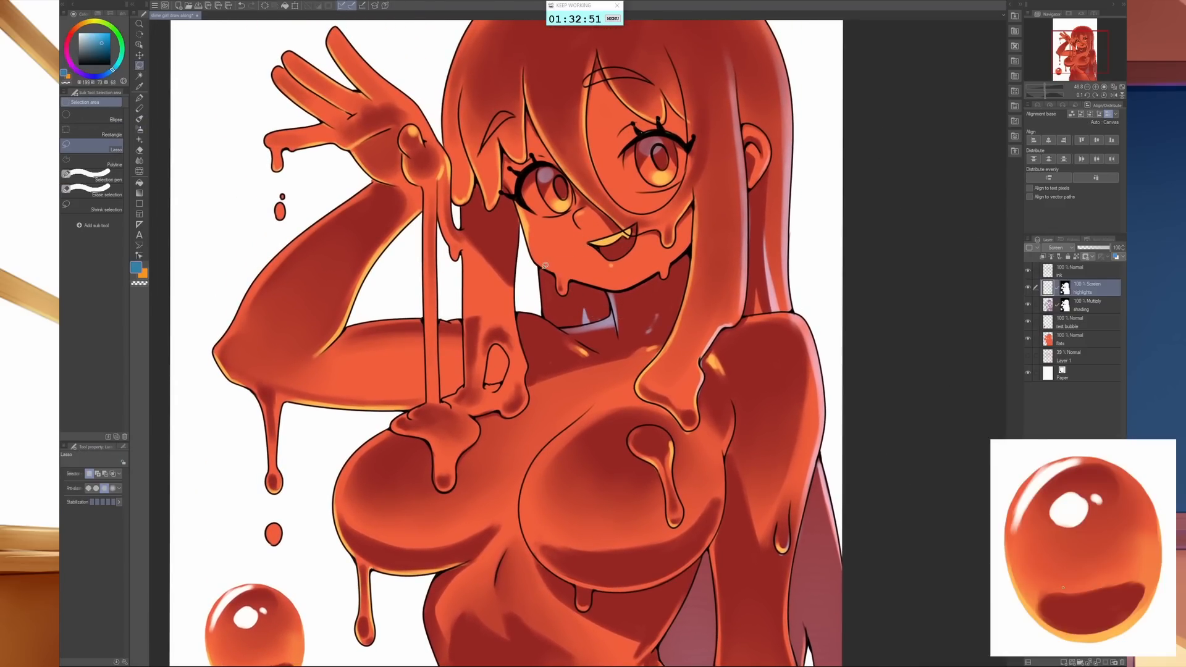
{"action": "mouse_move", "coordinate": [550, 268]}
{"action": "left_mouse_down"}
{"action": "mouse_move", "coordinate": [574, 275]}
{"action": "mouse_move", "coordinate": [595, 281]}
{"action": "mouse_move", "coordinate": [619, 315]}
{"action": "mouse_move", "coordinate": [614, 299]}
{"action": "mouse_move", "coordinate": [591, 322]}
{"action": "mouse_move", "coordinate": [560, 324]}
{"action": "mouse_move", "coordinate": [536, 299]}
{"action": "mouse_move", "coordinate": [534, 265]}
{"action": "left_mouse_up"}
{"action": "key", "text": "b"}
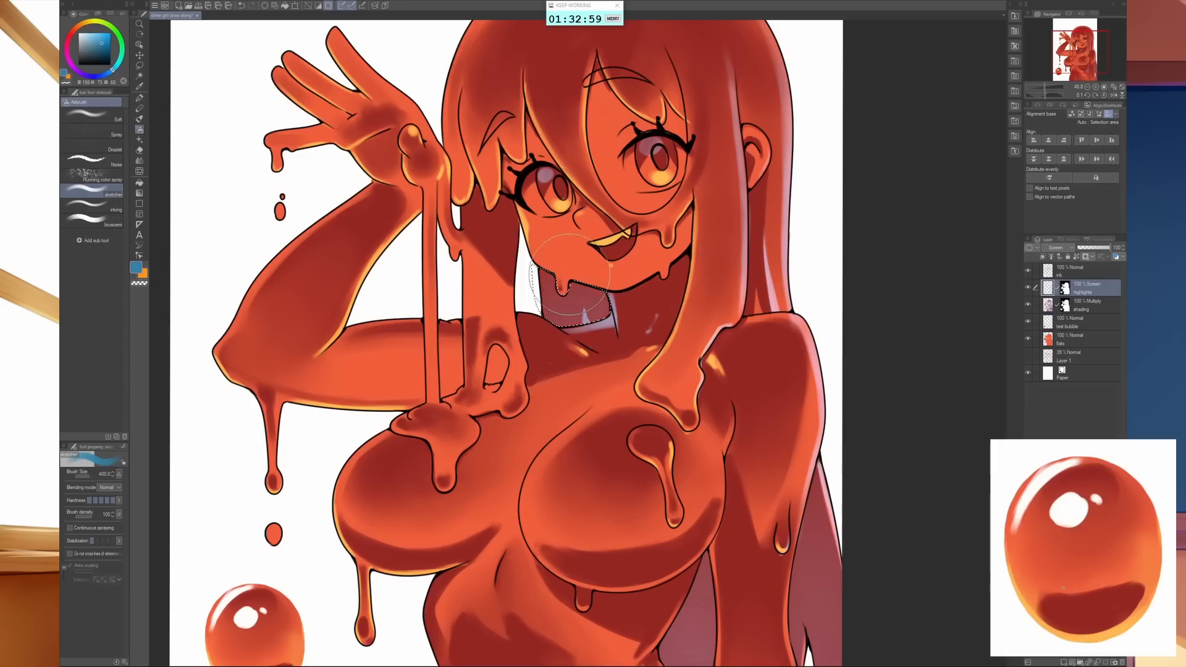
{"action": "key", "text": "ctrl+d"}
- Reduce the brush to size 30 and paint a blue rim along the waist and hip on the side facing the lowered arm
{"action": "left_click_drag", "start_coordinate": [763, 412], "coordinate": [778, 311]}
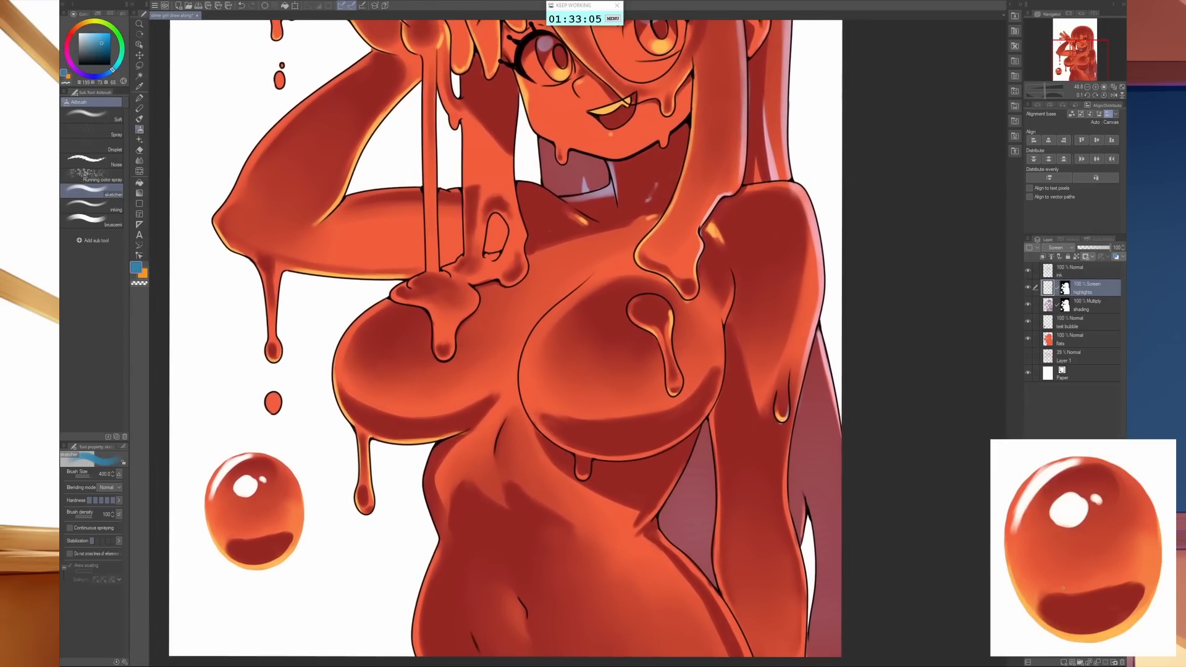
{"action": "mouse_move", "coordinate": [782, 380]}
{"action": "left_mouse_down"}
{"action": "mouse_move", "coordinate": [846, 306]}
{"action": "mouse_move", "coordinate": [878, 301]}
{"action": "left_mouse_up"}
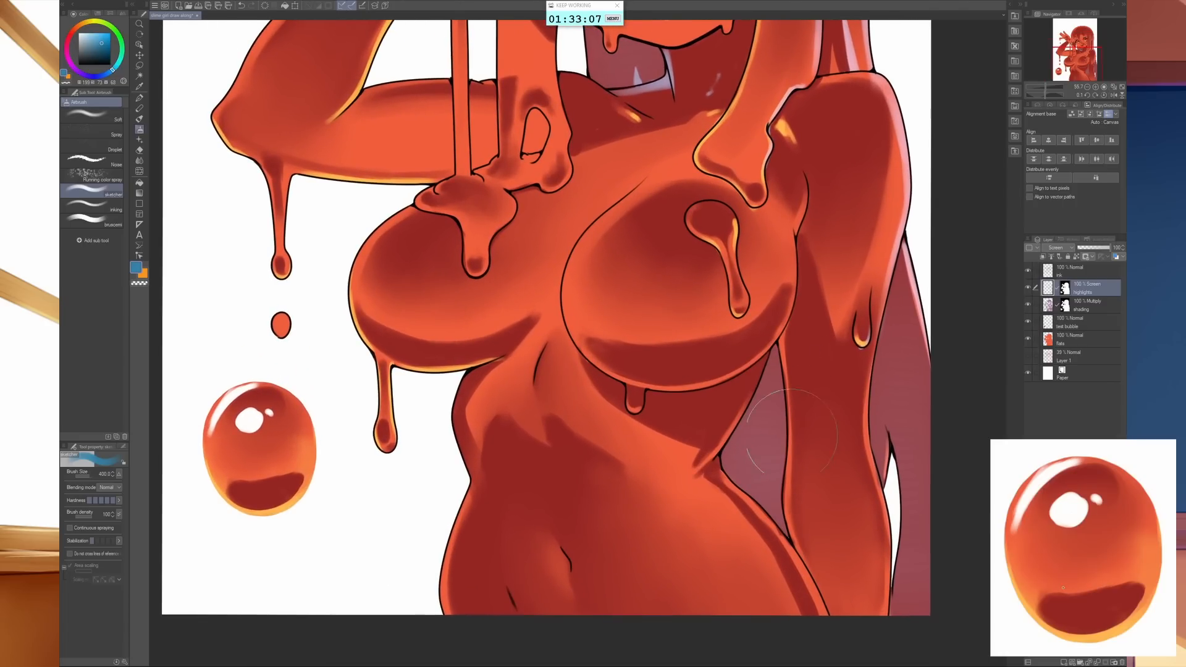
{"action": "key", "text": "["}
{"action": "key", "text": "["}
{"action": "key", "text": "["}
{"action": "key", "text": "["}
{"action": "key", "text": "["}
{"action": "key", "text": "["}
{"action": "key", "text": "["}
{"action": "key", "text": "["}
{"action": "key", "text": "["}
{"action": "key", "text": "["}
{"action": "key", "text": "["}
{"action": "key", "text": "["}
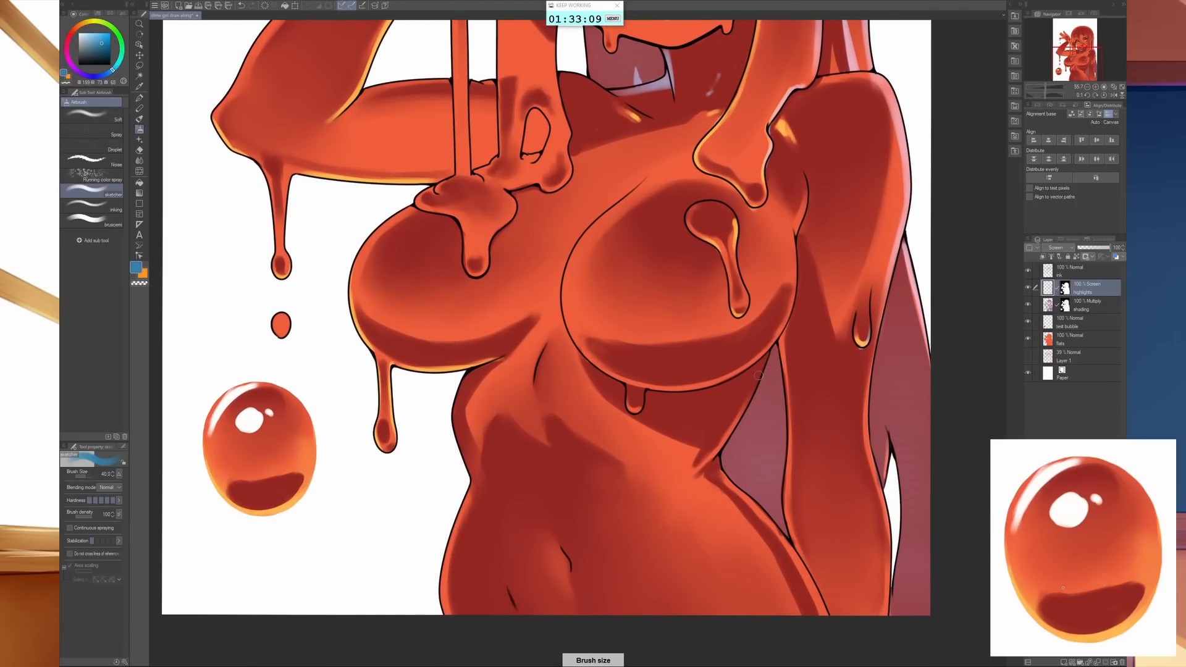
{"action": "key", "text": "["}
{"action": "key", "text": "["}
{"action": "key", "text": "["}
{"action": "key", "text": "["}
{"action": "key", "text": "bracketright"}
{"action": "key", "text": "bracketright"}
{"action": "mouse_move", "coordinate": [722, 472]}
{"action": "left_mouse_down"}
{"action": "mouse_move", "coordinate": [812, 589]}
{"action": "mouse_move", "coordinate": [870, 622]}
{"action": "left_mouse_up"}
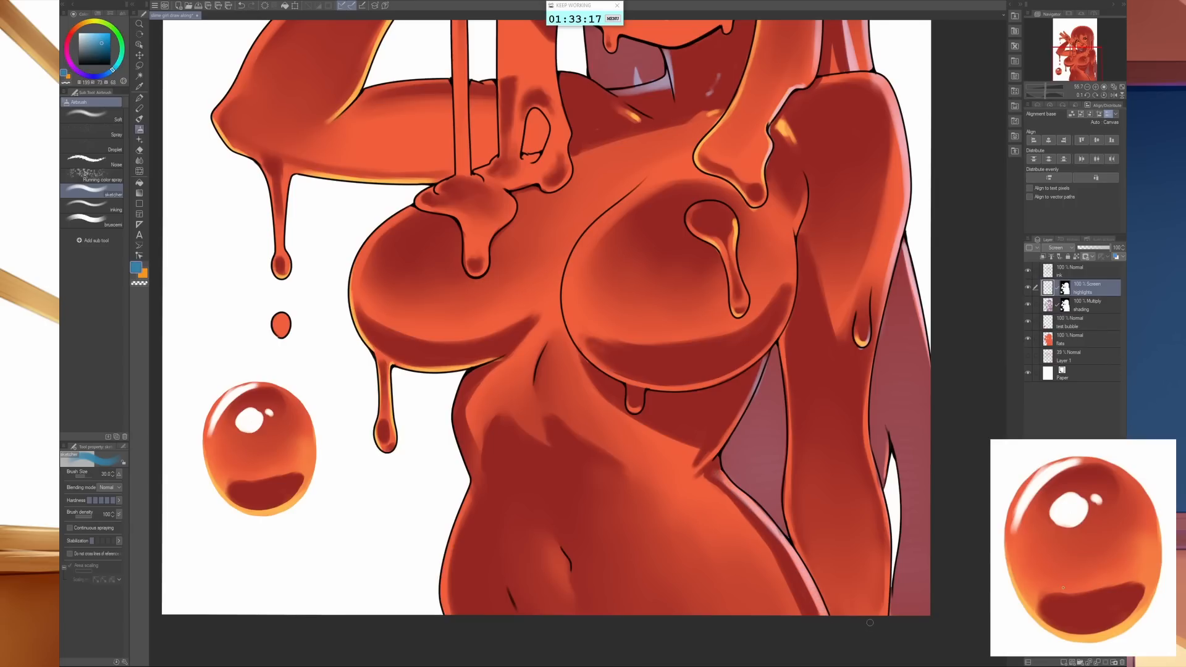
- Paint thin blue rims along the inner and outer edges of the lowered arm using brush sizes 20 and 17
{"action": "key", "text": "bracketleft"}
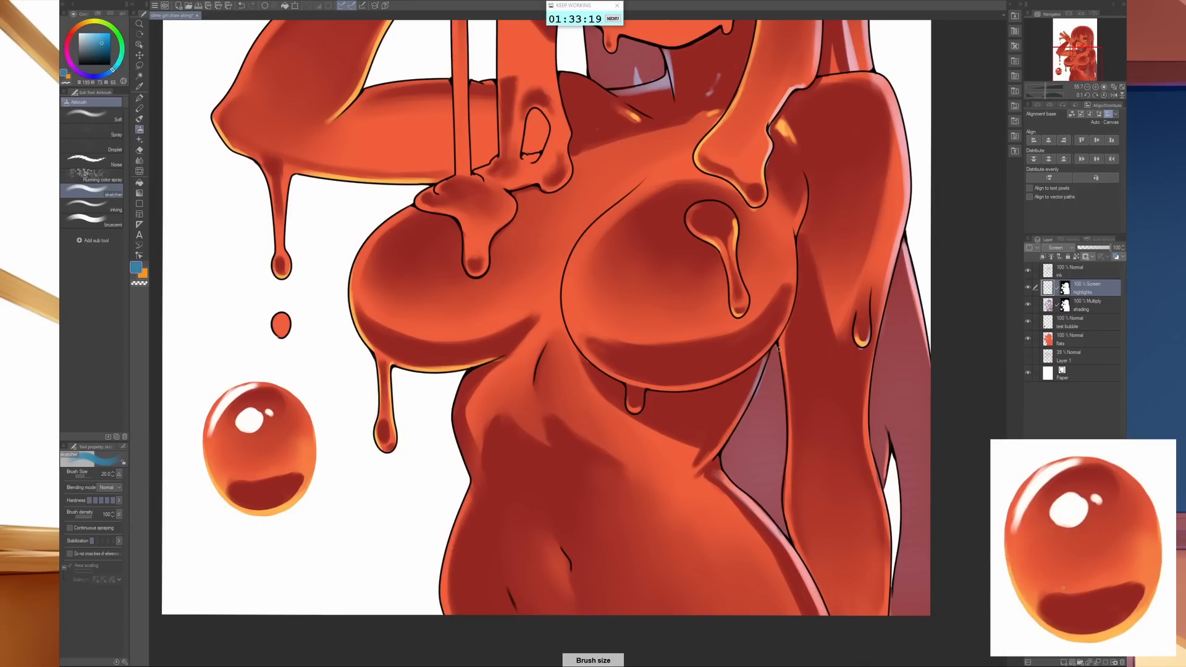
{"action": "left_click_drag", "start_coordinate": [778, 349], "coordinate": [783, 524]}
{"action": "key", "text": "bracketleft"}
{"action": "mouse_move", "coordinate": [875, 336]}
{"action": "left_mouse_down"}
{"action": "mouse_move", "coordinate": [865, 428]}
{"action": "mouse_move", "coordinate": [885, 499]}
{"action": "left_mouse_up"}
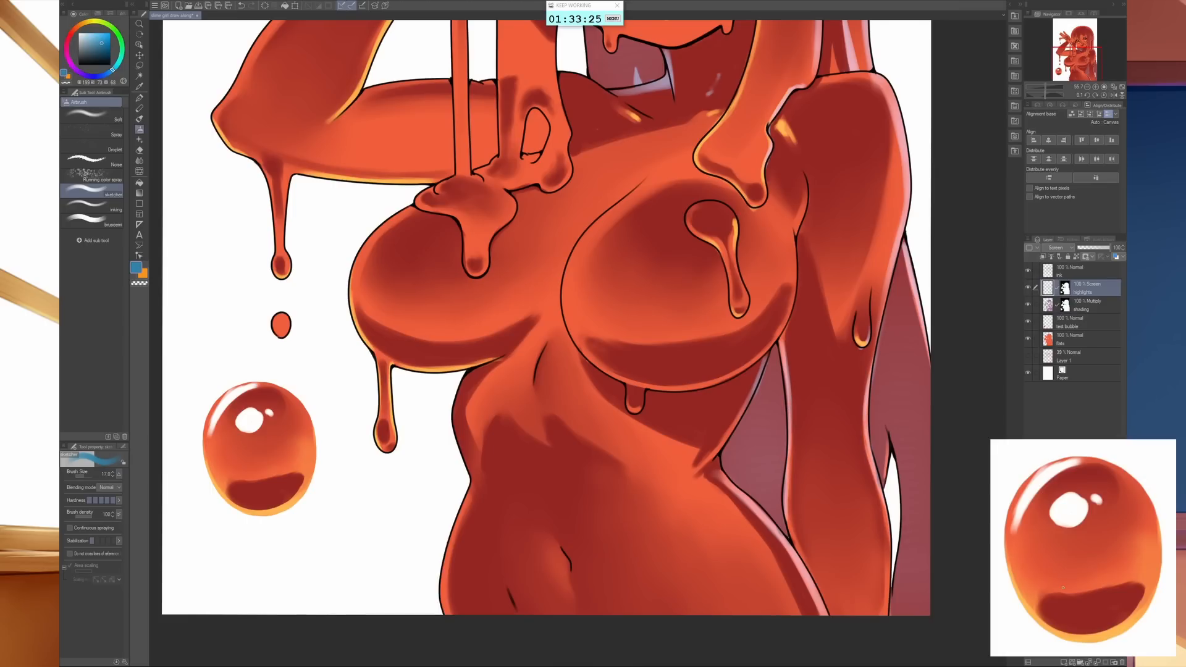
- Switch to orange with a larger brush and airbrush a bright highlight on the upper torso beneath and between the breasts
{"action": "key", "text": "bracketright"}
{"action": "key", "text": "x"}
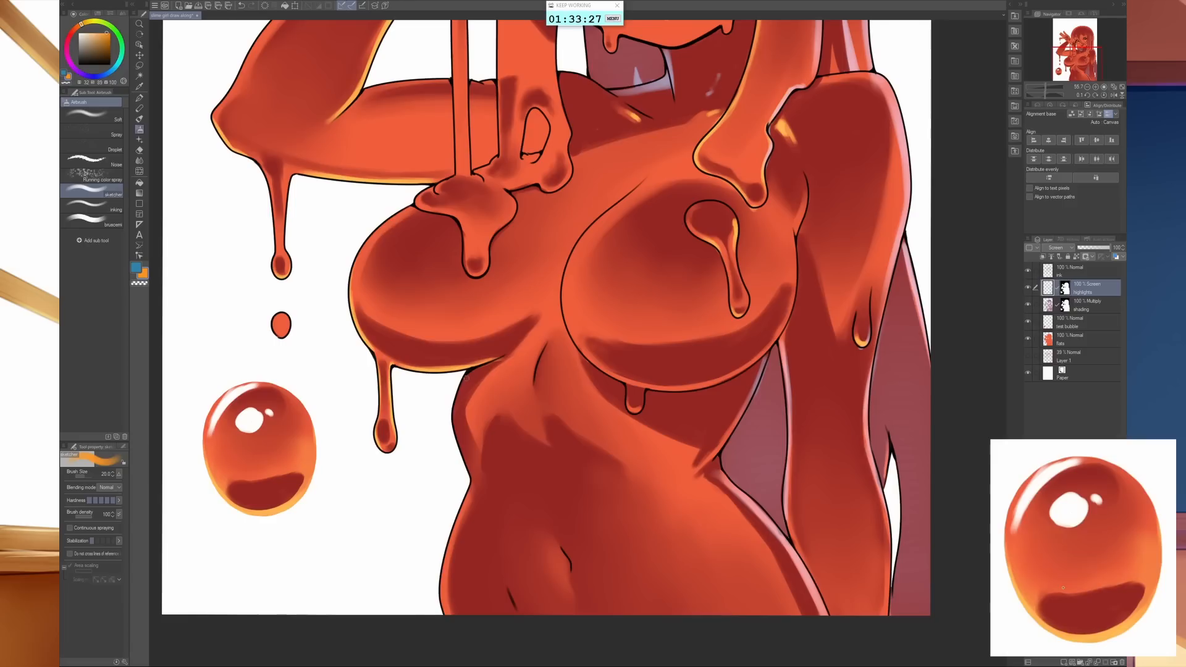
{"action": "key", "text": "bracketright"}
{"action": "key", "text": "bracketright"}
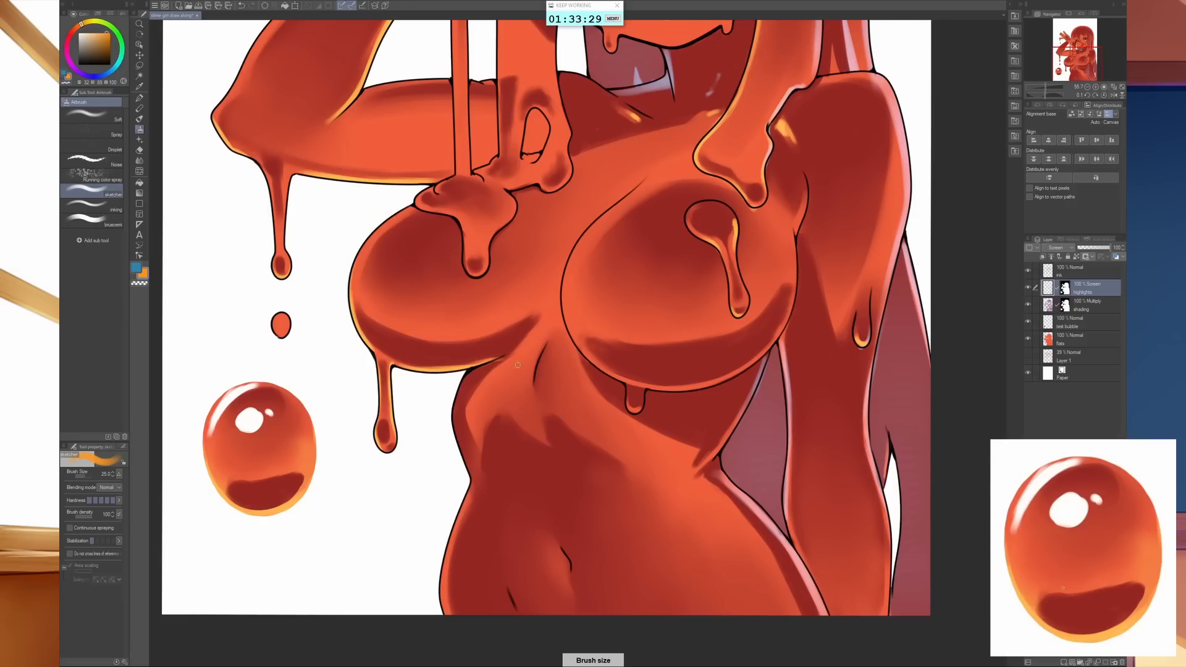
{"action": "key", "text": "bracketright"}
{"action": "key", "text": "bracketright"}
{"action": "mouse_move", "coordinate": [548, 320]}
{"action": "left_mouse_down"}
{"action": "mouse_move", "coordinate": [531, 362]}
{"action": "mouse_move", "coordinate": [543, 329]}
{"action": "mouse_move", "coordinate": [500, 372]}
{"action": "mouse_move", "coordinate": [543, 340]}
{"action": "mouse_move", "coordinate": [518, 388]}
{"action": "left_mouse_up"}
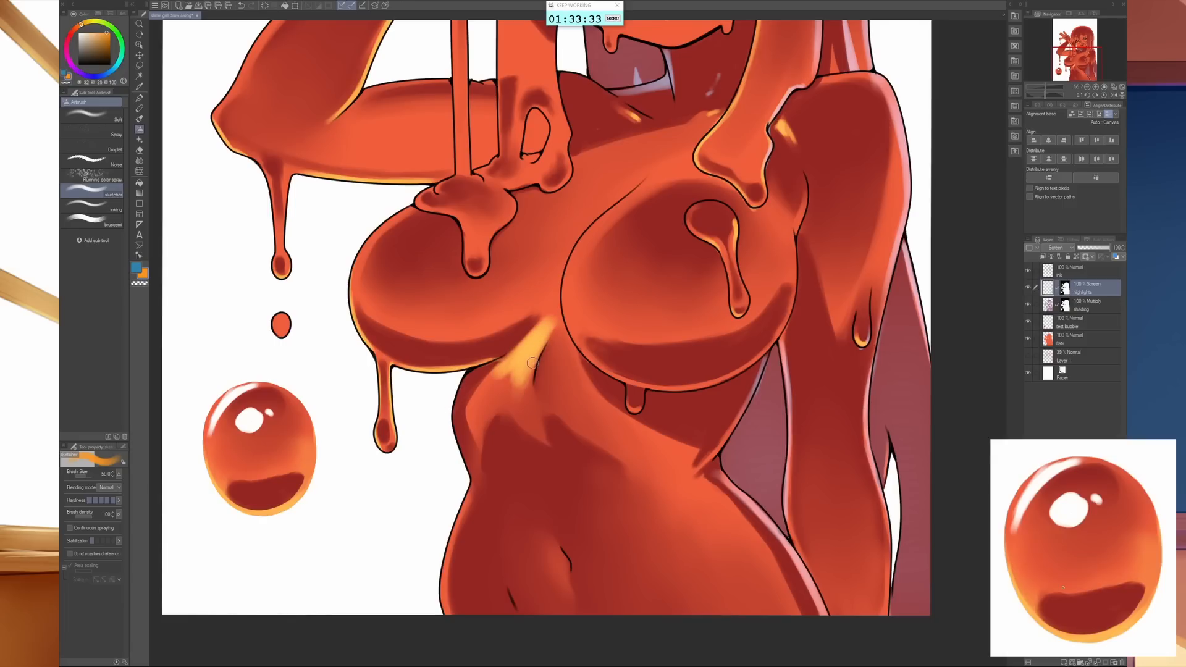
- Reshape the lower end of the orange torso highlight with an enlarged Liquify brush
{"action": "key", "text": "j"}
{"action": "key", "text": "bracketright"}
{"action": "key", "text": "bracketright"}
{"action": "key", "text": "bracketright"}
{"action": "key", "text": "bracketright"}
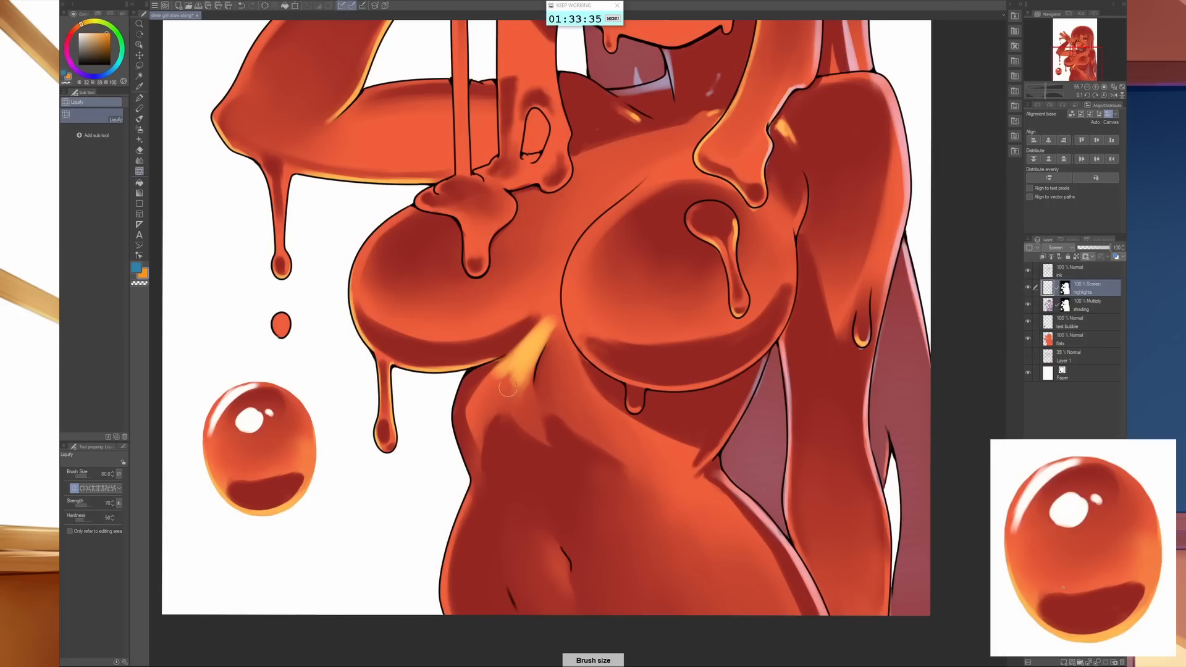
{"action": "left_click_drag", "start_coordinate": [509, 368], "coordinate": [522, 373]}
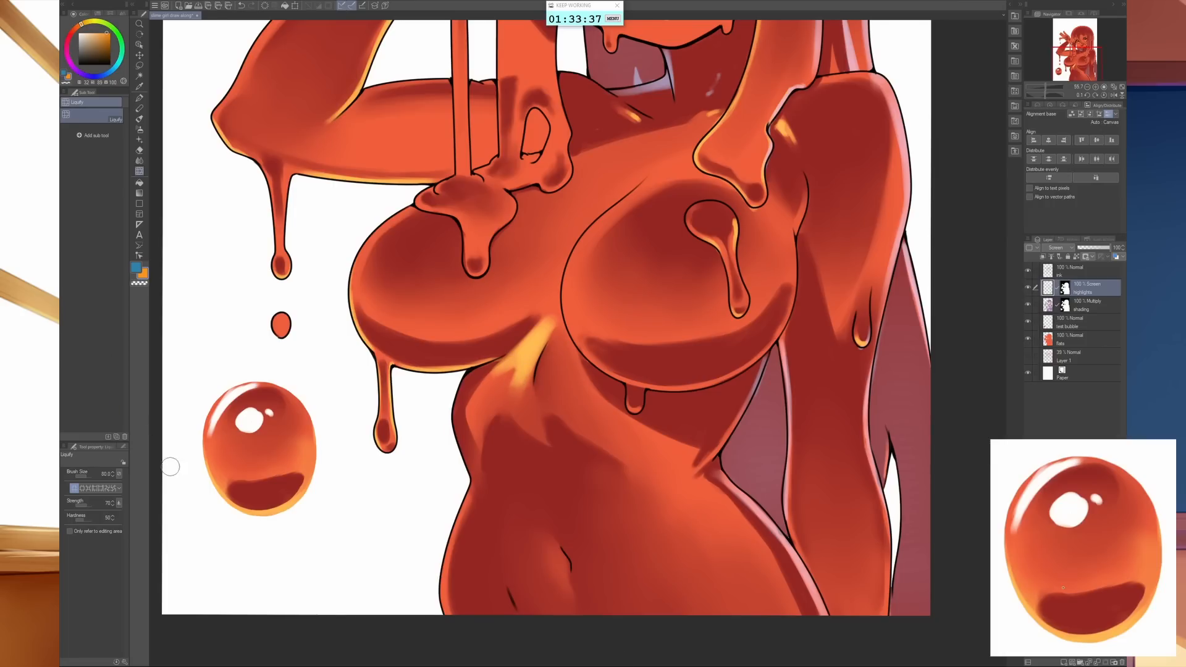
- Blend the orange highlight on the upper torso between the breasts so its lower end fades smoothly
{"action": "key", "text": "j"}
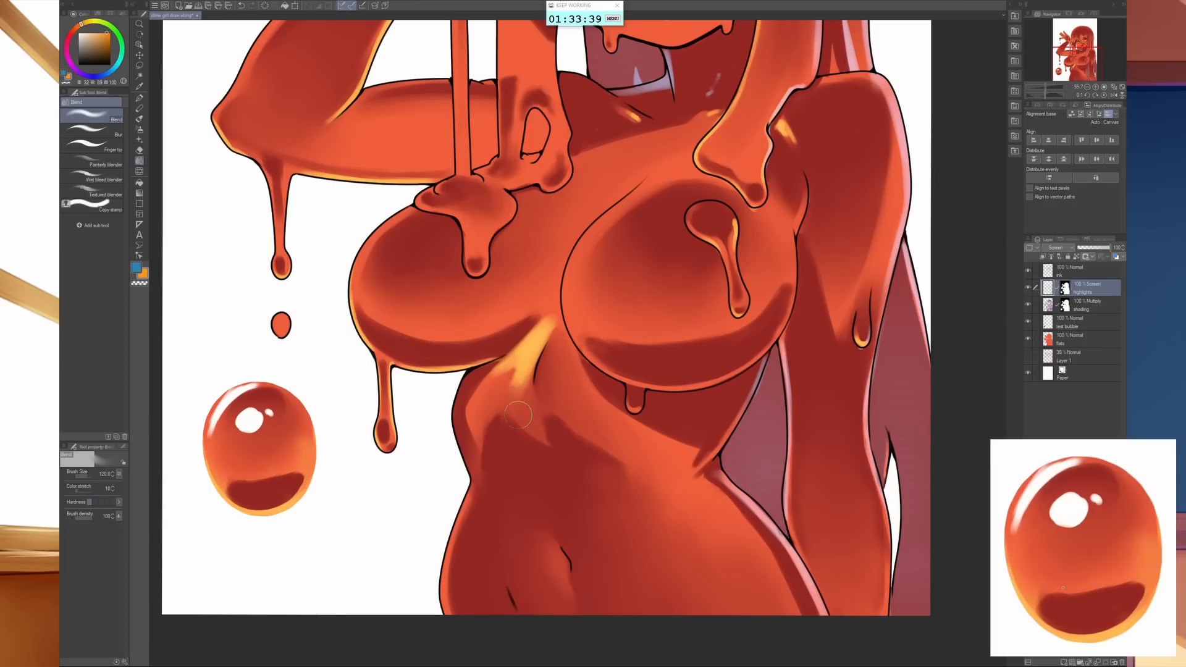
{"action": "key", "text": "bracketright"}
{"action": "mouse_move", "coordinate": [516, 381]}
{"action": "left_mouse_down"}
{"action": "mouse_move", "coordinate": [502, 389]}
{"action": "mouse_move", "coordinate": [520, 358]}
{"action": "mouse_move", "coordinate": [522, 376]}
{"action": "left_mouse_up"}
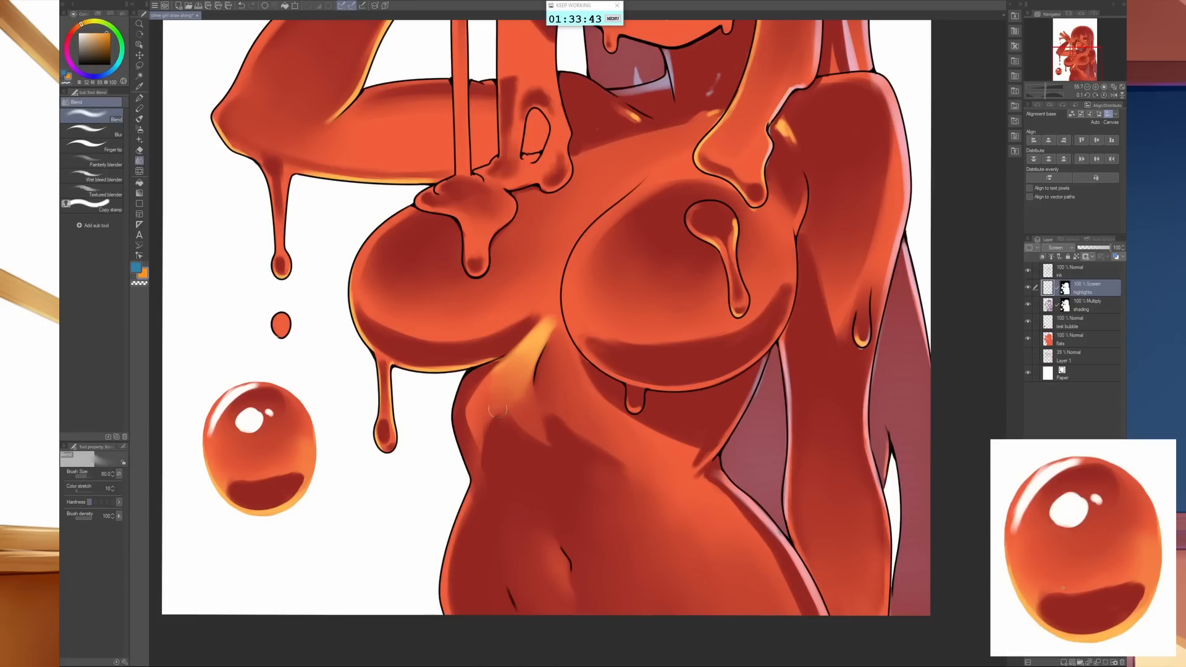
{"action": "mouse_move", "coordinate": [536, 315]}
{"action": "left_mouse_down"}
{"action": "mouse_move", "coordinate": [536, 342]}
{"action": "mouse_move", "coordinate": [549, 307]}
{"action": "mouse_move", "coordinate": [517, 363]}
{"action": "left_mouse_up"}
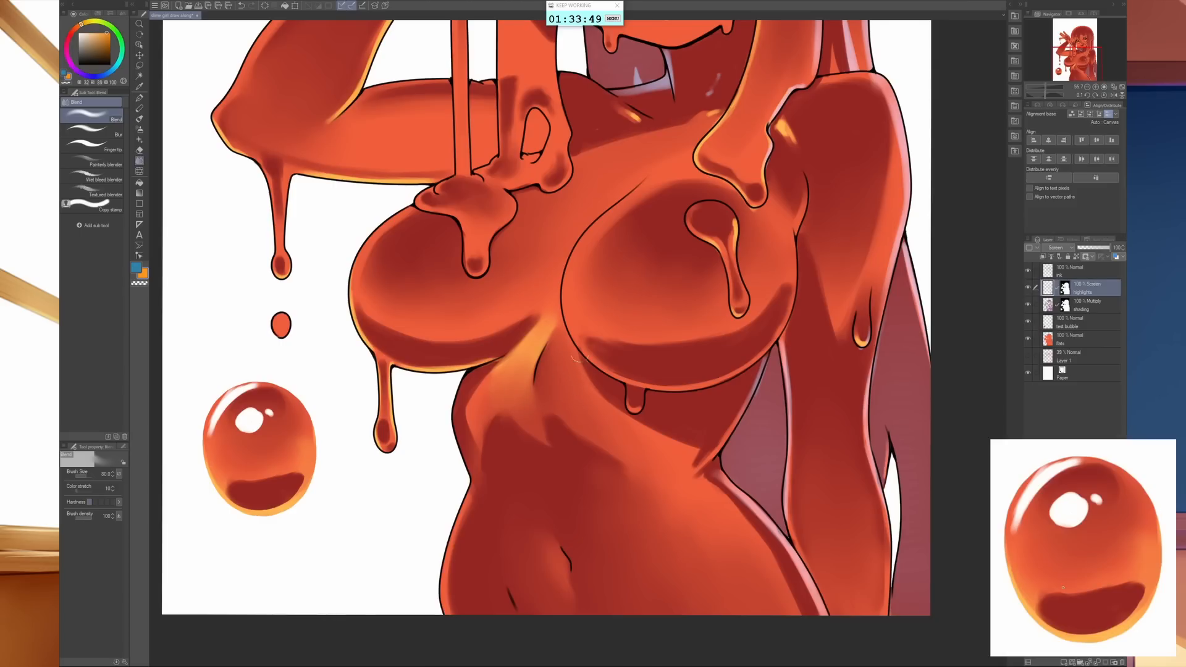
- Airbrush a soft orange glow along the outer edge and above the lower shadow band of both breasts
{"action": "key", "text": "b"}
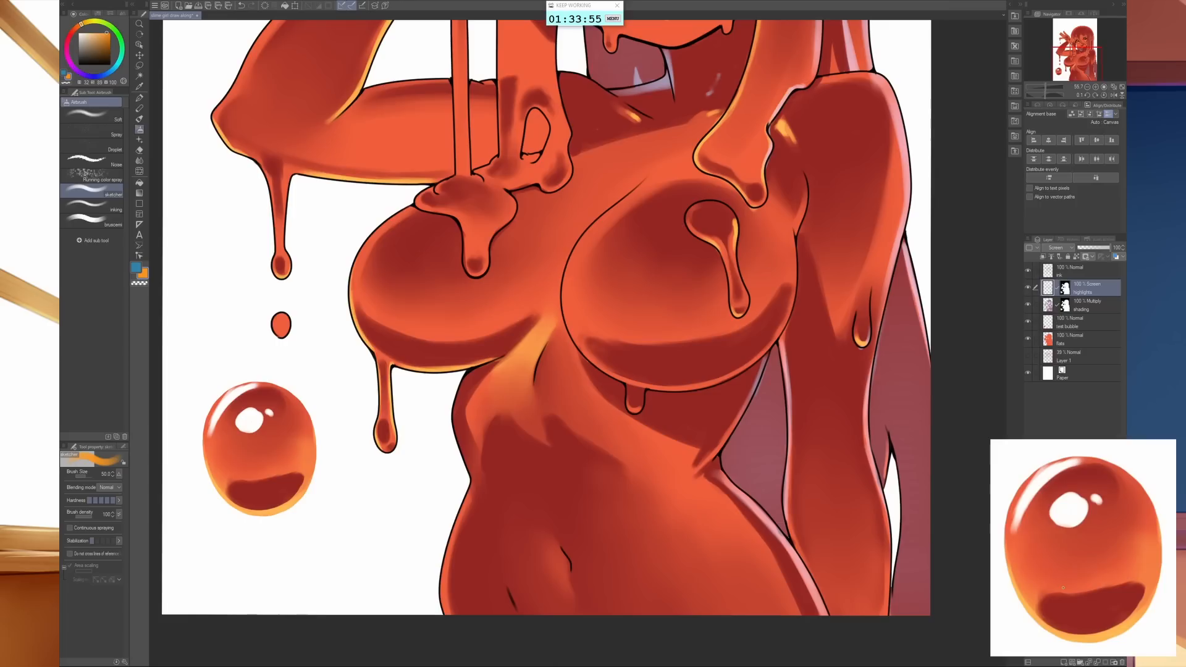
{"action": "left_click_drag", "start_coordinate": [774, 460], "coordinate": [607, 553]}
{"action": "left_click_drag", "start_coordinate": [595, 439], "coordinate": [624, 498]}
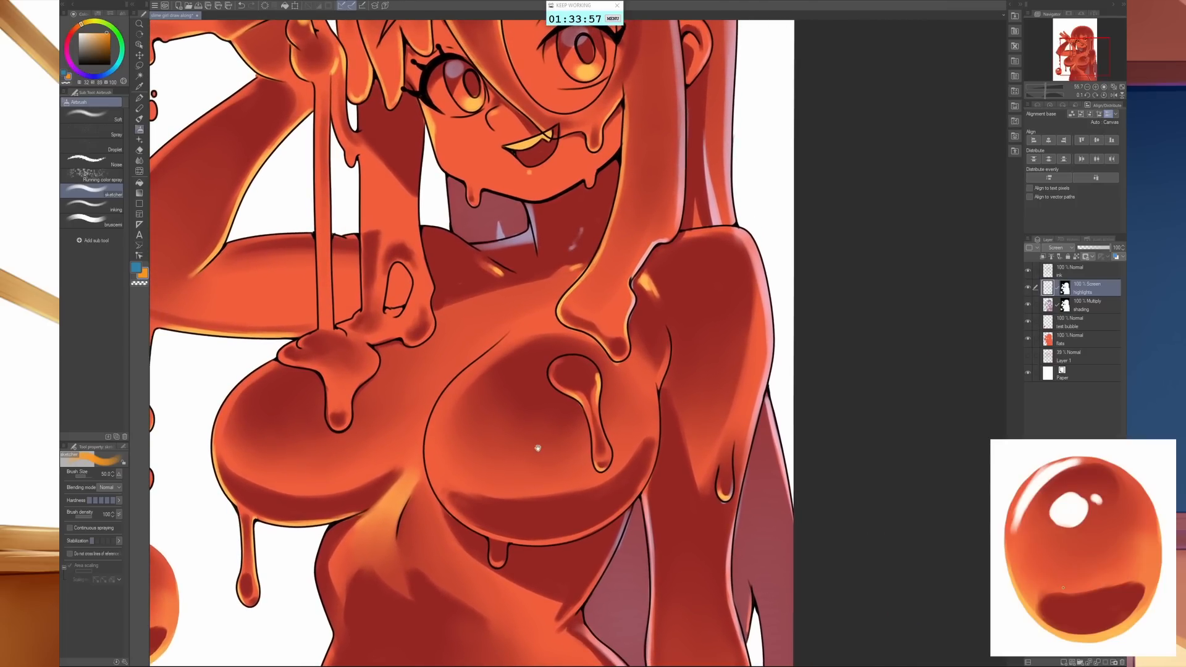
{"action": "left_click_drag", "start_coordinate": [691, 541], "coordinate": [709, 384]}
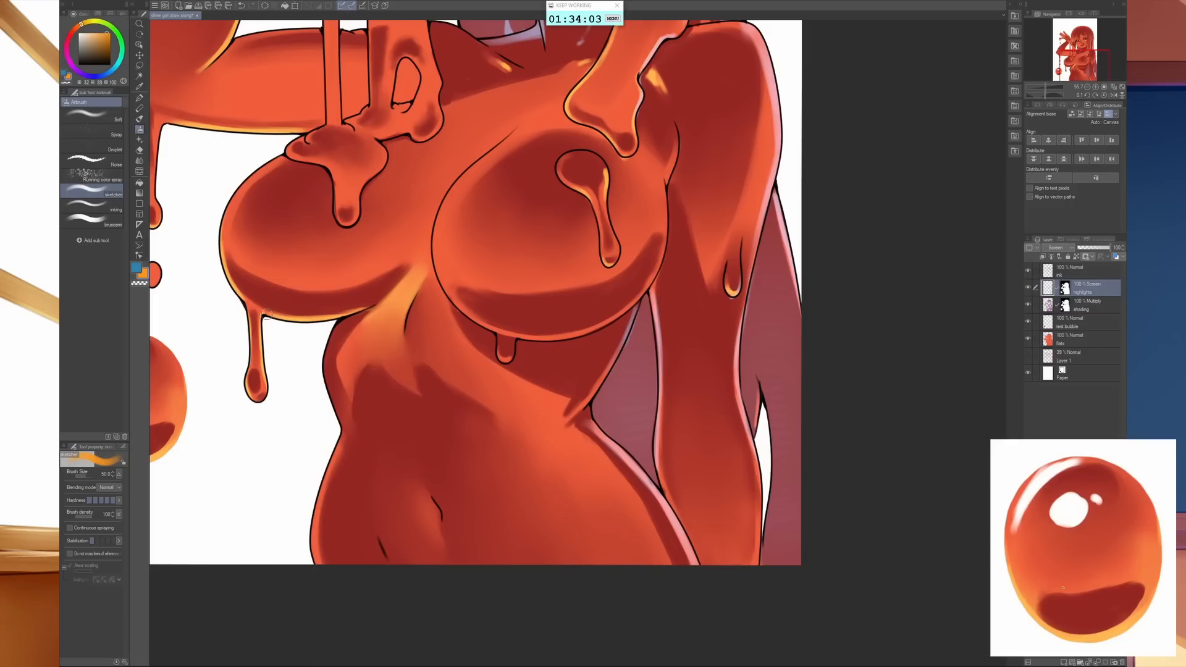
{"action": "left_click_drag", "start_coordinate": [236, 289], "coordinate": [220, 220]}
{"action": "mouse_move", "coordinate": [284, 280]}
{"action": "left_mouse_down"}
{"action": "mouse_move", "coordinate": [345, 286]}
{"action": "mouse_move", "coordinate": [393, 270]}
{"action": "left_mouse_up"}
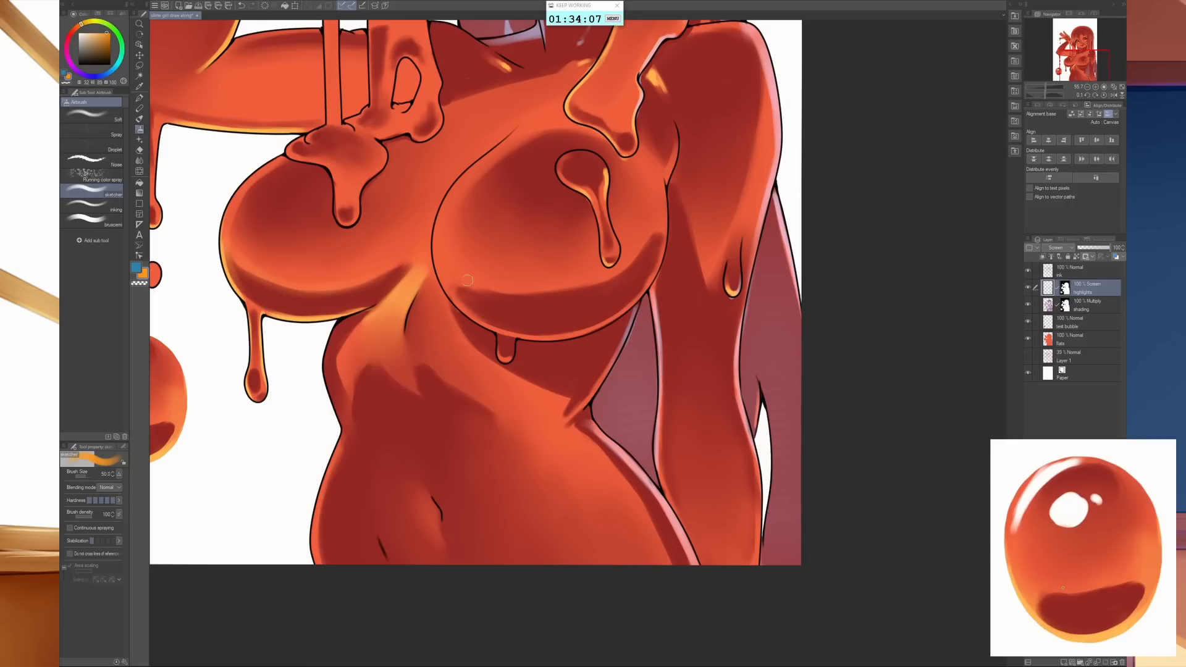
{"action": "left_click_drag", "start_coordinate": [467, 281], "coordinate": [621, 262]}
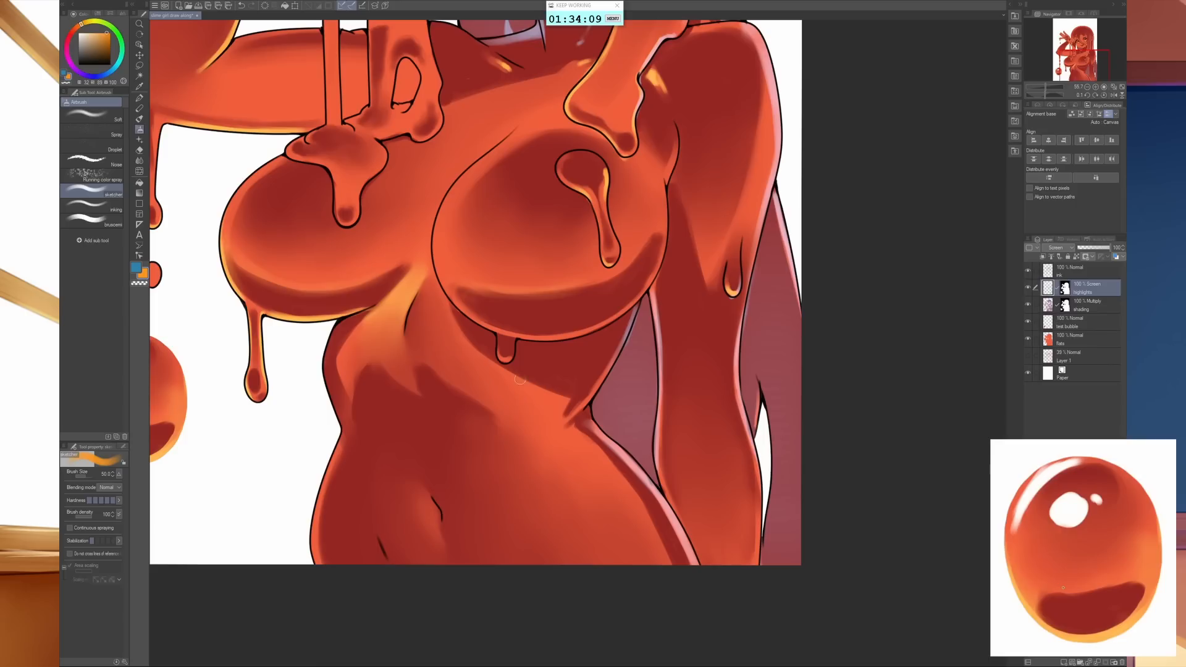
- Airbrush a thin orange rim along the inner and lower edge of the breast nearer the lowered arm, using brush size 30
{"action": "key", "text": "bracketleft"}
{"action": "key", "text": "bracketleft"}
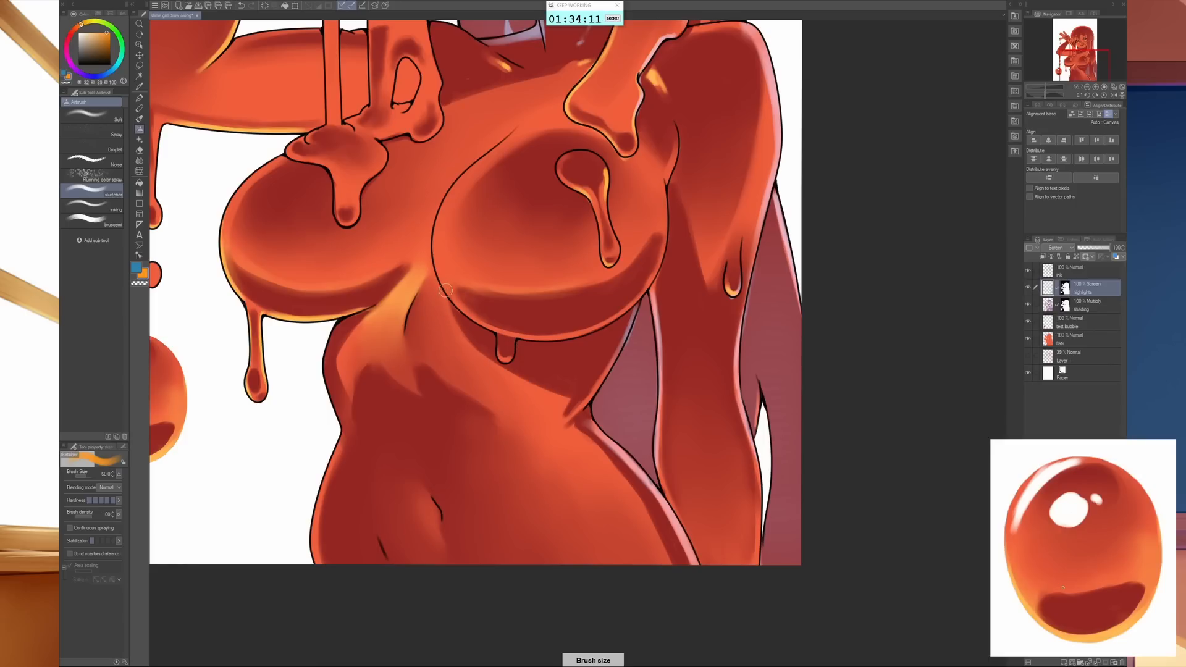
{"action": "left_click_drag", "start_coordinate": [438, 277], "coordinate": [425, 263]}
{"action": "key", "text": "bracketright"}
{"action": "key", "text": "bracketright"}
{"action": "key", "text": "bracketright"}
{"action": "key", "text": "bracketleft"}
{"action": "key", "text": "bracketleft"}
{"action": "key", "text": "bracketleft"}
{"action": "key", "text": "bracketleft"}
{"action": "key", "text": "bracketleft"}
{"action": "key", "text": "bracketleft"}
{"action": "key", "text": "bracketleft"}
{"action": "key", "text": "bracketleft"}
{"action": "key", "text": "bracketleft"}
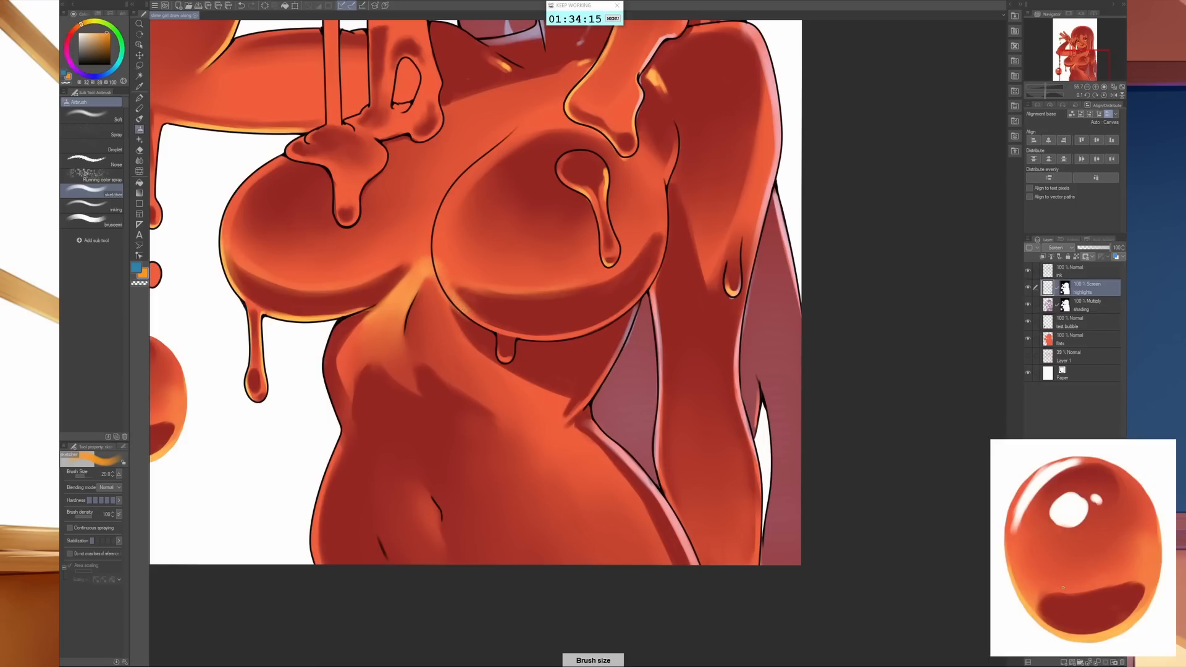
{"action": "key", "text": "bracketright"}
{"action": "key", "text": "bracketright"}
{"action": "key", "text": "bracketright"}
{"action": "key", "text": "bracketright"}
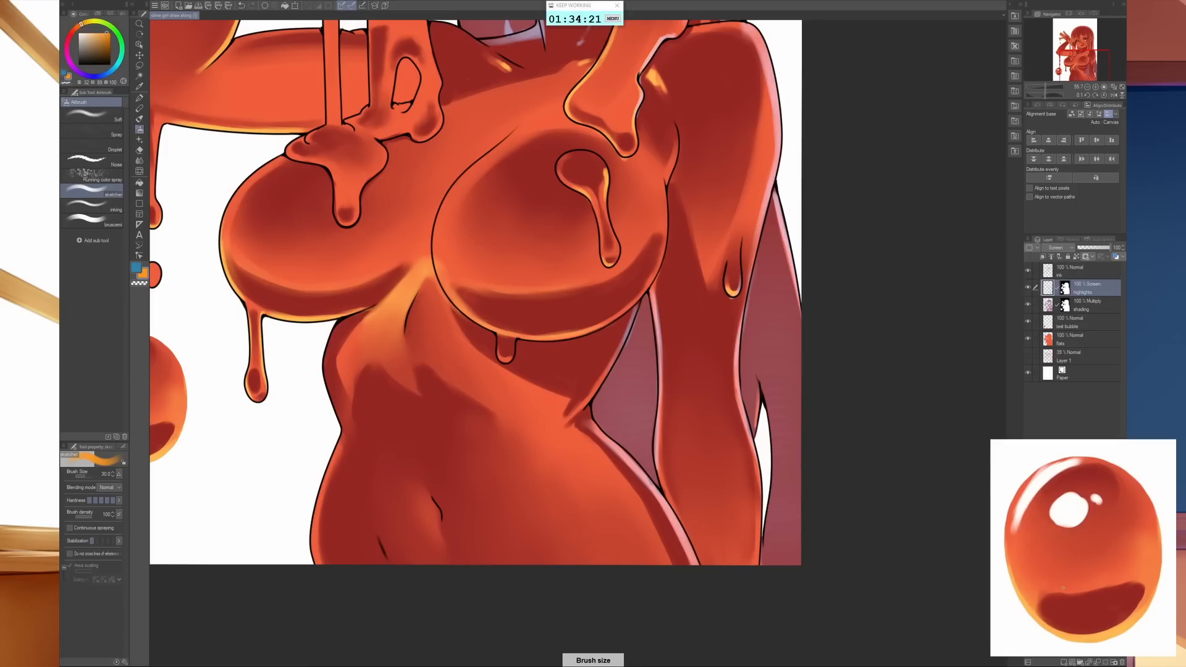
{"action": "key", "text": "bracketright"}
{"action": "key", "text": "bracketright"}
{"action": "key", "text": "bracketright"}
{"action": "scroll", "coordinate": [766, 426], "scroll_direction": "down", "scroll_amount": 3}
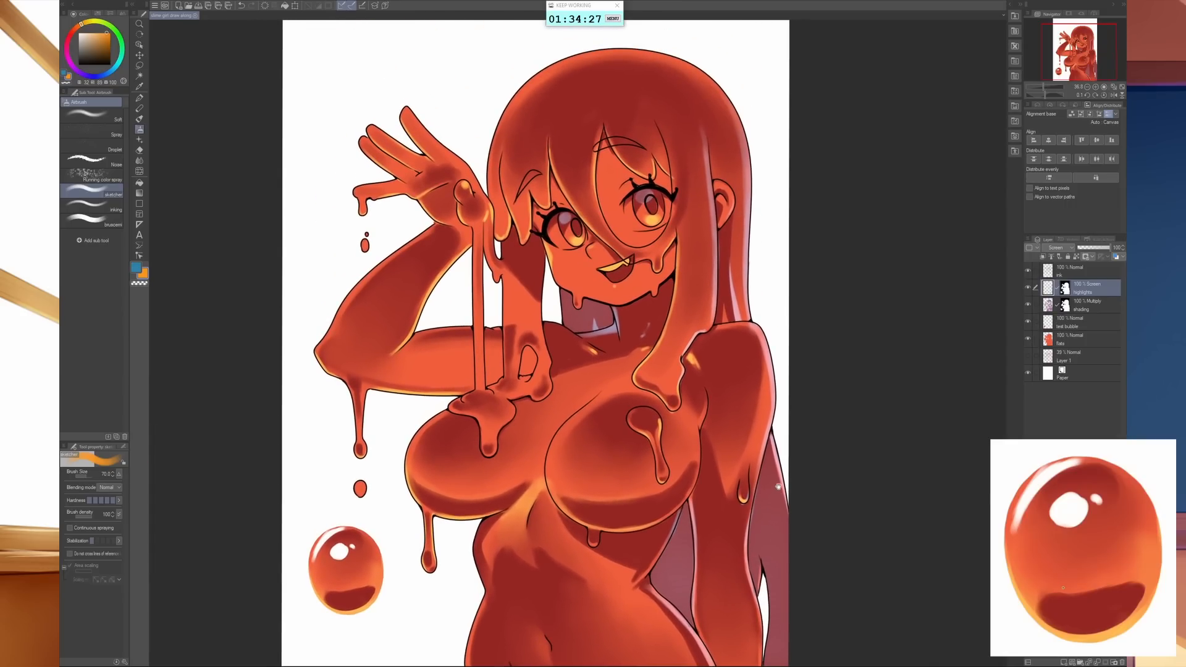
- Add a new layer above the highlights layer and name it "white highlights"
{"action": "left_click", "coordinate": [782, 437]}
{"action": "left_click", "coordinate": [1063, 661]}
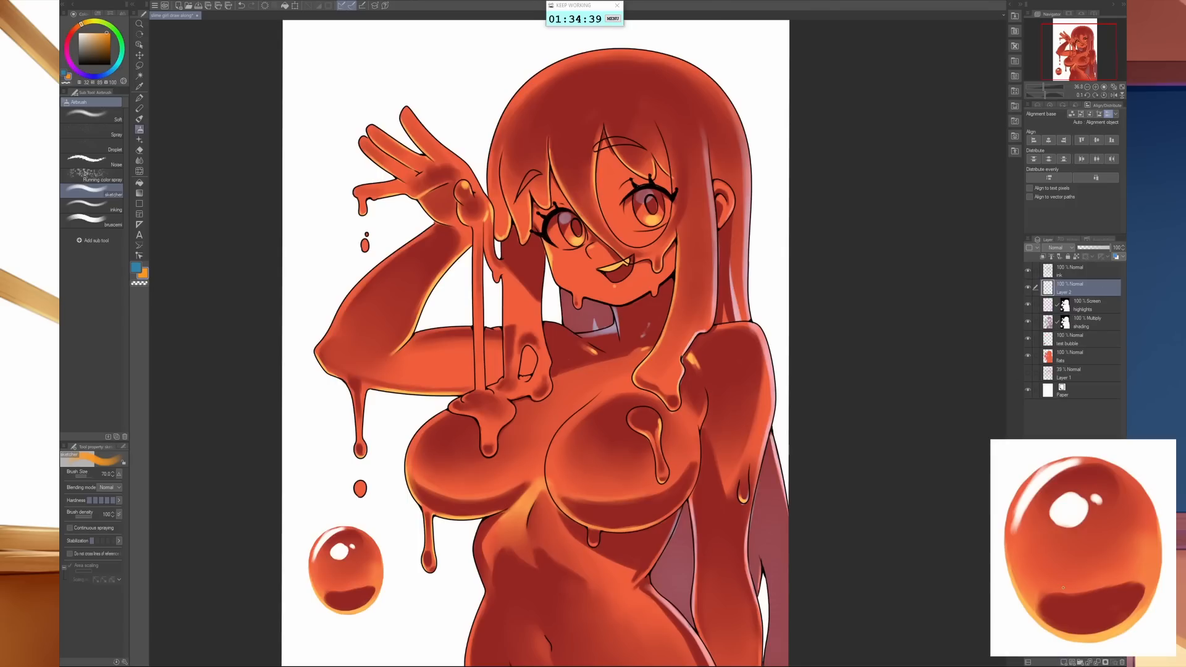
{"action": "double_click", "coordinate": [1074, 290]}
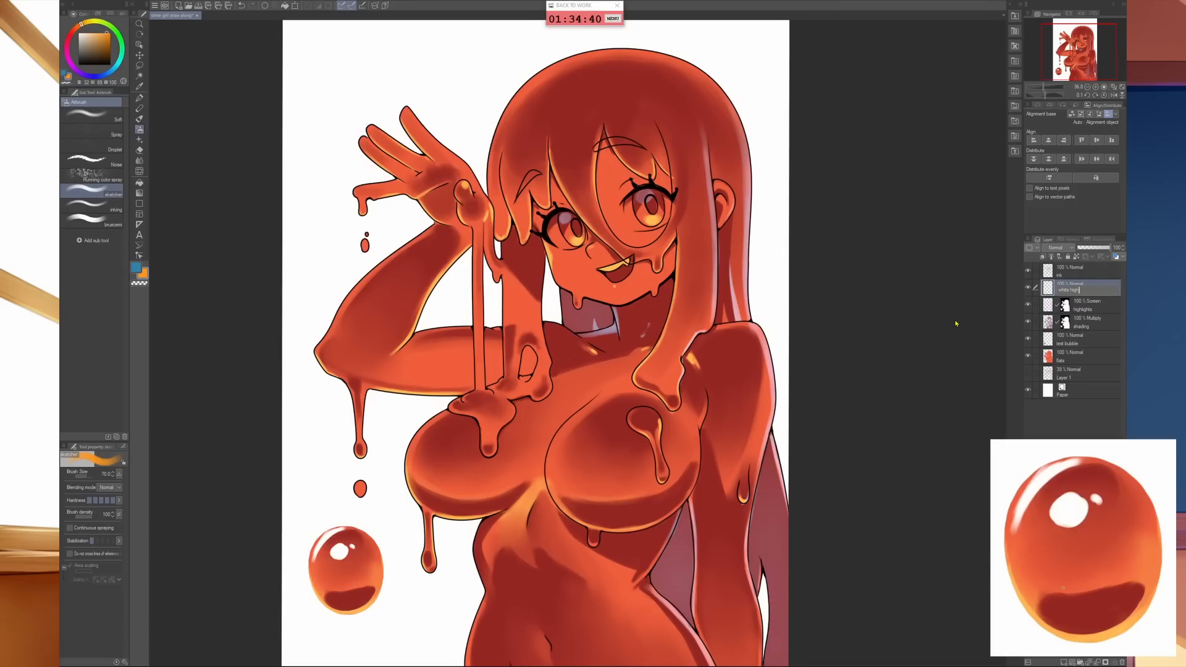
{"action": "type", "text": "white highlights"}
{"action": "key", "text": "Return"}
- Choose white as the drawing colour and mask the white highlights layer using the existing highlights mask as the selection
{"action": "left_click", "coordinate": [78, 33]}
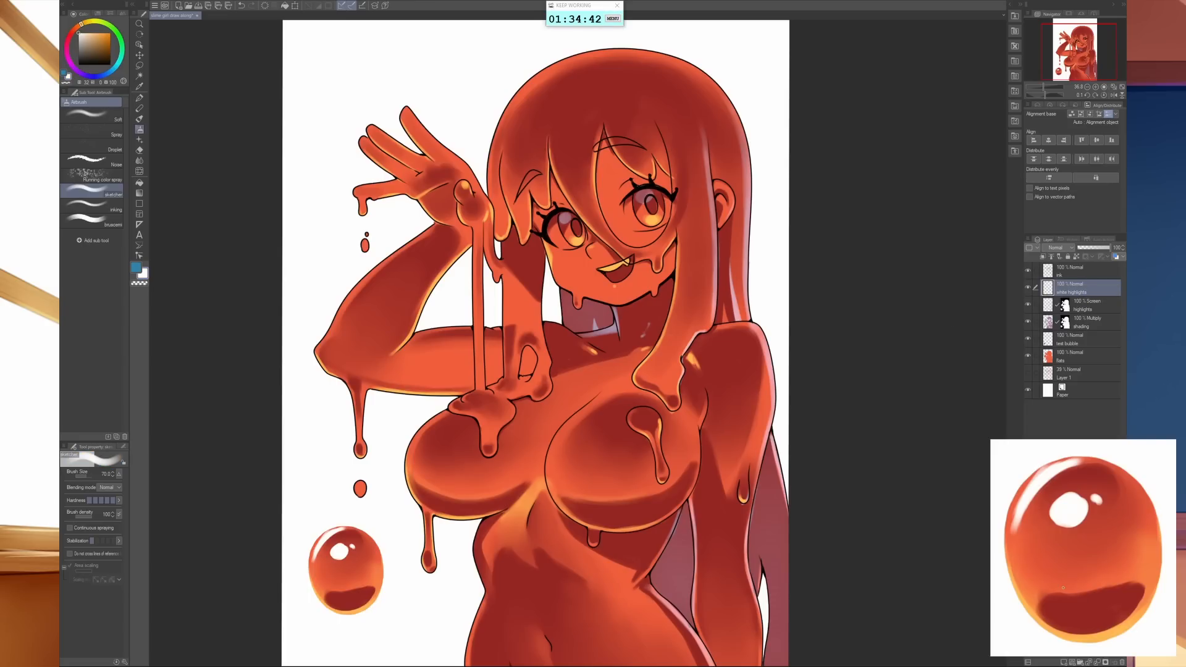
{"action": "key", "text": "bracketleft"}
{"action": "key", "text": "bracketleft"}
{"action": "key", "text": "bracketleft"}
{"action": "key", "text": "bracketleft"}
{"action": "key", "text": "bracketleft"}
{"action": "key", "text": "bracketleft"}
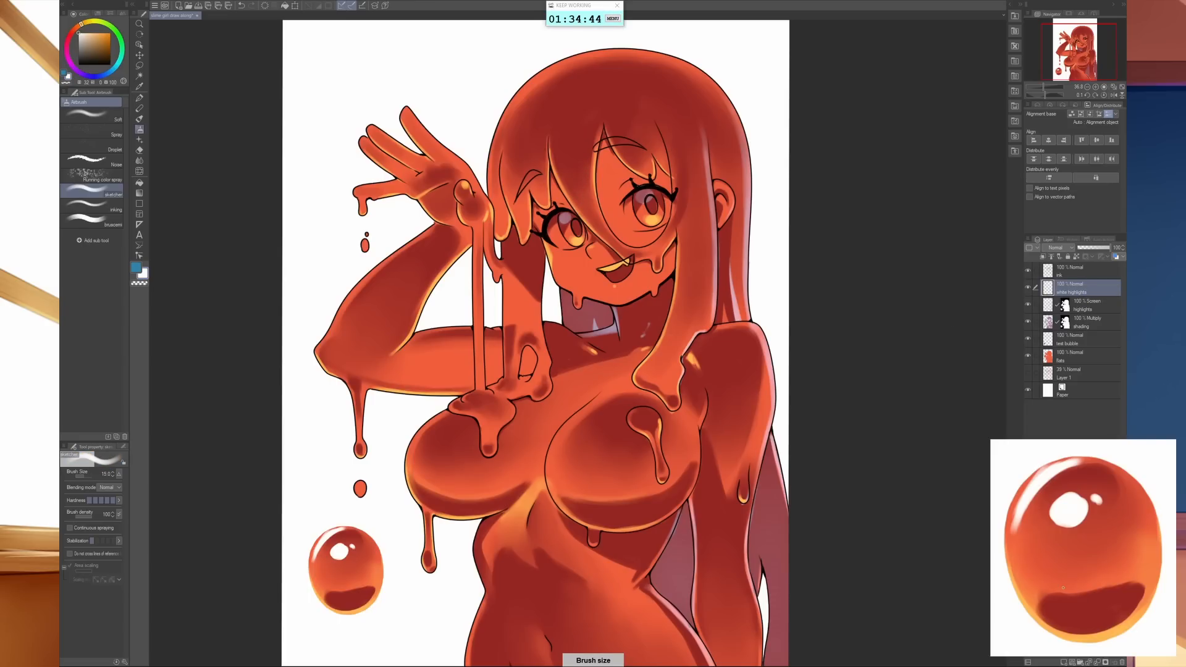
{"action": "left_click", "coordinate": [1066, 307], "text": "ctrl"}
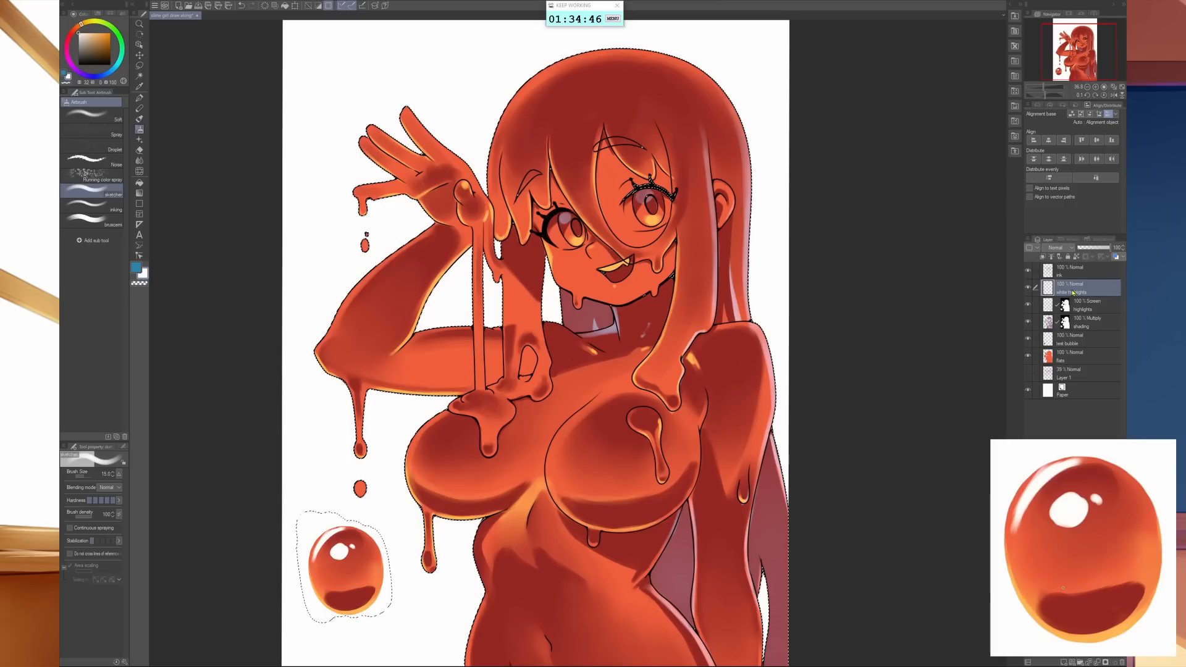
{"action": "left_click", "coordinate": [1106, 662]}
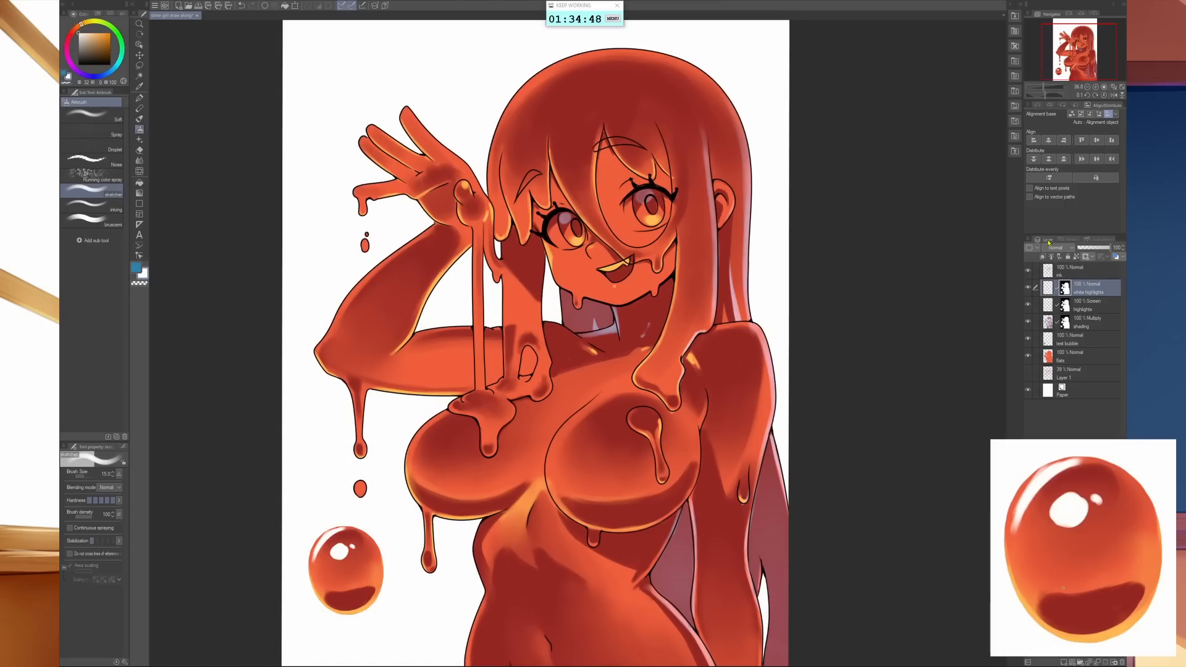
{"action": "left_click", "coordinate": [1050, 289]}
- Paint a white rim along the crown of the hair on the raised-hand side with an enlarged inking airbrush
{"action": "key", "text": "bracketright"}
{"action": "key", "text": "bracketright"}
{"action": "key", "text": "bracketright"}
{"action": "key", "text": "bracketright"}
{"action": "key", "text": "bracketright"}
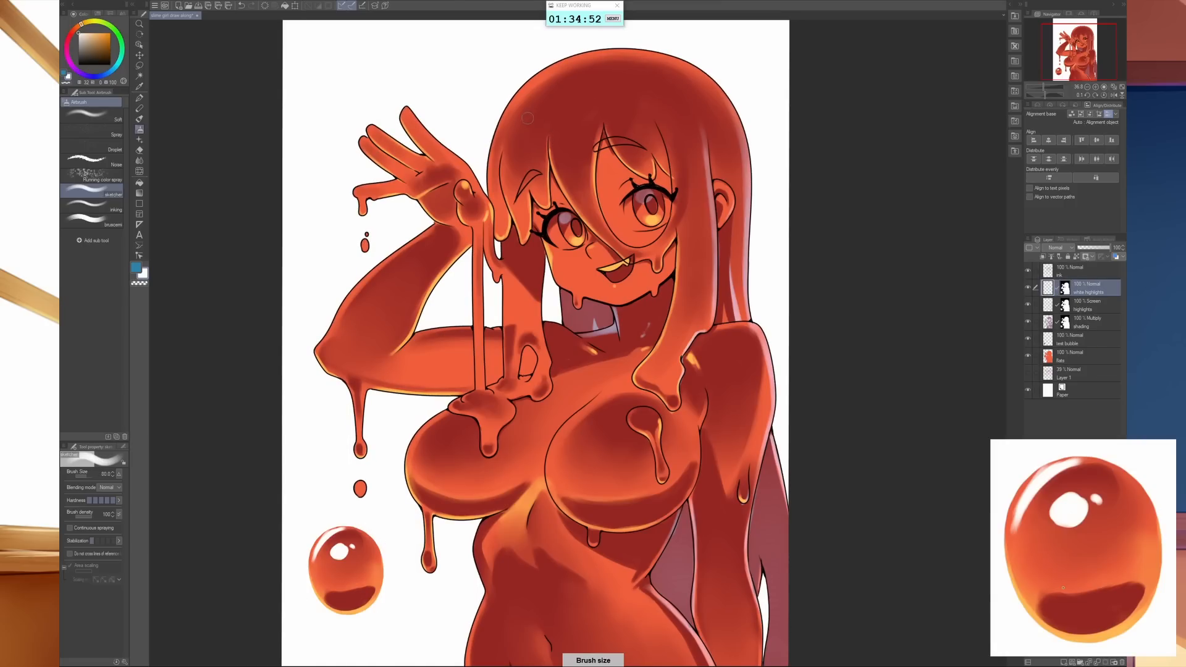
{"action": "left_click", "coordinate": [93, 203]}
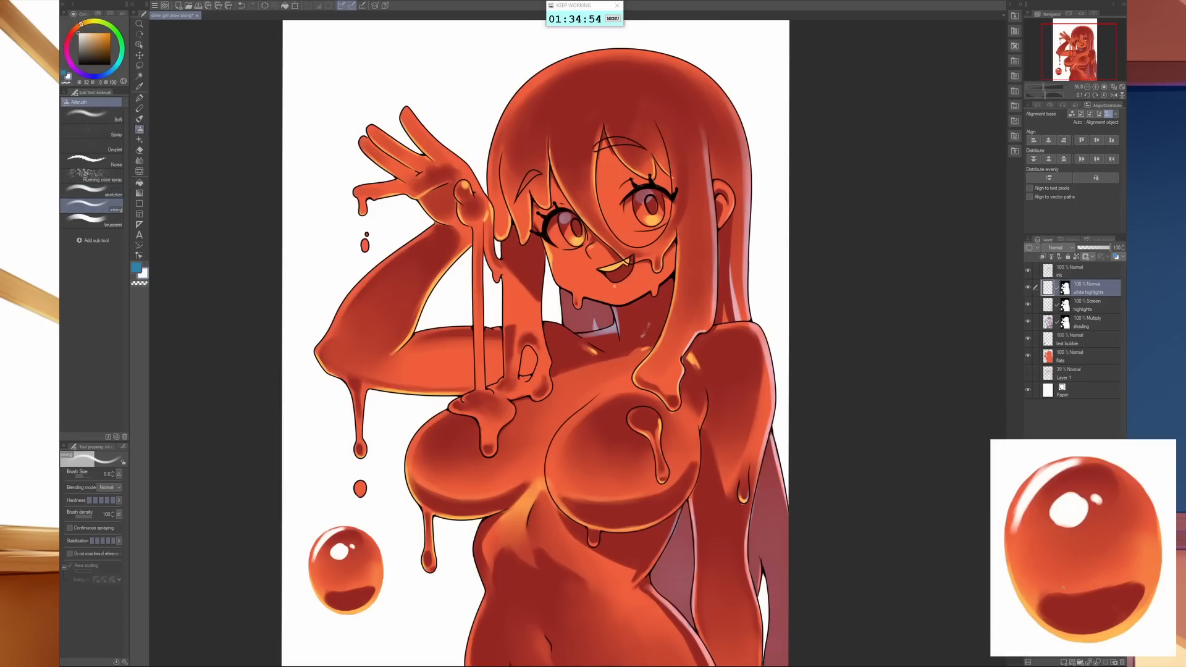
{"action": "key", "text": "bracketright"}
{"action": "key", "text": "bracketright"}
{"action": "key", "text": "bracketright"}
{"action": "key", "text": "bracketright"}
{"action": "key", "text": "bracketright"}
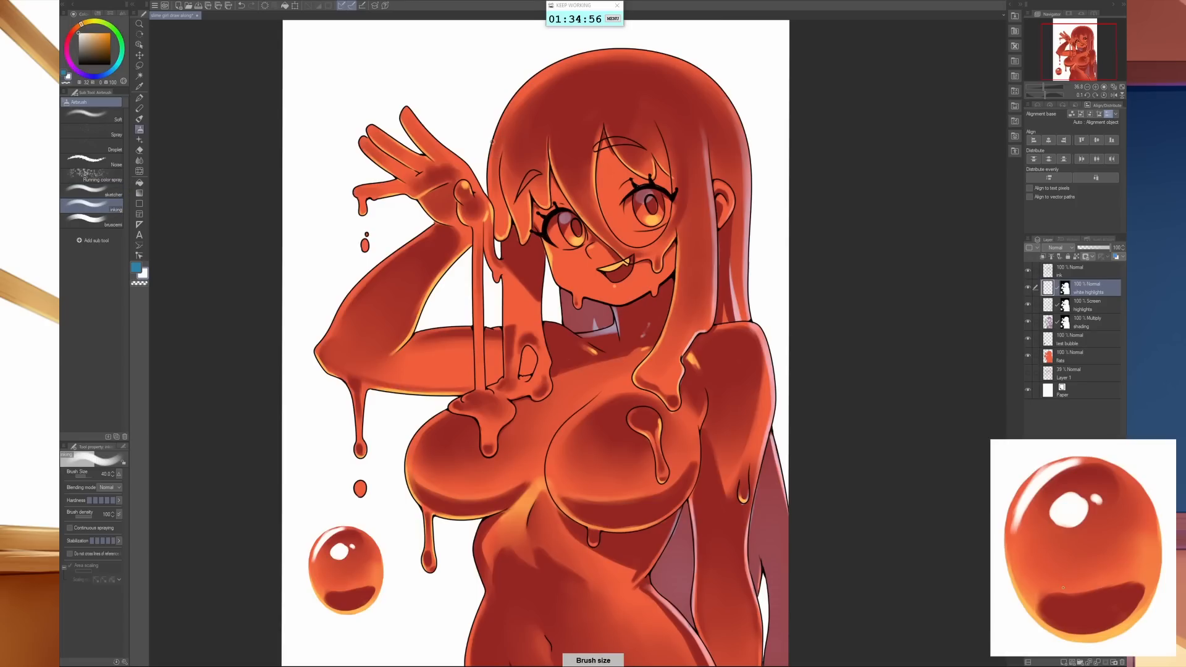
{"action": "key", "text": "bracketright"}
{"action": "key", "text": "bracketright"}
{"action": "key", "text": "bracketright"}
{"action": "key", "text": "bracketright"}
{"action": "key", "text": "bracketright"}
{"action": "mouse_move", "coordinate": [486, 178]}
{"action": "left_mouse_down"}
{"action": "mouse_move", "coordinate": [505, 109]}
{"action": "mouse_move", "coordinate": [531, 79]}
{"action": "mouse_move", "coordinate": [596, 49]}
{"action": "mouse_move", "coordinate": [663, 50]}
{"action": "mouse_move", "coordinate": [719, 76]}
{"action": "mouse_move", "coordinate": [742, 106]}
{"action": "mouse_move", "coordinate": [709, 72]}
{"action": "mouse_move", "coordinate": [656, 51]}
{"action": "mouse_move", "coordinate": [595, 54]}
{"action": "mouse_move", "coordinate": [527, 93]}
{"action": "left_mouse_up"}
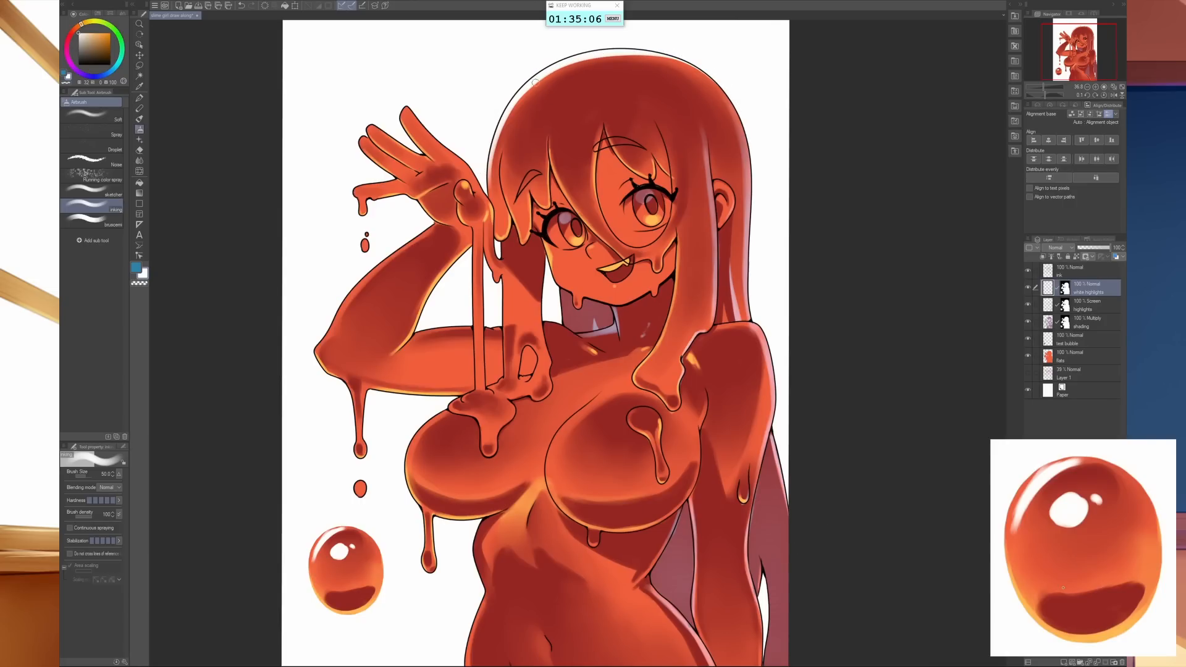
- Paint a large round white highlight on the crown of the hair and a smaller spot beside it with a reduced brush
{"action": "mouse_move", "coordinate": [522, 105]}
{"action": "left_mouse_down"}
{"action": "mouse_move", "coordinate": [535, 83]}
{"action": "mouse_move", "coordinate": [544, 101]}
{"action": "mouse_move", "coordinate": [528, 90]}
{"action": "mouse_move", "coordinate": [539, 87]}
{"action": "mouse_move", "coordinate": [529, 100]}
{"action": "left_mouse_up"}
{"action": "key", "text": "bracketleft"}
{"action": "key", "text": "bracketleft"}
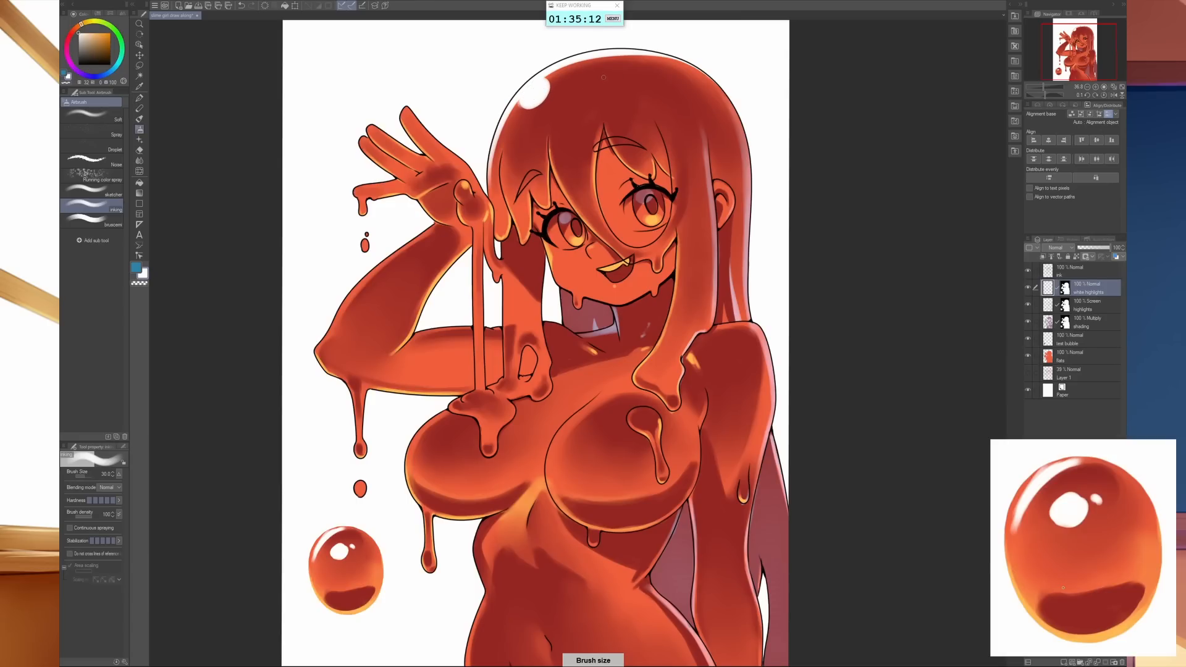
{"action": "key", "text": "bracketleft"}
{"action": "left_click_drag", "start_coordinate": [570, 78], "coordinate": [577, 70]}
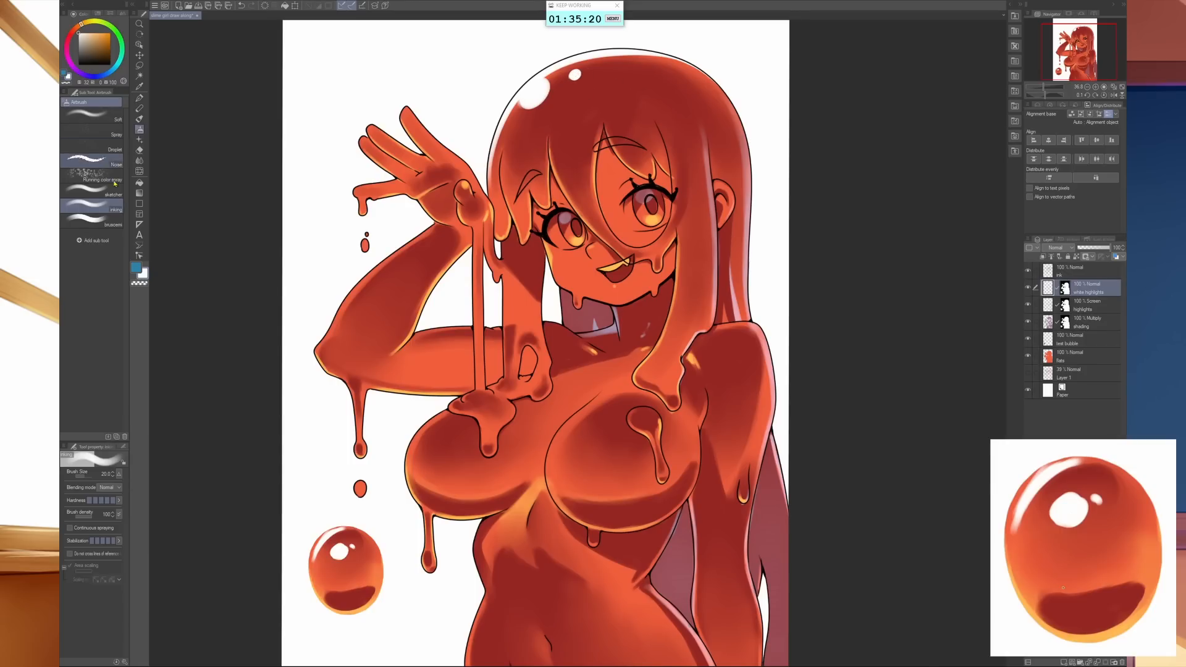
- Switch to the sketcher airbrush at size 17 and add a tiny white dot on the crown and thin white streaks along the fringe
{"action": "left_click", "coordinate": [93, 221]}
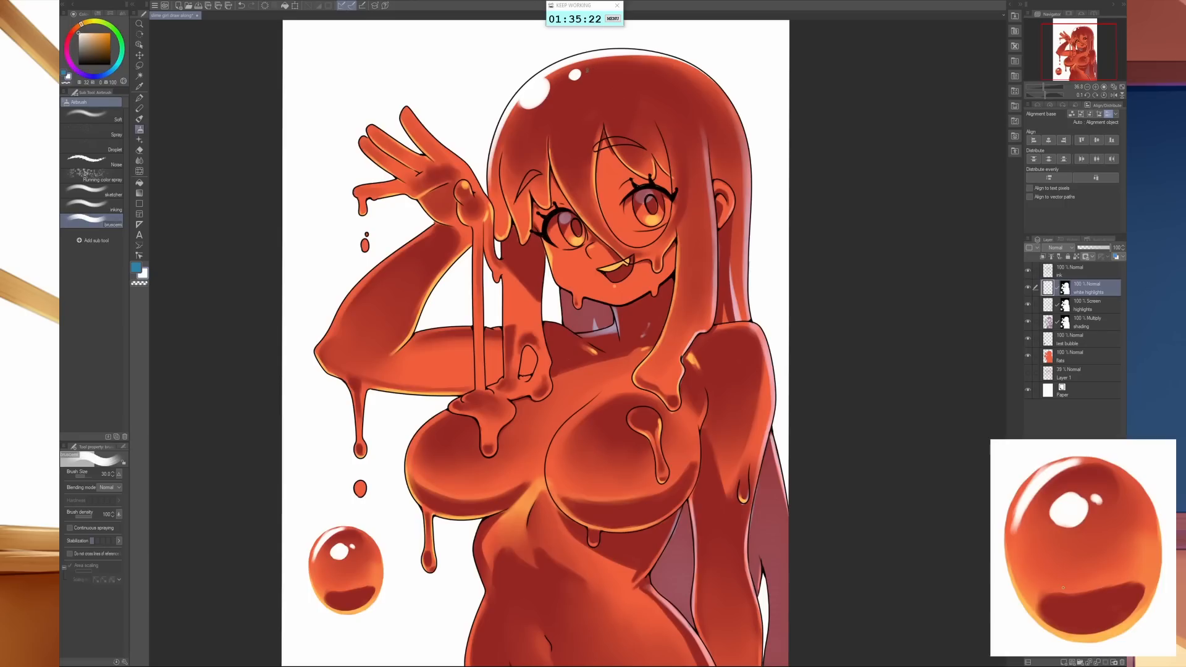
{"action": "left_click", "coordinate": [93, 191]}
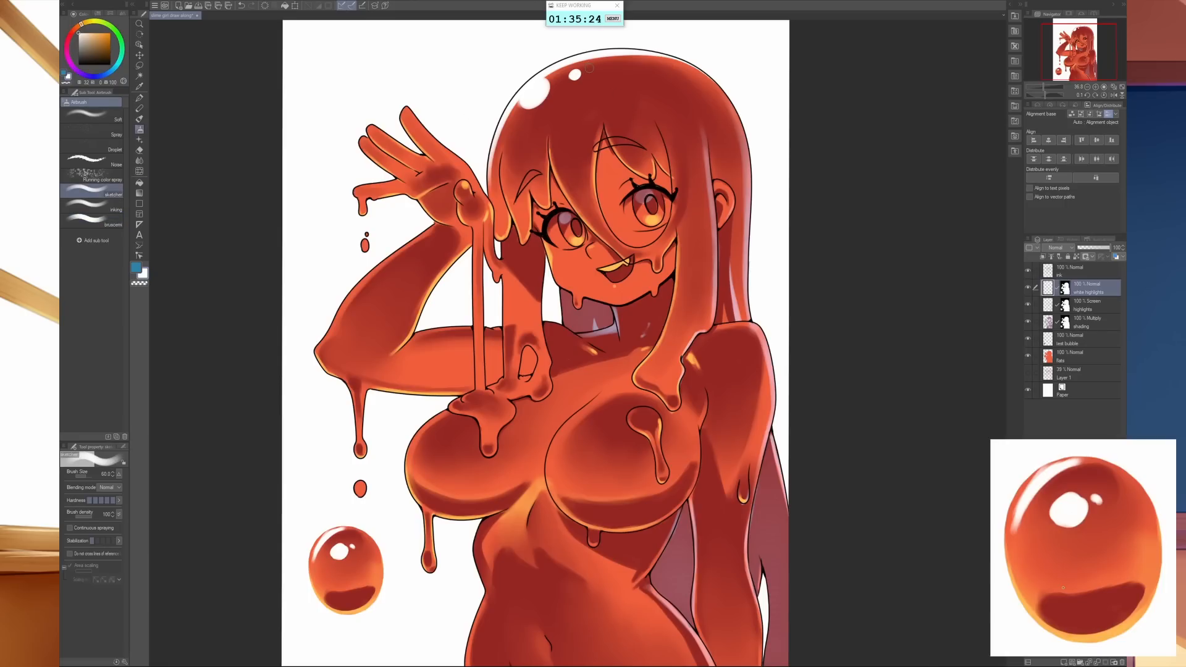
{"action": "key", "text": "bracketleft"}
{"action": "key", "text": "bracketleft"}
{"action": "key", "text": "bracketleft"}
{"action": "key", "text": "bracketleft"}
{"action": "key", "text": "bracketleft"}
{"action": "key", "text": "bracketleft"}
{"action": "key", "text": "bracketright"}
{"action": "key", "text": "bracketleft"}
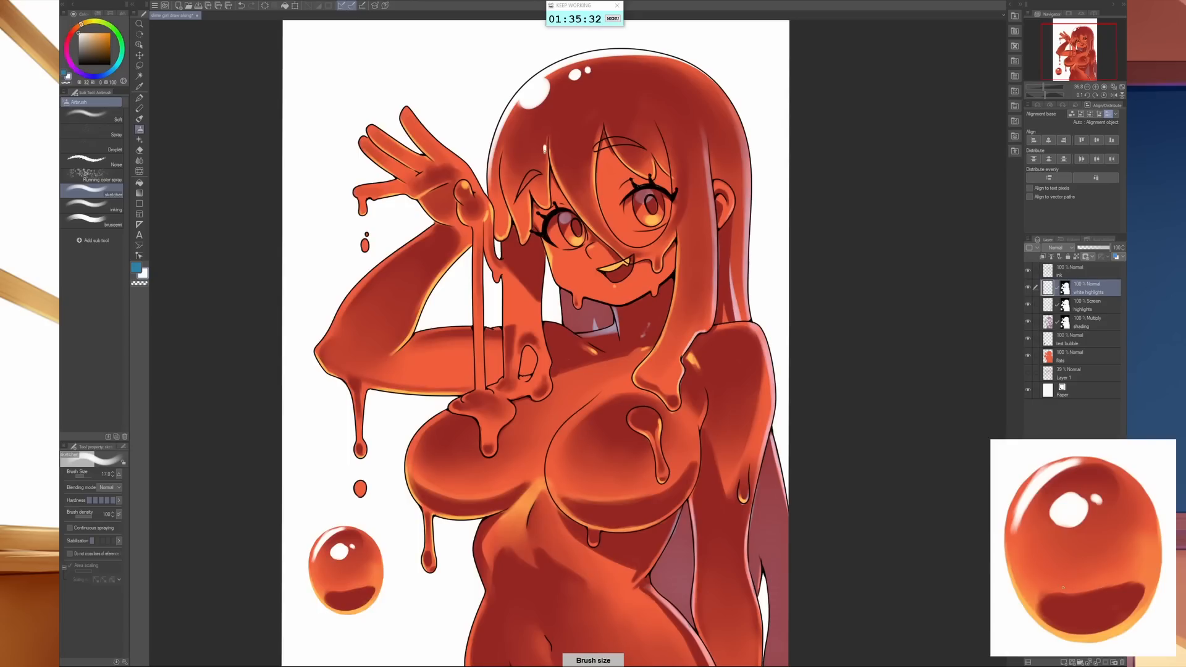
{"action": "mouse_move", "coordinate": [544, 148]}
{"action": "left_mouse_down"}
{"action": "mouse_move", "coordinate": [547, 168]}
{"action": "mouse_move", "coordinate": [490, 181]}
{"action": "mouse_move", "coordinate": [488, 199]}
{"action": "left_mouse_up"}
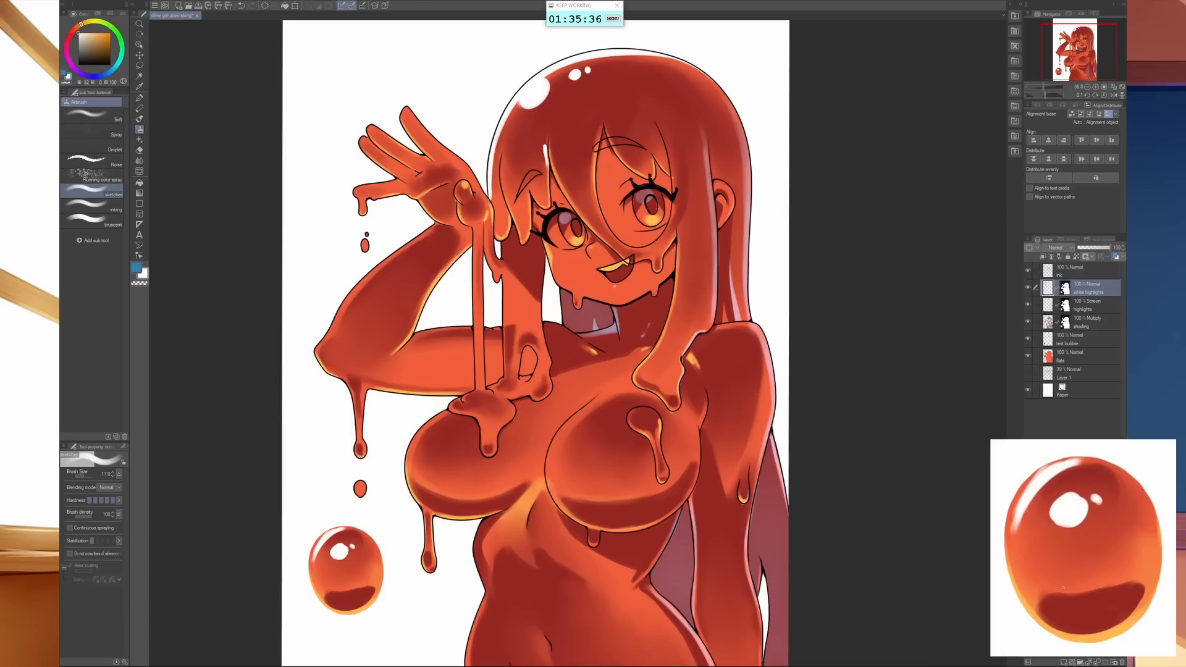
- Paint a white oval with small dots above and below it on the central fringe lock, undoing the last two strokes
{"action": "key", "text": "bracketleft"}
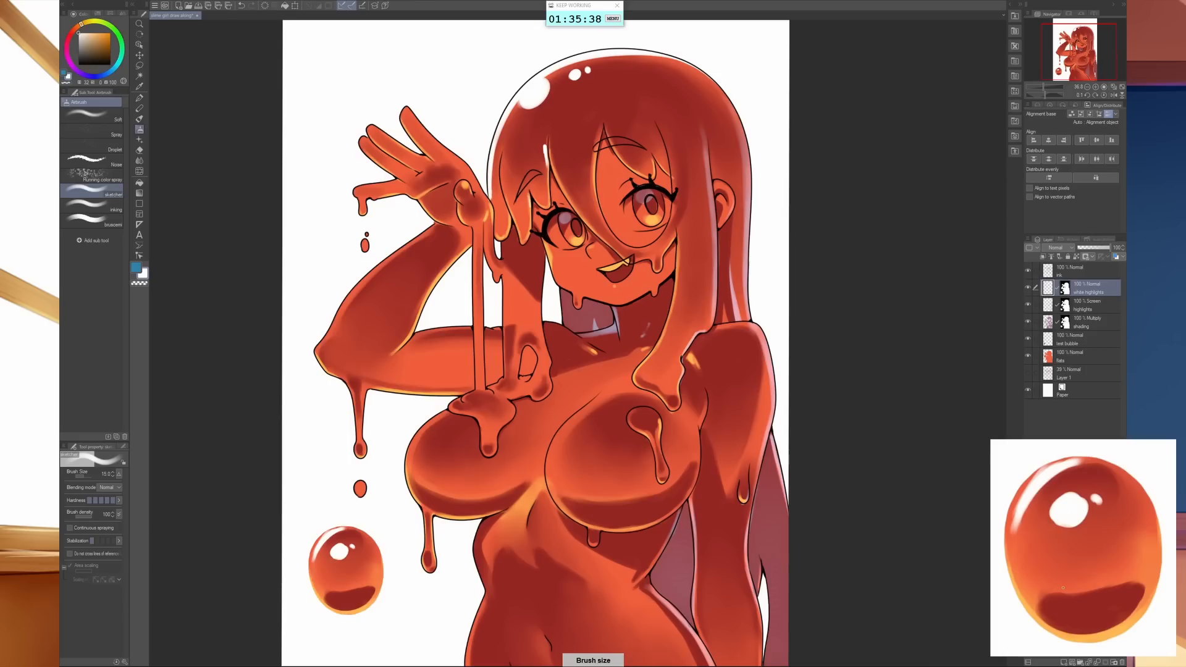
{"action": "key", "text": "bracketright"}
{"action": "key", "text": "bracketright"}
{"action": "left_click_drag", "start_coordinate": [572, 136], "coordinate": [571, 162]}
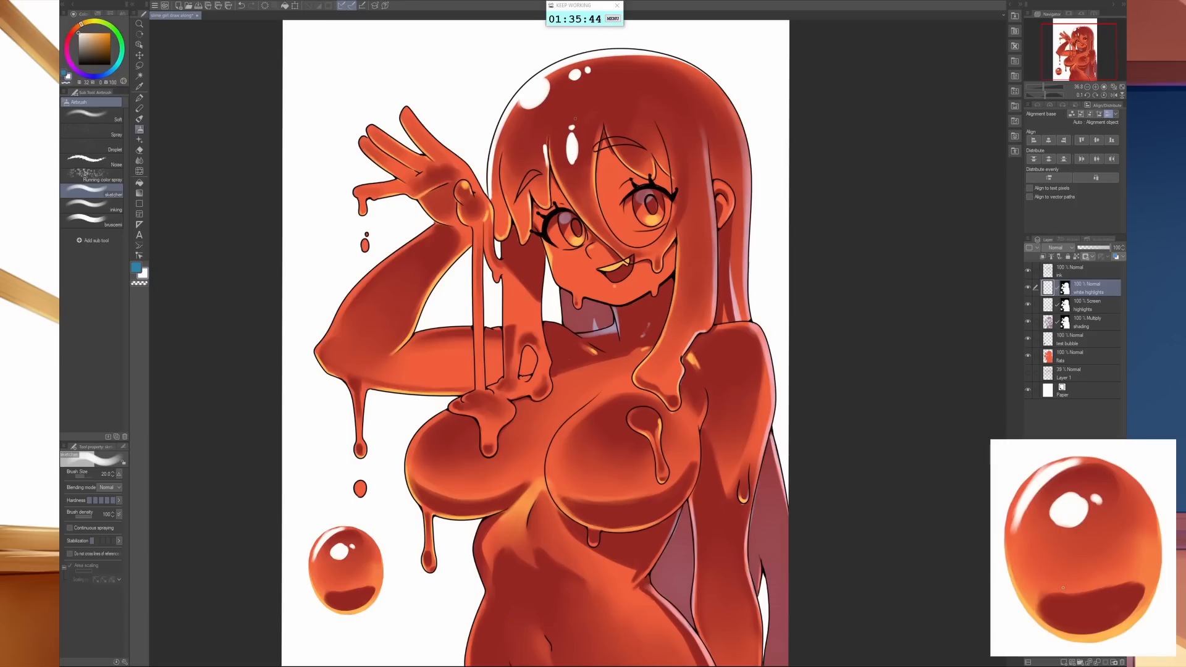
{"action": "key", "text": "bracketleft"}
{"action": "key", "text": "bracketright"}
{"action": "key", "text": "bracketright"}
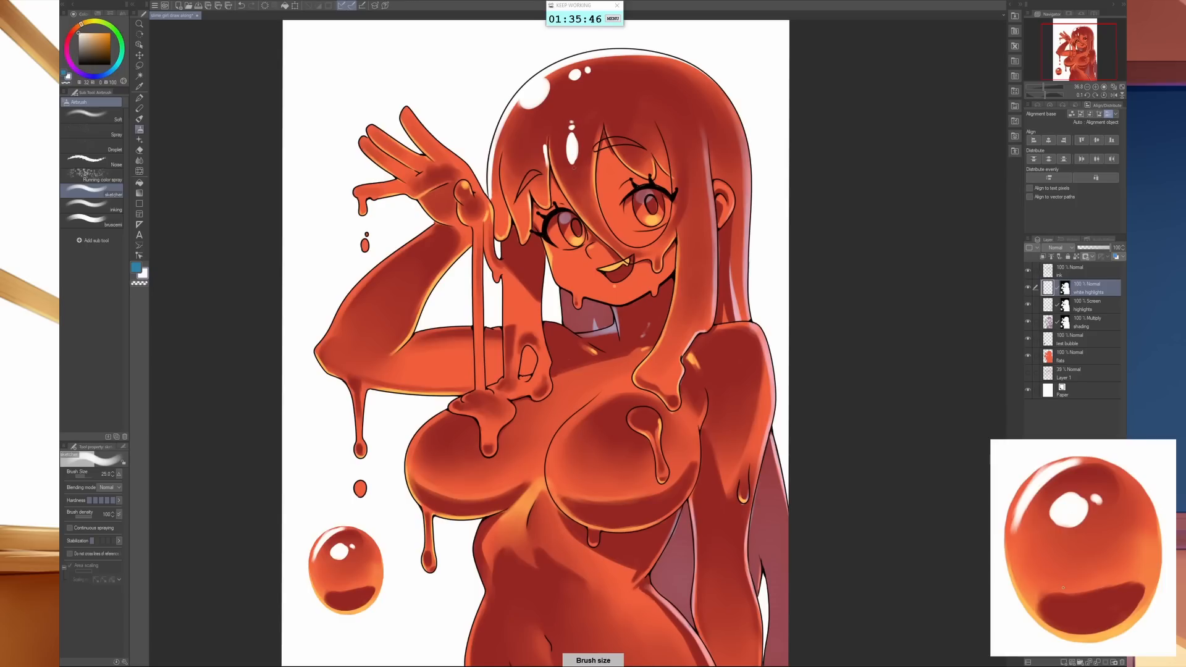
{"action": "key", "text": "bracketleft"}
{"action": "key", "text": "bracketleft"}
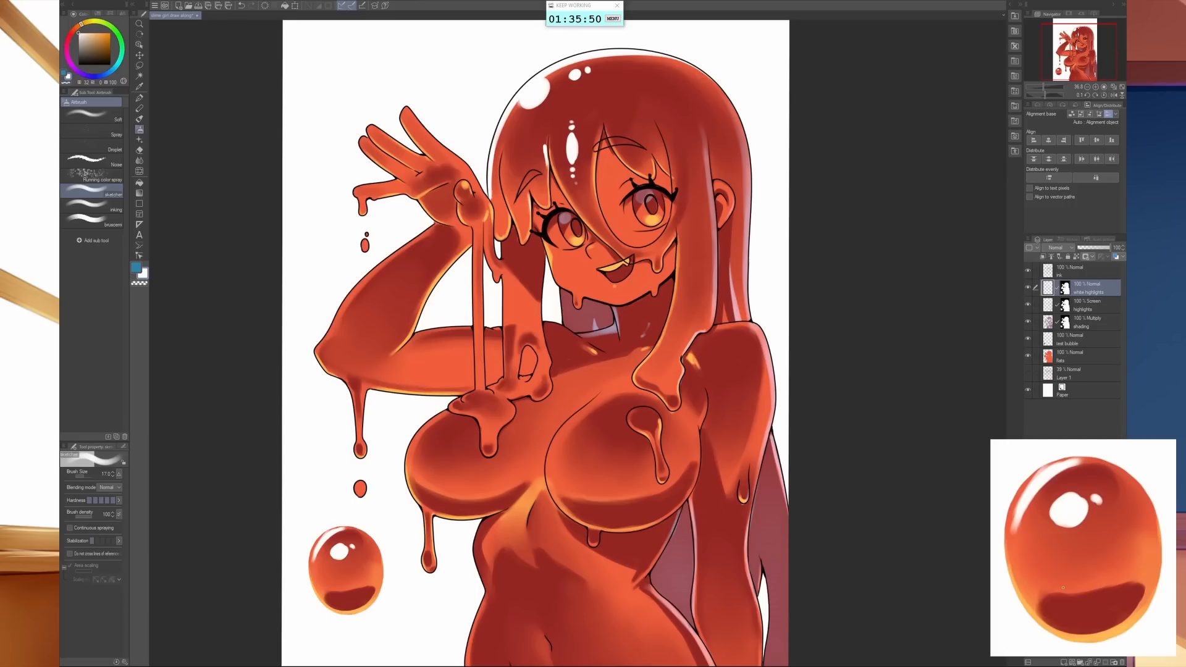
{"action": "key", "text": "bracketleft"}
{"action": "key", "text": "ctrl+z"}
{"action": "key", "text": "ctrl+z"}
- Paint a white oval highlight on the hair above the face-side eye, with tiny dots at both ends, resizing the brush between marks
{"action": "scroll", "coordinate": [705, 240], "scroll_direction": "up", "scroll_amount": 4}
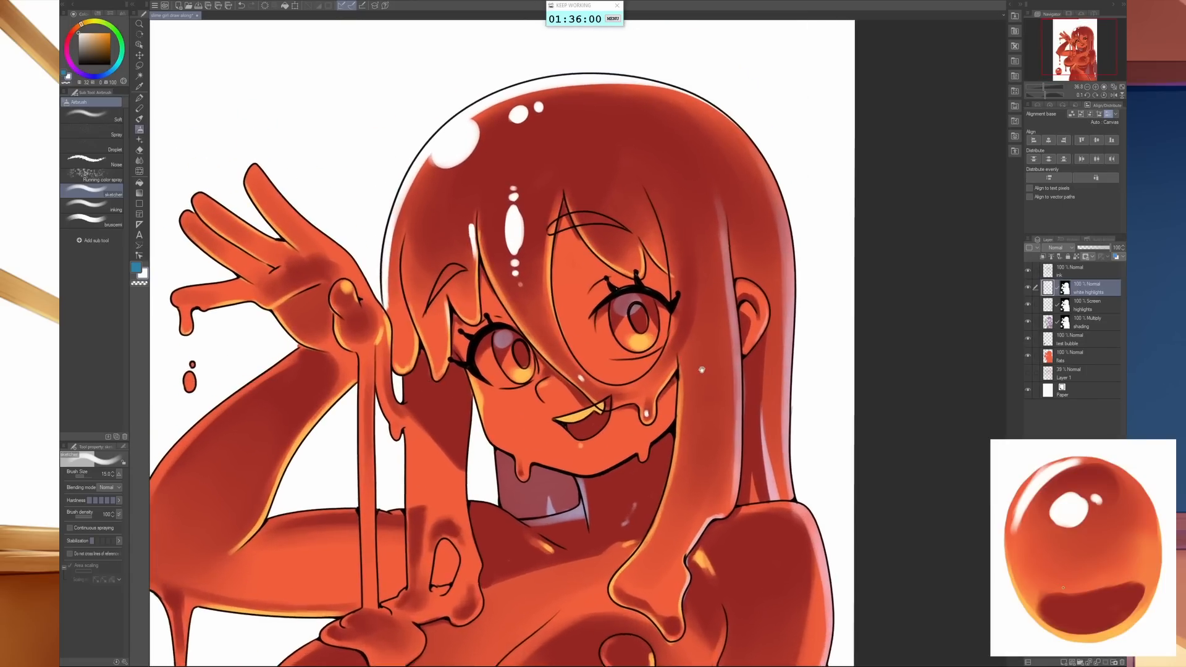
{"action": "scroll", "coordinate": [671, 193], "scroll_direction": "up", "scroll_amount": 2}
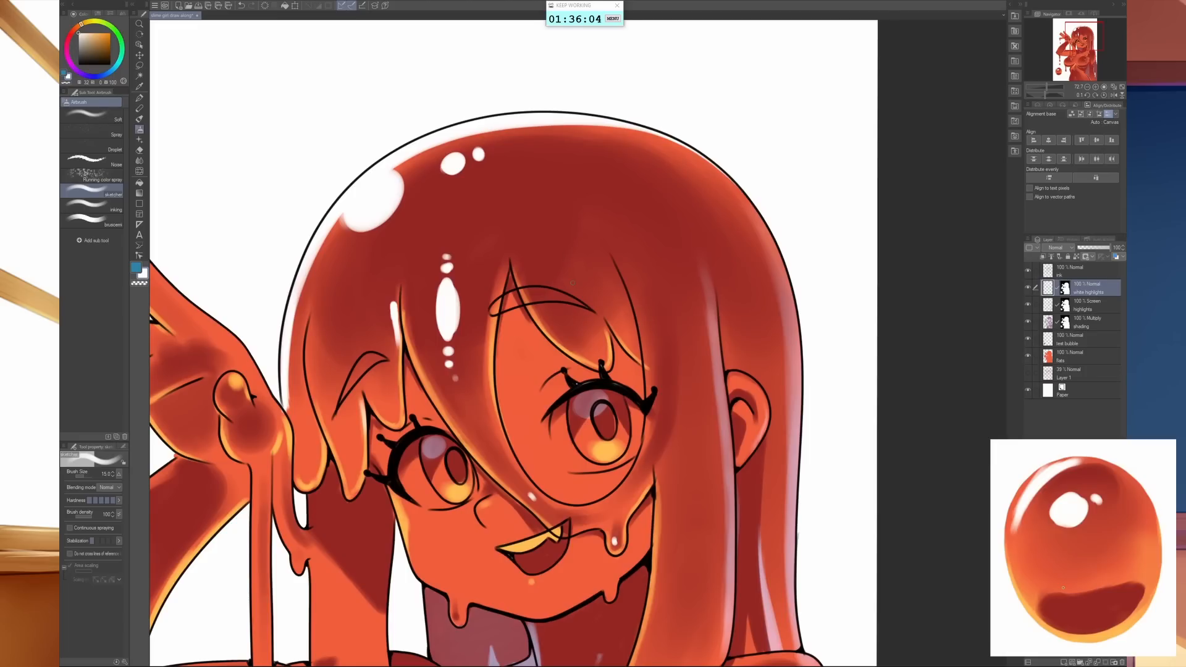
{"action": "key", "text": "bracketright"}
{"action": "key", "text": "bracketright"}
{"action": "key", "text": "bracketright"}
{"action": "key", "text": "bracketright"}
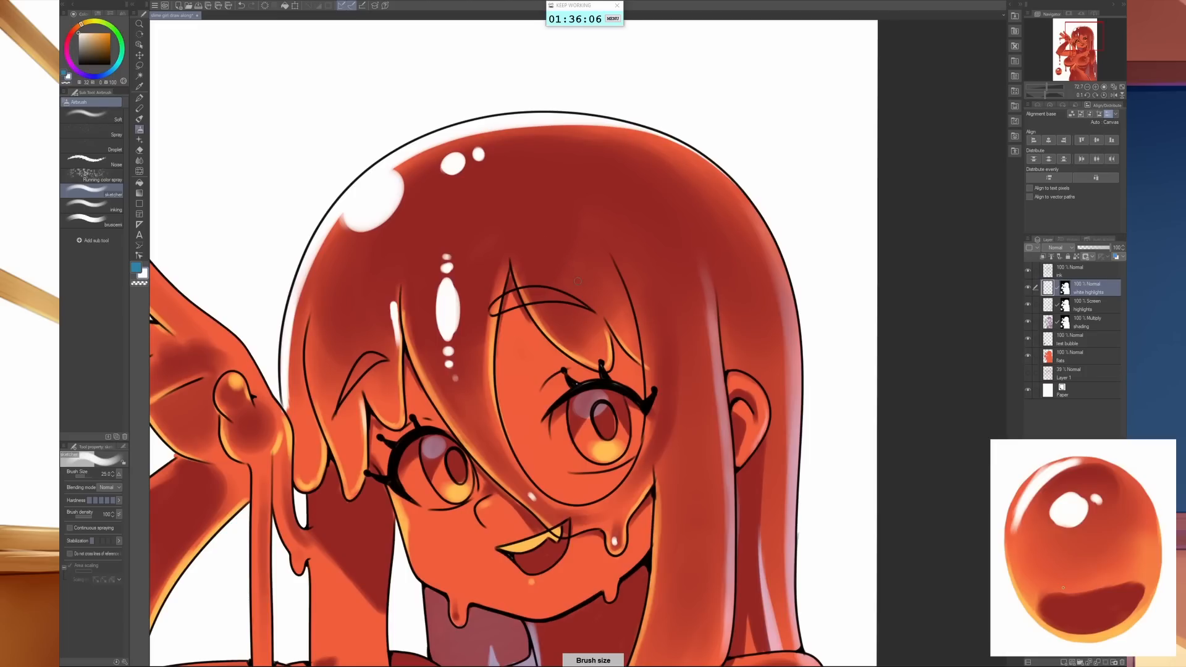
{"action": "key", "text": "bracketleft"}
{"action": "mouse_move", "coordinate": [577, 282]}
{"action": "left_mouse_down"}
{"action": "mouse_move", "coordinate": [564, 256]}
{"action": "mouse_move", "coordinate": [570, 271]}
{"action": "left_mouse_up"}
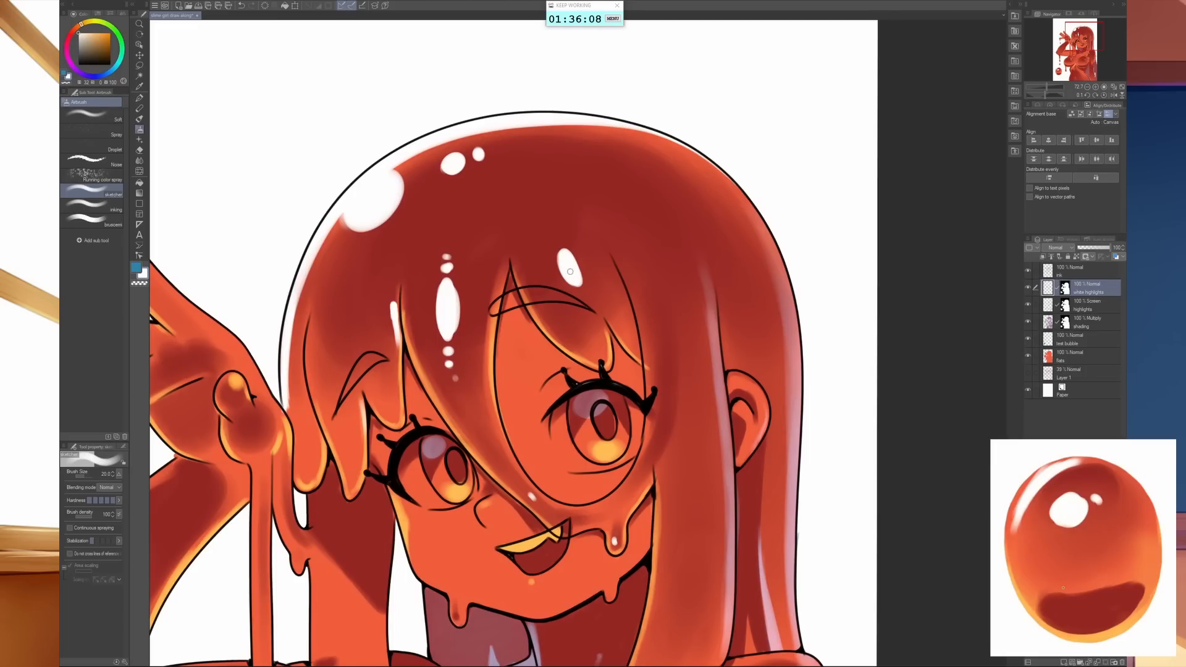
{"action": "key", "text": "bracketleft"}
{"action": "key", "text": "bracketleft"}
{"action": "key", "text": "bracketleft"}
{"action": "left_click", "coordinate": [557, 243]}
{"action": "left_click", "coordinate": [587, 298]}
- Paint a long thick white highlight on the next hair lock toward the ear, with a small dot above and below it
{"action": "mouse_move", "coordinate": [693, 279]}
{"action": "left_mouse_down"}
{"action": "mouse_move", "coordinate": [526, 225]}
{"action": "mouse_move", "coordinate": [494, 245]}
{"action": "mouse_move", "coordinate": [446, 235]}
{"action": "mouse_move", "coordinate": [468, 306]}
{"action": "left_mouse_up"}
{"action": "key", "text": "bracketright"}
{"action": "key", "text": "bracketright"}
{"action": "key", "text": "bracketright"}
{"action": "key", "text": "bracketright"}
{"action": "key", "text": "bracketright"}
{"action": "mouse_move", "coordinate": [441, 225]}
{"action": "left_mouse_down"}
{"action": "mouse_move", "coordinate": [474, 287]}
{"action": "mouse_move", "coordinate": [464, 306]}
{"action": "mouse_move", "coordinate": [472, 291]}
{"action": "left_mouse_up"}
{"action": "key", "text": "bracketleft"}
{"action": "key", "text": "bracketleft"}
{"action": "key", "text": "bracketleft"}
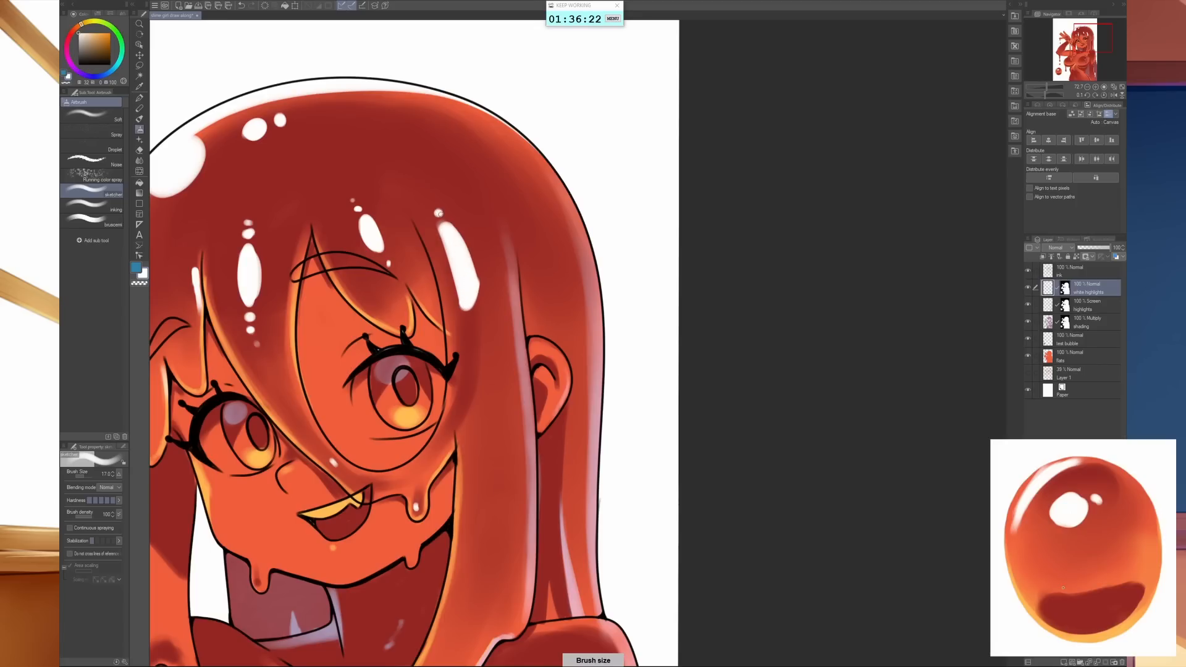
{"action": "left_click", "coordinate": [438, 213]}
{"action": "left_click", "coordinate": [469, 322]}
- Paint a long tapered white streak with trailing dots down the side lock that hangs in front of the ear
{"action": "mouse_move", "coordinate": [567, 455]}
{"action": "left_mouse_down"}
{"action": "mouse_move", "coordinate": [600, 337]}
{"action": "mouse_move", "coordinate": [611, 389]}
{"action": "left_mouse_up"}
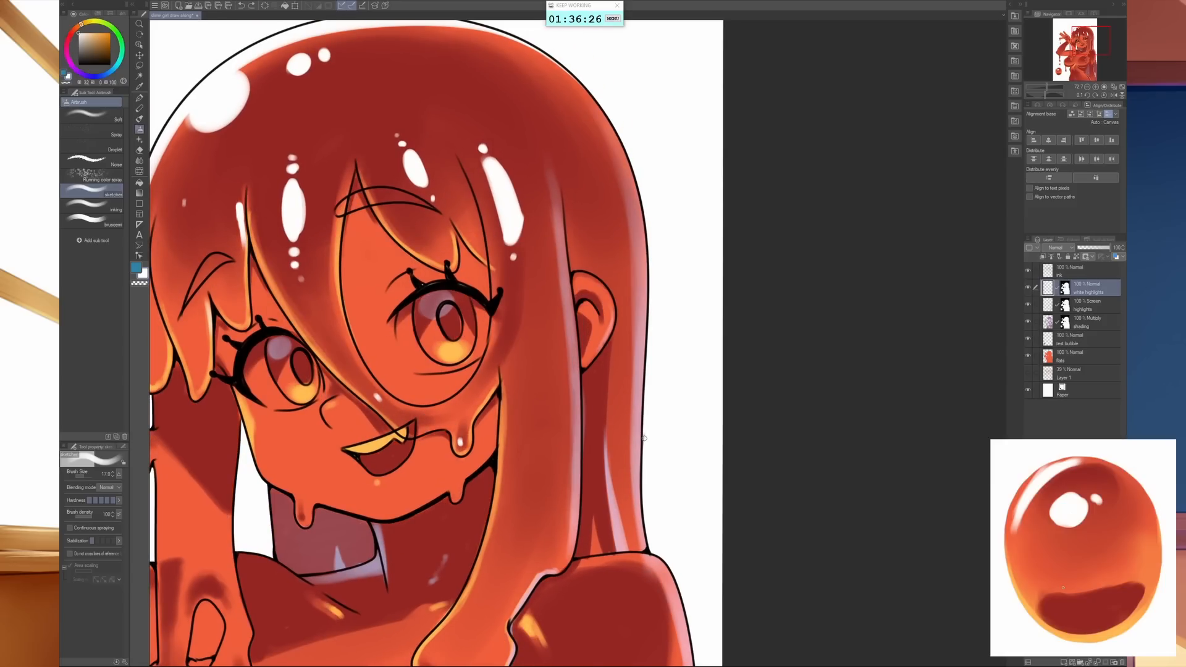
{"action": "left_click_drag", "start_coordinate": [597, 551], "coordinate": [681, 450]}
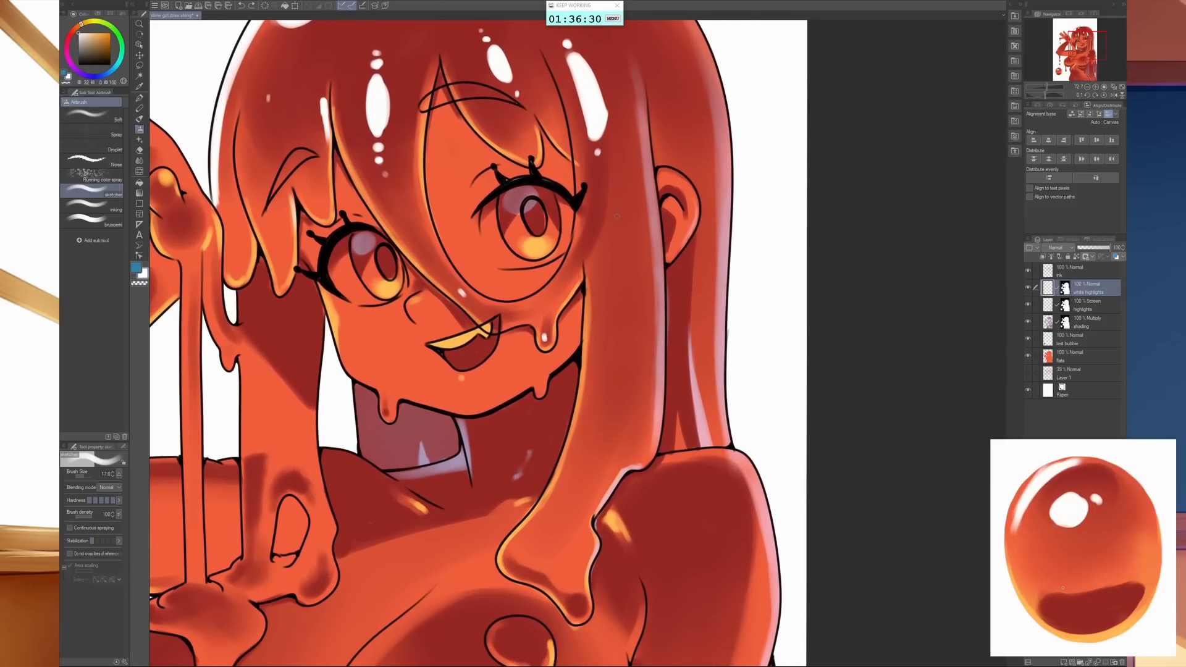
{"action": "mouse_move", "coordinate": [616, 216]}
{"action": "left_mouse_down"}
{"action": "mouse_move", "coordinate": [619, 284]}
{"action": "mouse_move", "coordinate": [584, 476]}
{"action": "left_mouse_up"}
{"action": "left_click_drag", "start_coordinate": [594, 426], "coordinate": [580, 477]}
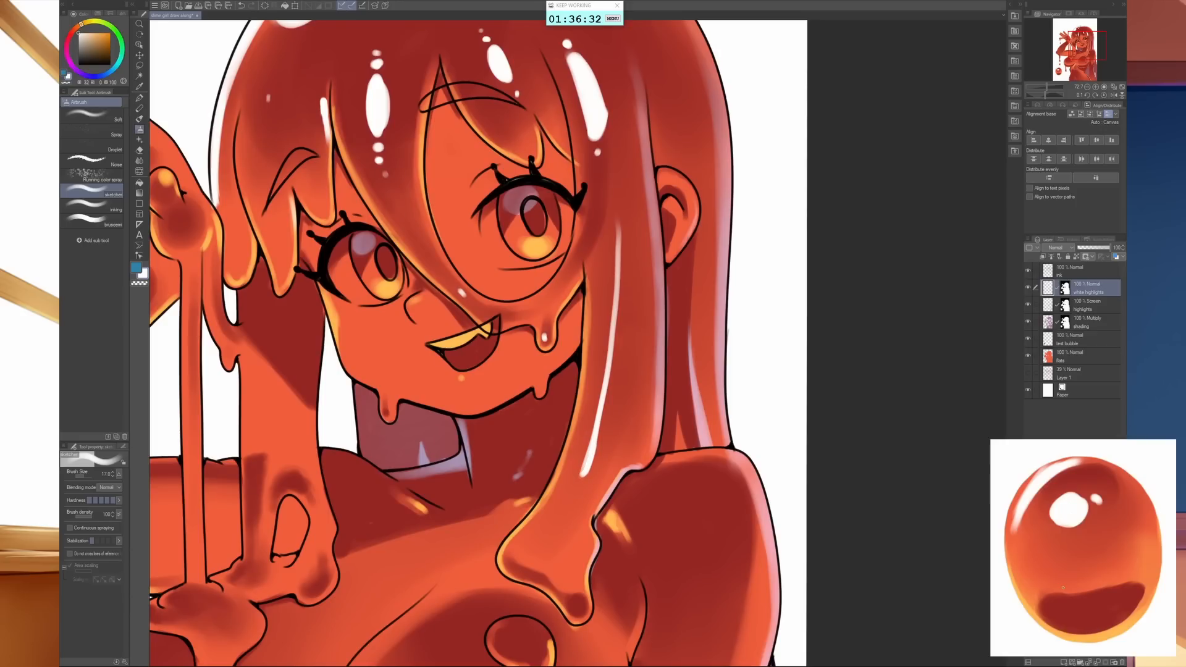
{"action": "left_click_drag", "start_coordinate": [617, 229], "coordinate": [596, 441]}
{"action": "mouse_move", "coordinate": [608, 378]}
{"action": "left_mouse_down"}
{"action": "mouse_move", "coordinate": [592, 451]}
{"action": "mouse_move", "coordinate": [605, 424]}
{"action": "mouse_move", "coordinate": [569, 494]}
{"action": "left_mouse_up"}
- Add small white glints to the wide melted end of the side lock and its dripping tip
{"action": "mouse_move", "coordinate": [529, 548]}
{"action": "left_mouse_down"}
{"action": "mouse_move", "coordinate": [545, 532]}
{"action": "mouse_move", "coordinate": [536, 538]}
{"action": "left_mouse_up"}
{"action": "left_click", "coordinate": [552, 541]}
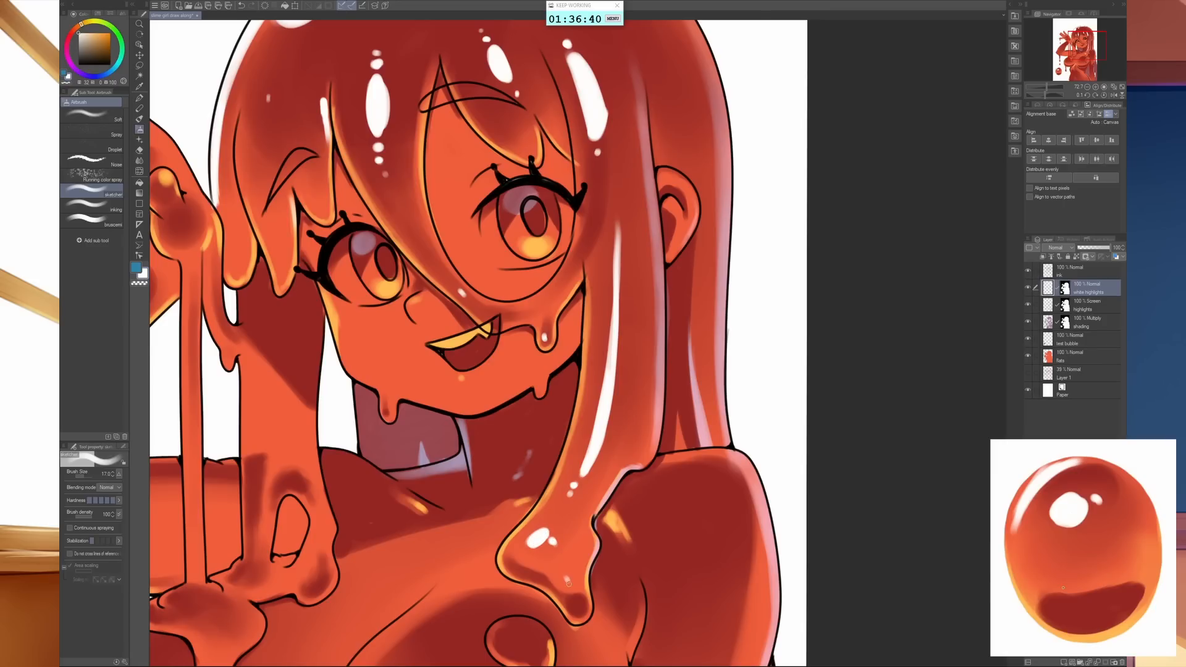
{"action": "left_click_drag", "start_coordinate": [577, 602], "coordinate": [576, 602]}
- Paint white highlights along the top of the shoulder, the upper rim of the ear and in both eyes
{"action": "left_click_drag", "start_coordinate": [766, 467], "coordinate": [628, 428]}
{"action": "scroll", "coordinate": [641, 454], "scroll_direction": "down", "scroll_amount": 1}
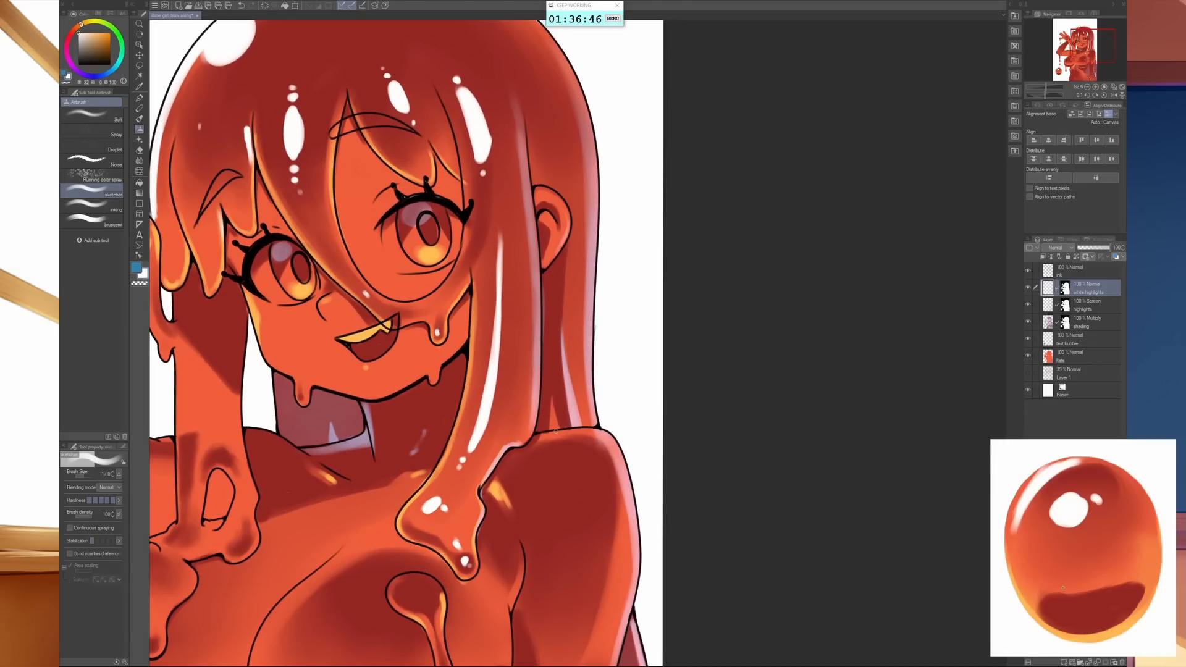
{"action": "left_click_drag", "start_coordinate": [555, 431], "coordinate": [613, 444]}
{"action": "left_click_drag", "start_coordinate": [536, 191], "coordinate": [554, 192]}
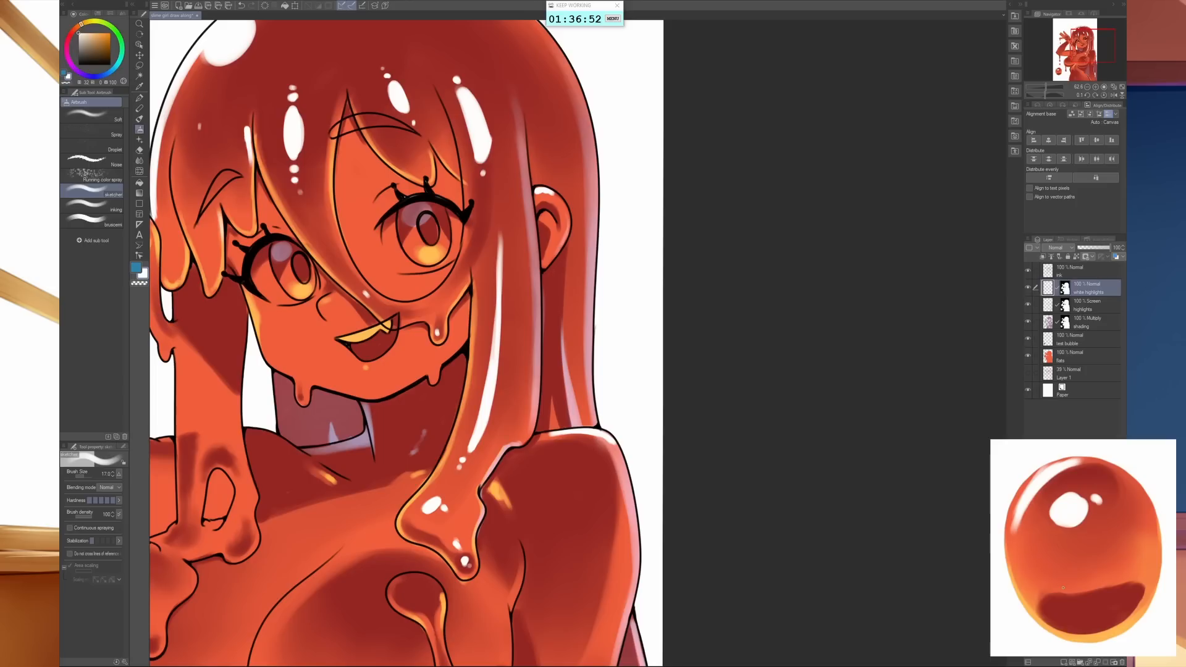
{"action": "left_click_drag", "start_coordinate": [431, 217], "coordinate": [440, 202]}
{"action": "left_click_drag", "start_coordinate": [304, 254], "coordinate": [292, 246]}
- Paint a long tapered white streak down the hair lock beside the raised arm, adjusting the brush size first
{"action": "mouse_move", "coordinate": [525, 476]}
{"action": "left_mouse_down"}
{"action": "mouse_move", "coordinate": [760, 563]}
{"action": "mouse_move", "coordinate": [746, 485]}
{"action": "left_mouse_up"}
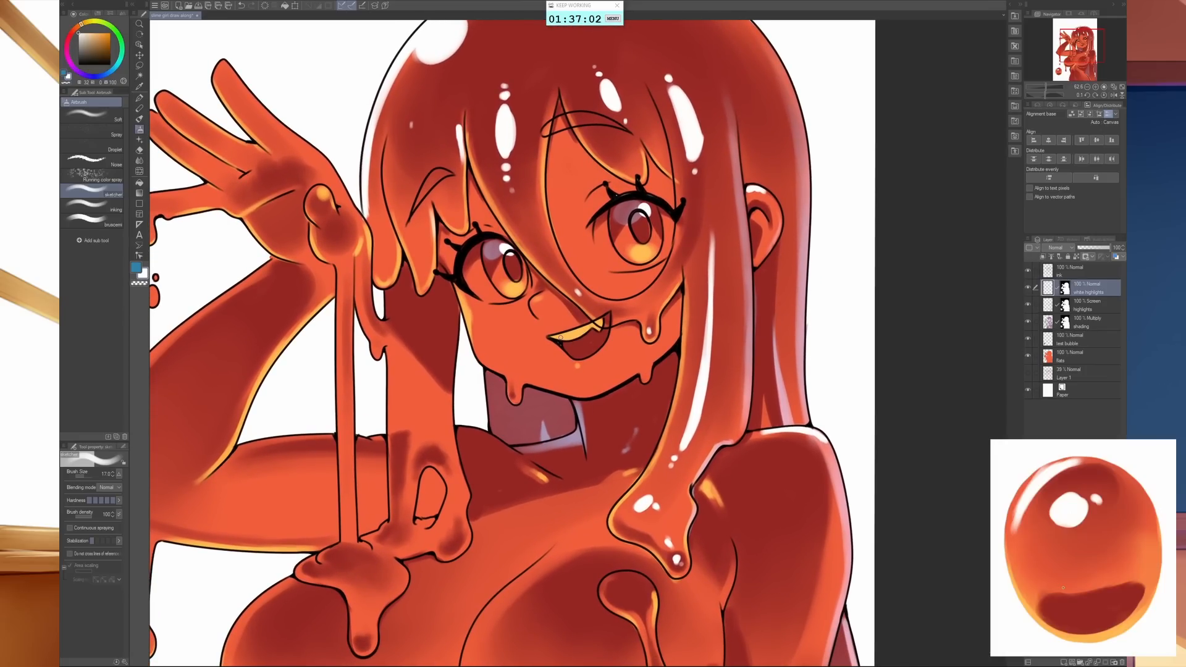
{"action": "key", "text": "bracketright"}
{"action": "key", "text": "bracketleft"}
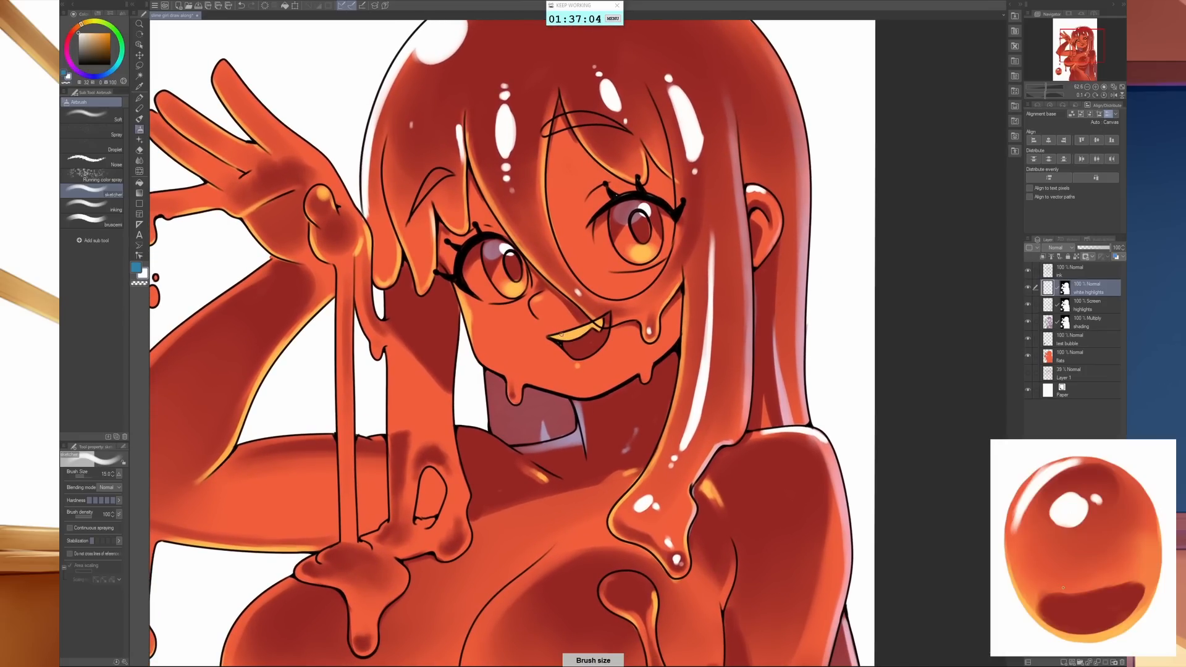
{"action": "key", "text": "bracketright"}
{"action": "key", "text": "bracketleft"}
{"action": "left_click_drag", "start_coordinate": [630, 501], "coordinate": [727, 498]}
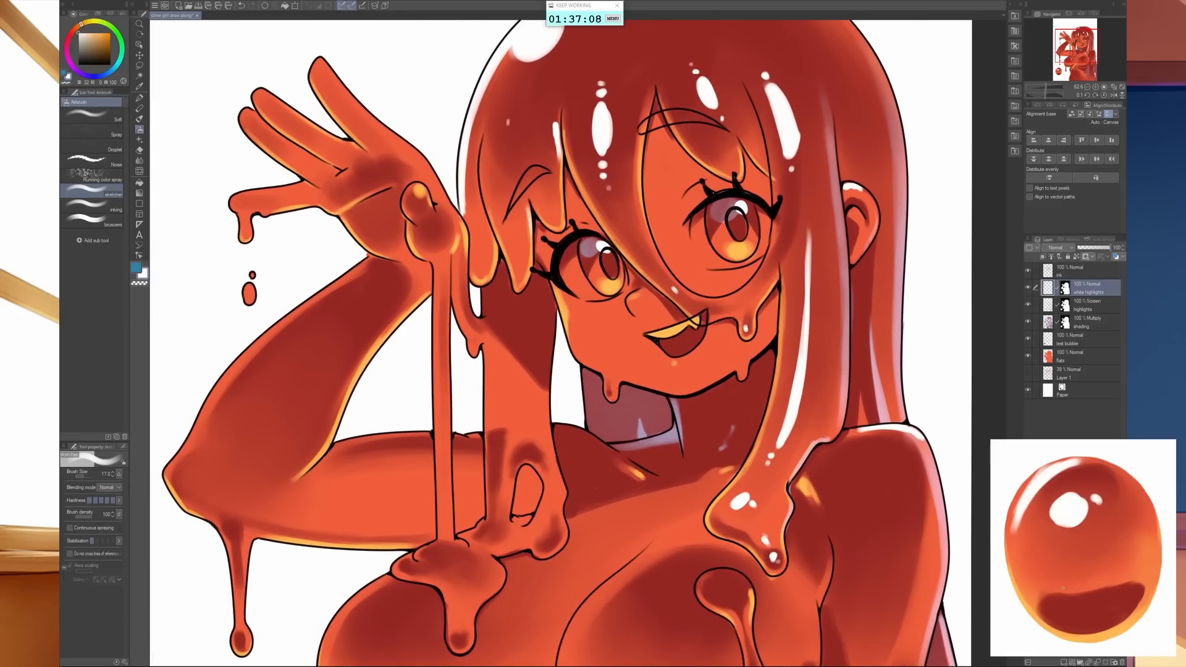
{"action": "key", "text": "bracketleft"}
{"action": "mouse_move", "coordinate": [504, 382]}
{"action": "left_mouse_down"}
{"action": "mouse_move", "coordinate": [510, 452]}
{"action": "mouse_move", "coordinate": [504, 349]}
{"action": "mouse_move", "coordinate": [511, 406]}
{"action": "left_mouse_up"}
{"action": "left_click_drag", "start_coordinate": [508, 355], "coordinate": [510, 437]}
{"action": "left_click_drag", "start_coordinate": [508, 374], "coordinate": [505, 482]}
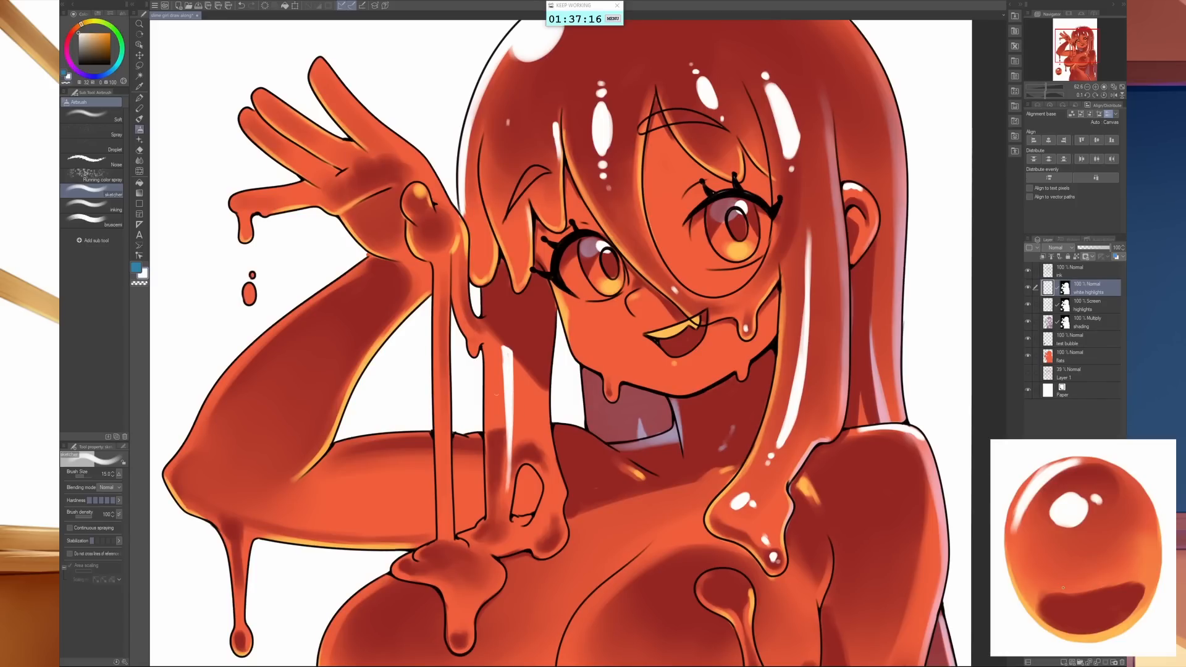
- Add thin white edge highlights and a dot along the outer side of the same lock with the brush at size 10
{"action": "key", "text": "bracketright"}
{"action": "key", "text": "bracketright"}
{"action": "key", "text": "bracketleft"}
{"action": "key", "text": "bracketleft"}
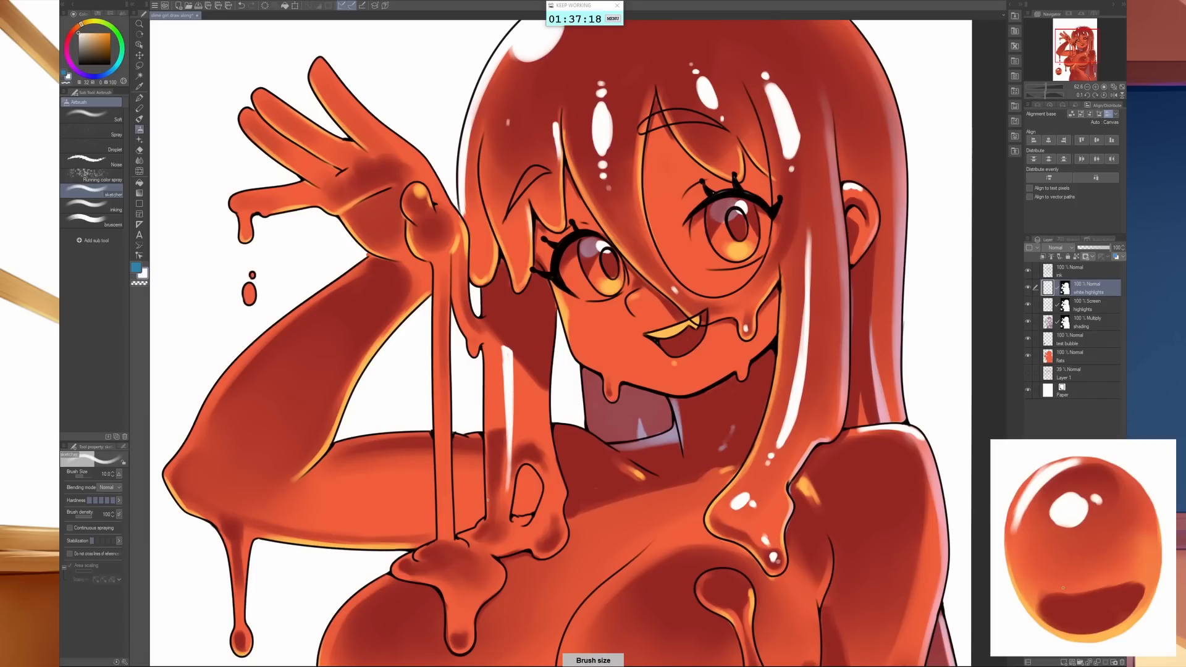
{"action": "left_click_drag", "start_coordinate": [486, 475], "coordinate": [488, 516]}
{"action": "left_click", "coordinate": [481, 524]}
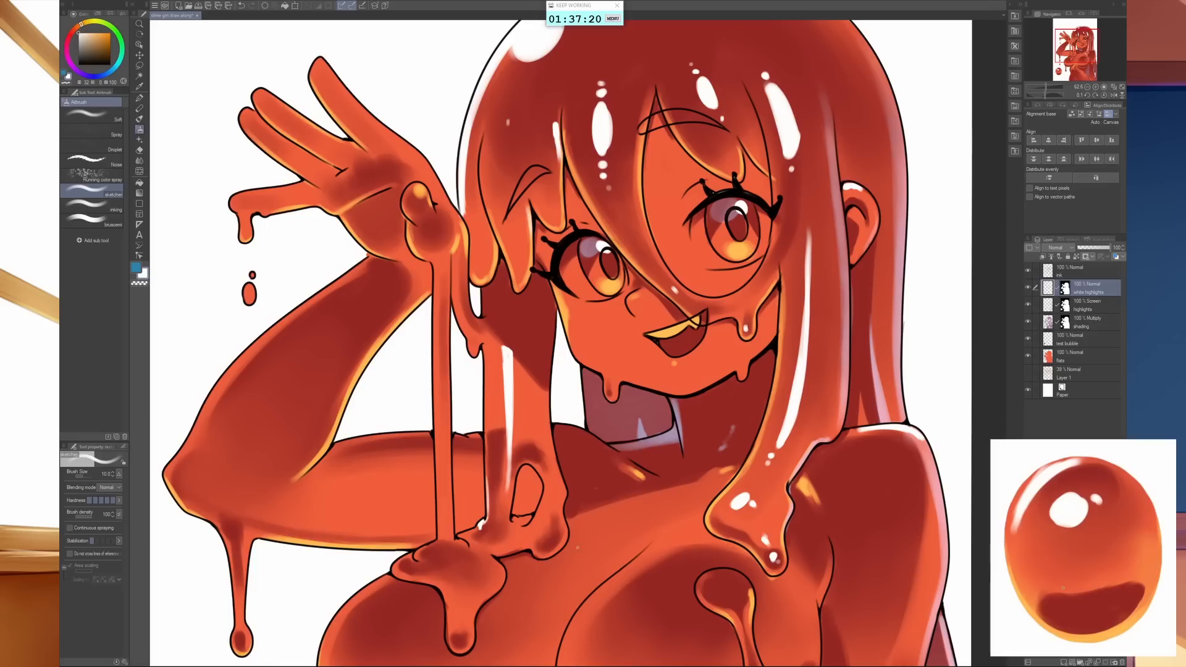
{"action": "left_click_drag", "start_coordinate": [484, 341], "coordinate": [488, 378]}
- Switch to the Screen highlights layer, pick orange and paint thin glows along the slime strand below the hand and the neighbouring lock's edge
{"action": "left_click_drag", "start_coordinate": [708, 537], "coordinate": [769, 457]}
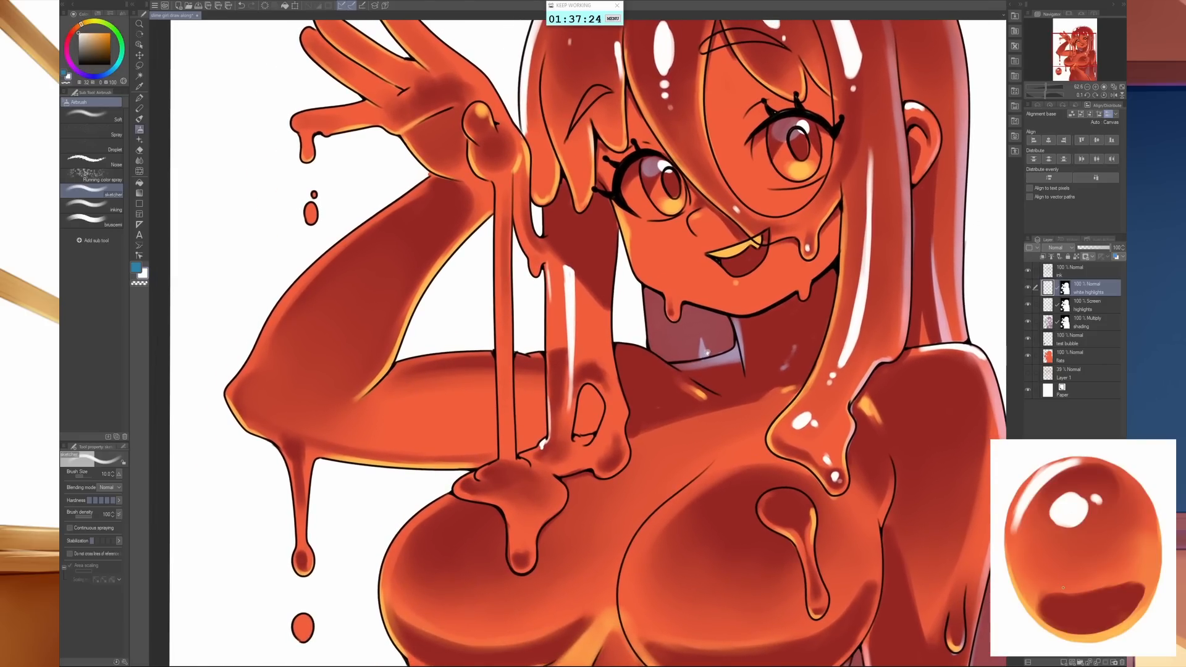
{"action": "left_click", "coordinate": [1059, 307]}
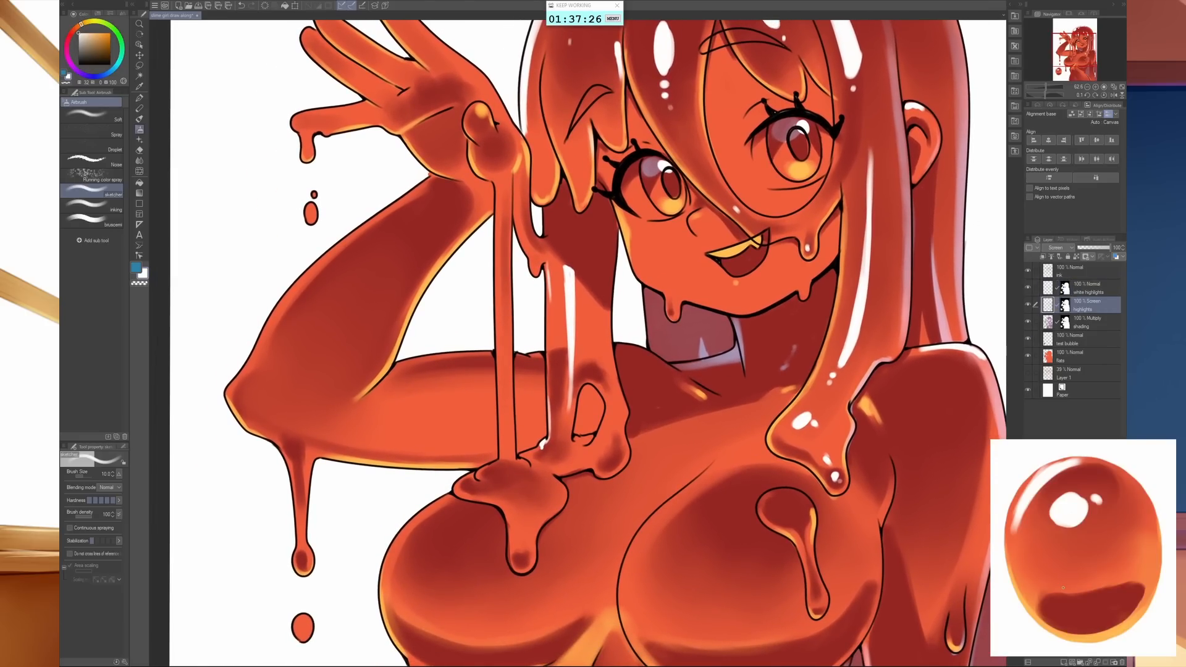
{"action": "left_click", "coordinate": [559, 175], "text": "alt"}
{"action": "mouse_move", "coordinate": [501, 408]}
{"action": "left_mouse_down"}
{"action": "mouse_move", "coordinate": [500, 456]}
{"action": "mouse_move", "coordinate": [502, 401]}
{"action": "mouse_move", "coordinate": [547, 346]}
{"action": "mouse_move", "coordinate": [548, 291]}
{"action": "left_mouse_up"}
{"action": "left_click_drag", "start_coordinate": [549, 334], "coordinate": [549, 352]}
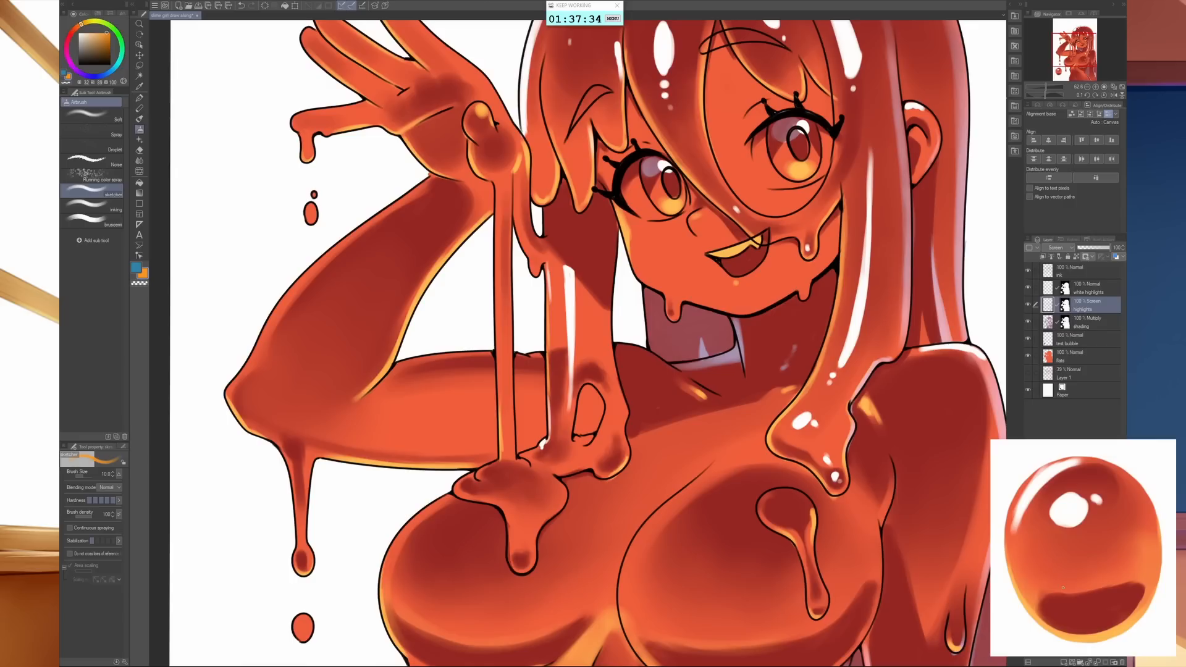
- Paint orange rim glows around the edges and lower tip of the slime blob on the chest under the strand
{"action": "mouse_move", "coordinate": [510, 542]}
{"action": "left_mouse_down"}
{"action": "mouse_move", "coordinate": [519, 569]}
{"action": "mouse_move", "coordinate": [535, 559]}
{"action": "mouse_move", "coordinate": [533, 540]}
{"action": "left_mouse_up"}
{"action": "mouse_move", "coordinate": [457, 495]}
{"action": "left_mouse_down"}
{"action": "mouse_move", "coordinate": [475, 499]}
{"action": "mouse_move", "coordinate": [459, 491]}
{"action": "left_mouse_up"}
{"action": "mouse_move", "coordinate": [566, 501]}
{"action": "left_mouse_down"}
{"action": "mouse_move", "coordinate": [550, 515]}
{"action": "mouse_move", "coordinate": [562, 491]}
{"action": "left_mouse_up"}
{"action": "left_click_drag", "start_coordinate": [457, 490], "coordinate": [457, 485]}
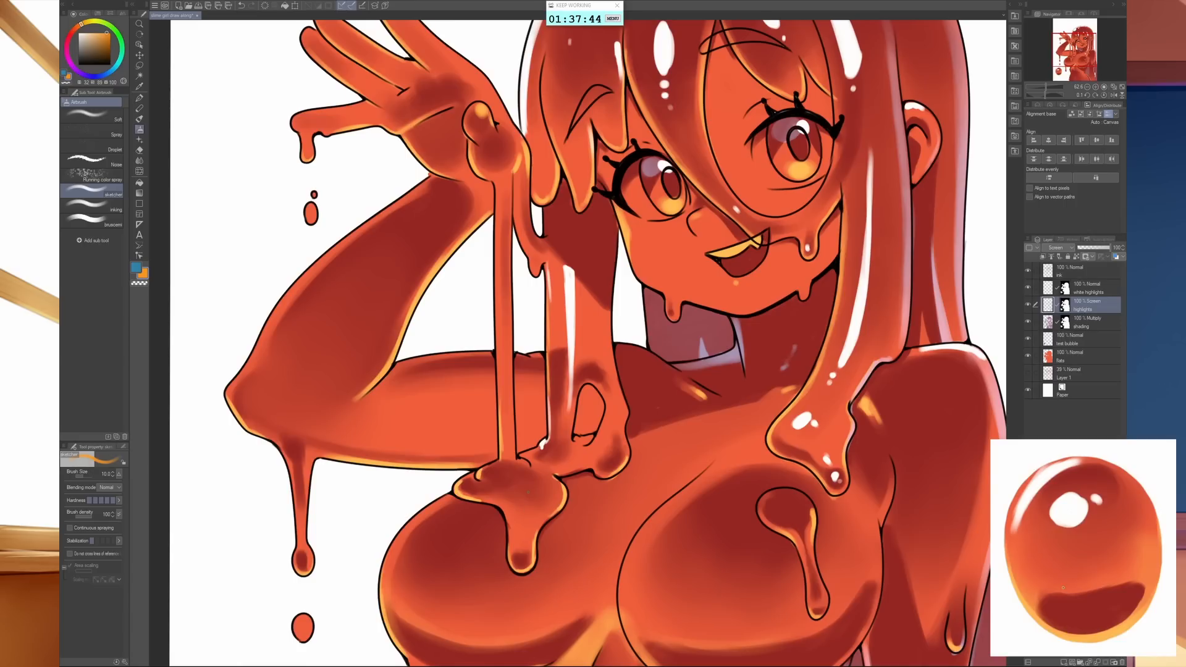
- Brush a broader orange glow into the slime blob's drip with an enlarged brush, undo the last stroke and readjust the brush size
{"action": "key", "text": "bracketright"}
{"action": "key", "text": "bracketright"}
{"action": "key", "text": "bracketright"}
{"action": "key", "text": "bracketright"}
{"action": "key", "text": "bracketright"}
{"action": "key", "text": "bracketright"}
{"action": "key", "text": "bracketright"}
{"action": "key", "text": "bracketright"}
{"action": "key", "text": "bracketright"}
{"action": "left_click_drag", "start_coordinate": [517, 546], "coordinate": [523, 516]}
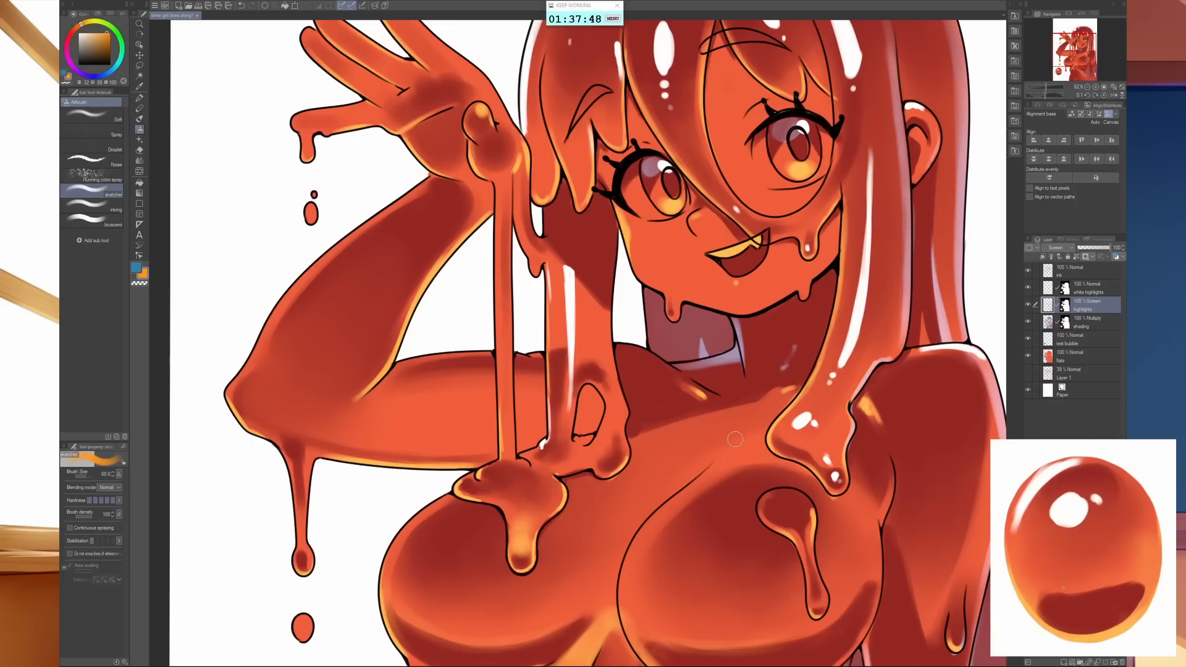
{"action": "key", "text": "ctrl+z"}
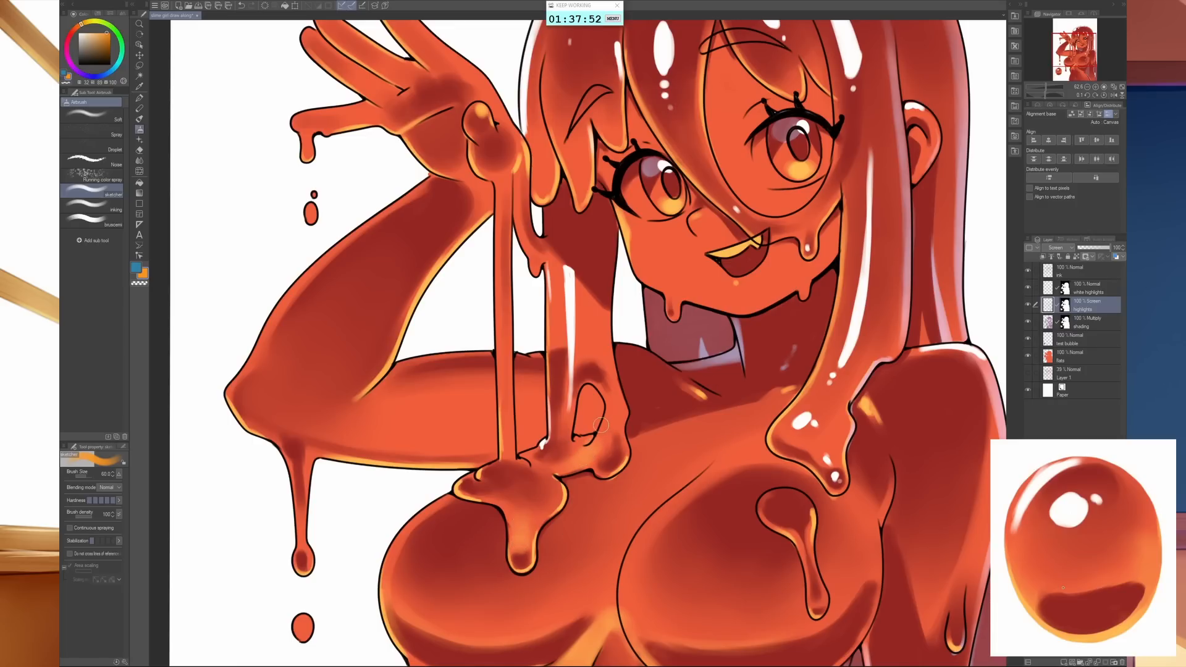
{"action": "key", "text": "bracketleft"}
{"action": "key", "text": "bracketleft"}
{"action": "key", "text": "bracketleft"}
{"action": "key", "text": "bracketleft"}
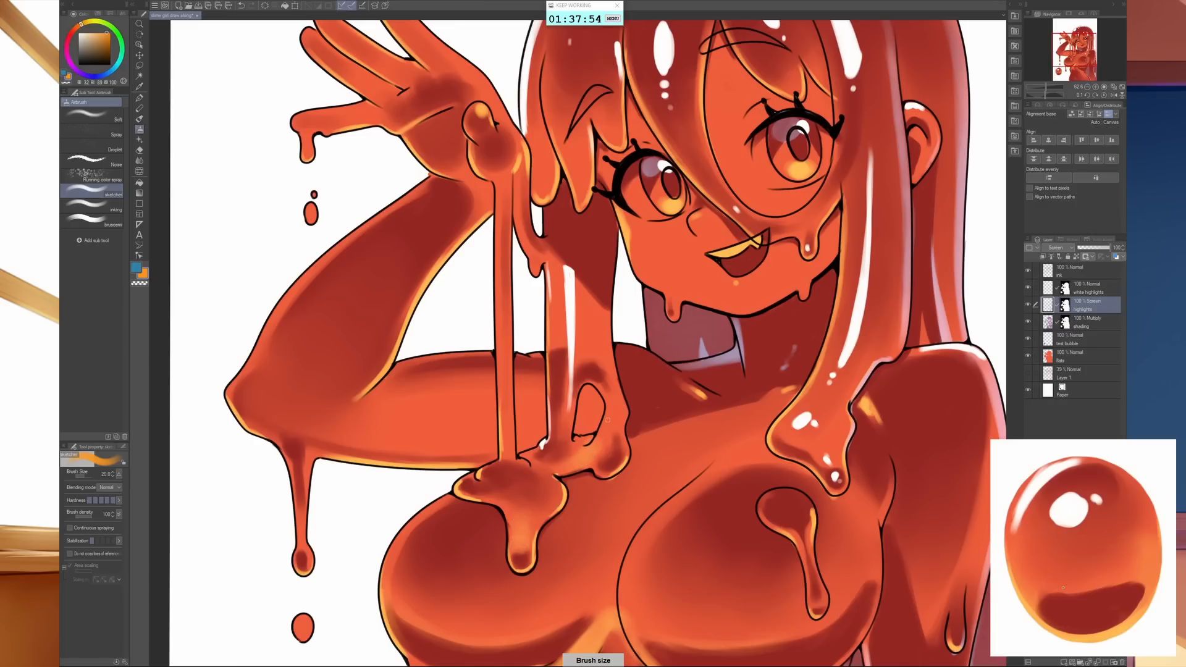
{"action": "key", "text": "bracketright"}
{"action": "key", "text": "bracketright"}
{"action": "key", "text": "bracketright"}
{"action": "key", "text": "bracketright"}
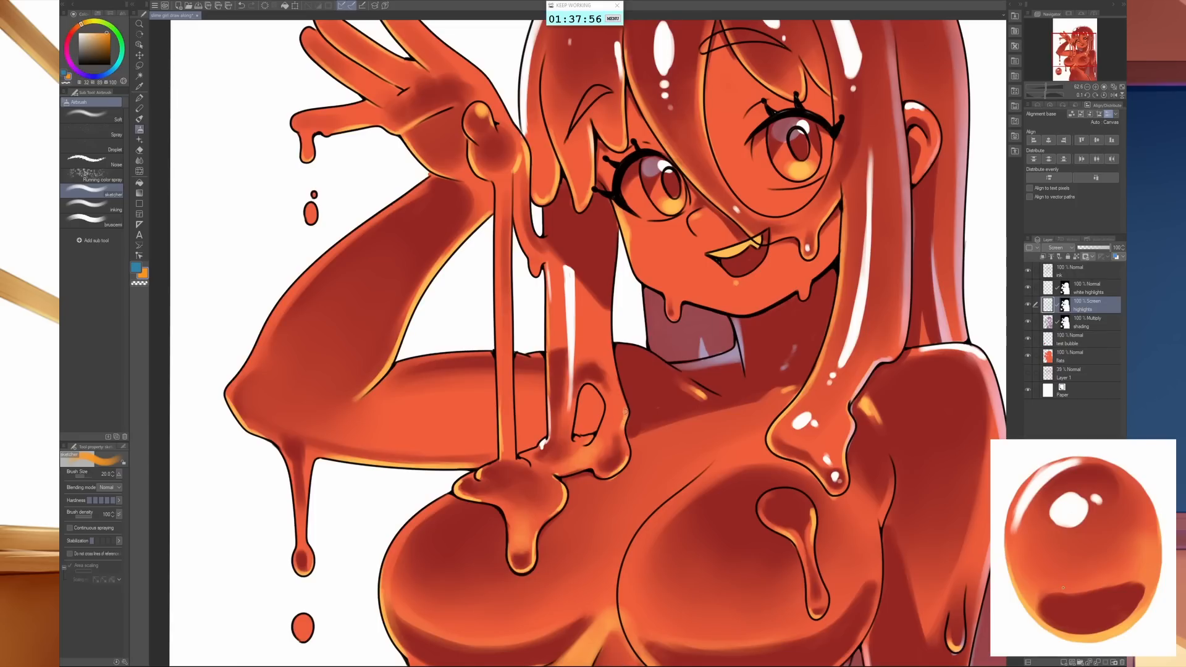
{"action": "key", "text": "bracketleft"}
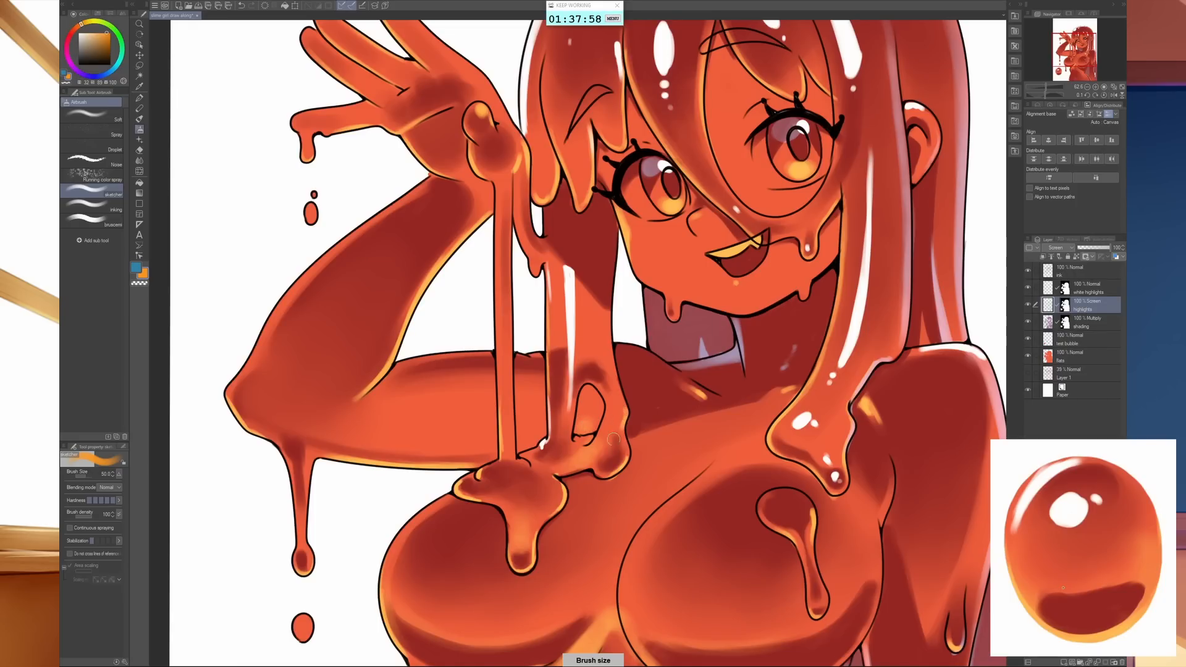
- Return to the white highlights layer with white at brush size 10 and paint a glint inside the looped hair lock's opening
{"action": "left_click", "coordinate": [1046, 289]}
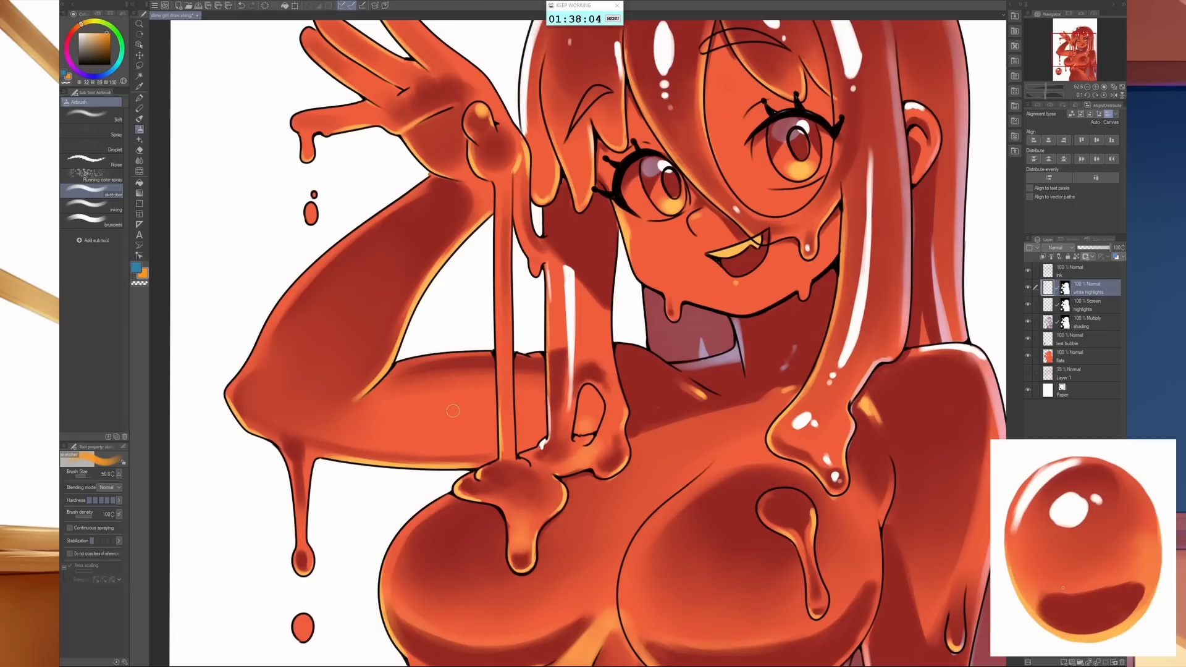
{"action": "left_click", "coordinate": [78, 33]}
{"action": "key", "text": "["}
{"action": "key", "text": "["}
{"action": "key", "text": "["}
{"action": "key", "text": "bracketleft"}
{"action": "key", "text": "bracketleft"}
{"action": "key", "text": "bracketleft"}
{"action": "key", "text": "bracketleft"}
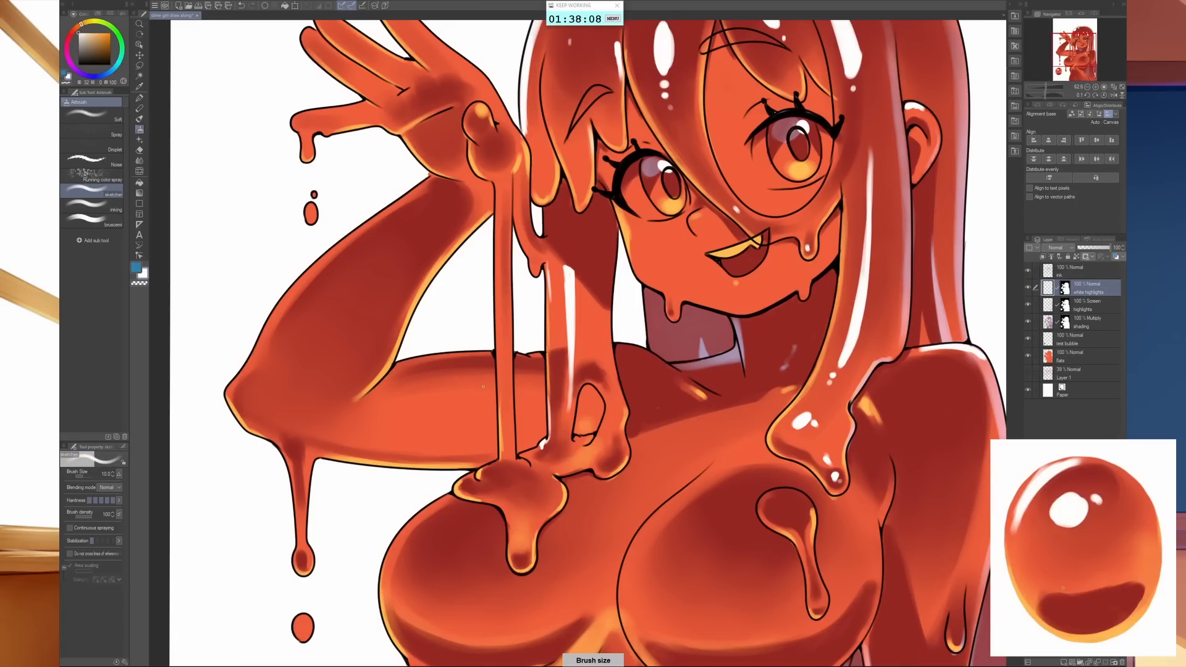
{"action": "key", "text": "bracketleft"}
{"action": "mouse_move", "coordinate": [576, 430]}
{"action": "left_mouse_down"}
{"action": "mouse_move", "coordinate": [584, 422]}
{"action": "mouse_move", "coordinate": [582, 432]}
{"action": "left_mouse_up"}
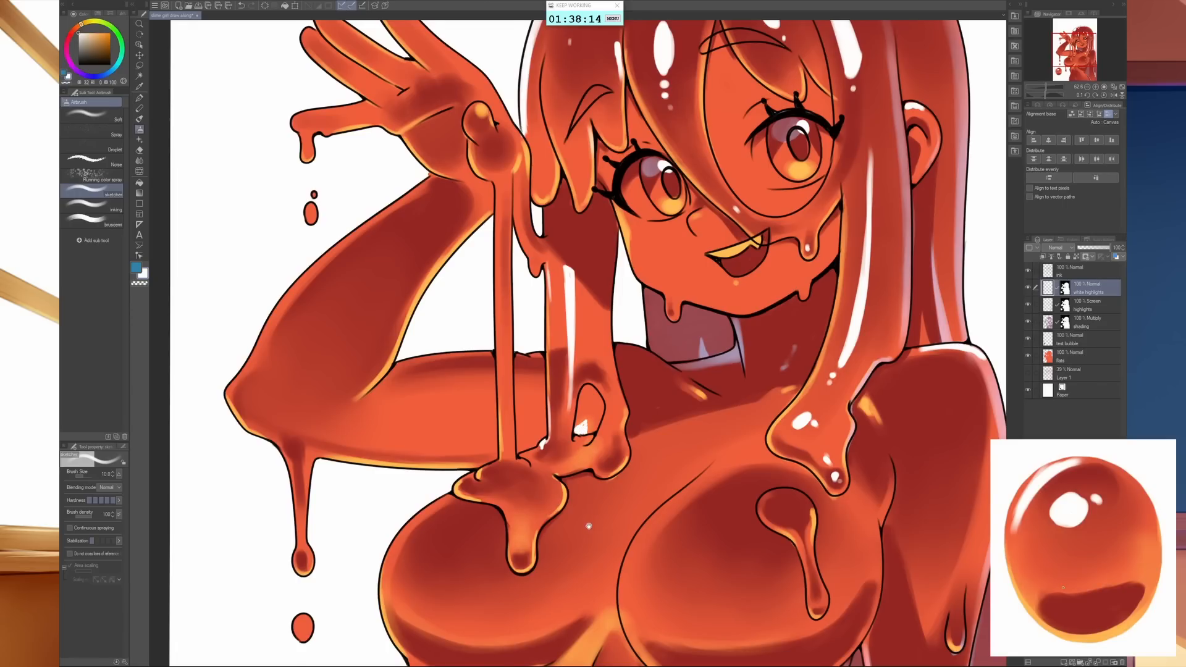
- Paint a thin white streak down the slime strand below the hand and small glints on the blob and its drip
{"action": "left_click_drag", "start_coordinate": [588, 526], "coordinate": [678, 494]}
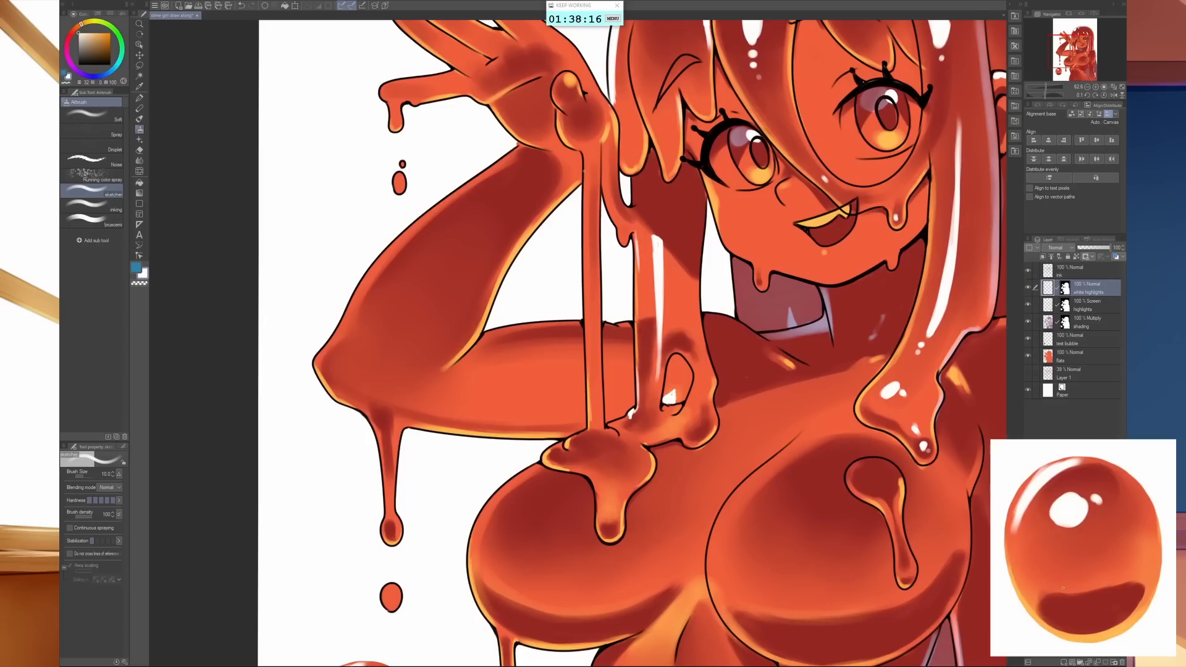
{"action": "left_click_drag", "start_coordinate": [583, 250], "coordinate": [589, 422]}
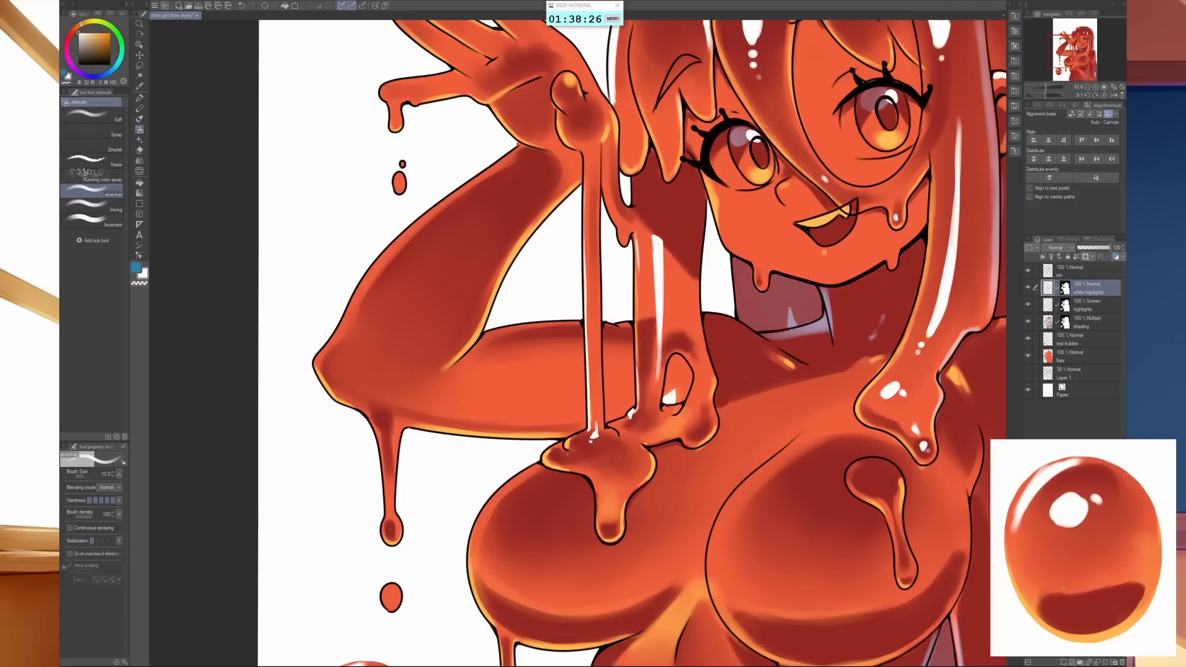
{"action": "left_click_drag", "start_coordinate": [625, 457], "coordinate": [625, 459]}
{"action": "left_click_drag", "start_coordinate": [604, 510], "coordinate": [605, 503]}
- Add white glints around the loop and the dripping end of the hair lock beside the raised arm
{"action": "left_click_drag", "start_coordinate": [688, 429], "coordinate": [693, 428]}
{"action": "mouse_move", "coordinate": [700, 383]}
{"action": "left_mouse_down"}
{"action": "mouse_move", "coordinate": [700, 396]}
{"action": "mouse_move", "coordinate": [702, 371]}
{"action": "left_mouse_up"}
{"action": "left_click_drag", "start_coordinate": [689, 334], "coordinate": [684, 322]}
- Paint thin white streaks along the raised hand's upper fingers and small highlights on the back of the hand near the wrist
{"action": "scroll", "coordinate": [677, 297], "scroll_direction": "down", "scroll_amount": 3}
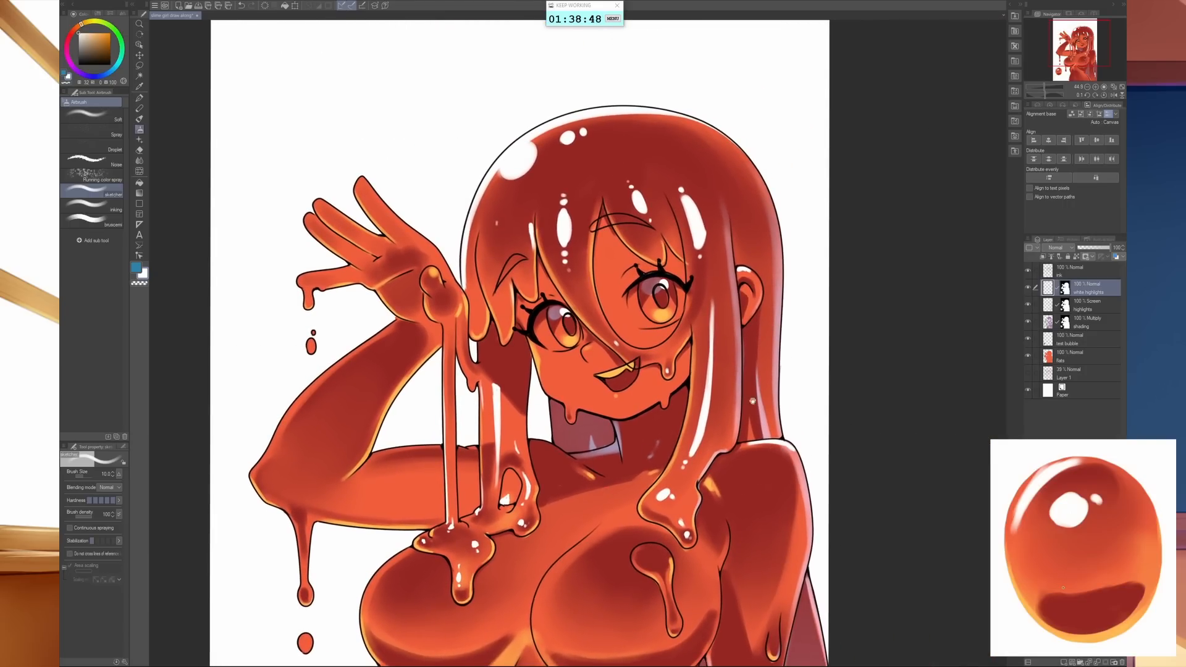
{"action": "mouse_move", "coordinate": [610, 453]}
{"action": "left_mouse_down"}
{"action": "mouse_move", "coordinate": [751, 445]}
{"action": "mouse_move", "coordinate": [760, 457]}
{"action": "left_mouse_up"}
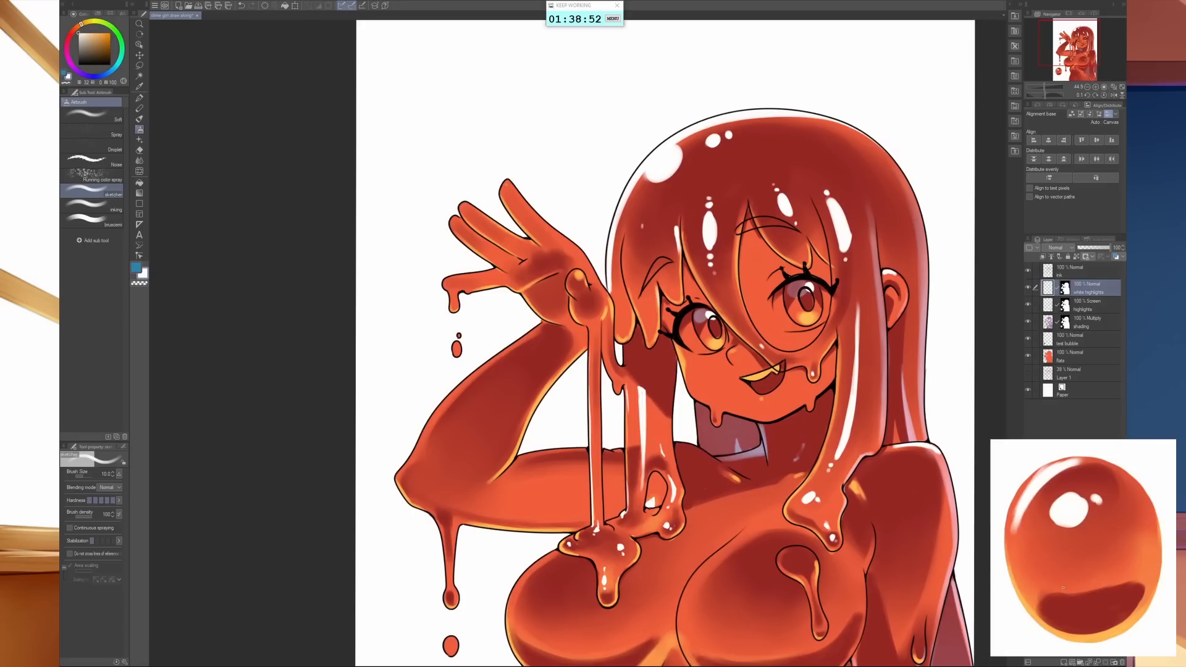
{"action": "left_click_drag", "start_coordinate": [507, 182], "coordinate": [555, 232]}
{"action": "left_click_drag", "start_coordinate": [512, 195], "coordinate": [536, 224]}
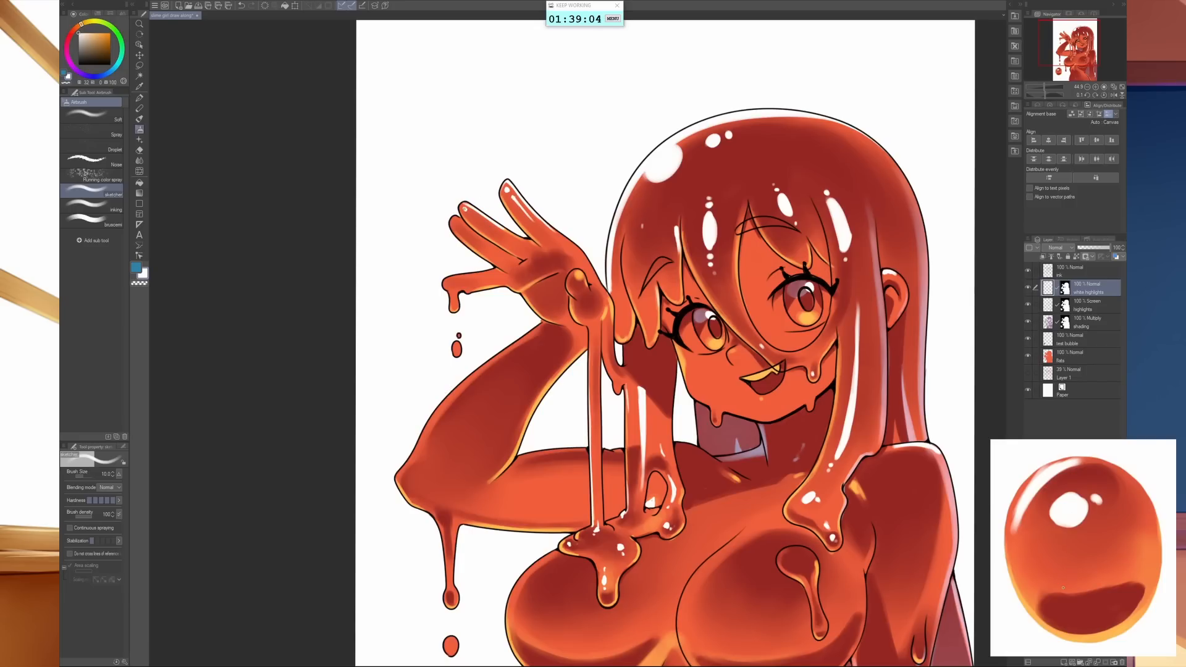
{"action": "left_click_drag", "start_coordinate": [470, 211], "coordinate": [487, 226]}
{"action": "left_click_drag", "start_coordinate": [591, 270], "coordinate": [596, 284]}
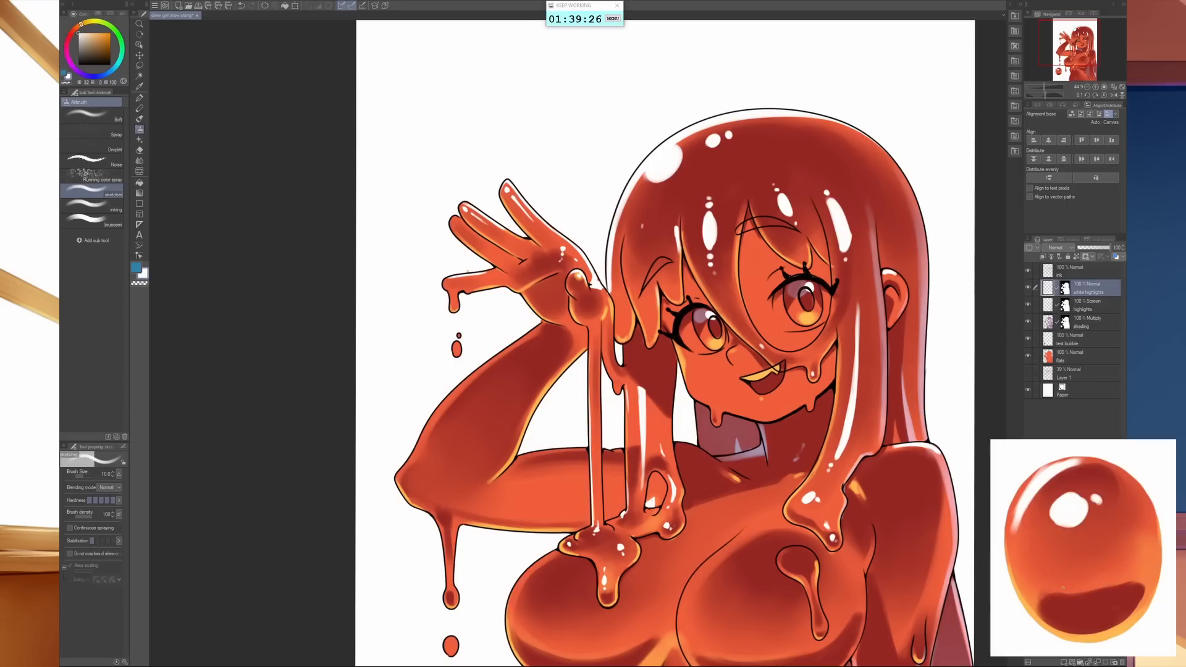
- Paint small white highlights on the fingers, thumb and wrist of the raised hand
{"action": "scroll", "coordinate": [516, 274], "scroll_direction": "up", "scroll_amount": 2}
{"action": "left_click_drag", "start_coordinate": [620, 288], "coordinate": [625, 280]}
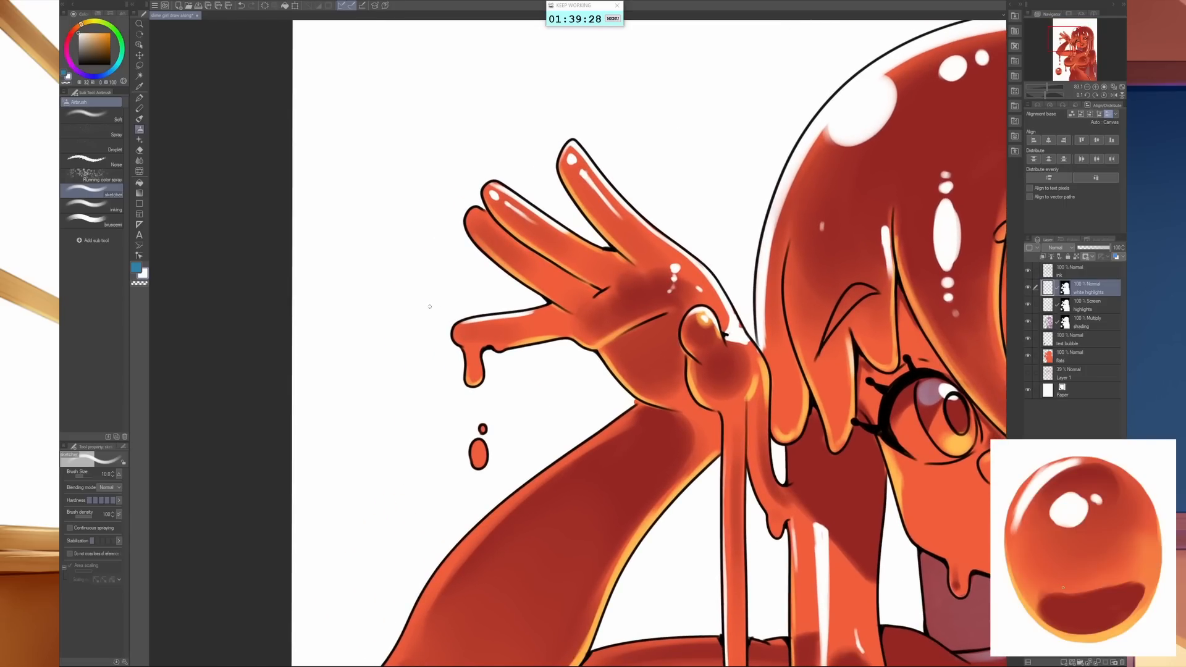
{"action": "left_click", "coordinate": [476, 333]}
{"action": "left_click", "coordinate": [478, 222]}
{"action": "left_click_drag", "start_coordinate": [484, 231], "coordinate": [493, 238]}
{"action": "mouse_move", "coordinate": [713, 417]}
{"action": "left_mouse_down"}
{"action": "mouse_move", "coordinate": [705, 393]}
{"action": "mouse_move", "coordinate": [579, 356]}
{"action": "mouse_move", "coordinate": [549, 298]}
{"action": "mouse_move", "coordinate": [518, 305]}
{"action": "mouse_move", "coordinate": [492, 291]}
{"action": "mouse_move", "coordinate": [501, 320]}
{"action": "mouse_move", "coordinate": [492, 292]}
{"action": "mouse_move", "coordinate": [526, 331]}
{"action": "mouse_move", "coordinate": [517, 305]}
{"action": "mouse_move", "coordinate": [544, 318]}
{"action": "mouse_move", "coordinate": [510, 304]}
{"action": "mouse_move", "coordinate": [548, 320]}
{"action": "left_mouse_up"}
{"action": "key", "text": "c"}
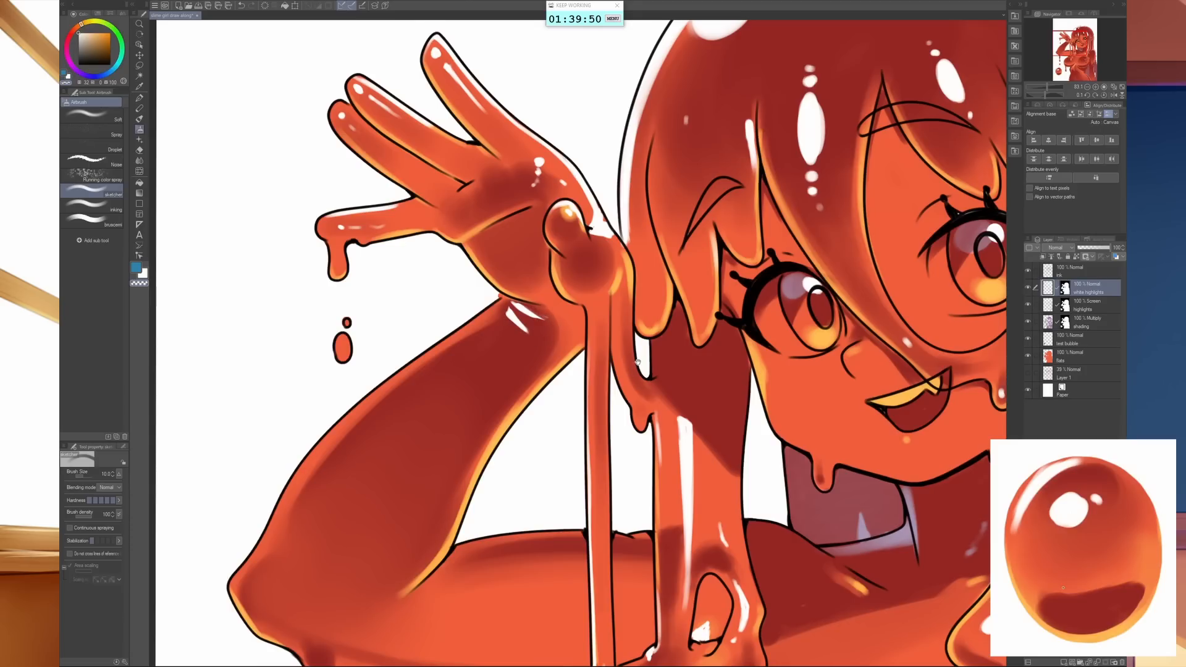
- Paint a white rim highlight along the outer edge of the raised forearm from elbow to wrist, using brush size 20
{"action": "scroll", "coordinate": [649, 377], "scroll_direction": "down", "scroll_amount": 3}
{"action": "left_click_drag", "start_coordinate": [649, 374], "coordinate": [588, 391]}
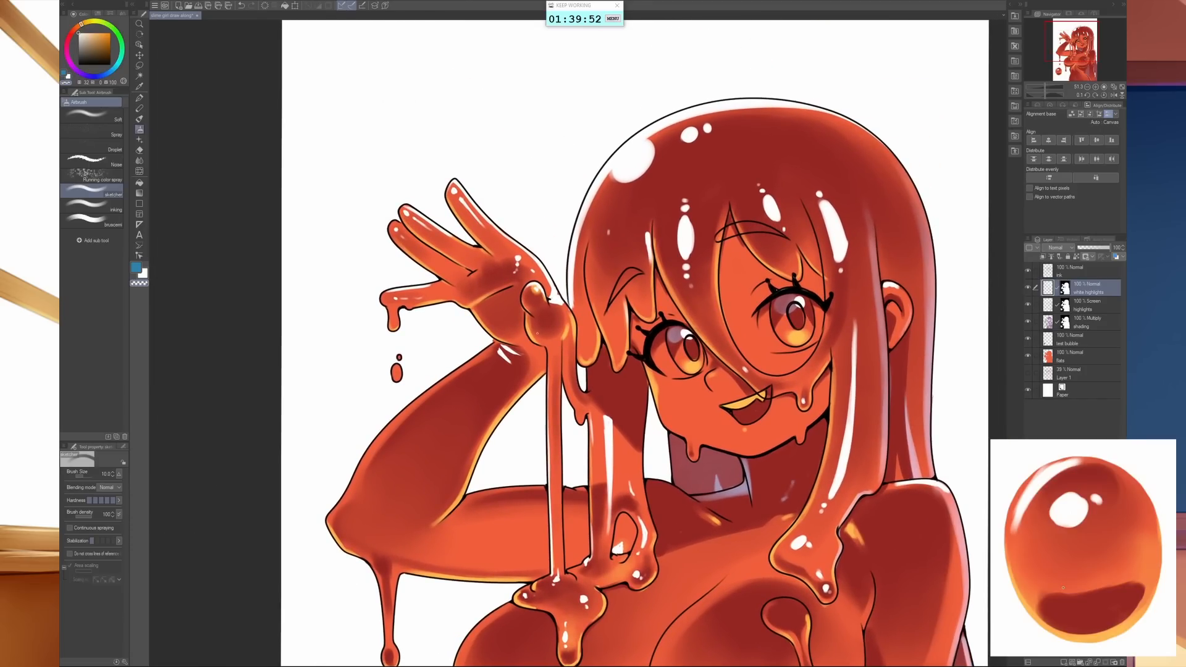
{"action": "key", "text": "bracketright"}
{"action": "key", "text": "bracketright"}
{"action": "key", "text": "bracketright"}
{"action": "key", "text": "bracketright"}
{"action": "key", "text": "c"}
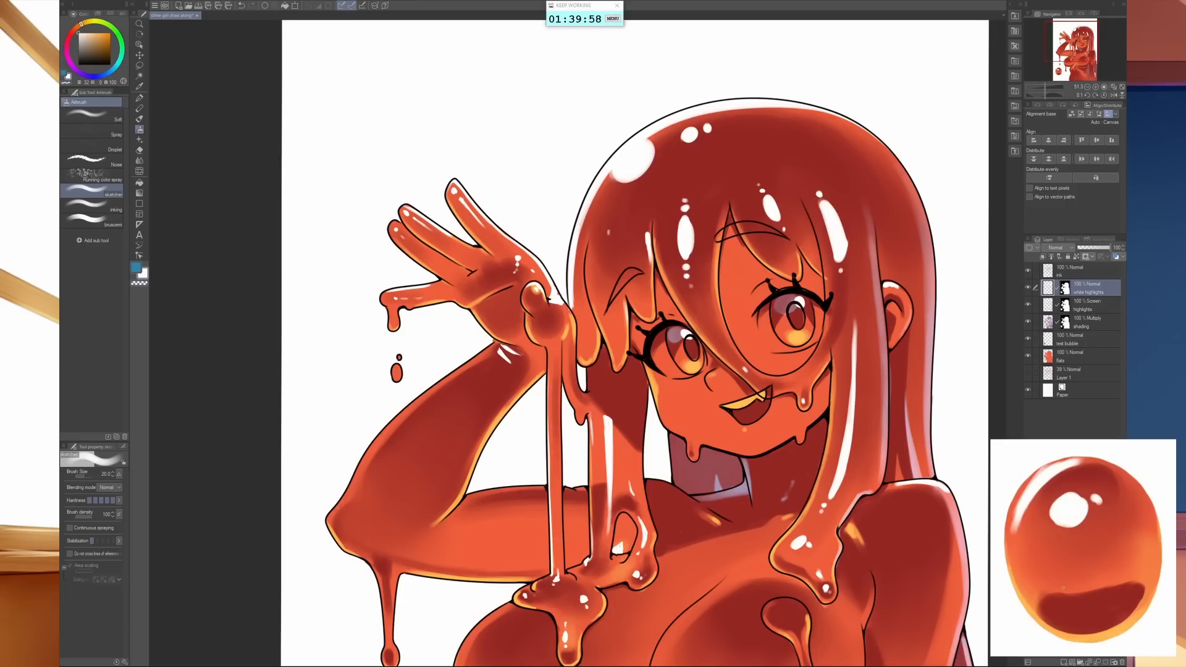
{"action": "mouse_move", "coordinate": [329, 516]}
{"action": "left_mouse_down"}
{"action": "mouse_move", "coordinate": [381, 431]}
{"action": "mouse_move", "coordinate": [485, 349]}
{"action": "left_mouse_up"}
{"action": "left_click_drag", "start_coordinate": [384, 437], "coordinate": [494, 343]}
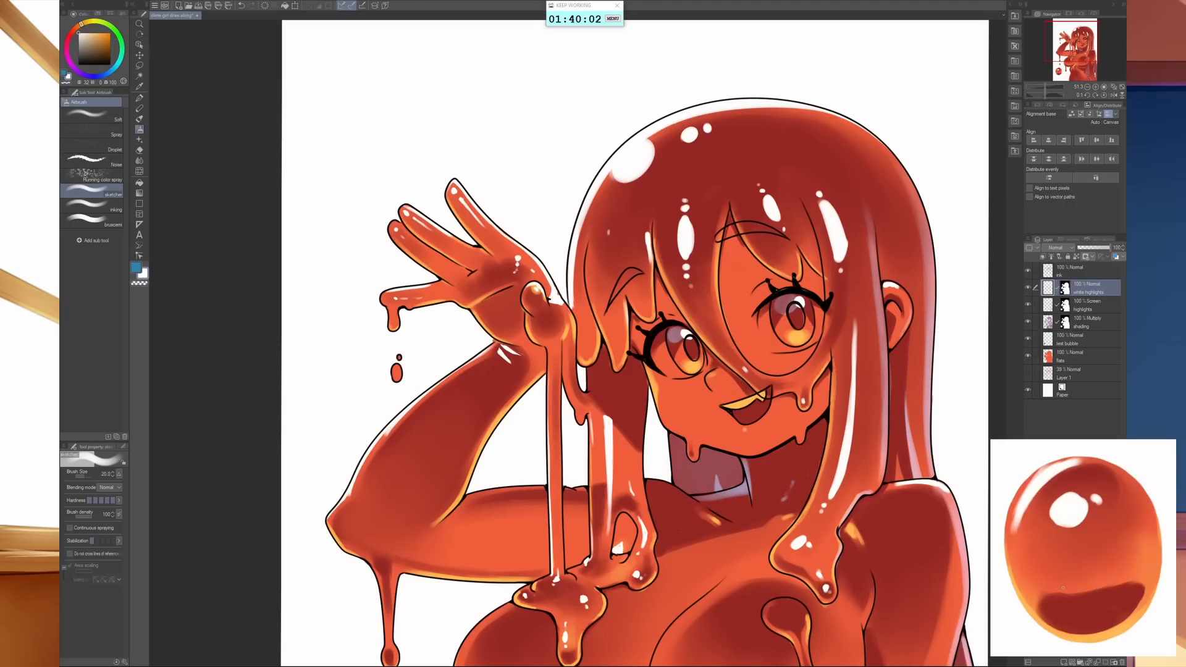
{"action": "mouse_move", "coordinate": [341, 493]}
{"action": "left_mouse_down"}
{"action": "mouse_move", "coordinate": [432, 392]}
{"action": "mouse_move", "coordinate": [494, 350]}
{"action": "left_mouse_up"}
{"action": "mouse_move", "coordinate": [408, 413]}
{"action": "left_mouse_down"}
{"action": "mouse_move", "coordinate": [462, 370]}
{"action": "mouse_move", "coordinate": [352, 488]}
{"action": "left_mouse_up"}
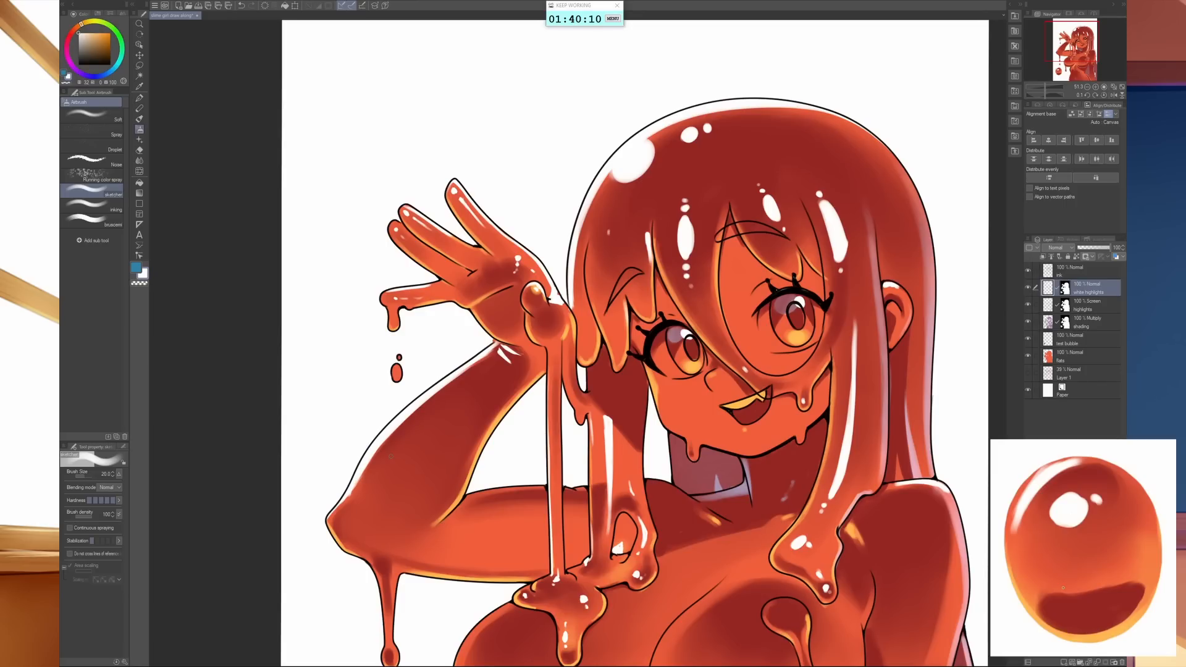
- Add a white streak below the wrist, an oval with dots on the forearm and an elbow highlight, using brush size 17
{"action": "key", "text": "bracketright"}
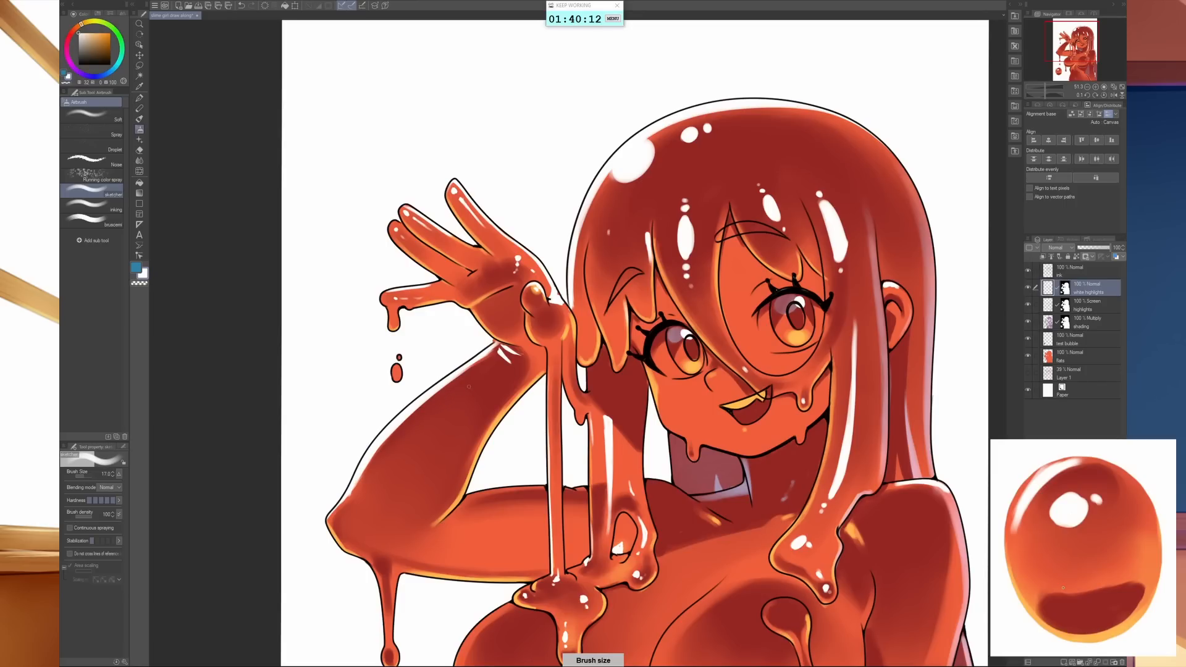
{"action": "key", "text": "bracketleft"}
{"action": "left_click_drag", "start_coordinate": [444, 414], "coordinate": [501, 362]}
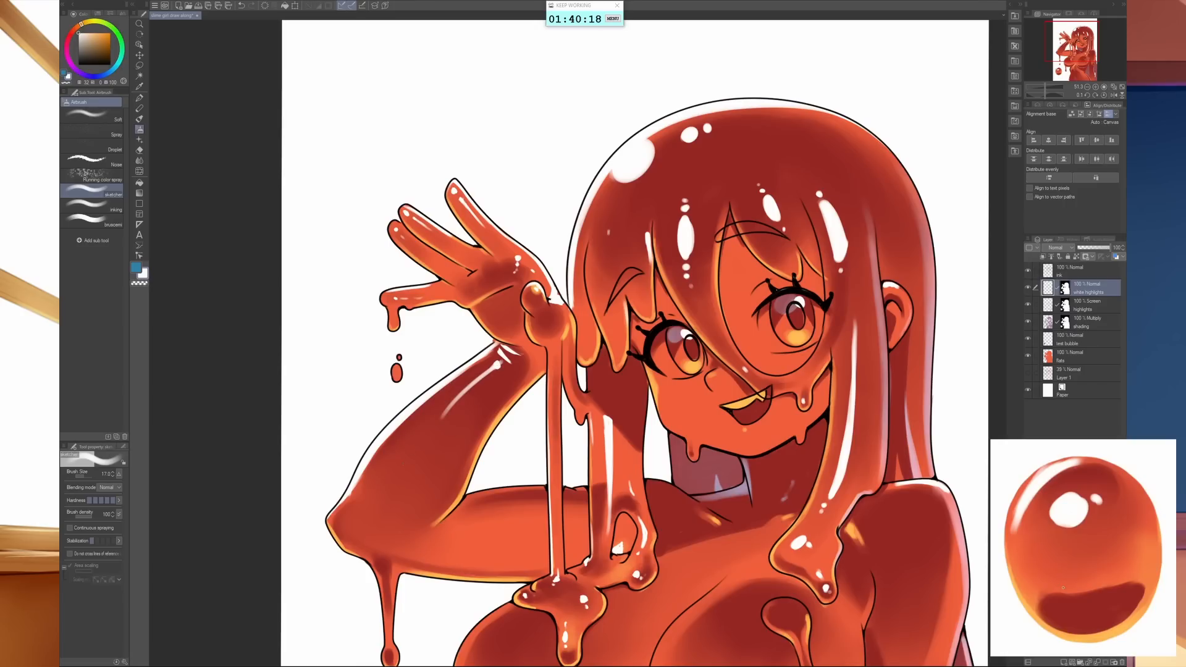
{"action": "mouse_move", "coordinate": [410, 447]}
{"action": "left_mouse_down"}
{"action": "mouse_move", "coordinate": [405, 464]}
{"action": "mouse_move", "coordinate": [415, 444]}
{"action": "left_mouse_up"}
{"action": "left_click", "coordinate": [395, 473]}
{"action": "left_click", "coordinate": [393, 477]}
{"action": "left_click_drag", "start_coordinate": [349, 518], "coordinate": [352, 519]}
- Paint white streaks along the upper edge of the raised upper arm and refine them with the transparent colour
{"action": "left_click_drag", "start_coordinate": [630, 525], "coordinate": [404, 501]}
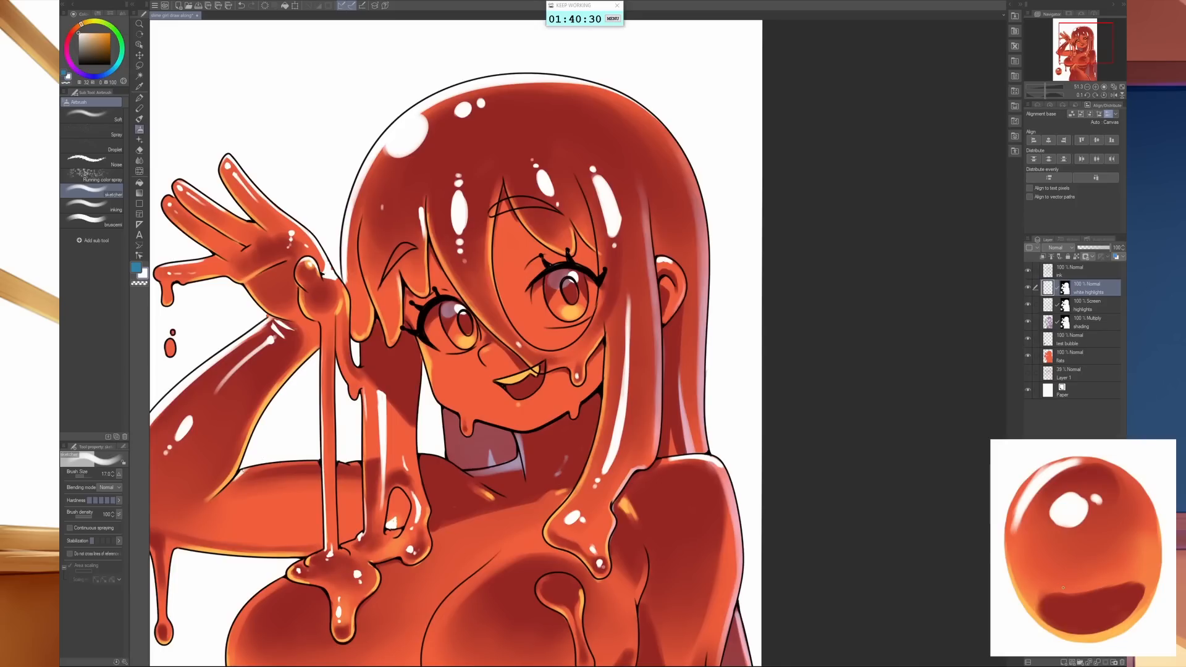
{"action": "left_click_drag", "start_coordinate": [239, 472], "coordinate": [318, 463]}
{"action": "mouse_move", "coordinate": [208, 508]}
{"action": "left_mouse_down"}
{"action": "mouse_move", "coordinate": [332, 485]}
{"action": "mouse_move", "coordinate": [320, 488]}
{"action": "left_mouse_up"}
{"action": "left_click_drag", "start_coordinate": [254, 490], "coordinate": [315, 486]}
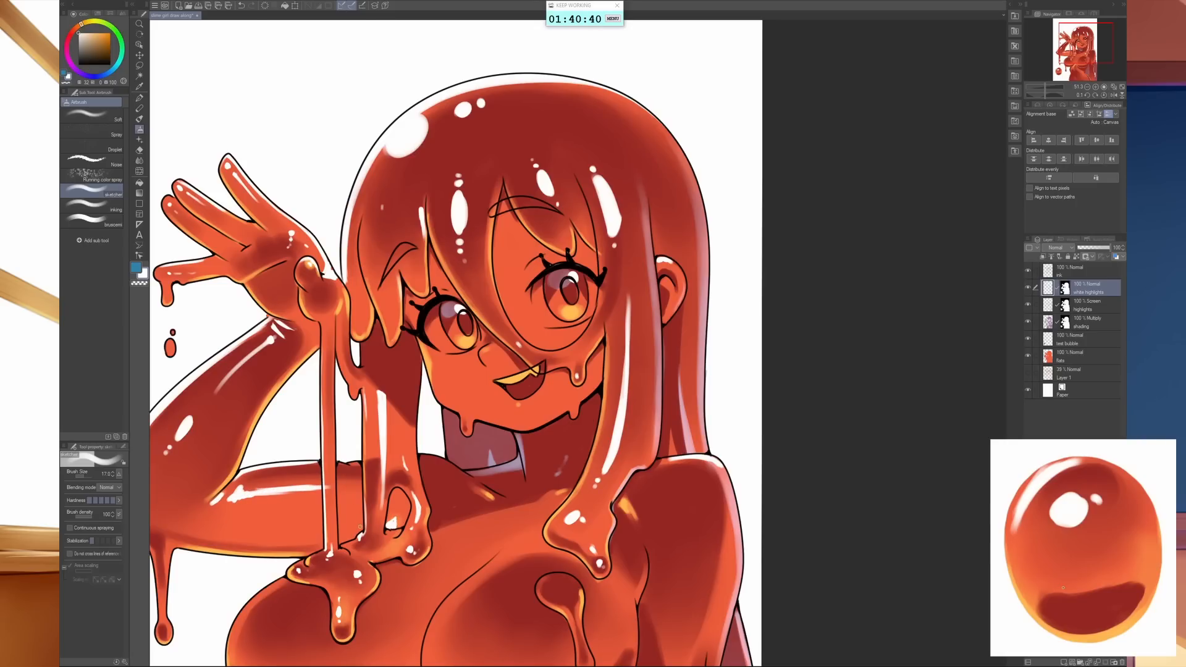
{"action": "key", "text": "c"}
{"action": "left_click_drag", "start_coordinate": [602, 436], "coordinate": [535, 430]}
{"action": "left_click_drag", "start_coordinate": [536, 429], "coordinate": [656, 575]}
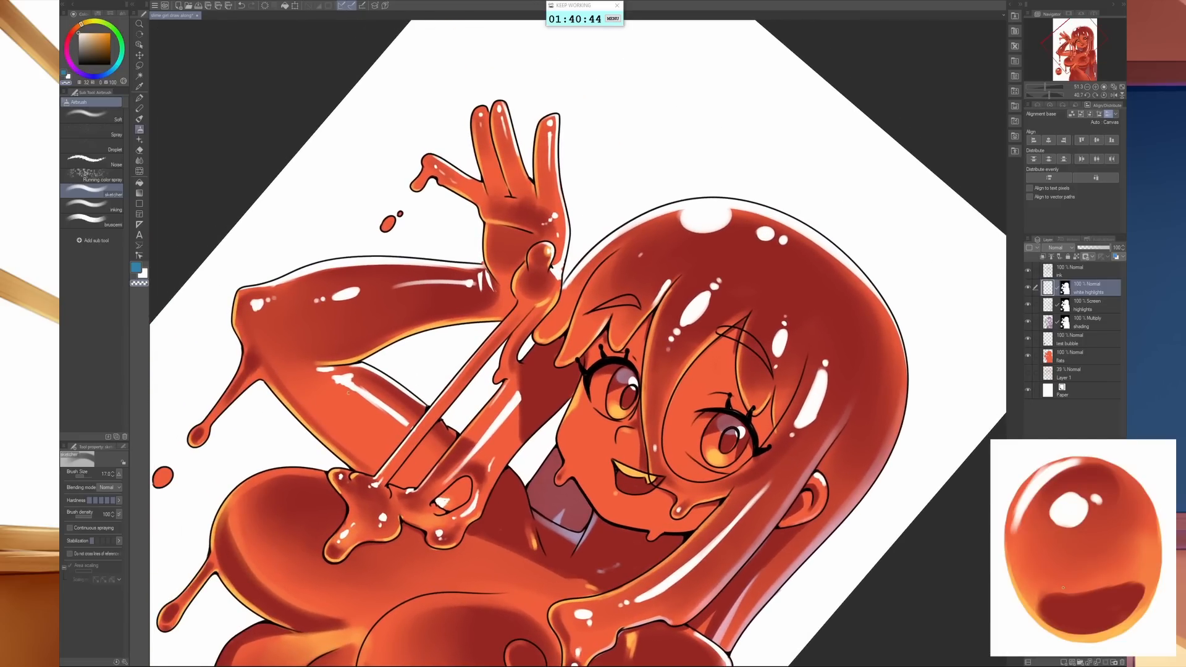
{"action": "mouse_move", "coordinate": [359, 394]}
{"action": "left_mouse_down"}
{"action": "mouse_move", "coordinate": [727, 375]}
{"action": "mouse_move", "coordinate": [729, 315]}
{"action": "mouse_move", "coordinate": [760, 344]}
{"action": "mouse_move", "coordinate": [805, 426]}
{"action": "mouse_move", "coordinate": [725, 309]}
{"action": "left_mouse_up"}
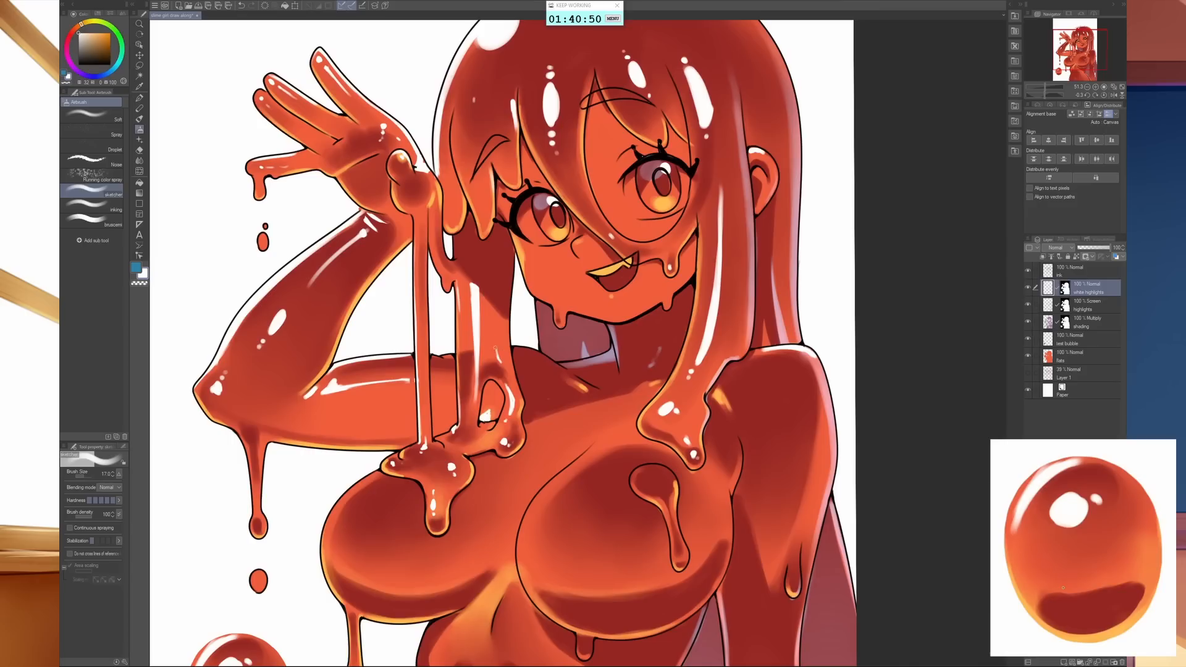
- Paint white highlights on the raised arm's shoulder and collarbone, trimming their edges with the transparent colour
{"action": "mouse_move", "coordinate": [433, 359]}
{"action": "left_mouse_down"}
{"action": "mouse_move", "coordinate": [569, 376]}
{"action": "mouse_move", "coordinate": [533, 351]}
{"action": "left_mouse_up"}
{"action": "mouse_move", "coordinate": [525, 390]}
{"action": "left_mouse_down"}
{"action": "mouse_move", "coordinate": [564, 371]}
{"action": "mouse_move", "coordinate": [537, 384]}
{"action": "mouse_move", "coordinate": [552, 359]}
{"action": "mouse_move", "coordinate": [523, 352]}
{"action": "mouse_move", "coordinate": [548, 369]}
{"action": "left_mouse_up"}
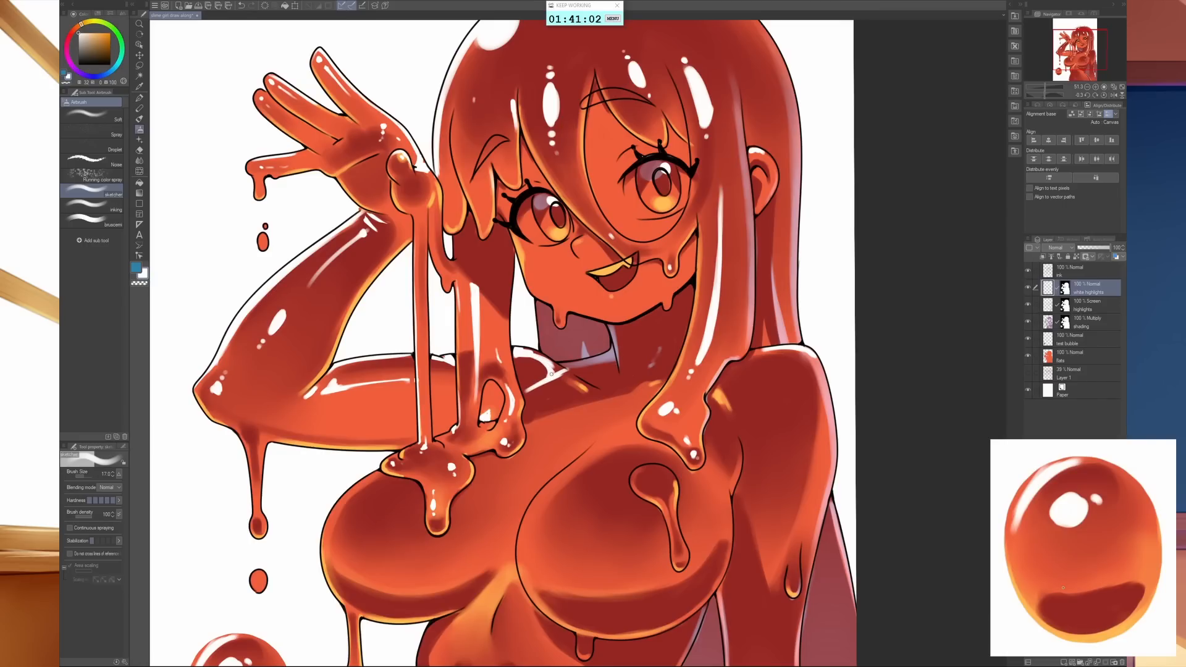
{"action": "key", "text": "c"}
{"action": "mouse_move", "coordinate": [531, 391]}
{"action": "left_mouse_down"}
{"action": "mouse_move", "coordinate": [573, 372]}
{"action": "mouse_move", "coordinate": [544, 357]}
{"action": "left_mouse_up"}
{"action": "key", "text": "c"}
{"action": "mouse_move", "coordinate": [554, 368]}
{"action": "left_mouse_down"}
{"action": "mouse_move", "coordinate": [592, 387]}
{"action": "mouse_move", "coordinate": [551, 355]}
{"action": "mouse_move", "coordinate": [597, 389]}
{"action": "left_mouse_up"}
{"action": "key", "text": "c"}
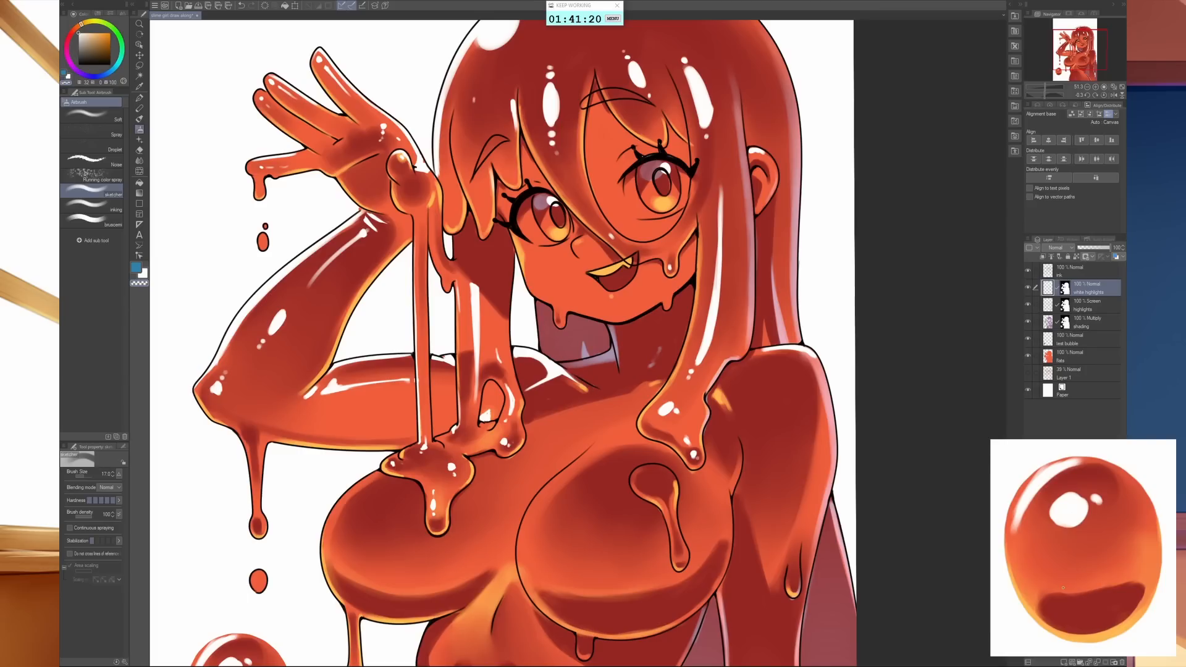
- Touch up the small white highlights on the neck
{"action": "mouse_move", "coordinate": [791, 444]}
{"action": "left_mouse_down"}
{"action": "mouse_move", "coordinate": [760, 442]}
{"action": "mouse_move", "coordinate": [744, 381]}
{"action": "mouse_move", "coordinate": [800, 359]}
{"action": "mouse_move", "coordinate": [796, 401]}
{"action": "mouse_move", "coordinate": [785, 403]}
{"action": "left_mouse_up"}
{"action": "key", "text": "c"}
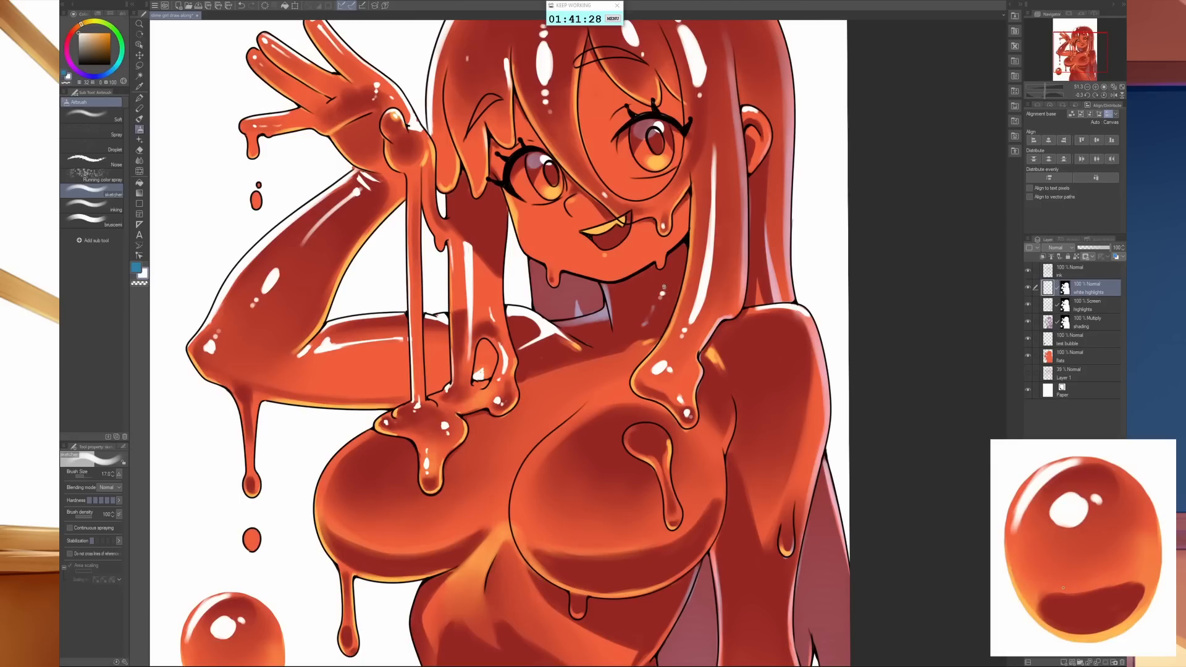
{"action": "left_click_drag", "start_coordinate": [663, 285], "coordinate": [668, 258]}
{"action": "key", "text": "c"}
{"action": "key", "text": "e"}
{"action": "left_click_drag", "start_coordinate": [682, 426], "coordinate": [745, 395]}
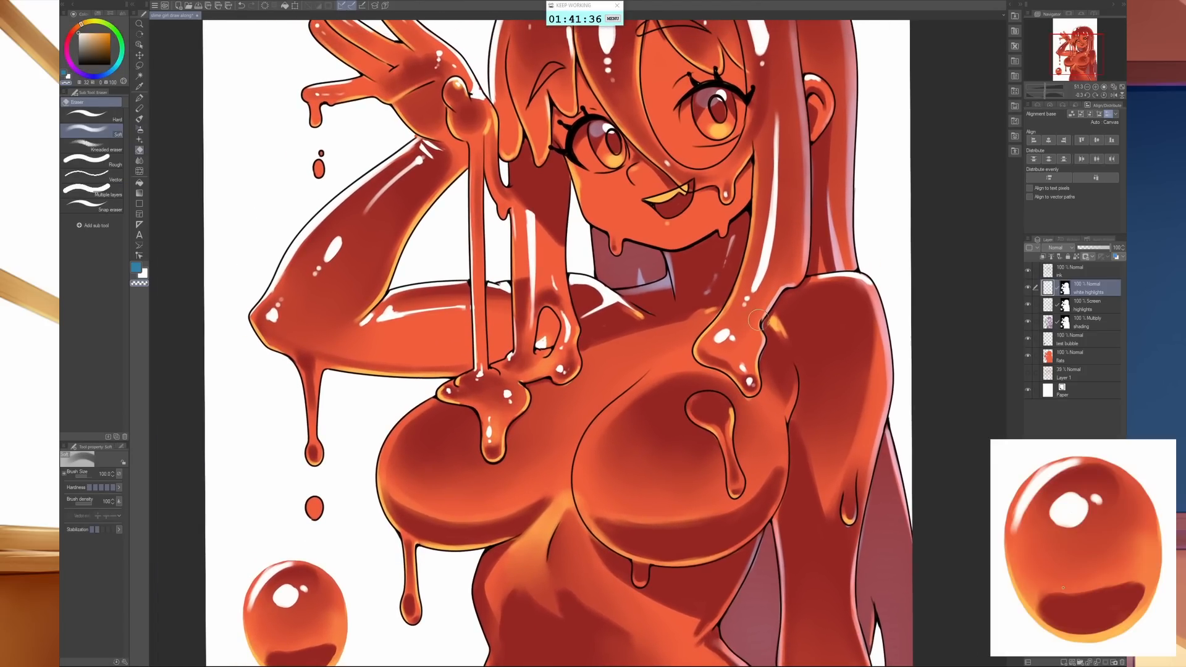
- Paint a white oval highlight with a small dot beneath it on the lowered arm's shoulder, using a larger brush
{"action": "key", "text": "b"}
{"action": "left_click_drag", "start_coordinate": [853, 404], "coordinate": [721, 377]}
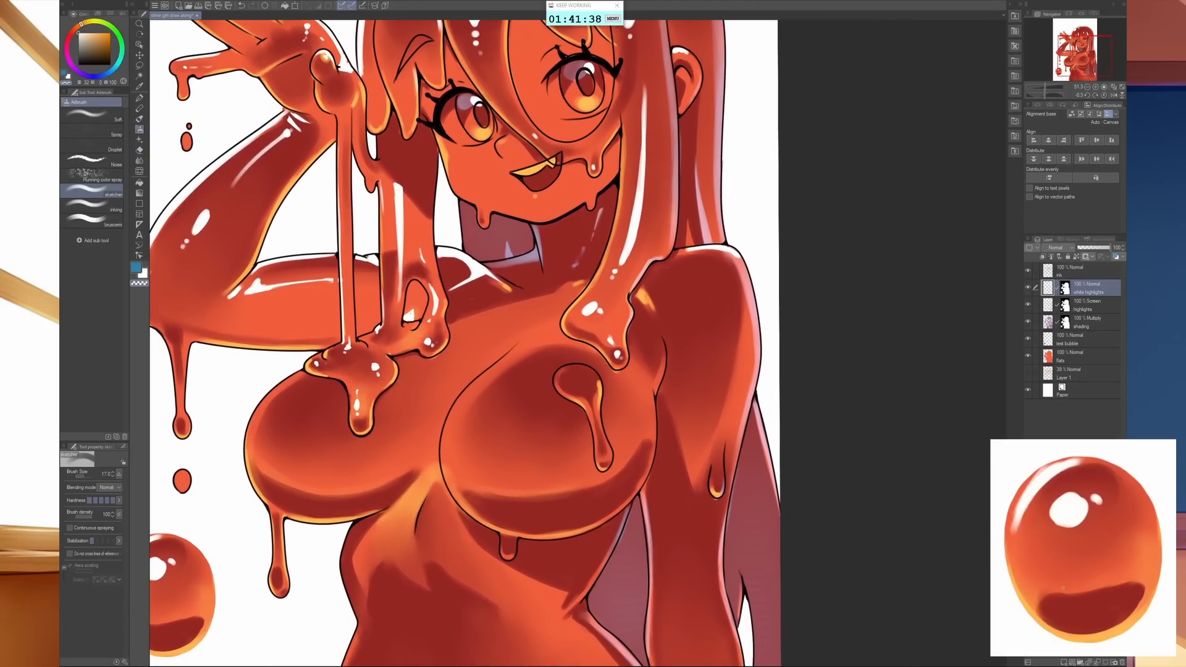
{"action": "key", "text": "bracketright"}
{"action": "key", "text": "bracketright"}
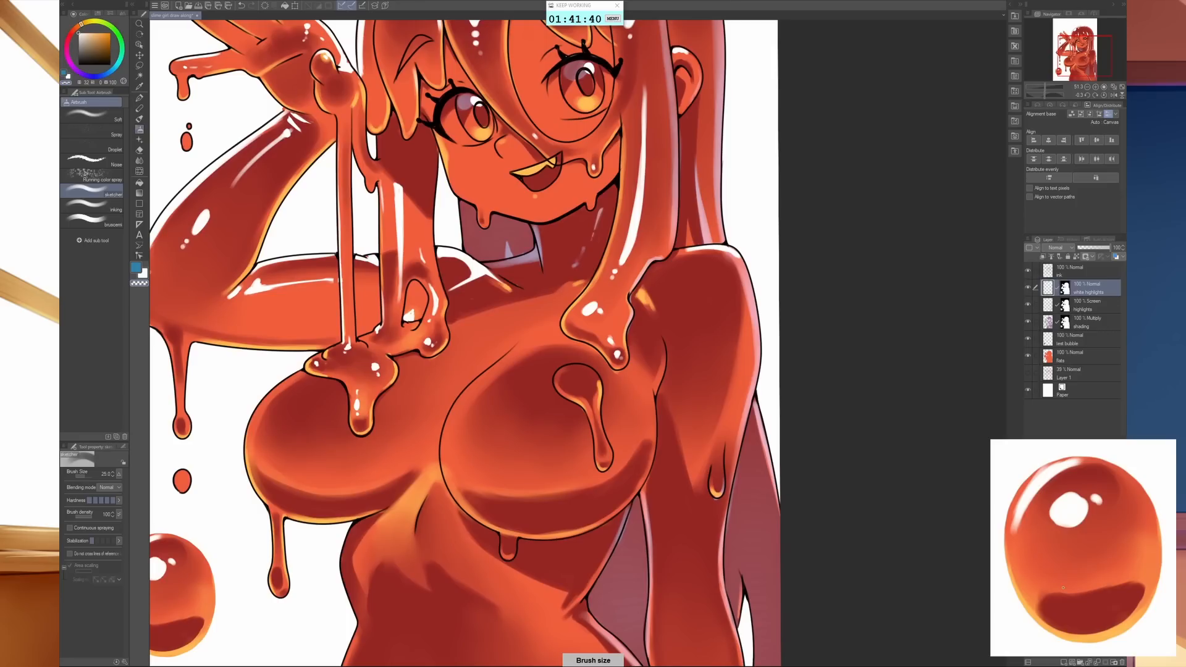
{"action": "scroll", "coordinate": [710, 327], "scroll_direction": "up", "scroll_amount": 3}
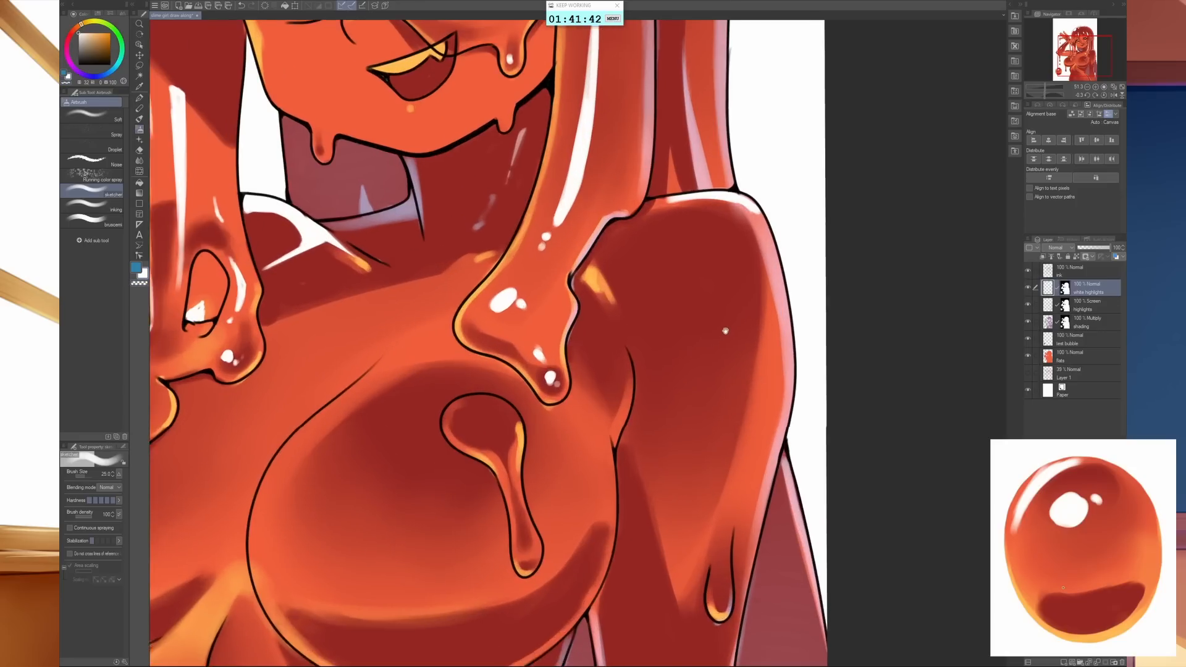
{"action": "mouse_move", "coordinate": [689, 305]}
{"action": "left_mouse_down"}
{"action": "mouse_move", "coordinate": [697, 273]}
{"action": "mouse_move", "coordinate": [686, 278]}
{"action": "mouse_move", "coordinate": [693, 301]}
{"action": "left_mouse_up"}
{"action": "left_click", "coordinate": [698, 329]}
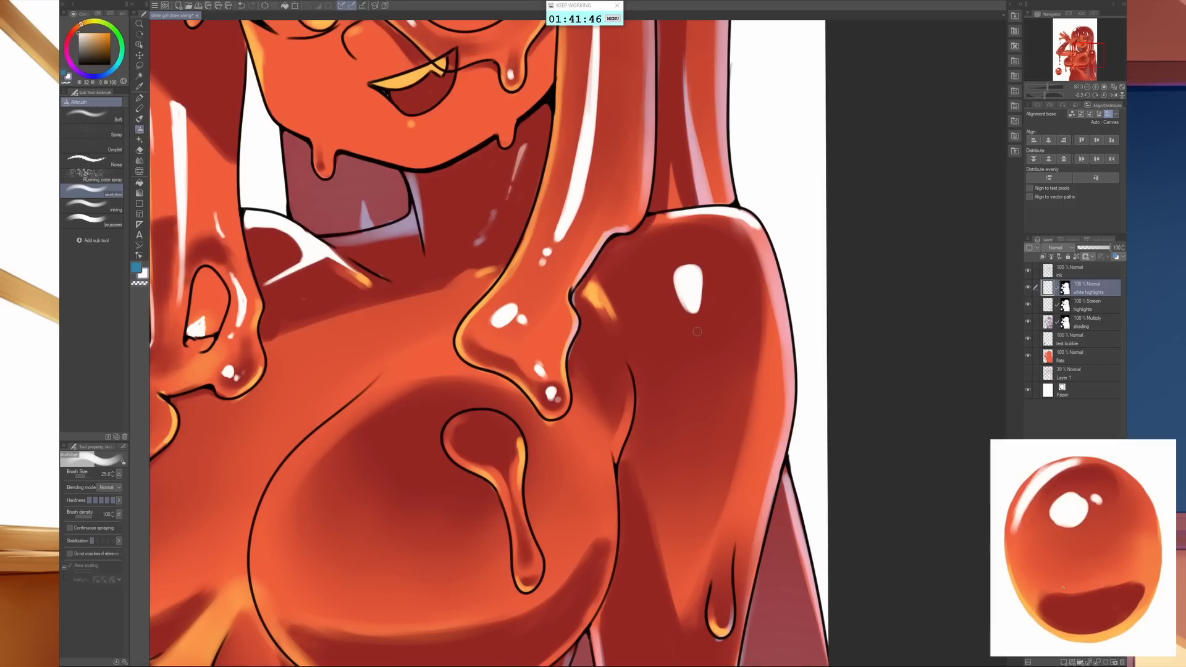
{"action": "scroll", "coordinate": [716, 376], "scroll_direction": "down", "scroll_amount": 2}
{"action": "scroll", "coordinate": [720, 387], "scroll_direction": "down", "scroll_amount": 4}
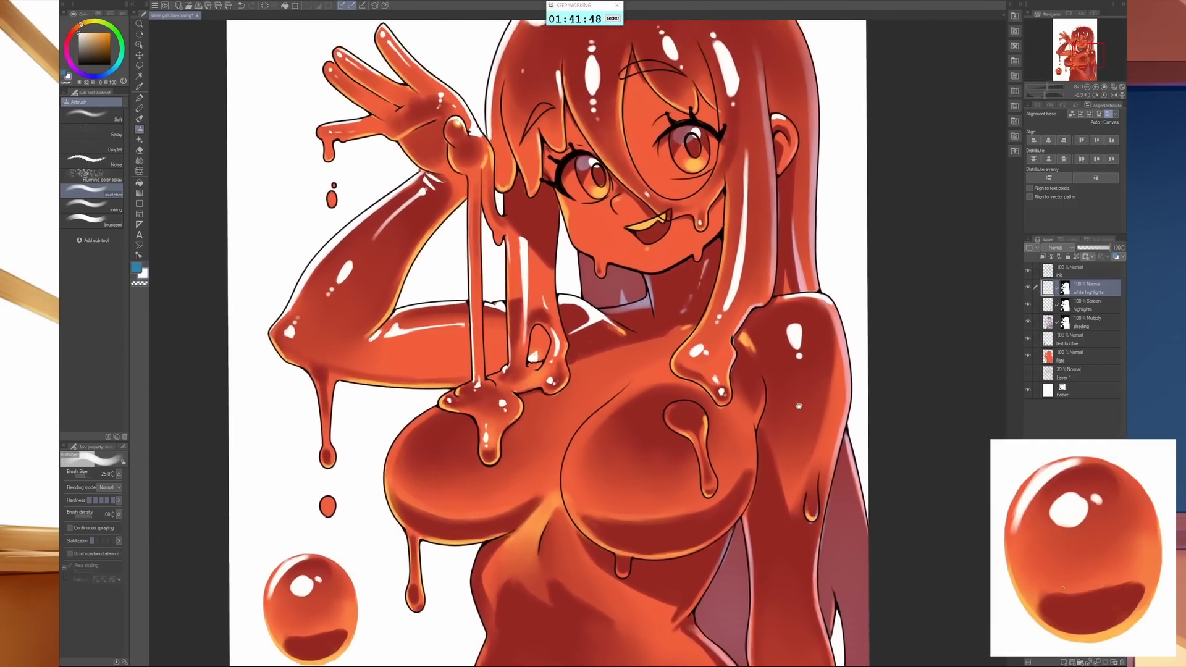
- Paint a long white streak down the lowered upper arm, ending beside the slime drip
{"action": "scroll", "coordinate": [740, 304], "scroll_direction": "up", "scroll_amount": 2}
{"action": "mouse_move", "coordinate": [741, 303]}
{"action": "left_mouse_down"}
{"action": "mouse_move", "coordinate": [732, 265]}
{"action": "mouse_move", "coordinate": [719, 367]}
{"action": "left_mouse_up"}
{"action": "left_click_drag", "start_coordinate": [728, 280], "coordinate": [719, 368]}
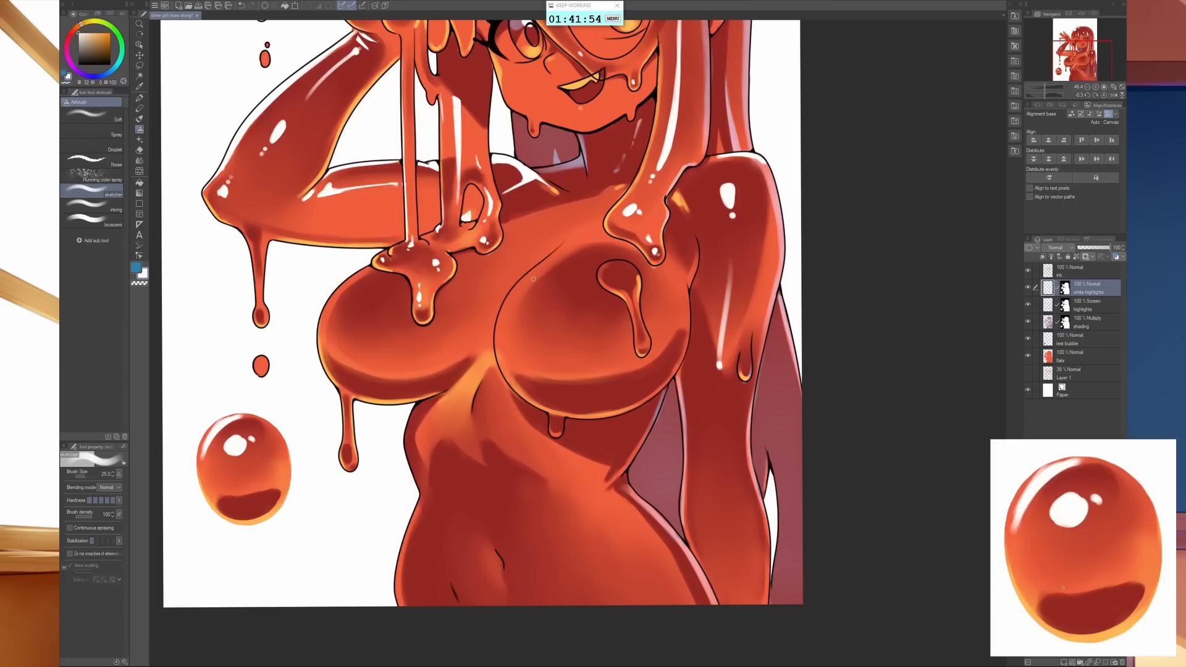
- Paint a white rim highlight along the upper contour of the chest on the lowered arm's side, using brush size 17
{"action": "key", "text": "["}
{"action": "left_click_drag", "start_coordinate": [497, 317], "coordinate": [573, 249]}
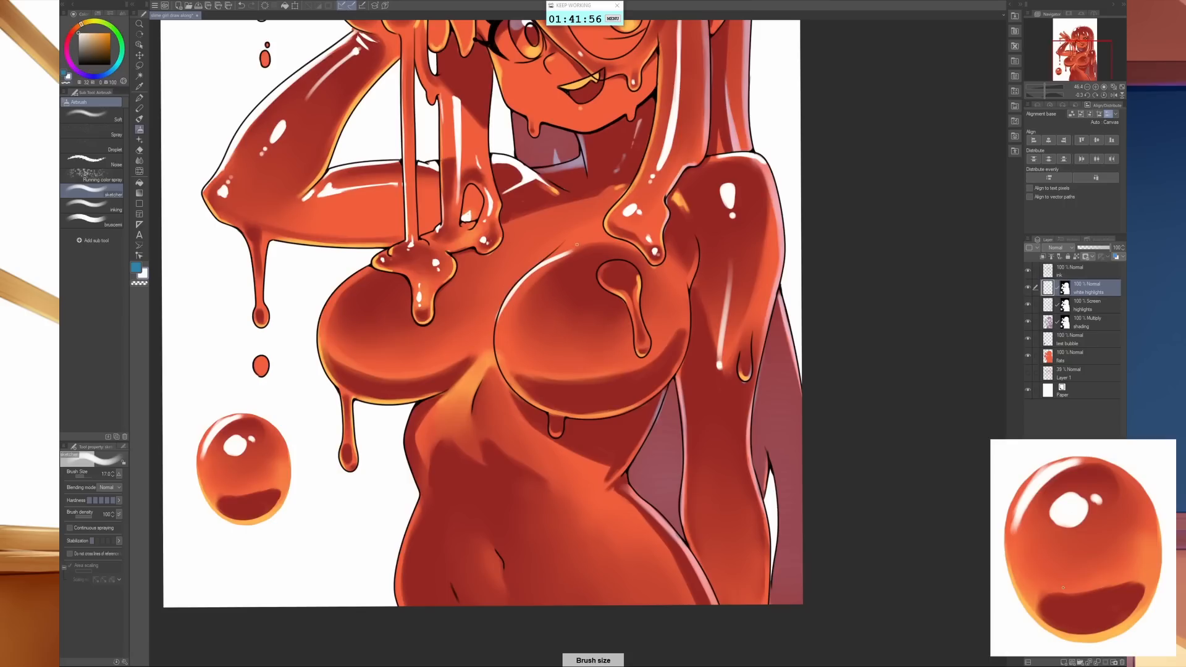
{"action": "left_click_drag", "start_coordinate": [505, 308], "coordinate": [580, 236]}
{"action": "left_click_drag", "start_coordinate": [512, 297], "coordinate": [574, 245]}
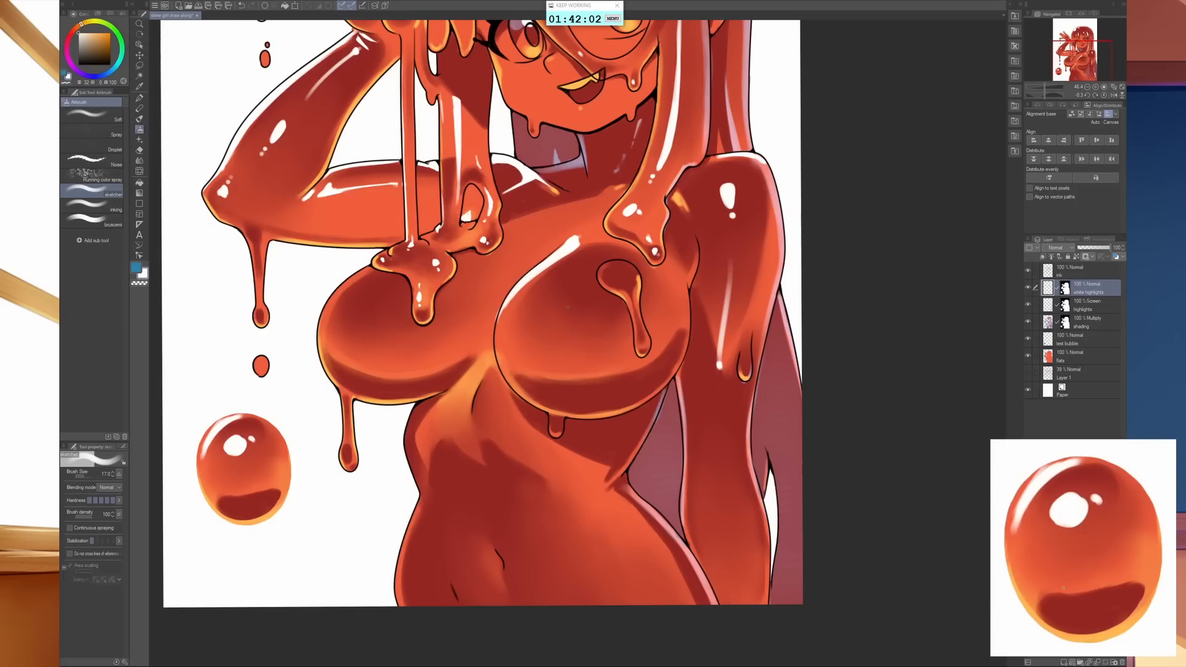
- Add a round white highlight with a dot to the same side of the chest, plus small dots on its slime drip
{"action": "left_click_drag", "start_coordinate": [585, 320], "coordinate": [588, 310]}
{"action": "left_click", "coordinate": [614, 269]}
{"action": "left_click", "coordinate": [617, 277]}
{"action": "key", "text": "bracketleft"}
{"action": "key", "text": "bracketleft"}
{"action": "key", "text": "bracketleft"}
{"action": "key", "text": "bracketleft"}
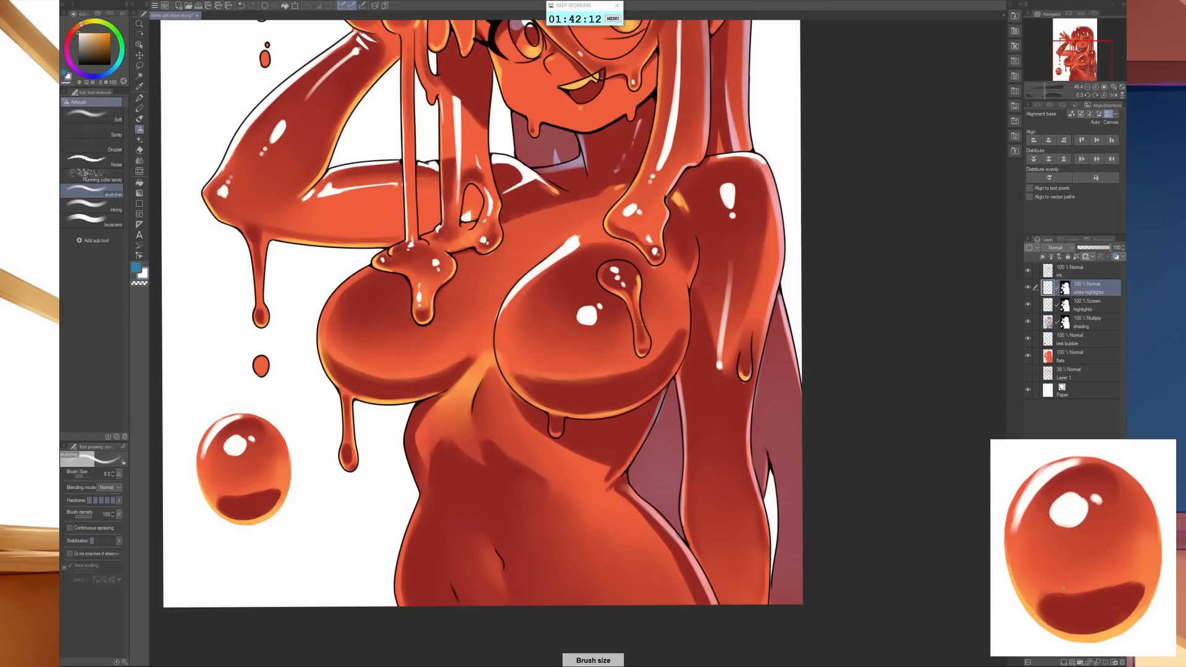
{"action": "key", "text": "bracketright"}
{"action": "key", "text": "bracketright"}
{"action": "key", "text": "bracketright"}
{"action": "key", "text": "bracketright"}
{"action": "key", "text": "bracketright"}
{"action": "key", "text": "bracketright"}
{"action": "key", "text": "bracketright"}
{"action": "key", "text": "bracketleft"}
{"action": "key", "text": "bracketleft"}
{"action": "key", "text": "bracketleft"}
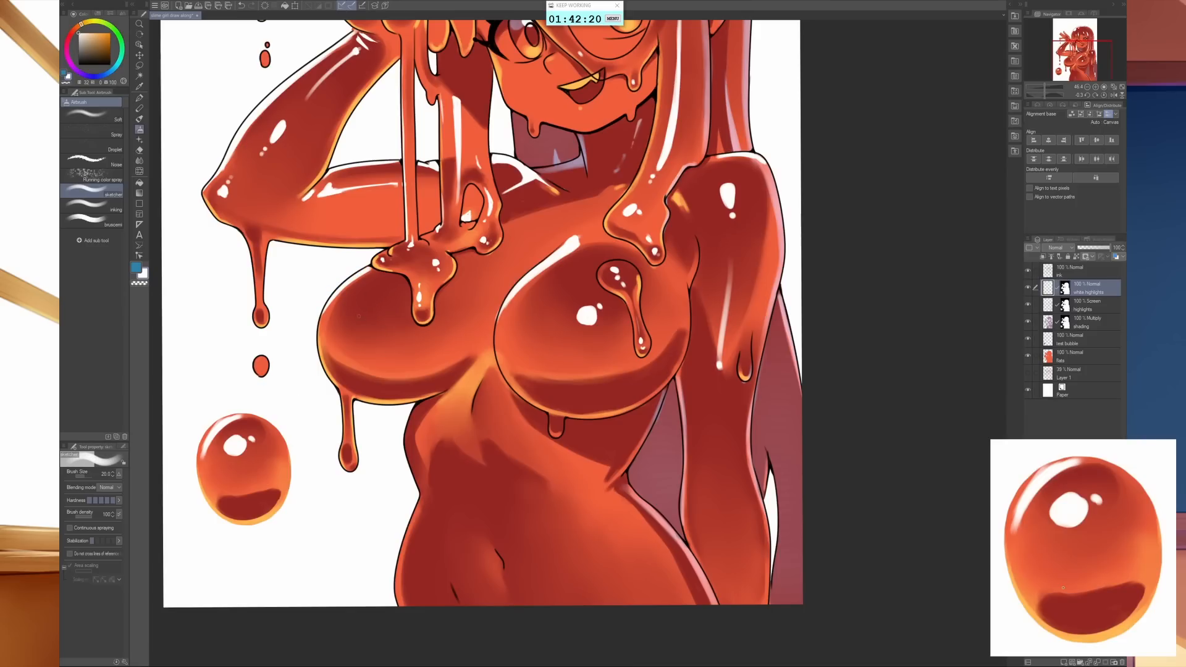
- Paint a large white oval and small accent dots on the raised-arm side of the chest, varying the brush size
{"action": "key", "text": "bracketleft"}
{"action": "left_click", "coordinate": [339, 309]}
{"action": "key", "text": "bracketright"}
{"action": "key", "text": "bracketright"}
{"action": "key", "text": "bracketright"}
{"action": "key", "text": "bracketright"}
{"action": "key", "text": "bracketright"}
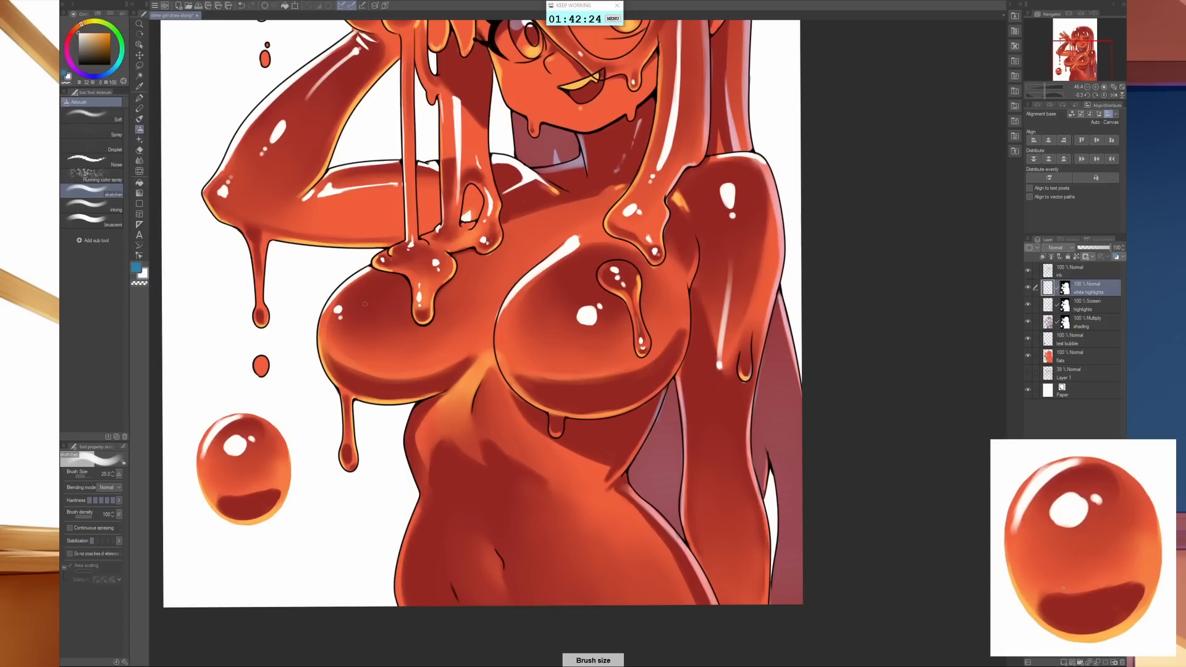
{"action": "key", "text": "bracketright"}
{"action": "left_click_drag", "start_coordinate": [389, 300], "coordinate": [402, 285]}
{"action": "key", "text": "bracketleft"}
{"action": "key", "text": "bracketleft"}
{"action": "key", "text": "bracketleft"}
{"action": "key", "text": "bracketleft"}
{"action": "key", "text": "bracketleft"}
{"action": "key", "text": "bracketleft"}
{"action": "key", "text": "bracketleft"}
{"action": "left_click", "coordinate": [400, 286]}
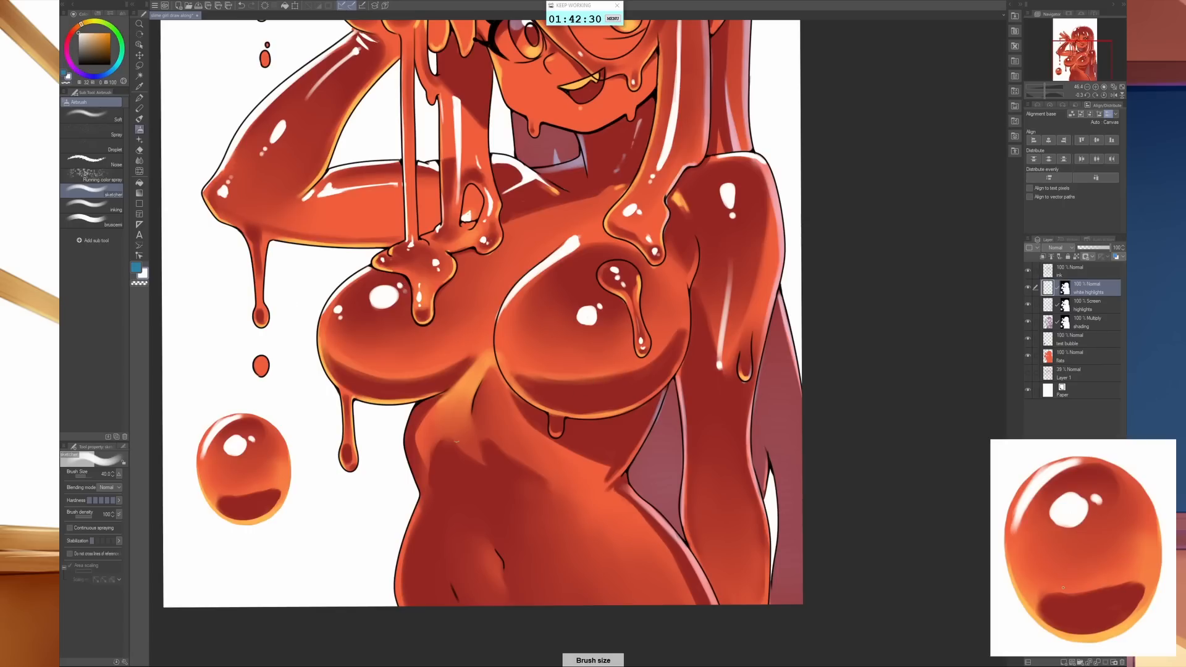
- Paint a short white streak on the orange glow below the middle of the chest, using brush size 12
{"action": "key", "text": "bracketleft"}
{"action": "key", "text": "bracketleft"}
{"action": "key", "text": "bracketleft"}
{"action": "key", "text": "bracketleft"}
{"action": "mouse_move", "coordinate": [454, 386]}
{"action": "left_mouse_down"}
{"action": "mouse_move", "coordinate": [470, 373]}
{"action": "mouse_move", "coordinate": [454, 391]}
{"action": "left_mouse_up"}
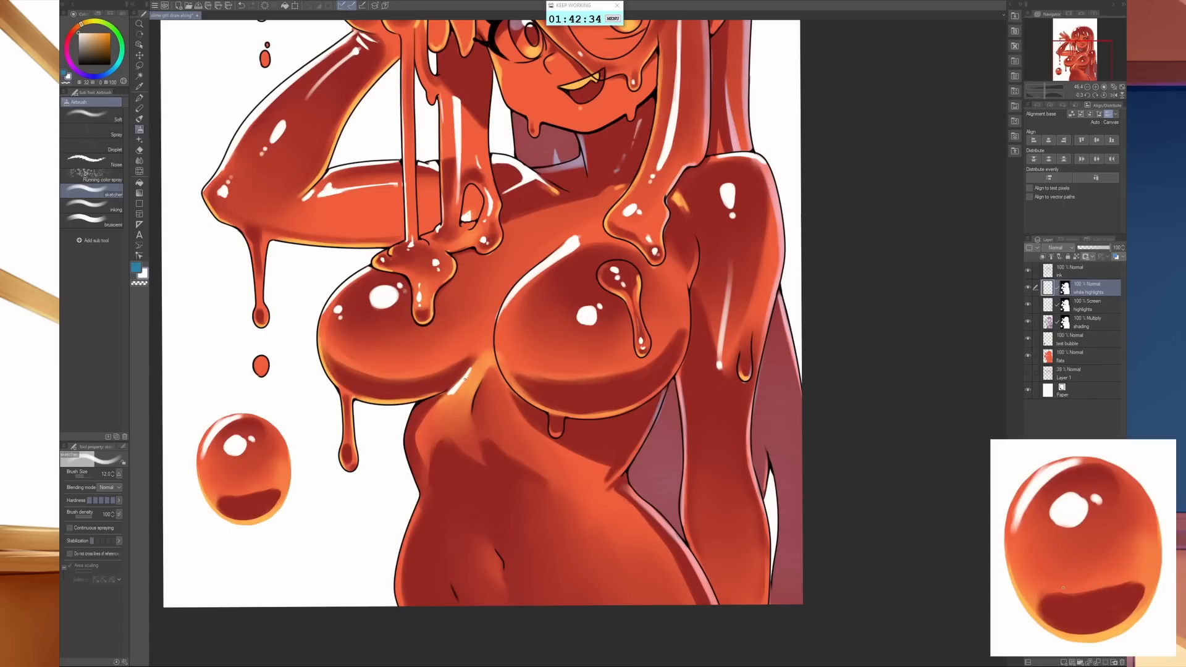
- Paint a tapered white highlight with a dot on the raised-arm side of the ribs and trim it with the transparent colour
{"action": "key", "text": "bracketright"}
{"action": "key", "text": "bracketright"}
{"action": "key", "text": "bracketright"}
{"action": "mouse_move", "coordinate": [603, 522]}
{"action": "left_mouse_down"}
{"action": "mouse_move", "coordinate": [622, 402]}
{"action": "mouse_move", "coordinate": [611, 372]}
{"action": "left_mouse_up"}
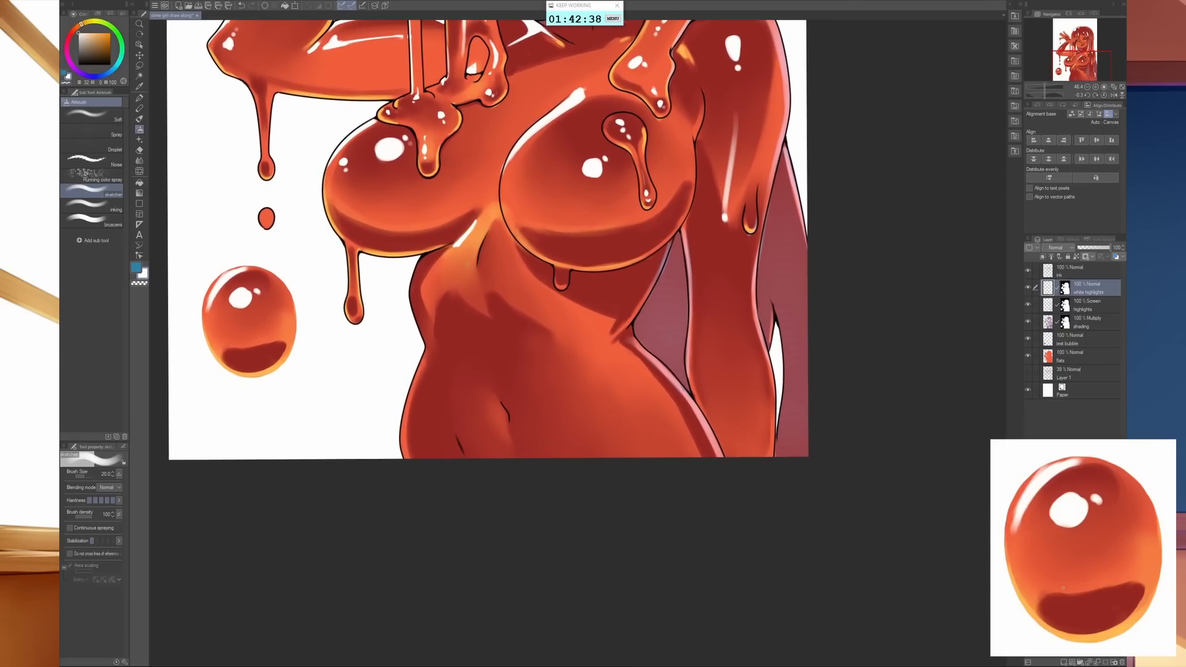
{"action": "mouse_move", "coordinate": [477, 248]}
{"action": "left_mouse_down"}
{"action": "mouse_move", "coordinate": [475, 287]}
{"action": "mouse_move", "coordinate": [473, 250]}
{"action": "mouse_move", "coordinate": [467, 281]}
{"action": "mouse_move", "coordinate": [480, 296]}
{"action": "left_mouse_up"}
{"action": "key", "text": "c"}
{"action": "left_click_drag", "start_coordinate": [464, 274], "coordinate": [473, 286]}
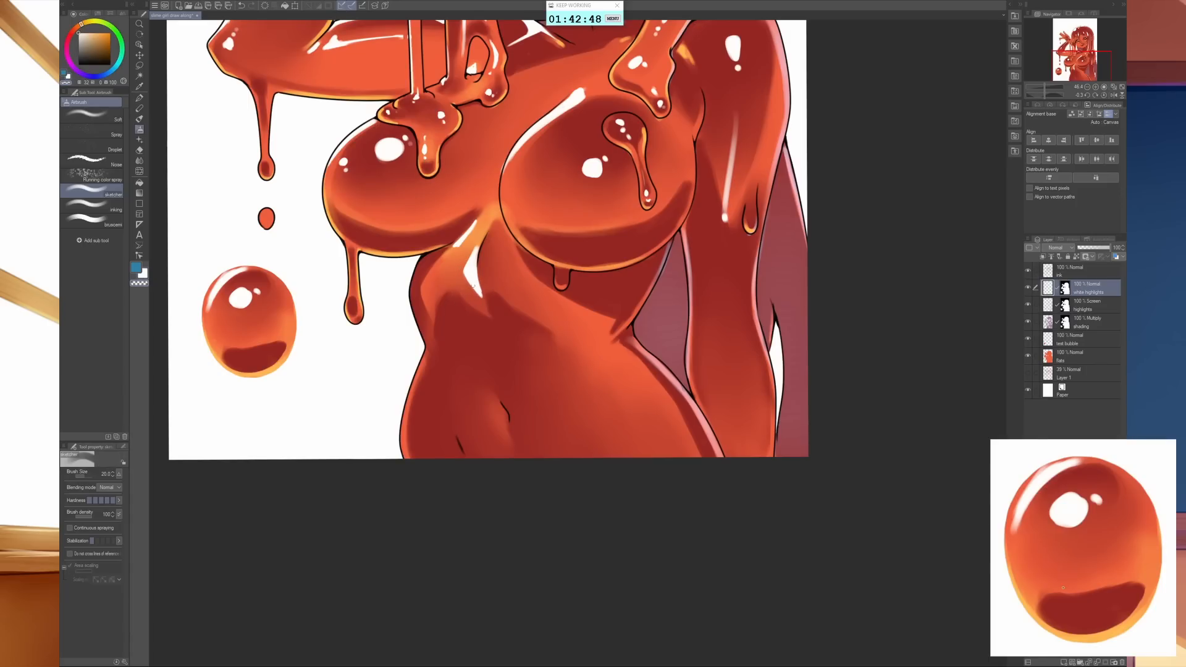
{"action": "key", "text": "c"}
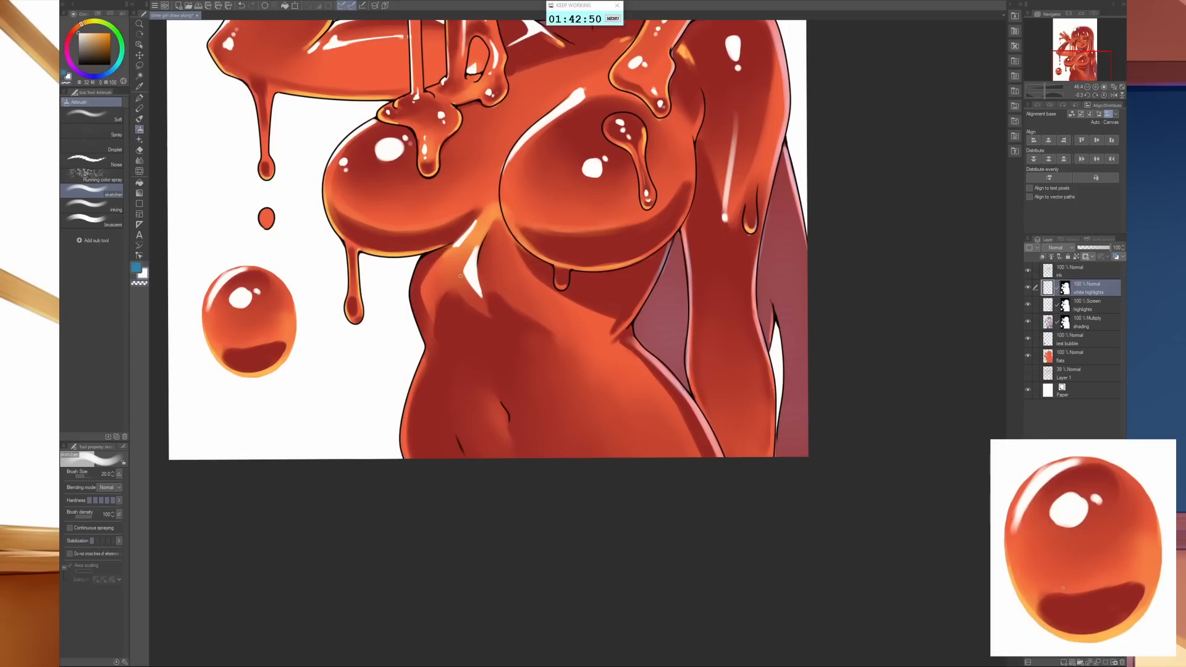
- Paint a white wedge highlight on the opposite side of the ribs and carve a gap through it with the transparent colour
{"action": "left_click_drag", "start_coordinate": [576, 337], "coordinate": [580, 395]}
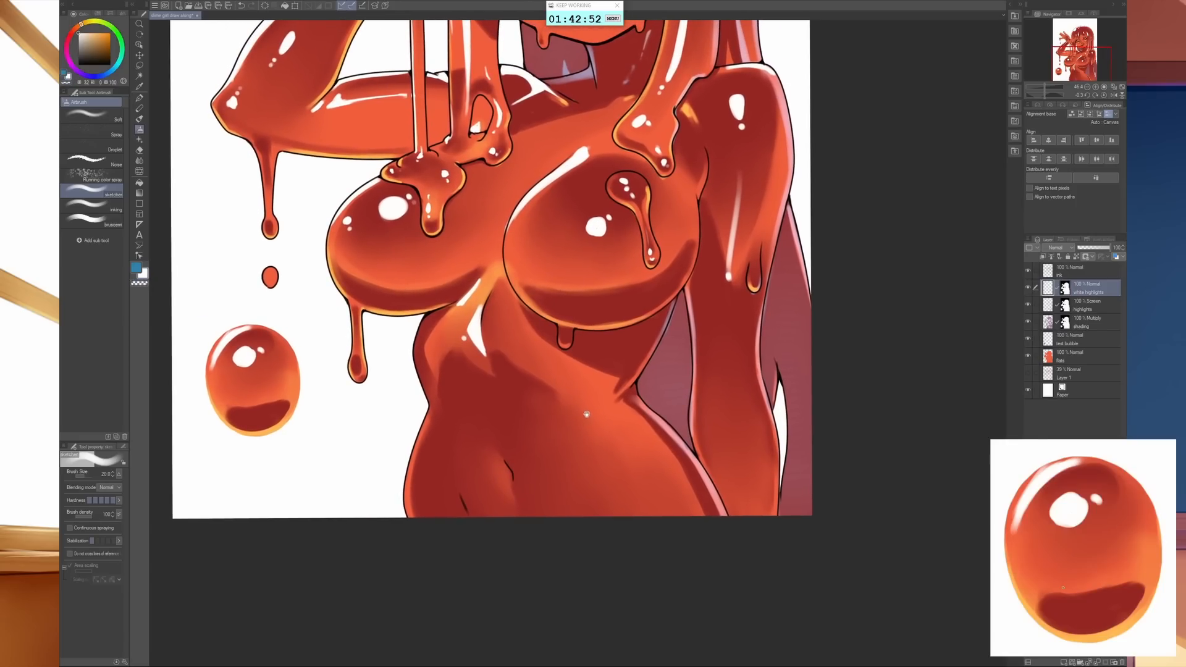
{"action": "mouse_move", "coordinate": [535, 336]}
{"action": "left_mouse_down"}
{"action": "mouse_move", "coordinate": [562, 356]}
{"action": "mouse_move", "coordinate": [563, 392]}
{"action": "mouse_move", "coordinate": [542, 344]}
{"action": "mouse_move", "coordinate": [565, 382]}
{"action": "left_mouse_up"}
{"action": "key", "text": "c"}
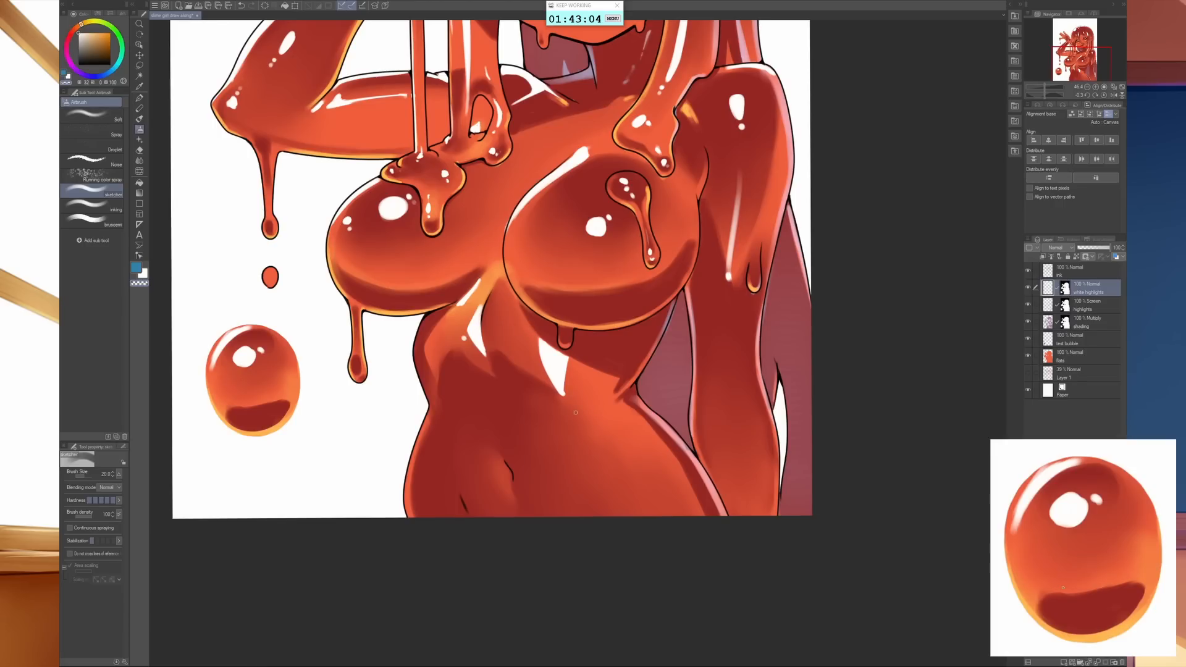
{"action": "mouse_move", "coordinate": [563, 396]}
{"action": "left_mouse_down"}
{"action": "mouse_move", "coordinate": [533, 344]}
{"action": "mouse_move", "coordinate": [558, 387]}
{"action": "left_mouse_up"}
{"action": "left_click_drag", "start_coordinate": [540, 339], "coordinate": [544, 355]}
{"action": "key", "text": "bracketleft"}
{"action": "key", "text": "bracketleft"}
{"action": "key", "text": "bracketleft"}
{"action": "key", "text": "c"}
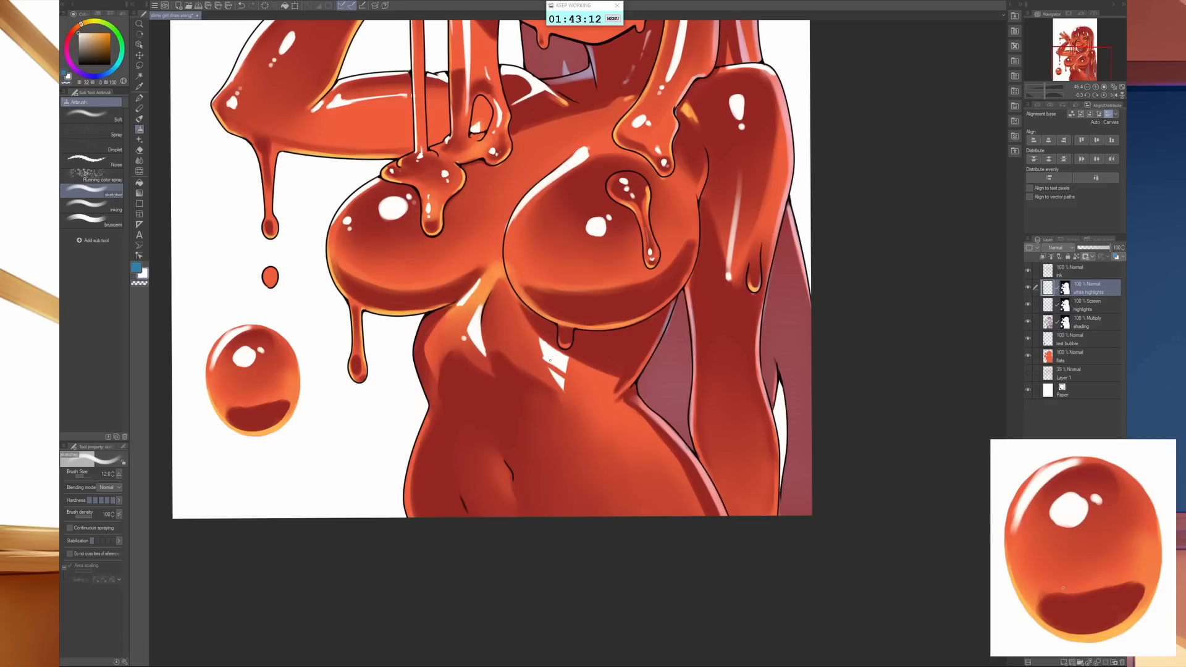
- Add small white streaks and a dot around the broken rib highlight, and a white glint at the navel
{"action": "left_click_drag", "start_coordinate": [553, 371], "coordinate": [565, 378]}
{"action": "left_click_drag", "start_coordinate": [534, 362], "coordinate": [541, 365]}
{"action": "left_click_drag", "start_coordinate": [704, 459], "coordinate": [672, 389]}
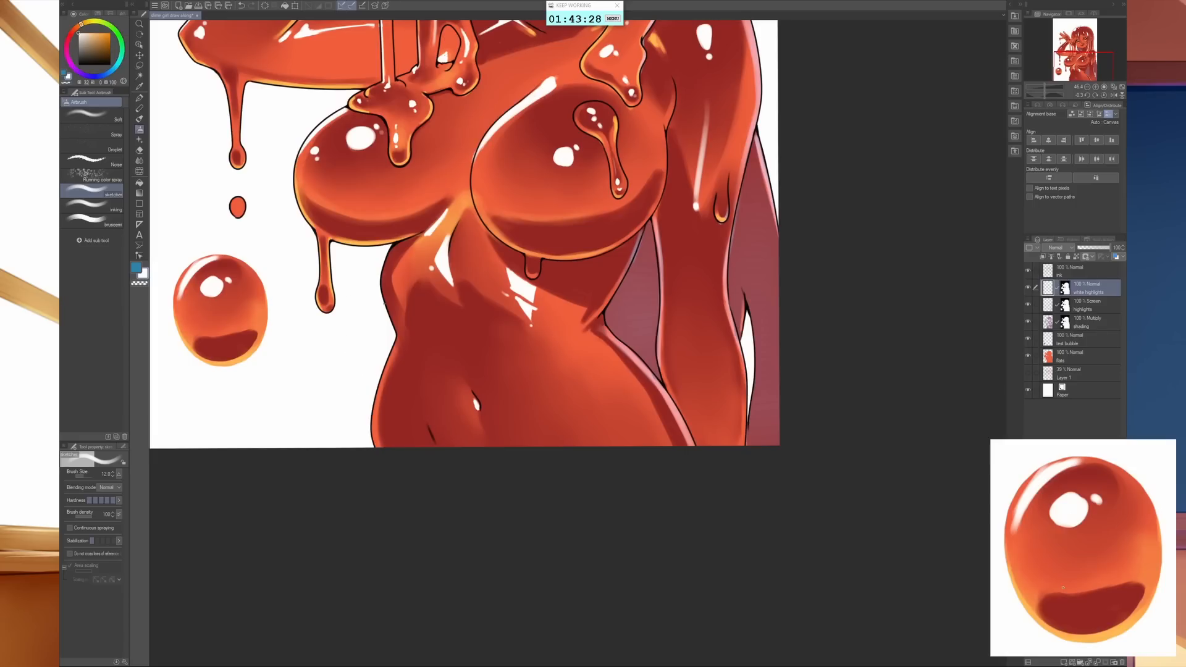
- Paint a thin white rim and a tapered highlight along the raised-arm side of the waist, trimming them with the transparent colour
{"action": "mouse_move", "coordinate": [384, 304]}
{"action": "left_mouse_down"}
{"action": "mouse_move", "coordinate": [398, 338]}
{"action": "mouse_move", "coordinate": [378, 448]}
{"action": "mouse_move", "coordinate": [381, 386]}
{"action": "left_mouse_up"}
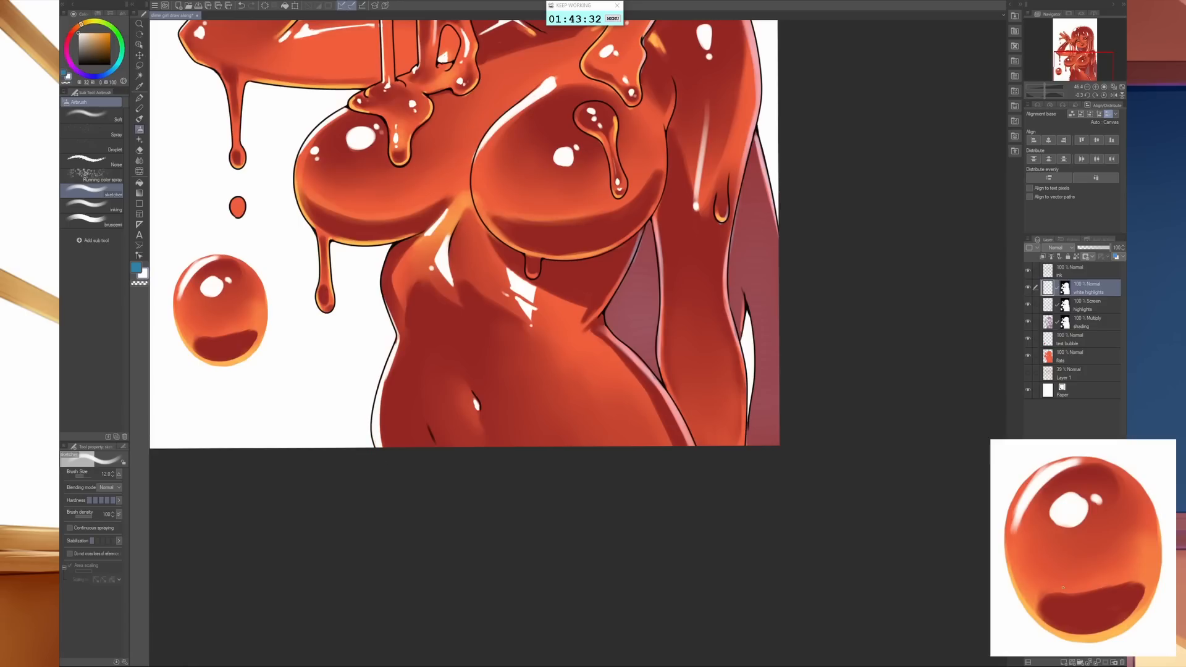
{"action": "left_click_drag", "start_coordinate": [397, 328], "coordinate": [406, 375]}
{"action": "key", "text": "c"}
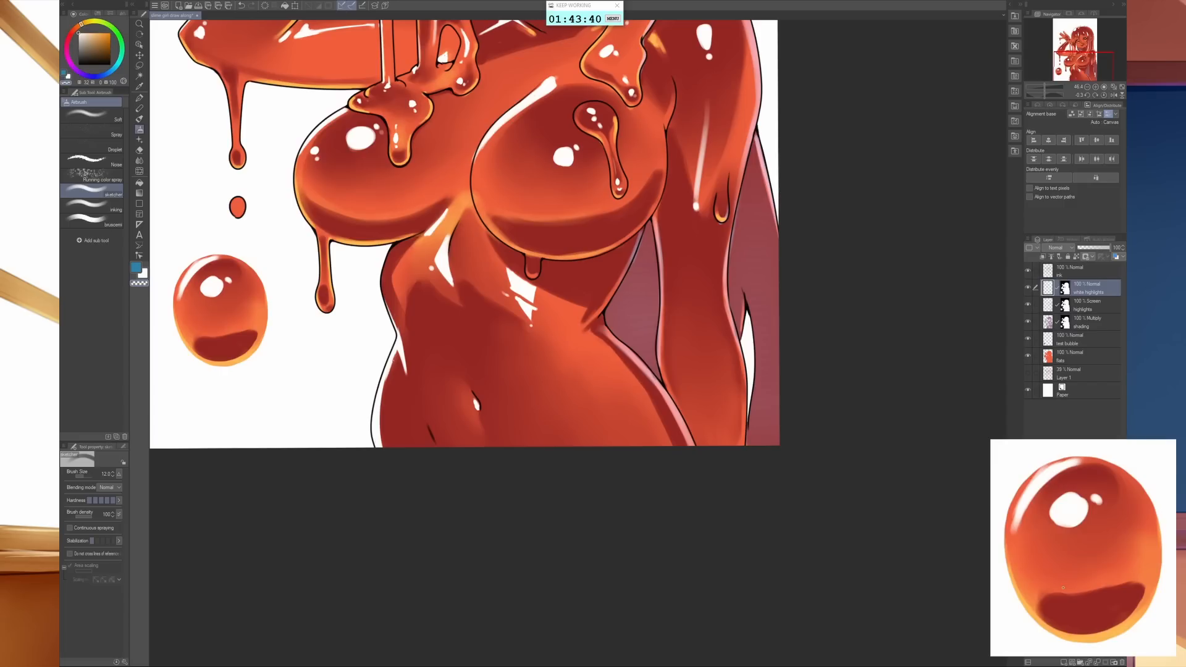
{"action": "left_click_drag", "start_coordinate": [394, 360], "coordinate": [387, 379]}
- Paint a blue reflected-light band down the raised-arm side of the waist on the highlights layer, using brush size 30
{"action": "left_click", "coordinate": [1050, 309]}
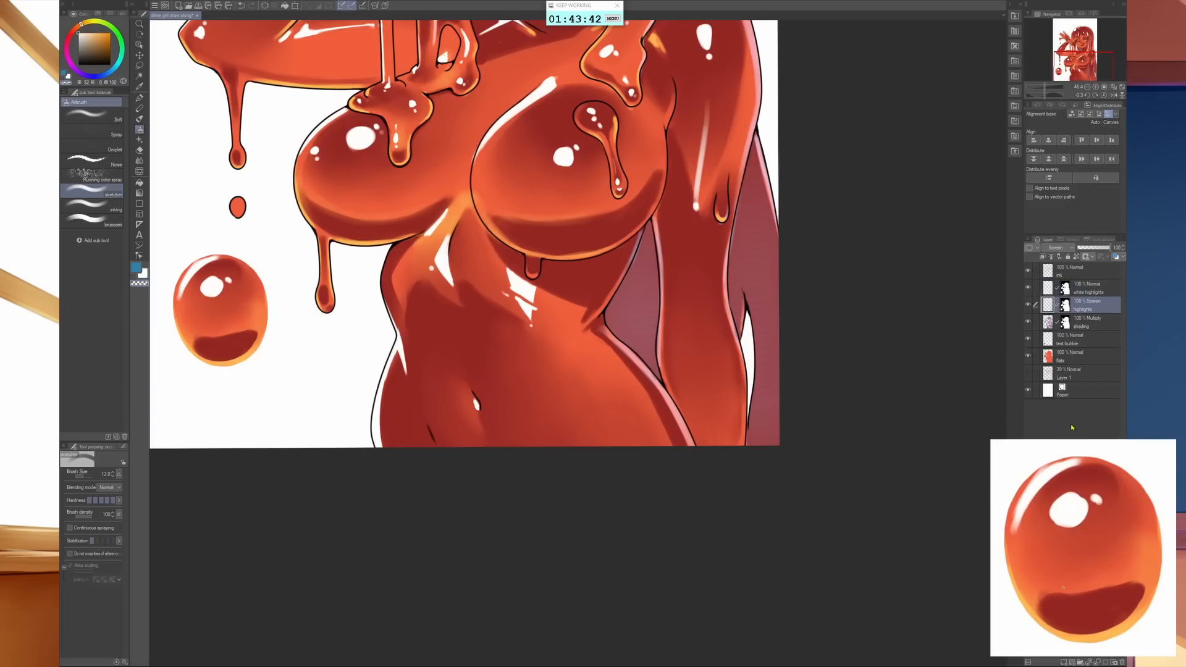
{"action": "key", "text": "c"}
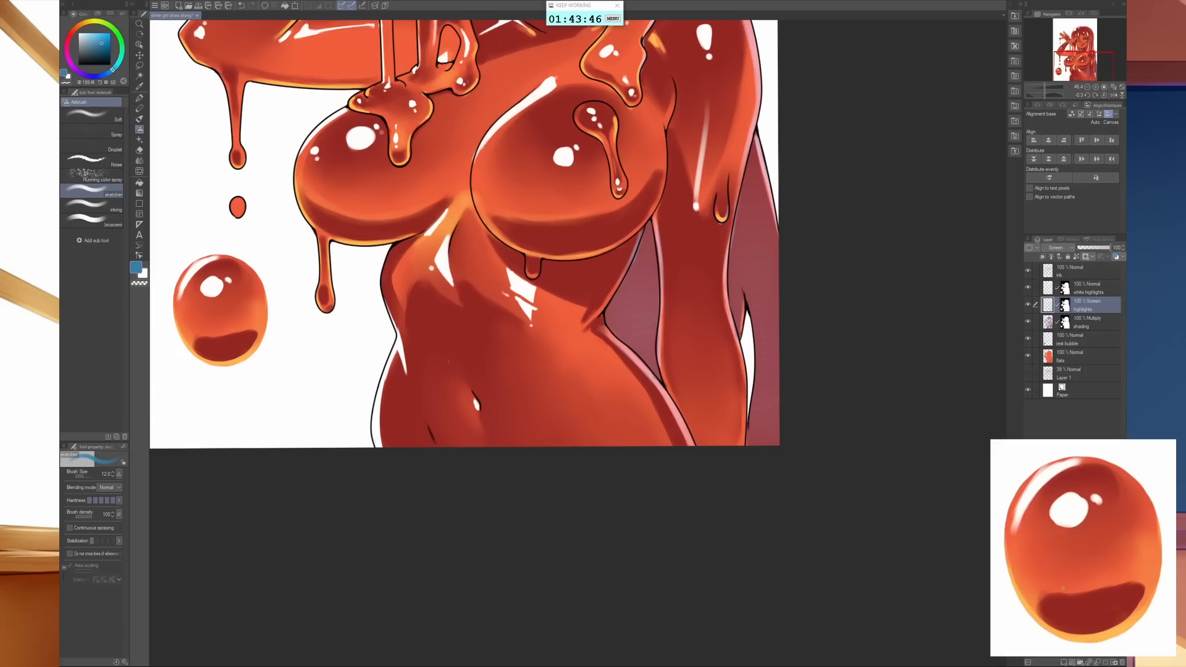
{"action": "key", "text": "bracketright"}
{"action": "key", "text": "bracketright"}
{"action": "key", "text": "bracketright"}
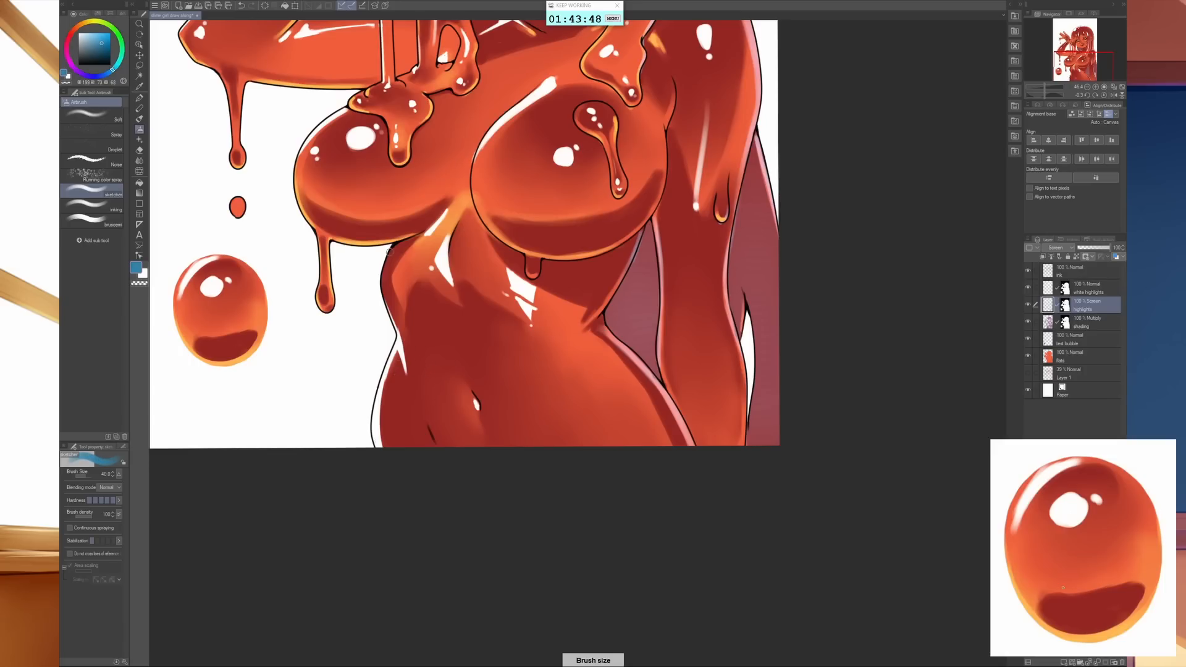
{"action": "key", "text": "bracketleft"}
{"action": "mouse_move", "coordinate": [389, 250]}
{"action": "left_mouse_down"}
{"action": "mouse_move", "coordinate": [380, 285]}
{"action": "mouse_move", "coordinate": [392, 312]}
{"action": "mouse_move", "coordinate": [385, 304]}
{"action": "mouse_move", "coordinate": [404, 343]}
{"action": "mouse_move", "coordinate": [410, 322]}
{"action": "mouse_move", "coordinate": [431, 352]}
{"action": "mouse_move", "coordinate": [401, 331]}
{"action": "mouse_move", "coordinate": [447, 446]}
{"action": "left_mouse_up"}
{"action": "left_click_drag", "start_coordinate": [408, 350], "coordinate": [442, 447]}
{"action": "mouse_move", "coordinate": [419, 385]}
{"action": "left_mouse_down"}
{"action": "mouse_move", "coordinate": [435, 443]}
{"action": "mouse_move", "coordinate": [428, 429]}
{"action": "left_mouse_up"}
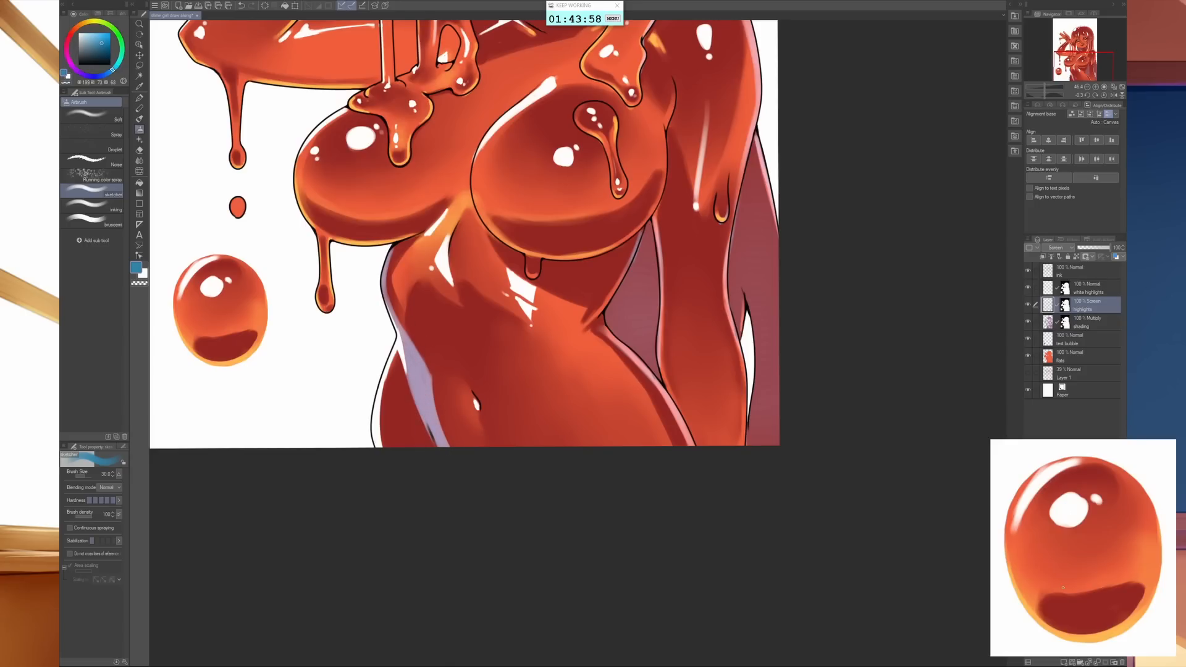
- Refine the shape of the blue waist band and clean its edges down to the hip crease with the transparent colour
{"action": "mouse_move", "coordinate": [402, 346]}
{"action": "left_mouse_down"}
{"action": "mouse_move", "coordinate": [390, 395]}
{"action": "mouse_move", "coordinate": [388, 382]}
{"action": "left_mouse_up"}
{"action": "left_click_drag", "start_coordinate": [443, 431], "coordinate": [426, 373]}
{"action": "mouse_move", "coordinate": [387, 306]}
{"action": "left_mouse_down"}
{"action": "mouse_move", "coordinate": [381, 272]}
{"action": "mouse_move", "coordinate": [399, 334]}
{"action": "mouse_move", "coordinate": [389, 317]}
{"action": "mouse_move", "coordinate": [390, 287]}
{"action": "mouse_move", "coordinate": [440, 377]}
{"action": "left_mouse_up"}
{"action": "key", "text": "c"}
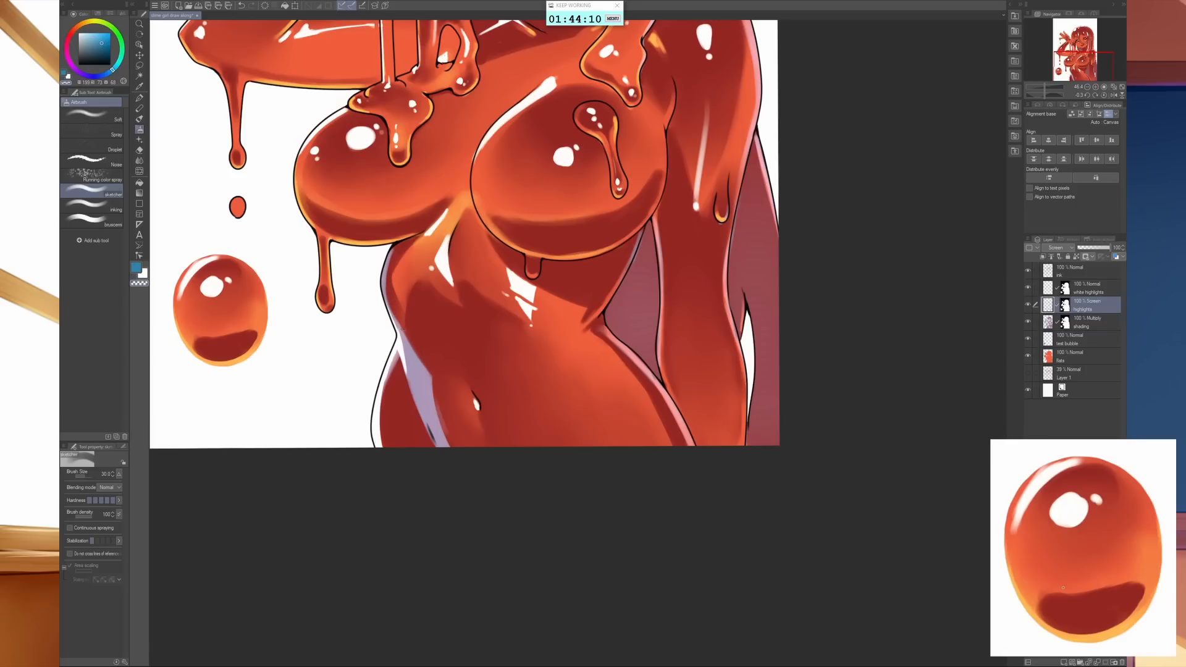
{"action": "left_click_drag", "start_coordinate": [404, 332], "coordinate": [457, 446]}
{"action": "left_click_drag", "start_coordinate": [409, 390], "coordinate": [437, 447]}
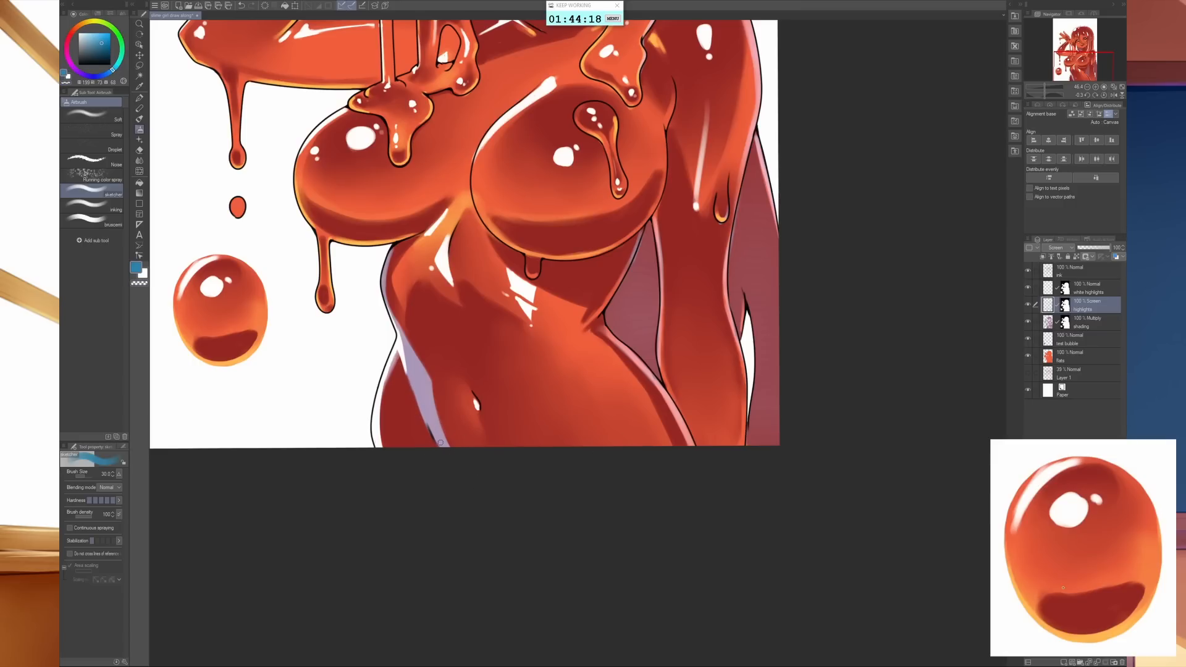
- Fade the lower part of the blue waist band with the soft eraser at size 300
{"action": "key", "text": "e"}
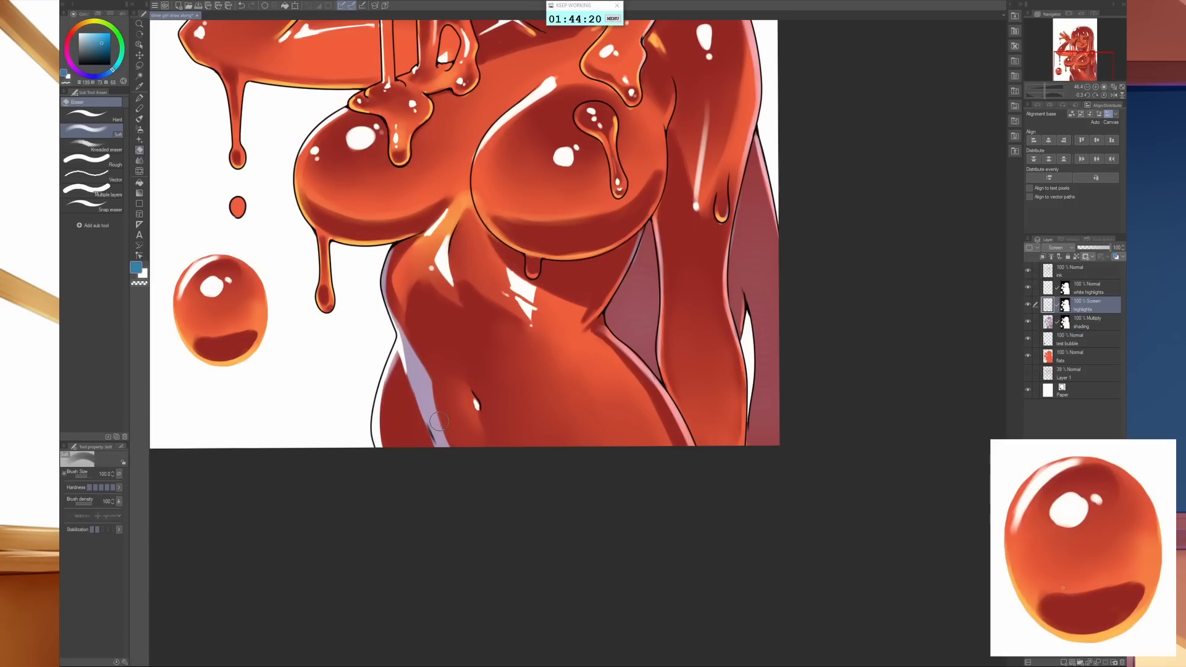
{"action": "key", "text": "bracketright"}
{"action": "key", "text": "bracketright"}
{"action": "key", "text": "bracketright"}
{"action": "key", "text": "bracketright"}
{"action": "key", "text": "bracketright"}
{"action": "key", "text": "bracketright"}
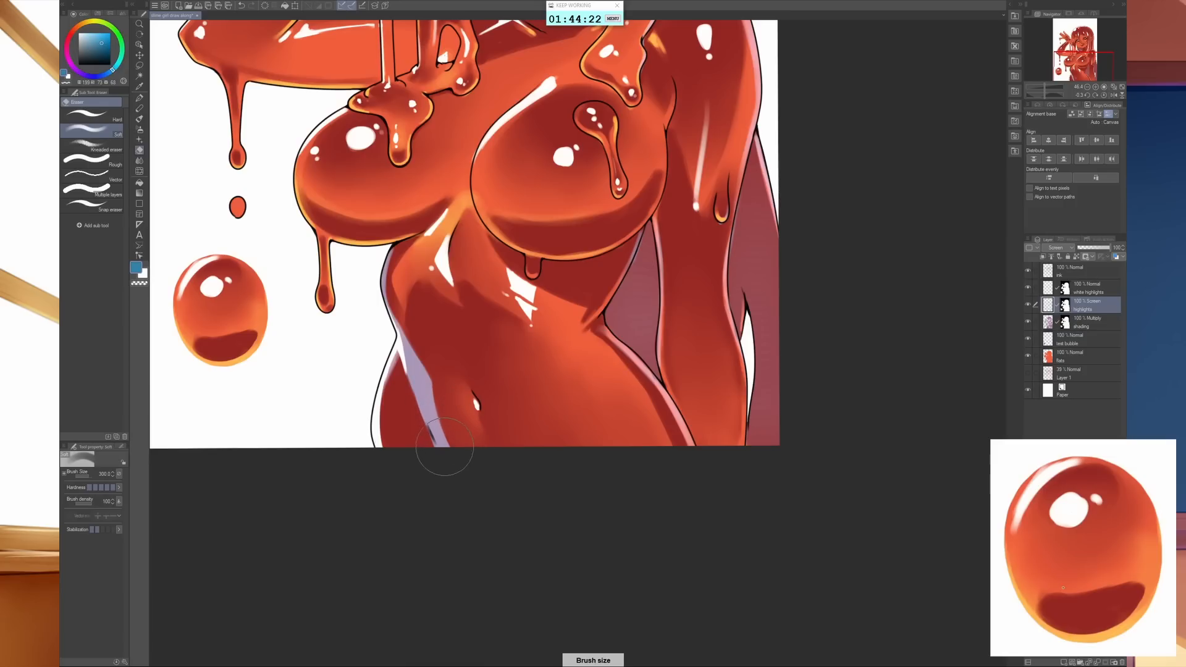
{"action": "left_click_drag", "start_coordinate": [449, 455], "coordinate": [398, 340]}
{"action": "left_click_drag", "start_coordinate": [423, 450], "coordinate": [380, 346]}
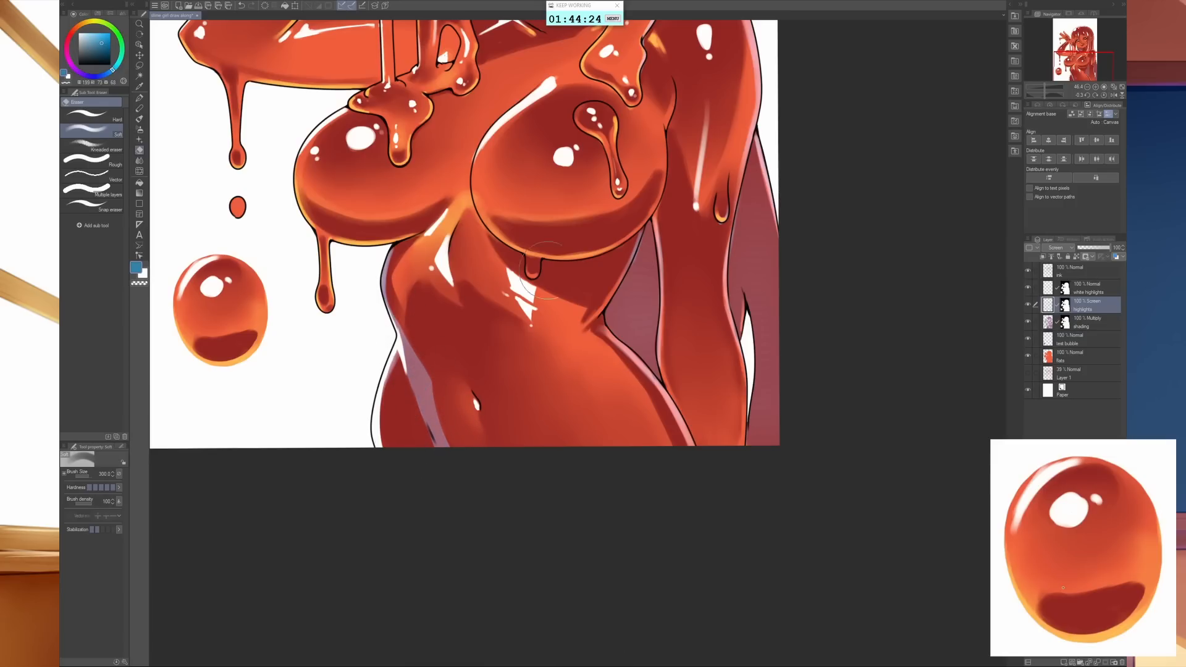
- Paint a tapered white highlight on the lowered-arm side of the waist, on the white highlights layer with a smaller sketcher airbrush
{"action": "key", "text": "b"}
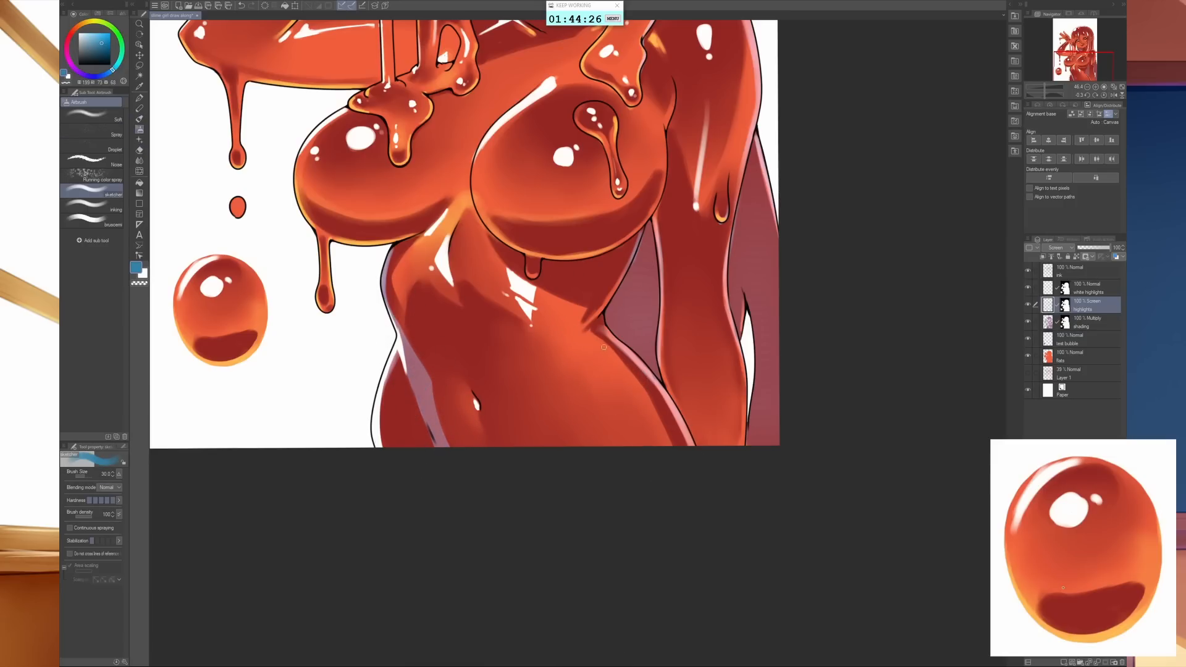
{"action": "left_click", "coordinate": [1050, 291]}
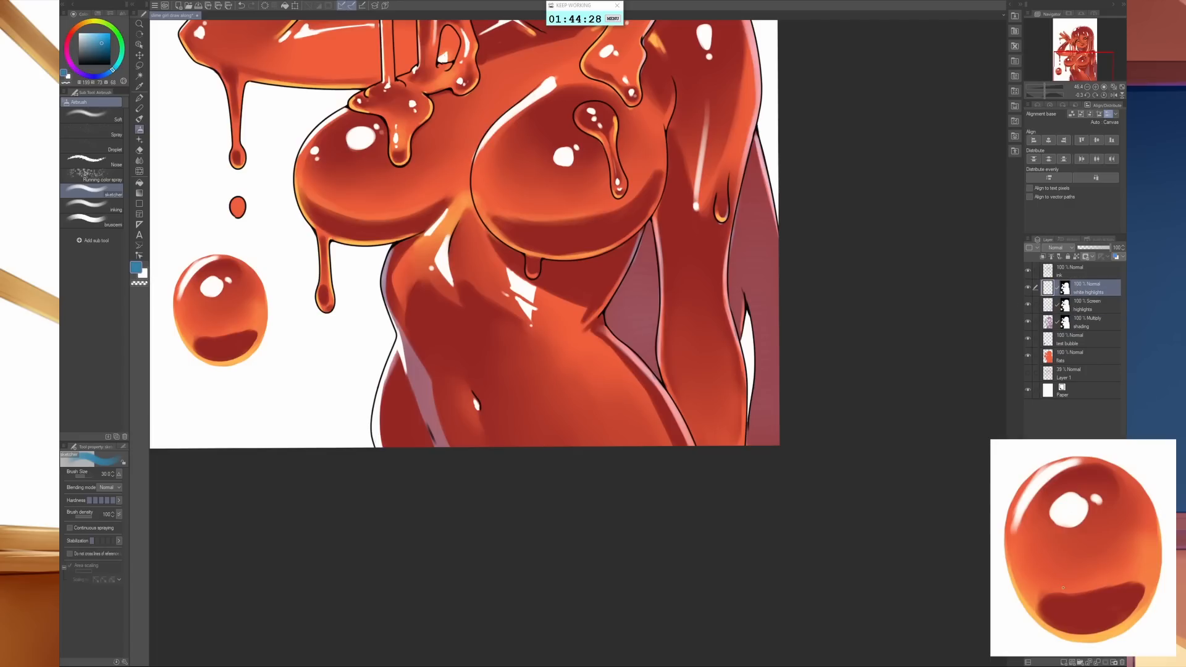
{"action": "left_click", "coordinate": [142, 275]}
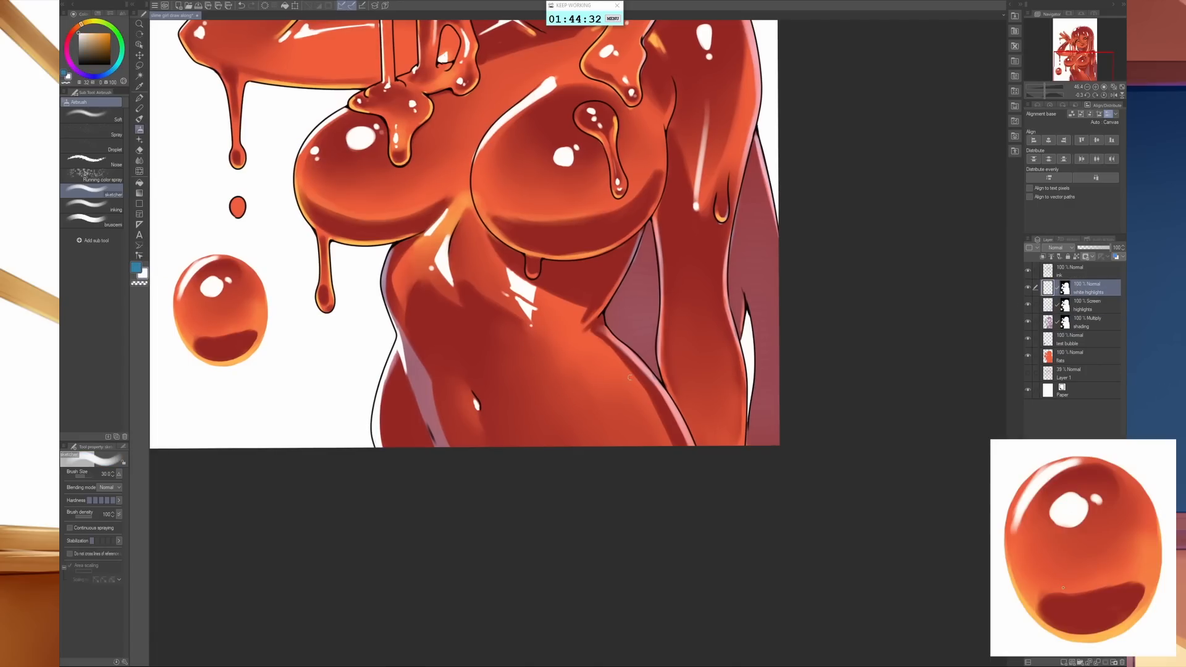
{"action": "mouse_move", "coordinate": [572, 335]}
{"action": "left_mouse_down"}
{"action": "mouse_move", "coordinate": [560, 347]}
{"action": "mouse_move", "coordinate": [571, 334]}
{"action": "left_mouse_up"}
{"action": "key", "text": "bracketleft"}
{"action": "key", "text": "bracketleft"}
{"action": "key", "text": "bracketleft"}
{"action": "key", "text": "bracketleft"}
{"action": "mouse_move", "coordinate": [571, 334]}
{"action": "left_mouse_down"}
{"action": "mouse_move", "coordinate": [560, 347]}
{"action": "mouse_move", "coordinate": [588, 370]}
{"action": "mouse_move", "coordinate": [577, 365]}
{"action": "left_mouse_up"}
{"action": "left_click_drag", "start_coordinate": [576, 361], "coordinate": [609, 402]}
- Paint short white highlight strokes on the lowered forearm
{"action": "scroll", "coordinate": [732, 464], "scroll_direction": "down", "scroll_amount": 3}
{"action": "left_click_drag", "start_coordinate": [732, 464], "coordinate": [727, 552]}
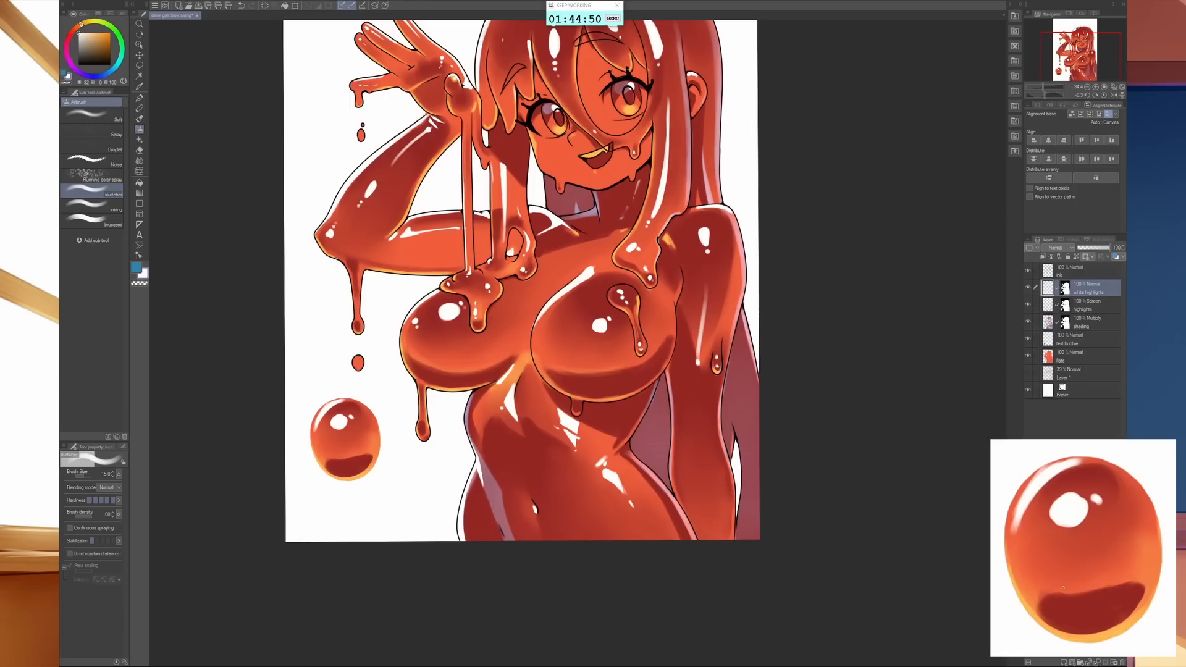
{"action": "mouse_move", "coordinate": [709, 449]}
{"action": "left_mouse_down"}
{"action": "mouse_move", "coordinate": [699, 469]}
{"action": "mouse_move", "coordinate": [708, 459]}
{"action": "left_mouse_up"}
{"action": "left_click_drag", "start_coordinate": [710, 486], "coordinate": [713, 508]}
- Paint small white highlight marks along the hair hanging behind the lowered arm
{"action": "scroll", "coordinate": [715, 521], "scroll_direction": "down", "scroll_amount": 4}
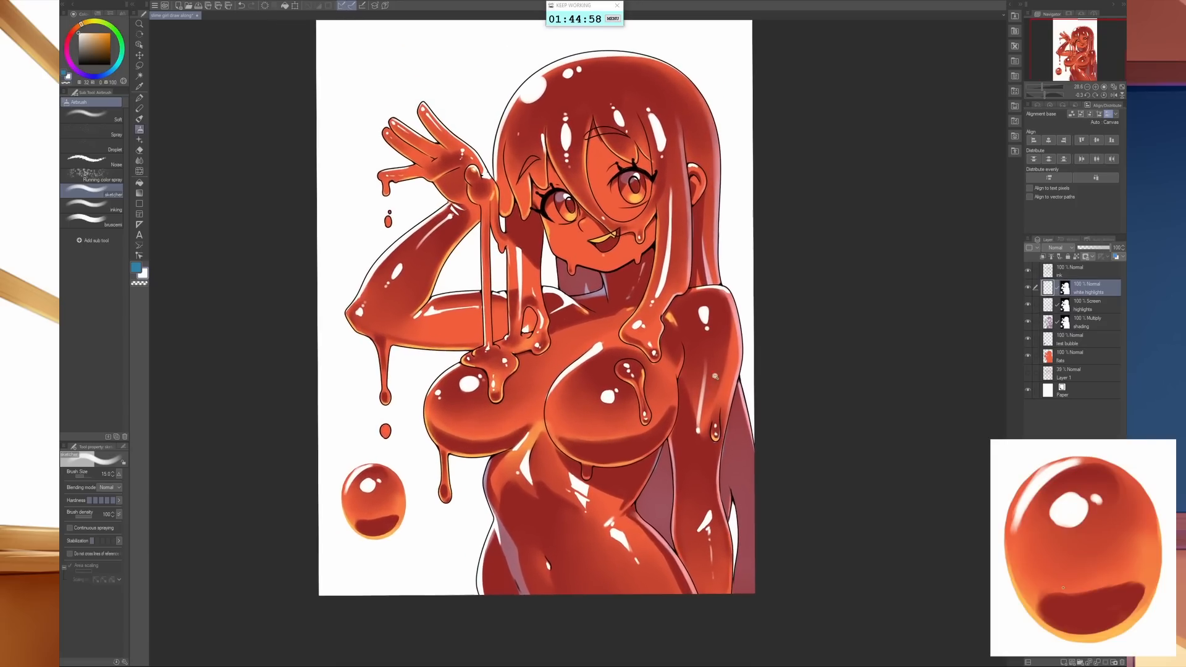
{"action": "left_click_drag", "start_coordinate": [745, 270], "coordinate": [699, 312]}
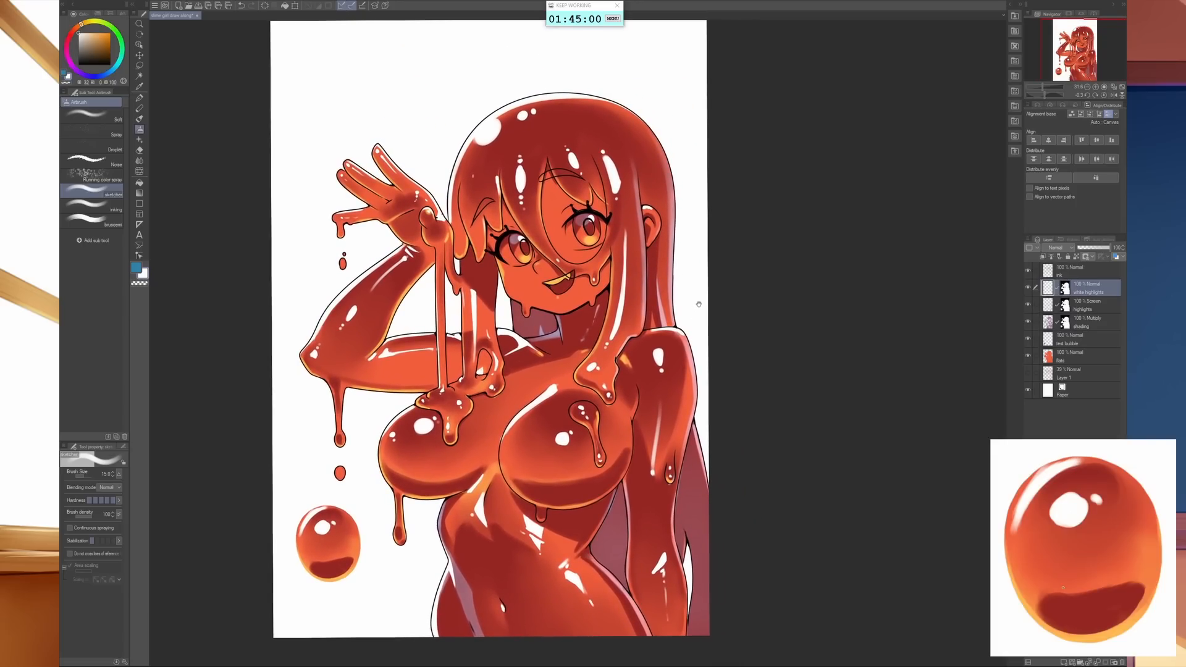
{"action": "mouse_move", "coordinate": [695, 427]}
{"action": "left_mouse_down"}
{"action": "mouse_move", "coordinate": [706, 476]}
{"action": "mouse_move", "coordinate": [703, 462]}
{"action": "left_mouse_up"}
{"action": "left_click_drag", "start_coordinate": [700, 526], "coordinate": [708, 576]}
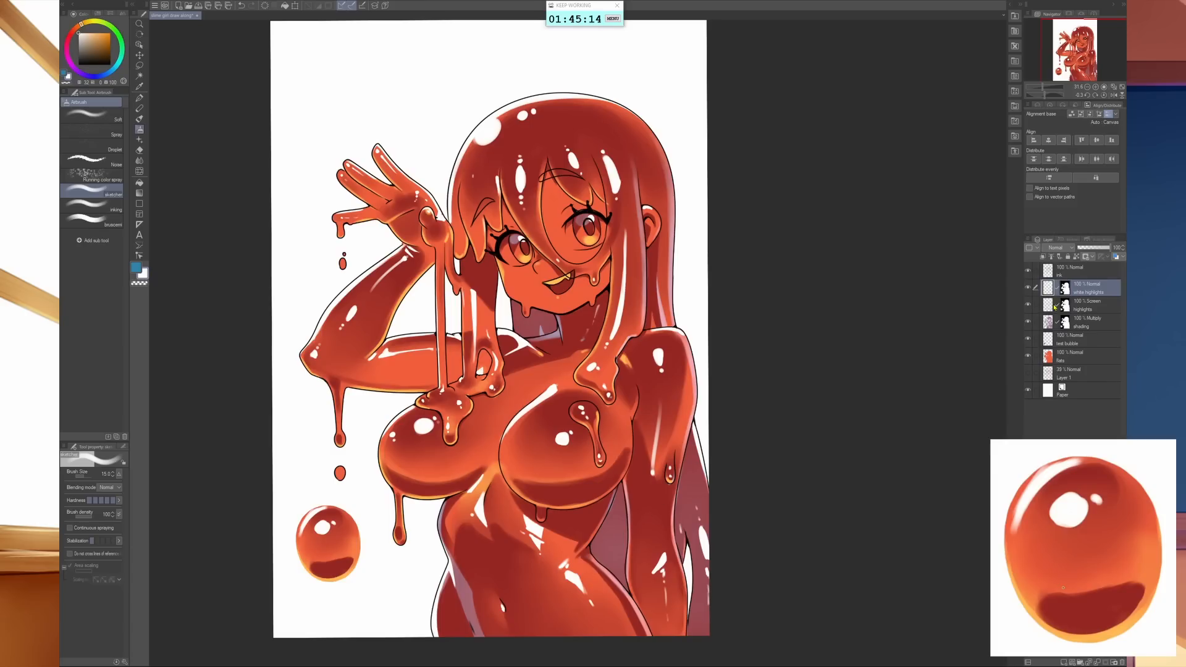
- Lasso the test bubble on the canvas and clear its shading and highlights from the shading, highlights and white highlights layers
{"action": "left_click", "coordinate": [139, 65]}
{"action": "mouse_move", "coordinate": [337, 612]}
{"action": "left_mouse_down"}
{"action": "mouse_move", "coordinate": [280, 558]}
{"action": "mouse_move", "coordinate": [299, 486]}
{"action": "mouse_move", "coordinate": [342, 483]}
{"action": "mouse_move", "coordinate": [371, 538]}
{"action": "mouse_move", "coordinate": [368, 577]}
{"action": "mouse_move", "coordinate": [351, 602]}
{"action": "mouse_move", "coordinate": [312, 606]}
{"action": "left_mouse_up"}
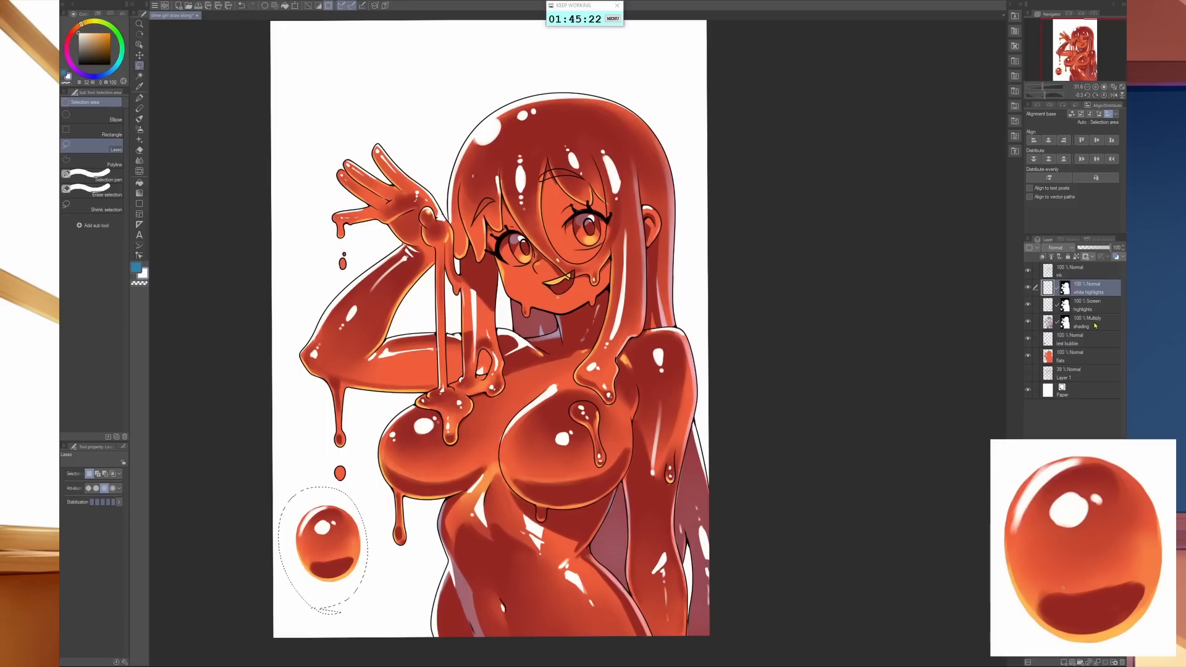
{"action": "left_click", "coordinate": [1088, 323], "text": "shift"}
{"action": "key", "text": "Delete"}
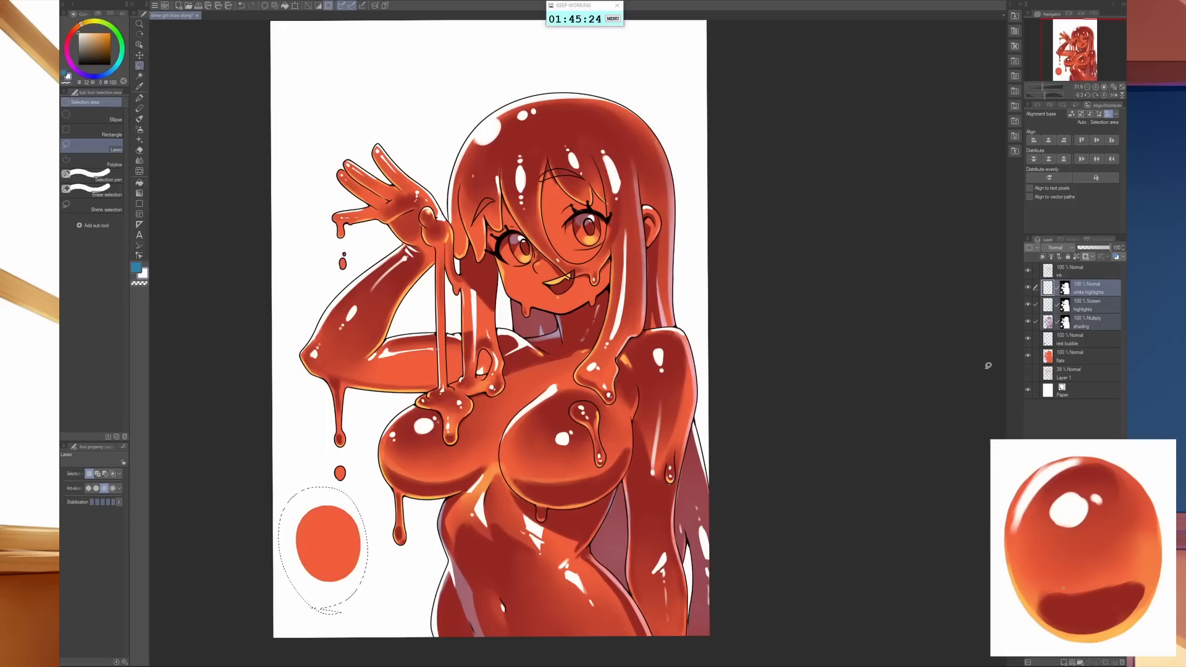
- Clear the selection and delete the test bubble layer
{"action": "left_click", "coordinate": [1080, 357]}
{"action": "left_click", "coordinate": [1079, 342]}
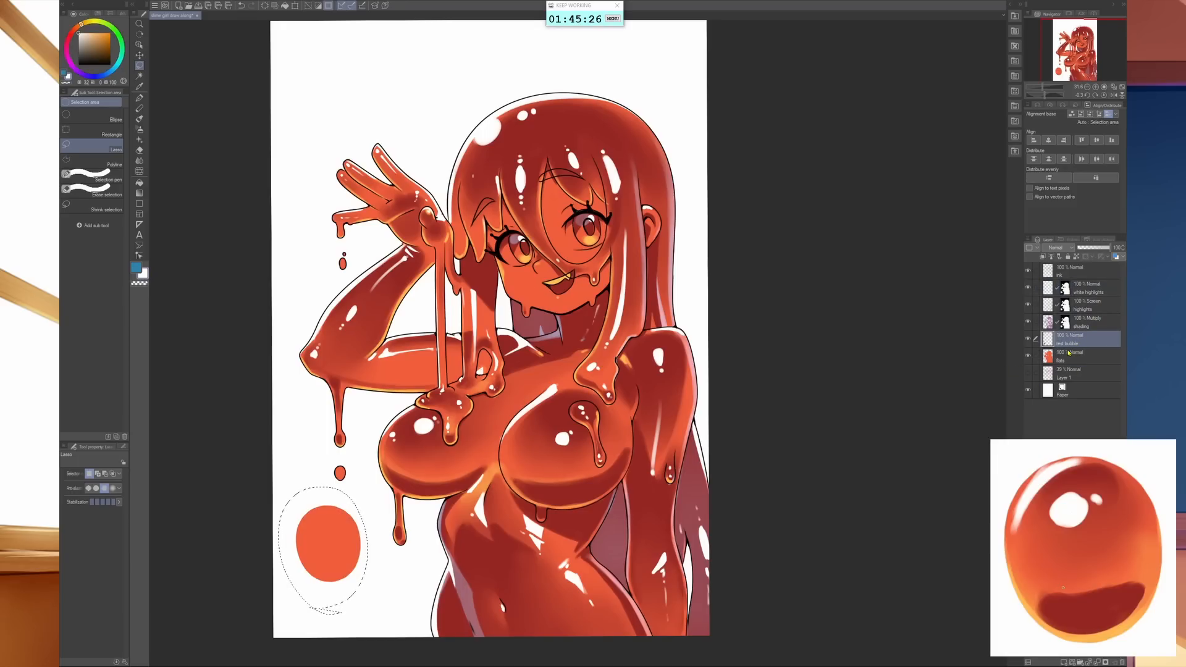
{"action": "key", "text": "ctrl+d"}
{"action": "left_click", "coordinate": [1122, 662]}
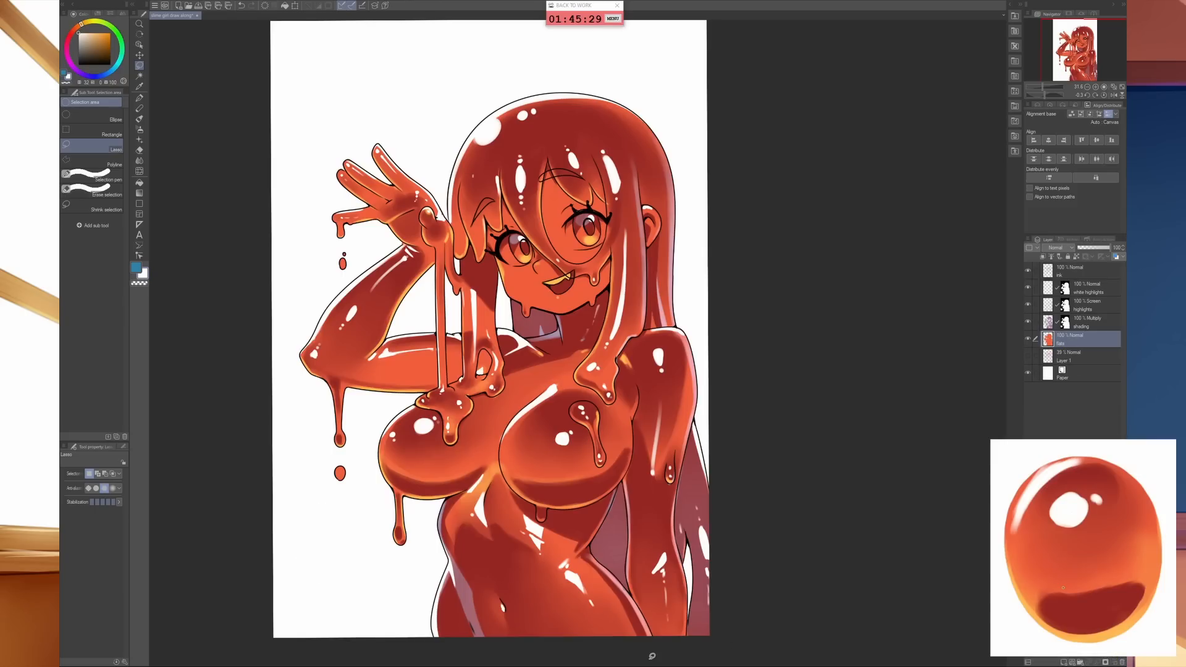
- Paint tiny white highlights on the elbow drip and the falling droplet below it, on the white highlights layer at brush size 8
{"action": "scroll", "coordinate": [348, 457], "scroll_direction": "up", "scroll_amount": 3}
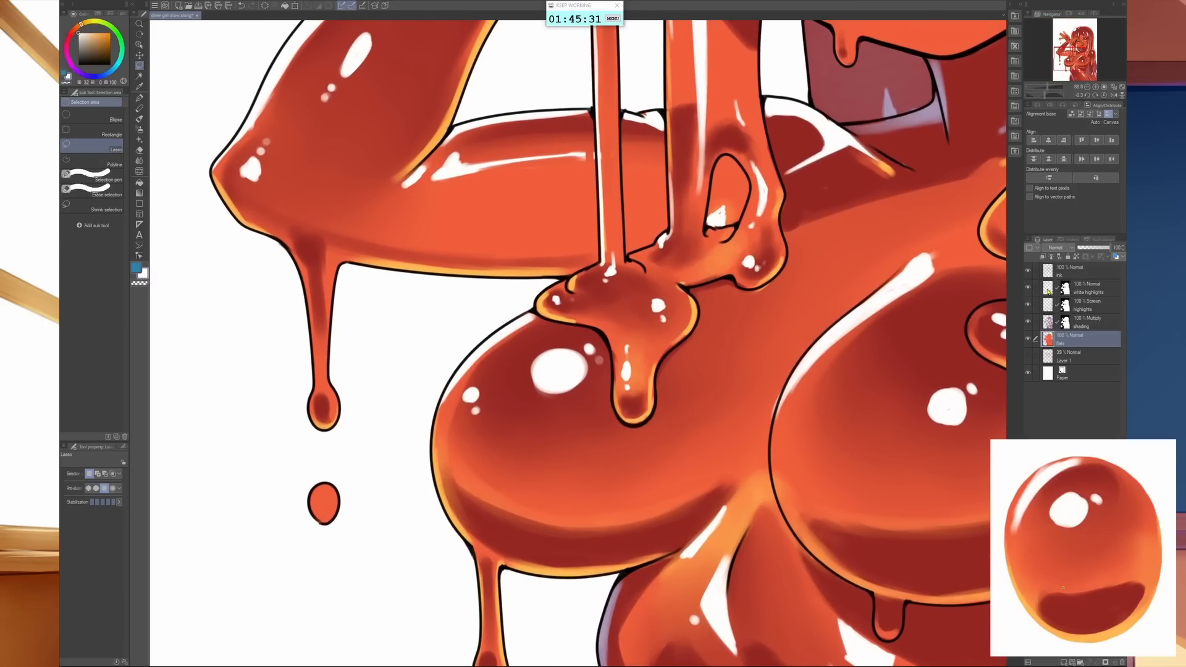
{"action": "left_click", "coordinate": [1048, 291]}
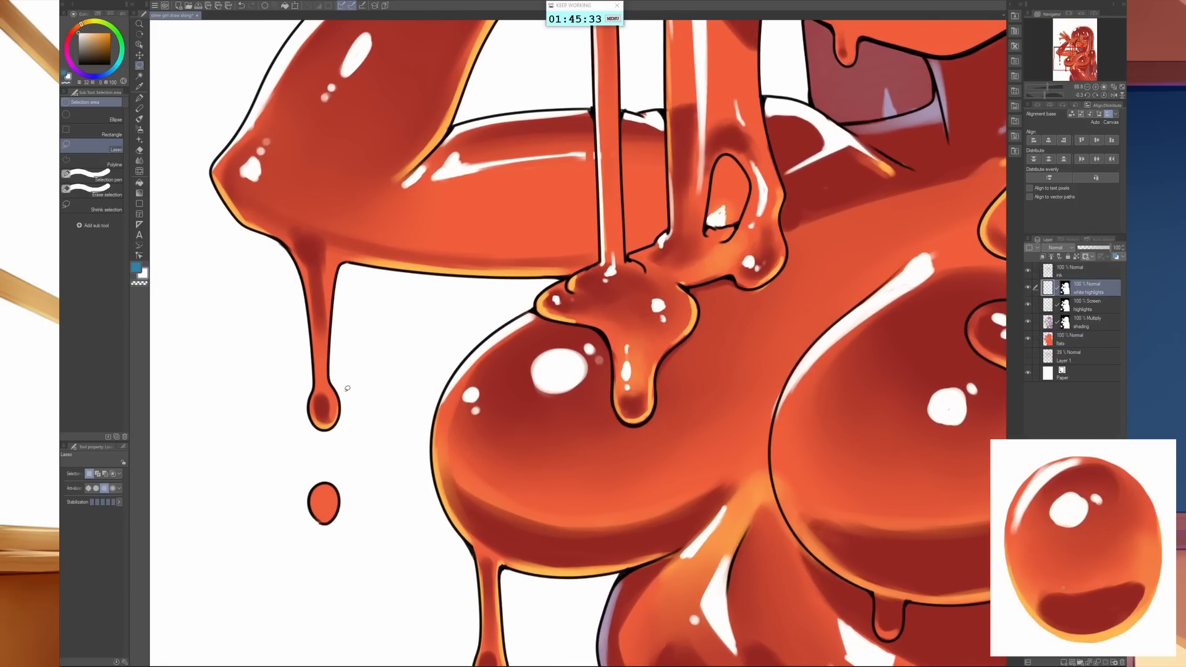
{"action": "key", "text": "b"}
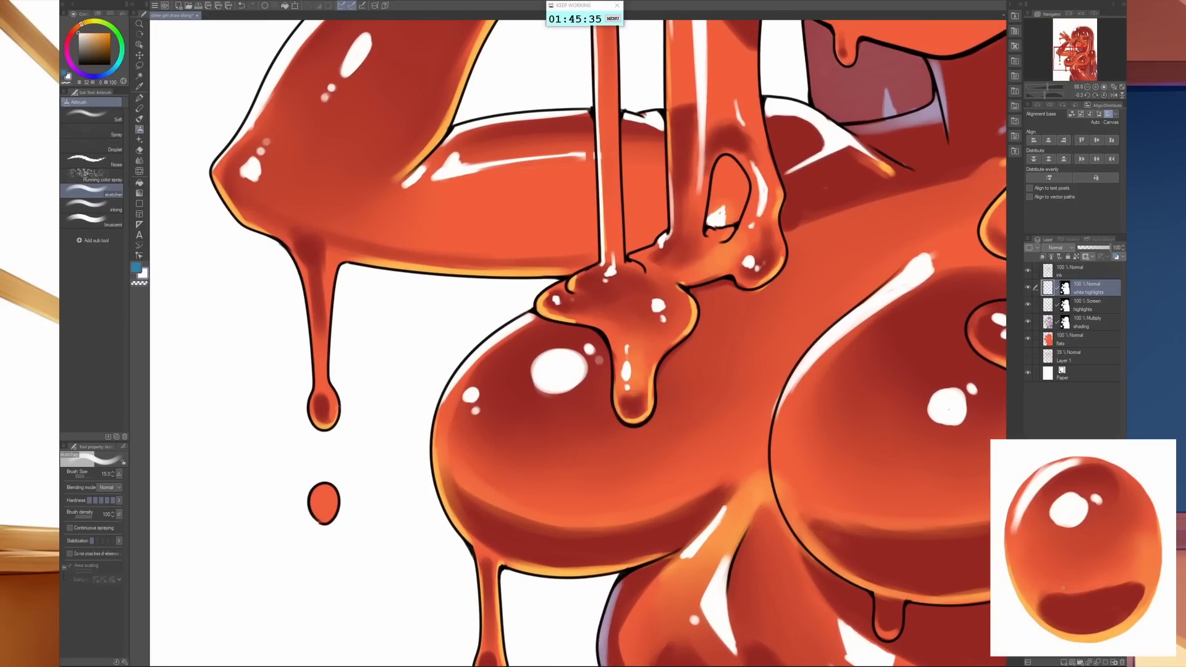
{"action": "key", "text": "bracketleft"}
{"action": "key", "text": "bracketleft"}
{"action": "key", "text": "bracketleft"}
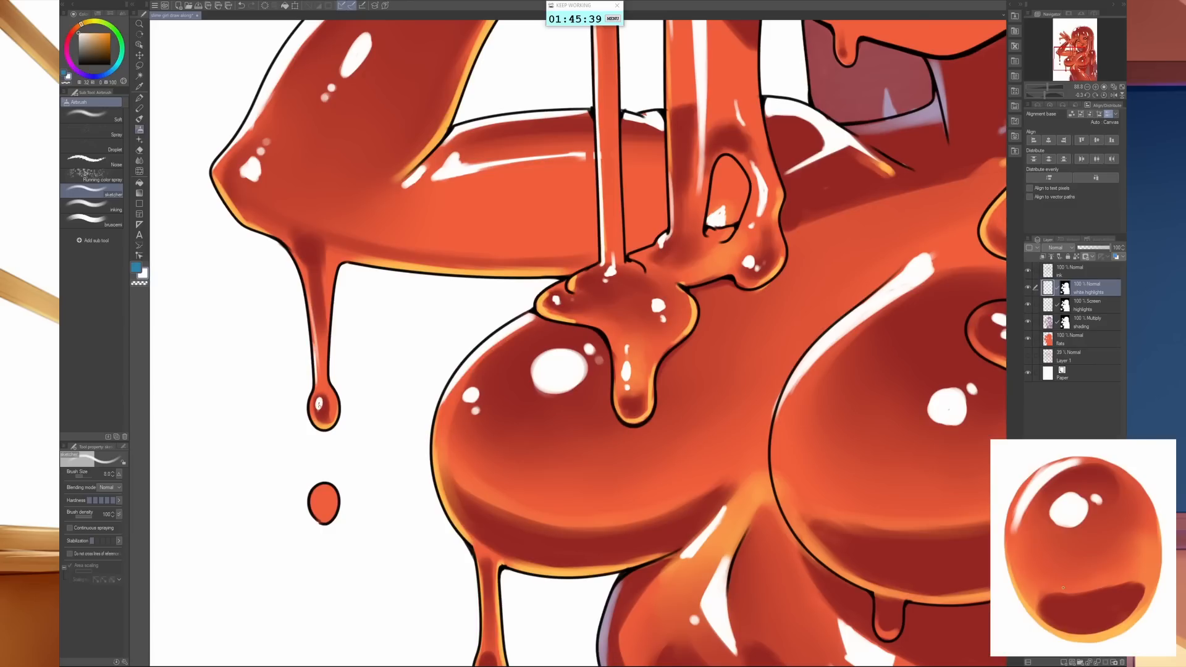
{"action": "left_click_drag", "start_coordinate": [319, 399], "coordinate": [320, 406]}
{"action": "left_click_drag", "start_coordinate": [316, 493], "coordinate": [324, 503]}
- Shade the lower part of the falling droplet on the shading layer and add an orange rim on the highlights layer
{"action": "left_click", "coordinate": [1053, 328]}
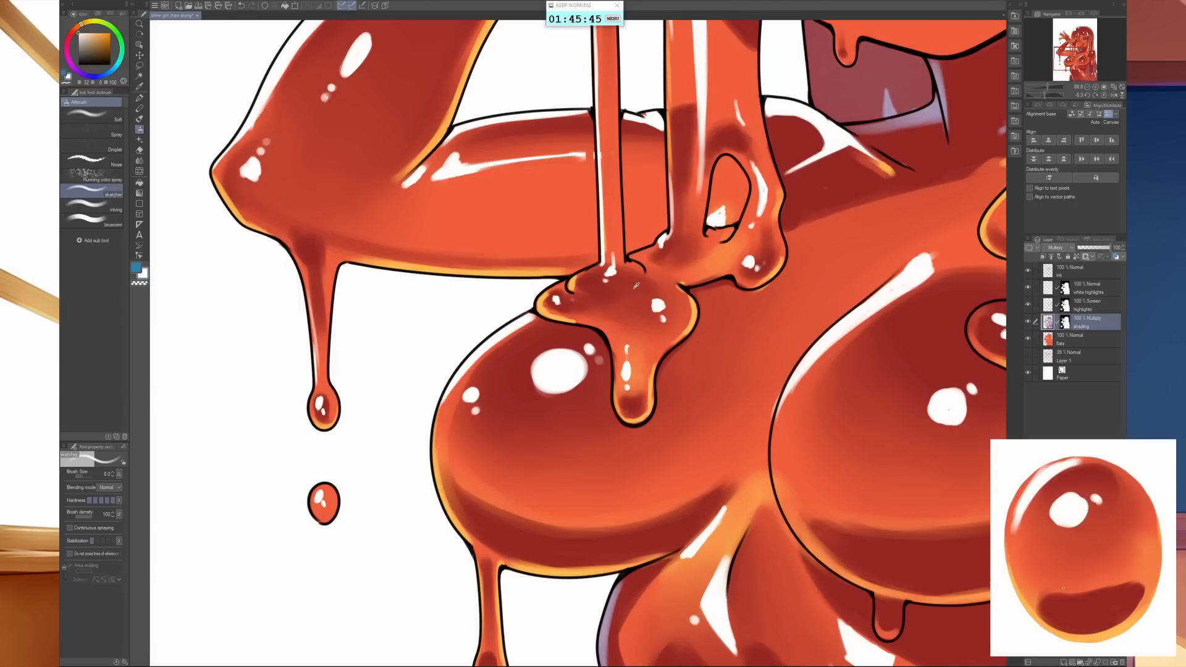
{"action": "left_click", "coordinate": [636, 285], "text": "alt"}
{"action": "left_click_drag", "start_coordinate": [315, 506], "coordinate": [332, 509]}
{"action": "left_click", "coordinate": [1046, 306]}
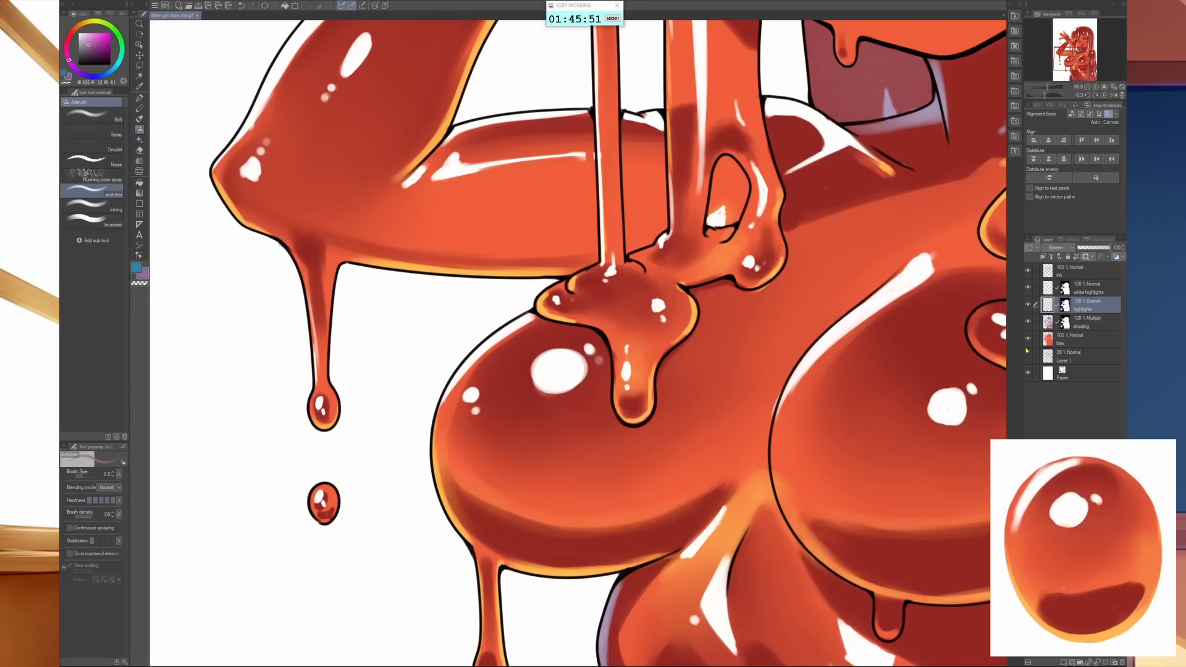
{"action": "left_click", "coordinate": [543, 310], "text": "alt"}
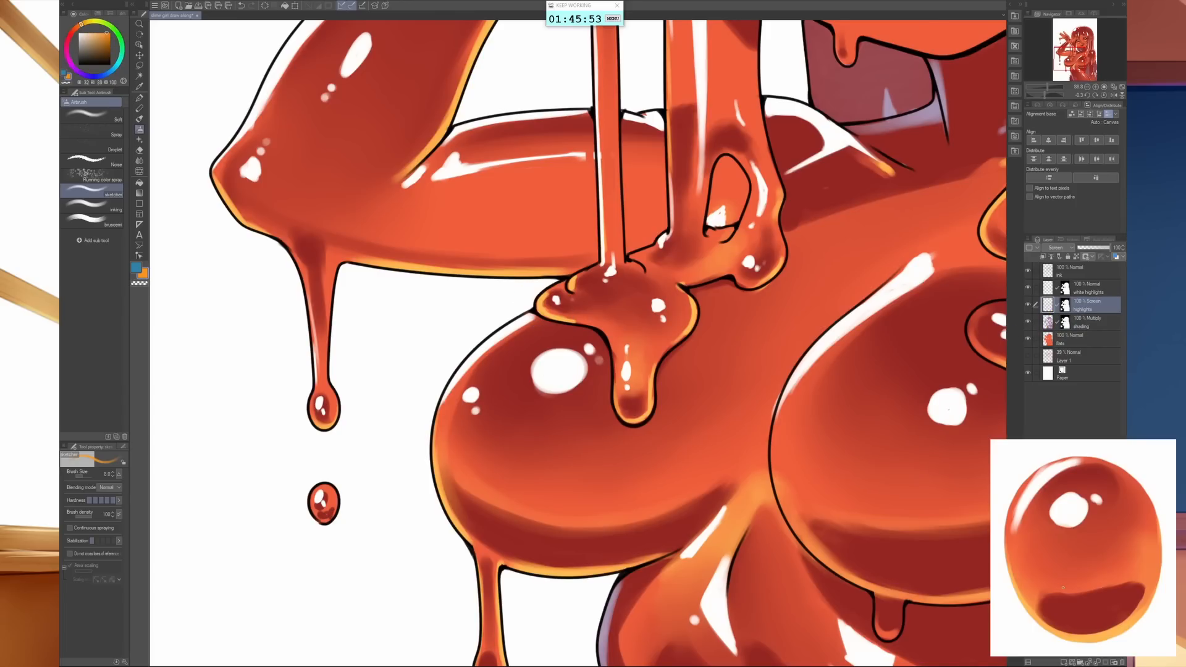
{"action": "left_click_drag", "start_coordinate": [332, 515], "coordinate": [336, 510]}
- Draw thin diagonal blush lines on both cheeks on the shading layer, using the sampled shading colour
{"action": "left_click_drag", "start_coordinate": [533, 462], "coordinate": [445, 466]}
{"action": "left_click_drag", "start_coordinate": [543, 433], "coordinate": [383, 461]}
{"action": "left_click_drag", "start_coordinate": [773, 437], "coordinate": [731, 450]}
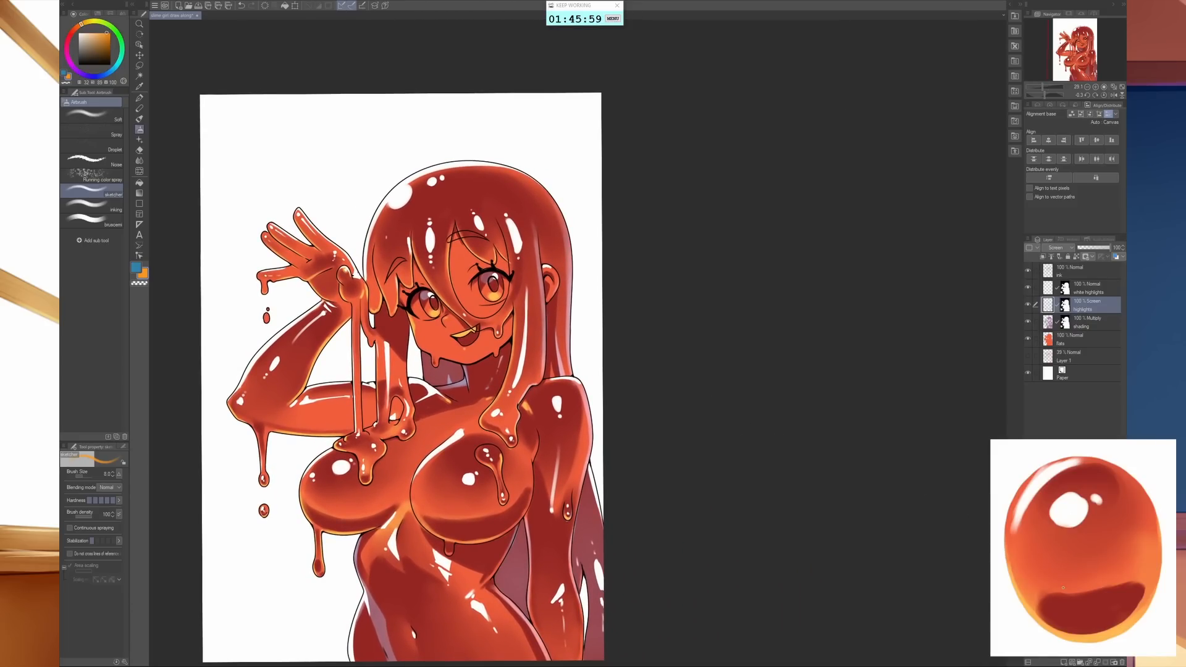
{"action": "left_click", "coordinate": [1087, 321]}
{"action": "scroll", "coordinate": [379, 247], "scroll_direction": "up", "scroll_amount": 5}
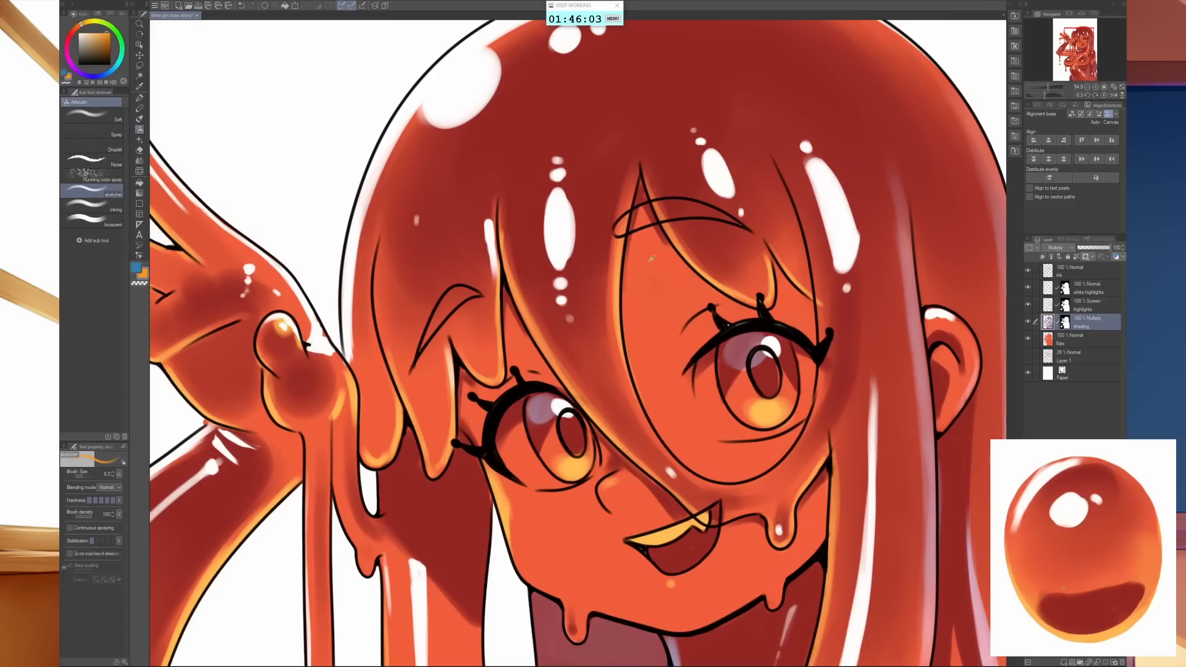
{"action": "left_click", "coordinate": [587, 194], "text": "alt"}
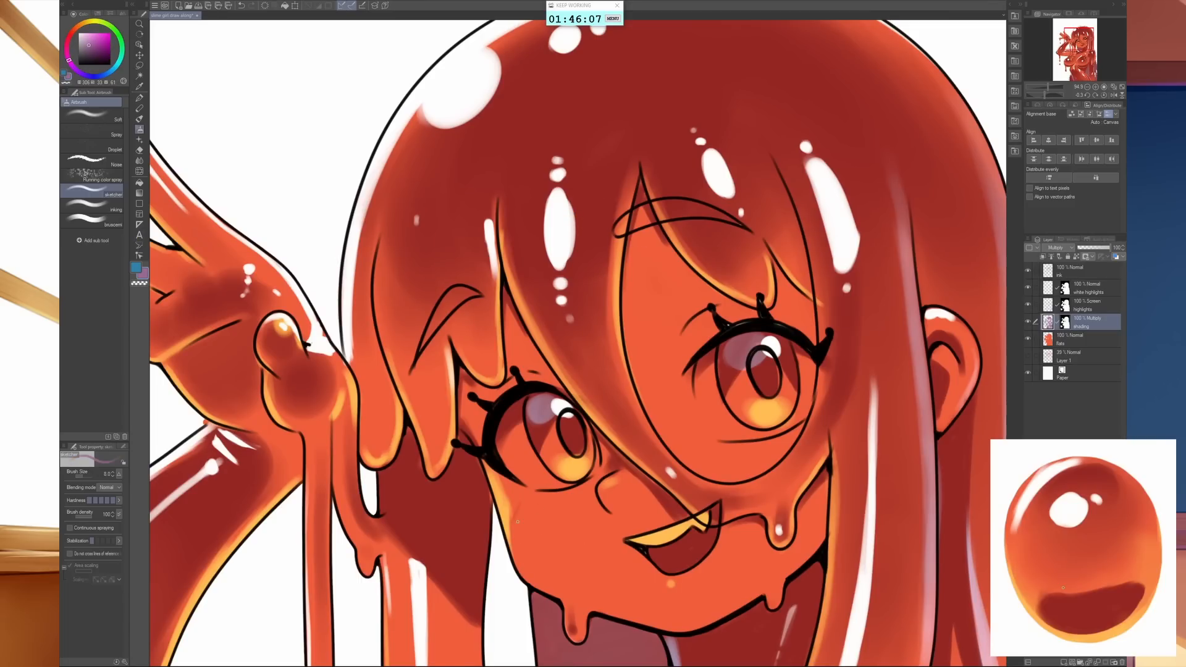
{"action": "mouse_move", "coordinate": [519, 541]}
{"action": "left_mouse_down"}
{"action": "mouse_move", "coordinate": [546, 508]}
{"action": "mouse_move", "coordinate": [558, 543]}
{"action": "left_mouse_up"}
{"action": "left_click_drag", "start_coordinate": [699, 471], "coordinate": [708, 449]}
- Paint faint soft blush over both cheeks on the shading layer, using the Soft airbrush with lowered brush density at about size 170
{"action": "left_click", "coordinate": [99, 115]}
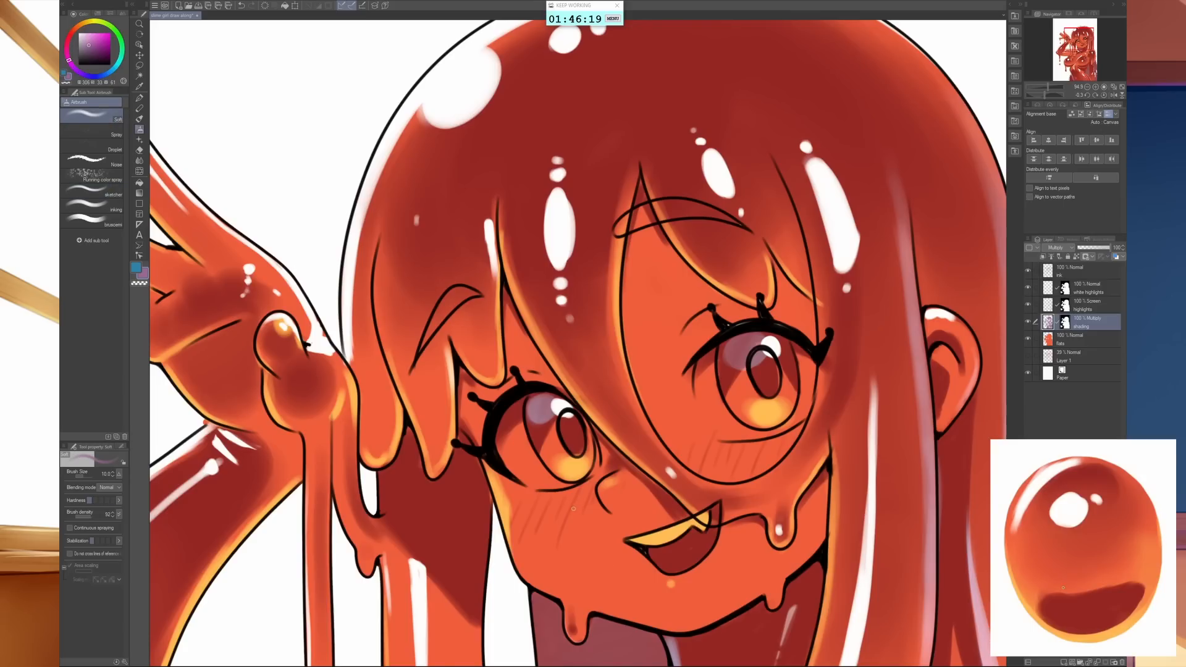
{"action": "key", "text": "bracketright"}
{"action": "key", "text": "bracketright"}
{"action": "key", "text": "bracketright"}
{"action": "key", "text": "bracketright"}
{"action": "key", "text": "bracketright"}
{"action": "key", "text": "bracketright"}
{"action": "key", "text": "bracketright"}
{"action": "key", "text": "bracketright"}
{"action": "key", "text": "bracketright"}
{"action": "key", "text": "bracketright"}
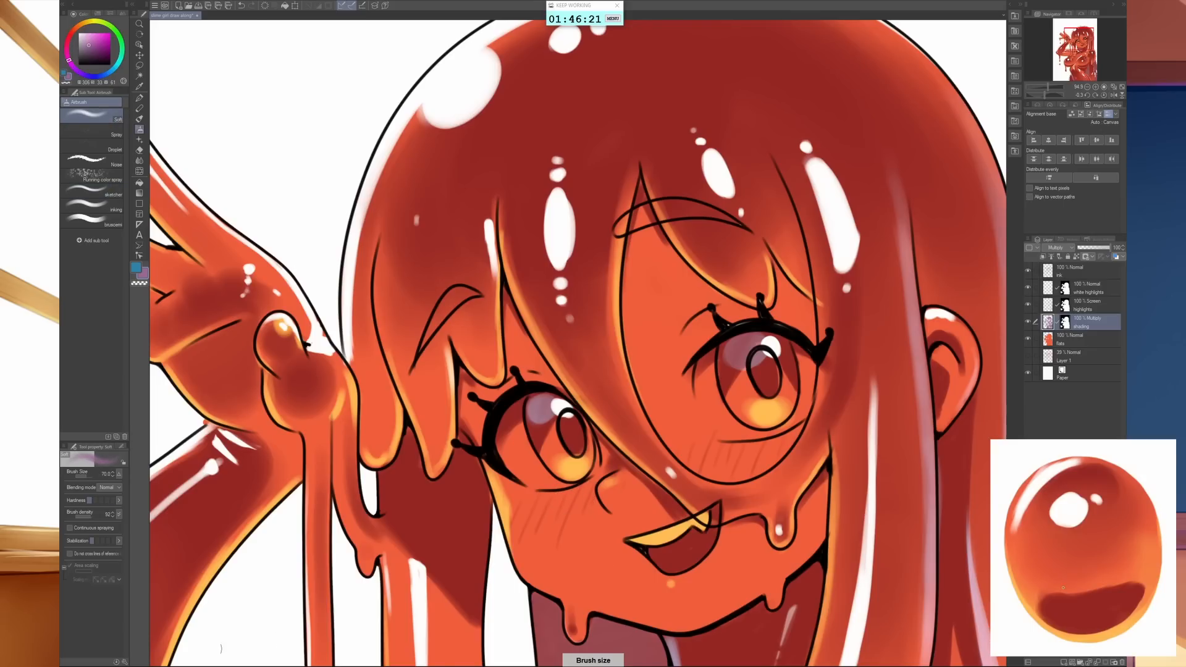
{"action": "key", "text": "bracketright"}
{"action": "key", "text": "bracketright"}
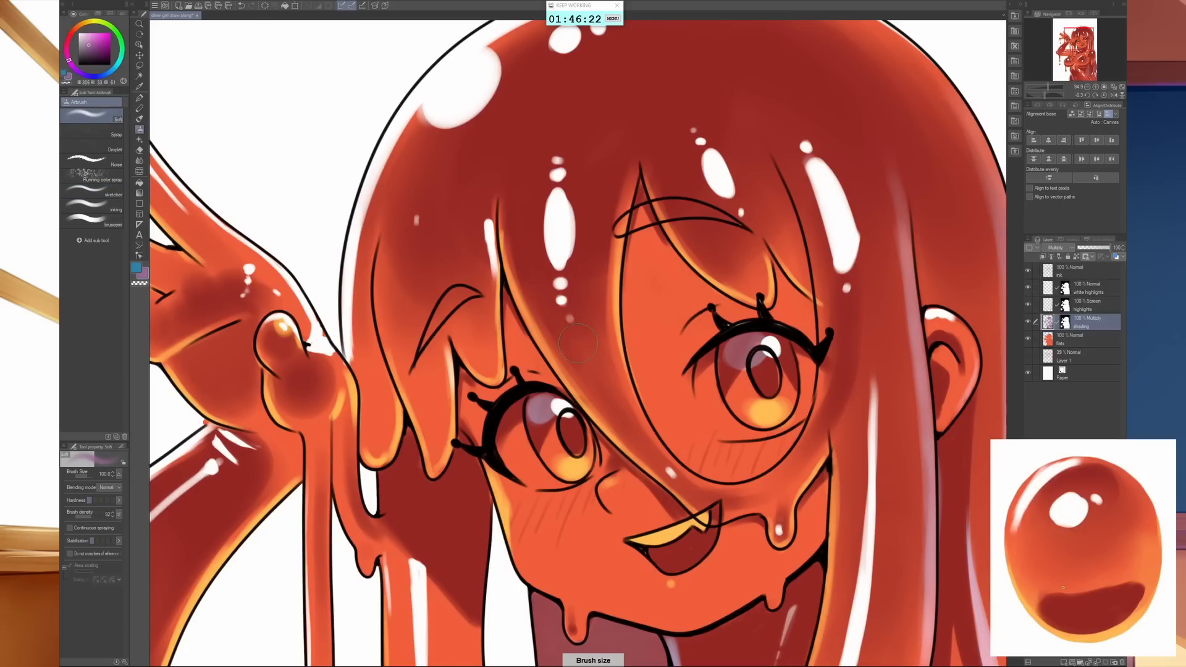
{"action": "left_click", "coordinate": [80, 517]}
{"action": "key", "text": "bracketleft"}
{"action": "key", "text": "bracketleft"}
{"action": "key", "text": "bracketleft"}
{"action": "key", "text": "bracketleft"}
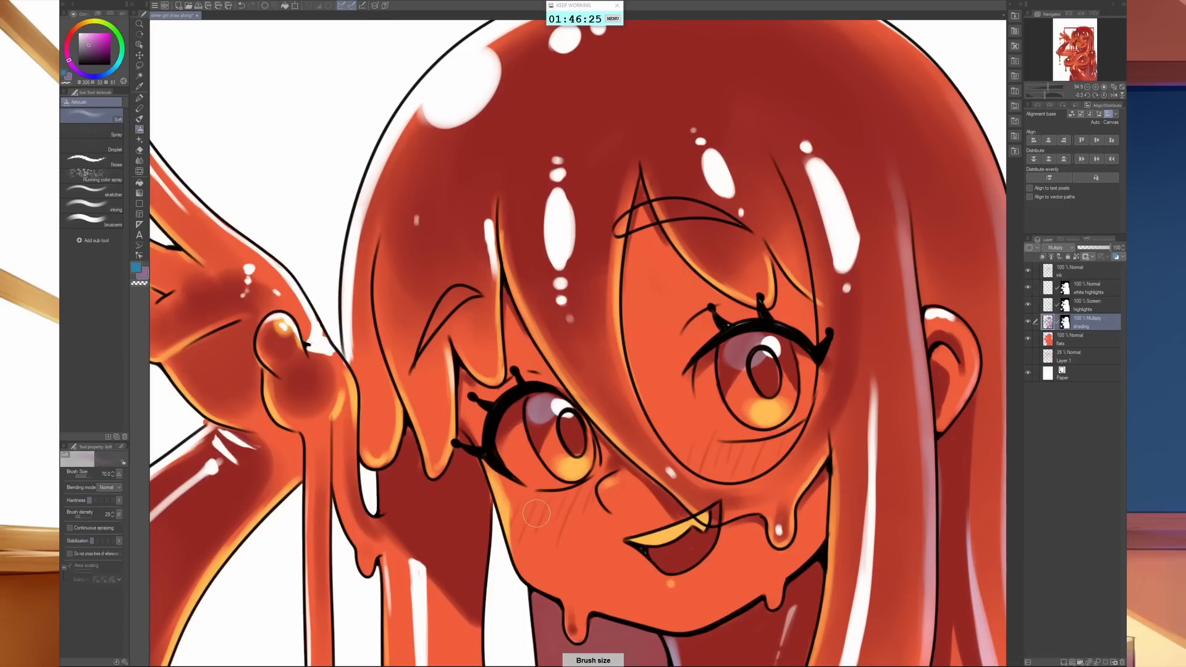
{"action": "key", "text": "bracketright"}
{"action": "key", "text": "bracketright"}
{"action": "key", "text": "bracketright"}
{"action": "key", "text": "bracketright"}
{"action": "key", "text": "bracketright"}
{"action": "key", "text": "bracketright"}
{"action": "key", "text": "bracketright"}
{"action": "mouse_move", "coordinate": [546, 510]}
{"action": "left_mouse_down"}
{"action": "mouse_move", "coordinate": [556, 531]}
{"action": "mouse_move", "coordinate": [574, 512]}
{"action": "mouse_move", "coordinate": [647, 499]}
{"action": "left_mouse_up"}
{"action": "mouse_move", "coordinate": [830, 441]}
{"action": "left_mouse_down"}
{"action": "mouse_move", "coordinate": [773, 450]}
{"action": "mouse_move", "coordinate": [783, 439]}
{"action": "mouse_move", "coordinate": [811, 465]}
{"action": "left_mouse_up"}
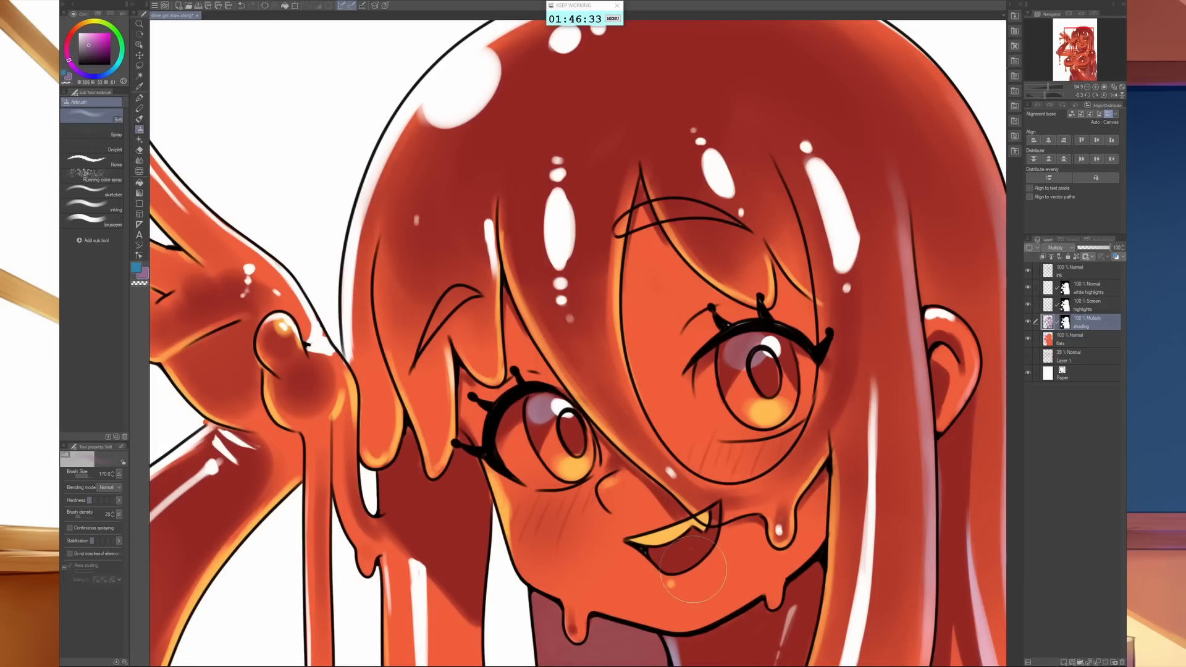
{"action": "key", "text": "bracketleft"}
{"action": "key", "text": "bracketleft"}
{"action": "key", "text": "bracketleft"}
{"action": "key", "text": "bracketleft"}
{"action": "key", "text": "bracketleft"}
{"action": "key", "text": "bracketleft"}
- Add a new layer directly above the hidden Layer 1 and choose the Foreground to background gradient
{"action": "scroll", "coordinate": [757, 503], "scroll_direction": "down", "scroll_amount": 5}
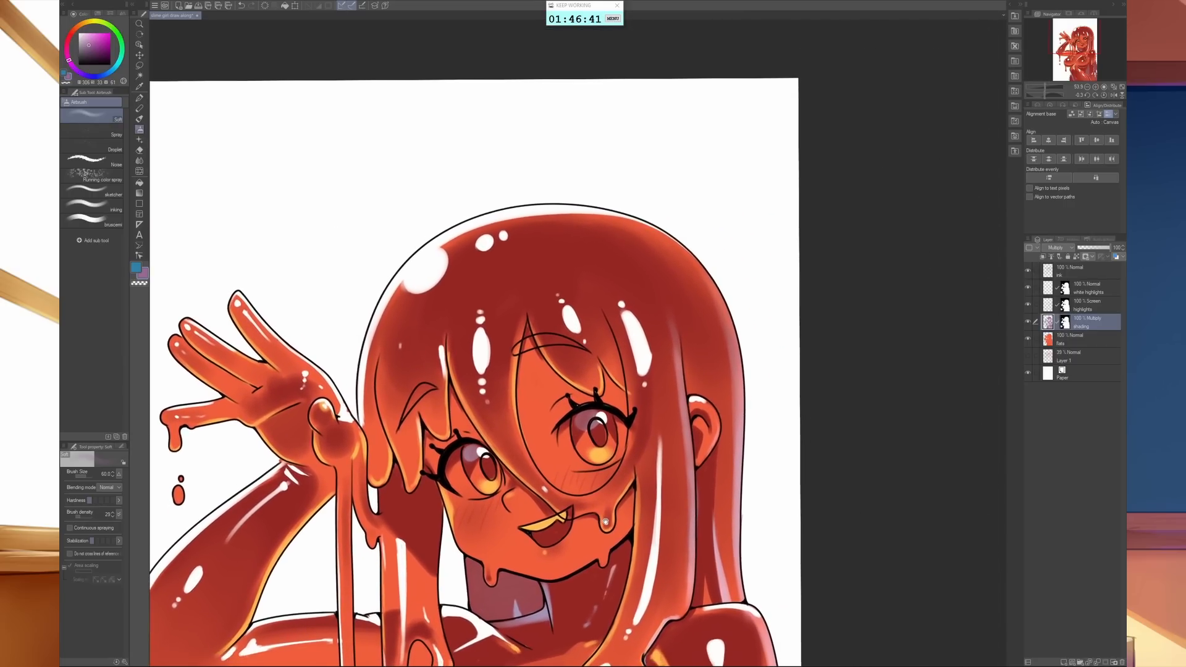
{"action": "scroll", "coordinate": [605, 522], "scroll_direction": "down", "scroll_amount": 3}
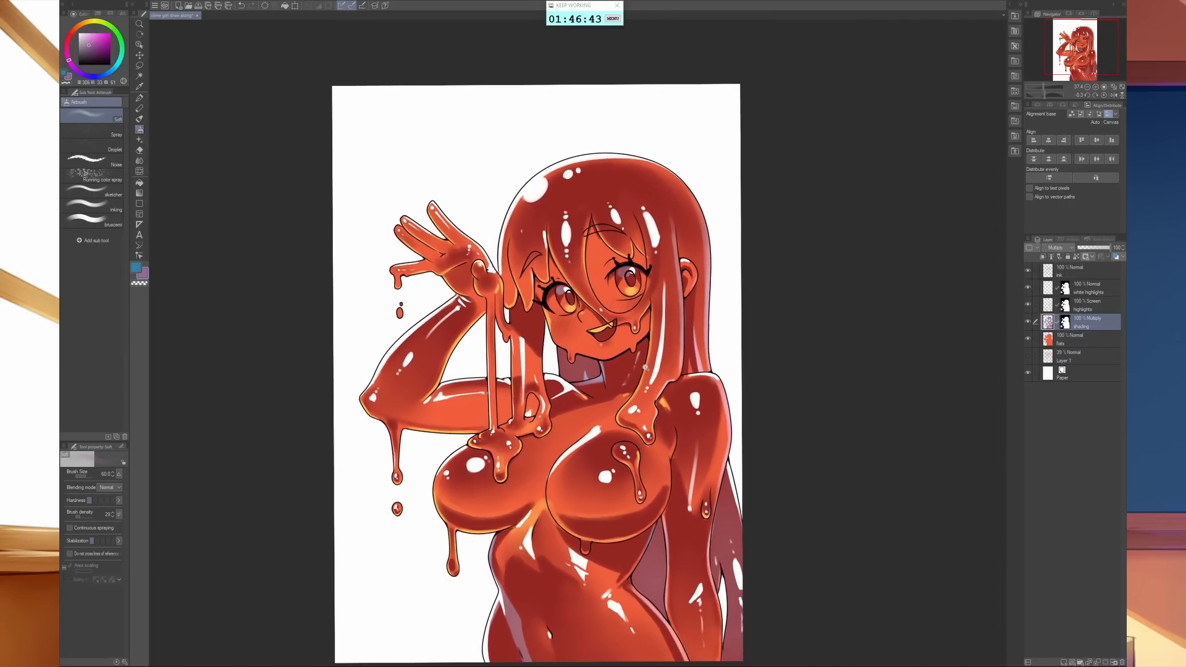
{"action": "scroll", "coordinate": [645, 367], "scroll_direction": "down", "scroll_amount": 3}
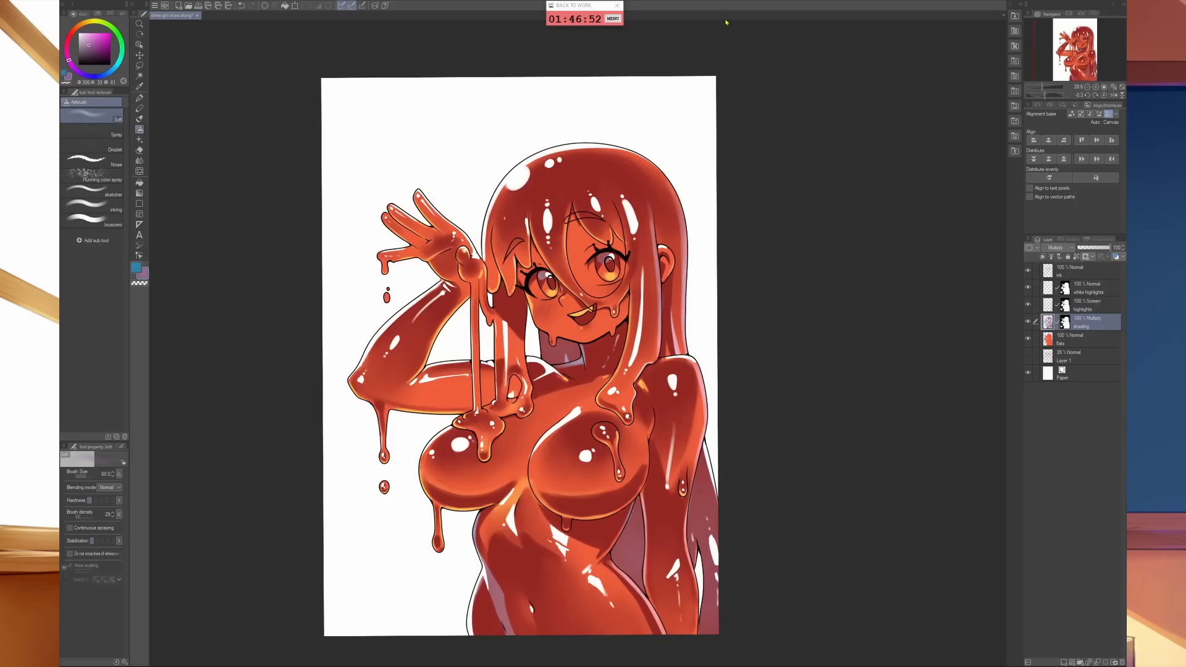
{"action": "left_click", "coordinate": [1089, 361]}
{"action": "key", "text": "ctrl+shift+n"}
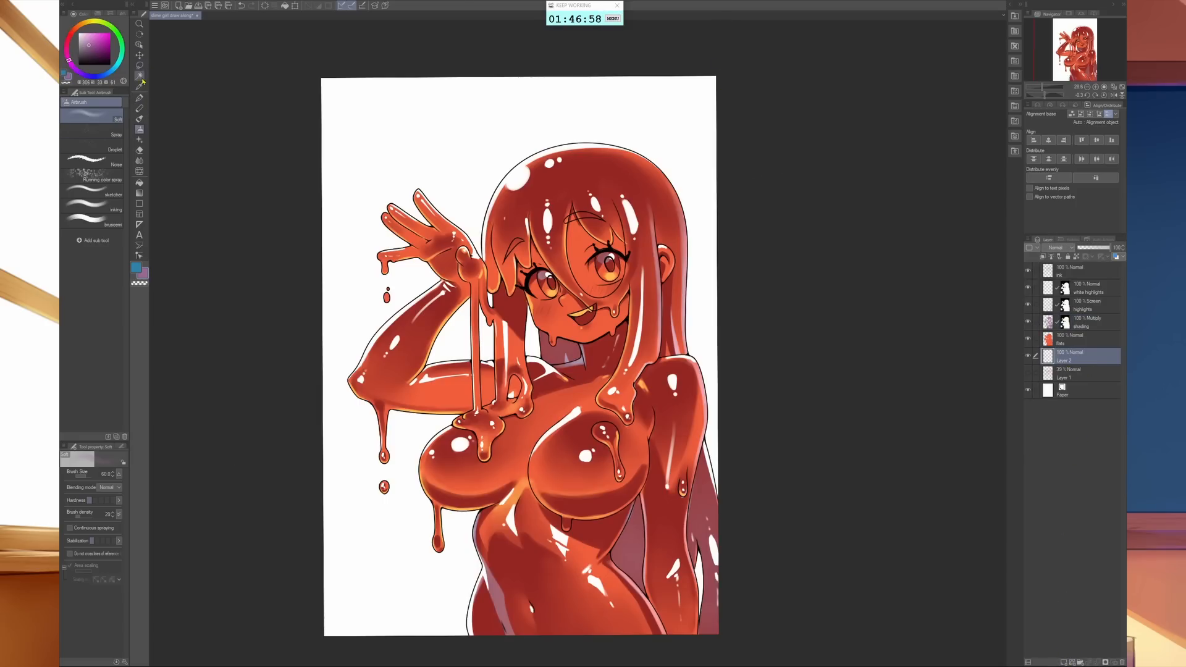
{"action": "key", "text": "g"}
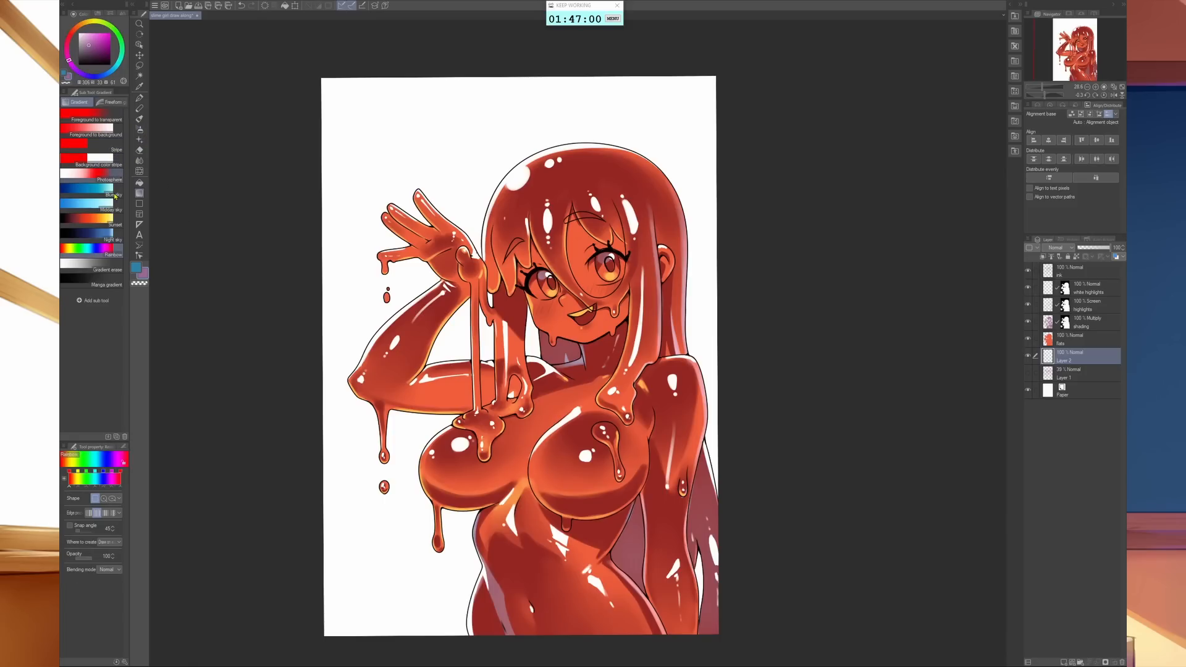
{"action": "left_click", "coordinate": [97, 193]}
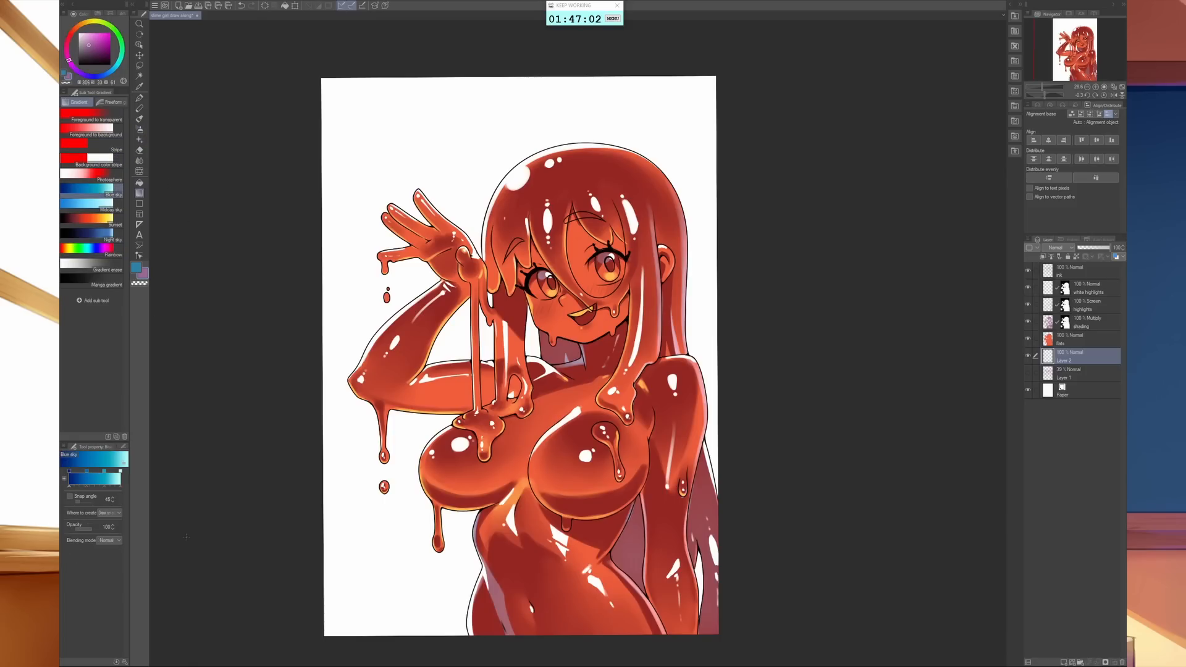
{"action": "left_click", "coordinate": [93, 116]}
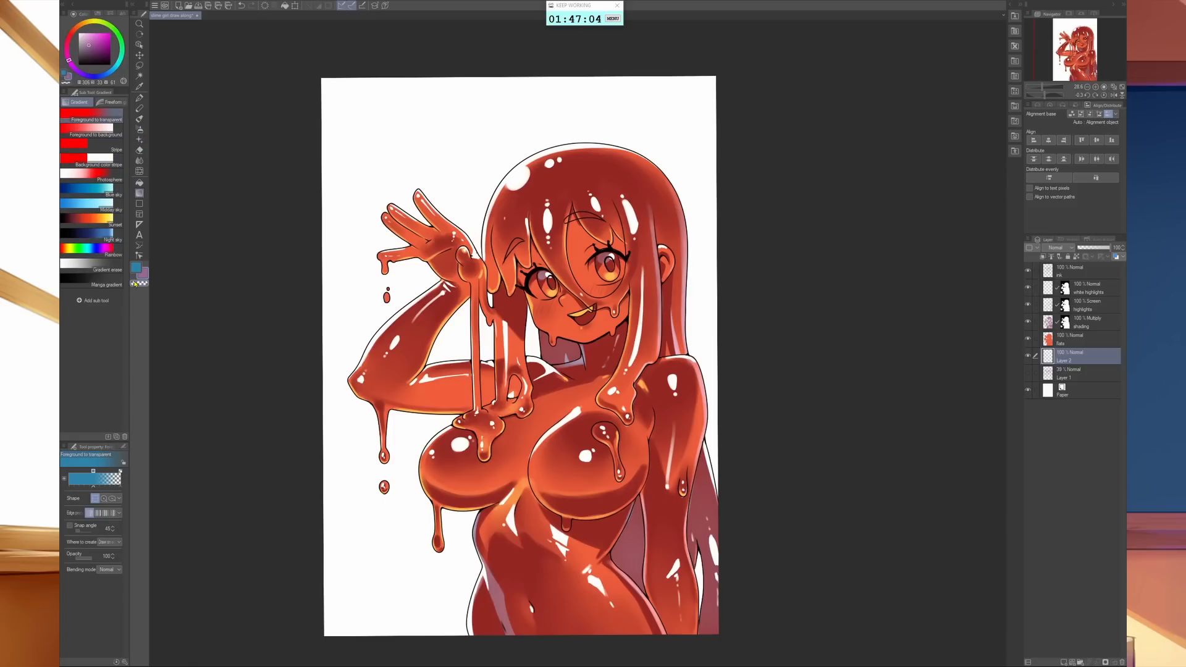
{"action": "left_click", "coordinate": [102, 131]}
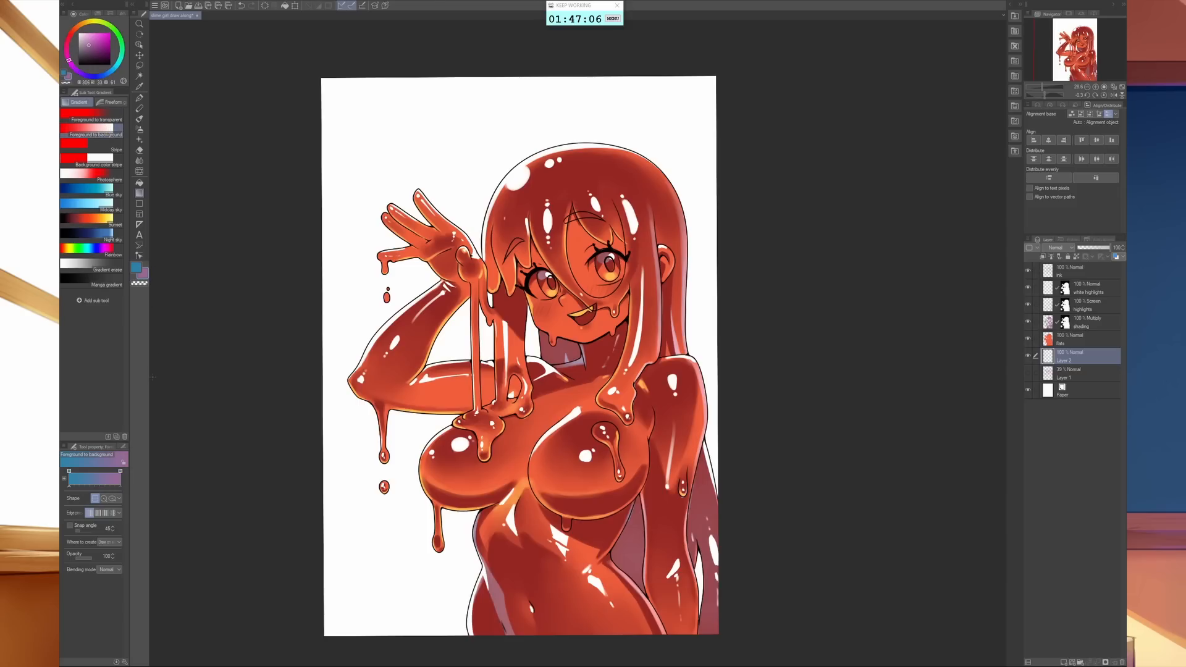
- Set the gradient's foreground and background colours to two similar muted greyish blues
{"action": "left_click", "coordinate": [136, 268]}
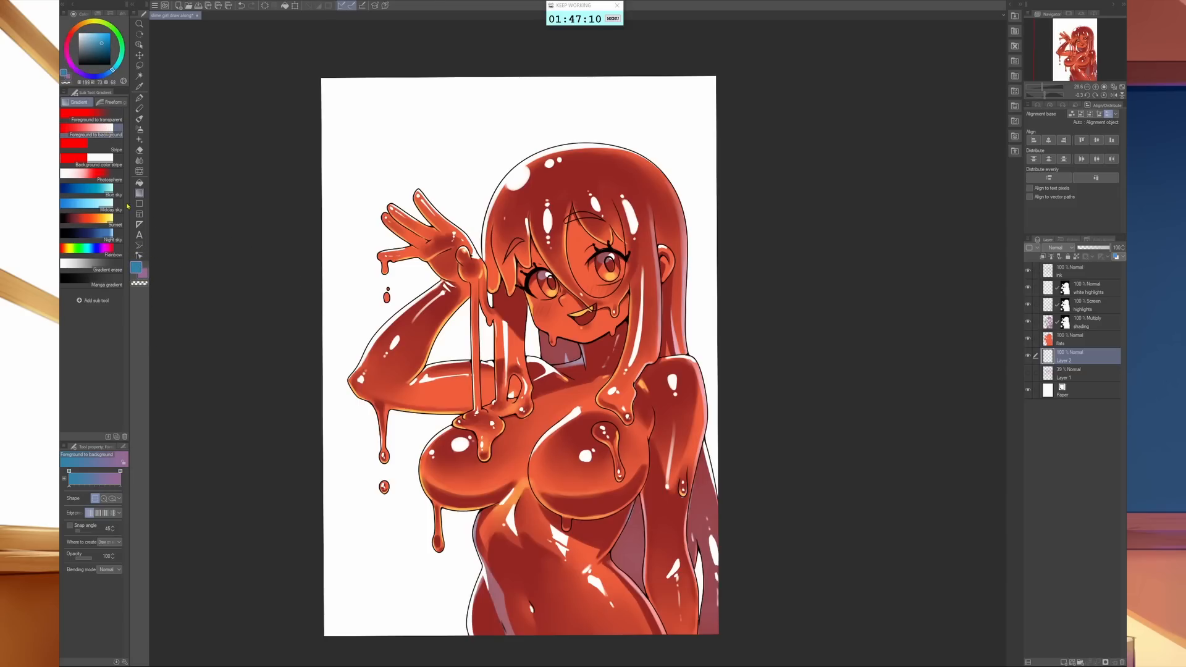
{"action": "left_click_drag", "start_coordinate": [101, 42], "coordinate": [97, 42]}
{"action": "left_click", "coordinate": [97, 56]}
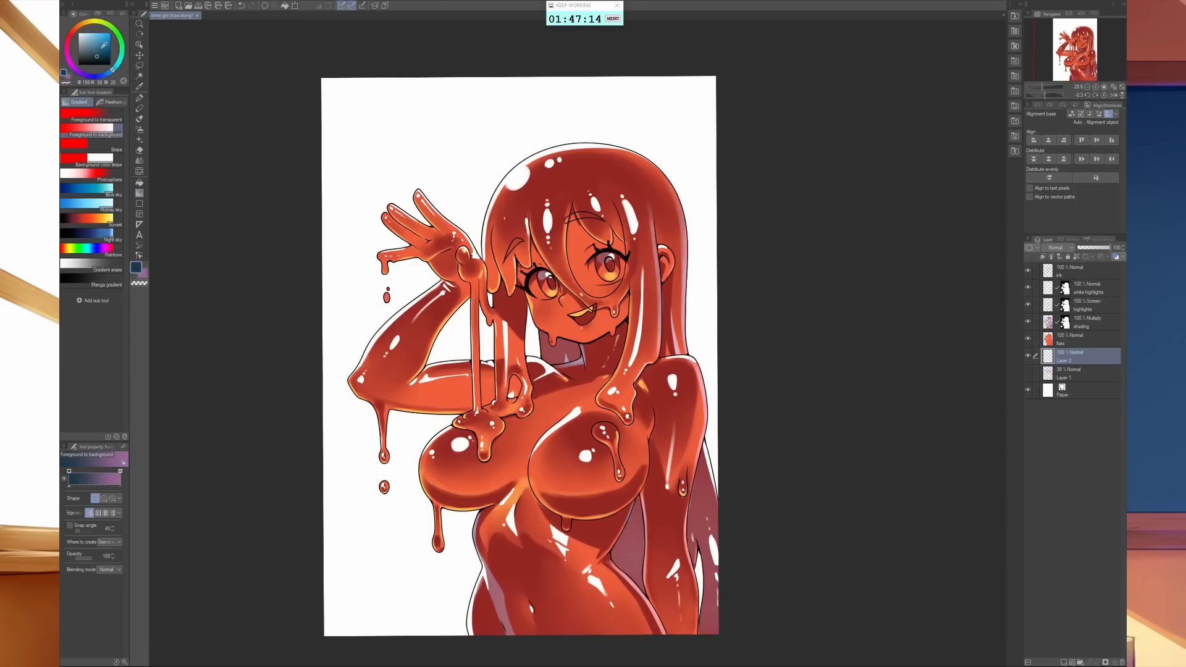
{"action": "left_click", "coordinate": [105, 44]}
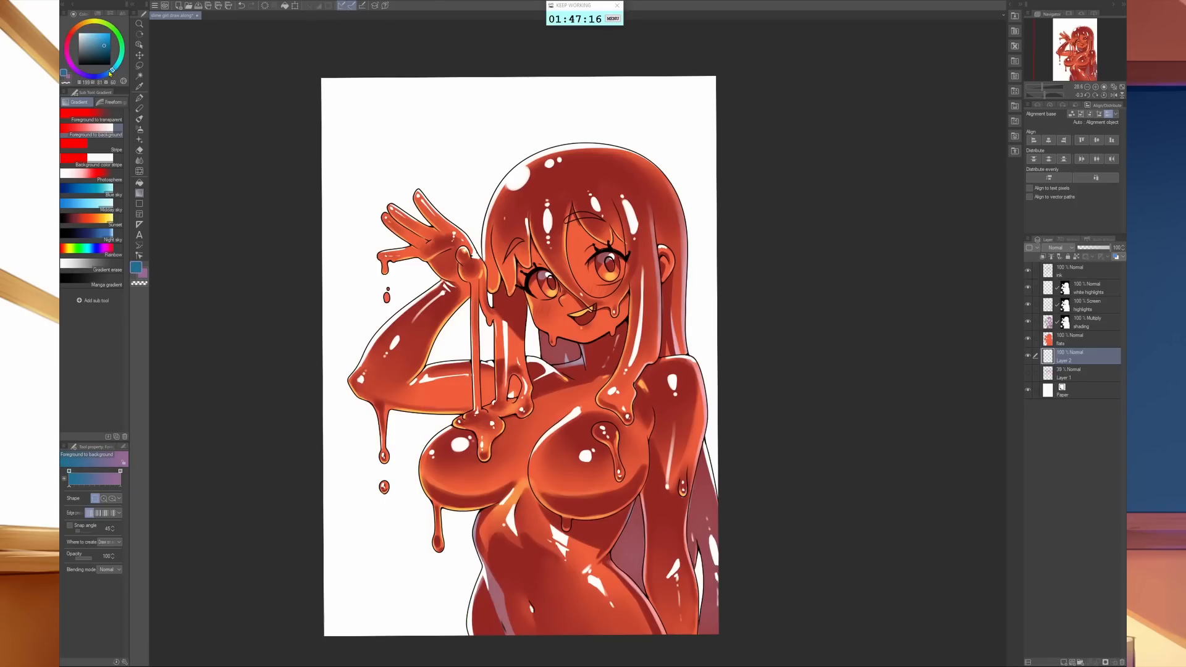
{"action": "left_click_drag", "start_coordinate": [109, 73], "coordinate": [105, 74]}
{"action": "left_click", "coordinate": [89, 46]}
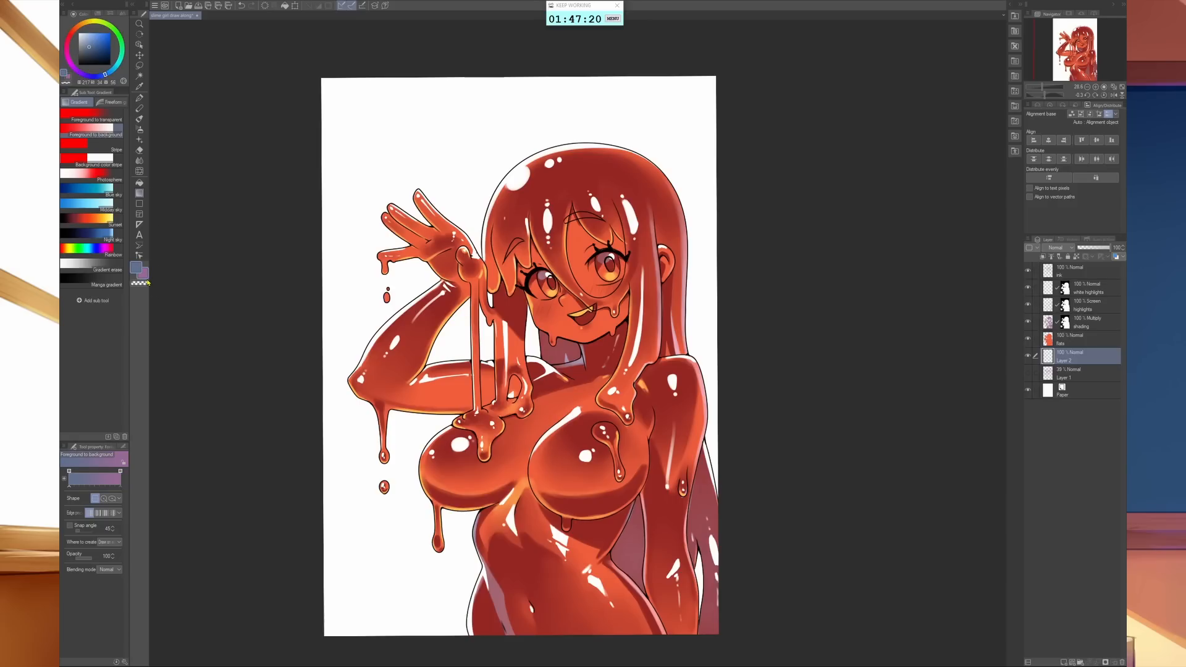
{"action": "left_click", "coordinate": [145, 277]}
{"action": "left_click_drag", "start_coordinate": [103, 74], "coordinate": [88, 43]}
- Fill the background layer with a vertical greyish-blue gradient, darker at the top of the canvas and lighter at the bottom
{"action": "left_click_drag", "start_coordinate": [420, 630], "coordinate": [438, 78]}
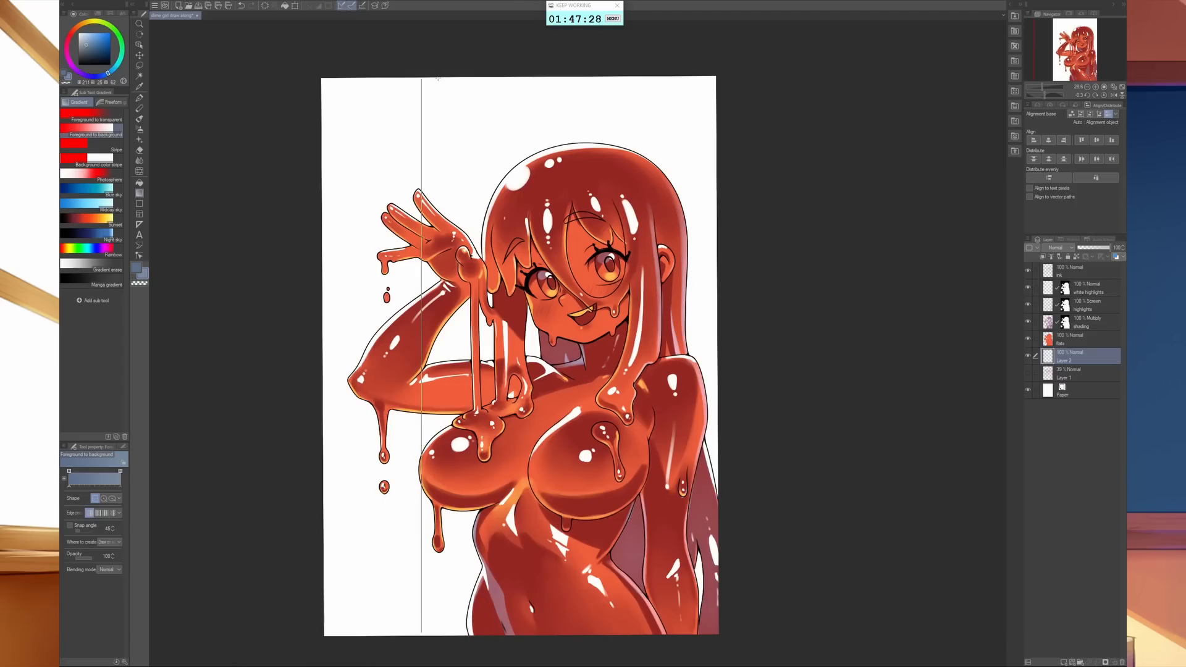
{"action": "left_click_drag", "start_coordinate": [648, 150], "coordinate": [648, 150]}
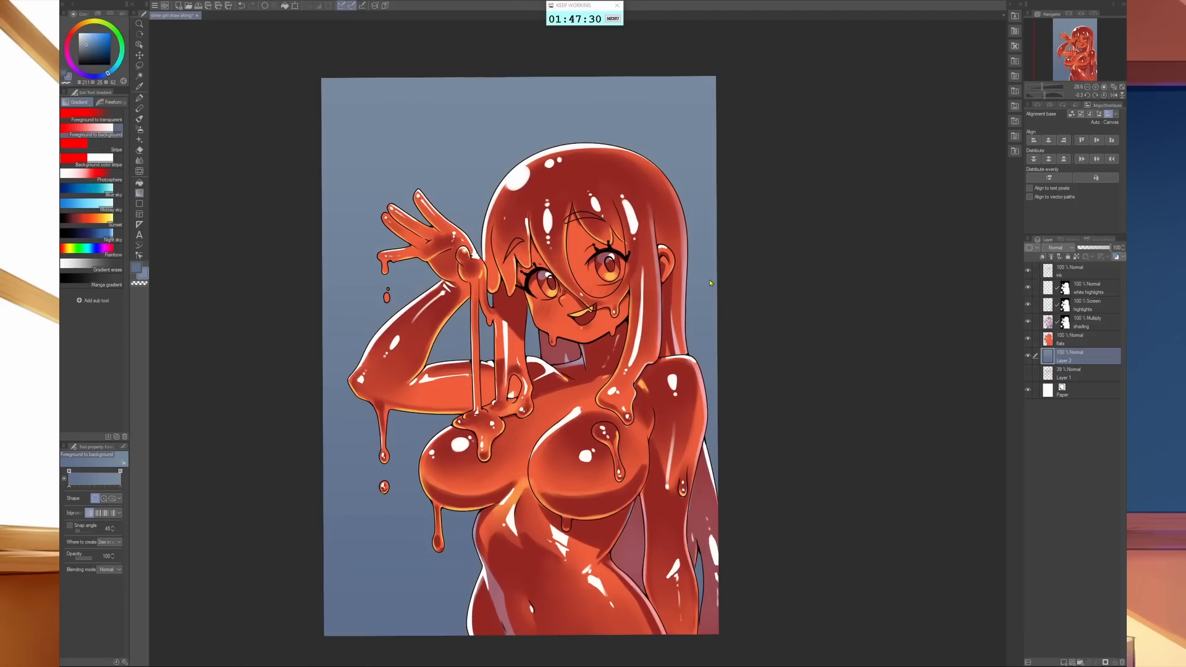
{"action": "key", "text": "ctrl+z"}
{"action": "left_click_drag", "start_coordinate": [443, 80], "coordinate": [443, 639]}
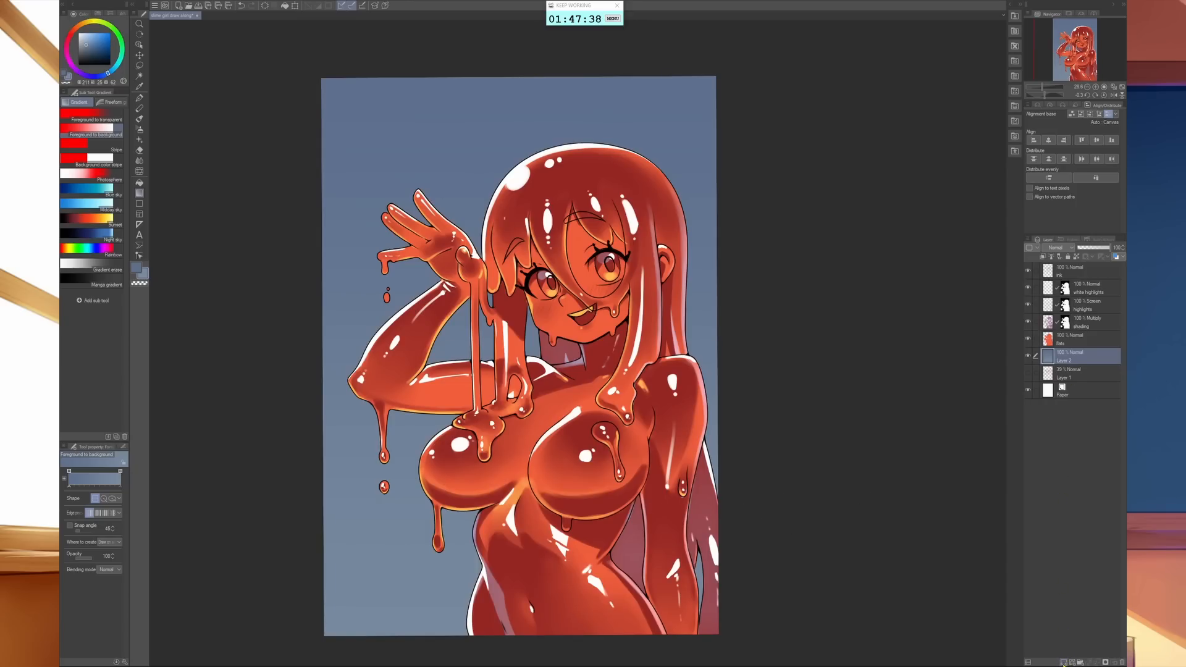
- Add a layer above the gradient background, set its blending mode to Multiply, and make the muted blue foreground colour active
{"action": "left_click", "coordinate": [1065, 661]}
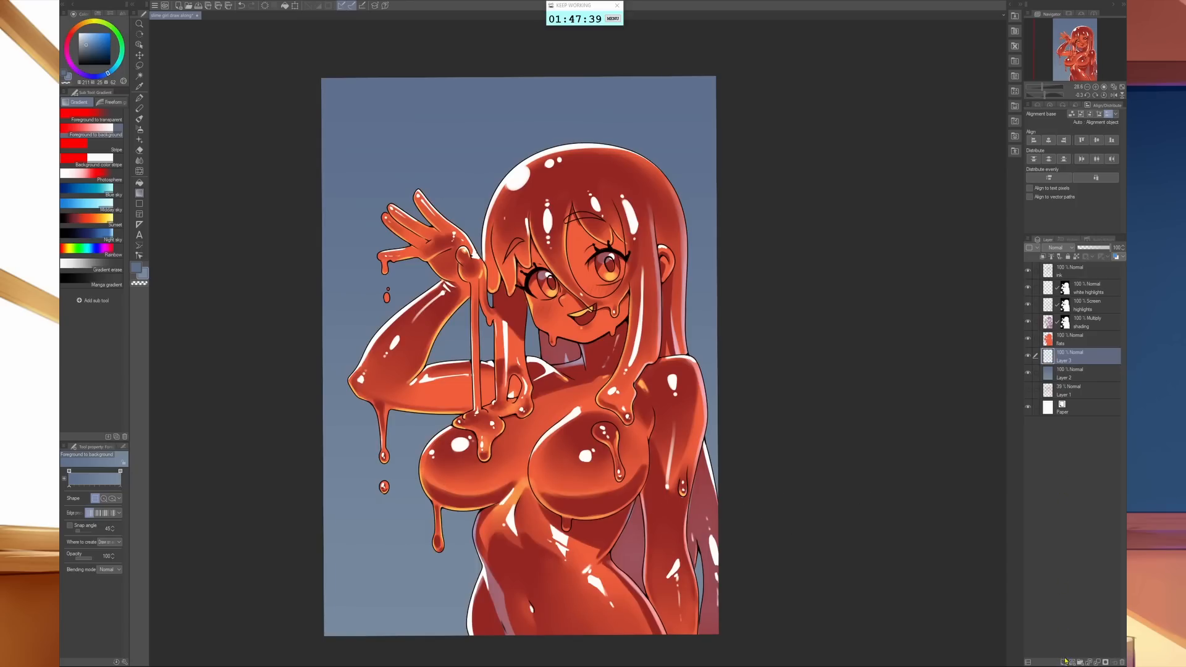
{"action": "left_click", "coordinate": [136, 267]}
{"action": "left_click", "coordinate": [1065, 249]}
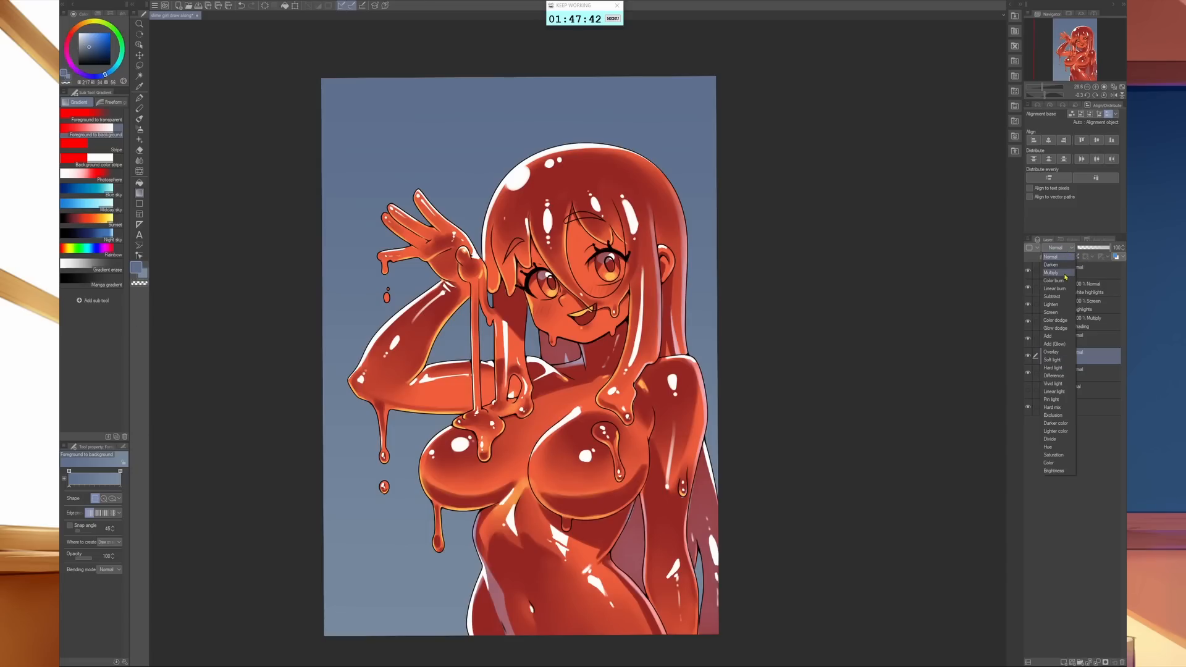
{"action": "left_click", "coordinate": [1058, 274]}
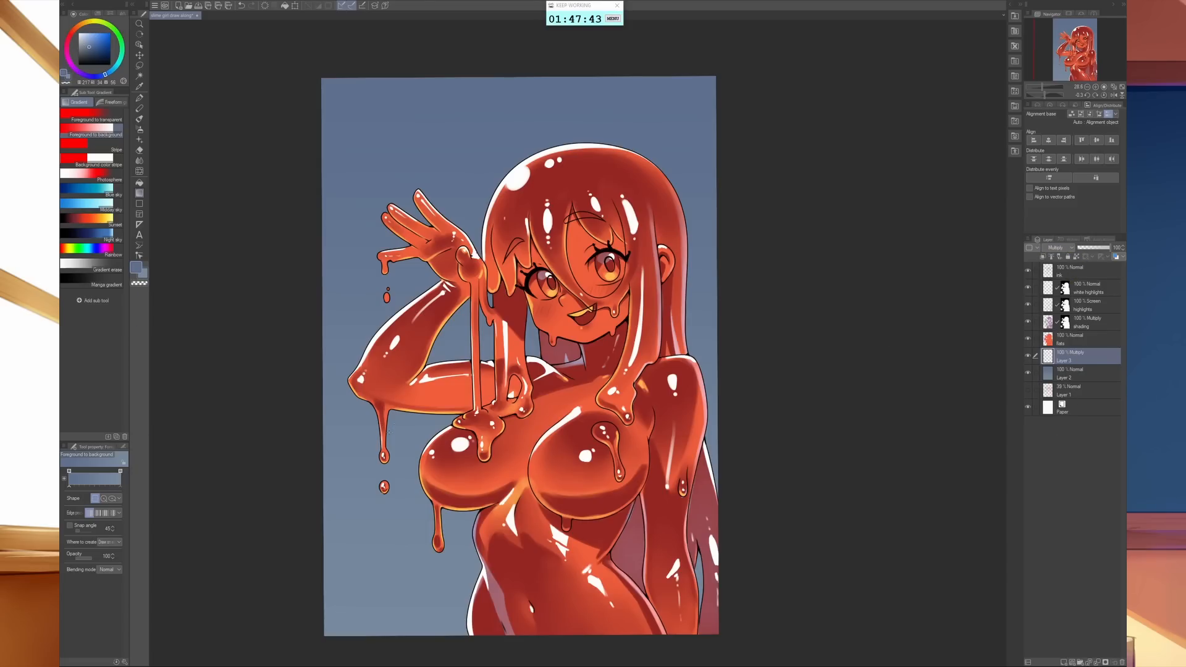
- Draw brick outlines in the lower left of the background on the Multiply layer, using the sketcher airbrush at about size 17
{"action": "key", "text": "b"}
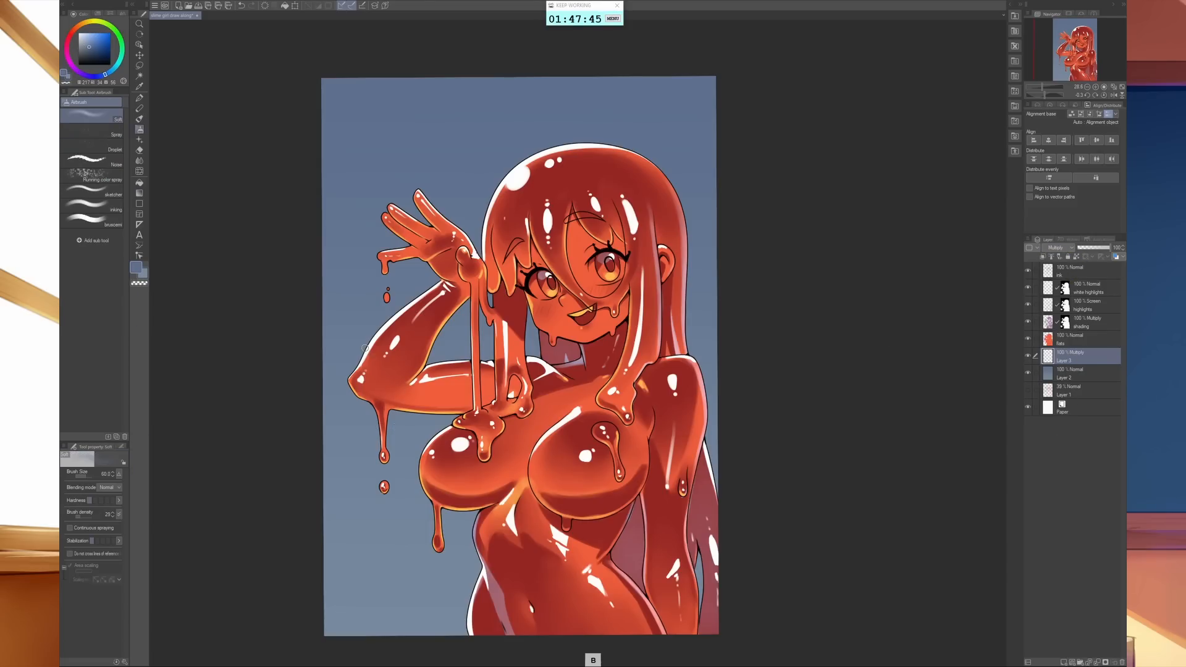
{"action": "key", "text": "bracketleft"}
{"action": "key", "text": "bracketleft"}
{"action": "key", "text": "bracketleft"}
{"action": "key", "text": "bracketleft"}
{"action": "key", "text": "bracketleft"}
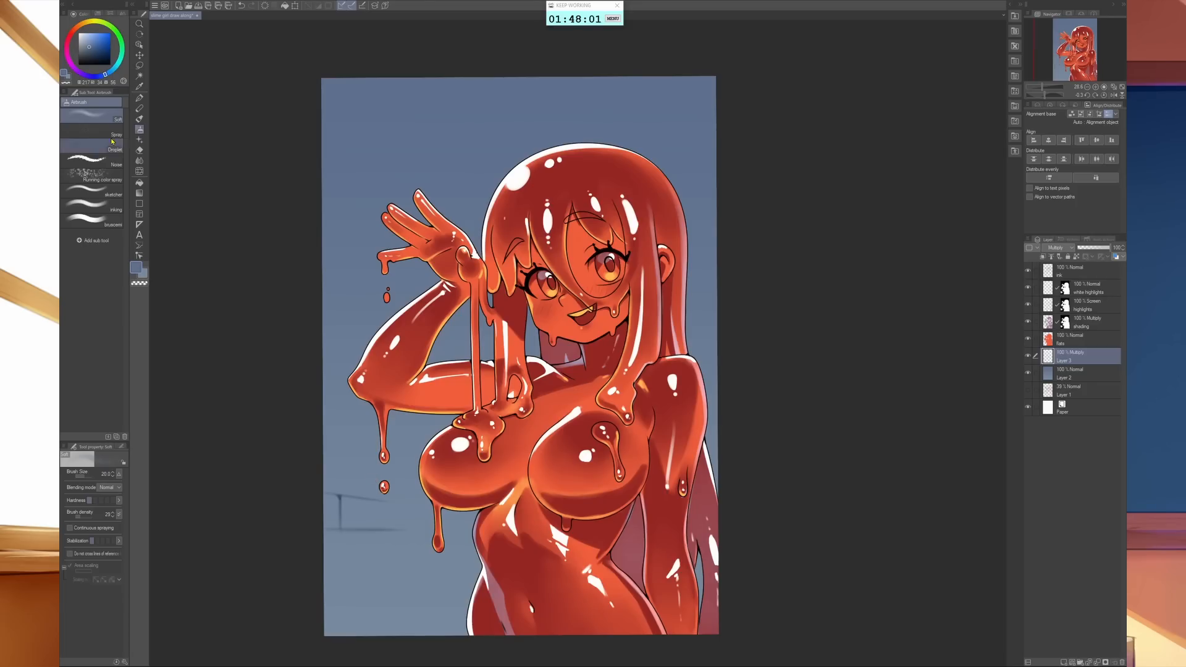
{"action": "left_click", "coordinate": [92, 193]}
{"action": "key", "text": "bracketright"}
{"action": "key", "text": "bracketright"}
{"action": "key", "text": "bracketright"}
{"action": "key", "text": "bracketright"}
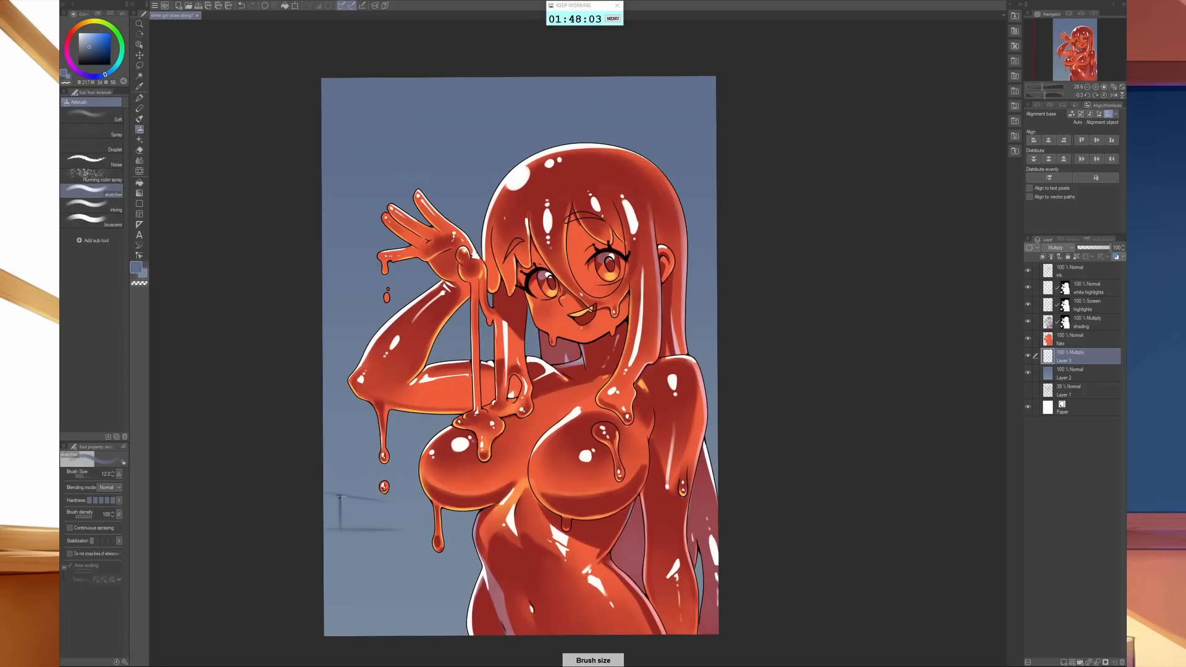
{"action": "mouse_move", "coordinate": [340, 498]}
{"action": "left_mouse_down"}
{"action": "mouse_move", "coordinate": [342, 530]}
{"action": "mouse_move", "coordinate": [360, 517]}
{"action": "mouse_move", "coordinate": [321, 524]}
{"action": "mouse_move", "coordinate": [370, 528]}
{"action": "mouse_move", "coordinate": [320, 529]}
{"action": "mouse_move", "coordinate": [390, 530]}
{"action": "left_mouse_up"}
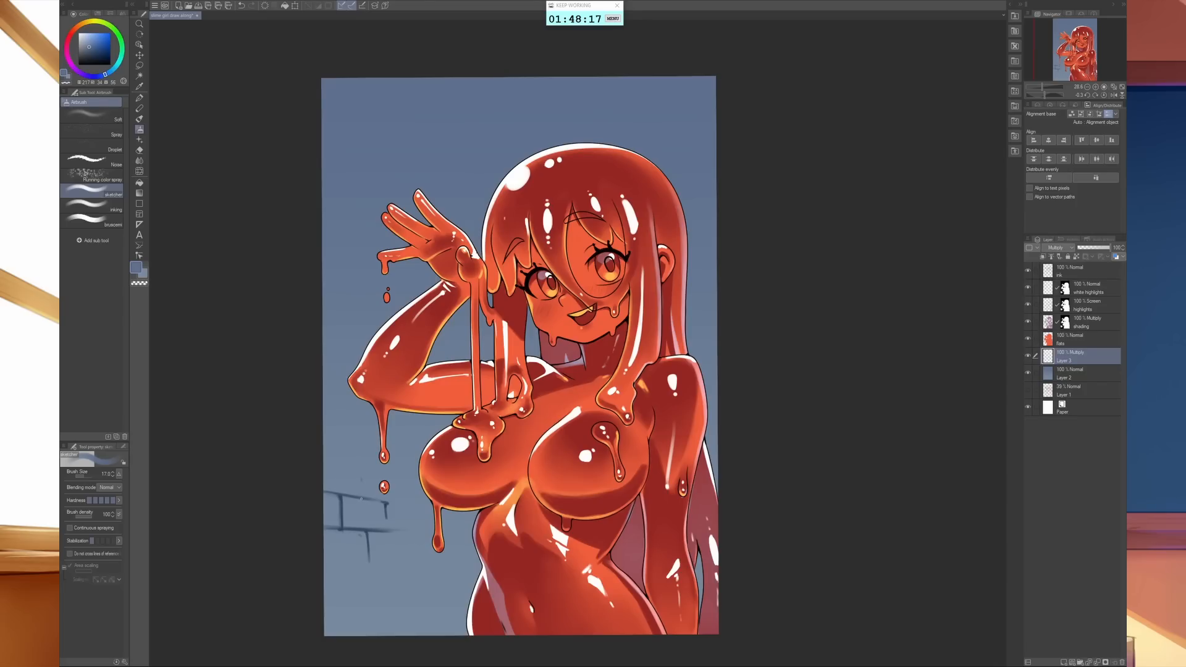
- Extend the brick outlines upward from the lower-left patch and add more bricks beside the hair at the canvas's right edge
{"action": "left_click_drag", "start_coordinate": [361, 496], "coordinate": [362, 468]}
{"action": "left_click_drag", "start_coordinate": [710, 284], "coordinate": [710, 302]}
{"action": "left_click_drag", "start_coordinate": [698, 317], "coordinate": [698, 339]}
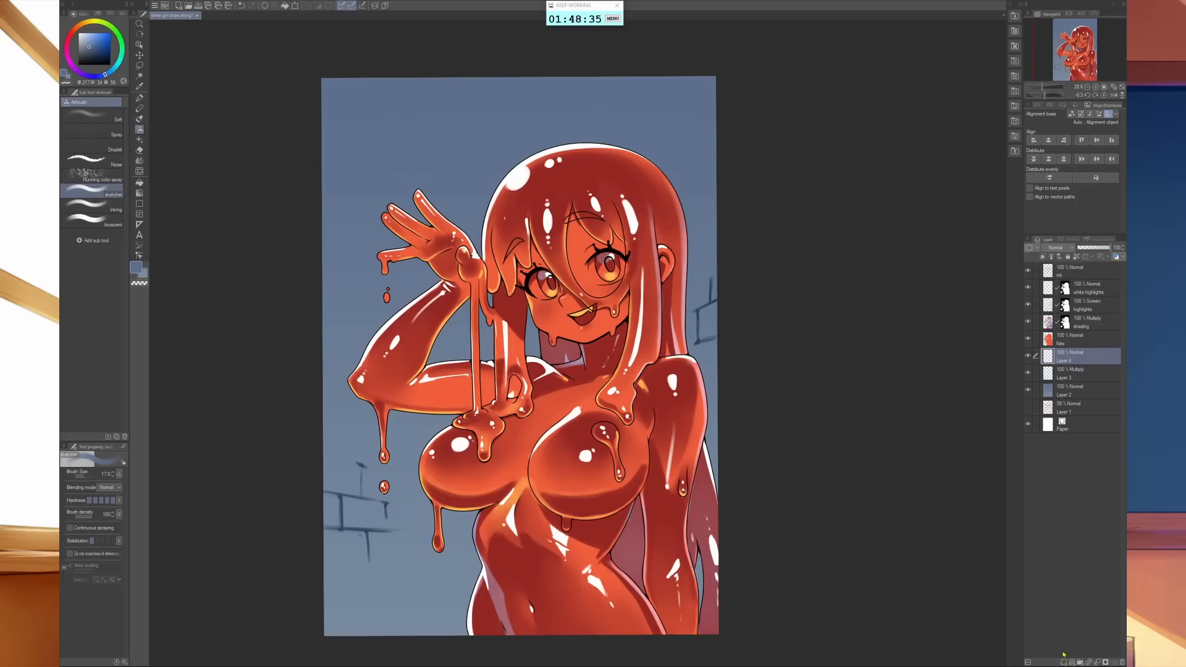
- Paint light edges along both patches of background bricks on a new Screen layer, then save the file
{"action": "left_click", "coordinate": [1057, 248]}
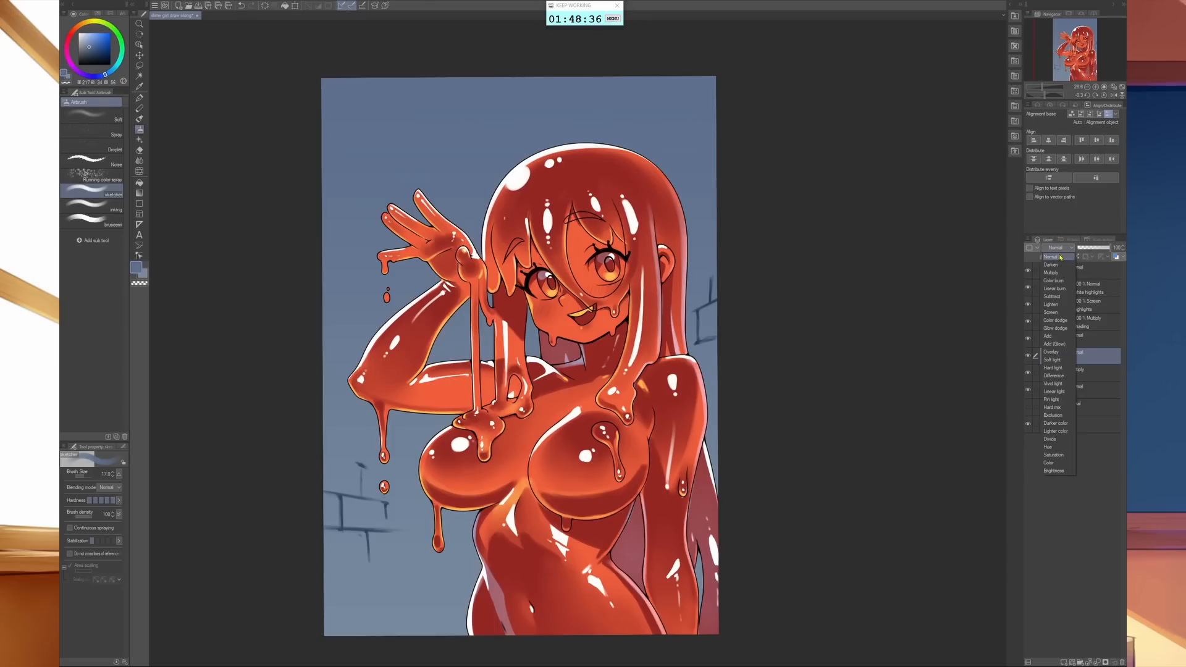
{"action": "left_click", "coordinate": [1051, 312]}
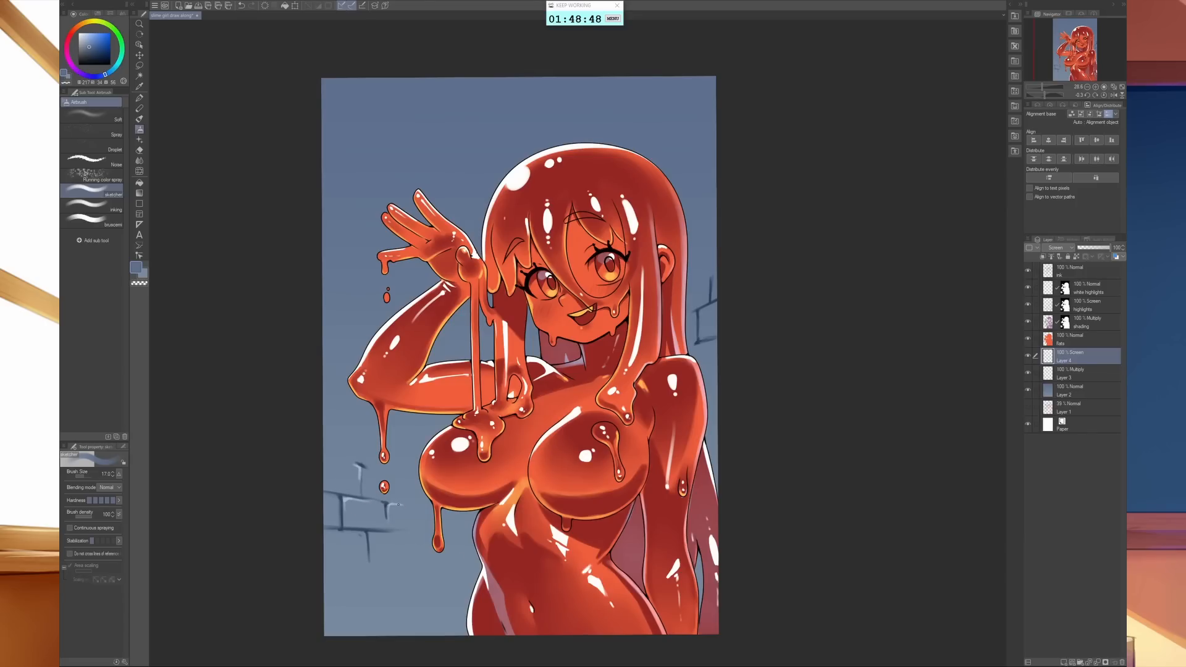
{"action": "mouse_move", "coordinate": [397, 505]}
{"action": "left_mouse_down"}
{"action": "mouse_move", "coordinate": [422, 504]}
{"action": "mouse_move", "coordinate": [406, 533]}
{"action": "left_mouse_up"}
{"action": "left_click_drag", "start_coordinate": [363, 466], "coordinate": [405, 478]}
{"action": "left_click_drag", "start_coordinate": [336, 404], "coordinate": [359, 416]}
{"action": "left_click_drag", "start_coordinate": [703, 310], "coordinate": [716, 301]}
{"action": "key", "text": "ctrl+s"}
- Add a new layer above the flats layer and name it eyewhites
{"action": "left_click", "coordinate": [1080, 339]}
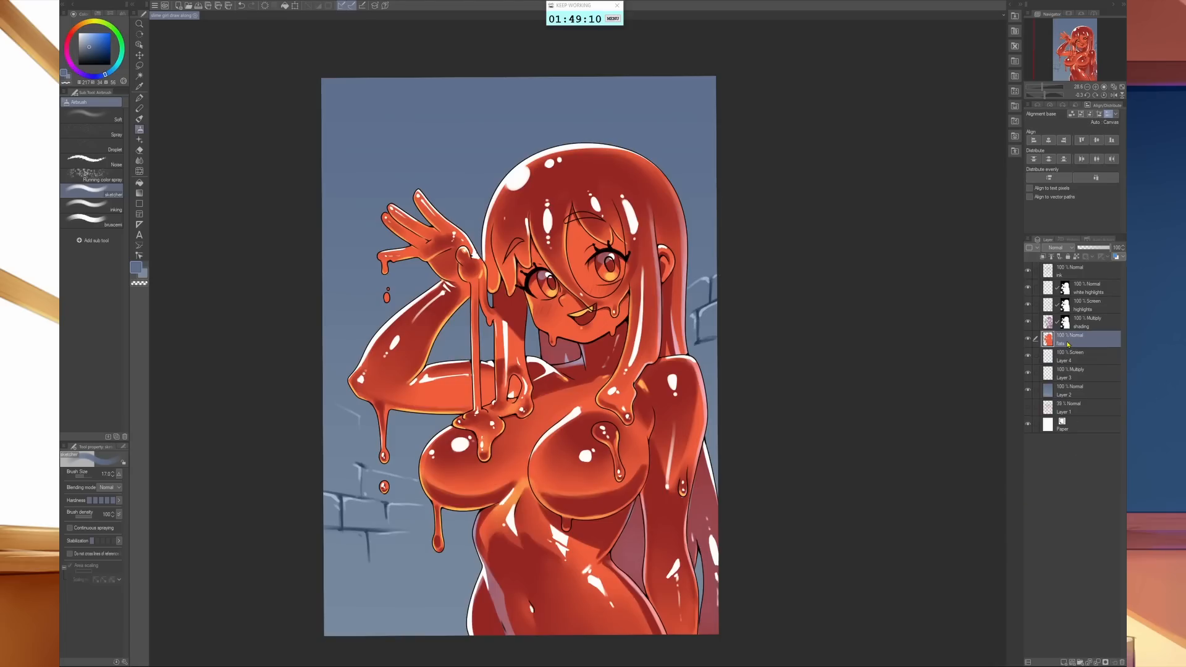
{"action": "left_click", "coordinate": [1064, 662]}
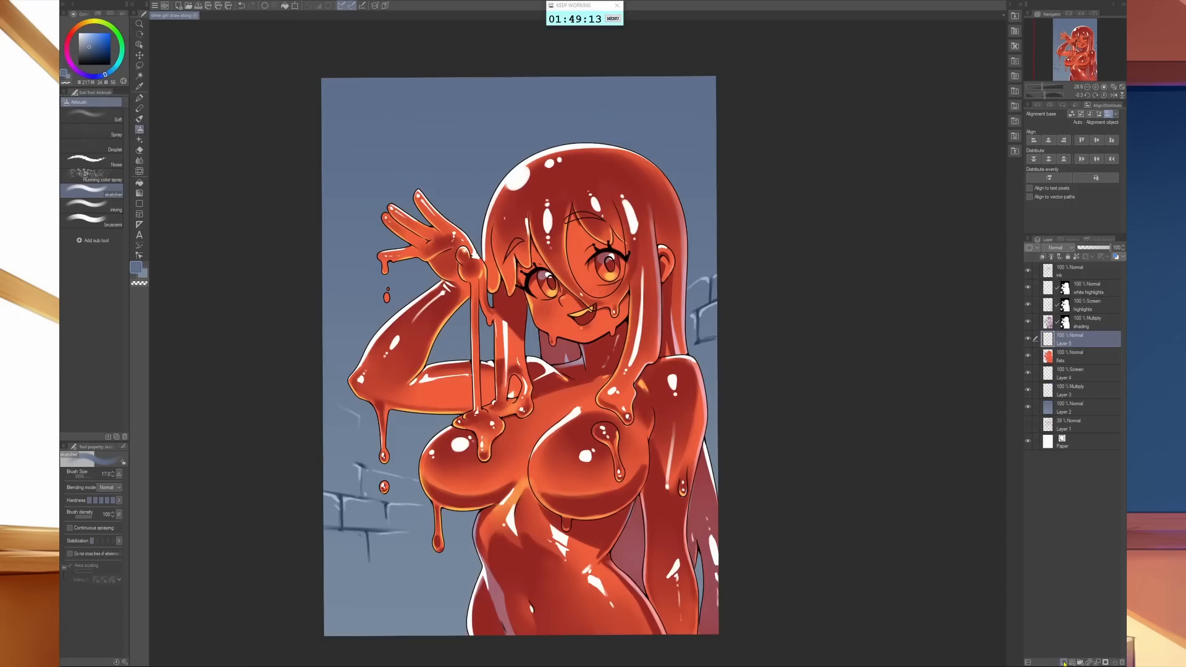
{"action": "double_click", "coordinate": [1067, 342]}
{"action": "type", "text": "eye"}
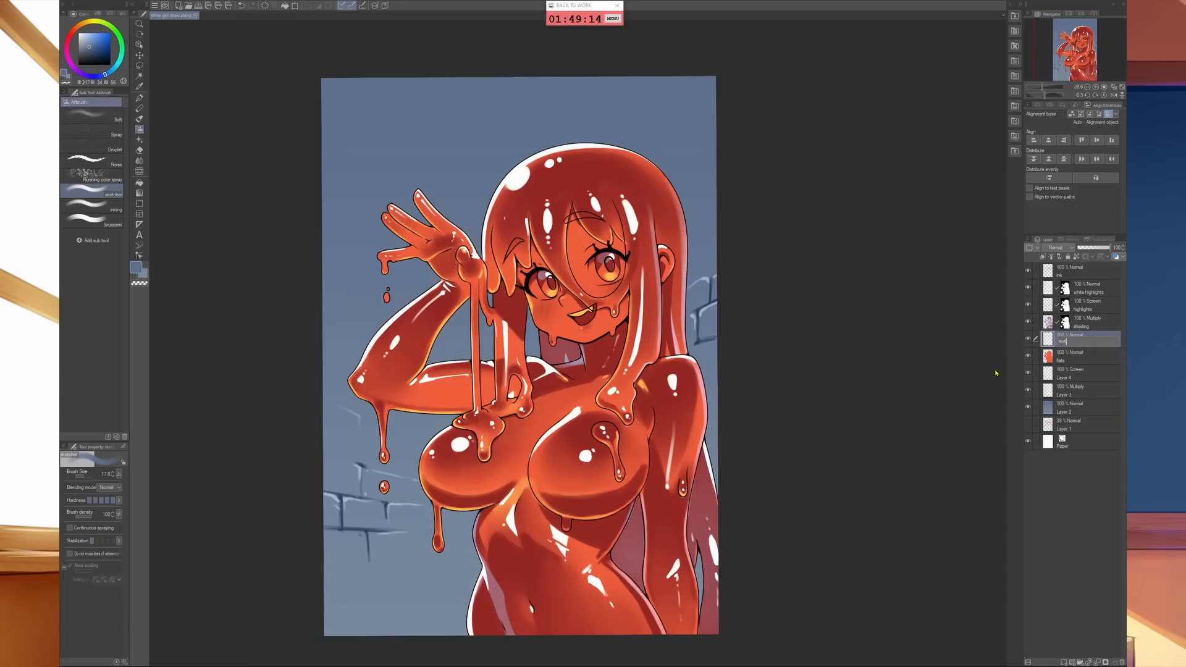
{"action": "type", "text": "whies"}
{"action": "key", "text": "Return"}
- Paint the white of the eye beneath the transparent fringe and the upper teeth pure white on the eyewhites layer
{"action": "left_click", "coordinate": [79, 33]}
{"action": "mouse_move", "coordinate": [612, 305]}
{"action": "left_mouse_down"}
{"action": "mouse_move", "coordinate": [642, 483]}
{"action": "mouse_move", "coordinate": [820, 568]}
{"action": "left_mouse_up"}
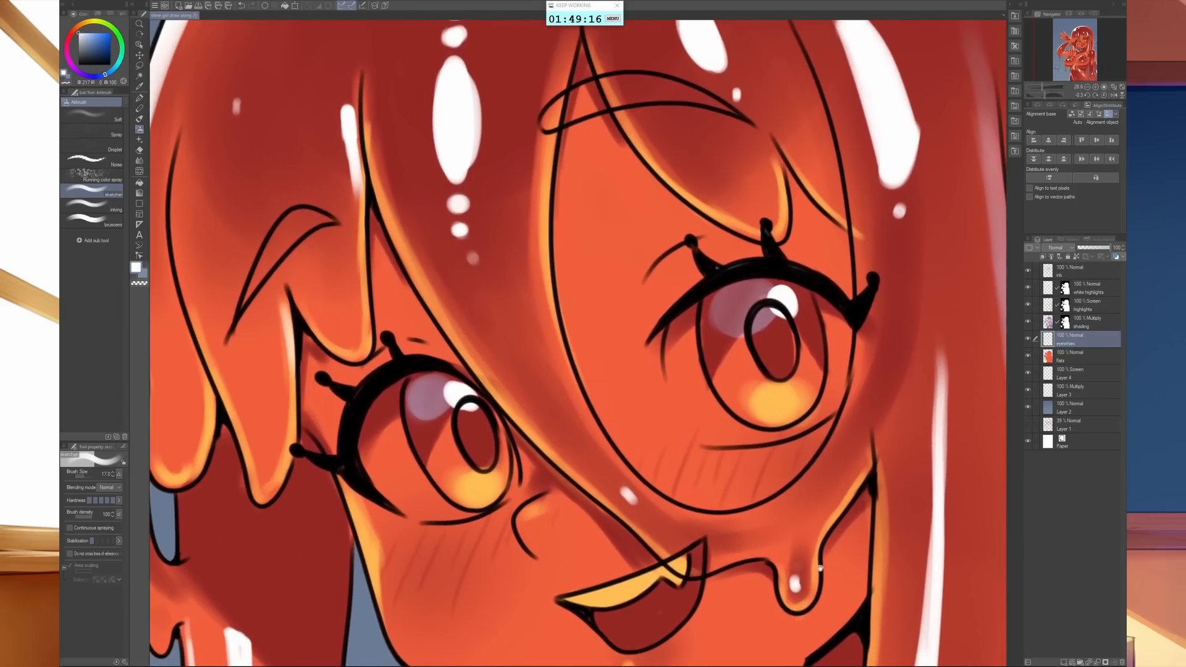
{"action": "mouse_move", "coordinate": [695, 313]}
{"action": "left_mouse_down"}
{"action": "mouse_move", "coordinate": [670, 342]}
{"action": "mouse_move", "coordinate": [679, 384]}
{"action": "mouse_move", "coordinate": [714, 430]}
{"action": "mouse_move", "coordinate": [685, 375]}
{"action": "mouse_move", "coordinate": [683, 334]}
{"action": "mouse_move", "coordinate": [721, 419]}
{"action": "mouse_move", "coordinate": [706, 420]}
{"action": "mouse_move", "coordinate": [724, 437]}
{"action": "mouse_move", "coordinate": [684, 392]}
{"action": "mouse_move", "coordinate": [700, 427]}
{"action": "mouse_move", "coordinate": [683, 404]}
{"action": "mouse_move", "coordinate": [712, 439]}
{"action": "mouse_move", "coordinate": [763, 438]}
{"action": "mouse_move", "coordinate": [742, 431]}
{"action": "mouse_move", "coordinate": [827, 392]}
{"action": "mouse_move", "coordinate": [790, 439]}
{"action": "mouse_move", "coordinate": [832, 397]}
{"action": "mouse_move", "coordinate": [822, 310]}
{"action": "mouse_move", "coordinate": [838, 324]}
{"action": "mouse_move", "coordinate": [845, 375]}
{"action": "mouse_move", "coordinate": [835, 336]}
{"action": "mouse_move", "coordinate": [828, 413]}
{"action": "left_mouse_up"}
{"action": "mouse_move", "coordinate": [586, 602]}
{"action": "left_mouse_down"}
{"action": "mouse_move", "coordinate": [661, 571]}
{"action": "mouse_move", "coordinate": [684, 579]}
{"action": "left_mouse_up"}
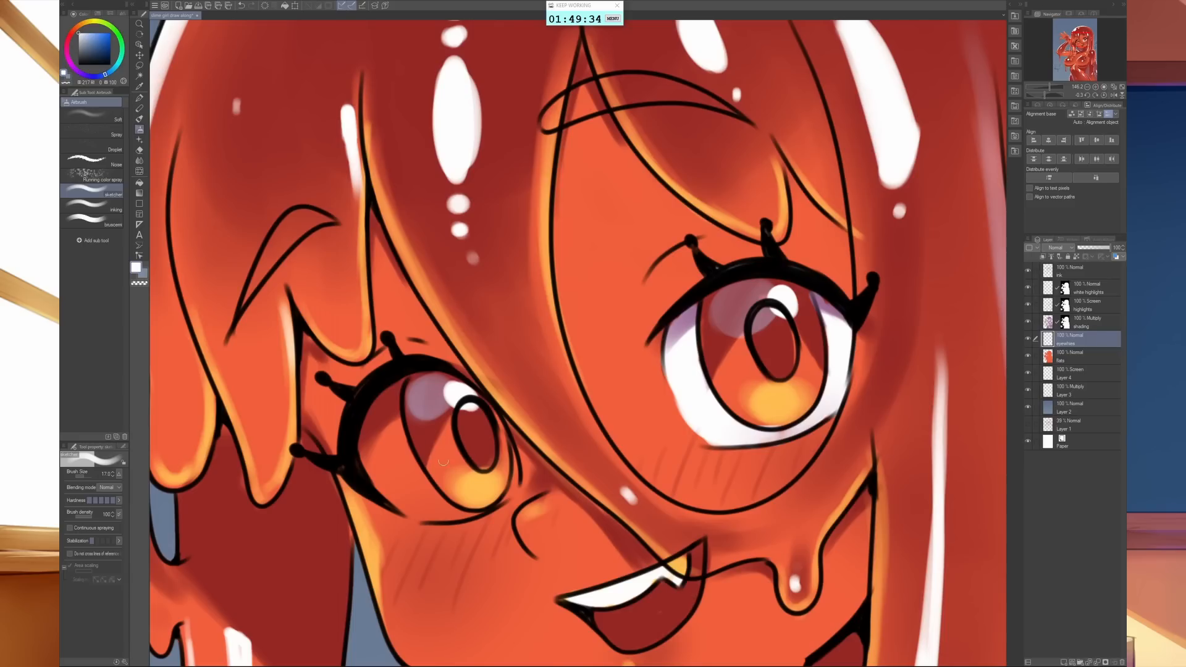
- Paint the white of the other eye, beside the raised hand, pure white on the eyewhites layer
{"action": "mouse_move", "coordinate": [399, 383]}
{"action": "left_mouse_down"}
{"action": "mouse_move", "coordinate": [404, 456]}
{"action": "mouse_move", "coordinate": [366, 412]}
{"action": "mouse_move", "coordinate": [372, 465]}
{"action": "mouse_move", "coordinate": [396, 493]}
{"action": "mouse_move", "coordinate": [387, 424]}
{"action": "mouse_move", "coordinate": [396, 432]}
{"action": "mouse_move", "coordinate": [370, 470]}
{"action": "mouse_move", "coordinate": [377, 491]}
{"action": "mouse_move", "coordinate": [456, 514]}
{"action": "mouse_move", "coordinate": [400, 507]}
{"action": "mouse_move", "coordinate": [474, 515]}
{"action": "mouse_move", "coordinate": [414, 491]}
{"action": "mouse_move", "coordinate": [509, 443]}
{"action": "mouse_move", "coordinate": [513, 455]}
{"action": "mouse_move", "coordinate": [426, 463]}
{"action": "left_mouse_up"}
{"action": "key", "text": "c"}
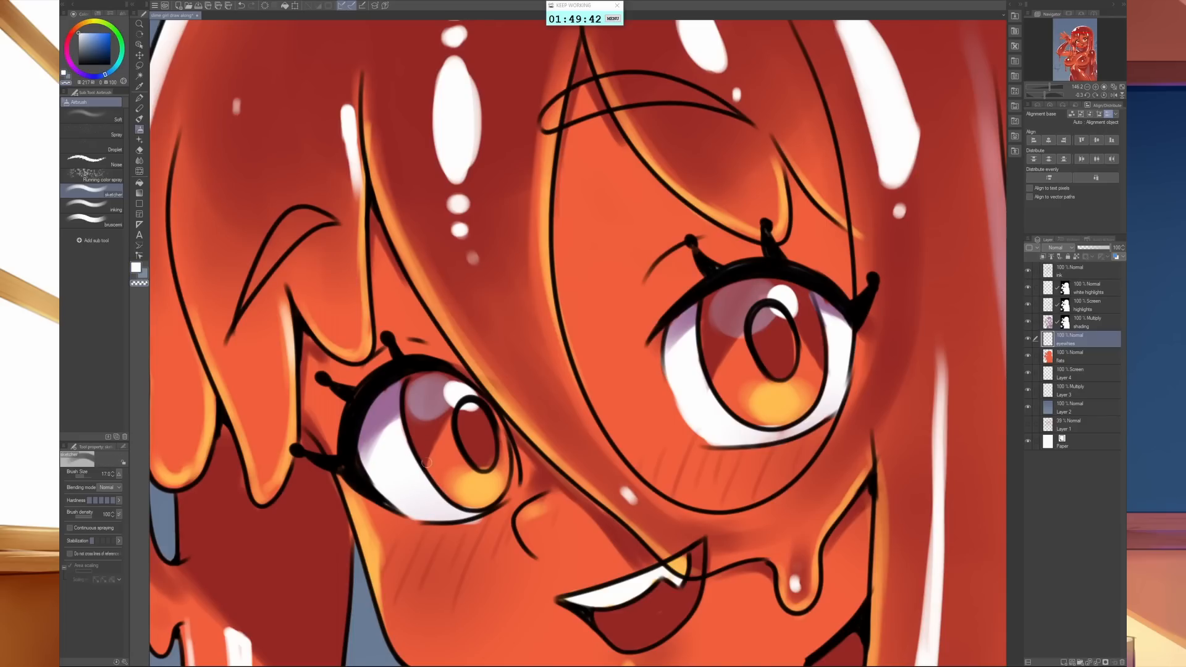
{"action": "mouse_move", "coordinate": [471, 532]}
{"action": "left_mouse_down"}
{"action": "mouse_move", "coordinate": [488, 521]}
{"action": "mouse_move", "coordinate": [468, 524]}
{"action": "left_mouse_up"}
{"action": "scroll", "coordinate": [842, 299], "scroll_direction": "down", "scroll_amount": 5}
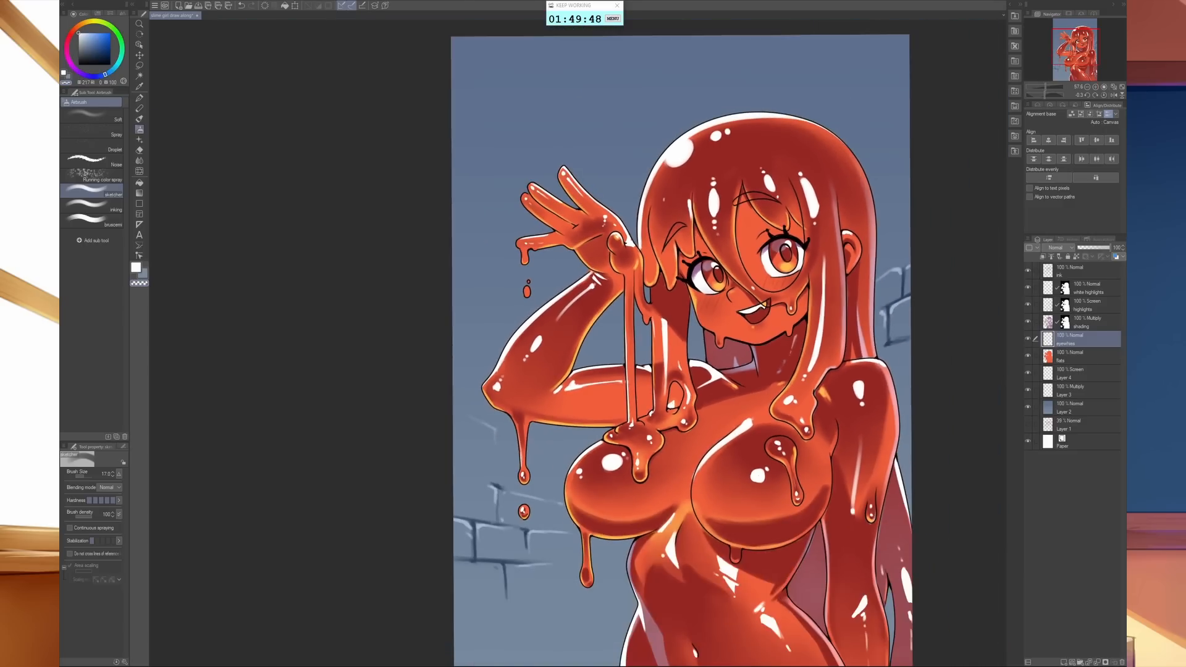
{"action": "scroll", "coordinate": [796, 376], "scroll_direction": "down", "scroll_amount": 4}
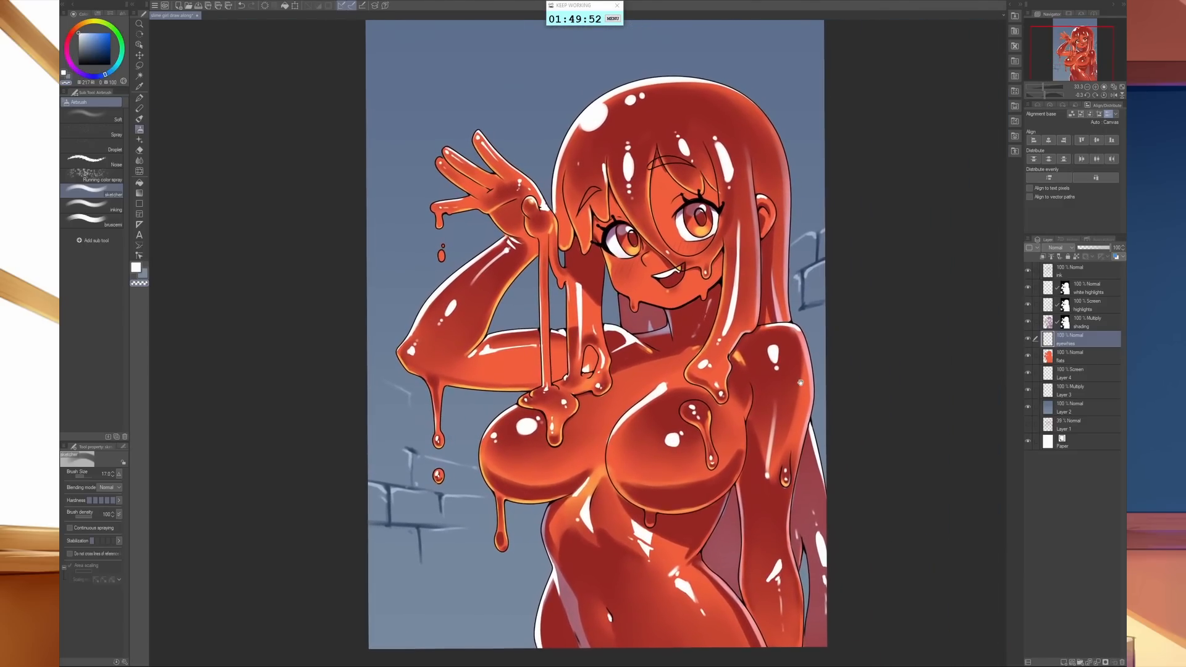
{"action": "scroll", "coordinate": [801, 383], "scroll_direction": "up", "scroll_amount": 2}
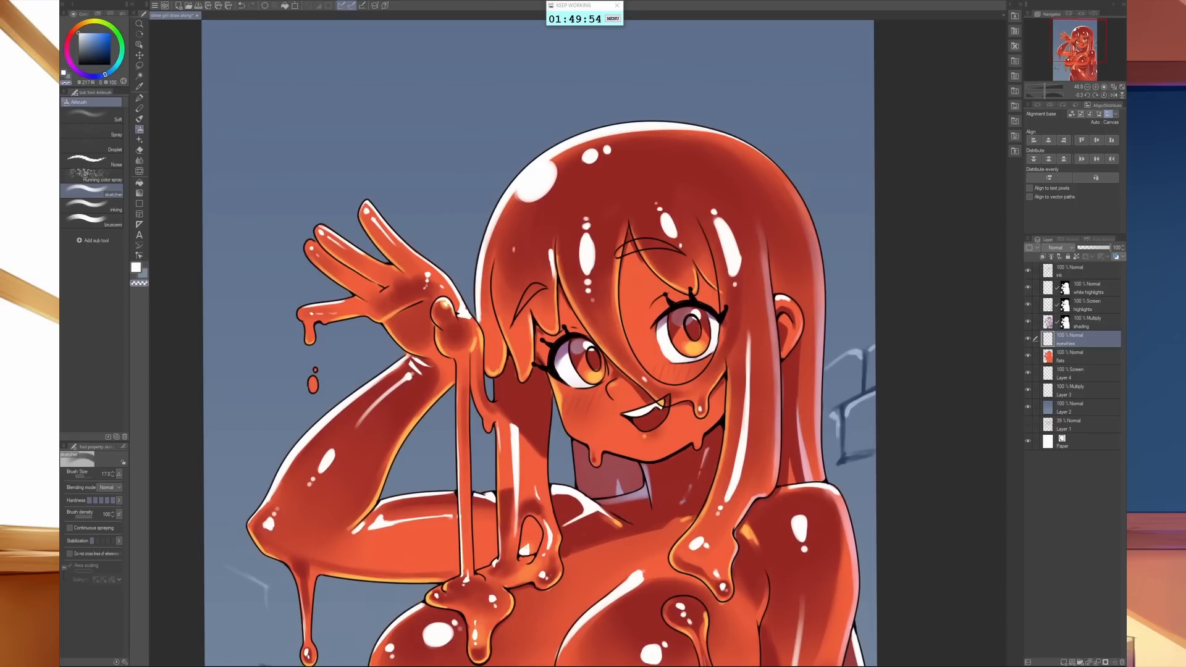
- Lasso both eyes and shift their hue on the flats layer so the irises turn golden yellow, and clear the selection
{"action": "key", "text": "m"}
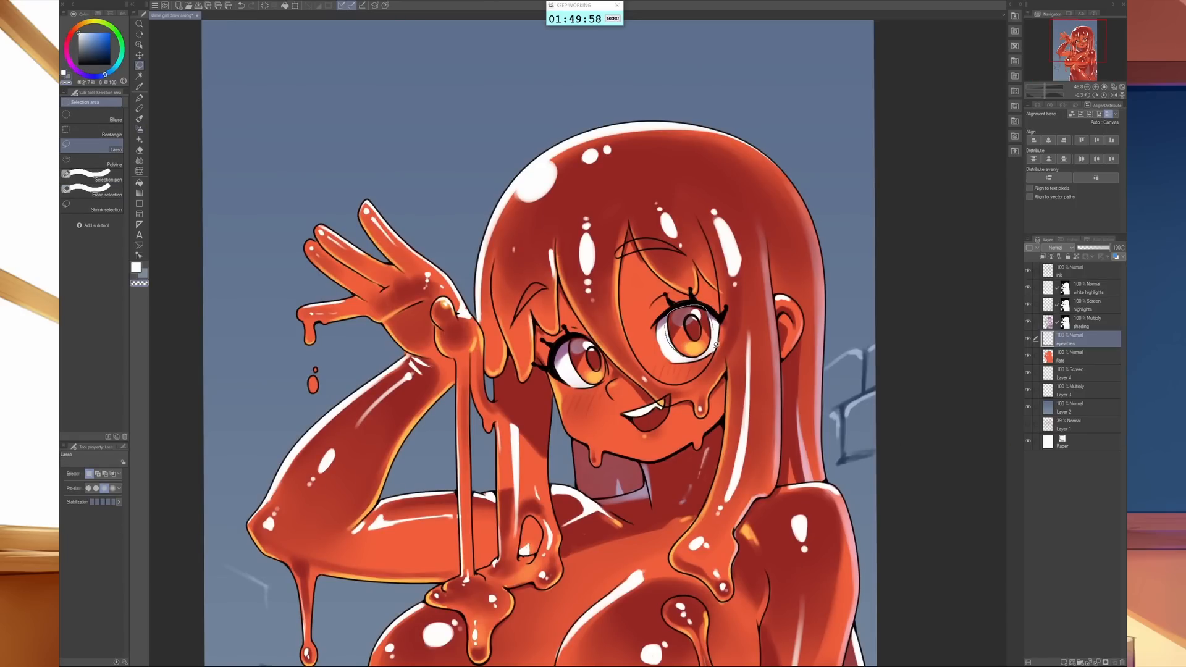
{"action": "mouse_move", "coordinate": [717, 344]}
{"action": "left_mouse_down"}
{"action": "mouse_move", "coordinate": [666, 331]}
{"action": "mouse_move", "coordinate": [715, 337]}
{"action": "left_mouse_up"}
{"action": "left_click", "coordinate": [1078, 357]}
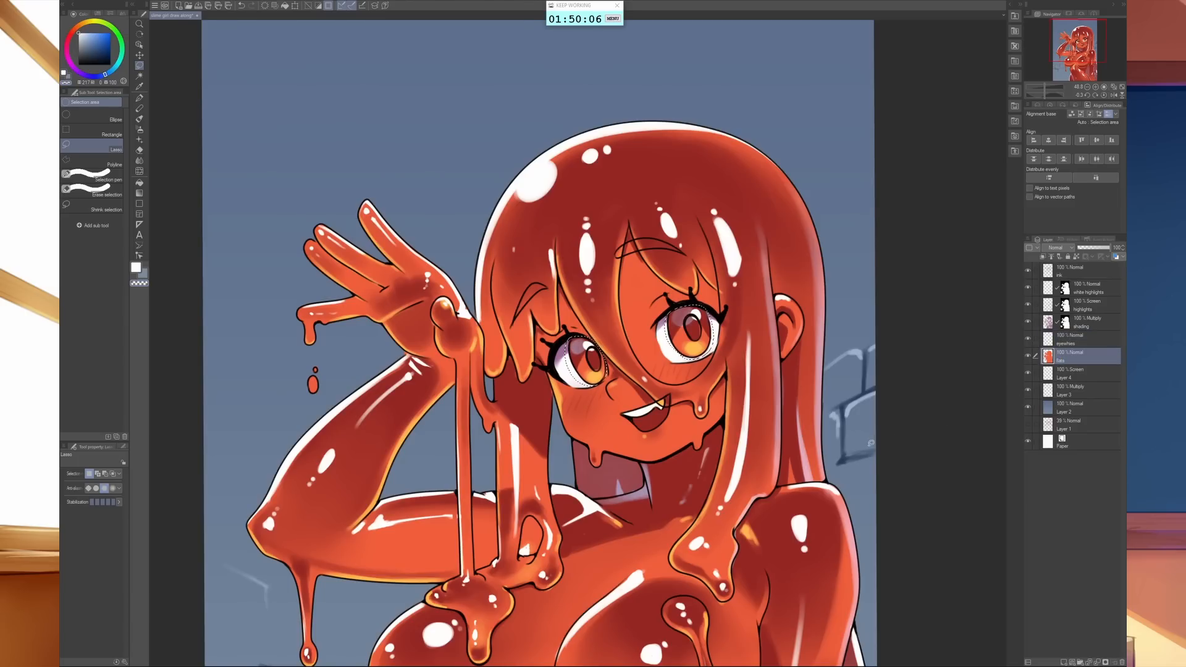
{"action": "key", "text": "ctrl+u"}
{"action": "left_click", "coordinate": [892, 409]}
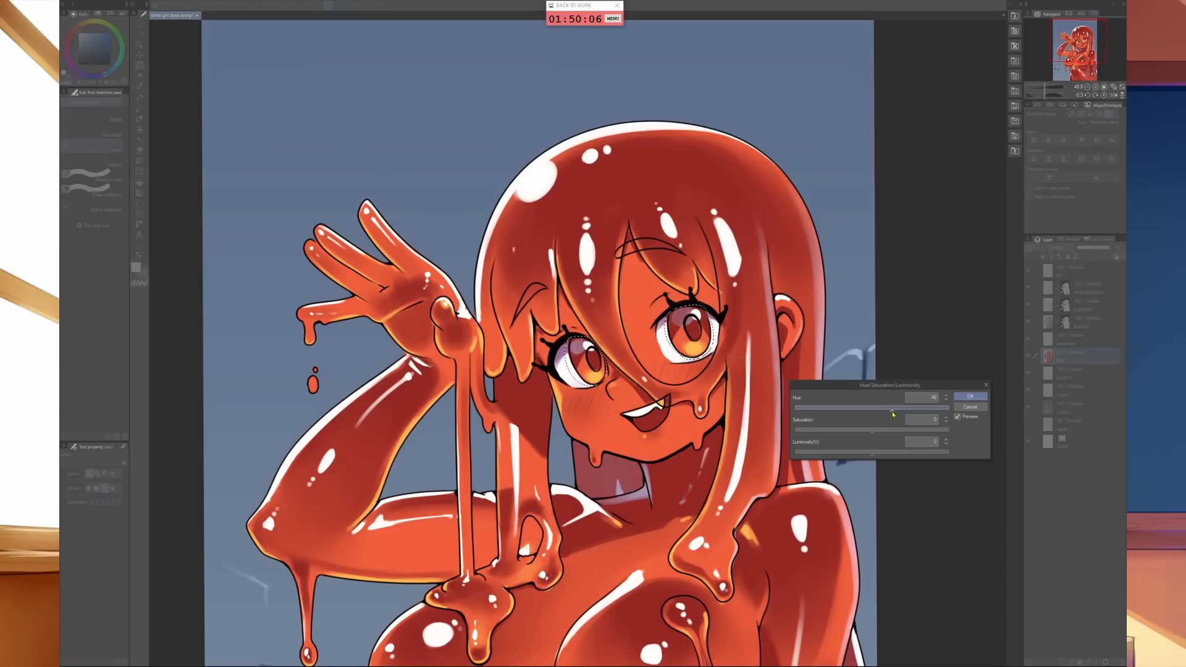
{"action": "left_click_drag", "start_coordinate": [870, 413], "coordinate": [863, 414]}
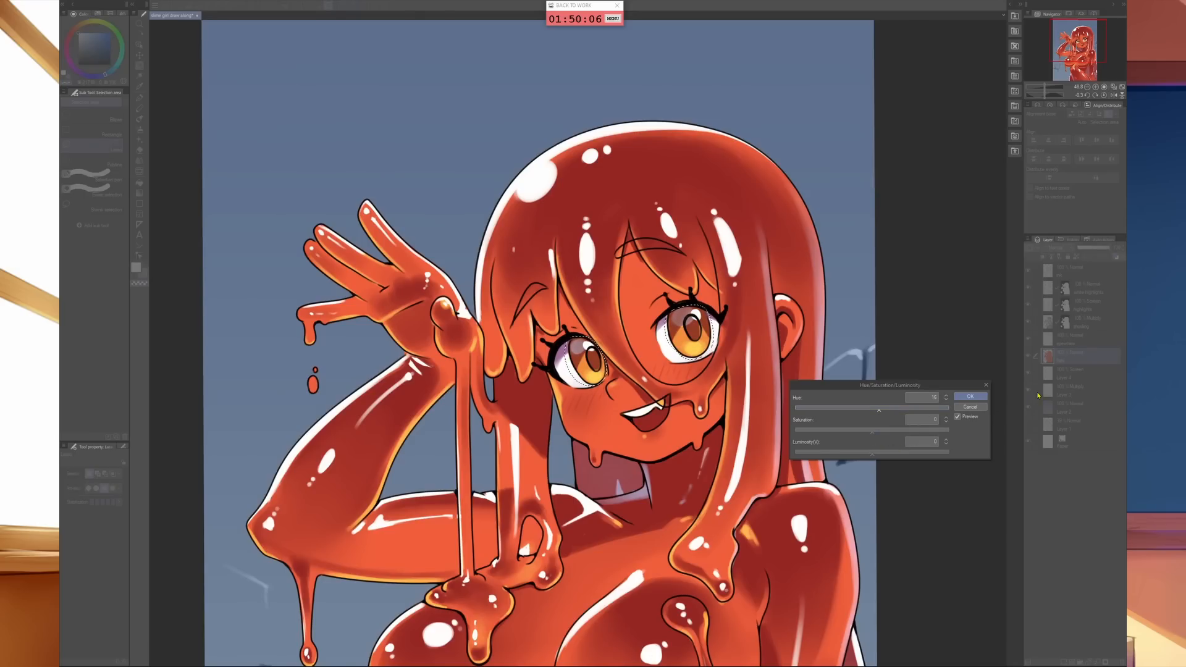
{"action": "left_click", "coordinate": [970, 396]}
{"action": "scroll", "coordinate": [939, 476], "scroll_direction": "down", "scroll_amount": 3}
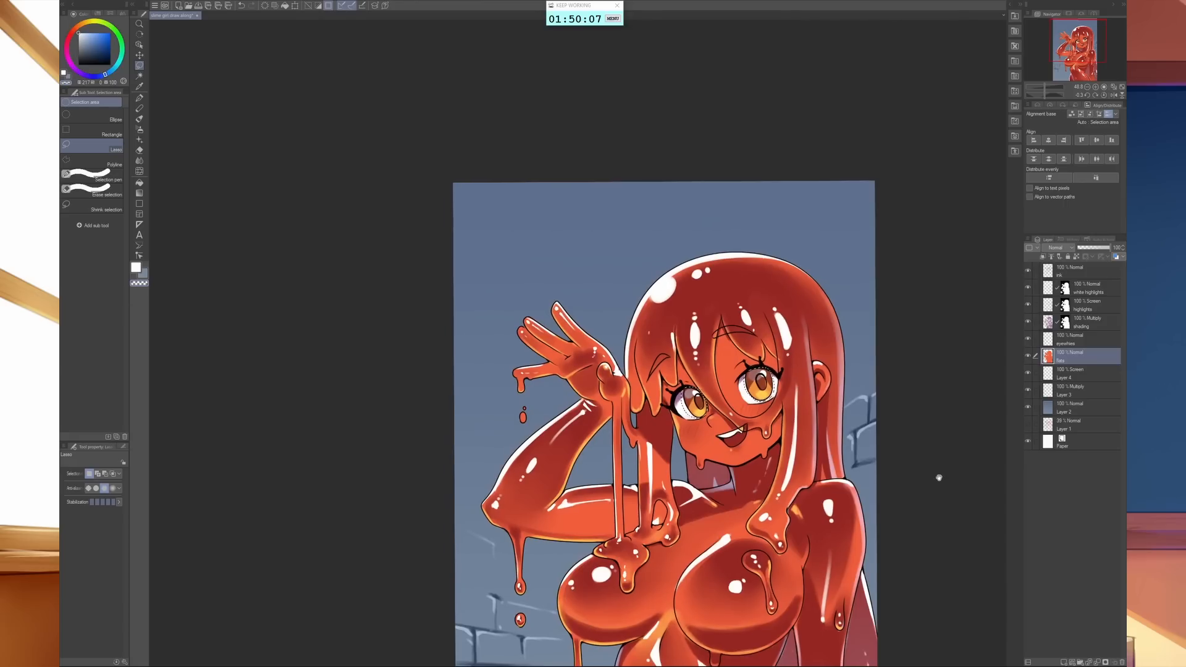
{"action": "left_click_drag", "start_coordinate": [941, 471], "coordinate": [929, 421]}
{"action": "key", "text": "ctrl+d"}
{"action": "left_click_drag", "start_coordinate": [914, 469], "coordinate": [903, 425]}
{"action": "scroll", "coordinate": [903, 424], "scroll_direction": "down", "scroll_amount": 2}
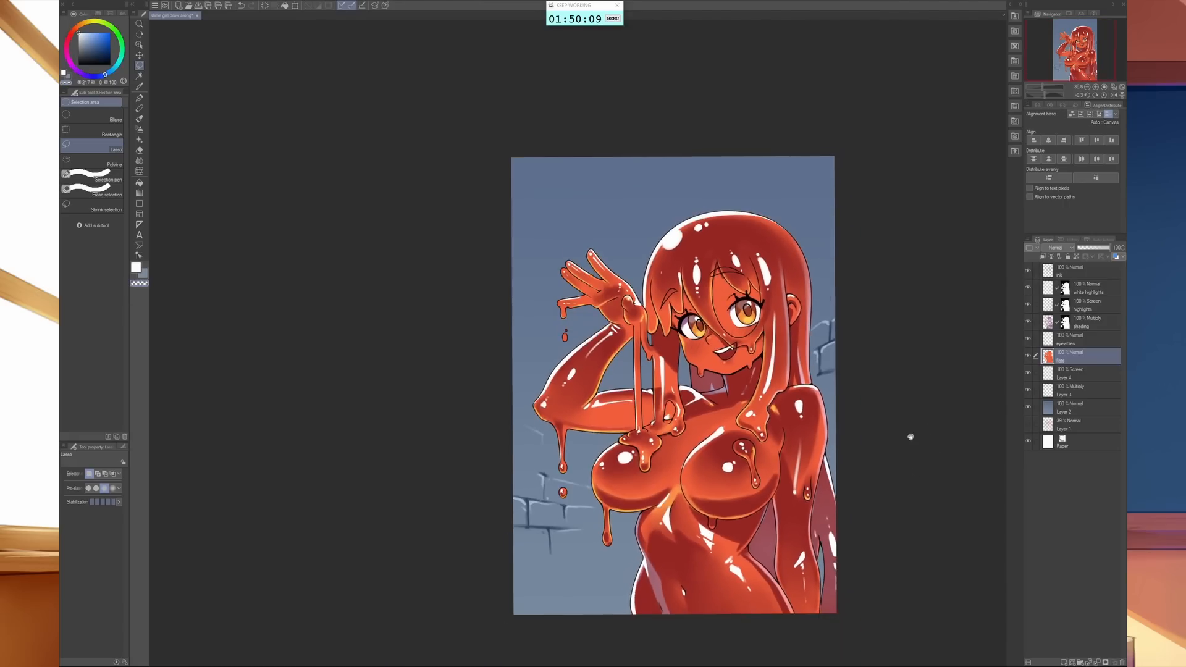
- Adjust the shading layer's colour to saturation 14 and luminosity -10
{"action": "left_click", "coordinate": [1048, 324]}
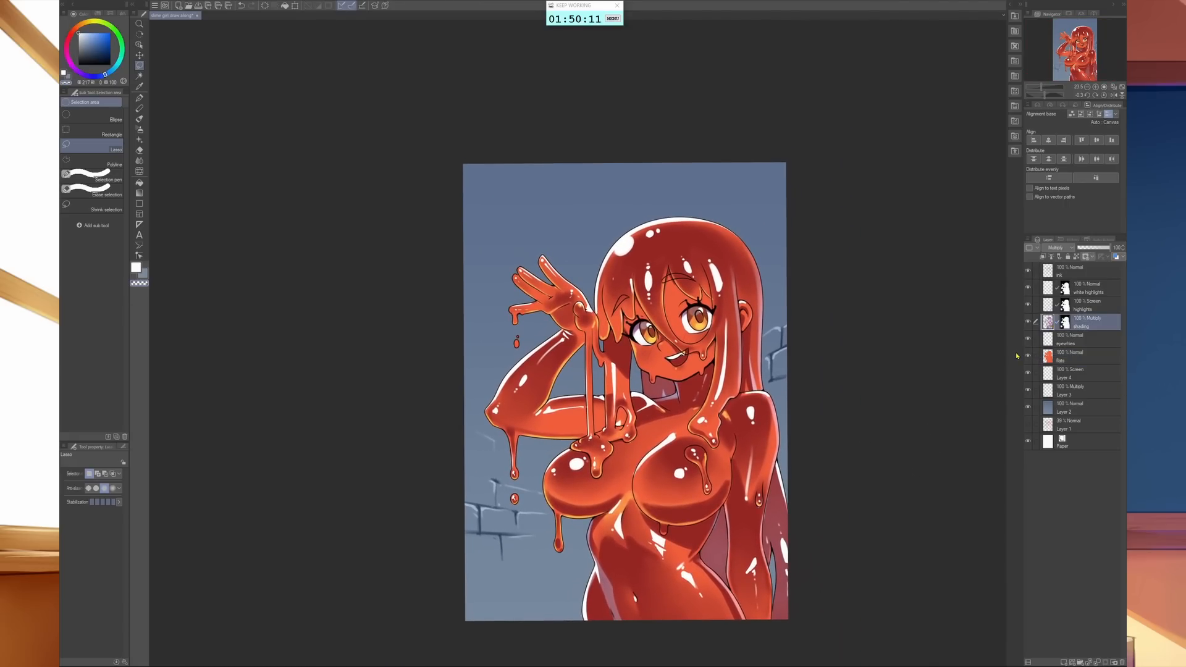
{"action": "key", "text": "ctrl+u"}
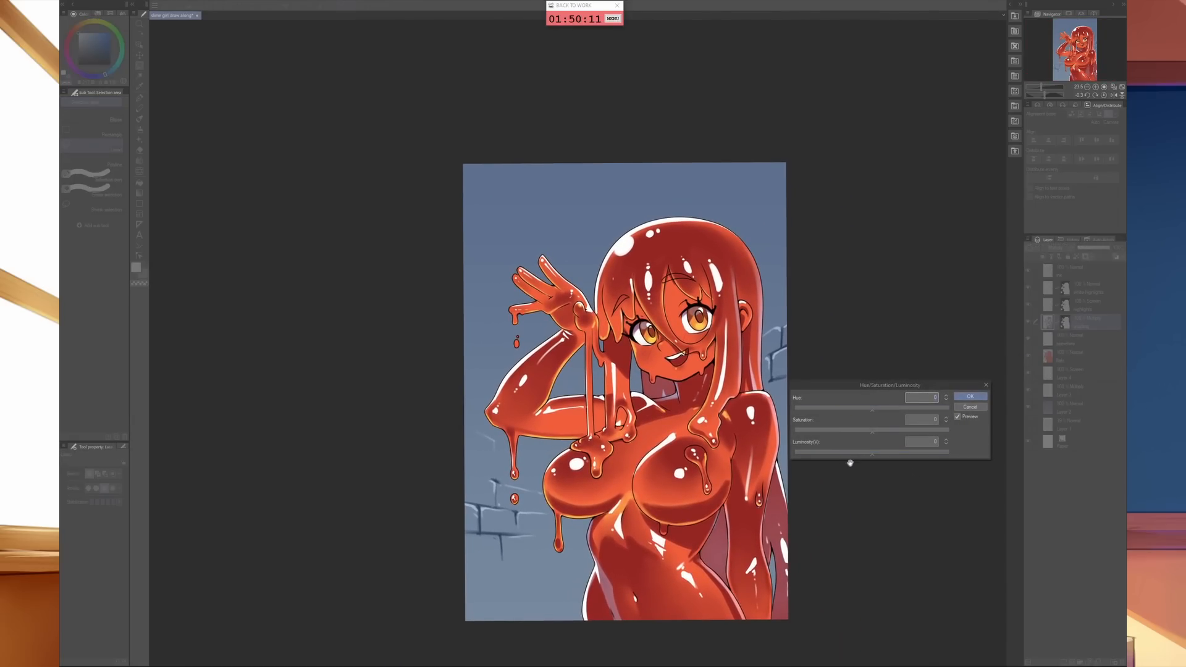
{"action": "left_click", "coordinate": [857, 454]}
{"action": "left_click_drag", "start_coordinate": [867, 456], "coordinate": [892, 433]}
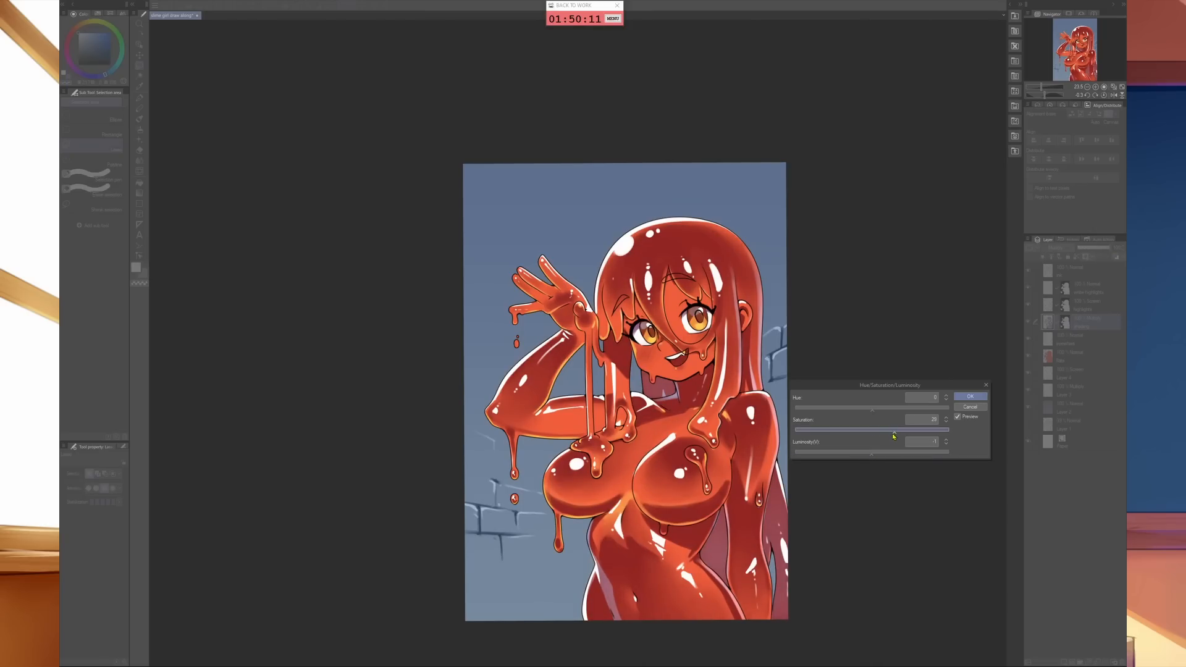
{"action": "left_click", "coordinate": [865, 456]}
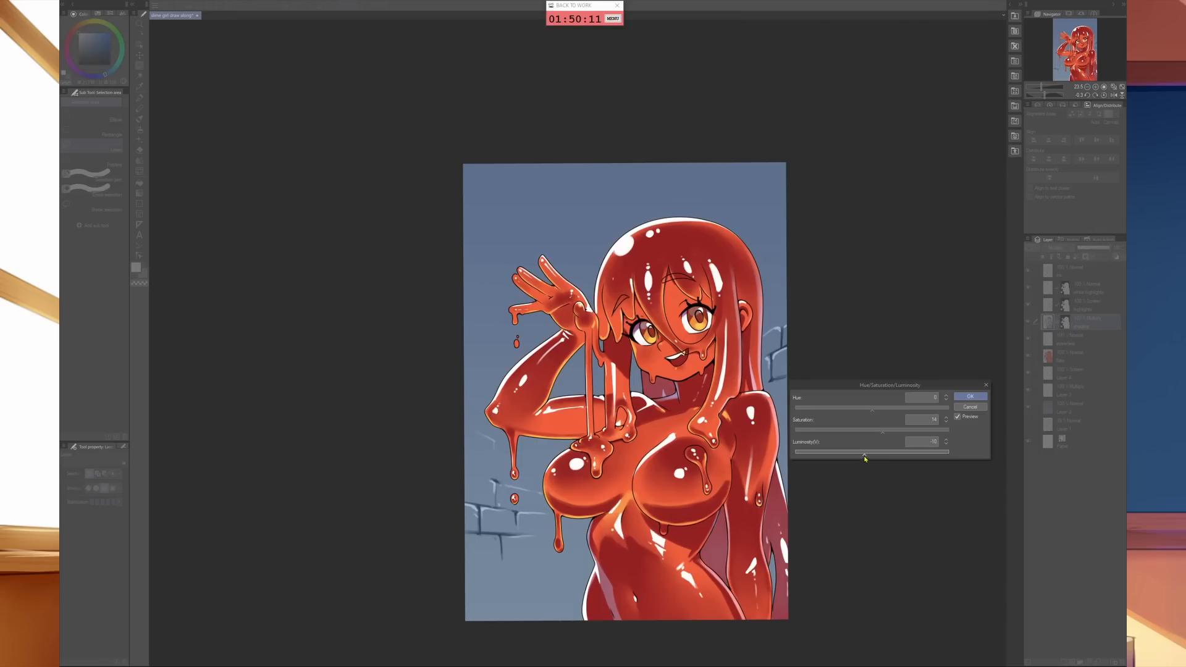
{"action": "left_click", "coordinate": [970, 398]}
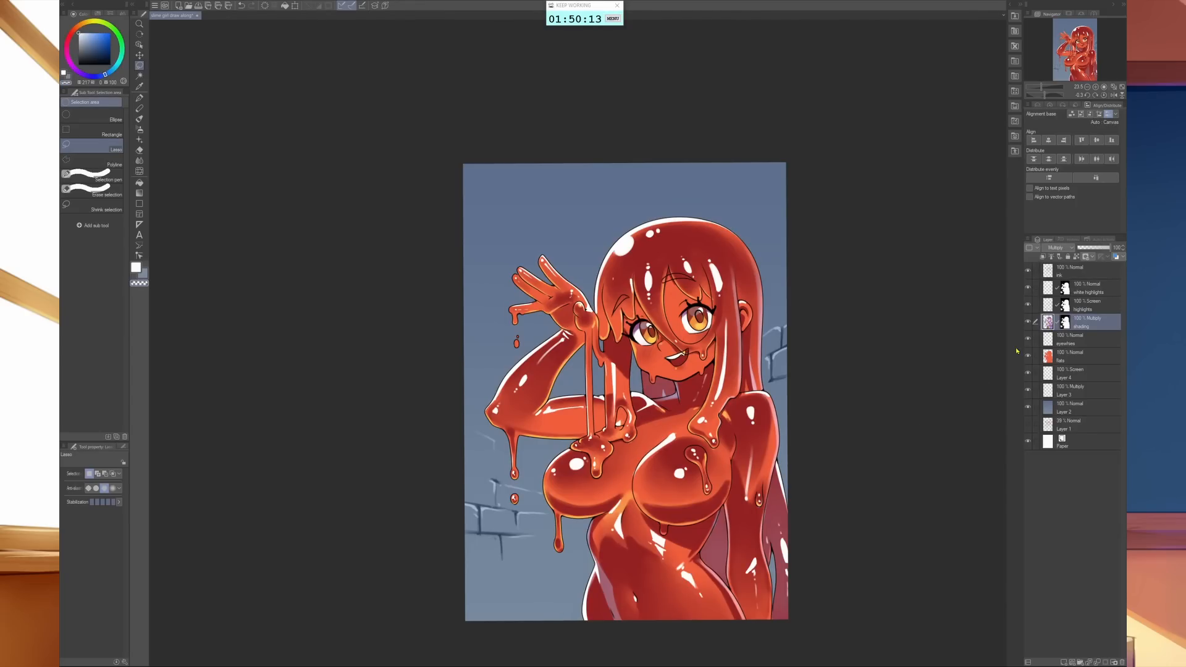
- Paint white on the shading layer around the large round hair highlight to give it a lighter rim
{"action": "key", "text": "b"}
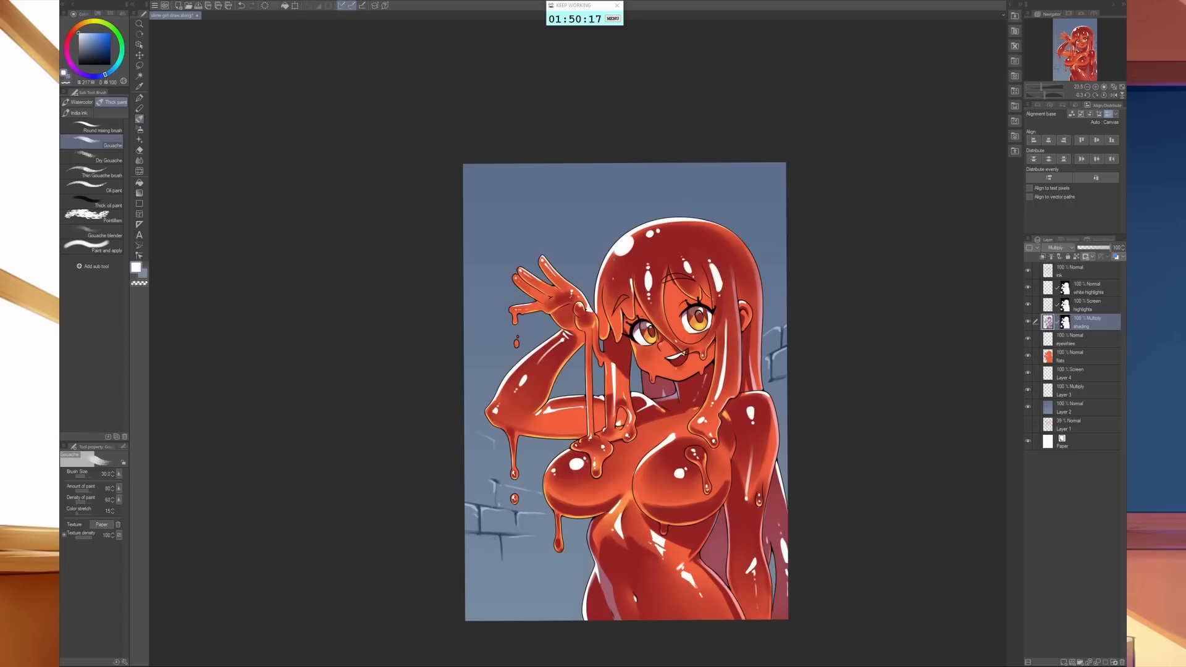
{"action": "key", "text": "b"}
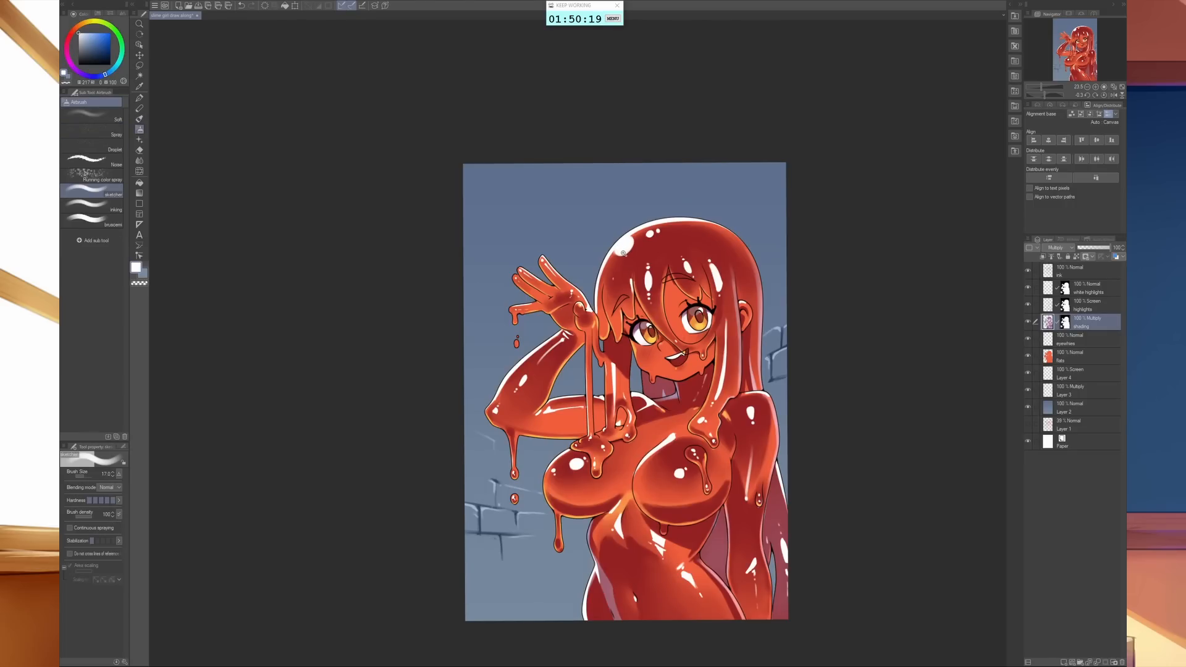
{"action": "scroll", "coordinate": [624, 250], "scroll_direction": "up", "scroll_amount": 2}
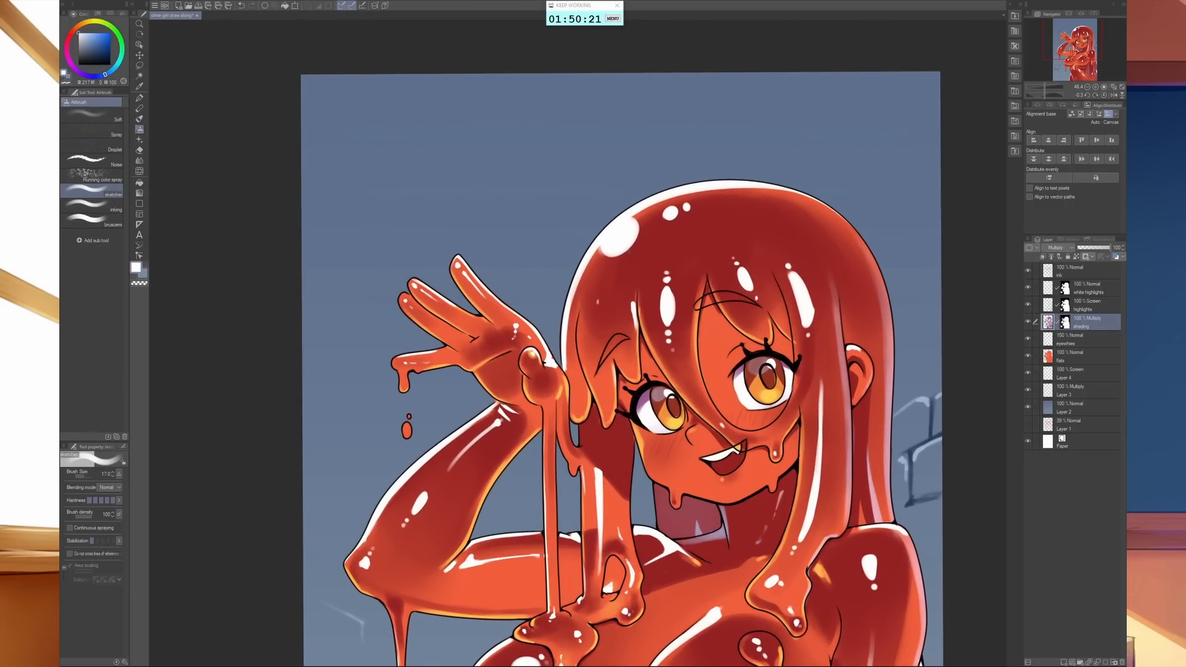
{"action": "mouse_move", "coordinate": [605, 249]}
{"action": "left_mouse_down"}
{"action": "mouse_move", "coordinate": [621, 257]}
{"action": "mouse_move", "coordinate": [638, 227]}
{"action": "left_mouse_up"}
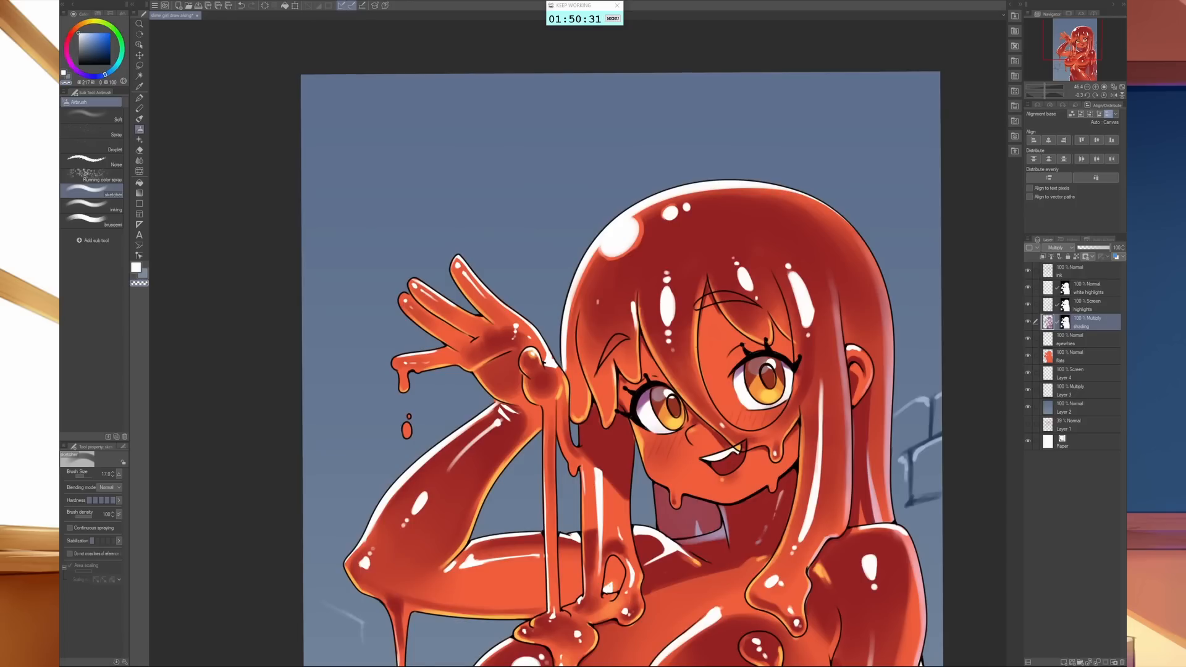
{"action": "scroll", "coordinate": [772, 380], "scroll_direction": "down", "scroll_amount": 3}
{"action": "left_click_drag", "start_coordinate": [772, 380], "coordinate": [719, 411]}
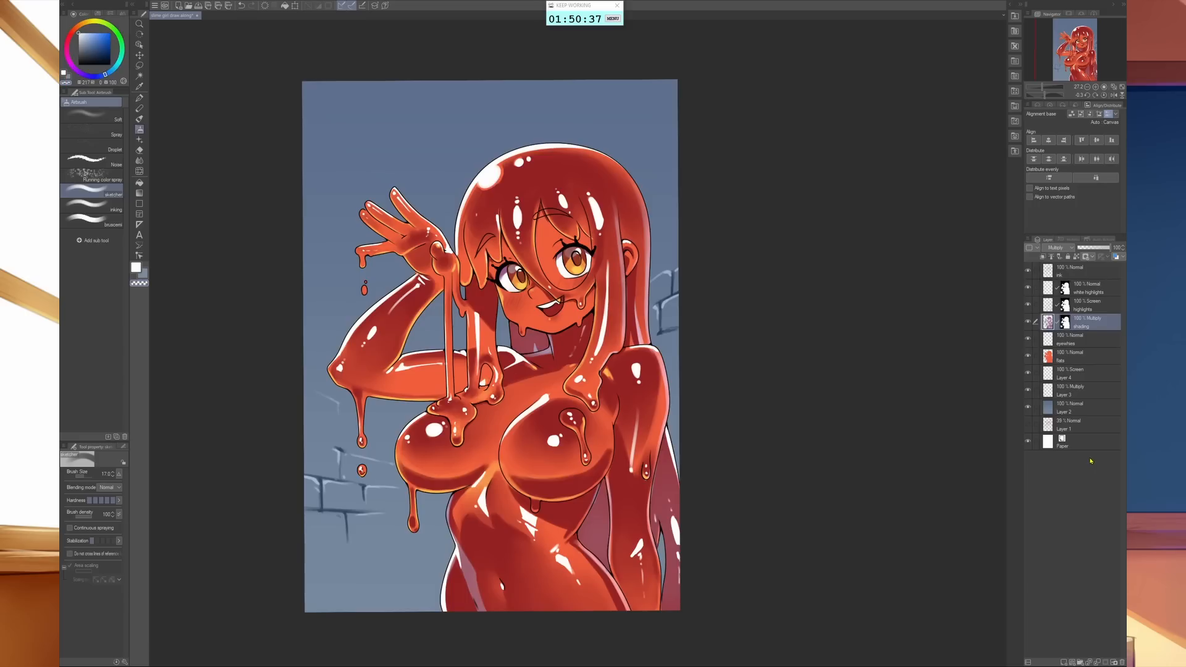
- Lower the eyewhites layer's opacity to just over half to soften the eye whites and teeth
{"action": "left_click", "coordinate": [1093, 335]}
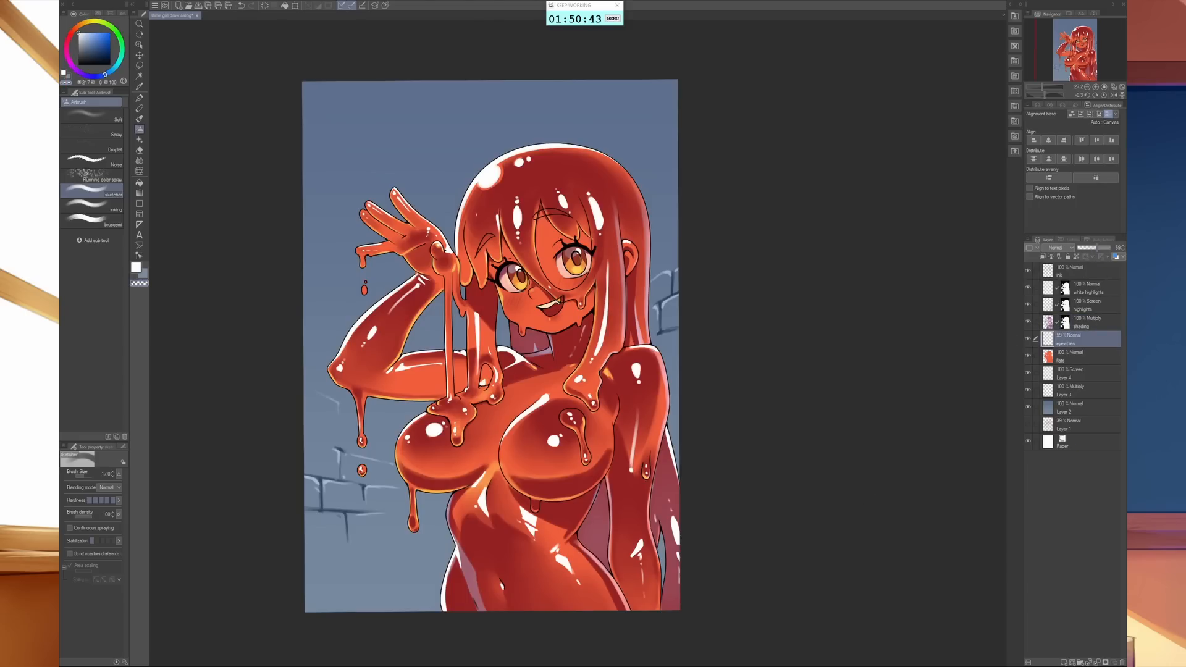
{"action": "scroll", "coordinate": [613, 335], "scroll_direction": "up", "scroll_amount": 4}
{"action": "left_click_drag", "start_coordinate": [613, 335], "coordinate": [710, 545]}
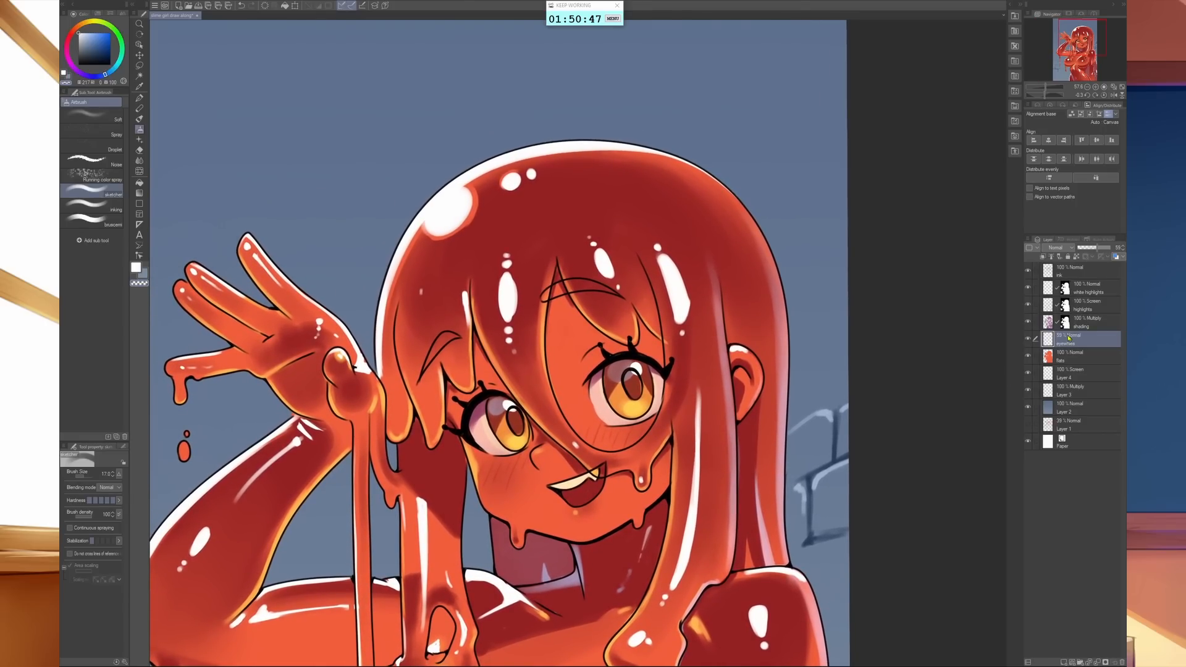
- Select the eyewhites area, sample the orange skin colour with the flats layer active, and clear the selection
{"action": "left_click", "coordinate": [1048, 340], "text": "ctrl"}
{"action": "left_click", "coordinate": [1075, 357]}
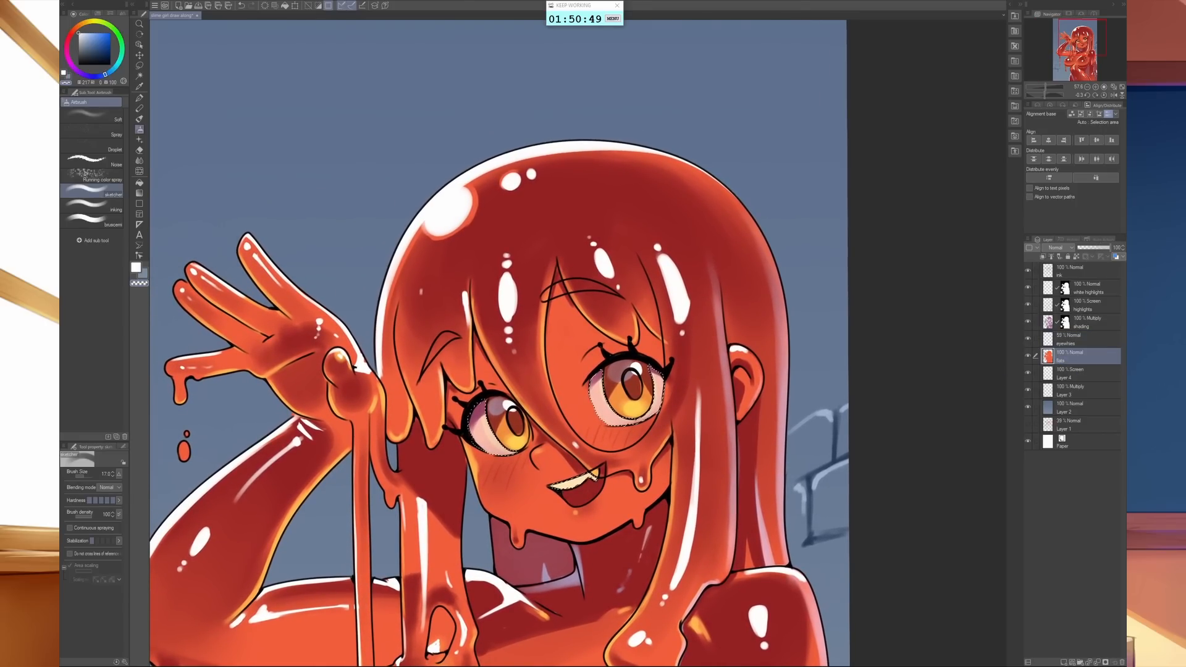
{"action": "left_click", "coordinate": [570, 334], "text": "alt"}
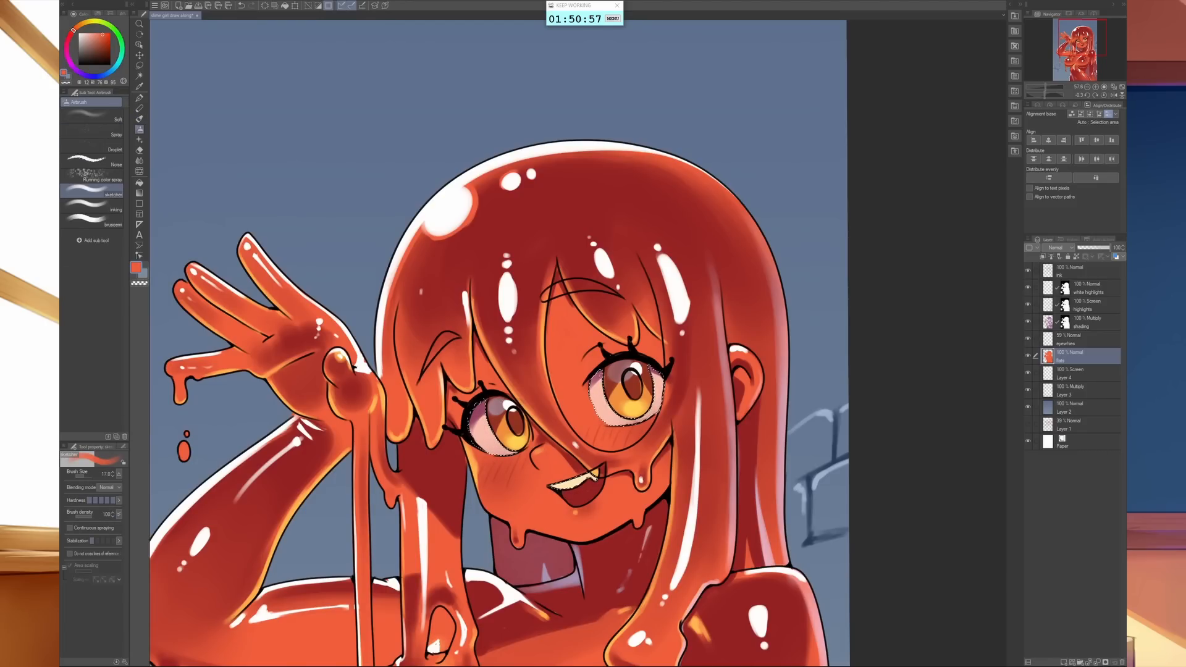
{"action": "key", "text": "ctrl+d"}
{"action": "scroll", "coordinate": [813, 376], "scroll_direction": "down", "scroll_amount": 2}
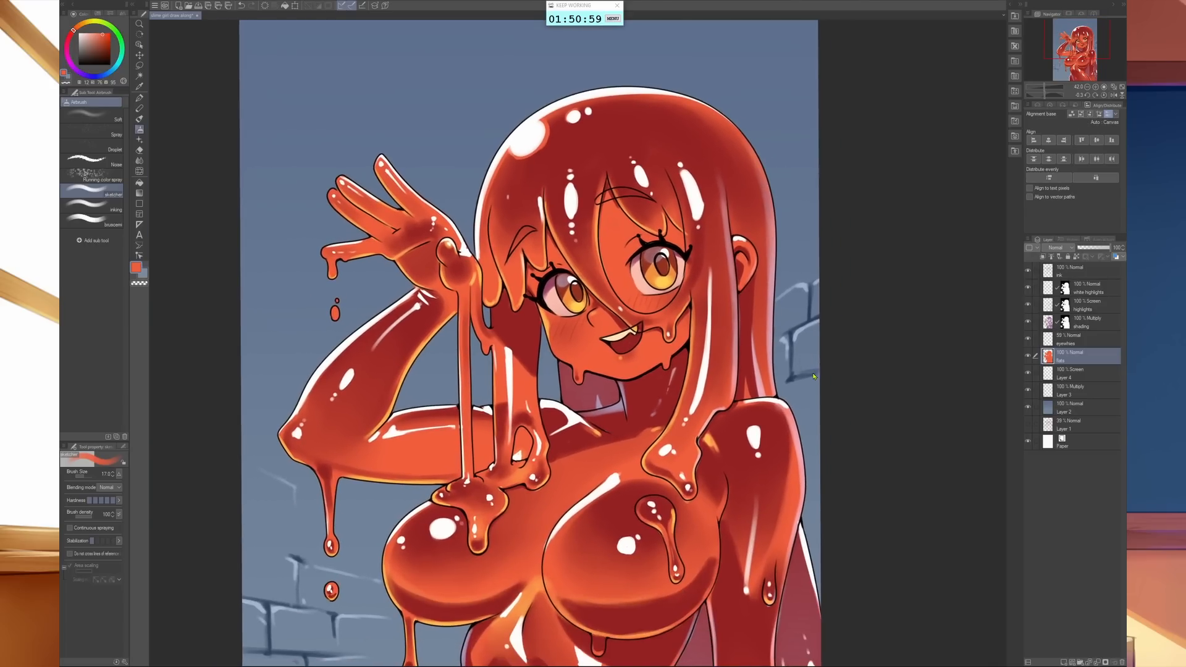
{"action": "scroll", "coordinate": [814, 376], "scroll_direction": "down", "scroll_amount": 1}
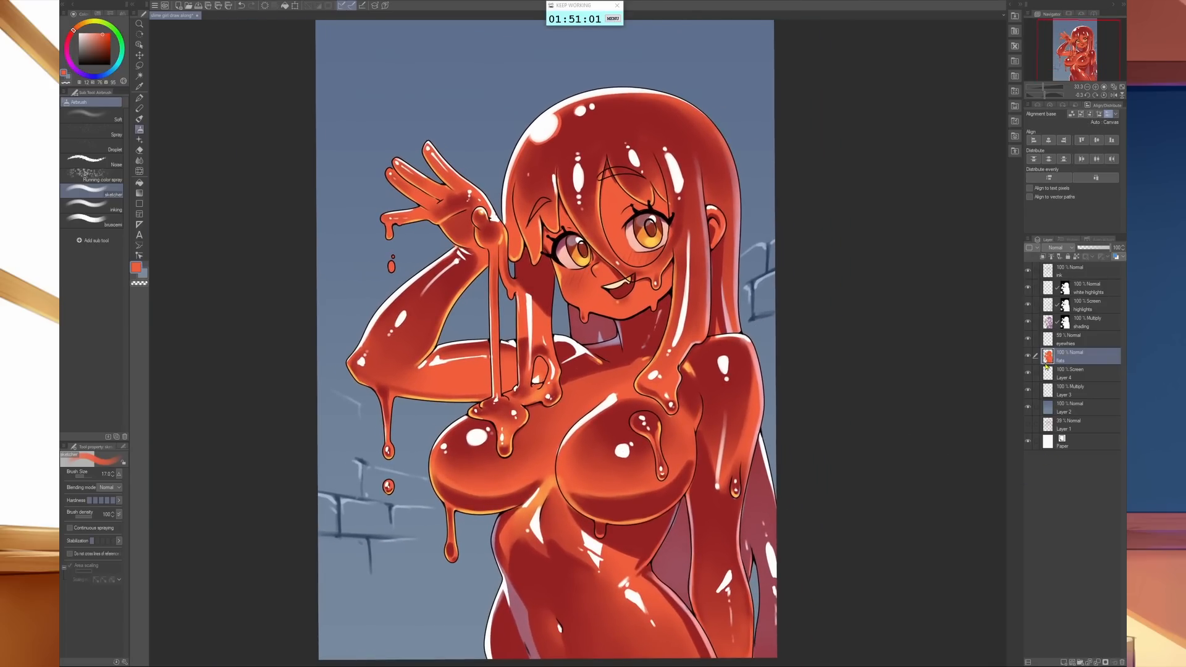
- Select the character's silhouette from the flats layer and make the Screen background layer, Layer 4, active
{"action": "left_click", "coordinate": [1047, 362], "text": "ctrl"}
{"action": "scroll", "coordinate": [884, 574], "scroll_direction": "down", "scroll_amount": 2}
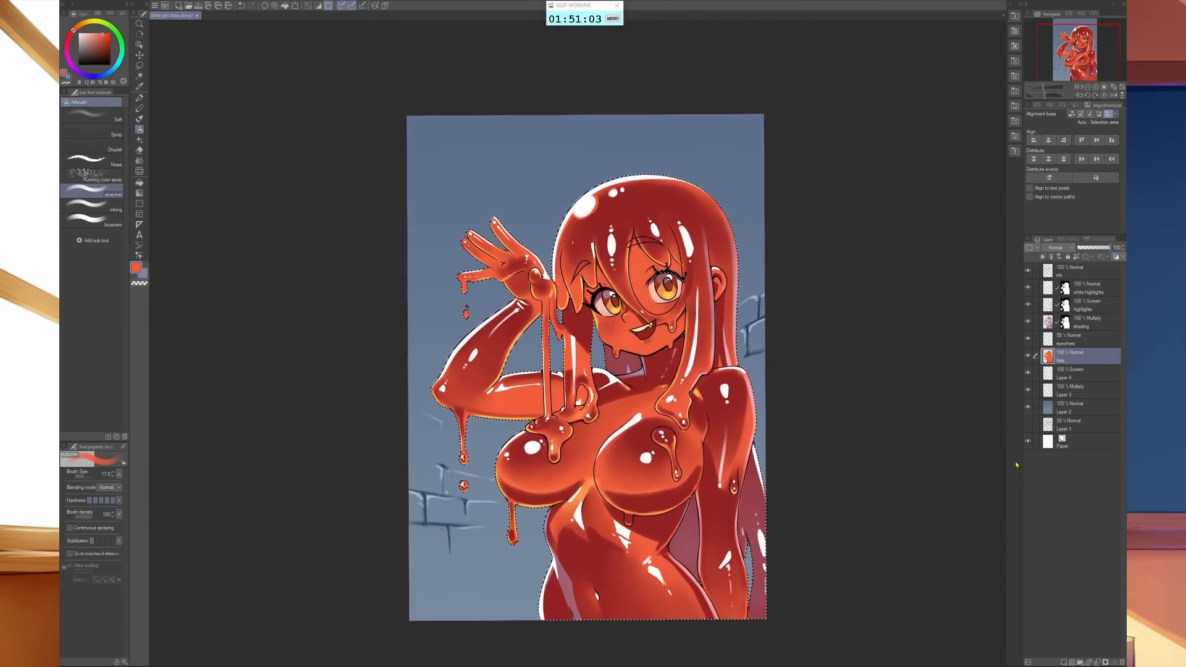
{"action": "left_click", "coordinate": [1075, 407]}
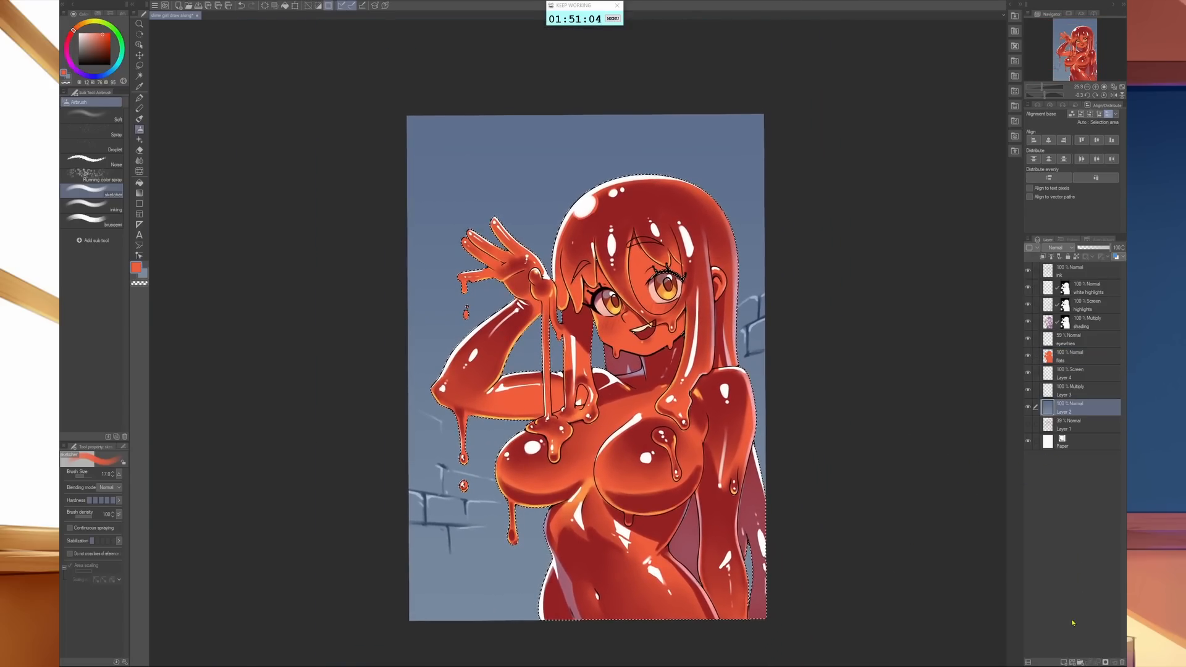
{"action": "left_click", "coordinate": [1082, 376]}
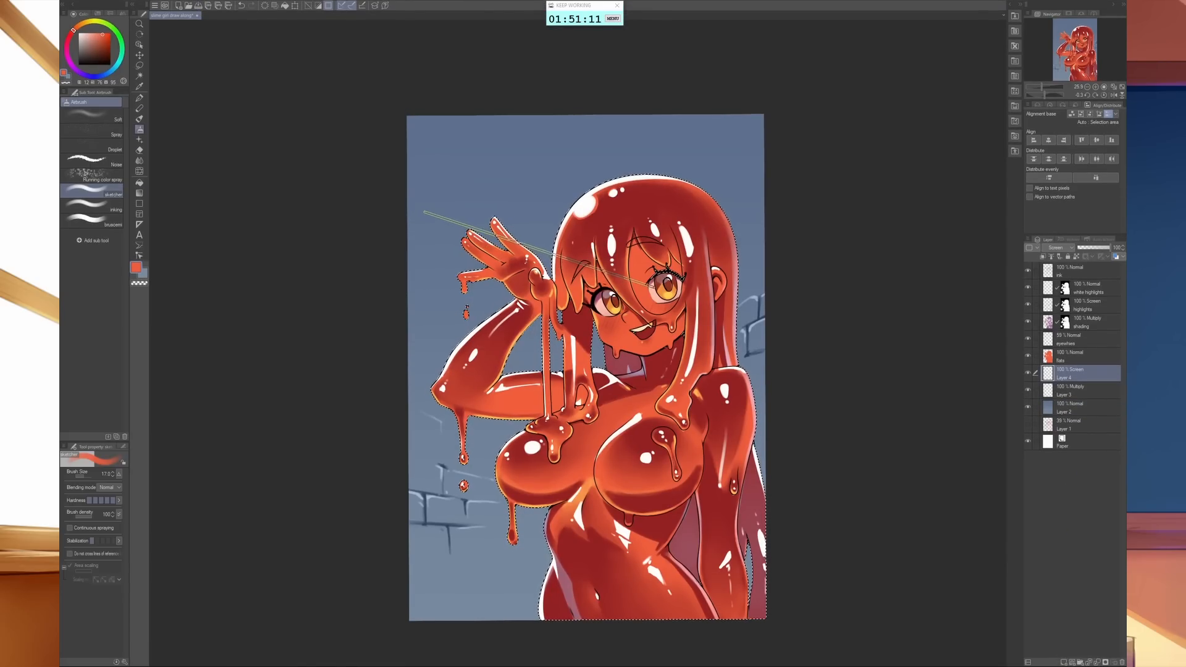
- Expand the character's silhouette selection outward to leave a thin border around the figure and drips
{"action": "key", "text": "shift+Tab"}
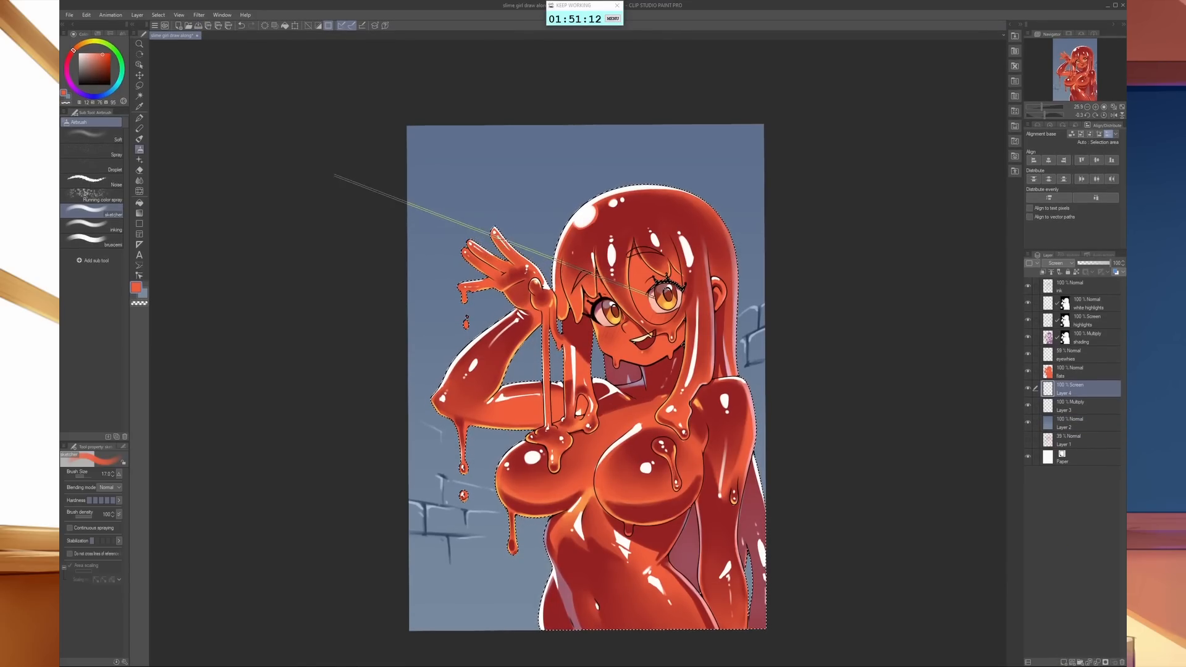
{"action": "left_click", "coordinate": [162, 15]}
{"action": "left_click", "coordinate": [216, 69]}
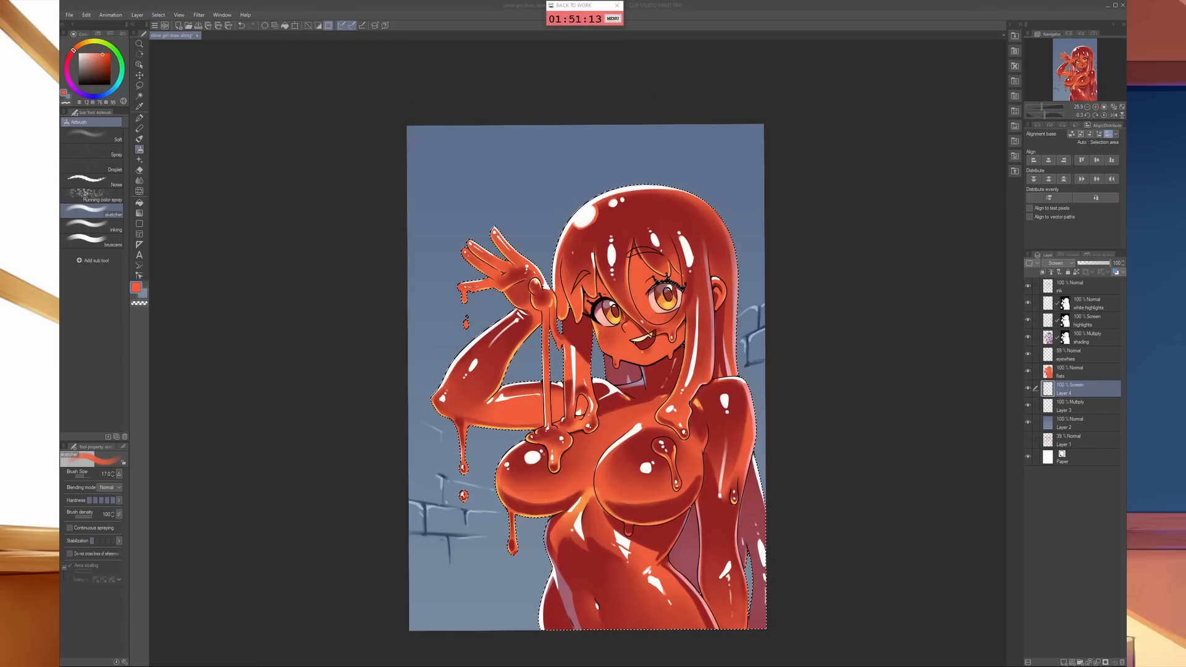
{"action": "left_click_drag", "start_coordinate": [590, 107], "coordinate": [466, 144]}
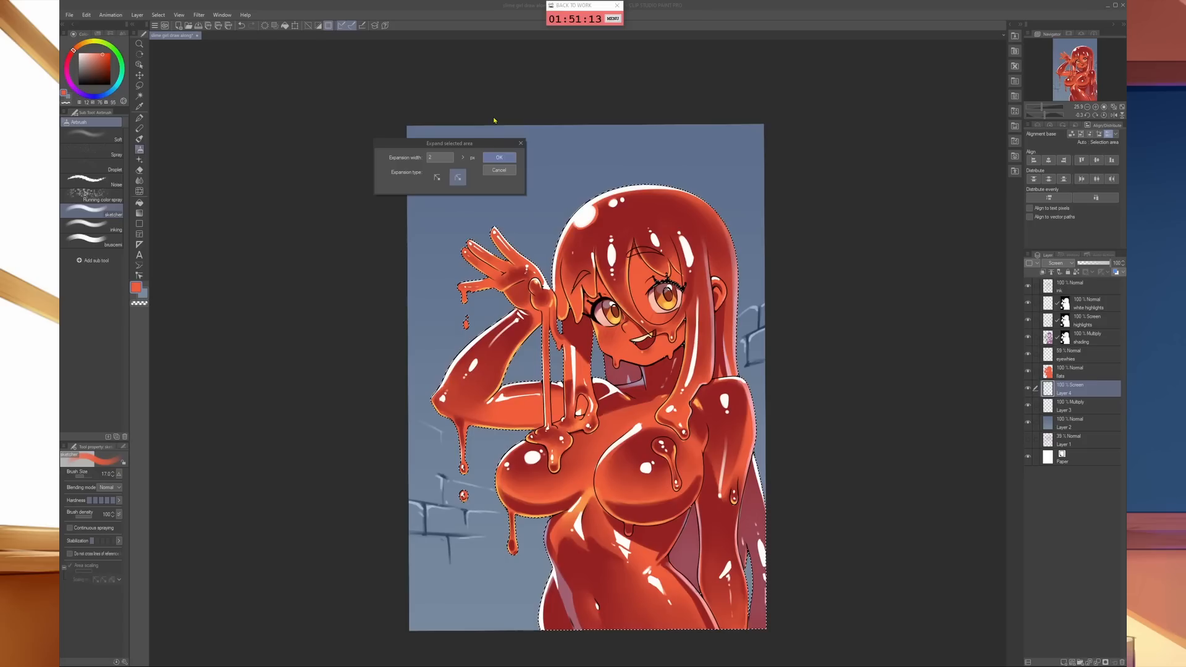
{"action": "left_click", "coordinate": [446, 157]}
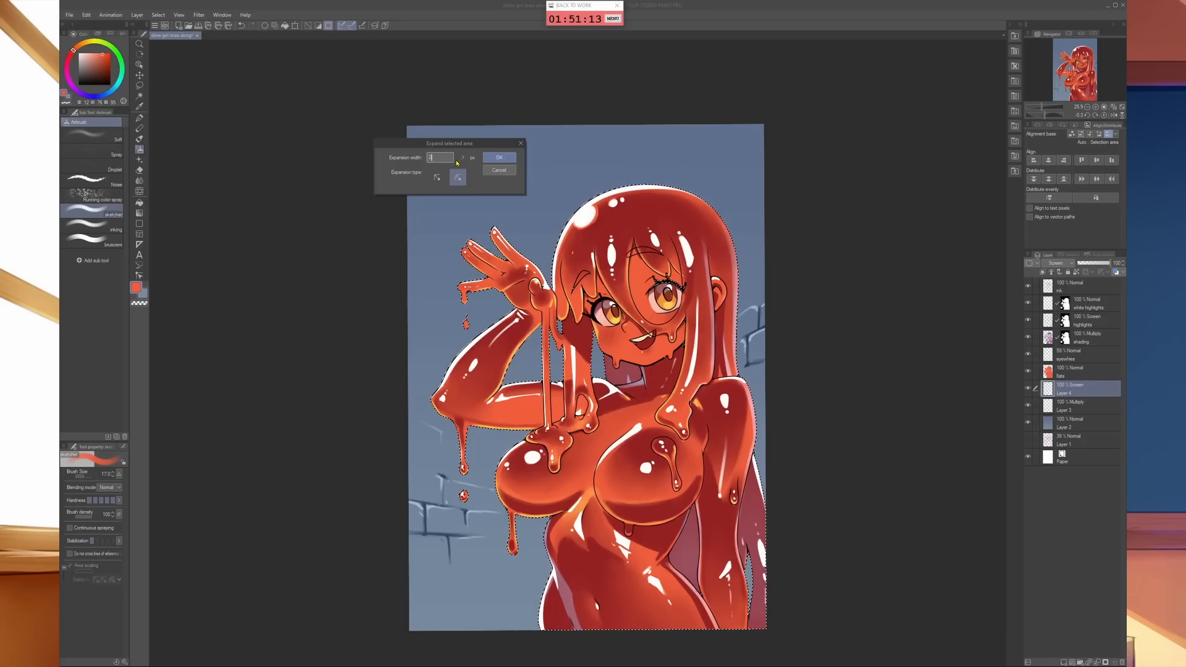
{"action": "left_click", "coordinate": [462, 158]}
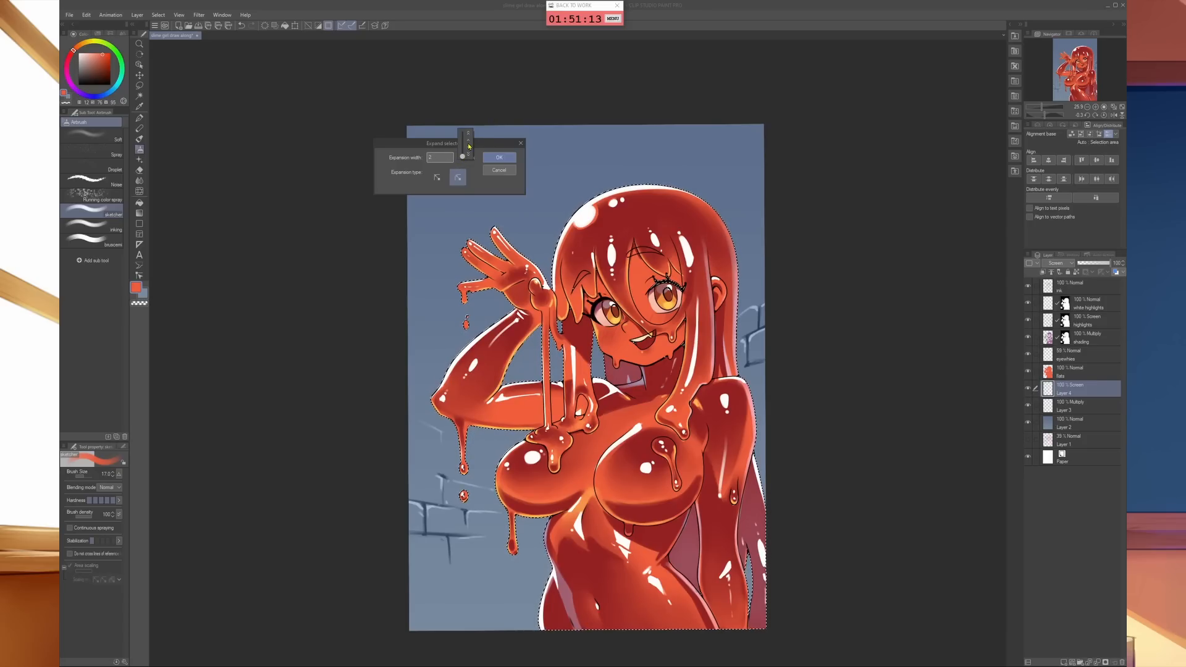
{"action": "left_click", "coordinate": [502, 257]}
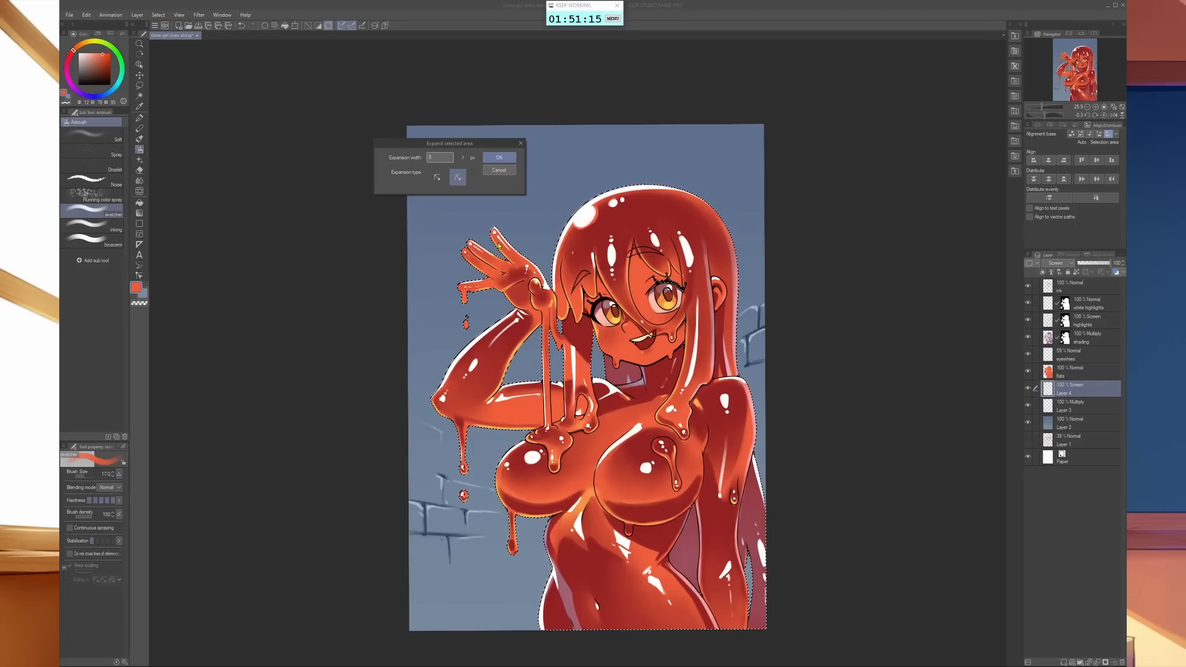
{"action": "left_click", "coordinate": [464, 160]}
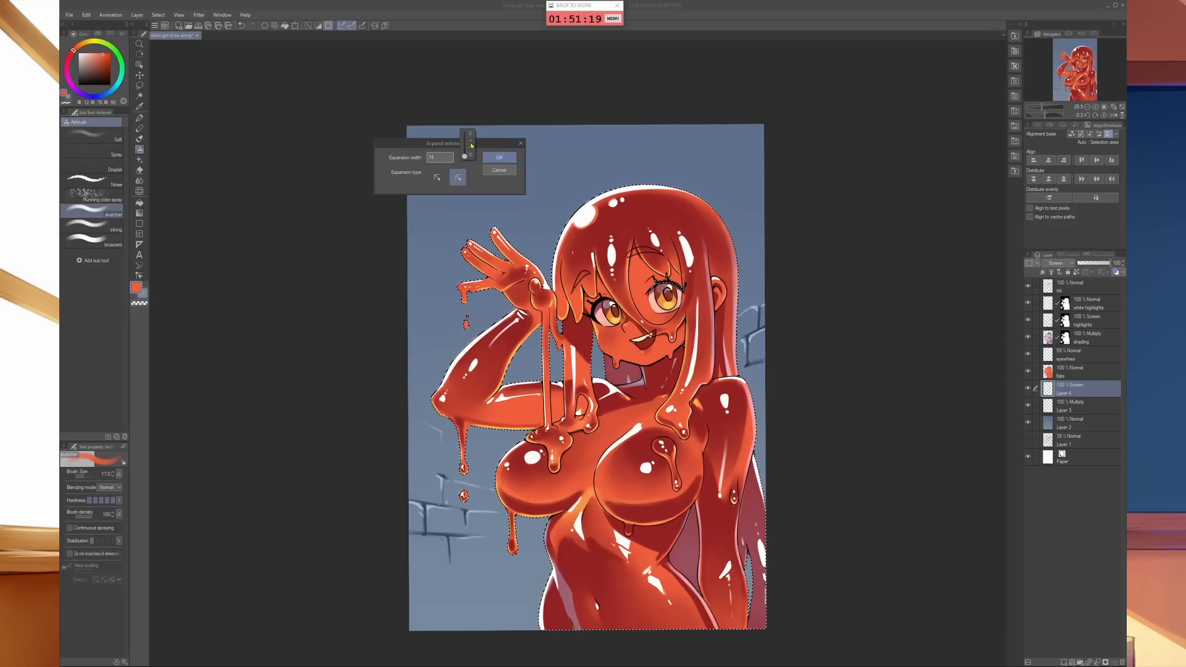
{"action": "left_click", "coordinate": [501, 161]}
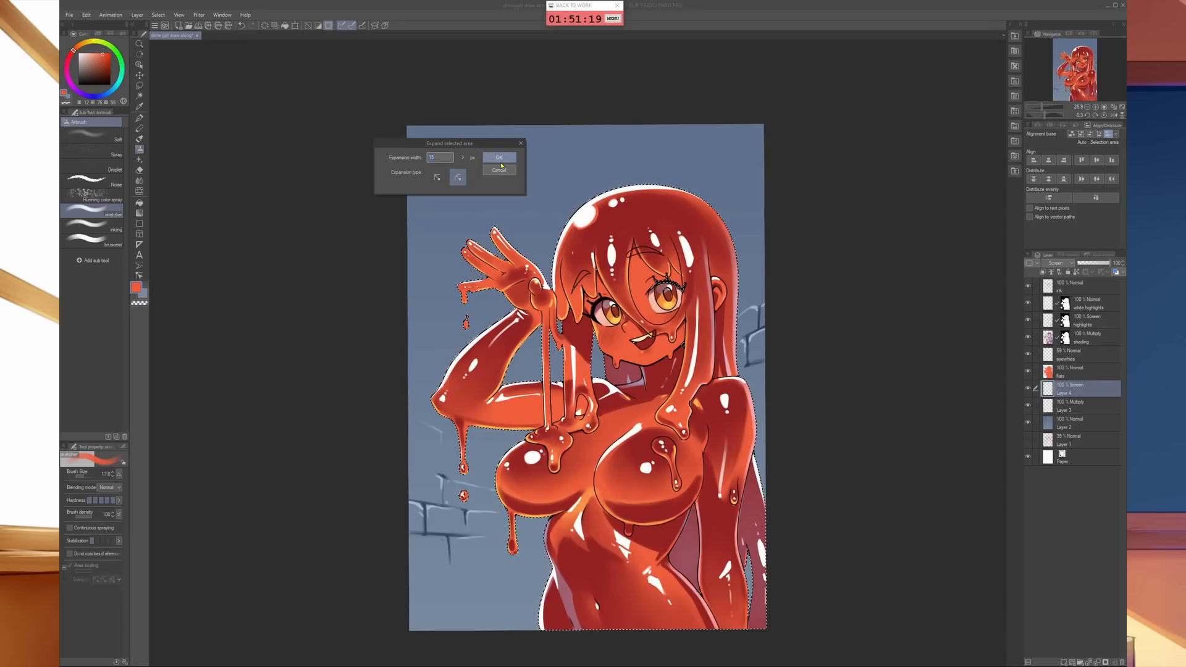
{"action": "left_click", "coordinate": [501, 162]}
- Fill the expanded selection with white on Layer 4, referring only to the editing layer, and clear the selection
{"action": "scroll", "coordinate": [519, 253], "scroll_direction": "up", "scroll_amount": 4}
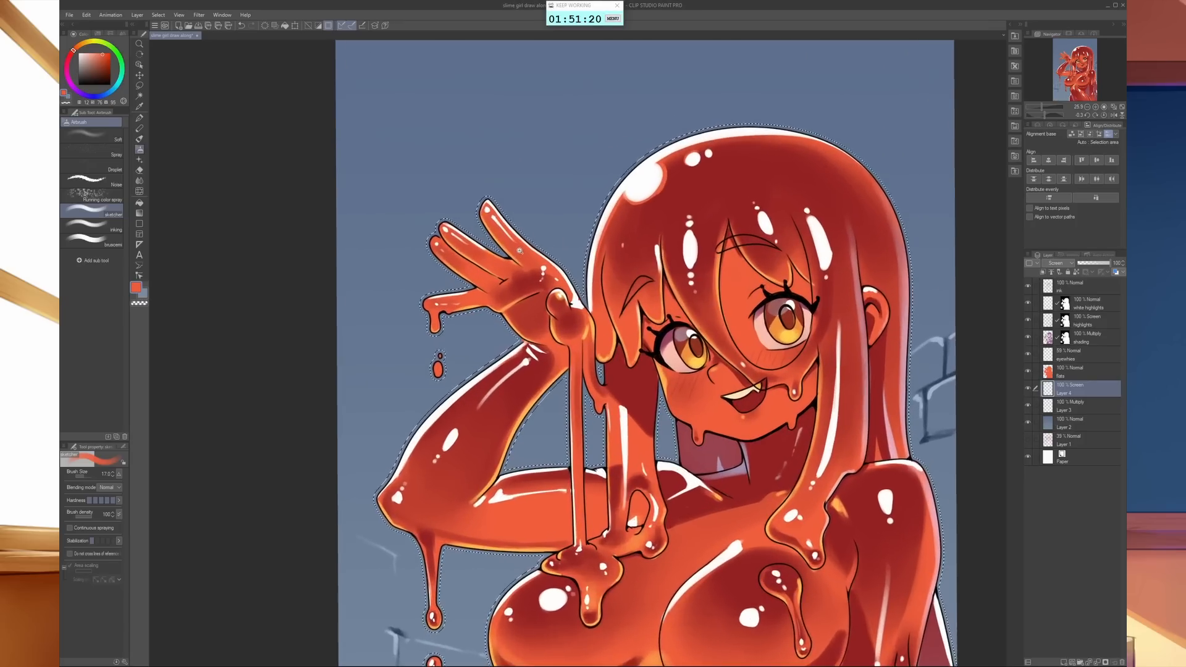
{"action": "scroll", "coordinate": [524, 245], "scroll_direction": "down", "scroll_amount": 5}
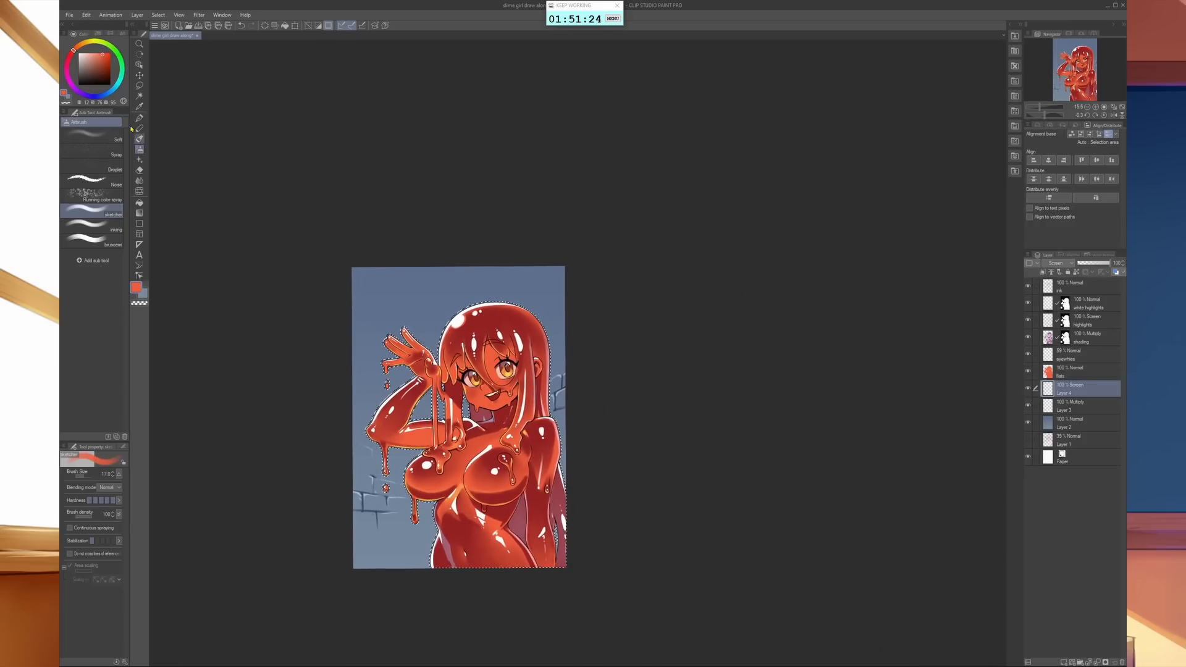
{"action": "key", "text": "x"}
{"action": "key", "text": "g"}
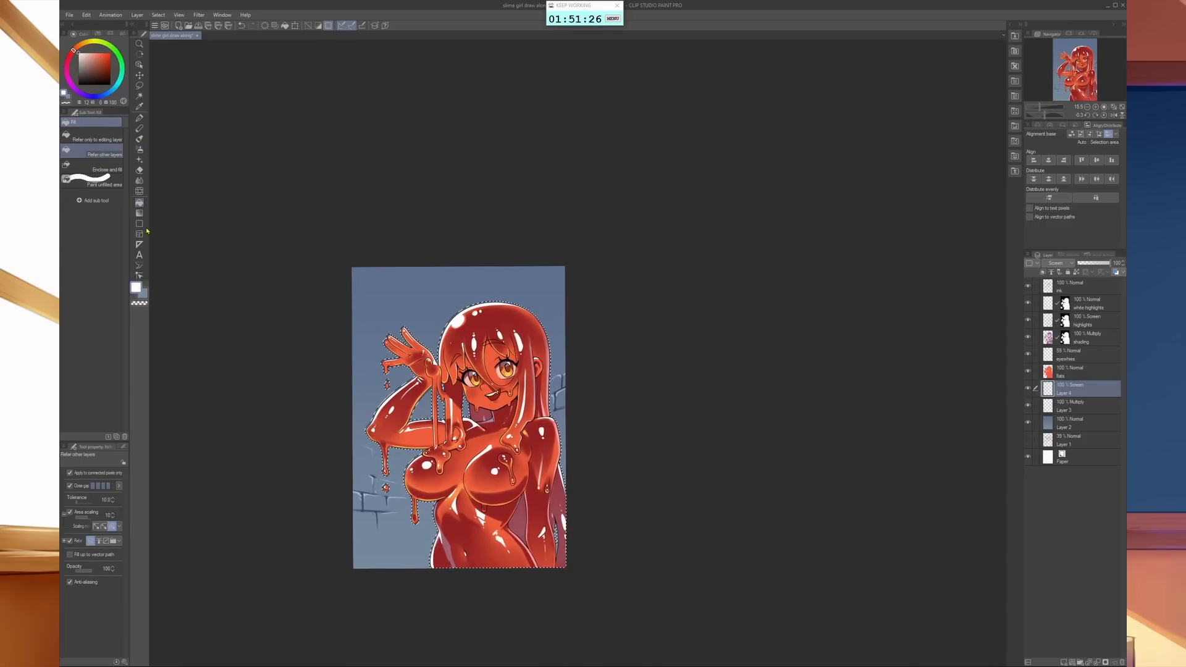
{"action": "left_click", "coordinate": [95, 136]}
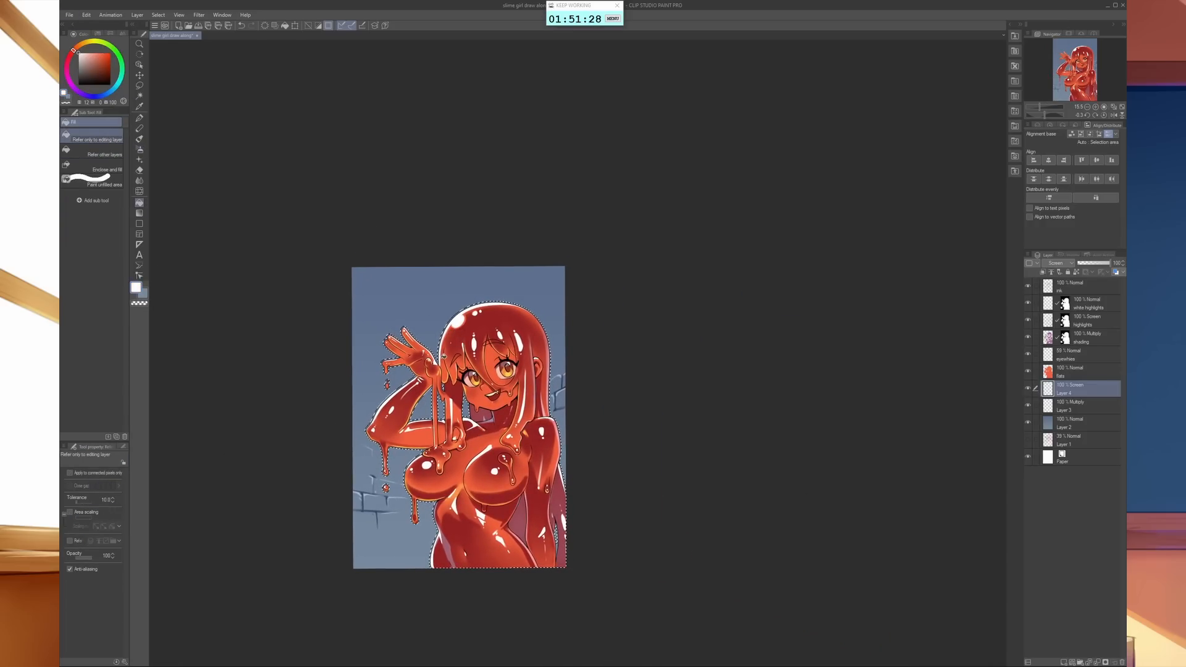
{"action": "left_click", "coordinate": [444, 355]}
{"action": "key", "text": "ctrl+d"}
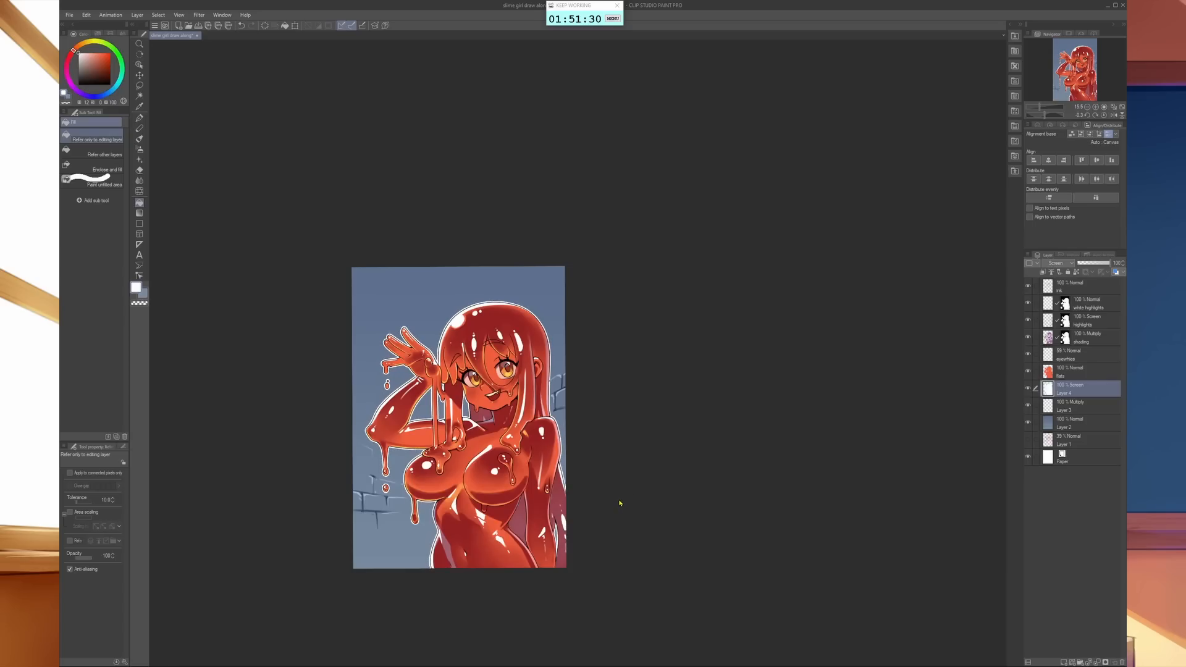
- Inspect the white outline up close along the torso, slime drips, hair and shoulder, and then in the whole picture
{"action": "left_click_drag", "start_coordinate": [620, 503], "coordinate": [673, 507]}
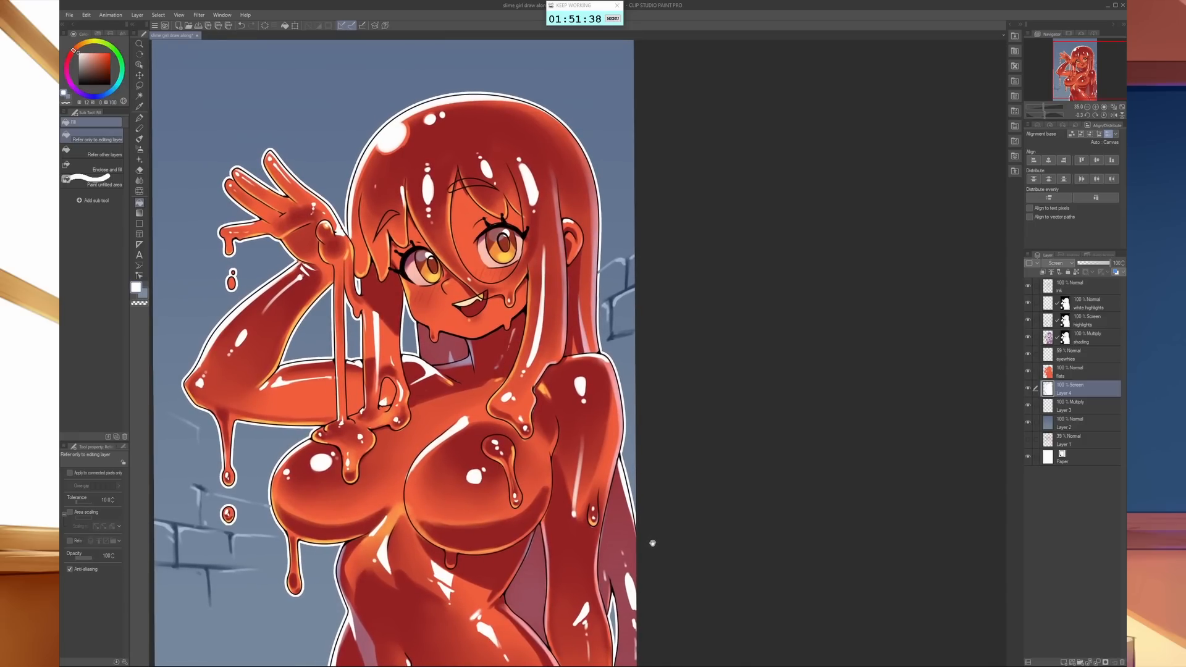
{"action": "scroll", "coordinate": [661, 530], "scroll_direction": "down", "scroll_amount": 2}
{"action": "scroll", "coordinate": [400, 502], "scroll_direction": "up", "scroll_amount": 4}
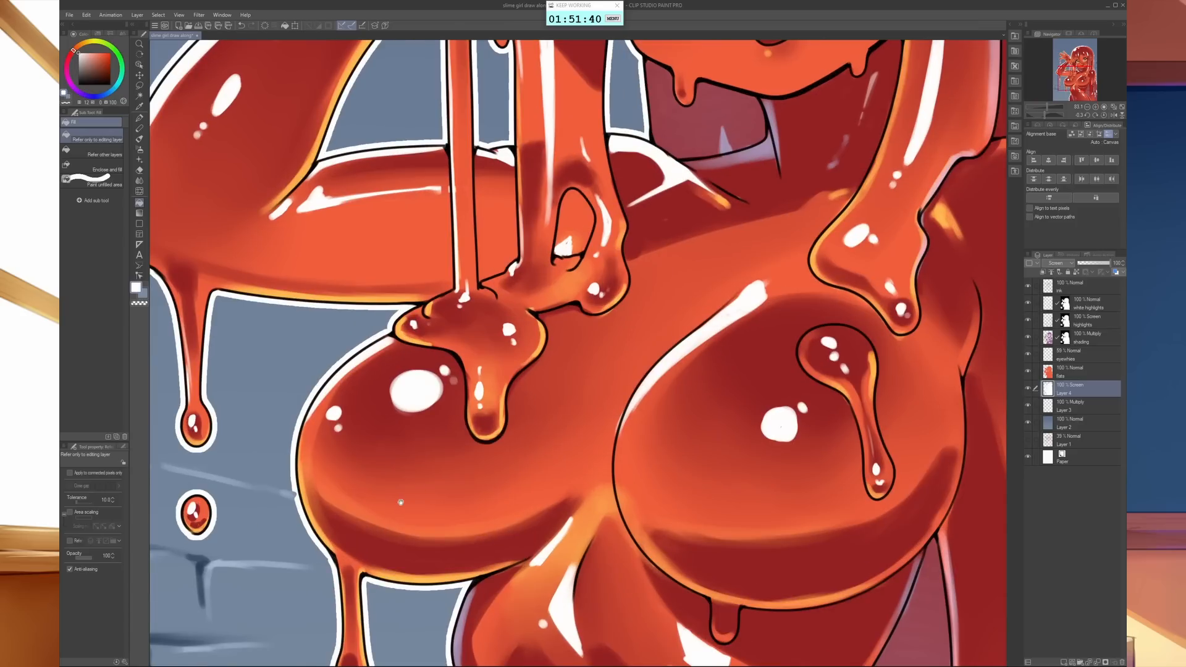
{"action": "left_click_drag", "start_coordinate": [400, 502], "coordinate": [425, 485]}
{"action": "key", "text": "b"}
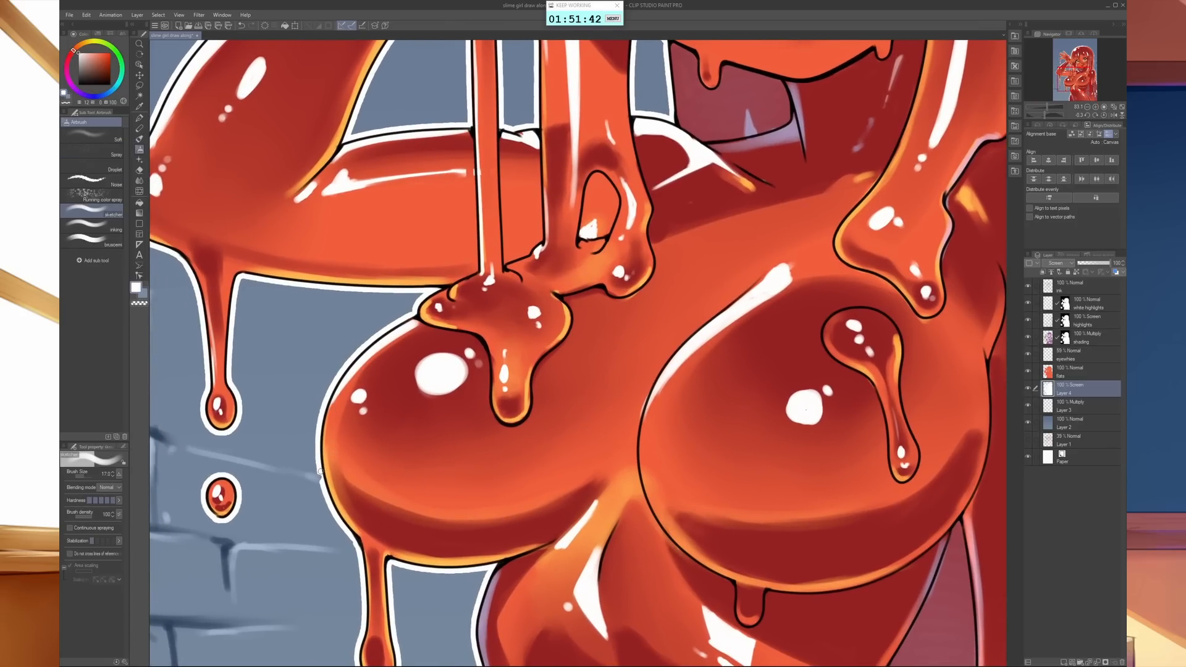
{"action": "left_click_drag", "start_coordinate": [321, 471], "coordinate": [322, 483]}
{"action": "left_click_drag", "start_coordinate": [671, 478], "coordinate": [177, 622]}
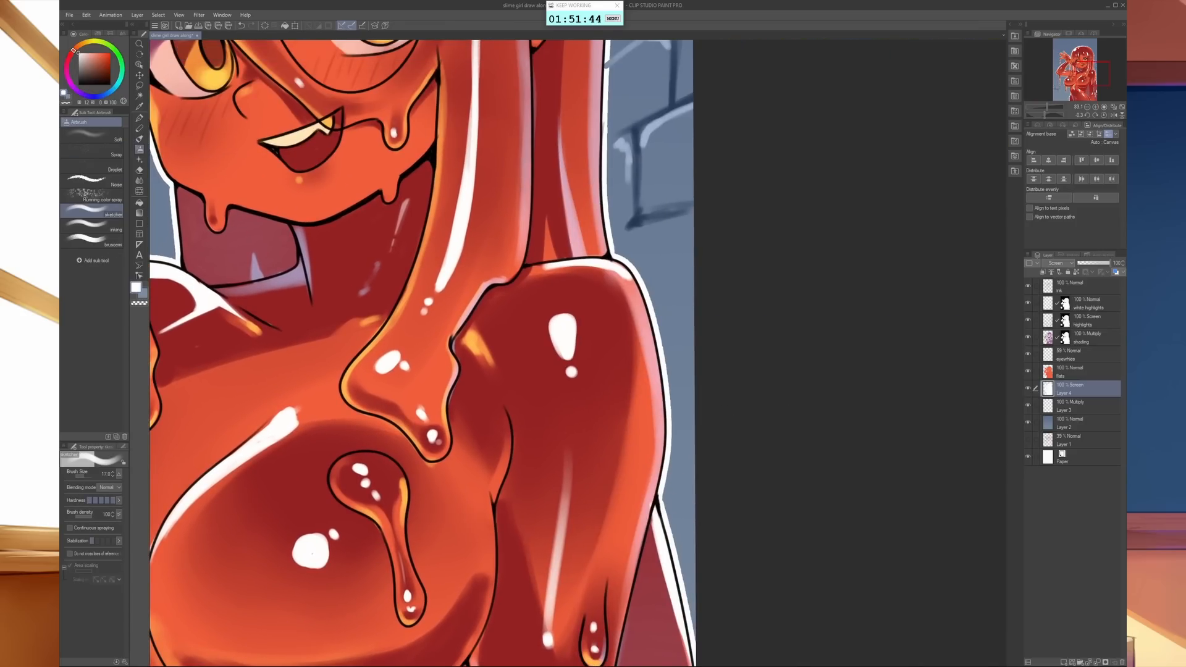
{"action": "mouse_move", "coordinate": [613, 108]}
{"action": "left_mouse_down"}
{"action": "mouse_move", "coordinate": [611, 300]}
{"action": "mouse_move", "coordinate": [605, 278]}
{"action": "left_mouse_up"}
{"action": "left_click_drag", "start_coordinate": [682, 293], "coordinate": [593, 297]}
{"action": "mouse_move", "coordinate": [593, 296]}
{"action": "left_mouse_down"}
{"action": "mouse_move", "coordinate": [687, 360]}
{"action": "mouse_move", "coordinate": [631, 309]}
{"action": "left_mouse_up"}
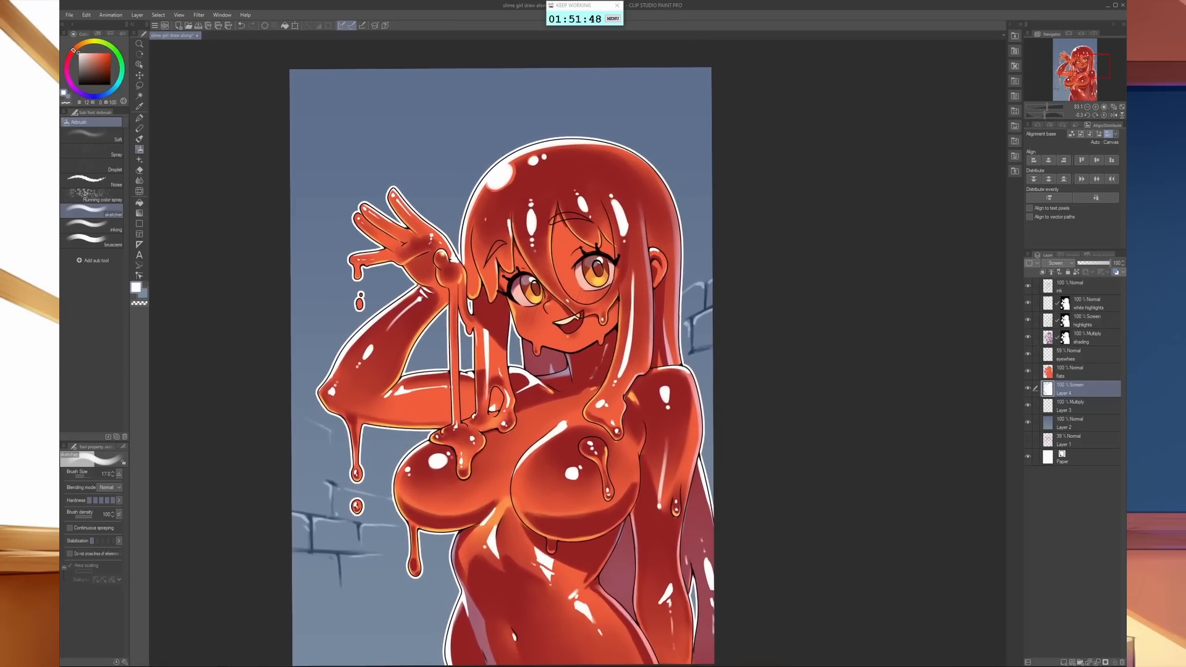
- Merge all visible layers into a new layer above the ink layer and duplicate that merged layer
{"action": "left_click", "coordinate": [1074, 289]}
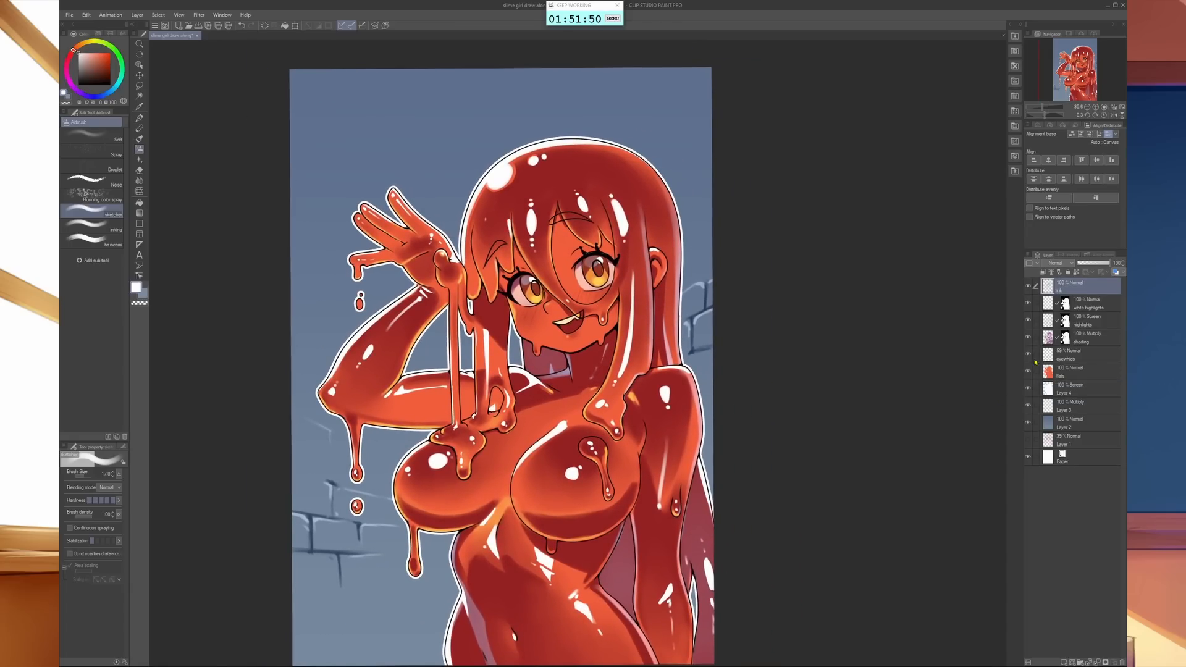
{"action": "left_click", "coordinate": [137, 14]}
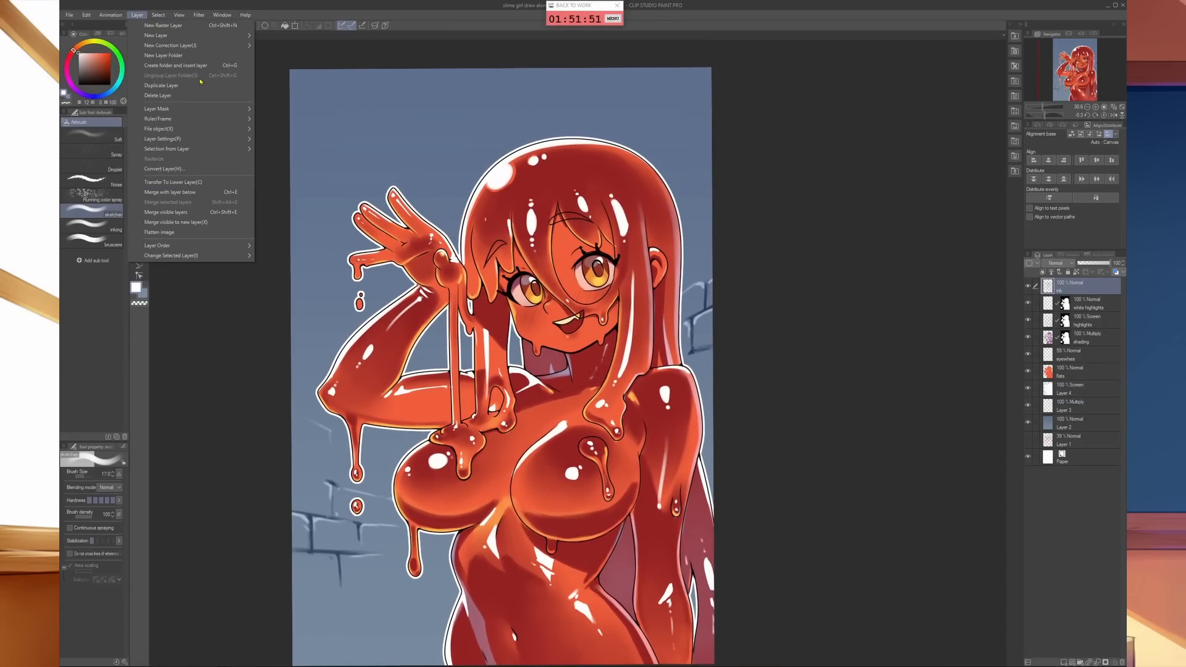
{"action": "left_click", "coordinate": [193, 276]}
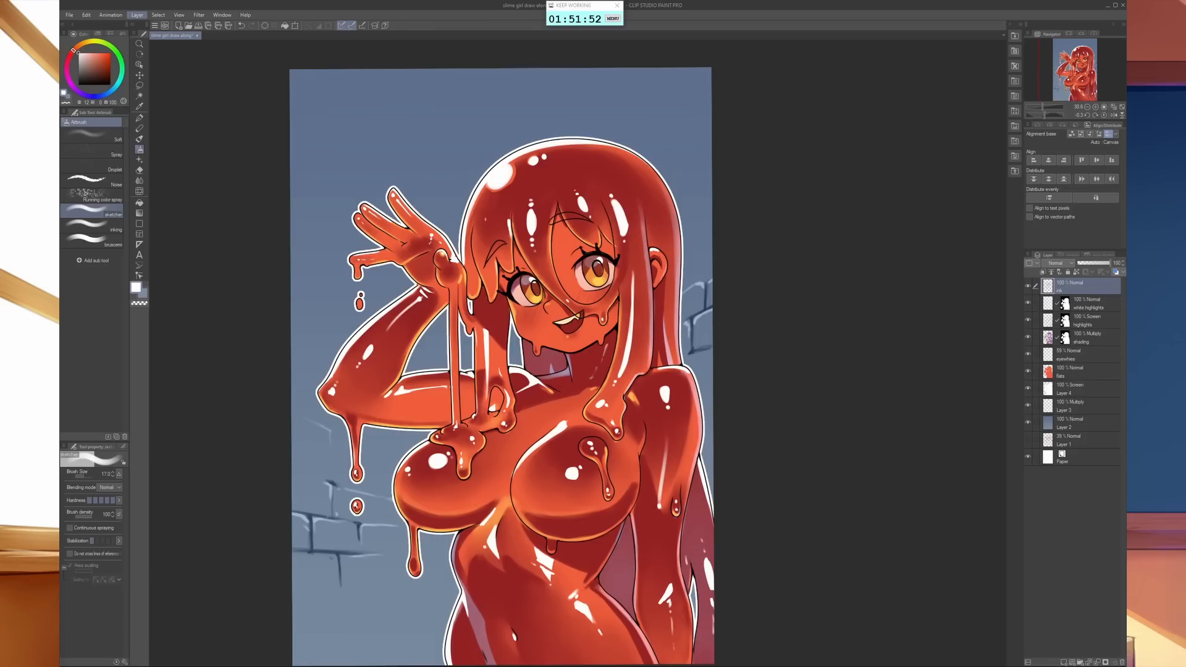
{"action": "mouse_move", "coordinate": [1072, 287]}
{"action": "left_mouse_down"}
{"action": "mouse_move", "coordinate": [1084, 568]}
{"action": "mouse_move", "coordinate": [1067, 659]}
{"action": "left_mouse_up"}
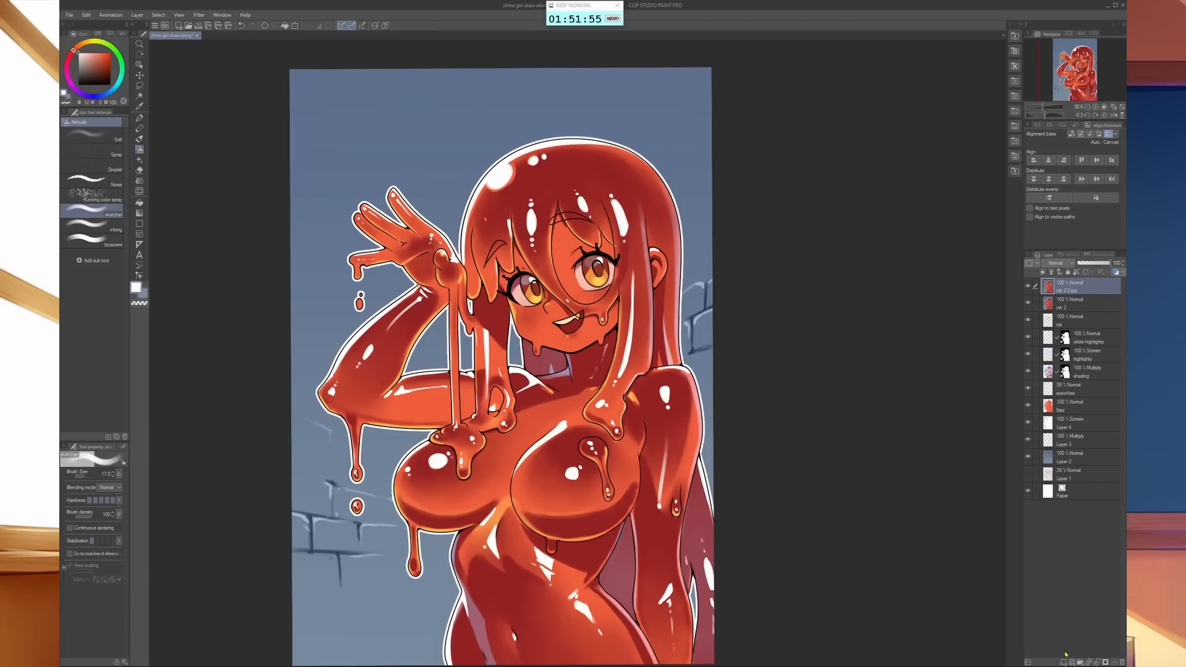
- Apply a Gaussian blur with a strength a little over 40 to the duplicated merged layer
{"action": "left_click", "coordinate": [198, 16]}
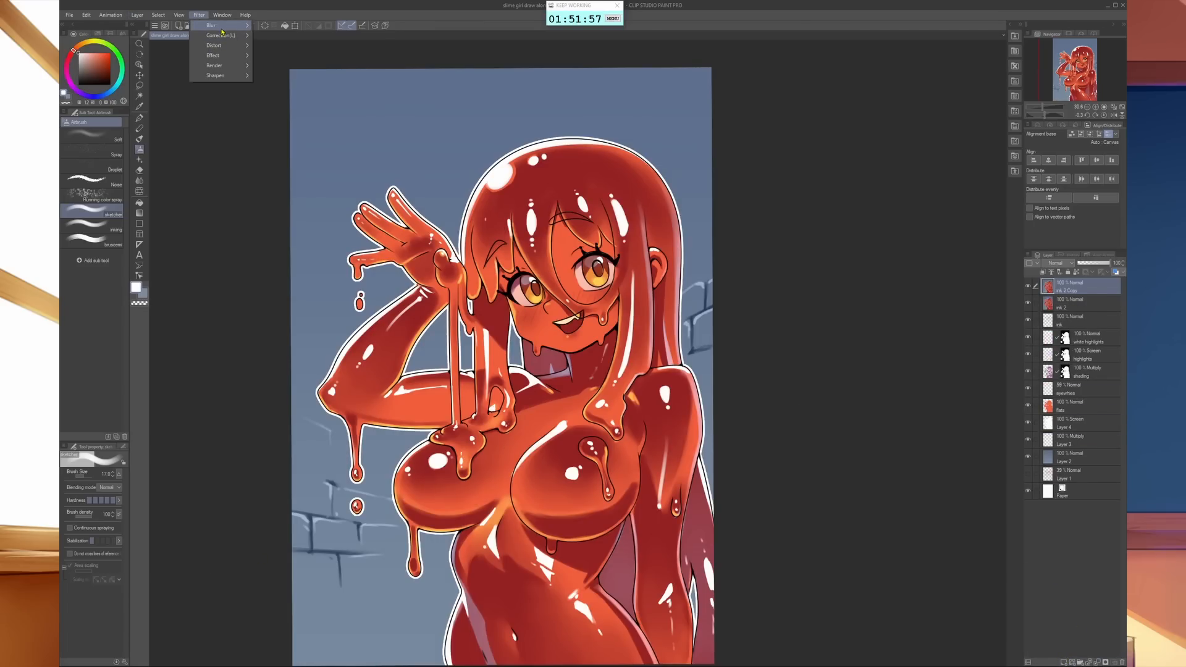
{"action": "mouse_move", "coordinate": [215, 26]}
{"action": "left_click", "coordinate": [281, 47]}
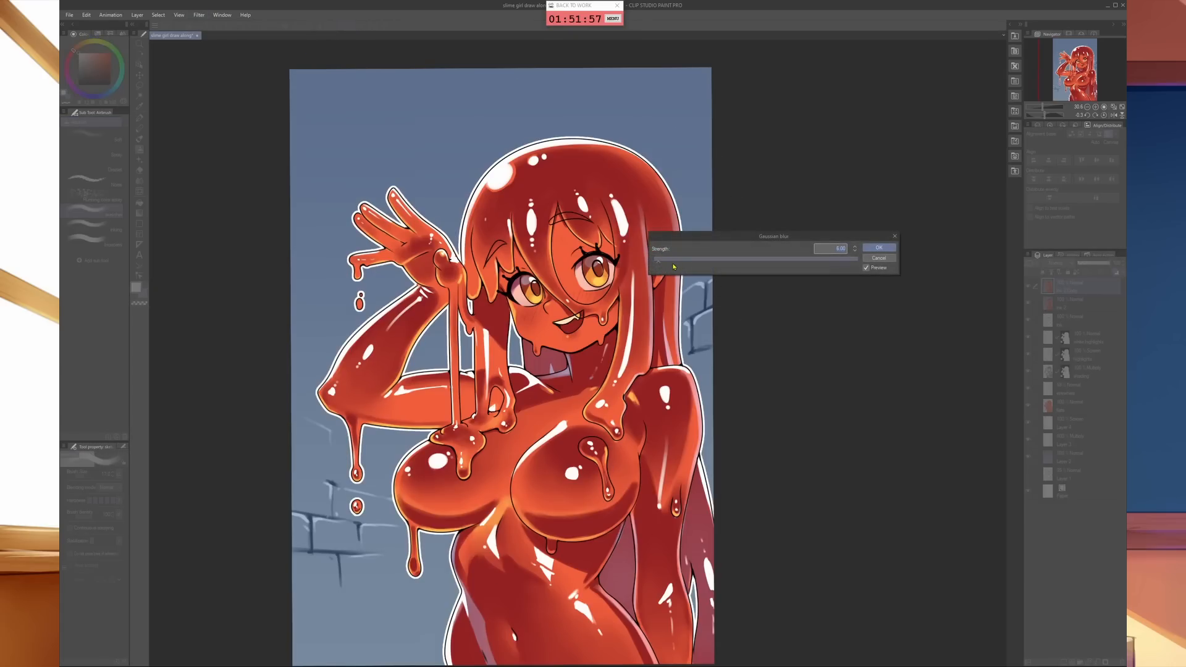
{"action": "left_click", "coordinate": [689, 260]}
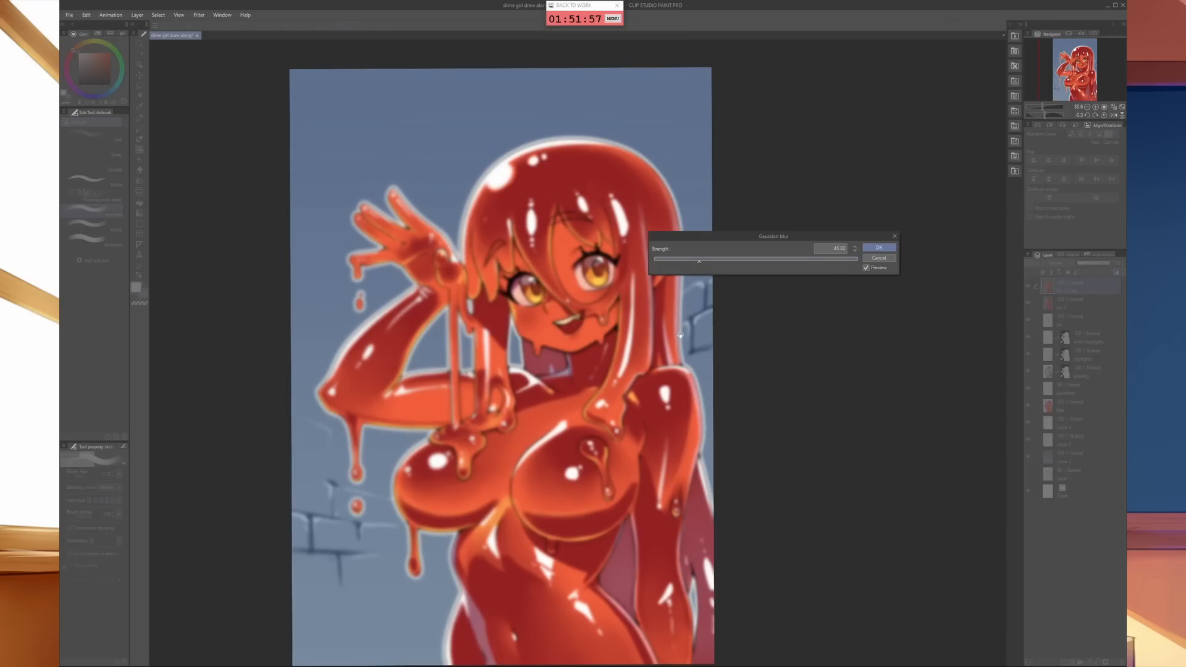
{"action": "left_click", "coordinate": [878, 247]}
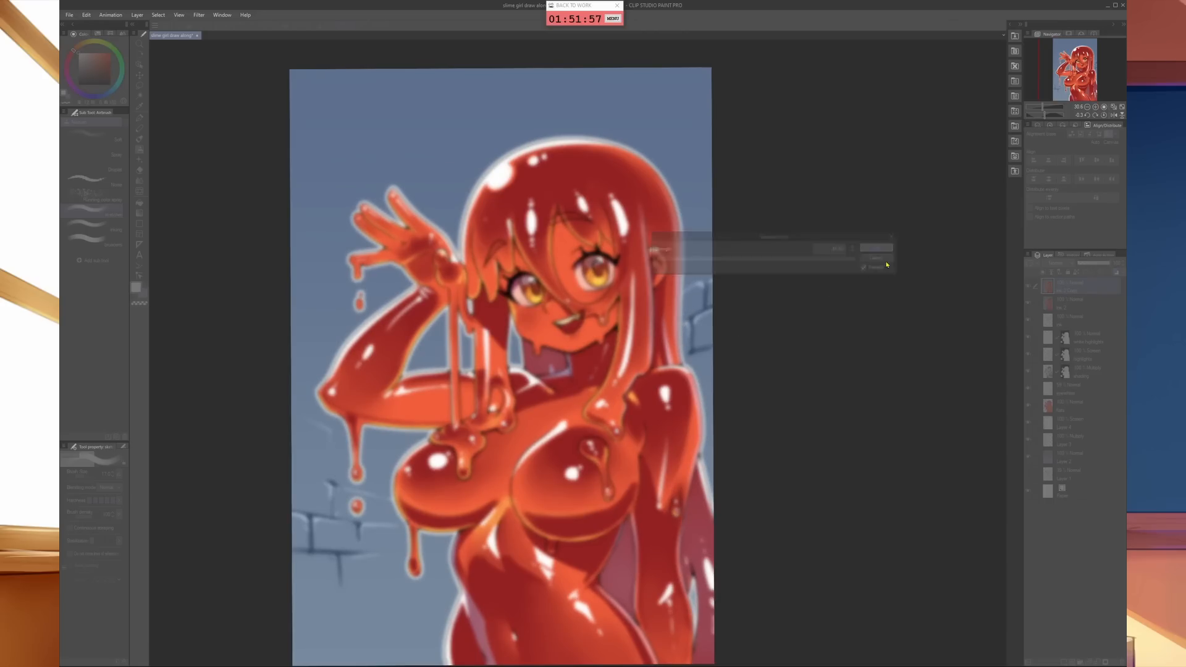
- Apply a level correction to the blurred copy, raising the black point and lowering the white point for deep shadows and saturated, high-contrast colours
{"action": "left_click", "coordinate": [86, 15]}
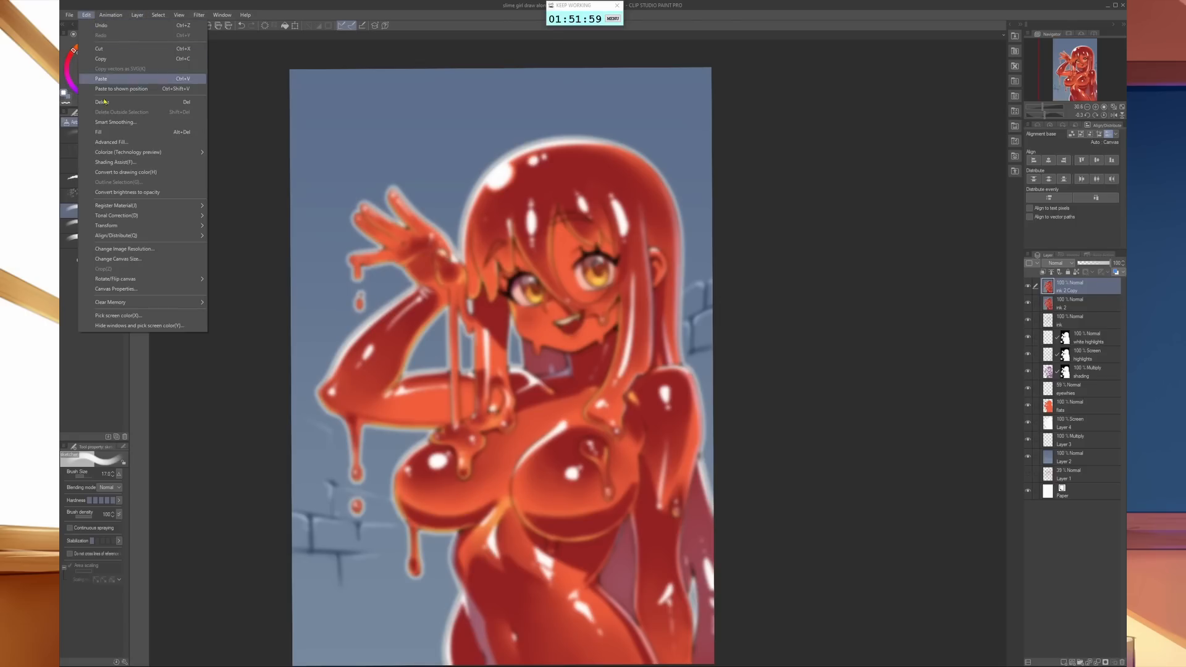
{"action": "mouse_move", "coordinate": [165, 220]}
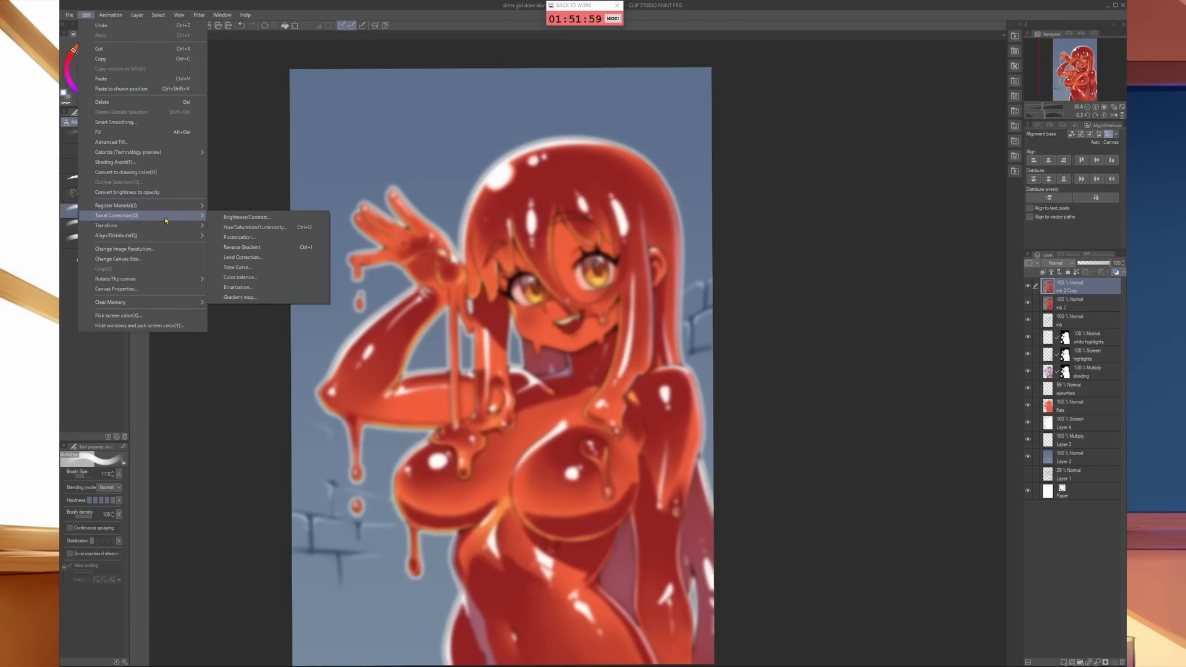
{"action": "left_click", "coordinate": [242, 257]}
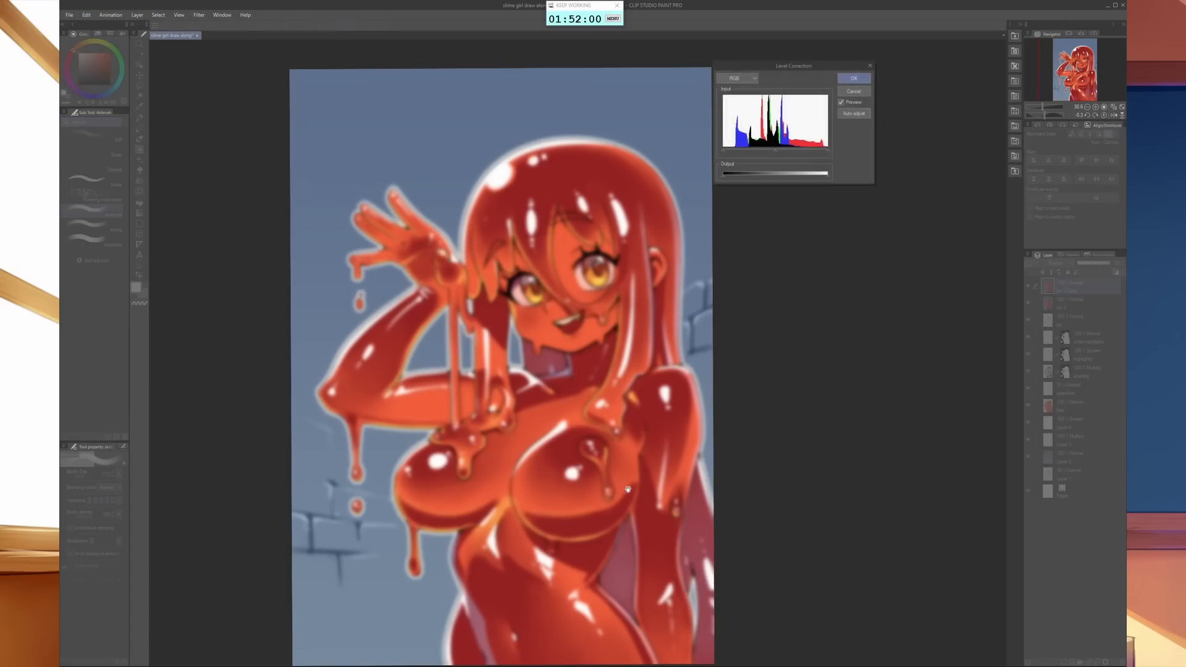
{"action": "left_click_drag", "start_coordinate": [724, 152], "coordinate": [742, 154]}
{"action": "left_click_drag", "start_coordinate": [828, 152], "coordinate": [796, 160]}
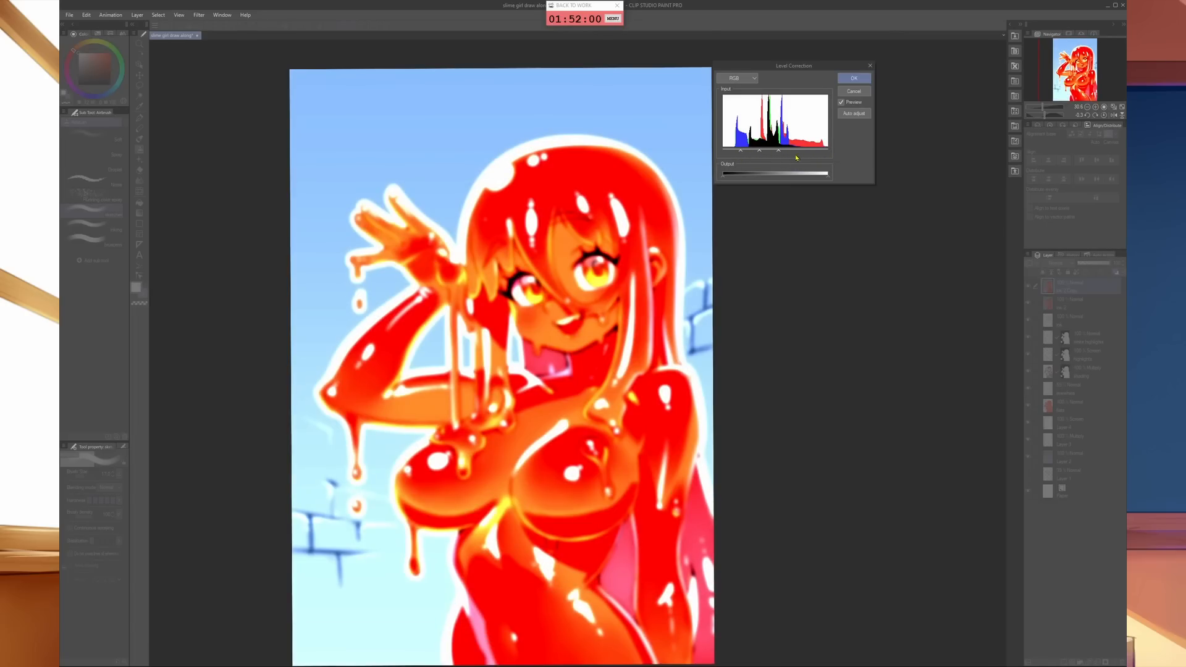
{"action": "left_click_drag", "start_coordinate": [764, 150], "coordinate": [758, 153]}
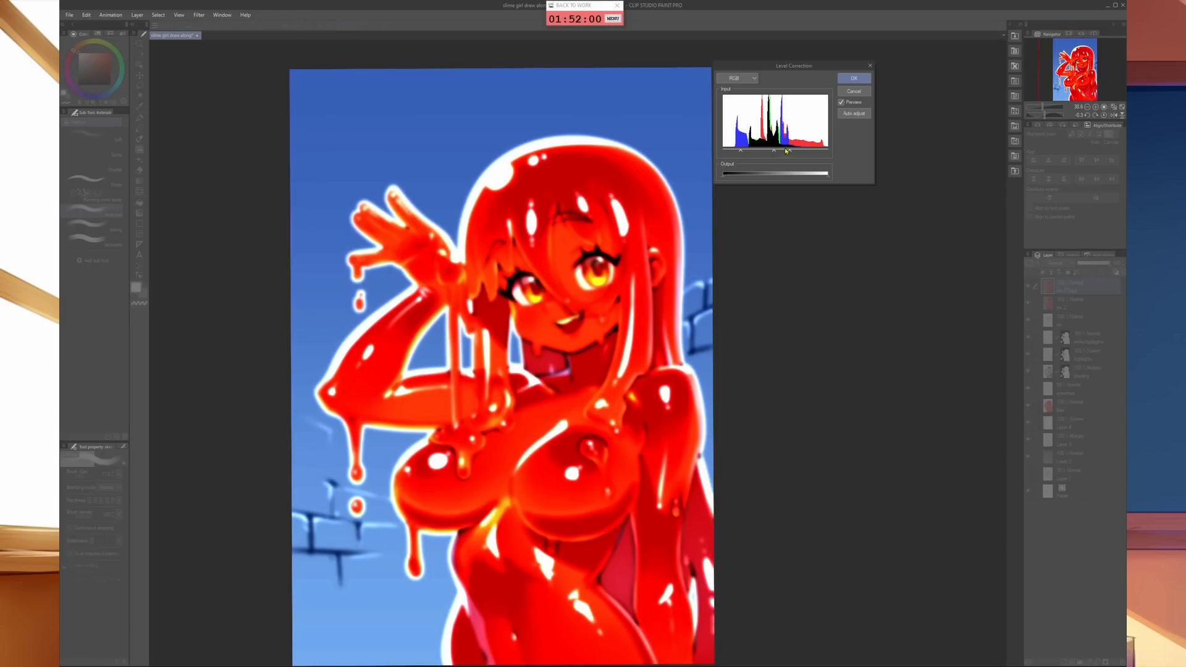
{"action": "left_click_drag", "start_coordinate": [790, 151], "coordinate": [748, 153]}
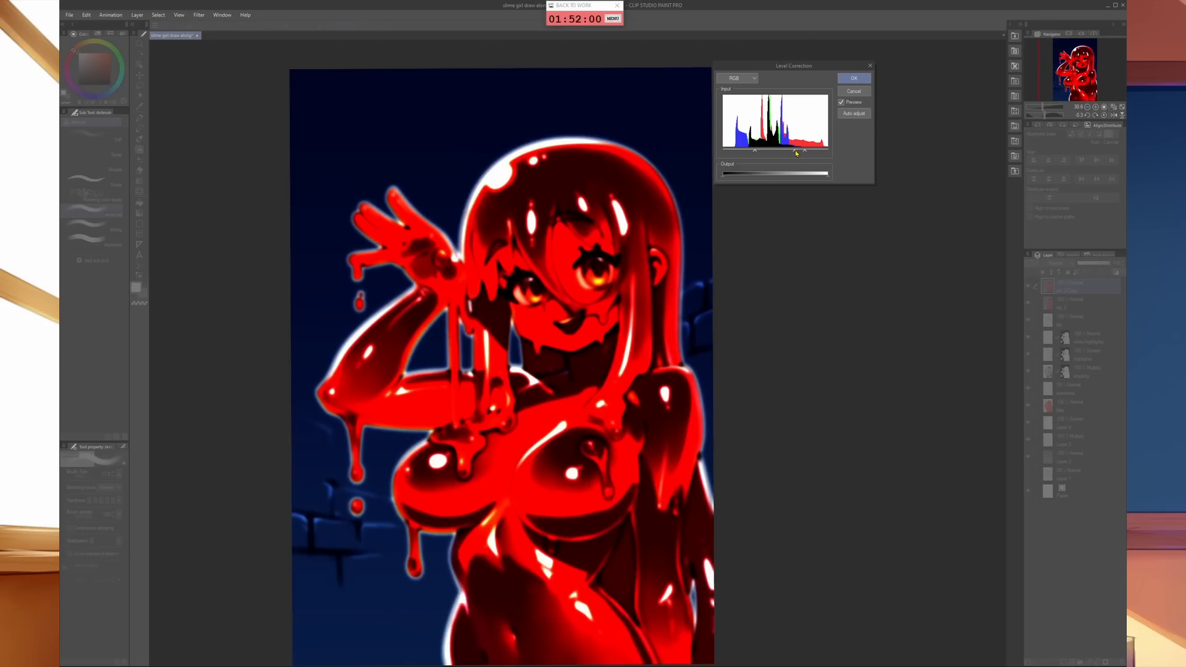
{"action": "left_click_drag", "start_coordinate": [811, 151], "coordinate": [801, 152]}
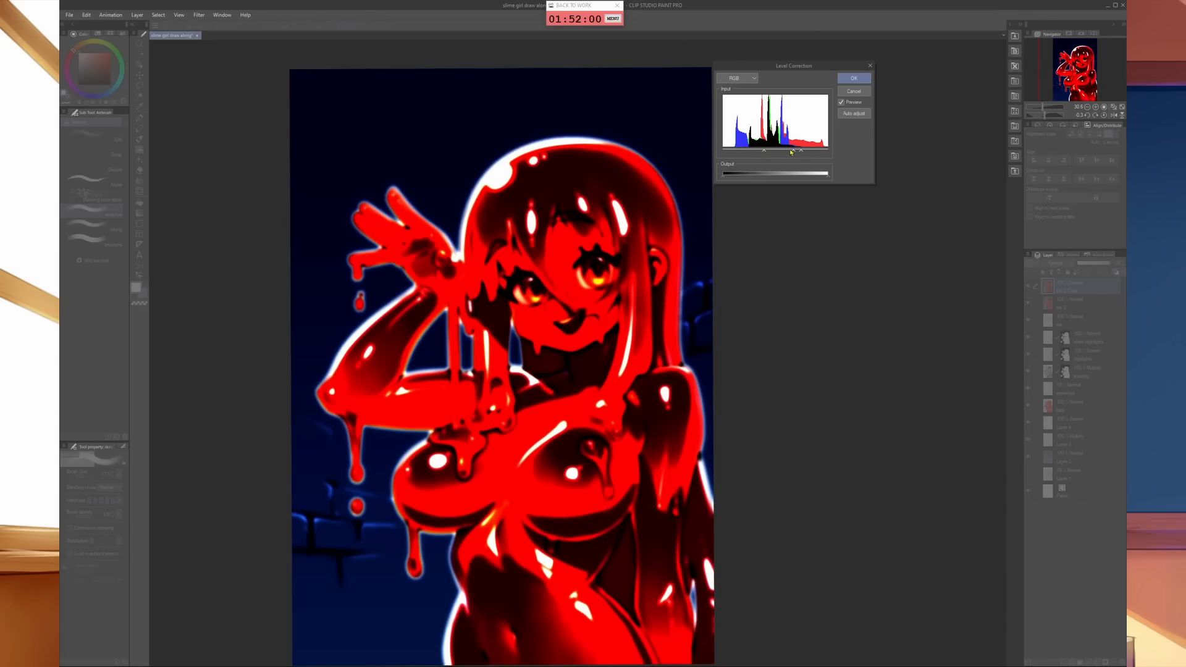
{"action": "left_click_drag", "start_coordinate": [803, 152], "coordinate": [797, 154]}
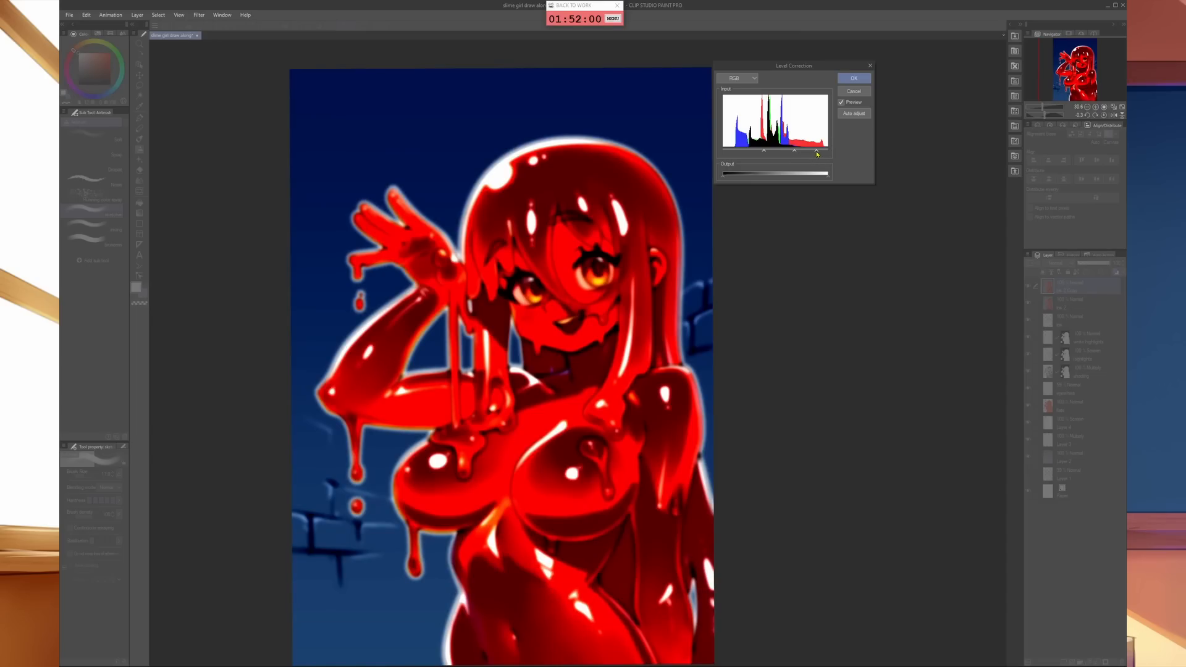
{"action": "left_click_drag", "start_coordinate": [817, 154], "coordinate": [810, 153]}
{"action": "left_click", "coordinate": [853, 78]}
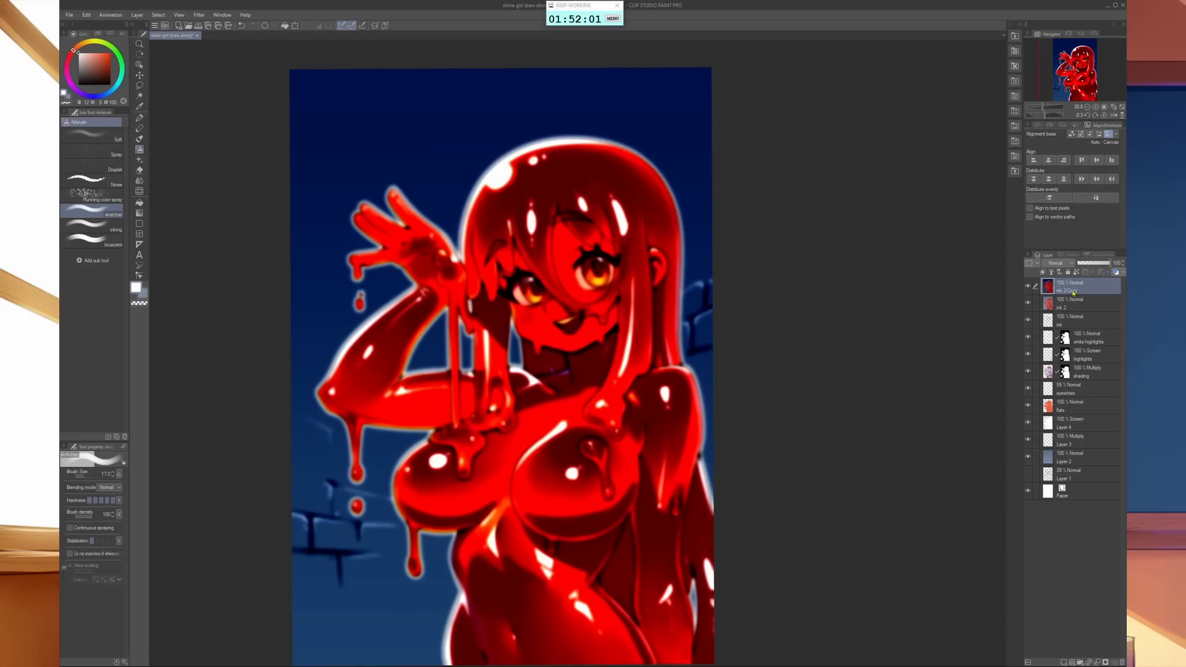
- Set the blurred high-contrast copy to Overlay blending and reduce its opacity to 32%
{"action": "left_click", "coordinate": [1063, 266]}
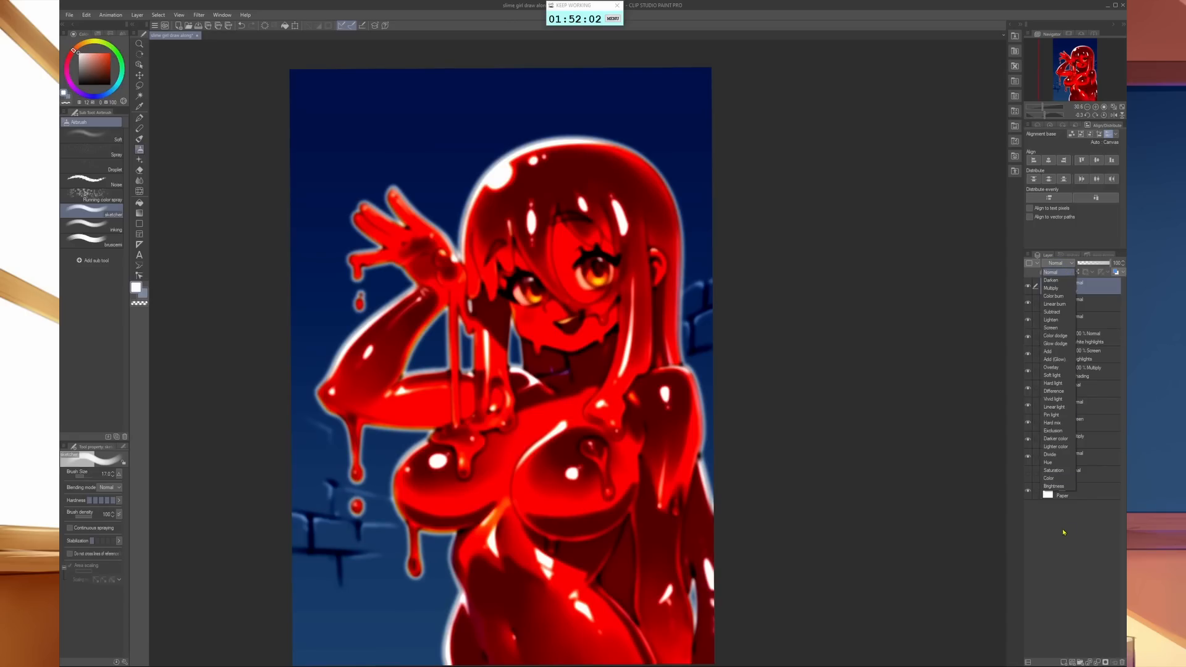
{"action": "left_click", "coordinate": [1068, 369]}
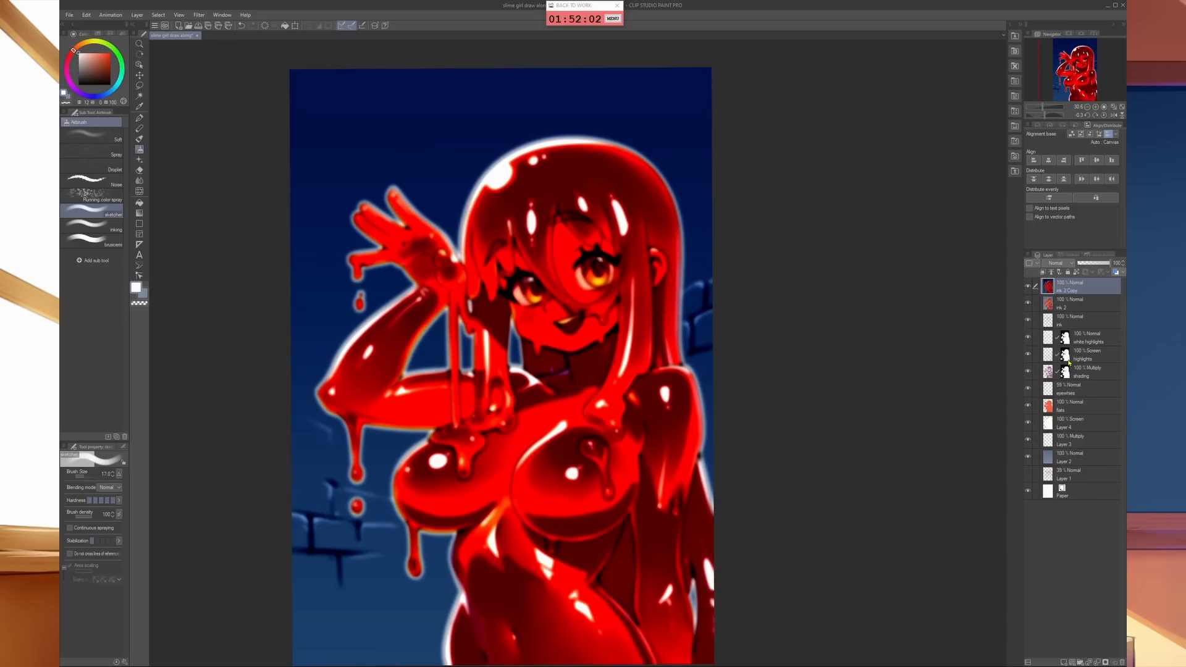
{"action": "left_click", "coordinate": [1091, 264]}
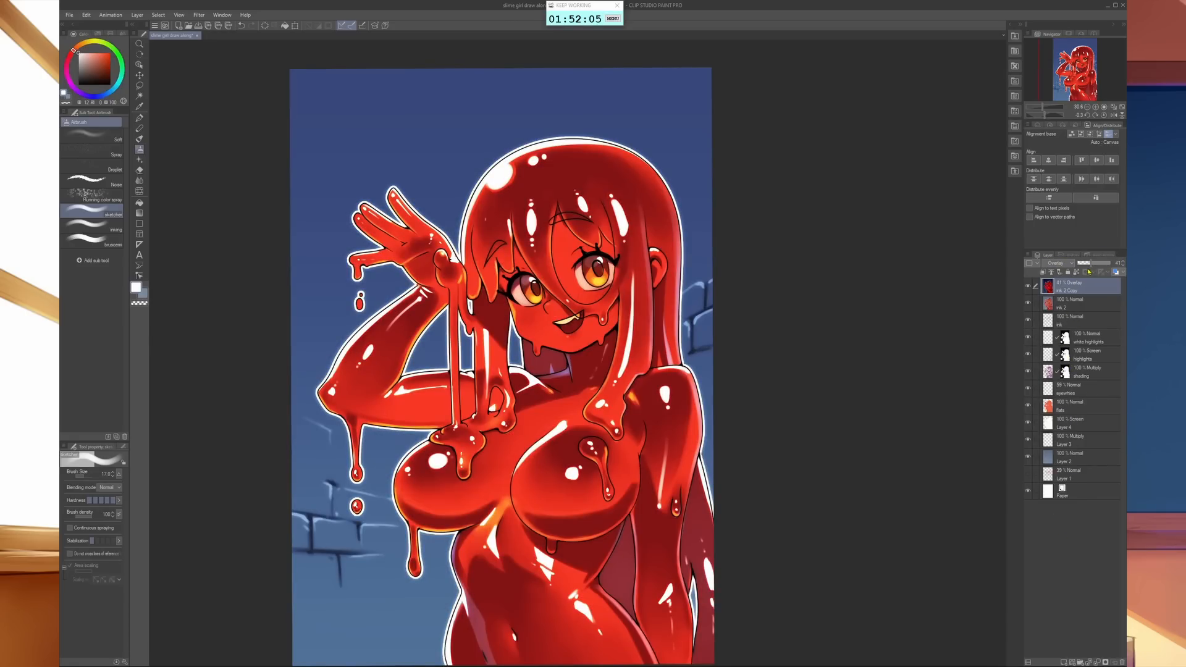
{"action": "left_click", "coordinate": [1085, 267]}
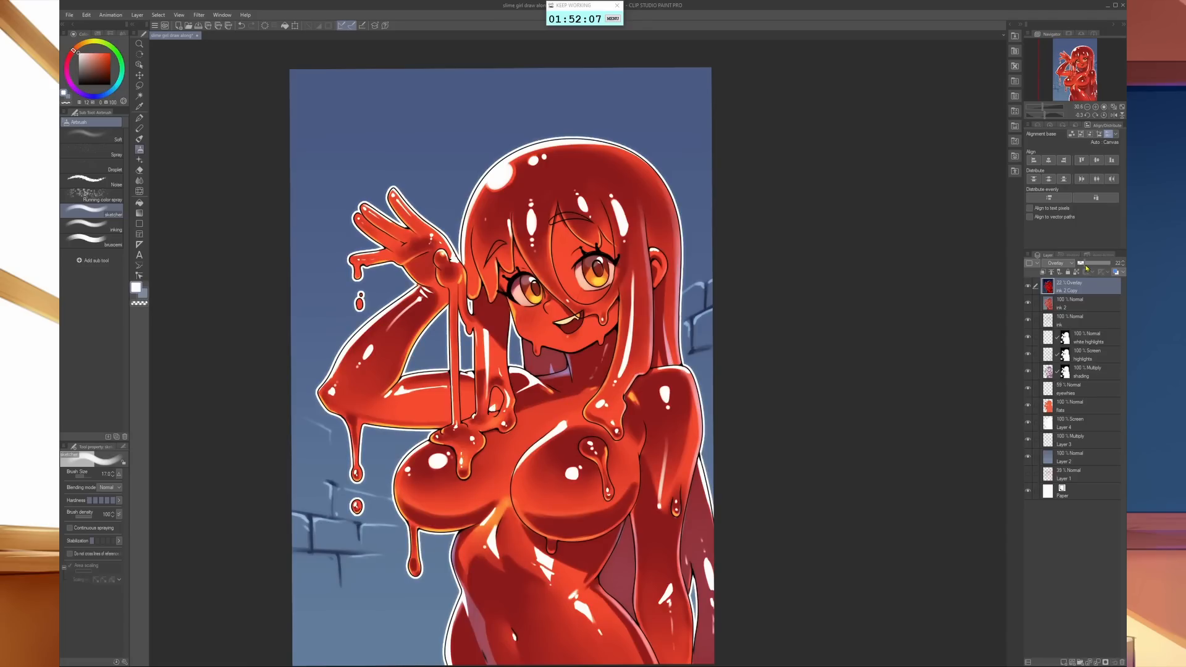
{"action": "left_click_drag", "start_coordinate": [1089, 267], "coordinate": [1089, 266]}
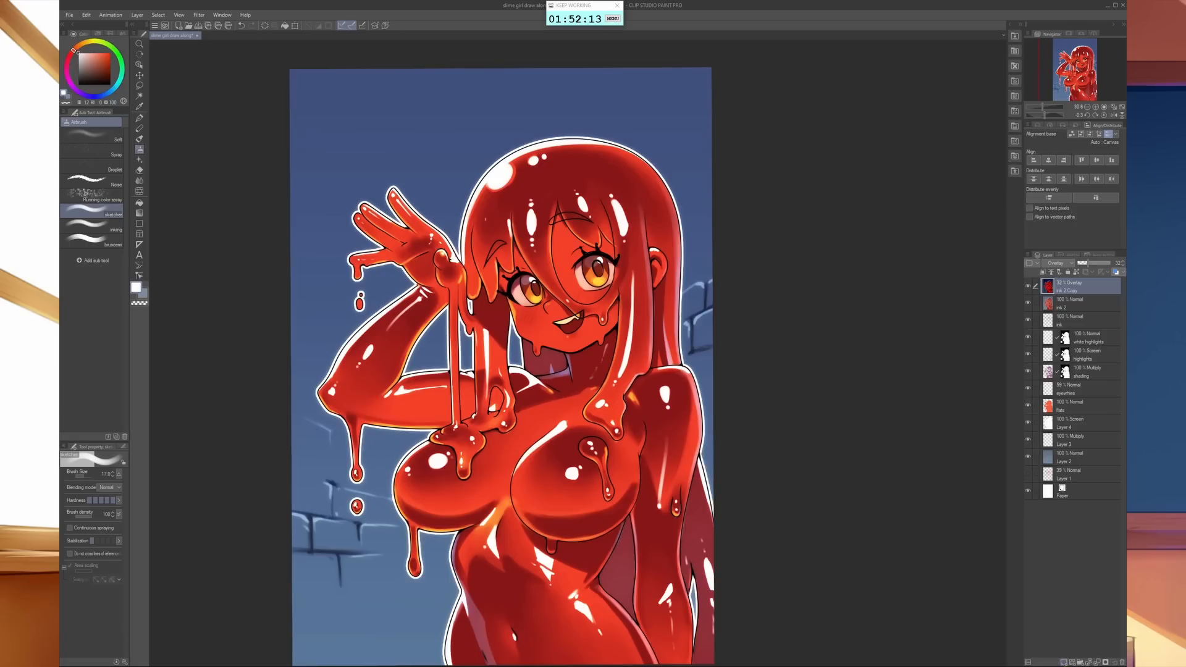
- Create a new layer on top with reduced opacity and choose golden yellow as main colour and deep blue as sub colour
{"action": "left_click", "coordinate": [1064, 662]}
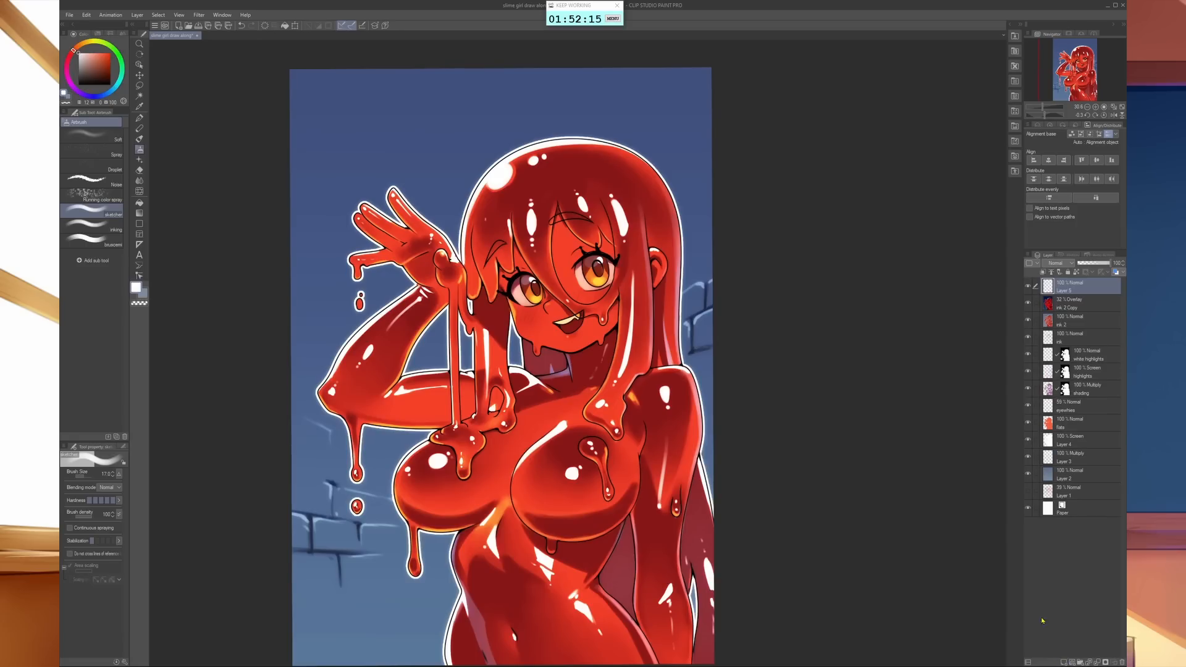
{"action": "left_click", "coordinate": [1100, 265]}
{"action": "left_click", "coordinate": [1101, 265]}
{"action": "left_click", "coordinate": [85, 42]}
{"action": "left_click_drag", "start_coordinate": [84, 42], "coordinate": [88, 42]}
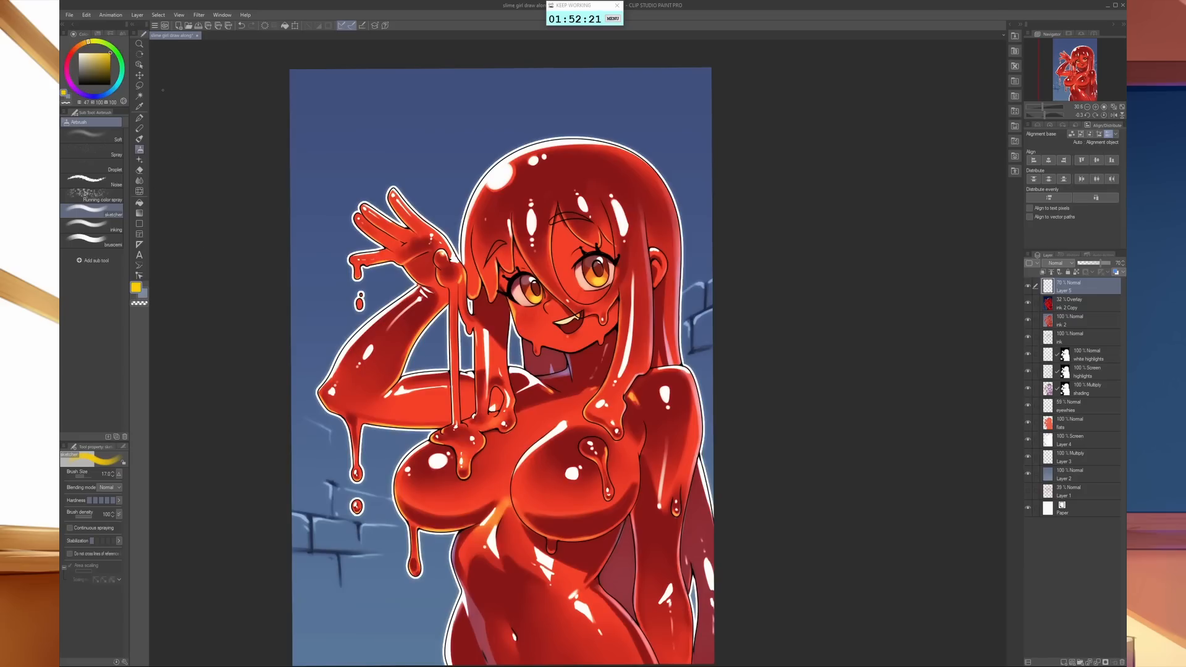
{"action": "left_click", "coordinate": [108, 92]}
{"action": "left_click", "coordinate": [87, 96]}
{"action": "left_click", "coordinate": [110, 73]}
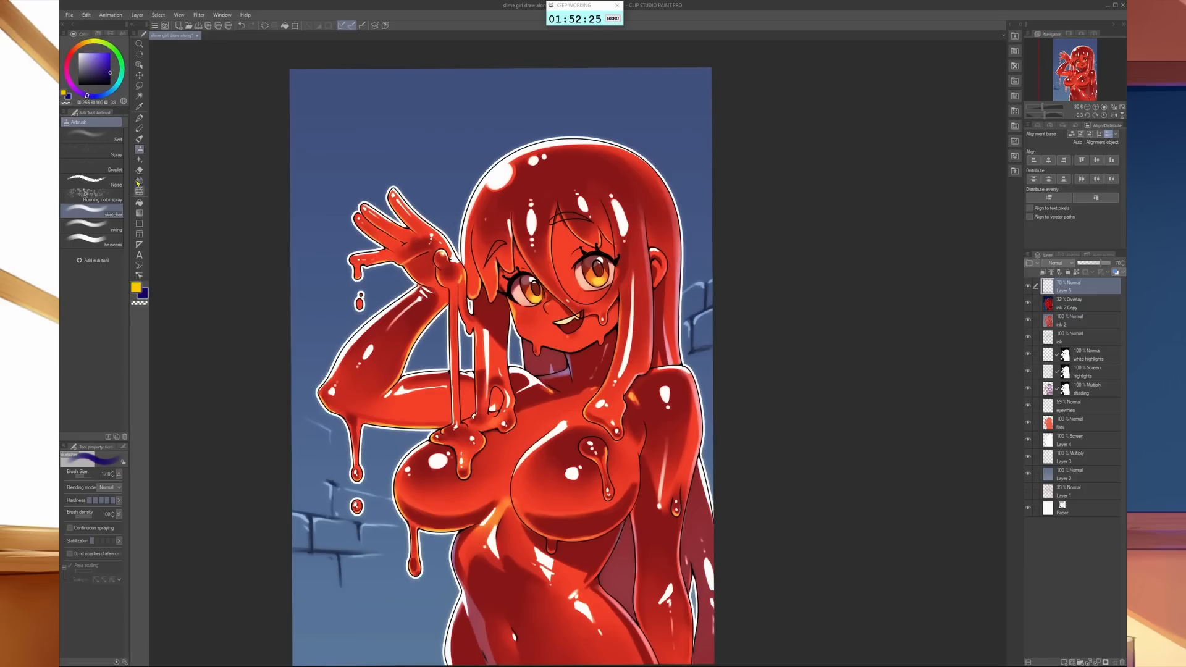
- Paint deep blue around the picture's lower and outer areas and a yellow glow over the head and upper body with a very large Soft airbrush
{"action": "left_click", "coordinate": [93, 133]}
{"action": "key", "text": "]"}
{"action": "key", "text": "]"}
{"action": "key", "text": "]"}
{"action": "key", "text": "]"}
{"action": "key", "text": "]"}
{"action": "key", "text": "]"}
{"action": "key", "text": "]"}
{"action": "key", "text": "]"}
{"action": "key", "text": "]"}
{"action": "key", "text": "]"}
{"action": "key", "text": "]"}
{"action": "key", "text": "]"}
{"action": "key", "text": "]"}
{"action": "key", "text": "]"}
{"action": "key", "text": "]"}
{"action": "key", "text": "]"}
{"action": "key", "text": "]"}
{"action": "key", "text": "]"}
{"action": "key", "text": "]"}
{"action": "key", "text": "]"}
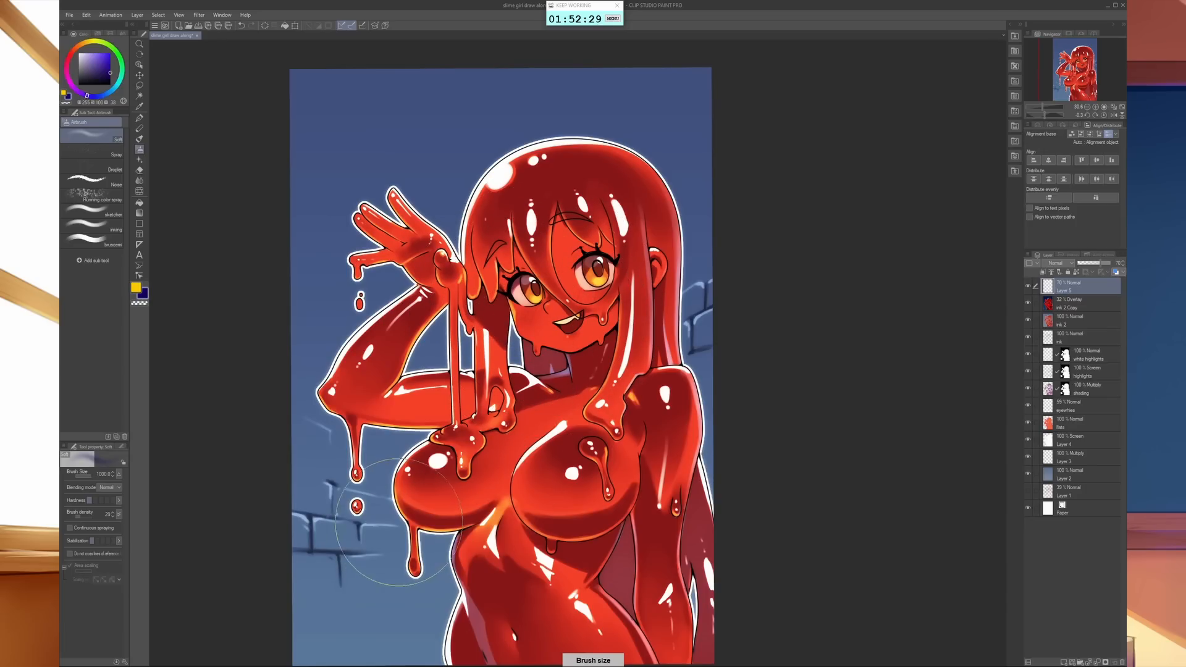
{"action": "scroll", "coordinate": [536, 286], "scroll_direction": "down", "scroll_amount": 2}
{"action": "key", "text": "]"}
{"action": "key", "text": "]"}
{"action": "key", "text": "]"}
{"action": "key", "text": "]"}
{"action": "key", "text": "]"}
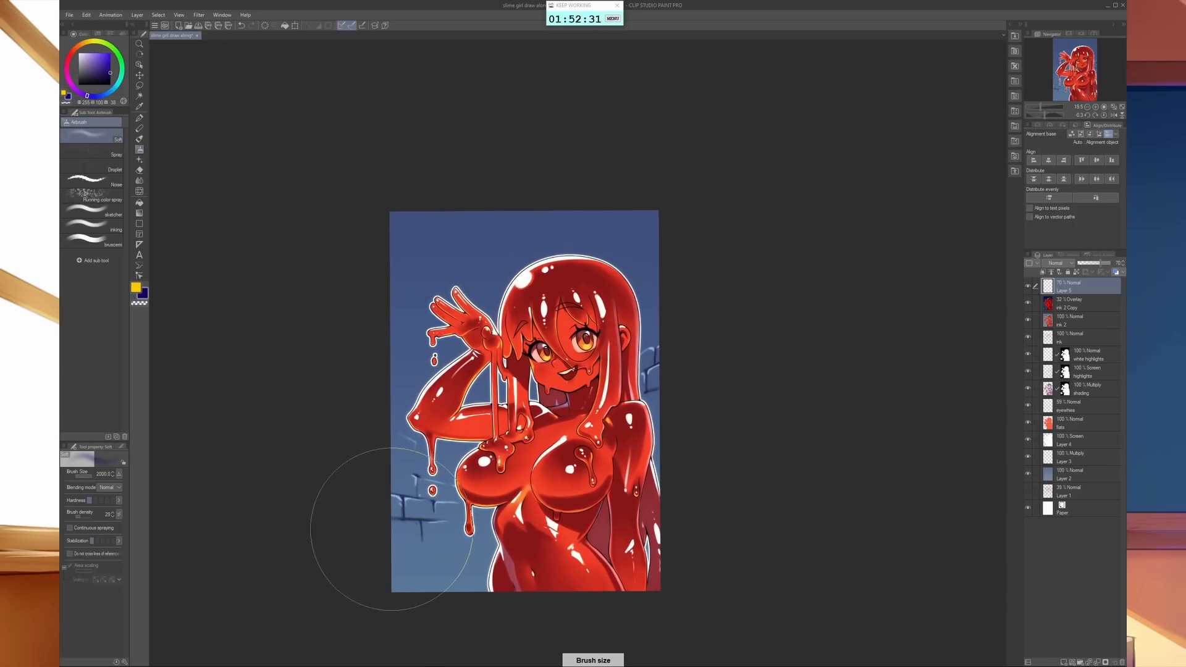
{"action": "mouse_move", "coordinate": [699, 545]}
{"action": "left_mouse_down"}
{"action": "mouse_move", "coordinate": [547, 594]}
{"action": "mouse_move", "coordinate": [360, 497]}
{"action": "mouse_move", "coordinate": [538, 553]}
{"action": "mouse_move", "coordinate": [672, 520]}
{"action": "mouse_move", "coordinate": [585, 557]}
{"action": "mouse_move", "coordinate": [402, 559]}
{"action": "mouse_move", "coordinate": [307, 293]}
{"action": "mouse_move", "coordinate": [426, 156]}
{"action": "mouse_move", "coordinate": [589, 157]}
{"action": "mouse_move", "coordinate": [744, 368]}
{"action": "left_mouse_up"}
{"action": "key", "text": "x"}
{"action": "mouse_move", "coordinate": [575, 290]}
{"action": "left_mouse_down"}
{"action": "mouse_move", "coordinate": [556, 297]}
{"action": "mouse_move", "coordinate": [589, 321]}
{"action": "mouse_move", "coordinate": [494, 355]}
{"action": "mouse_move", "coordinate": [602, 346]}
{"action": "mouse_move", "coordinate": [432, 401]}
{"action": "mouse_move", "coordinate": [522, 290]}
{"action": "mouse_move", "coordinate": [593, 370]}
{"action": "mouse_move", "coordinate": [426, 408]}
{"action": "mouse_move", "coordinate": [562, 247]}
{"action": "mouse_move", "coordinate": [572, 367]}
{"action": "mouse_move", "coordinate": [383, 397]}
{"action": "mouse_move", "coordinate": [424, 489]}
{"action": "mouse_move", "coordinate": [675, 423]}
{"action": "mouse_move", "coordinate": [608, 413]}
{"action": "left_mouse_up"}
- Airbrush deep blue shadows under the chin, beside the face and on the raised wrist with smaller brush sizes of 400 and 200
{"action": "scroll", "coordinate": [615, 408], "scroll_direction": "up", "scroll_amount": 2}
{"action": "key", "text": "bracketright"}
{"action": "key", "text": "bracketright"}
{"action": "key", "text": "bracketright"}
{"action": "key", "text": "bracketright"}
{"action": "key", "text": "bracketright"}
{"action": "key", "text": "bracketright"}
{"action": "key", "text": "bracketright"}
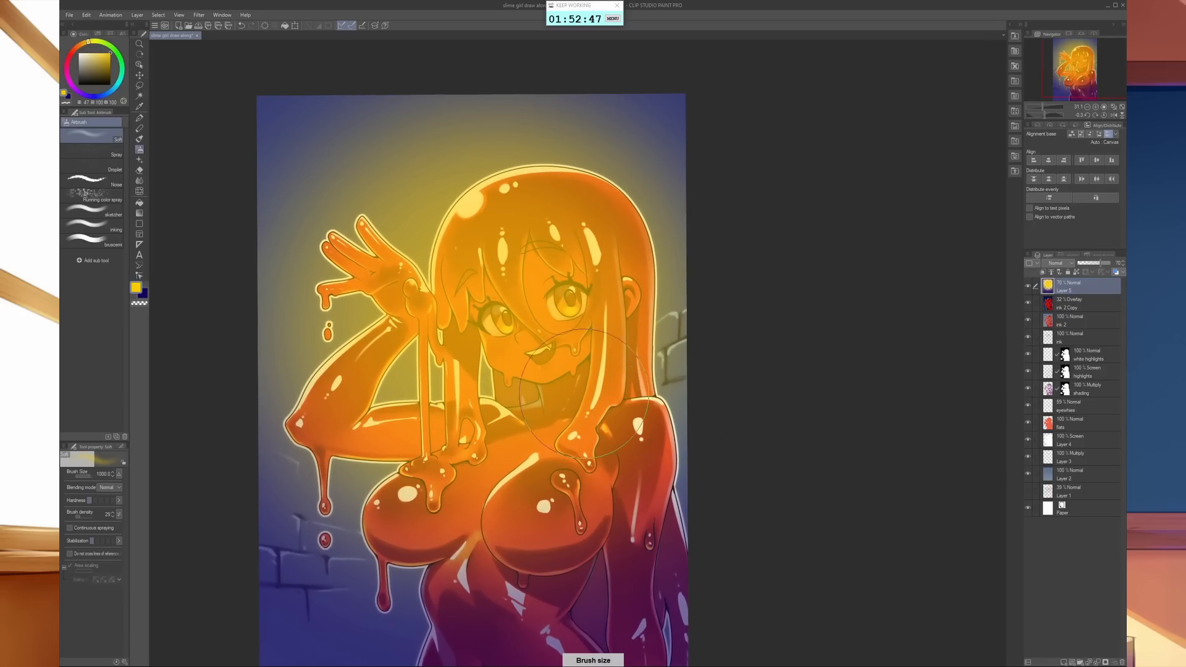
{"action": "key", "text": "x"}
{"action": "key", "text": "bracketleft"}
{"action": "key", "text": "bracketleft"}
{"action": "key", "text": "bracketleft"}
{"action": "key", "text": "bracketleft"}
{"action": "key", "text": "bracketleft"}
{"action": "key", "text": "bracketleft"}
{"action": "key", "text": "bracketleft"}
{"action": "key", "text": "bracketleft"}
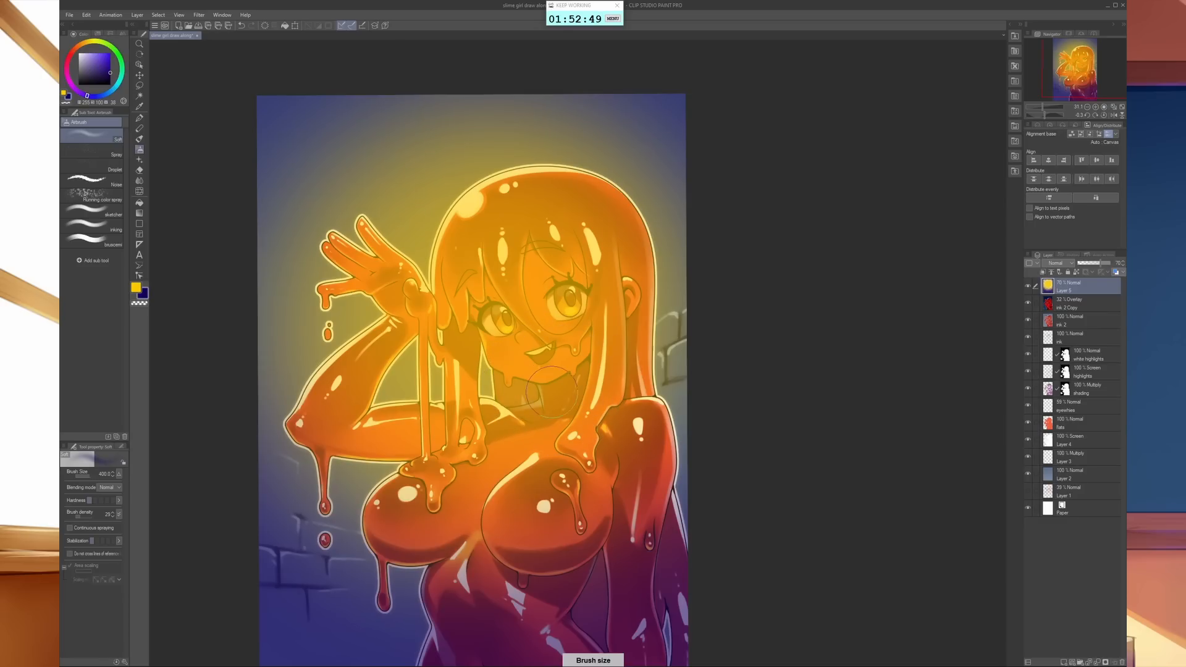
{"action": "mouse_move", "coordinate": [539, 397]}
{"action": "left_mouse_down"}
{"action": "mouse_move", "coordinate": [564, 391]}
{"action": "mouse_move", "coordinate": [524, 395]}
{"action": "mouse_move", "coordinate": [556, 396]}
{"action": "left_mouse_up"}
{"action": "key", "text": "bracketleft"}
{"action": "mouse_move", "coordinate": [474, 351]}
{"action": "left_mouse_down"}
{"action": "mouse_move", "coordinate": [460, 342]}
{"action": "mouse_move", "coordinate": [497, 389]}
{"action": "left_mouse_up"}
{"action": "mouse_move", "coordinate": [412, 303]}
{"action": "left_mouse_down"}
{"action": "mouse_move", "coordinate": [386, 314]}
{"action": "mouse_move", "coordinate": [398, 318]}
{"action": "mouse_move", "coordinate": [395, 291]}
{"action": "mouse_move", "coordinate": [401, 330]}
{"action": "left_mouse_up"}
{"action": "key", "text": "bracketright"}
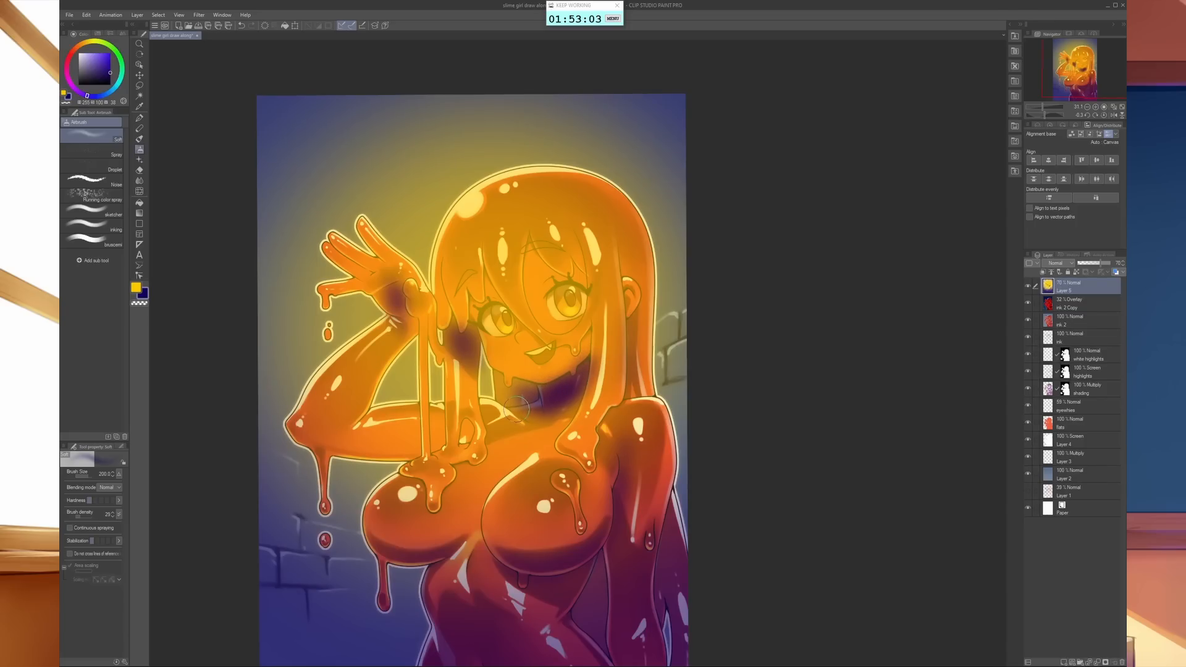
- Airbrush yellow light over the face, chest drips, hair and raised arm at brush size 200
{"action": "key", "text": "x"}
{"action": "mouse_move", "coordinate": [516, 367]}
{"action": "left_mouse_down"}
{"action": "mouse_move", "coordinate": [563, 366]}
{"action": "mouse_move", "coordinate": [583, 347]}
{"action": "left_mouse_up"}
{"action": "mouse_move", "coordinate": [417, 489]}
{"action": "left_mouse_down"}
{"action": "mouse_move", "coordinate": [402, 494]}
{"action": "mouse_move", "coordinate": [446, 462]}
{"action": "mouse_move", "coordinate": [452, 477]}
{"action": "left_mouse_up"}
{"action": "mouse_move", "coordinate": [539, 484]}
{"action": "left_mouse_down"}
{"action": "mouse_move", "coordinate": [543, 502]}
{"action": "mouse_move", "coordinate": [597, 433]}
{"action": "left_mouse_up"}
{"action": "mouse_move", "coordinate": [532, 184]}
{"action": "left_mouse_down"}
{"action": "mouse_move", "coordinate": [549, 203]}
{"action": "mouse_move", "coordinate": [489, 215]}
{"action": "mouse_move", "coordinate": [491, 193]}
{"action": "mouse_move", "coordinate": [530, 214]}
{"action": "left_mouse_up"}
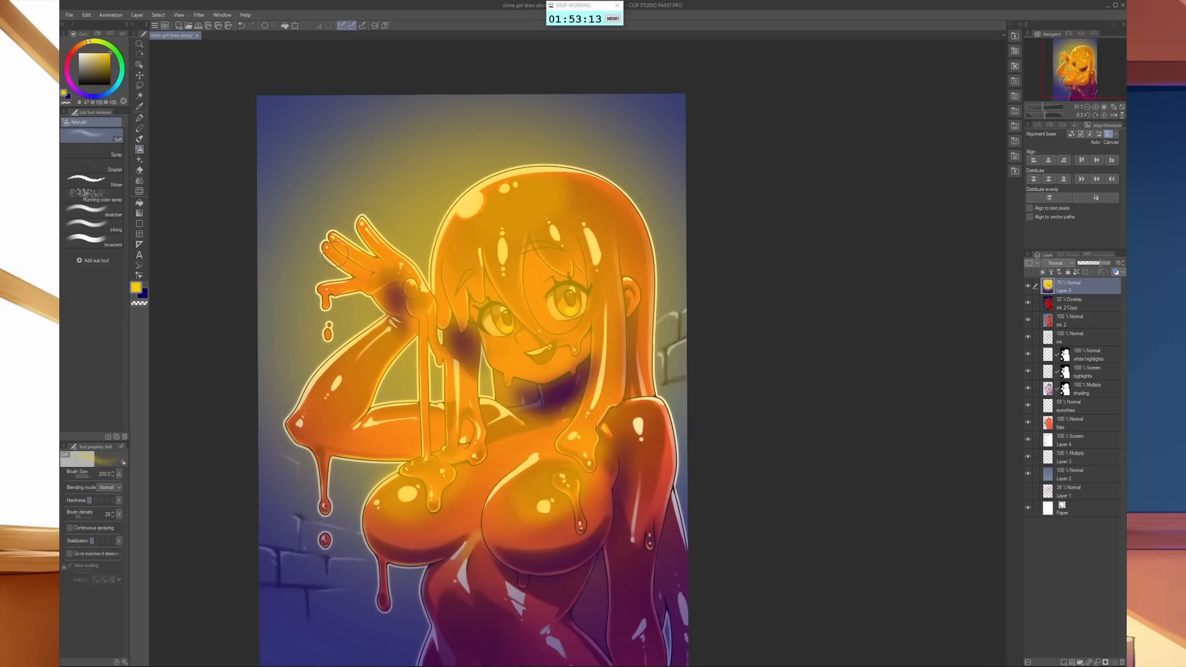
{"action": "left_click_drag", "start_coordinate": [321, 384], "coordinate": [338, 369]}
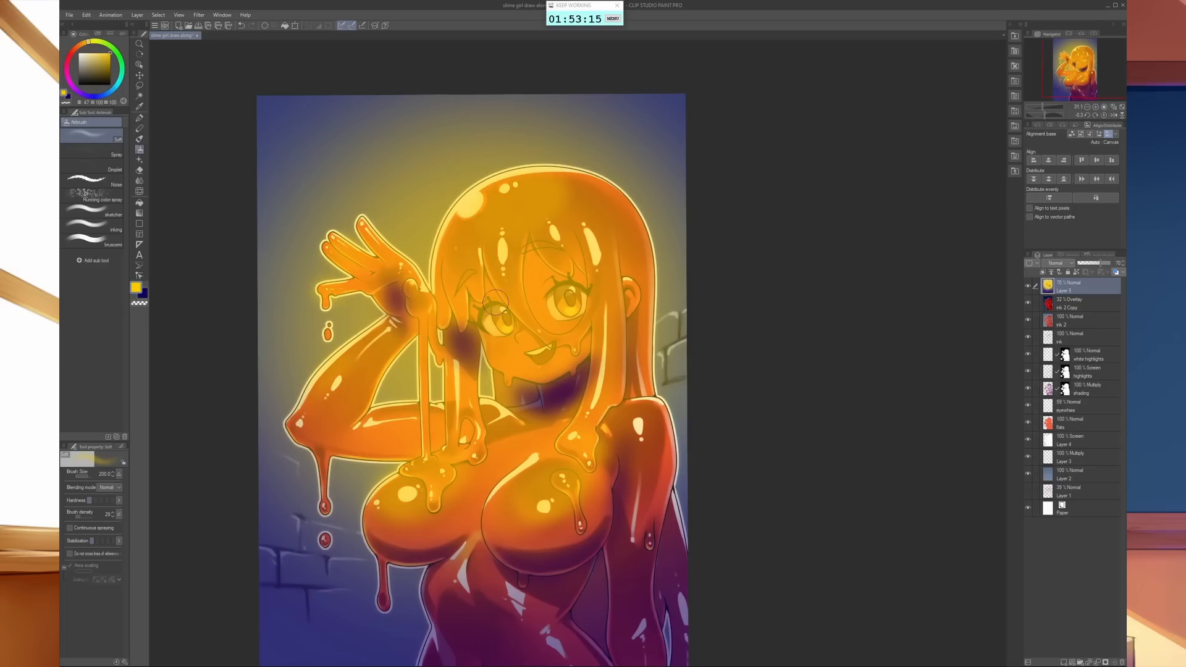
- Add yellow light to the belly and shoulder at brush size 400, and set the yellow-and-blue layer to Overlay at 22% opacity
{"action": "left_click_drag", "start_coordinate": [861, 503], "coordinate": [866, 457]}
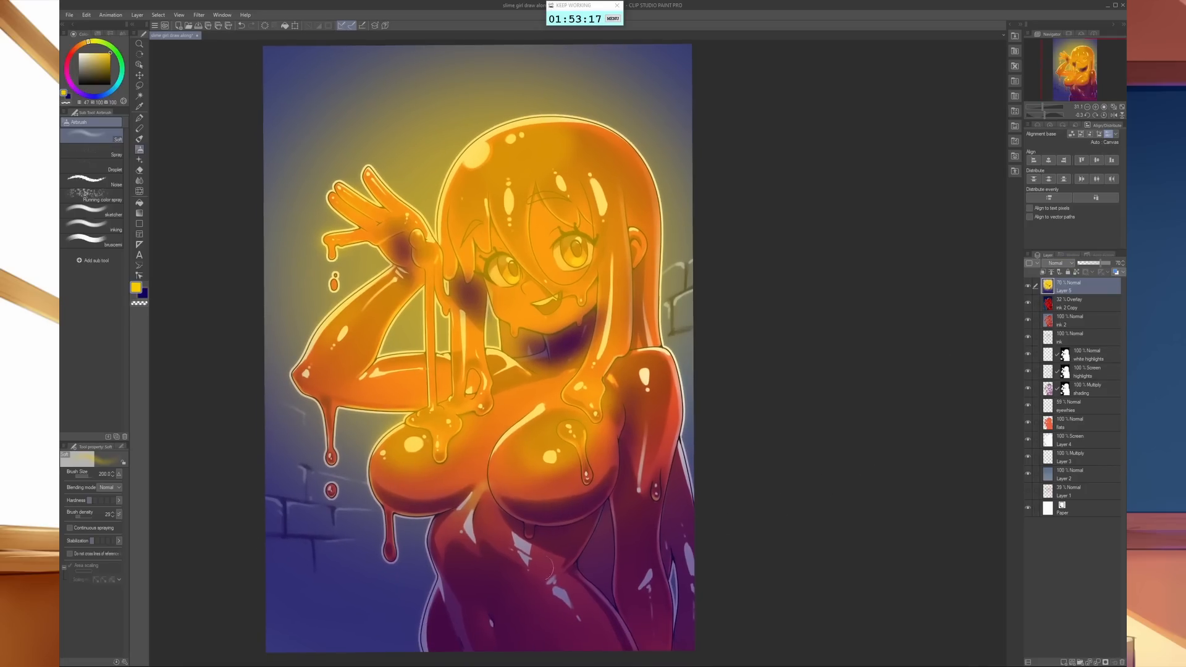
{"action": "key", "text": "bracketright"}
{"action": "mouse_move", "coordinate": [466, 529]}
{"action": "left_mouse_down"}
{"action": "mouse_move", "coordinate": [448, 543]}
{"action": "mouse_move", "coordinate": [485, 525]}
{"action": "mouse_move", "coordinate": [495, 531]}
{"action": "mouse_move", "coordinate": [448, 539]}
{"action": "mouse_move", "coordinate": [491, 536]}
{"action": "left_mouse_up"}
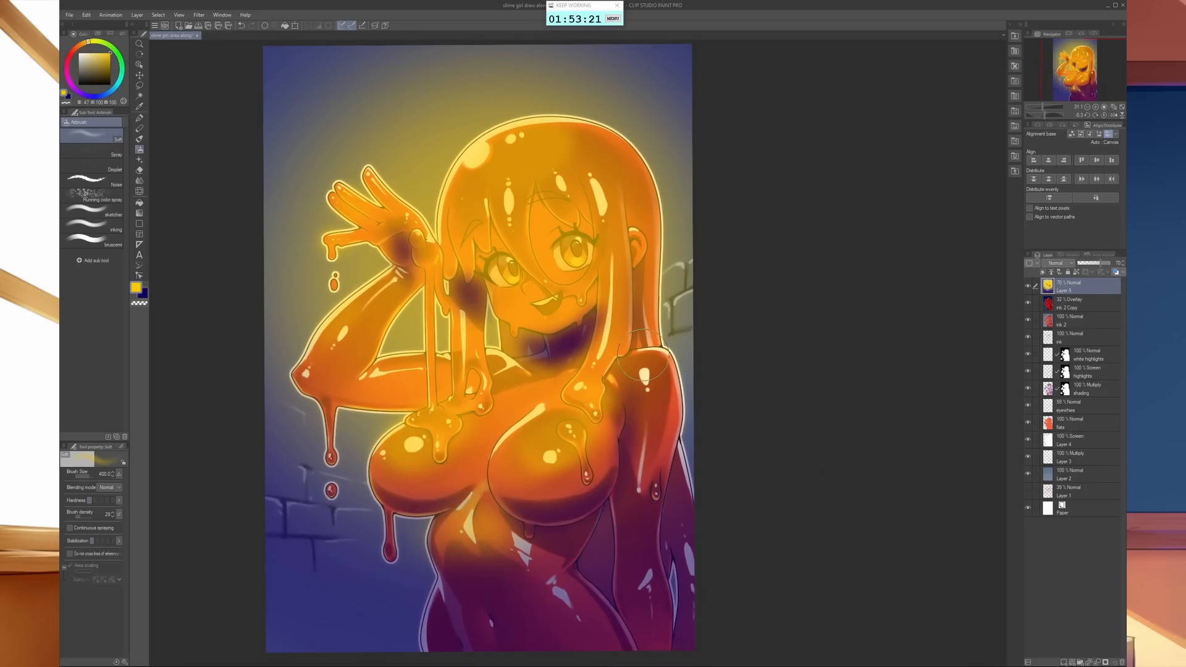
{"action": "mouse_move", "coordinate": [647, 387]}
{"action": "left_mouse_down"}
{"action": "mouse_move", "coordinate": [657, 365]}
{"action": "mouse_move", "coordinate": [658, 397]}
{"action": "left_mouse_up"}
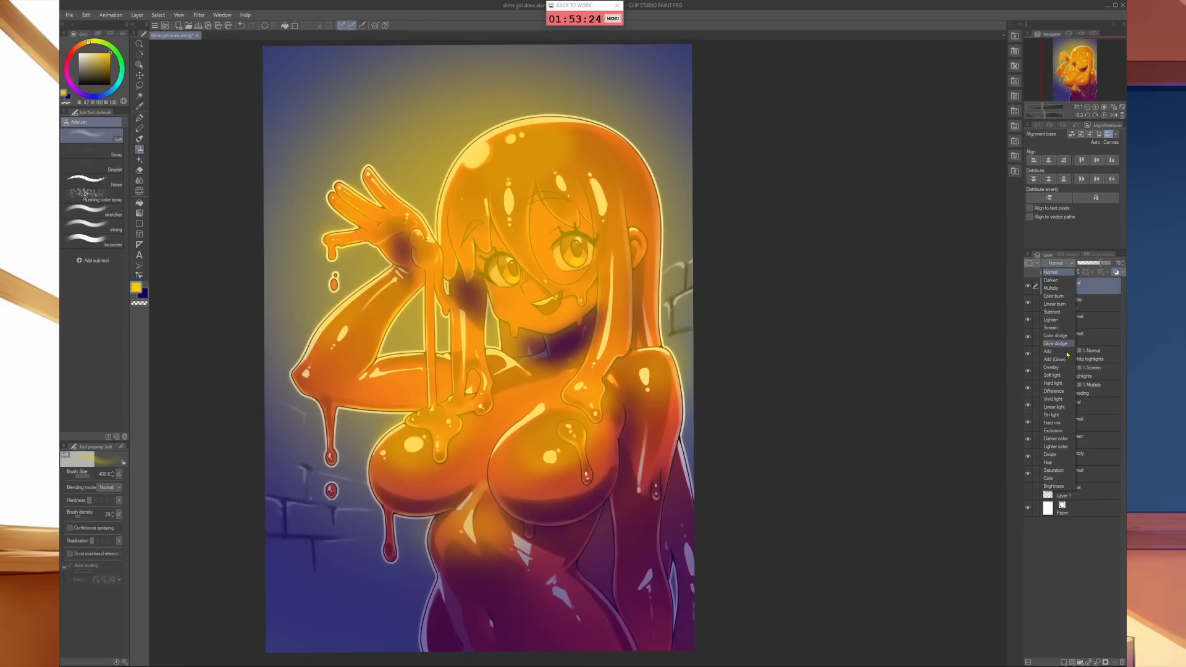
{"action": "left_click", "coordinate": [1074, 352]}
{"action": "left_click_drag", "start_coordinate": [1099, 263], "coordinate": [1085, 267]}
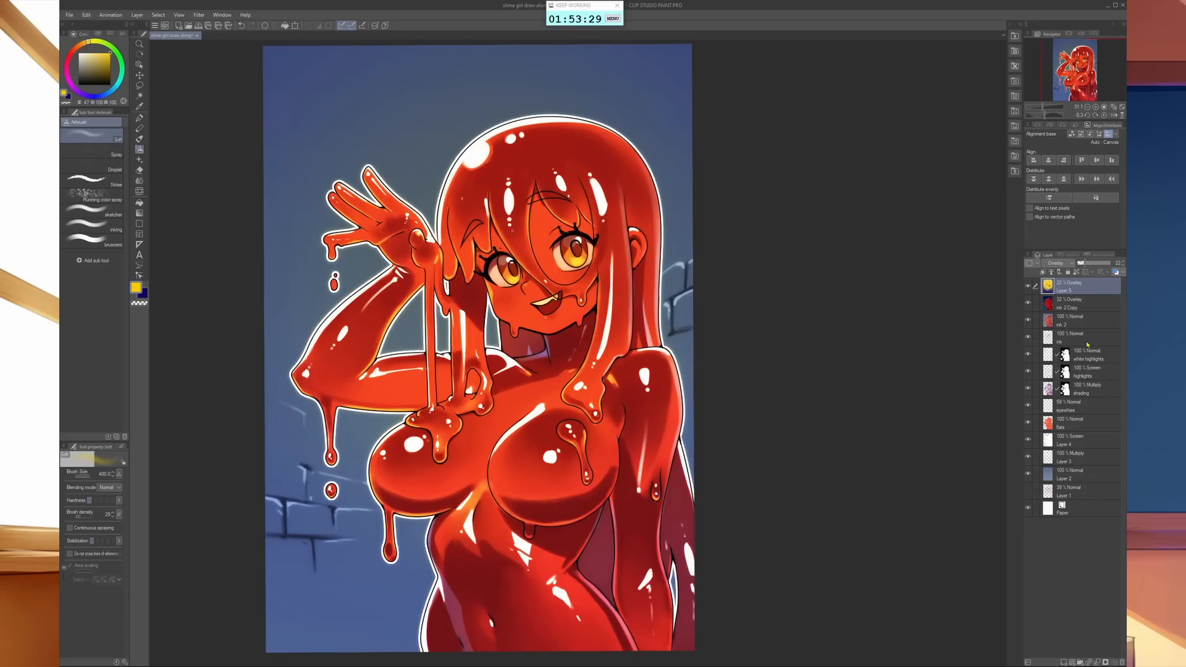
- Add a Gradient Map correction layer on top and set the gradient's darkest colour to deep purple
{"action": "left_click", "coordinate": [137, 15]}
{"action": "mouse_move", "coordinate": [198, 46]}
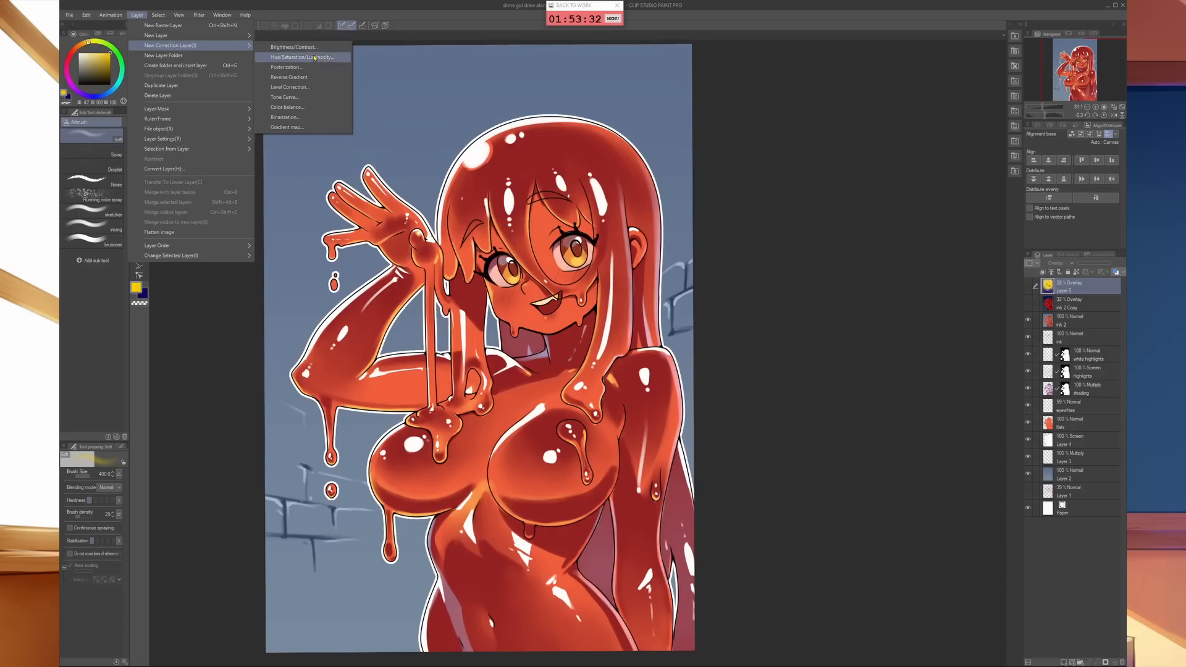
{"action": "left_click", "coordinate": [304, 127]}
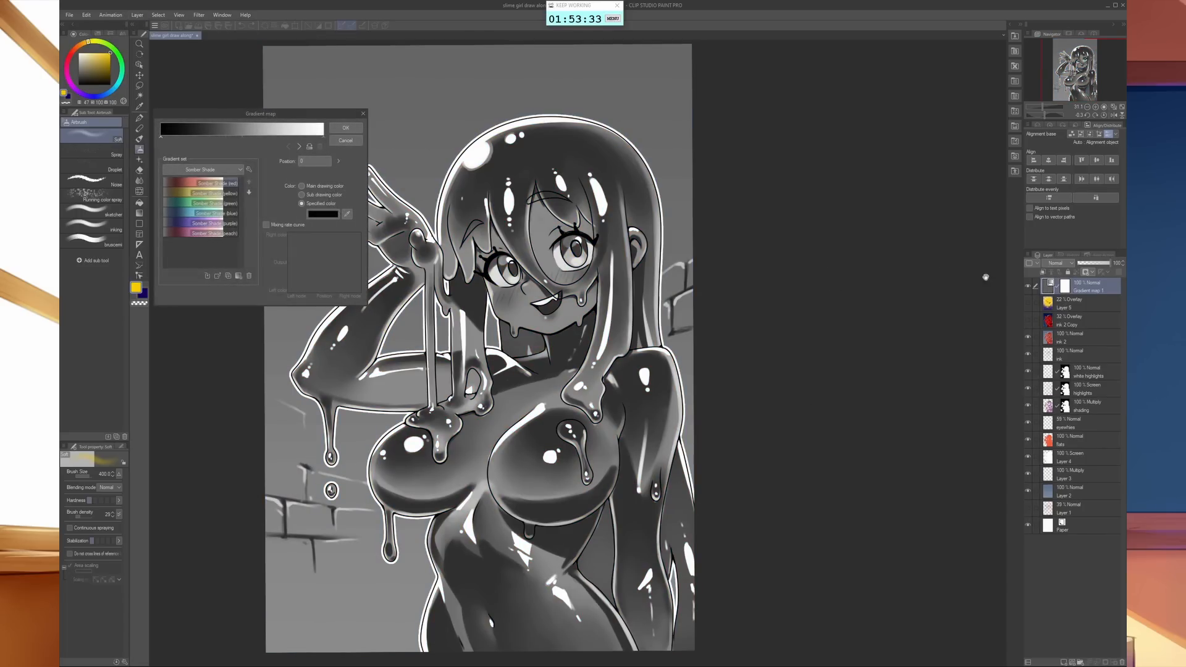
{"action": "left_click", "coordinate": [327, 217]}
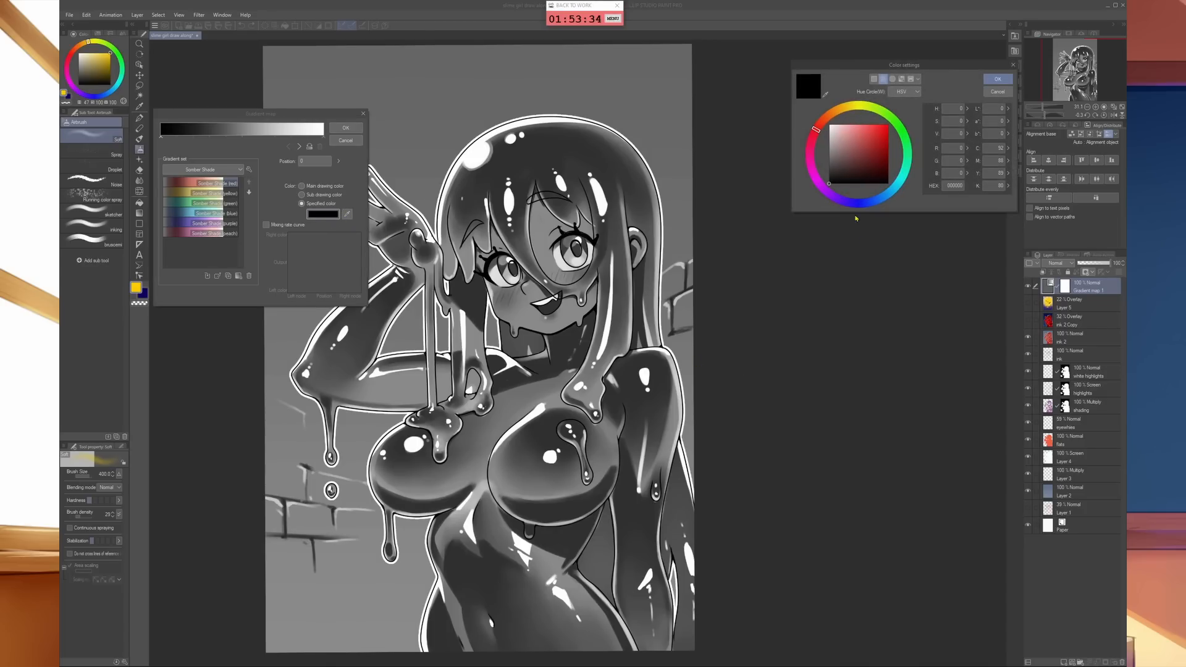
{"action": "left_click", "coordinate": [836, 198]}
{"action": "left_click_drag", "start_coordinate": [856, 172], "coordinate": [899, 156]}
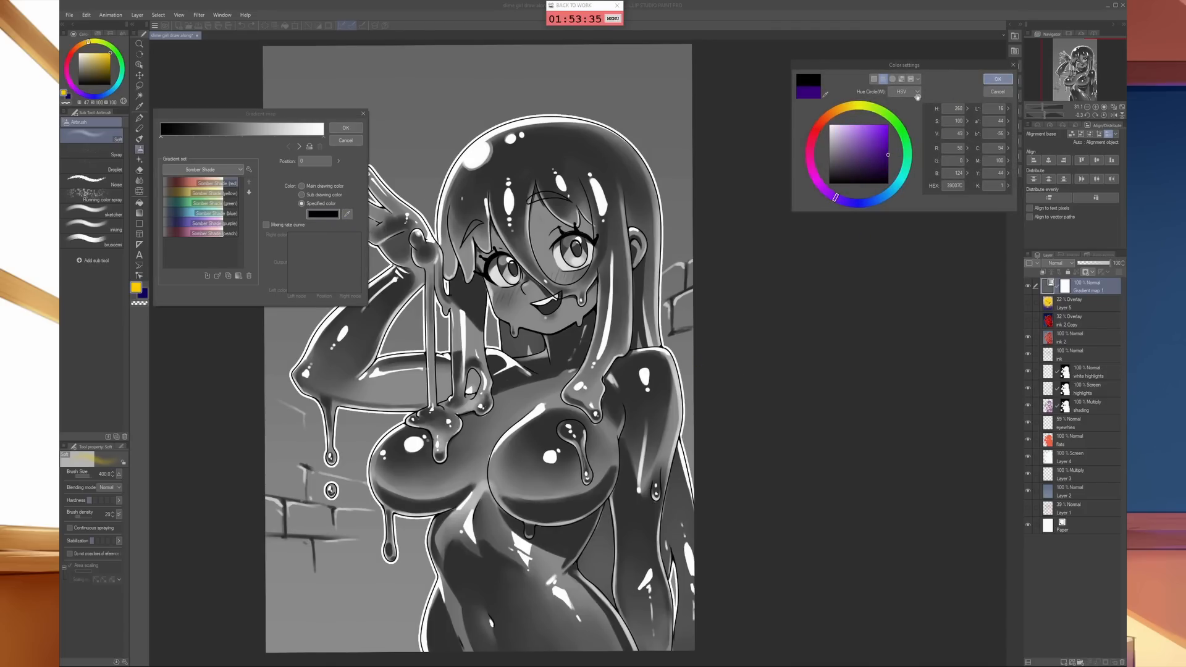
{"action": "left_click", "coordinate": [998, 79]}
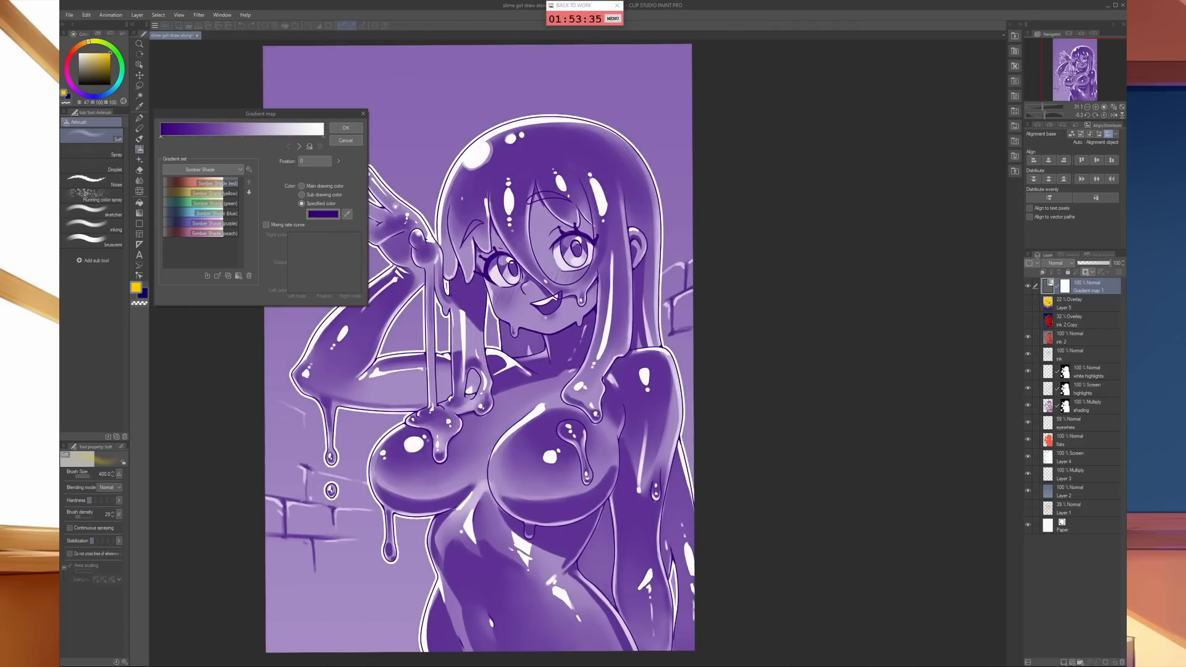
- Add a bright orange stop near the middle of the gradient and shift it slightly toward the dark end
{"action": "left_click", "coordinate": [246, 135]}
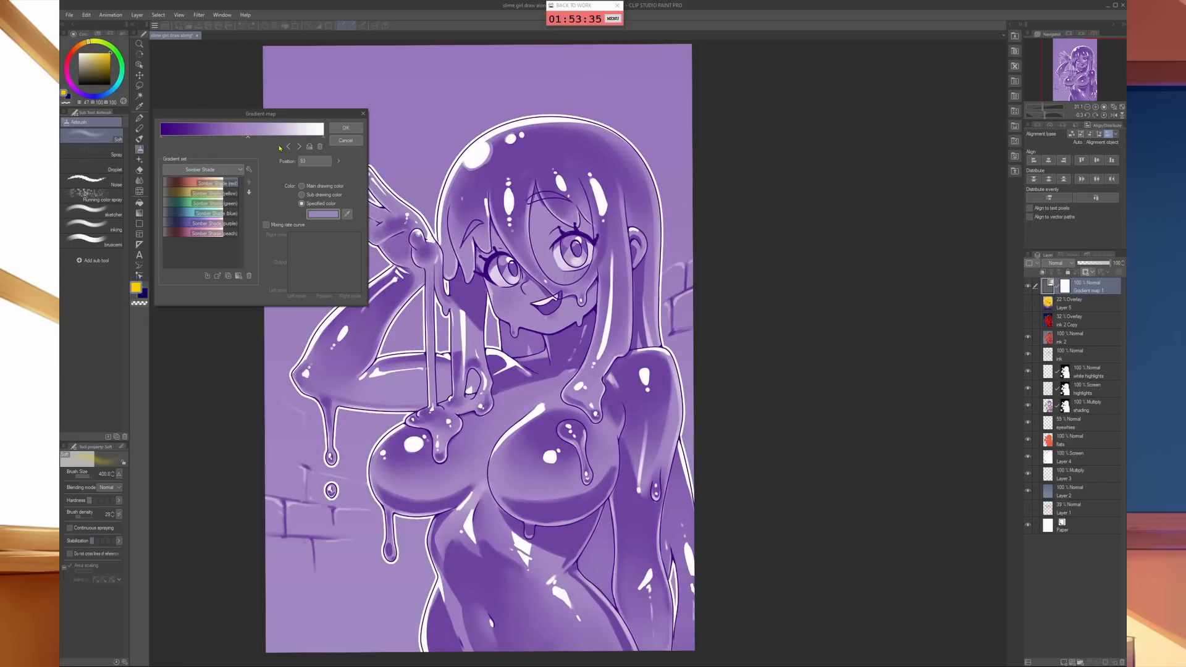
{"action": "left_click", "coordinate": [323, 214]}
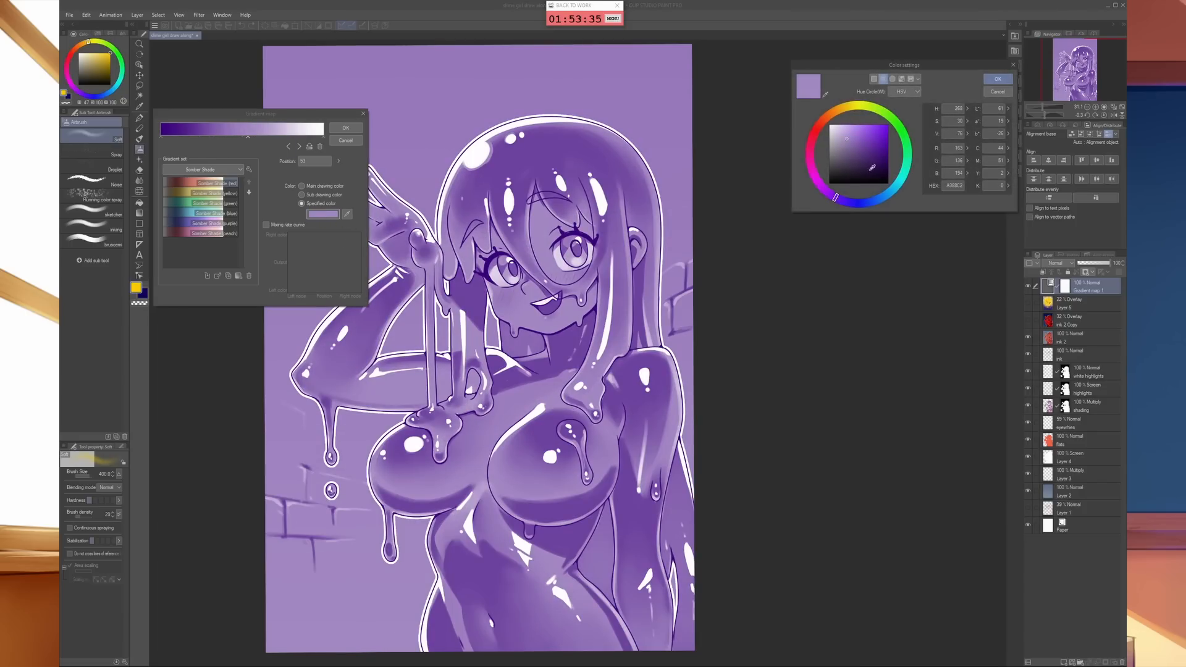
{"action": "left_click", "coordinate": [838, 111]}
{"action": "left_click", "coordinate": [888, 126]}
{"action": "left_click", "coordinate": [997, 79]}
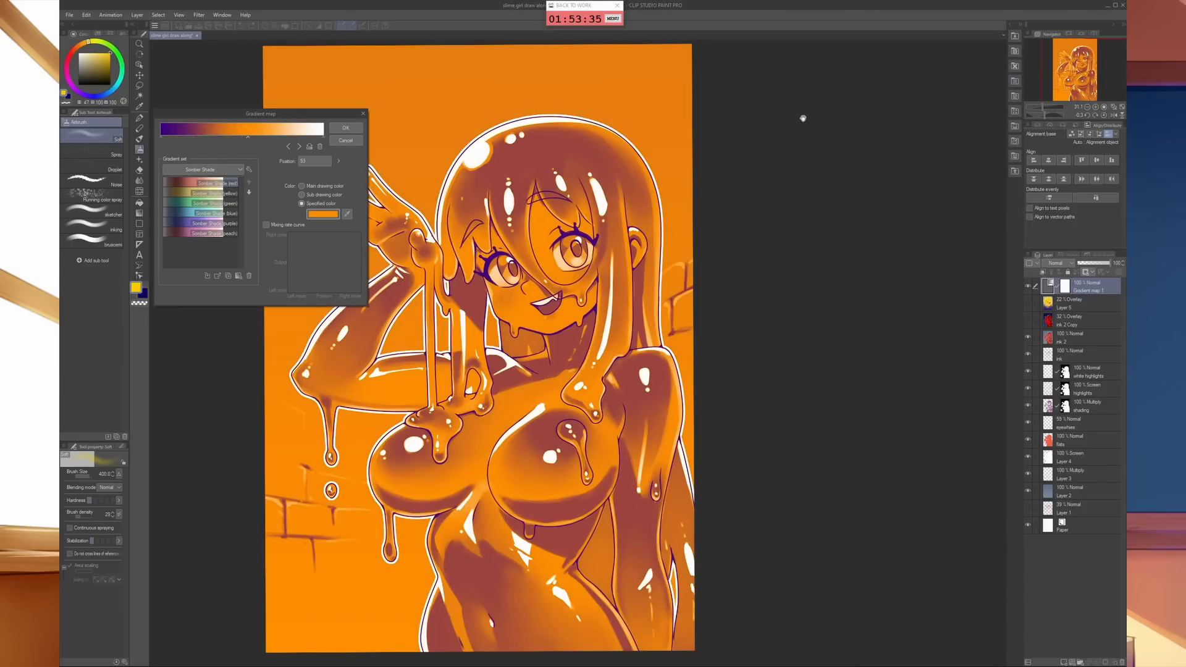
{"action": "left_click_drag", "start_coordinate": [247, 138], "coordinate": [231, 137]}
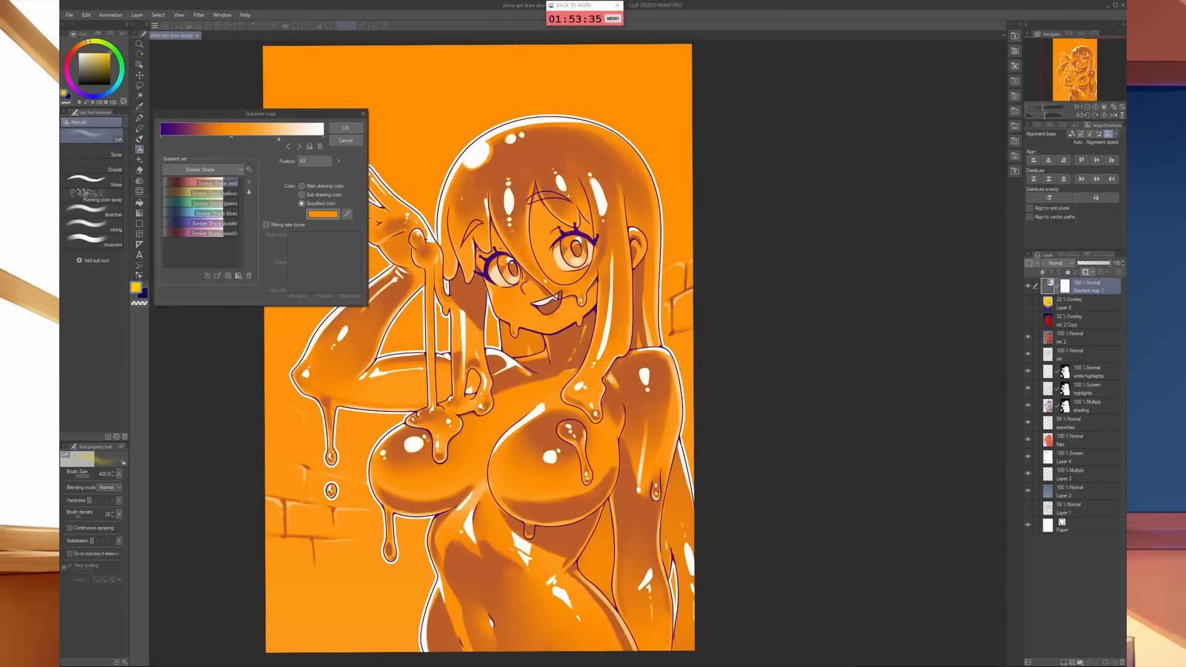
- Add a bright yellow stop between the orange and white stops, and shift the orange stop back toward the middle
{"action": "left_click", "coordinate": [278, 139]}
{"action": "left_click", "coordinate": [323, 214]}
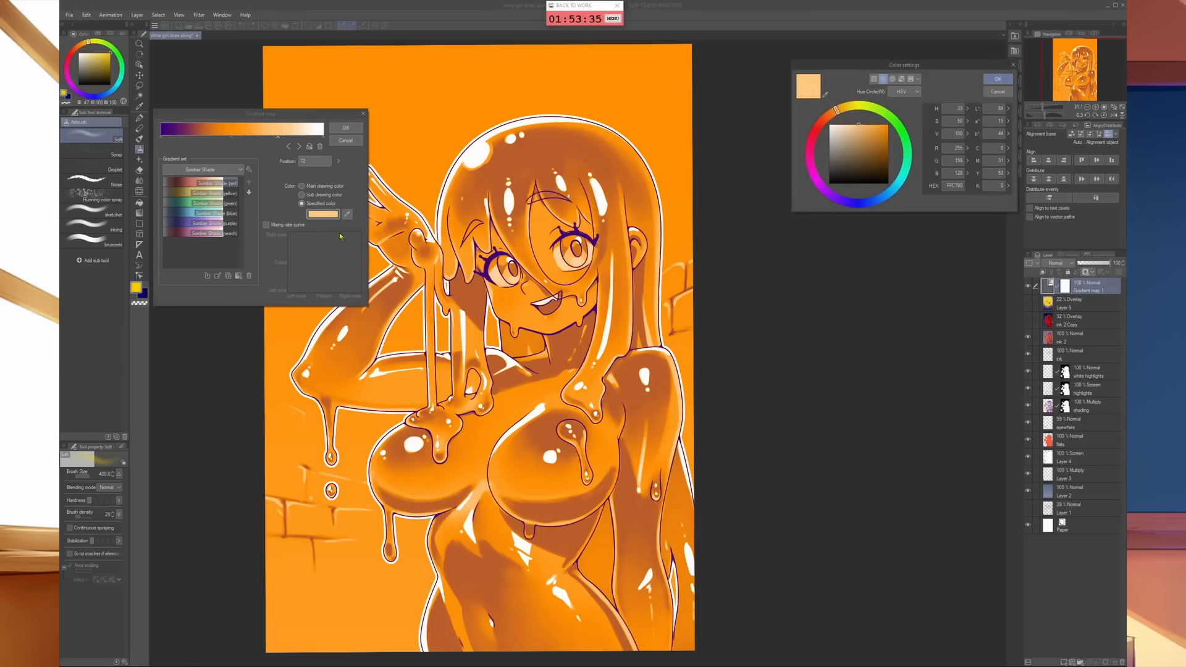
{"action": "left_click", "coordinate": [853, 112]}
{"action": "left_click", "coordinate": [886, 126]}
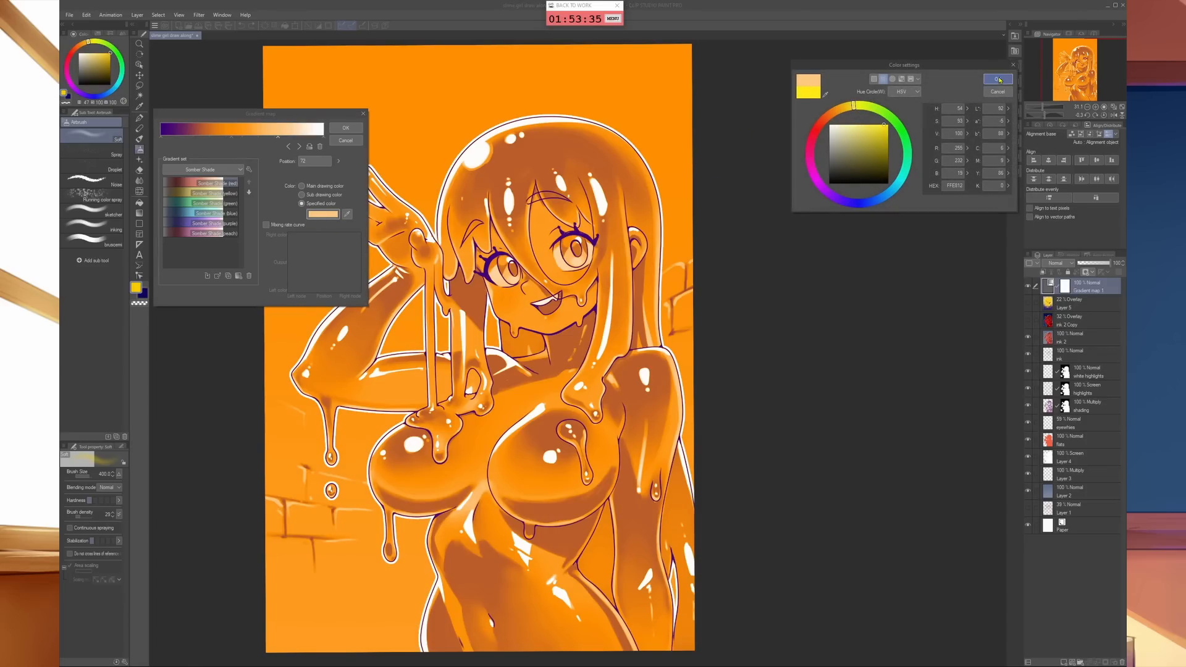
{"action": "left_click", "coordinate": [998, 79]}
{"action": "left_click_drag", "start_coordinate": [230, 137], "coordinate": [241, 138]}
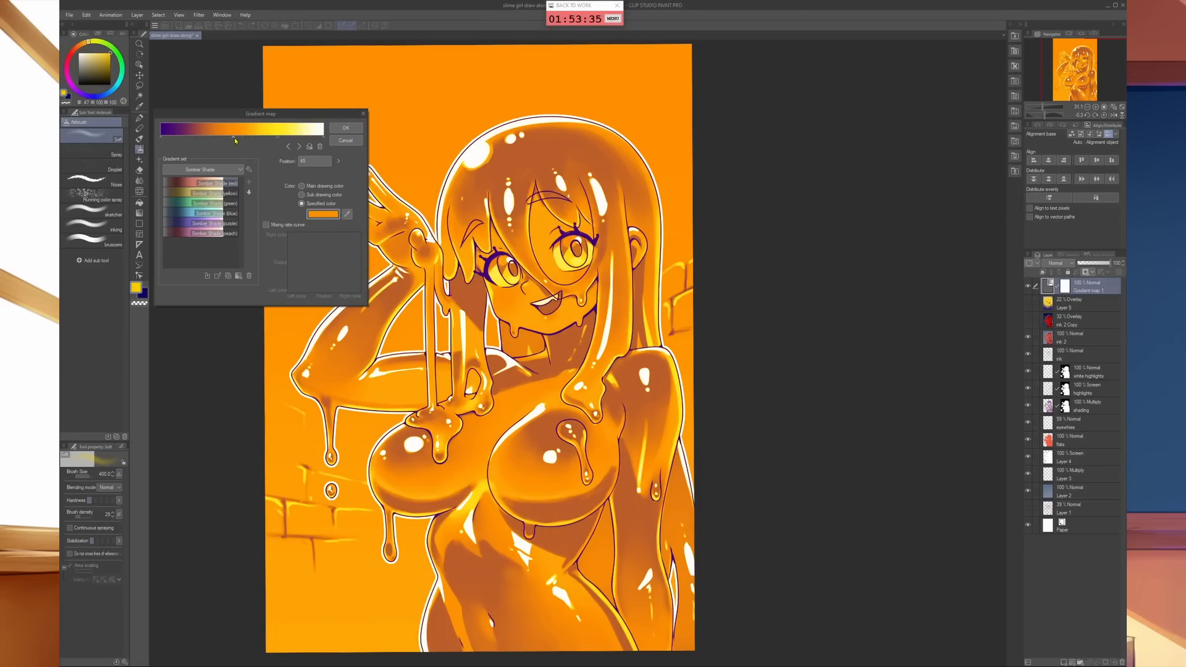
- Add a bright saturated red stop between the purple and orange stops, and move the purple stop slightly inward from the dark end
{"action": "left_click", "coordinate": [210, 137]}
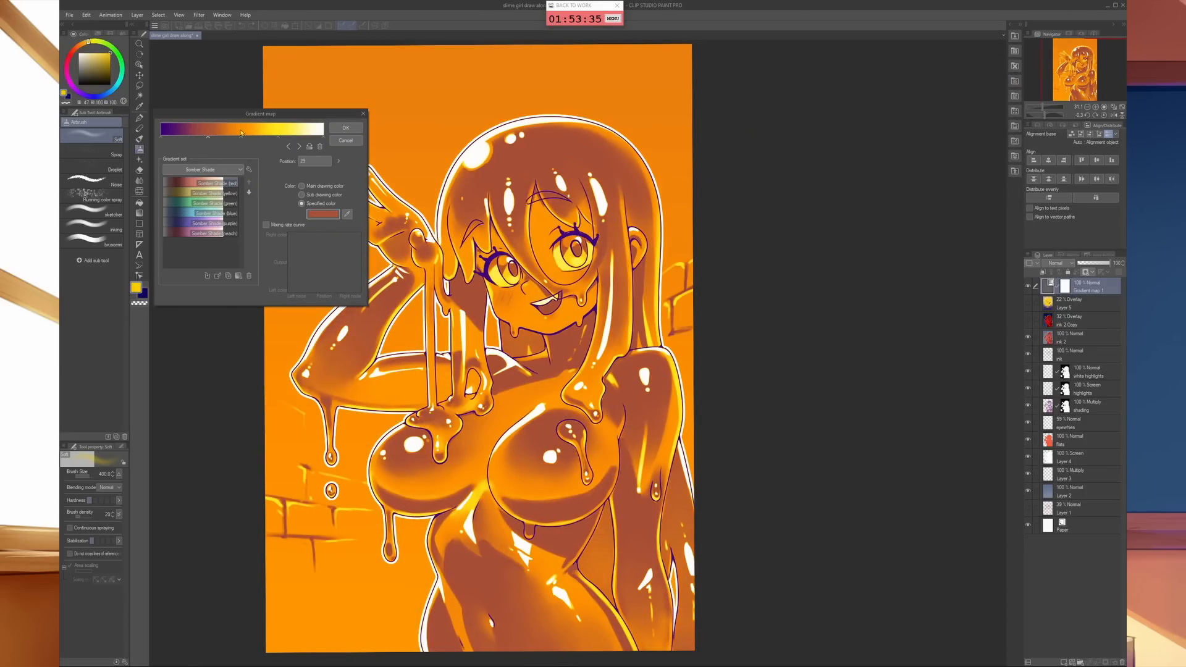
{"action": "left_click", "coordinate": [323, 214]}
{"action": "left_click", "coordinate": [887, 123]}
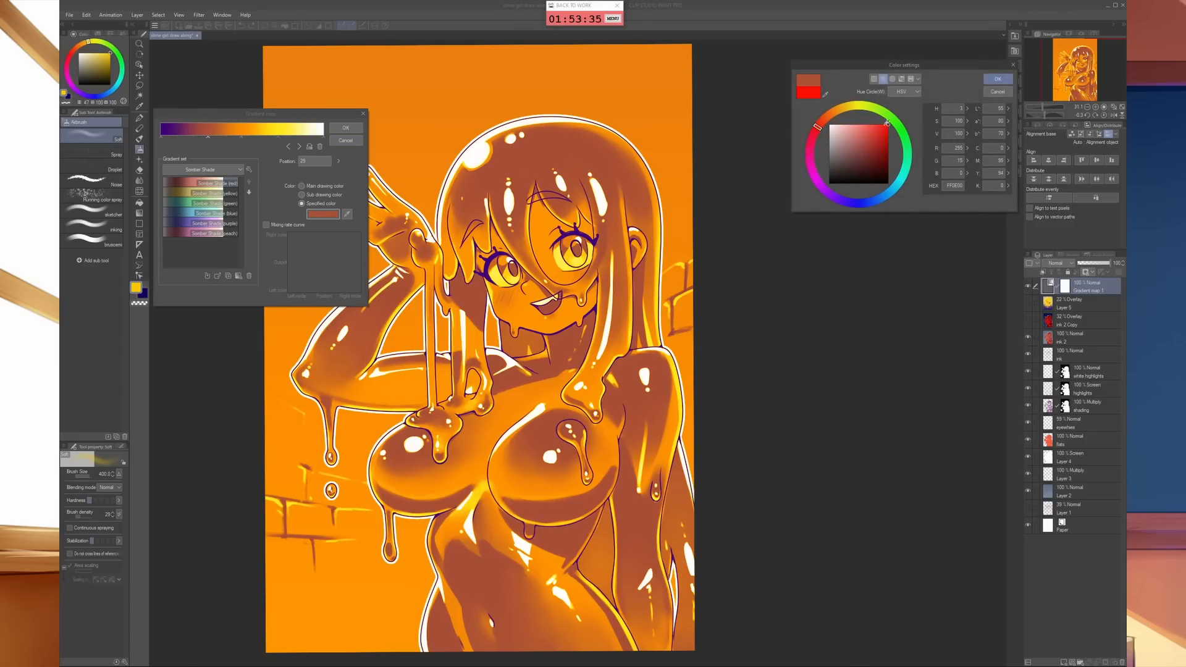
{"action": "left_click", "coordinate": [997, 79]}
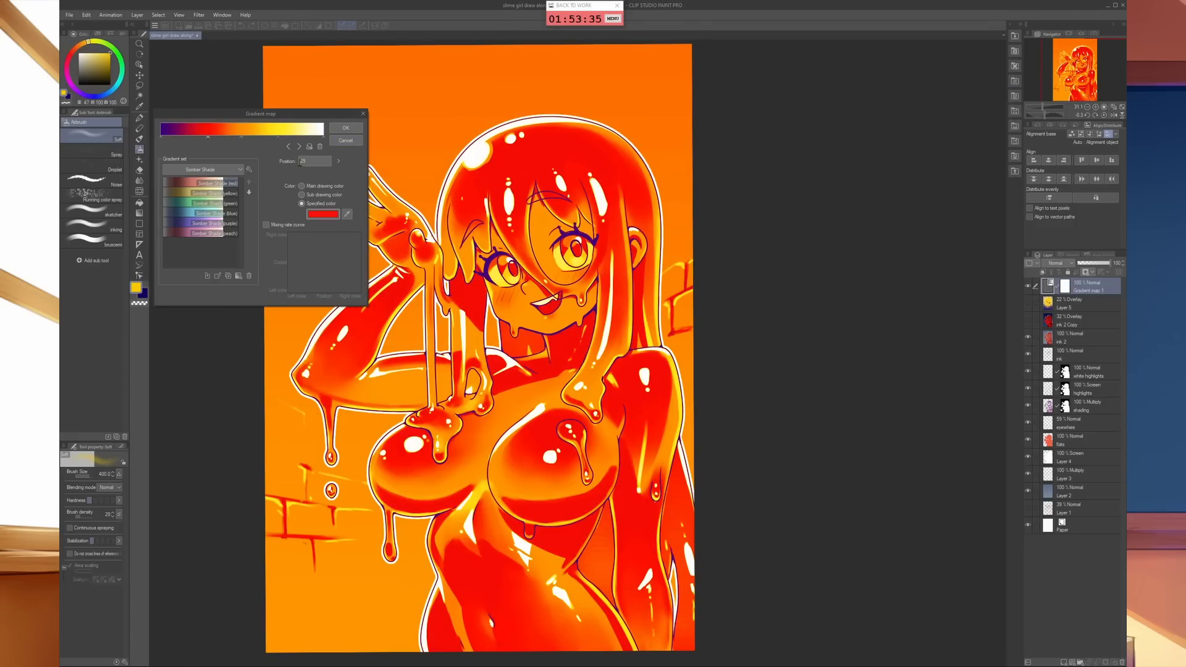
{"action": "left_click", "coordinate": [174, 139]}
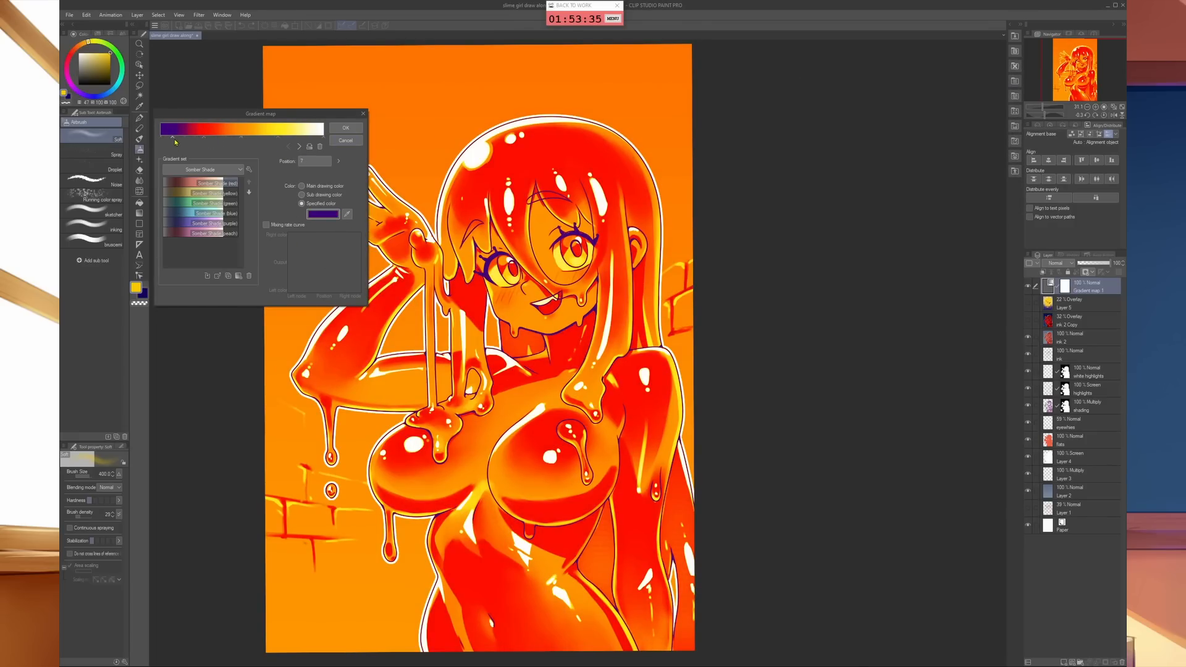
- Move the gradient's purple stop inward to position 20 and apply the gradient map
{"action": "mouse_move", "coordinate": [205, 138]}
{"action": "left_mouse_down"}
{"action": "mouse_move", "coordinate": [218, 137]}
{"action": "mouse_move", "coordinate": [193, 138]}
{"action": "left_mouse_up"}
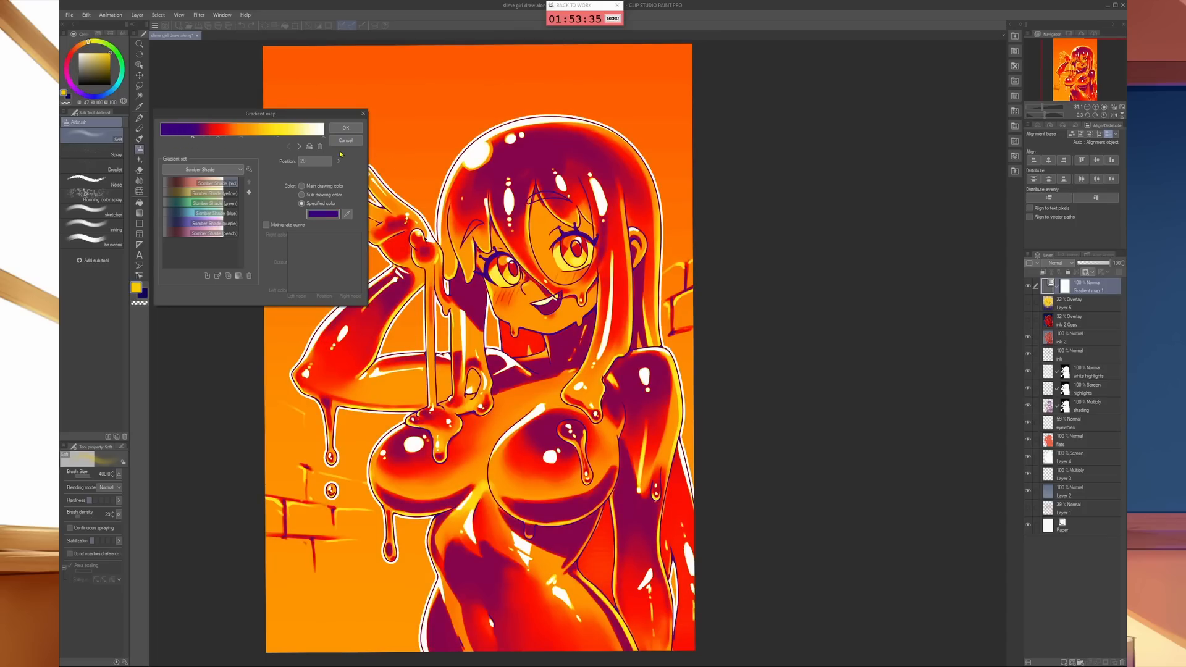
{"action": "left_click", "coordinate": [350, 132]}
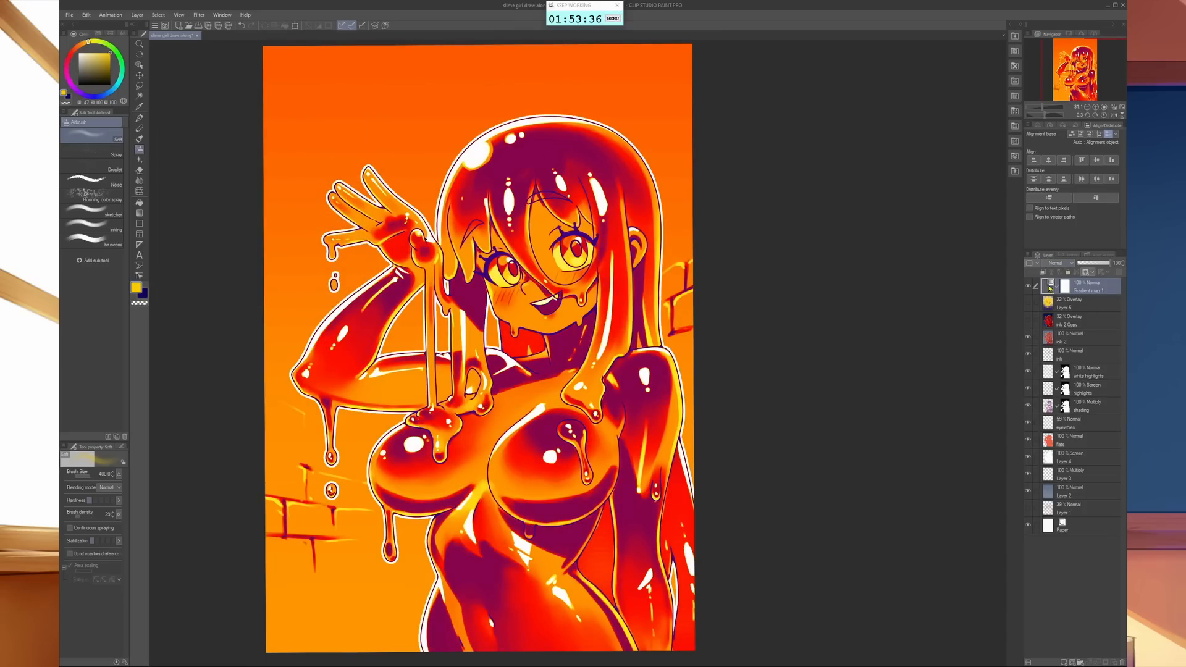
- Set the gradient map layer to Color blending at 16% opacity and place it beneath the two Overlay layers
{"action": "left_click", "coordinate": [1056, 263]}
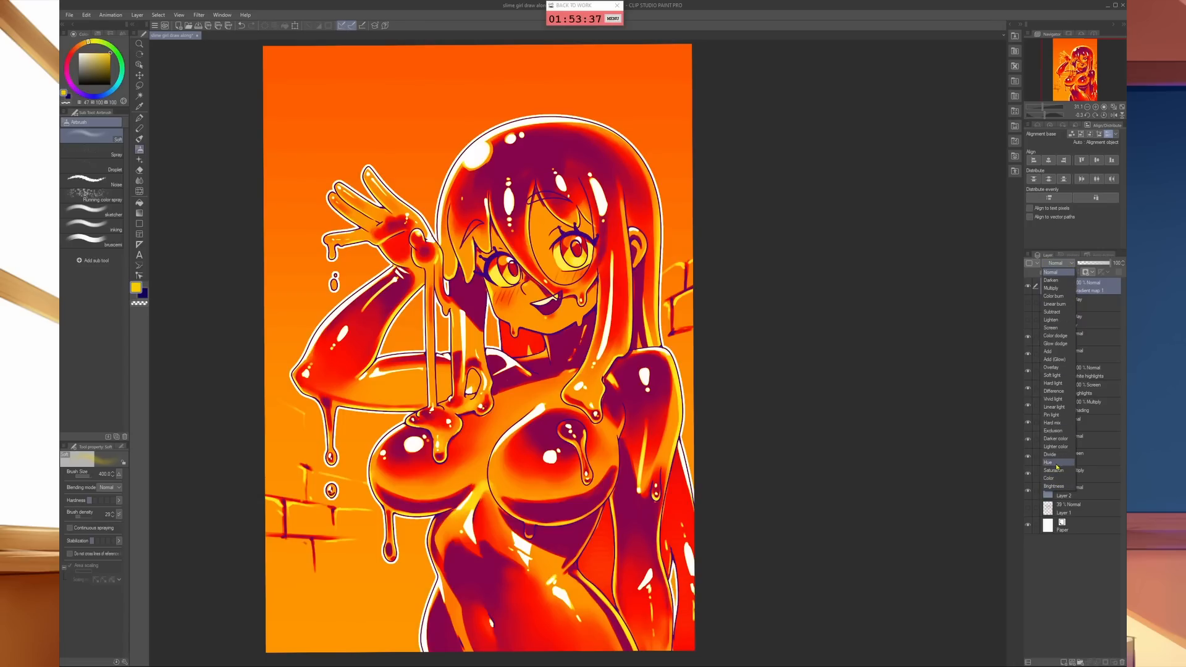
{"action": "left_click", "coordinate": [1049, 462]}
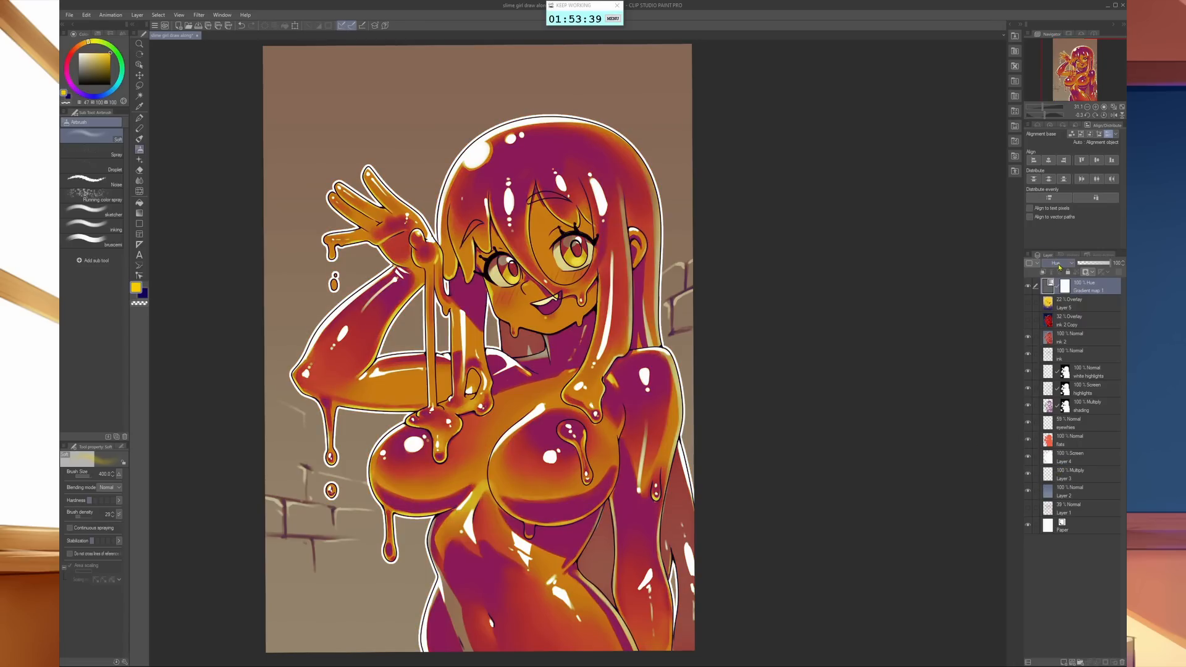
{"action": "left_click", "coordinate": [1056, 263]}
{"action": "left_click", "coordinate": [1045, 485]}
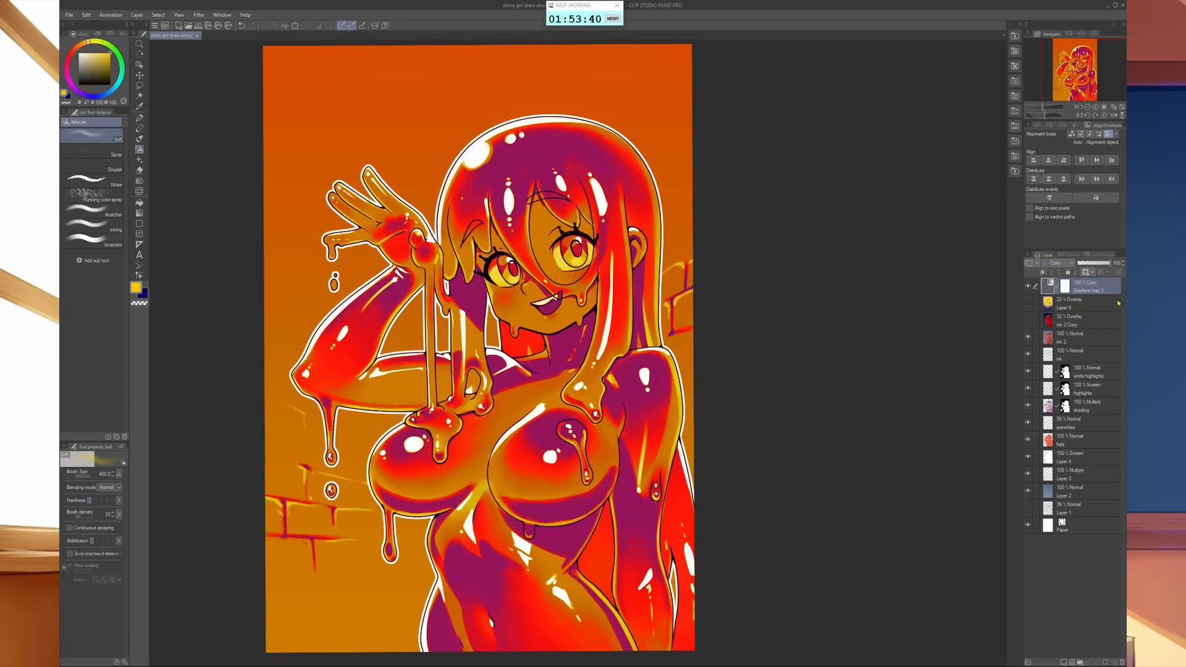
{"action": "left_click_drag", "start_coordinate": [1089, 265], "coordinate": [1087, 265]}
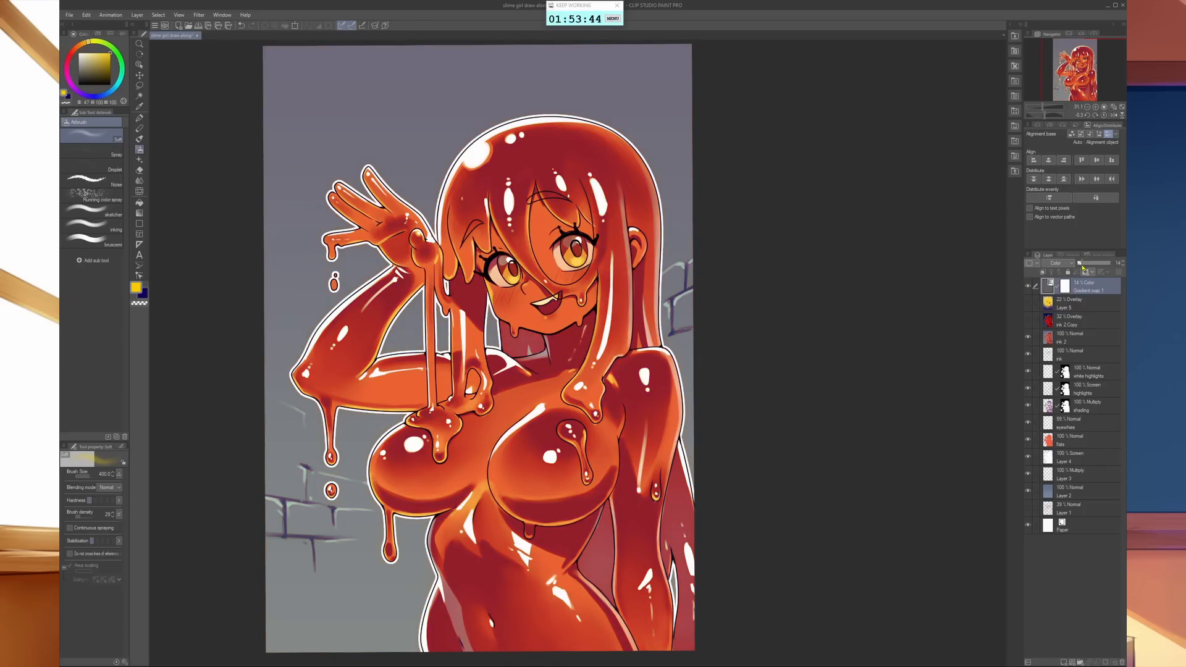
{"action": "left_click", "coordinate": [1029, 288]}
{"action": "left_click", "coordinate": [1028, 286]}
{"action": "left_click_drag", "start_coordinate": [1045, 293], "coordinate": [1035, 306]}
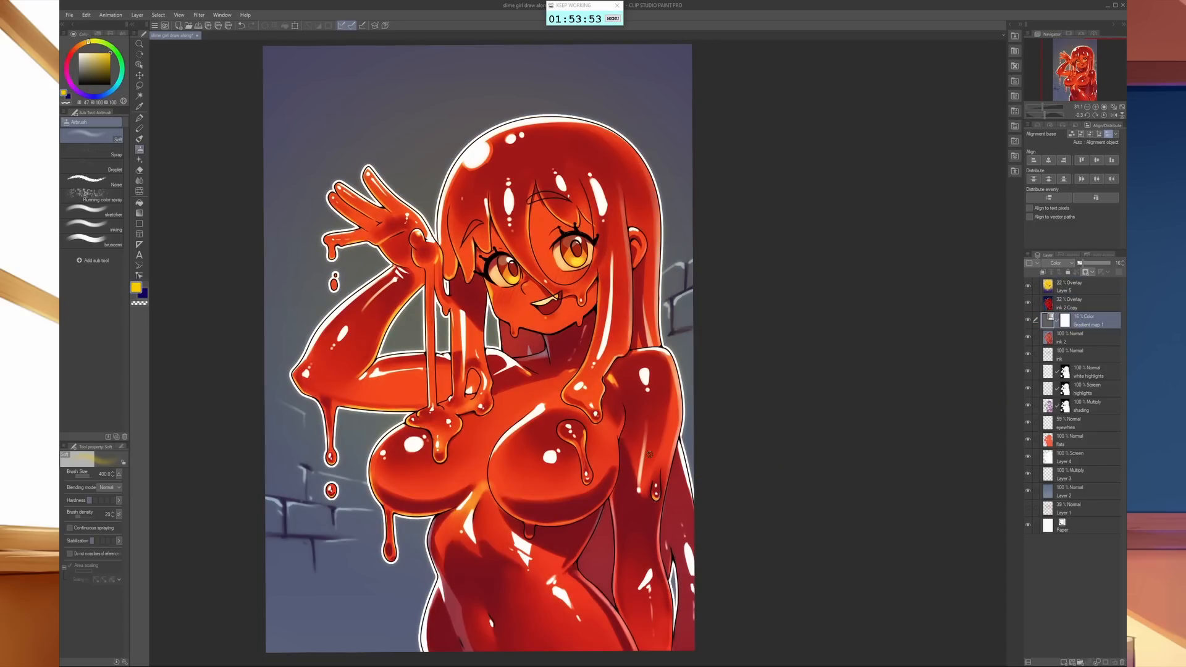
- Lower the opacity of the blurred Overlay copy of the ink layer to 14%
{"action": "left_click_drag", "start_coordinate": [645, 393], "coordinate": [636, 394]}
{"action": "left_click", "coordinate": [1084, 305]}
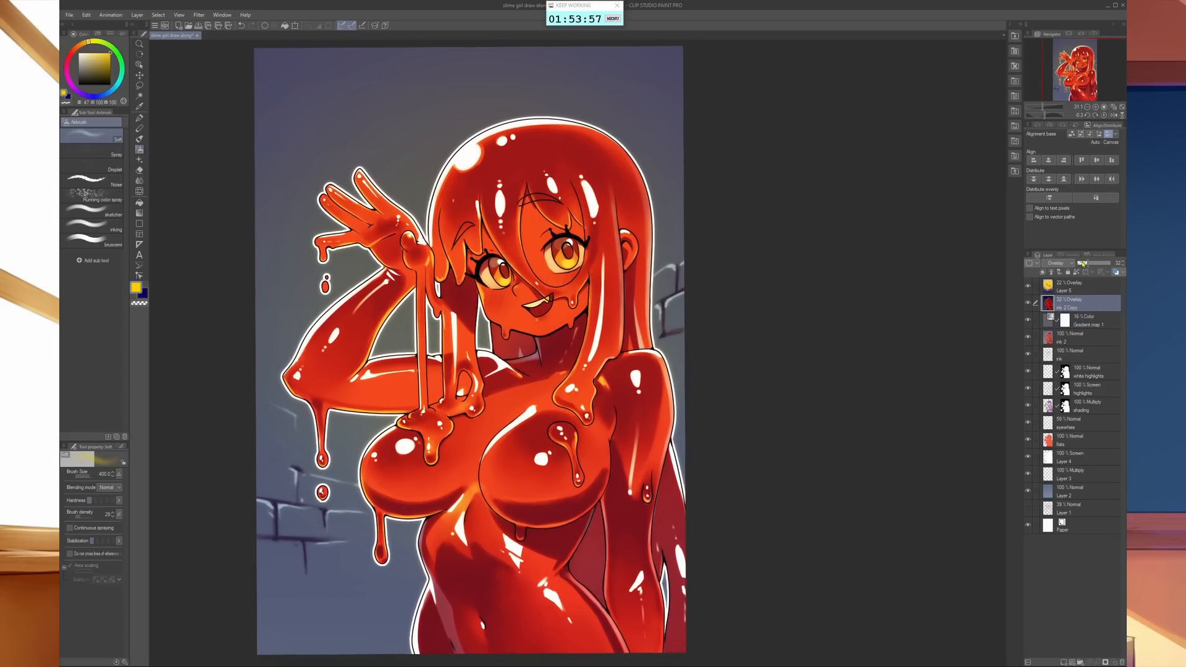
{"action": "left_click_drag", "start_coordinate": [1083, 266], "coordinate": [1086, 267]}
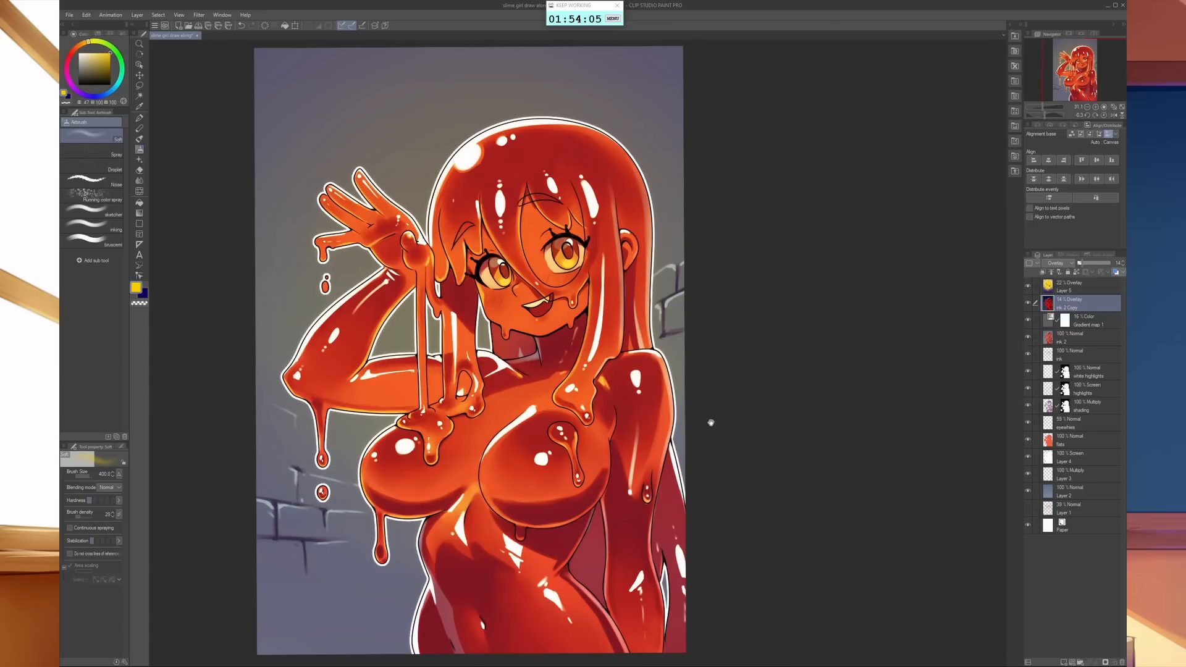
{"action": "left_click_drag", "start_coordinate": [709, 418], "coordinate": [749, 420]}
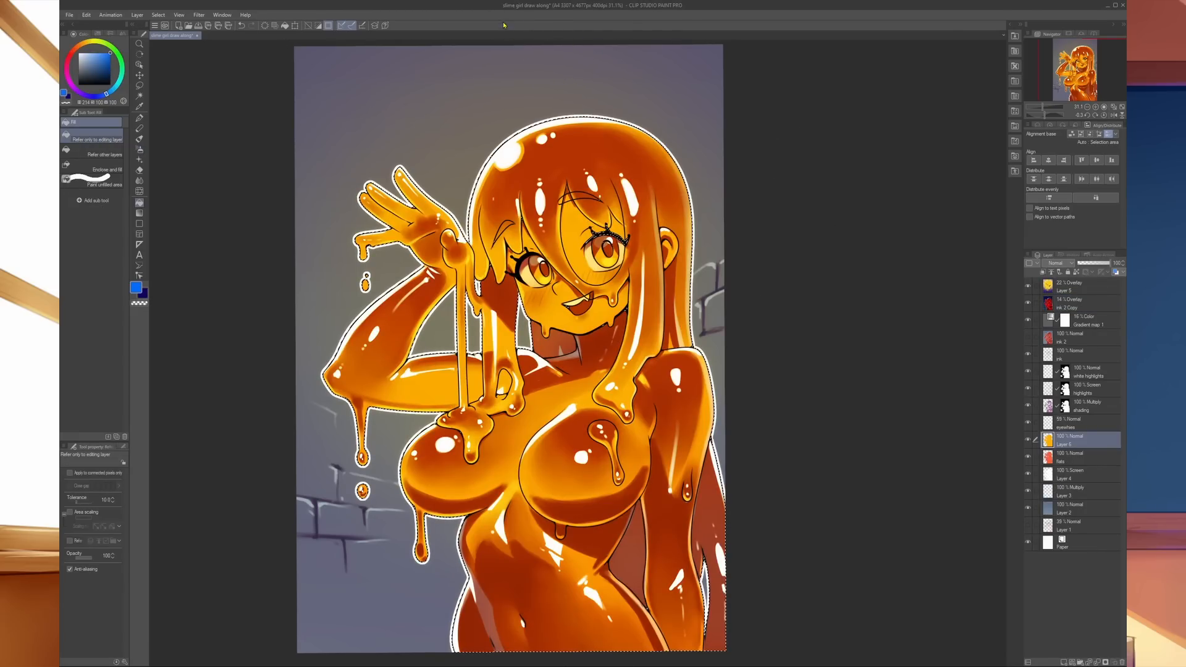
- Try blue instead of yellow as the fill for the selected figure on the new layer above the flats
{"action": "key", "text": "ctrl+z"}
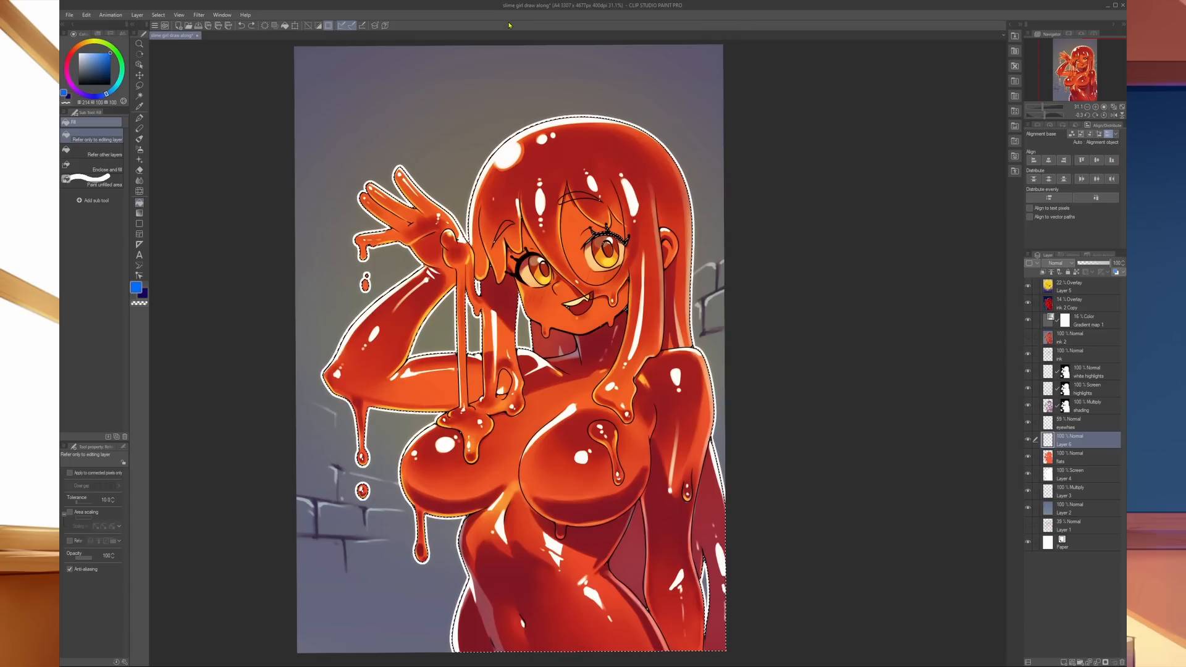
{"action": "key", "text": "alt+BackSpace"}
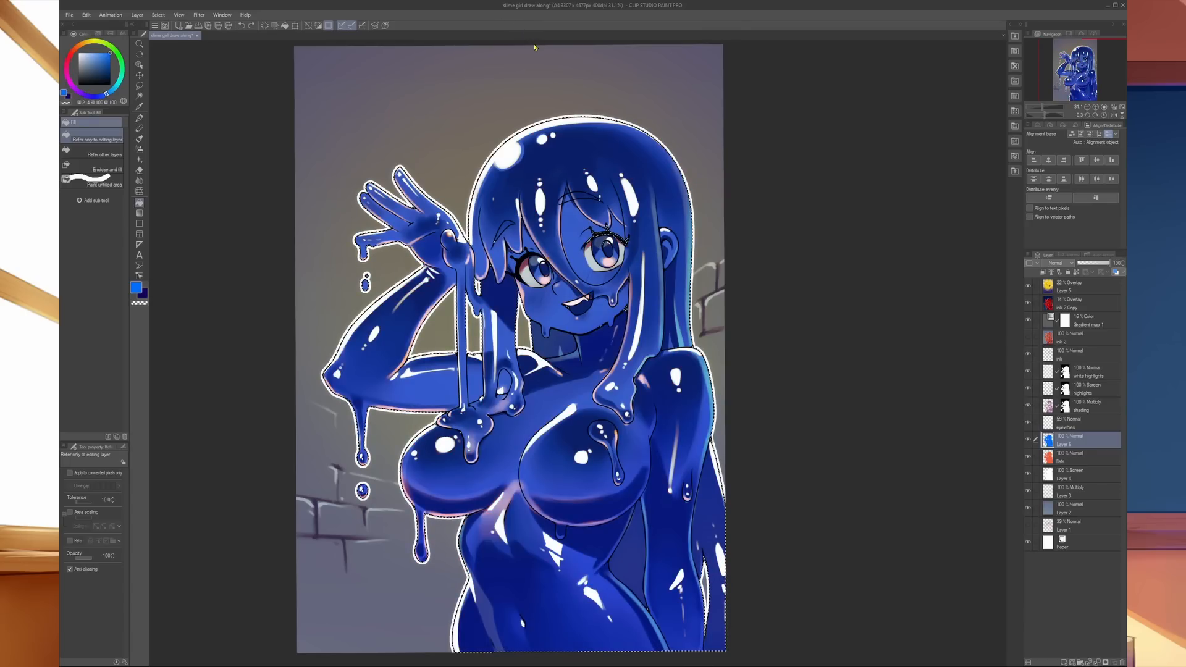
{"action": "key", "text": "ctrl+y"}
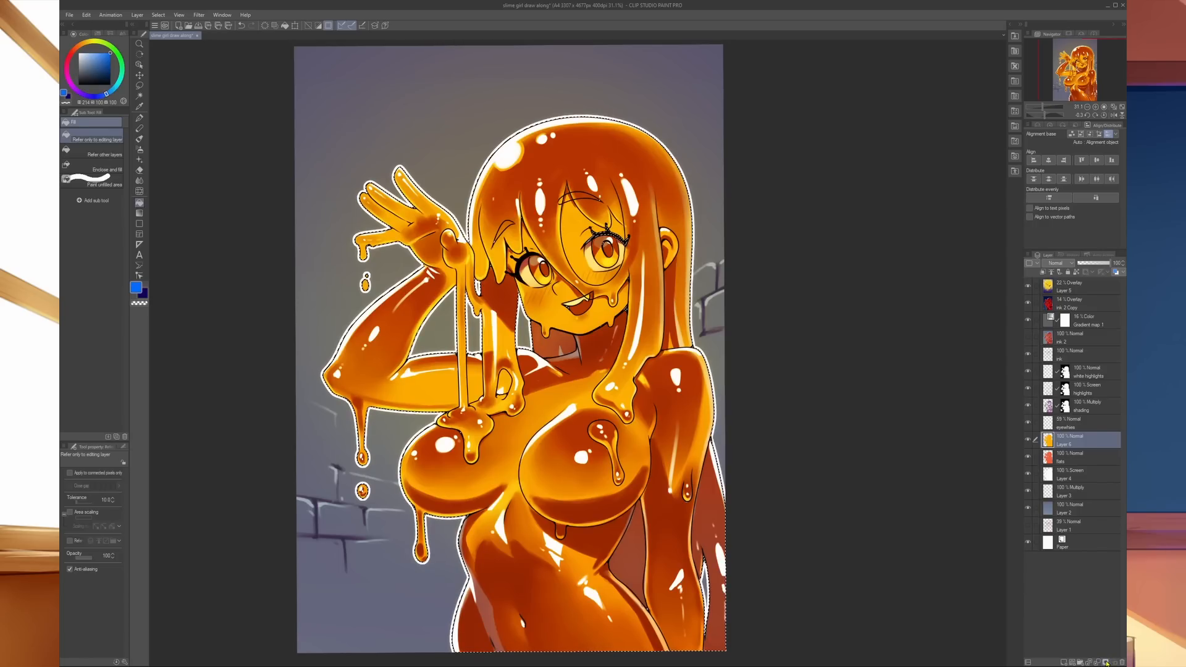
- Mask the yellow layer to the selected figure and softly erase the yellow over the face, torso and arms with the Soft eraser
{"action": "left_click", "coordinate": [1106, 662]}
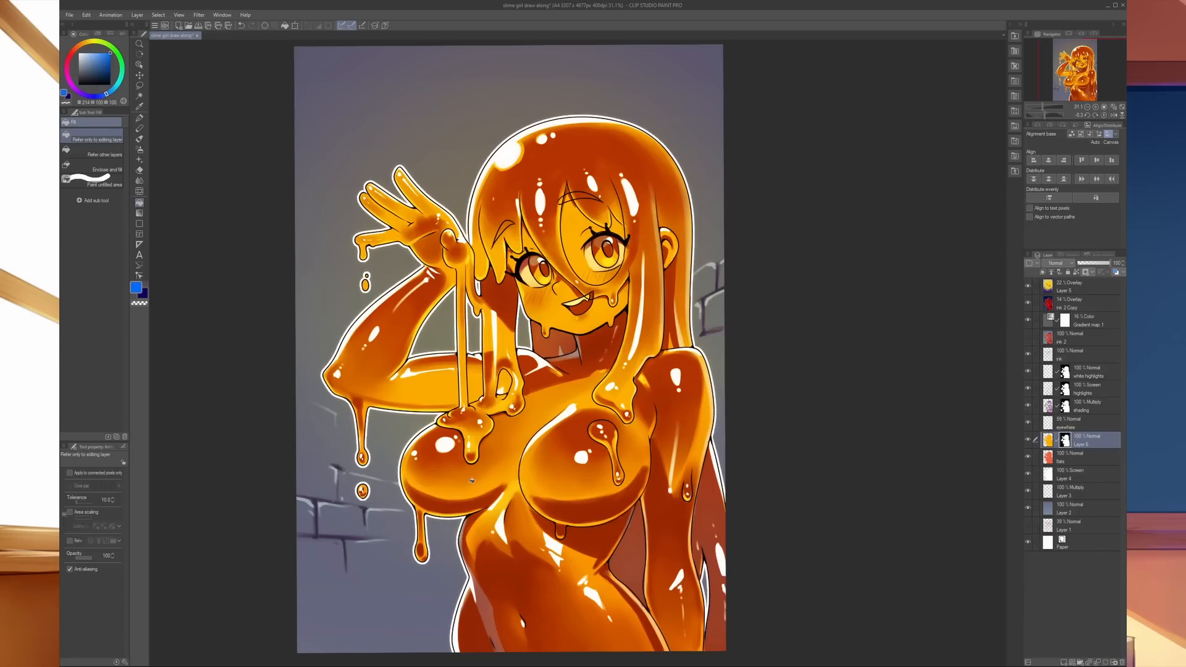
{"action": "key", "text": "e"}
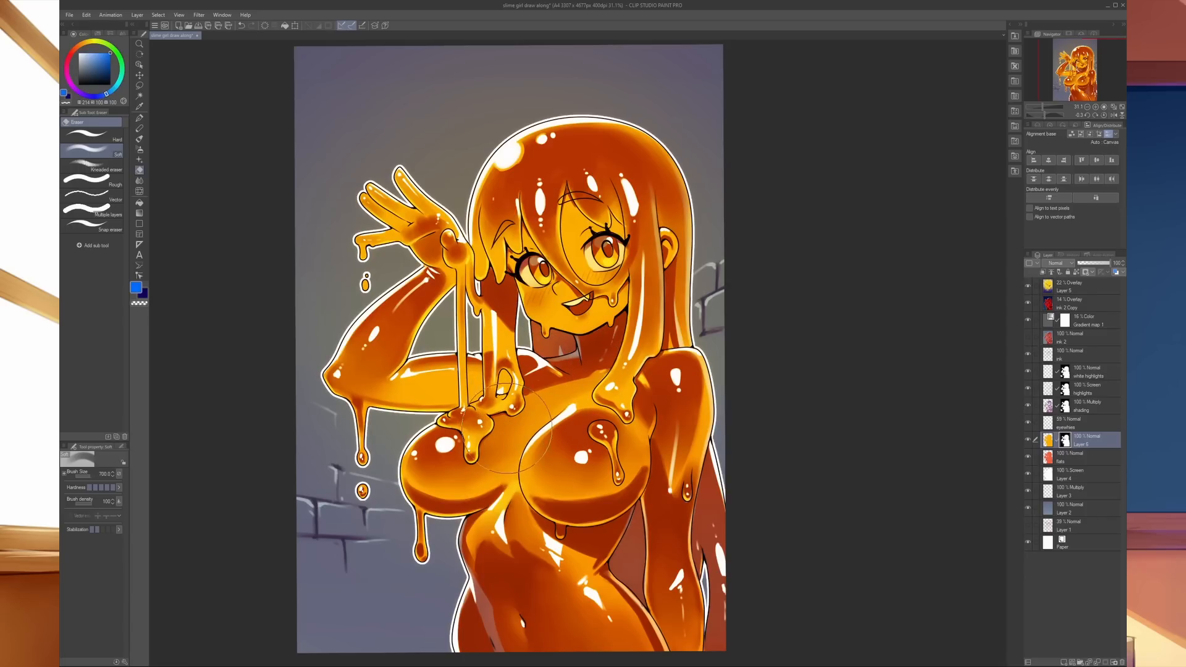
{"action": "mouse_move", "coordinate": [389, 383]}
{"action": "left_mouse_down"}
{"action": "mouse_move", "coordinate": [381, 397]}
{"action": "mouse_move", "coordinate": [460, 365]}
{"action": "mouse_move", "coordinate": [550, 420]}
{"action": "mouse_move", "coordinate": [577, 401]}
{"action": "mouse_move", "coordinate": [571, 241]}
{"action": "mouse_move", "coordinate": [618, 296]}
{"action": "mouse_move", "coordinate": [516, 581]}
{"action": "mouse_move", "coordinate": [537, 556]}
{"action": "mouse_move", "coordinate": [506, 587]}
{"action": "mouse_move", "coordinate": [580, 630]}
{"action": "left_mouse_up"}
{"action": "mouse_move", "coordinate": [677, 352]}
{"action": "left_mouse_down"}
{"action": "mouse_move", "coordinate": [713, 392]}
{"action": "mouse_move", "coordinate": [649, 580]}
{"action": "mouse_move", "coordinate": [510, 256]}
{"action": "mouse_move", "coordinate": [565, 204]}
{"action": "mouse_move", "coordinate": [596, 327]}
{"action": "mouse_move", "coordinate": [500, 429]}
{"action": "mouse_move", "coordinate": [427, 436]}
{"action": "mouse_move", "coordinate": [577, 398]}
{"action": "mouse_move", "coordinate": [562, 372]}
{"action": "mouse_move", "coordinate": [418, 381]}
{"action": "mouse_move", "coordinate": [389, 426]}
{"action": "mouse_move", "coordinate": [479, 426]}
{"action": "left_mouse_up"}
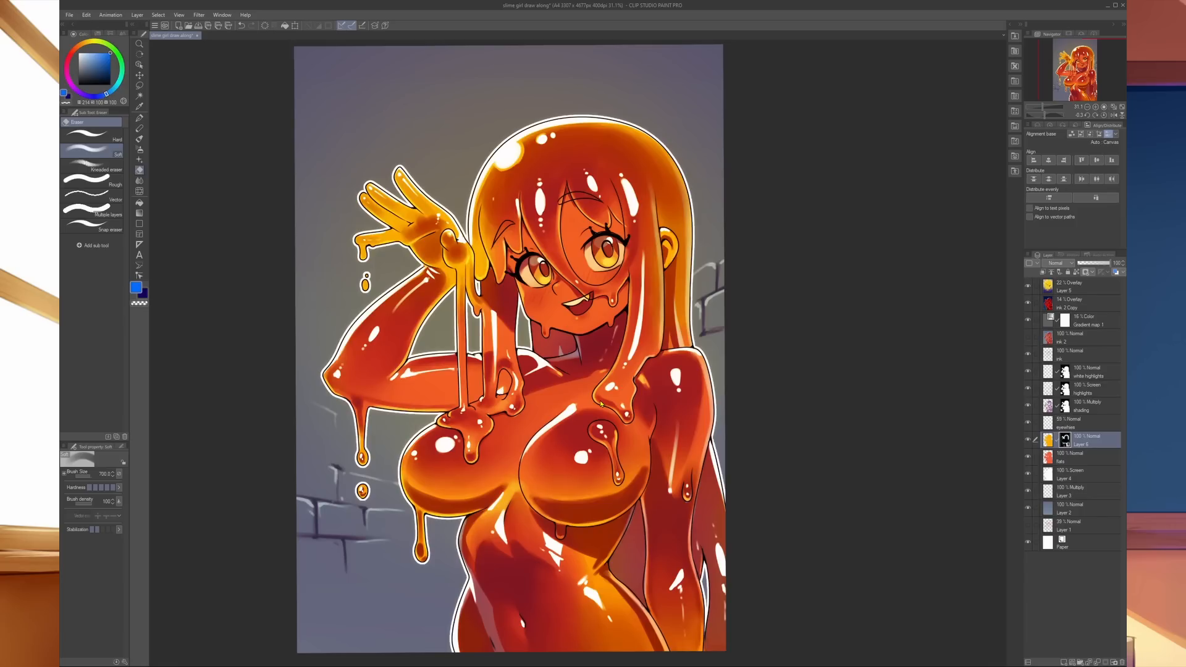
- Shift the masked yellow layer's hue toward saturated red with a hue adjustment
{"action": "left_click", "coordinate": [1050, 441]}
{"action": "key", "text": "ctrl+u"}
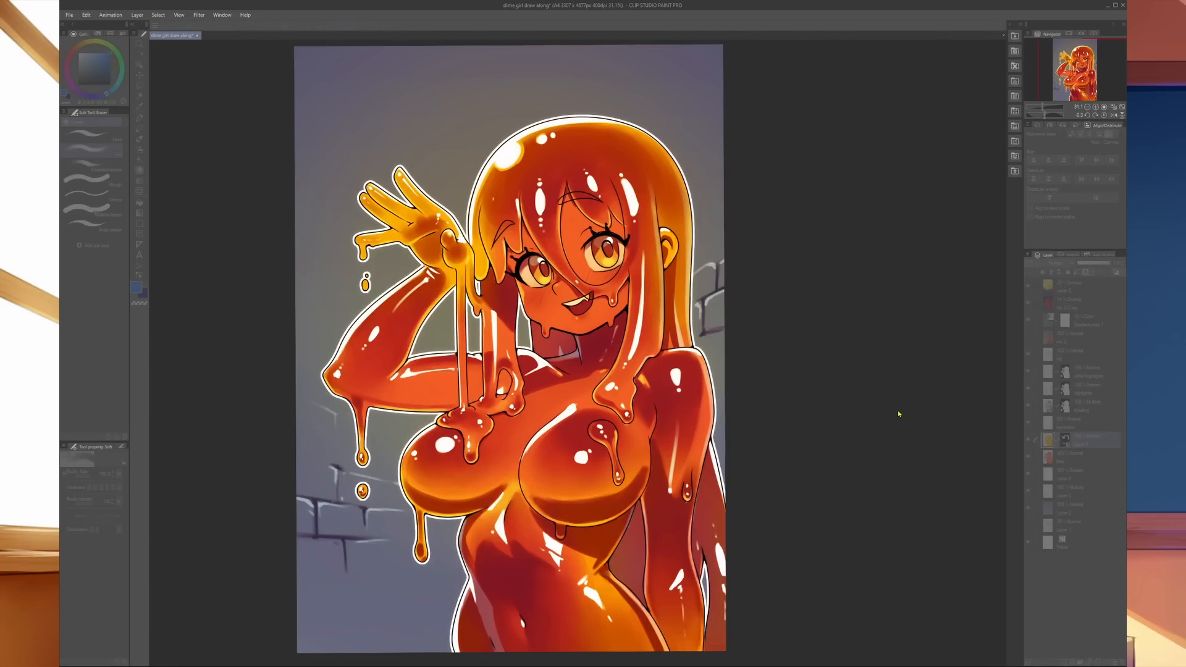
{"action": "left_click_drag", "start_coordinate": [890, 414], "coordinate": [856, 414]}
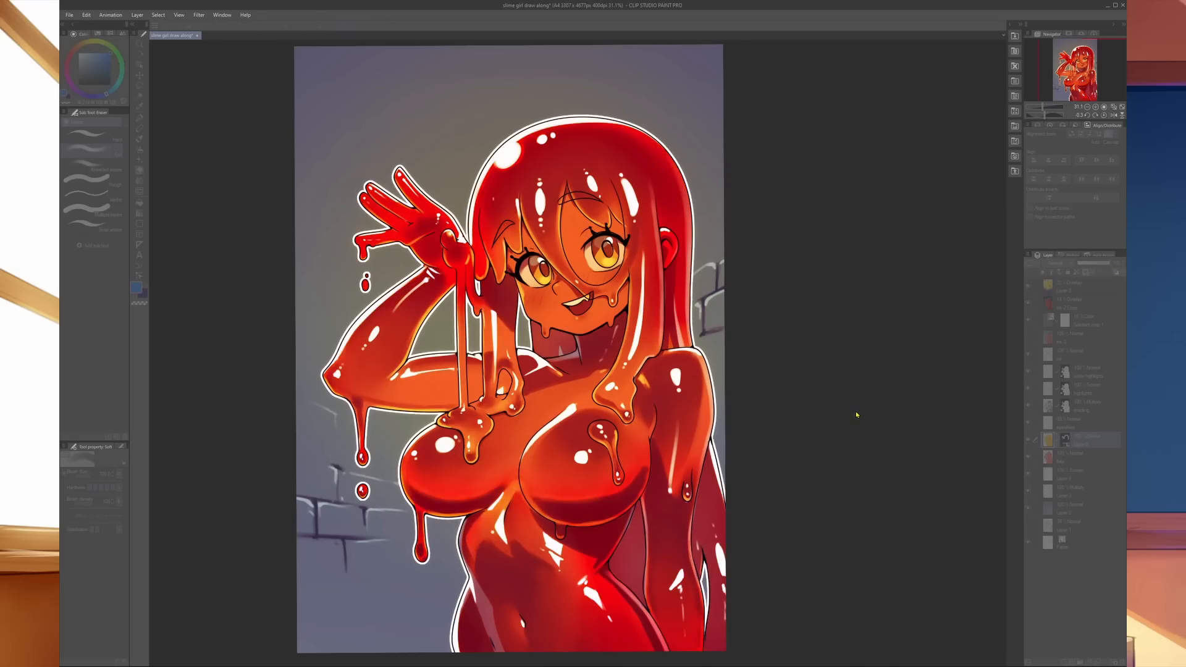